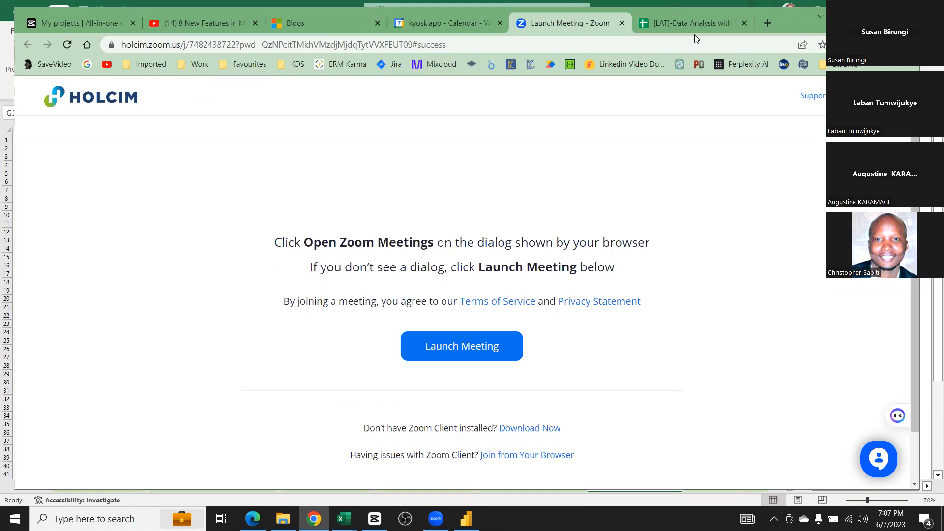
# Bring up the [LAT]-Data Analysis with Sabtech spreadsheet and reduce the browser zoom by one level
pyautogui.hotkey('ctrl', 'Tab')
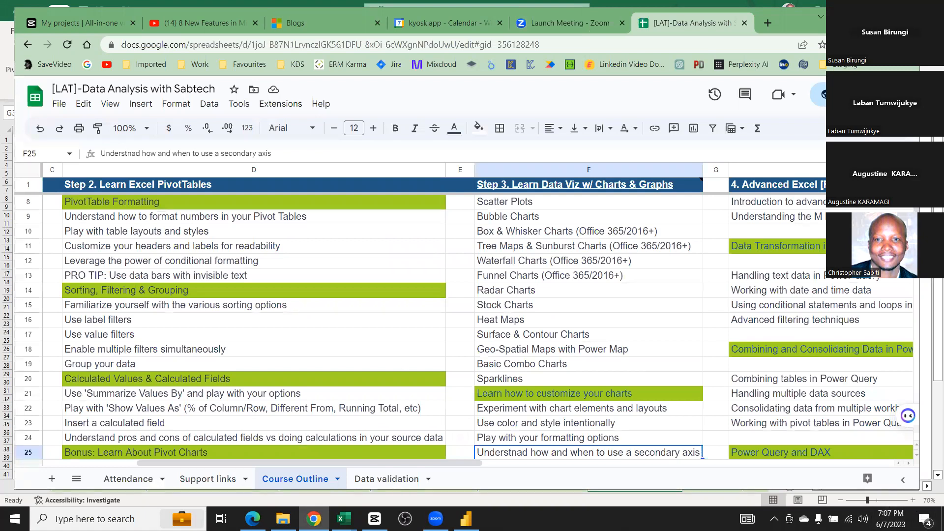
pyautogui.click(907, 45)
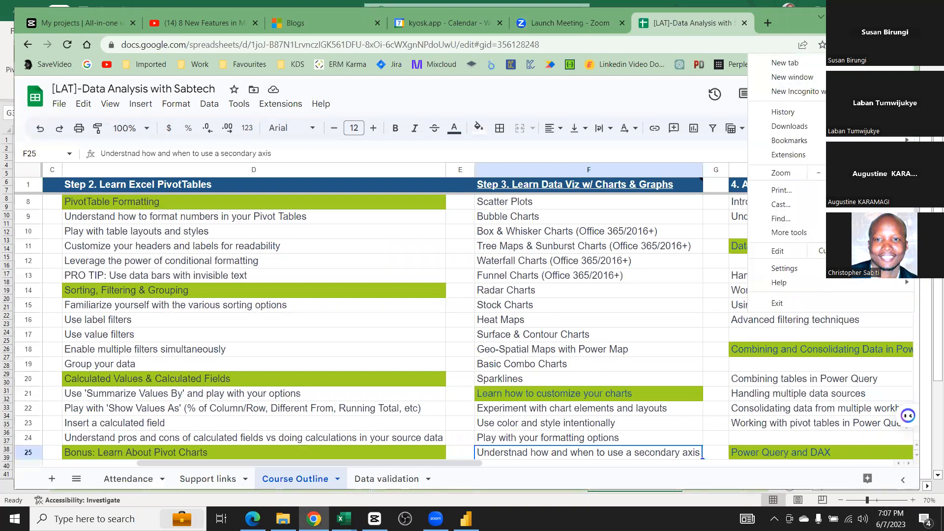
pyautogui.click(818, 172)
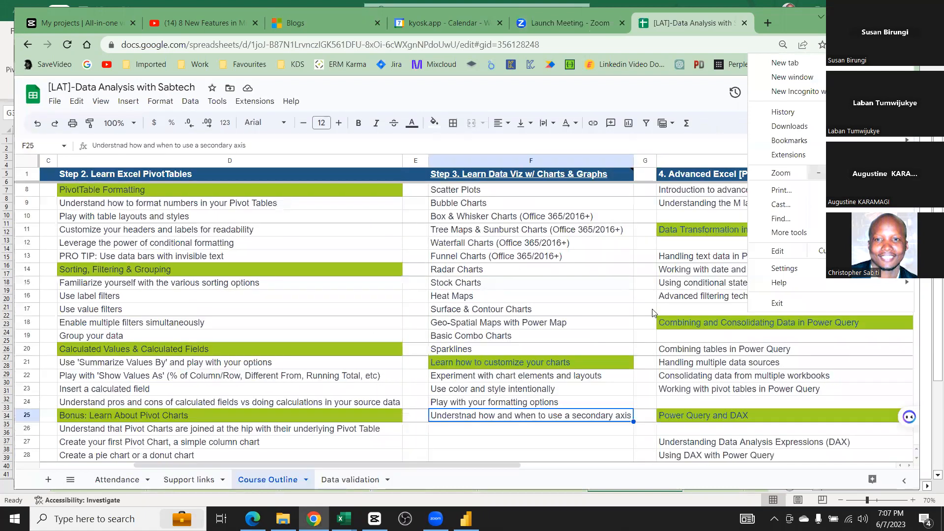
pyautogui.click(654, 309)
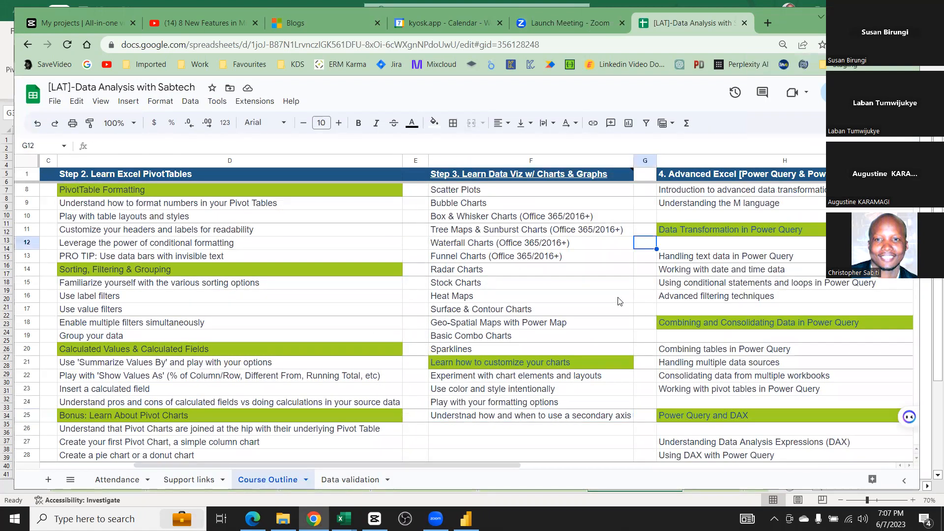
# Review the Course Outline sheet across its formulas, PivotTables, charts and advanced Excel columns
pyautogui.hscroll(-5, 329, 312)
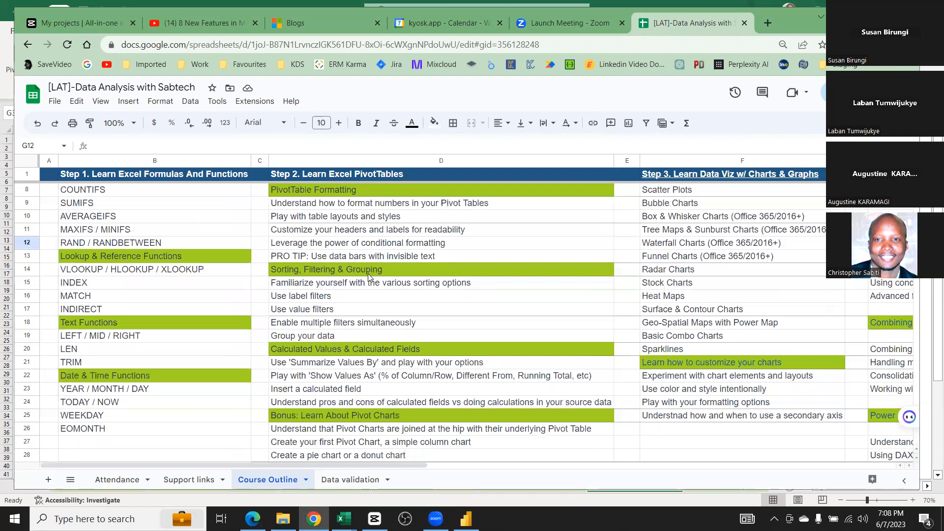
pyautogui.hscroll(1, 369, 275)
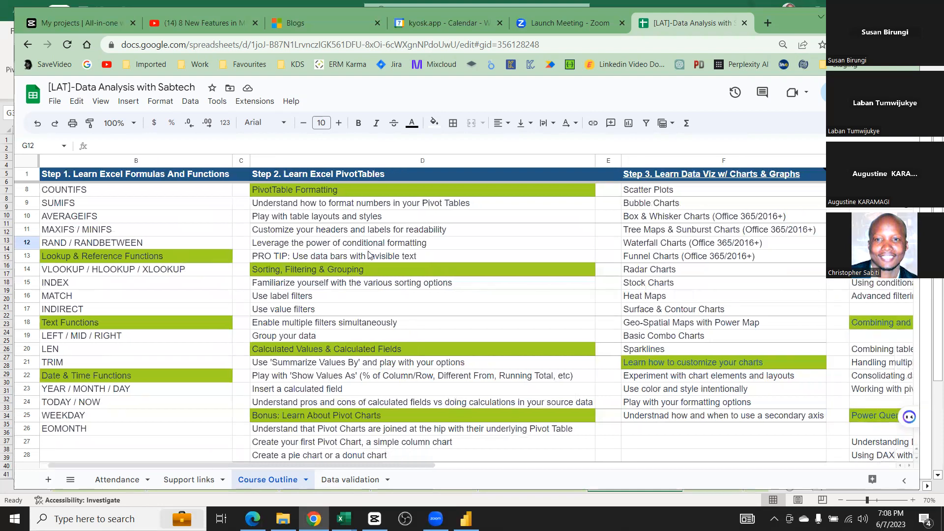
pyautogui.scroll(-2, 370, 255)
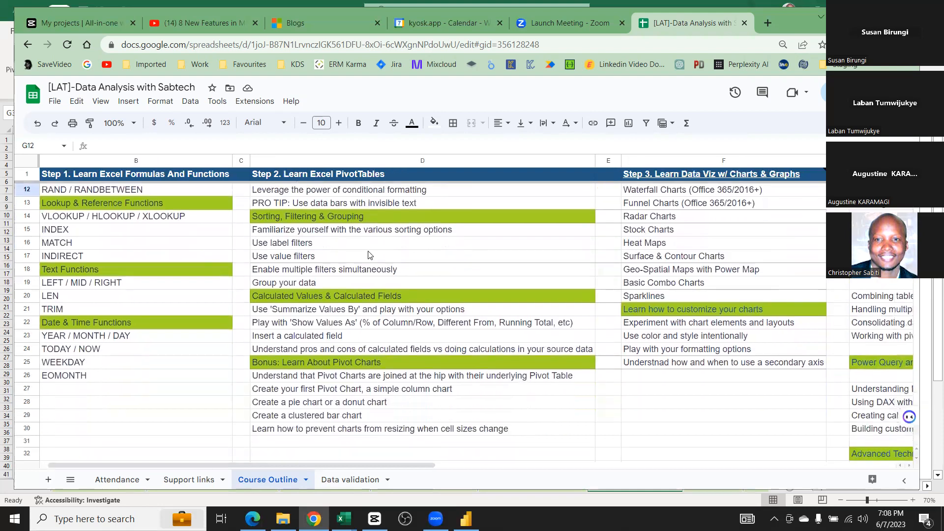
pyautogui.scroll(2, 370, 255)
pyautogui.hscroll(4, 370, 255)
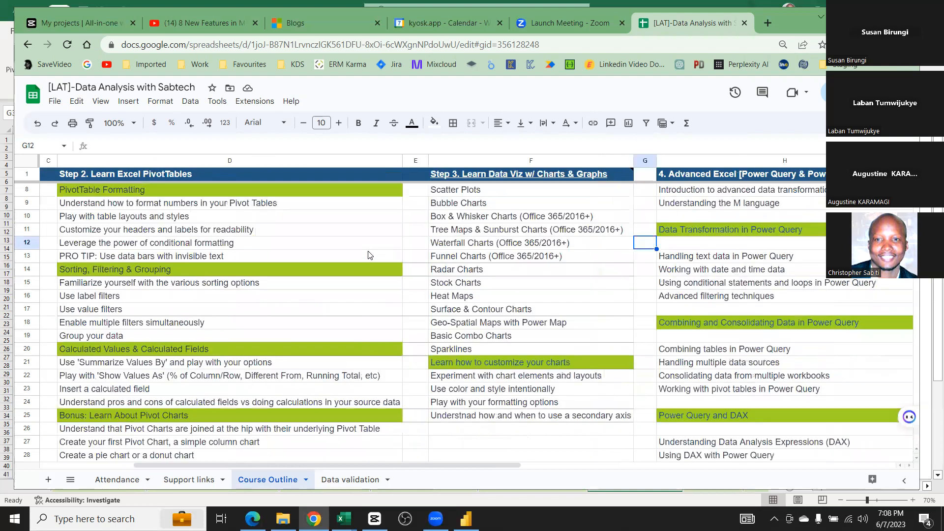
pyautogui.scroll(1, 369, 255)
pyautogui.scroll(2, 368, 253)
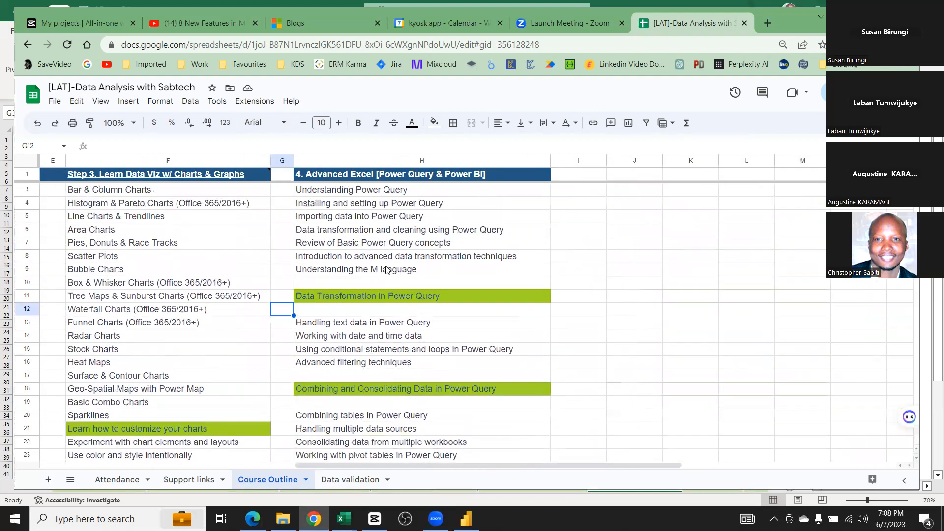
pyautogui.hscroll(-2, 387, 269)
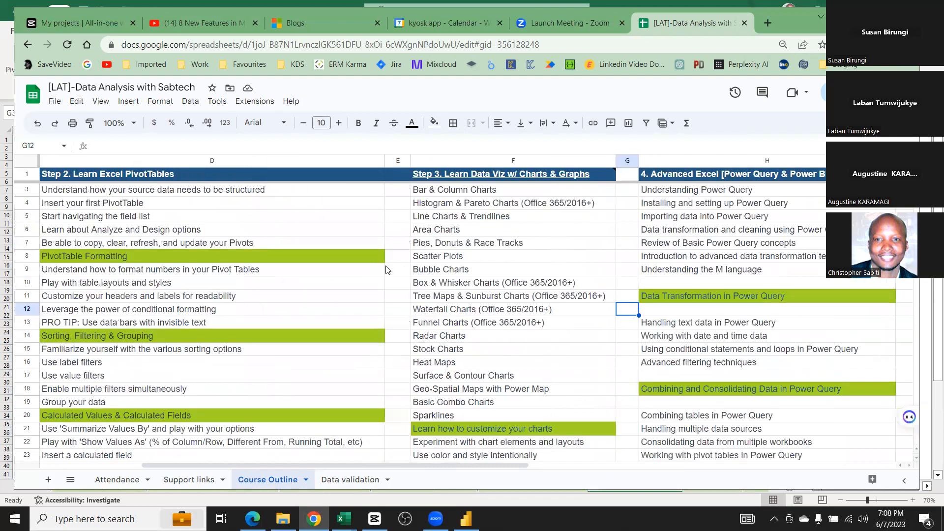
pyautogui.hscroll(-2, 387, 270)
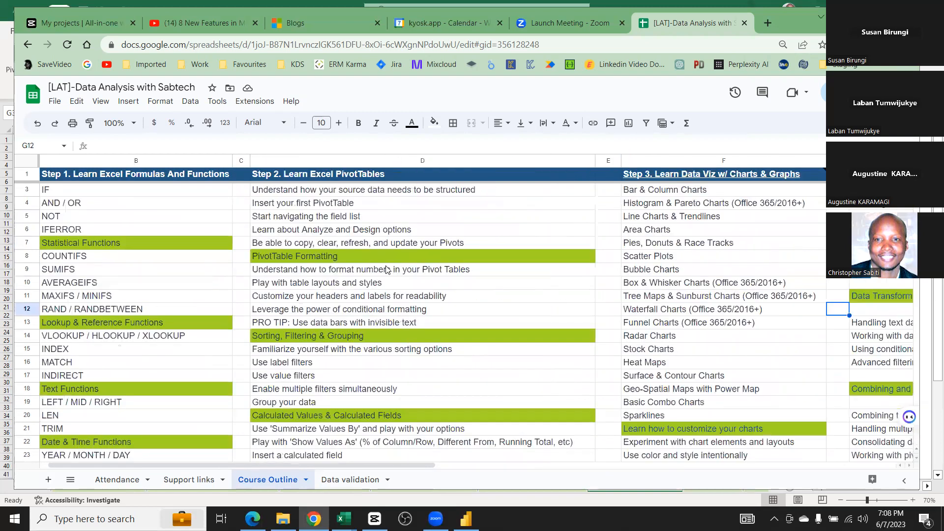
# Examine the Step 3 data visualization topics, covering chart types and chart customization, in the Course Outline sheet
pyautogui.hscroll(3, 386, 269)
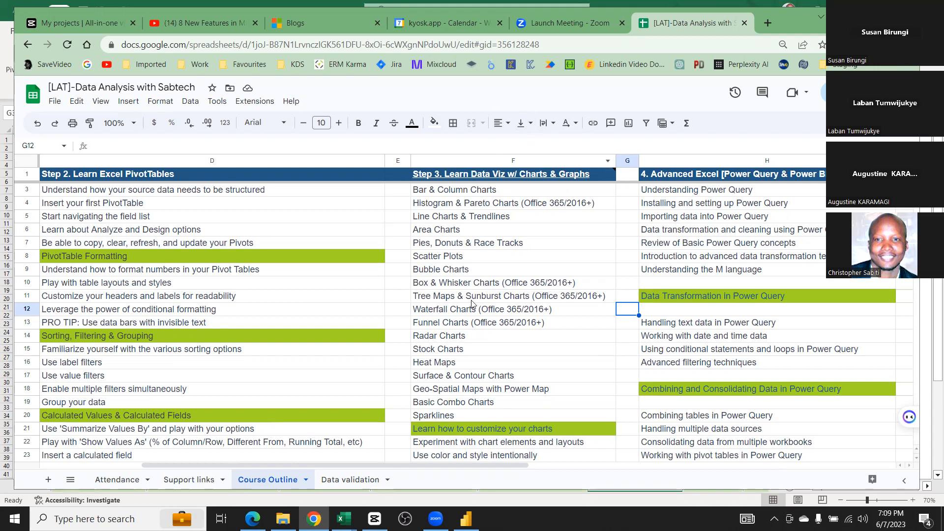
pyautogui.scroll(-1, 501, 322)
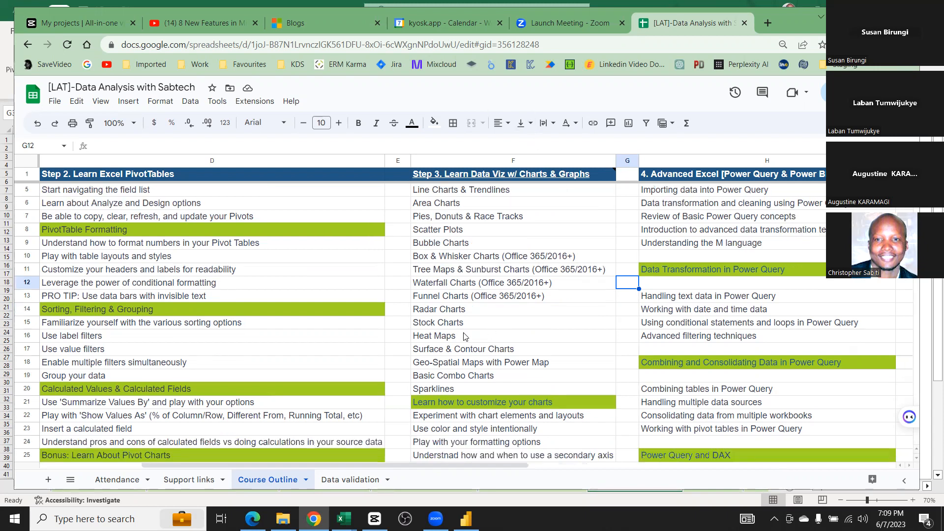
pyautogui.scroll(1, 466, 335)
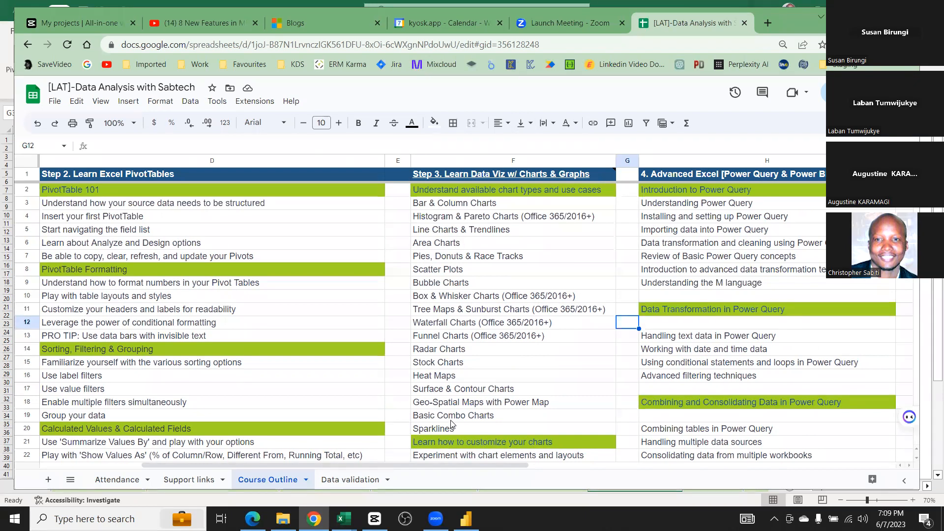
pyautogui.scroll(-1, 445, 417)
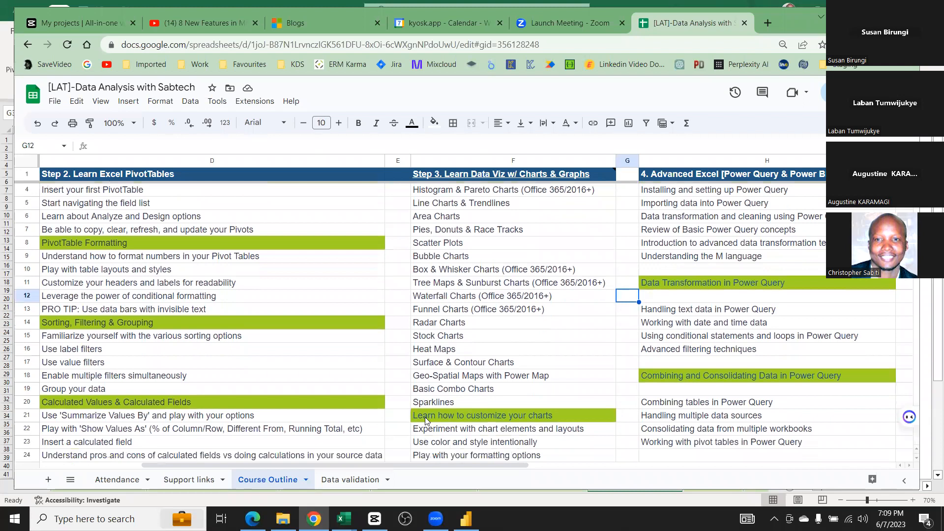
pyautogui.scroll(-1, 424, 417)
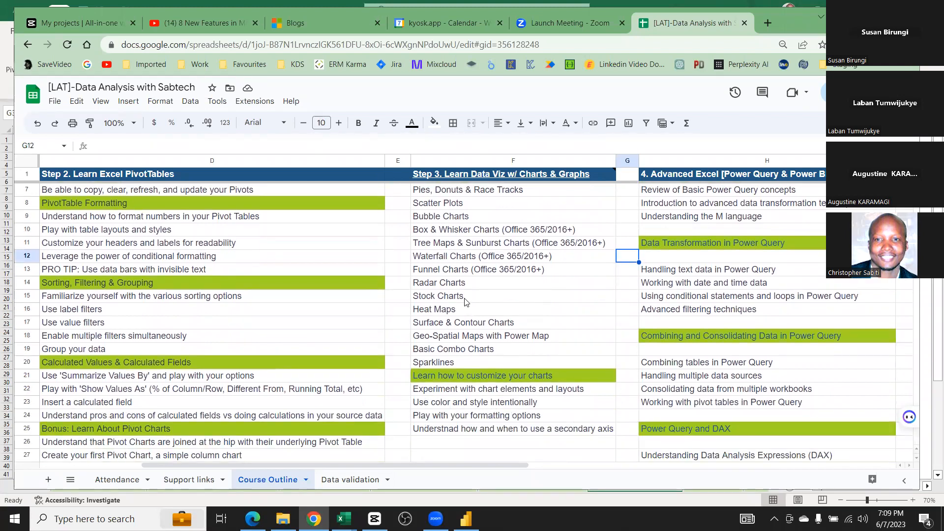
pyautogui.scroll(2, 465, 302)
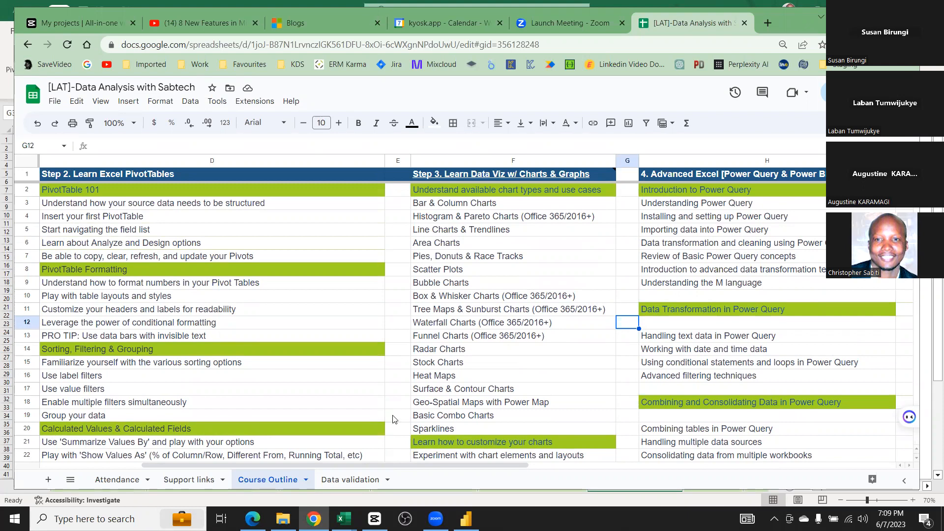
# In File Explorer, open the Sample data LAT folder inside LAT_Analytics and select the two Hodim transaction files
pyautogui.click(283, 519)
pyautogui.click(262, 326)
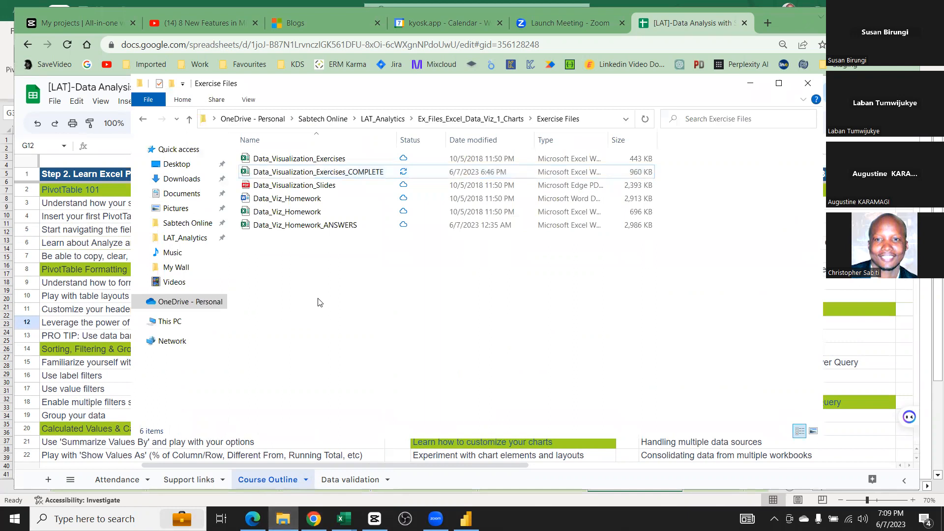
pyautogui.click(255, 171)
pyautogui.click(382, 118)
pyautogui.doubleClick(277, 214)
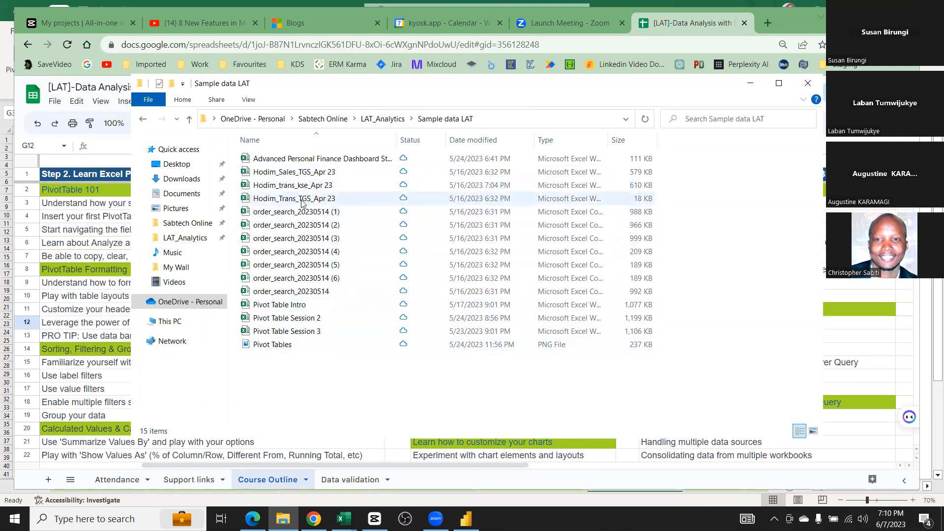
pyautogui.click(305, 172)
pyautogui.moveTo(347, 199); pyautogui.dragTo(324, 188)
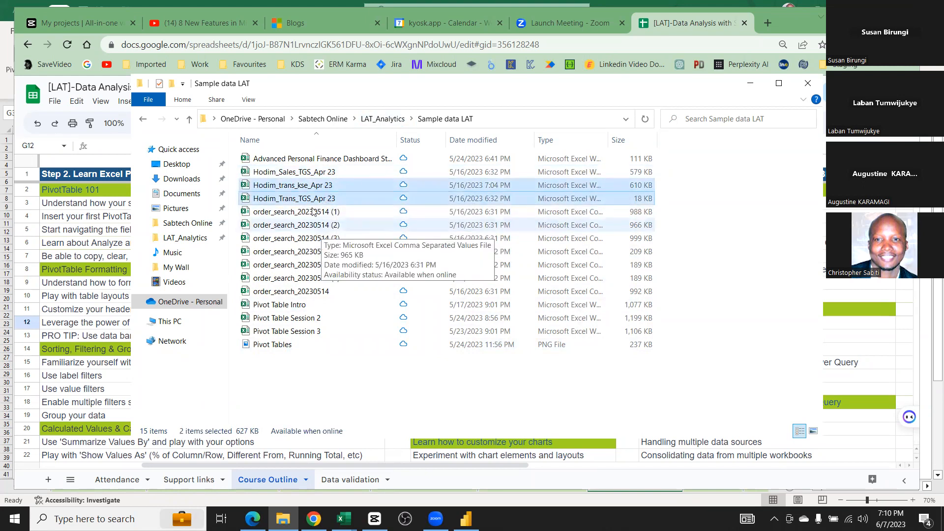
# Open the Hodim_trans_kse_Apr 23 workbook and look through its delivery report rows
pyautogui.doubleClick(295, 188)
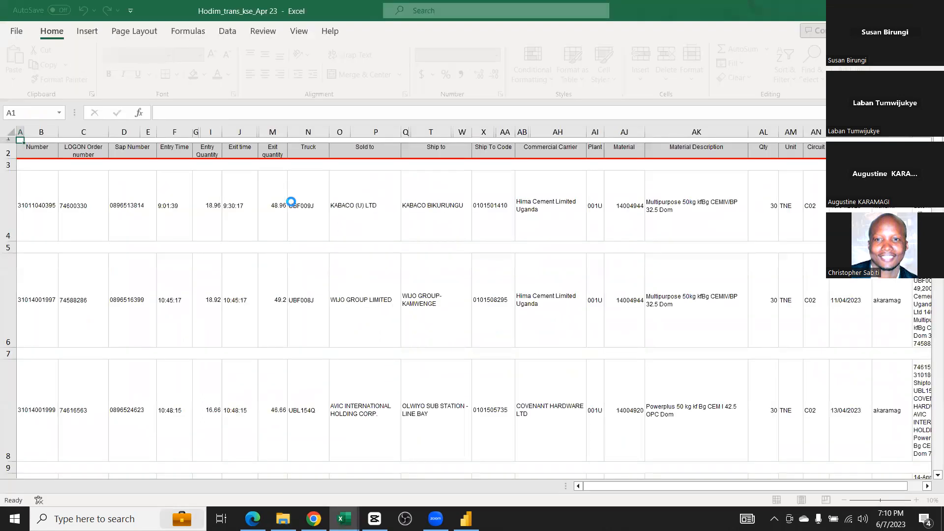
pyautogui.scroll(-3, 367, 263)
pyautogui.scroll(-3, 369, 265)
pyautogui.scroll(4, 370, 266)
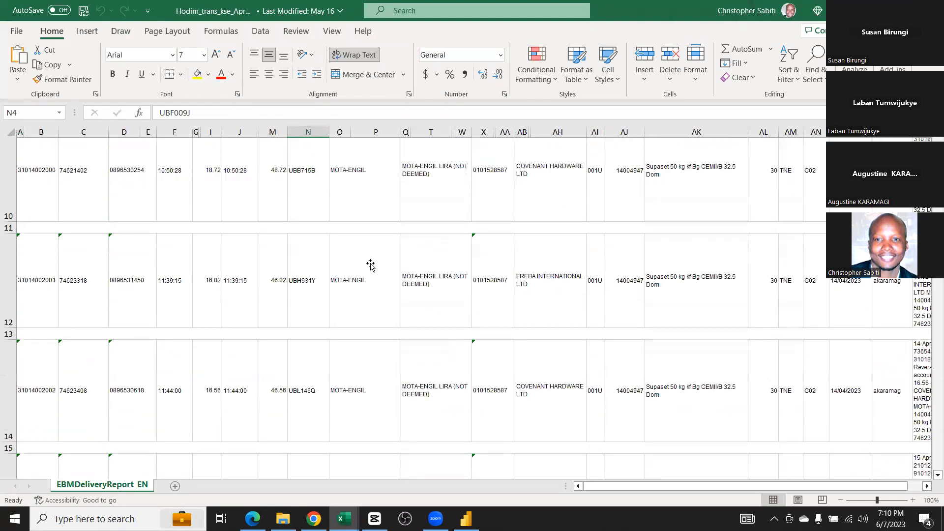
pyautogui.scroll(5, 281, 453)
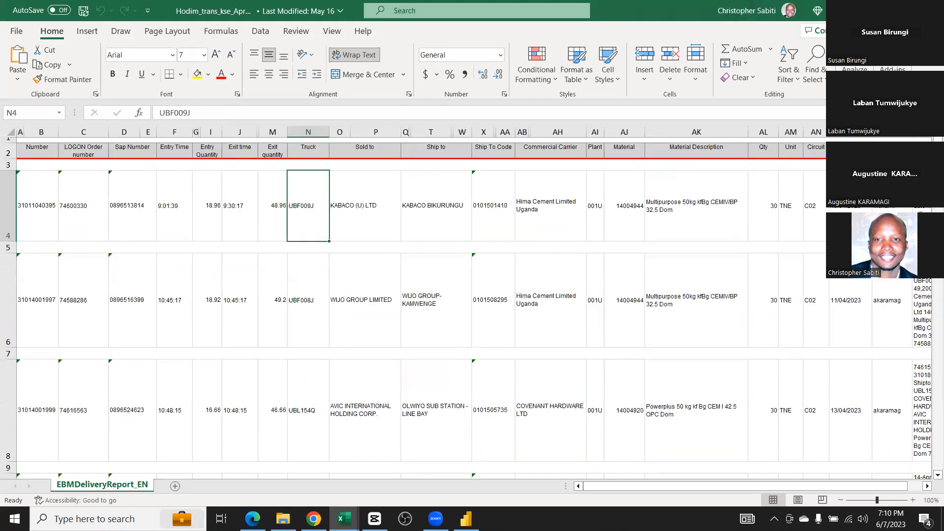
# Open the Hodim_Trans_TGS_Apr 23 workbook from the sample data folder, look over its rows and save it
pyautogui.click(283, 518)
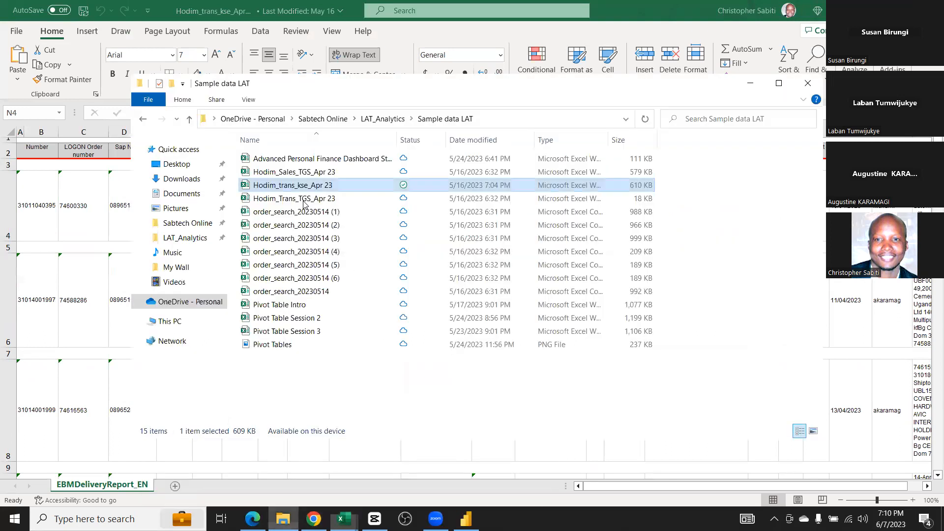
pyautogui.doubleClick(304, 199)
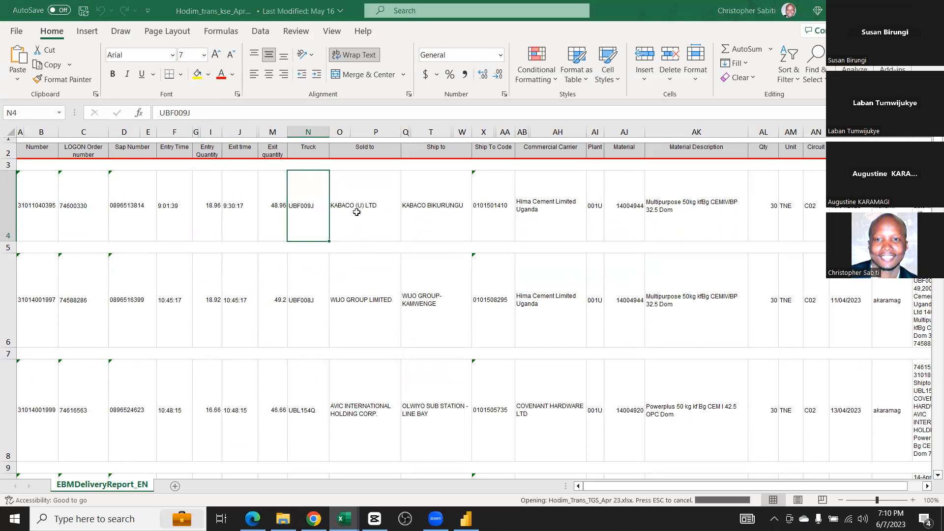
pyautogui.click(398, 259)
pyautogui.scroll(-2, 396, 344)
pyautogui.hotkey('ctrl', 's')
# Return to the Hodim_trans_kse_Apr 23 workbook and examine the delivery report's columns and first records
pyautogui.moveTo(344, 519)
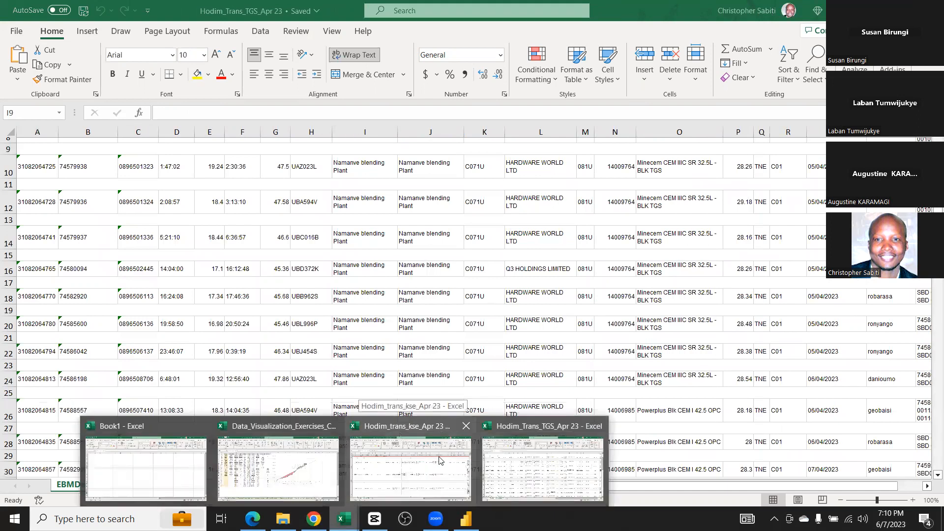
pyautogui.click(439, 460)
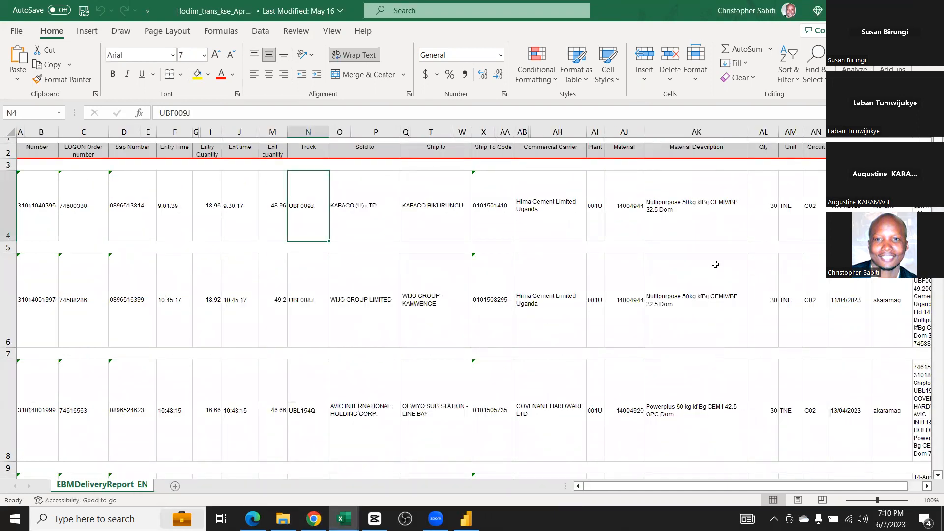
pyautogui.hscroll(3, 716, 264)
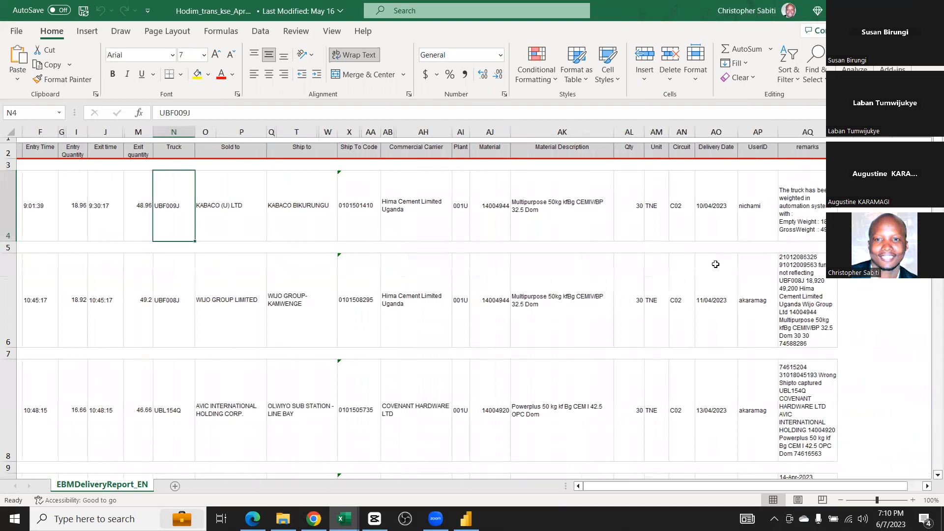
pyautogui.hscroll(-3, 373, 303)
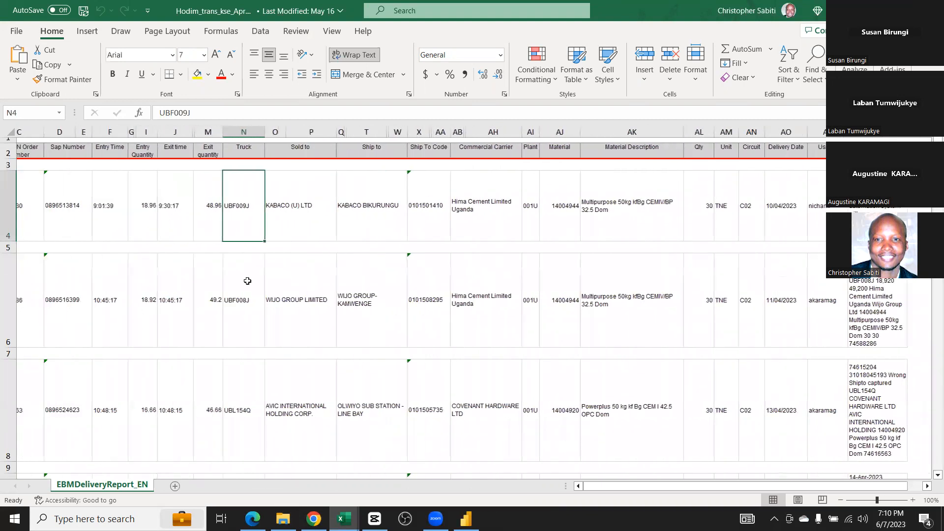
pyautogui.hscroll(-1, 369, 316)
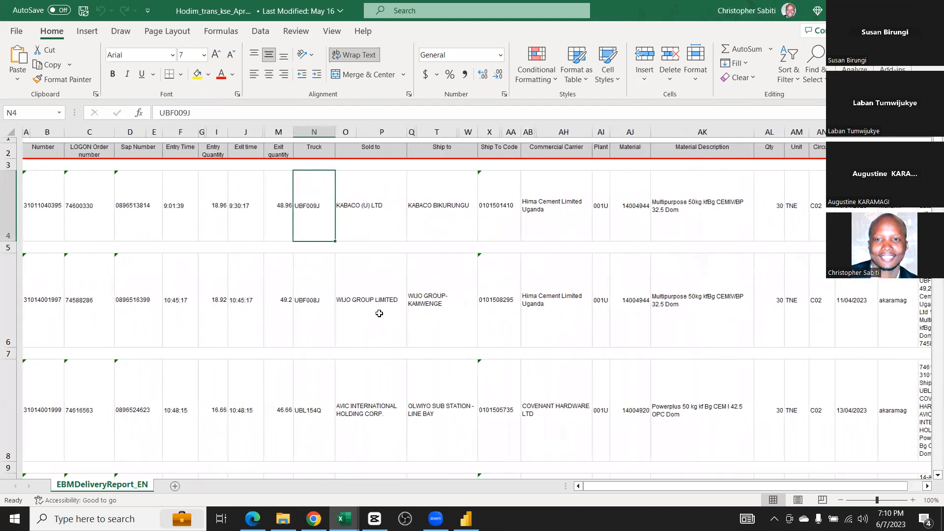
pyautogui.scroll(-1, 368, 325)
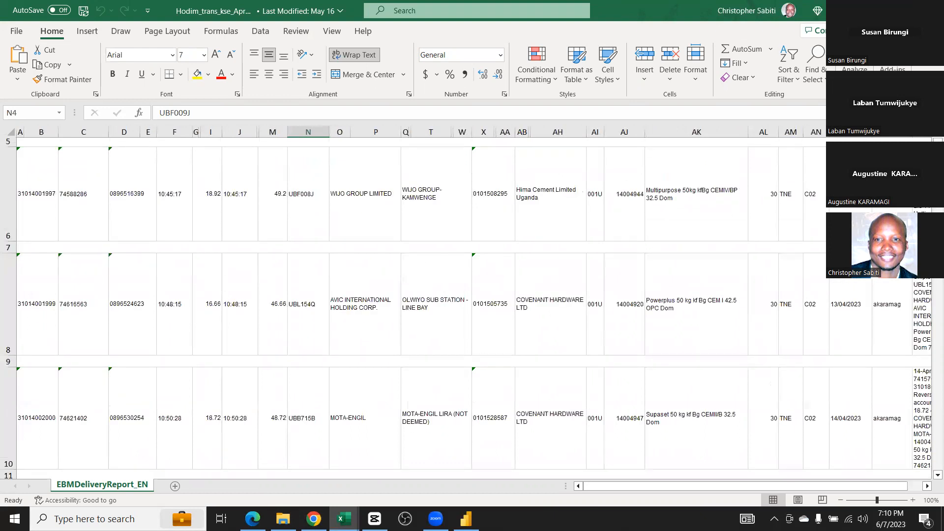
pyautogui.scroll(1, 476, 227)
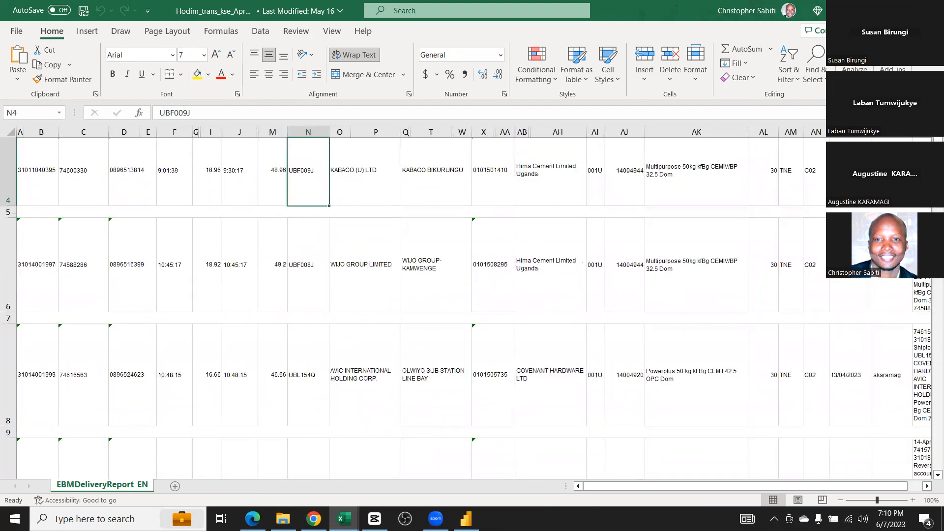
# Switch from the Hodim workbooks back to the Custom Pacing Chart sheet in the Data_Visualization_Exercises_COMPLETE workbook
pyautogui.click(873, 10)
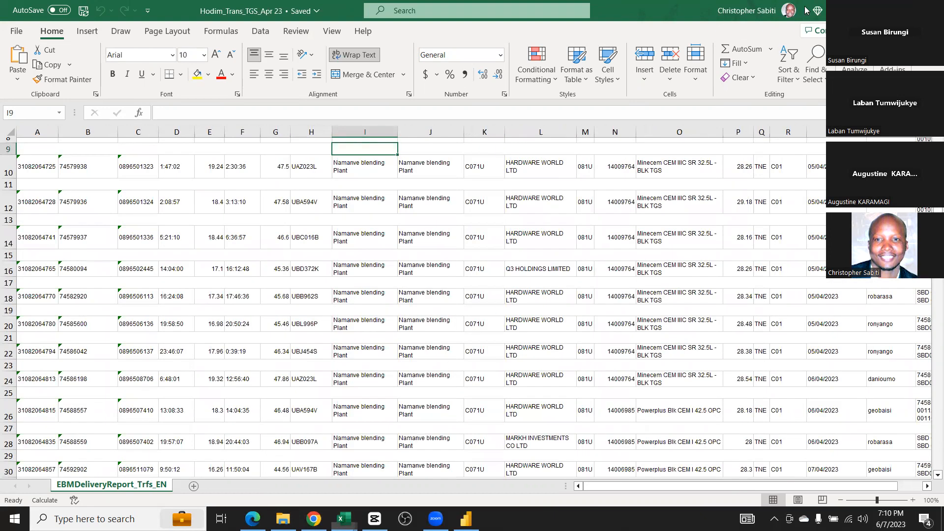
pyautogui.click(541, 237)
pyautogui.hotkey('alt', 'Tab')
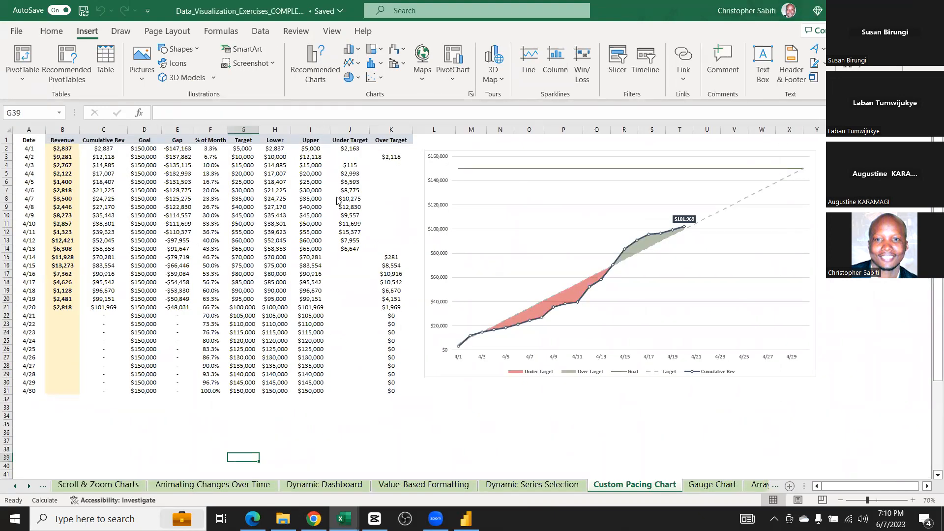
pyautogui.hotkey('alt', 'Tab')
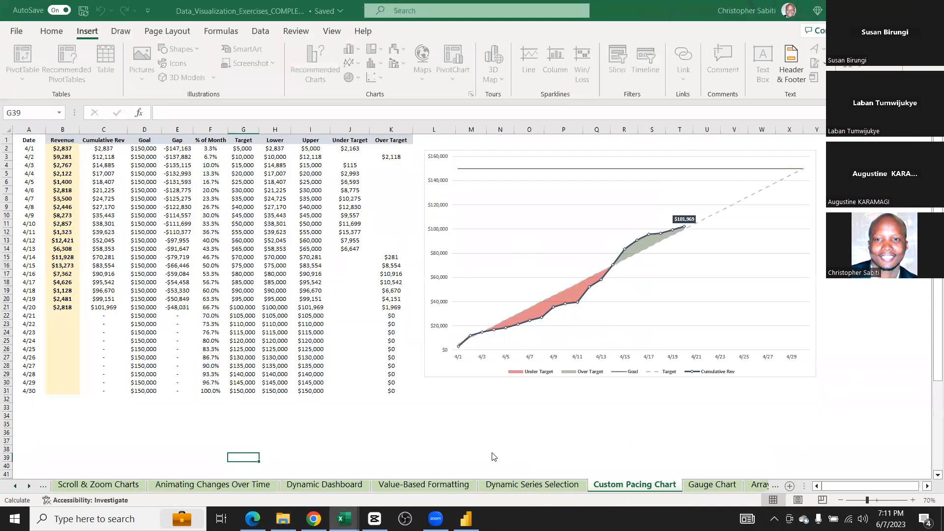
# Switch from the pacing chart to the Hodim_trans_kse_Apr 23 workbook, and reopen the Hodim_Trans_TGS_Apr 23 workbook for editing
pyautogui.click(494, 457)
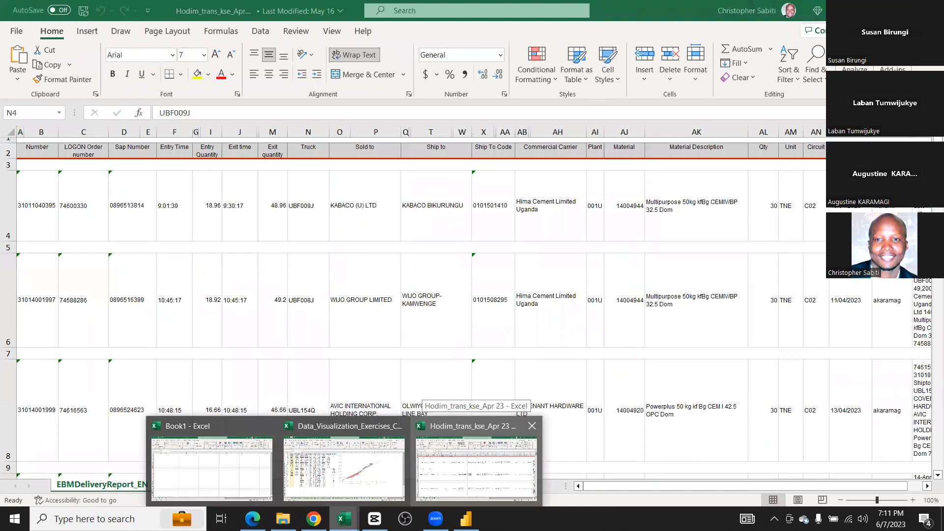
pyautogui.click(319, 205)
pyautogui.click(351, 270)
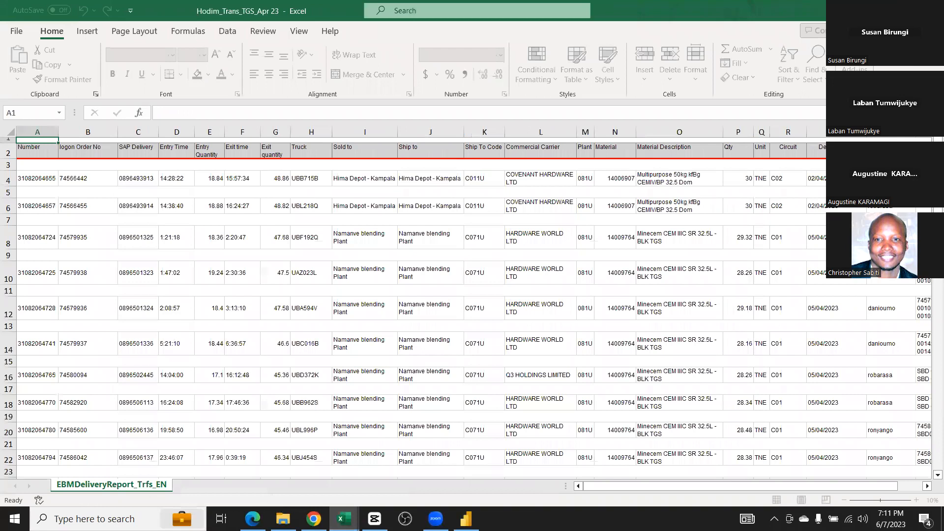
pyautogui.click(430, 291)
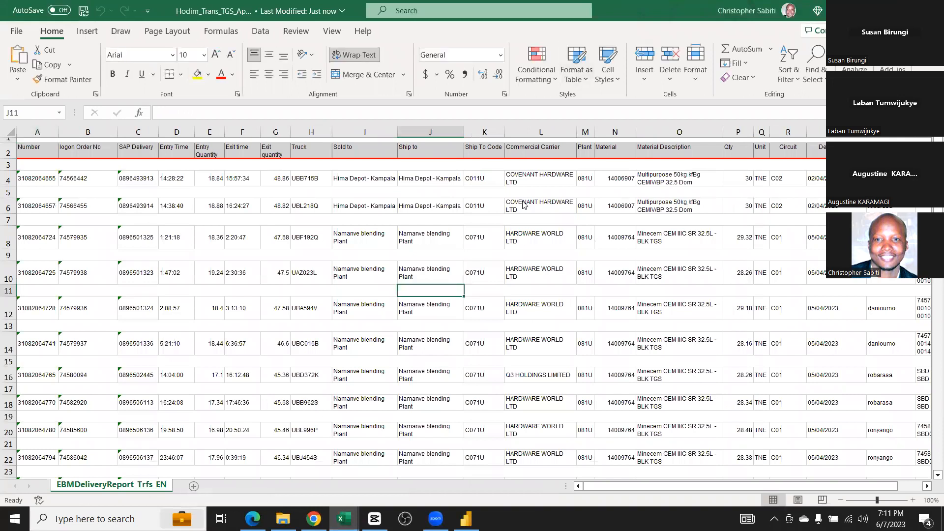
pyautogui.click(524, 205)
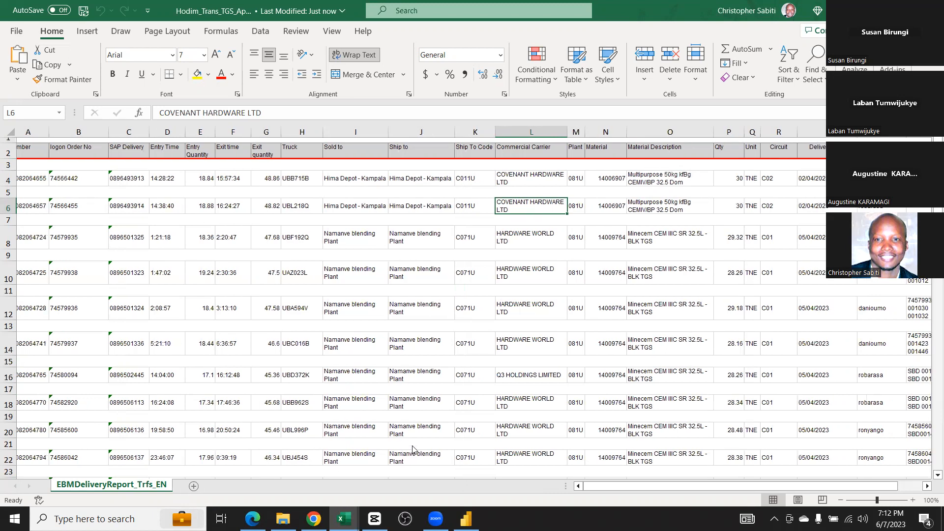
# Examine the transfer report's columns in Hodim_Trans_TGS_Apr 23, from the record number across to the user ID
pyautogui.hscroll(2, 413, 452)
pyautogui.hscroll(1, 417, 438)
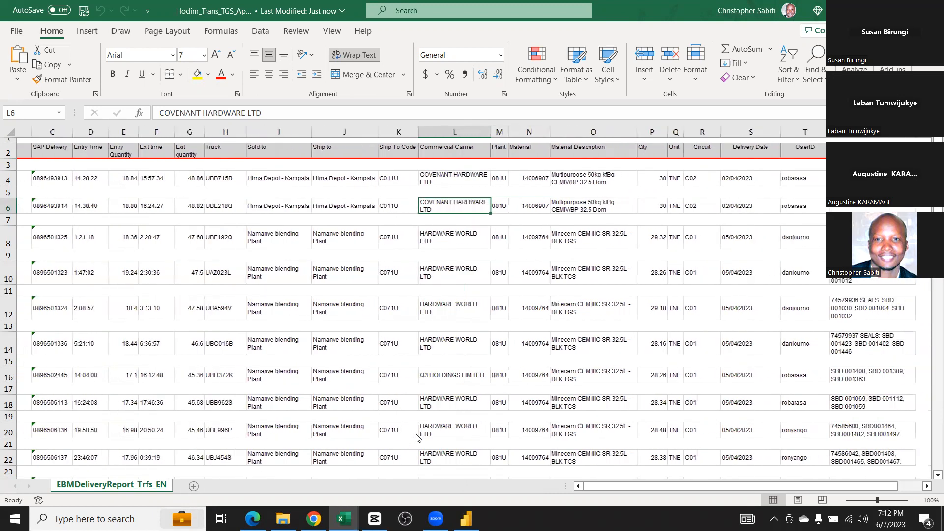
pyautogui.hscroll(1, 417, 437)
pyautogui.hscroll(-1, 416, 438)
pyautogui.hscroll(-2, 417, 437)
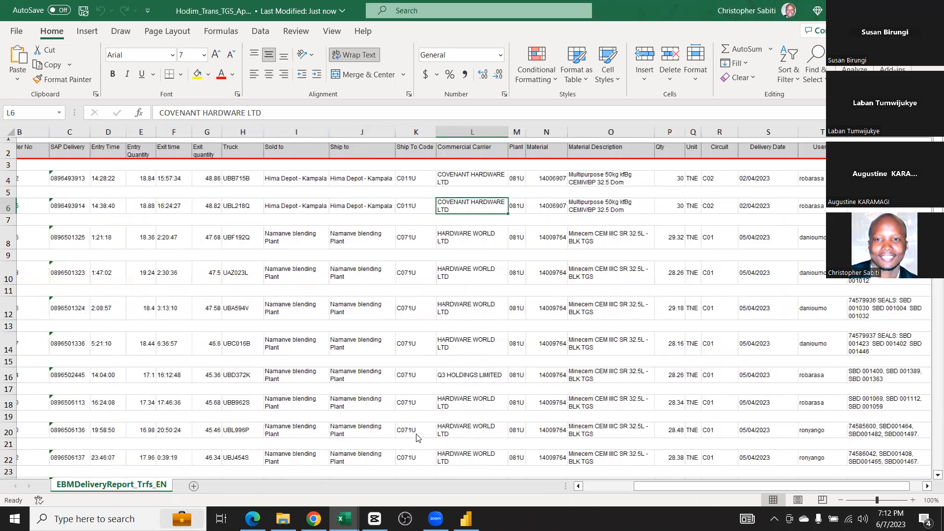
pyautogui.hscroll(-3, 418, 437)
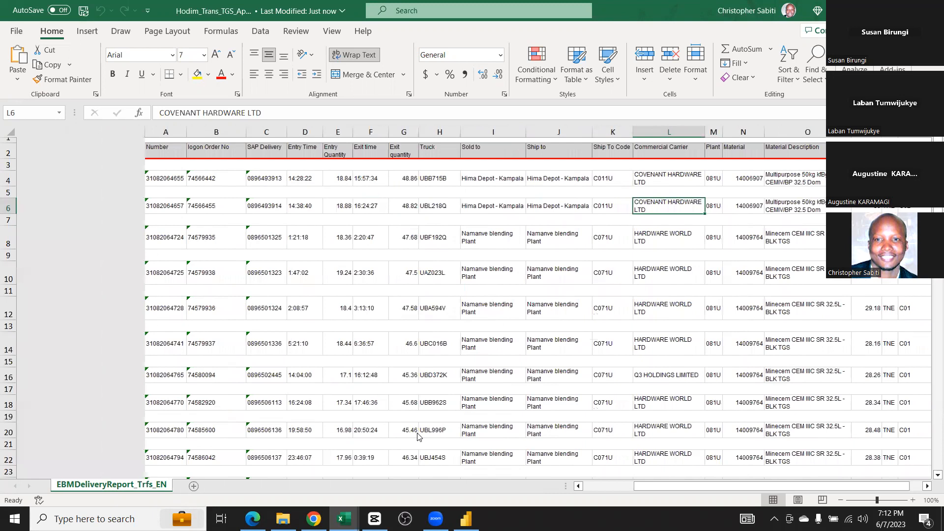
pyautogui.hscroll(-1, 417, 437)
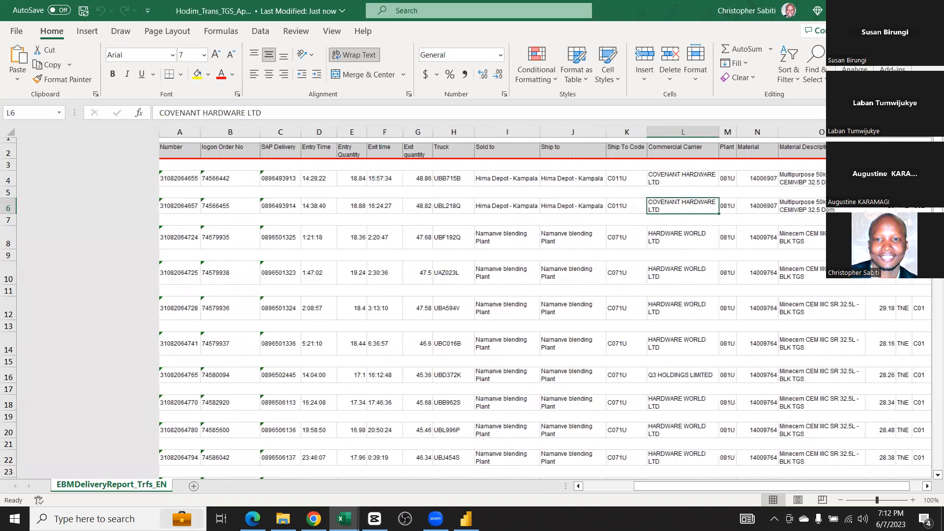
pyautogui.hscroll(3, 418, 475)
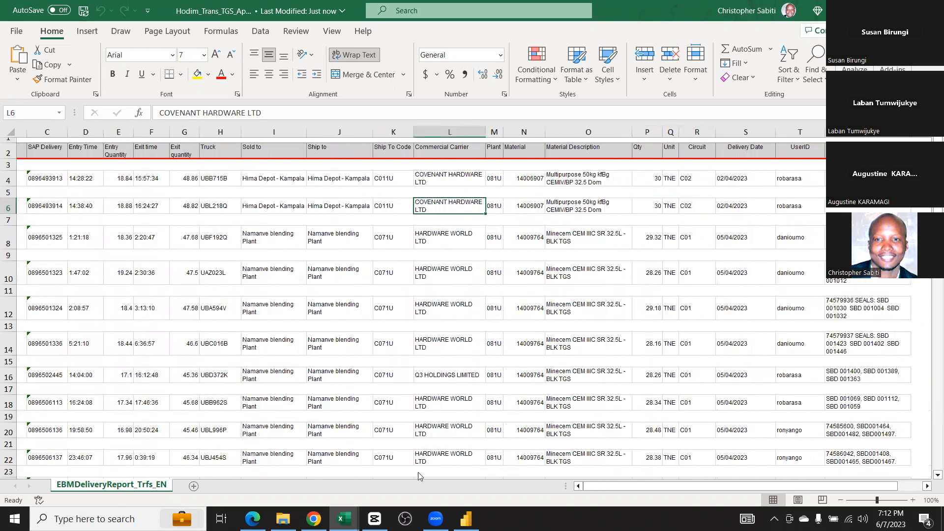
# Switch to the Hodim_trans_kse_Apr 23 workbook and check its columns and the first record's entry quantity
pyautogui.click(339, 514)
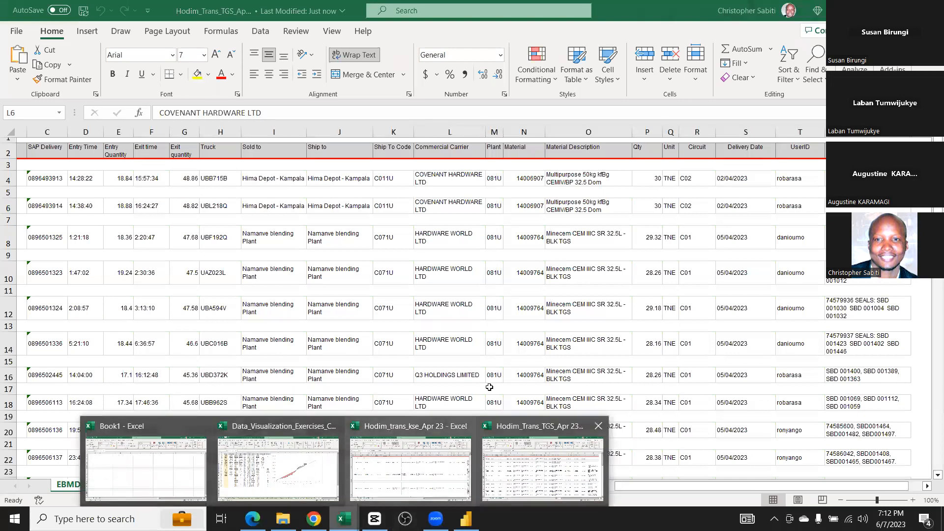
pyautogui.click(410, 467)
pyautogui.hscroll(3, 490, 386)
pyautogui.hscroll(-1, 491, 385)
pyautogui.hscroll(-5, 491, 385)
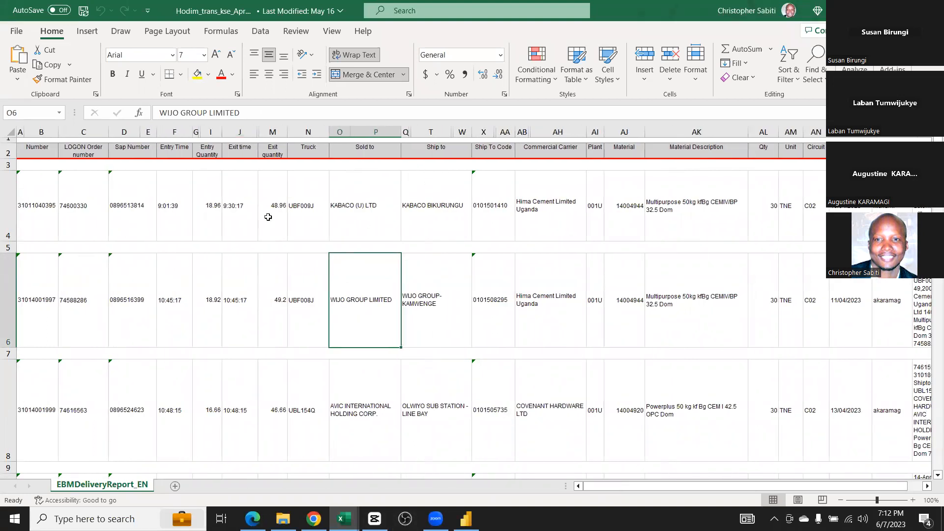
pyautogui.click(208, 205)
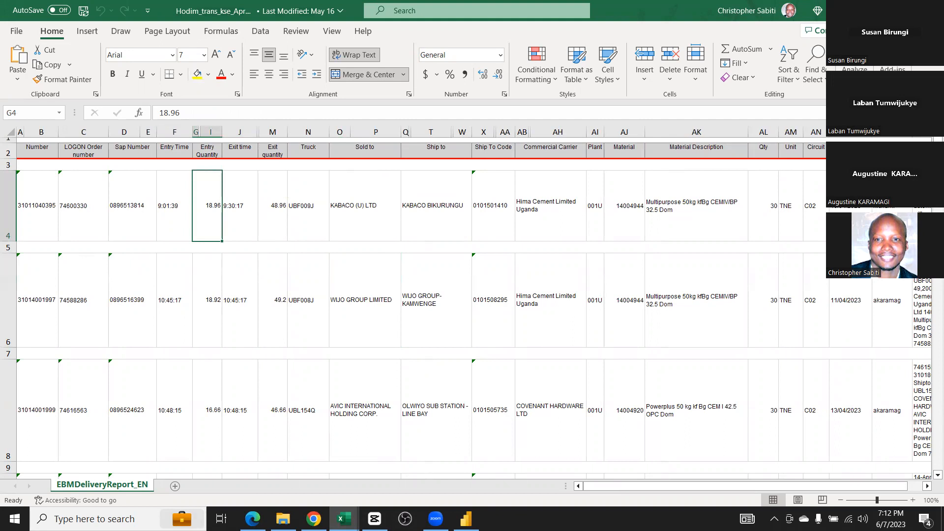
# Open the Hodim_Sales_TGS_Apr 23 workbook from the Sample data LAT folder
pyautogui.click(283, 519)
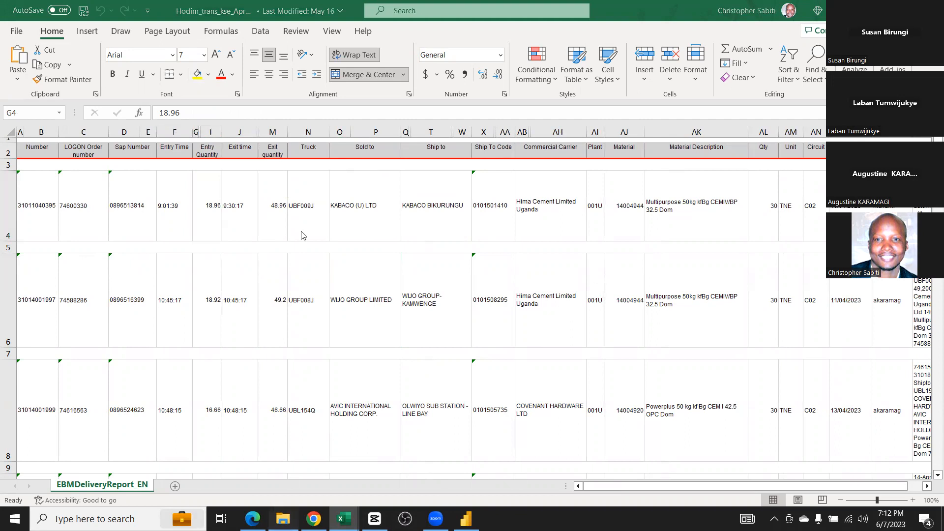
pyautogui.click(306, 175)
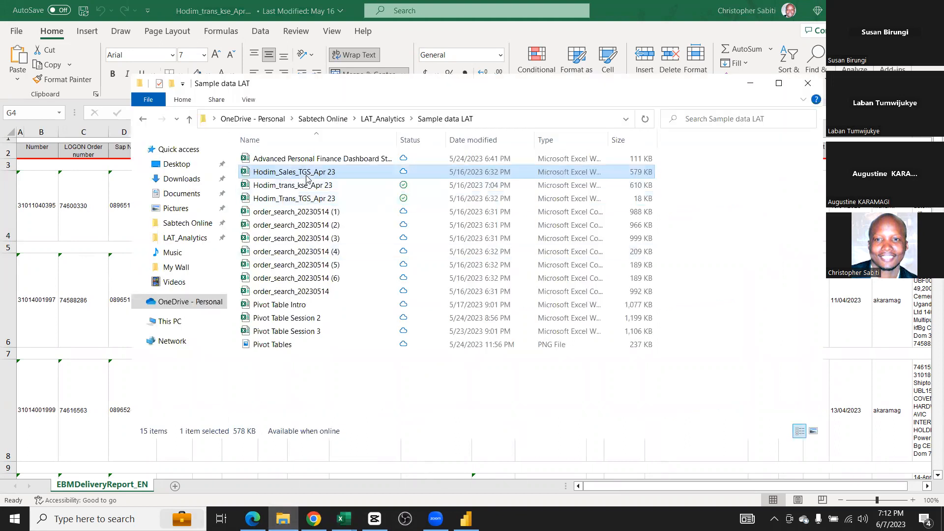
pyautogui.hotkey('alt', 'Tab')
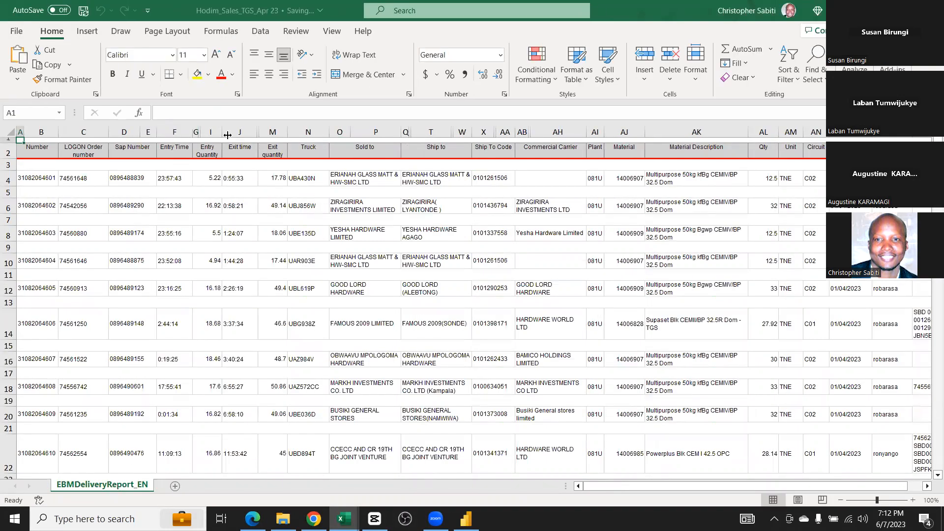
# Look across the Hodim_Sales_TGS_Apr 23 delivery report, from the first record's customer to the remarks column and back
pyautogui.click(377, 171)
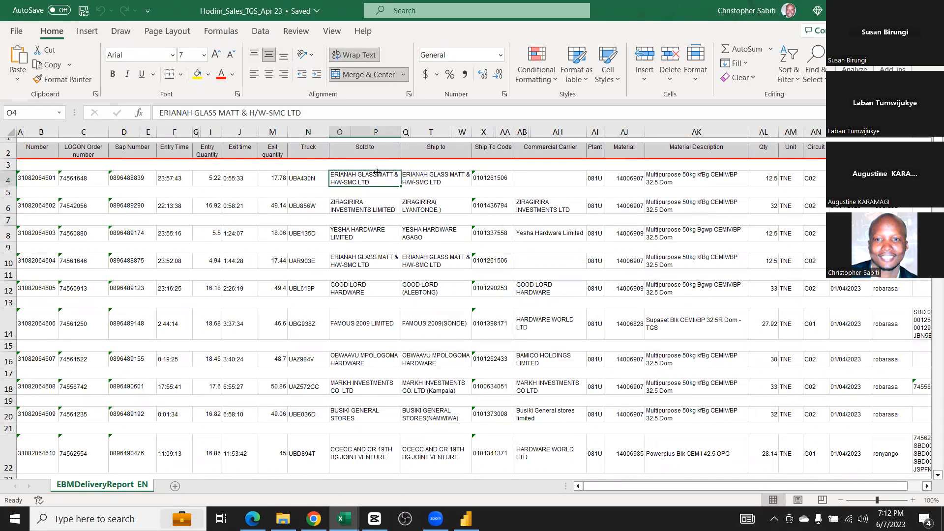
pyautogui.hscroll(3, 378, 172)
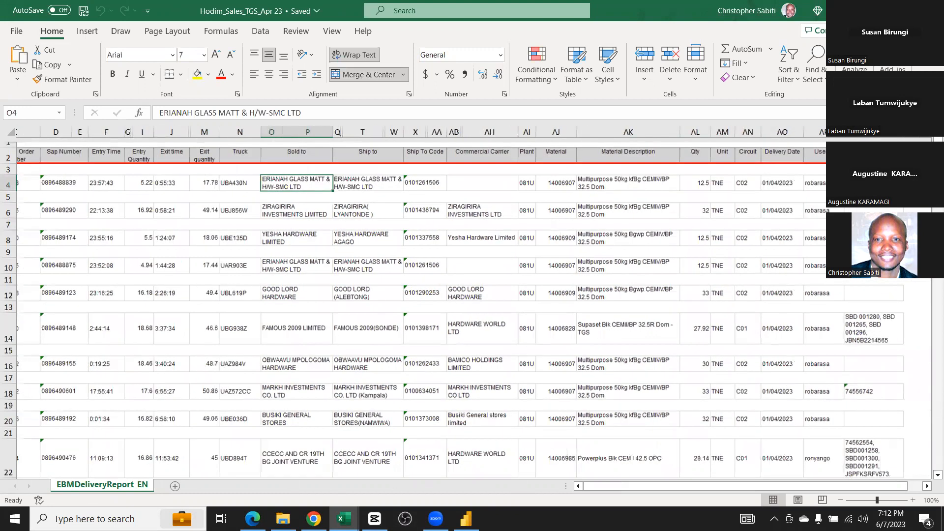
pyautogui.hscroll(1, 379, 261)
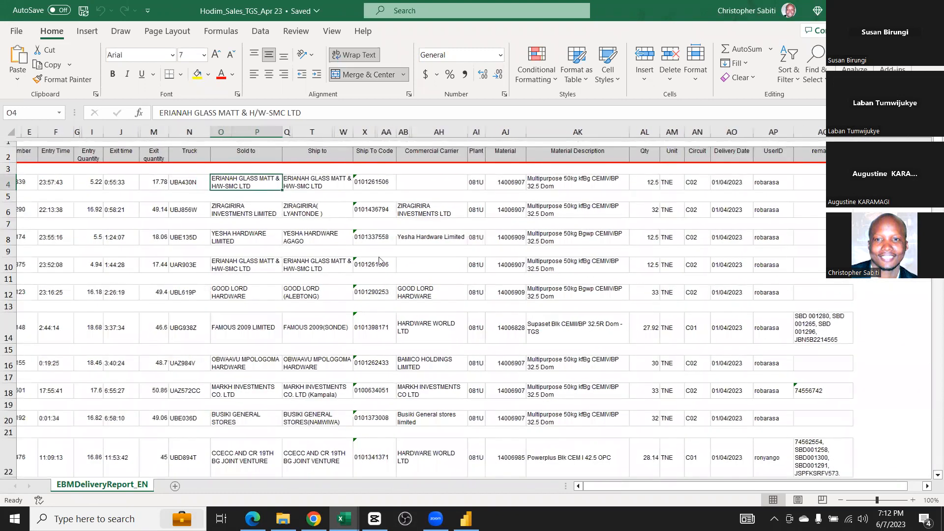
pyautogui.hscroll(-3, 379, 260)
pyautogui.scroll(-1, 379, 261)
# Check the open Excel workbooks, keep Hodim_Sales_TGS_Apr 23 in front and review its header row and first records
pyautogui.moveTo(344, 518)
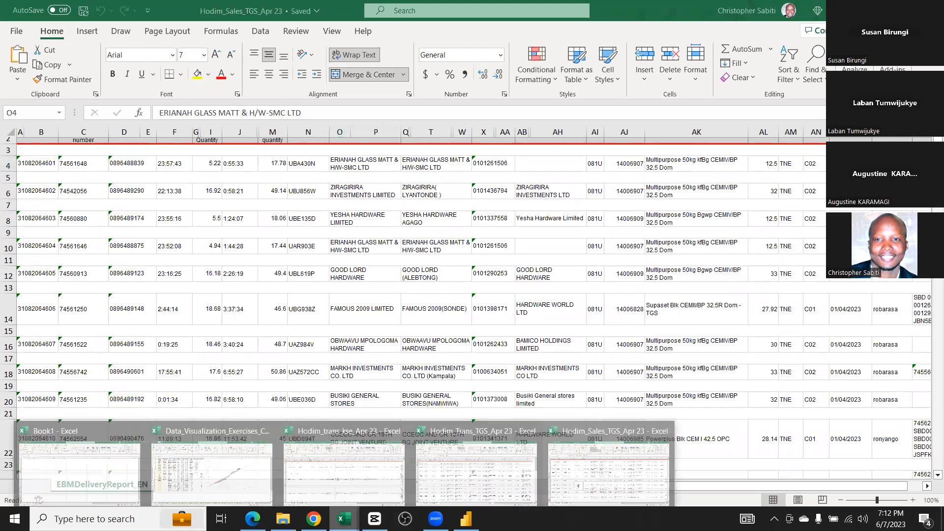
pyautogui.click(586, 464)
pyautogui.click(589, 462)
pyautogui.click(327, 284)
pyautogui.scroll(1, 328, 284)
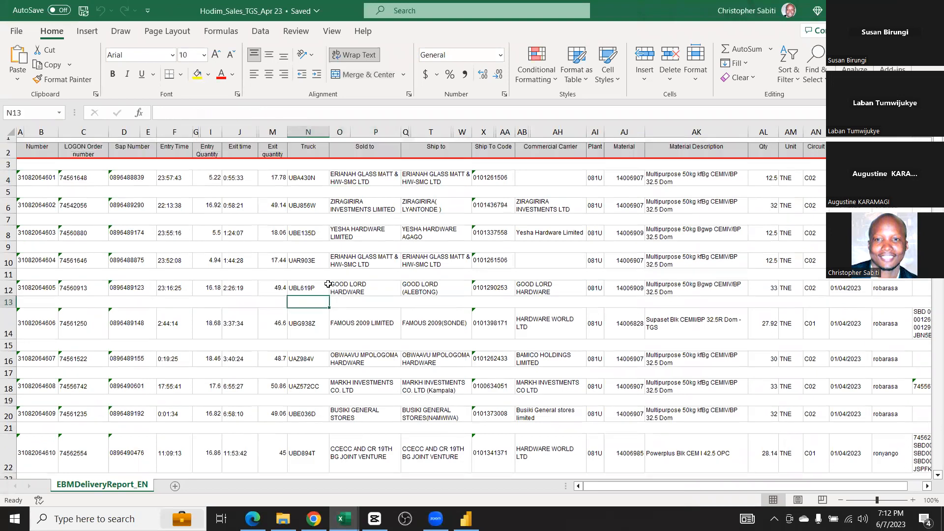
pyautogui.scroll(2, 328, 283)
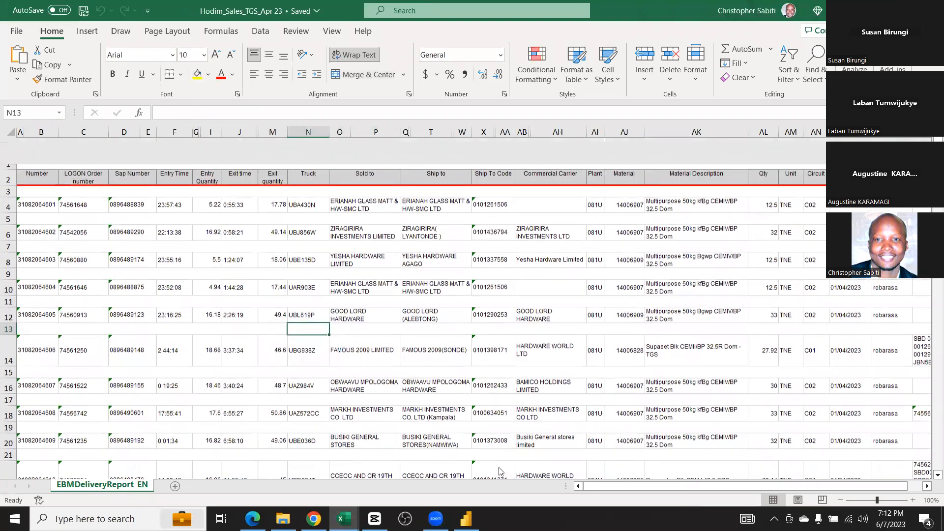
pyautogui.scroll(-1, 499, 471)
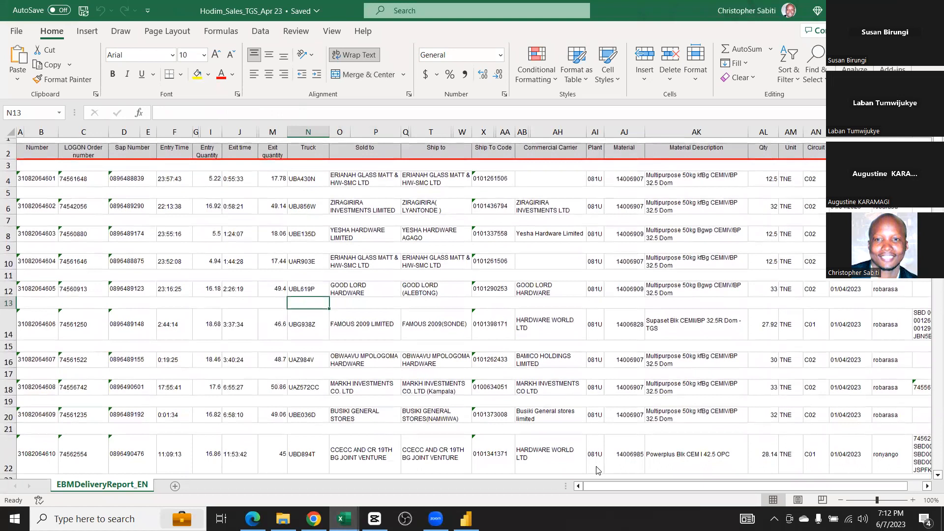
# Switch to Hodim_trans_kse_Apr 23 and look across its first records, from the Sold to column to the remarks
pyautogui.click(359, 477)
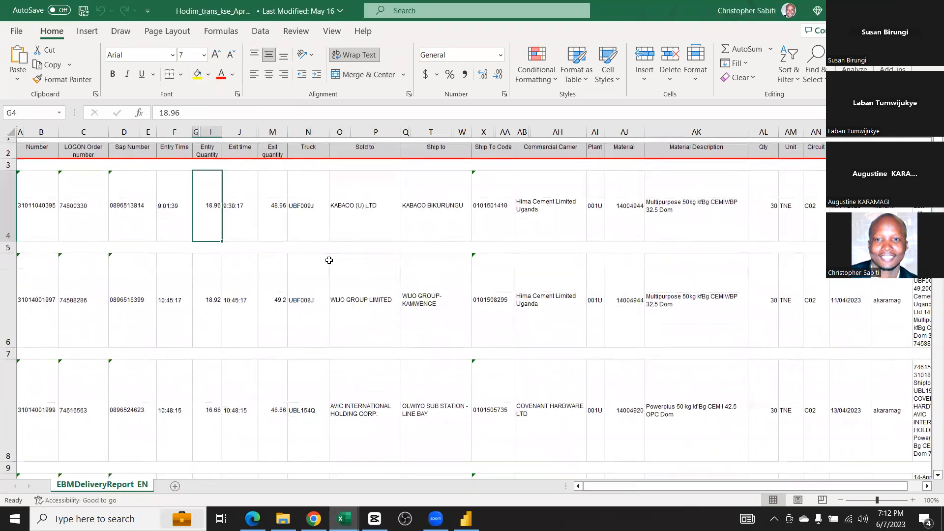
pyautogui.click(341, 208)
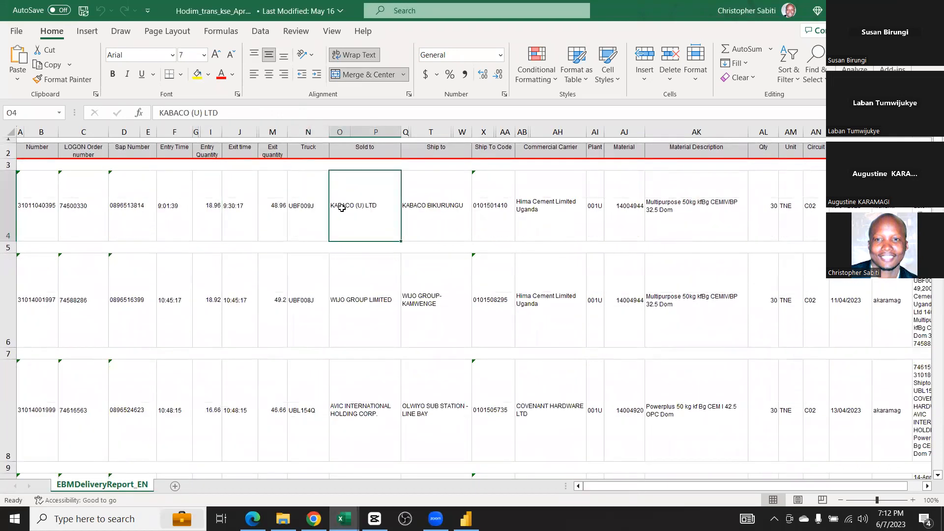
pyautogui.hscroll(5, 341, 207)
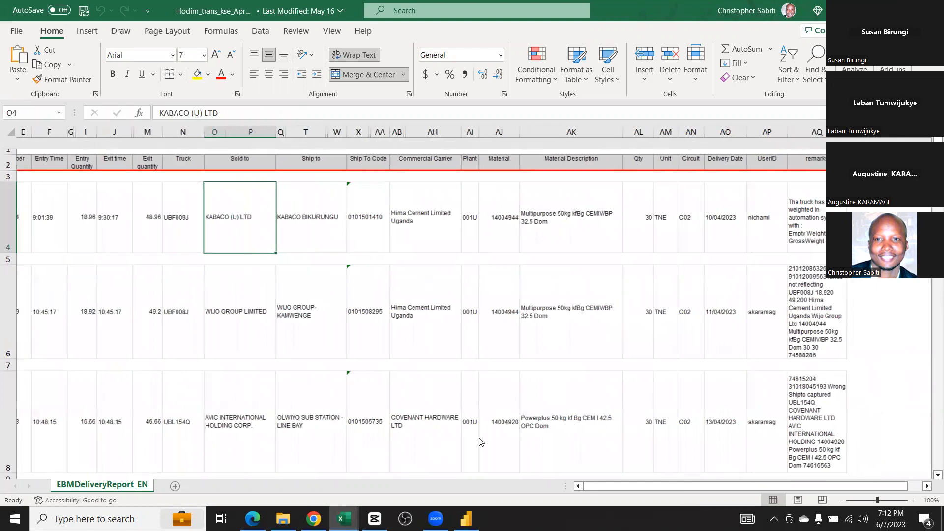
pyautogui.hscroll(1, 481, 442)
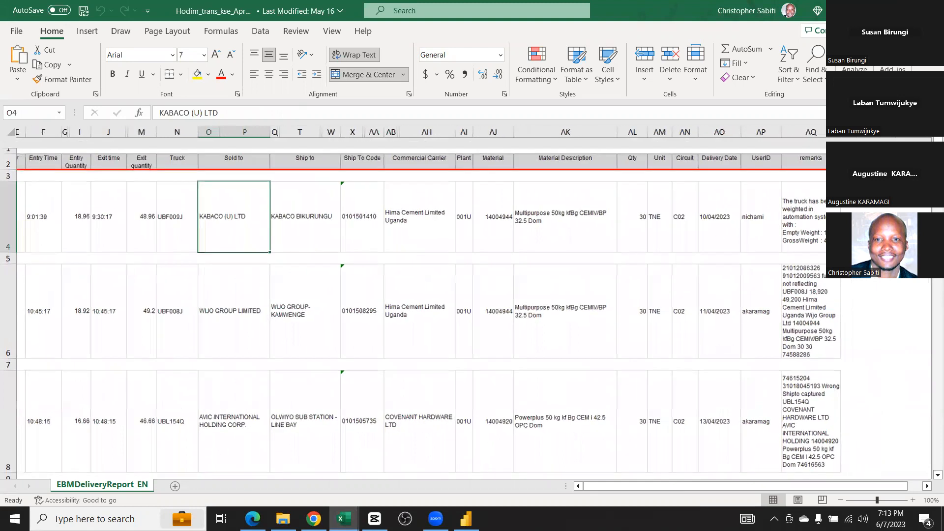
# Glance at the Hodim_Trans_TGS_Apr 23 workbook, return to Hodim_trans_kse_Apr 23 and select its whole remarks column
pyautogui.click(344, 519)
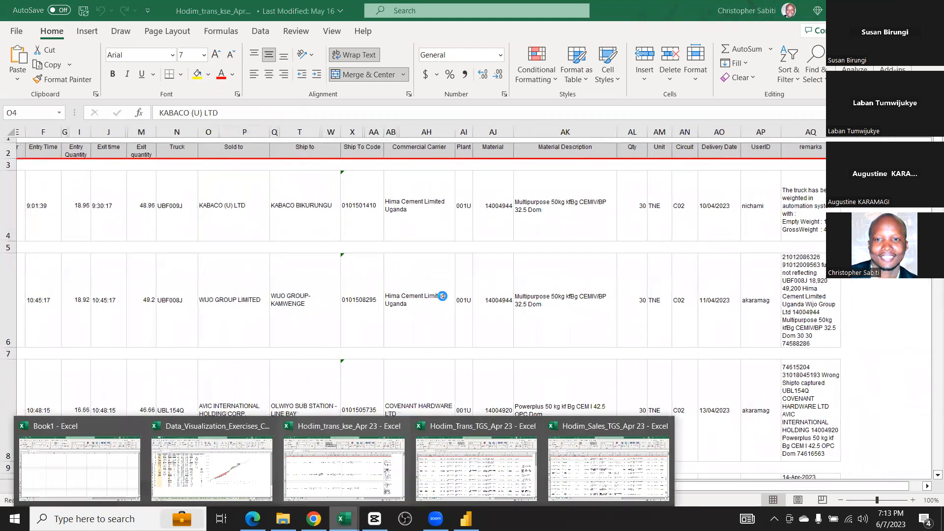
pyautogui.click(476, 462)
pyautogui.click(344, 519)
pyautogui.click(344, 462)
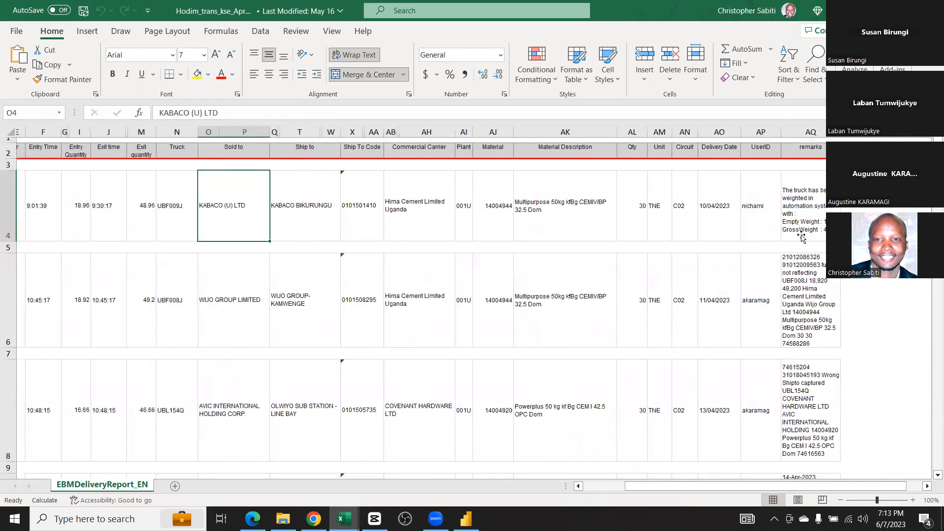
pyautogui.click(419, 301)
pyautogui.click(814, 129)
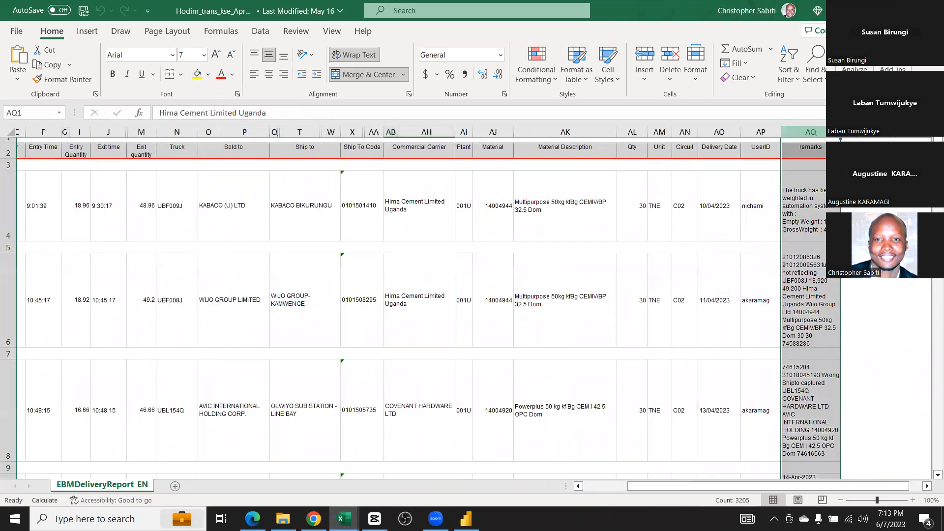
# Switch to the Hodim_Sales_TGS_Apr 23 workbook and compare its columns, including the delivery date, user ID and remarks
pyautogui.moveTo(345, 518)
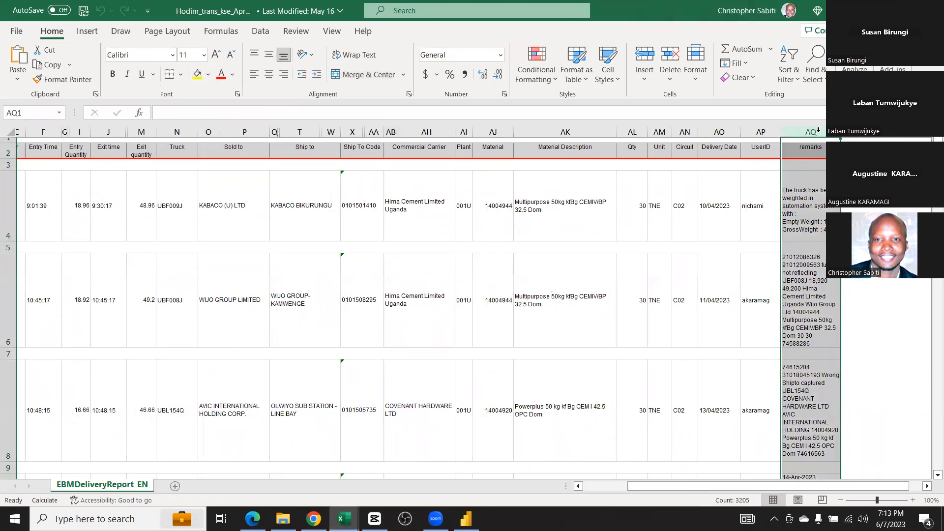
pyautogui.click(575, 339)
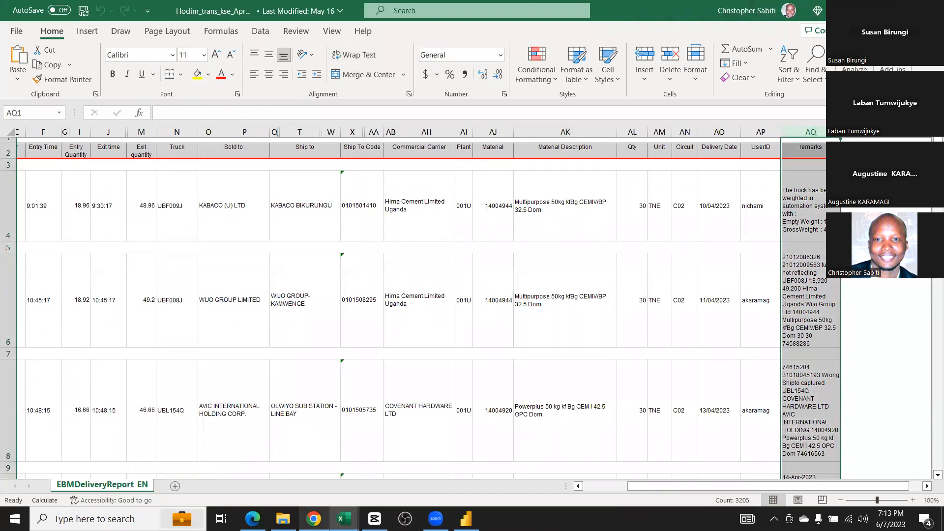
pyautogui.moveTo(344, 518)
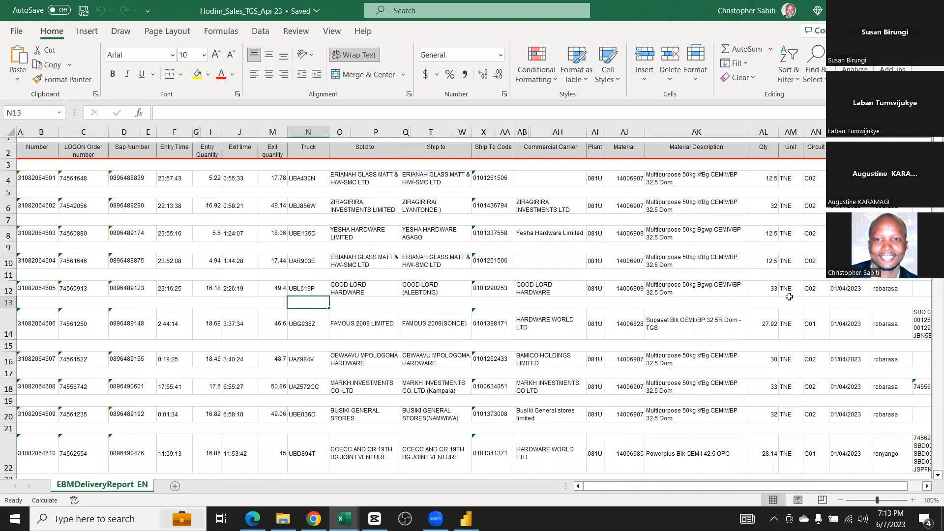
pyautogui.hscroll(1, 622, 311)
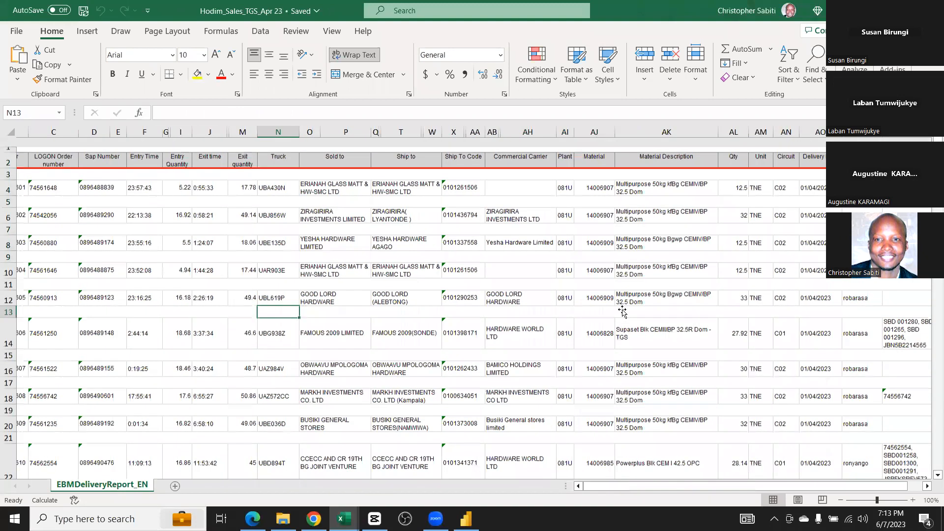
pyautogui.hscroll(1, 622, 311)
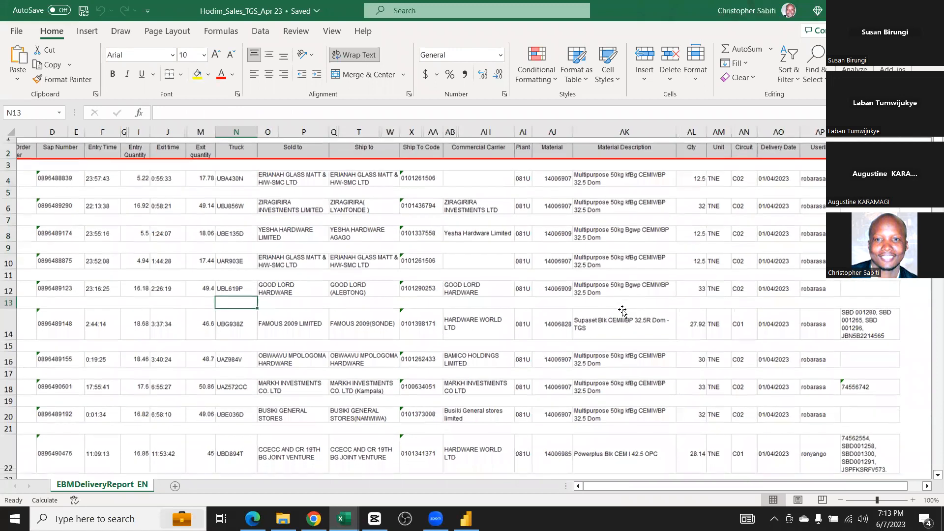
pyautogui.click(553, 324)
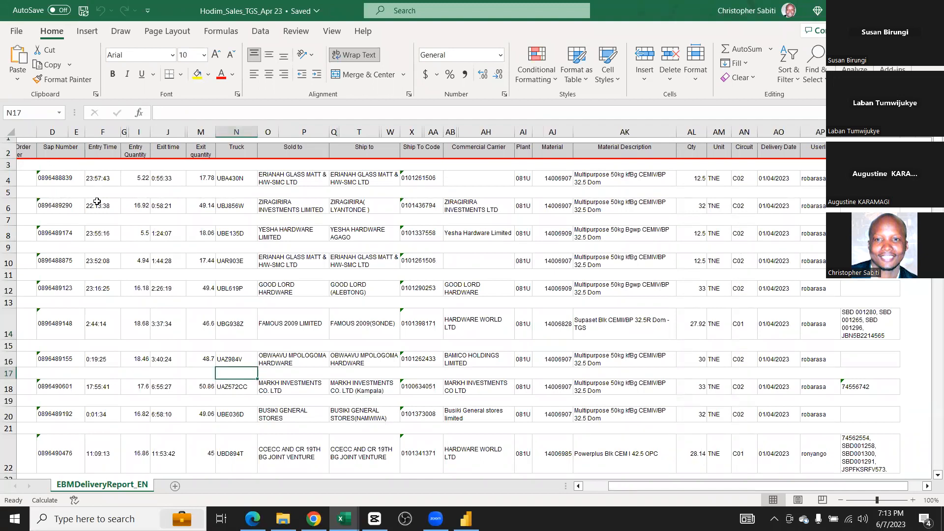
# Copy the whole EBMDeliveryReport_EN sheet and paste it as values only into a new sheet
pyautogui.hscroll(-3, 263, 150)
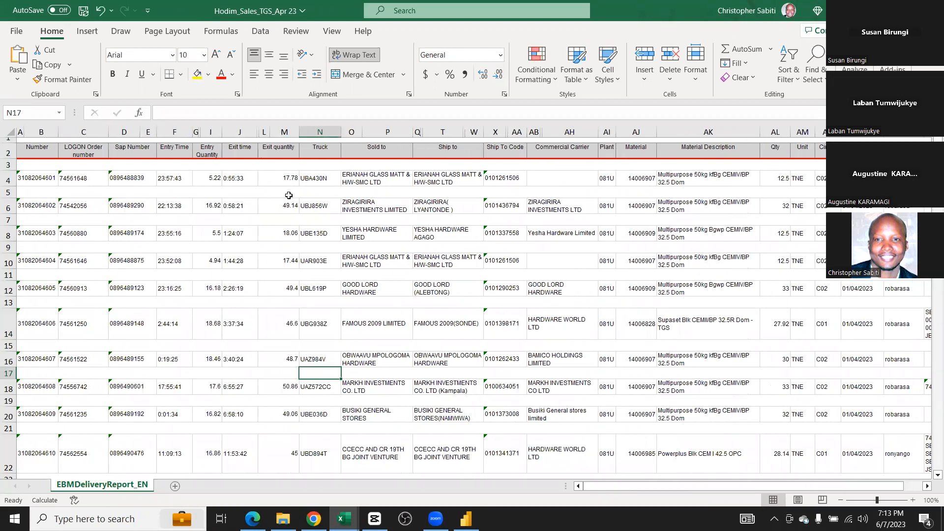
pyautogui.click(13, 133)
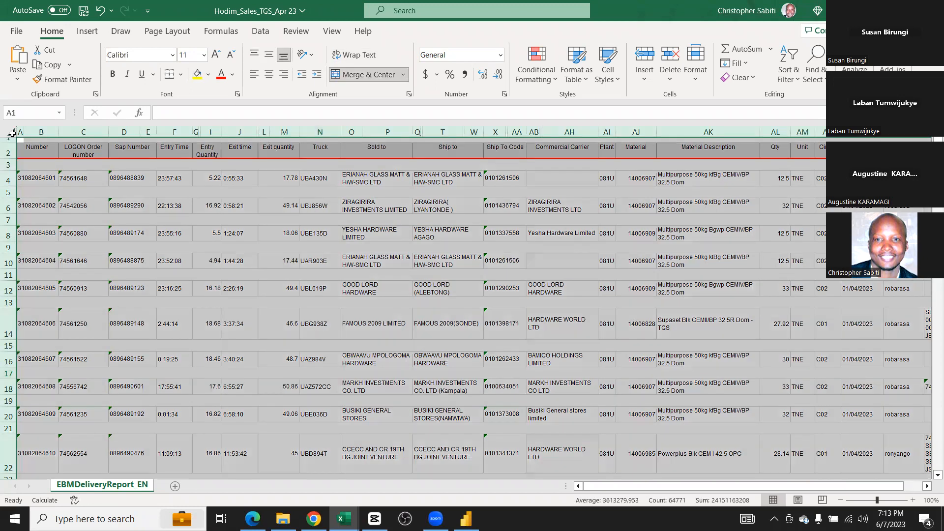
pyautogui.hotkey('ctrl', 'c')
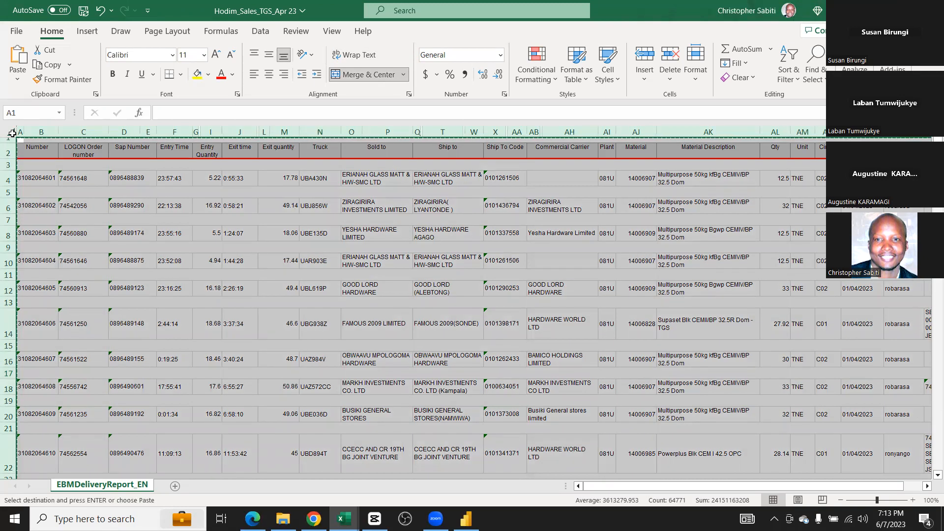
pyautogui.click(179, 486)
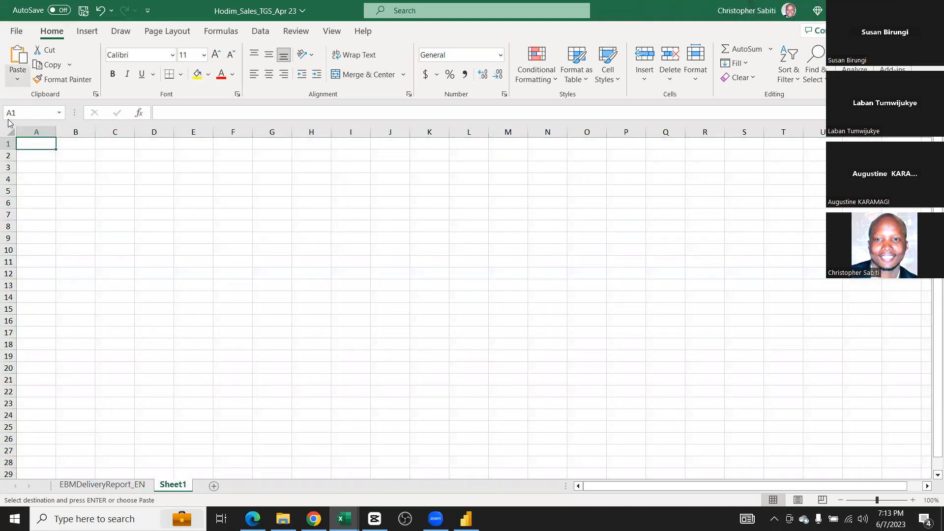
pyautogui.click(18, 78)
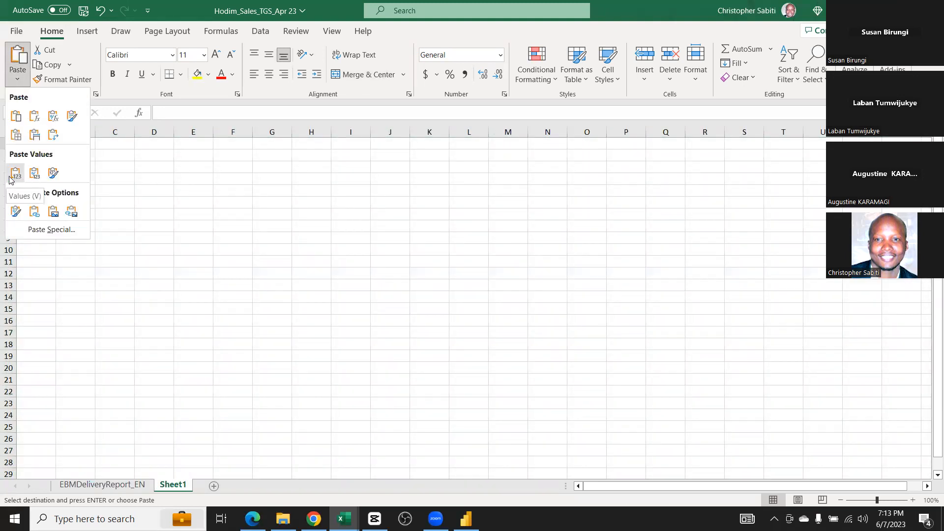
pyautogui.click(15, 173)
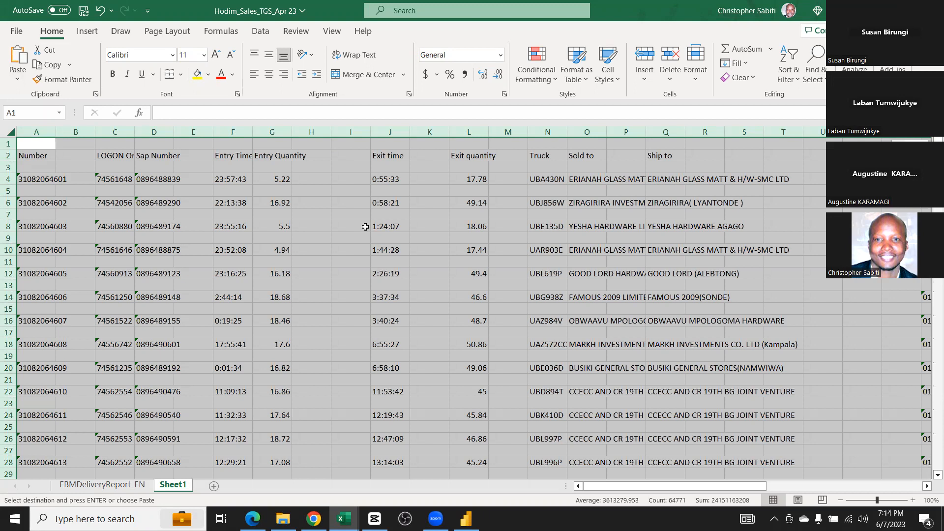
# Look across the pasted columns of Sheet1 and delete the empty first row above the headers
pyautogui.hscroll(1, 365, 226)
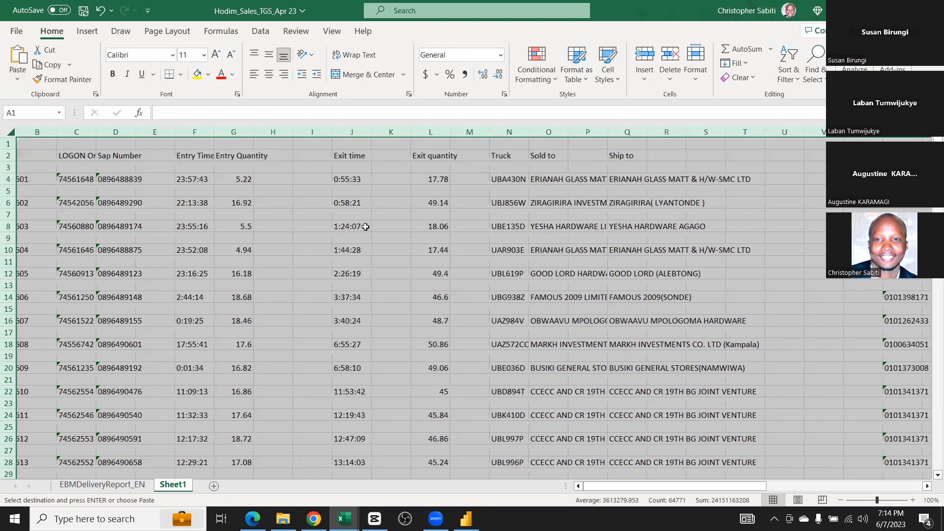
pyautogui.hscroll(5, 366, 227)
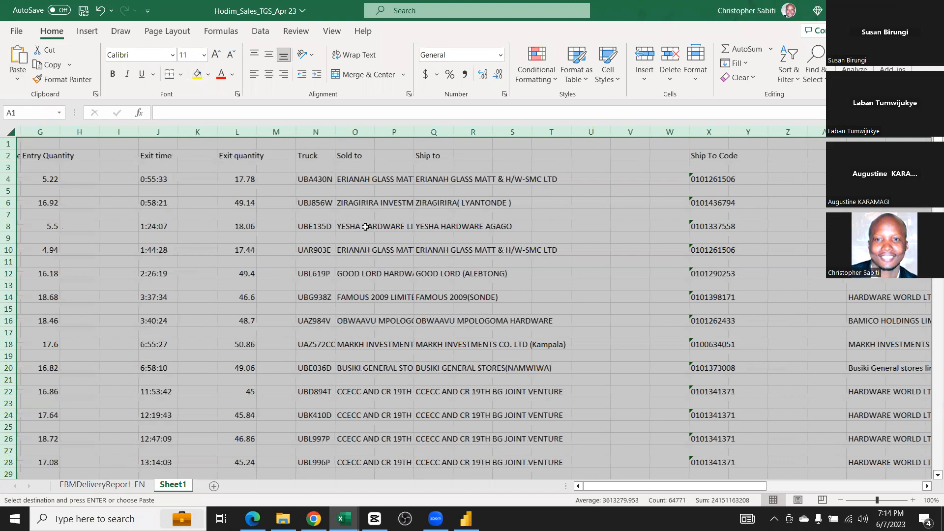
pyautogui.hscroll(6, 365, 226)
pyautogui.hscroll(3, 357, 216)
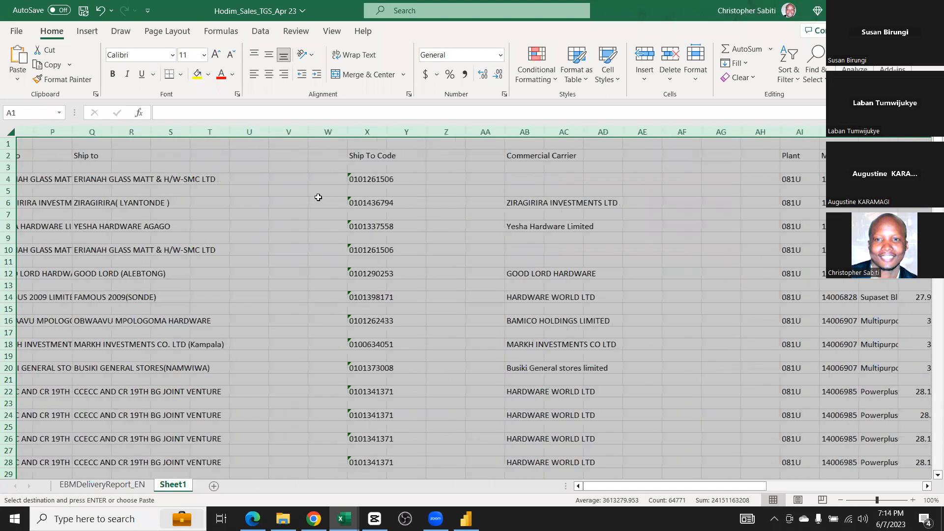
pyautogui.hscroll(6, 318, 197)
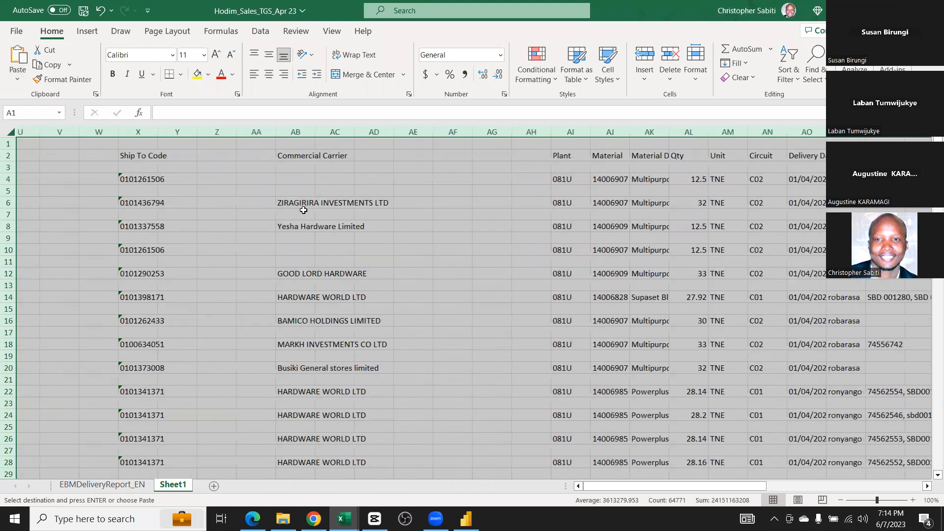
pyautogui.hscroll(5, 324, 204)
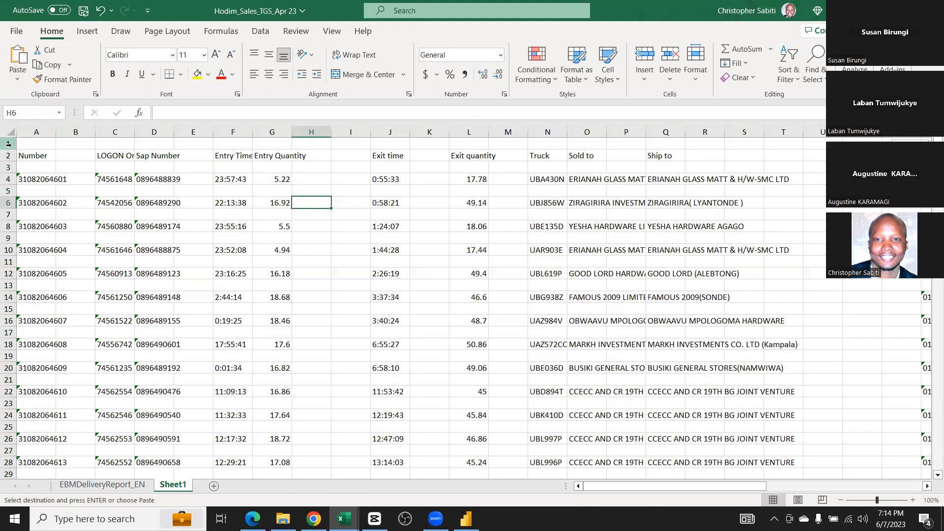
pyautogui.click(8, 144)
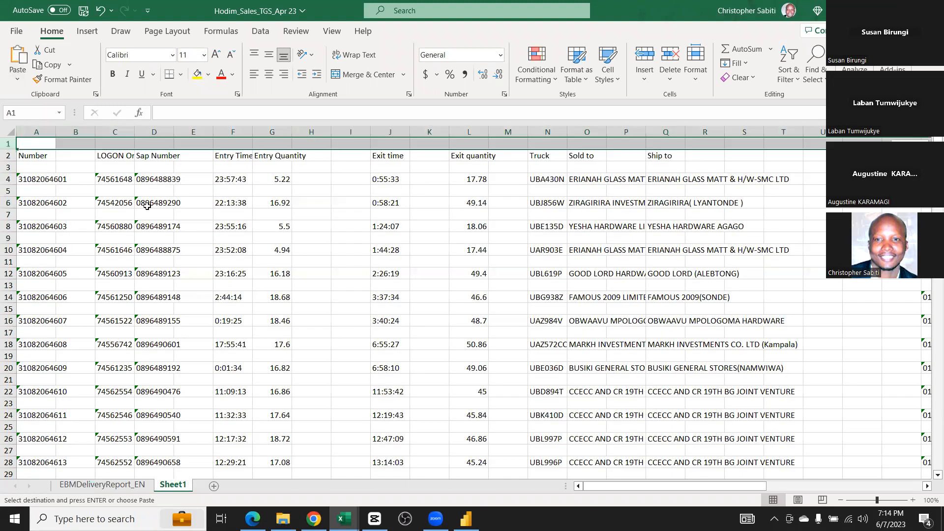
pyautogui.click(674, 56)
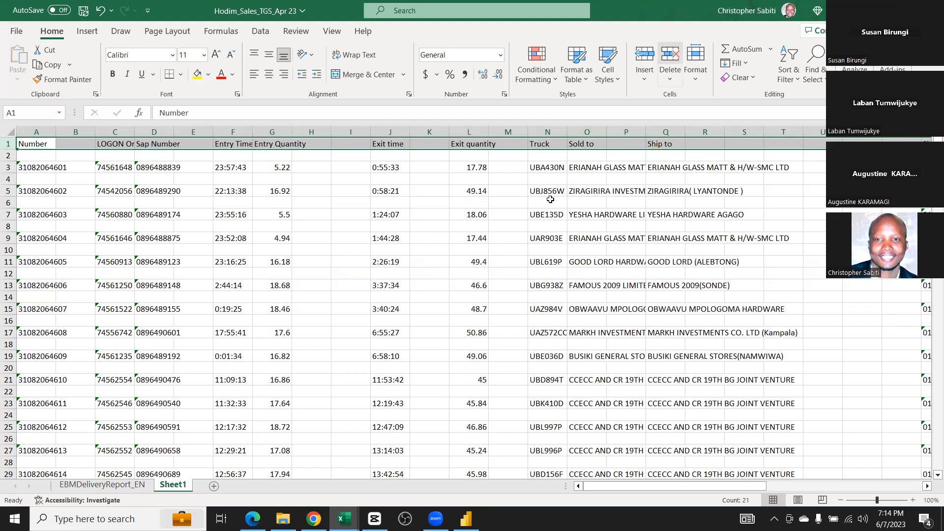
# Select every blank cell in Sheet1 with Go To Special and delete them, shifting the remaining cells left
pyautogui.click(547, 203)
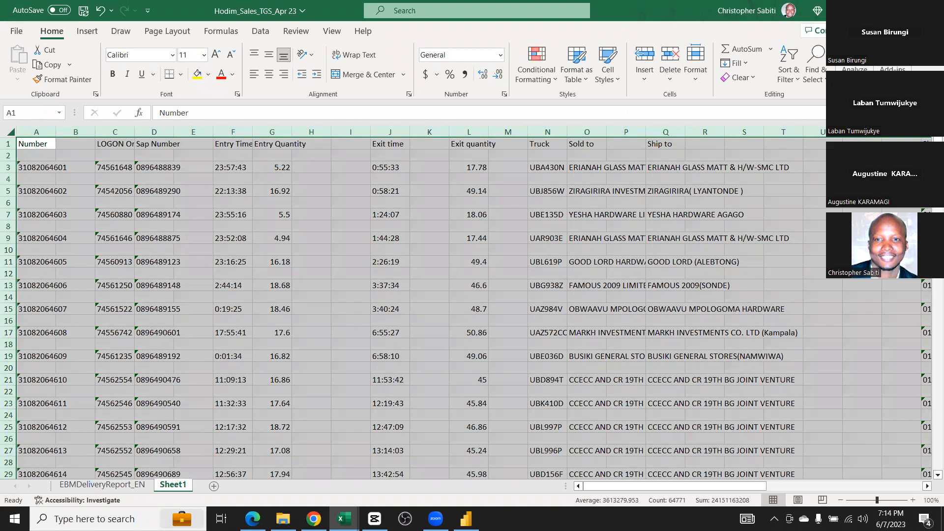
pyautogui.click(815, 70)
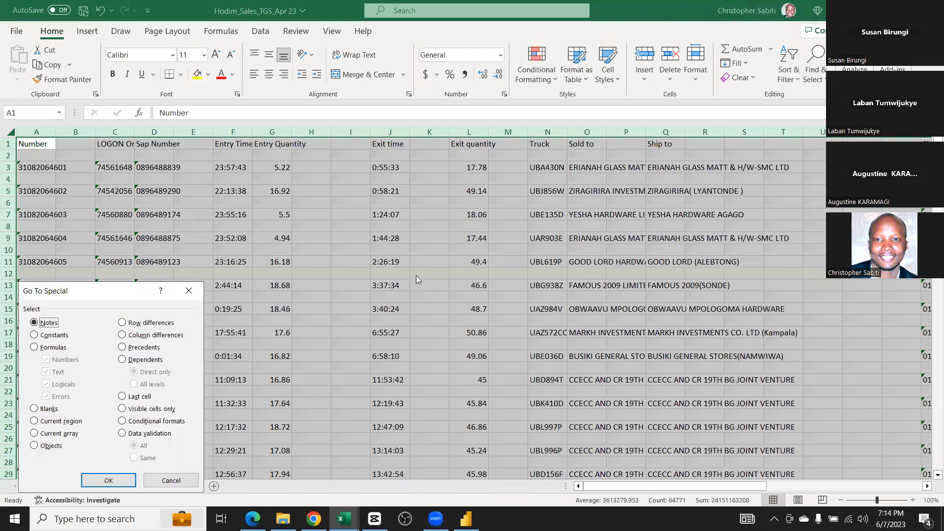
pyautogui.click(403, 275)
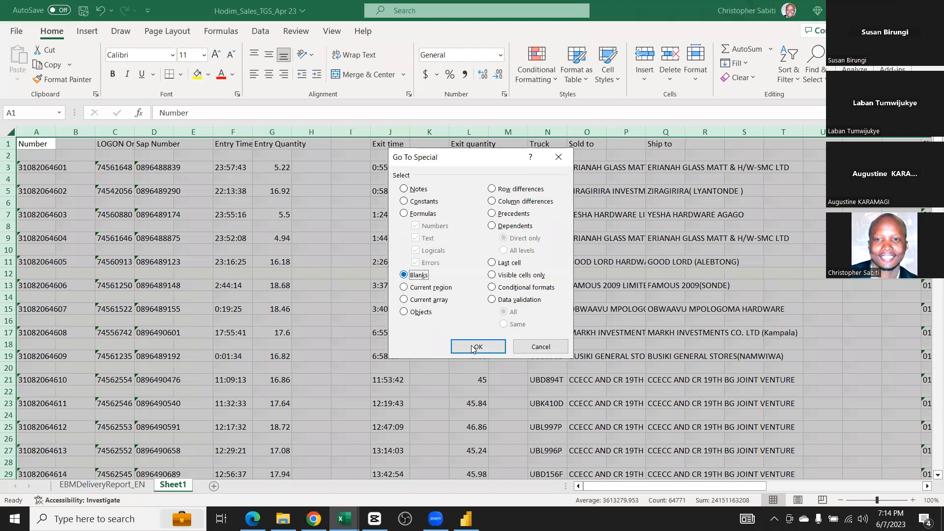
pyautogui.click(472, 347)
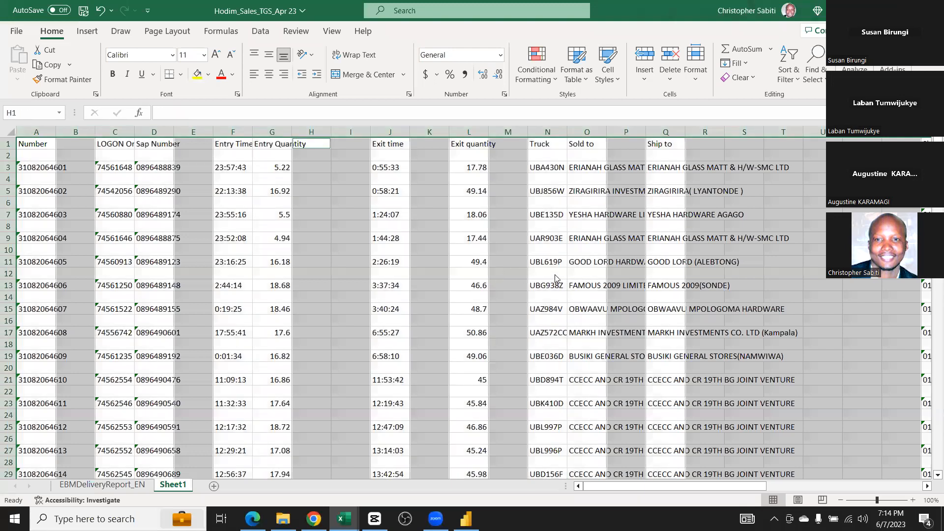
pyautogui.scroll(-20, 650, 303)
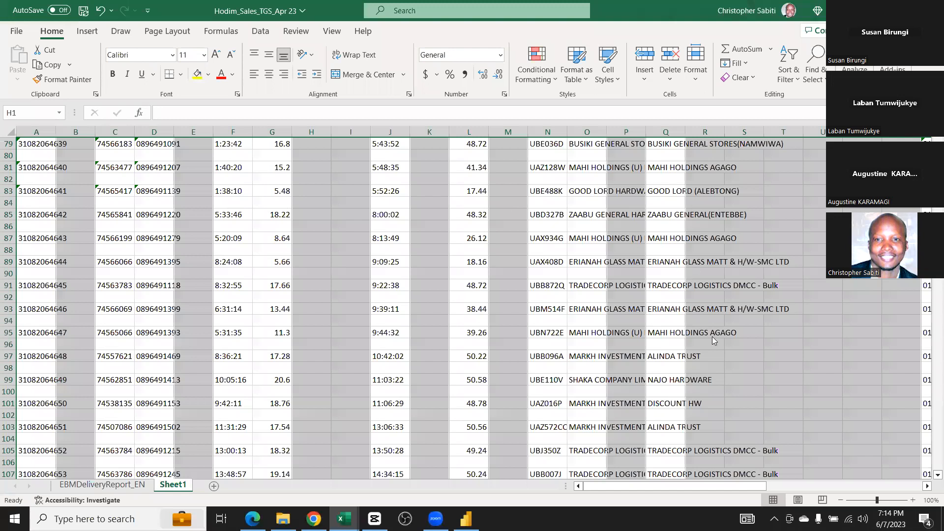
pyautogui.scroll(20, 712, 336)
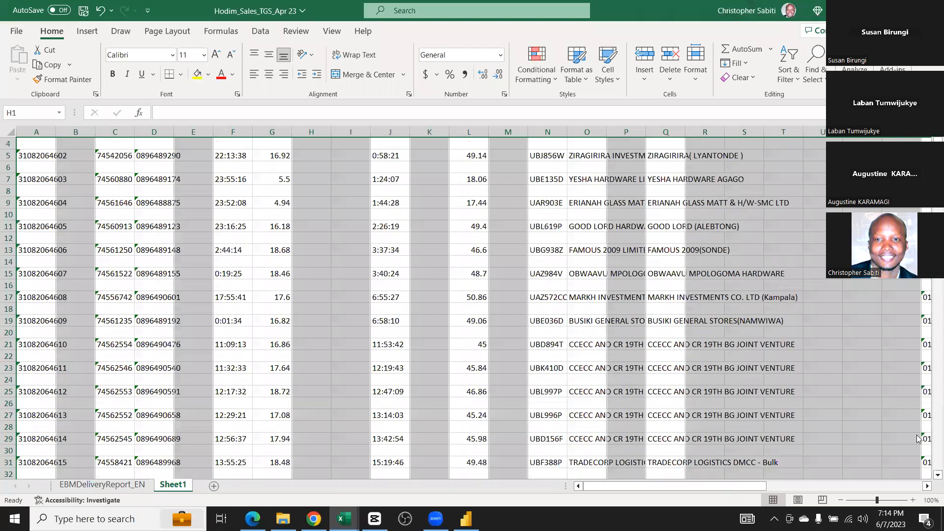
pyautogui.scroll(1, 917, 438)
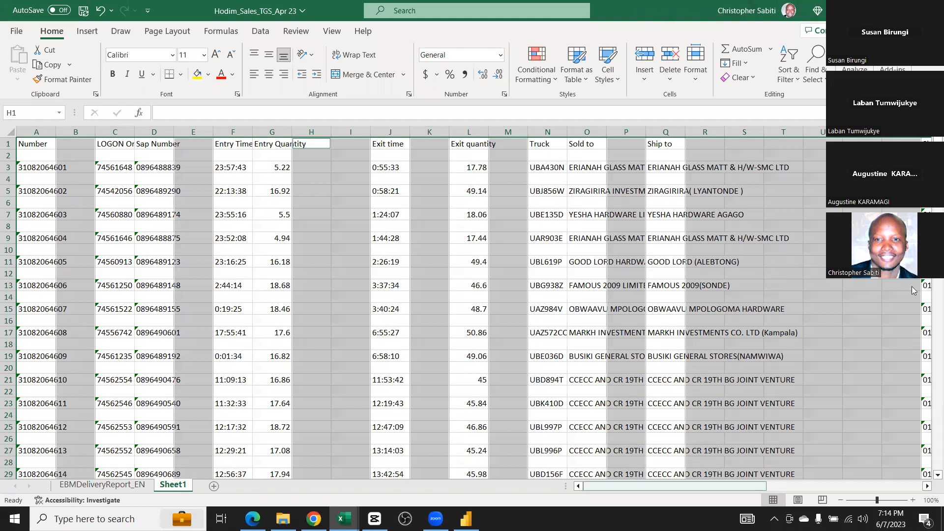
pyautogui.moveTo(937, 154); pyautogui.dragTo(937, 271)
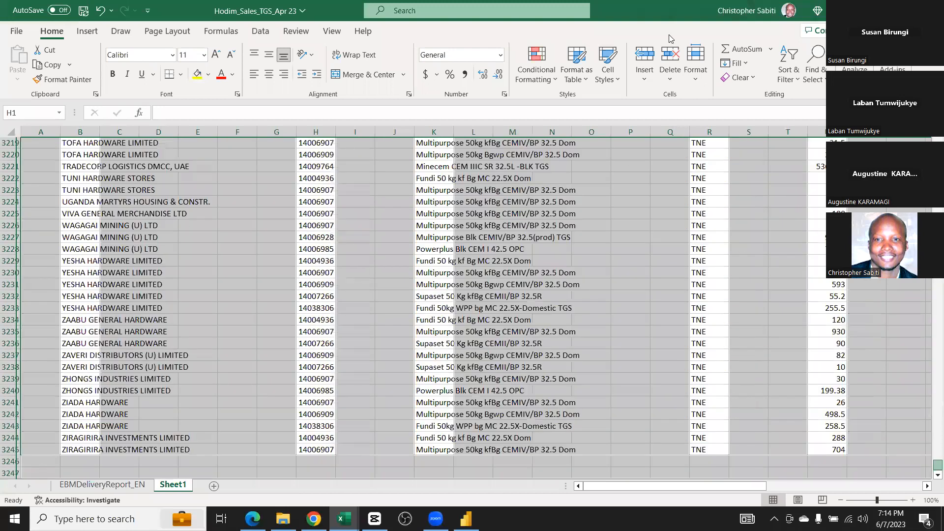
pyautogui.click(670, 53)
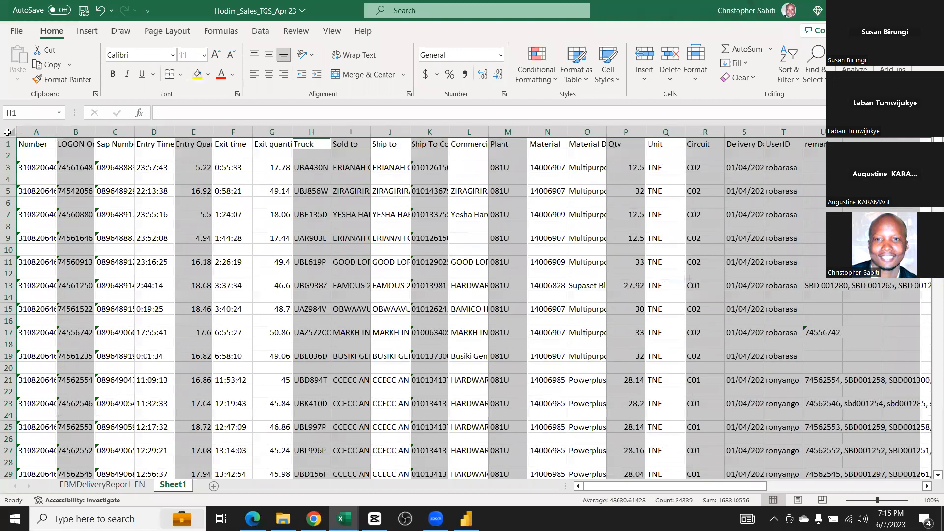
pyautogui.click(429, 202)
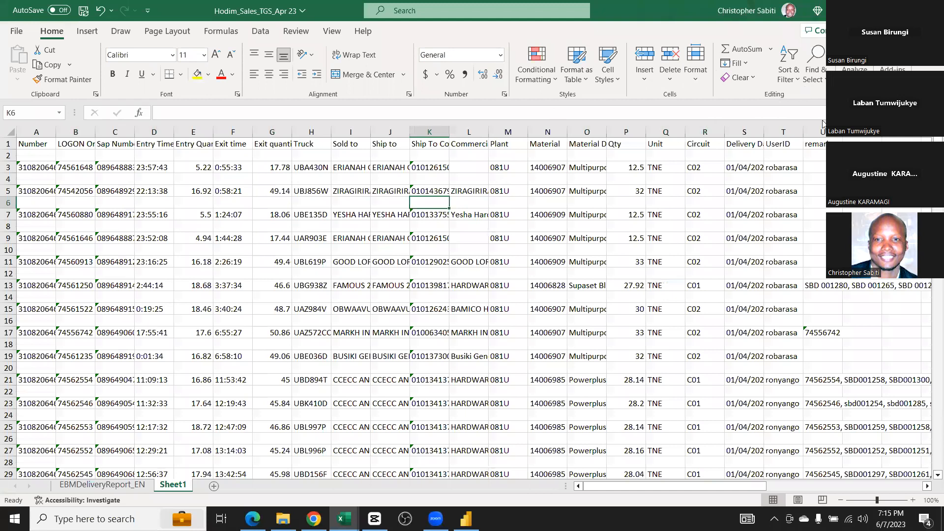
# Look through Sheet1's records from around row 2950 back up to the header row, checking the rows between records
pyautogui.hotkey('ctrl', 'a')
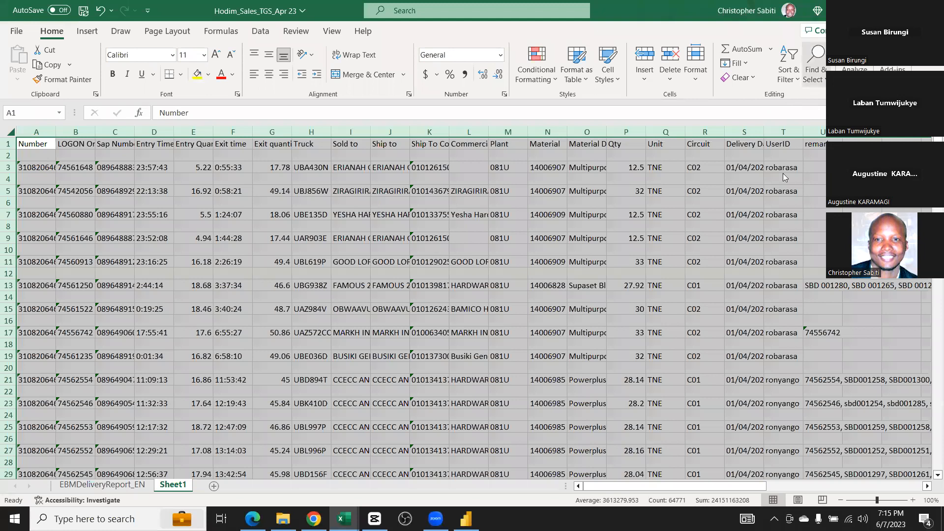
pyautogui.click(115, 156)
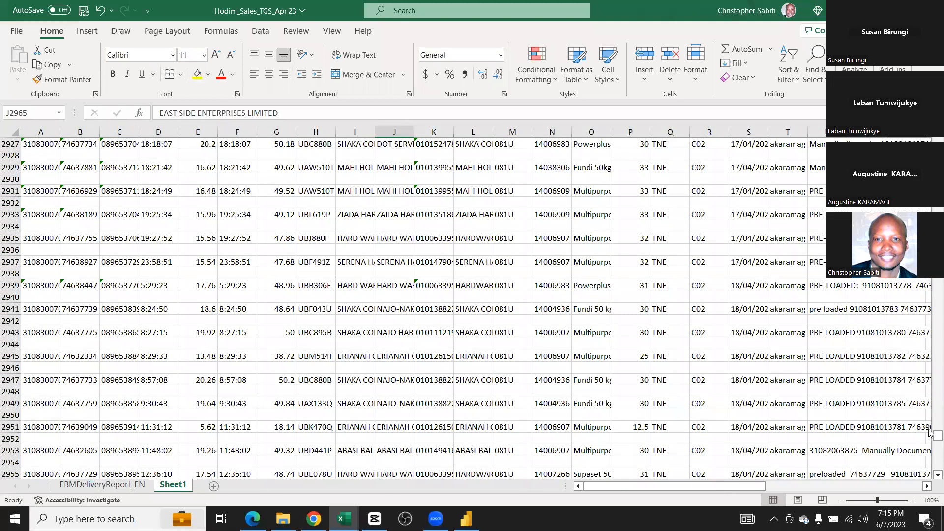
pyautogui.scroll(4, 929, 429)
pyautogui.scroll(7, 206, 227)
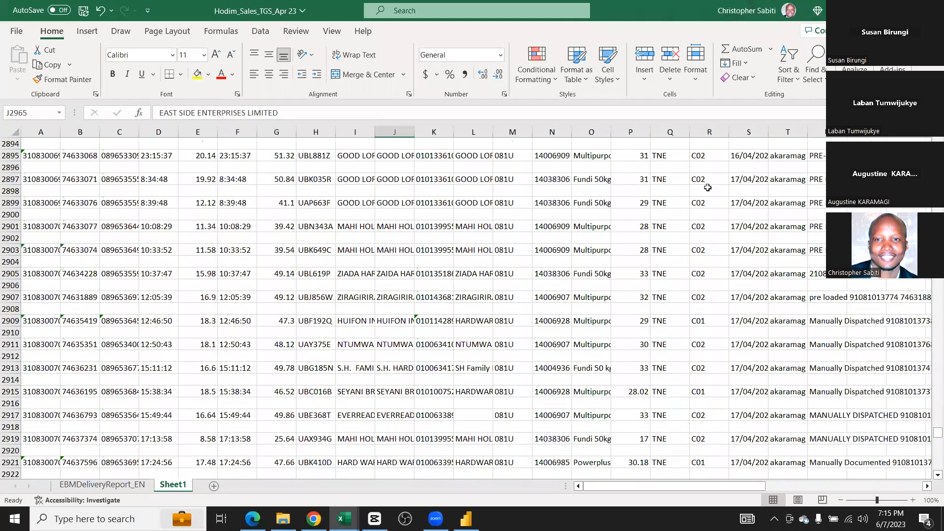
pyautogui.scroll(5, 207, 231)
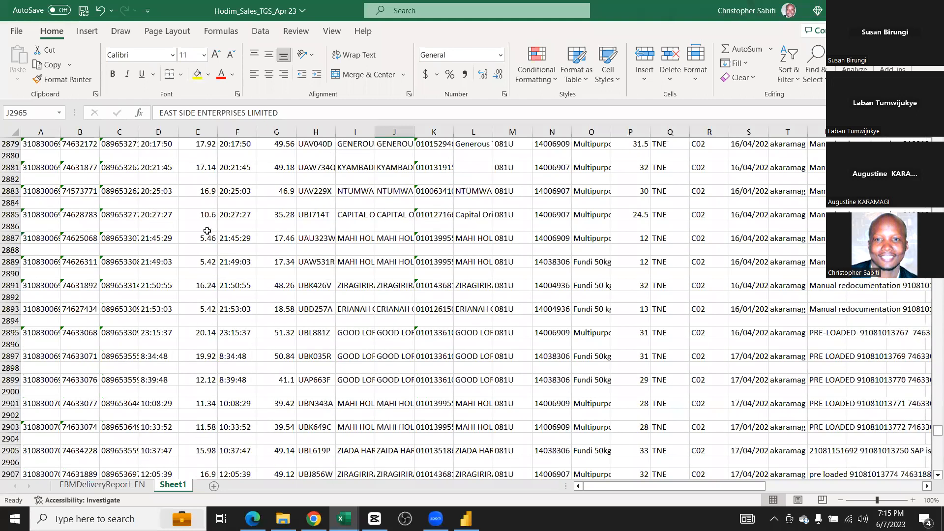
pyautogui.scroll(12, 77, 193)
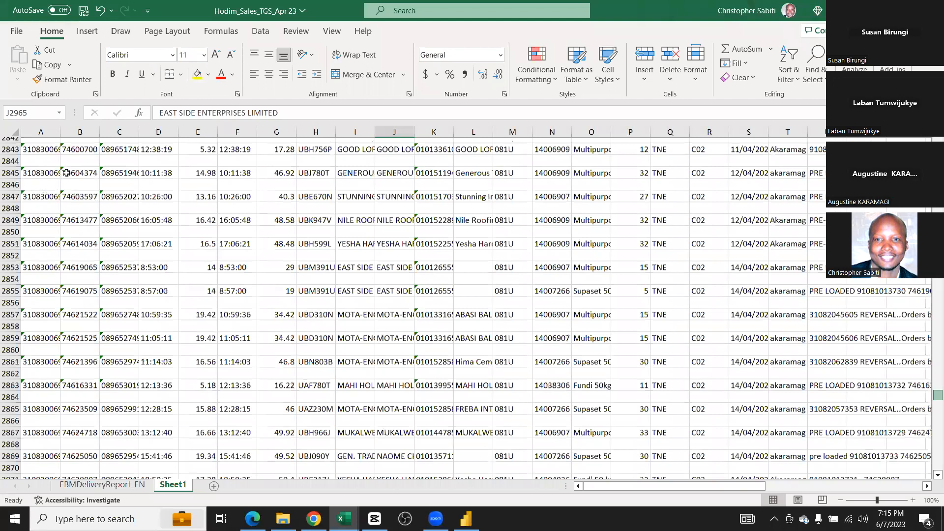
pyautogui.scroll(20, 82, 193)
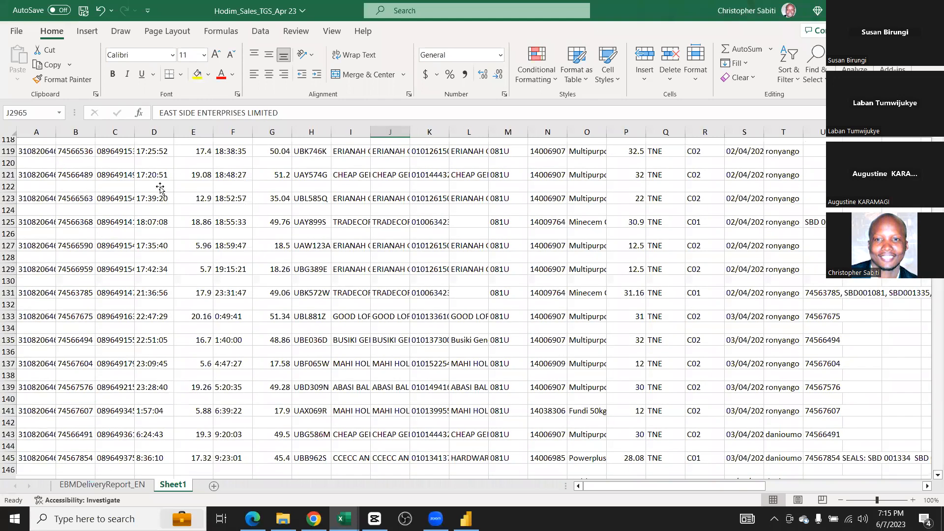
pyautogui.scroll(20, 83, 193)
pyautogui.click(83, 193)
pyautogui.scroll(-11, 168, 194)
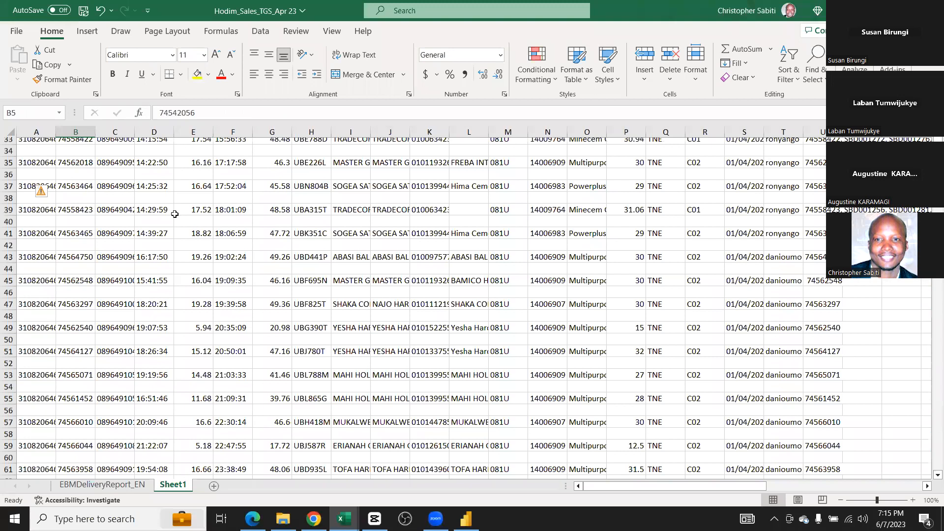
pyautogui.press('Right')
pyautogui.press('Right')
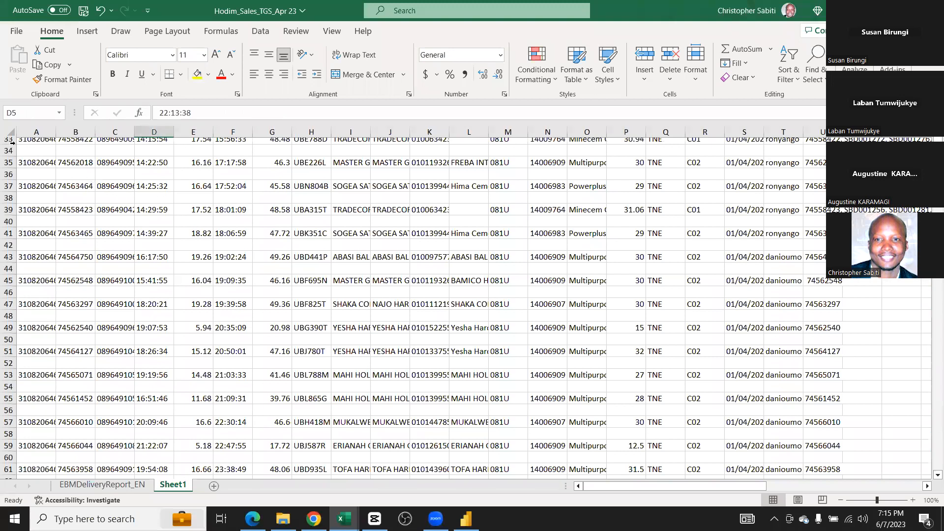
pyautogui.press('Right')
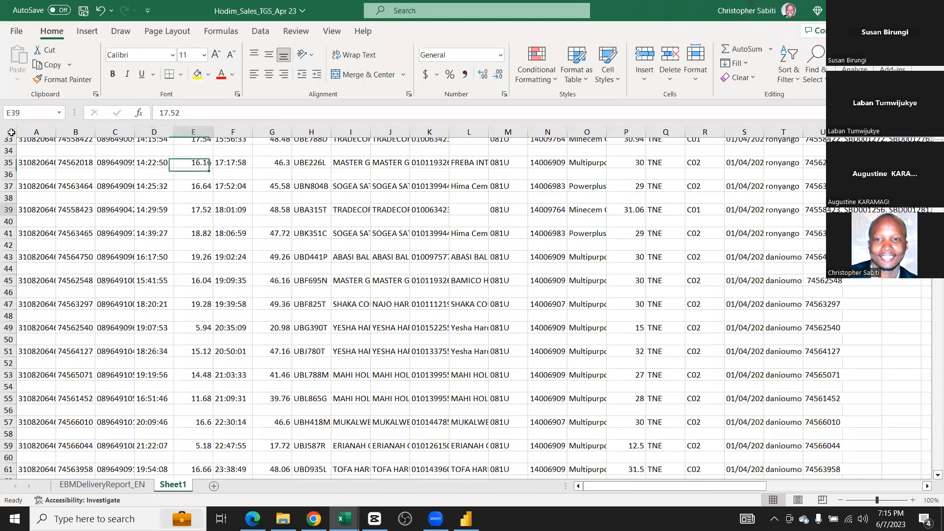
pyautogui.scroll(11, 10, 132)
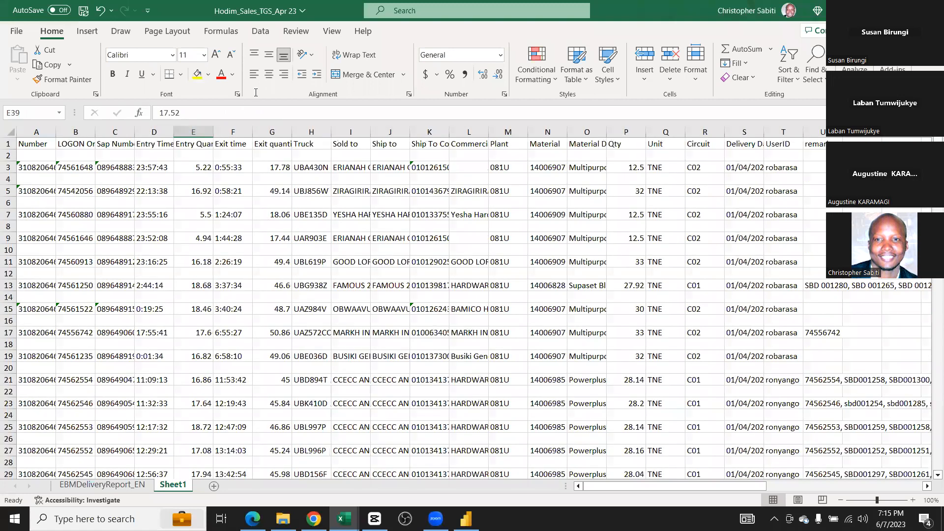
# Remove the duplicate rows from all of Sheet1, comparing every column
pyautogui.hotkey('ctrl', 'a')
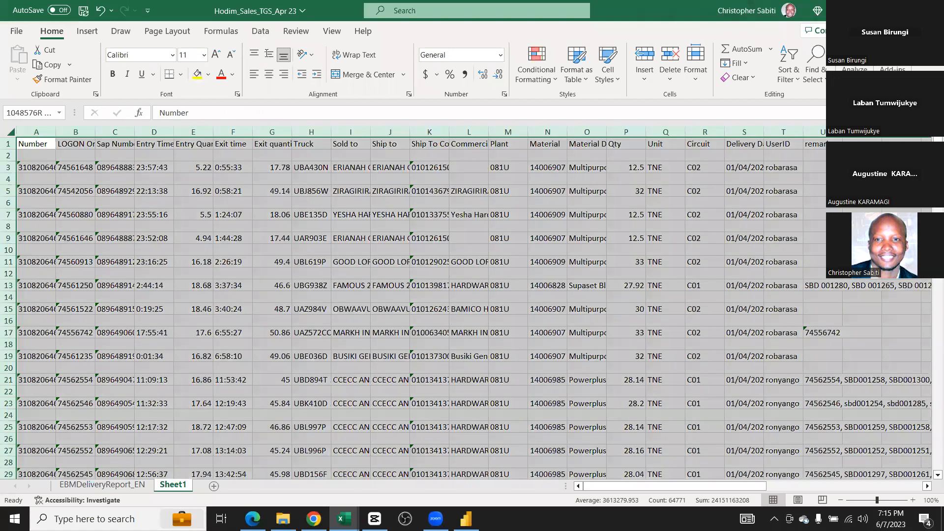
pyautogui.hotkey('alt', 'a')
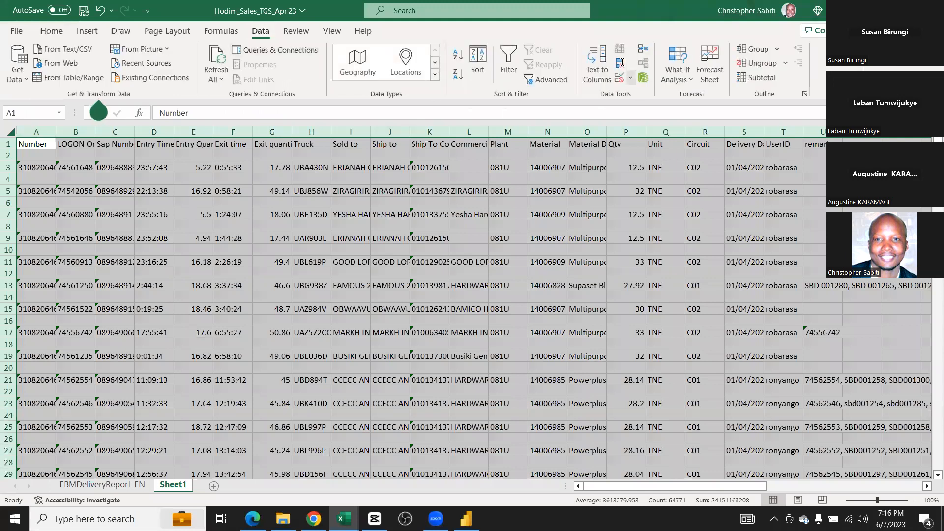
pyautogui.click(620, 63)
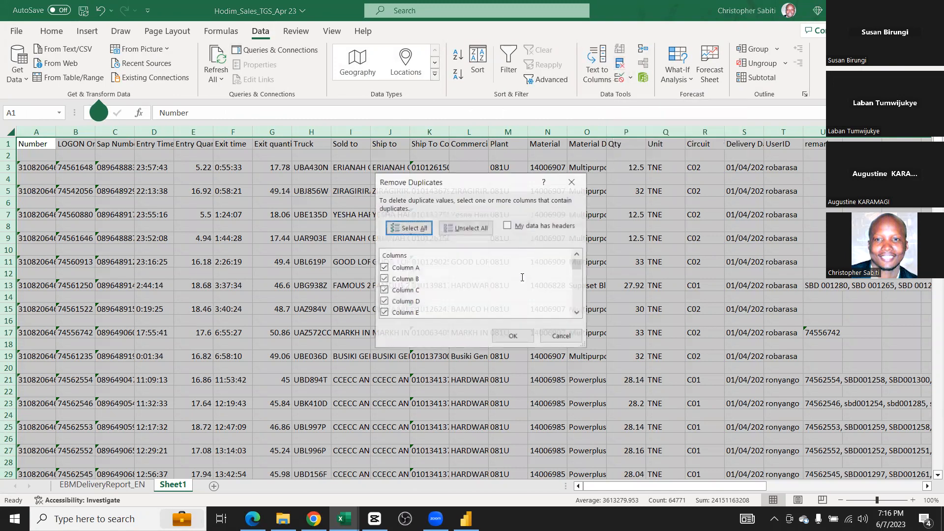
pyautogui.click(529, 339)
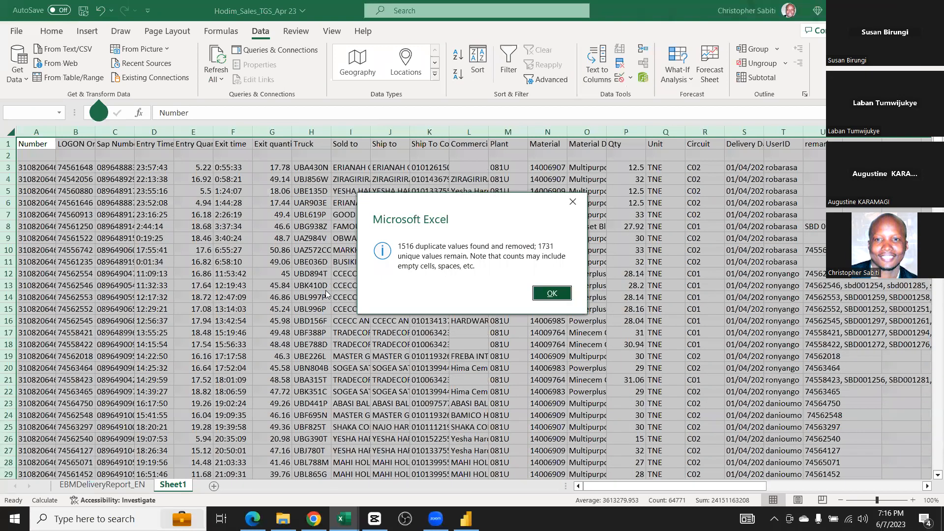
pyautogui.press('Return')
# Delete the one remaining blank row between the headers and the first record in Sheet1
pyautogui.scroll(-6, 31, 178)
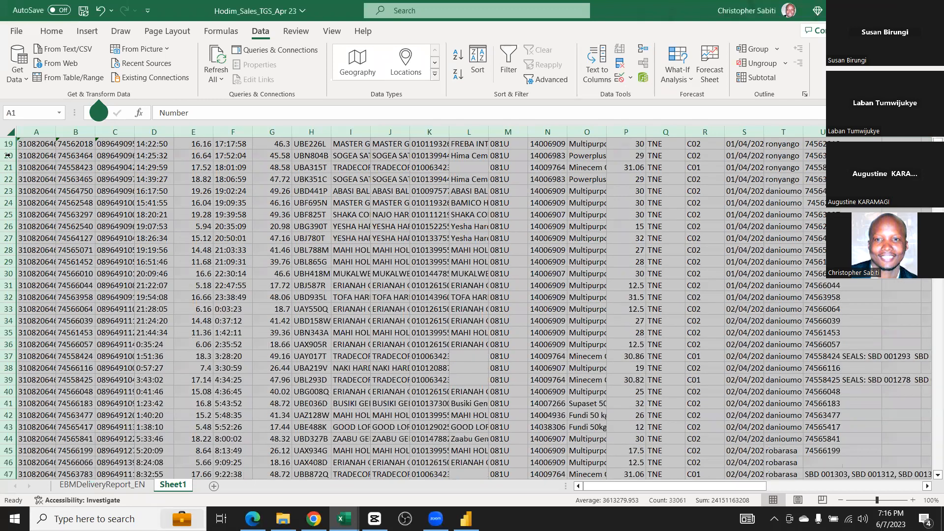
pyautogui.scroll(6, 17, 155)
pyautogui.click(18, 155)
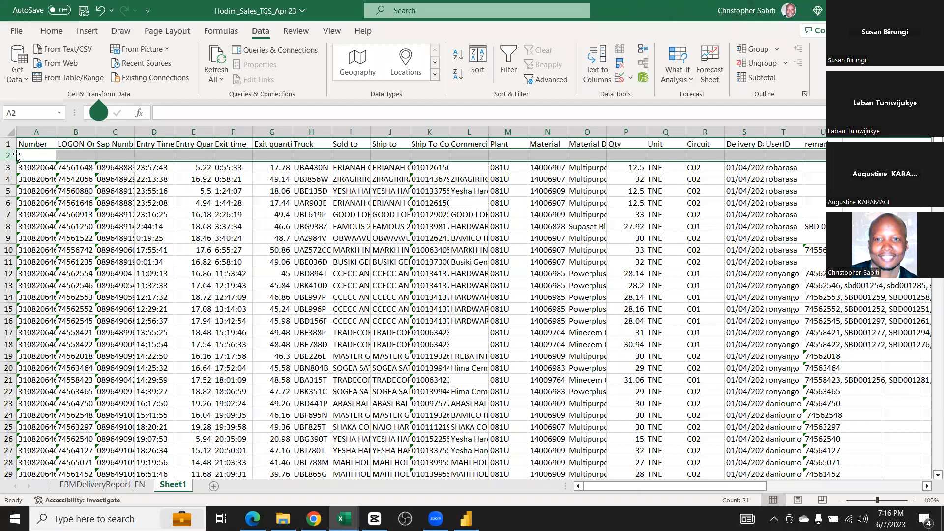
pyautogui.click(50, 34)
pyautogui.click(670, 53)
pyautogui.click(634, 260)
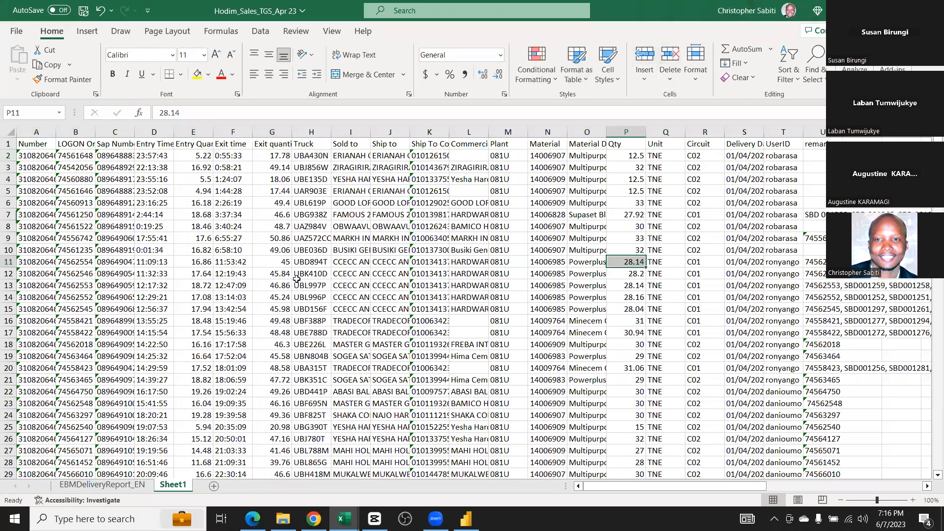
# Look through Sheet1's records down to about row 160 and compare them with the original EBMDeliveryReport_EN sheet, checking for leftover blank rows
pyautogui.scroll(-8, 317, 250)
pyautogui.scroll(-4, 317, 250)
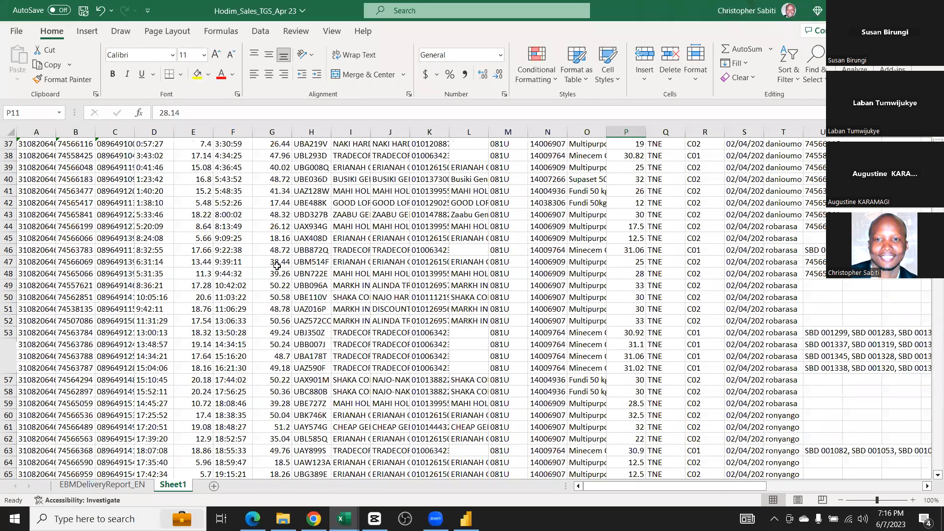
pyautogui.scroll(10, 105, 310)
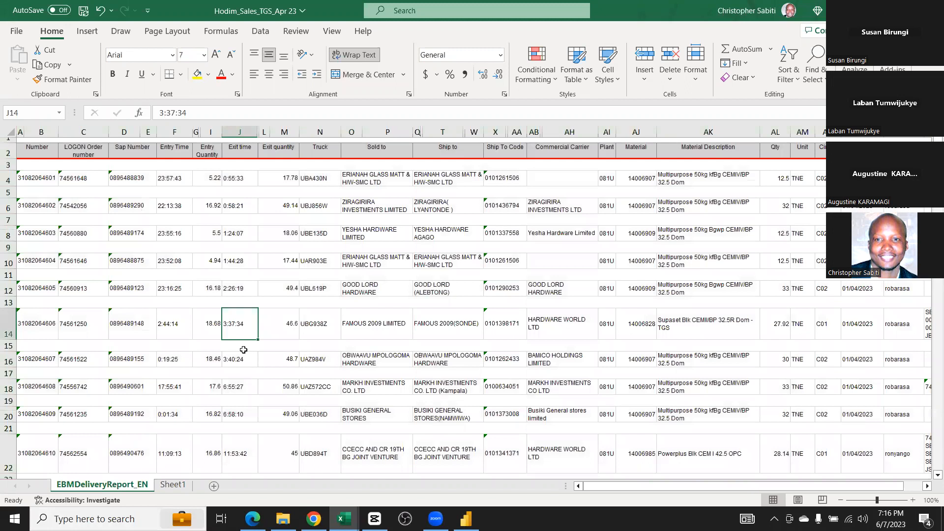
pyautogui.hotkey('ctrl', 'pagedown')
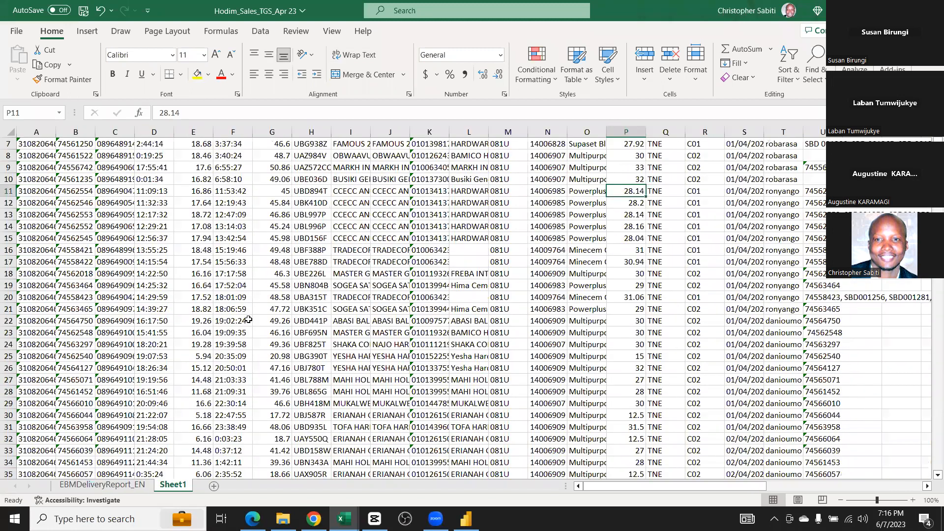
pyautogui.scroll(2, 252, 314)
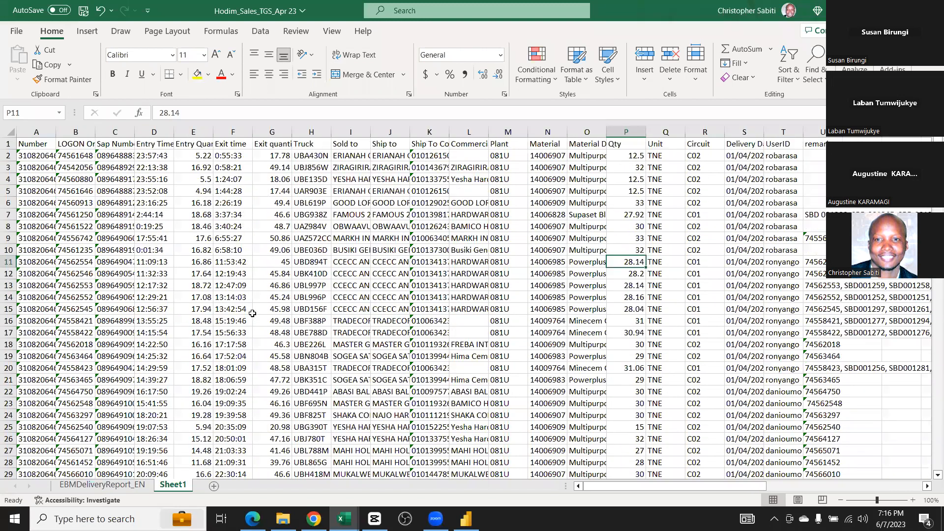
pyautogui.scroll(-20, 251, 315)
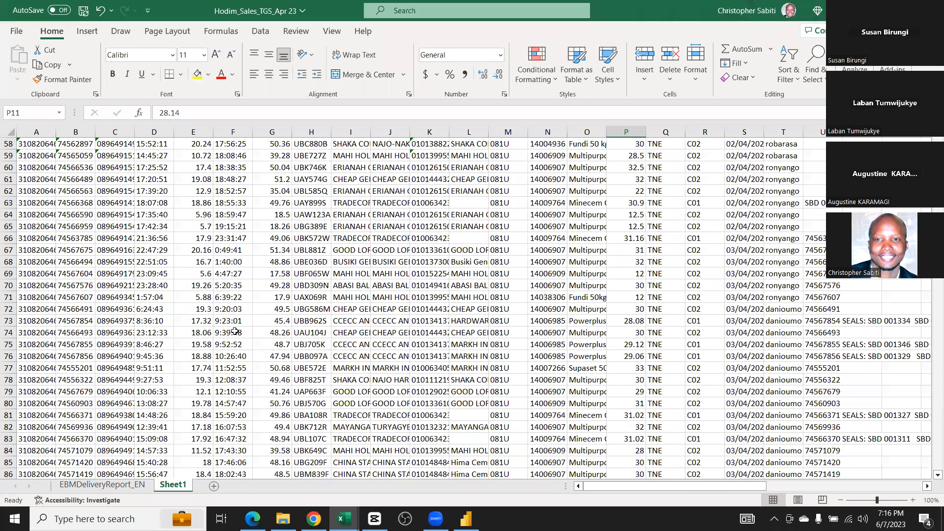
pyautogui.scroll(-10, 236, 330)
pyautogui.scroll(-5, 243, 322)
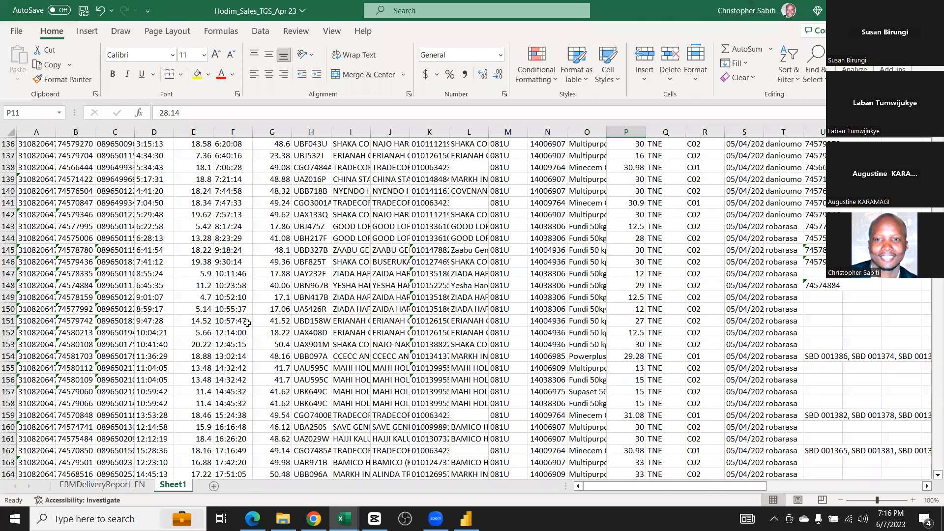
pyautogui.scroll(20, 247, 323)
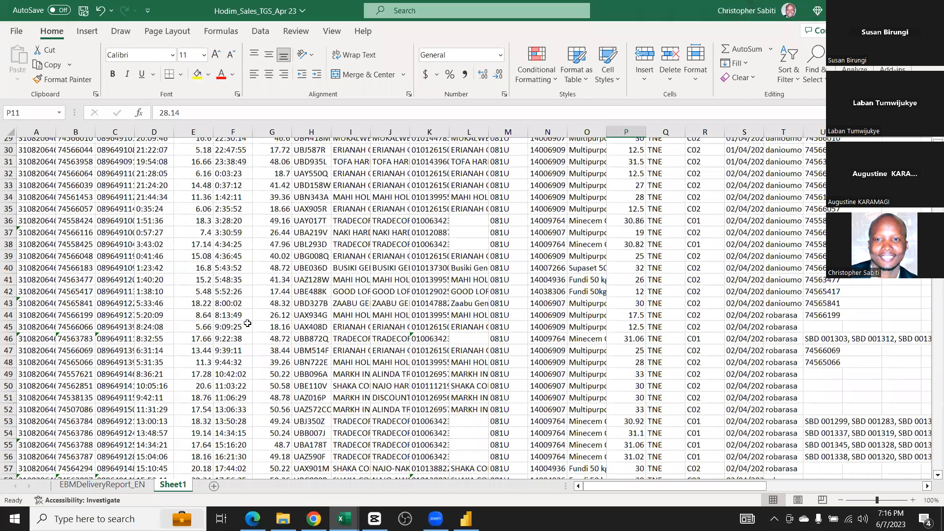
pyautogui.scroll(9, 549, 261)
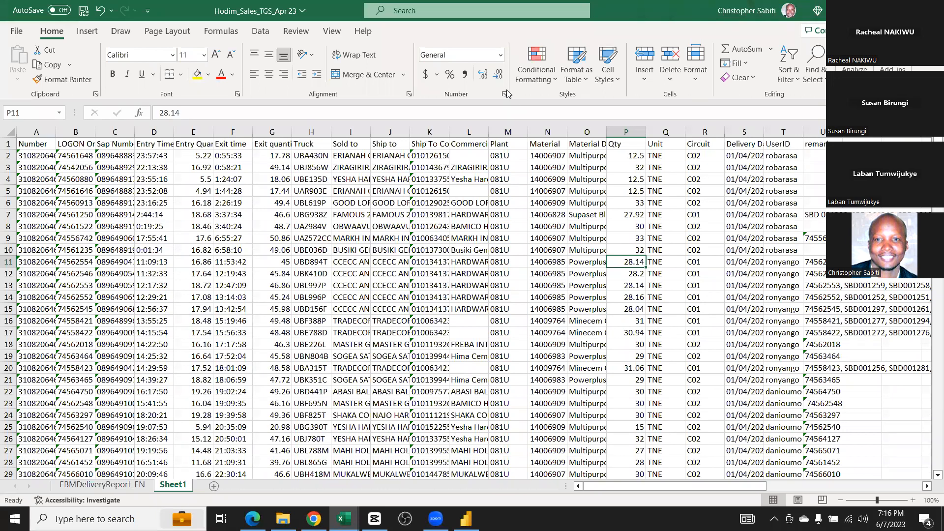
# Widen the Ship To Code column so that its header and codes fit in full
pyautogui.click(509, 70)
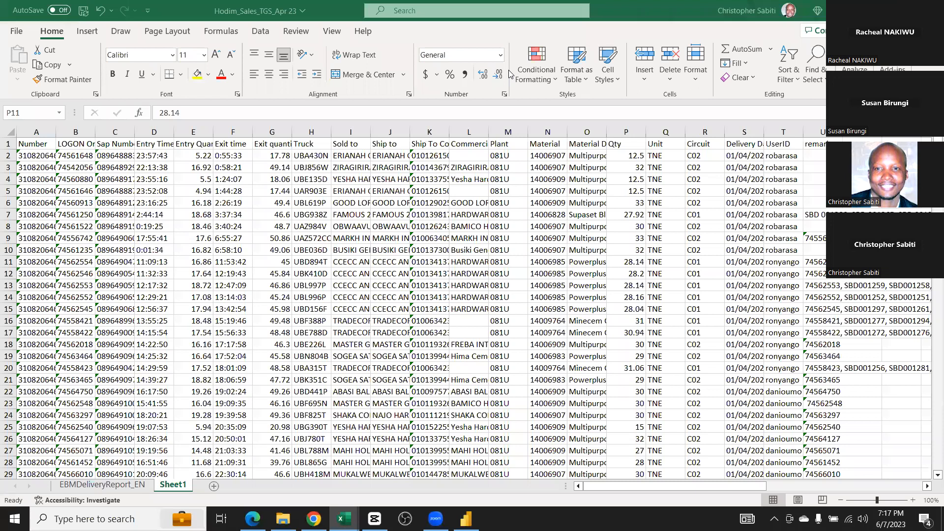
pyautogui.click(373, 235)
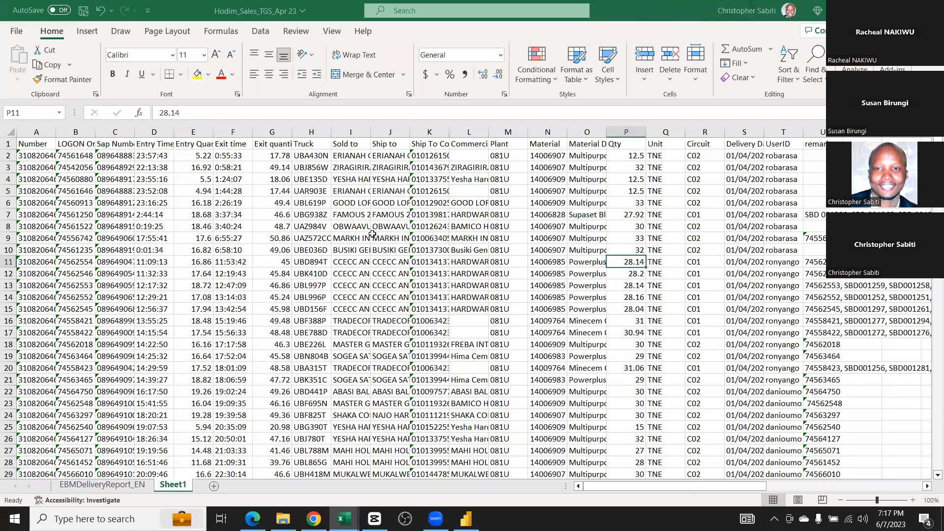
pyautogui.click(373, 237)
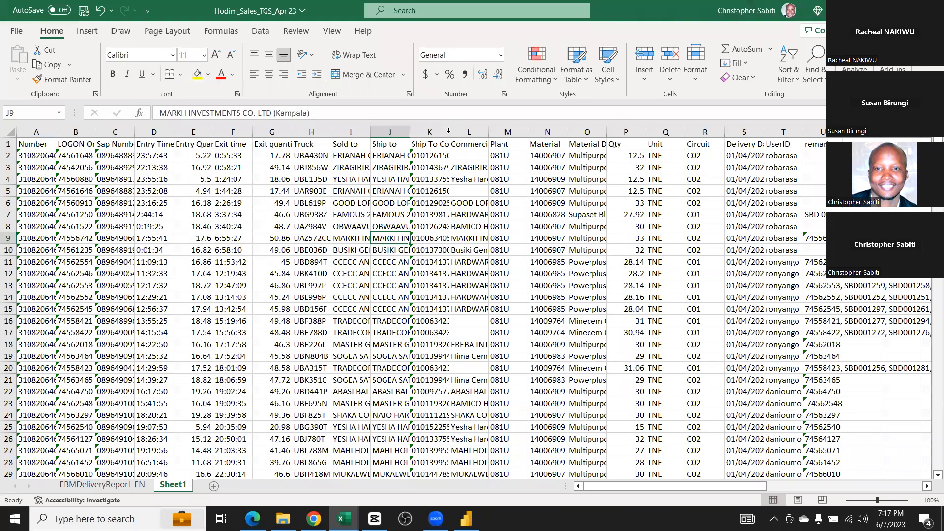
pyautogui.moveTo(448, 131); pyautogui.dragTo(562, 131)
pyautogui.moveTo(499, 146); pyautogui.dragTo(473, 142)
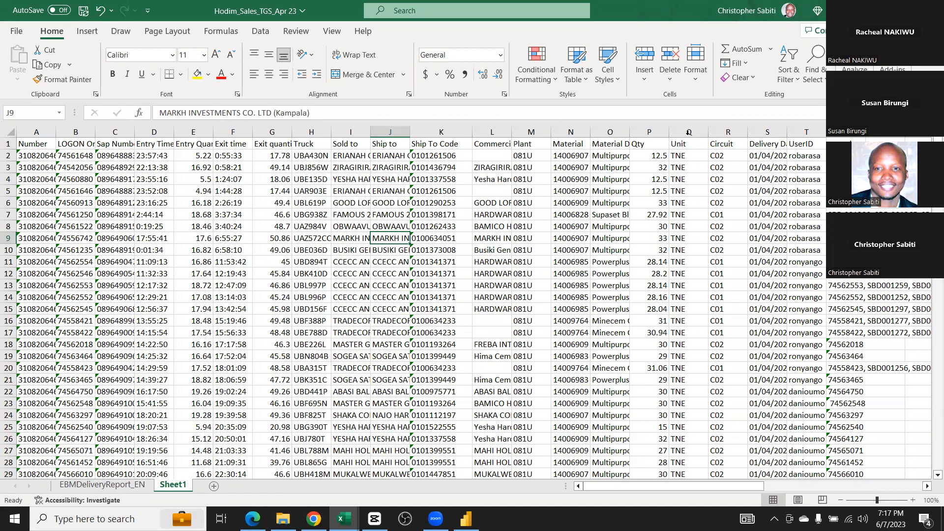
pyautogui.click(686, 149)
pyautogui.hotkey('ctrl', 'space')
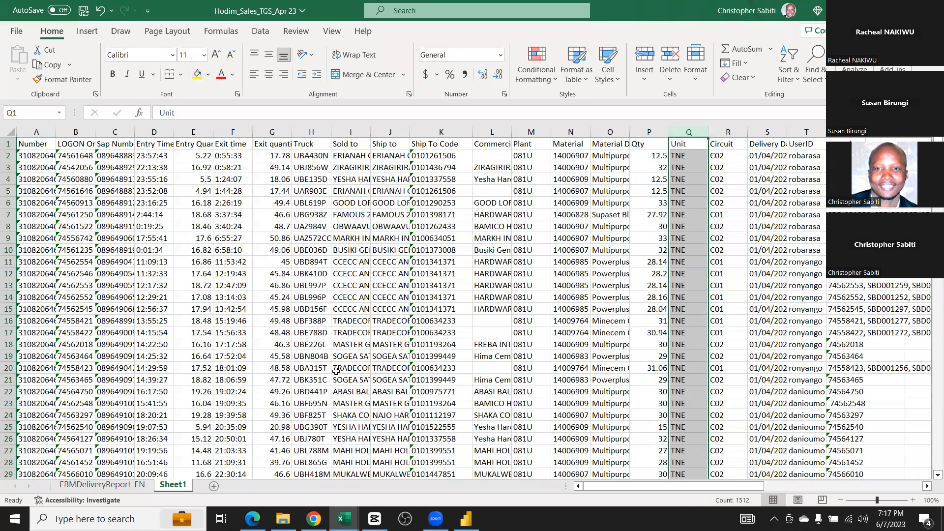
pyautogui.click(11, 135)
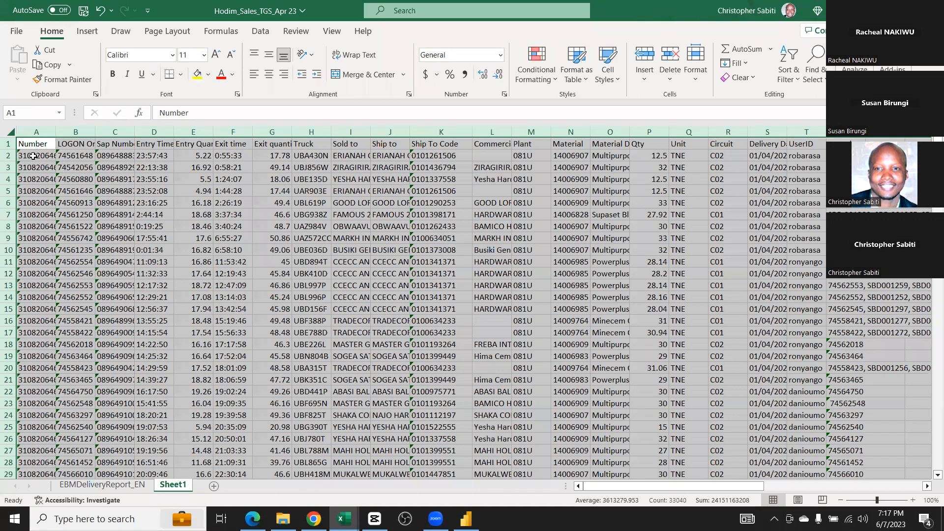
pyautogui.moveTo(36, 156); pyautogui.dragTo(323, 155)
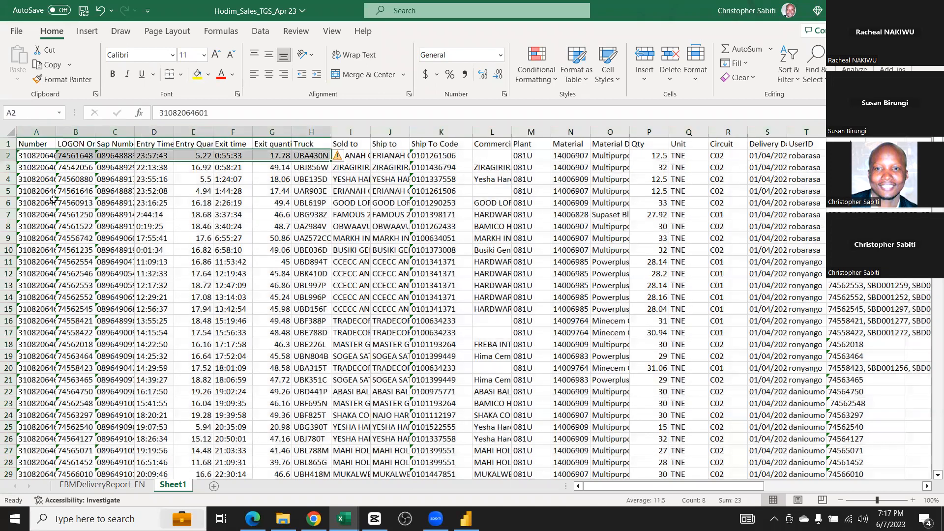
pyautogui.click(8, 157)
pyautogui.click(8, 167)
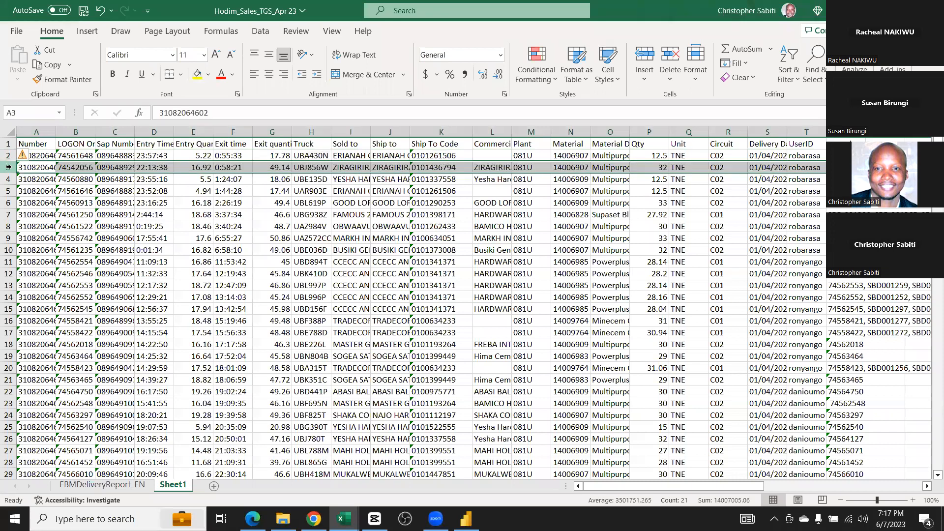
pyautogui.click(83, 230)
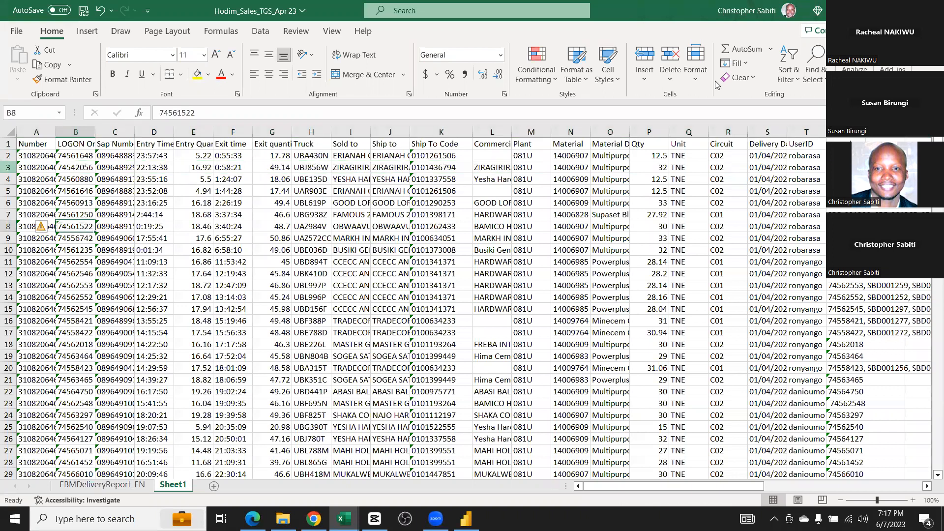
# Duplicate the first record into a newly inserted row 3, and highlight row 2 in yellow and row 3 in beige
pyautogui.click(8, 167)
pyautogui.click(644, 54)
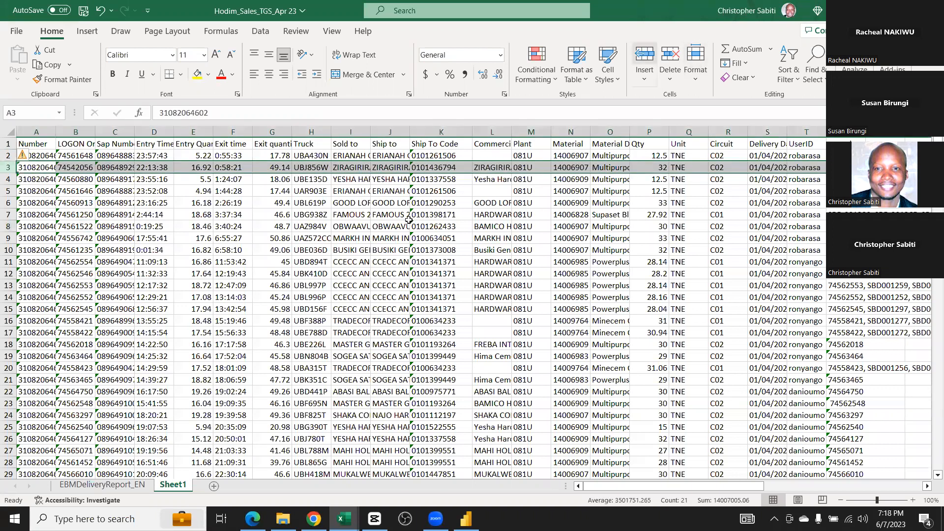
pyautogui.click(8, 155)
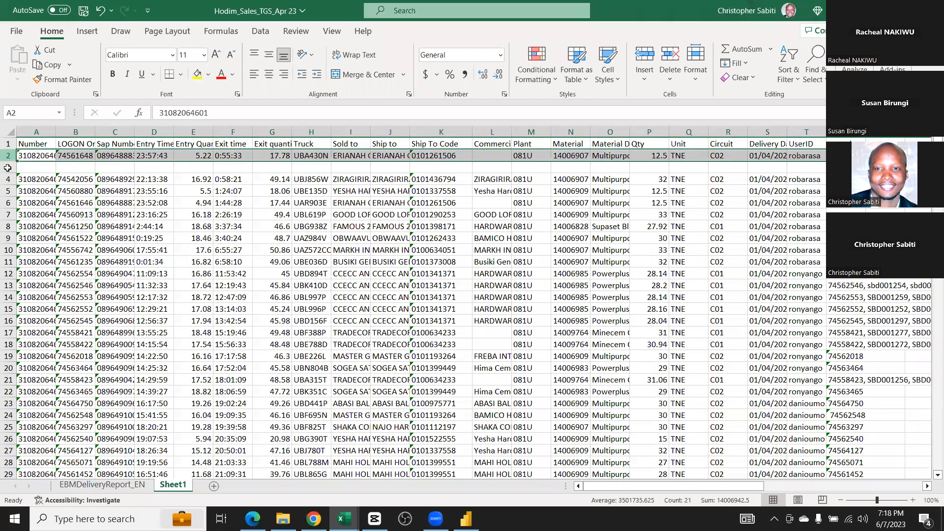
pyautogui.hotkey('ctrl', 'c')
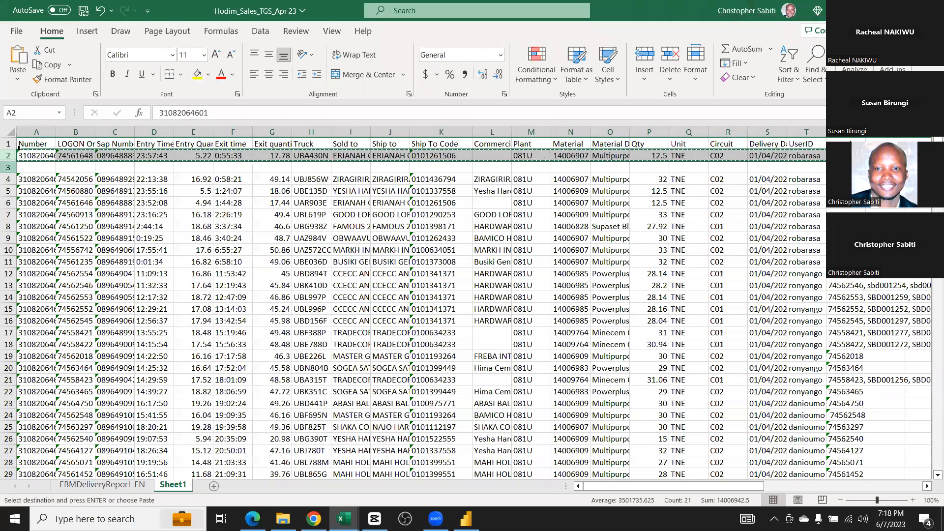
pyautogui.click(18, 167)
pyautogui.hotkey('ctrl', 'v')
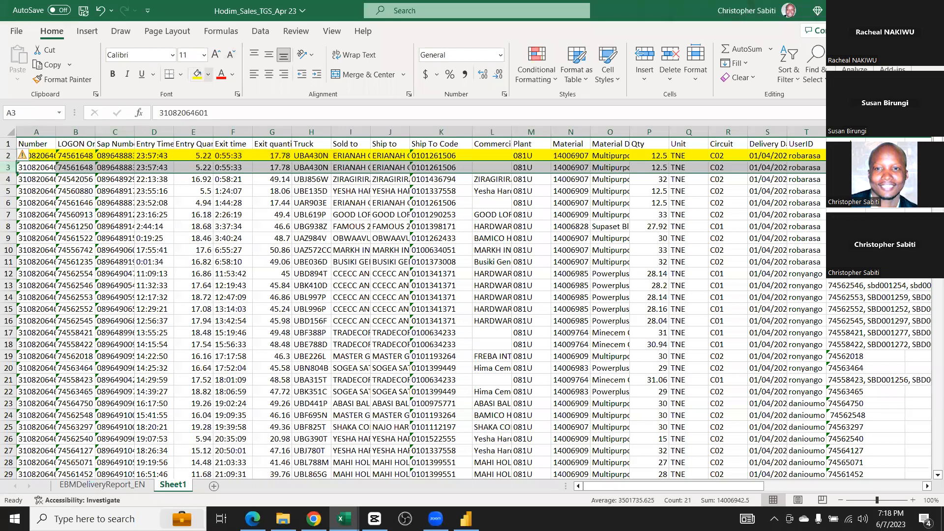
pyautogui.click(491, 333)
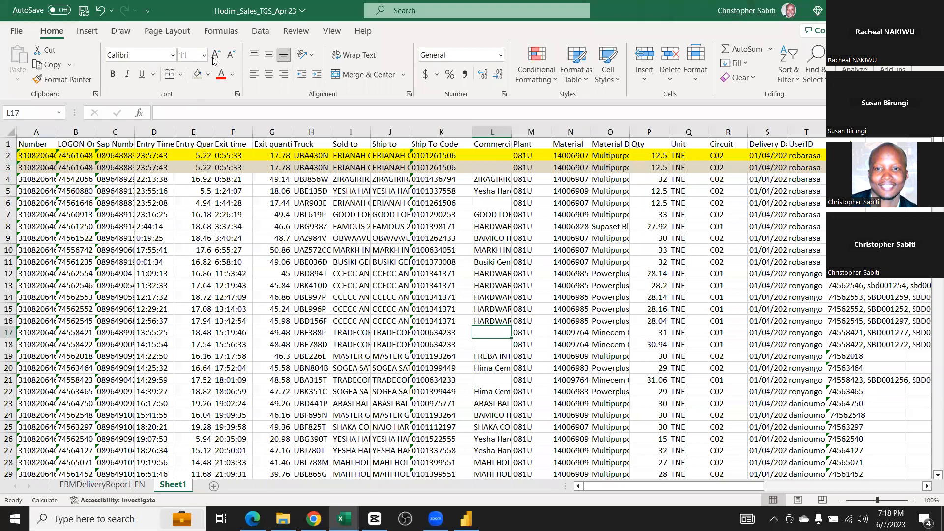
pyautogui.click(806, 227)
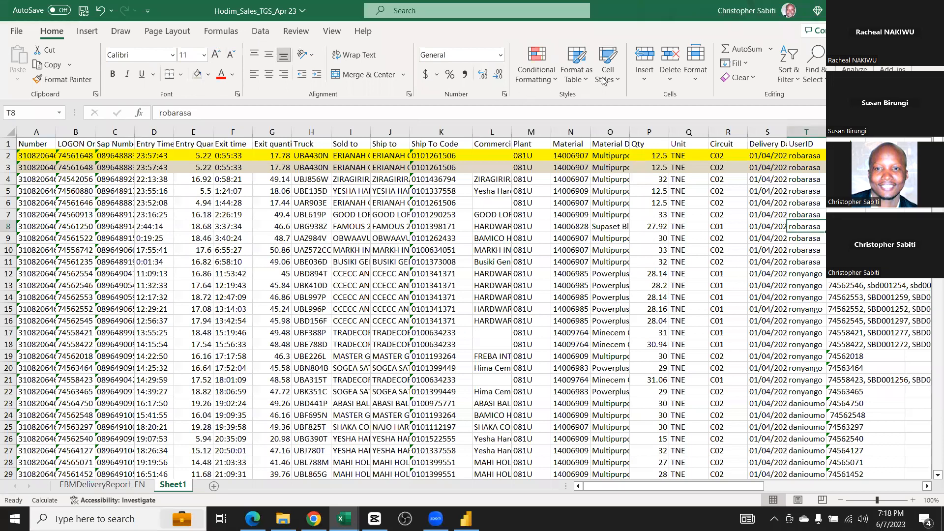
# Select all of Sheet1, add the Remove Duplicates command to the Quick Access Toolbar, and open its dialog
pyautogui.hotkey('ctrl', 'a')
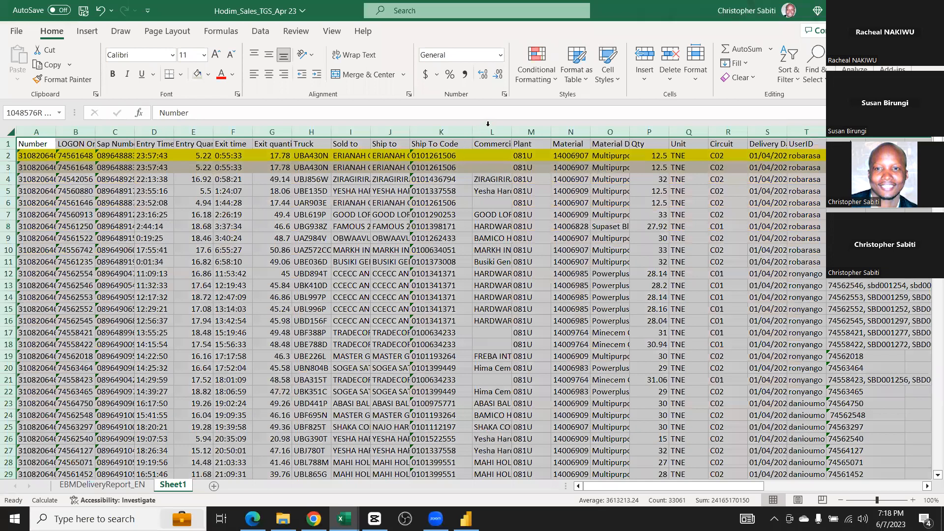
pyautogui.hotkey('alt', 'a')
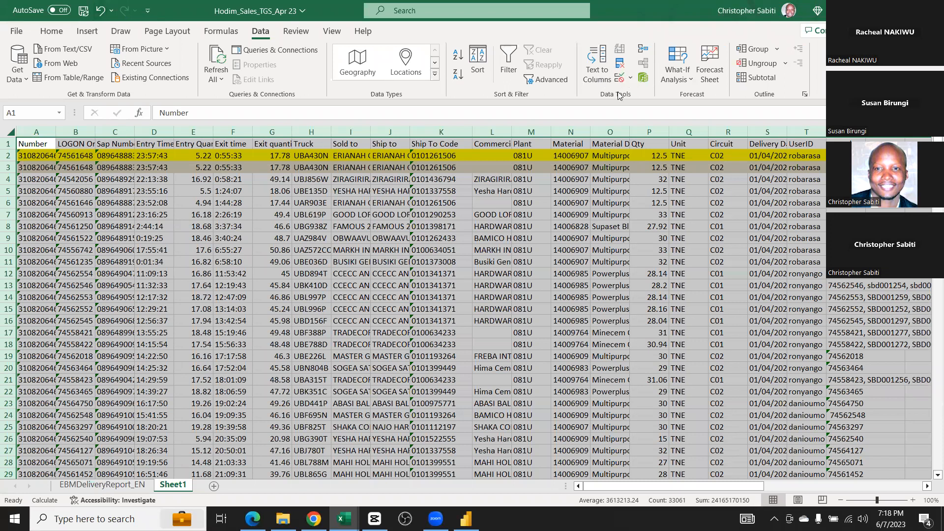
pyautogui.rightClick(619, 65)
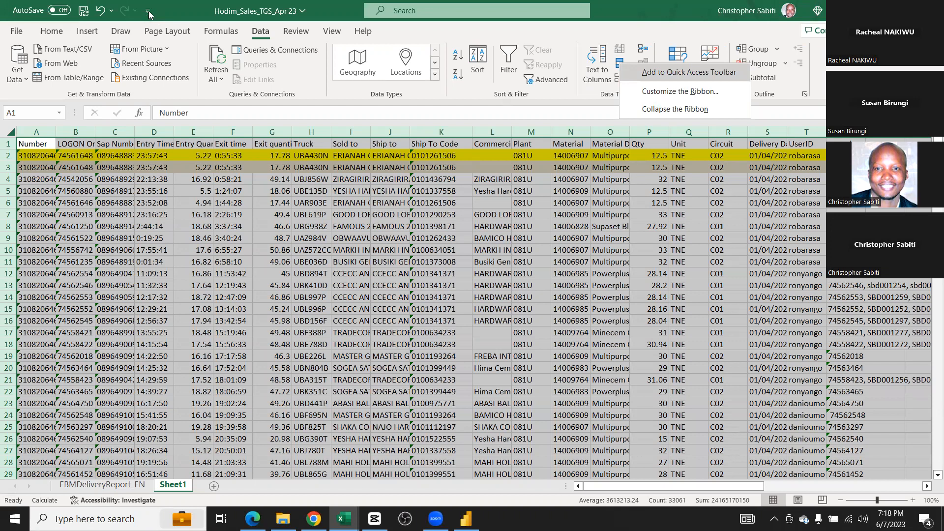
pyautogui.click(623, 75)
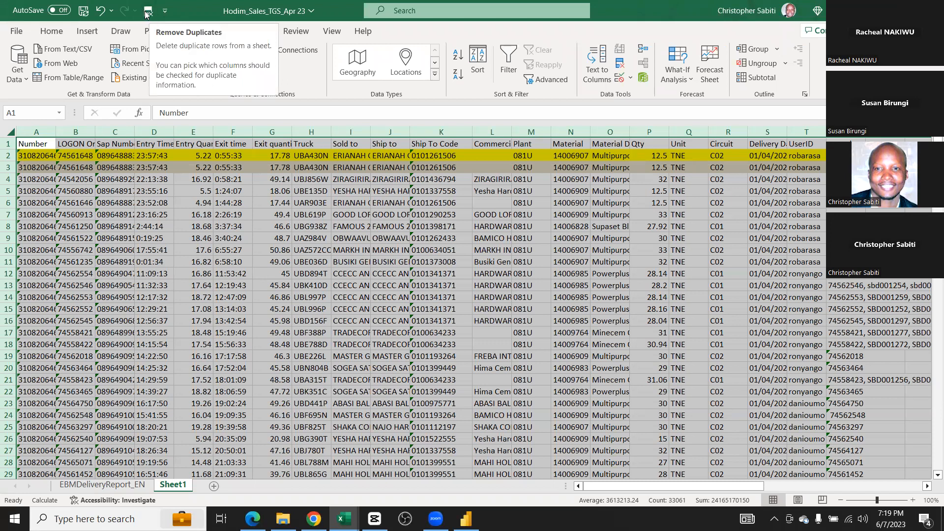
pyautogui.scroll(5, 192, 29)
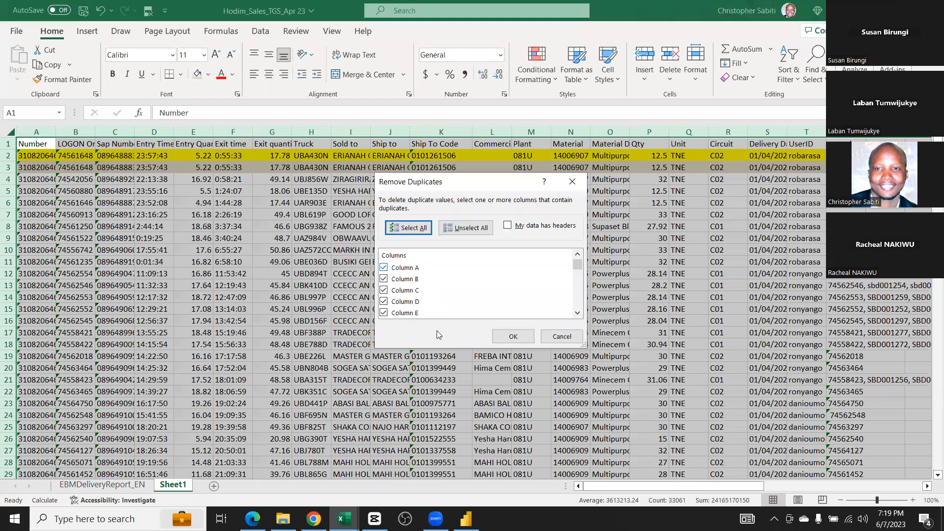
# Remove the duplicate rows from all of Sheet1 with every column checked, and undo the removal after viewing rows 2 and 3
pyautogui.scroll(-13, 523, 341)
pyautogui.press('Return')
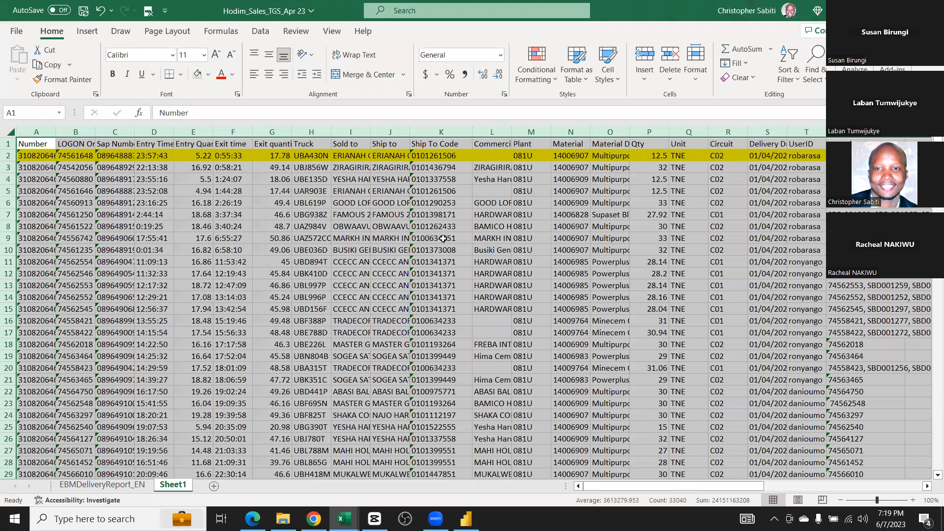
pyautogui.click(311, 215)
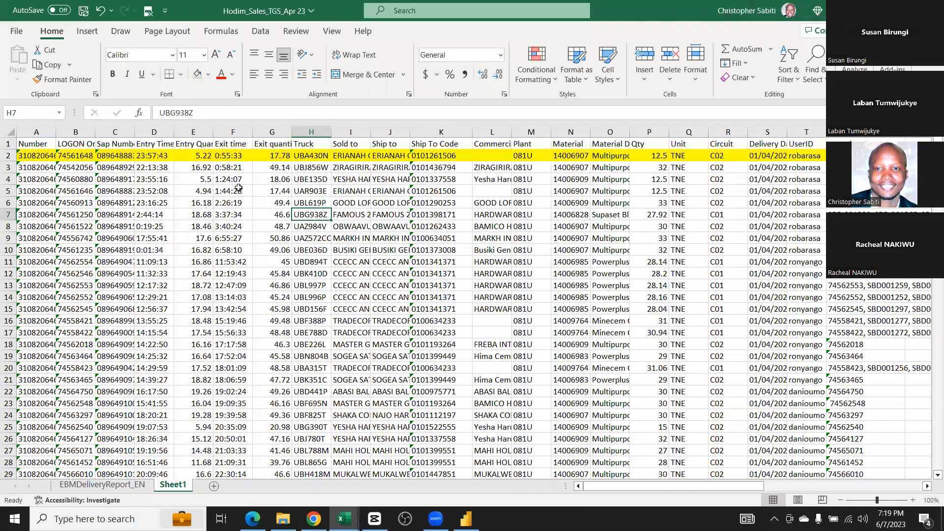
pyautogui.hotkey('ctrl', 'z')
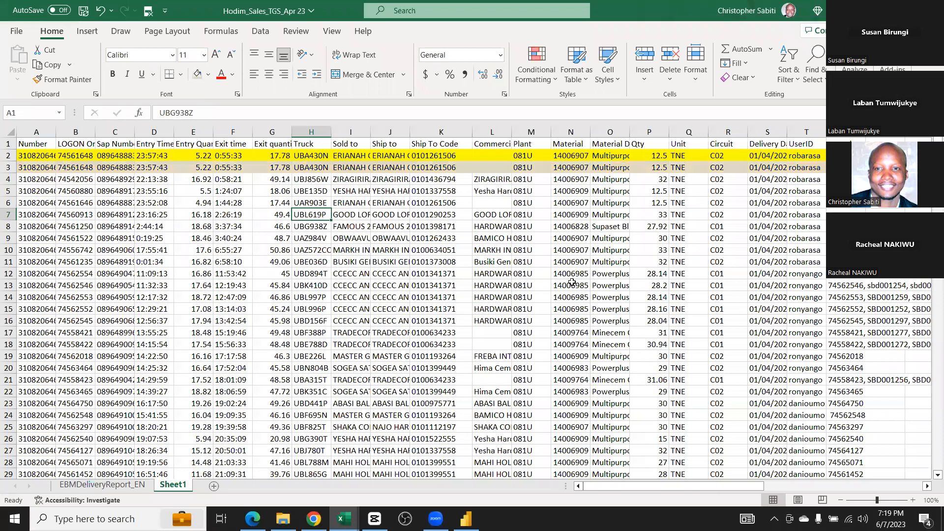
# Check all of Sheet1 with Remove Duplicates, compare the Unit cells Q2 and Q3, and undo the edit to Q3
pyautogui.click(441, 249)
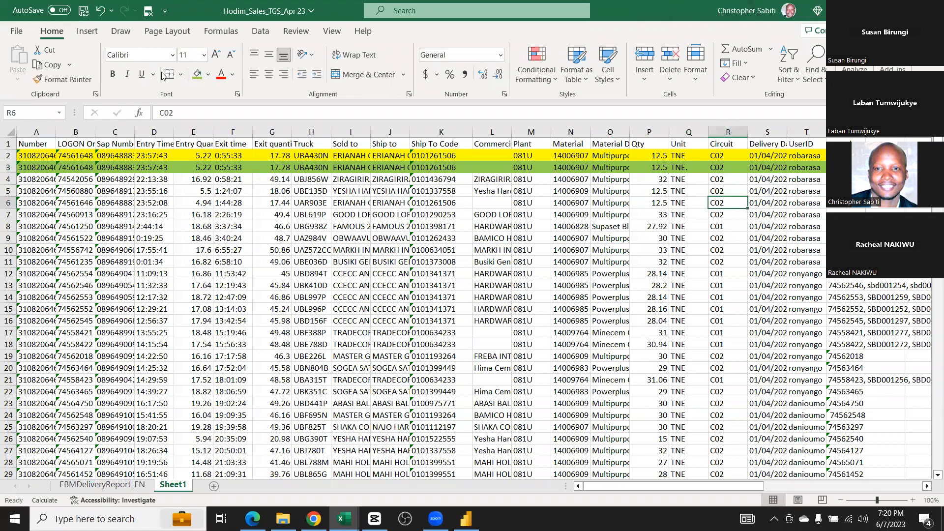
pyautogui.hotkey('ctrl', 'a')
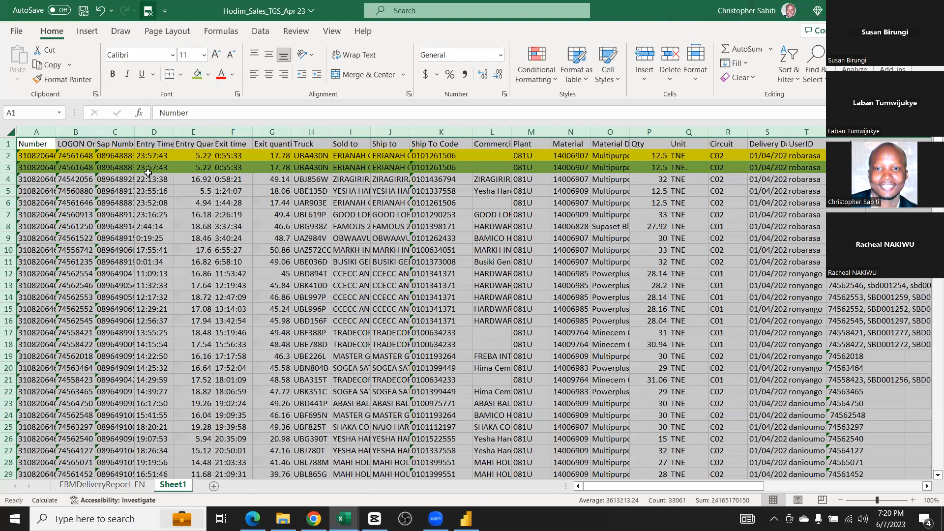
pyautogui.hotkey('alt', 'a')
pyautogui.press('m')
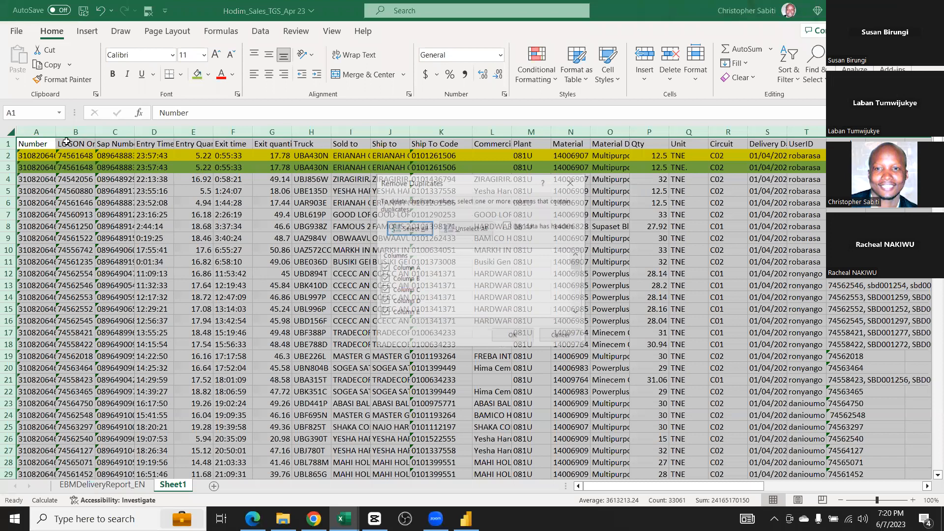
pyautogui.press('Escape')
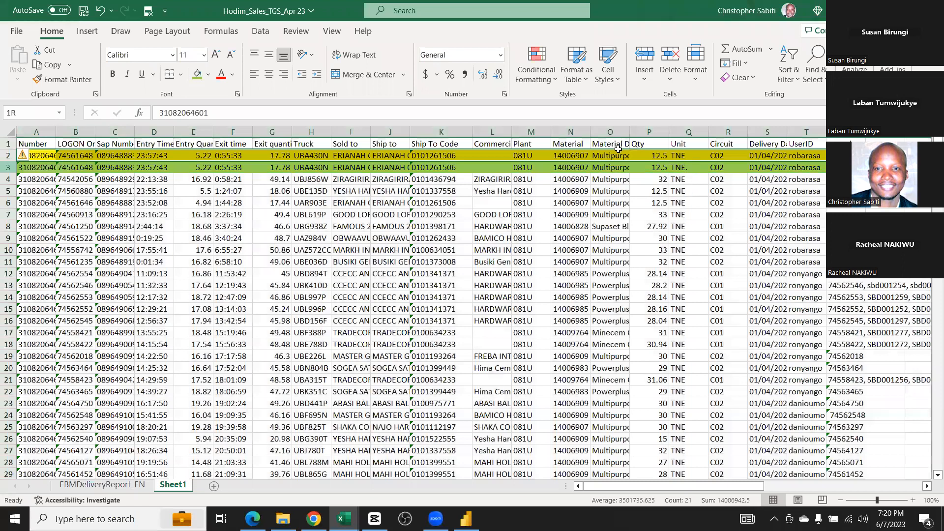
pyautogui.moveTo(688, 156); pyautogui.dragTo(688, 168)
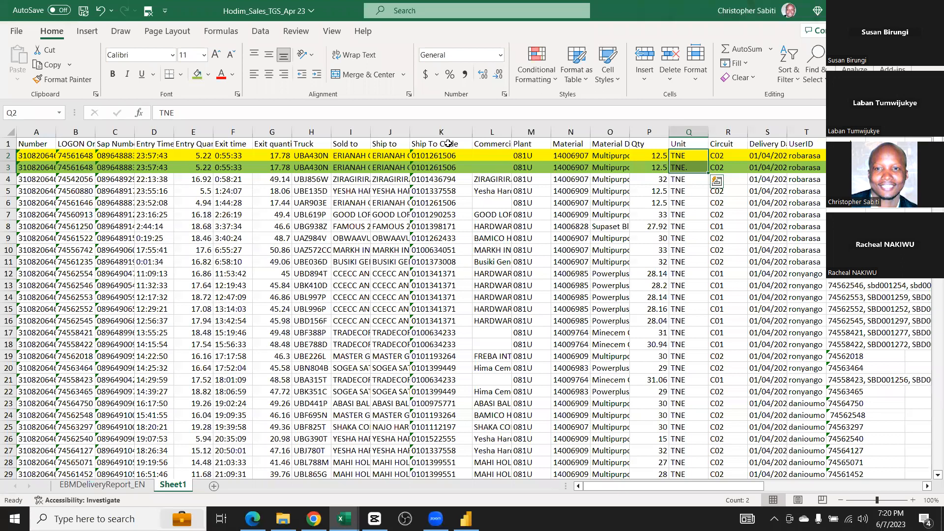
pyautogui.hotkey('ctrl', 'z')
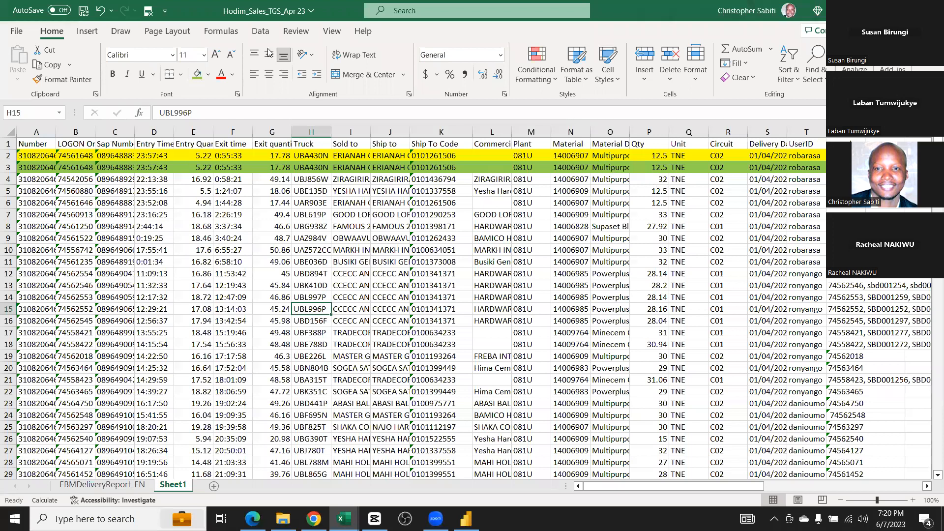
# Remove duplicates from the Material column alone, continuing with the current selection instead of expanding it
pyautogui.click(149, 10)
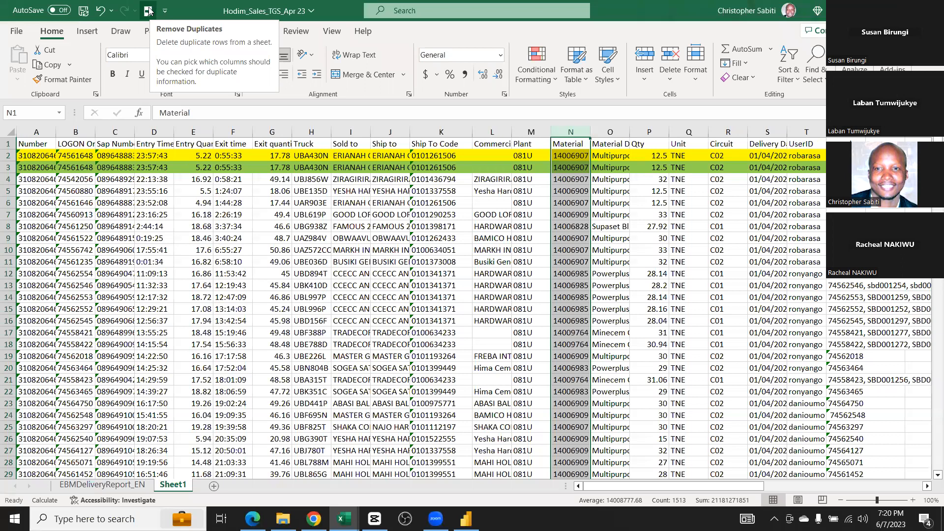
pyautogui.click(148, 11)
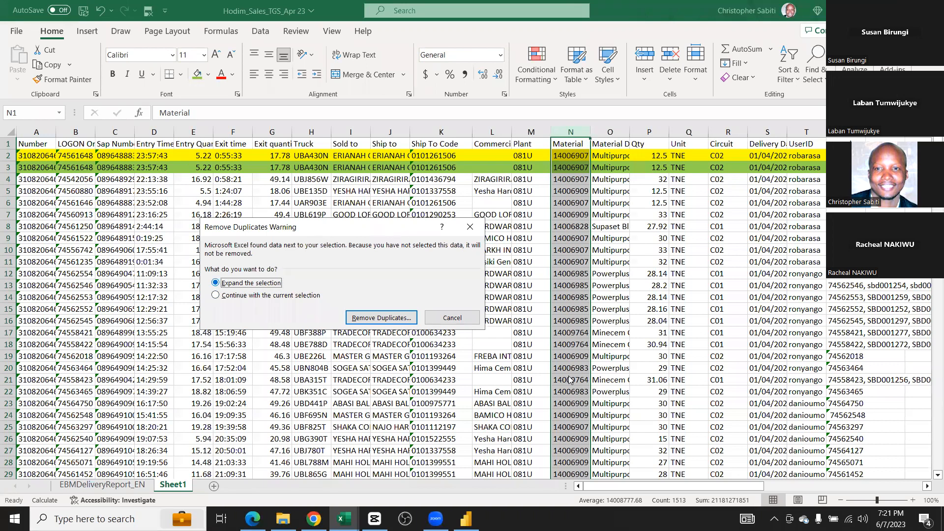
pyautogui.press('Down')
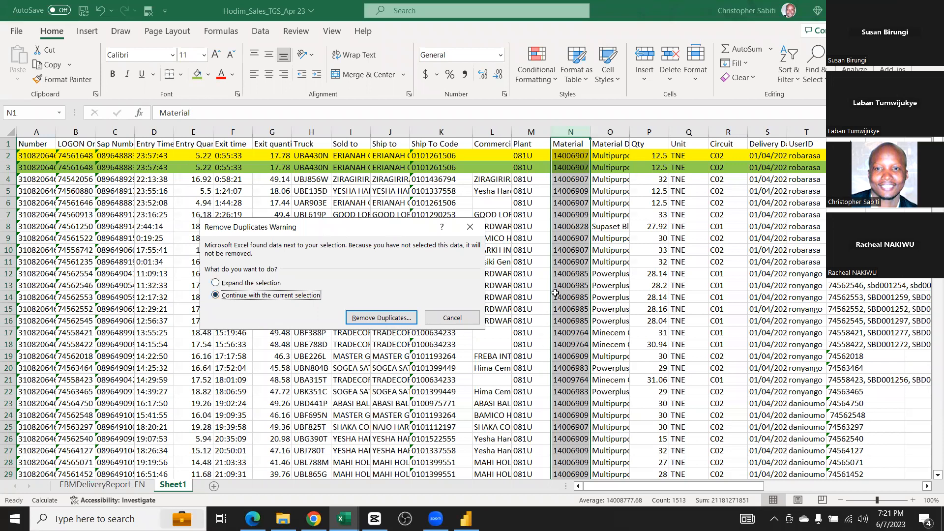
pyautogui.press('Return')
pyautogui.press('Return')
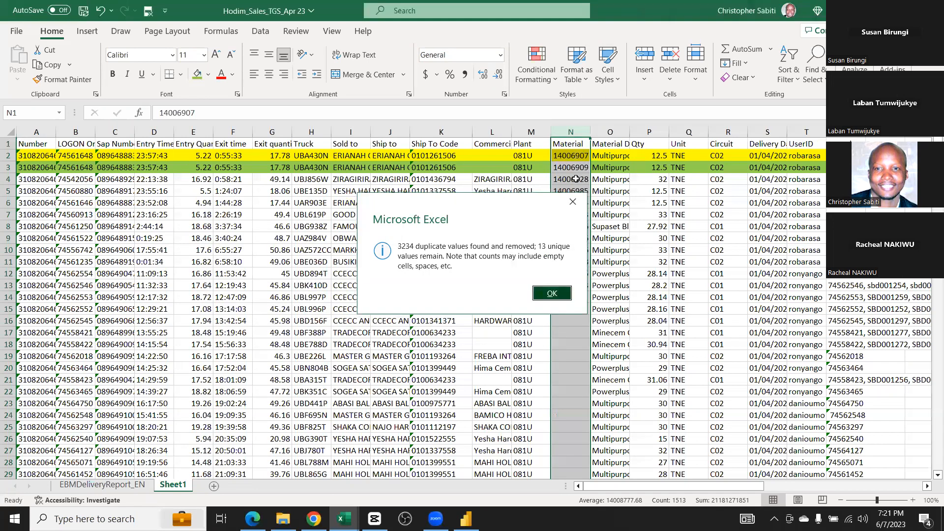
pyautogui.click(560, 295)
pyautogui.click(649, 320)
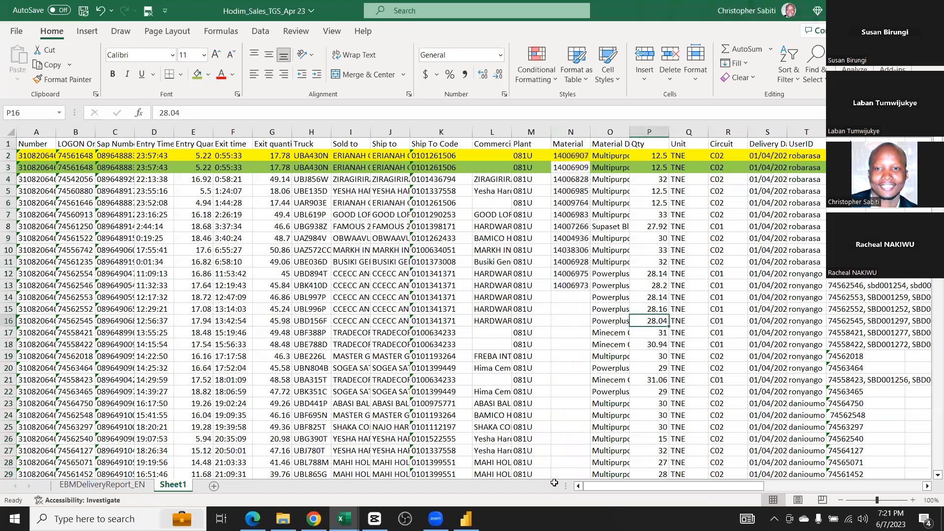
# Compare the remaining Material codes with the records beside them, including rows 3, 8 and 11
pyautogui.moveTo(571, 156); pyautogui.dragTo(571, 215)
pyautogui.moveTo(593, 339); pyautogui.dragTo(571, 286)
pyautogui.click(571, 262)
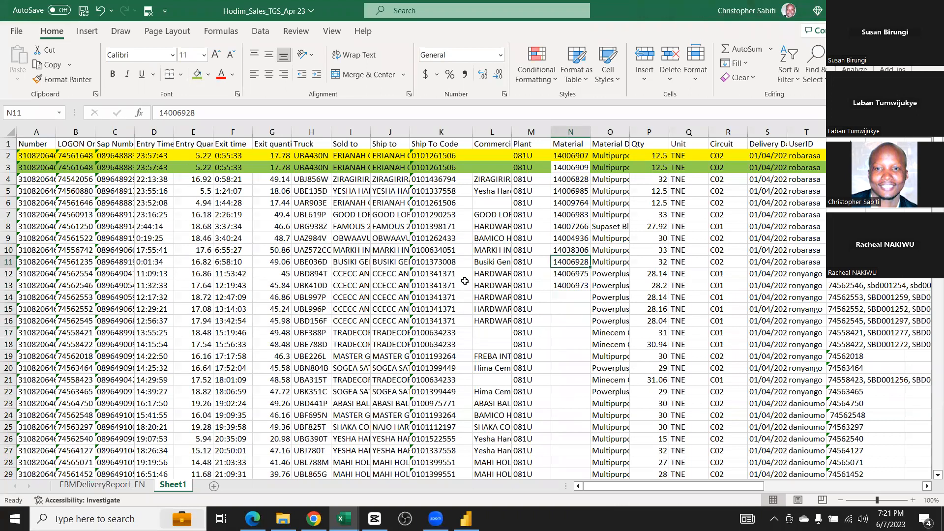
pyautogui.click(8, 261)
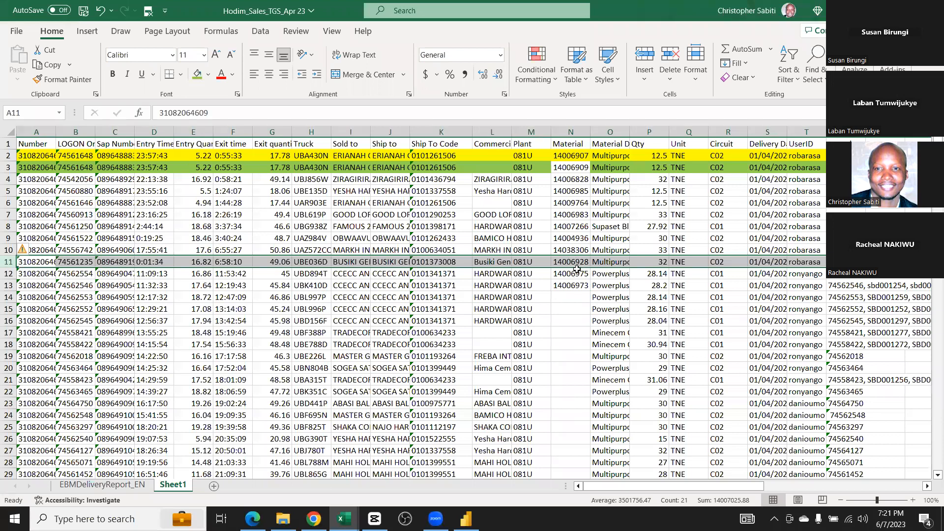
pyautogui.click(571, 261)
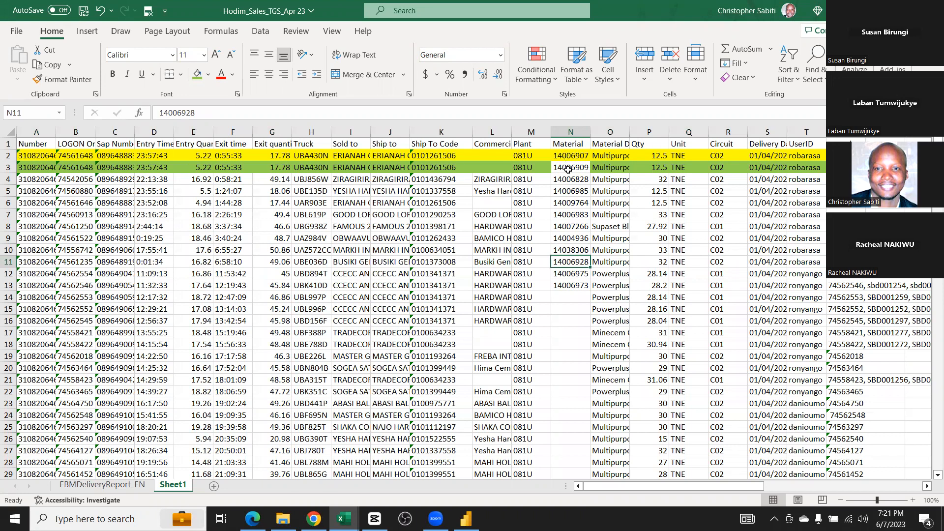
pyautogui.click(649, 227)
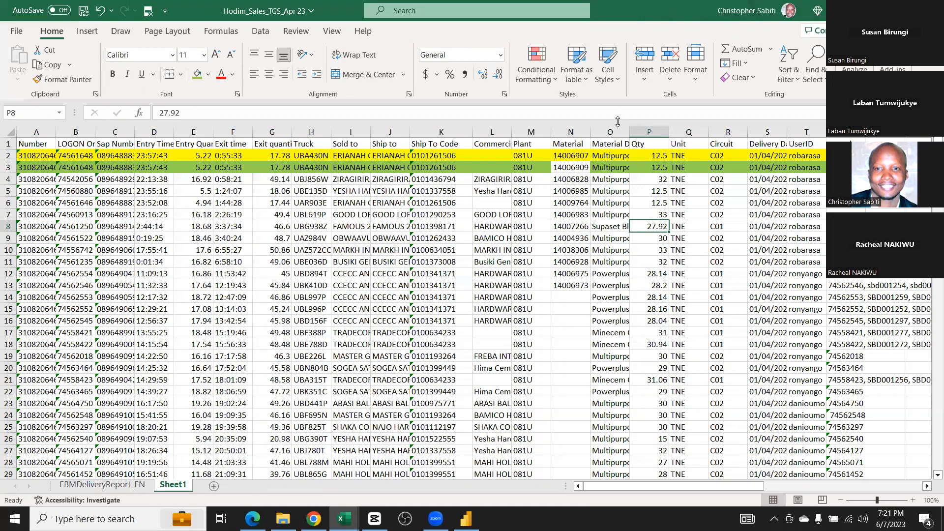
pyautogui.click(570, 168)
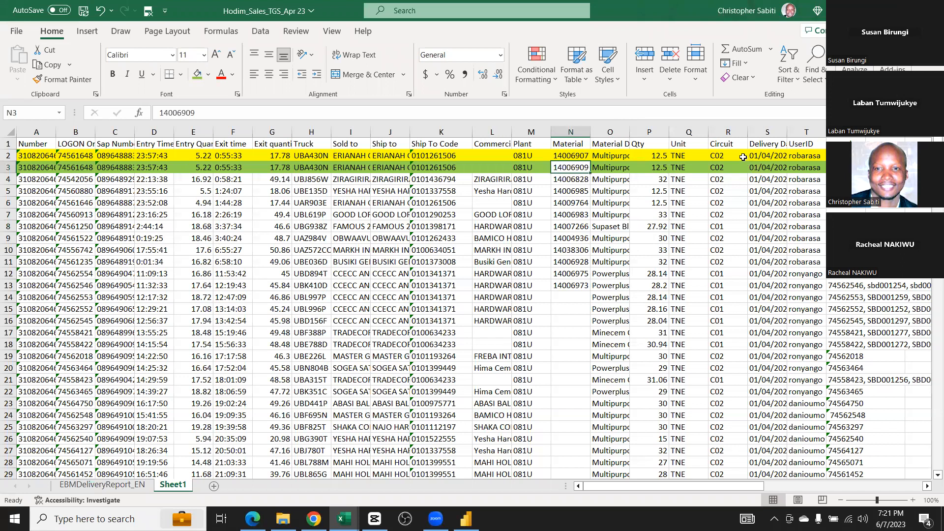
# Fit the Material Description column to its text and compare the descriptions with the Material codes in rows 2 and 3
pyautogui.doubleClick(629, 132)
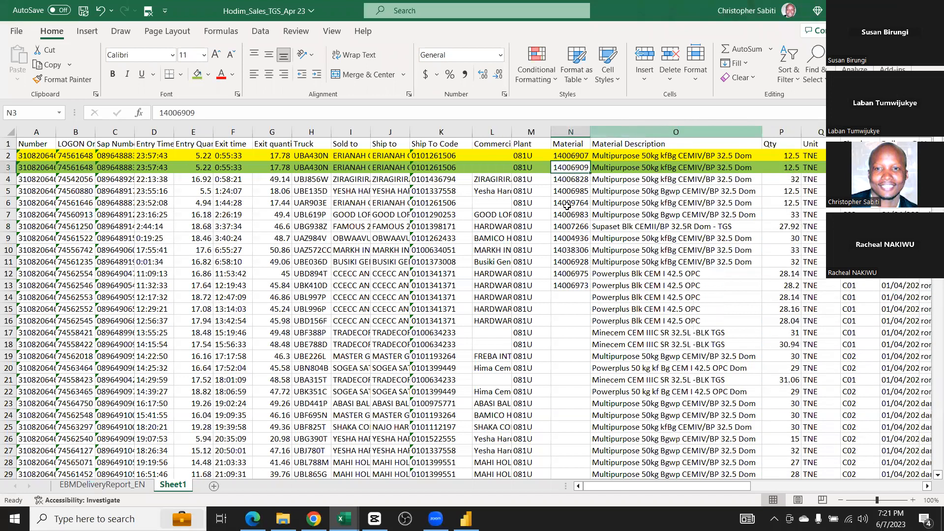
pyautogui.press('Up')
pyautogui.keyDown('shift'); pyautogui.click(569, 168); pyautogui.keyUp('shift')
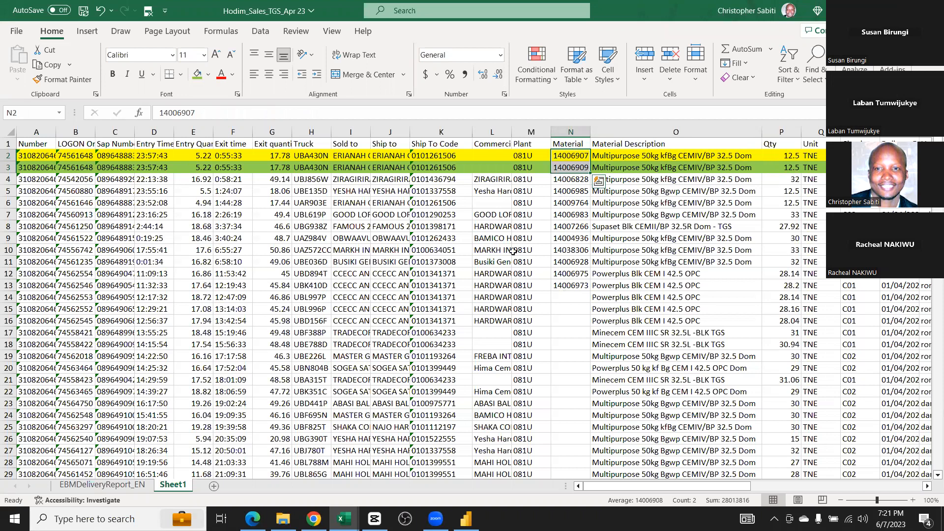
pyautogui.click(567, 215)
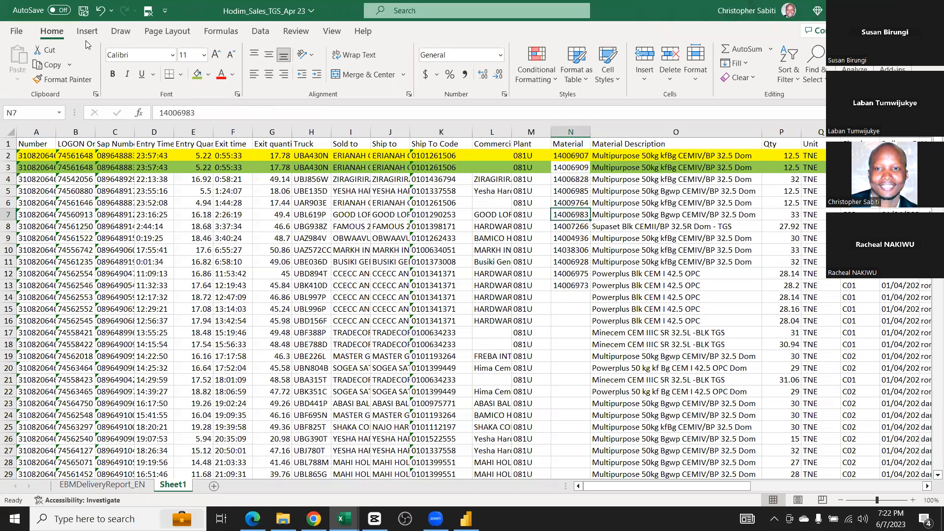
# Undo the Material Description column widening and the duplicate removal in the Material column, and check the restored codes
pyautogui.click(101, 11)
pyautogui.hotkey('ctrl', 'z')
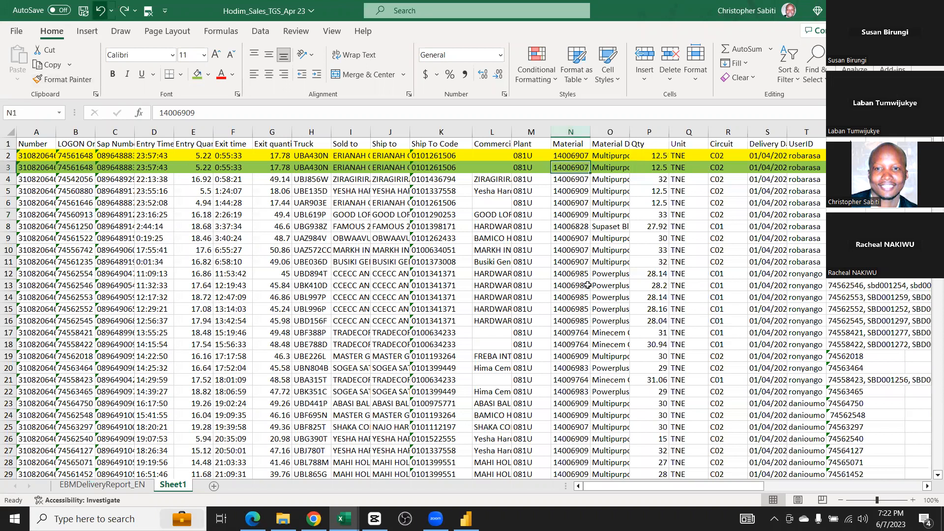
pyautogui.click(587, 285)
pyautogui.scroll(-1, 587, 285)
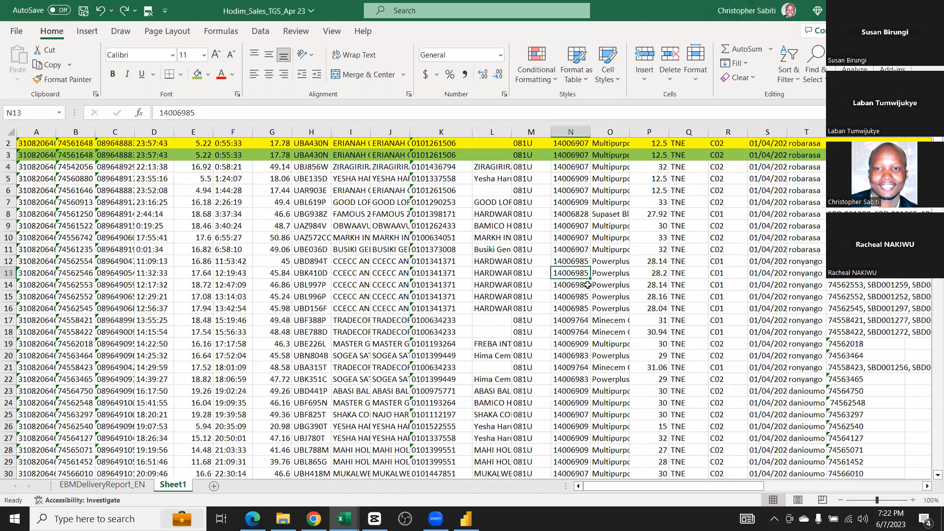
pyautogui.scroll(1, 588, 285)
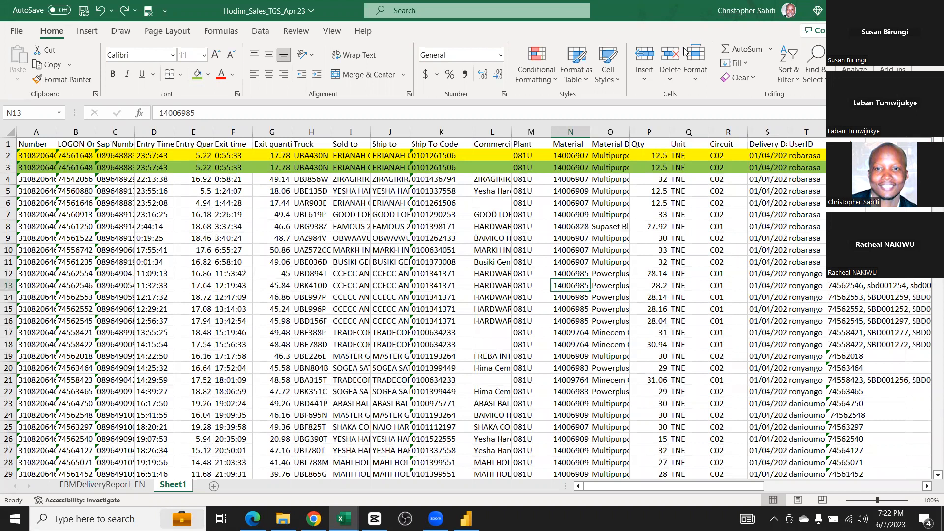
# Delete the green duplicate record in row 3 and look through the records down to about row 77
pyautogui.click(14, 167)
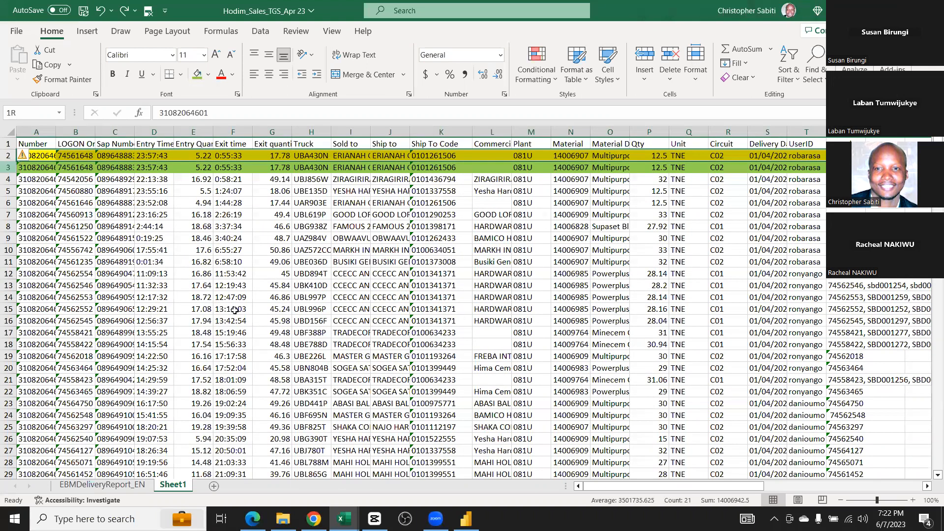
pyautogui.hotkey('ctrl', '-')
pyautogui.click(441, 320)
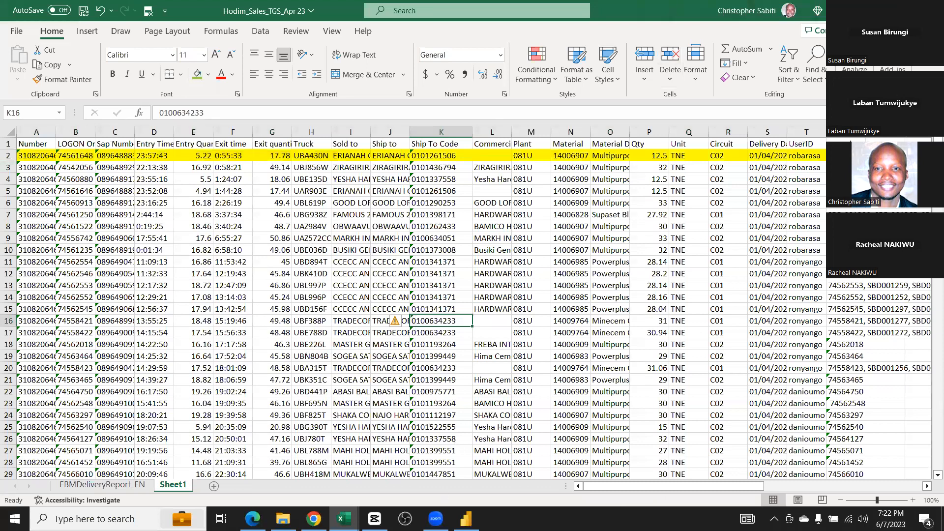
pyautogui.click(272, 309)
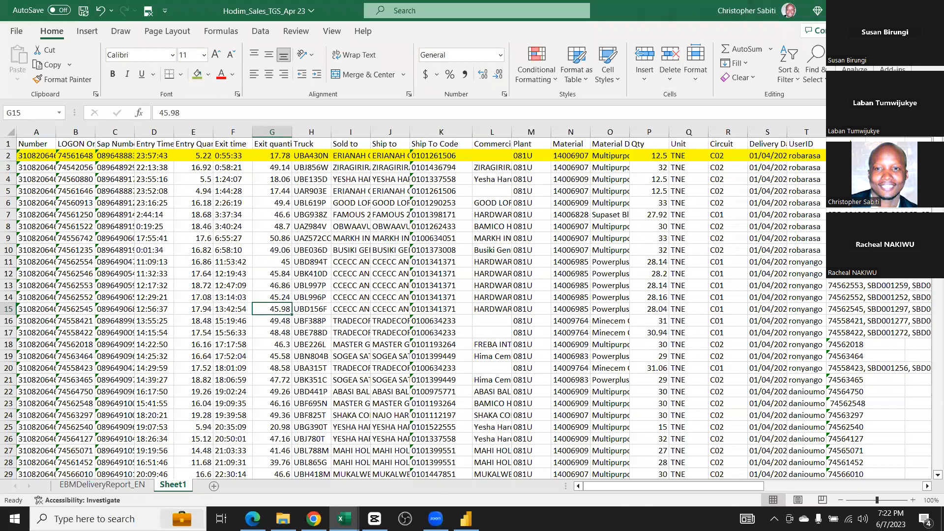
pyautogui.scroll(-16, 422, 309)
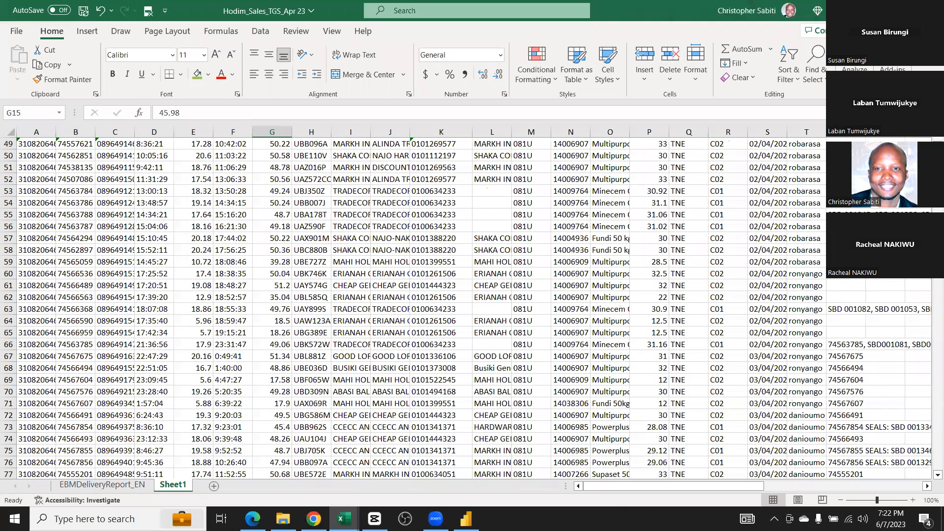
pyautogui.scroll(16, 423, 308)
# Look over the EBMDeliveryReport_EN records in the Hodim_trans_kse workbook and return to Sheet1 of Hodim_Sales_TGS_Apr 23
pyautogui.moveTo(343, 518)
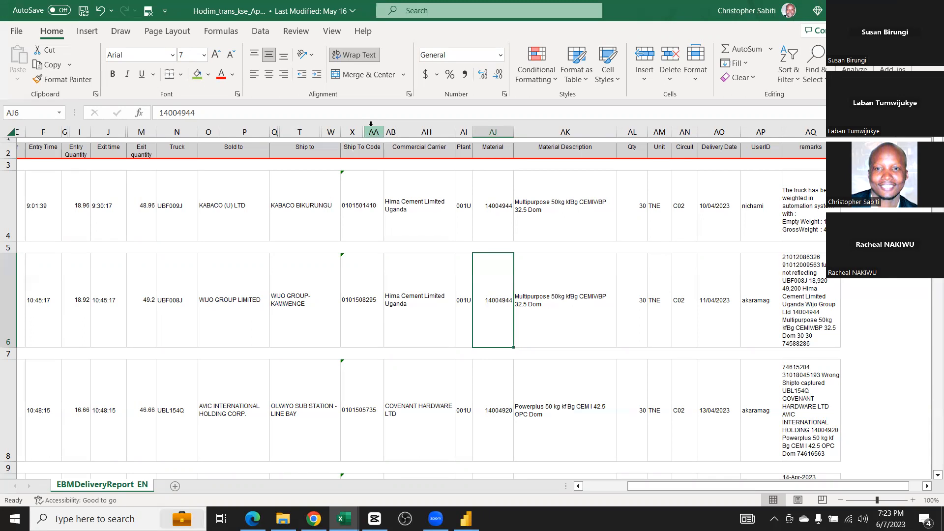
pyautogui.click(268, 223)
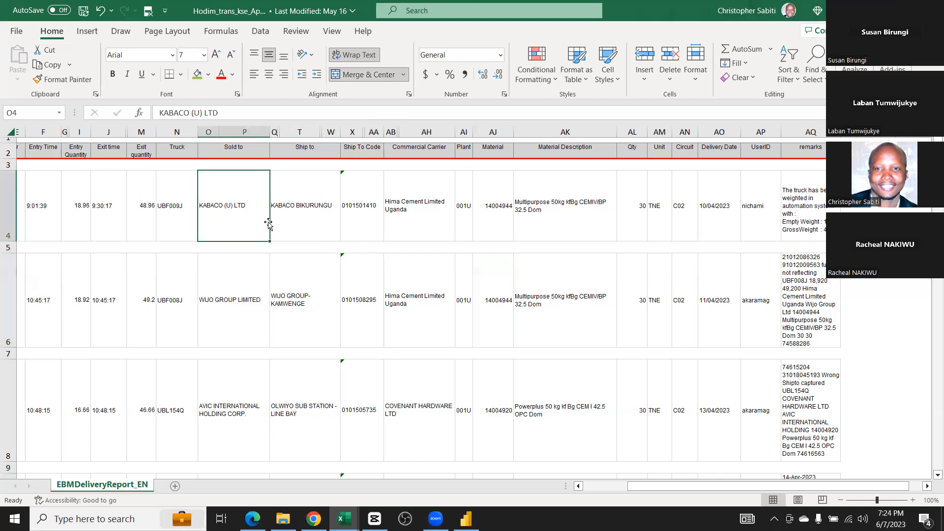
pyautogui.hscroll(-5, 269, 224)
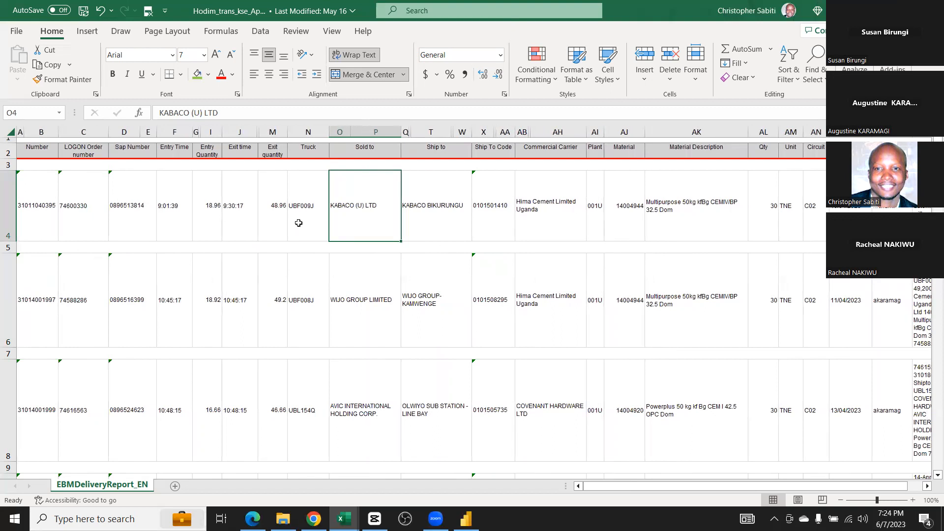
pyautogui.click(462, 313)
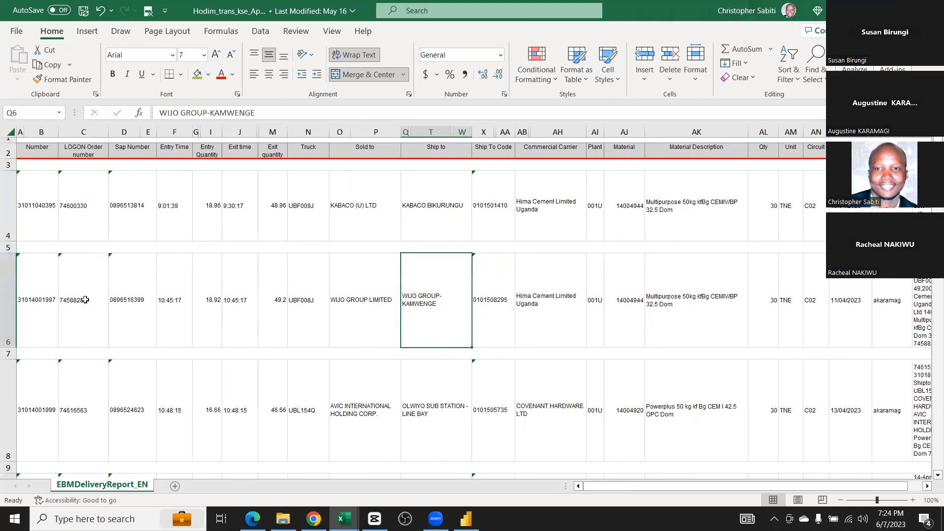
pyautogui.hotkey('alt', 'Tab')
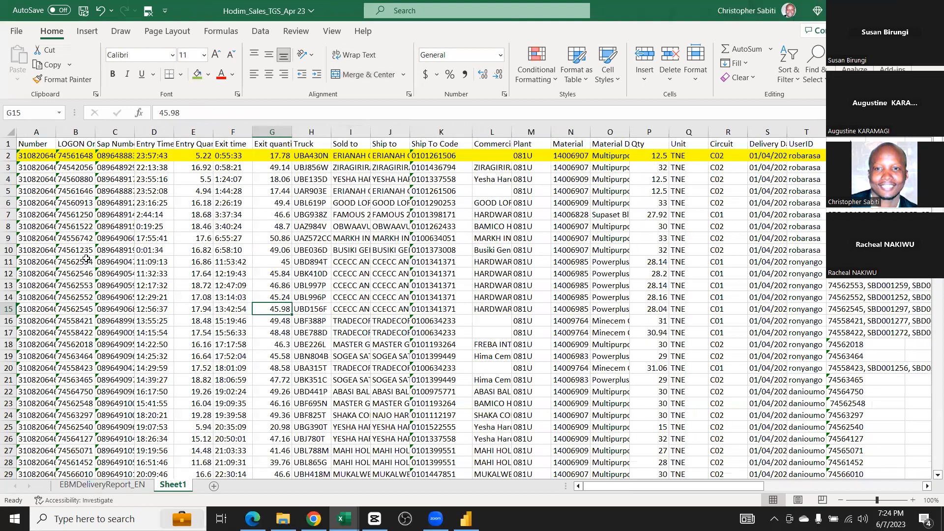
pyautogui.hotkey('alt', 'Tab')
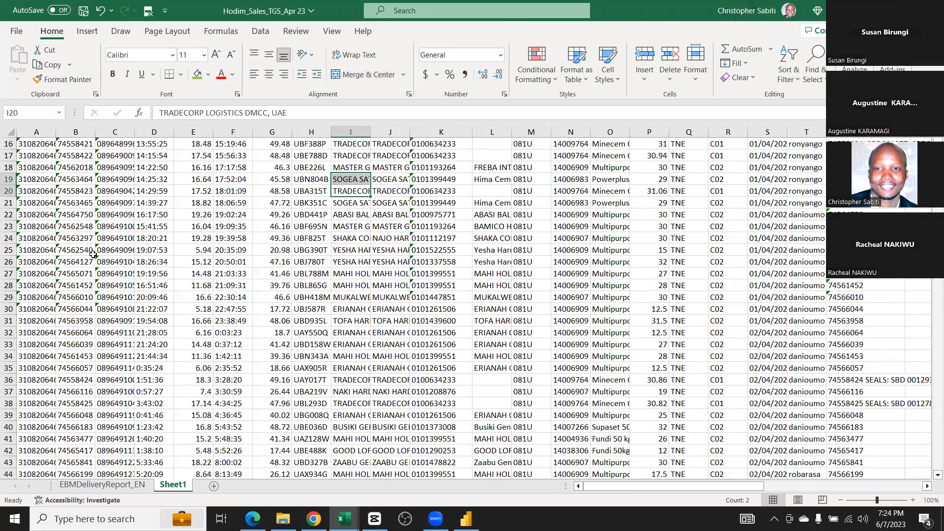
# Look through the Sheet1 records down to the last record in row 1513 and return to the header row
pyautogui.scroll(-17, 93, 254)
pyautogui.click(92, 254)
pyautogui.scroll(-20, 93, 254)
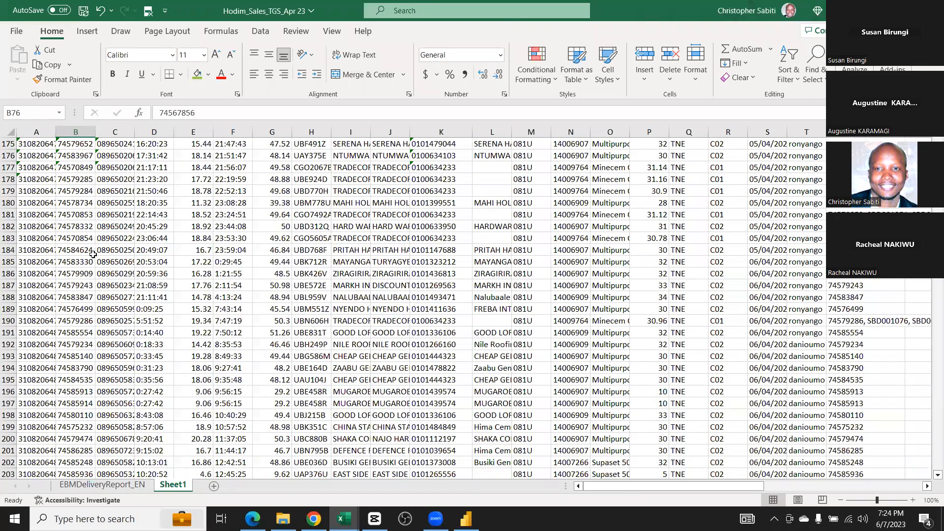
pyautogui.scroll(-17, 93, 255)
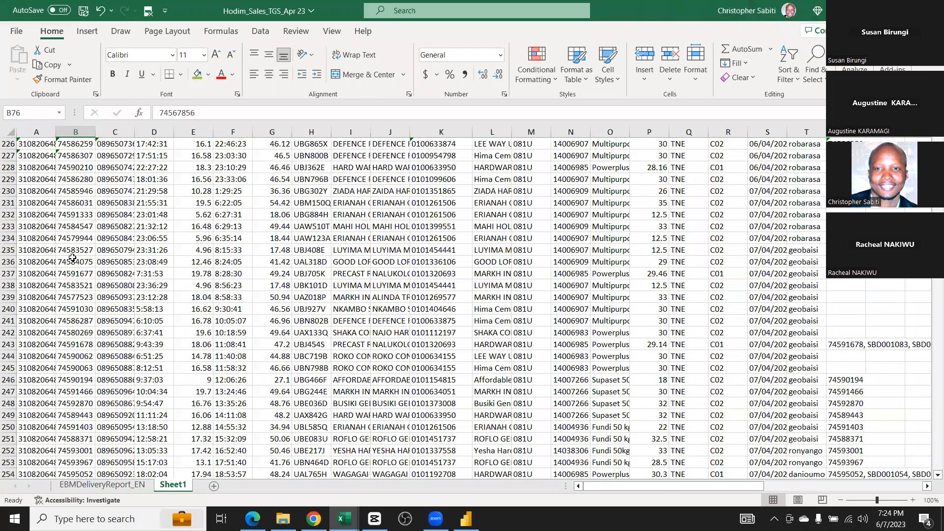
pyautogui.scroll(-16, 73, 257)
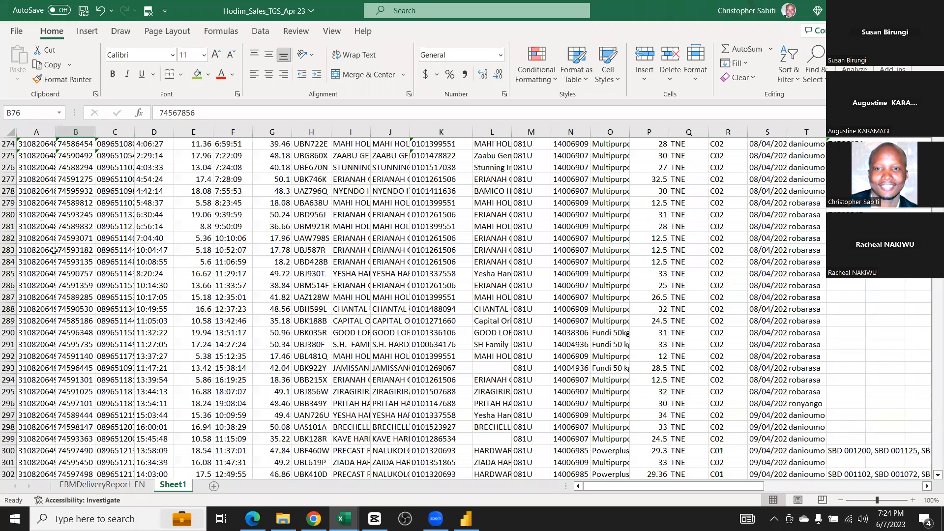
pyautogui.scroll(-20, 53, 250)
pyautogui.click(53, 250)
pyautogui.scroll(-1, 53, 250)
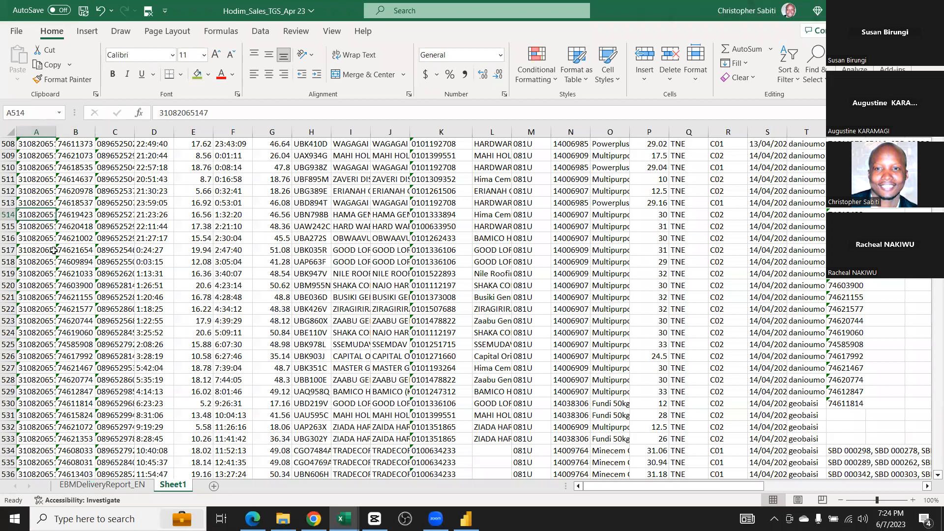
pyautogui.hotkey('ctrl', 'Down')
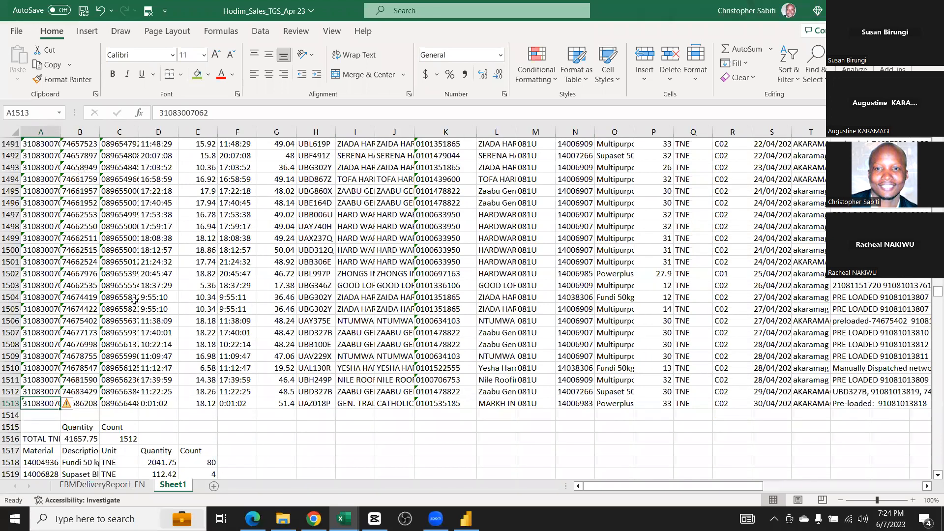
pyautogui.hotkey('ctrl', 'Up')
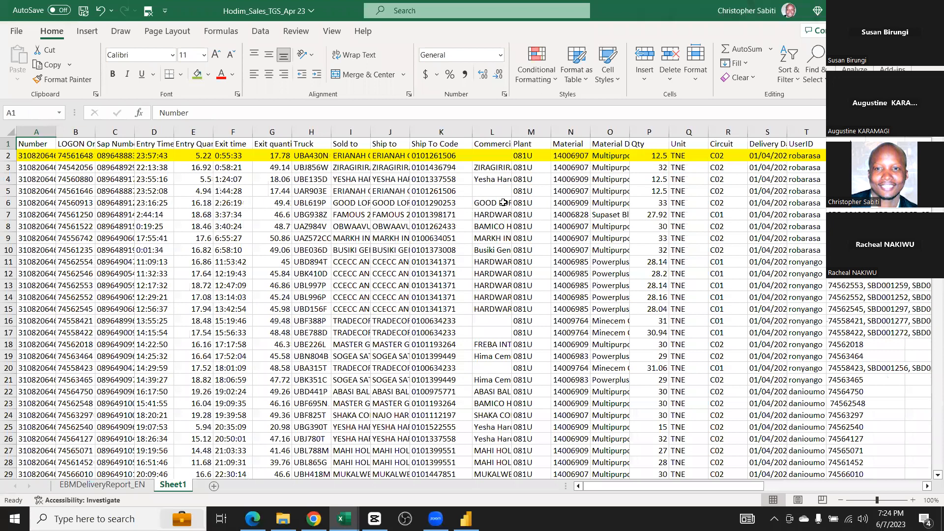
# Examine sample cells in the first records and compare rows 32 and 33 from Number to Exit quantity
pyautogui.moveTo(75, 167); pyautogui.dragTo(114, 214)
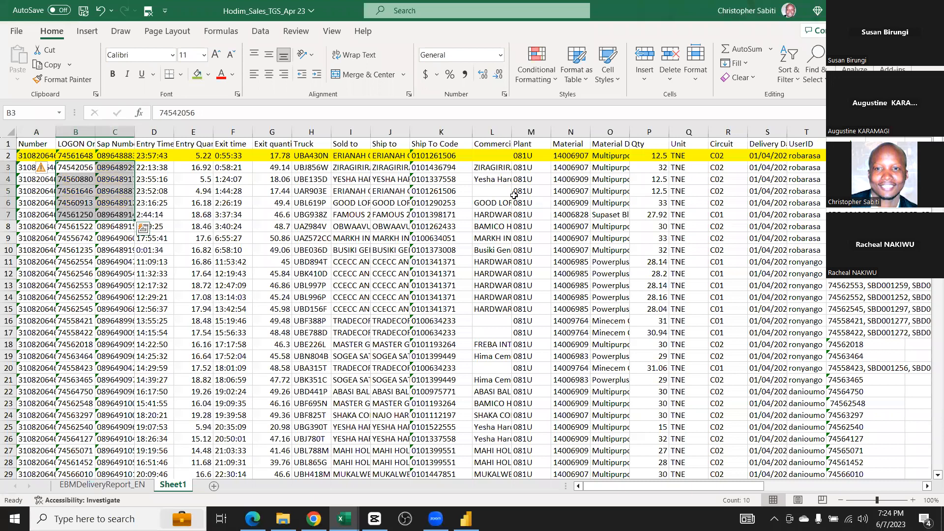
pyautogui.click(492, 238)
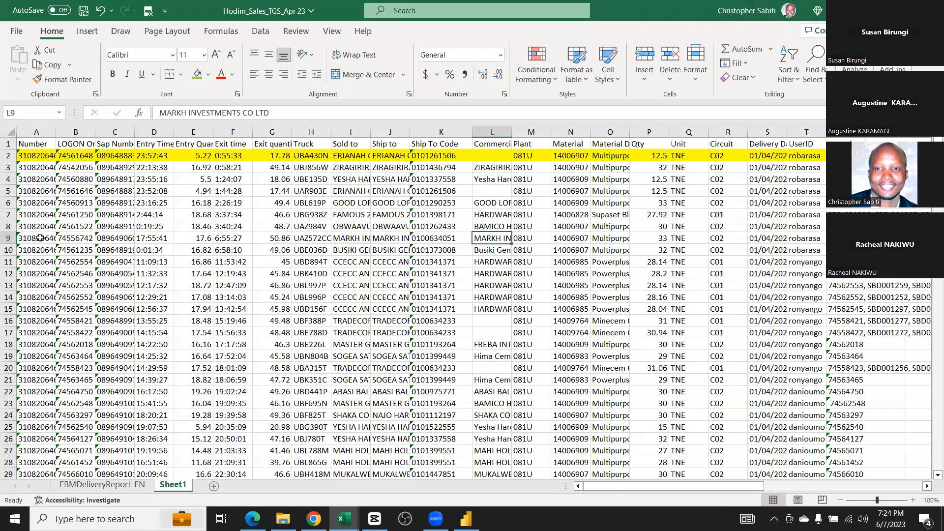
pyautogui.click(649, 191)
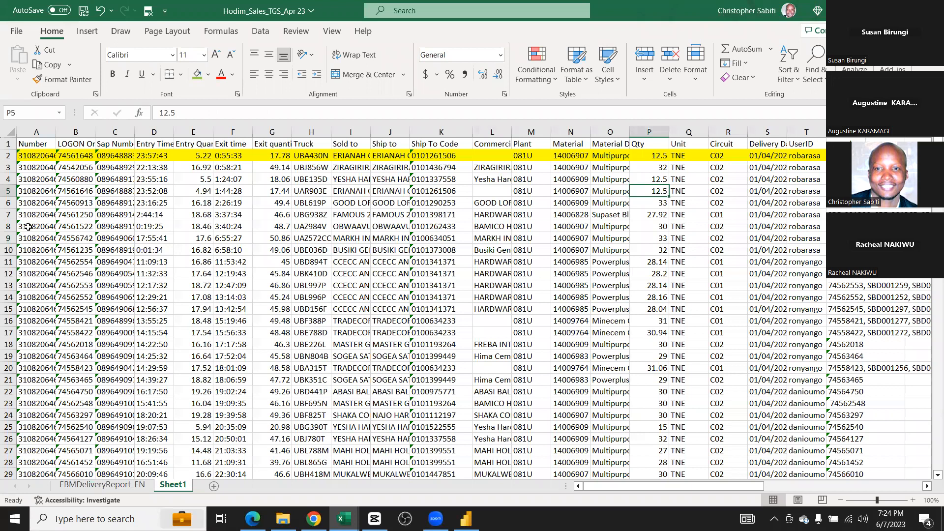
pyautogui.scroll(-8, 293, 240)
pyautogui.moveTo(36, 226); pyautogui.dragTo(233, 238)
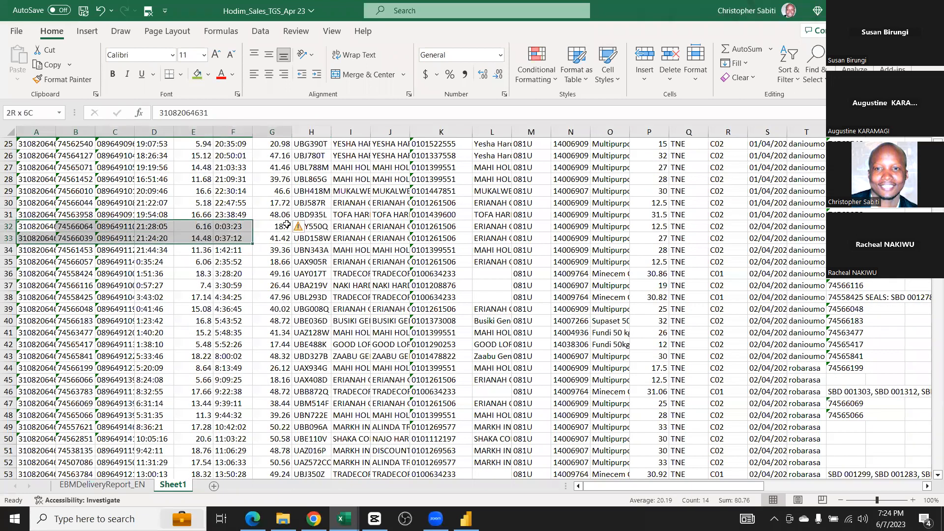
pyautogui.moveTo(286, 225); pyautogui.dragTo(287, 232)
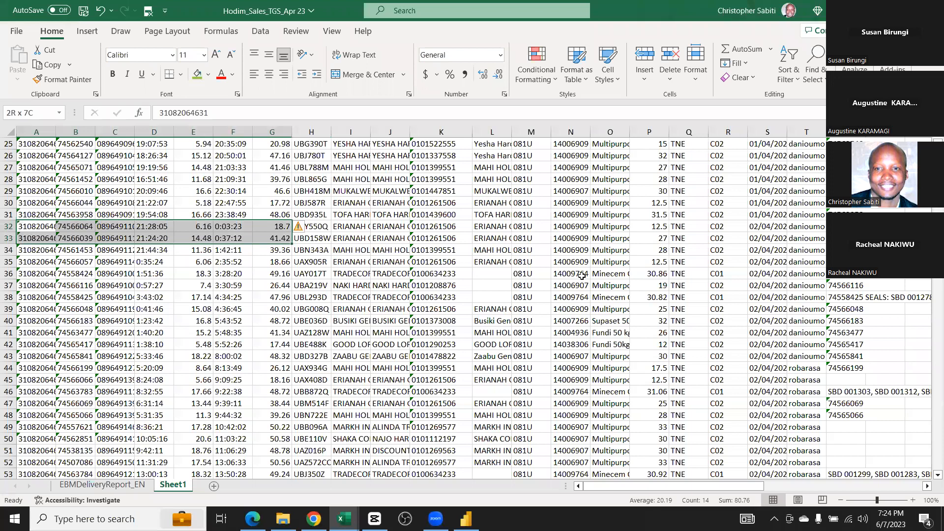
pyautogui.hotkey('shift', 'Right')
pyautogui.click(272, 297)
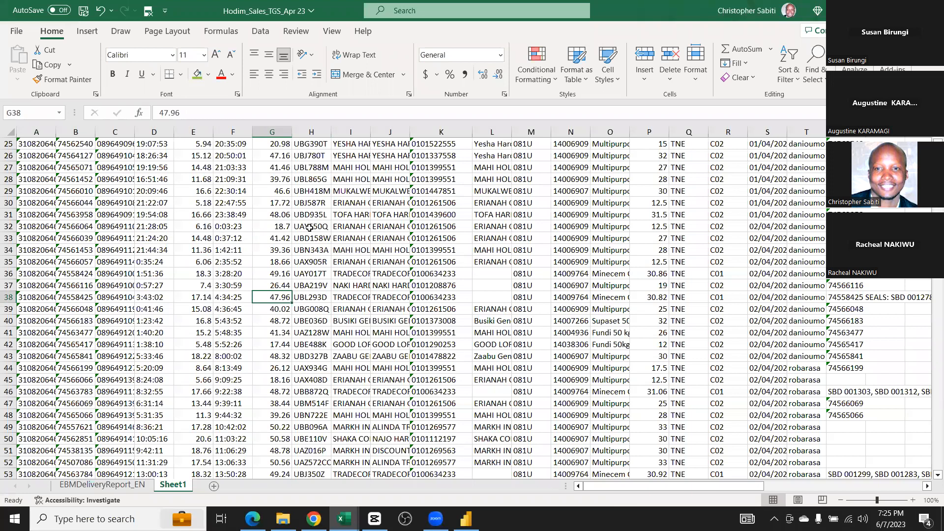
# Review the single record in row 32 field by field from Number to Sold to
pyautogui.hotkey('shift', 'Right')
pyautogui.hotkey('shift', 'Right')
pyautogui.hotkey('shift', 'Right')
pyautogui.hotkey('shift', 'Right')
pyautogui.hotkey('shift', 'Right')
pyautogui.hotkey('shift', 'Right')
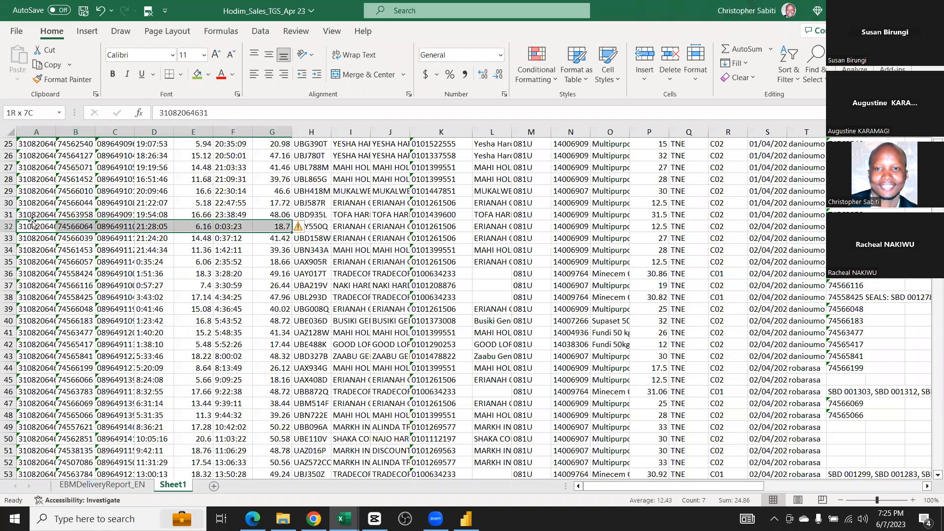
pyautogui.hotkey('shift', 'Right')
pyautogui.hotkey('shift', 'Right')
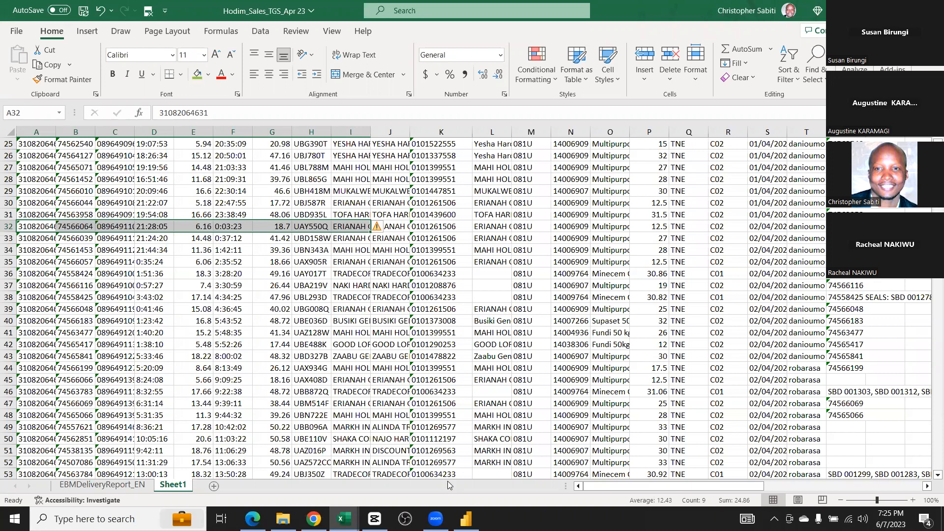
pyautogui.click(531, 214)
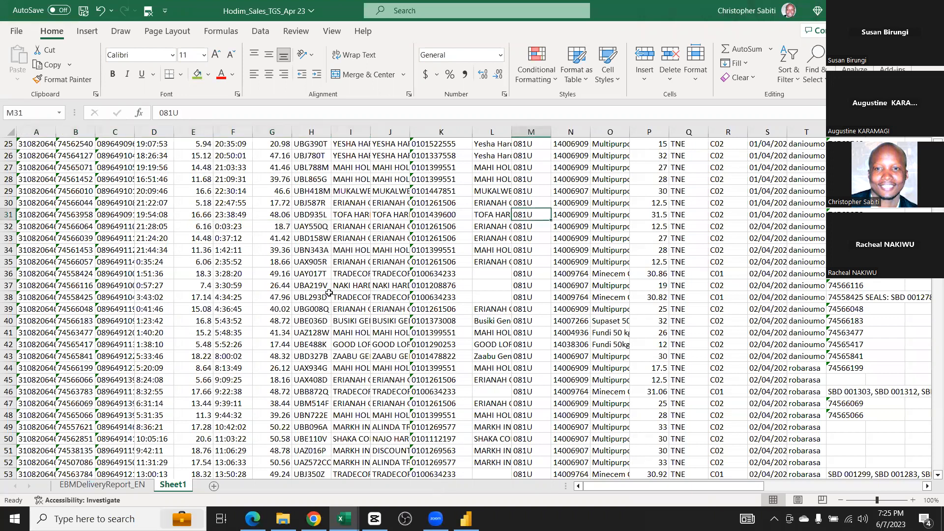
# Switch to the Hodim_trans_kse workbook and copy the entire EBMDeliveryReport_EN sheet
pyautogui.hotkey('alt', 'Tab')
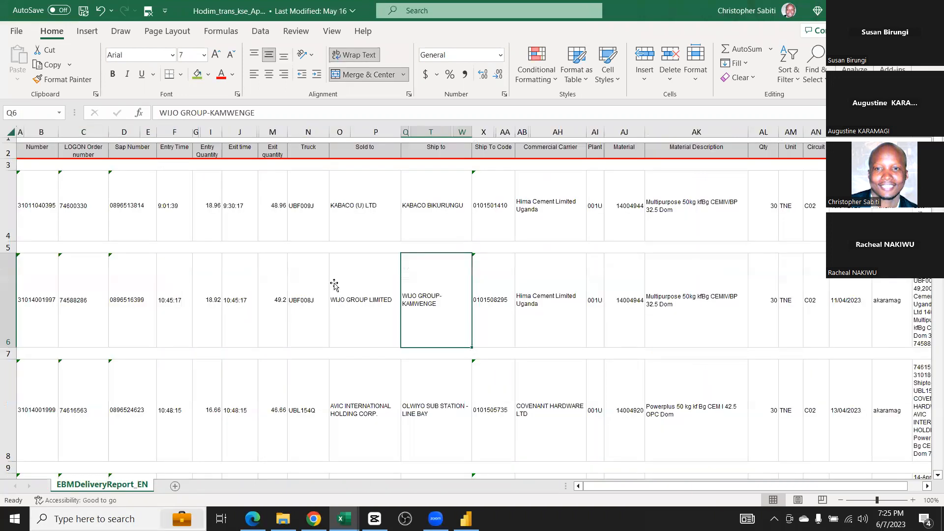
pyautogui.press('Left')
pyautogui.press('Left')
pyautogui.scroll(-3, 334, 284)
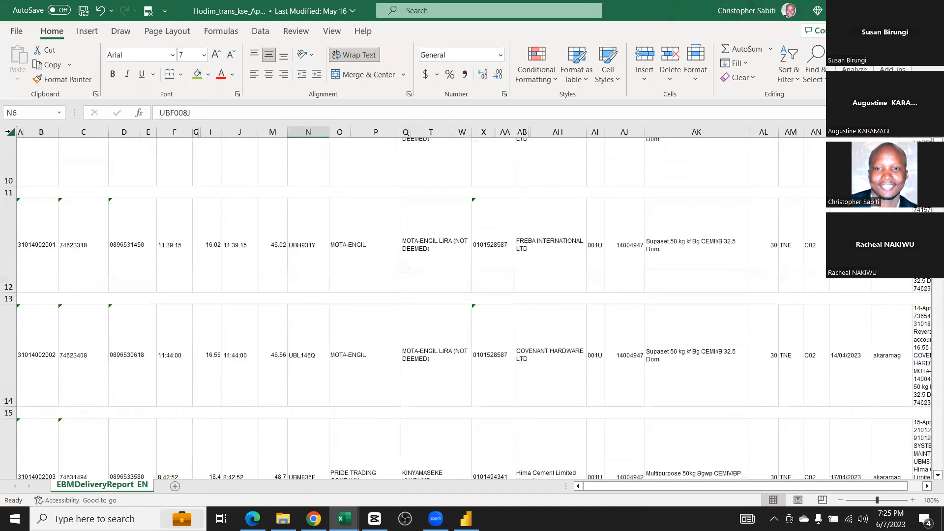
pyautogui.scroll(2, 471, 309)
pyautogui.scroll(2, 8, 132)
pyautogui.click(8, 132)
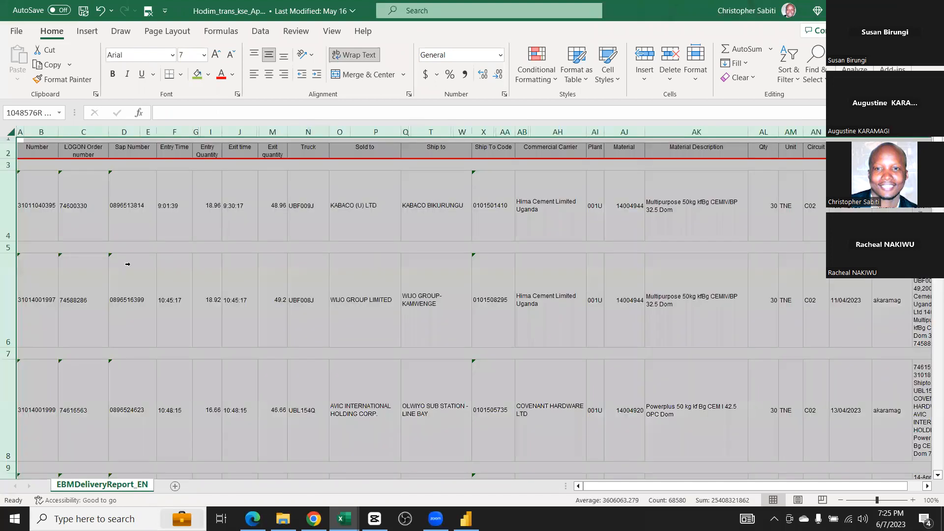
pyautogui.hotkey('ctrl', 'c')
# Add a new worksheet and paste the copied report into it as values only, starting at cell A1
pyautogui.click(175, 485)
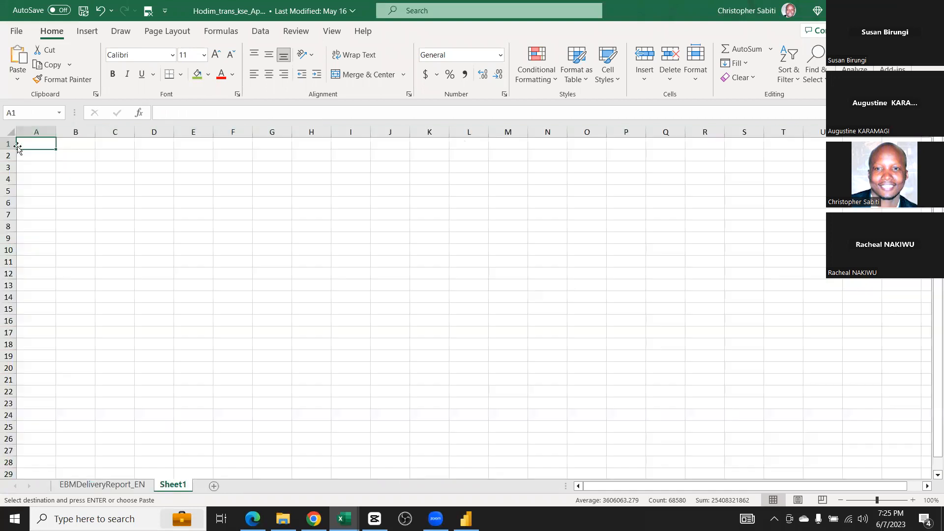
pyautogui.click(10, 132)
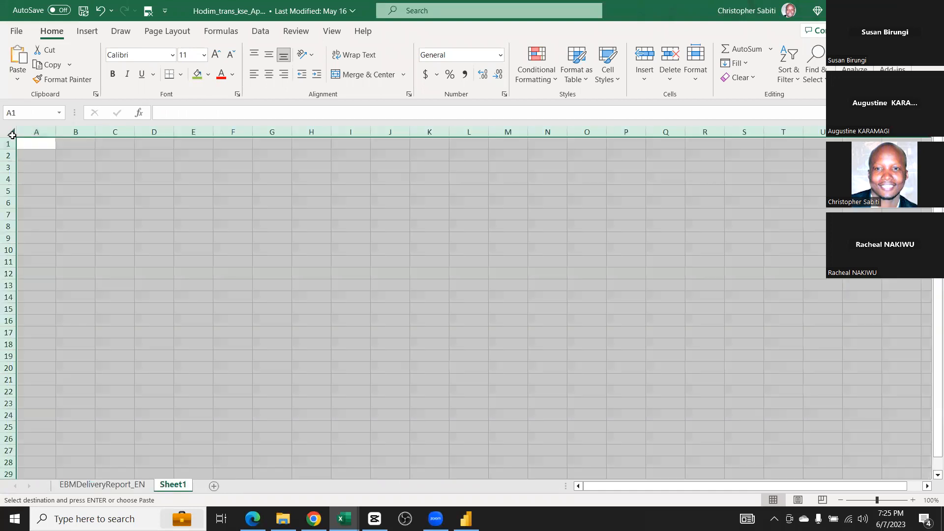
pyautogui.click(46, 146)
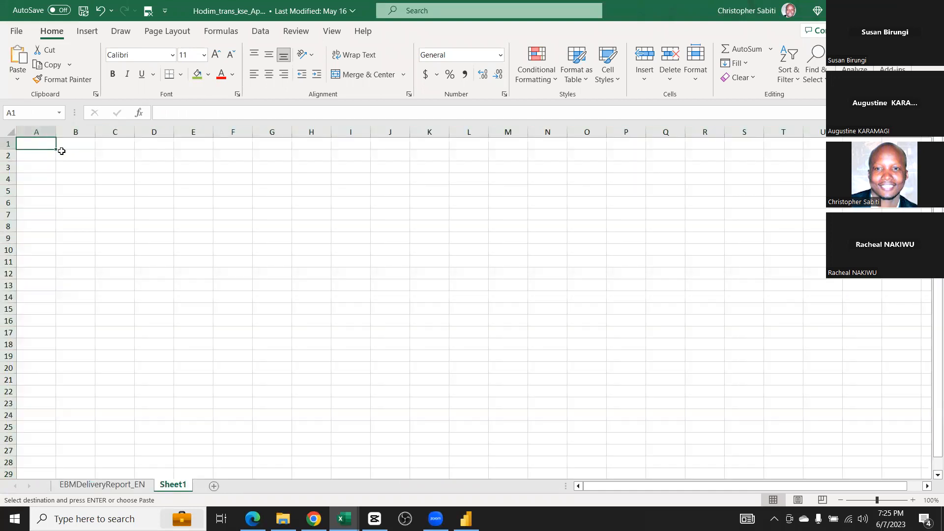
pyautogui.click(17, 79)
pyautogui.click(16, 176)
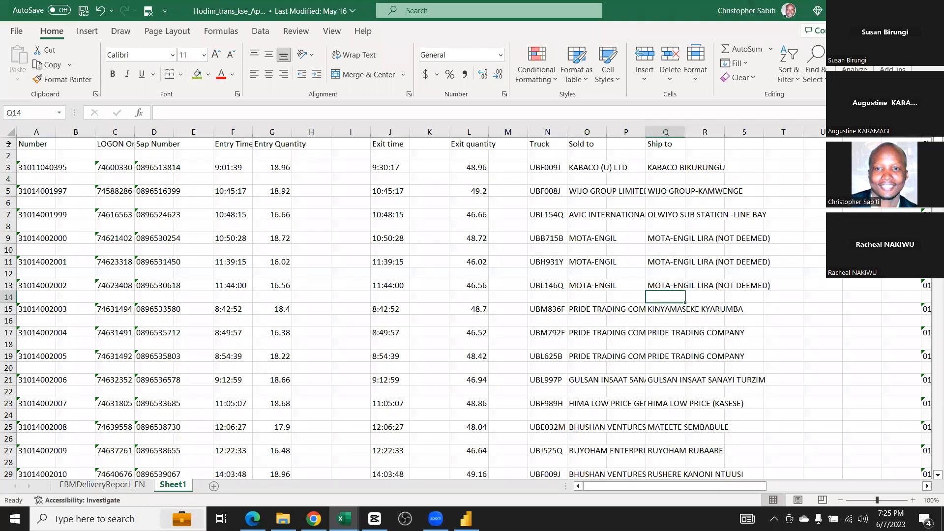
# Select the whole pasted sheet and add the Go To Special command to the Quick Access Toolbar
pyautogui.scroll(-5, 8, 144)
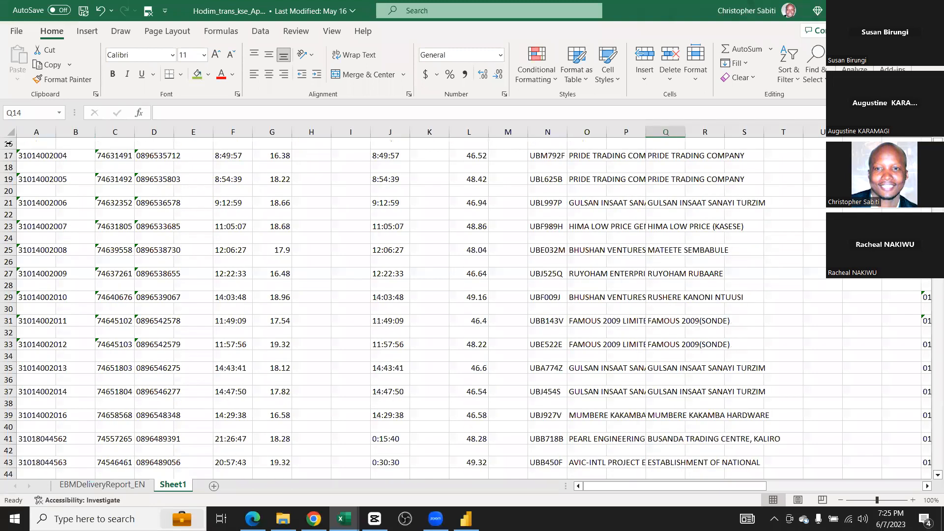
pyautogui.scroll(4, 53, 186)
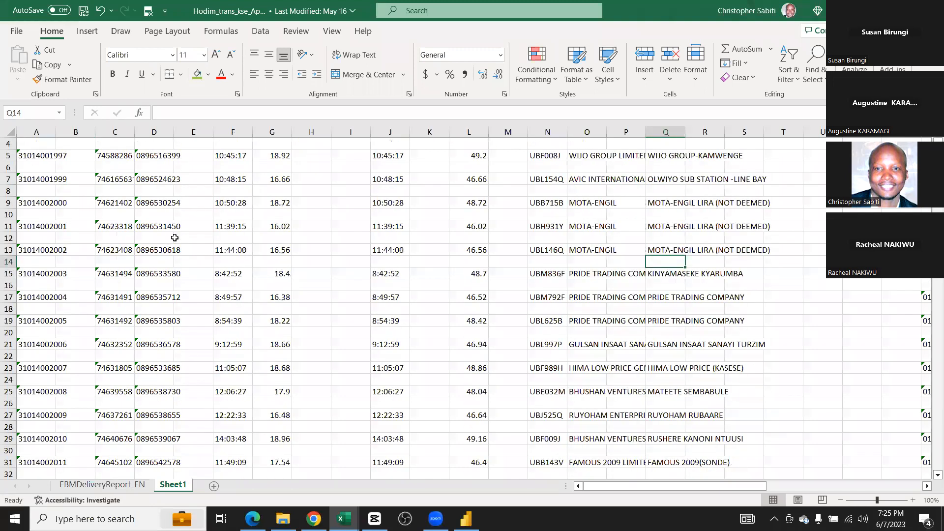
pyautogui.scroll(1, 14, 135)
pyautogui.click(10, 143)
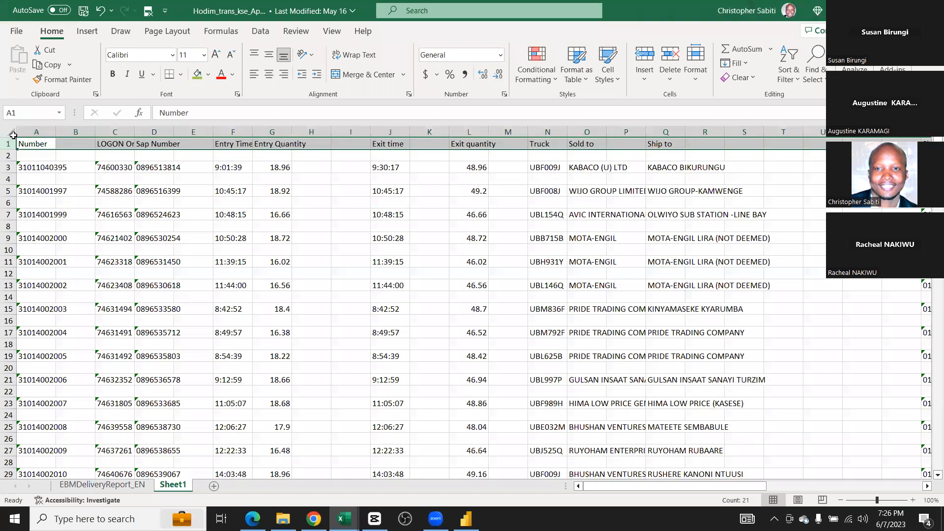
pyautogui.click(193, 238)
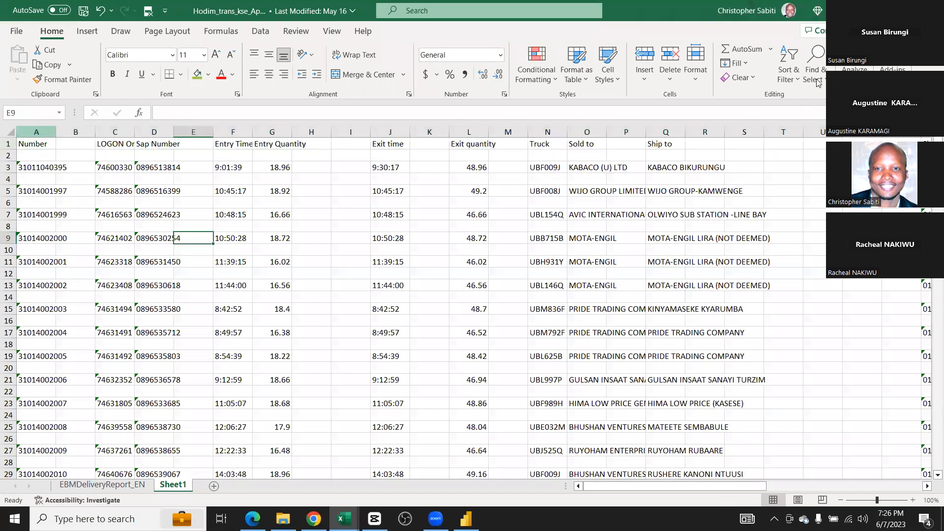
pyautogui.click(818, 82)
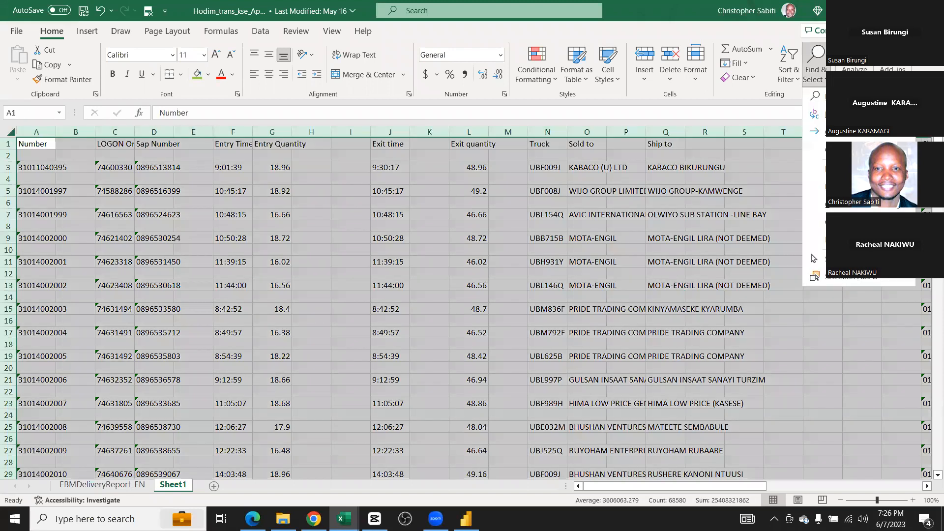
pyautogui.rightClick(836, 151)
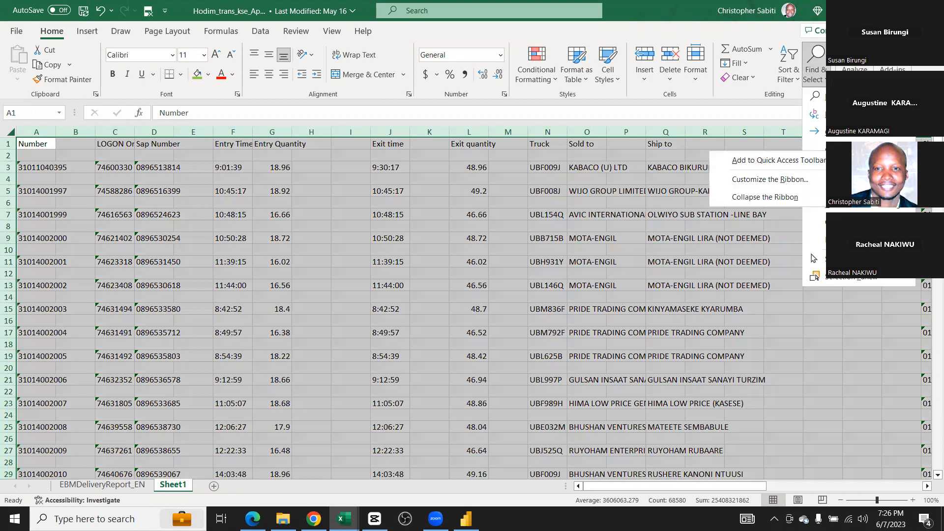
pyautogui.click(775, 164)
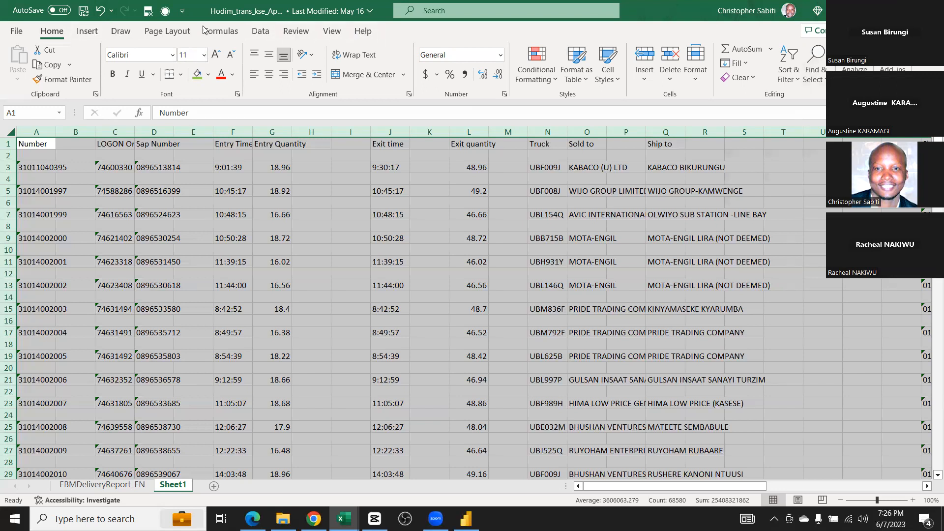
# Select all blank cells in the pasted report with Go To Special
pyautogui.click(165, 11)
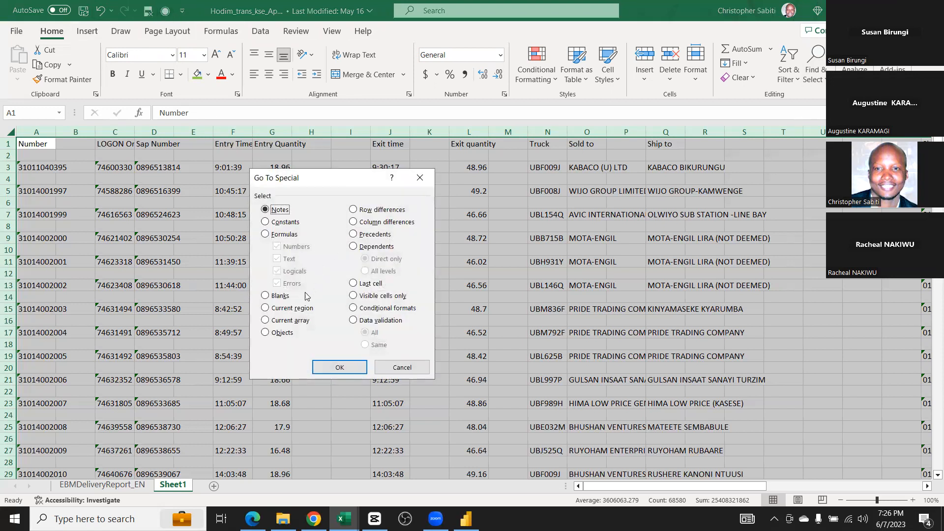
pyautogui.click(285, 297)
pyautogui.click(340, 367)
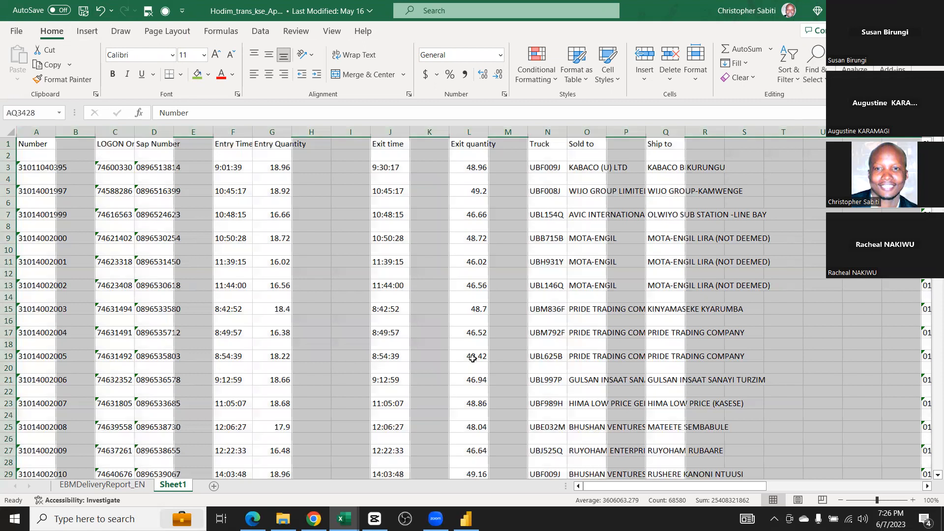
# Examine the highlighted blank cells across the columns and down to about row 3150
pyautogui.hscroll(3, 157, 284)
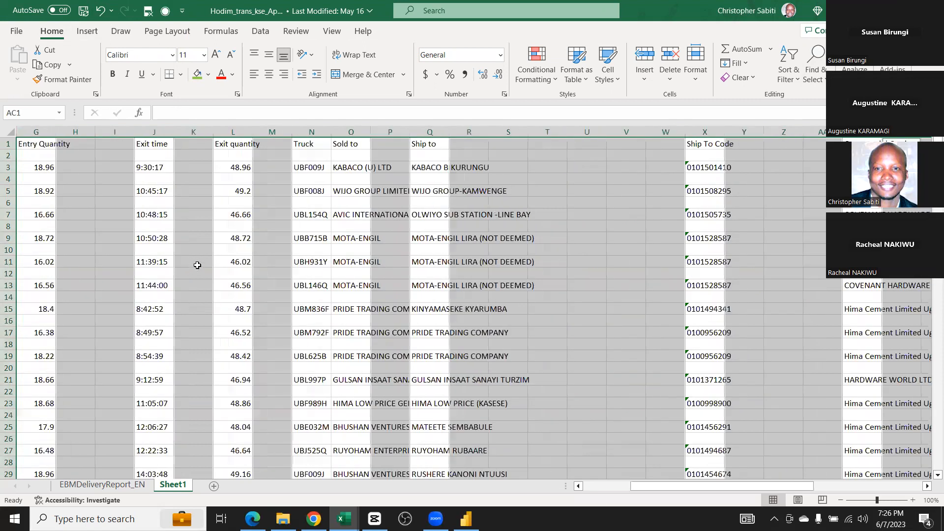
pyautogui.hscroll(-2, 202, 259)
pyautogui.hscroll(-2, 209, 257)
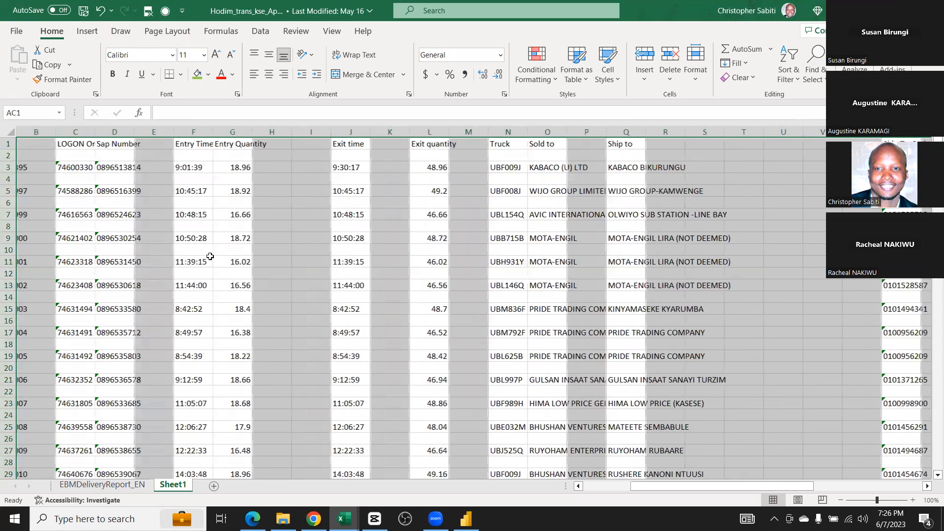
pyautogui.scroll(-6, 209, 262)
pyautogui.scroll(-4, 467, 307)
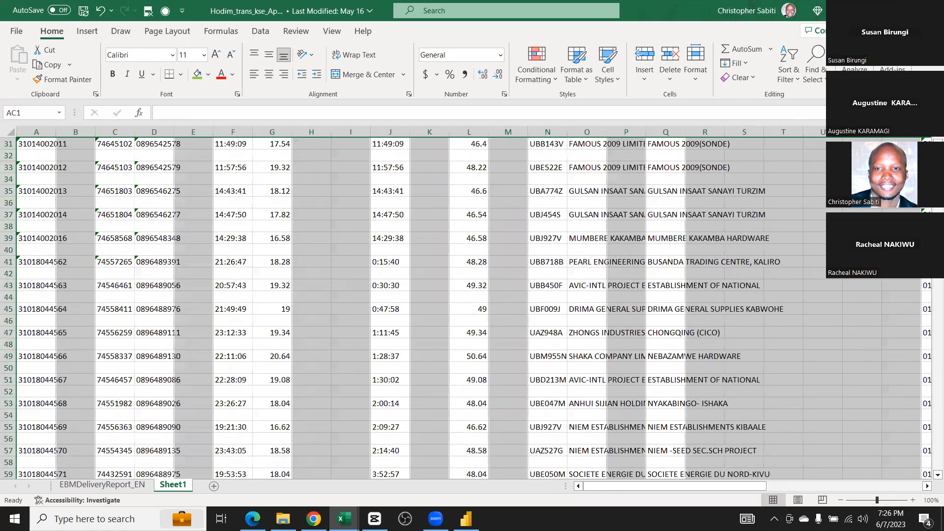
pyautogui.moveTo(933, 265); pyautogui.dragTo(932, 440)
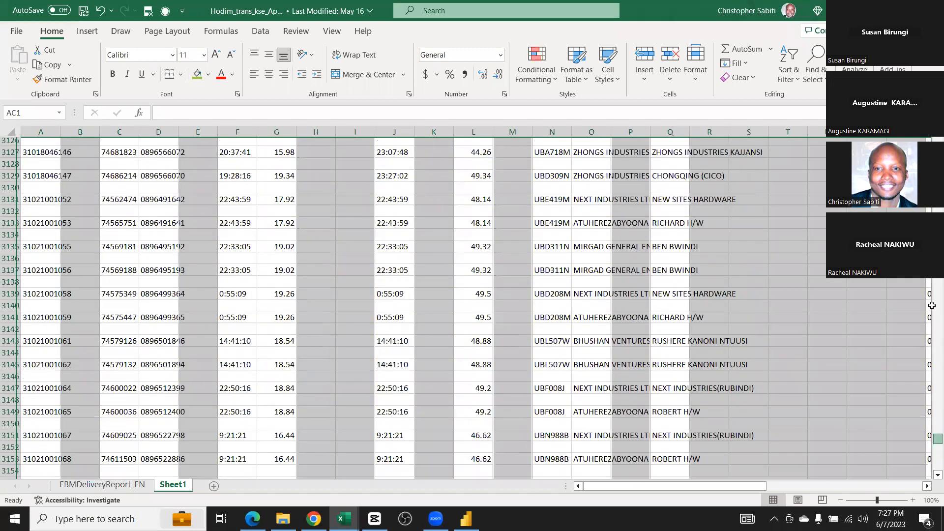
# Delete all the selected blank cells, shifting the remaining report data left, and return to the first columns
pyautogui.moveTo(938, 439); pyautogui.dragTo(937, 139)
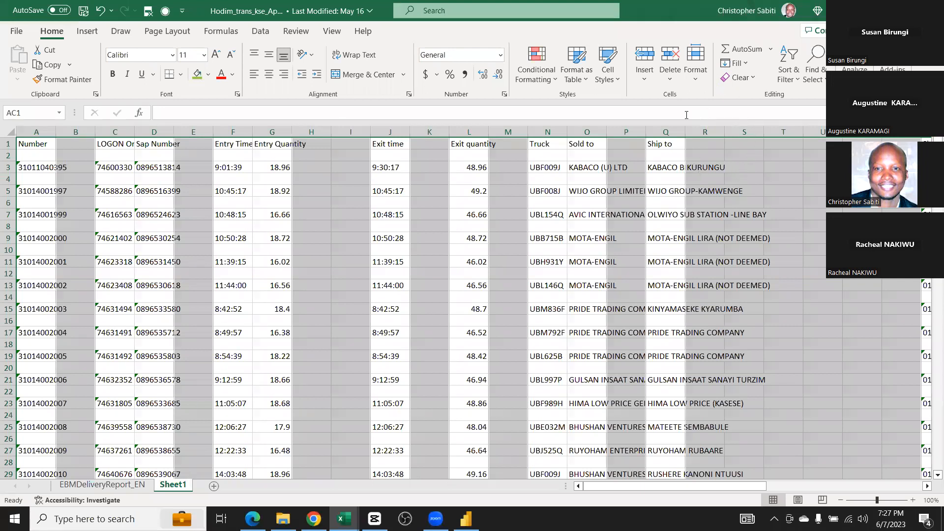
pyautogui.click(672, 56)
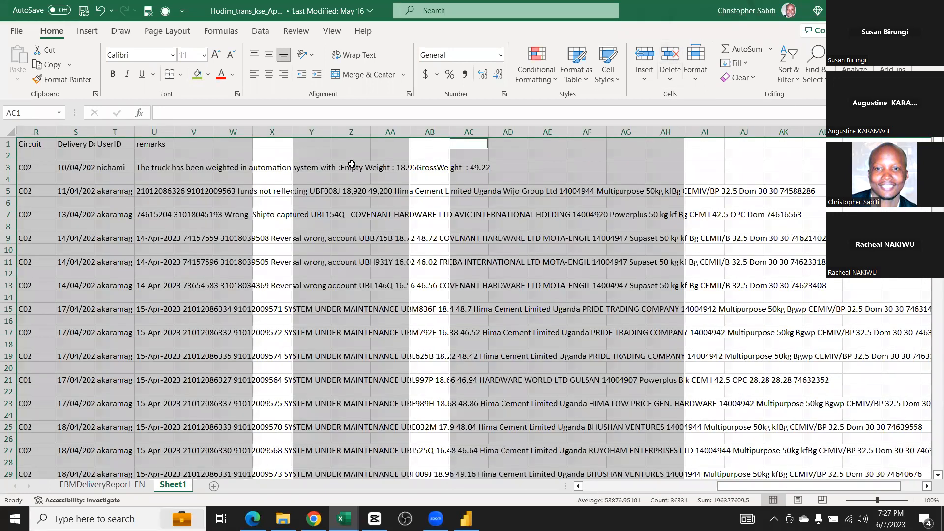
pyautogui.hscroll(-10, 352, 163)
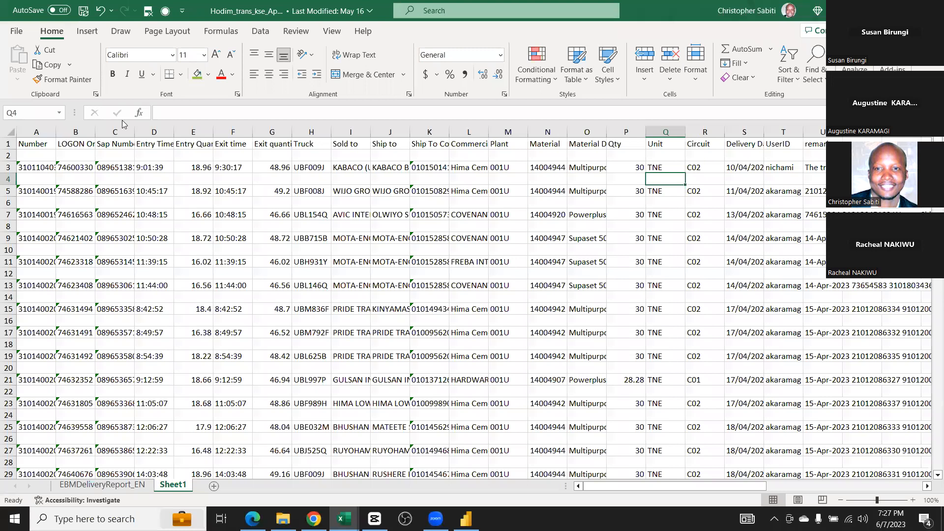
pyautogui.click(9, 131)
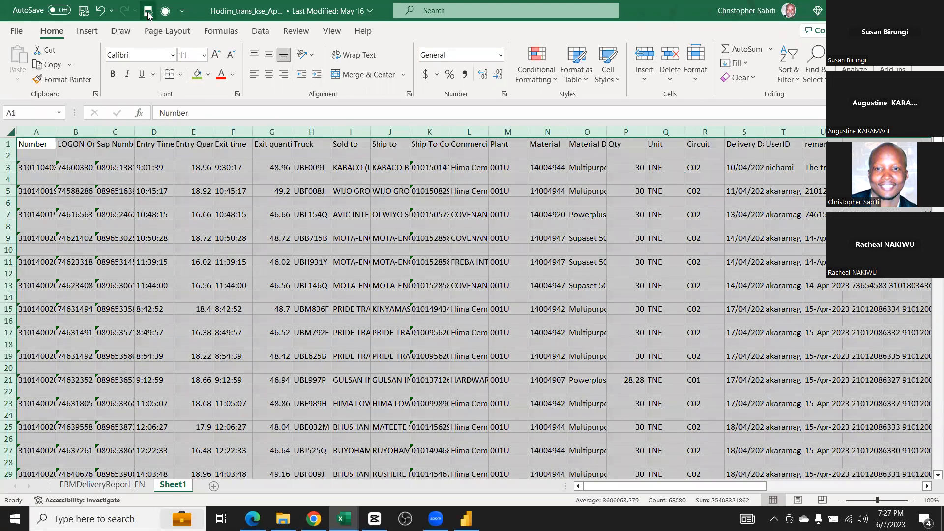
pyautogui.click(136, 207)
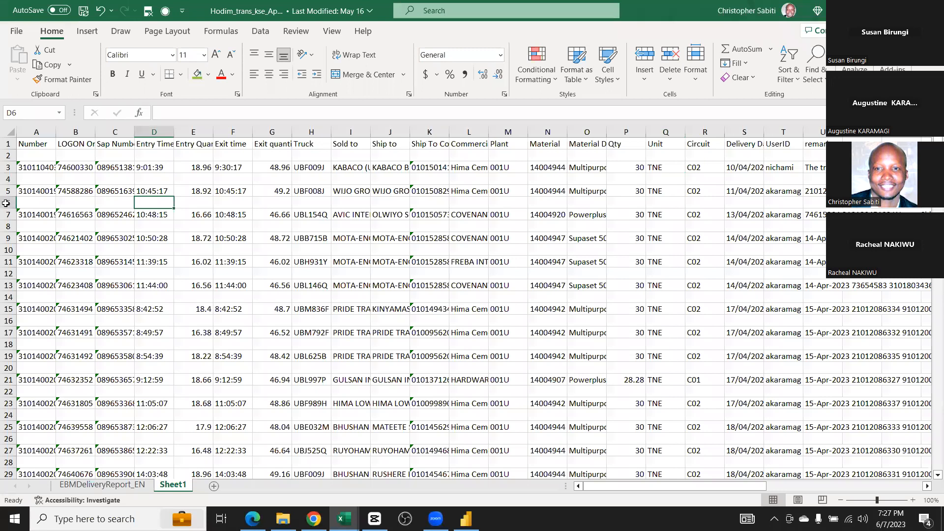
pyautogui.click(6, 203)
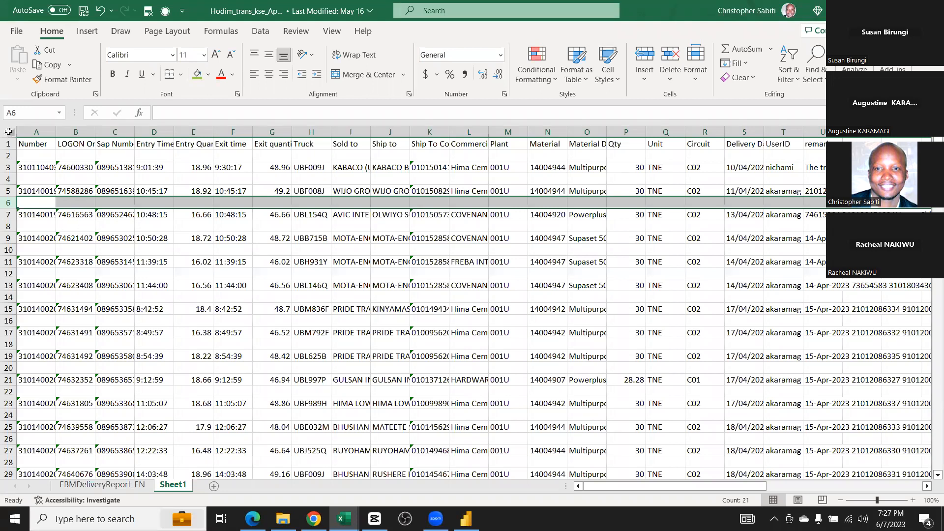
pyautogui.press('Down')
pyautogui.press('Down')
pyautogui.press('Down')
pyautogui.press('Right')
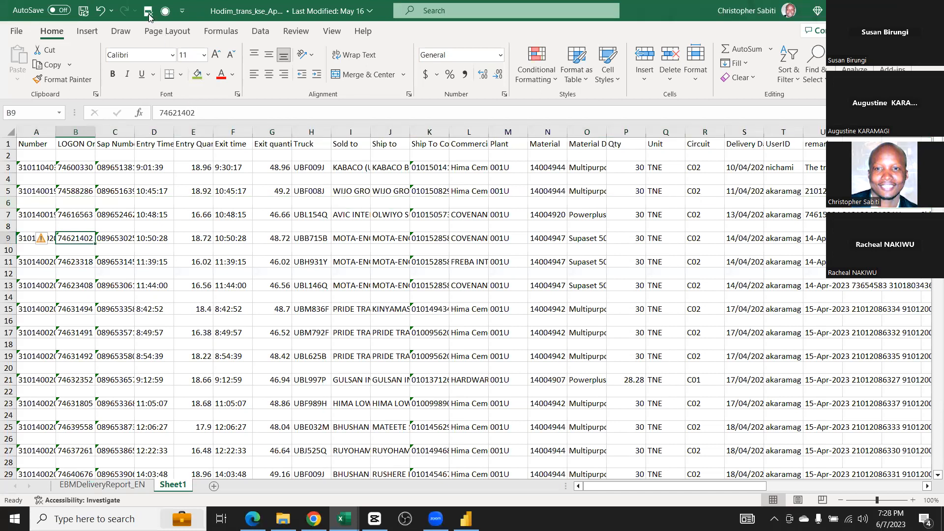
# Select the whole pasted sheet and remove its duplicate rows
pyautogui.hotkey('ctrl', 'a')
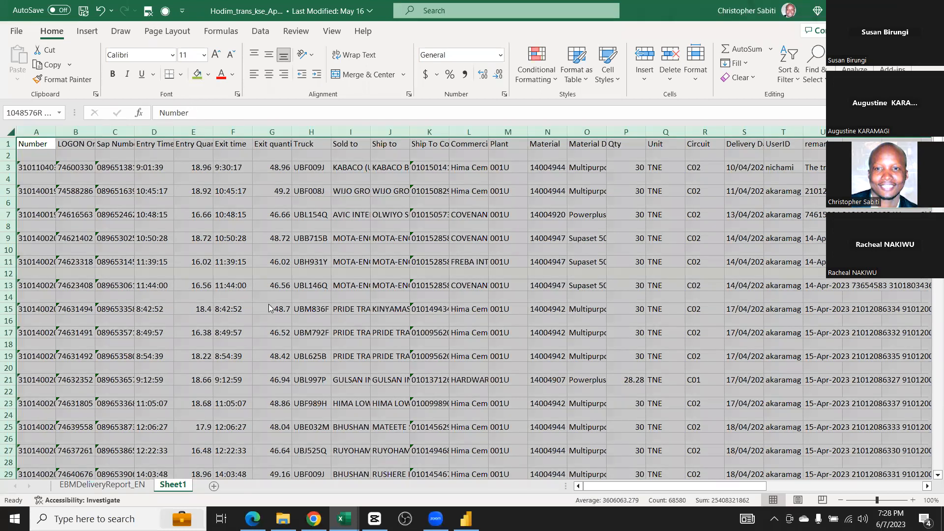
pyautogui.click(374, 357)
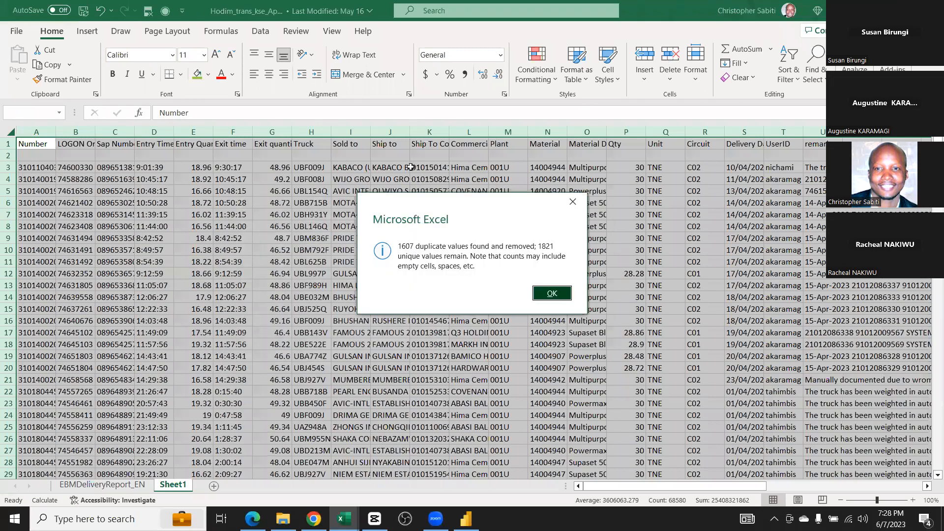
pyautogui.press('Return')
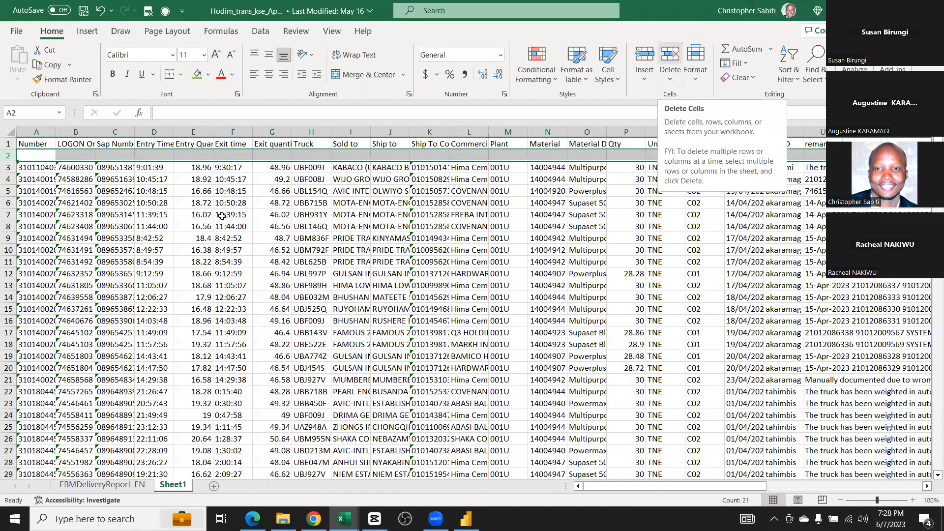
# Delete the blank row 2 below the headers and look through the cleaned rows for remaining gaps
pyautogui.click(670, 55)
pyautogui.click(202, 214)
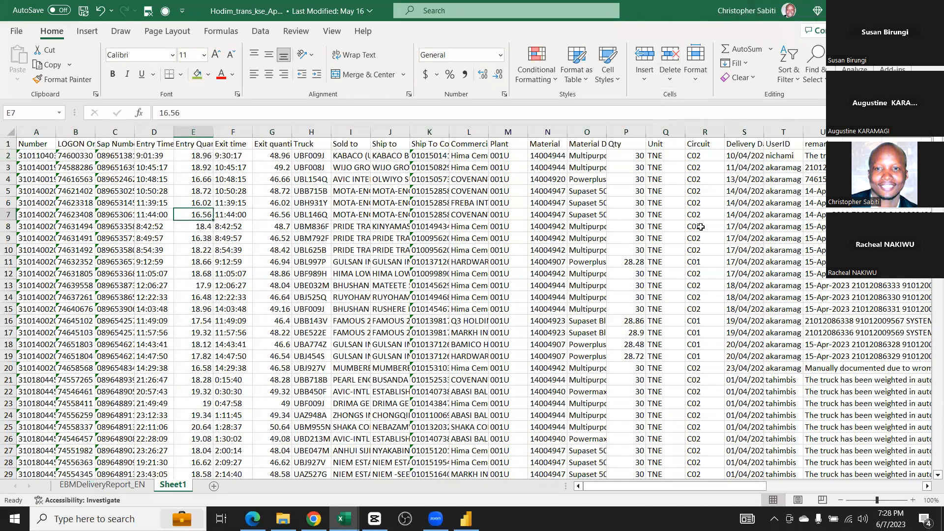
pyautogui.scroll(-8, 701, 227)
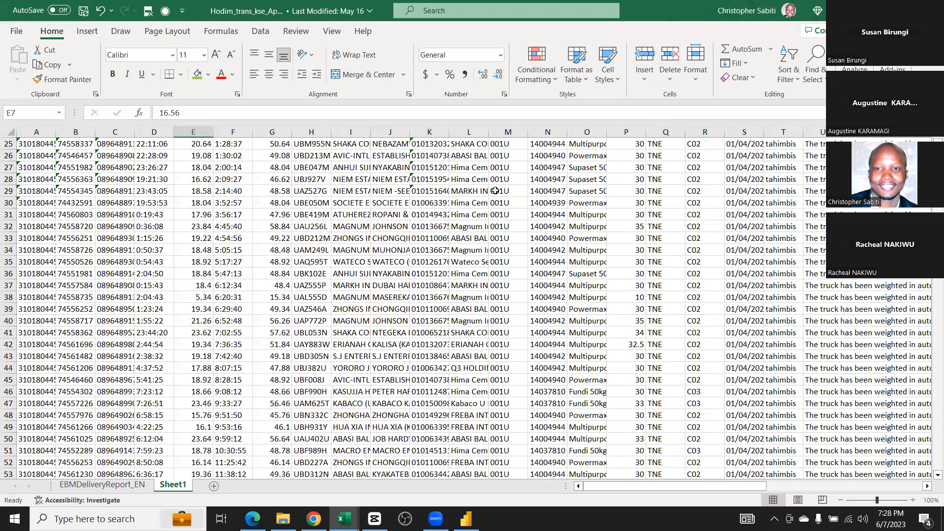
pyautogui.scroll(-4, 697, 134)
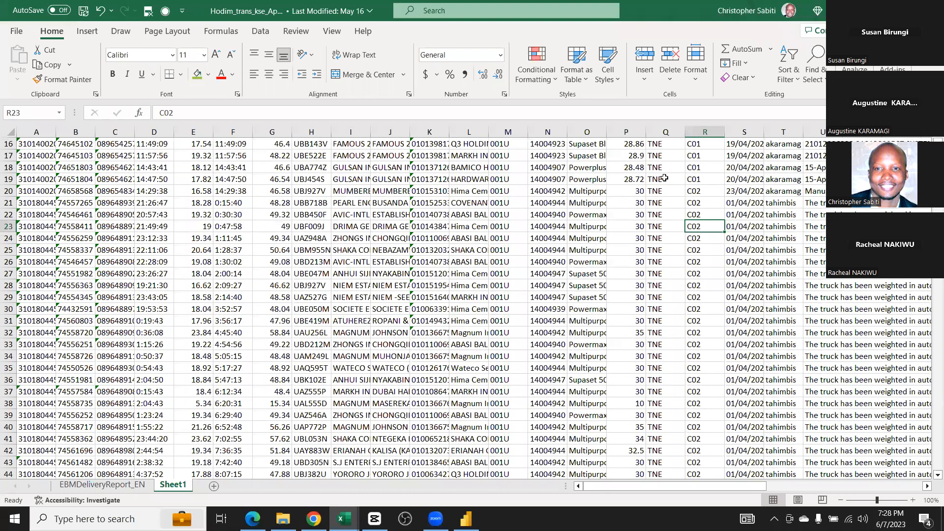
pyautogui.hotkey('ctrl', 'Up')
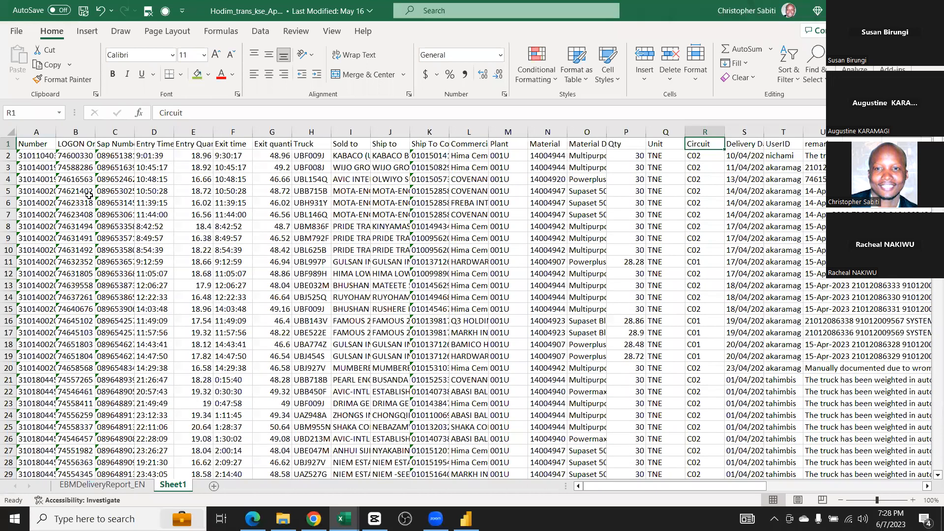
# Add the Filter command to the Quick Access Toolbar and turn on filters for the report's header row
pyautogui.click(797, 81)
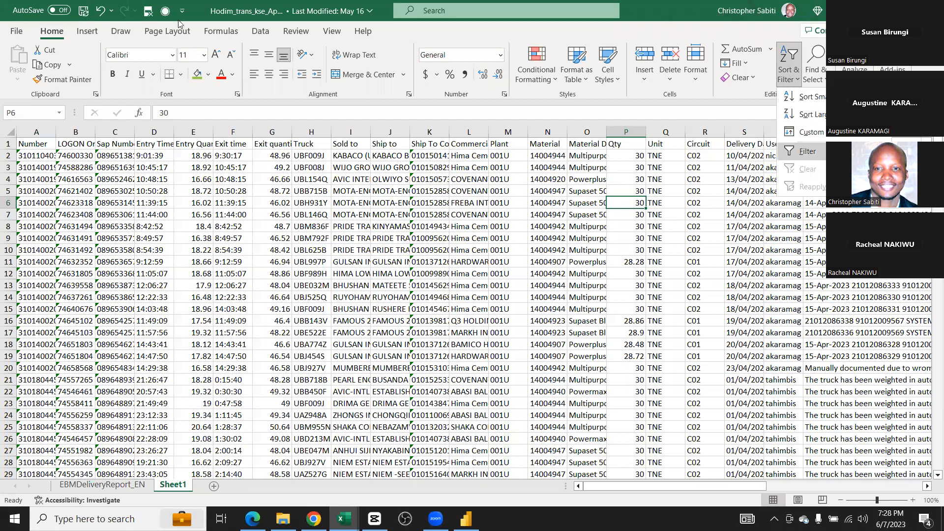
pyautogui.click(851, 159)
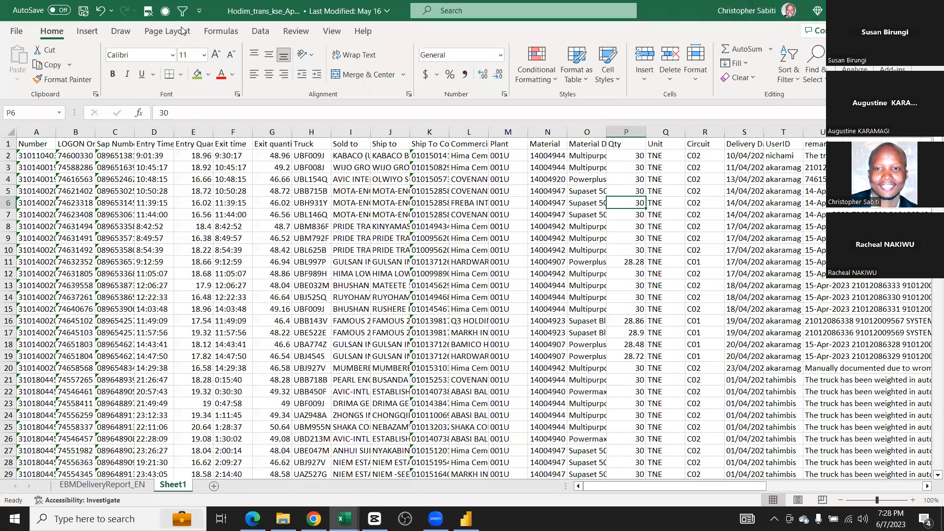
pyautogui.click(468, 226)
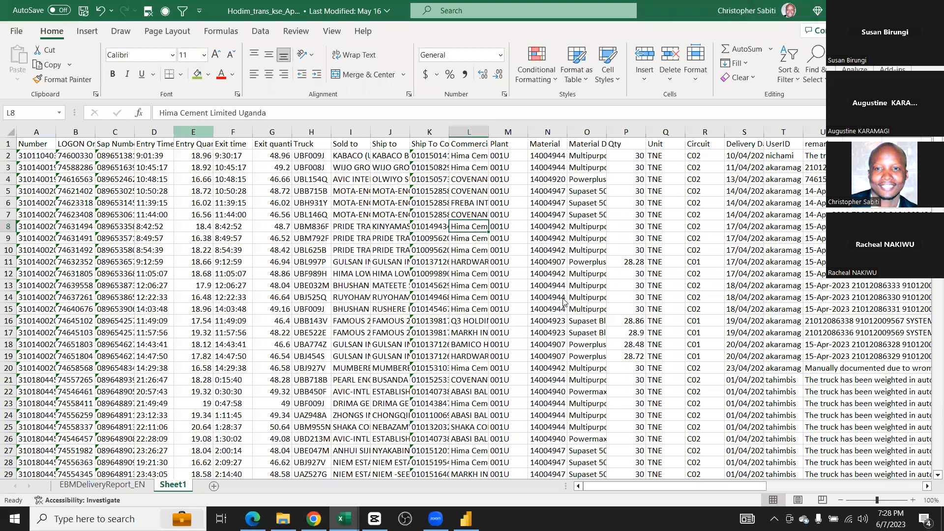
pyautogui.hotkey('ctrl', 'shift', 'l')
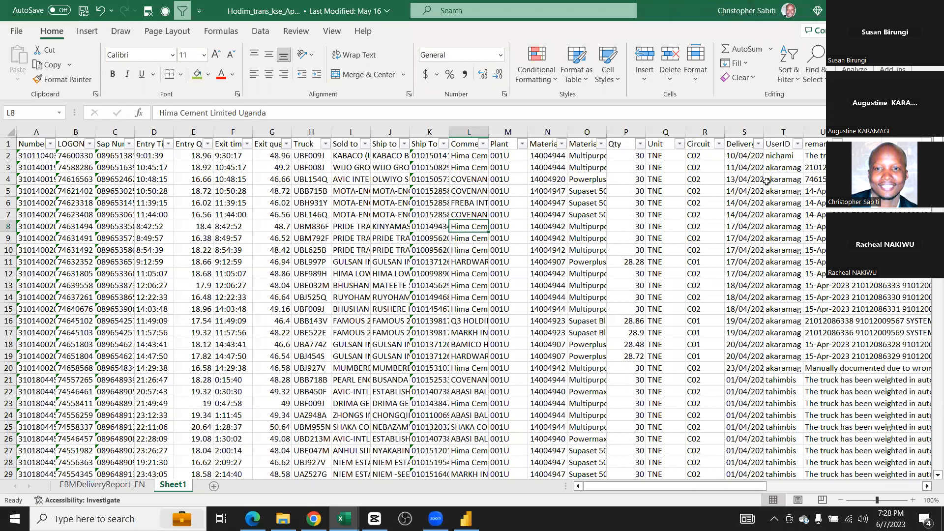
# Check the Unit column's filter list for blank entries and leave the column unfiltered
pyautogui.click(719, 144)
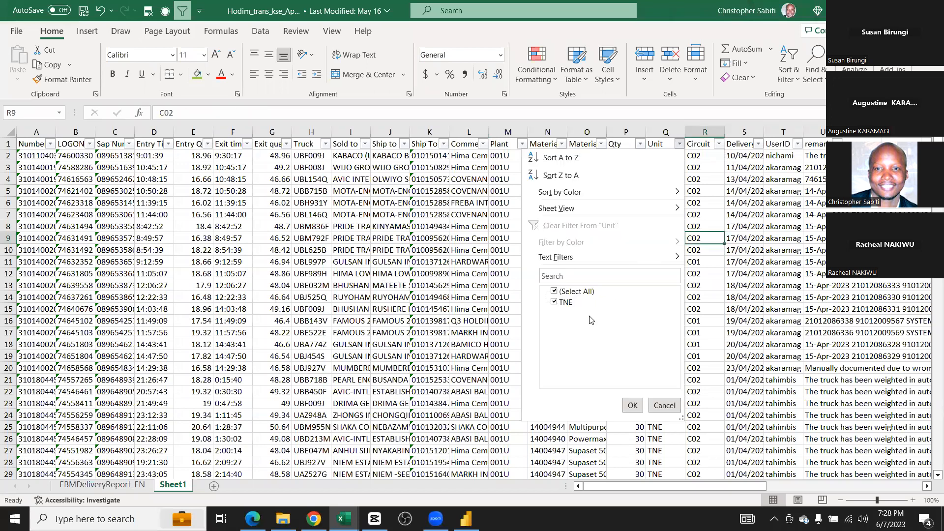
pyautogui.click(664, 406)
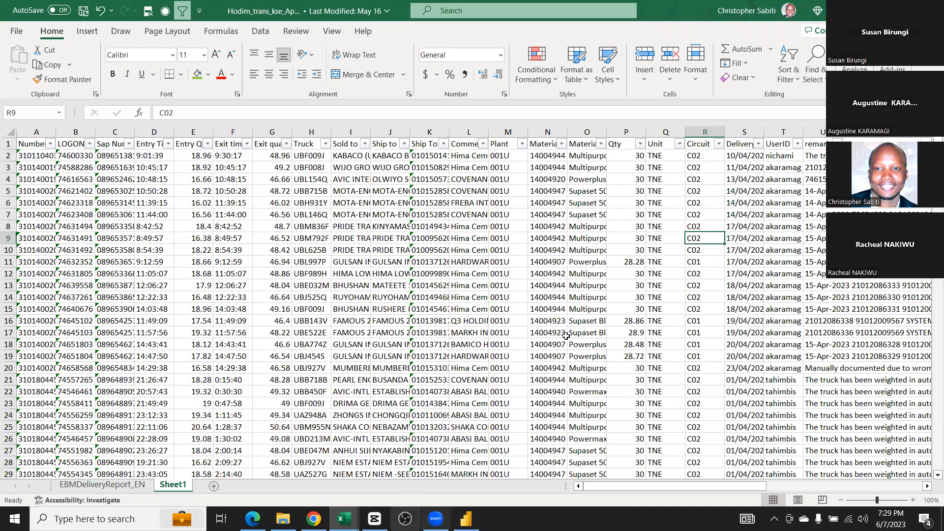
# Switch to the Hodim_Sales_TGS_Apr 23 workbook and filter its Unit column to show only blanks
pyautogui.hotkey('alt', 'Tab')
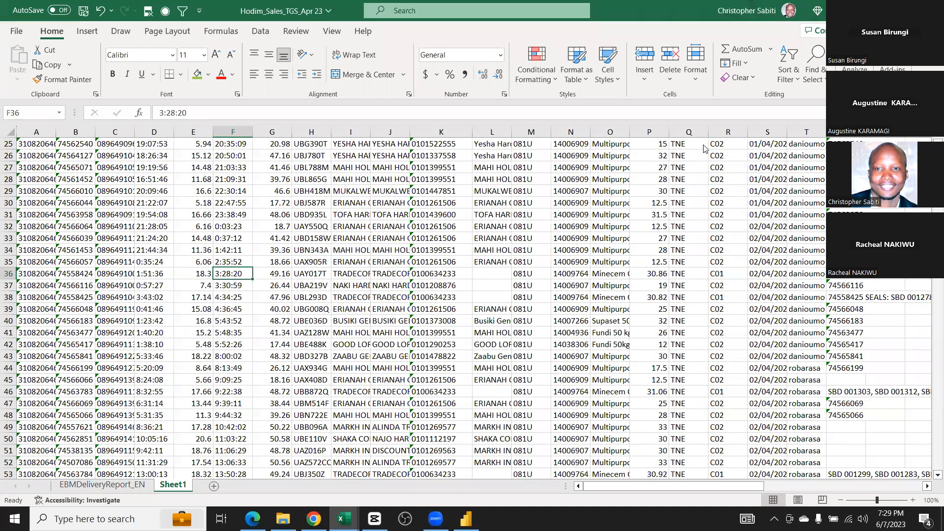
pyautogui.scroll(8, 590, 315)
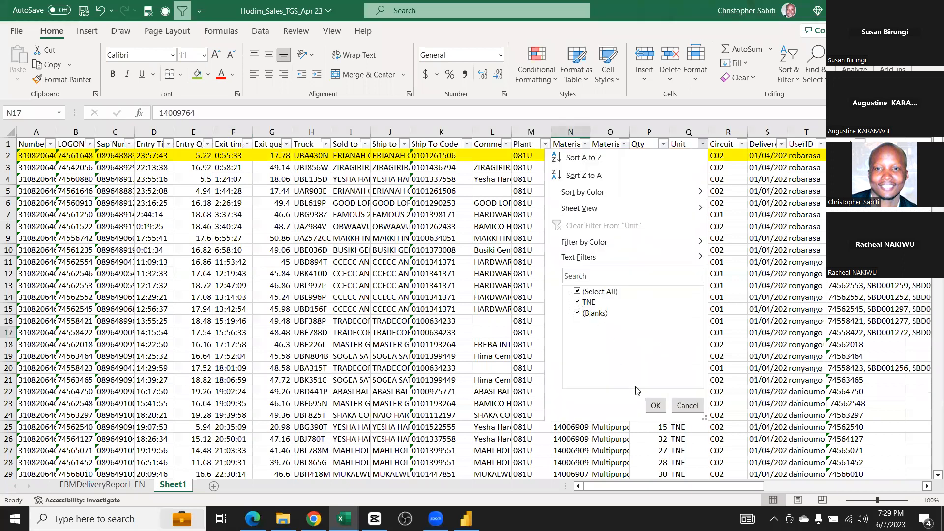
pyautogui.click(653, 405)
pyautogui.click(445, 285)
# Move the misplaced values in row 1487 across the row so that they start in column J
pyautogui.moveTo(44, 157); pyautogui.dragTo(536, 163)
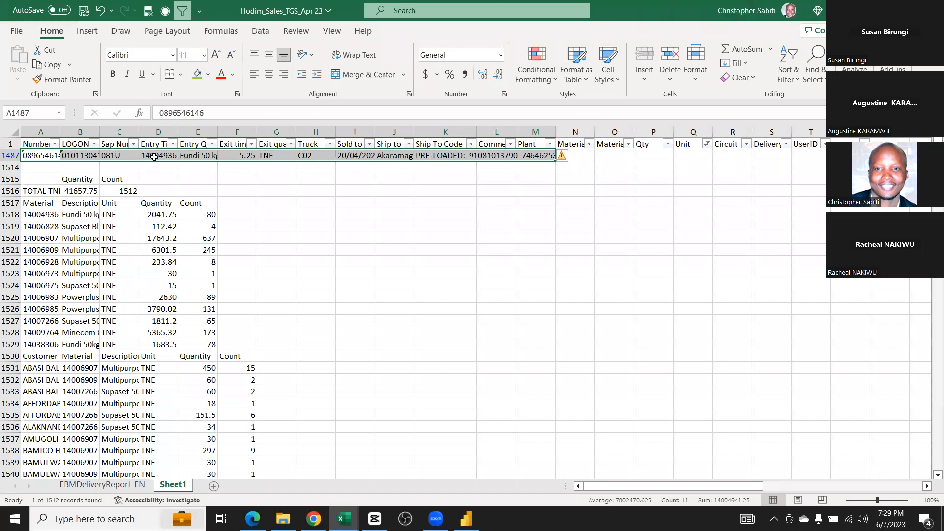
pyautogui.moveTo(158, 155); pyautogui.dragTo(198, 158)
pyautogui.moveTo(39, 159); pyautogui.dragTo(521, 160)
pyautogui.moveTo(393, 159); pyautogui.dragTo(392, 155)
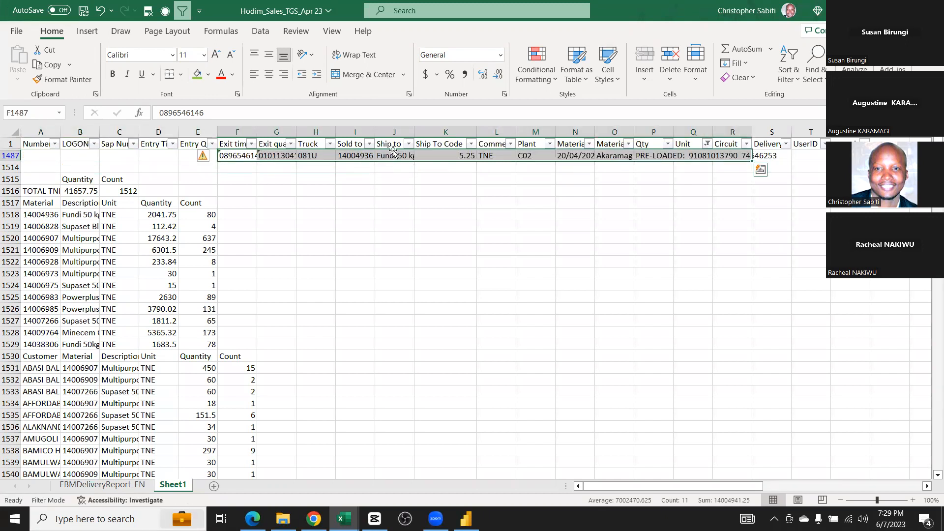
pyautogui.moveTo(393, 151); pyautogui.dragTo(567, 156)
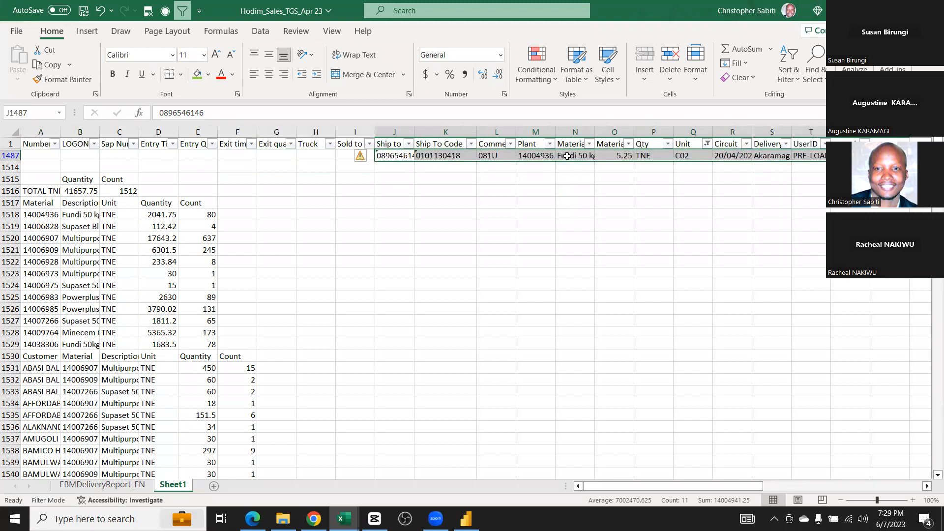
pyautogui.click(641, 147)
# Shift the row 1487 values from column J one column further so that they start at K1487 under Ship To Code
pyautogui.click(391, 157)
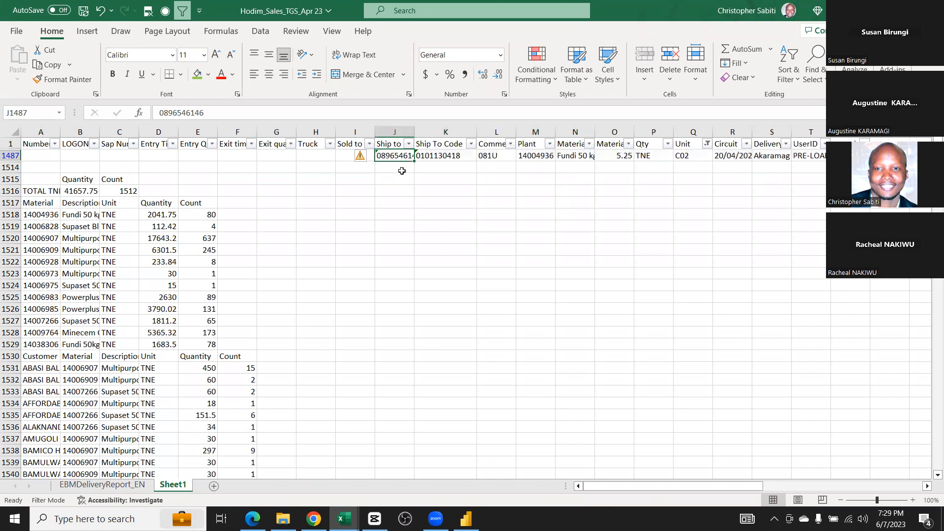
pyautogui.hotkey('ctrl', 'shift', 'Right')
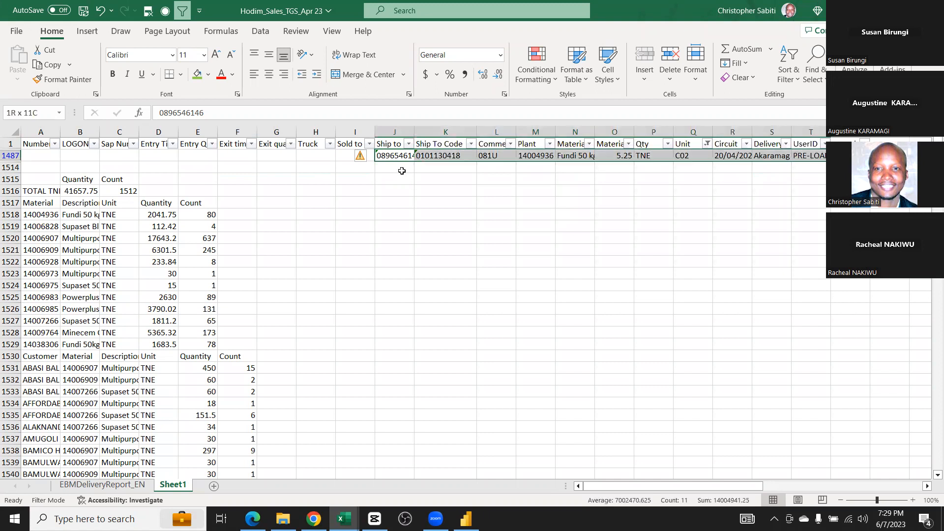
pyautogui.hotkey('shift', 'Right')
pyautogui.hotkey('shift', 'Right')
pyautogui.hotkey('shift', 'Right')
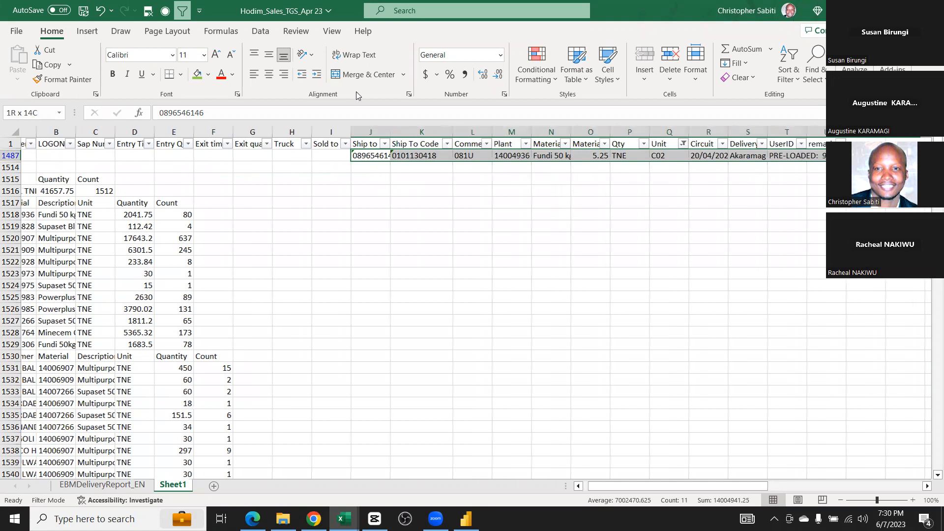
pyautogui.moveTo(409, 151); pyautogui.dragTo(443, 152)
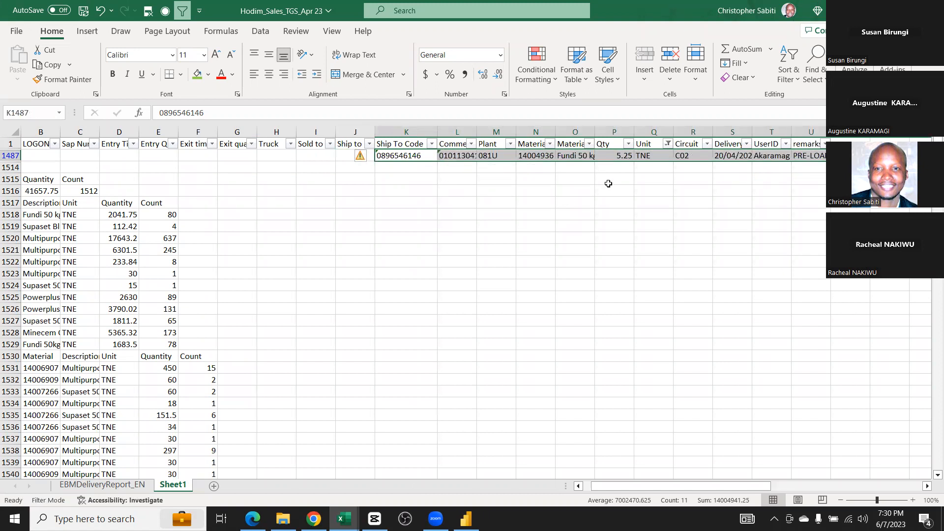
pyautogui.click(496, 155)
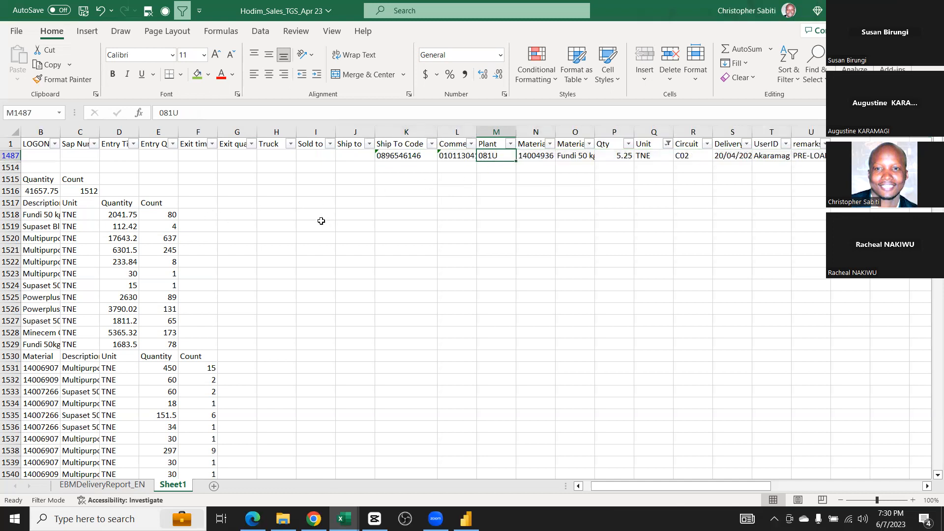
# Examine the empty cells of row 1487 from the LOGON column through Ship to by selecting B1487:J1487
pyautogui.moveTo(357, 154); pyautogui.dragTo(41, 155)
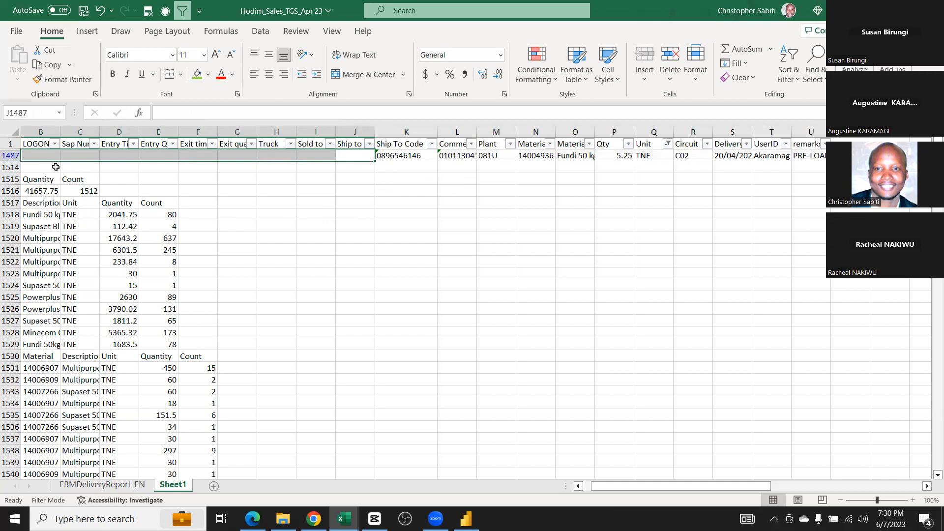
pyautogui.rightClick(56, 167)
pyautogui.click(320, 194)
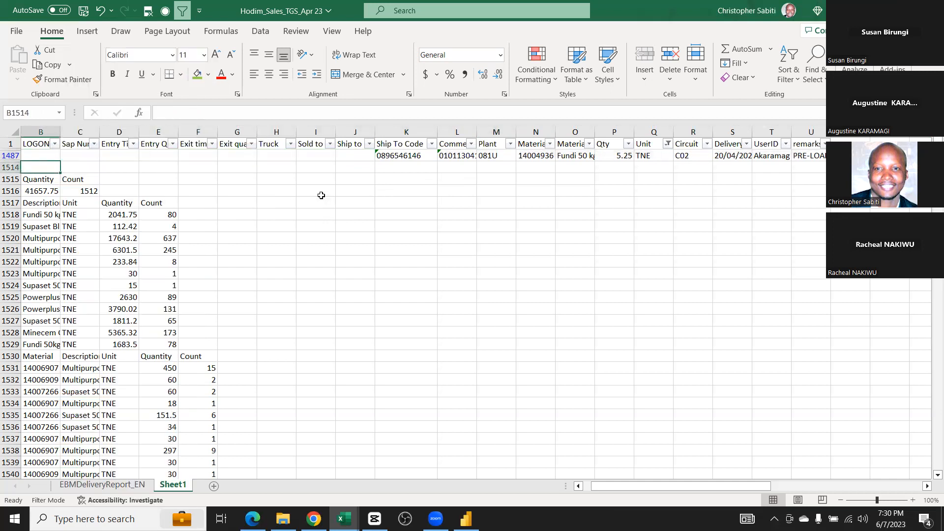
pyautogui.click(396, 156)
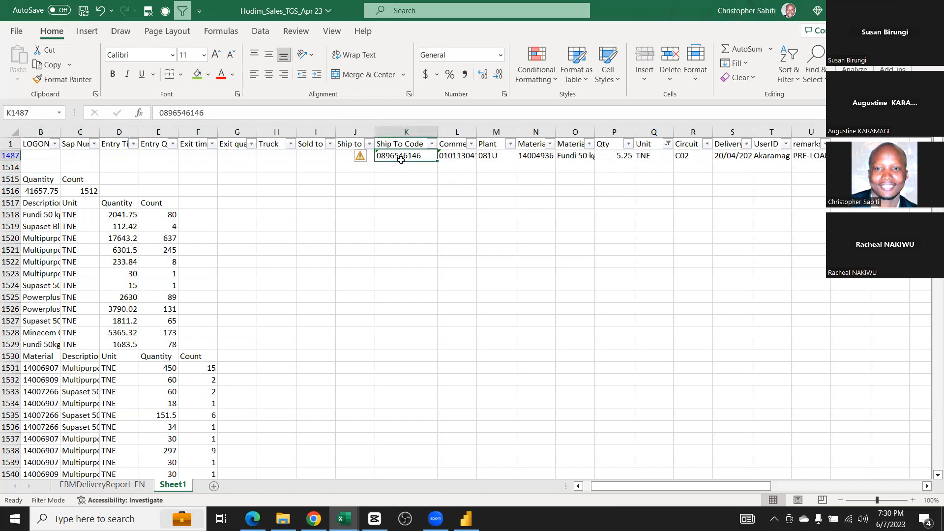
pyautogui.moveTo(32, 154); pyautogui.dragTo(372, 154)
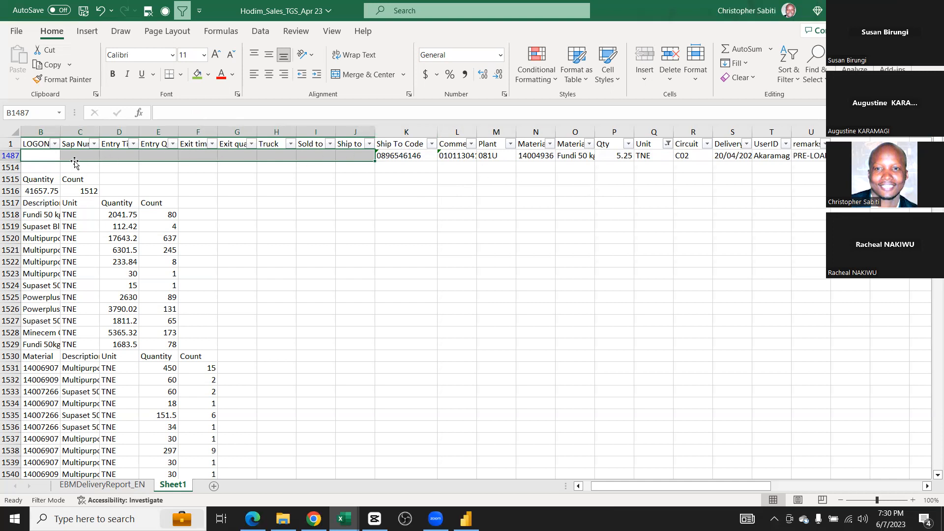
pyautogui.hscroll(-2, 136, 208)
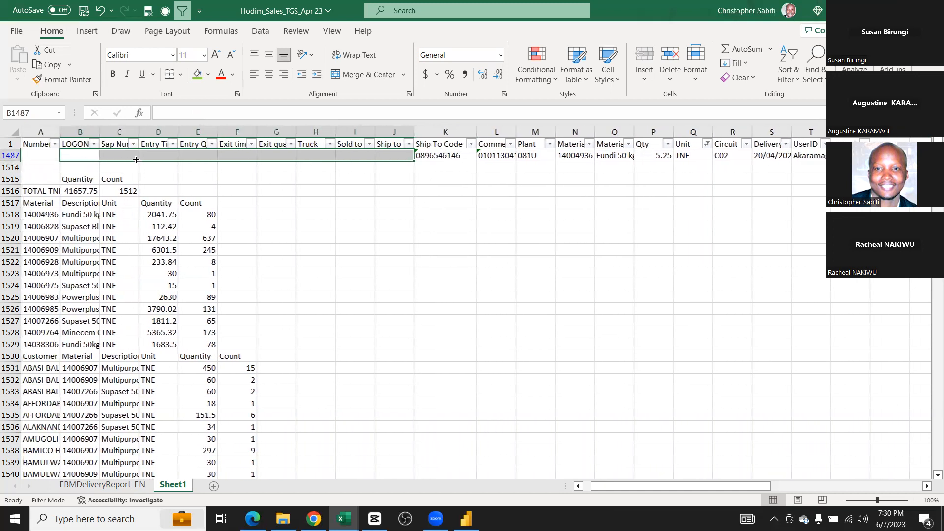
# Move the value in K1487 under Ship To Code to C1487 under Sap Number
pyautogui.press('Left')
pyautogui.hotkey('shift', 'Right')
pyautogui.hotkey('shift', 'Right')
pyautogui.hotkey('shift', 'Down')
pyautogui.hotkey('shift', 'Up')
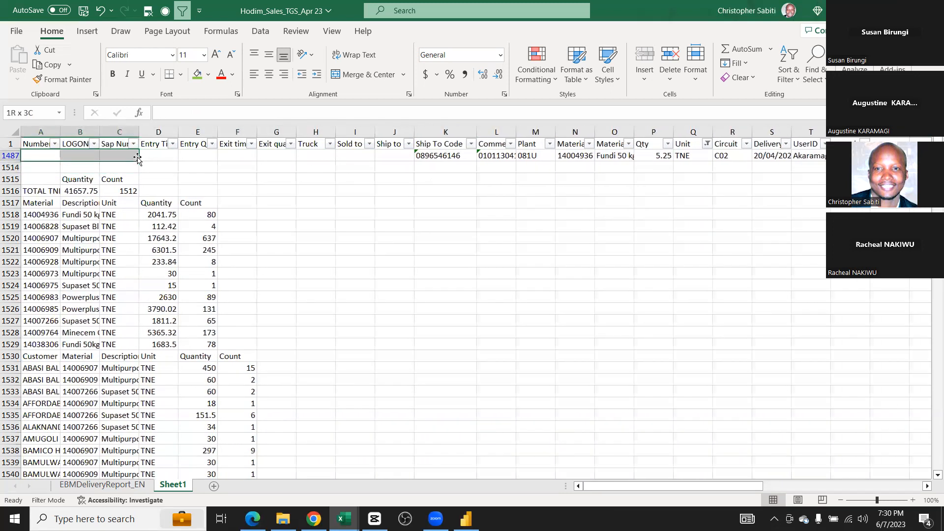
pyautogui.click(453, 156)
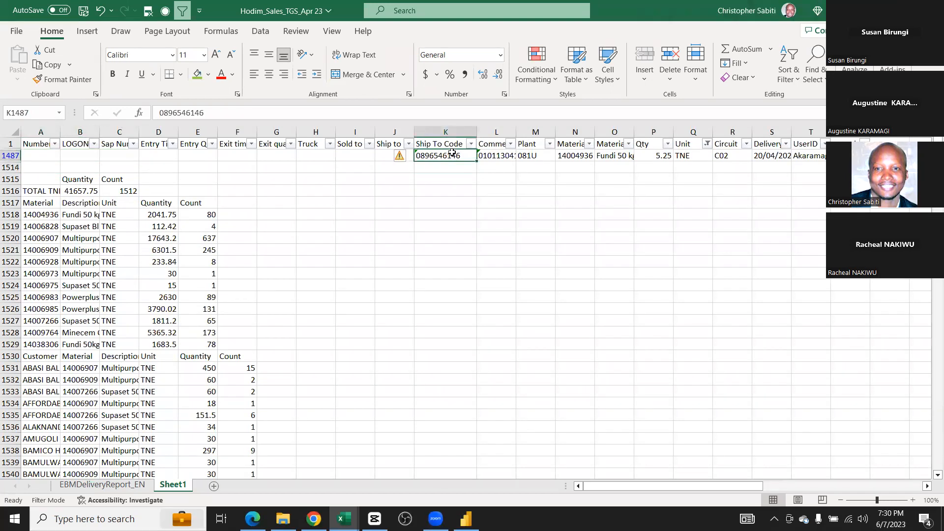
pyautogui.moveTo(453, 152); pyautogui.dragTo(116, 162)
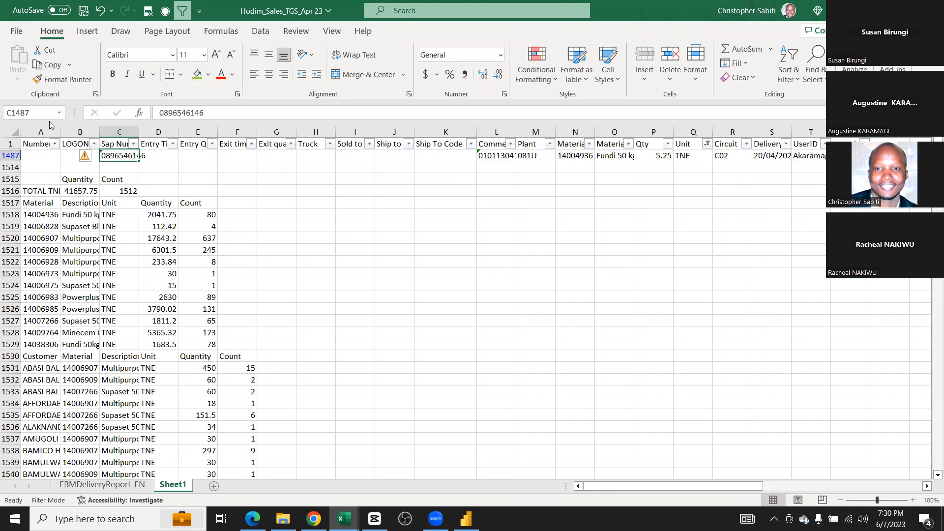
# Copy the Sap Number in C1487 and find all its occurrences on the EBMDeliveryReport_EN sheet, going to the match in D2972
pyautogui.click(14, 155)
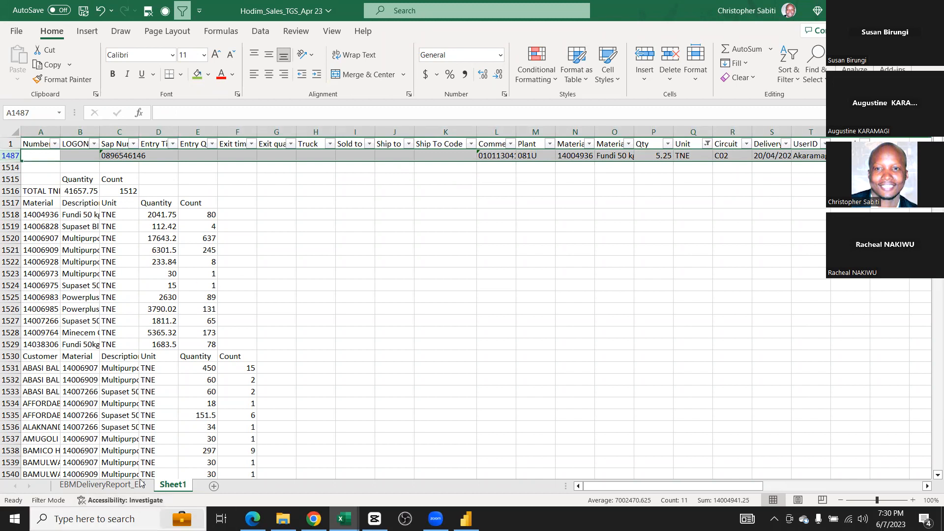
pyautogui.click(118, 154)
pyautogui.hotkey('ctrl', 'c')
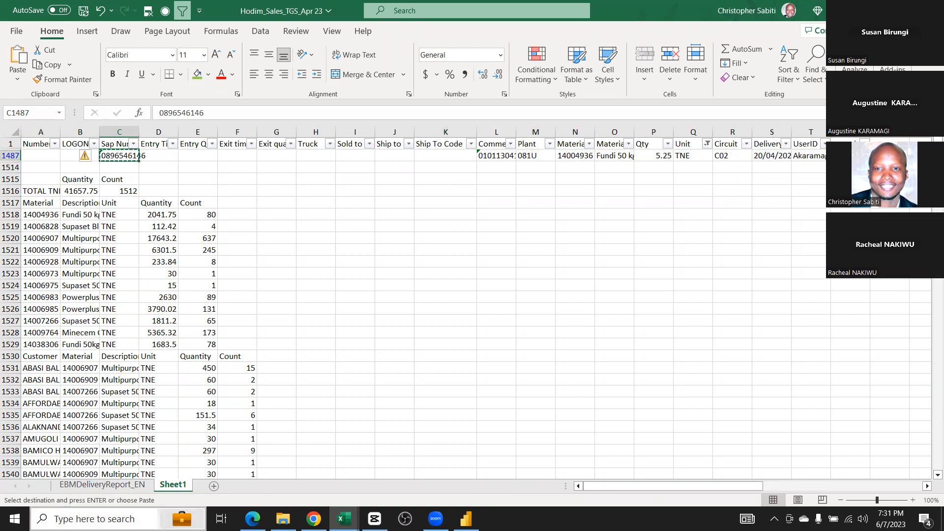
pyautogui.hotkey('ctrl', 'pageup')
pyautogui.click(366, 307)
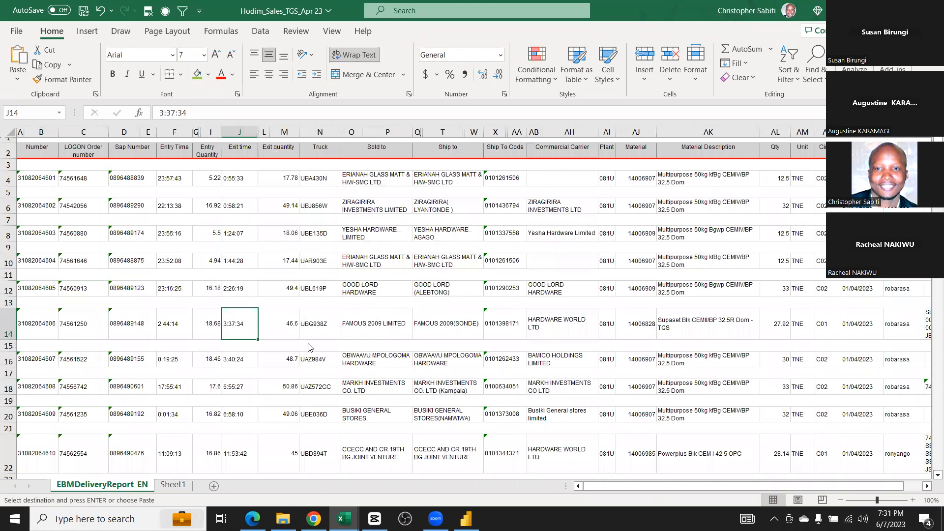
pyautogui.hotkey('ctrl', 'f')
pyautogui.hotkey('ctrl', 'v')
pyautogui.hotkey('alt', 'i')
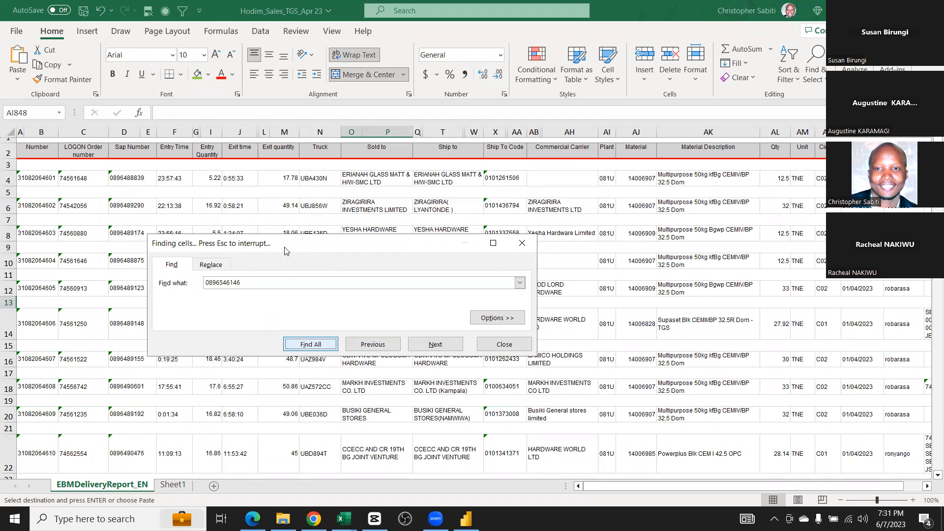
pyautogui.click(186, 375)
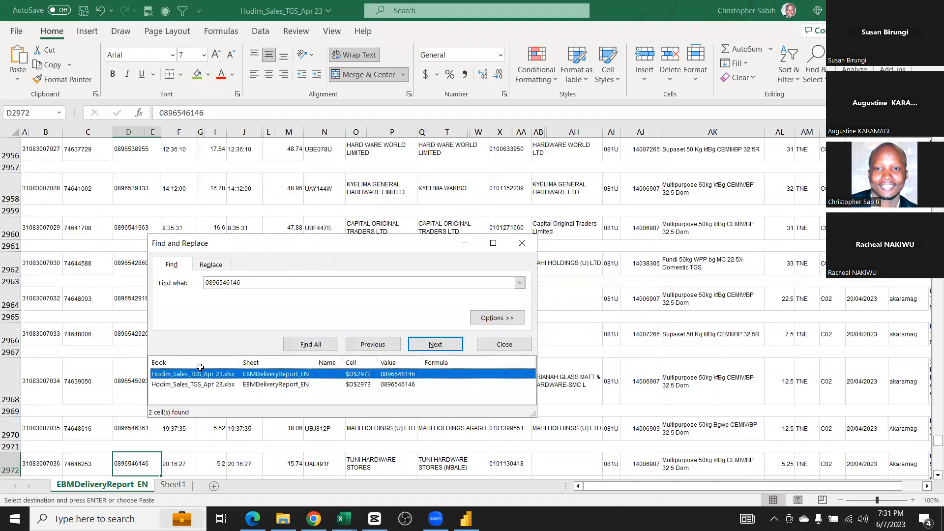
# Highlight rows 2972 and 2973 of the delivery report with a green fill
pyautogui.moveTo(230, 245); pyautogui.dragTo(384, 211)
pyautogui.scroll(-1, 200, 438)
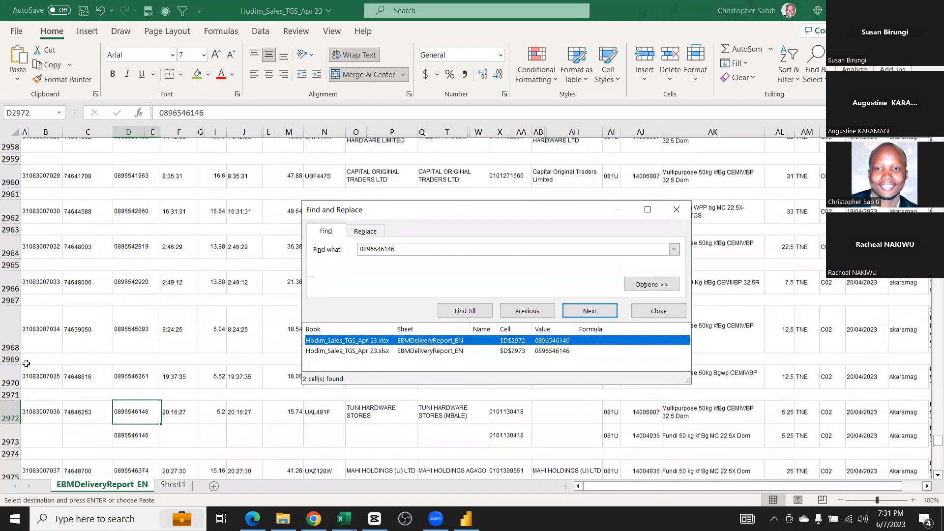
pyautogui.scroll(-1, 12, 374)
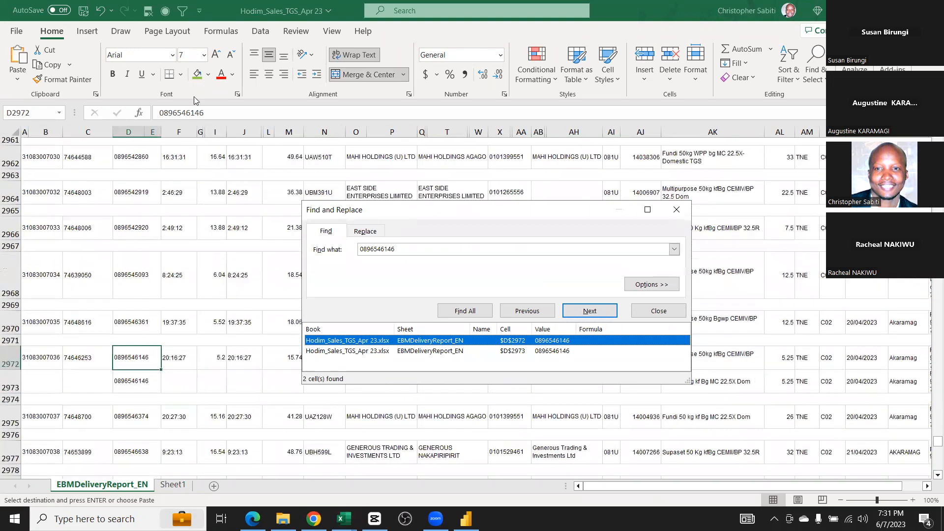
pyautogui.moveTo(512, 210); pyautogui.dragTo(551, 67)
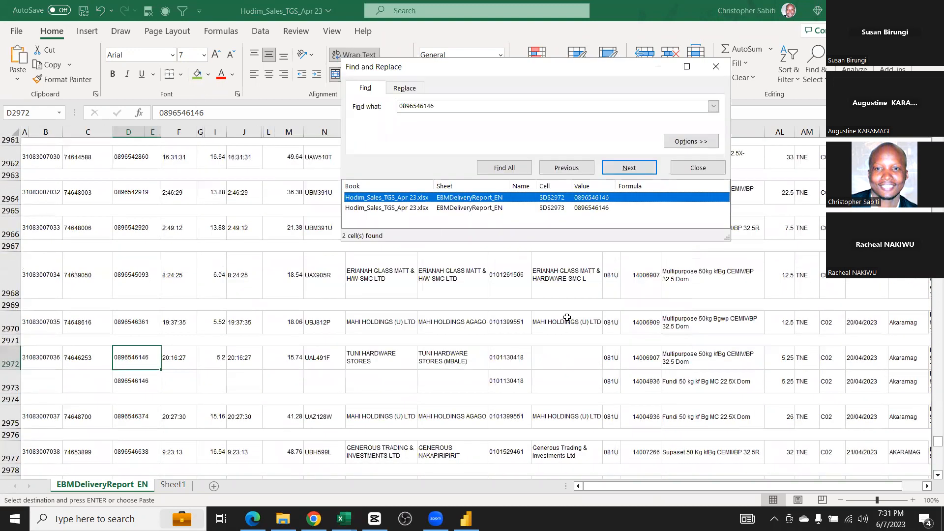
pyautogui.click(10, 361)
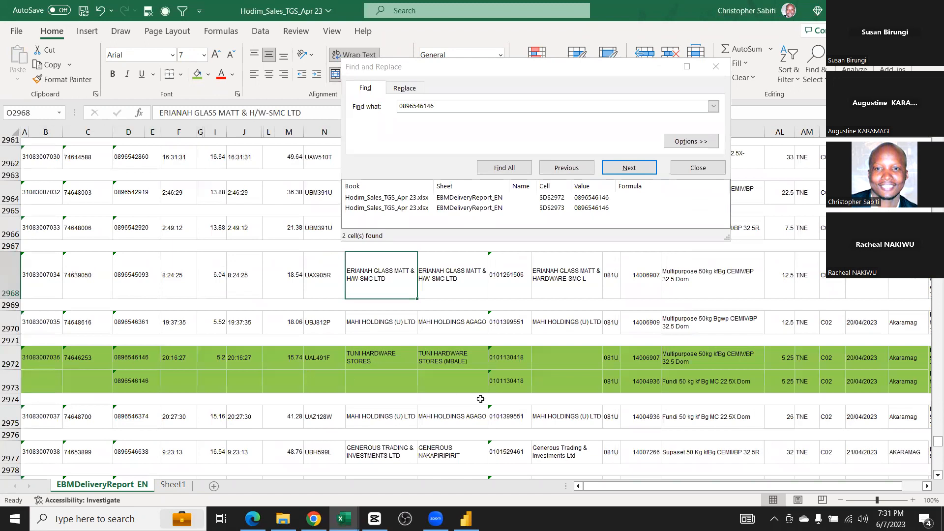
# Compare rows 2972 and 2973, examining the empty cells of row 2973 and both rows' material descriptions and delivery date
pyautogui.moveTo(643, 363); pyautogui.dragTo(684, 376)
pyautogui.click(684, 416)
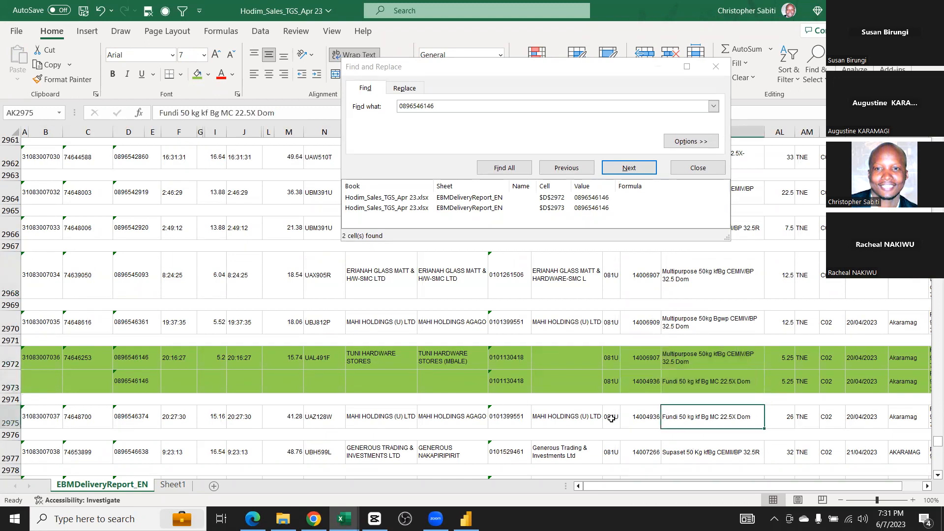
pyautogui.moveTo(457, 381); pyautogui.dragTo(170, 384)
pyautogui.moveTo(37, 376); pyautogui.dragTo(79, 391)
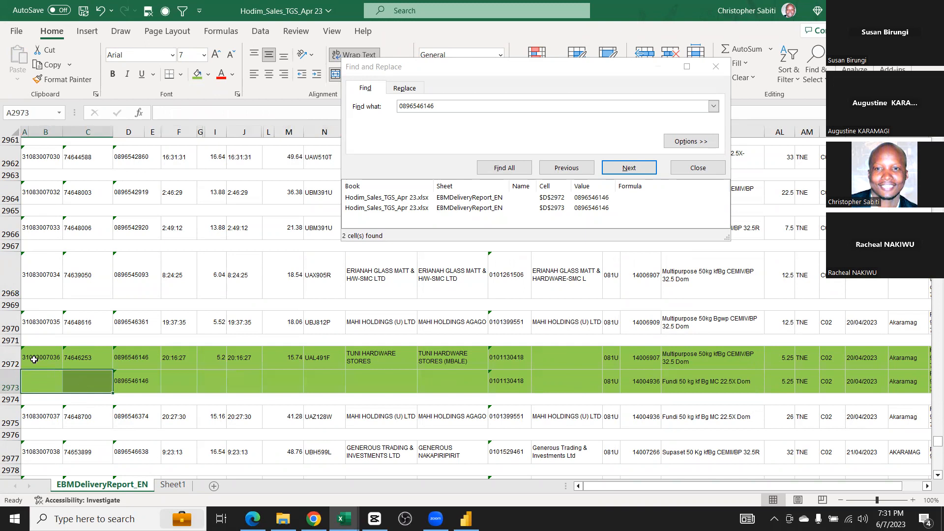
pyautogui.moveTo(34, 360); pyautogui.dragTo(86, 362)
pyautogui.click(46, 377)
pyautogui.moveTo(182, 360); pyautogui.dragTo(318, 354)
pyautogui.moveTo(190, 381); pyautogui.dragTo(320, 382)
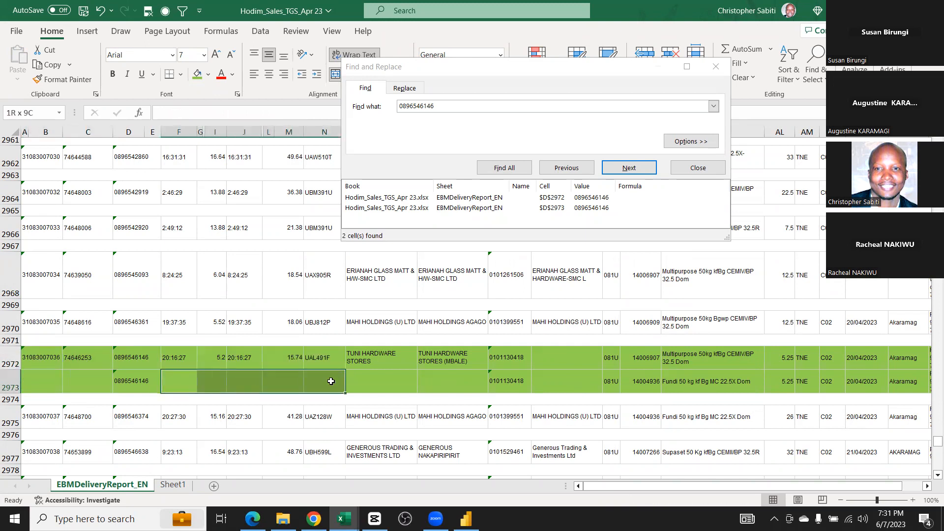
pyautogui.moveTo(46, 369); pyautogui.dragTo(94, 381)
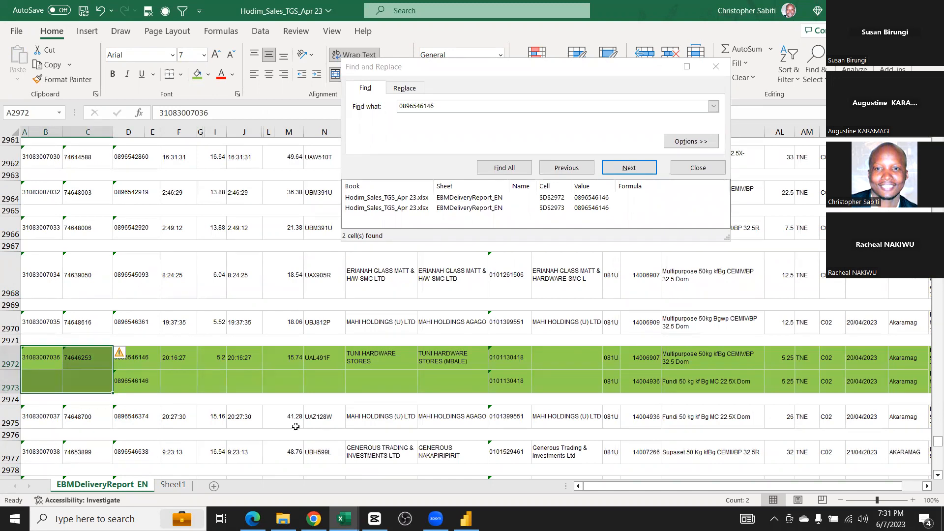
pyautogui.moveTo(703, 356); pyautogui.dragTo(719, 383)
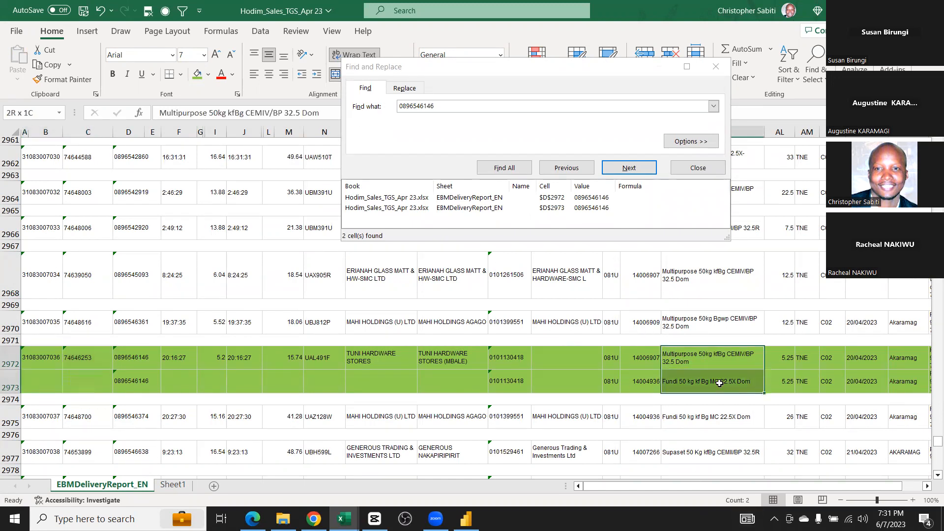
pyautogui.click(850, 381)
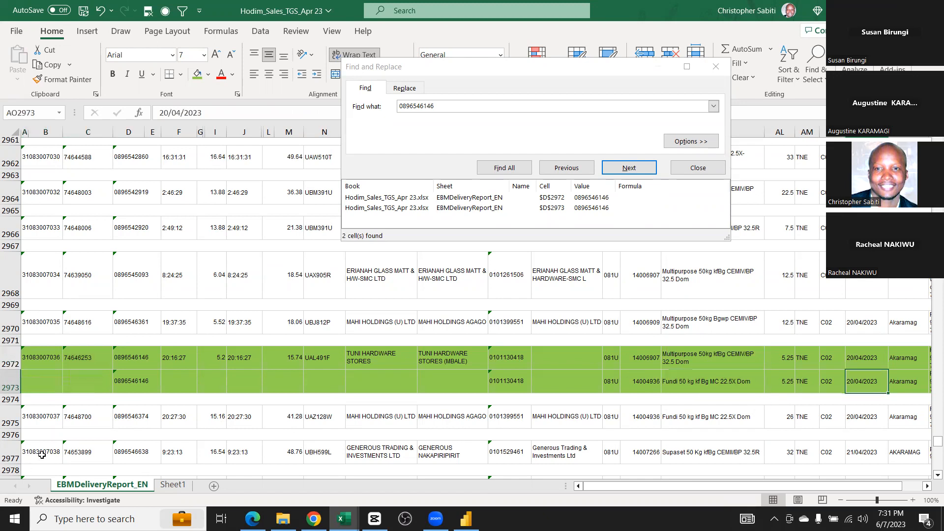
# Try to fill the Number and LOGON Order number cells of row 2972 down into row 2973
pyautogui.moveTo(36, 358); pyautogui.dragTo(76, 377)
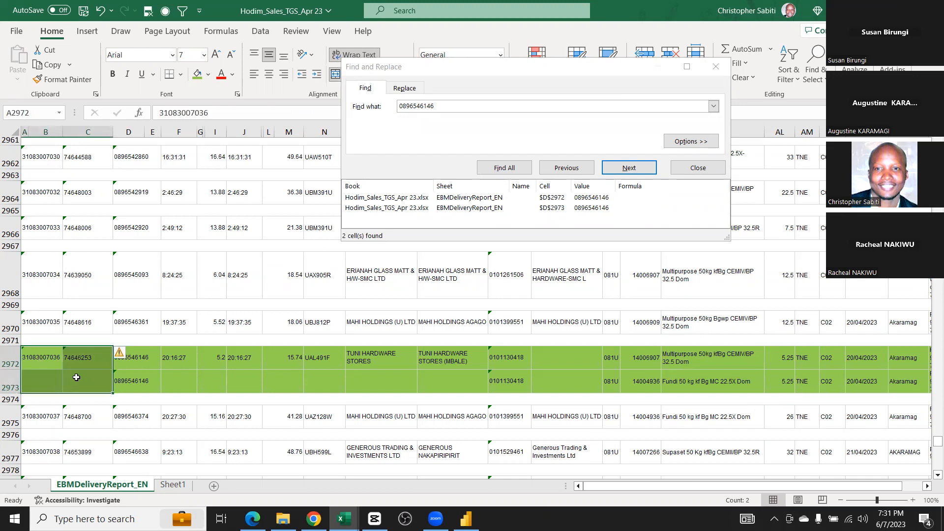
pyautogui.hotkey('ctrl', 'd')
pyautogui.click(557, 292)
# Copy the Number and LOGON Order number from row 2972 into the empty cells of row 2973
pyautogui.click(63, 361)
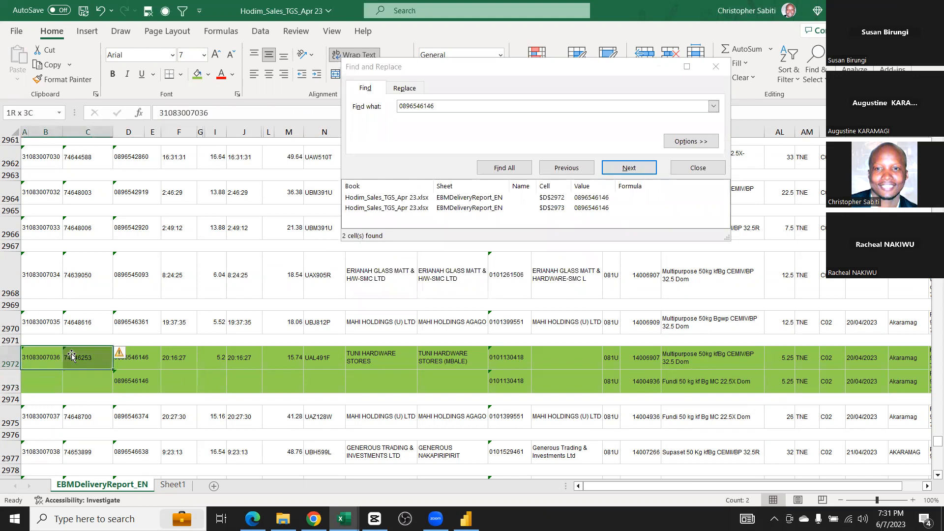
pyautogui.hotkey('ctrl', 'c')
pyautogui.click(54, 380)
pyautogui.hotkey('ctrl', 'v')
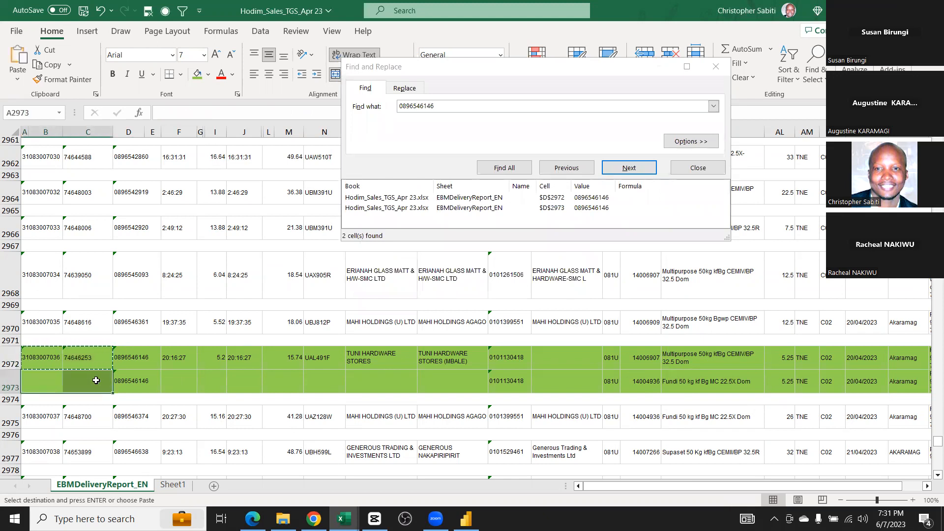
# Copy the Entry Time through Sold to values from row 2972 into row 2973 and fill the Ship to value down
pyautogui.moveTo(184, 359); pyautogui.dragTo(403, 358)
pyautogui.hotkey('ctrl', 'c')
pyautogui.click(181, 390)
pyautogui.hotkey('ctrl', 'v')
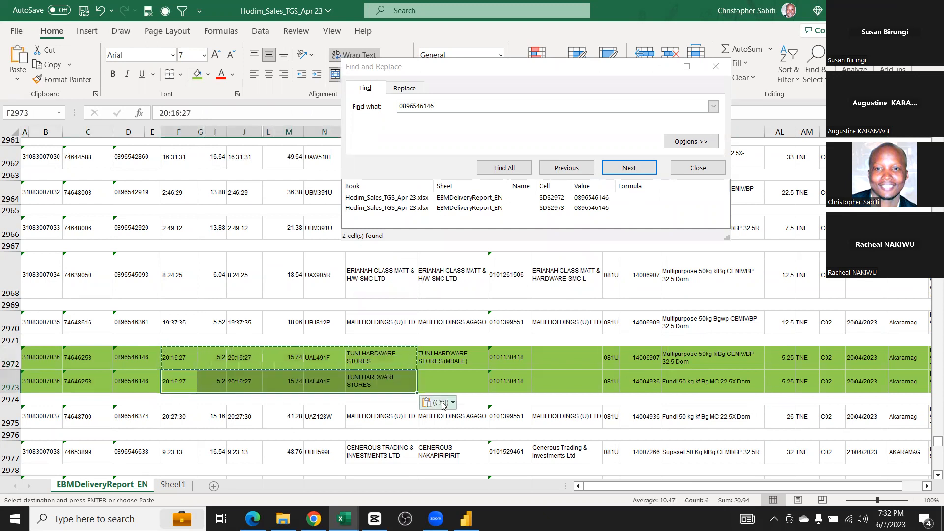
pyautogui.click(449, 372)
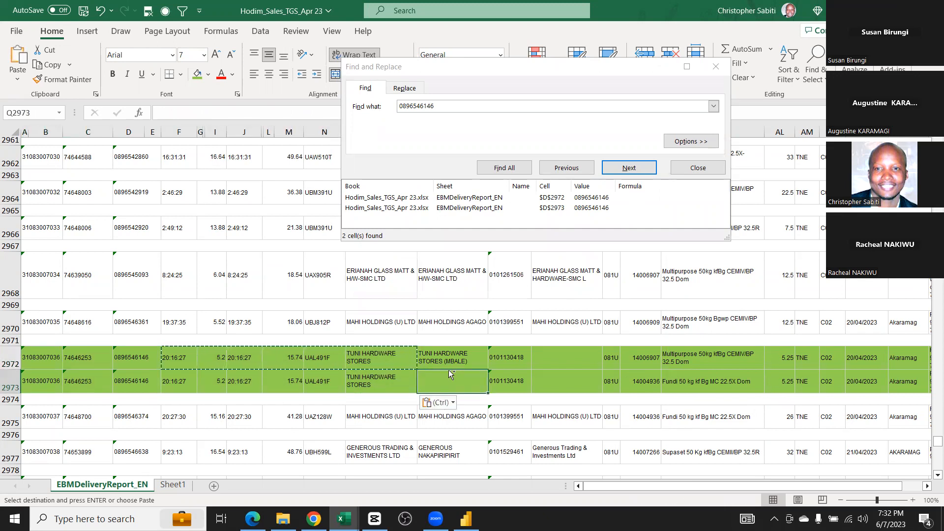
pyautogui.press('Escape')
pyautogui.hotkey('ctrl', 'd')
# Check row 2973 across its columns against row 2972 and close the Find and Replace dialog
pyautogui.click(550, 384)
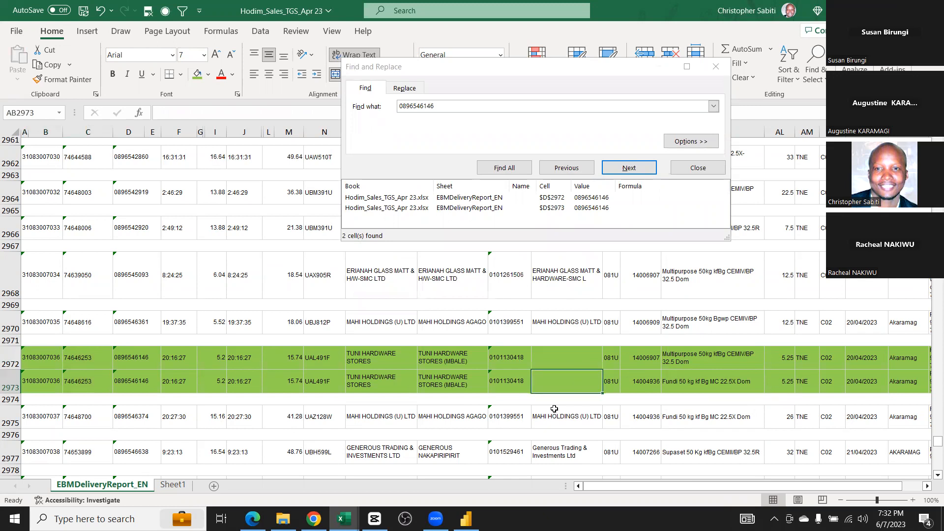
pyautogui.hscroll(2, 554, 409)
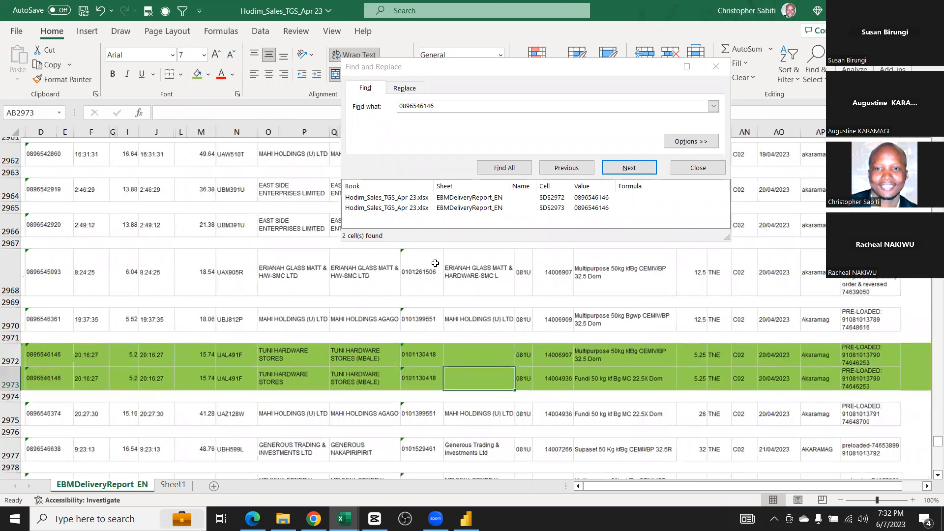
pyautogui.hscroll(3, 442, 400)
pyautogui.hscroll(1, 555, 408)
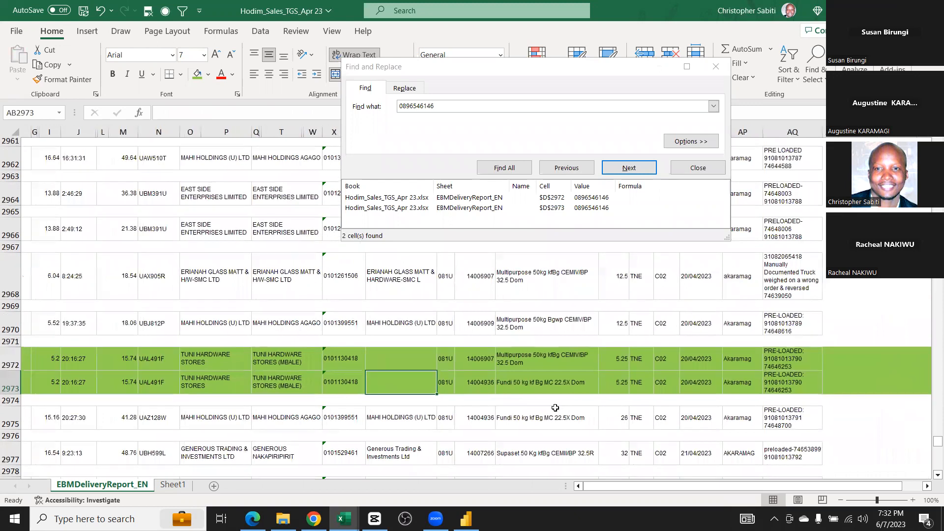
pyautogui.hscroll(-1, 555, 407)
pyautogui.hscroll(-2, 555, 407)
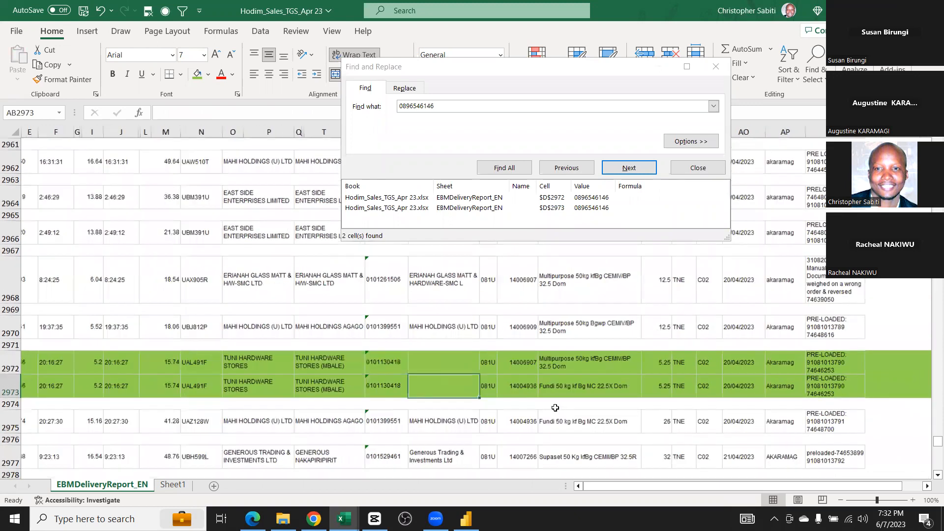
pyautogui.hscroll(-4, 555, 408)
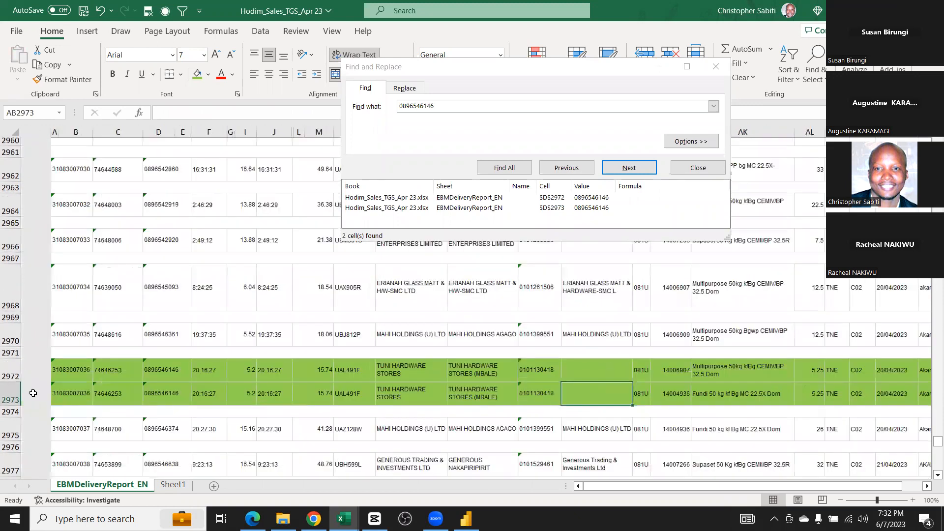
pyautogui.hscroll(1, 628, 464)
pyautogui.moveTo(45, 401); pyautogui.dragTo(640, 400)
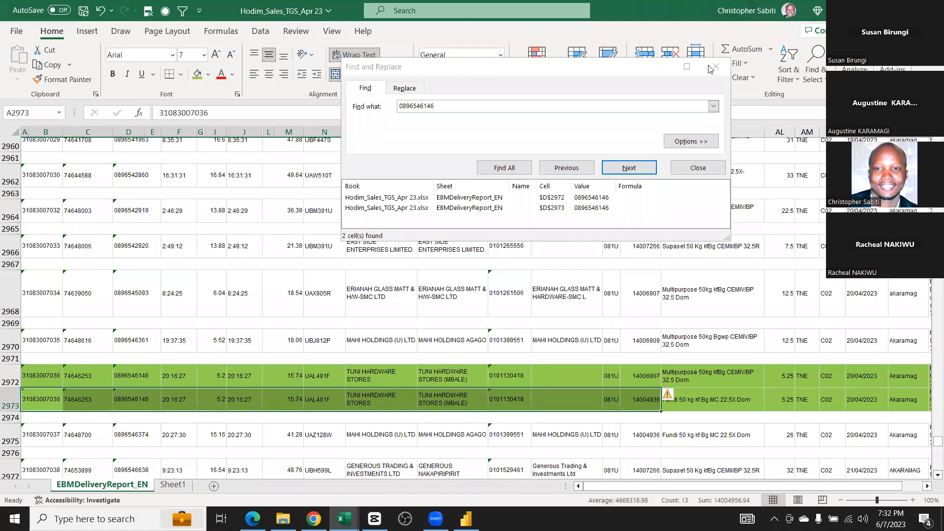
pyautogui.click(361, 324)
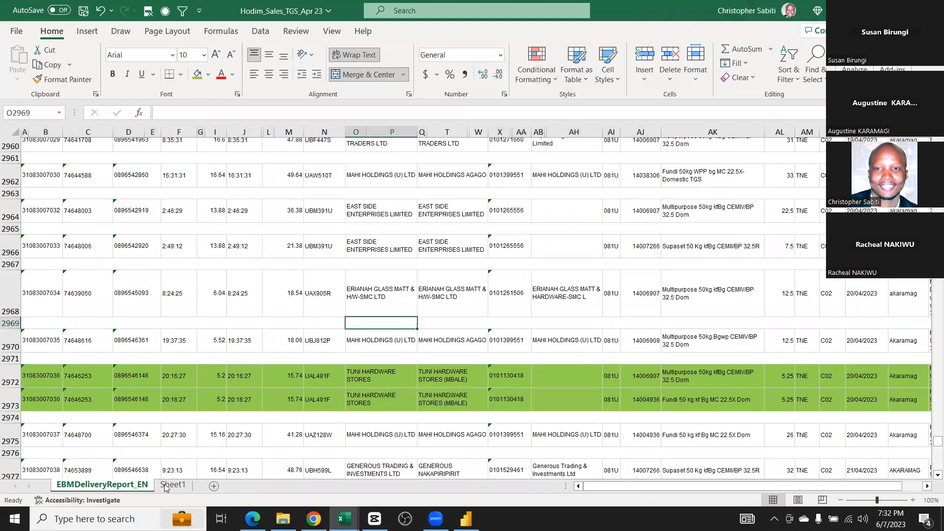
# Delete the incomplete row 1487 from Sheet1
pyautogui.hotkey('ctrl', 'pagedown')
pyautogui.click(10, 155)
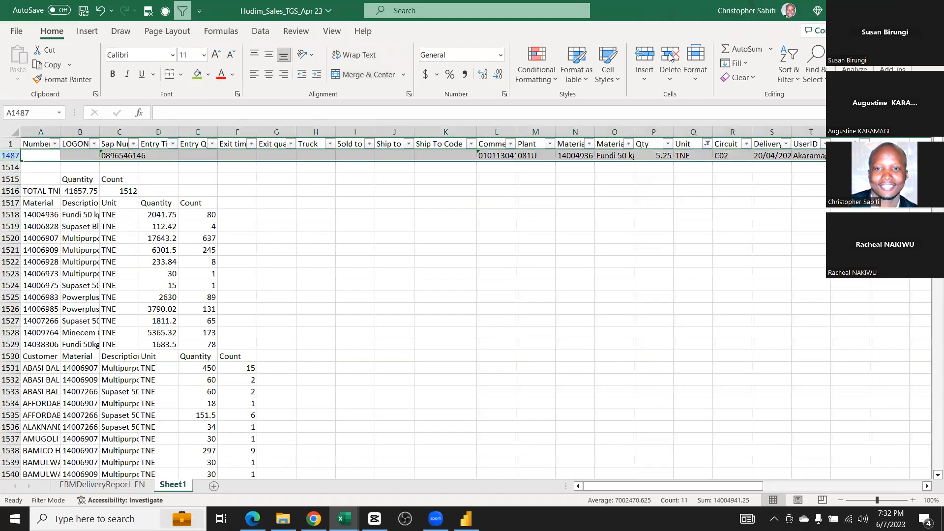
pyautogui.click(671, 58)
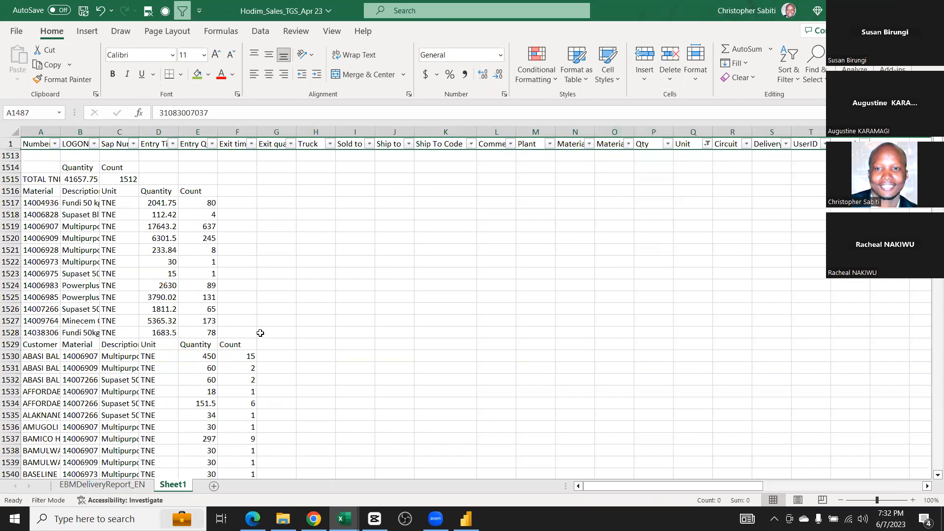
# Review the green rows 2972 and 2973 on EBMDeliveryReport_EN, comparing their Material codes
pyautogui.hotkey('ctrl', 'pageup')
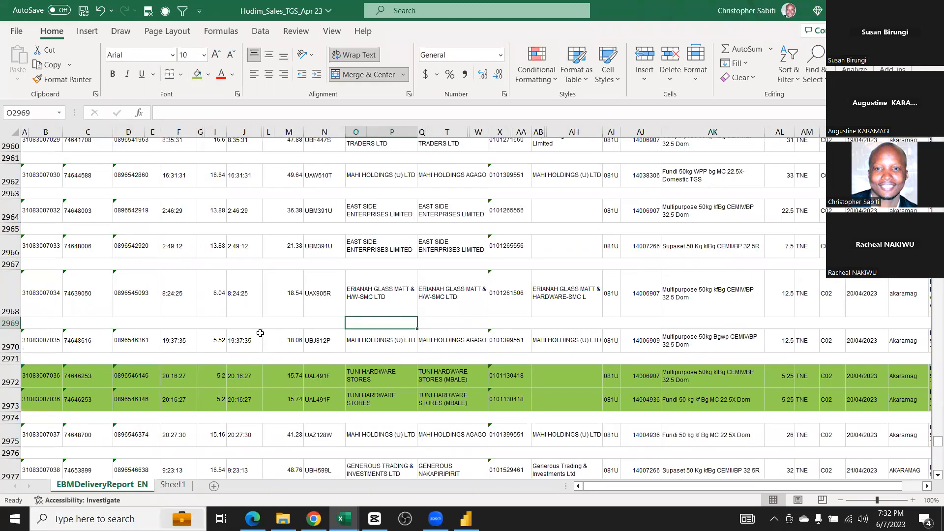
pyautogui.moveTo(28, 372); pyautogui.dragTo(624, 415)
pyautogui.moveTo(649, 386); pyautogui.dragTo(648, 401)
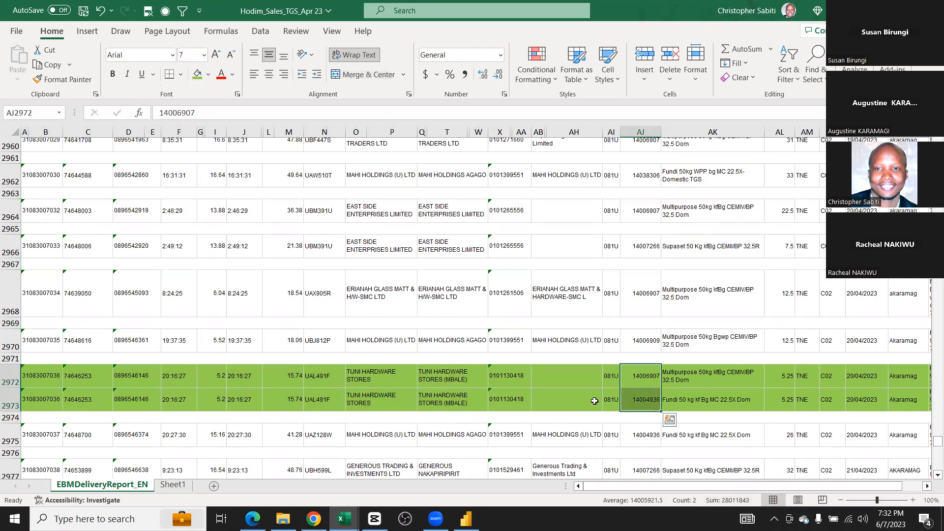
pyautogui.click(339, 314)
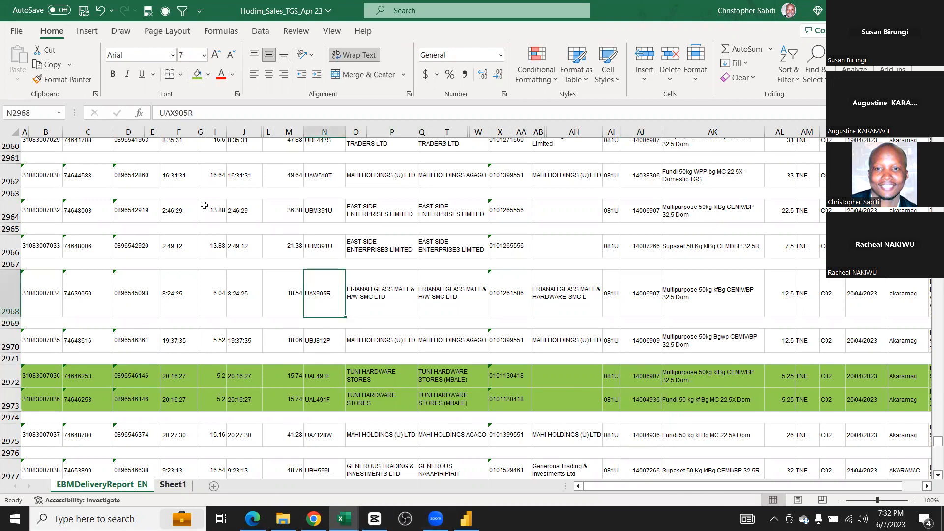
# Remove the filter from Sheet1 so that all of its delivery rows are listed
pyautogui.hotkey('ctrl', 'pagedown')
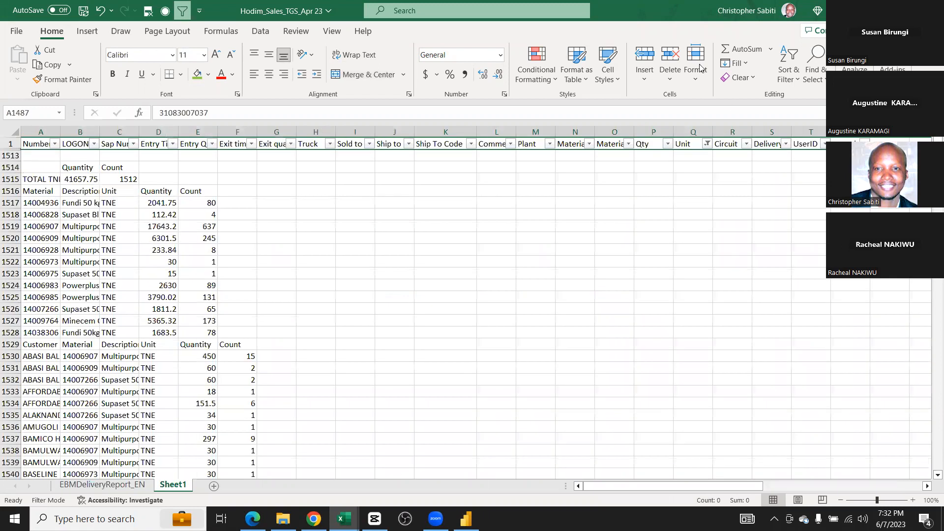
pyautogui.moveTo(80, 214); pyautogui.dragTo(119, 214)
pyautogui.click(273, 144)
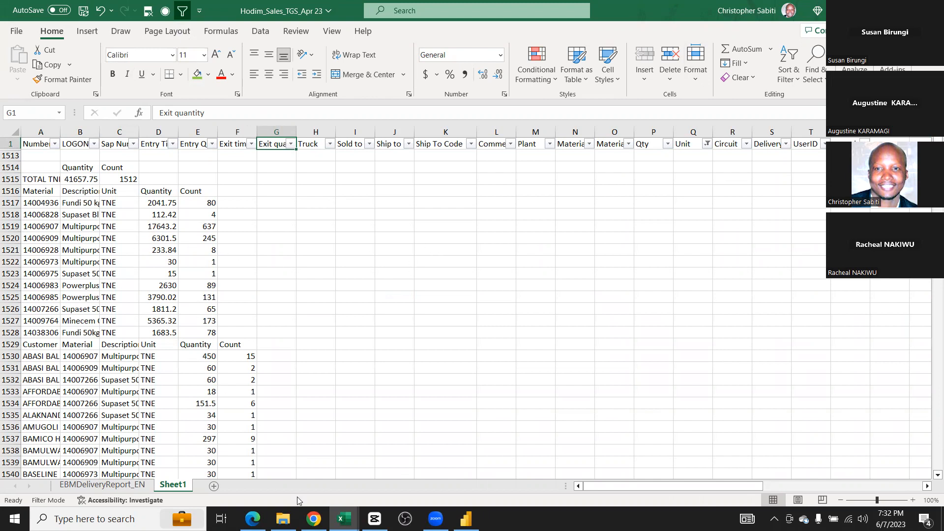
pyautogui.hotkey('ctrl', 'shift', 'l')
pyautogui.hotkey('ctrl', 'shift', 'l')
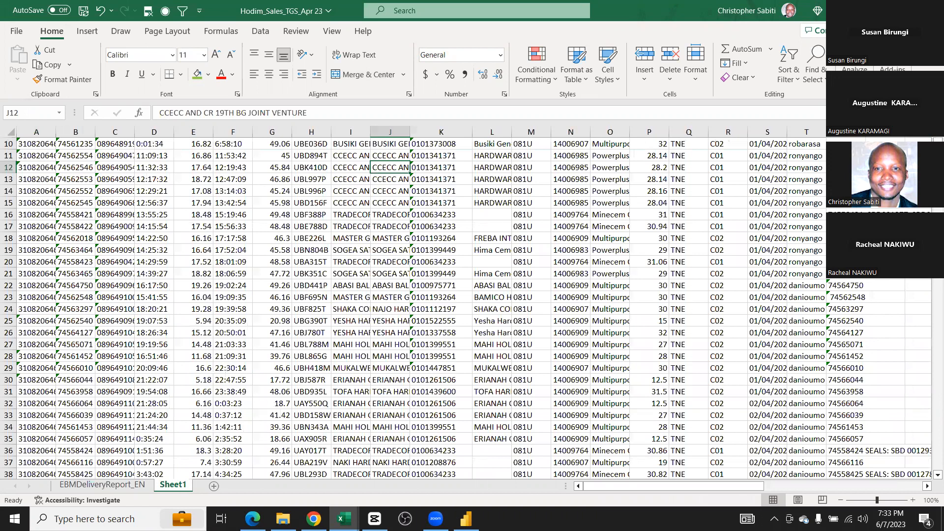
# Rename Sheet1 of the Hodim_Sales_TGS_Apr 23 workbook as TGS
pyautogui.scroll(3, 484, 471)
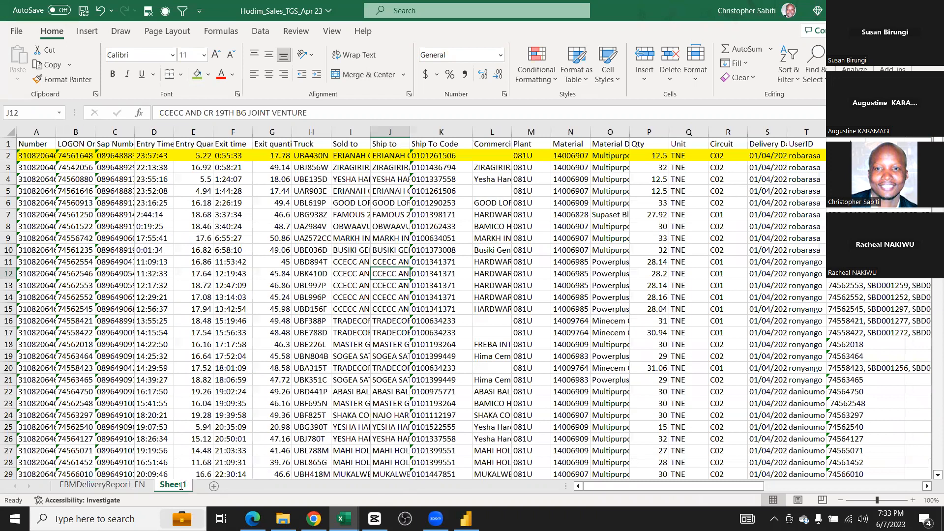
pyautogui.doubleClick(181, 485)
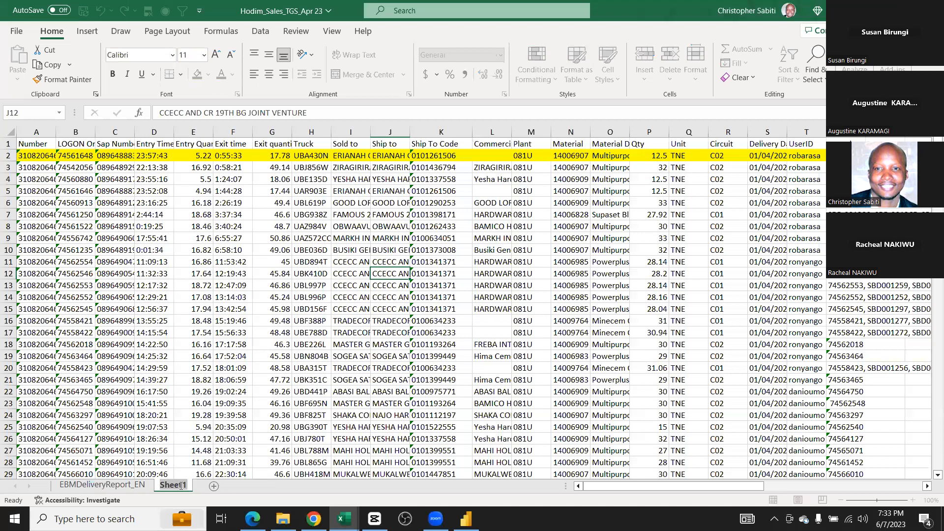
pyautogui.write('TGS')
pyautogui.press('Return')
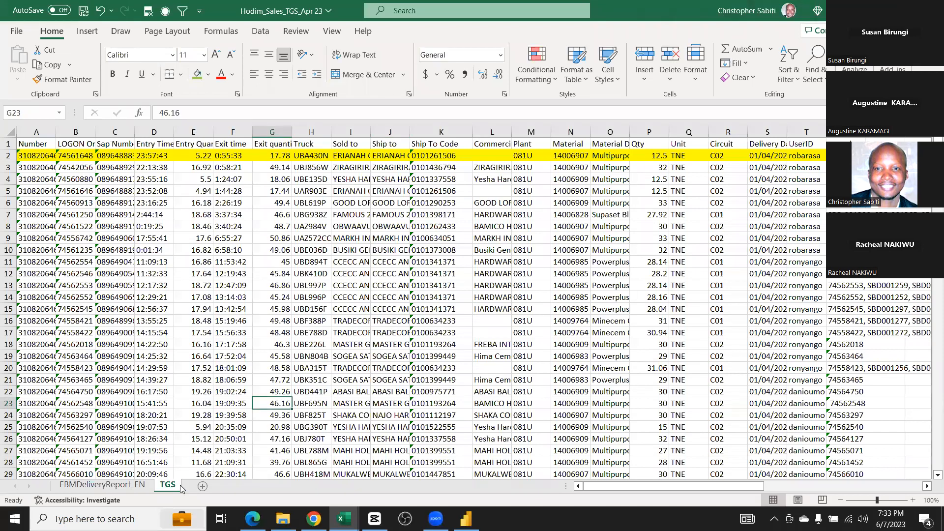
# Switch to Hodim_trans_kse_Apr 23.xlsx and move its KSE sheet into a new workbook without creating a copy
pyautogui.hotkey('alt', 'Tab')
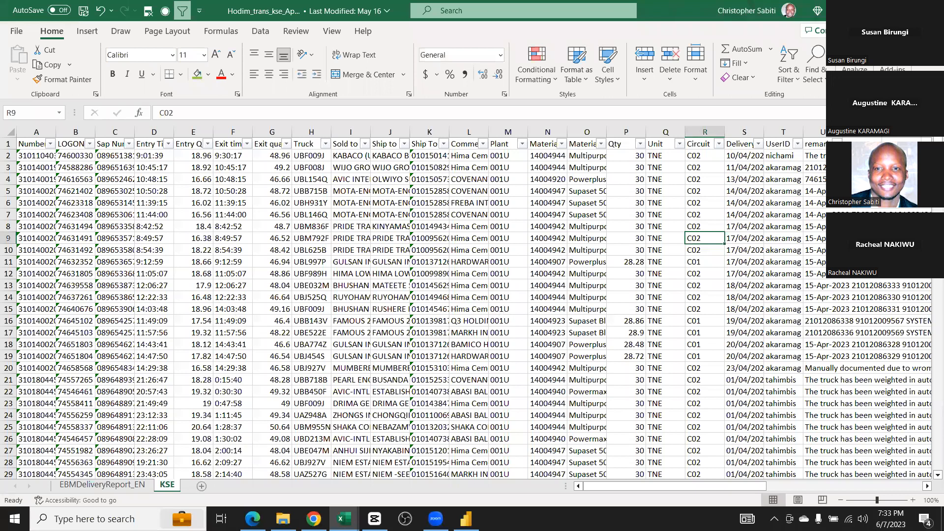
pyautogui.hotkey('ctrl', 'Home')
pyautogui.hotkey('shift', 'Down')
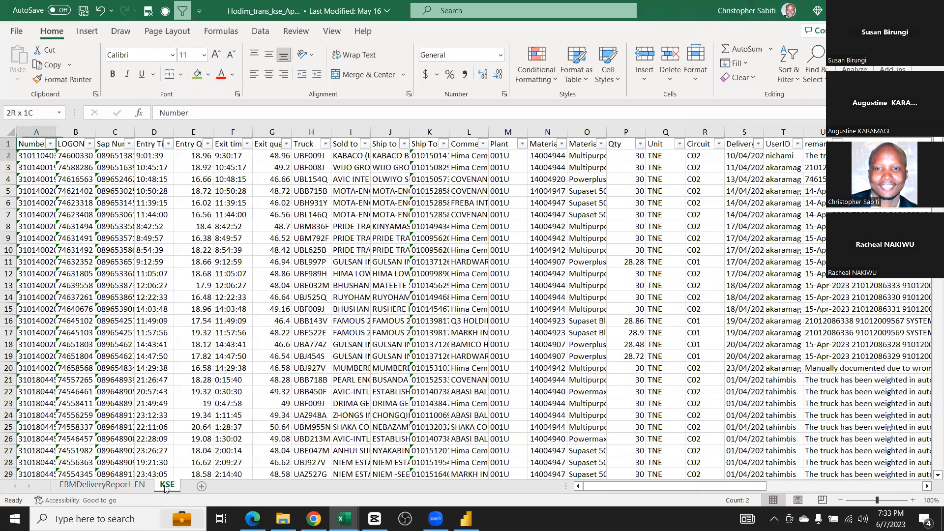
pyautogui.moveTo(37, 144); pyautogui.dragTo(389, 297)
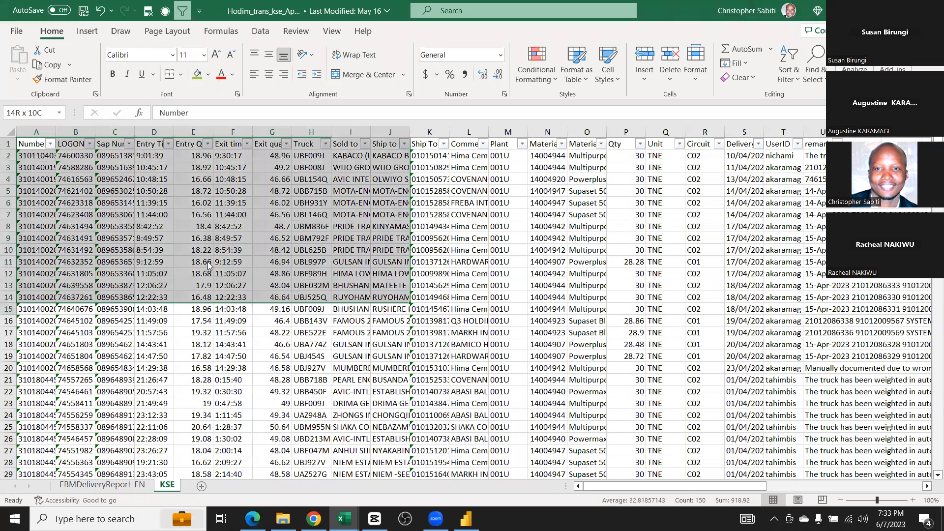
pyautogui.click(231, 309)
pyautogui.rightClick(167, 484)
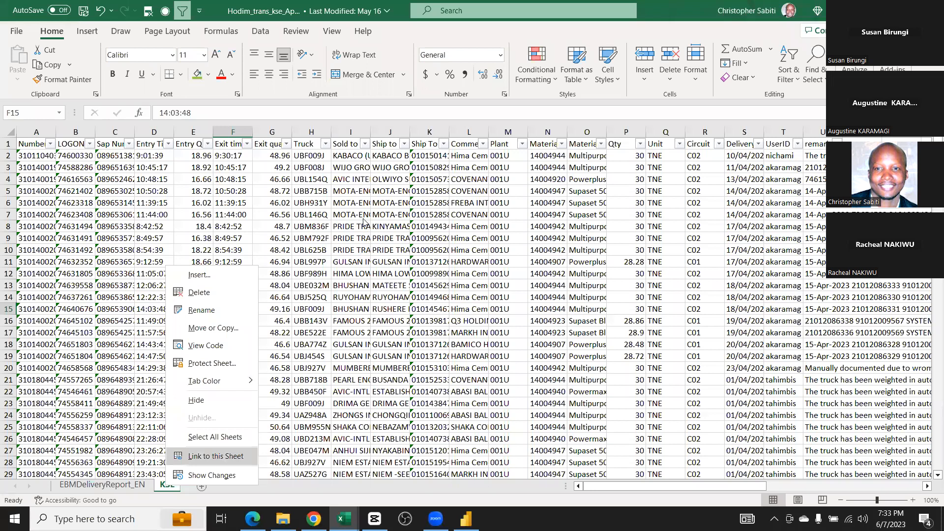
pyautogui.press('m')
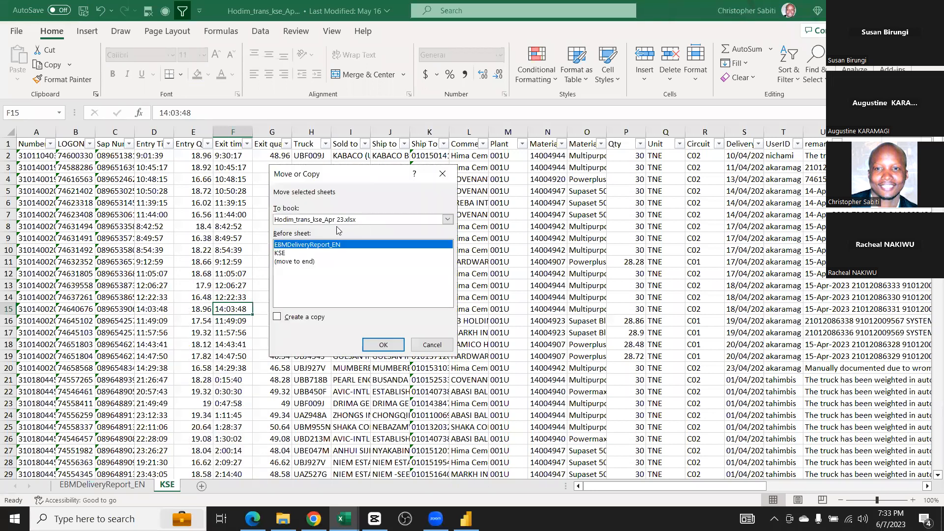
pyautogui.click(298, 221)
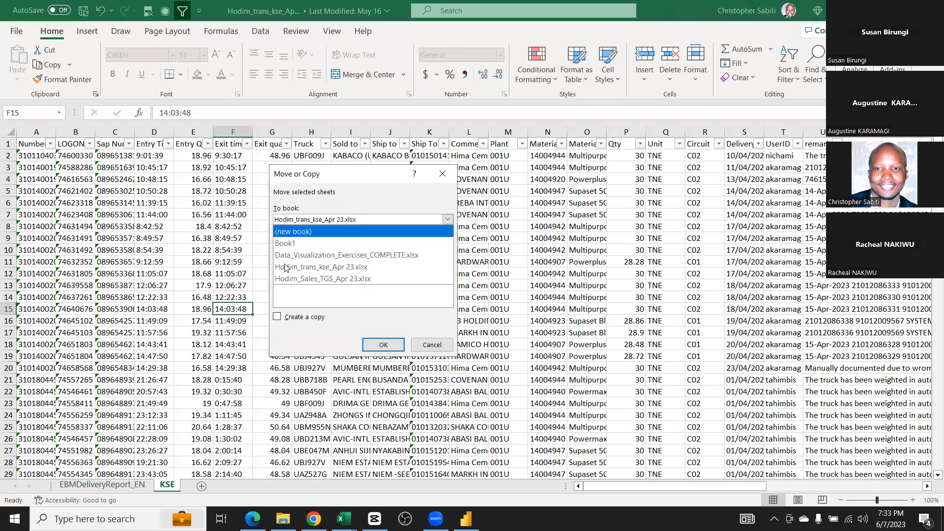
pyautogui.click(284, 233)
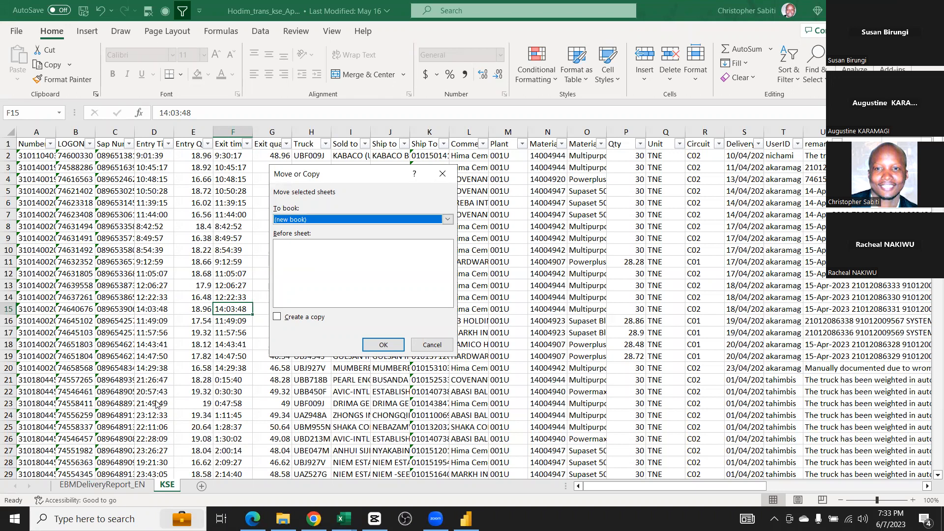
pyautogui.click(278, 318)
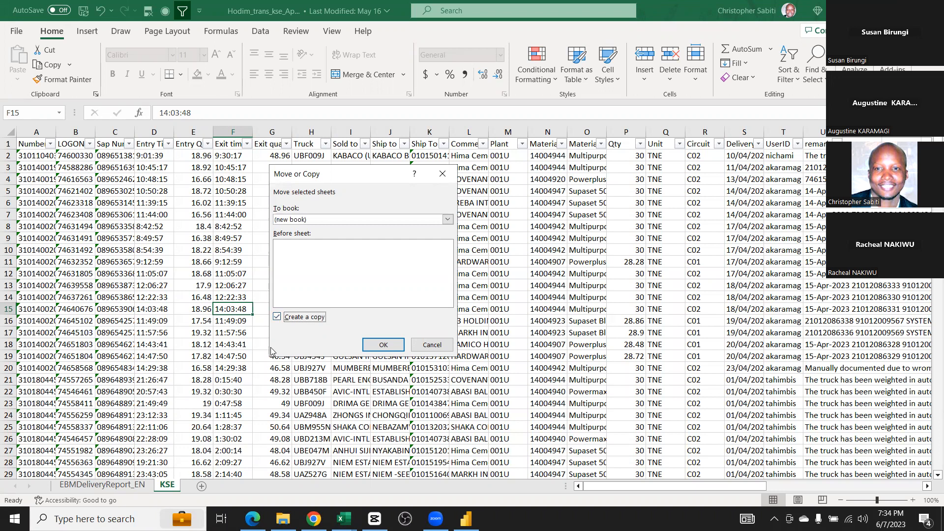
pyautogui.click(276, 317)
pyautogui.click(381, 346)
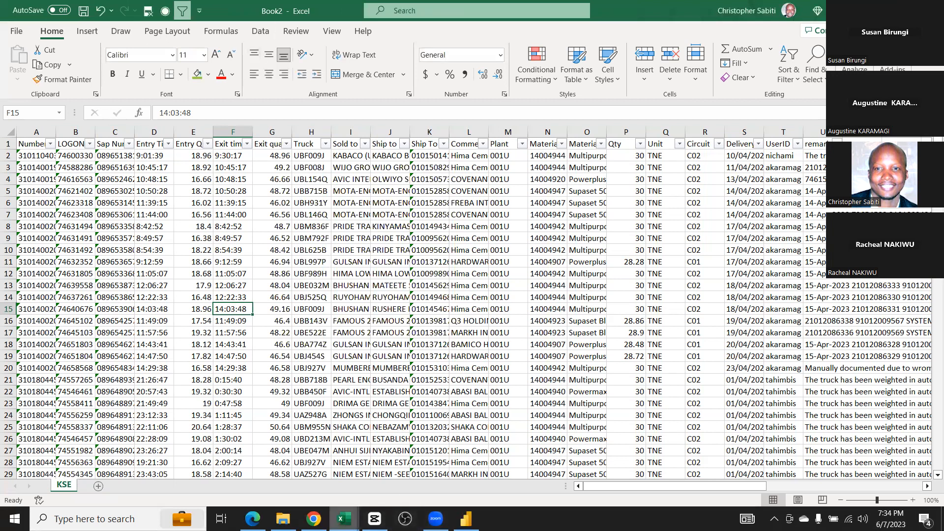
# Check what is left in the Hodim_trans_kse_Apr 23 workbook on EBMDeliveryReport_EN
pyautogui.click(344, 519)
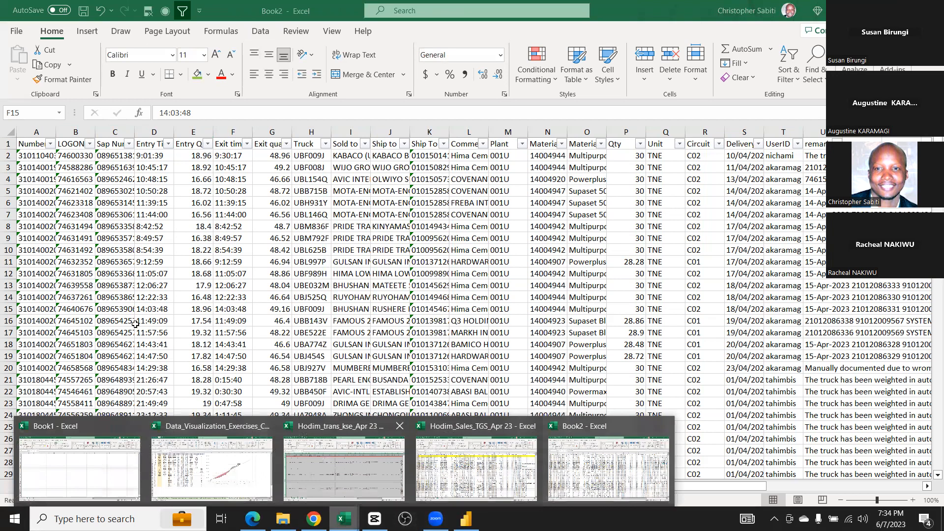
pyautogui.click(343, 465)
pyautogui.scroll(-3, 155, 308)
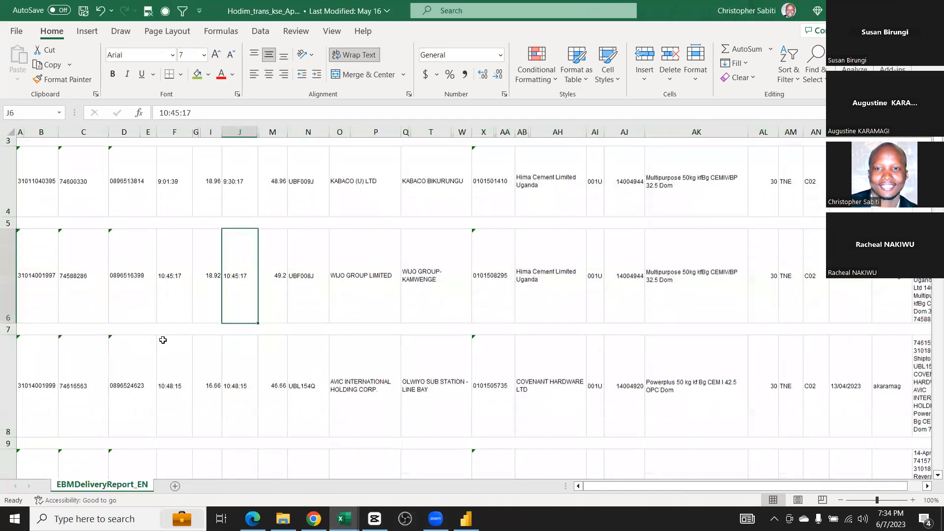
pyautogui.scroll(1, 163, 340)
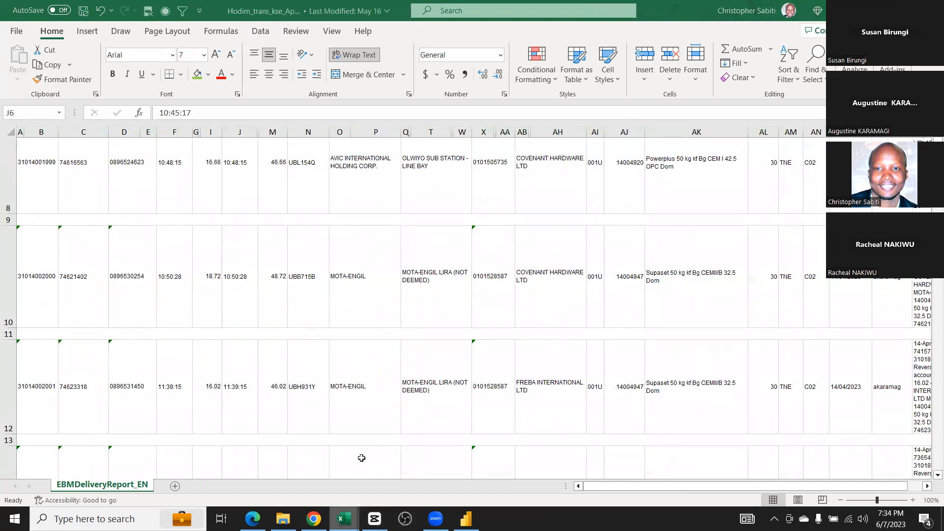
# Move the TGS sheet from Hodim_Sales_TGS_Apr 23 to Book2 before the KSE sheet, without creating a copy, and open KSE
pyautogui.moveTo(344, 519)
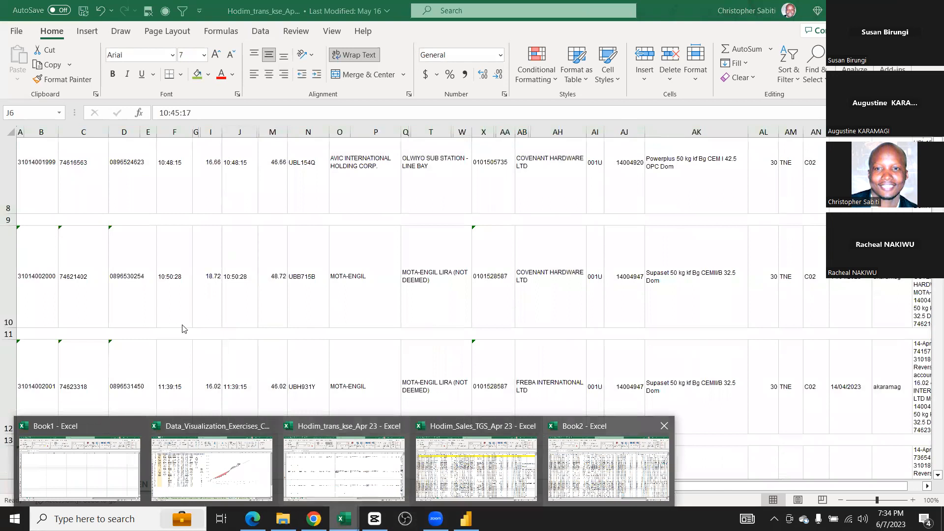
pyautogui.click(476, 467)
pyautogui.rightClick(169, 483)
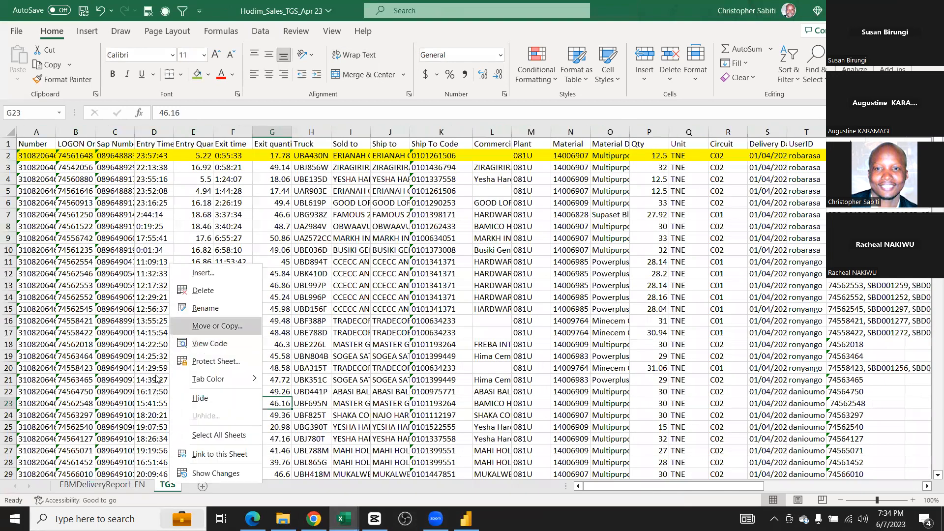
pyautogui.press('Return')
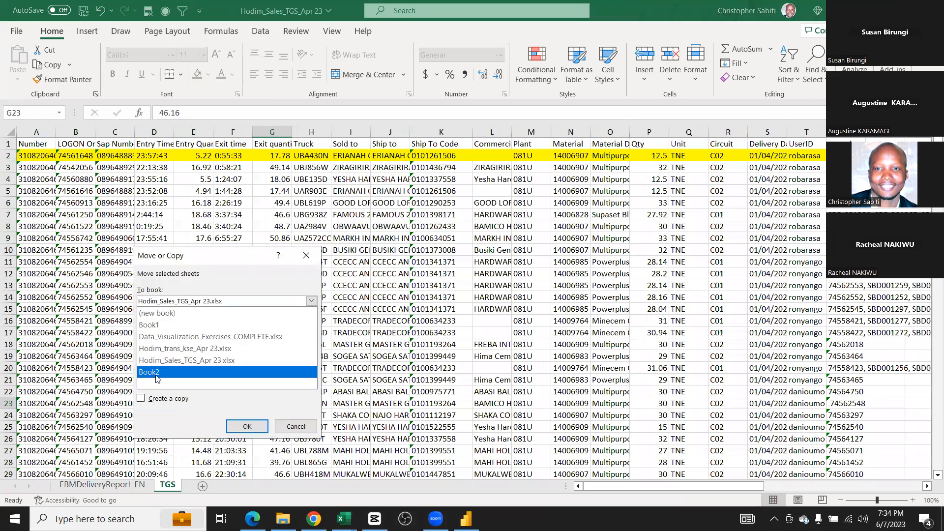
pyautogui.click(156, 374)
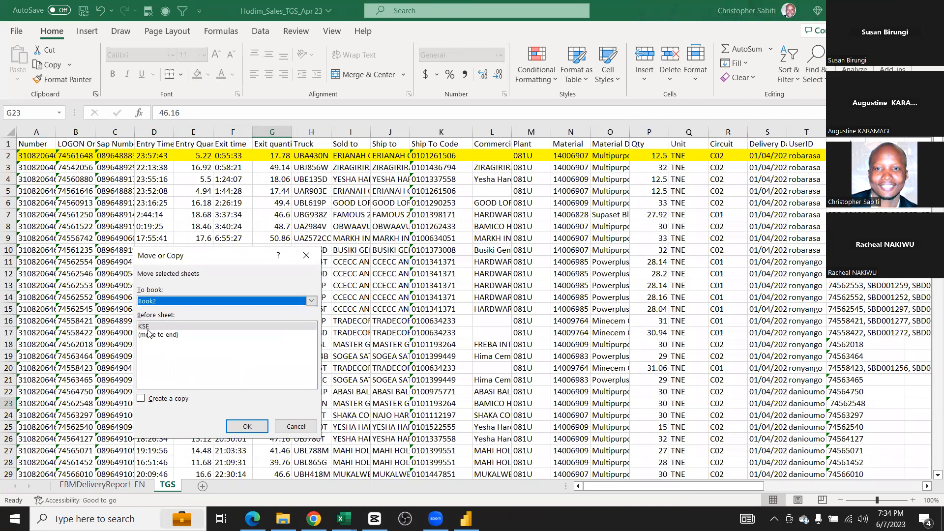
pyautogui.click(140, 399)
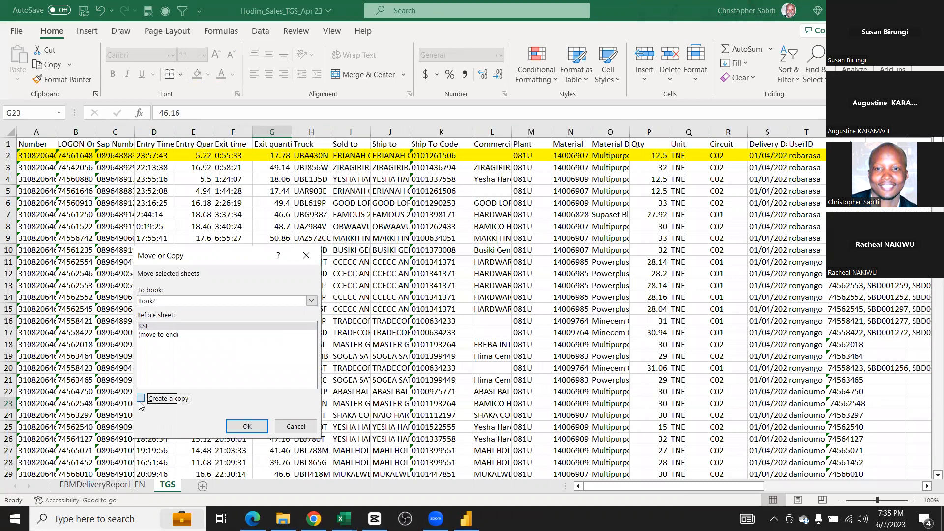
pyautogui.click(244, 426)
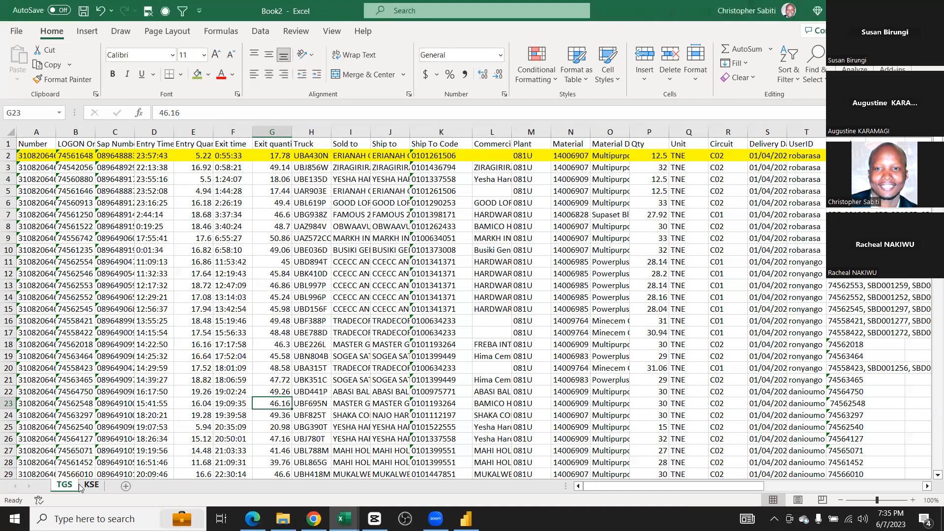
pyautogui.click(80, 486)
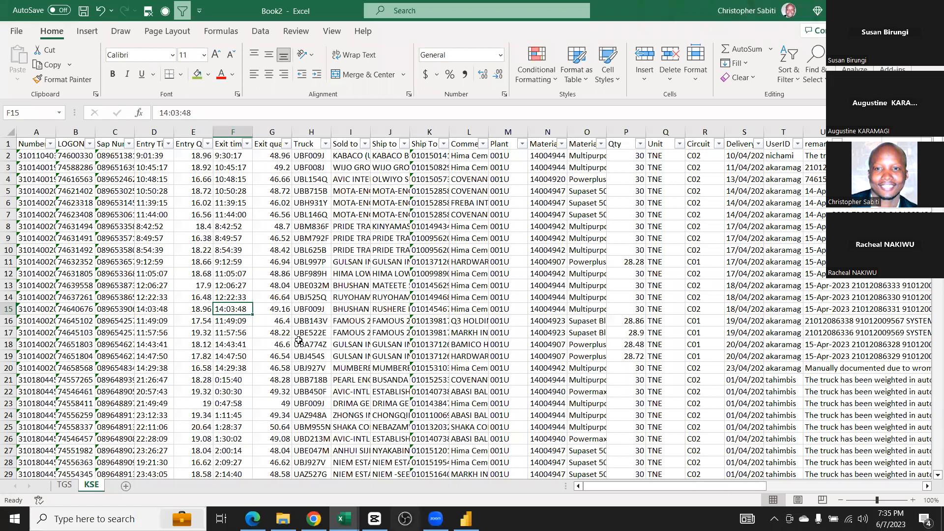
# Close the source workbooks Hodim_Sales_TGS_Apr 23 and Hodim_trans_kse_Apr 23, leaving Book2 open
pyautogui.hotkey('alt', 'Tab')
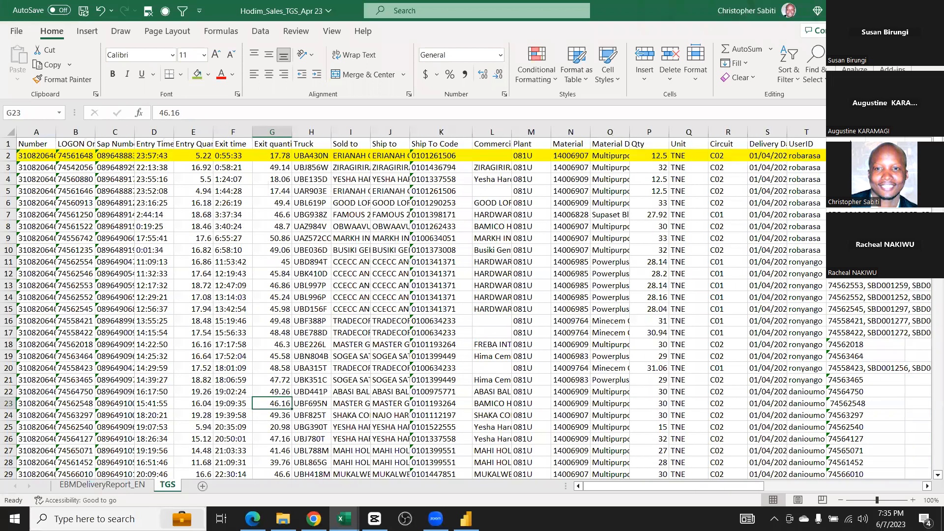
pyautogui.hotkey('alt', 'Tab')
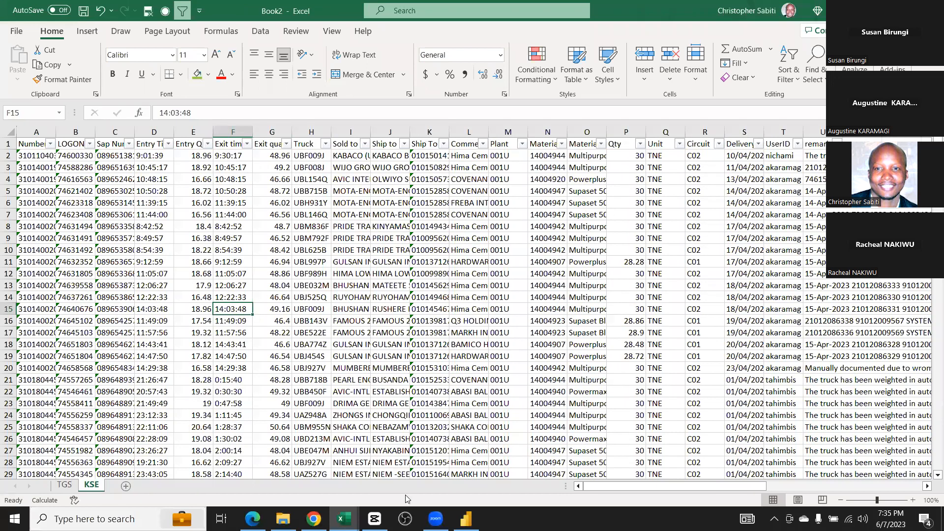
pyautogui.click(432, 474)
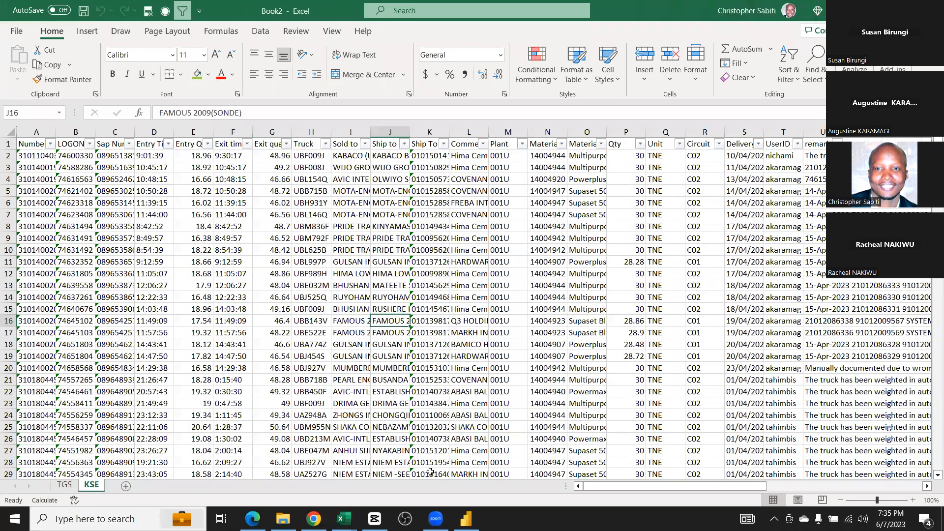
pyautogui.click(344, 519)
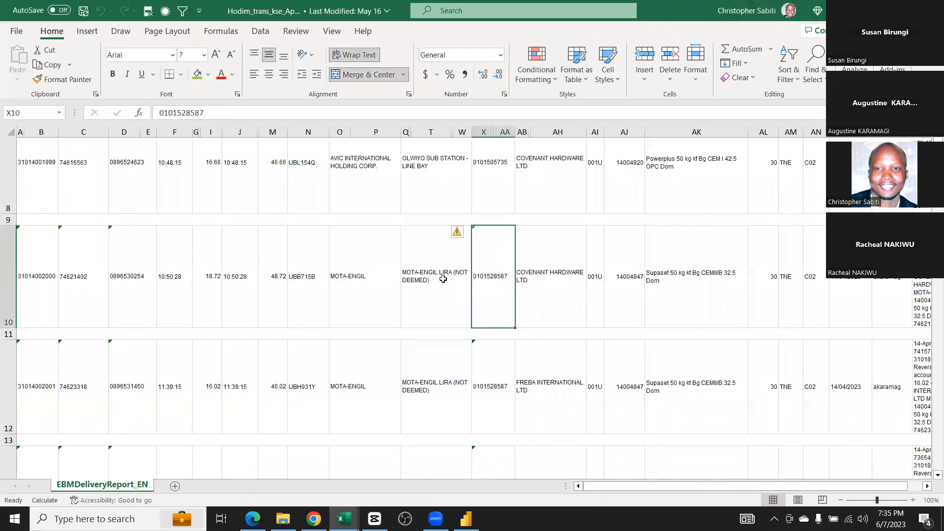
pyautogui.click(441, 277)
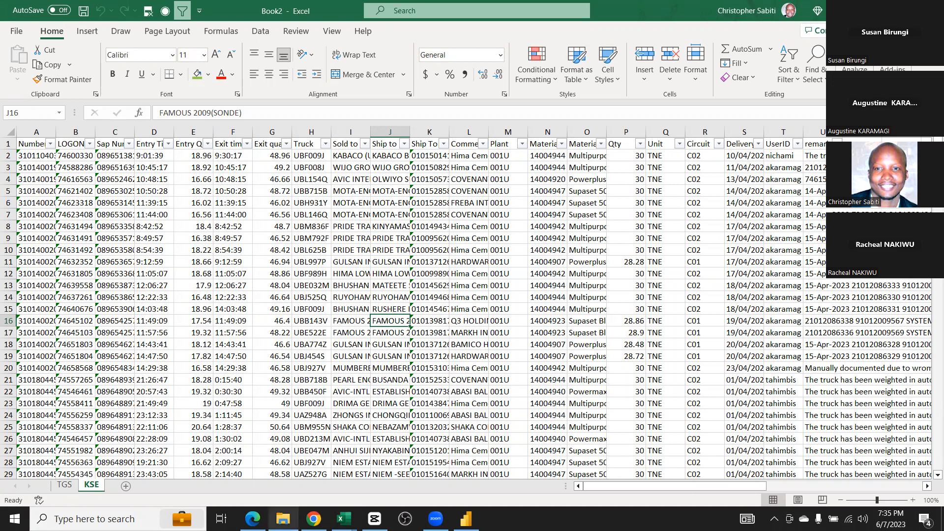
# Close the empty Book1 workbook and return to the KSE sheet in Book2
pyautogui.moveTo(343, 519)
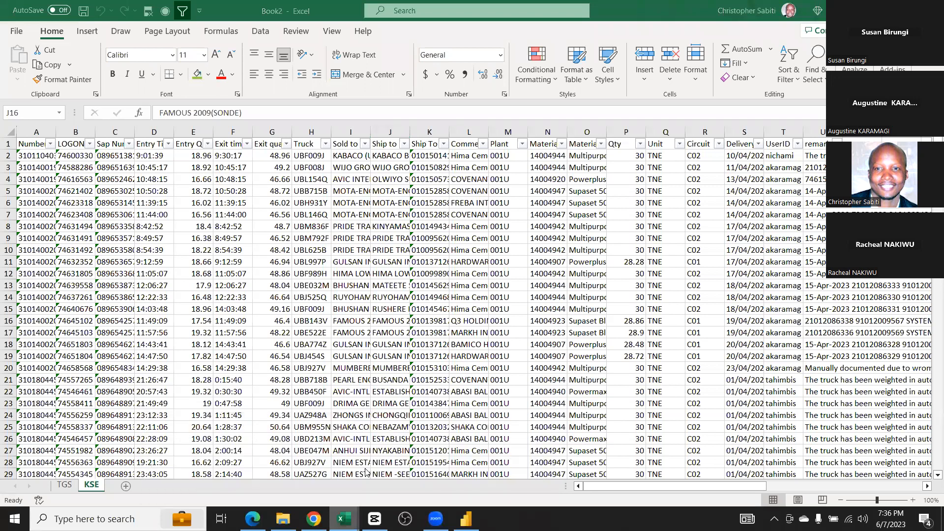
pyautogui.click(344, 519)
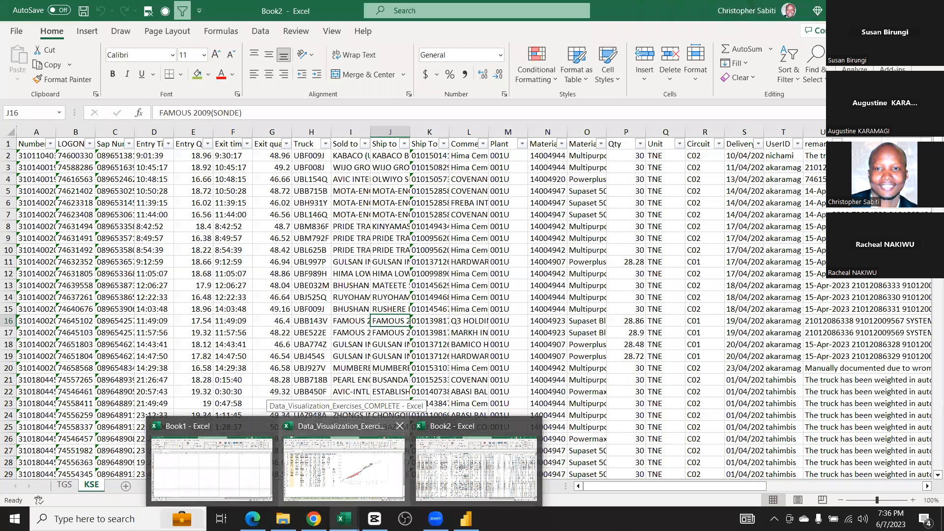
pyautogui.click(211, 467)
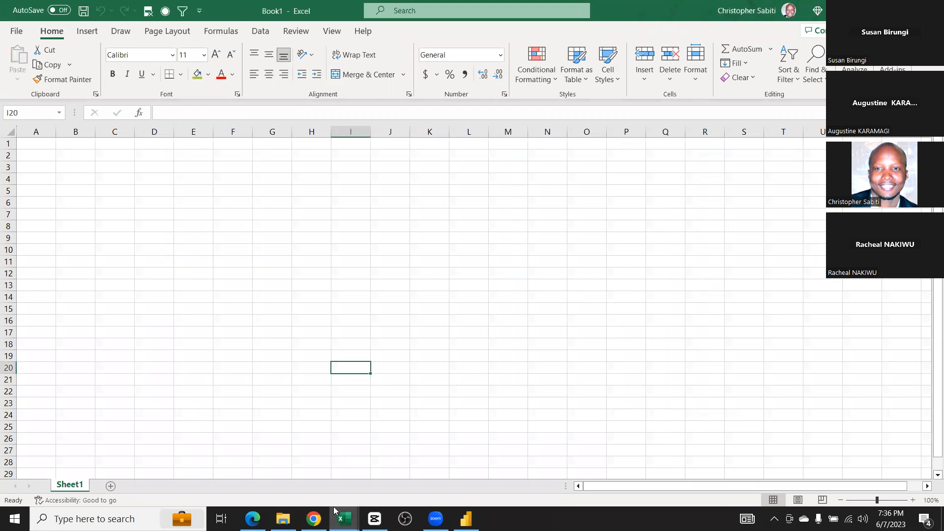
pyautogui.click(476, 467)
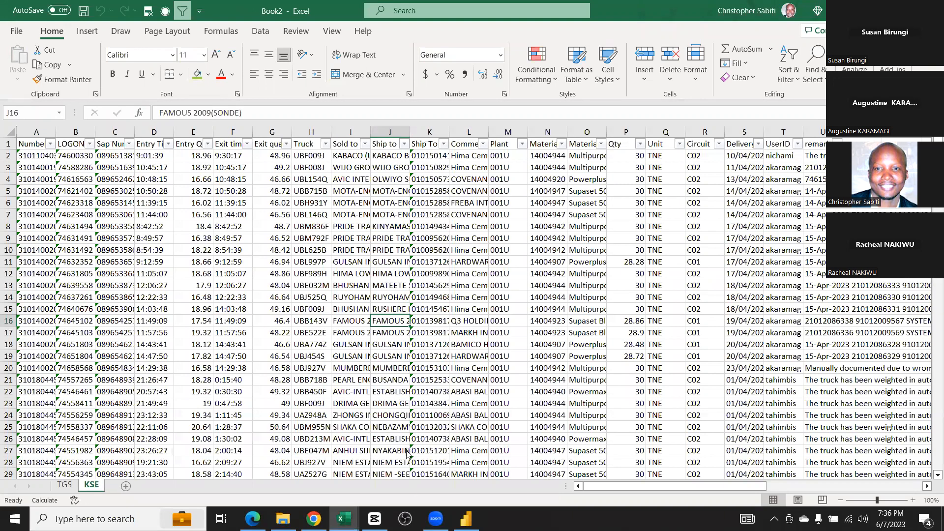
pyautogui.moveTo(404, 462)
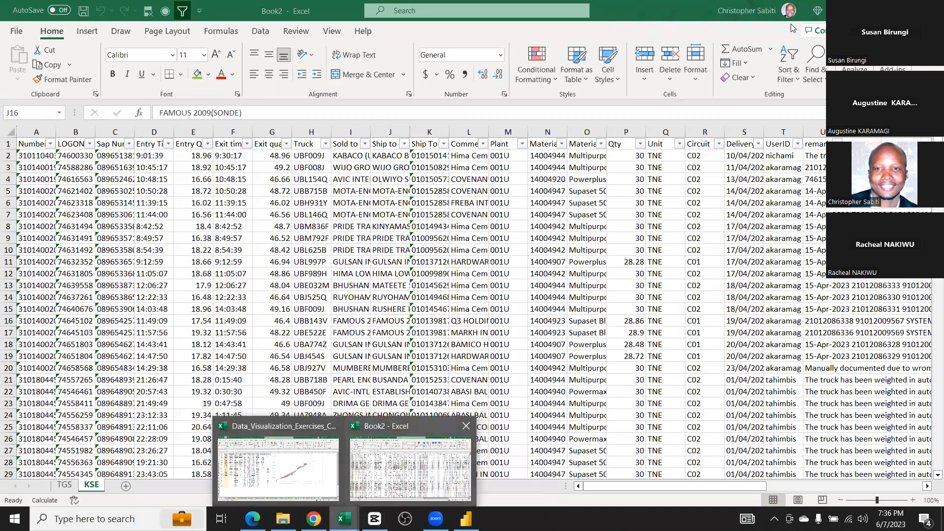
# Start saving Book2 under a new name, browsing to the LAT_Analytics folder as the save location
pyautogui.click(813, 24)
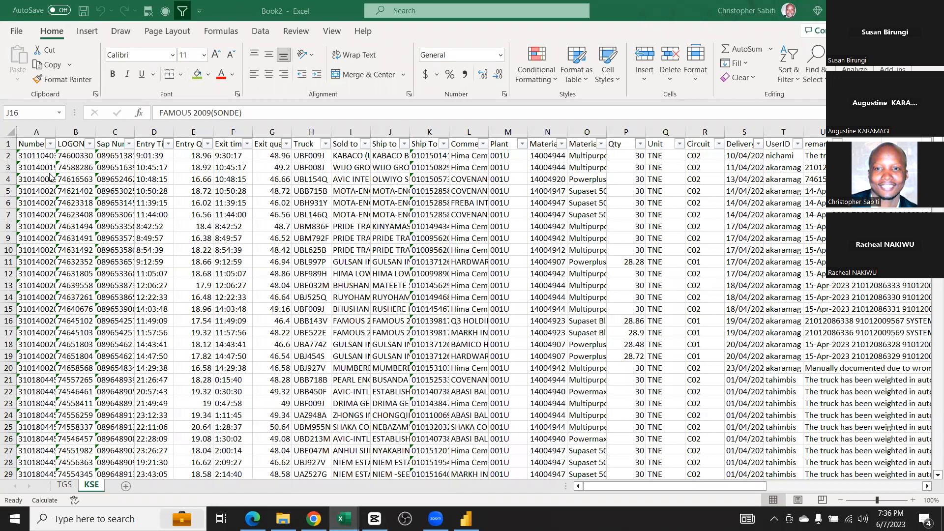
pyautogui.hotkey('alt', 'f')
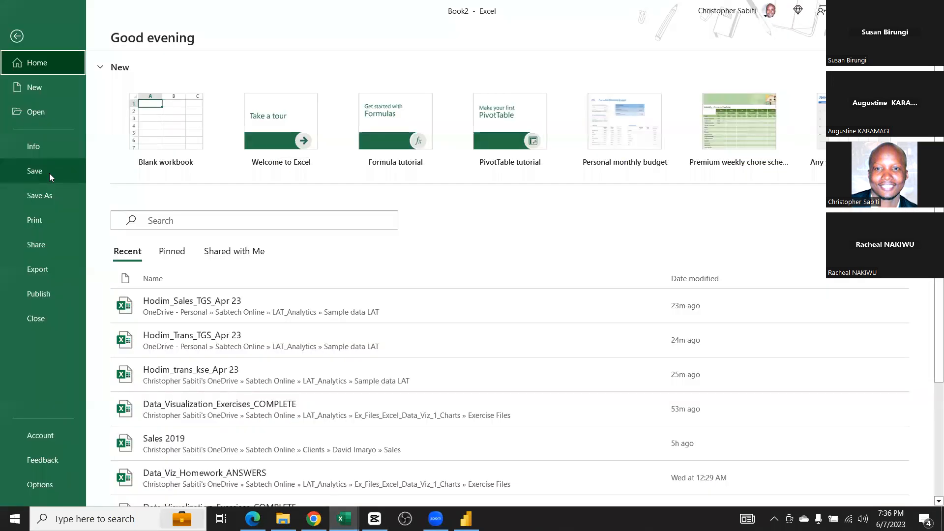
pyautogui.click(33, 196)
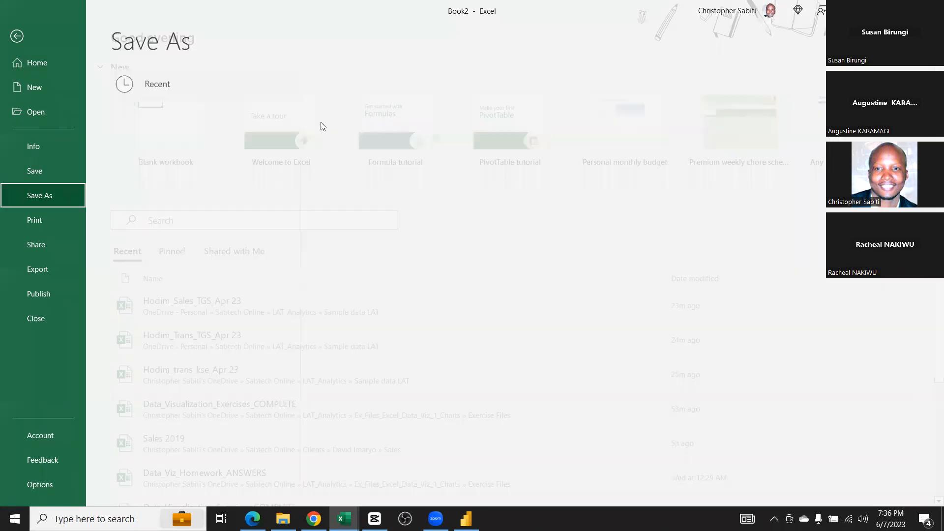
pyautogui.click(169, 248)
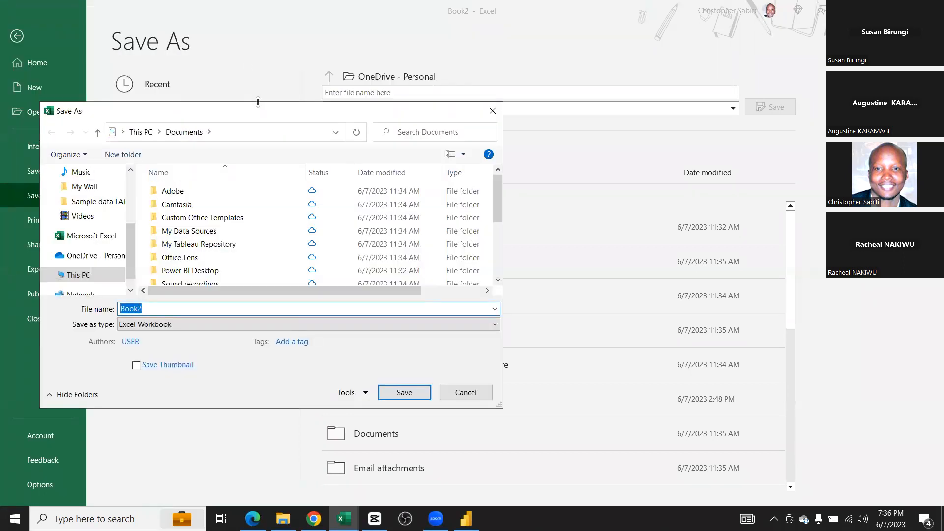
pyautogui.moveTo(257, 102); pyautogui.dragTo(257, 31)
pyautogui.scroll(2, 107, 199)
pyautogui.click(107, 198)
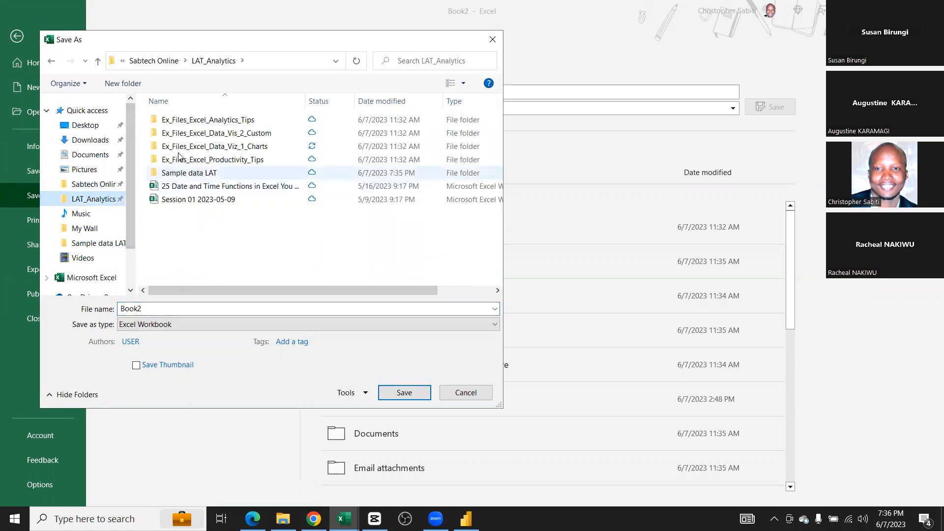
# Name the workbook file Plant Dispatch Analysis and bring up the available file types for saving it
pyautogui.click(232, 301)
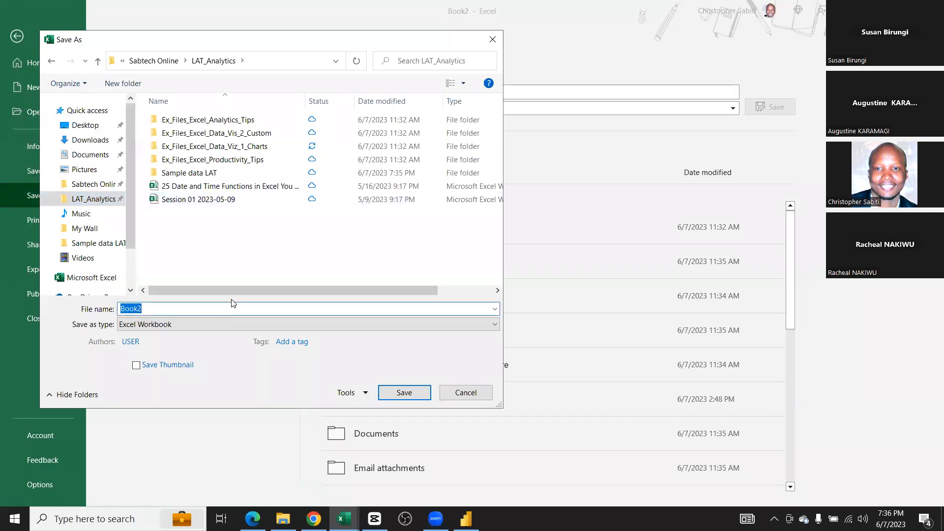
pyautogui.write('Plant ana')
pyautogui.press('BackSpace')
pyautogui.press('BackSpace')
pyautogui.press('BackSpace')
pyautogui.write('Dispatch Analysis')
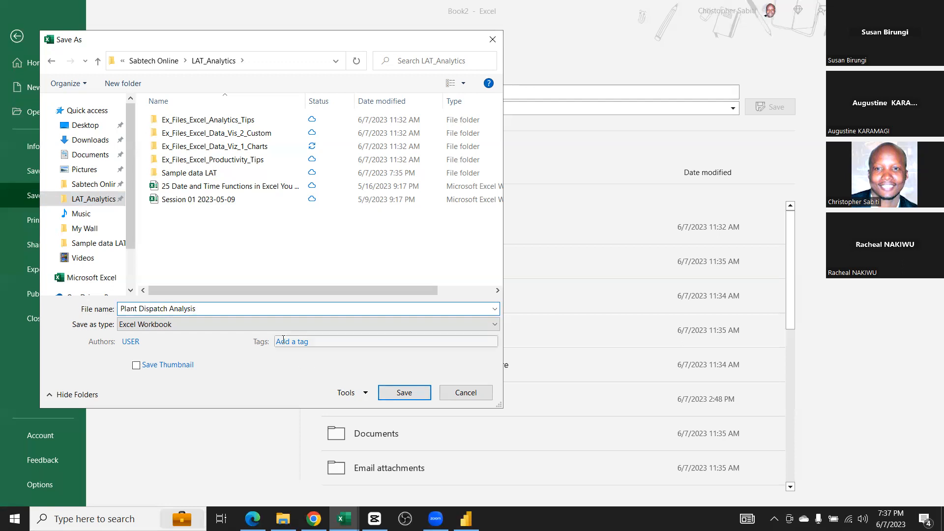
pyautogui.click(155, 328)
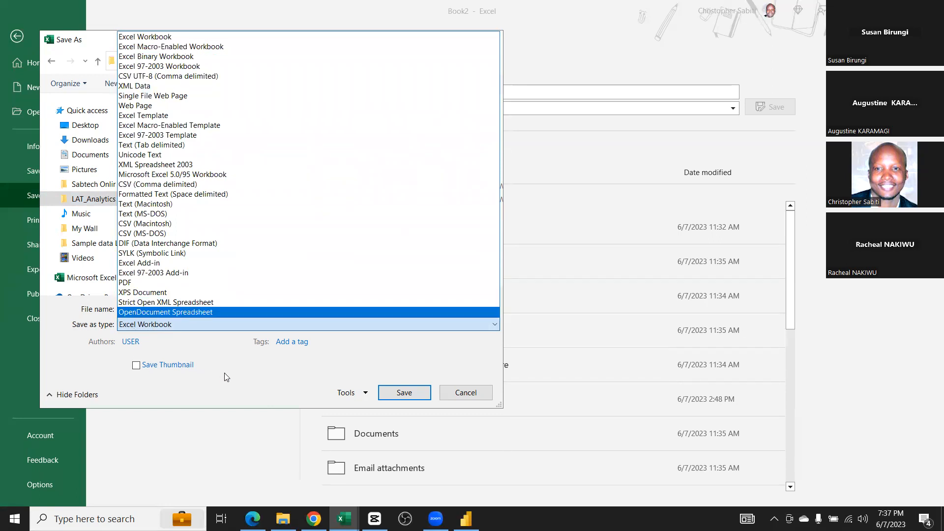
# Save the workbook as an Excel Workbook named Plant Dispatch Analysis in LAT_Analytics, and view that folder in File Explorer
pyautogui.click(152, 326)
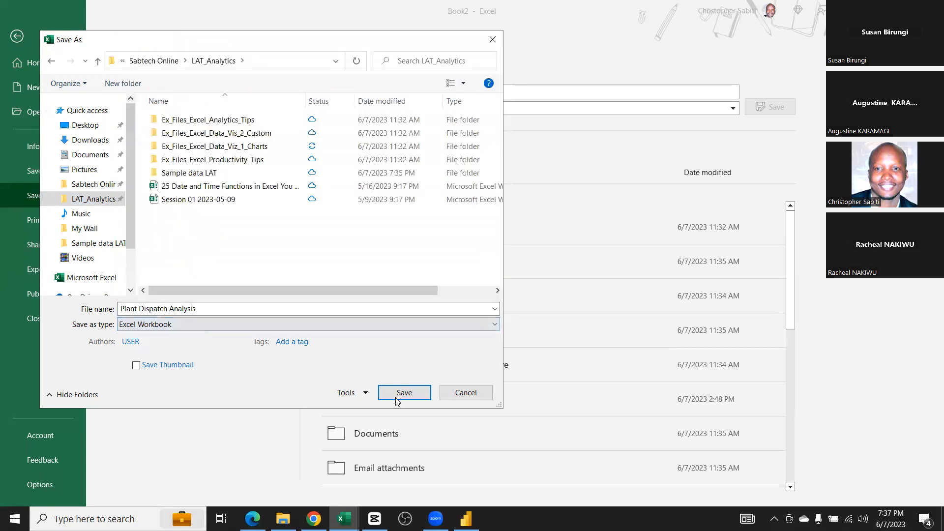
pyautogui.click(419, 397)
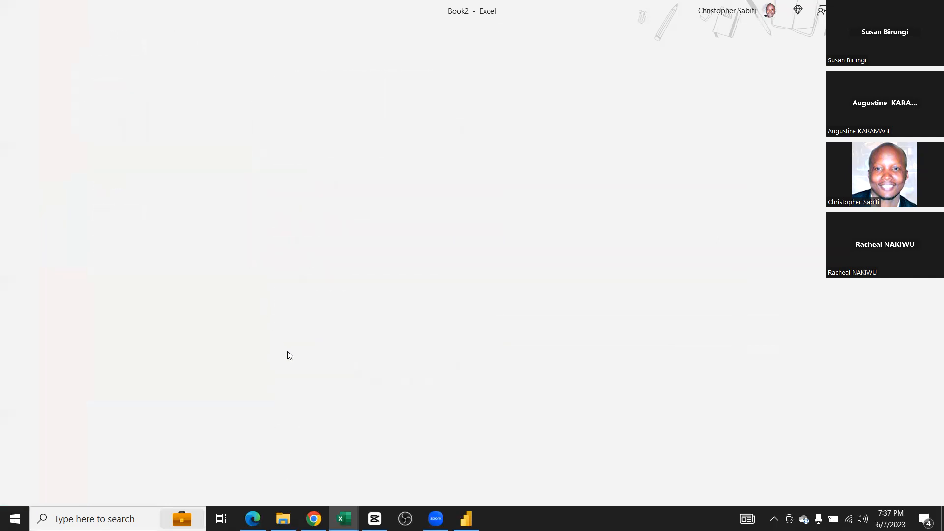
pyautogui.hotkey('alt', 'Tab')
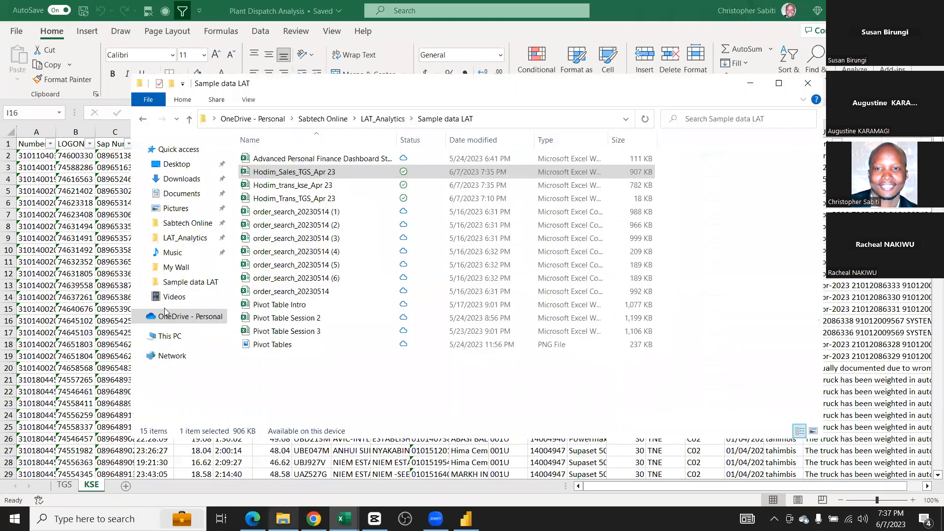
pyautogui.click(189, 239)
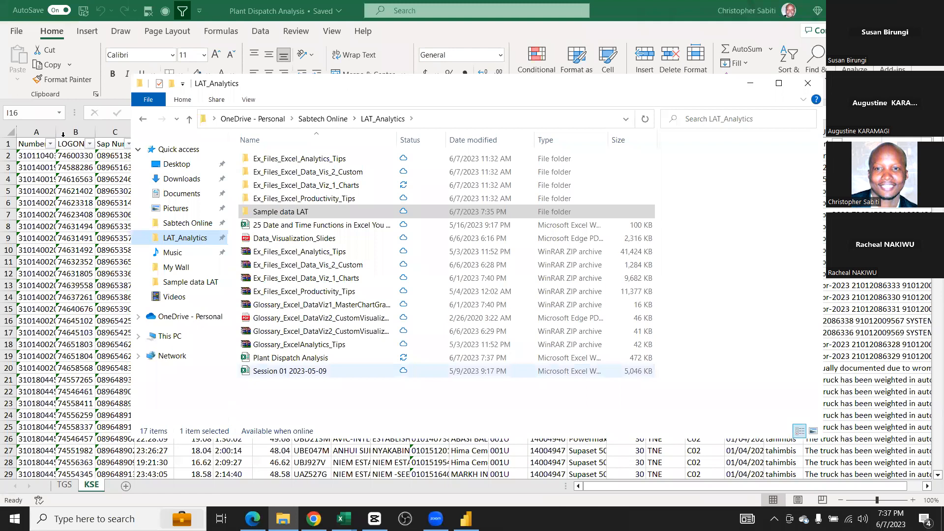
# Return to the Excel workbook and copy all records below the header row of the TGS sheet
pyautogui.click(92, 485)
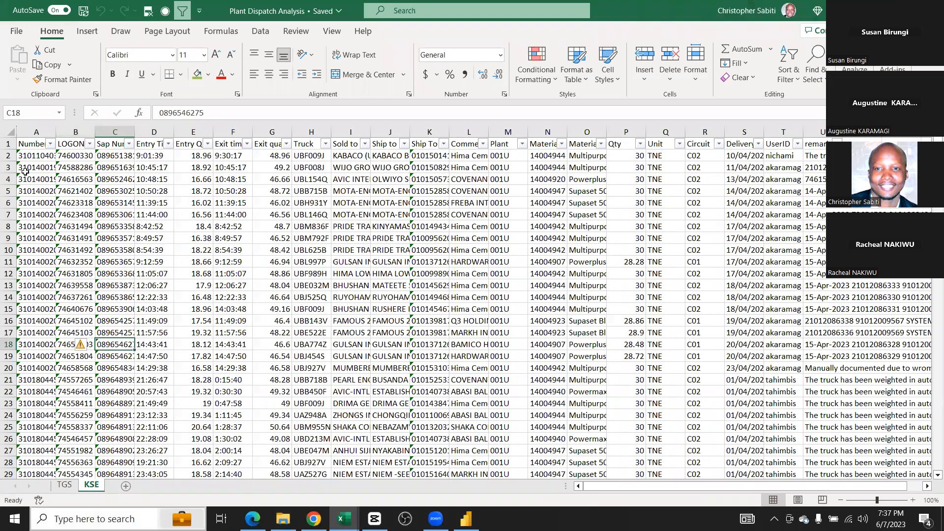
pyautogui.hotkey('ctrl', 'pageup')
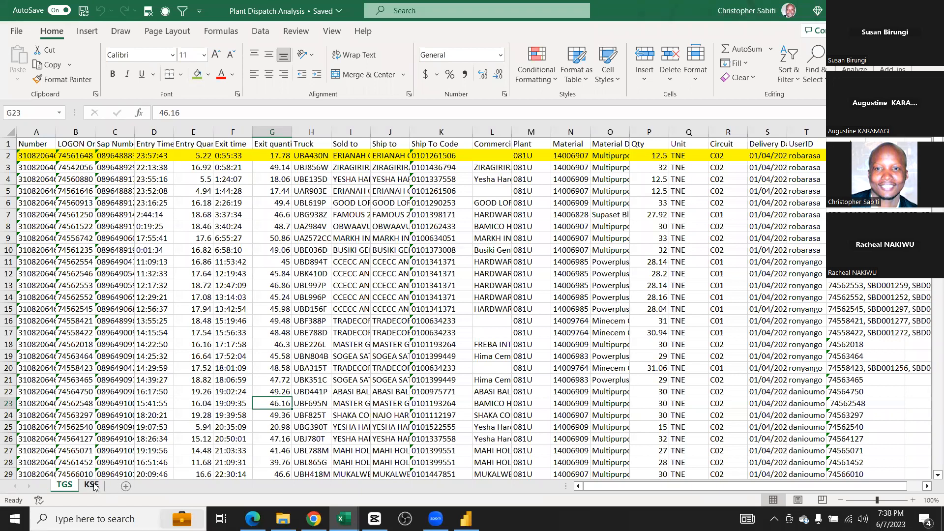
pyautogui.click(31, 155)
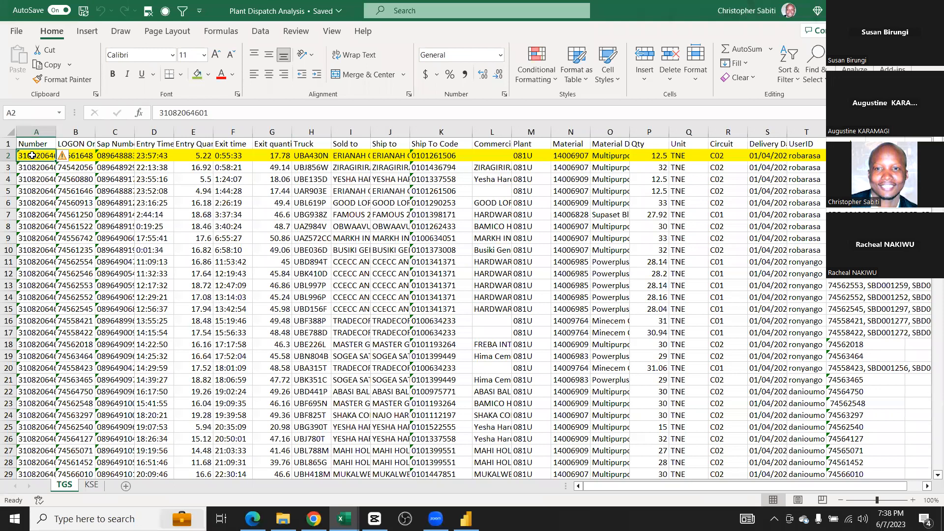
pyautogui.hotkey('ctrl', 'shift', 'Right')
pyautogui.hotkey('ctrl', 'shift', 'Right')
pyautogui.hotkey('ctrl', 'shift', 'Right')
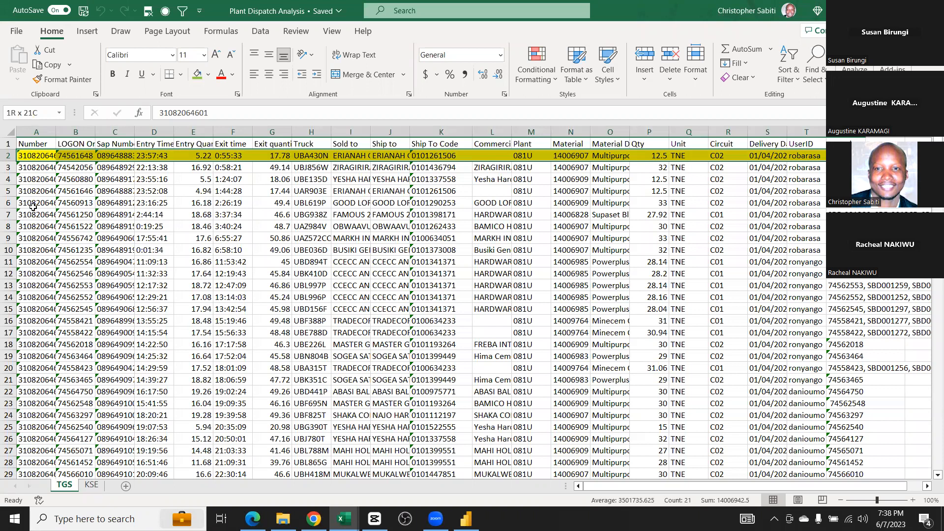
pyautogui.hotkey('ctrl', 'shift', 'Down')
pyautogui.hotkey('ctrl', 'c')
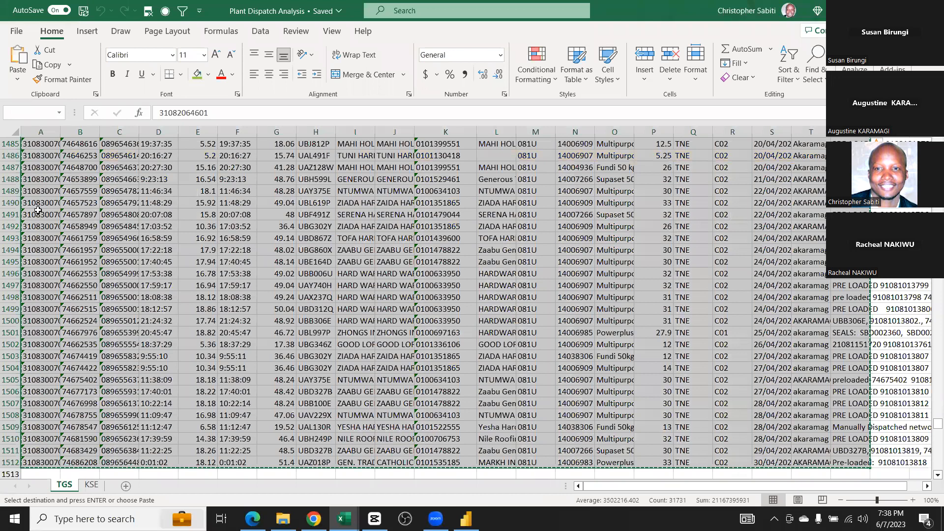
# Paste the copied TGS records directly below the last KSE record, starting at cell A1604 and overwriting the summary block
pyautogui.hotkey('ctrl', 'pagedown')
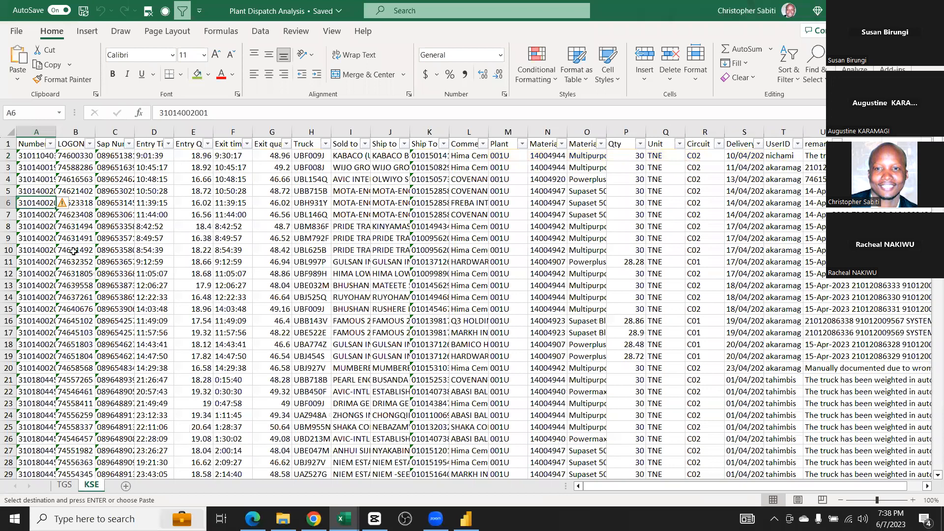
pyautogui.hotkey('ctrl', 'Down')
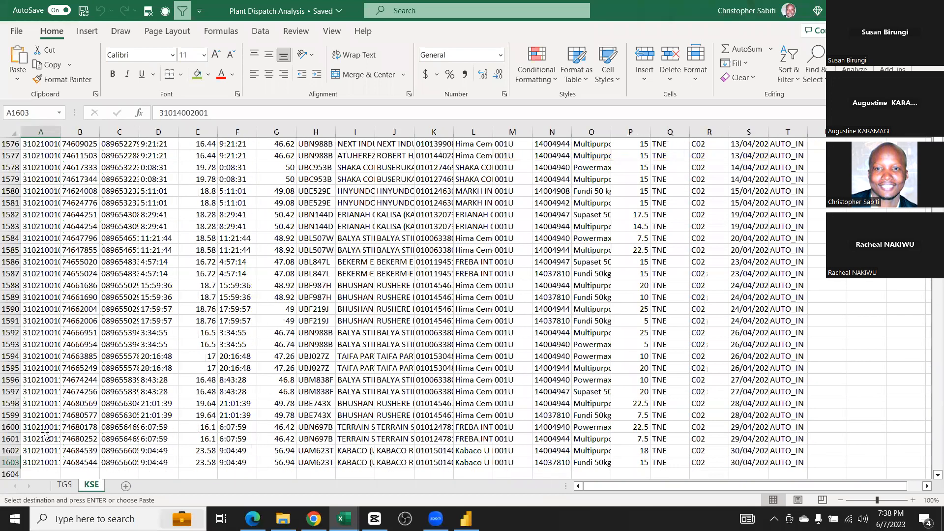
pyautogui.hotkey('ctrl', 'v')
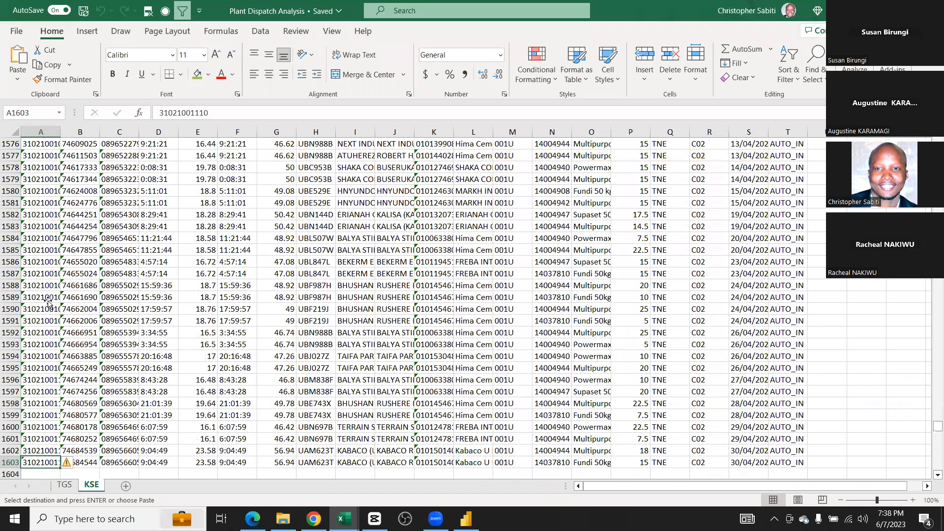
pyautogui.scroll(-1, 46, 301)
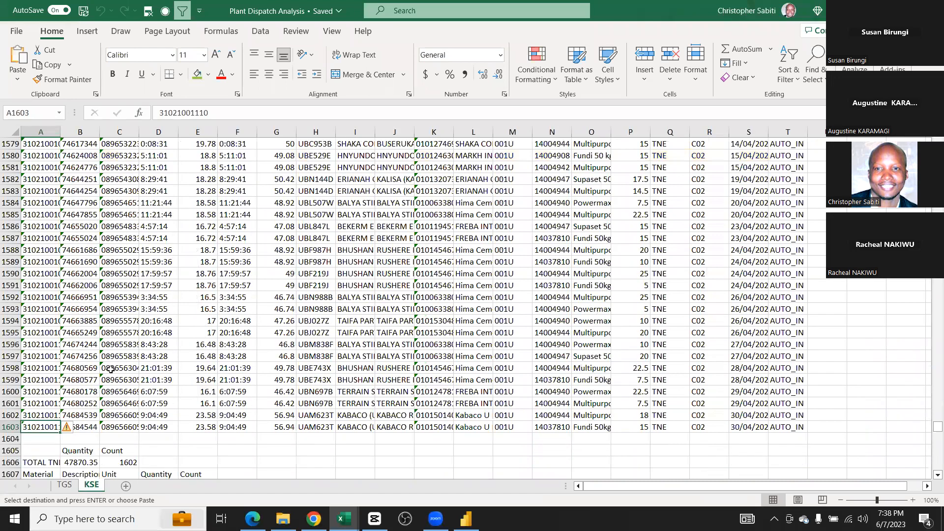
pyautogui.press('Down')
pyautogui.scroll(-4, 110, 367)
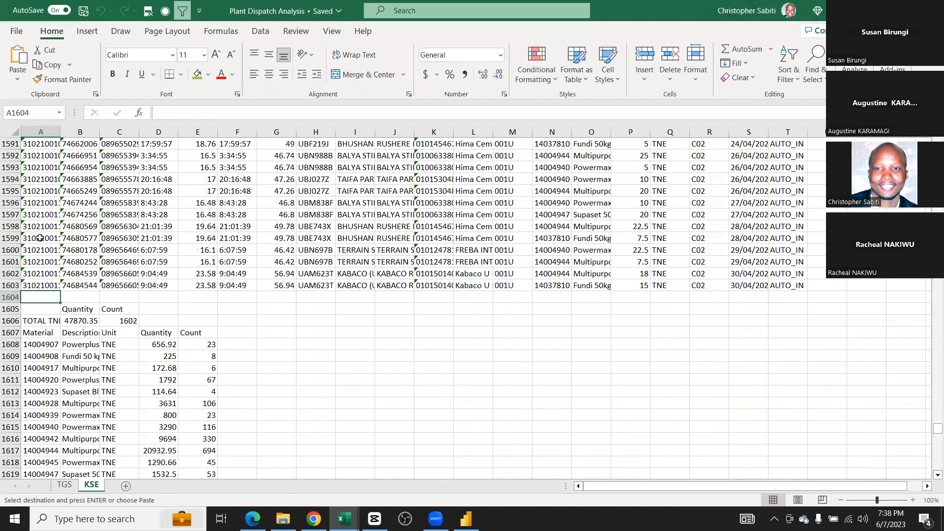
pyautogui.hotkey('ctrl', 'shift', 'End')
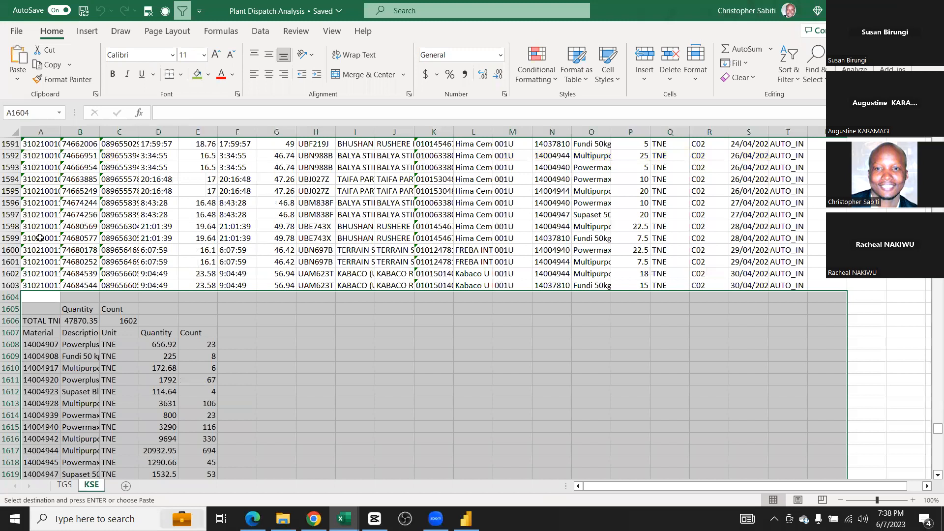
pyautogui.hotkey('ctrl', 'v')
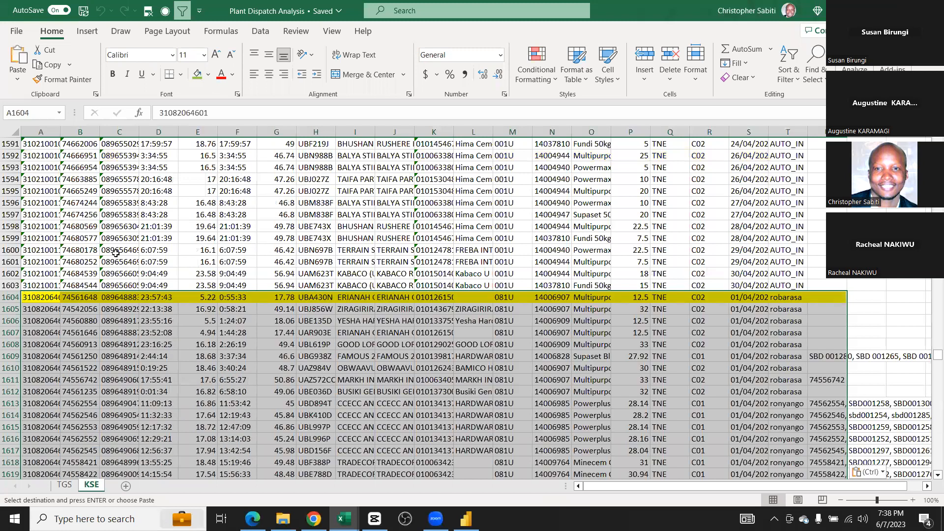
pyautogui.hotkey('ctrl', 'Down')
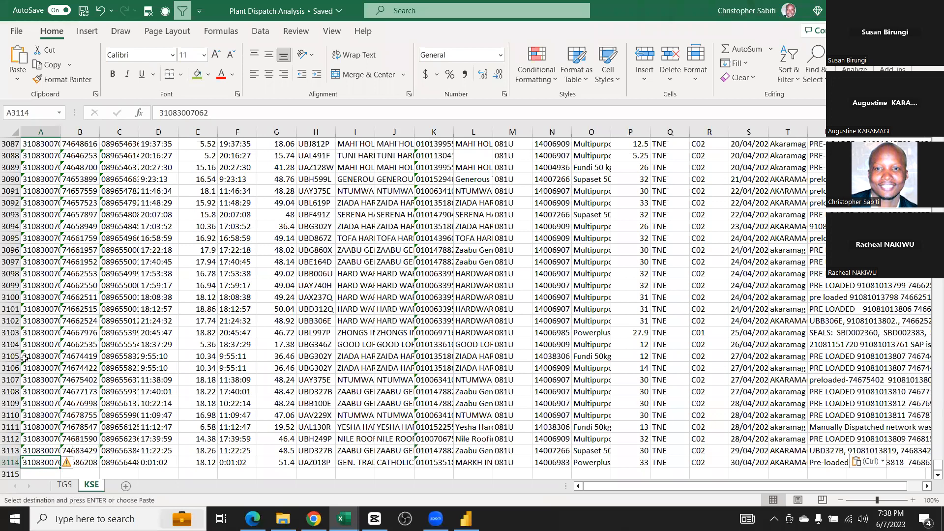
pyautogui.scroll(-1, 44, 418)
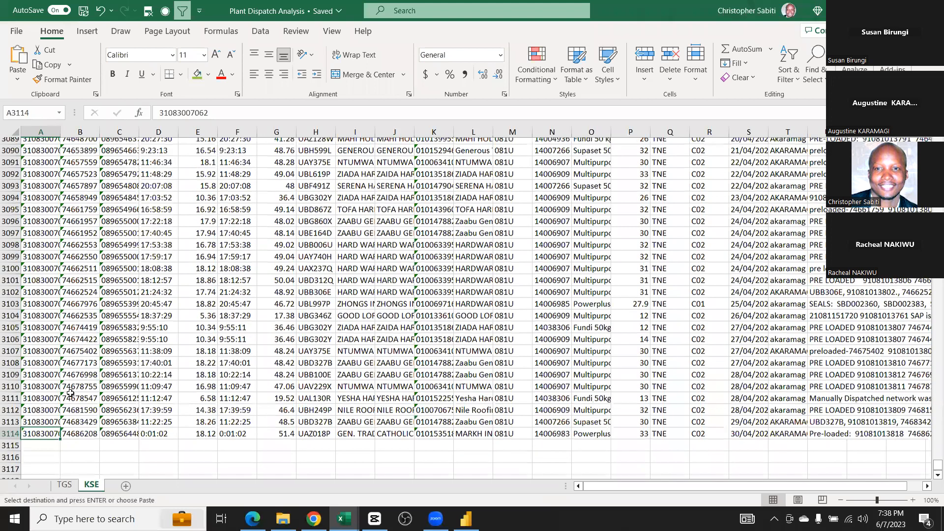
pyautogui.scroll(-2, 69, 398)
# Delete the TGS sheet from the workbook
pyautogui.click(74, 488)
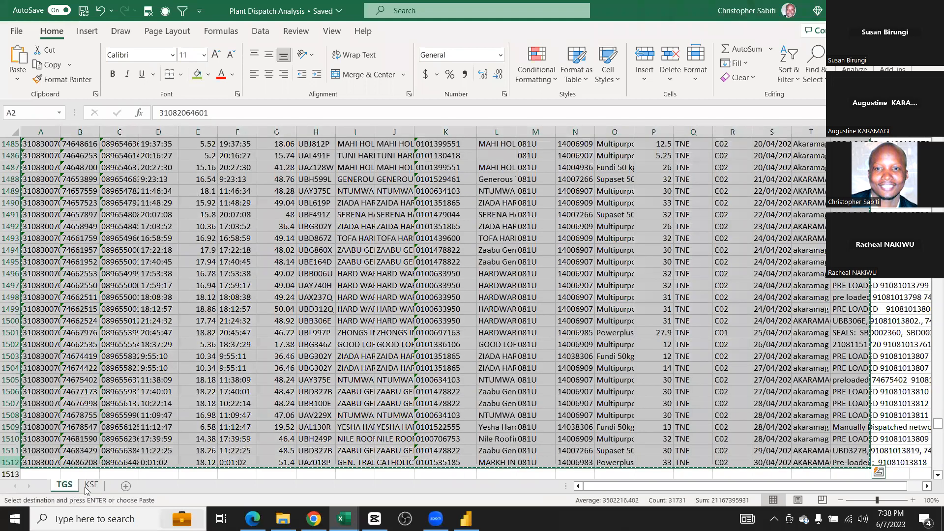
pyautogui.click(88, 486)
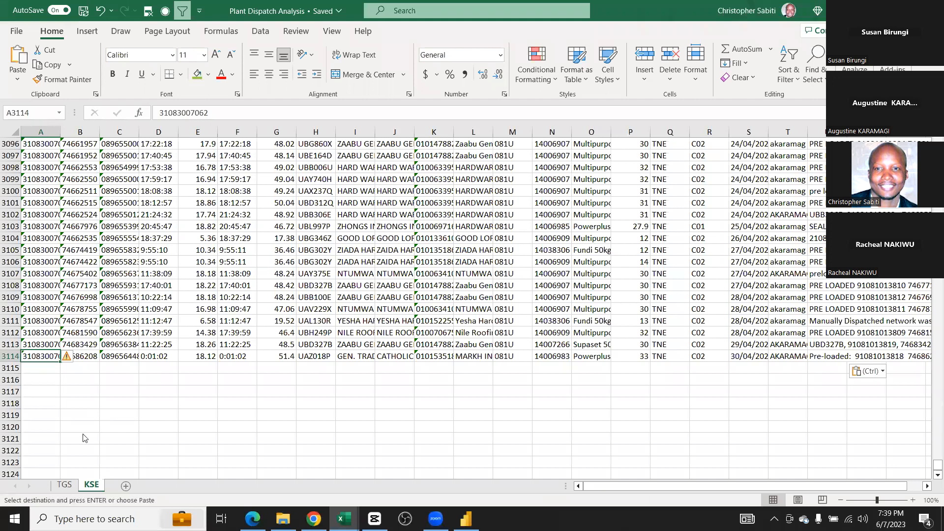
pyautogui.click(64, 485)
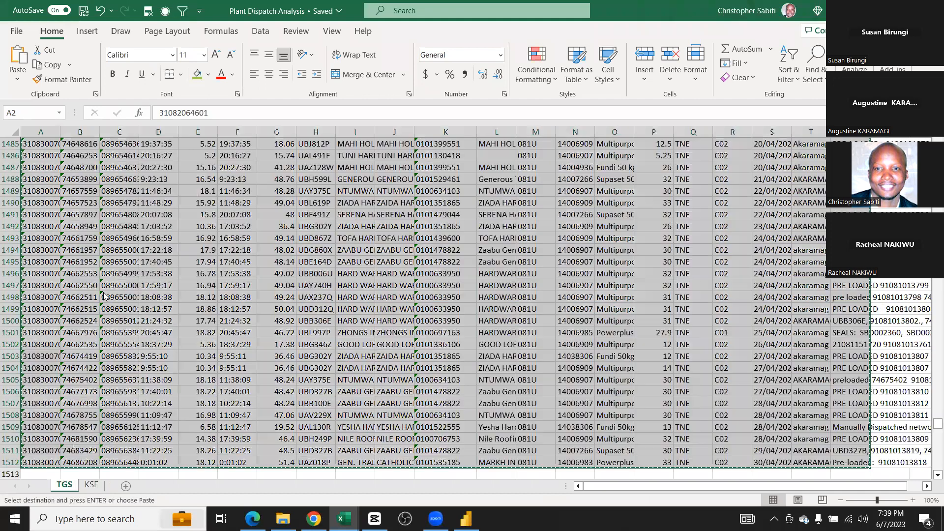
pyautogui.rightClick(66, 484)
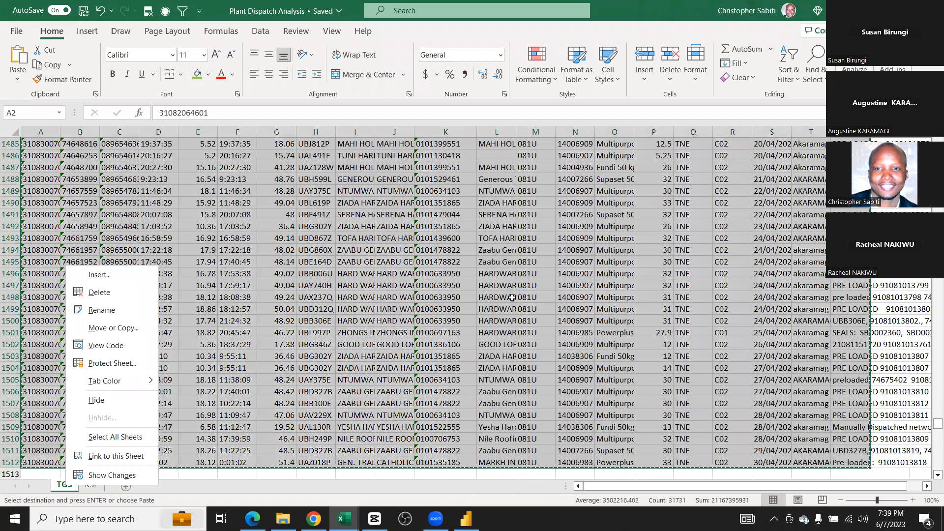
pyautogui.press('d')
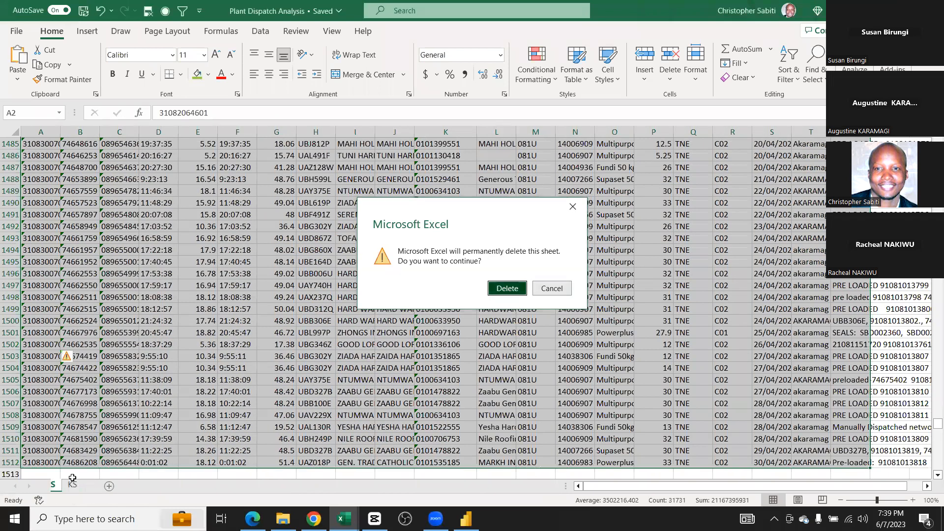
pyautogui.press('Return')
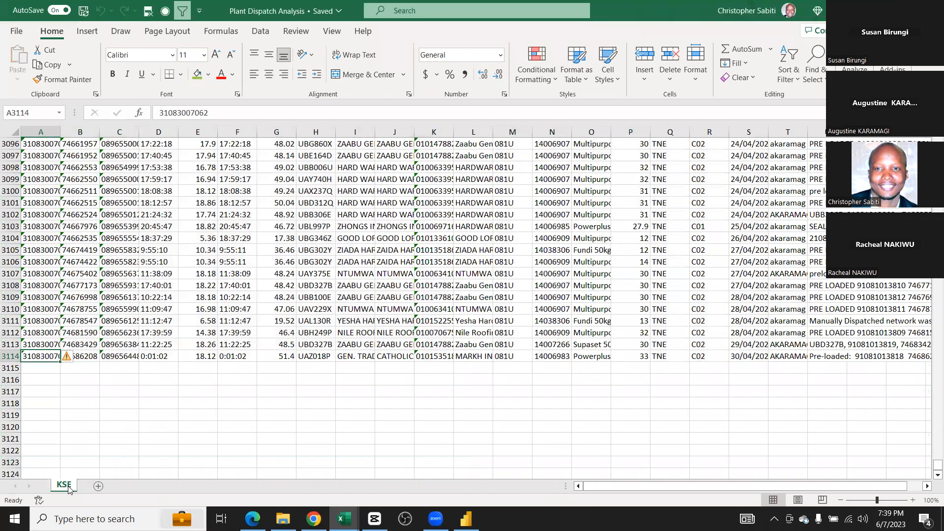
# Rename the KSE sheet as Data
pyautogui.doubleClick(64, 485)
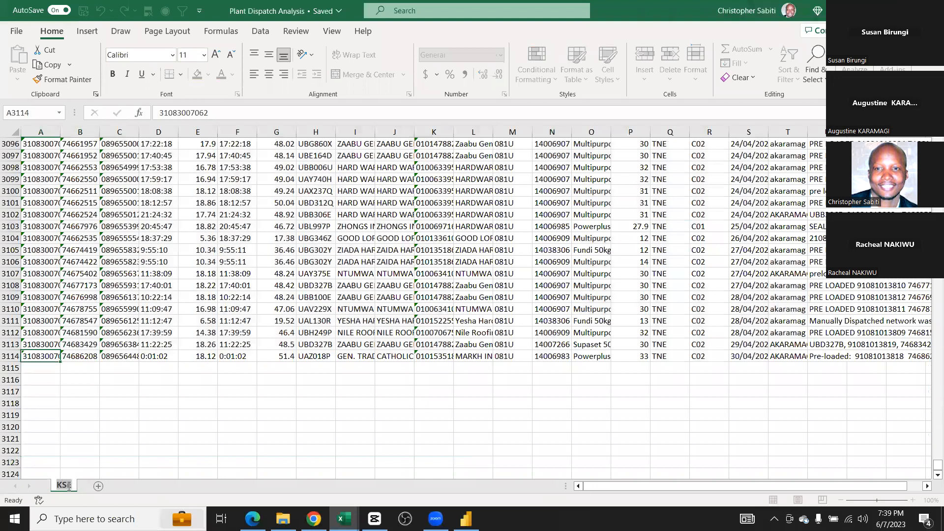
pyautogui.write('Data')
pyautogui.press('Return')
pyautogui.click(395, 415)
# Remove the existing filter from the Data sheet and reapply it to the header row of the combined records
pyautogui.scroll(3, 396, 354)
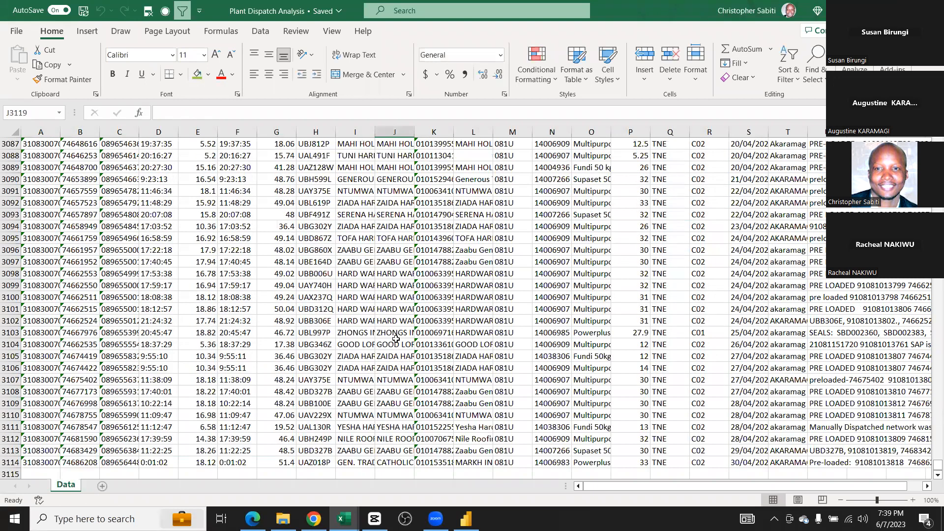
pyautogui.scroll(4, 395, 339)
pyautogui.scroll(6, 396, 339)
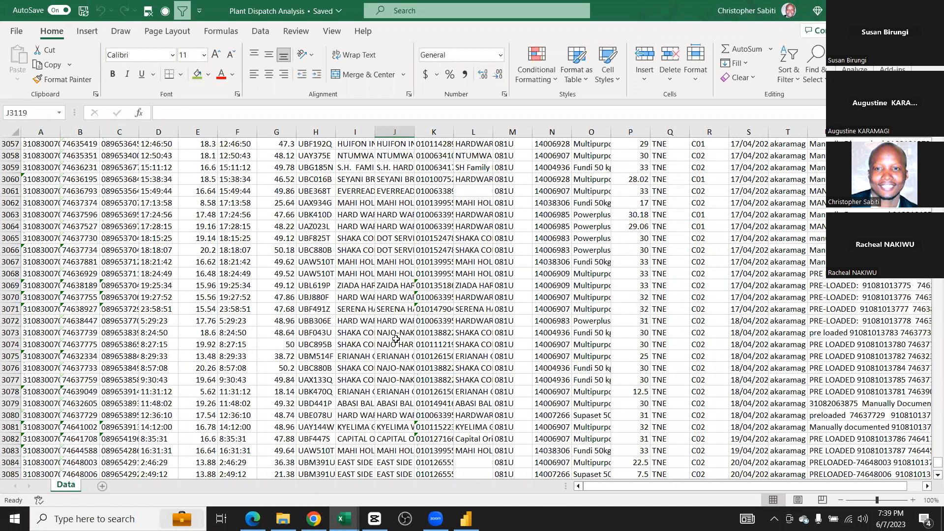
pyautogui.scroll(-9, 396, 340)
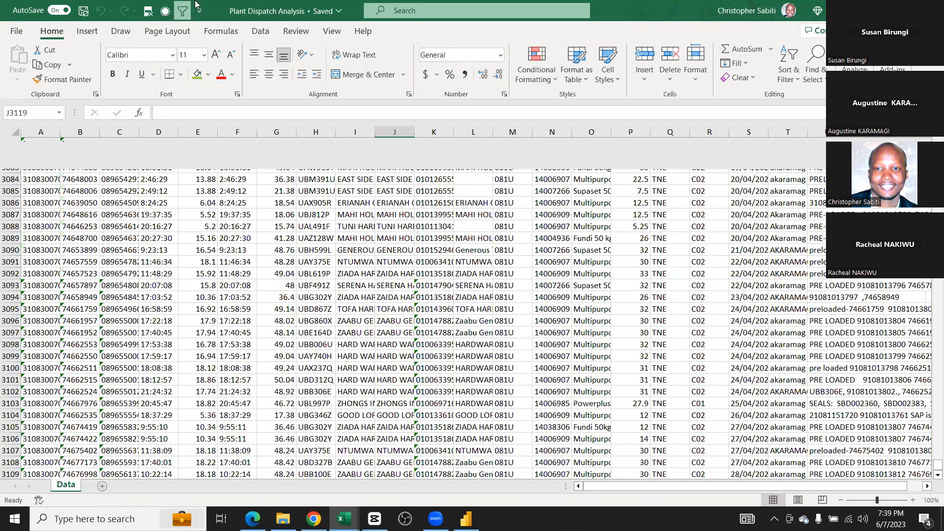
pyautogui.click(183, 11)
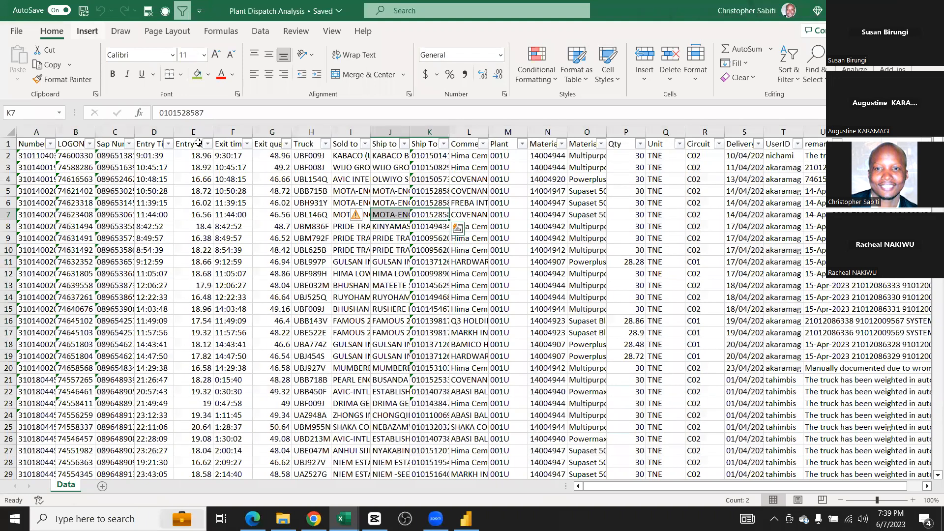
pyautogui.click(183, 11)
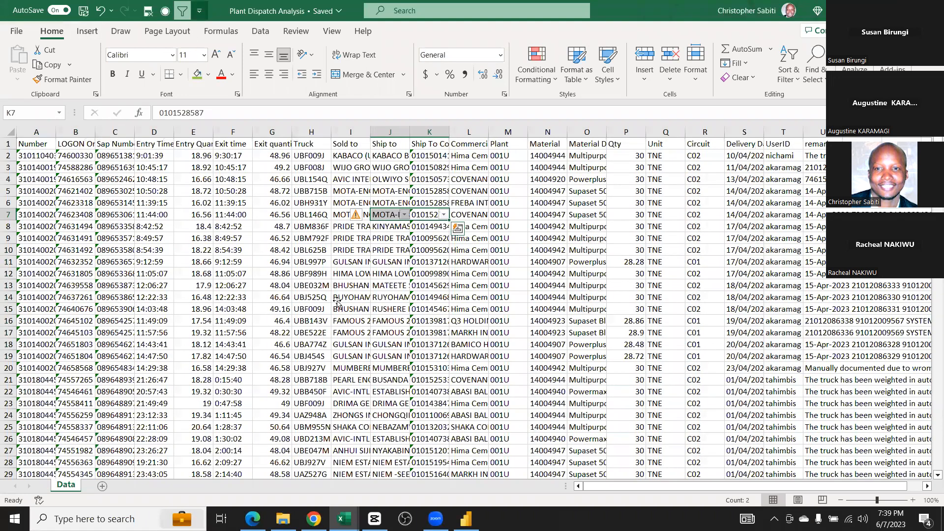
pyautogui.hotkey('ctrl', 'shift', 'l')
pyautogui.press('Left')
pyautogui.press('Left')
pyautogui.press('Left')
pyautogui.press('Left')
pyautogui.press('Left')
pyautogui.press('Left')
pyautogui.hotkey('shift', 'Right')
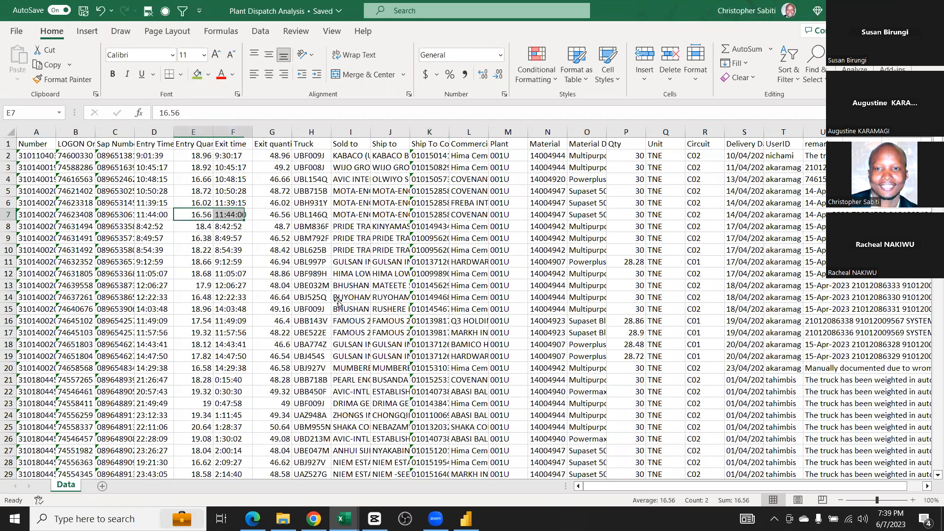
pyautogui.click(338, 302)
pyautogui.hotkey('ctrl', 'shift', 'l')
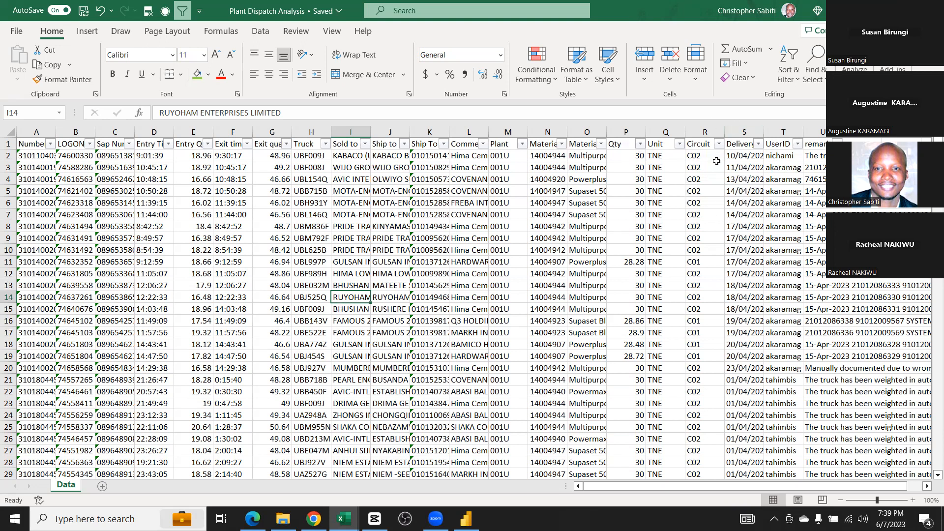
# Delete the Circuit column from the Data sheet
pyautogui.click(718, 144)
pyautogui.click(716, 146)
pyautogui.click(704, 132)
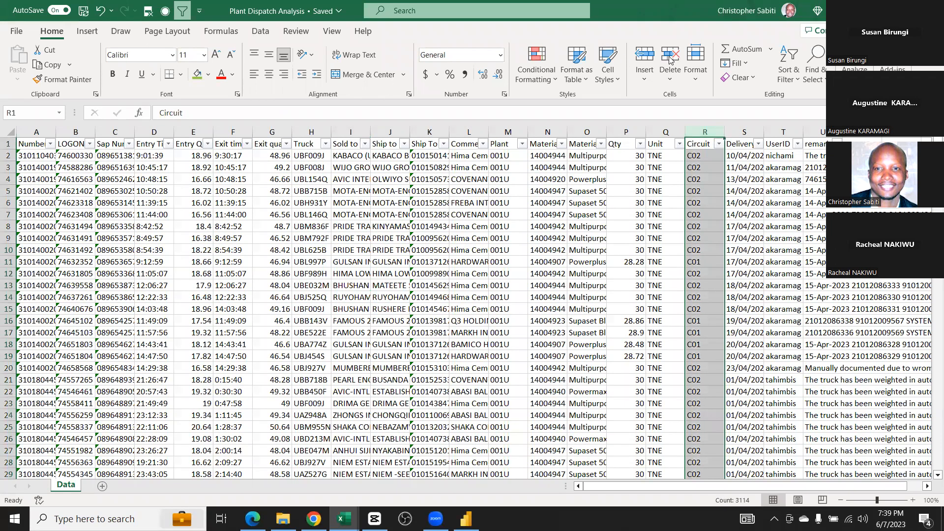
pyautogui.hotkey('ctrl', '-')
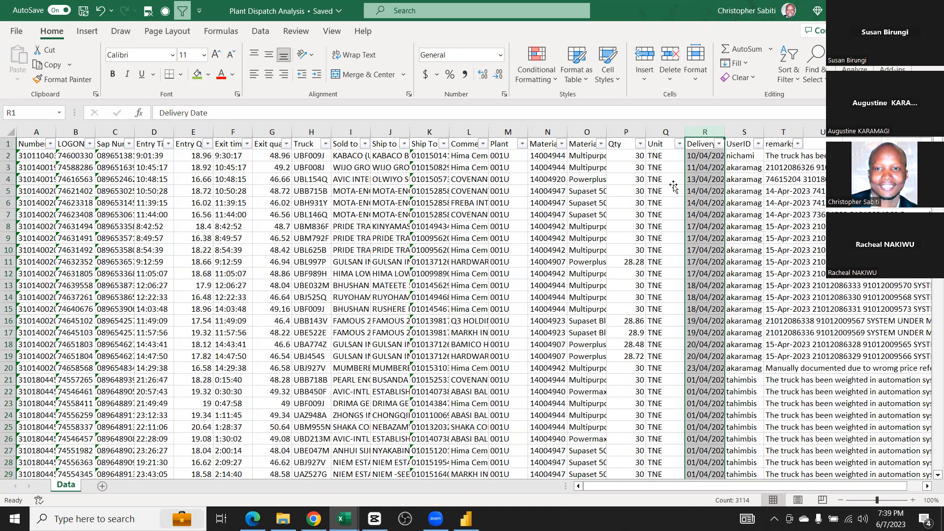
# Check which values the Unit column contains and delete that column from the Data sheet
pyautogui.click(672, 191)
pyautogui.click(665, 130)
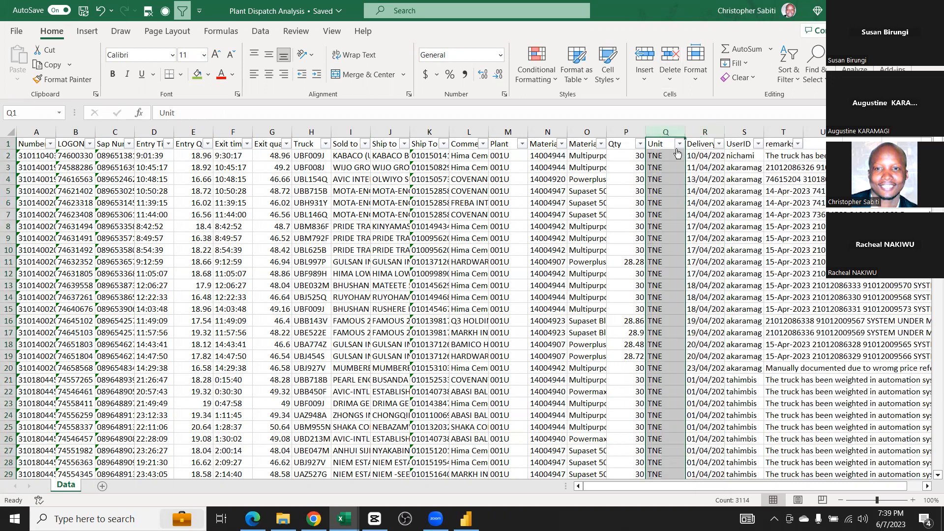
pyautogui.click(679, 144)
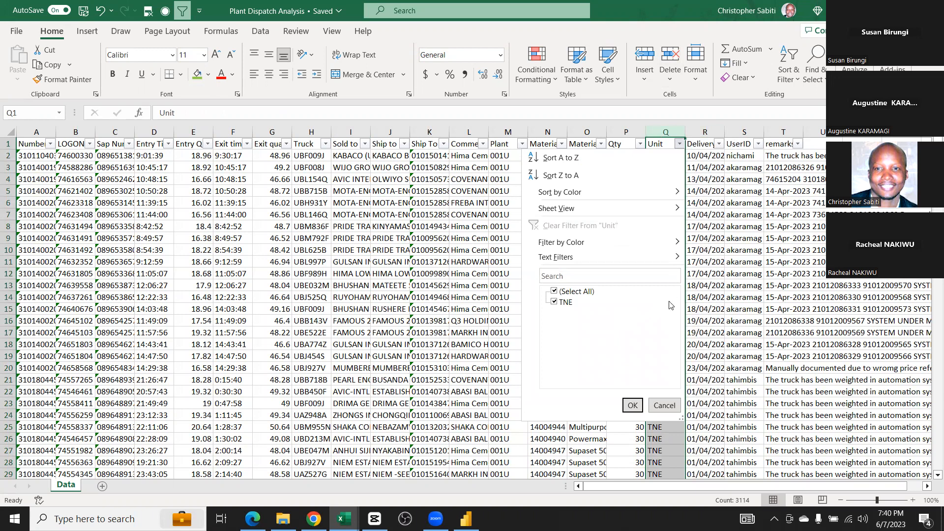
pyautogui.click(680, 57)
pyautogui.click(681, 57)
pyautogui.click(665, 273)
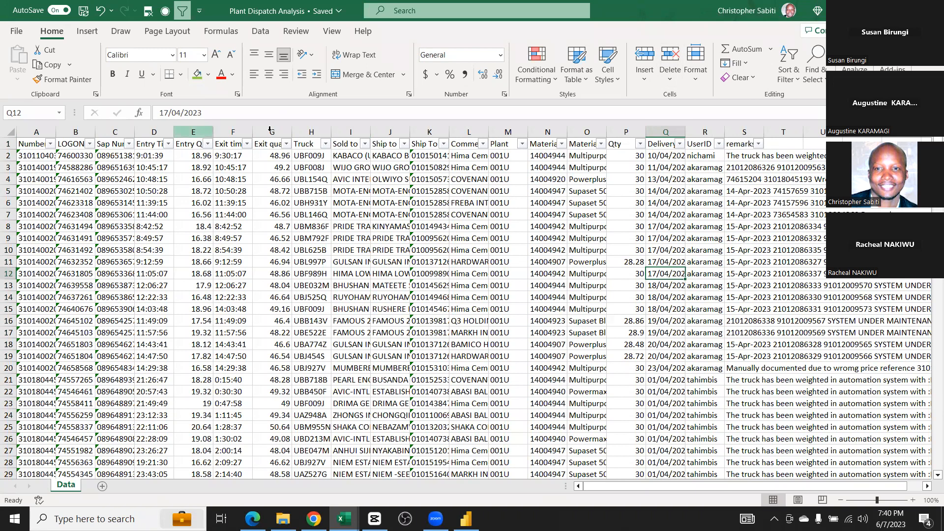
# Examine the entry and exit time and quantity columns and the remarks column for data worth keeping
pyautogui.moveTo(269, 129); pyautogui.dragTo(233, 132)
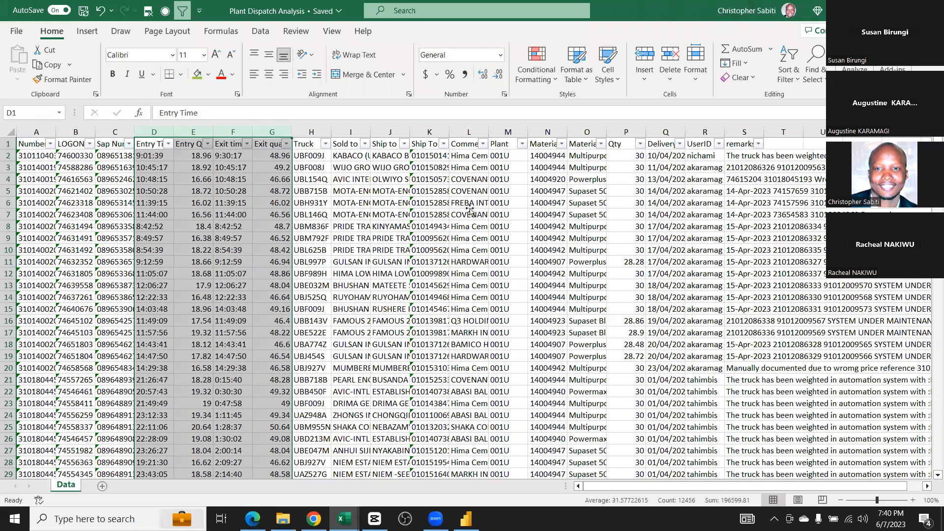
pyautogui.click(351, 273)
pyautogui.scroll(-1, 492, 221)
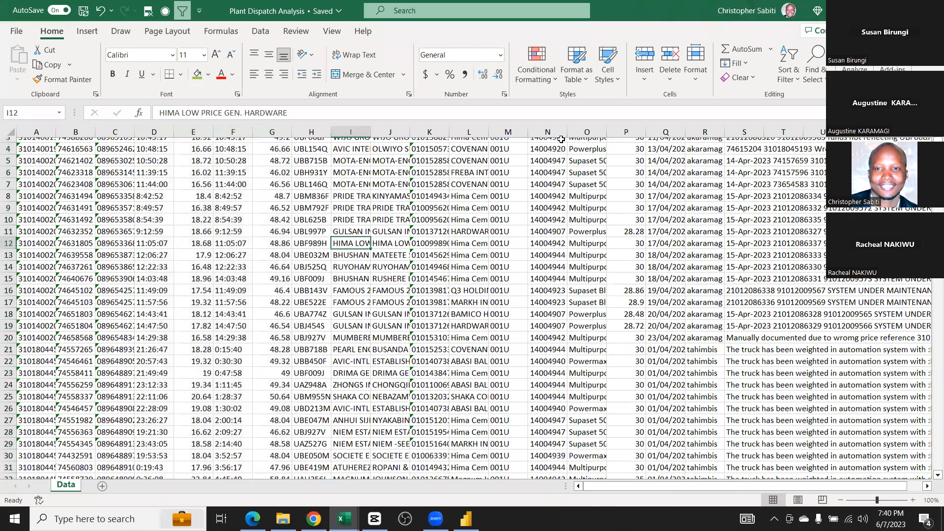
pyautogui.scroll(-4, 561, 139)
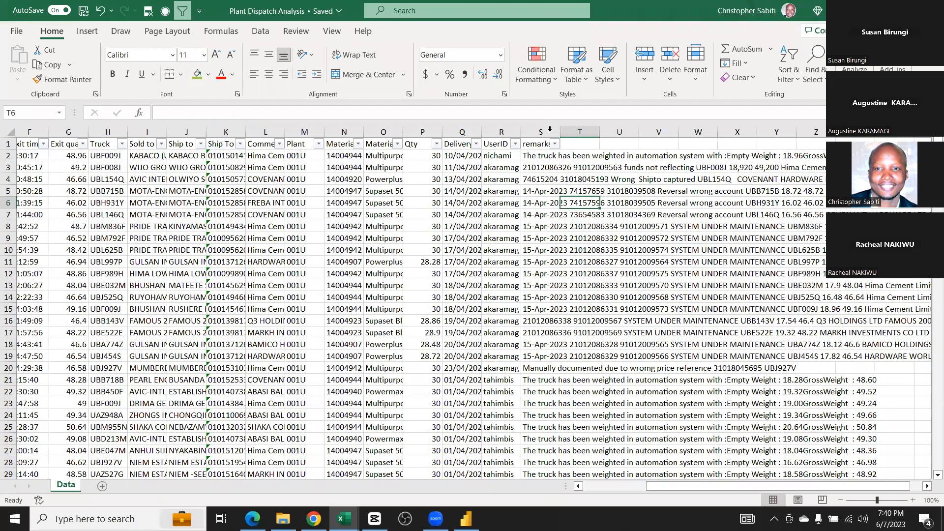
pyautogui.press('Down')
pyautogui.press('Left')
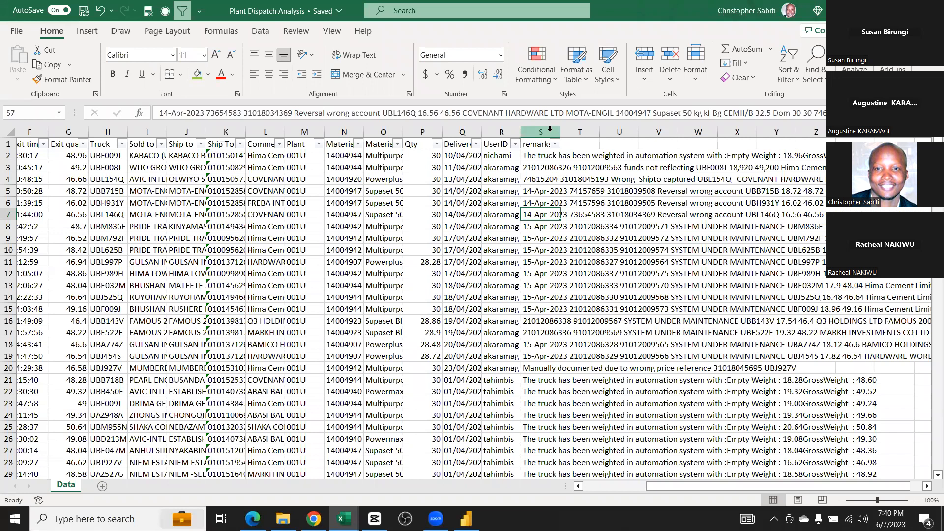
pyautogui.click(550, 181)
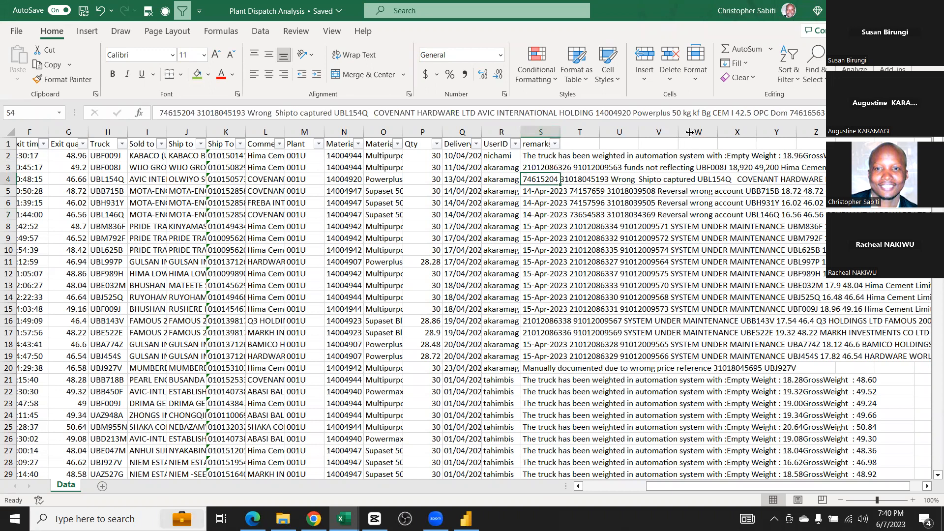
# Widen the Delivery Date column to show full dates and review the dates offered by its filter
pyautogui.hscroll(-1, 688, 132)
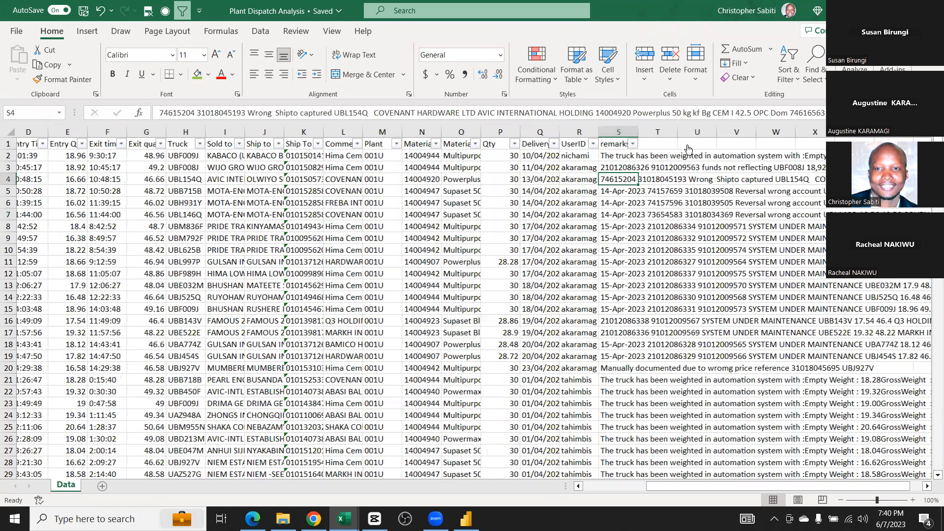
pyautogui.hscroll(-2, 677, 280)
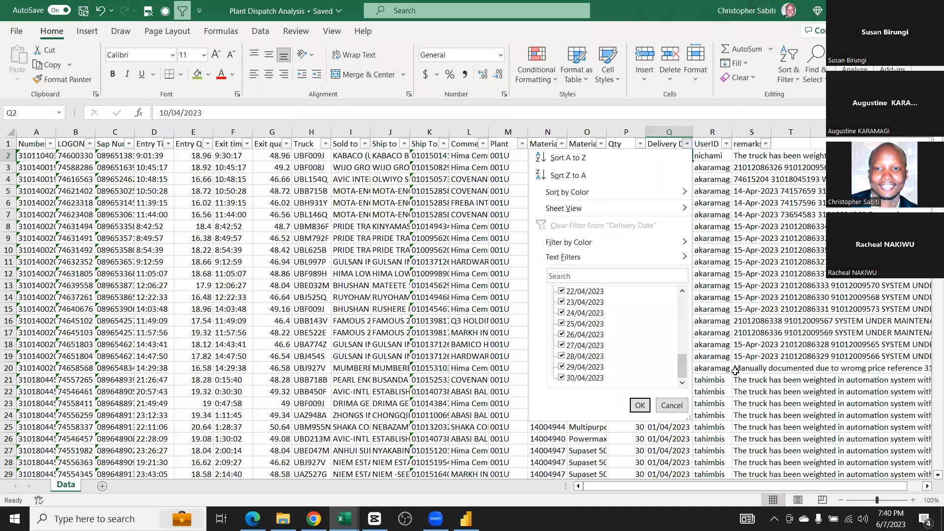
pyautogui.press('Escape')
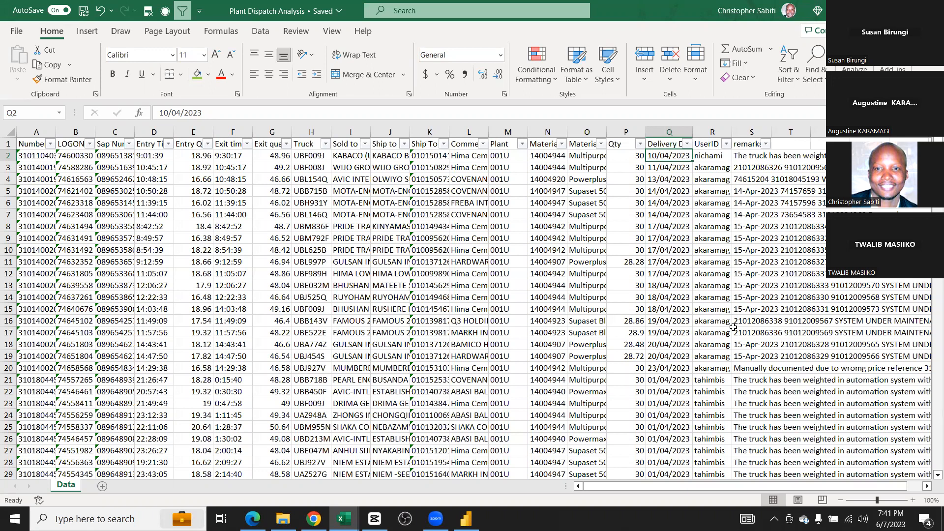
pyautogui.click(597, 222)
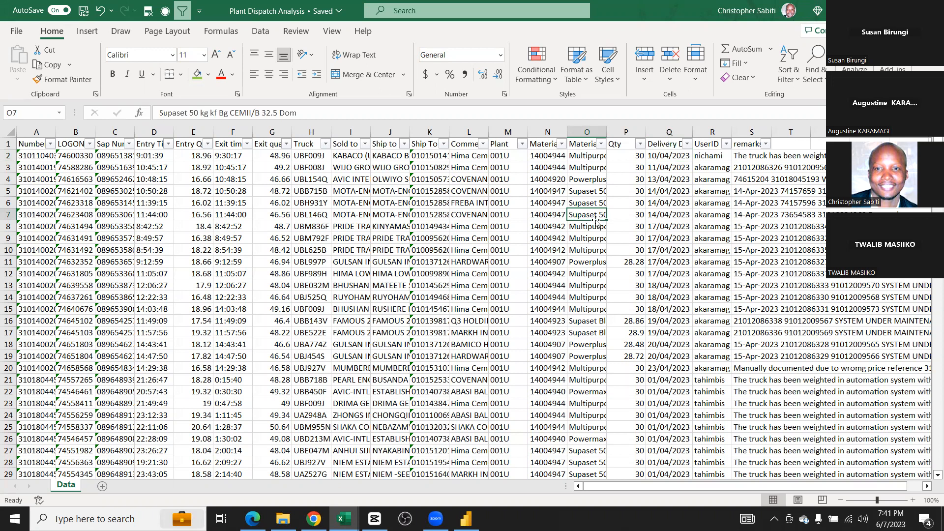
pyautogui.click(327, 223)
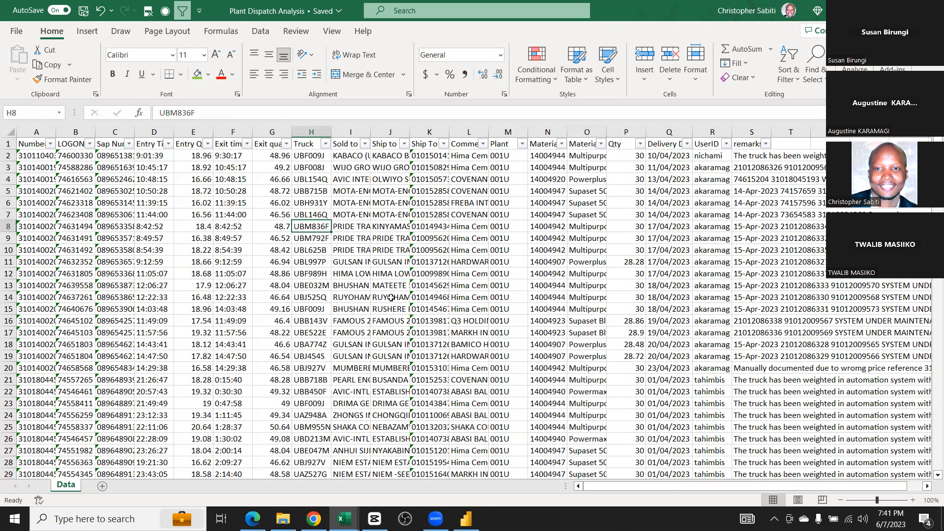
pyautogui.hotkey('ctrl', 't')
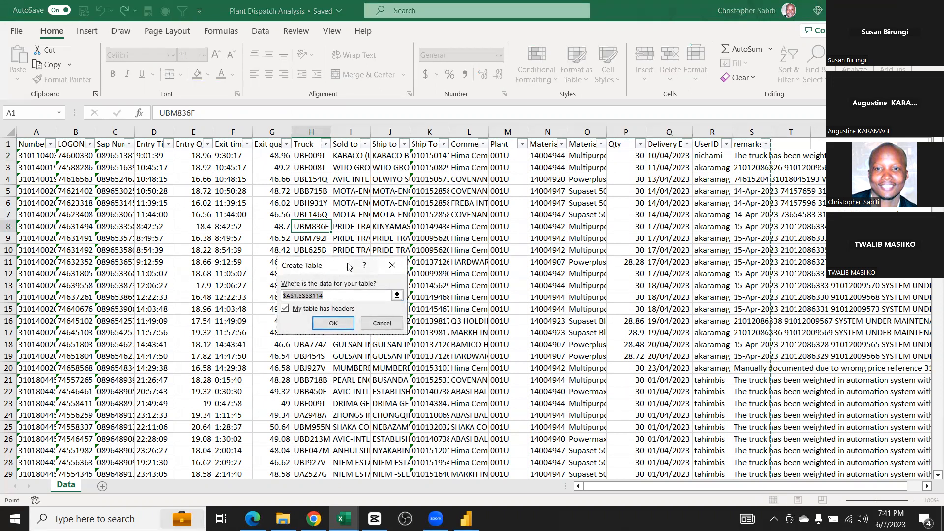
pyautogui.moveTo(437, 206); pyautogui.dragTo(438, 206)
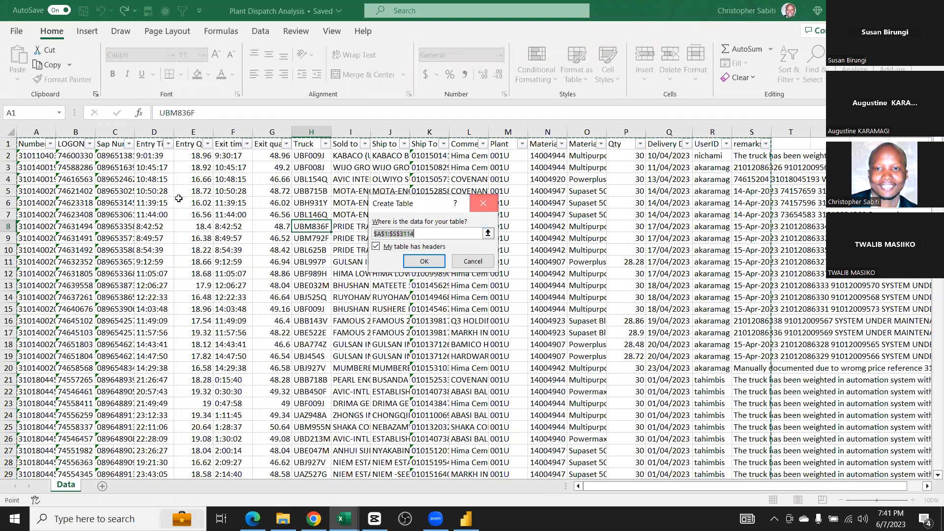
pyautogui.press('Escape')
# Convert the dispatch records in $A$1:$S$3114 into a table with its first row as headers
pyautogui.click(418, 226)
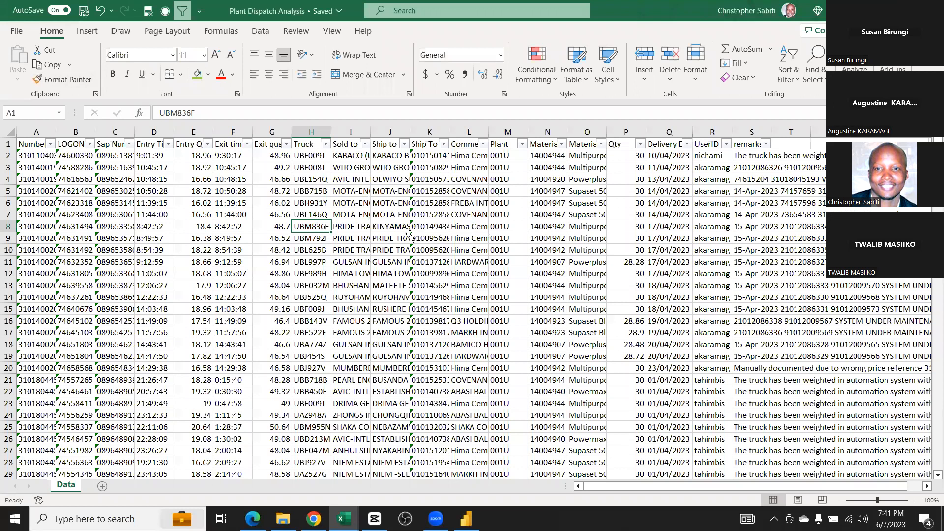
pyautogui.click(105, 63)
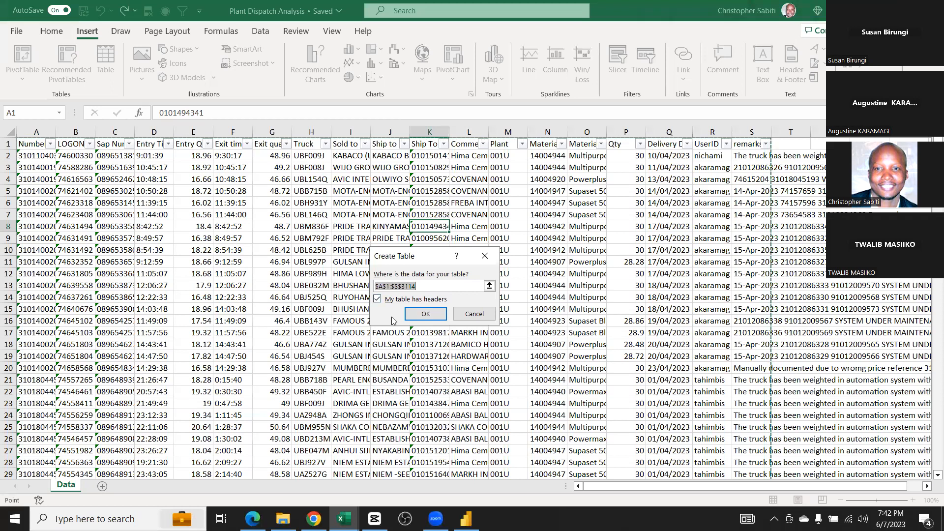
pyautogui.hotkey('alt', 'm')
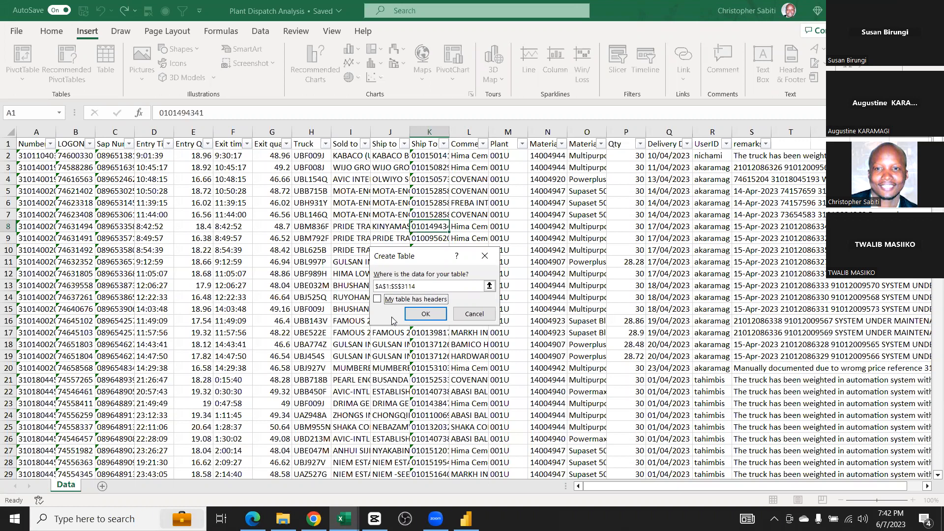
pyautogui.click(377, 299)
pyautogui.click(423, 310)
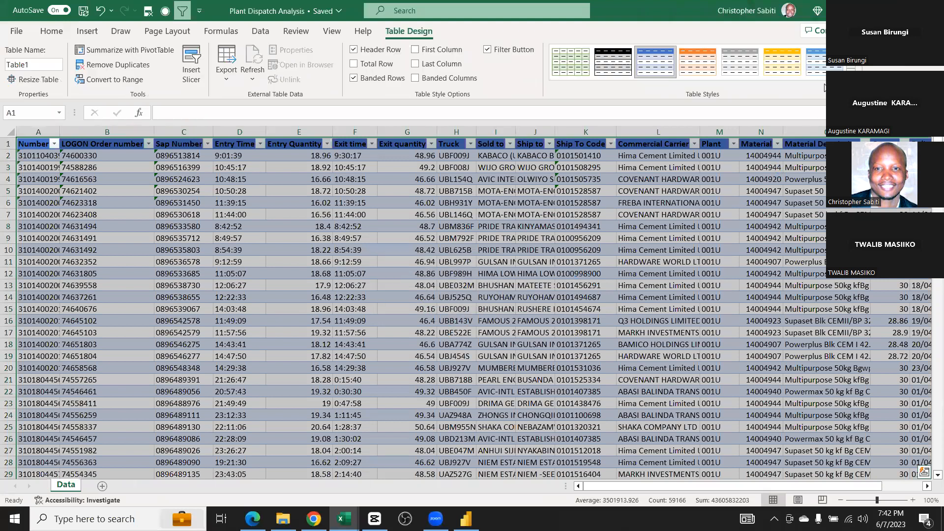
# Apply the black-and-grey light table style with banded rows and gridlines to the dispatch table
pyautogui.click(572, 70)
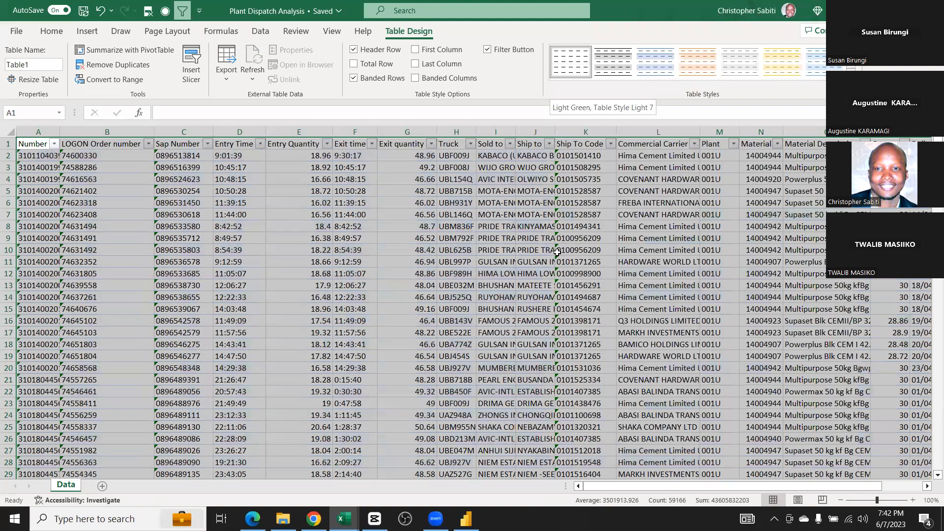
pyautogui.click(534, 202)
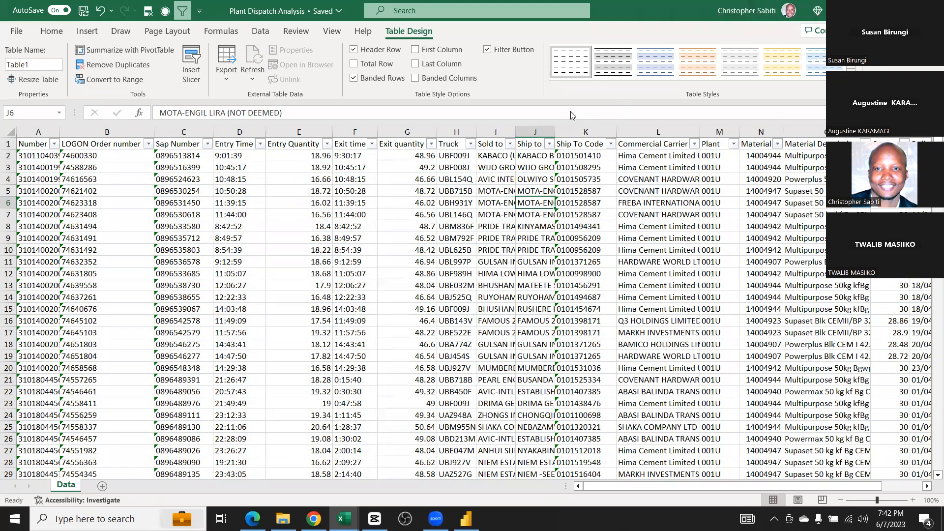
pyautogui.click(851, 73)
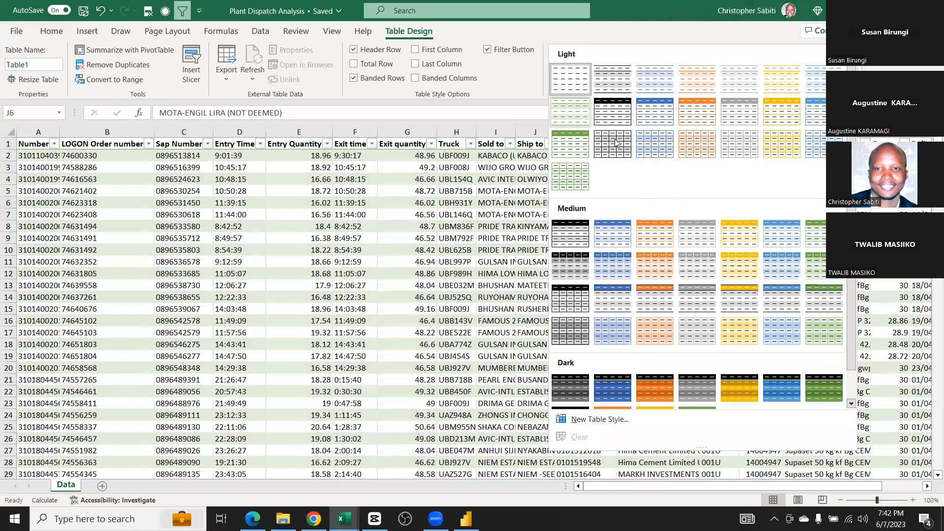
pyautogui.press('Escape')
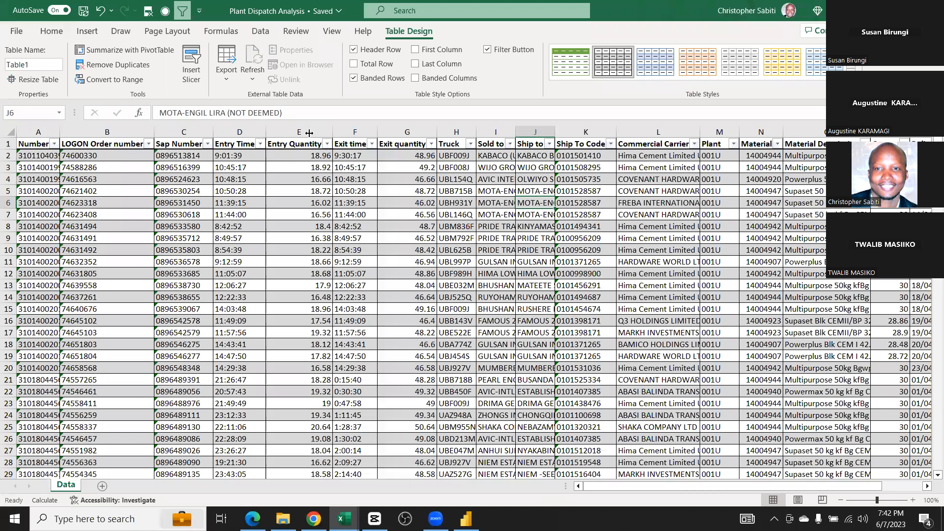
# Narrow the Entry Quantity column of the dispatch table
pyautogui.click(272, 214)
pyautogui.moveTo(332, 132); pyautogui.dragTo(311, 132)
pyautogui.click(733, 238)
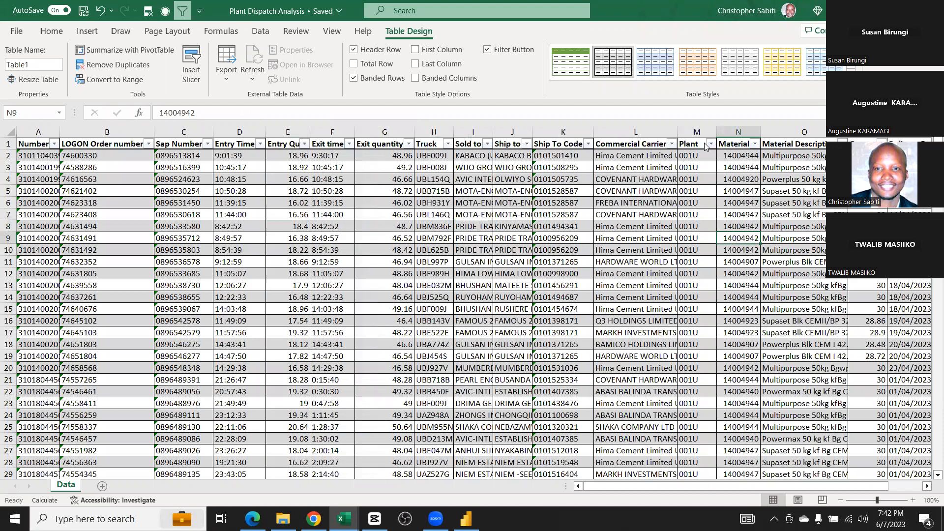
# Examine how the Delivery Date filter lists its dates and whether it treats them as text
pyautogui.hscroll(3, 704, 147)
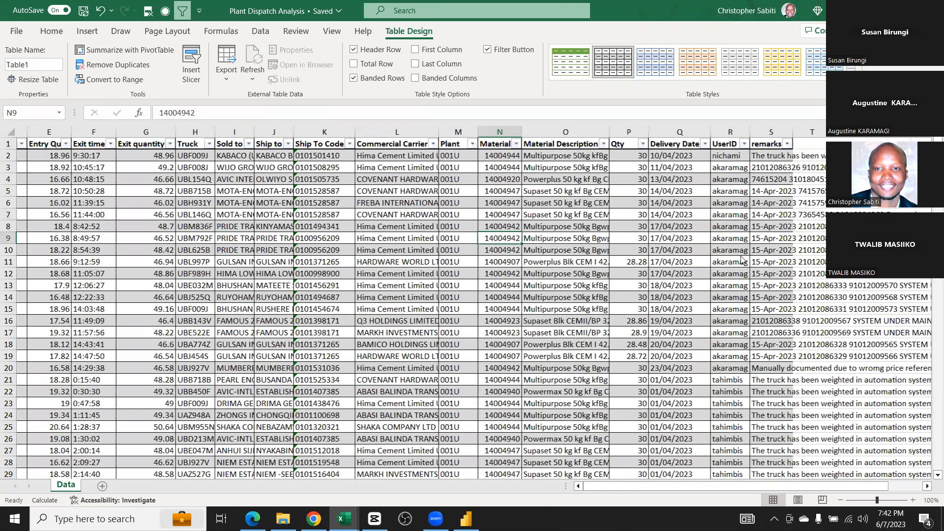
pyautogui.click(702, 144)
pyautogui.press('Escape')
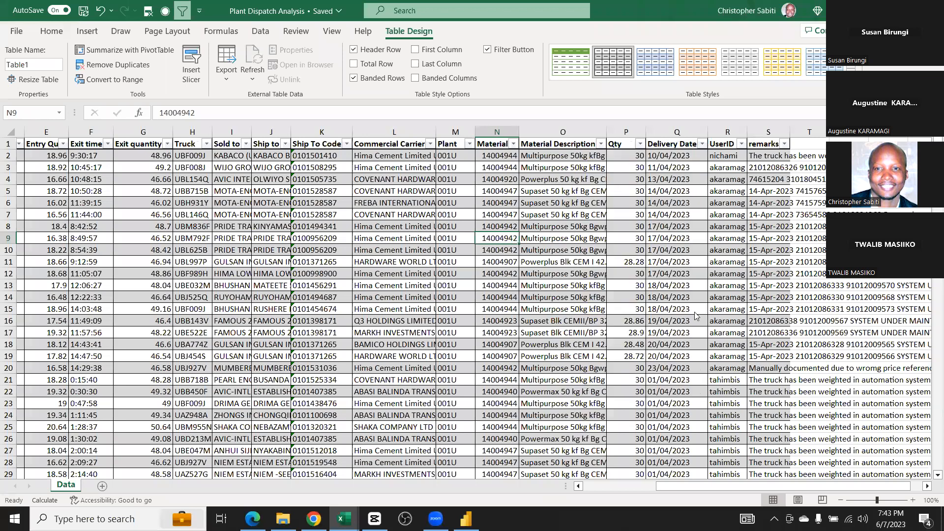
pyautogui.moveTo(698, 325); pyautogui.dragTo(696, 295)
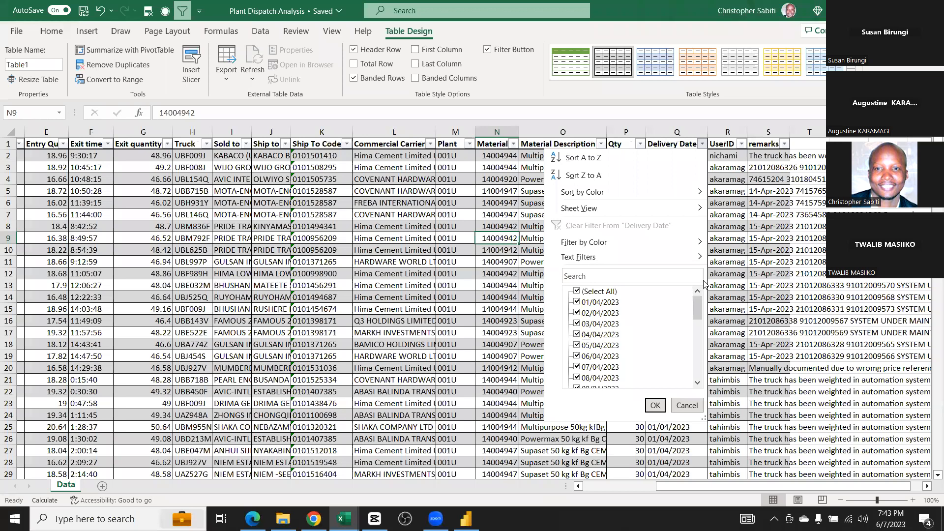
pyautogui.click(716, 269)
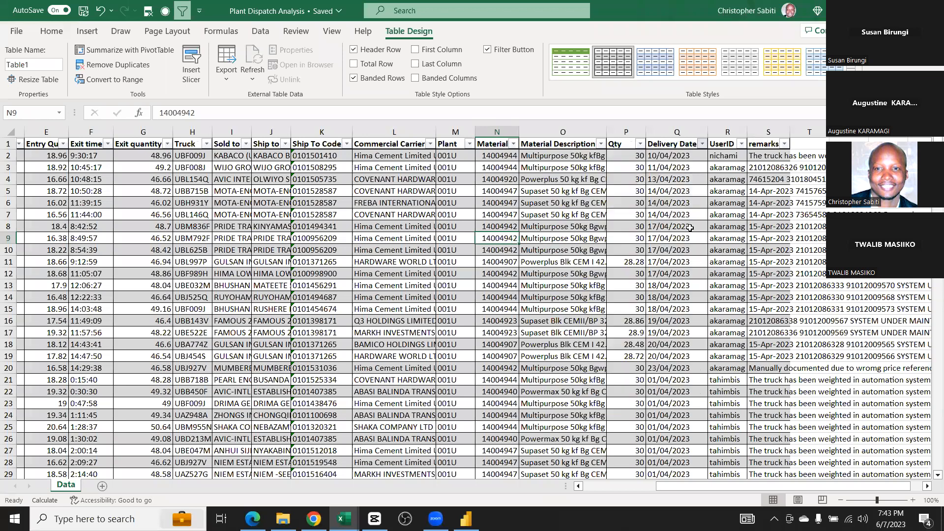
# Format the first Delivery Date cell, Q2, as a date of type 14-Mar-12 and recheck the column's filter list
pyautogui.click(673, 156)
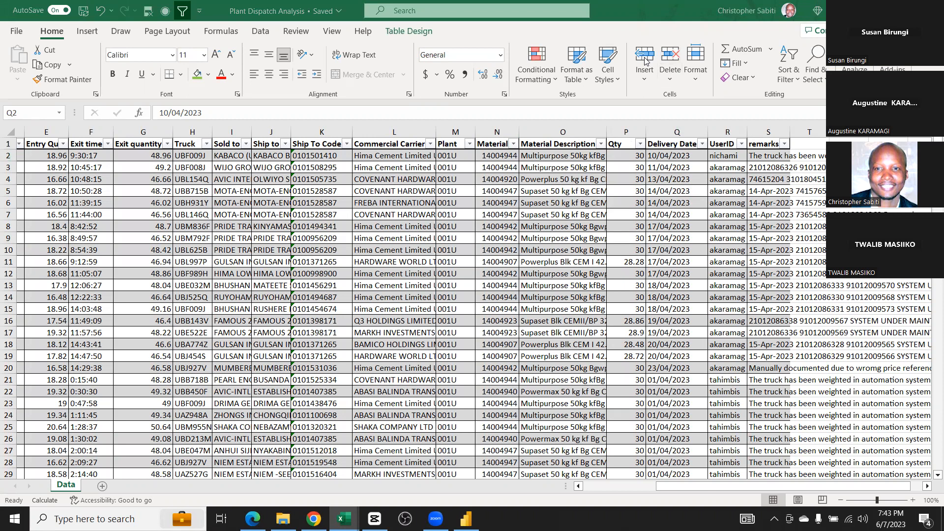
pyautogui.click(491, 237)
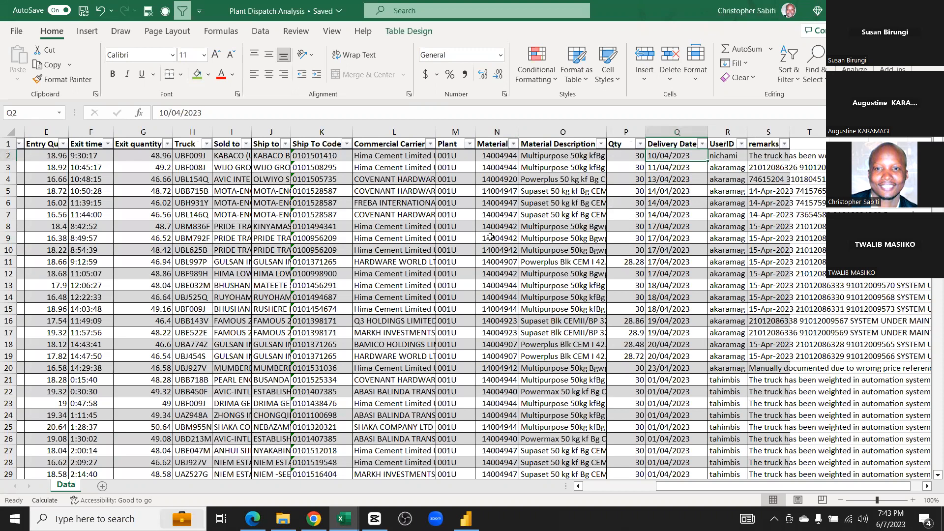
pyautogui.click(504, 95)
pyautogui.click(294, 202)
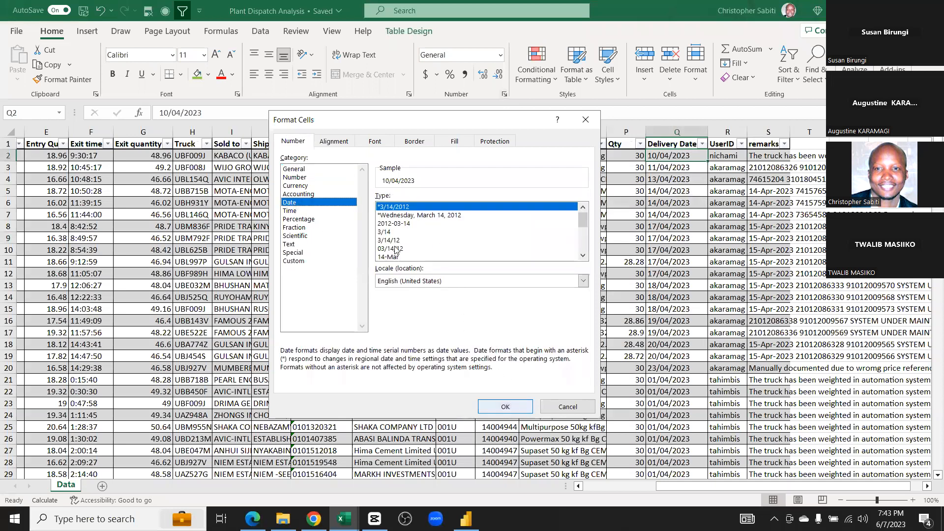
pyautogui.scroll(-1, 583, 227)
pyautogui.scroll(-1, 410, 231)
pyautogui.click(522, 405)
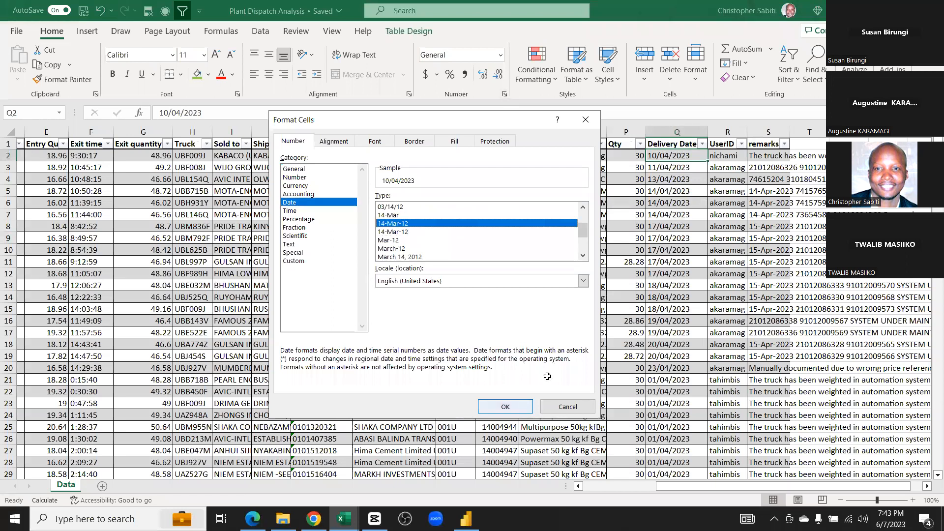
pyautogui.click(702, 144)
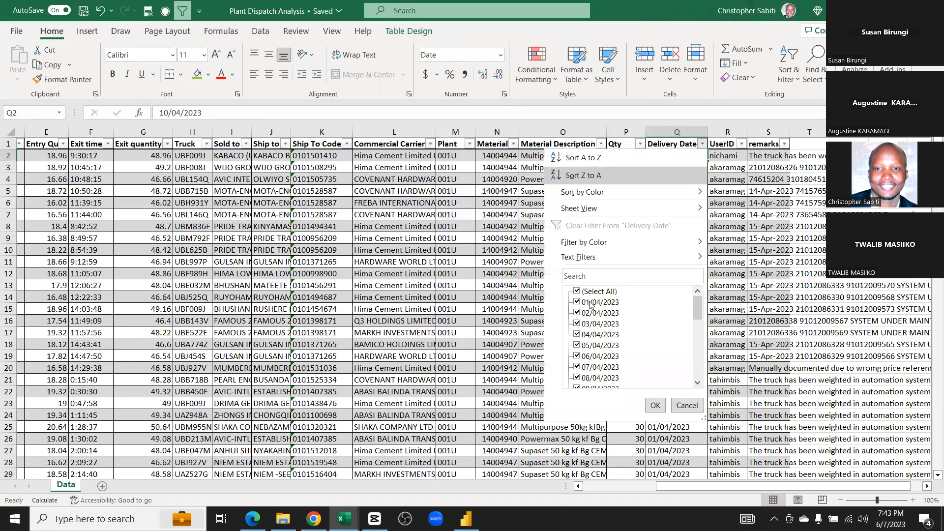
pyautogui.click(668, 160)
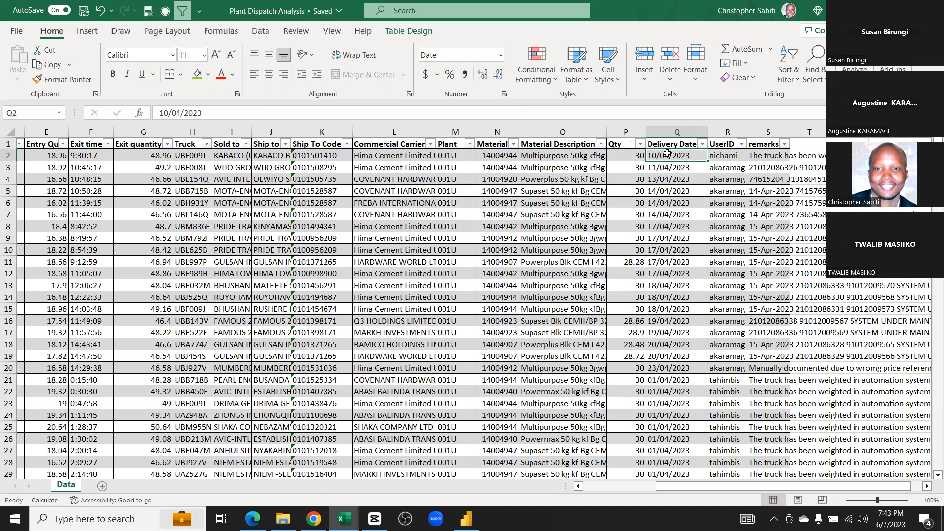
# Insert a new table column between Delivery Date and UserID and name it Date
pyautogui.click(719, 126)
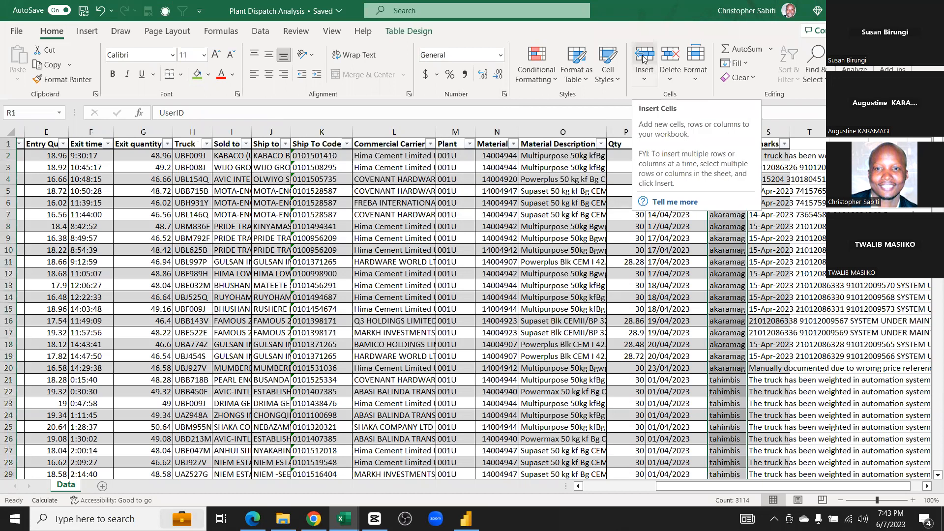
pyautogui.click(673, 354)
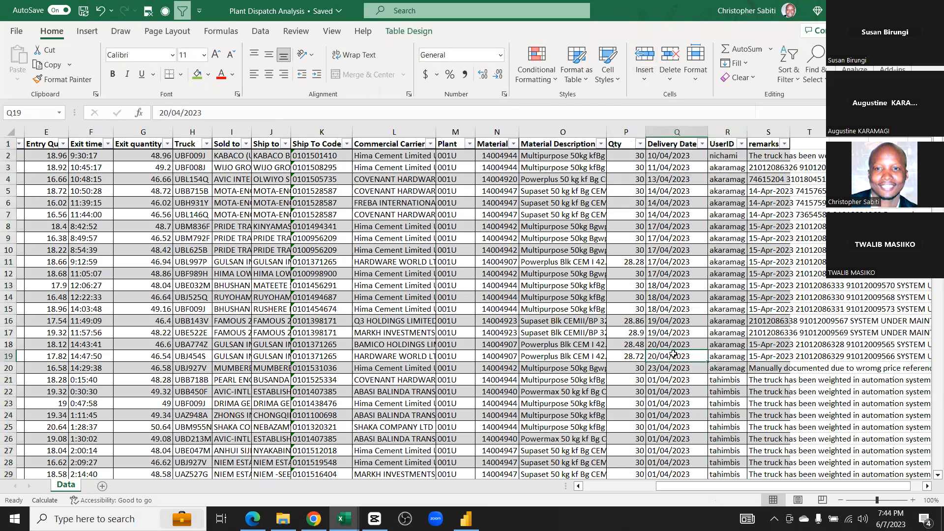
pyautogui.click(725, 132)
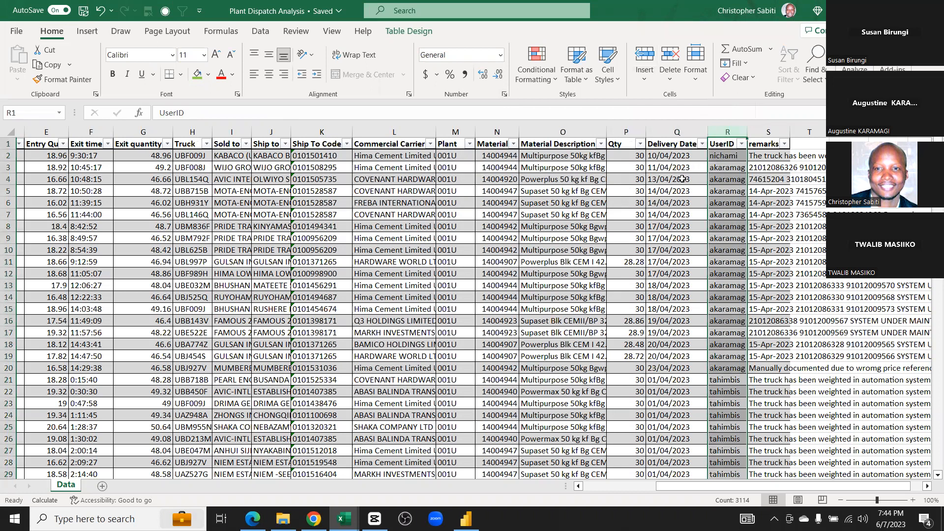
pyautogui.click(644, 54)
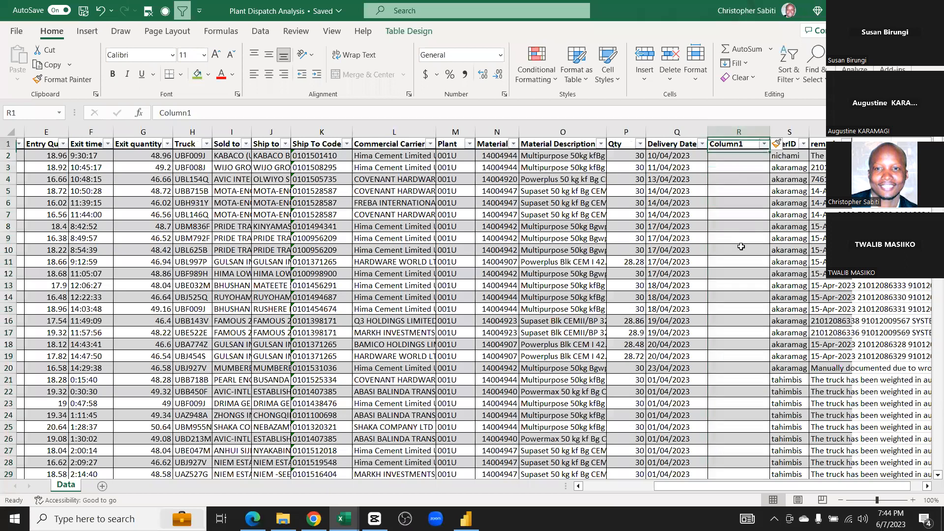
pyautogui.write('Date')
pyautogui.press('Return')
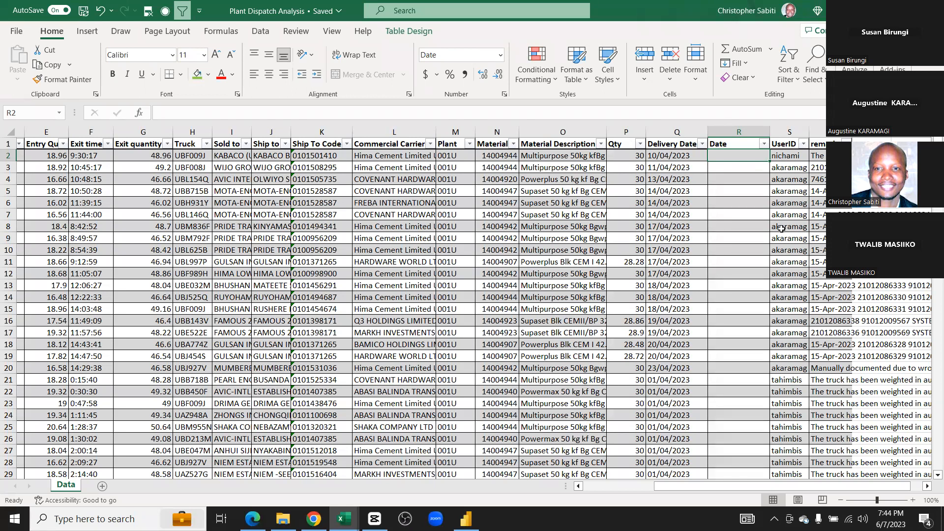
# Try to convert the text delivery dates in the Date column with =DATEVALUE([@[Delivery Date]]) and check the filled rows
pyautogui.write('=')
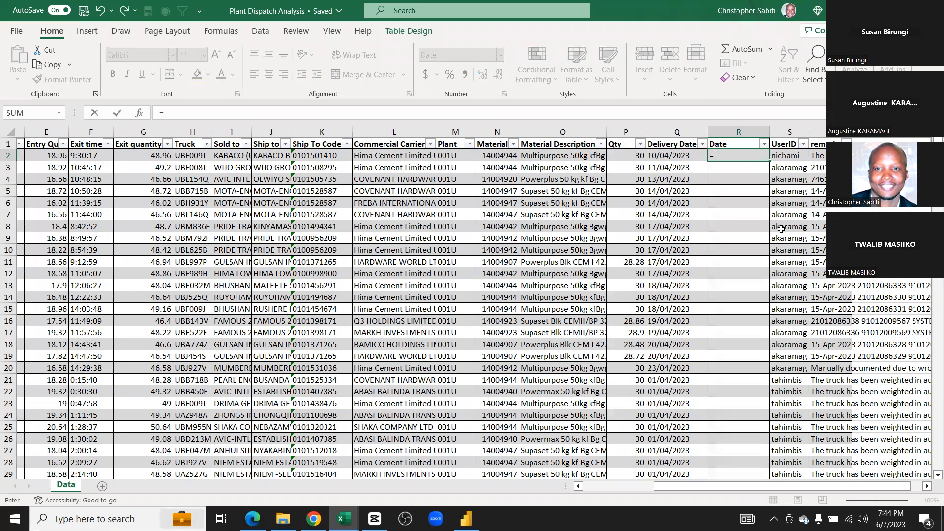
pyautogui.write('DATEVALUE(')
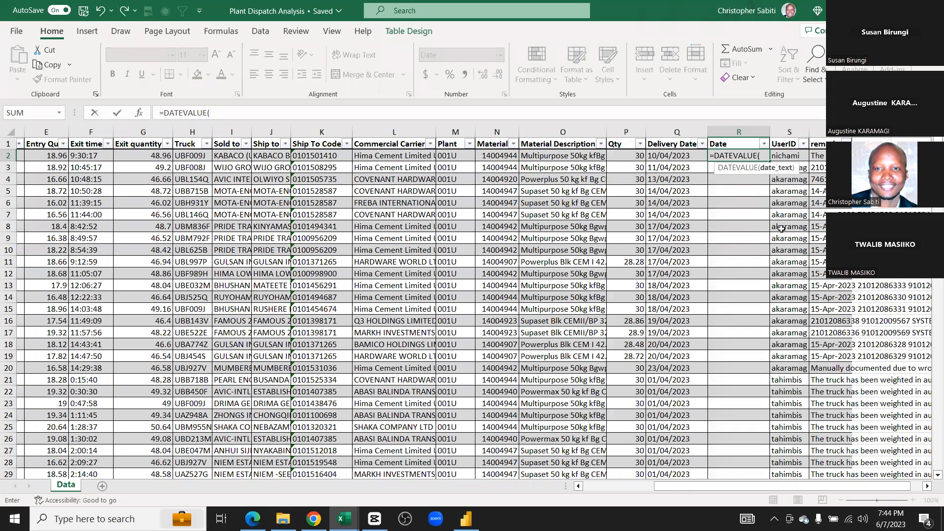
pyautogui.press('Left')
pyautogui.press('Return')
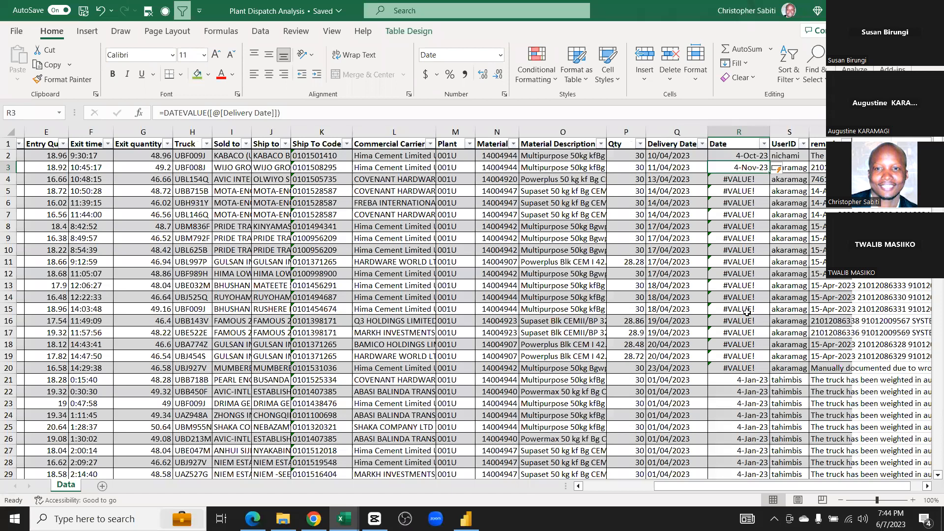
pyautogui.scroll(-5, 747, 312)
pyautogui.scroll(-2, 744, 190)
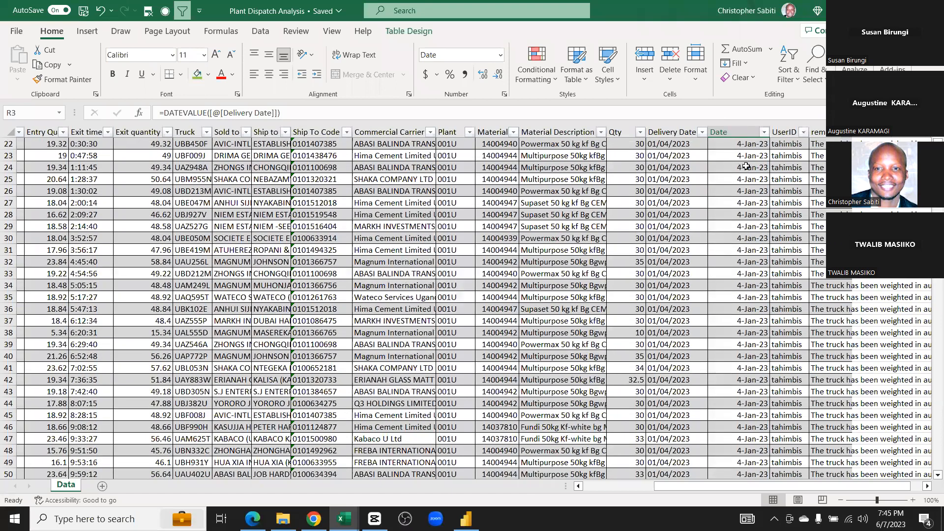
pyautogui.scroll(7, 751, 172)
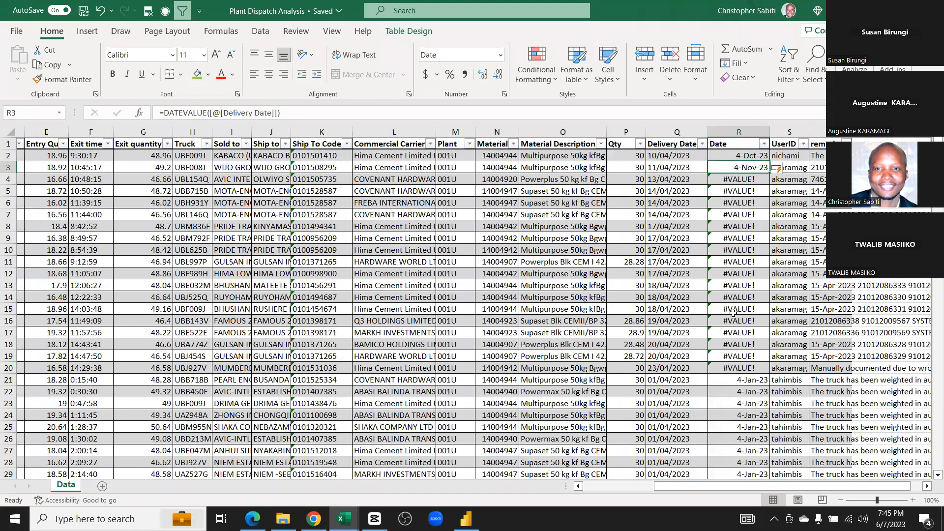
pyautogui.click(782, 169)
pyautogui.click(735, 227)
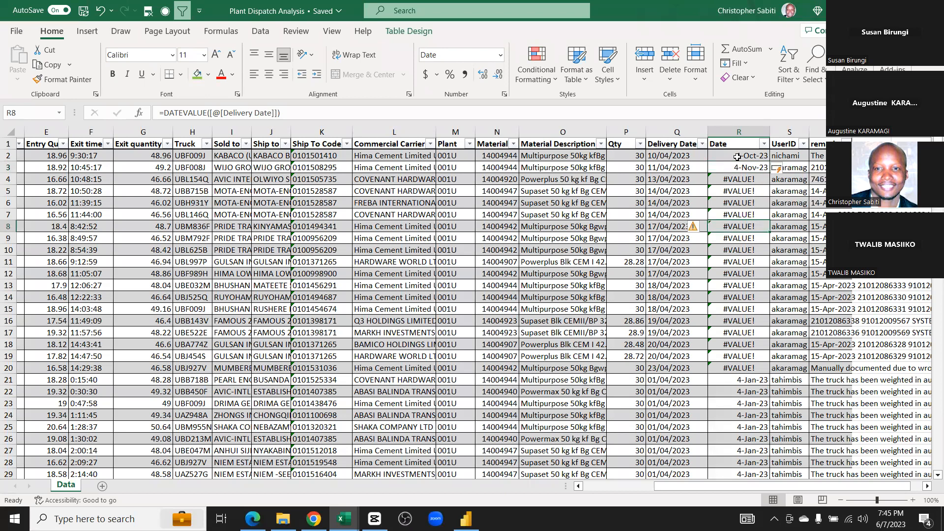
# Undo the formula's automatic fill down the Date column and clear the DATEVALUE formula from R2
pyautogui.hotkey('ctrl', 'z')
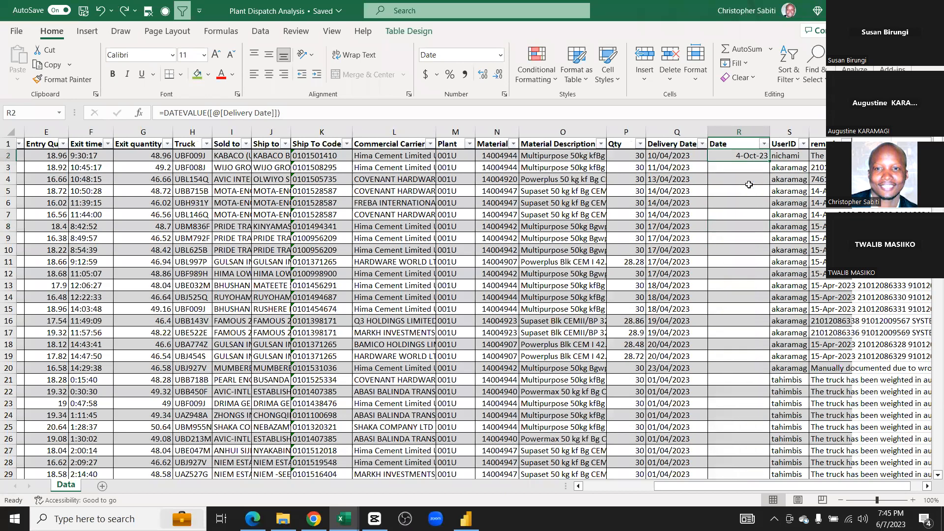
pyautogui.press('Delete')
pyautogui.click(744, 178)
pyautogui.click(731, 156)
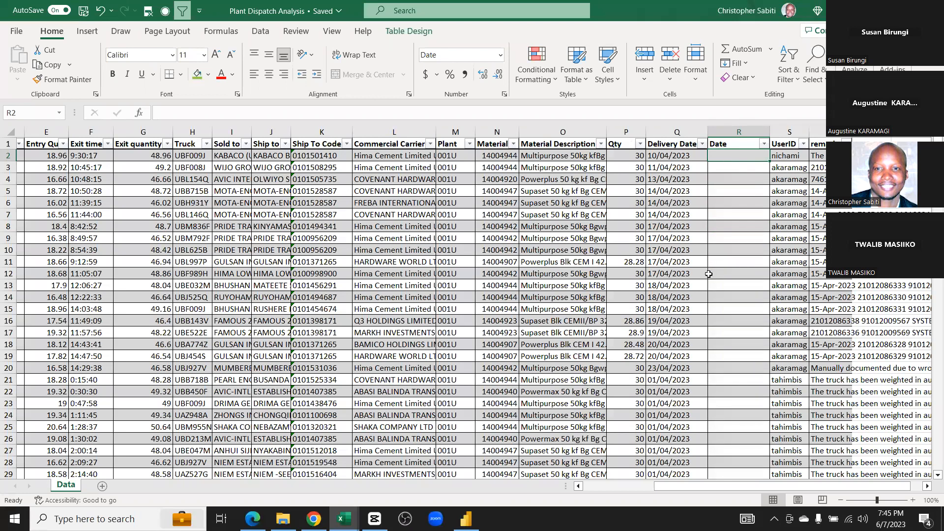
pyautogui.click(669, 192)
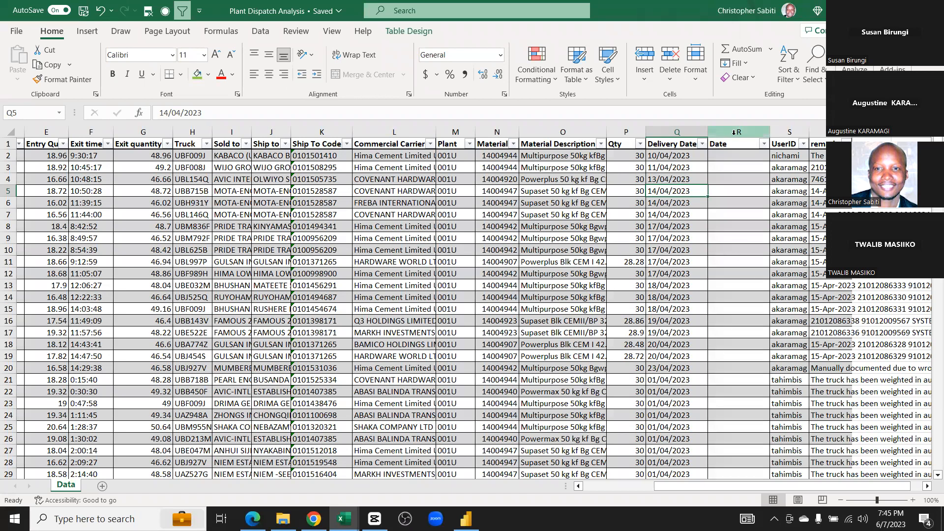
pyautogui.click(734, 131)
pyautogui.click(665, 218)
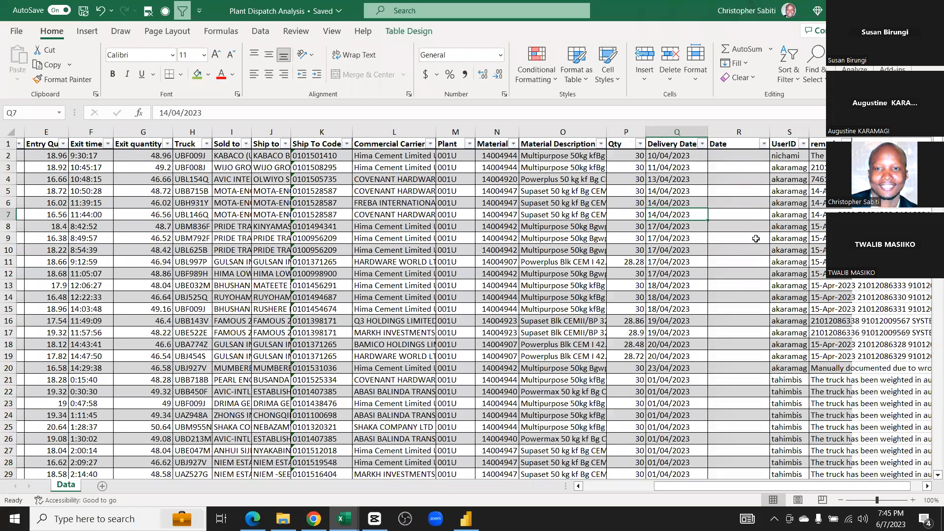
pyautogui.click(684, 130)
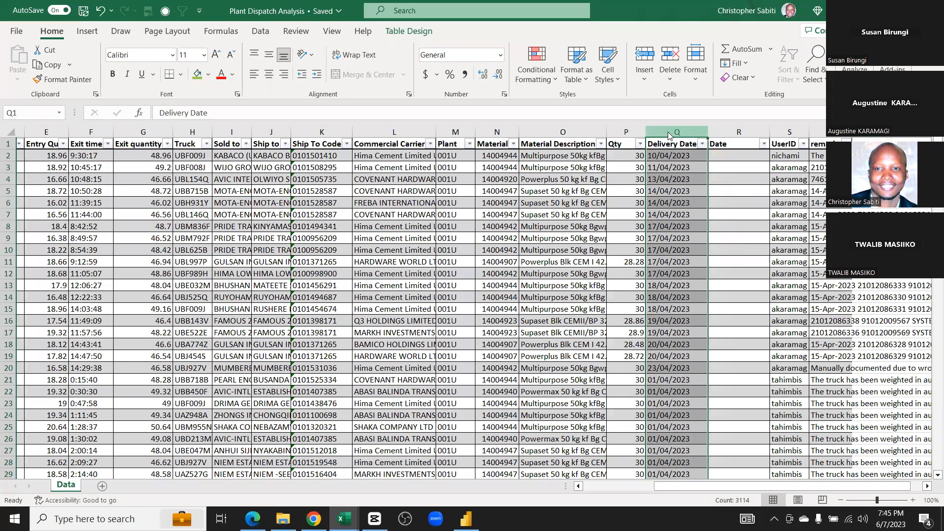
pyautogui.rightClick(668, 135)
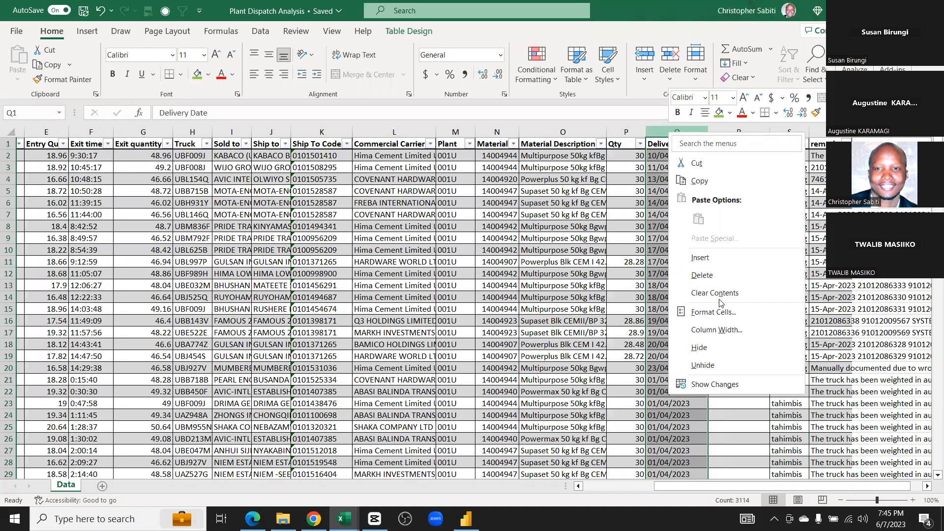
pyautogui.click(713, 312)
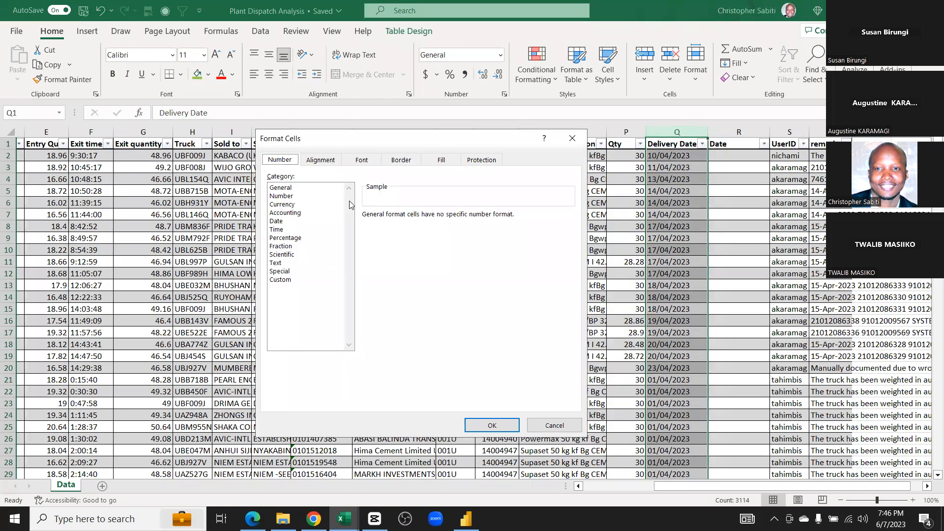
pyautogui.click(276, 222)
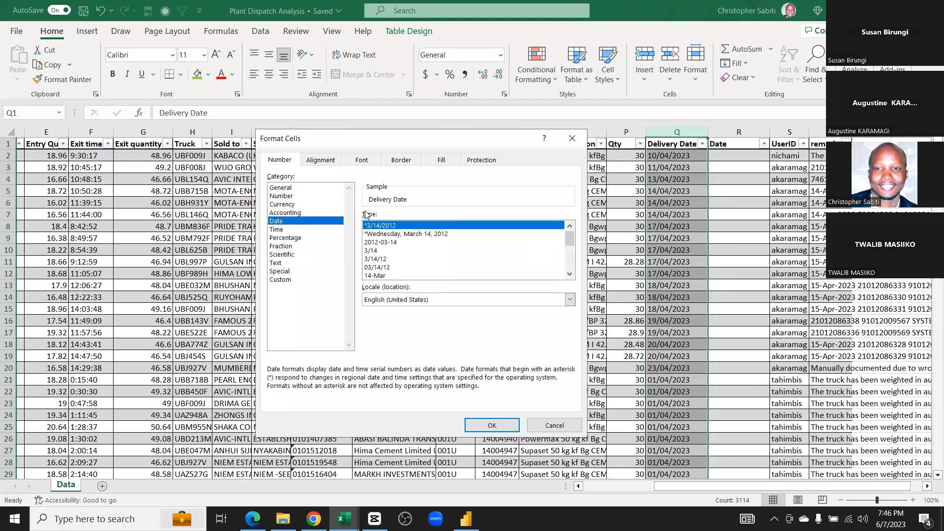
pyautogui.moveTo(573, 240); pyautogui.dragTo(571, 268)
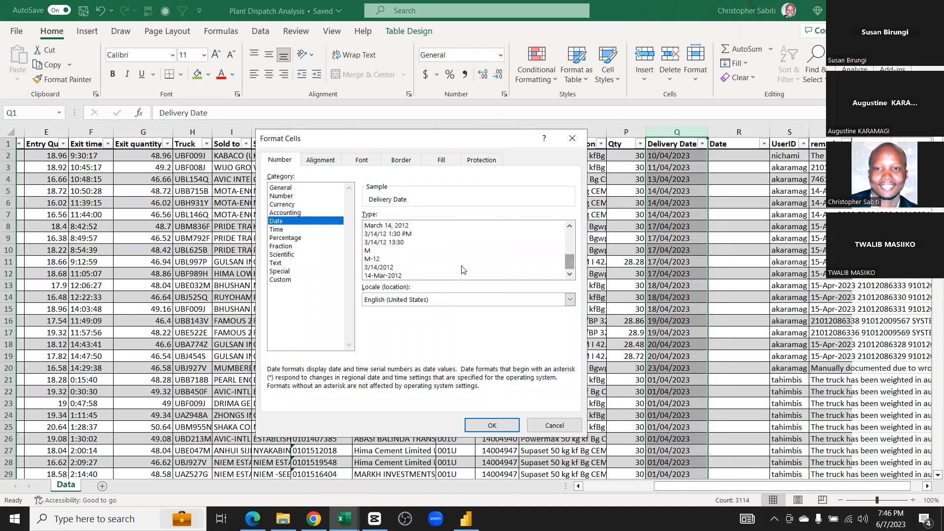
pyautogui.click(388, 277)
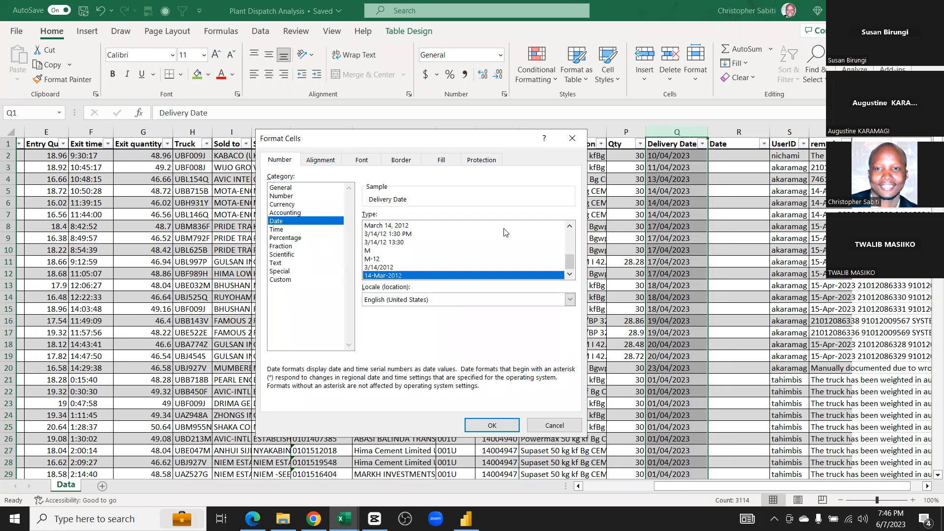
pyautogui.click(572, 140)
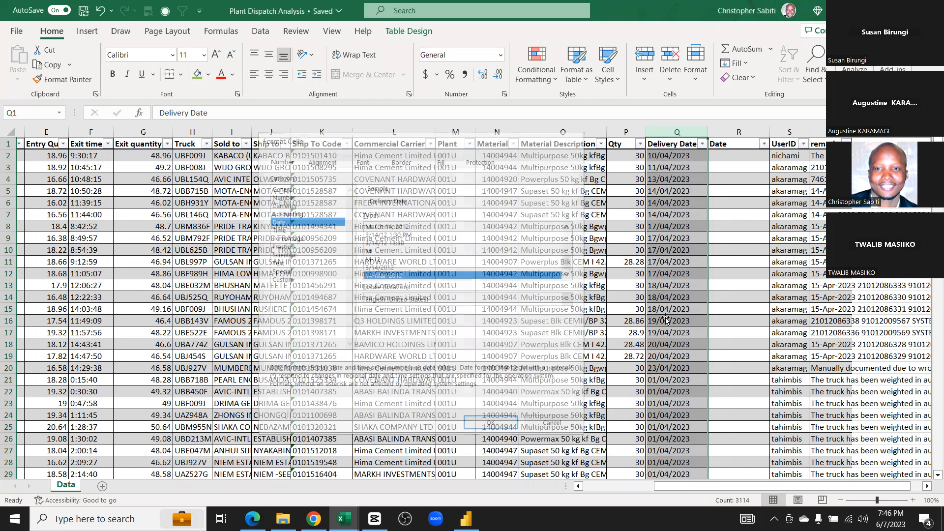
# Widen the Delivery Date column of the dispatch table
pyautogui.click(702, 144)
pyautogui.click(767, 181)
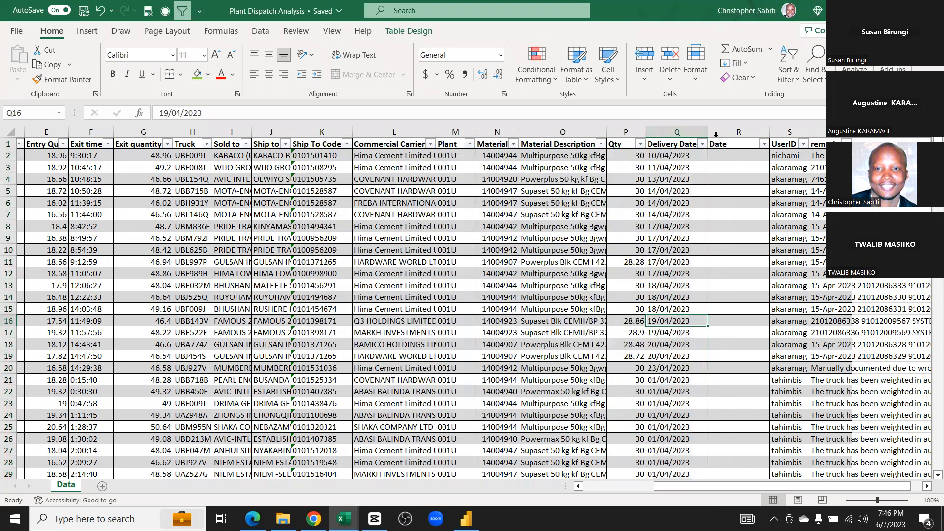
pyautogui.moveTo(707, 132); pyautogui.dragTo(737, 142)
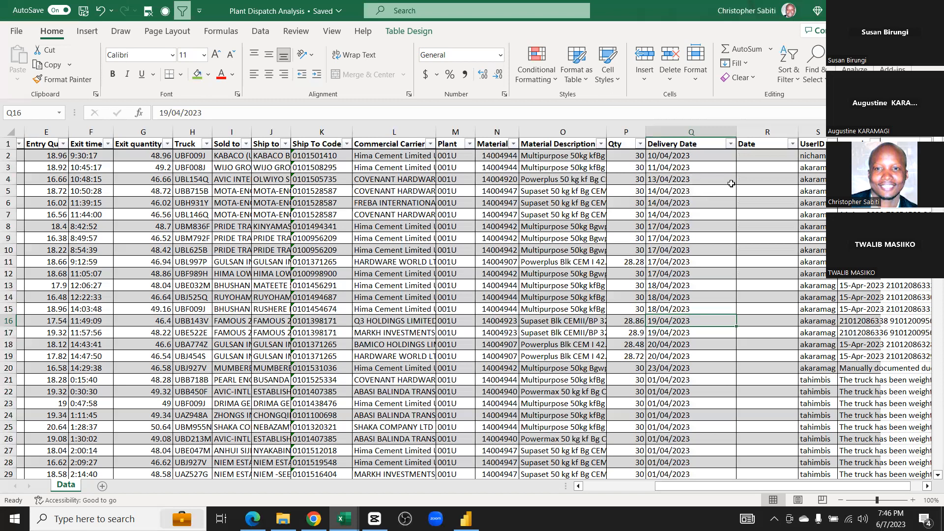
# Examine the full list of dates in the Delivery Date filter and close it with all entries selected
pyautogui.click(666, 156)
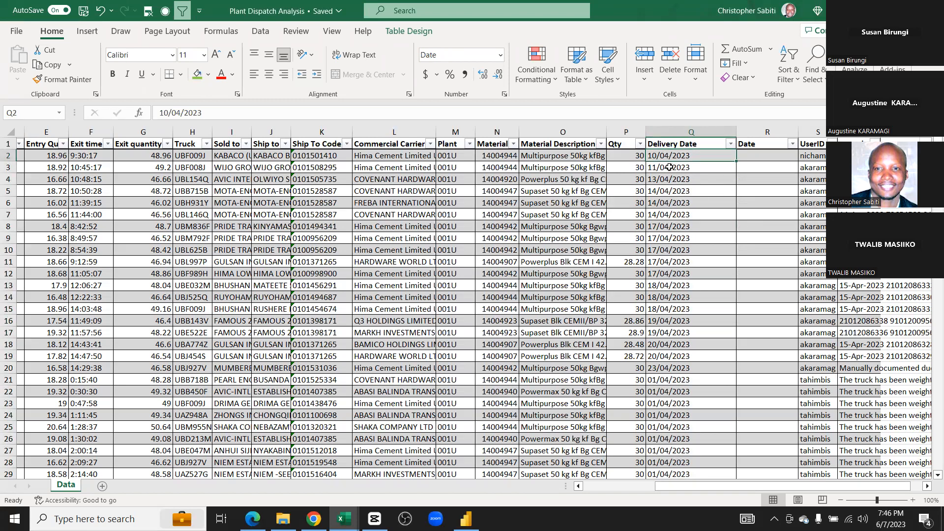
pyautogui.click(731, 143)
pyautogui.scroll(-6, 637, 345)
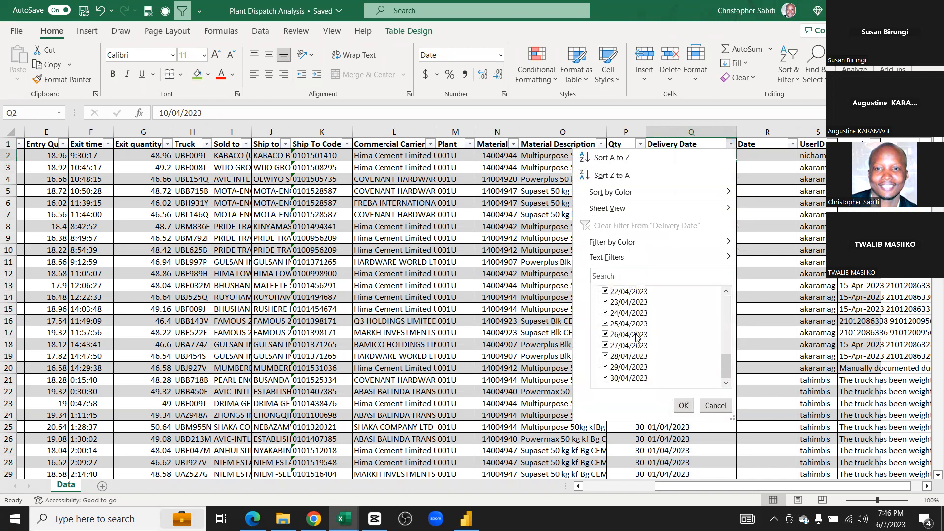
pyautogui.scroll(7, 636, 333)
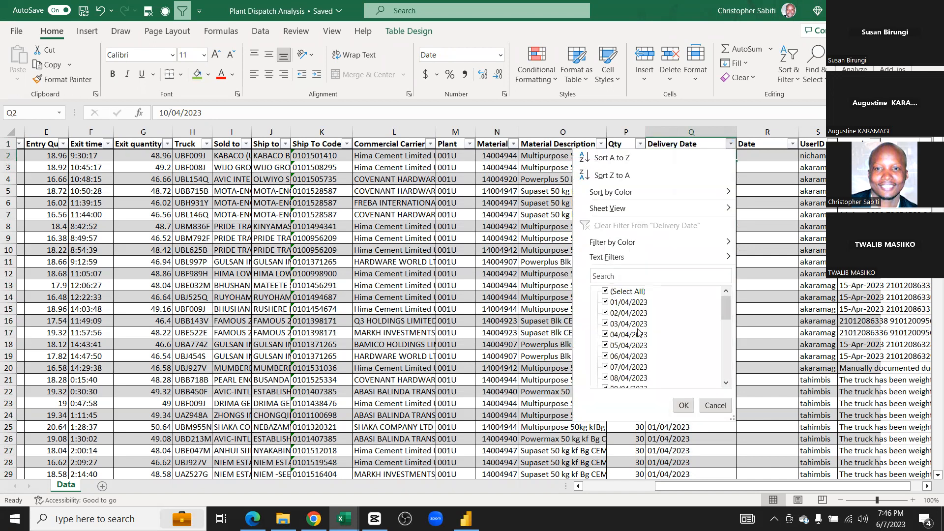
pyautogui.click(683, 405)
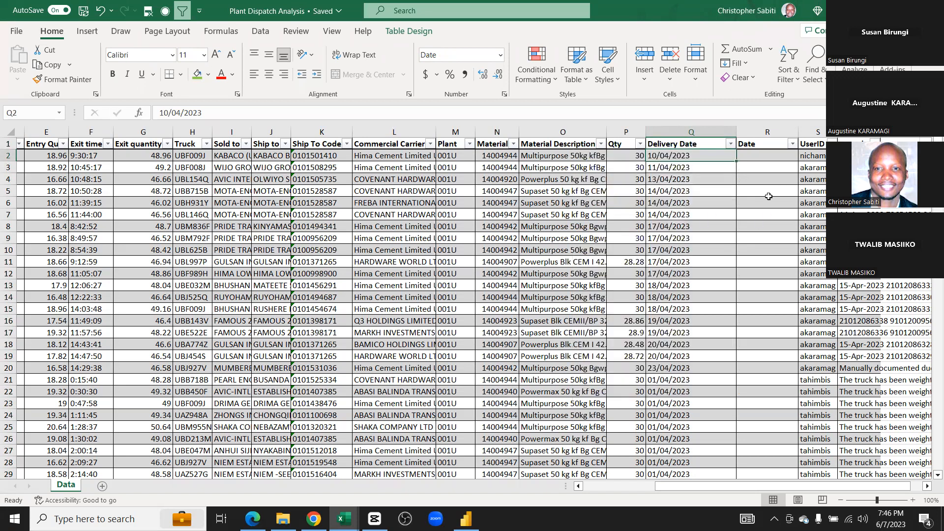
# Try to replace every "/" with "-" in the first eight Delivery Date cells, Q2:Q9, searching within the sheet
pyautogui.click(671, 130)
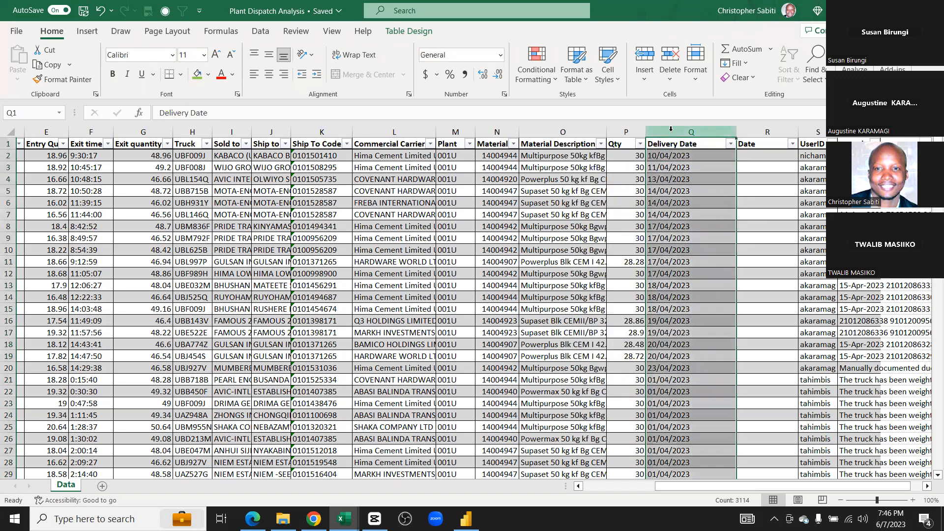
pyautogui.click(674, 166)
pyautogui.moveTo(673, 156); pyautogui.dragTo(671, 244)
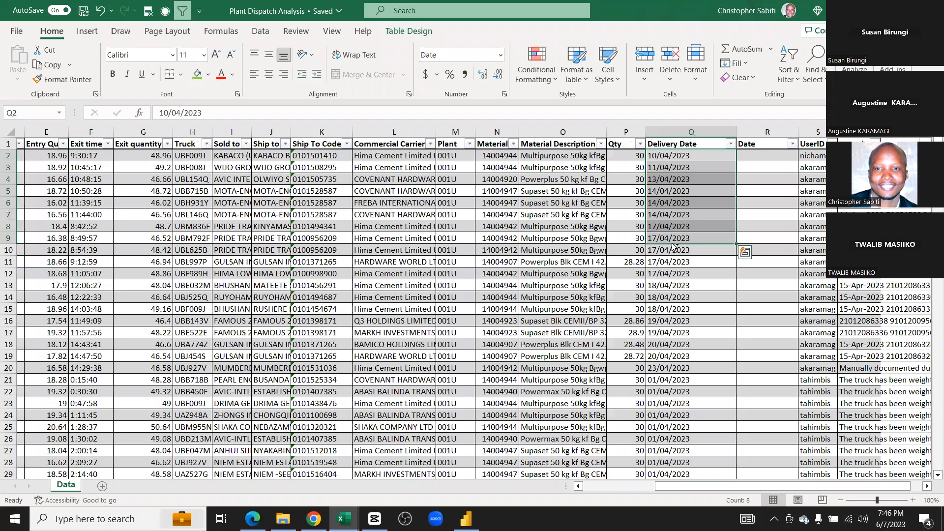
pyautogui.hotkey('ctrl', 'f')
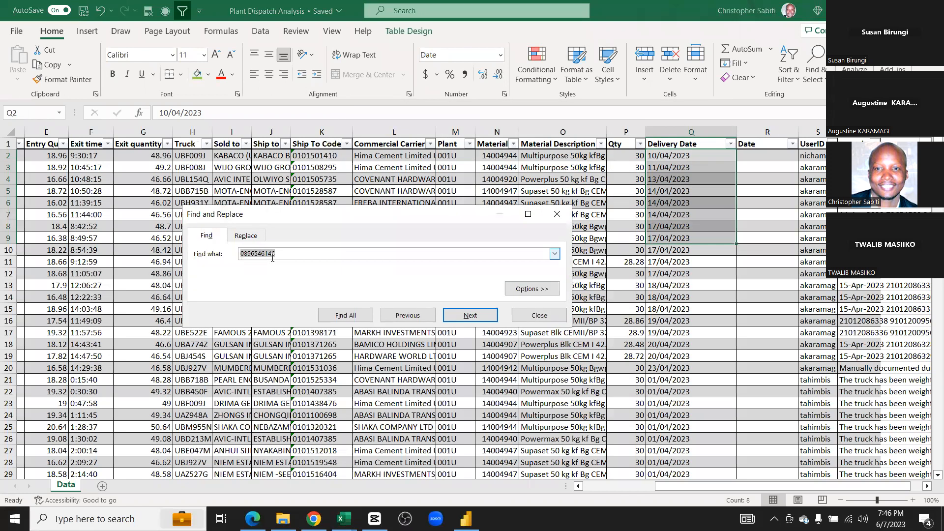
pyautogui.write('/')
pyautogui.click(258, 235)
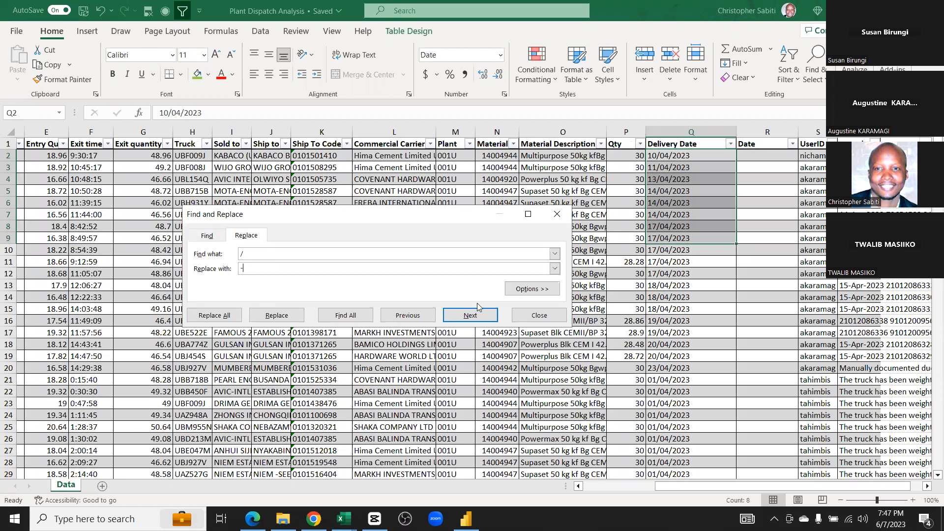
pyautogui.hotkey('alt', 't')
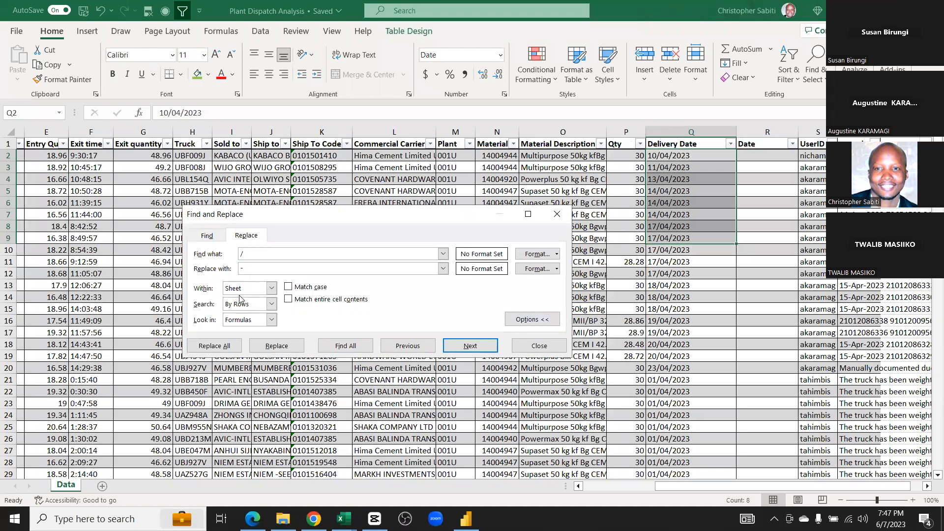
pyautogui.click(249, 292)
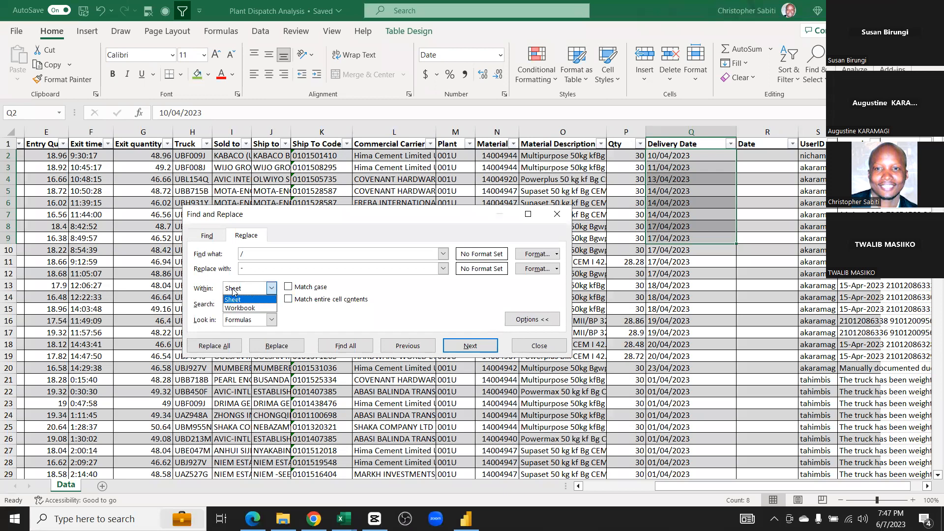
pyautogui.click(246, 300)
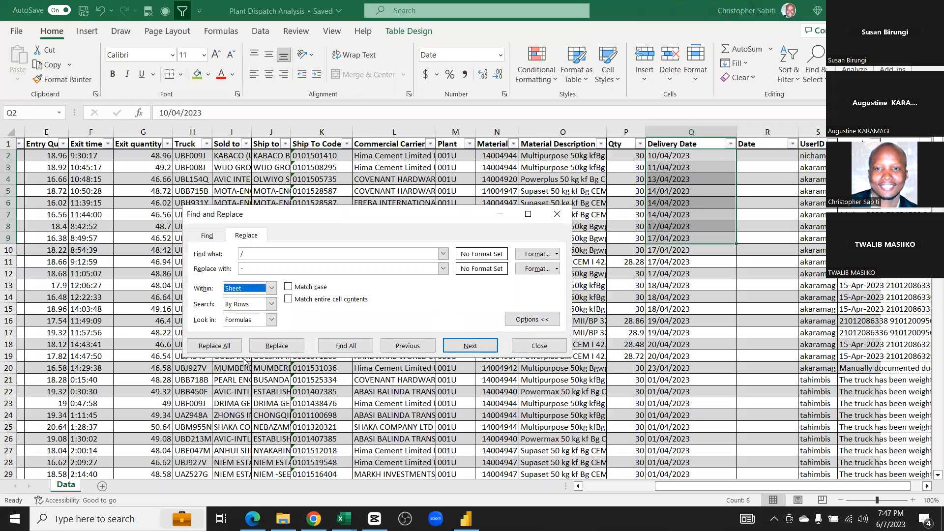
pyautogui.click(226, 347)
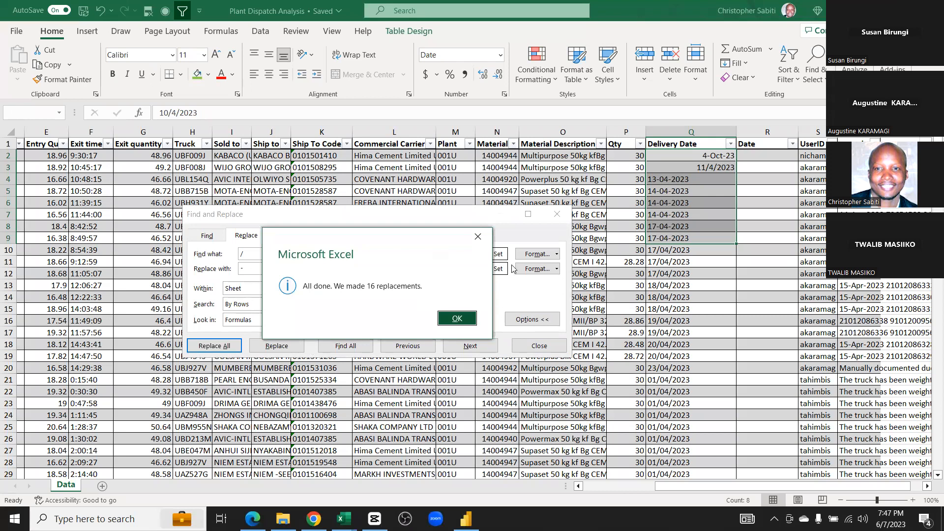
pyautogui.click(477, 238)
pyautogui.click(557, 214)
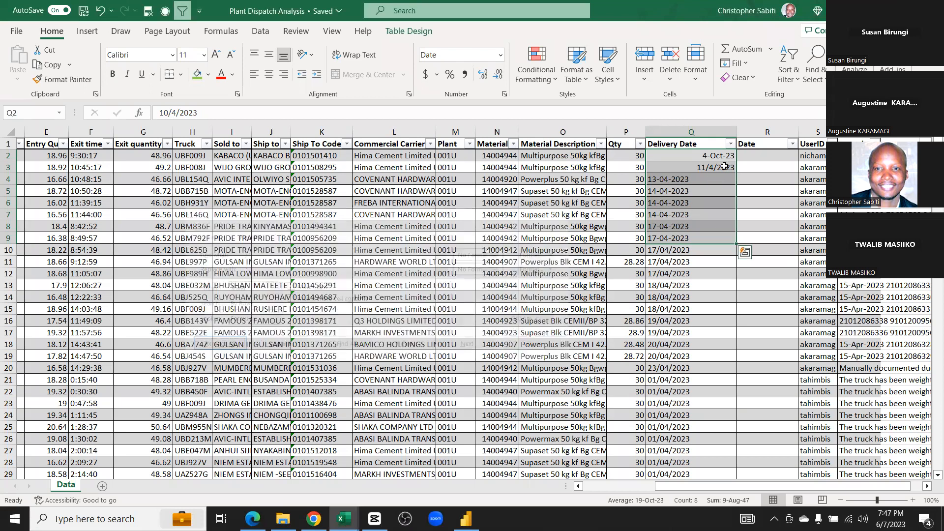
# Check how the Delivery Date filter groups the replaced dates, keep all entries selected, and undo the slash-to-hyphen replacement
pyautogui.click(731, 144)
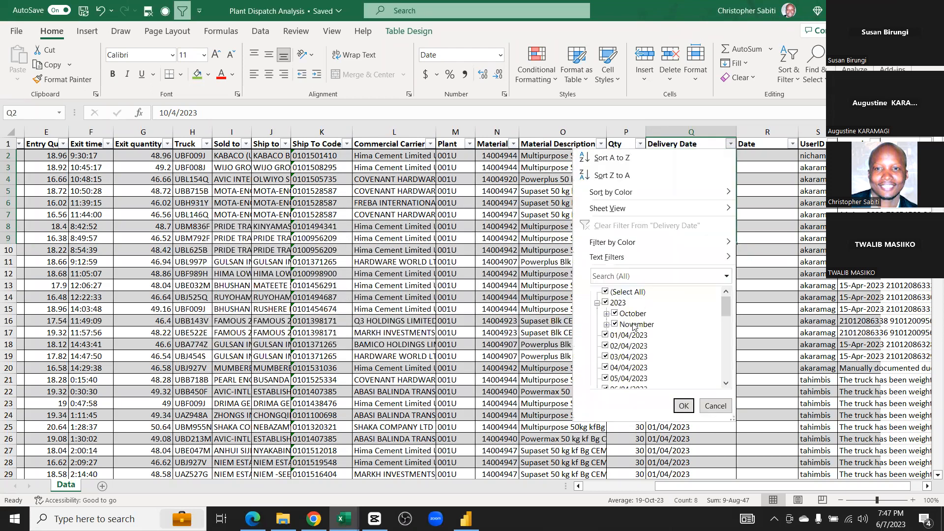
pyautogui.scroll(-8, 659, 314)
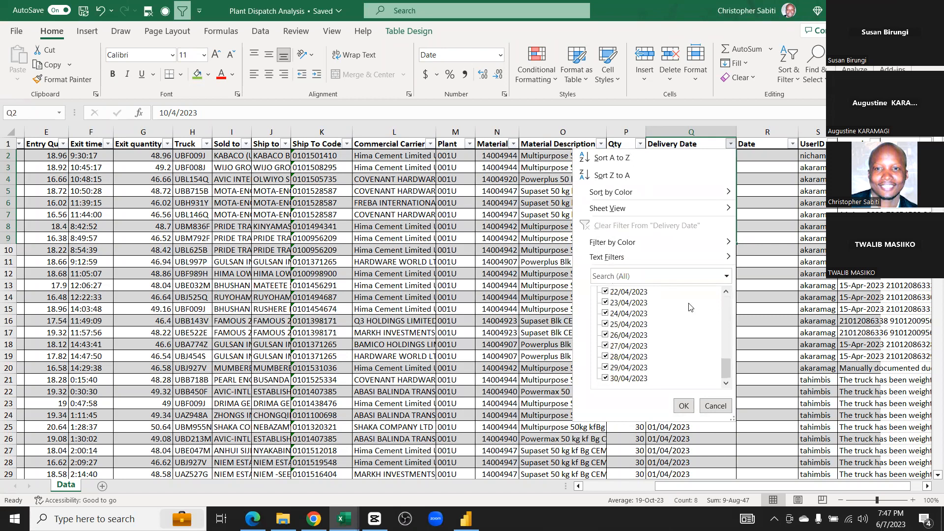
pyautogui.click(684, 406)
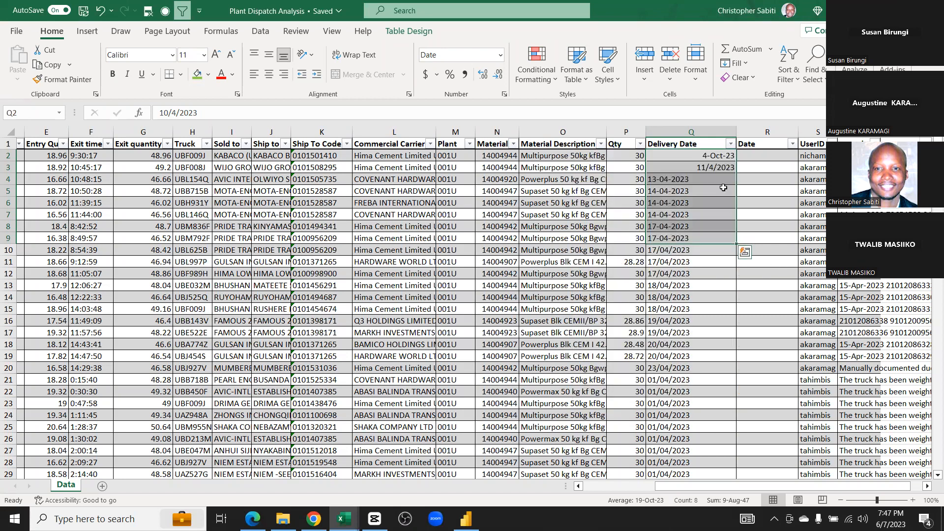
pyautogui.hotkey('ctrl', 'z')
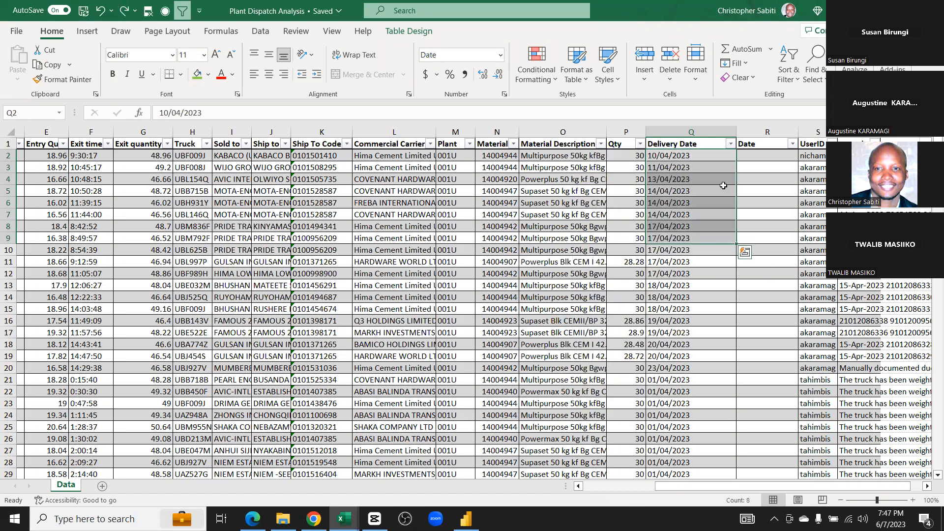
pyautogui.click(710, 219)
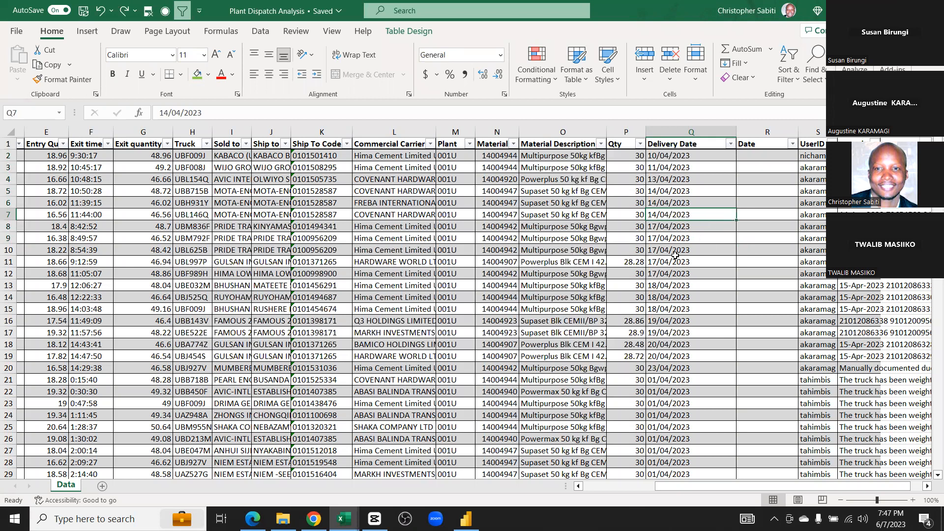
pyautogui.moveTo(677, 156); pyautogui.dragTo(662, 378)
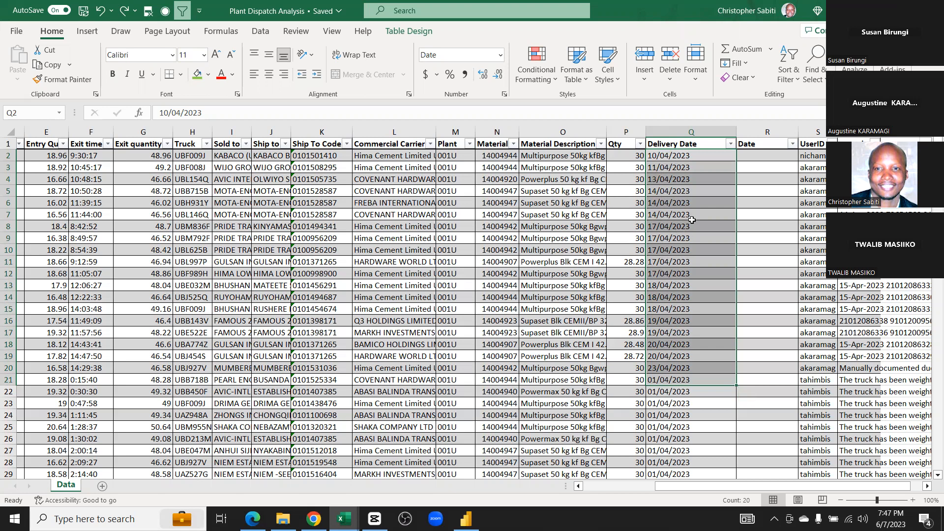
pyautogui.click(688, 203)
pyautogui.scroll(-1, 686, 216)
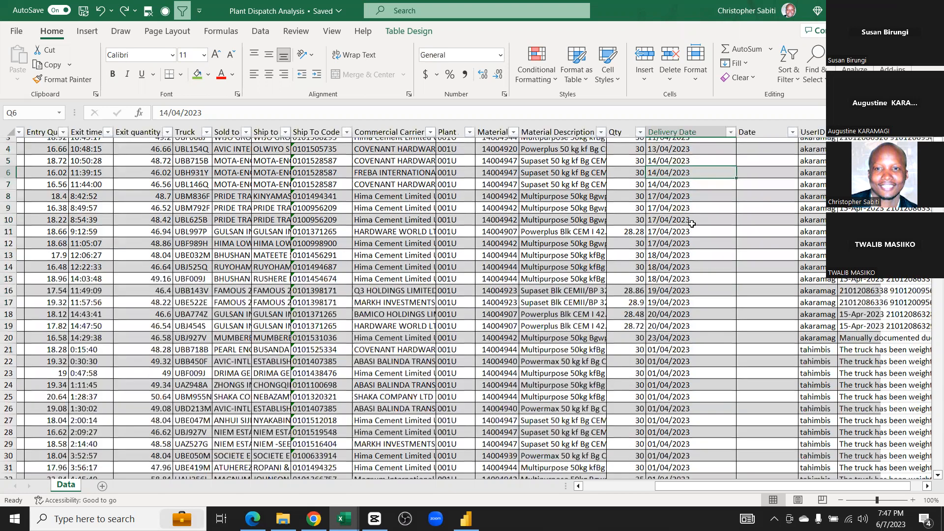
pyautogui.scroll(-8, 691, 228)
pyautogui.scroll(10, 692, 227)
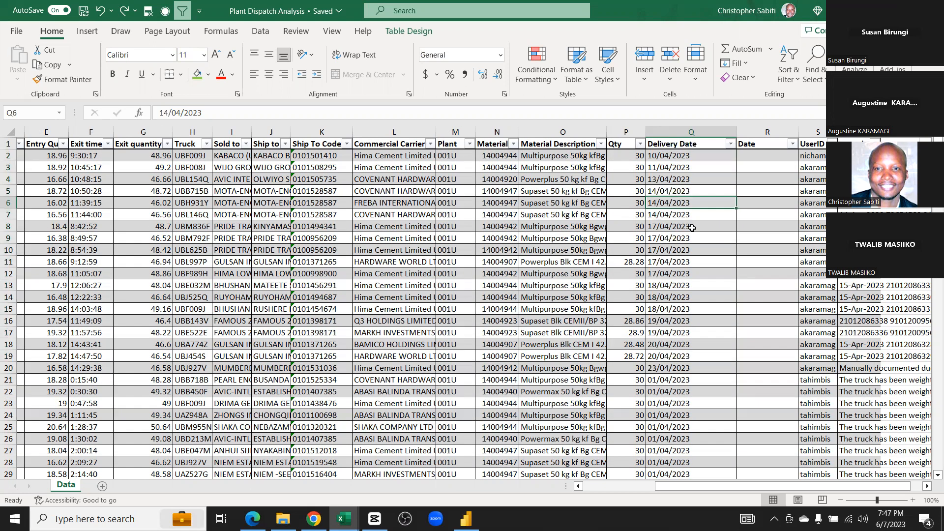
# Replace all occurrences of "/04/" with "-April-" throughout the Delivery Date column to convert the text into real dates
pyautogui.click(670, 132)
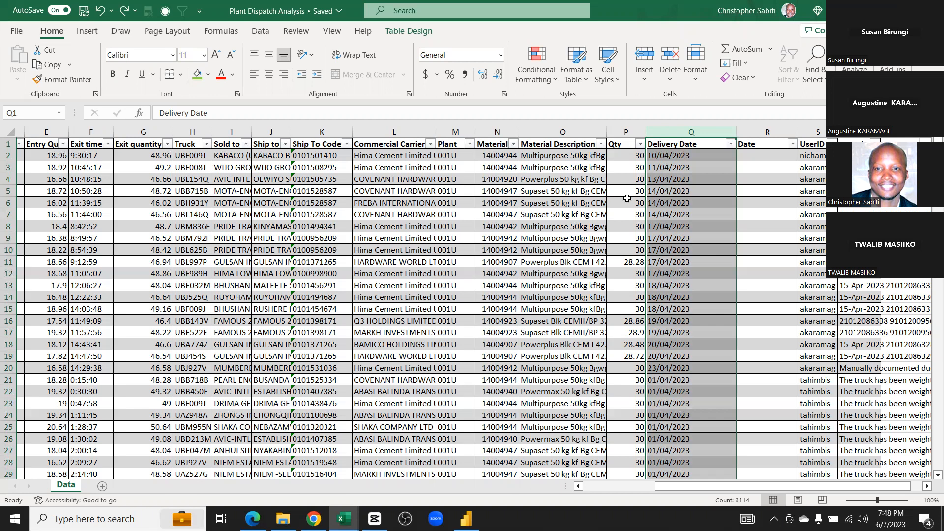
pyautogui.hotkey('ctrl', 'f')
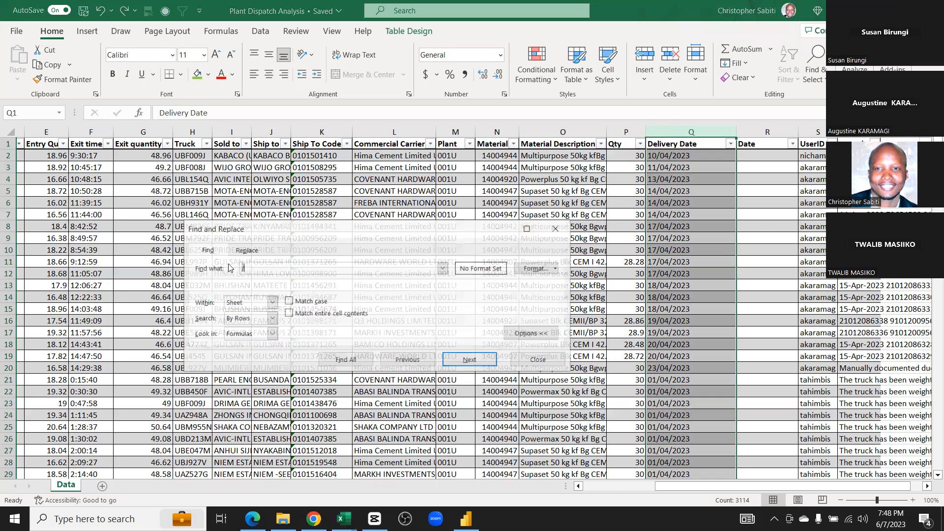
pyautogui.write('/')
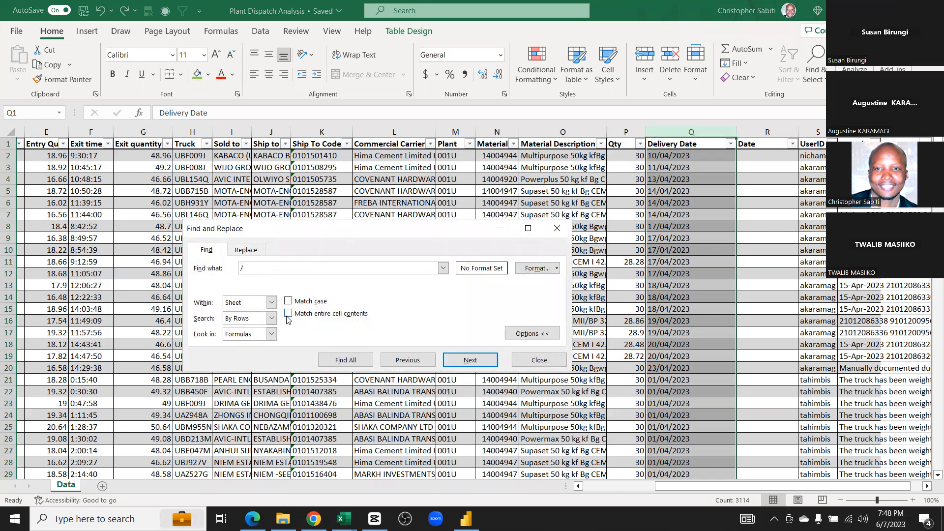
pyautogui.write('04/')
pyautogui.click(248, 249)
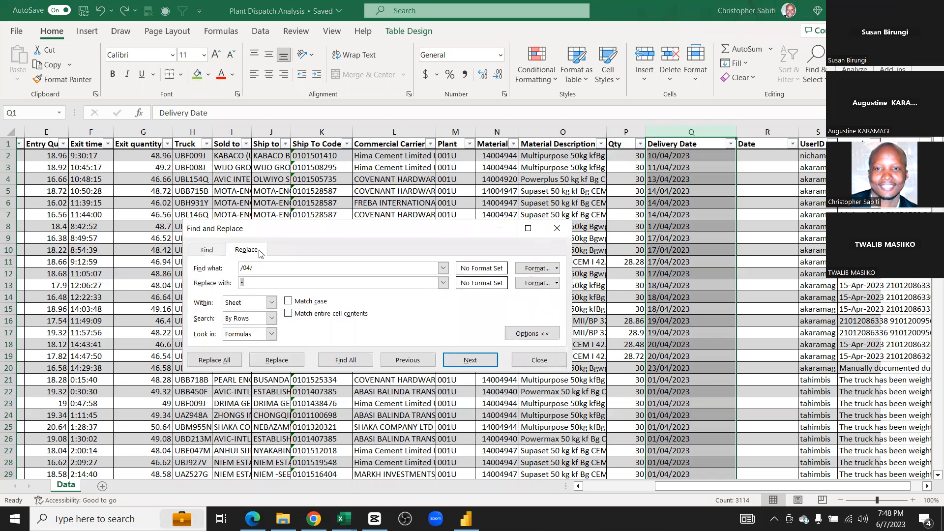
pyautogui.click(264, 280)
pyautogui.write('-April-')
pyautogui.click(222, 362)
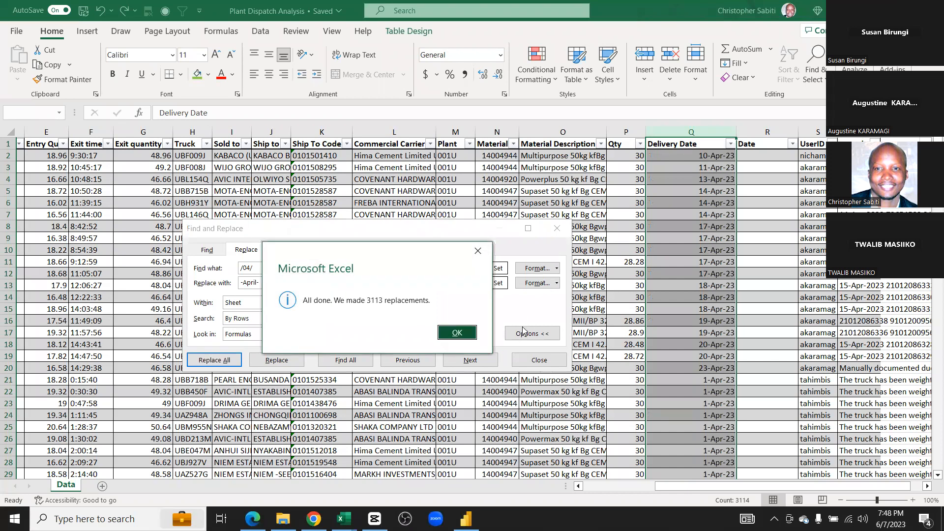
pyautogui.click(456, 333)
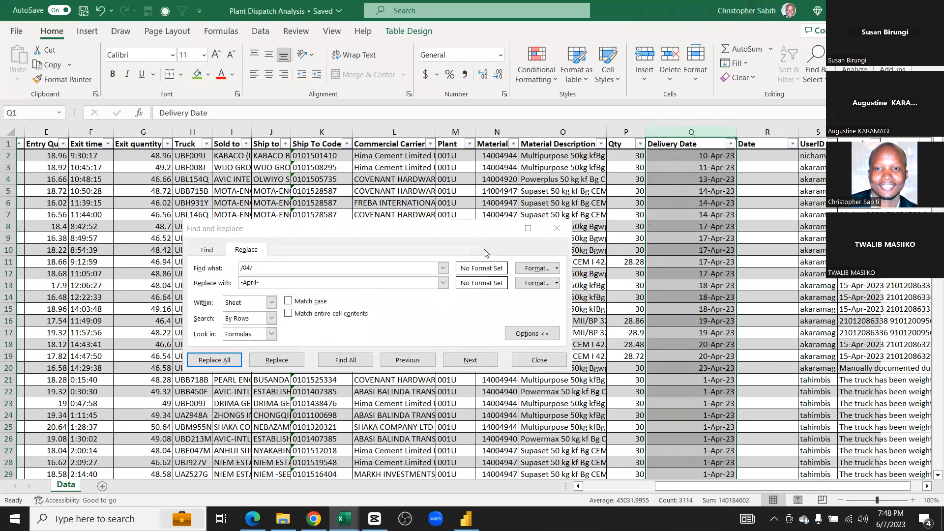
pyautogui.click(557, 228)
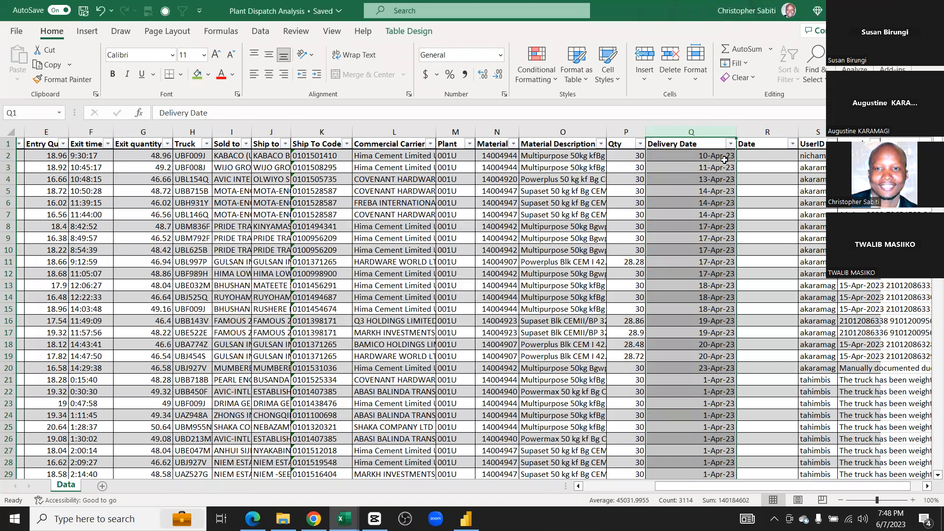
# Examine the year, month and day groups in the Delivery Date filter and close it without filtering
pyautogui.click(640, 236)
pyautogui.click(730, 143)
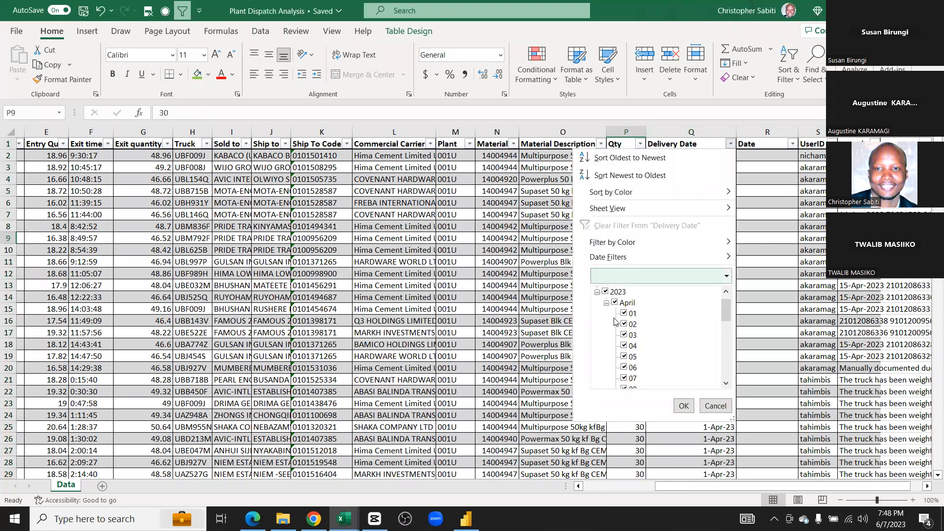
pyautogui.scroll(1, 609, 307)
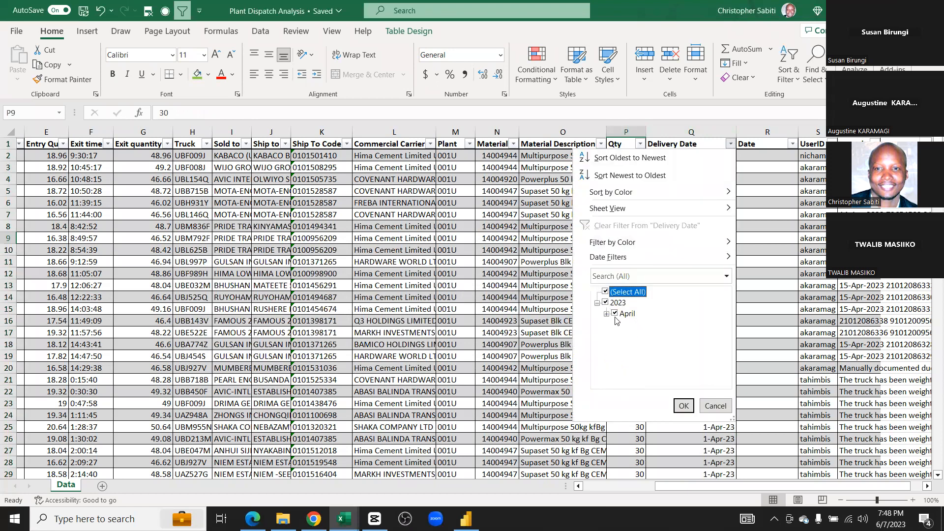
pyautogui.scroll(-2, 606, 317)
pyautogui.scroll(-7, 641, 327)
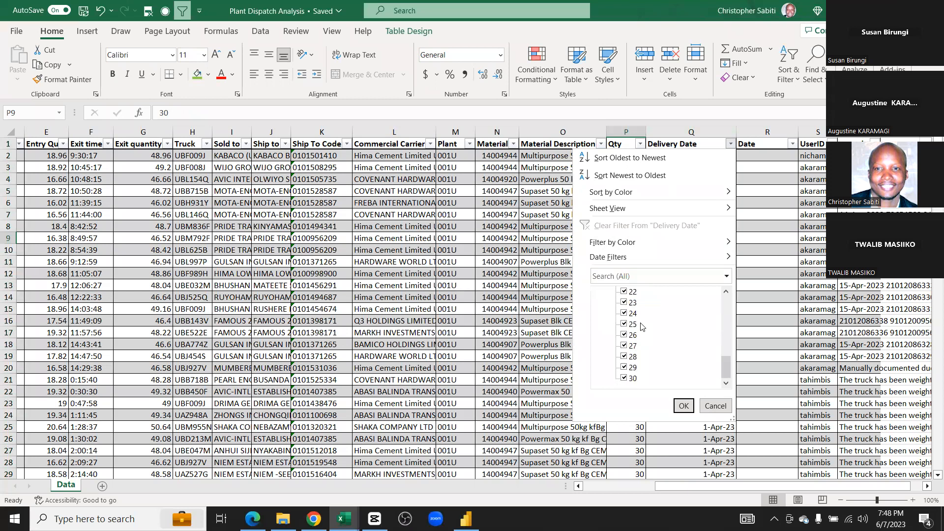
pyautogui.scroll(8, 642, 327)
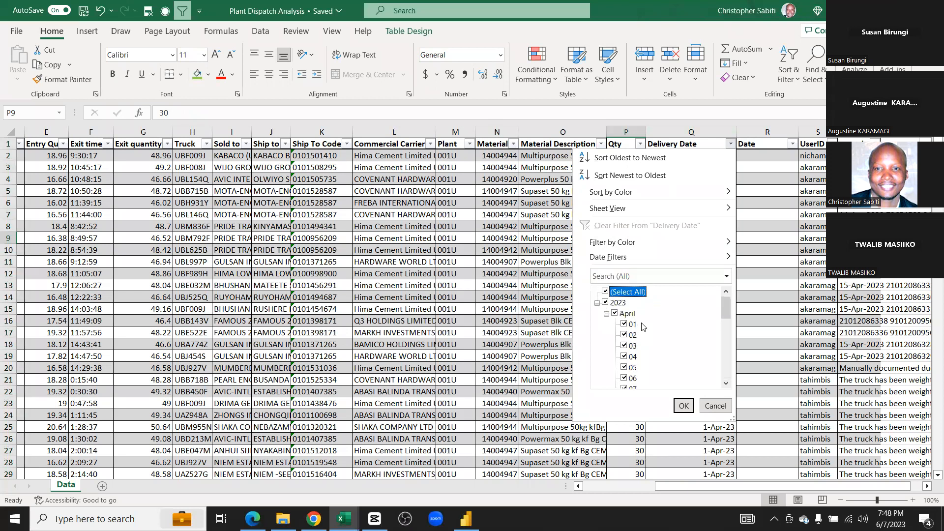
pyautogui.click(606, 314)
pyautogui.click(756, 251)
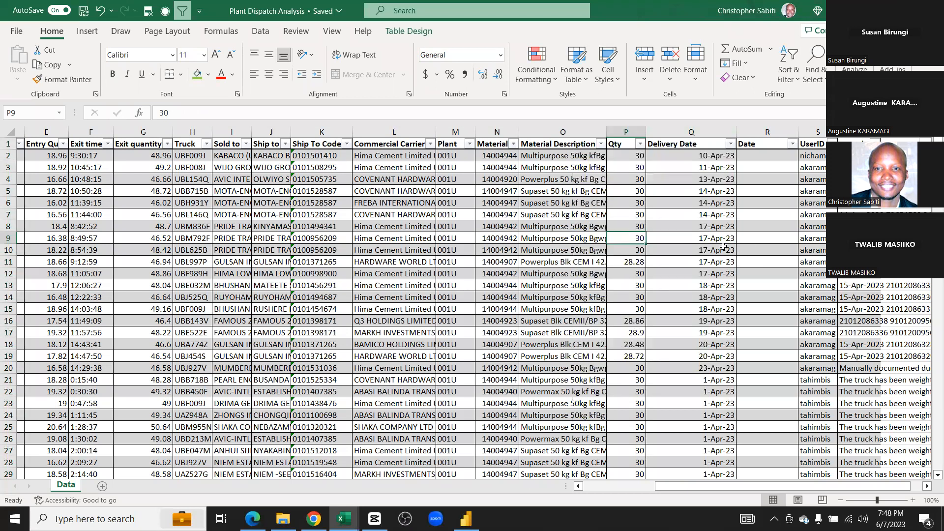
# Review the converted dates down the Delivery Date column and recheck the filter's day entries with all of them kept selected
pyautogui.scroll(-1, 696, 250)
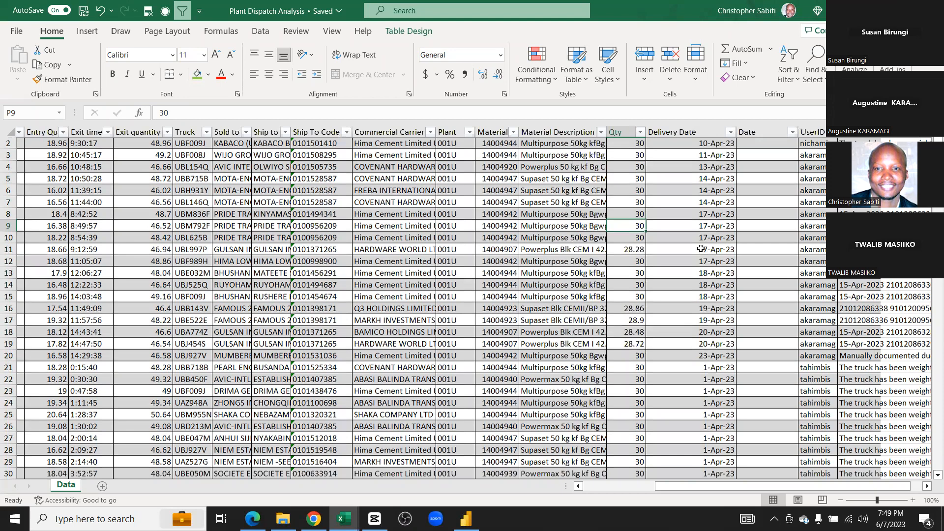
pyautogui.scroll(-7, 700, 248)
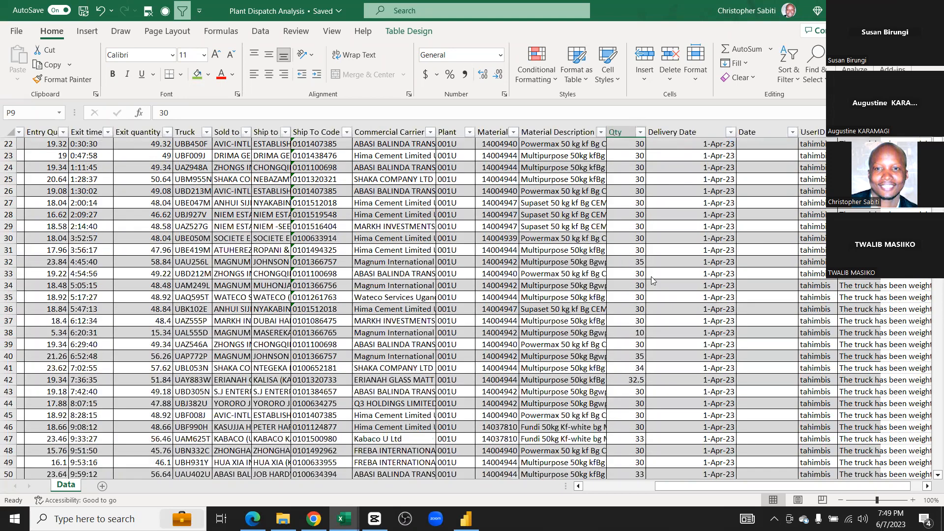
pyautogui.scroll(7, 653, 280)
pyautogui.click(731, 144)
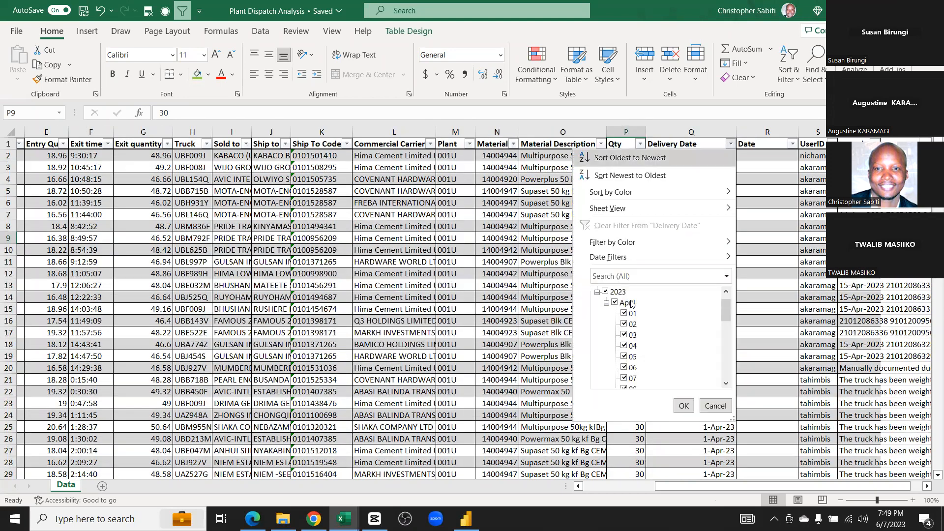
pyautogui.scroll(-1, 637, 320)
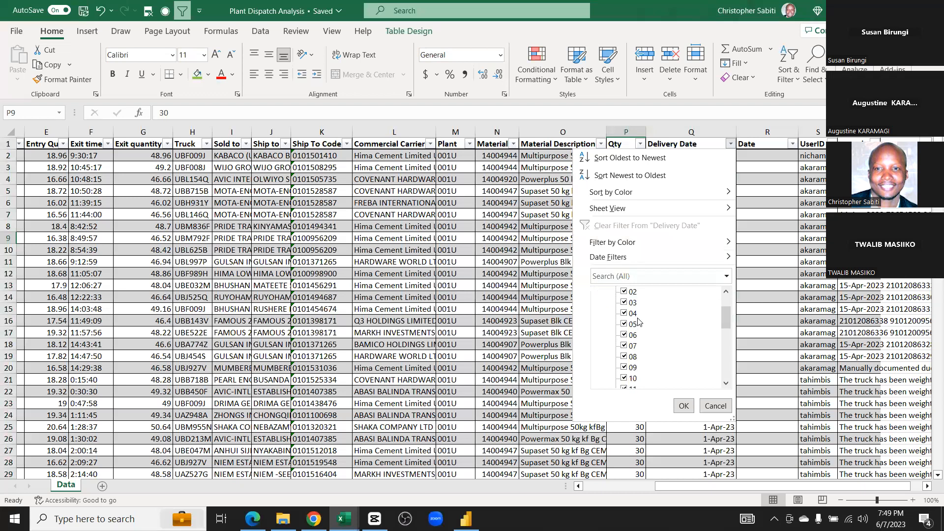
pyautogui.click(683, 406)
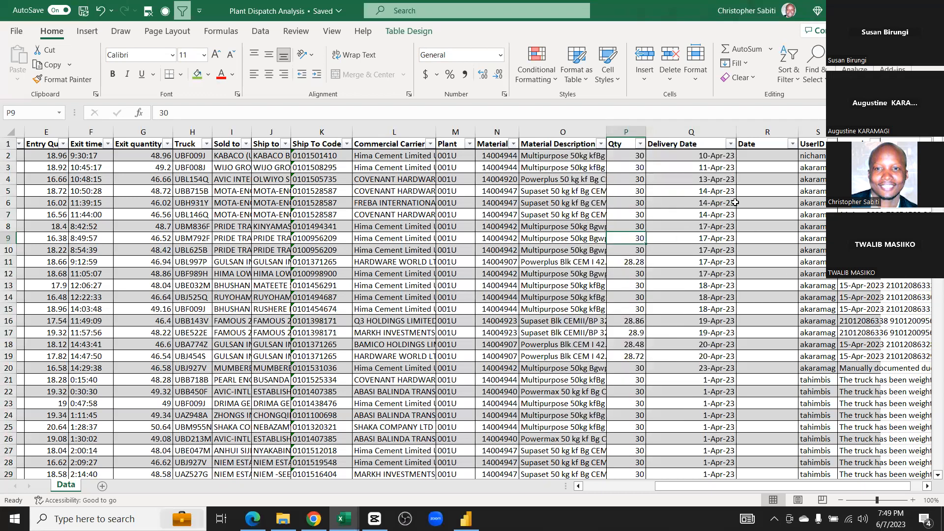
pyautogui.moveTo(711, 156); pyautogui.dragTo(706, 323)
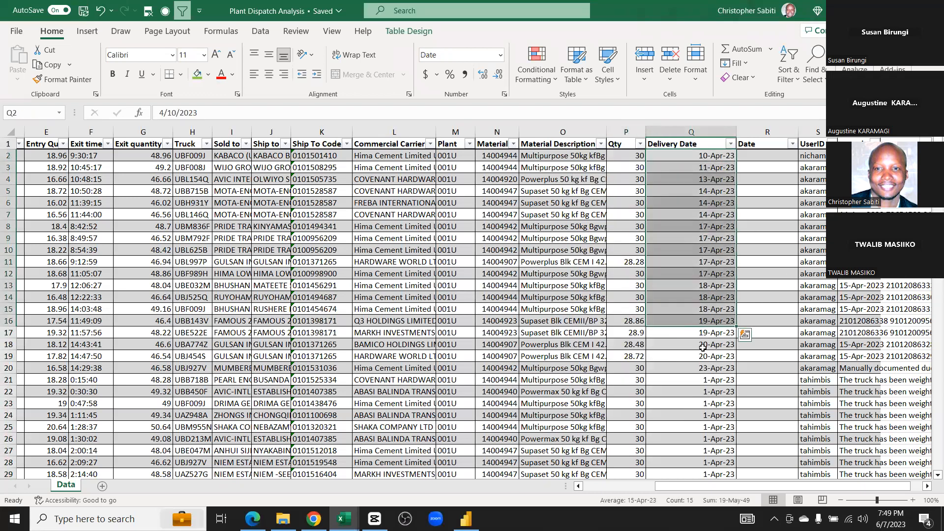
# Rename the header of the empty Date column beside Delivery Date to "Day"
pyautogui.click(710, 259)
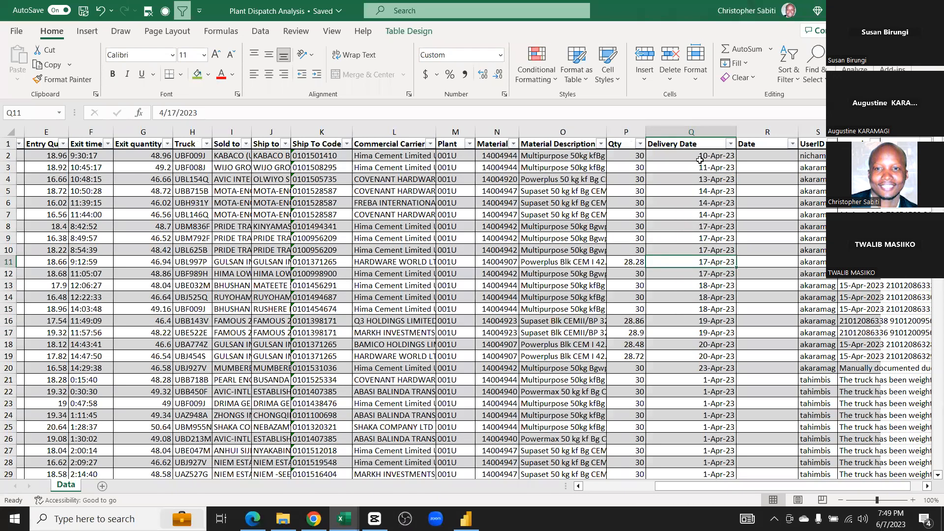
pyautogui.click(683, 157)
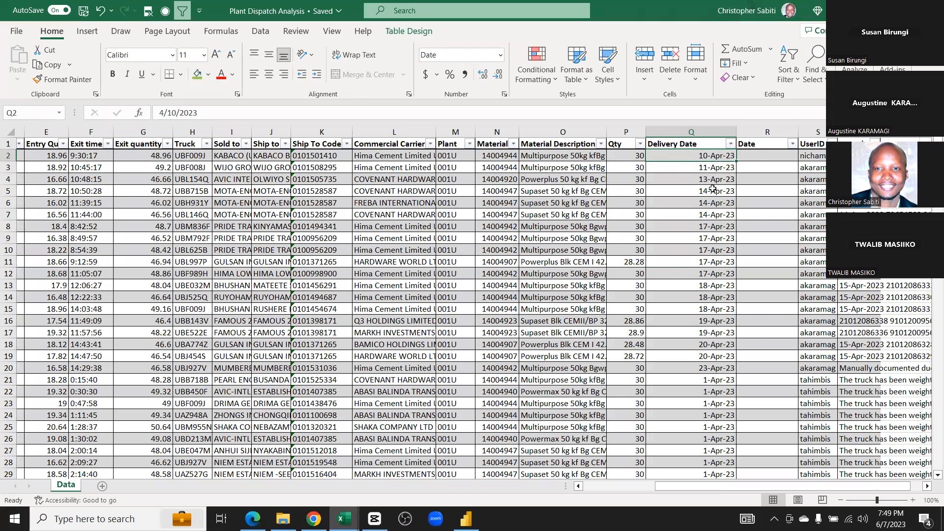
pyautogui.click(752, 160)
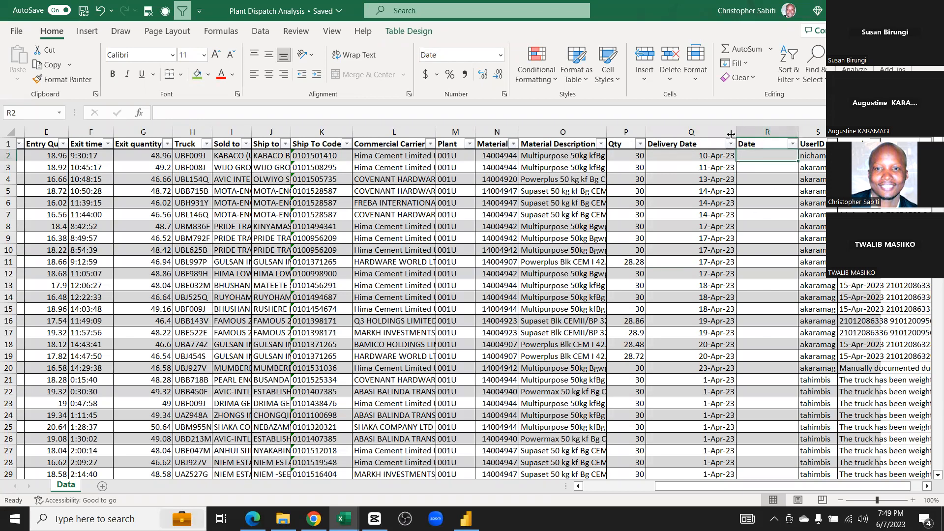
pyautogui.click(744, 144)
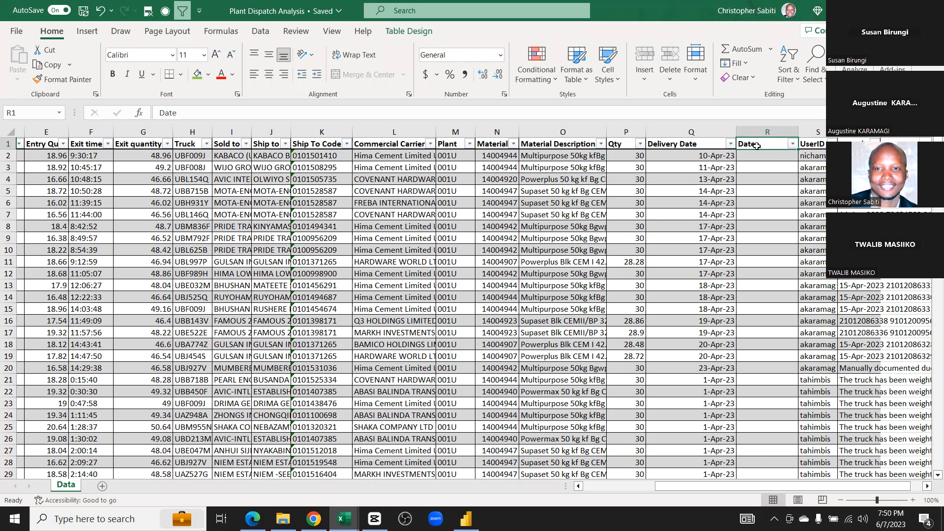
pyautogui.write('Day')
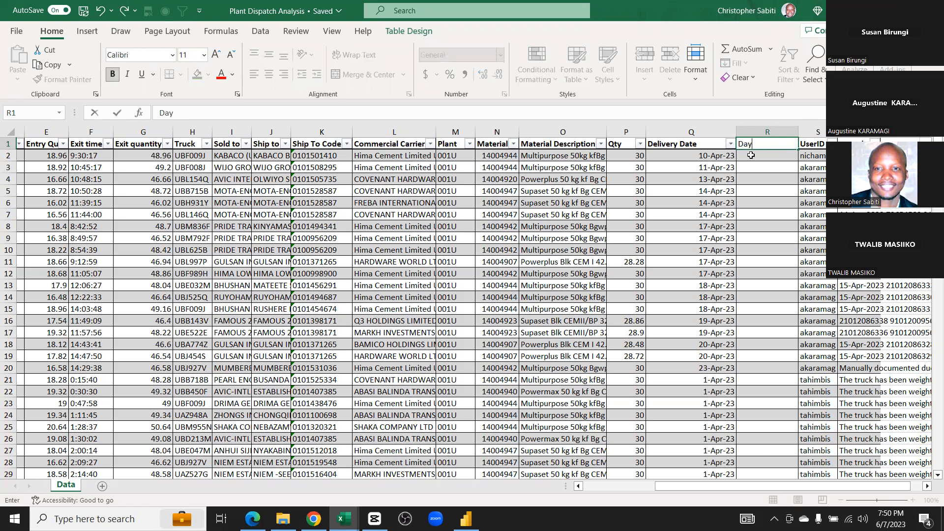
pyautogui.press('Return')
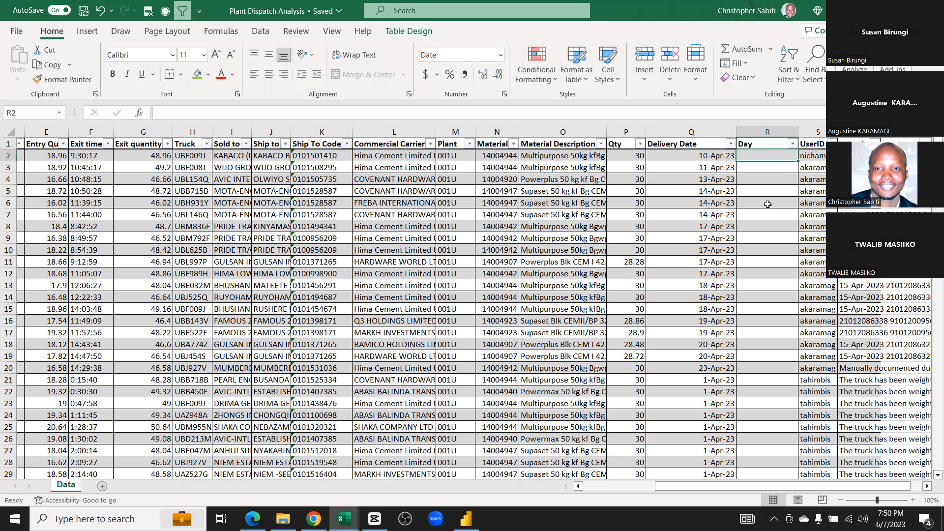
# Fill the Day column with the formula =TEXT([@[Delivery Date]],"ddd") and check the weekday names against the delivery dates
pyautogui.write('=')
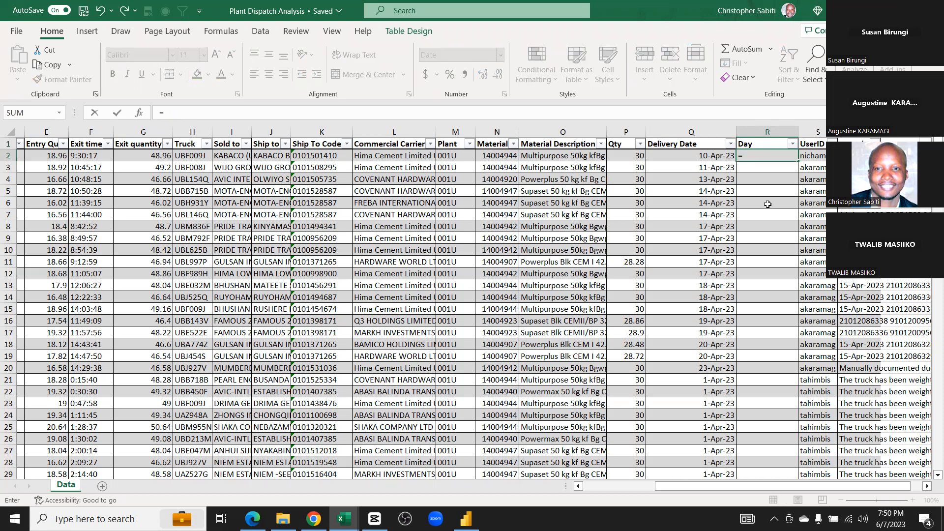
pyautogui.write('TEXT(')
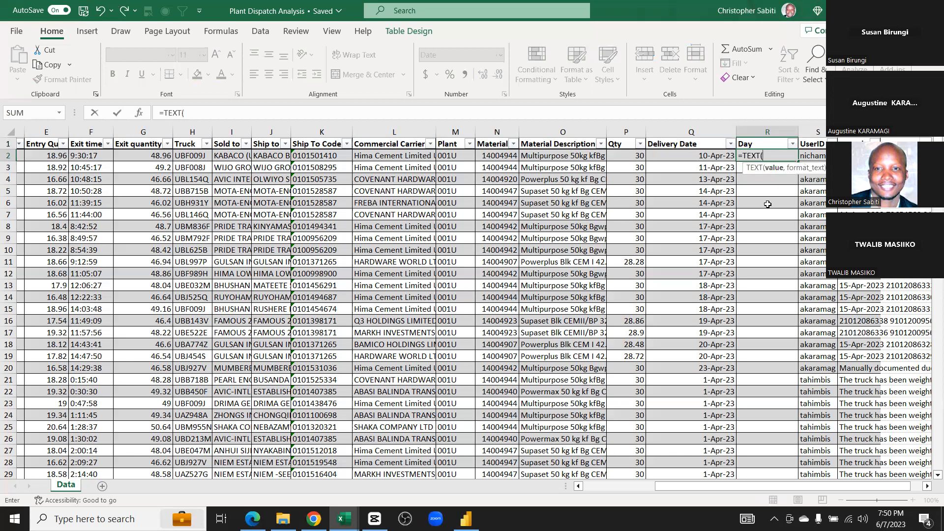
pyautogui.press('Left')
pyautogui.write(',')
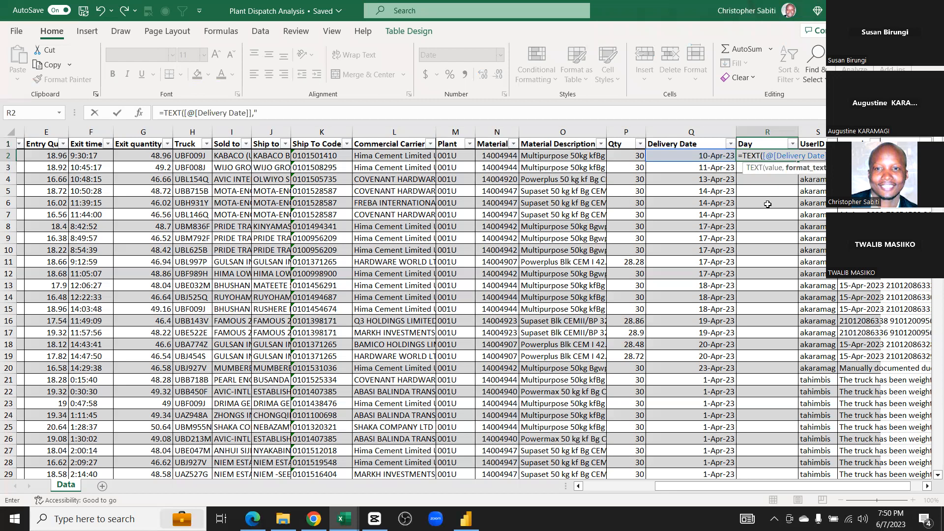
pyautogui.write('"ddd')
pyautogui.write(')')
pyautogui.press('Return')
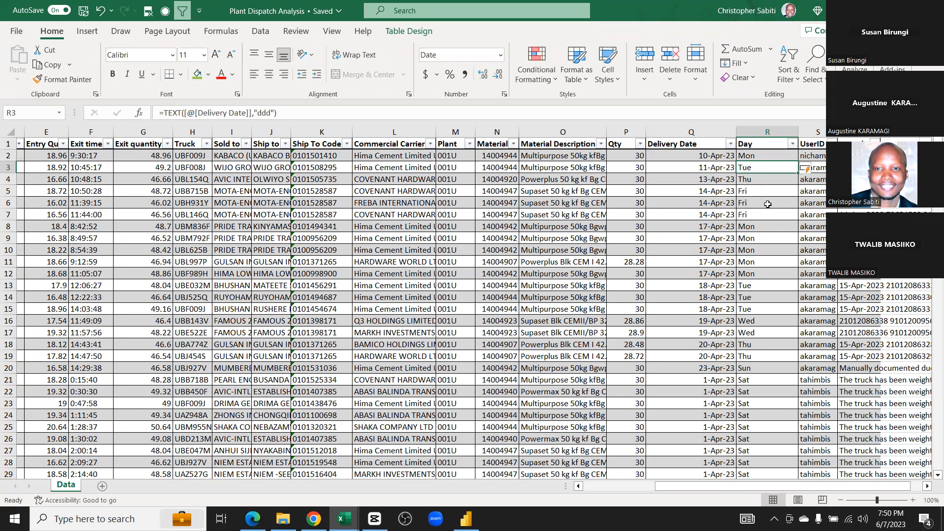
pyautogui.click(769, 205)
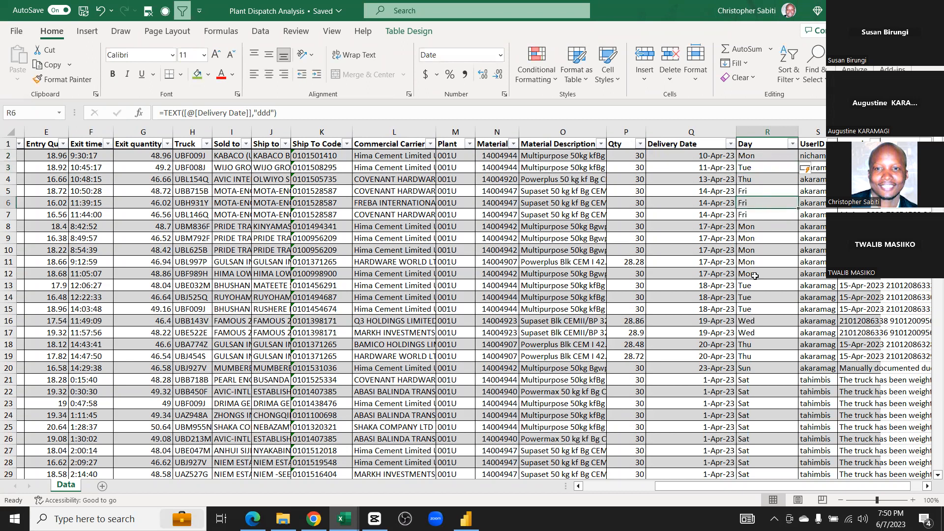
pyautogui.scroll(-7, 755, 276)
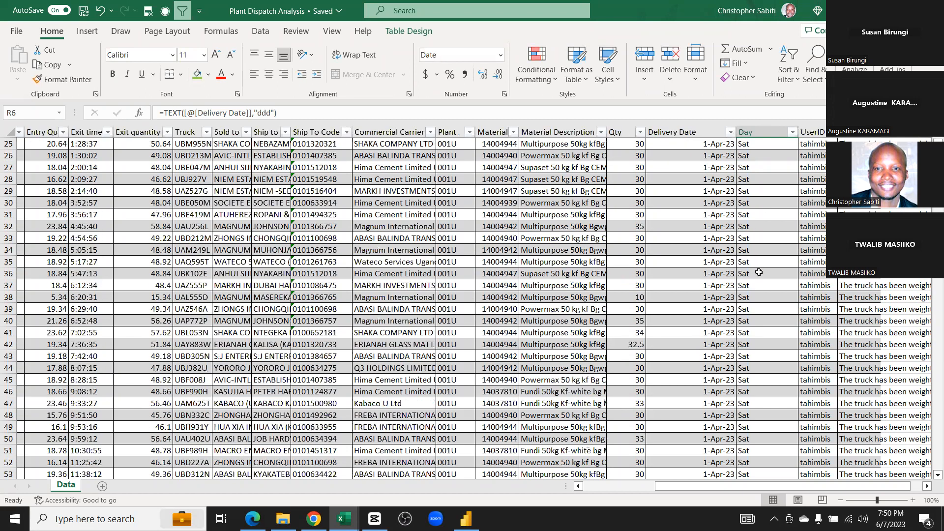
pyautogui.scroll(7, 755, 247)
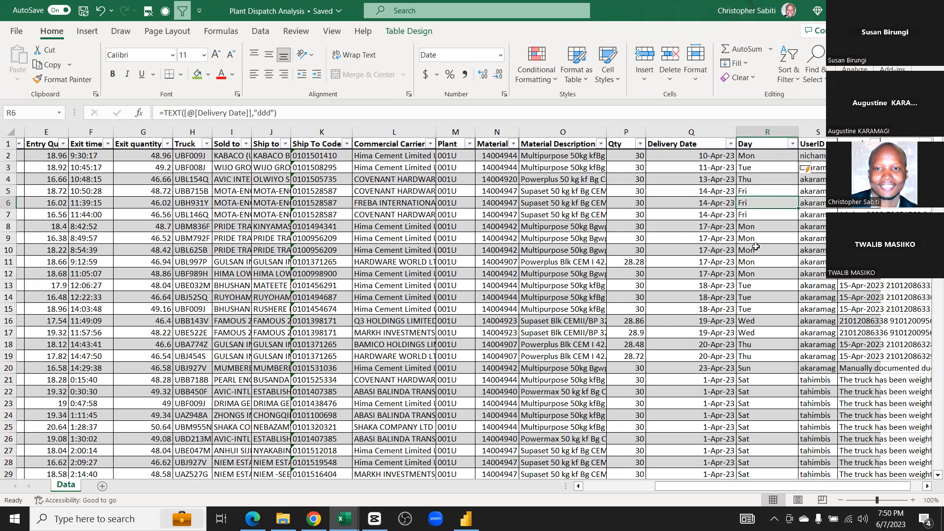
pyautogui.click(671, 252)
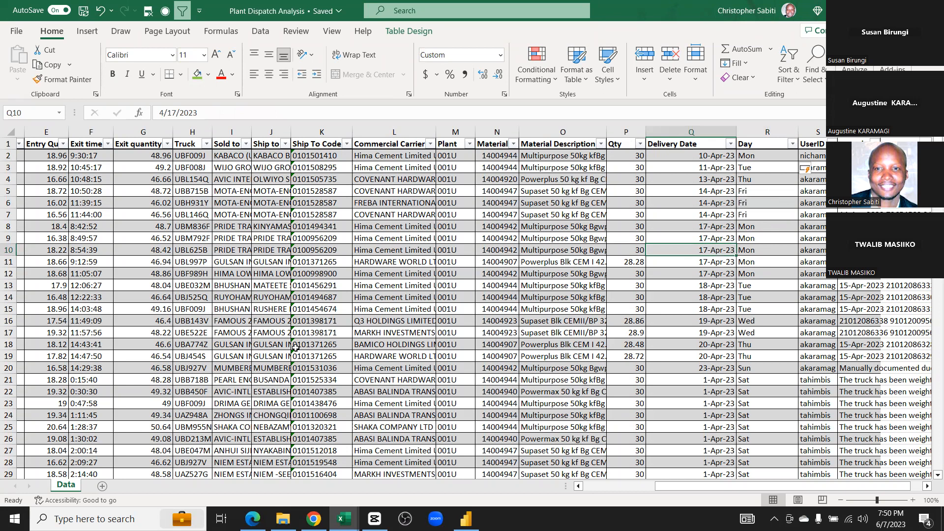
# Add a new worksheet after Data and name it "Working"
pyautogui.click(99, 485)
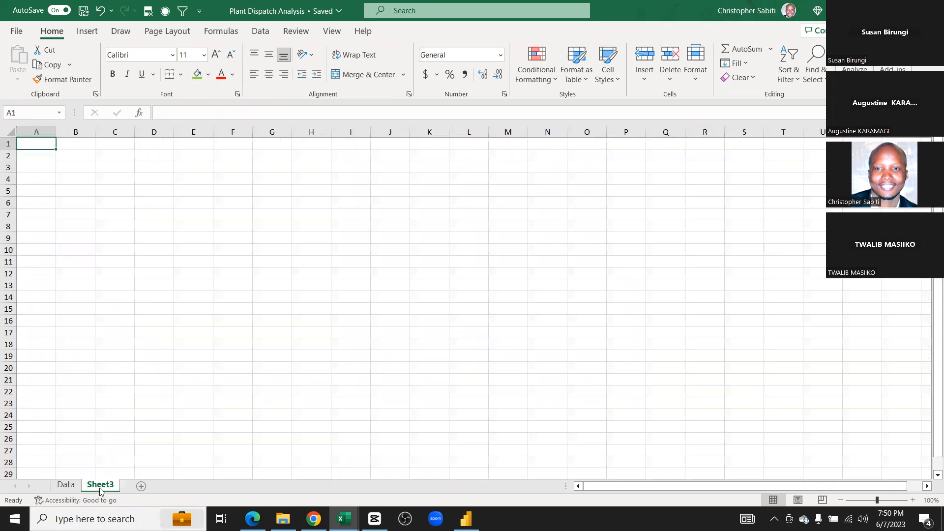
pyautogui.doubleClick(101, 486)
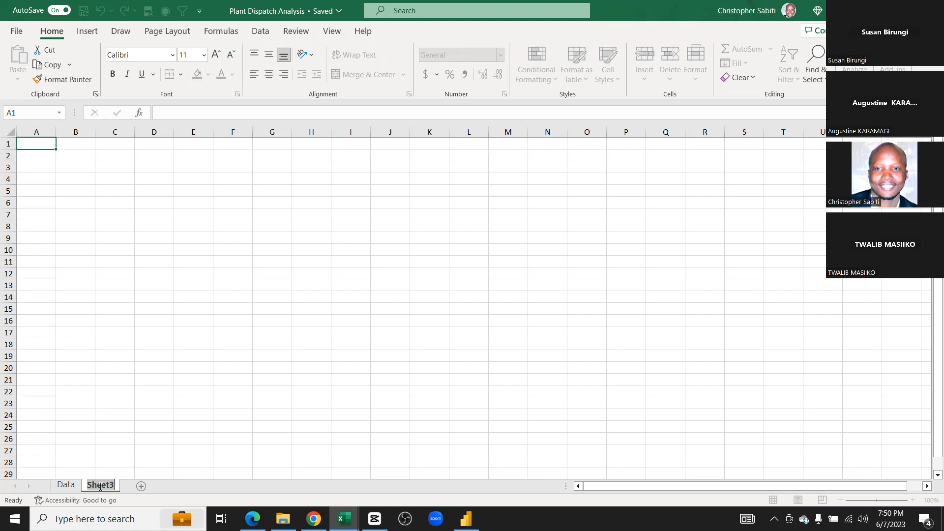
pyautogui.write('Working')
pyautogui.press('Return')
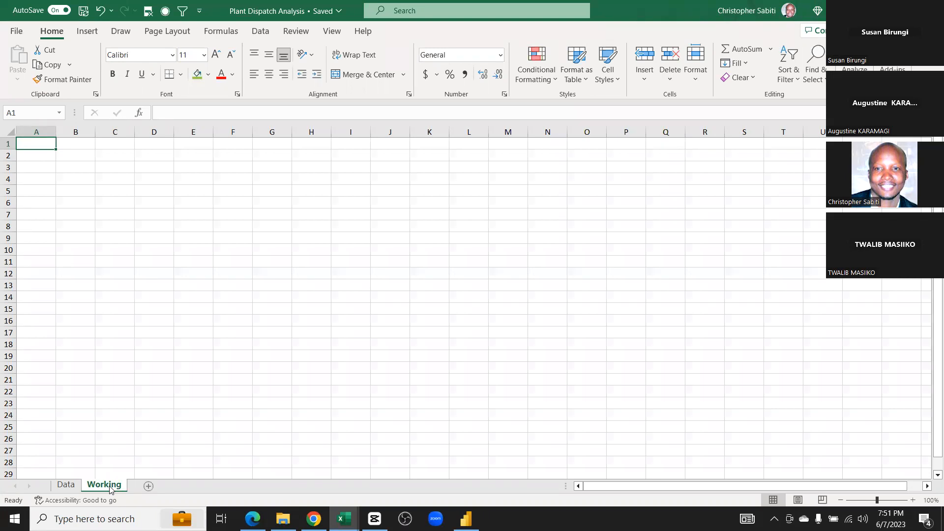
pyautogui.click(79, 180)
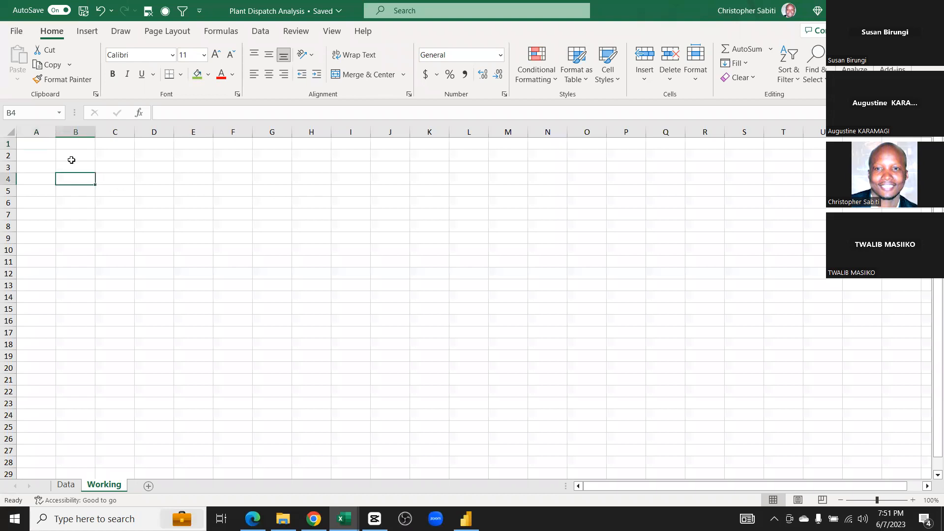
# Add another worksheet after Working and name it "Dashboard"
pyautogui.click(148, 485)
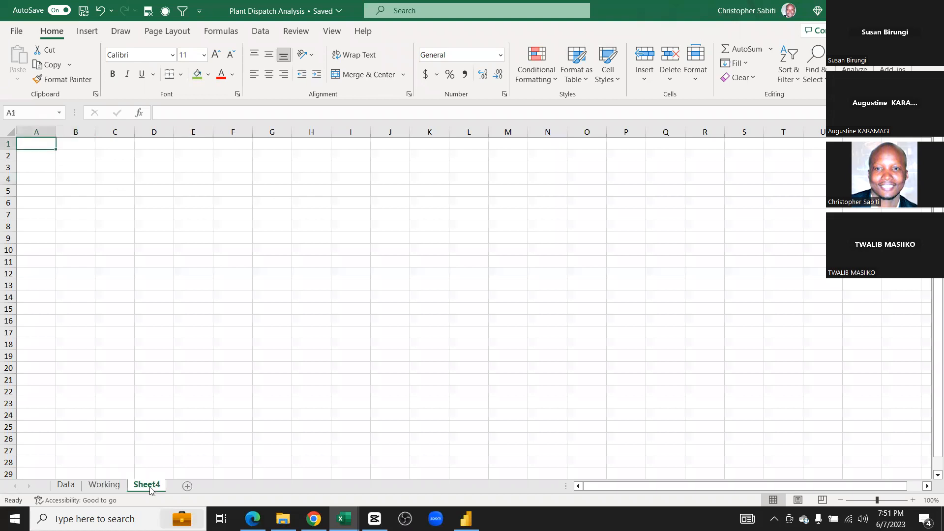
pyautogui.doubleClick(147, 485)
pyautogui.write('Dashbor')
pyautogui.press('BackSpace')
pyautogui.write('ard')
pyautogui.press('Return')
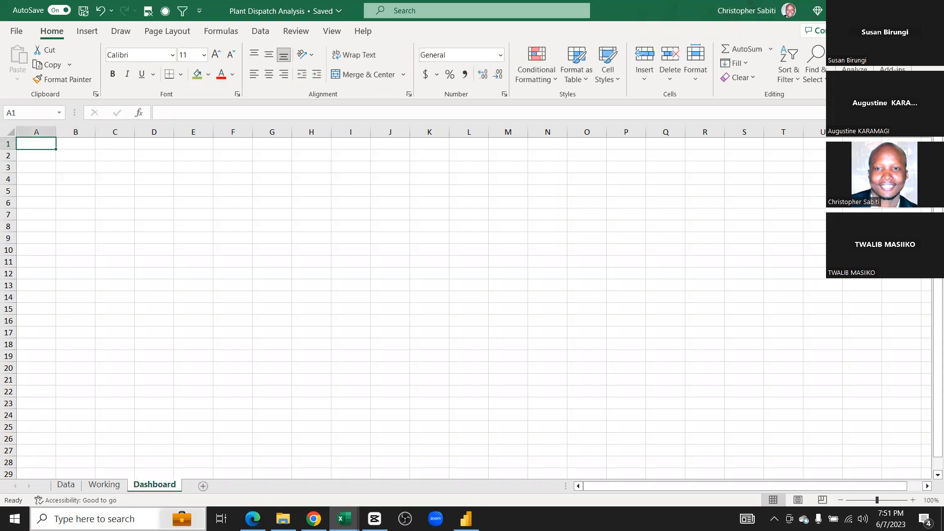
# Insert a worksheet between Working and Dashboard and name it "Planning"
pyautogui.click(105, 487)
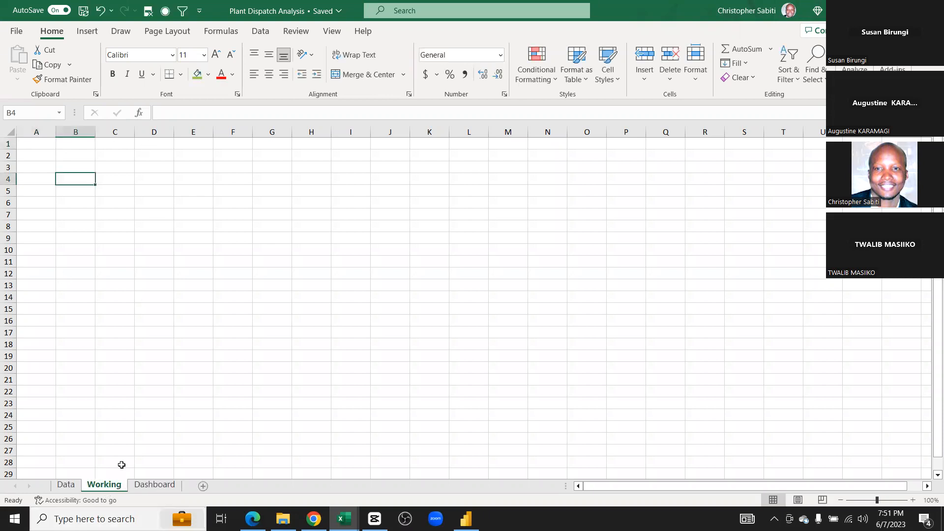
pyautogui.moveTo(82, 154); pyautogui.dragTo(248, 317)
pyautogui.click(347, 321)
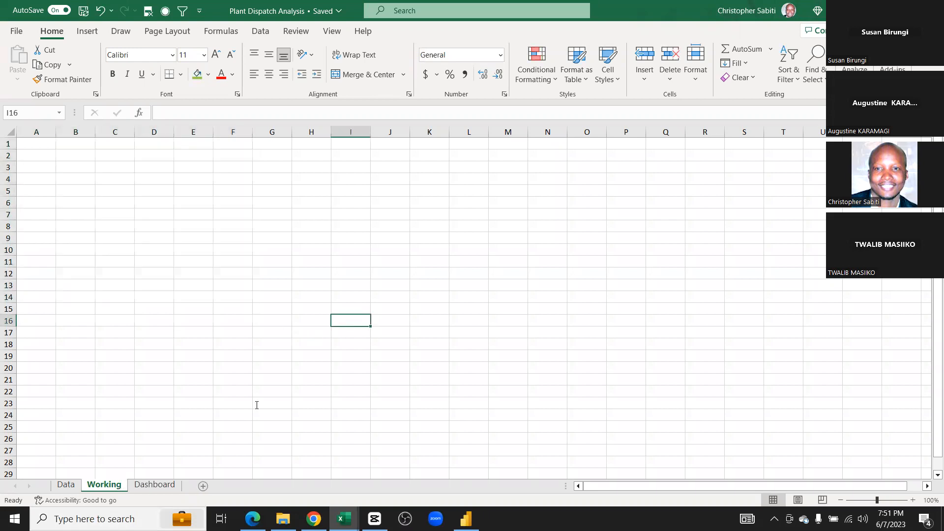
pyautogui.click(203, 487)
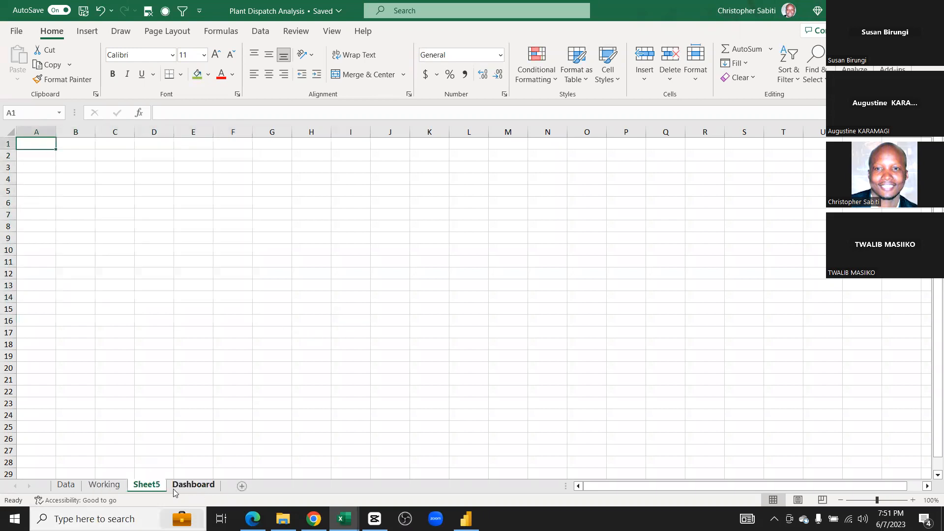
pyautogui.doubleClick(145, 487)
pyautogui.write('P')
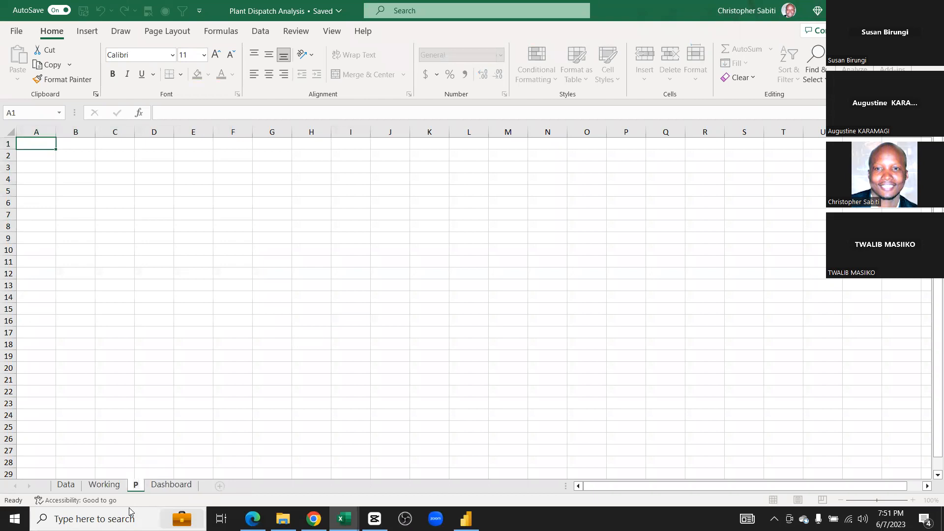
pyautogui.write('lanning')
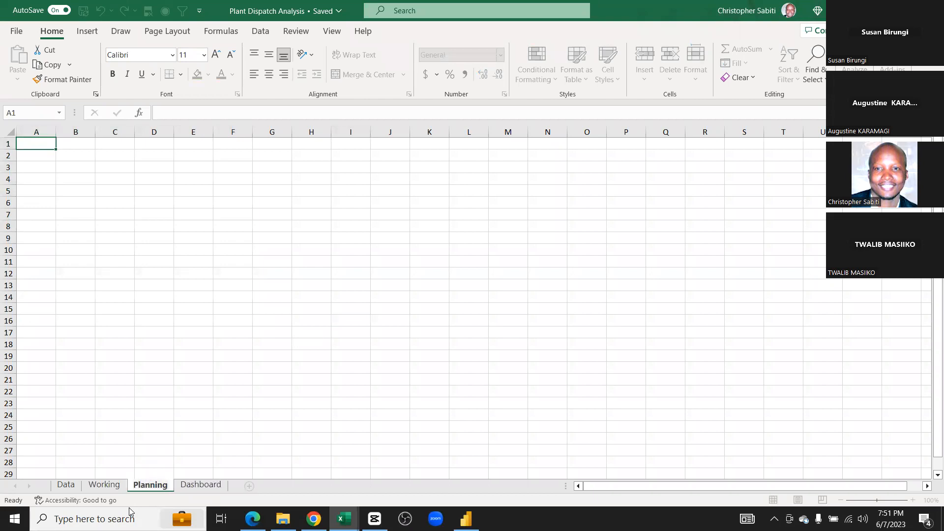
pyautogui.press('Return')
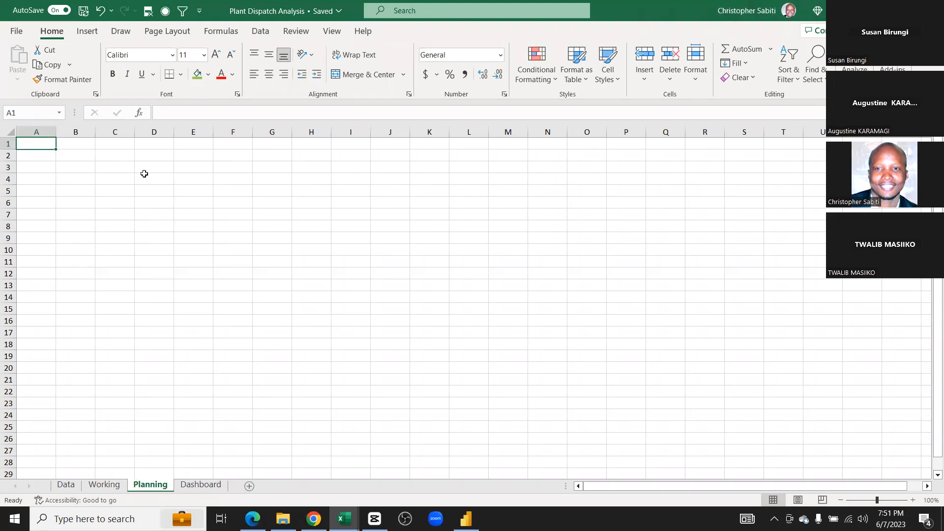
# Look over the Data table's columns and enter the heading "Problems" in cell B2 of the Planning sheet
pyautogui.click(66, 485)
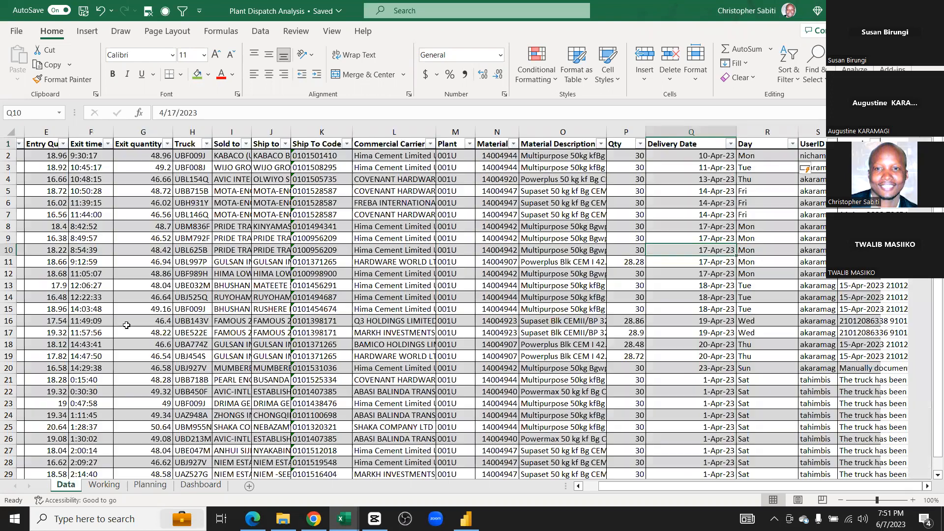
pyautogui.hscroll(-1, 126, 325)
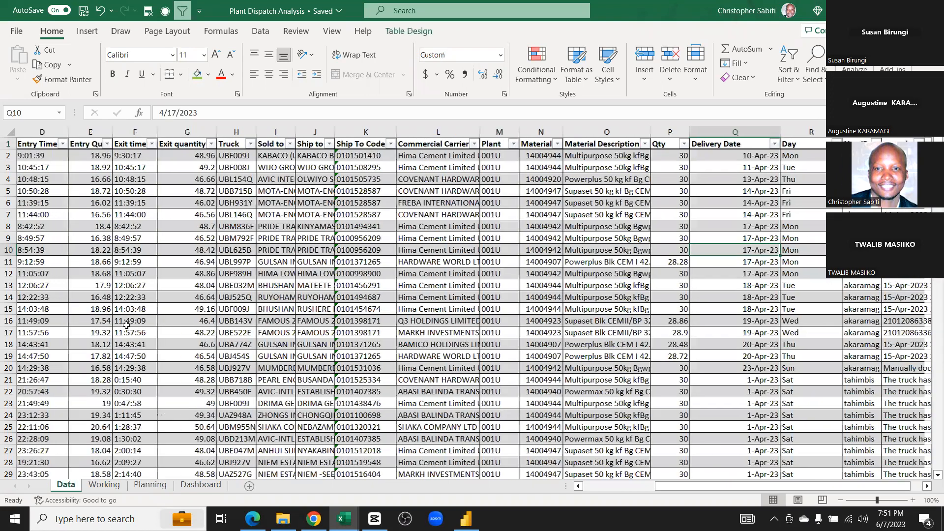
pyautogui.hscroll(-3, 126, 325)
pyautogui.hscroll(-1, 126, 325)
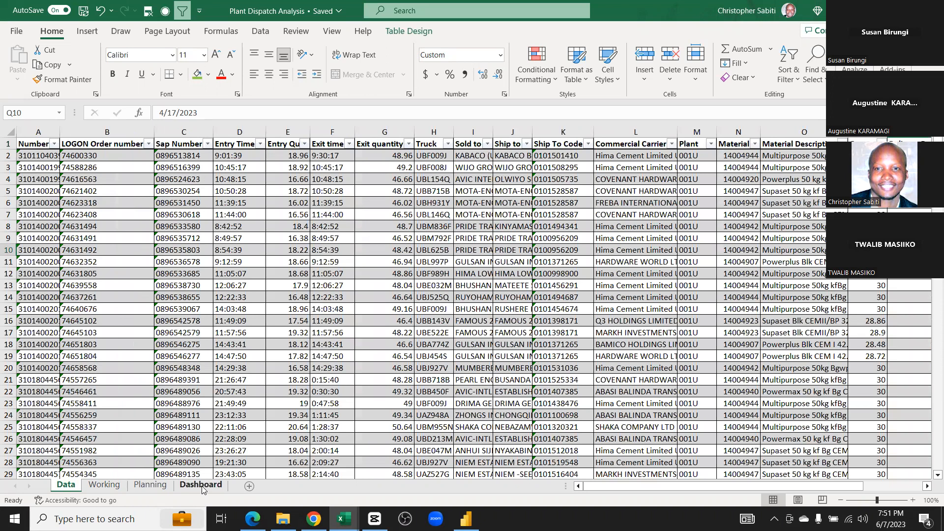
pyautogui.click(152, 486)
pyautogui.click(75, 154)
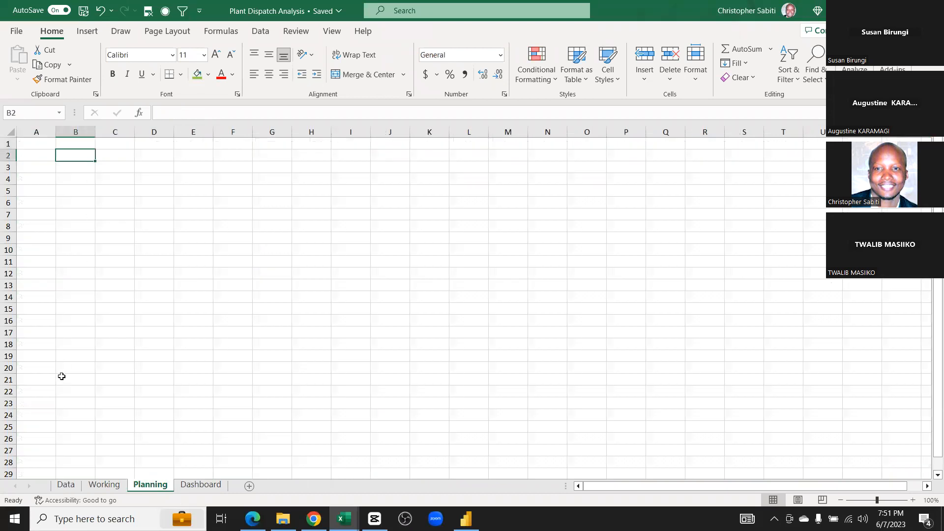
pyautogui.write('Problems')
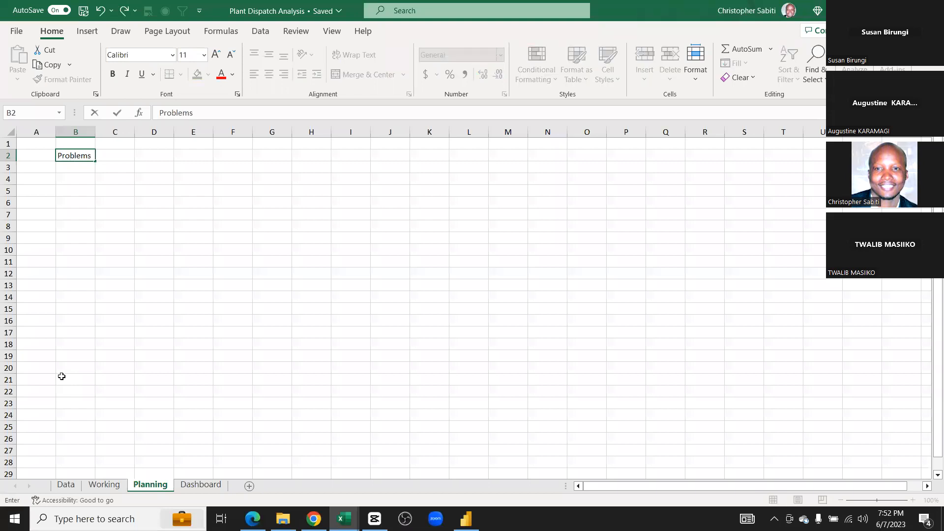
pyautogui.press('Return')
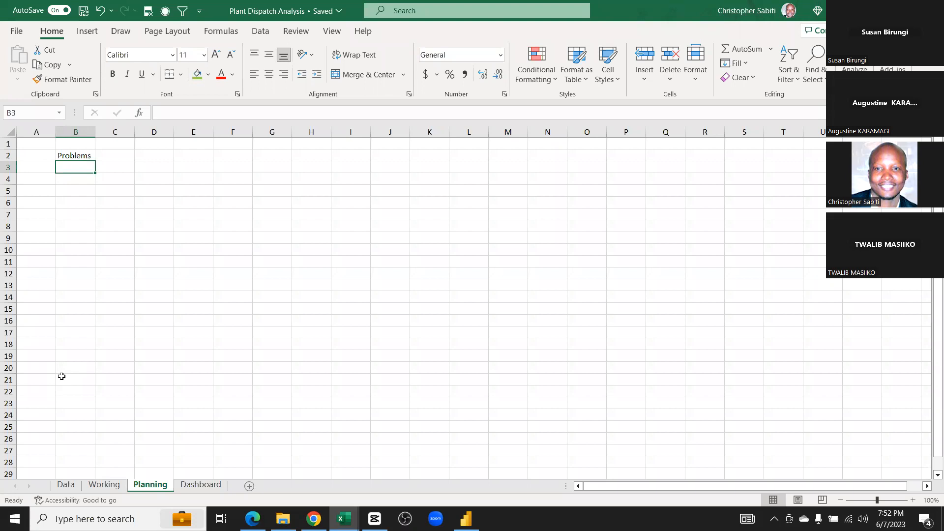
# Enter "Breadown of QTY by Day" in cell B3 as the first item under the Problems heading
pyautogui.write('Bre')
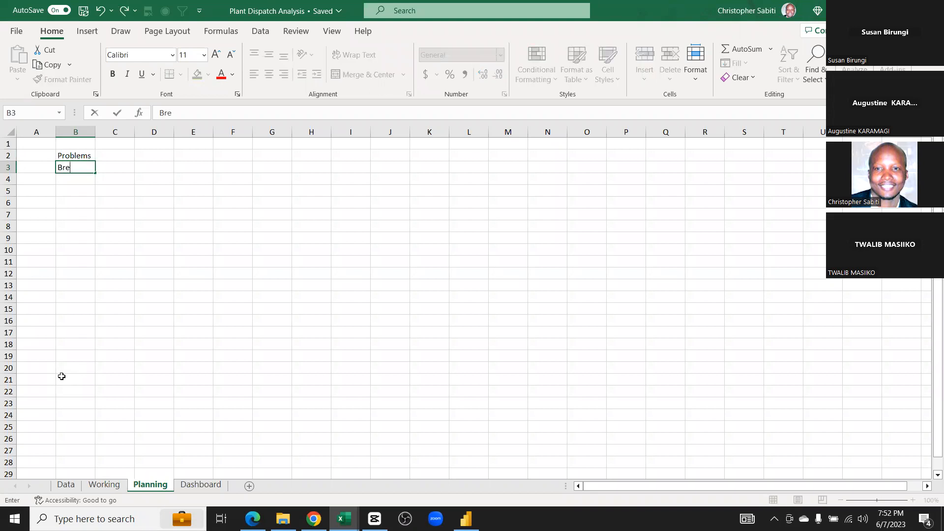
pyautogui.write('adown of QTY by Day')
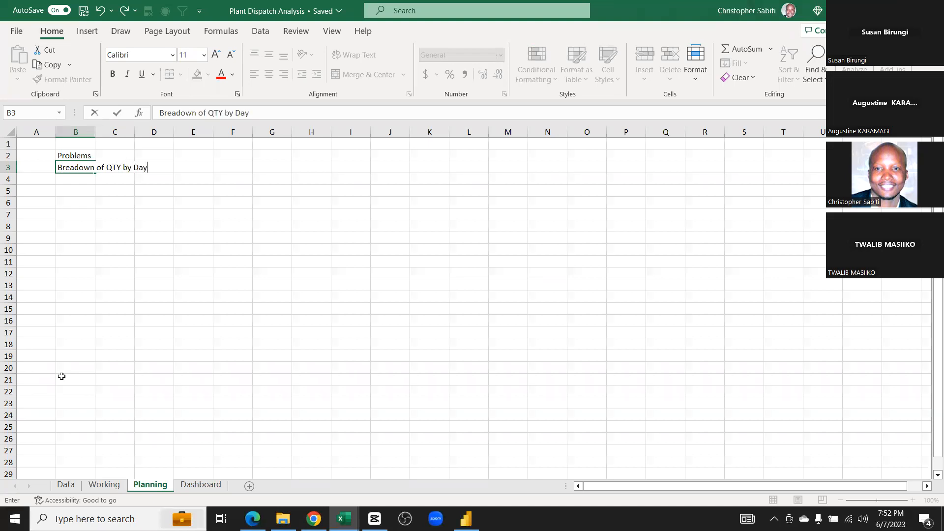
pyautogui.press('Return')
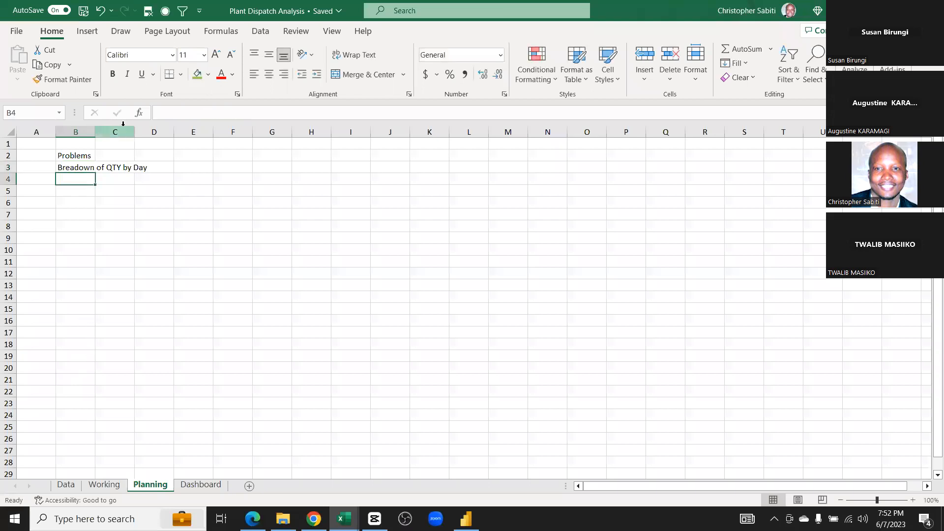
# Fit column B to its contents on the Planning sheet and make the "Problems" heading bold
pyautogui.doubleClick(95, 132)
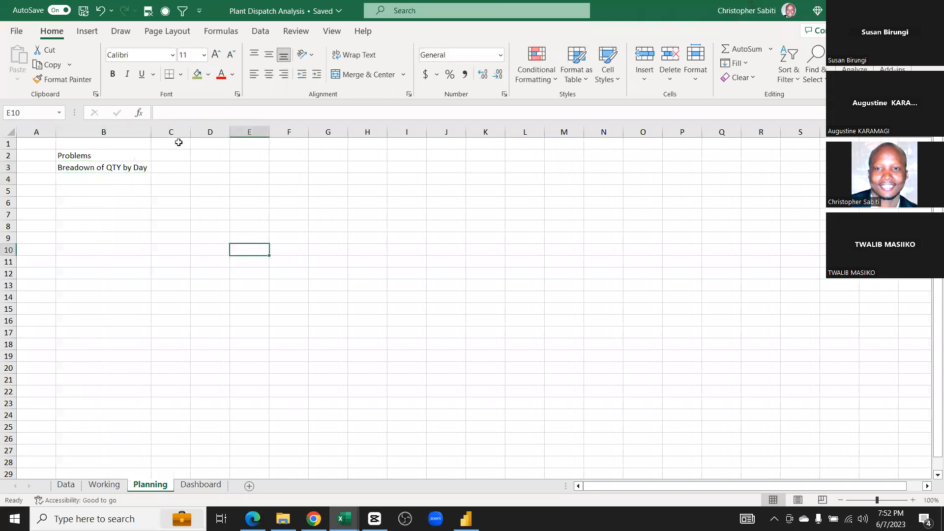
pyautogui.click(93, 156)
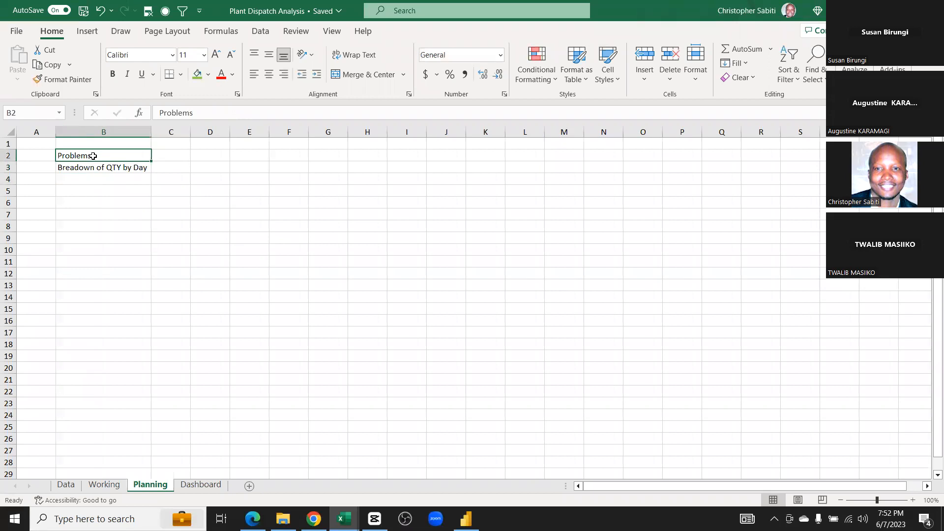
pyautogui.hotkey('ctrl', 'b')
# Number the first two Problems rows by entering 1 in A3 and 2 in A4
pyautogui.click(41, 171)
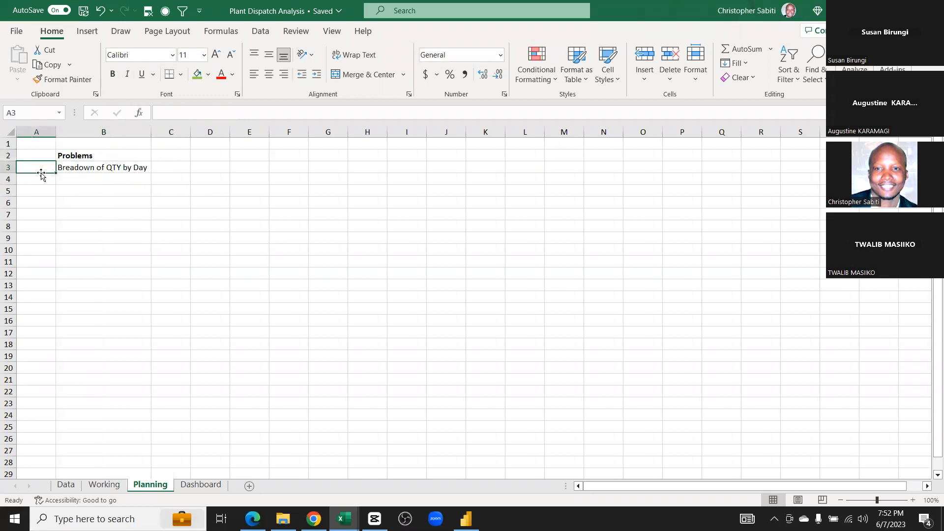
pyautogui.write('1')
pyautogui.press('Return')
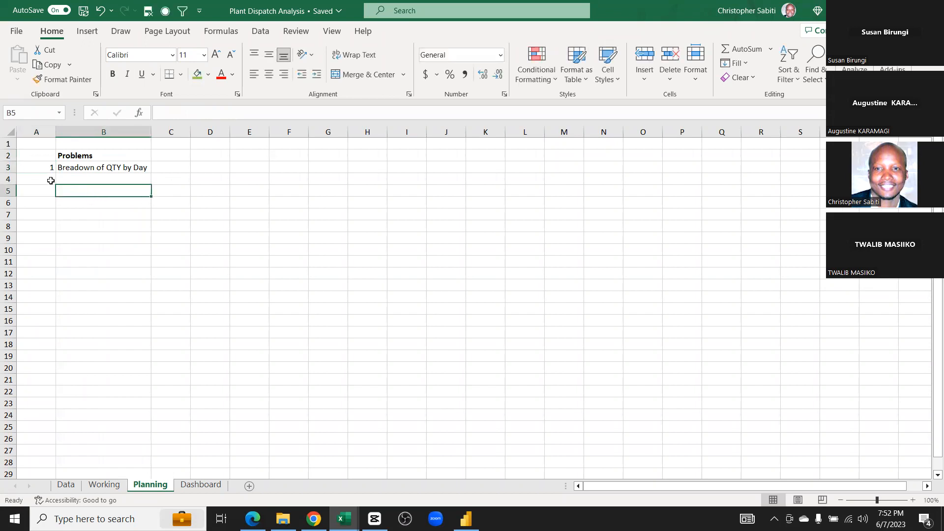
pyautogui.write('2')
# Enter "Total Qty" in cell B4 as the second item under Problems
pyautogui.click(83, 176)
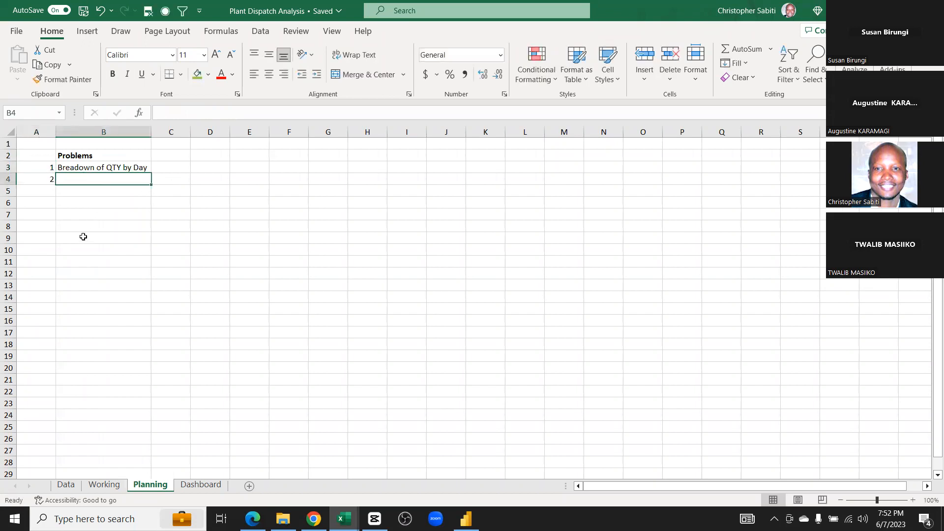
pyautogui.write('T')
pyautogui.press('BackSpace')
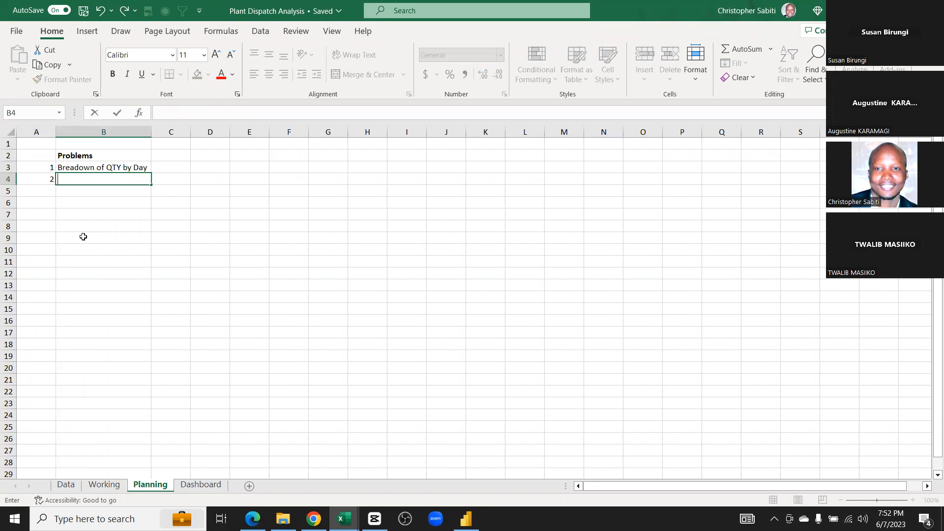
pyautogui.write('Total ')
pyautogui.write('Quant')
pyautogui.write('it')
pyautogui.write('ties')
pyautogui.press('BackSpace')
pyautogui.press('BackSpace')
pyautogui.press('BackSpace')
pyautogui.press('BackSpace')
pyautogui.press('BackSpace')
pyautogui.press('BackSpace')
pyautogui.press('BackSpace')
pyautogui.press('BackSpace')
pyautogui.press('BackSpace')
pyautogui.press('BackSpace')
pyautogui.press('BackSpace')
pyautogui.write('Qty')
pyautogui.press('Return')
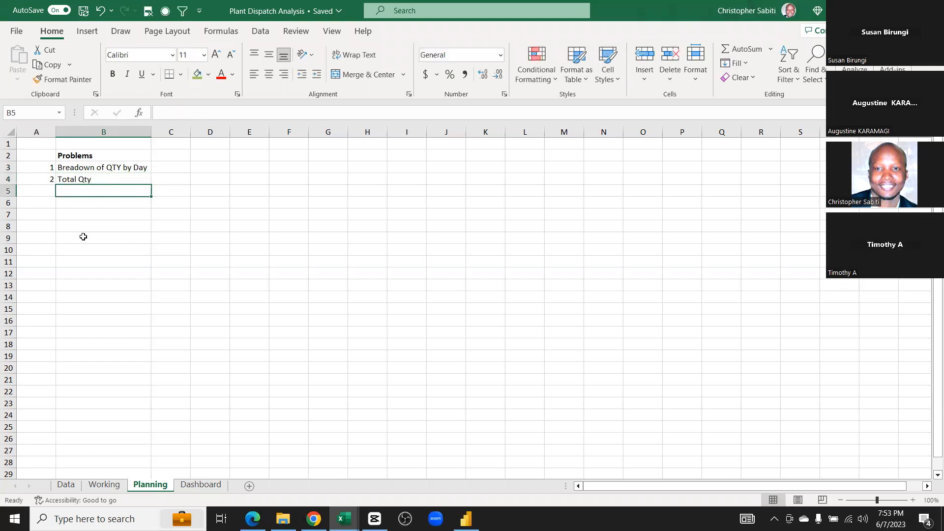
# Enter "Qty by Commercial Carrier" in cell B5 and fit column B to the text
pyautogui.write('Q')
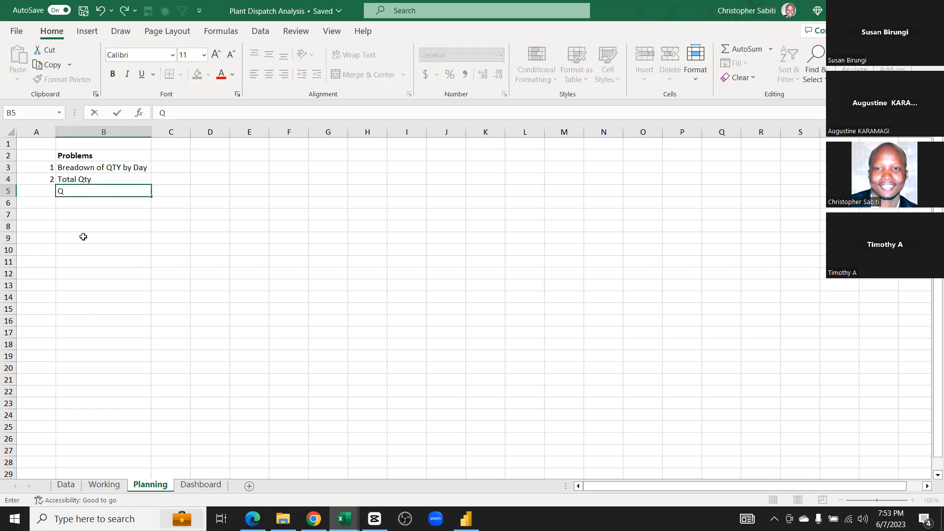
pyautogui.write('ty by Commercial')
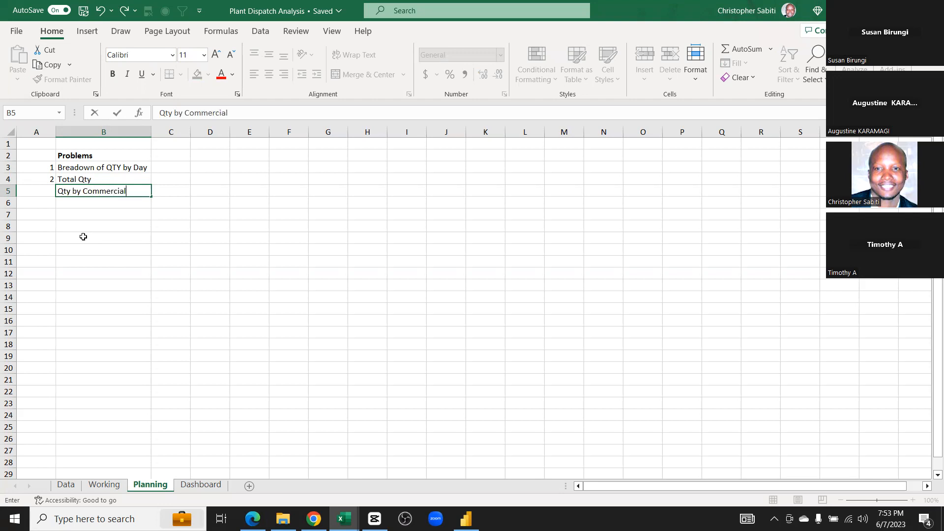
pyautogui.write(' Car')
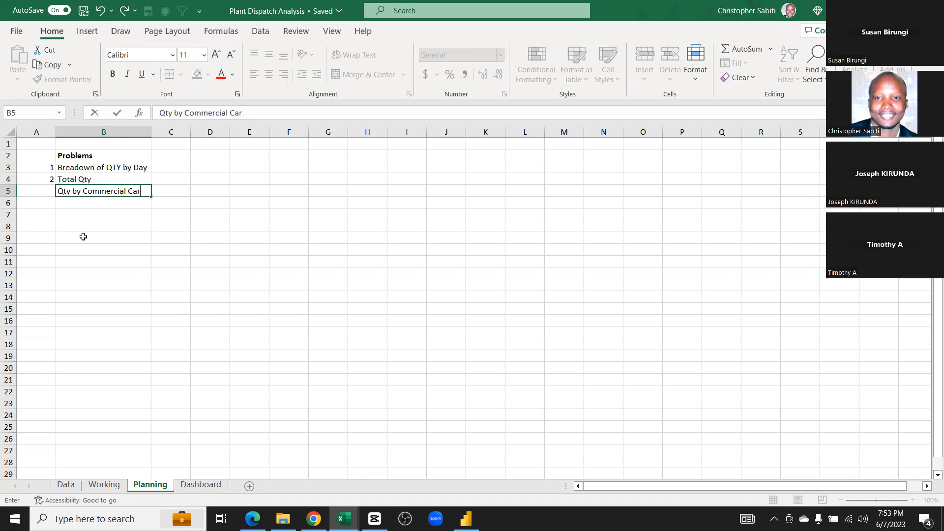
pyautogui.write('rier')
pyautogui.click(146, 231)
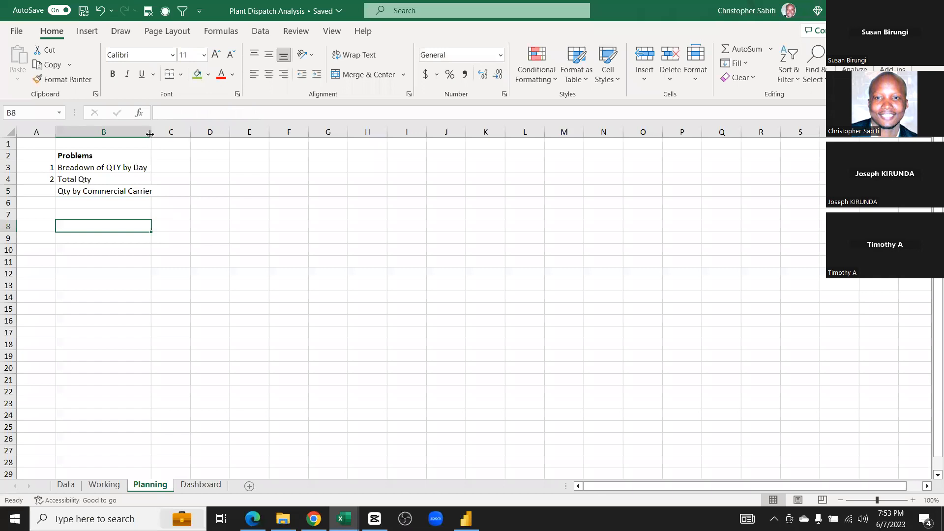
pyautogui.doubleClick(151, 132)
# Start a separate list with the heading "QTY by :" in D2, widening columns C and D
pyautogui.click(71, 192)
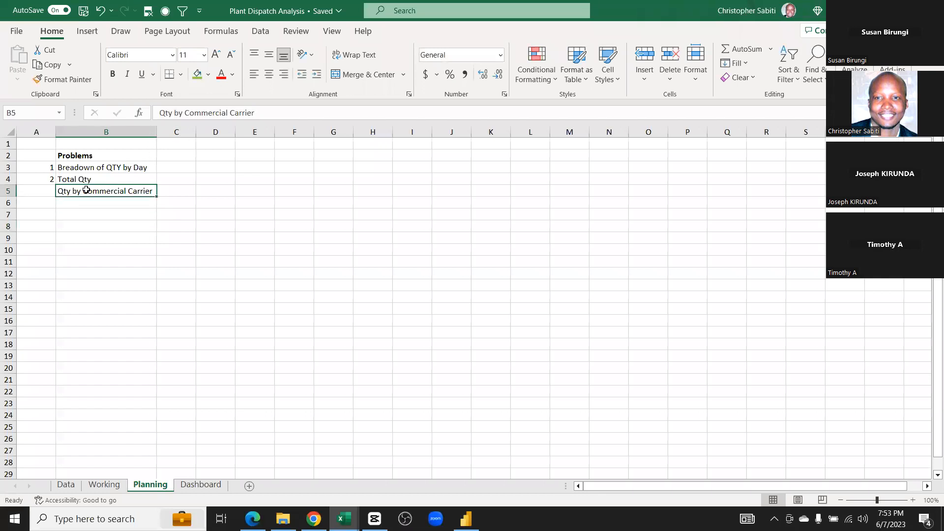
pyautogui.moveTo(196, 132); pyautogui.dragTo(220, 132)
pyautogui.click(239, 156)
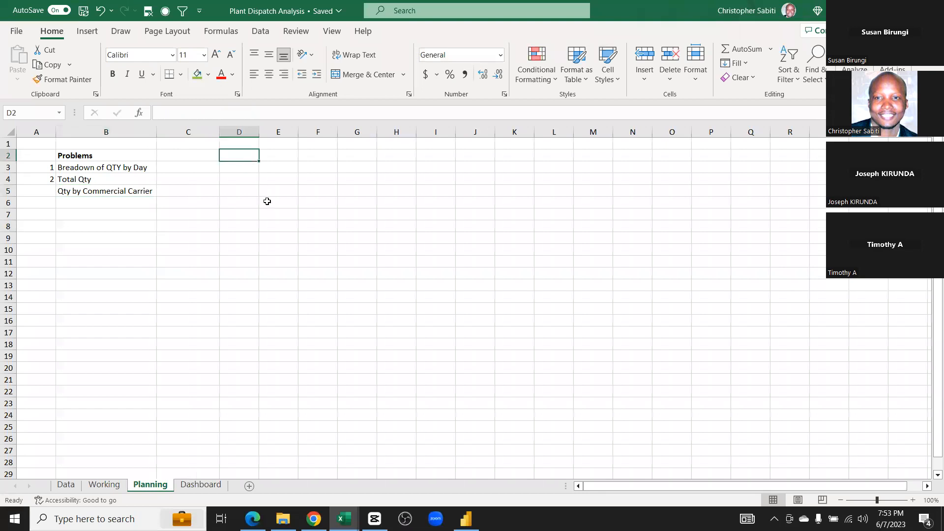
pyautogui.write('QTY')
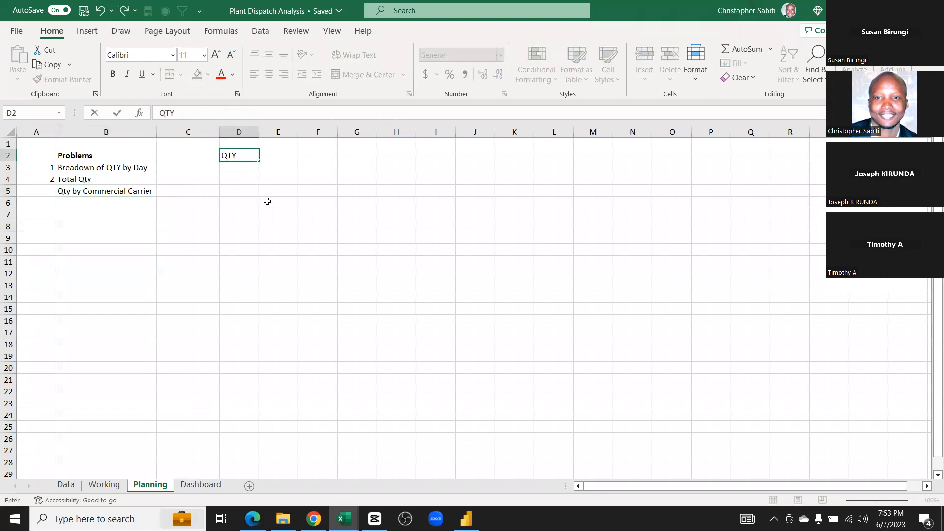
pyautogui.write(' by :')
pyautogui.press('Return')
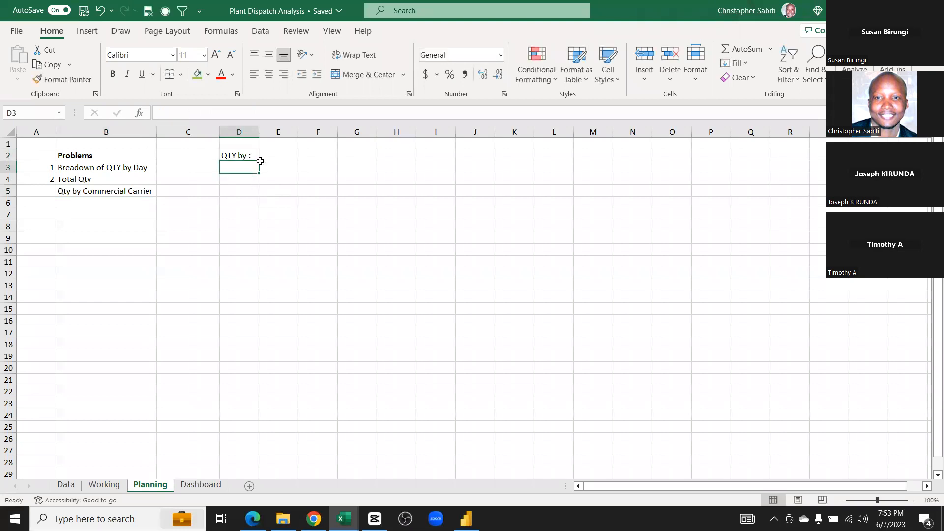
pyautogui.moveTo(259, 132); pyautogui.dragTo(294, 147)
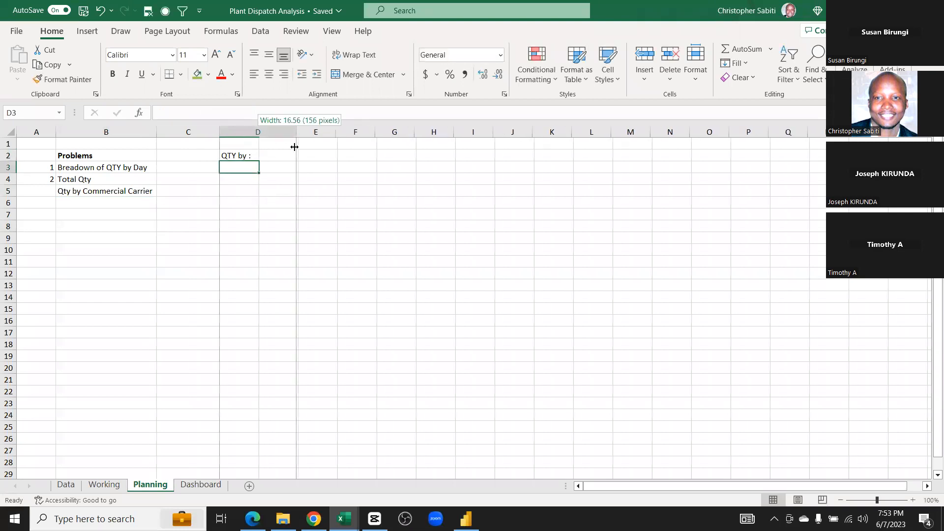
# Copy "Commercial Carrier" from the text in B5 into D3 under the "QTY by :" heading, and clear B5
pyautogui.click(101, 190)
pyautogui.moveTo(185, 113); pyautogui.dragTo(257, 124)
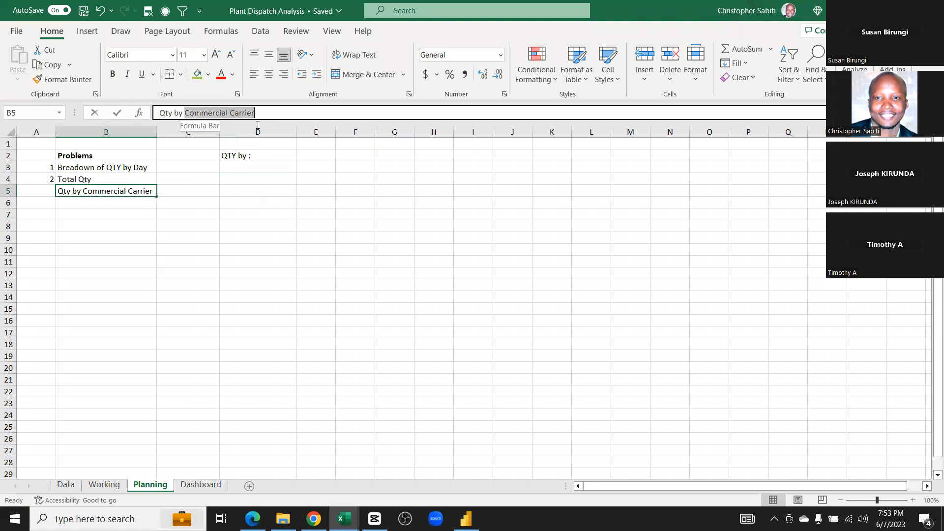
pyautogui.hotkey('ctrl', 'c')
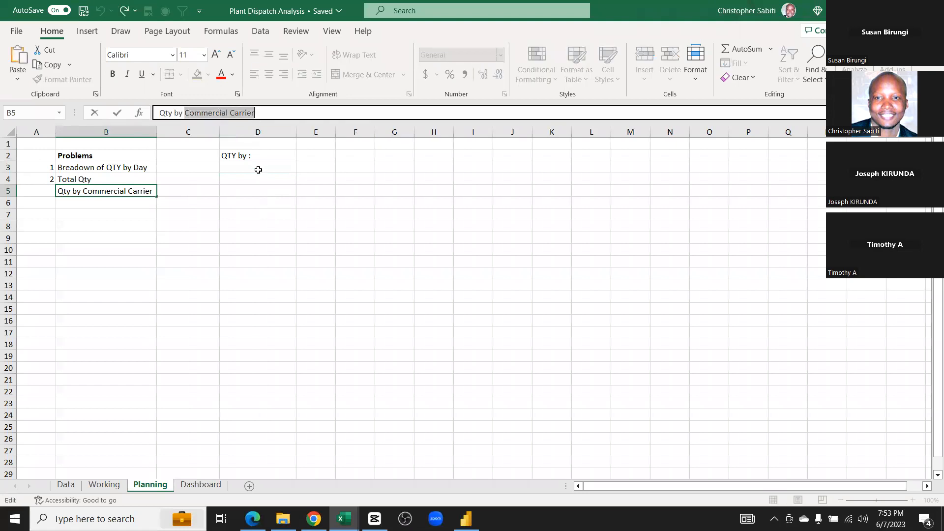
pyautogui.click(258, 169)
pyautogui.hotkey('ctrl', 'v')
pyautogui.click(233, 198)
pyautogui.click(89, 190)
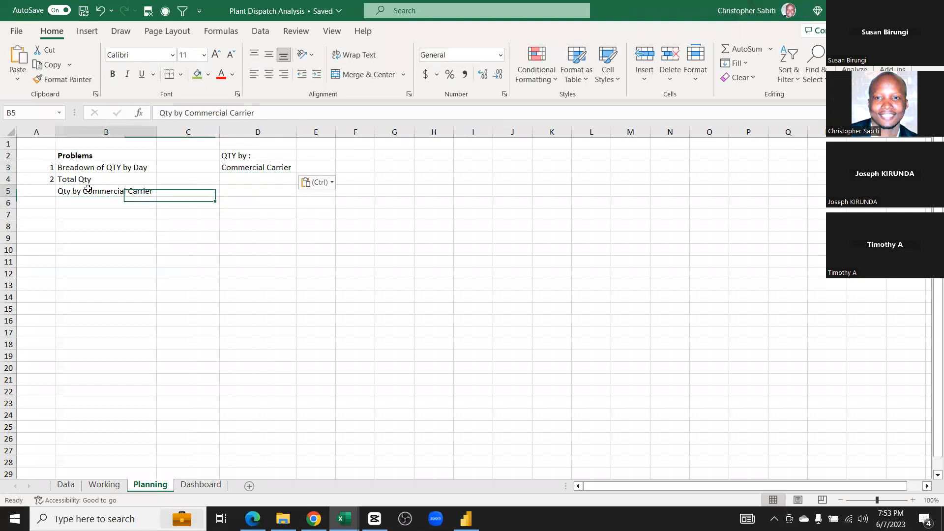
pyautogui.press('Delete')
# Enter "Day" in cell D4, below Commercial Carrier in the "QTY by :" list
pyautogui.click(99, 167)
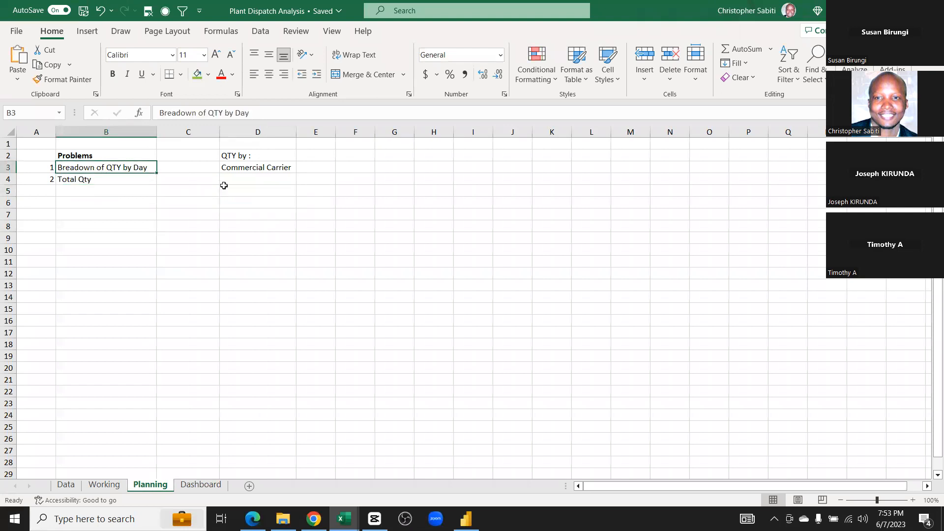
pyautogui.click(237, 179)
pyautogui.write('Day')
pyautogui.press('Return')
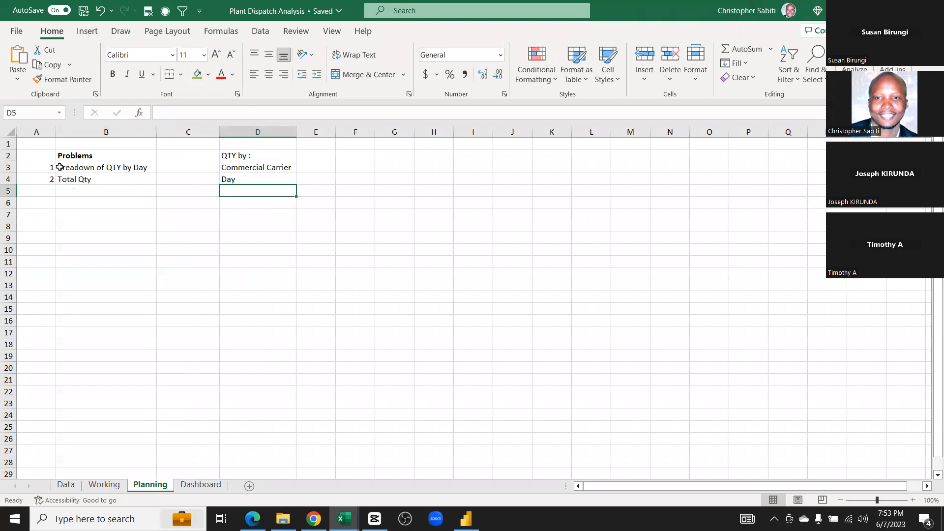
# Remove the "Breadown of QTY by Day" item and the row numbers, leaving "Total Qty" in B3 directly under Problems
pyautogui.moveTo(54, 166); pyautogui.dragTo(102, 171)
pyautogui.press('BackSpace')
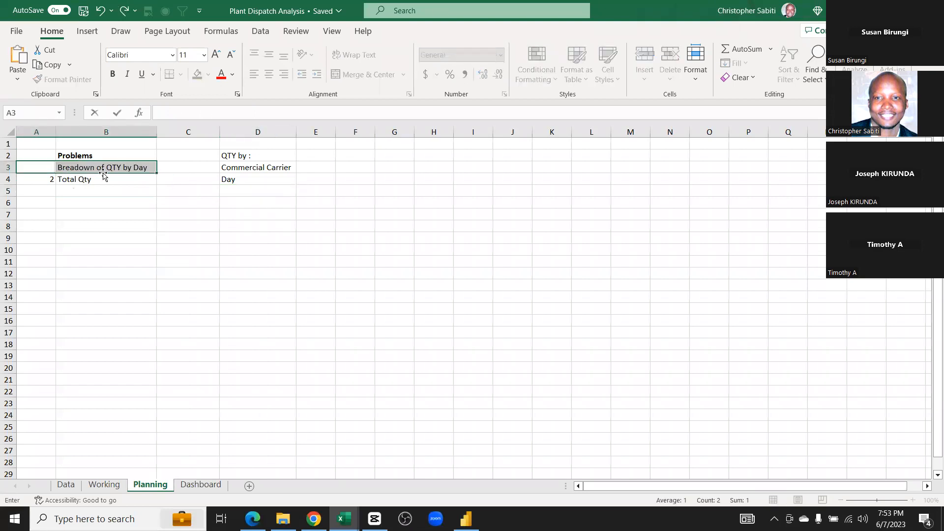
pyautogui.click(114, 186)
pyautogui.moveTo(52, 168)
pyautogui.mouseDown()
pyautogui.moveTo(87, 167)
pyautogui.moveTo(69, 177)
pyautogui.moveTo(69, 166)
pyautogui.mouseUp()
pyautogui.press('Delete')
pyautogui.click(105, 236)
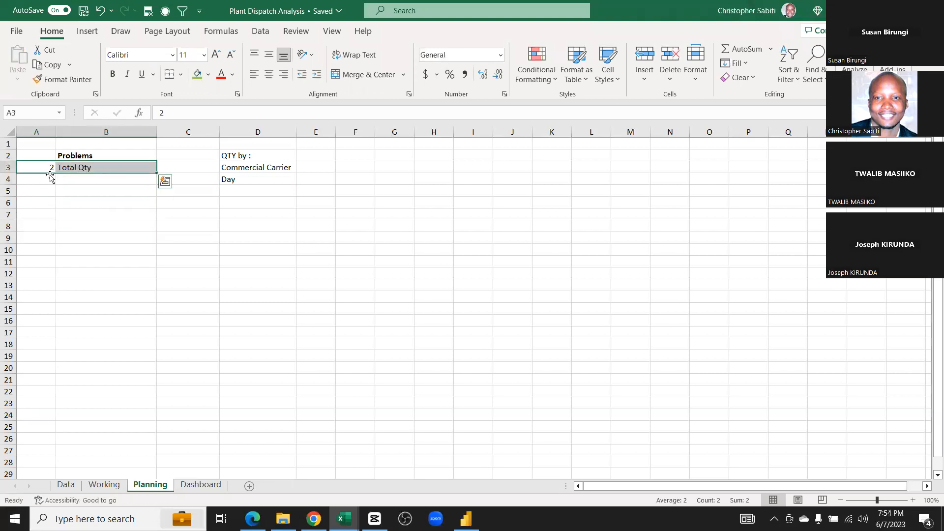
pyautogui.click(47, 166)
pyautogui.press('Delete')
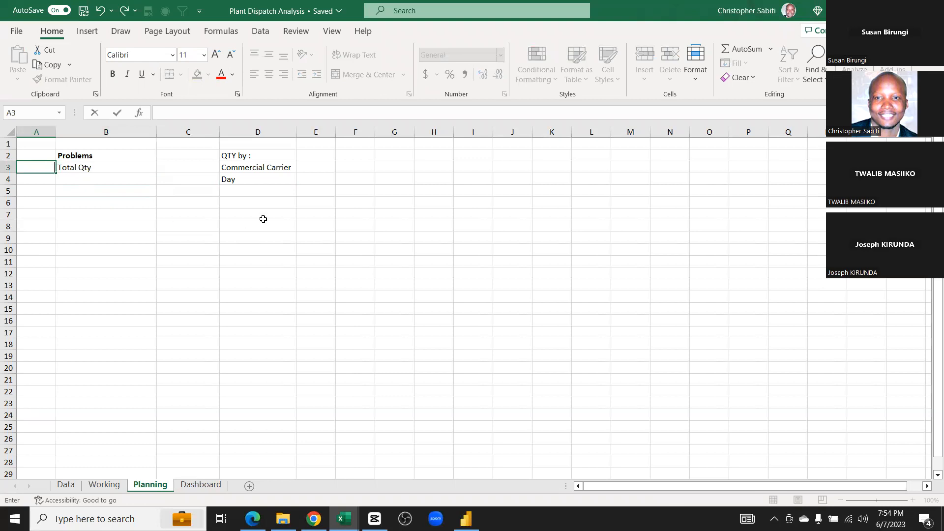
# Add "ShipTo", "Material" and "Packaging" to the "QTY by :" list in cells D5 to D7
pyautogui.click(239, 190)
pyautogui.write('ShipTo')
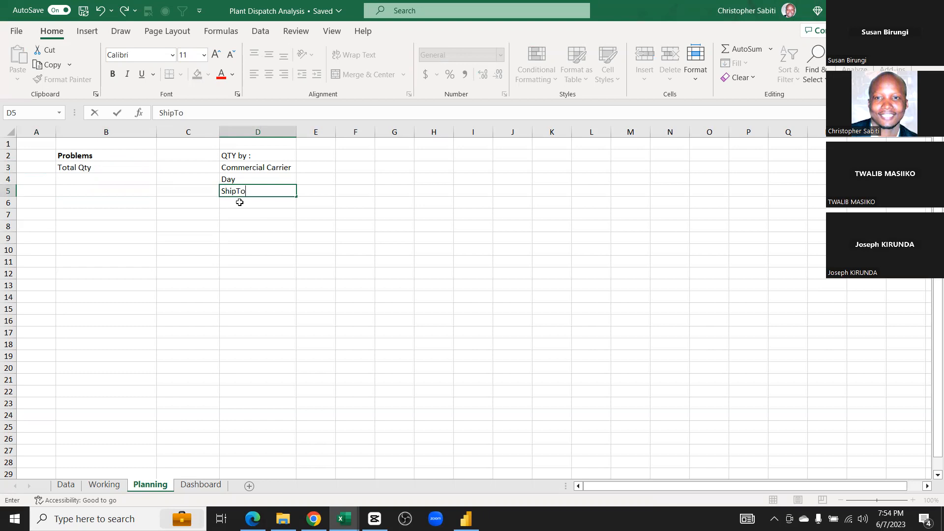
pyautogui.press('Return')
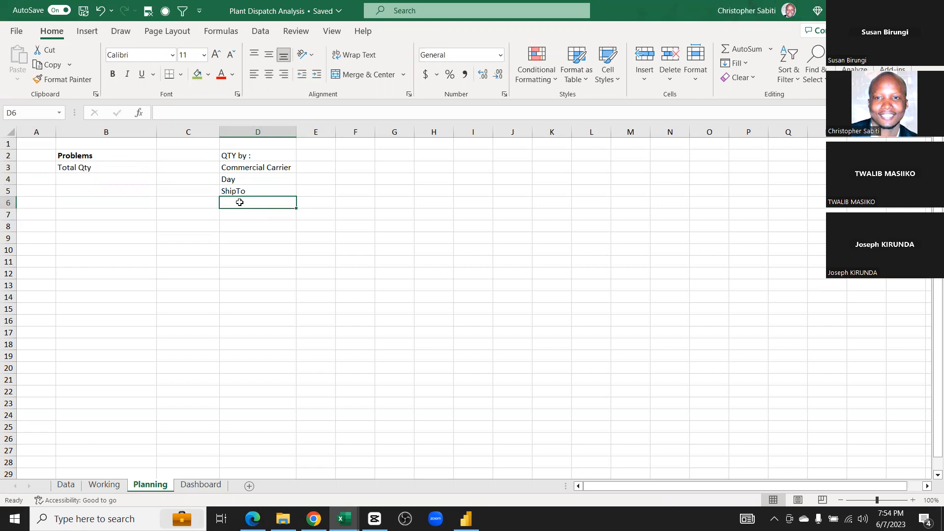
pyautogui.write('Mater')
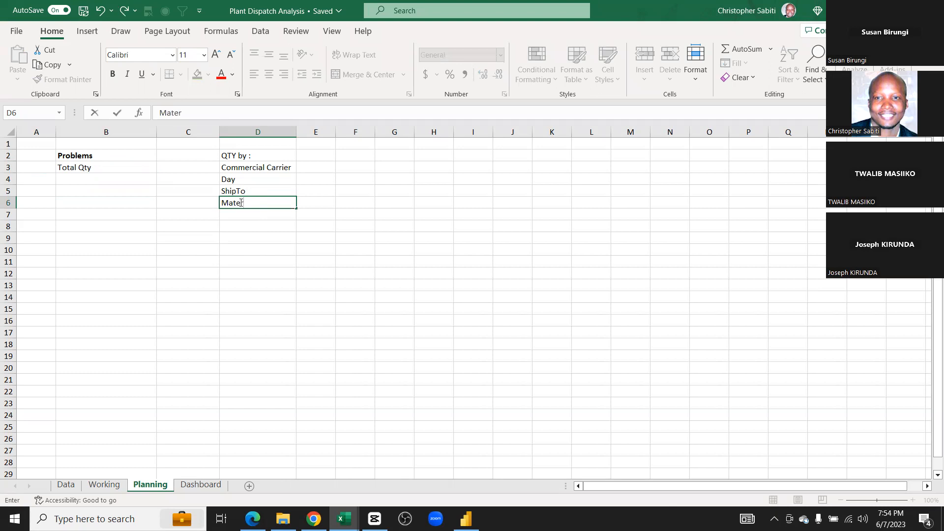
pyautogui.write('ial')
pyautogui.press('Return')
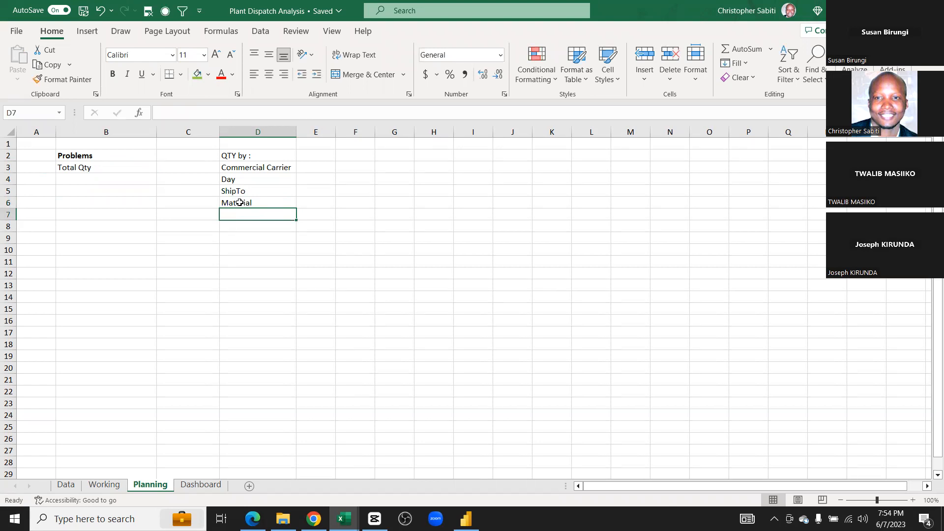
pyautogui.write('Packaging')
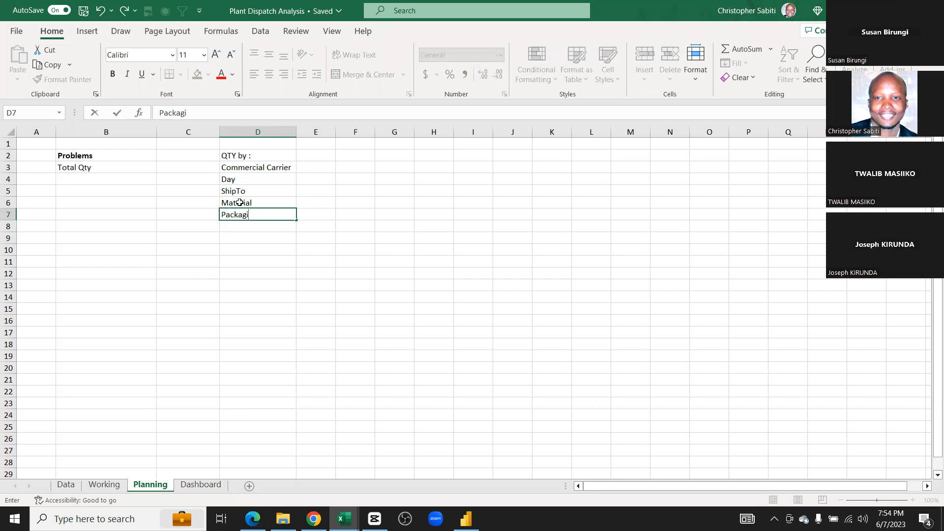
pyautogui.press('Return')
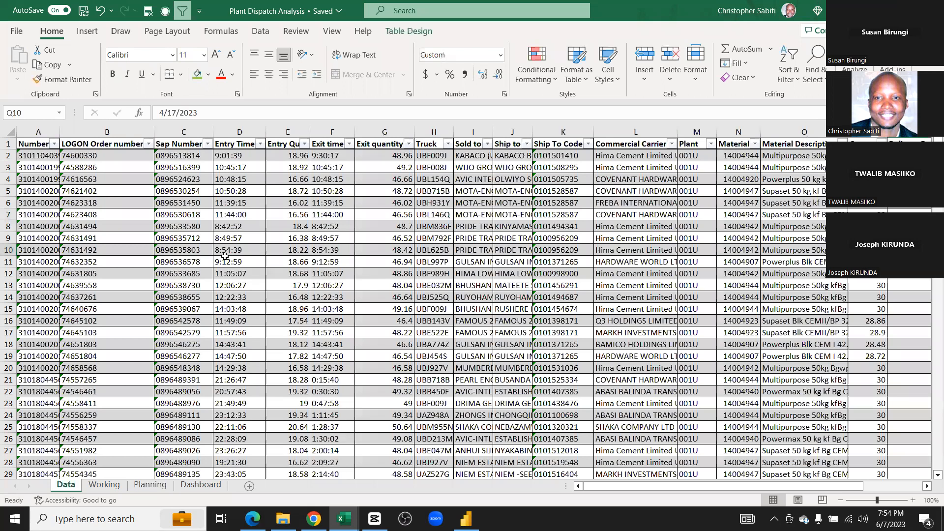
# Look through the Data table's columns for further breakdown fields and return to the Planning sheet
pyautogui.hscroll(1, 224, 256)
pyautogui.hscroll(2, 225, 256)
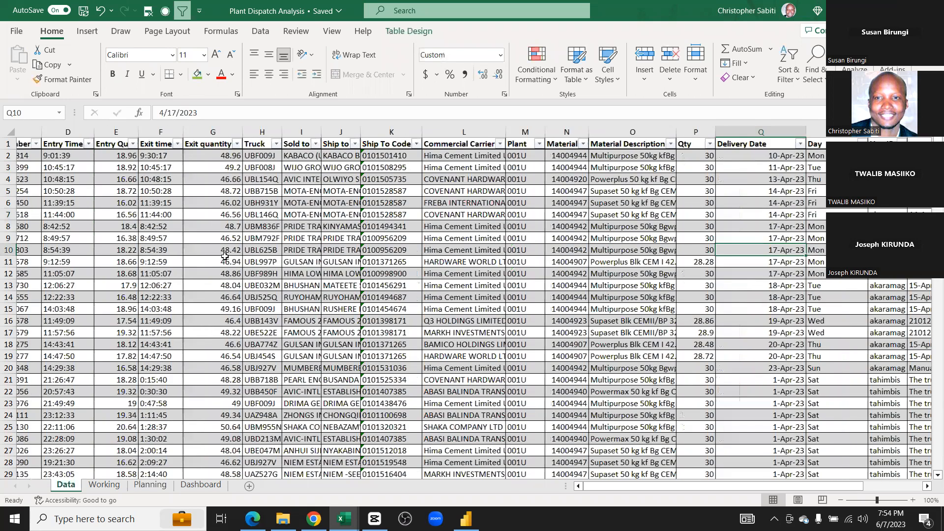
pyautogui.hscroll(3, 225, 256)
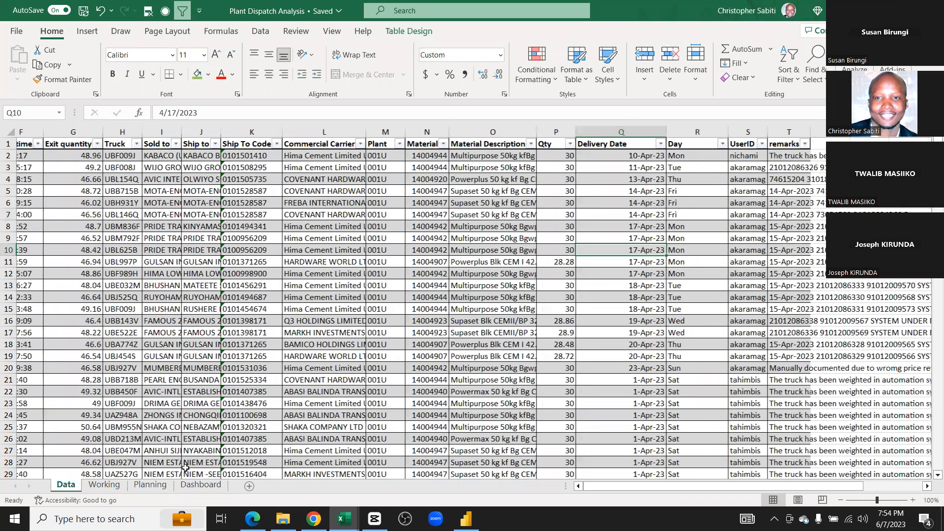
pyautogui.hscroll(5, 314, 298)
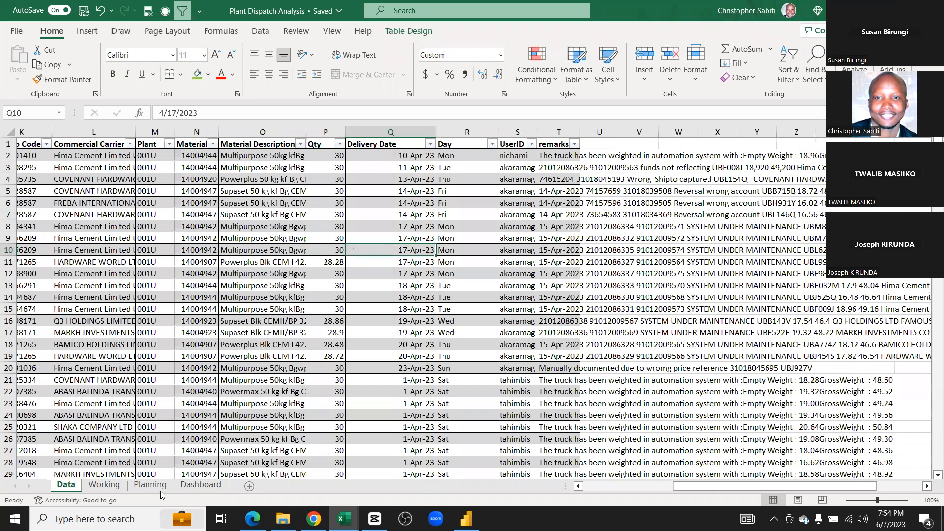
pyautogui.hscroll(-8, 229, 343)
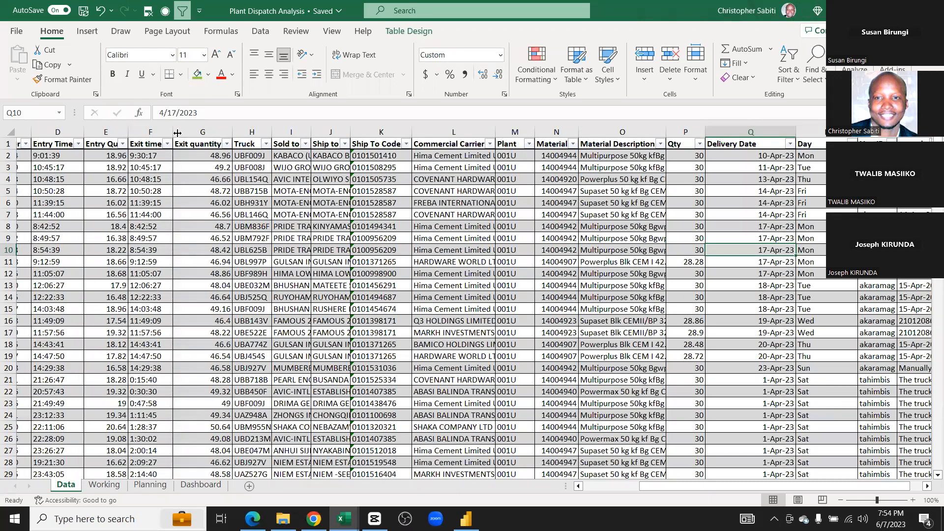
pyautogui.hotkey('ctrl', 'pagedown')
pyautogui.hotkey('ctrl', 'pagedown')
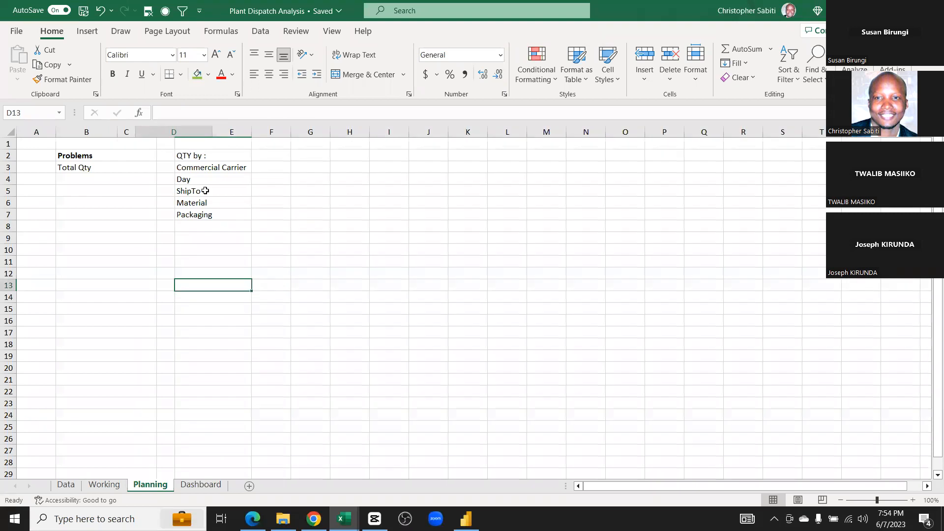
# Narrow the spacer column E and enter the heading "Trends" in cell F2
pyautogui.moveTo(251, 132); pyautogui.dragTo(223, 132)
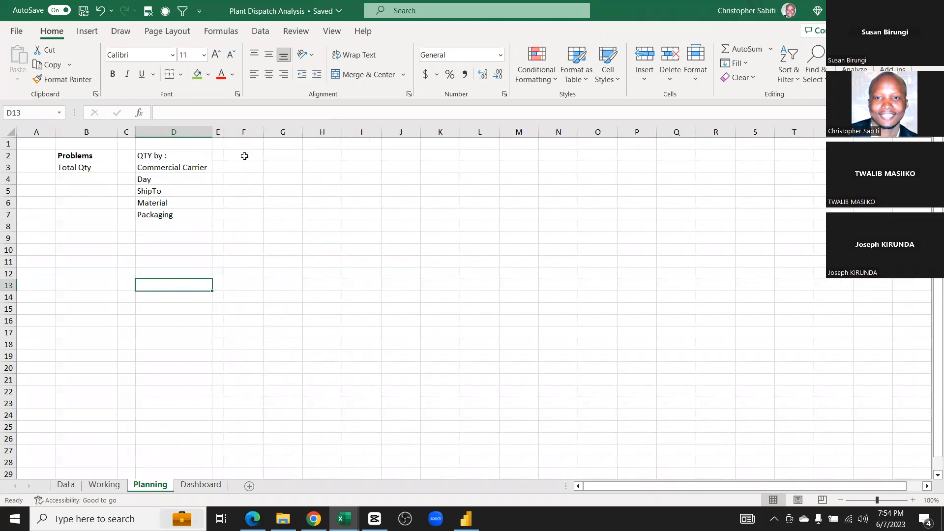
pyautogui.click(245, 156)
pyautogui.write('Tre')
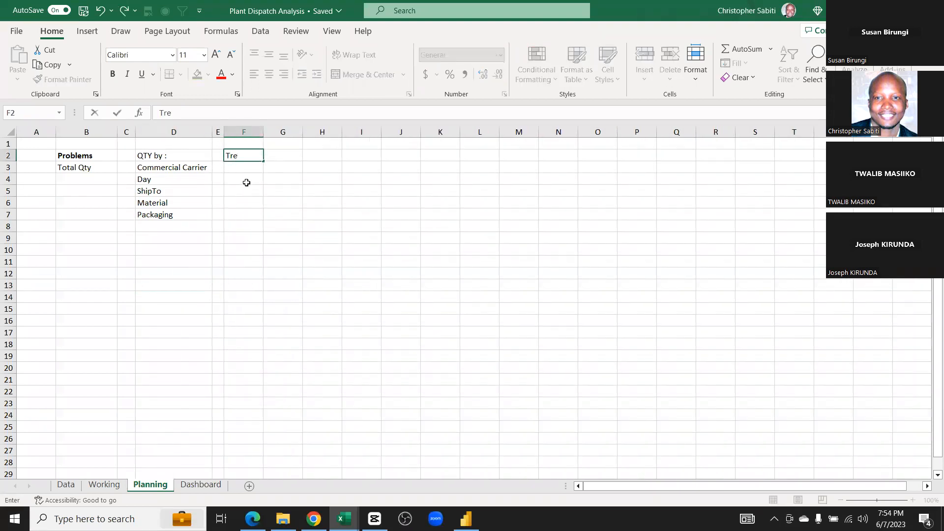
pyautogui.write('nds')
pyautogui.press('Return')
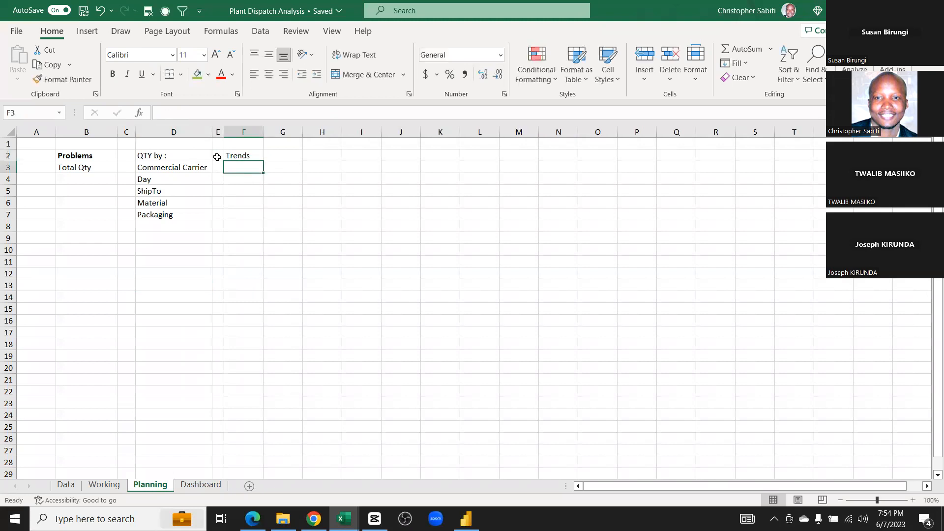
# Enter "Qty dispatched daily" in F3 under Trends and fit column F's width to the text
pyautogui.moveTo(264, 132); pyautogui.dragTo(292, 132)
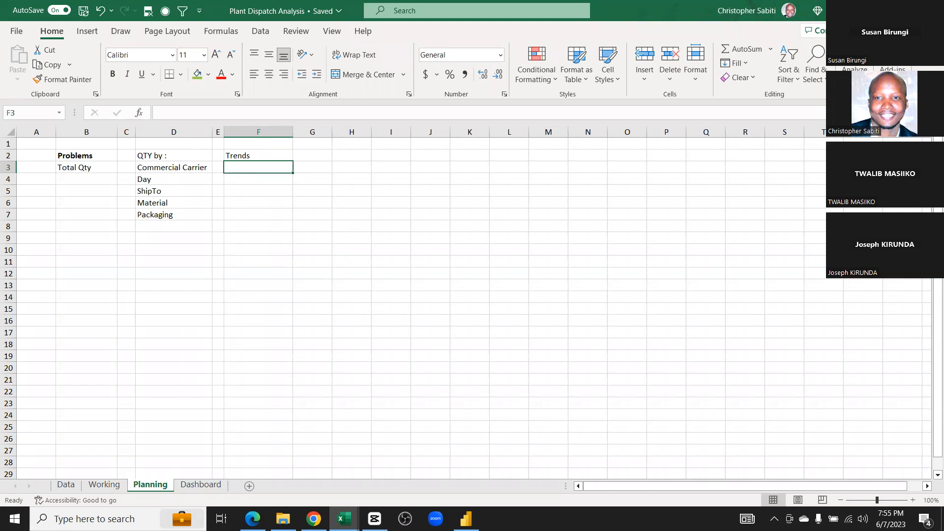
pyautogui.write('Qty')
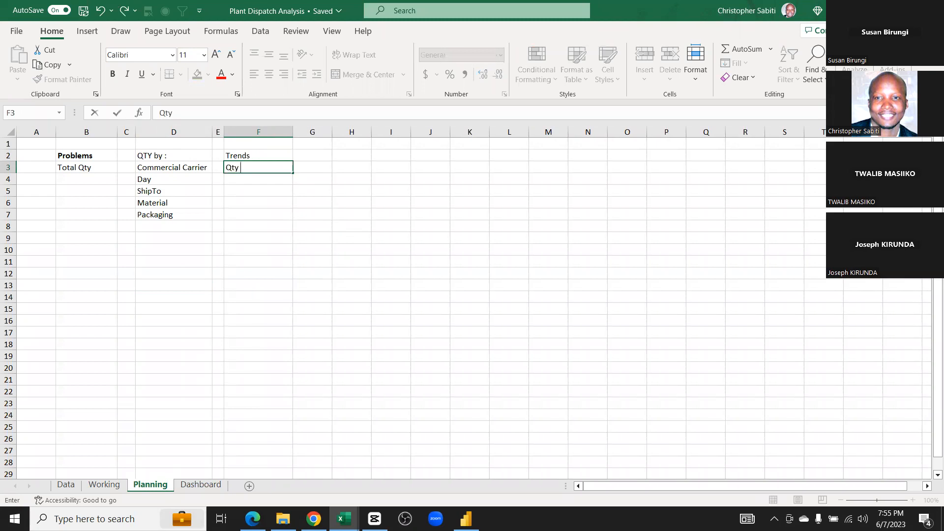
pyautogui.write(' dispatched daily')
pyautogui.press('Return')
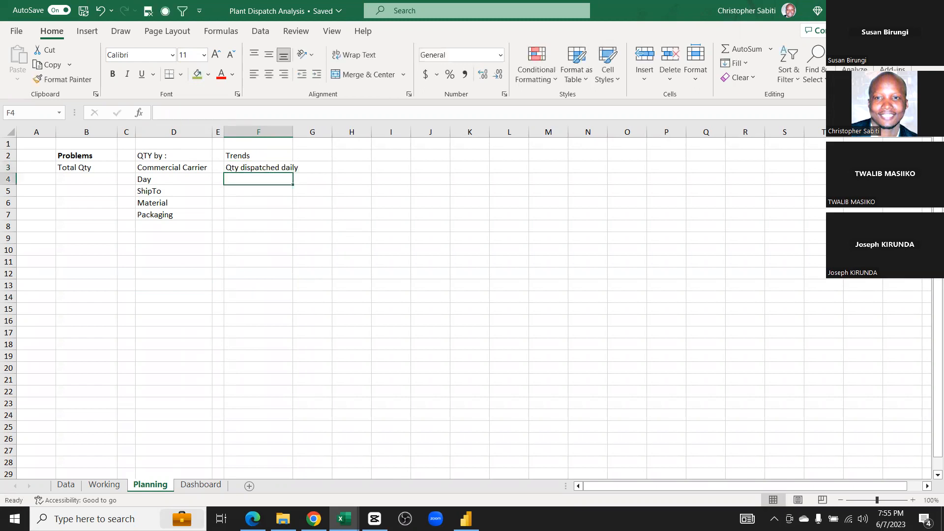
pyautogui.doubleClick(293, 131)
pyautogui.click(318, 248)
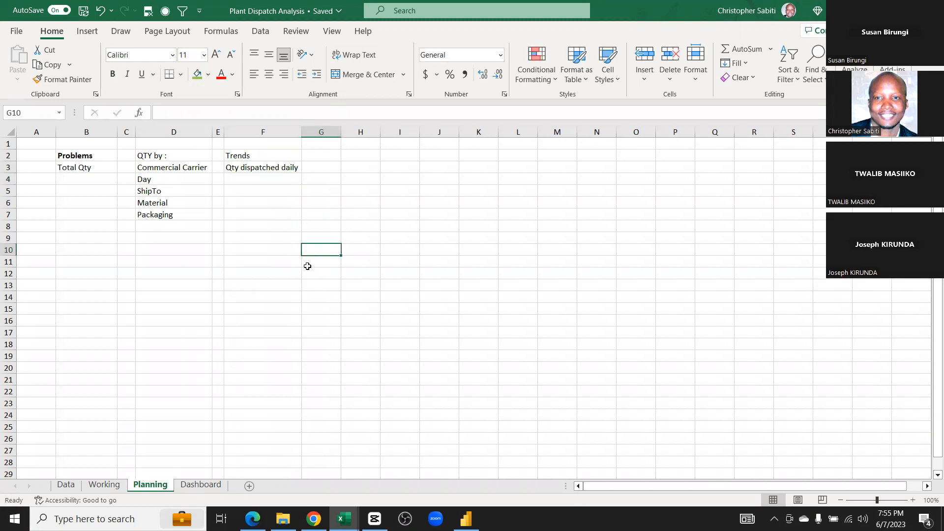
# Enter the heading "Quick insights" in cell H2 and widen column H
pyautogui.click(374, 157)
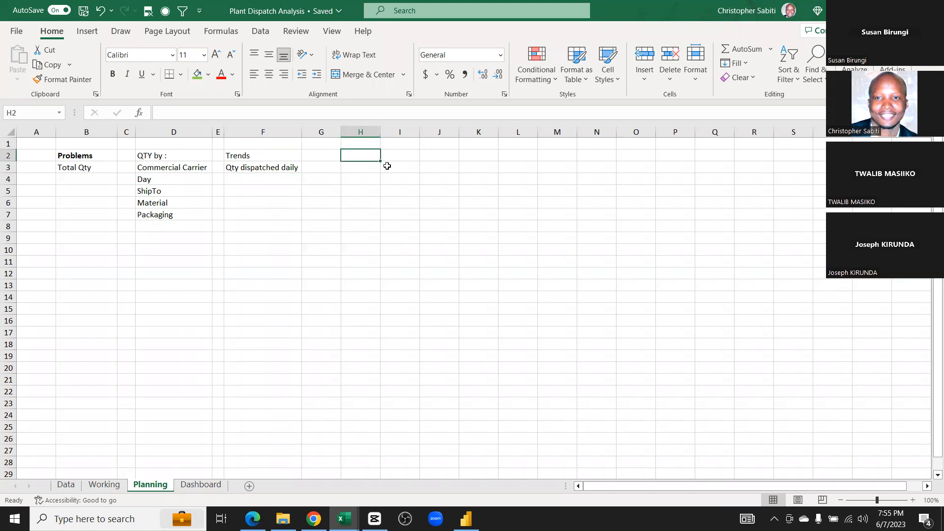
pyautogui.write('Quick')
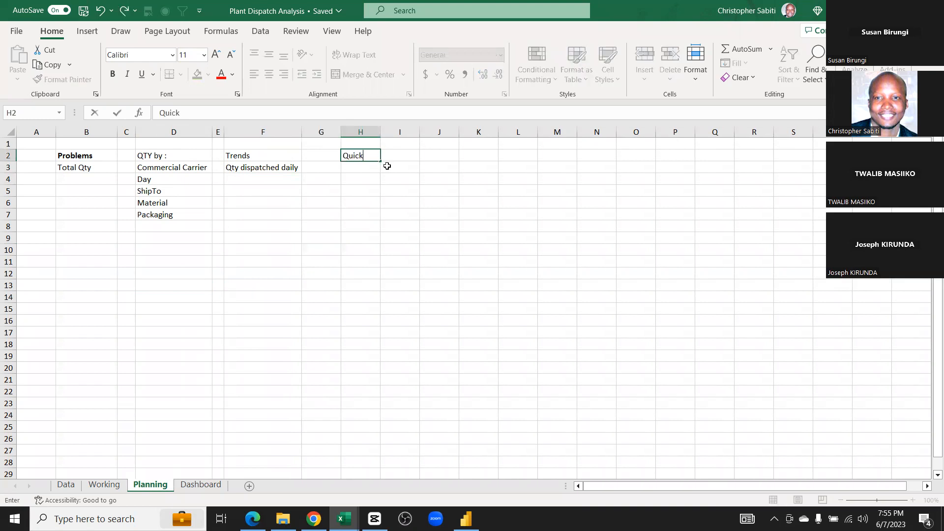
pyautogui.write(' insights')
pyautogui.press('Return')
pyautogui.moveTo(380, 134); pyautogui.dragTo(419, 138)
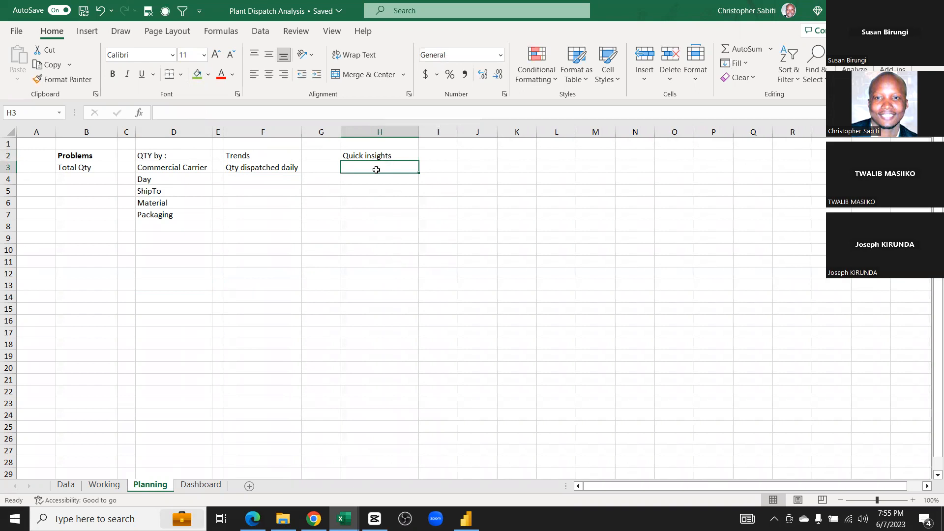
# List "Top 5 comm" and "Top 5 Material" in H3 and H4 under Quick insights, and narrow spacer column G
pyautogui.write('Top')
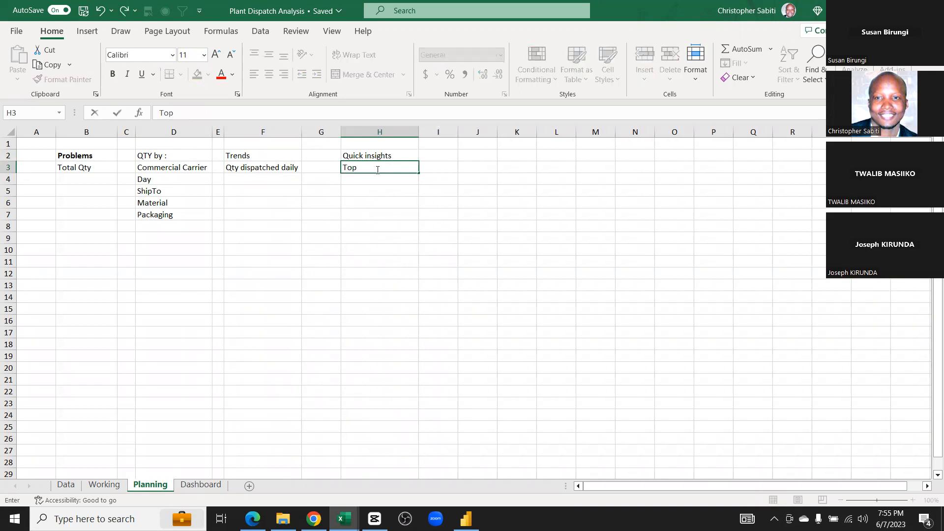
pyautogui.write(' 5 comm')
pyautogui.press('Return')
pyautogui.write('Top')
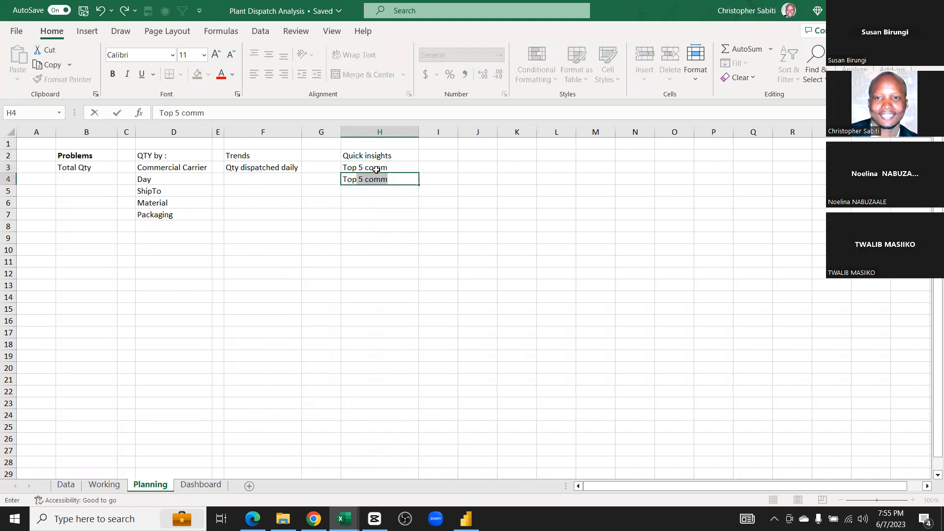
pyautogui.doubleClick(376, 179)
pyautogui.write('Material')
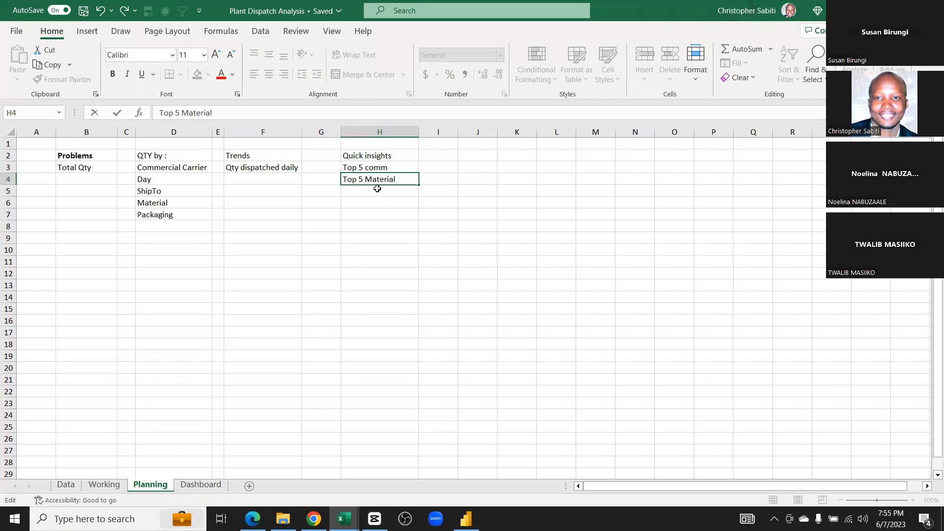
pyautogui.press('Return')
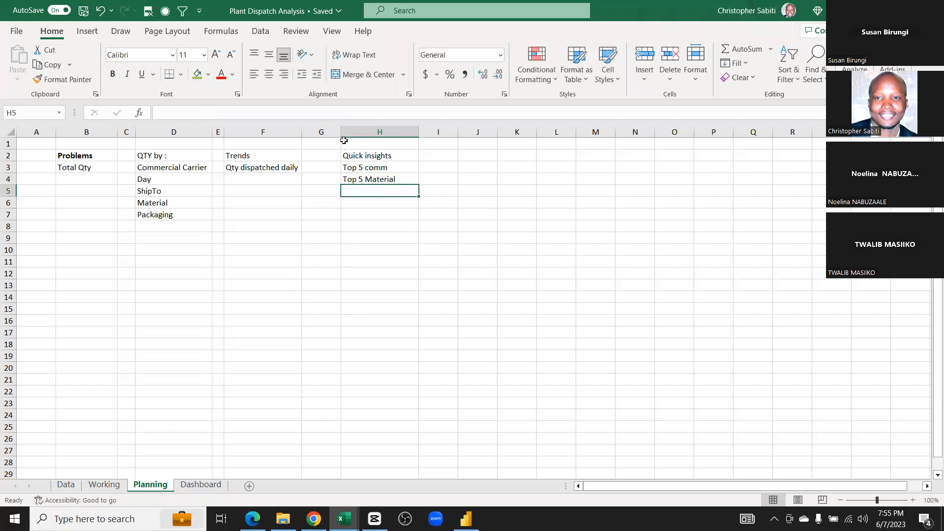
pyautogui.moveTo(340, 132); pyautogui.dragTo(313, 136)
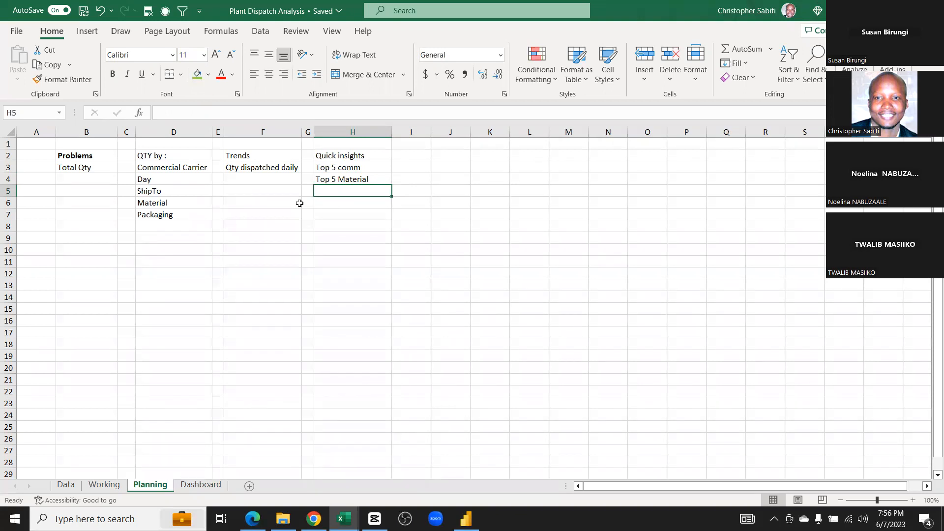
pyautogui.moveTo(76, 155); pyautogui.dragTo(353, 224)
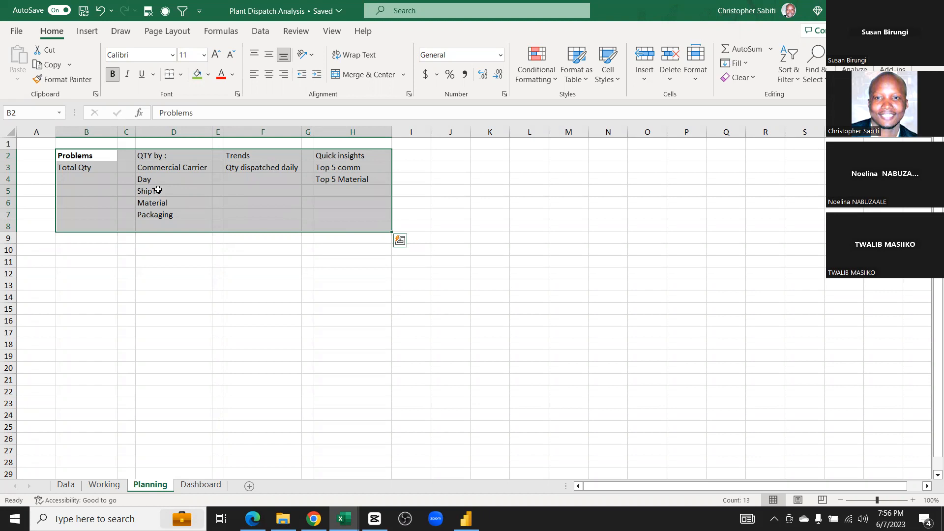
pyautogui.moveTo(93, 158); pyautogui.dragTo(354, 245)
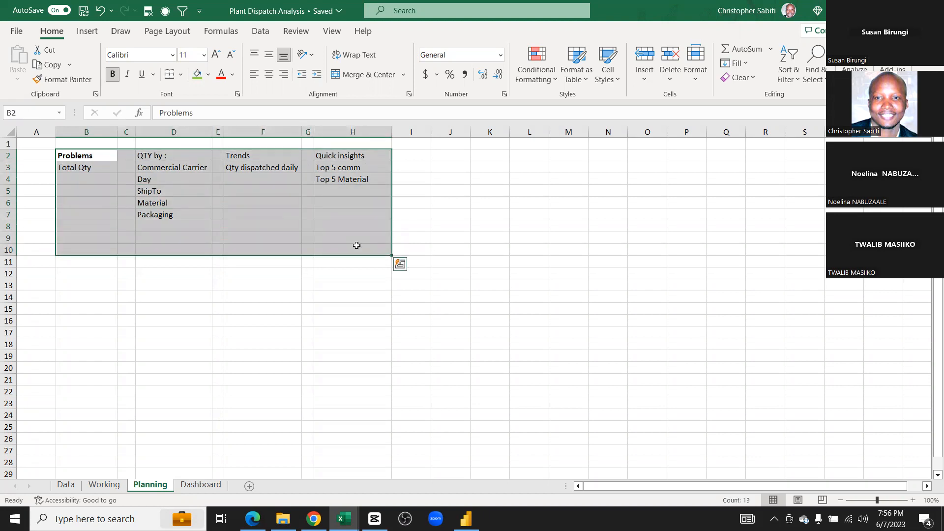
pyautogui.click(290, 208)
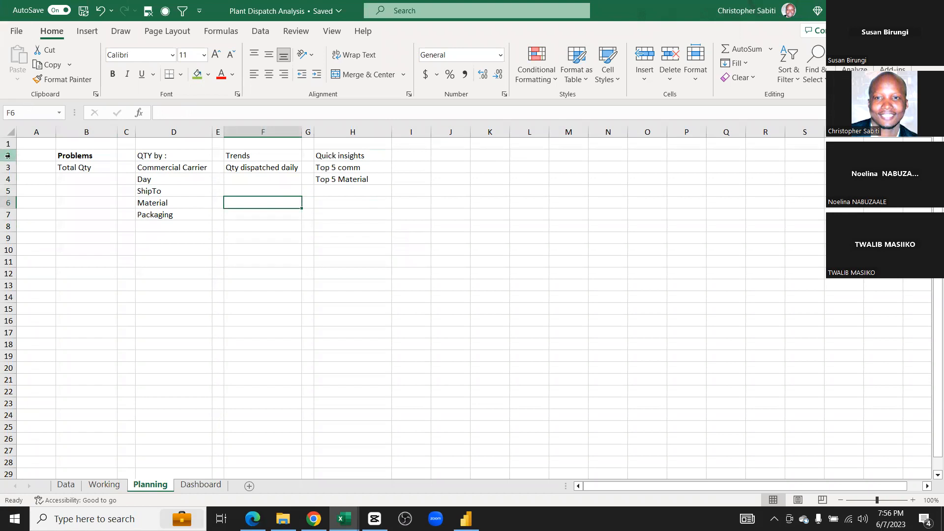
# Make all the headings in row 2 bold
pyautogui.click(7, 155)
pyautogui.hotkey('ctrl', 'b')
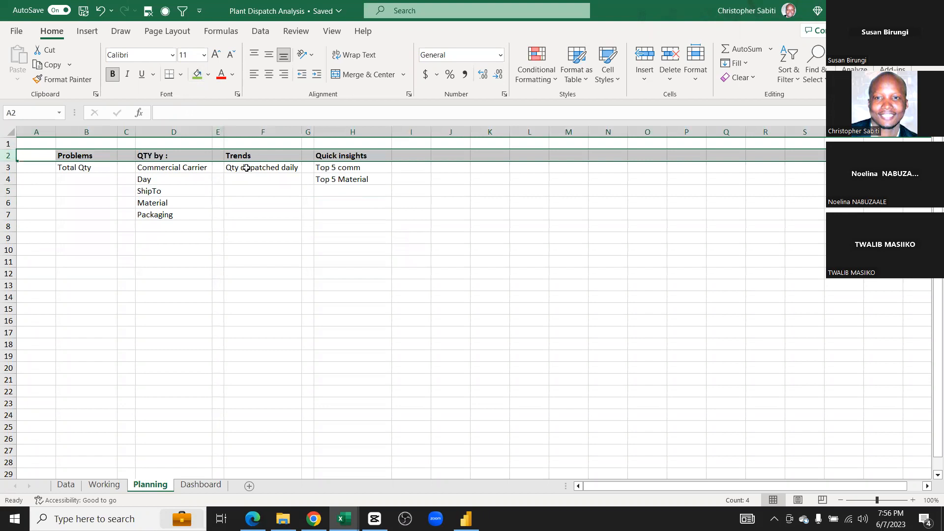
pyautogui.click(331, 229)
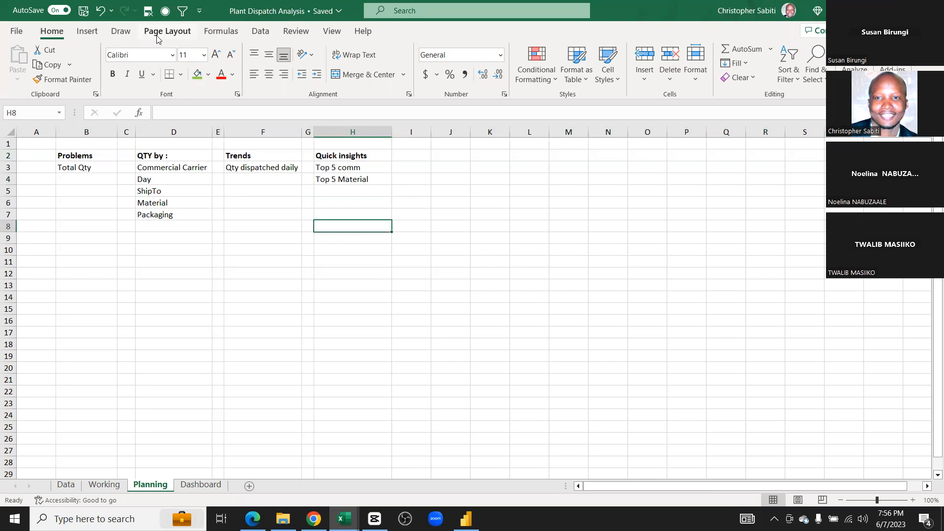
# Hide the gridlines on the Planning sheet
pyautogui.click(330, 33)
pyautogui.click(351, 77)
pyautogui.click(296, 403)
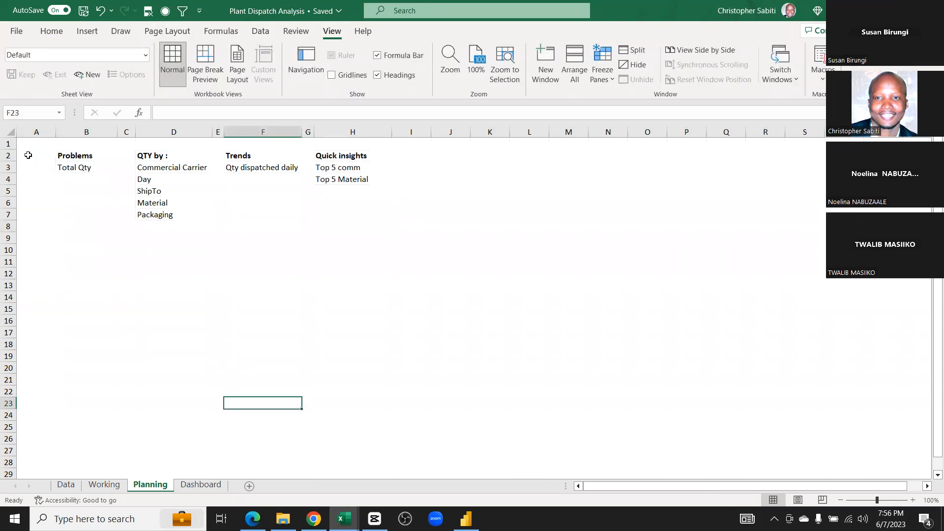
# Fill the Problems heading in B2 with green and copy its format to the QTY by, Trends and Quick insights headings
pyautogui.click(66, 157)
pyautogui.click(52, 32)
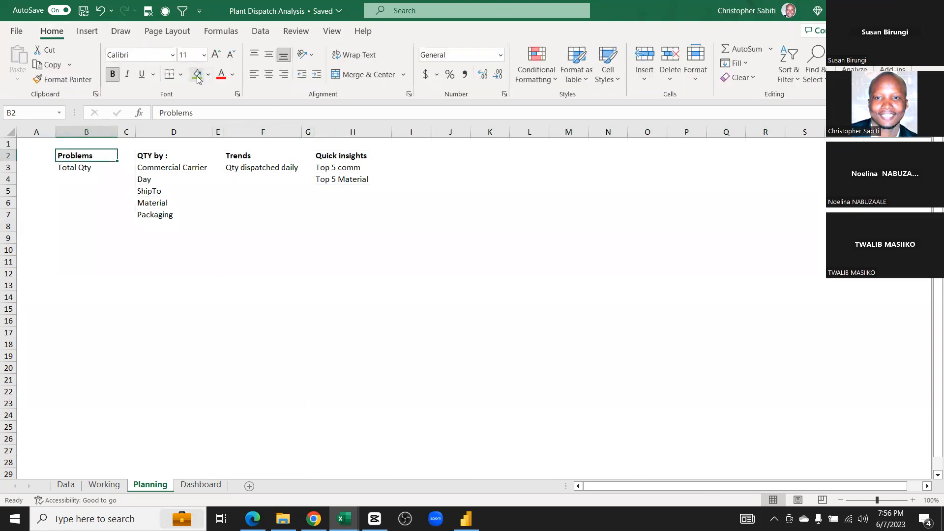
pyautogui.click(197, 76)
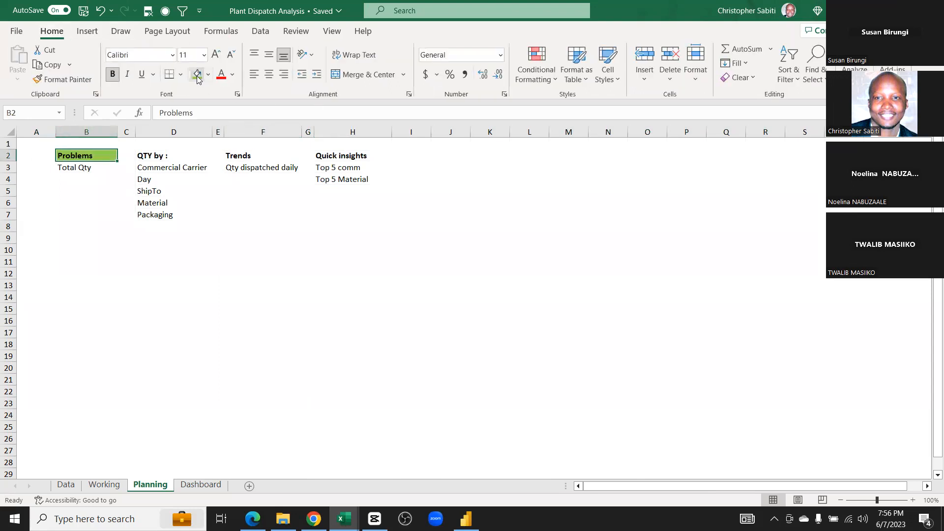
pyautogui.doubleClick(57, 84)
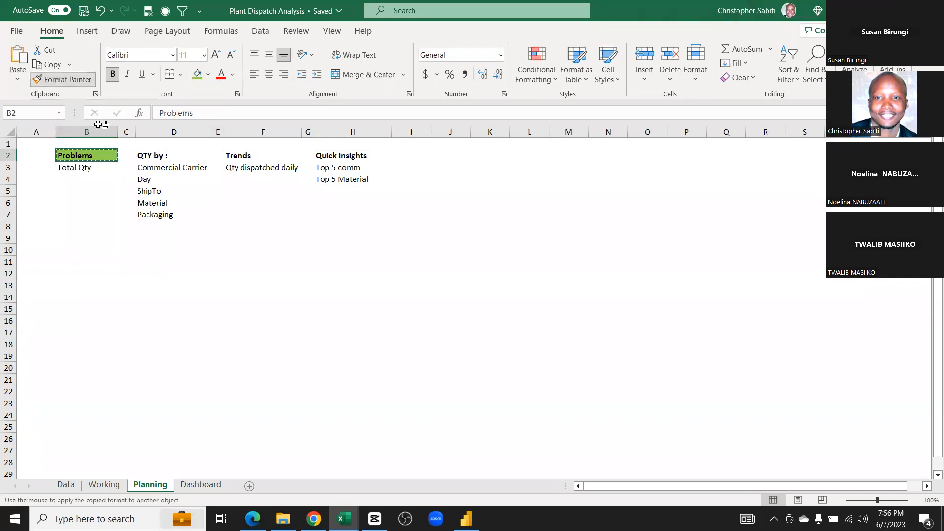
pyautogui.click(164, 155)
pyautogui.click(230, 156)
pyautogui.click(339, 157)
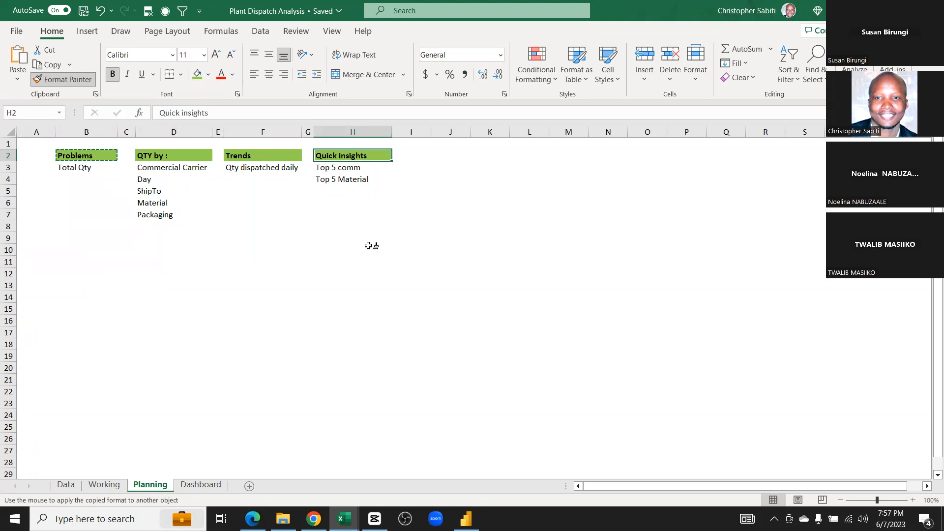
pyautogui.press('Escape')
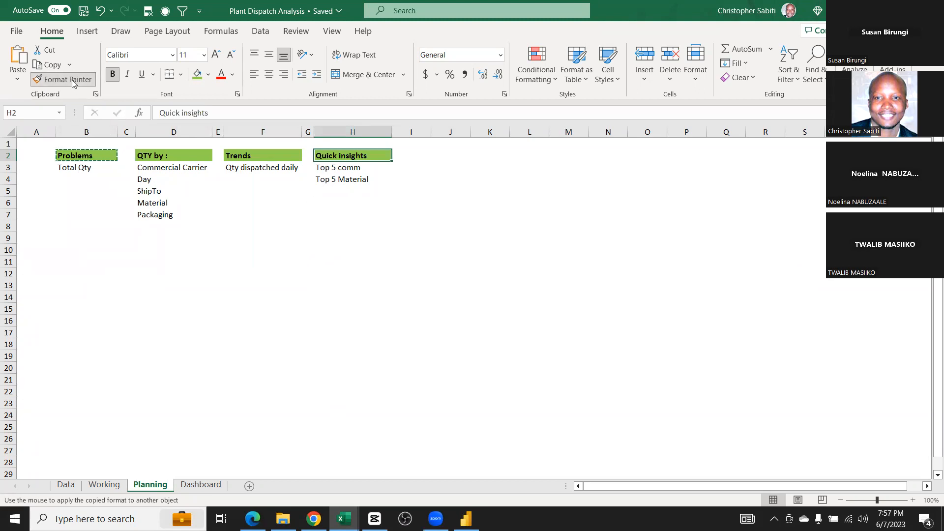
pyautogui.click(426, 306)
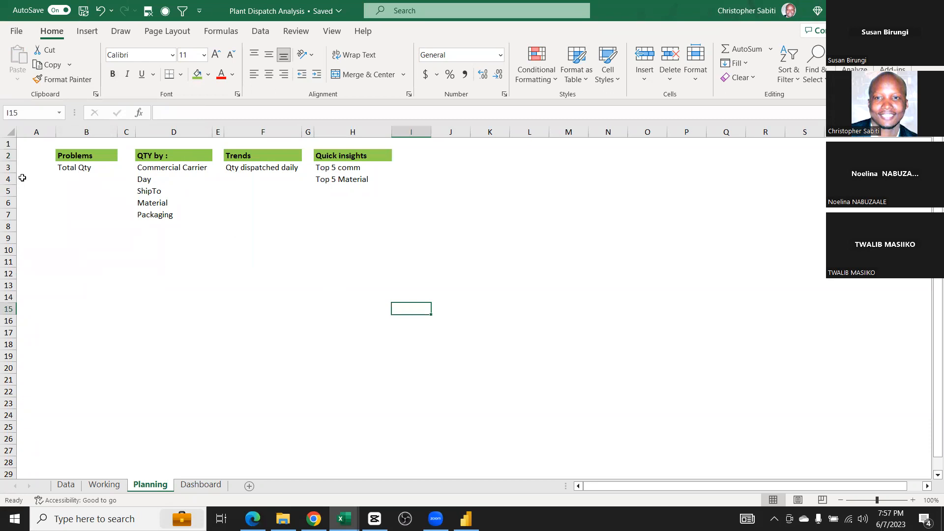
# Widen column A and move the Problems heading to cell A3, with Total Qty beside it in B3
pyautogui.click(26, 158)
pyautogui.moveTo(56, 132); pyautogui.dragTo(102, 131)
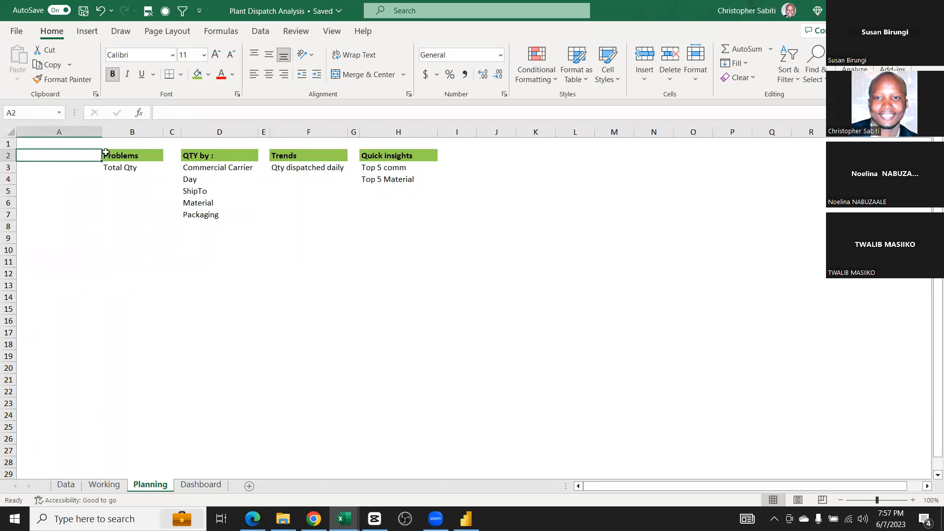
pyautogui.click(116, 153)
pyautogui.moveTo(118, 151); pyautogui.dragTo(124, 181)
pyautogui.click(120, 167)
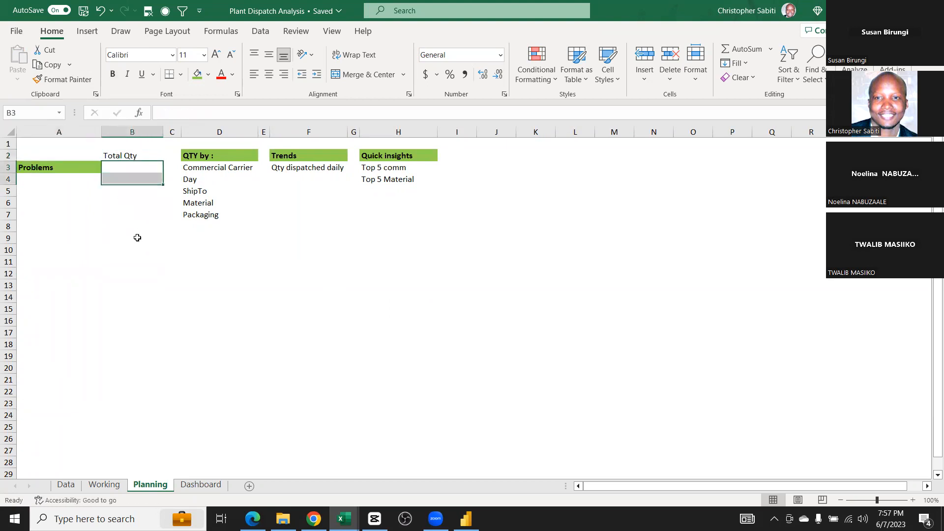
pyautogui.click(115, 173)
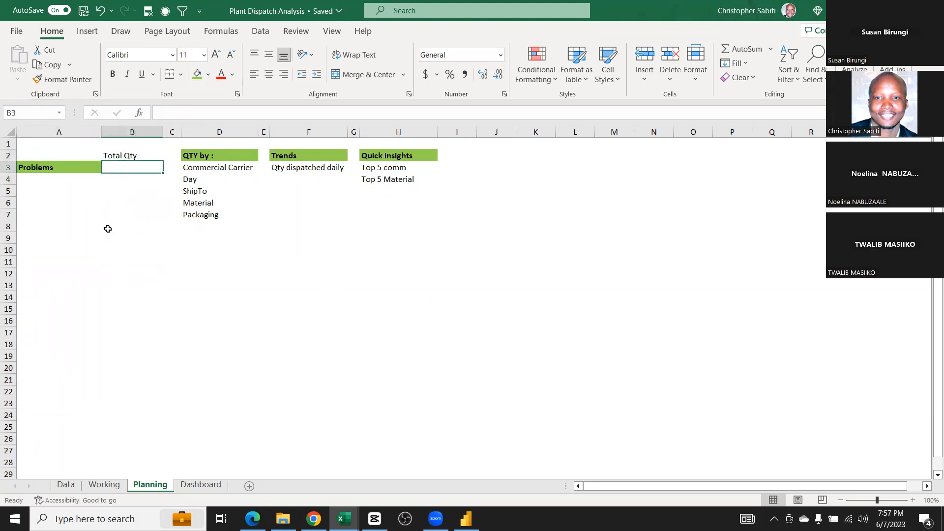
pyautogui.click(125, 154)
pyautogui.moveTo(124, 161); pyautogui.dragTo(121, 166)
pyautogui.click(124, 156)
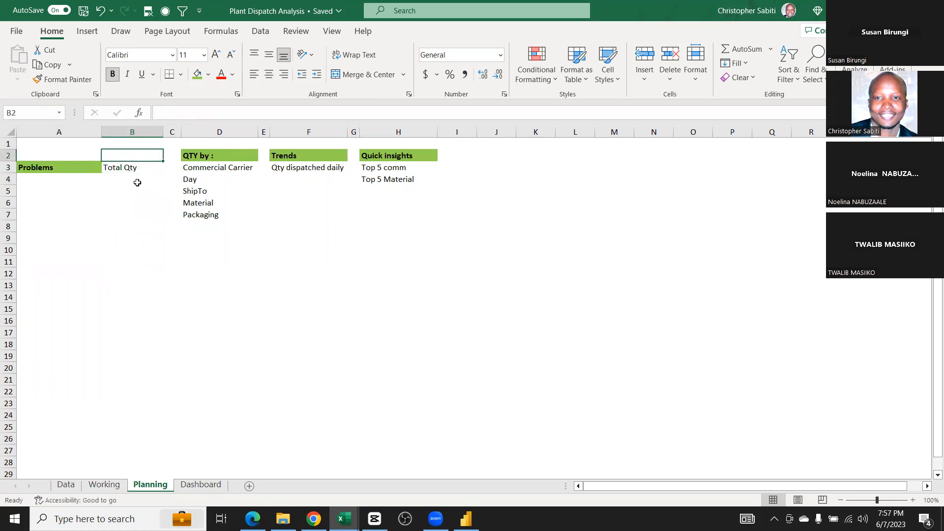
# Enter the heading "Scorecard" in B2 and add "Unique Trucks" in B4 below Total Qty
pyautogui.write('Scorecard')
pyautogui.press('Return')
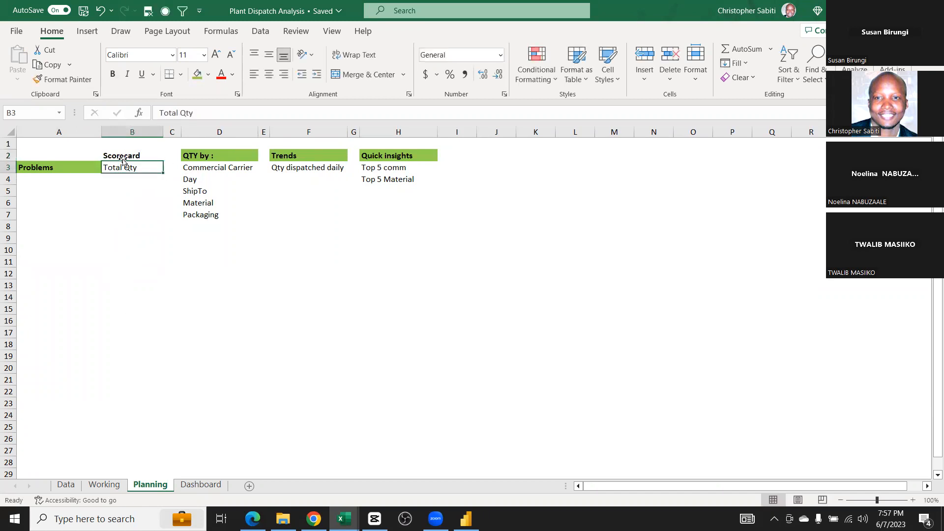
pyautogui.click(121, 183)
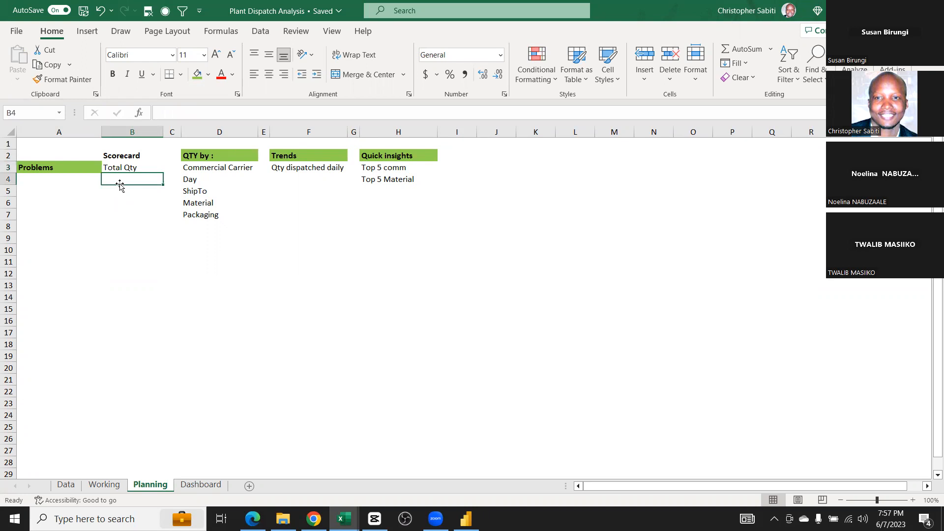
pyautogui.write('U')
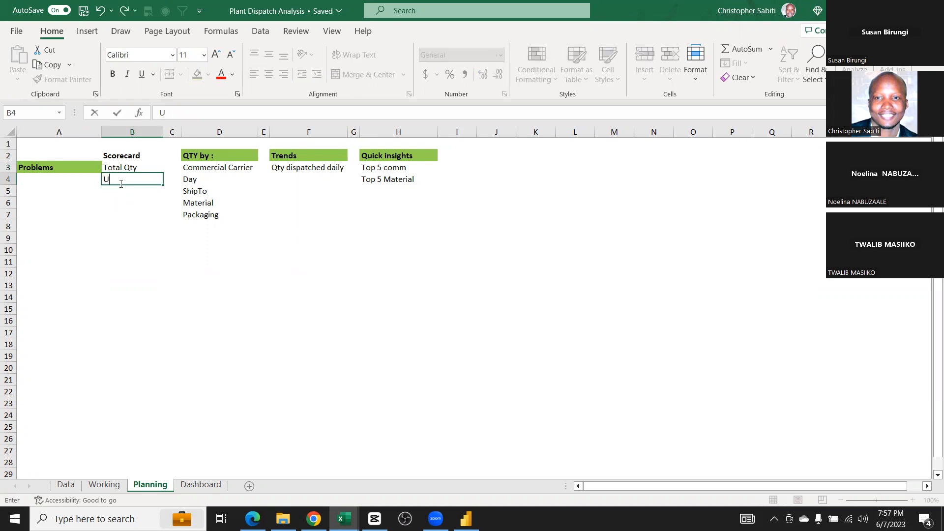
pyautogui.write('nique Trucks')
pyautogui.press('Return')
# Change the Scorecard heading in B2 to "Scorecard #"
pyautogui.doubleClick(154, 154)
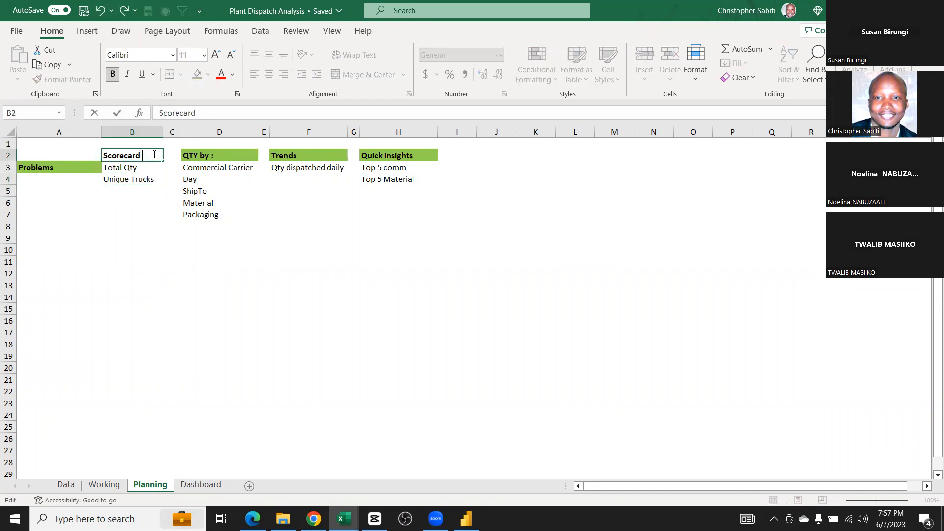
pyautogui.write('#')
pyautogui.press('Return')
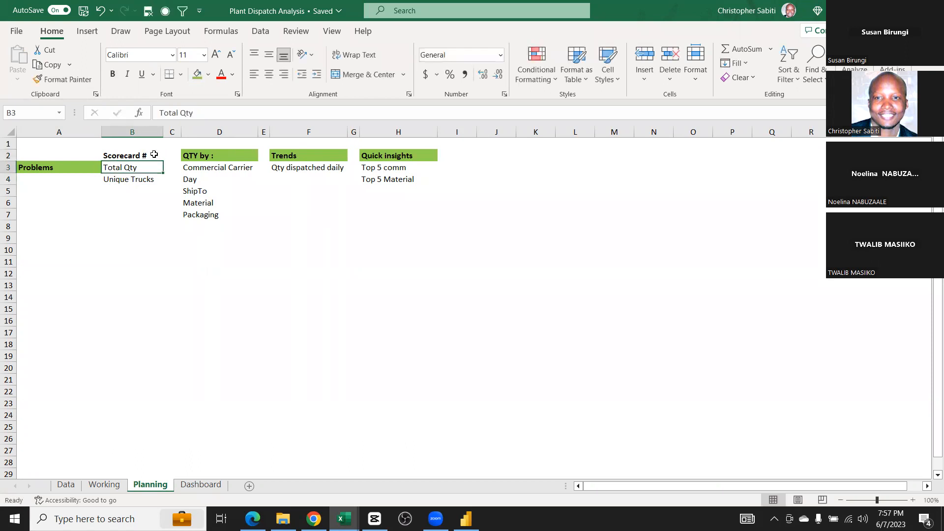
# Add "# Material" in B5 and "# Transporters" in B6 to the scorecard list
pyautogui.click(140, 190)
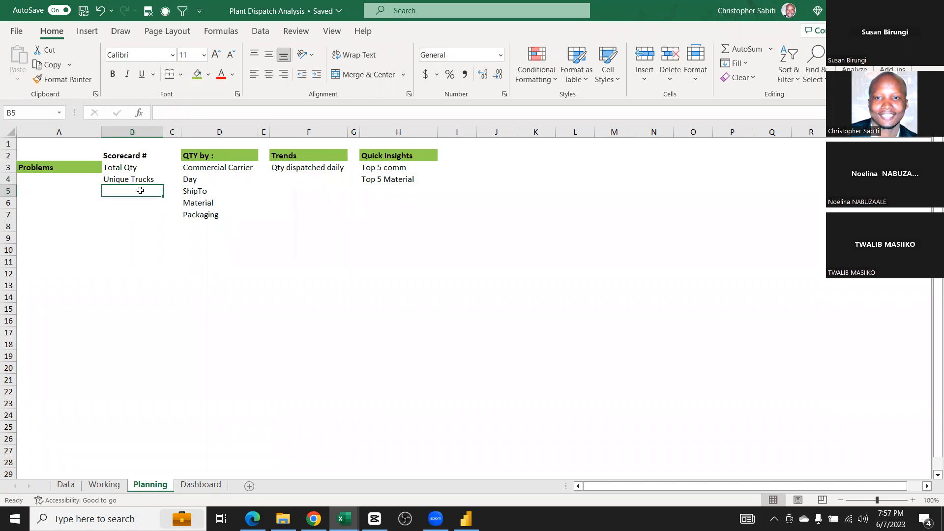
pyautogui.write('#')
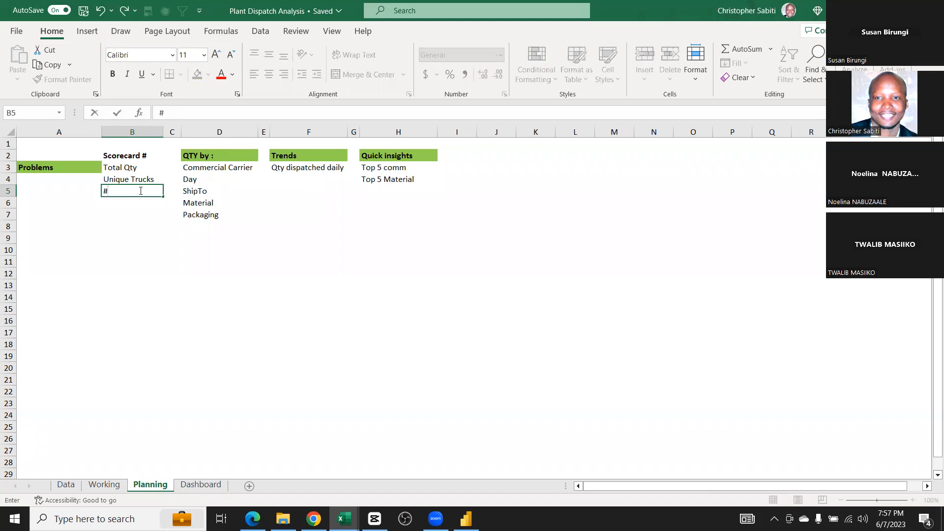
pyautogui.write(' Material')
pyautogui.click(125, 206)
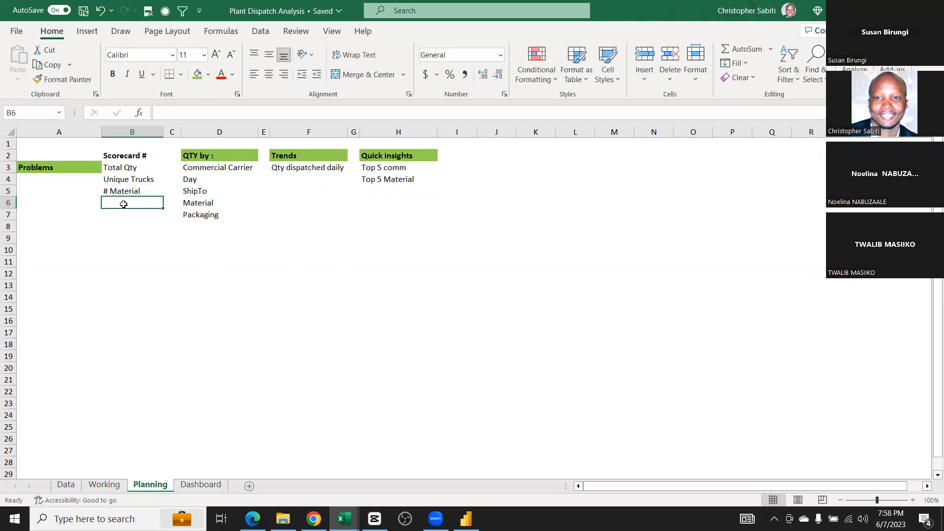
pyautogui.write('#')
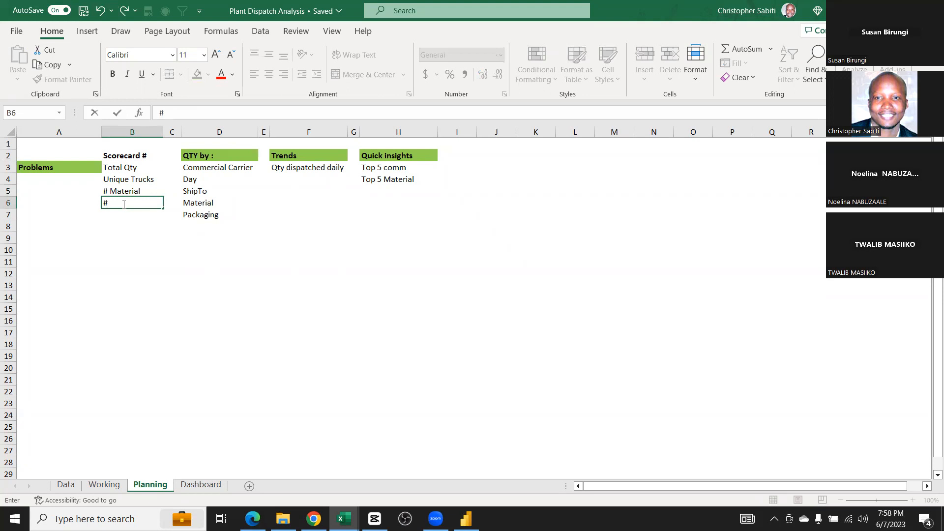
pyautogui.write(' Transporters')
pyautogui.press('Return')
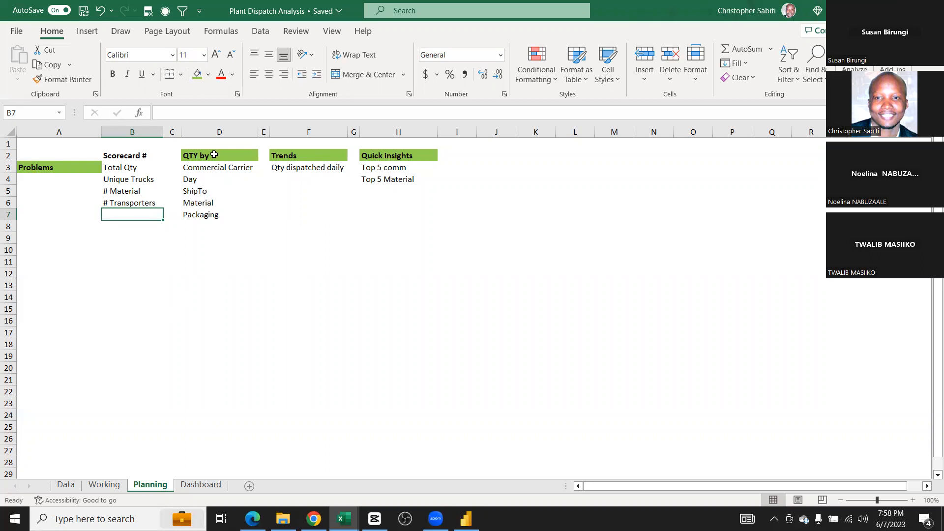
# Fill row 10 with blue and shrink its height to form a thin divider line below the problem lists
pyautogui.moveTo(213, 155); pyautogui.dragTo(217, 211)
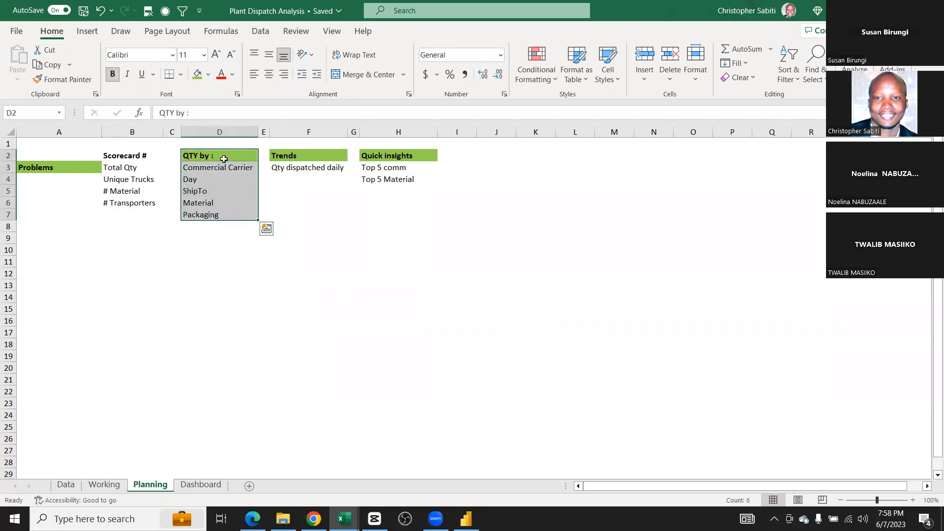
pyautogui.click(205, 238)
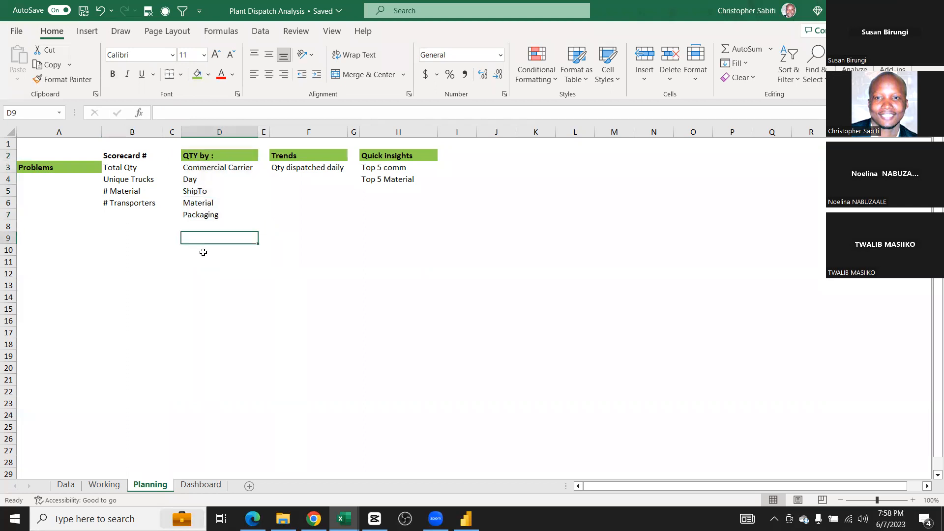
pyautogui.click(8, 250)
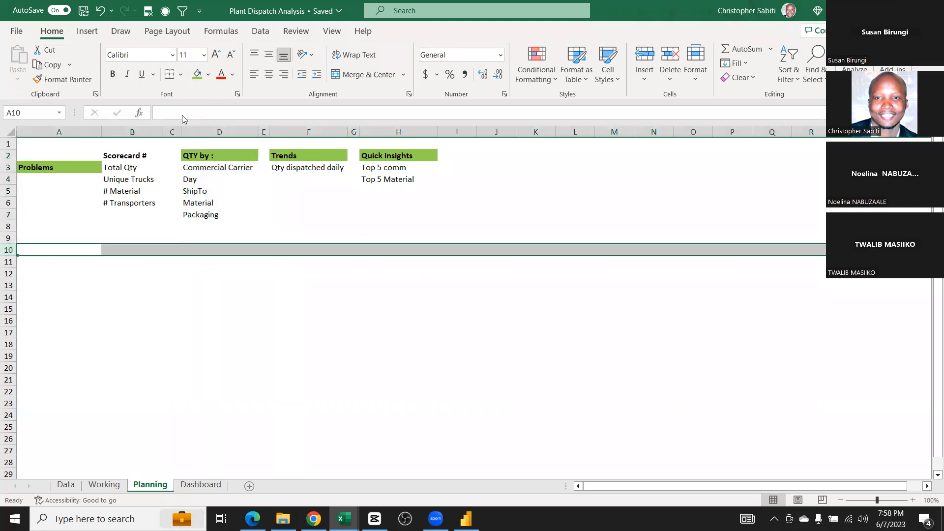
pyautogui.click(208, 74)
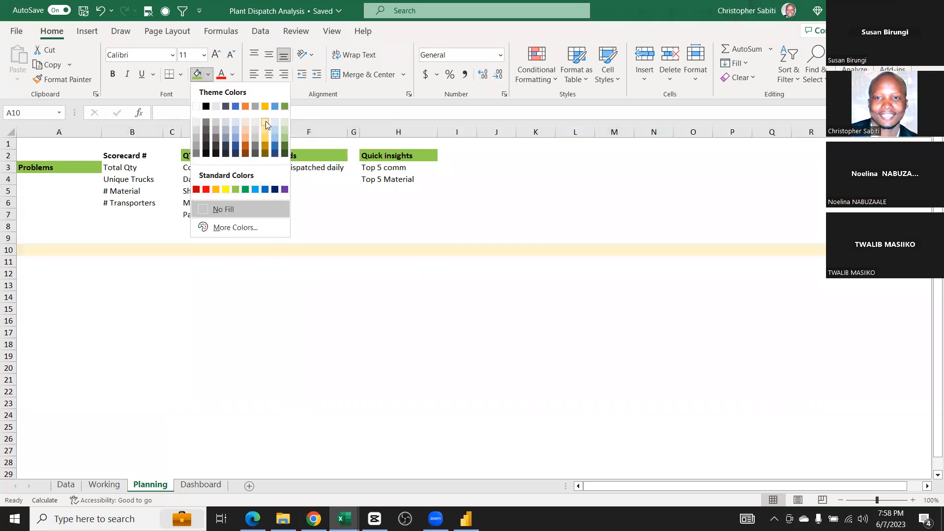
pyautogui.click(275, 106)
pyautogui.moveTo(9, 257); pyautogui.dragTo(10, 246)
pyautogui.click(133, 266)
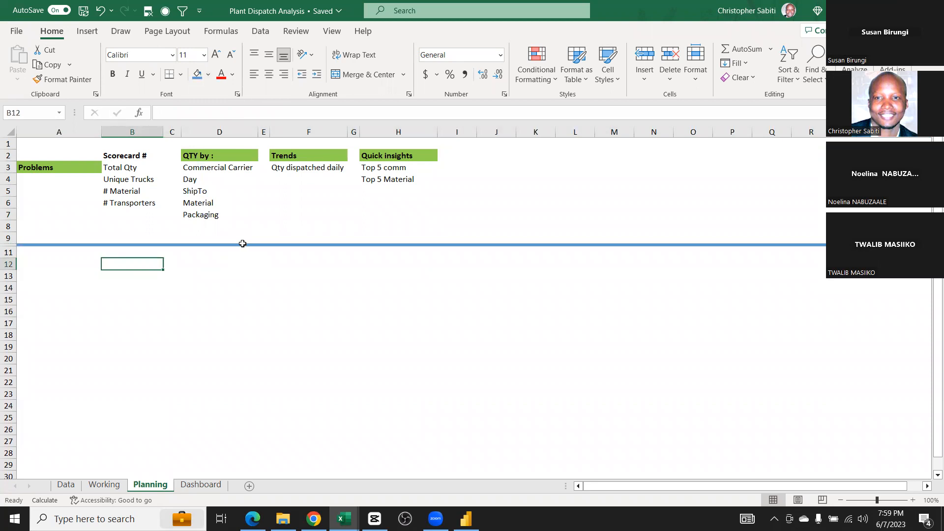
# List the visuals "Bar", "Table" and "Column" in D11:D13 below the QTY by section
pyautogui.click(204, 252)
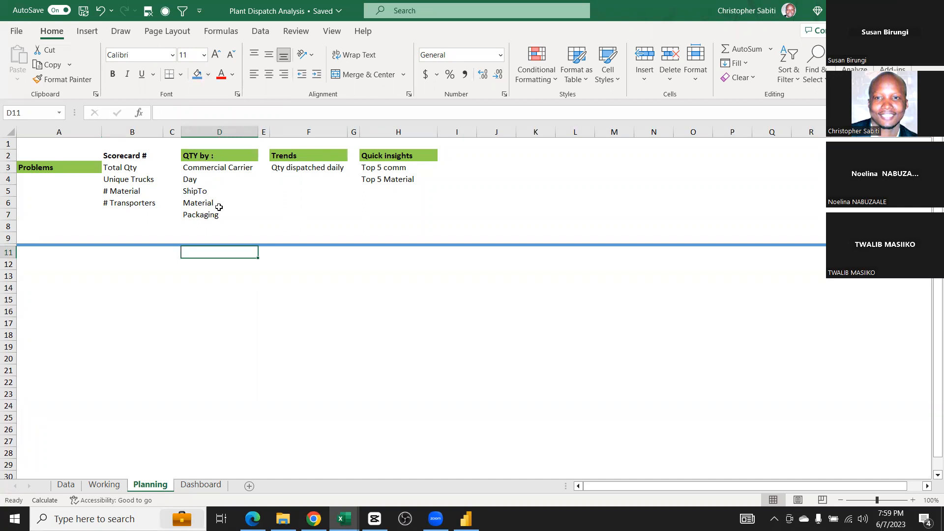
pyautogui.write('Bar')
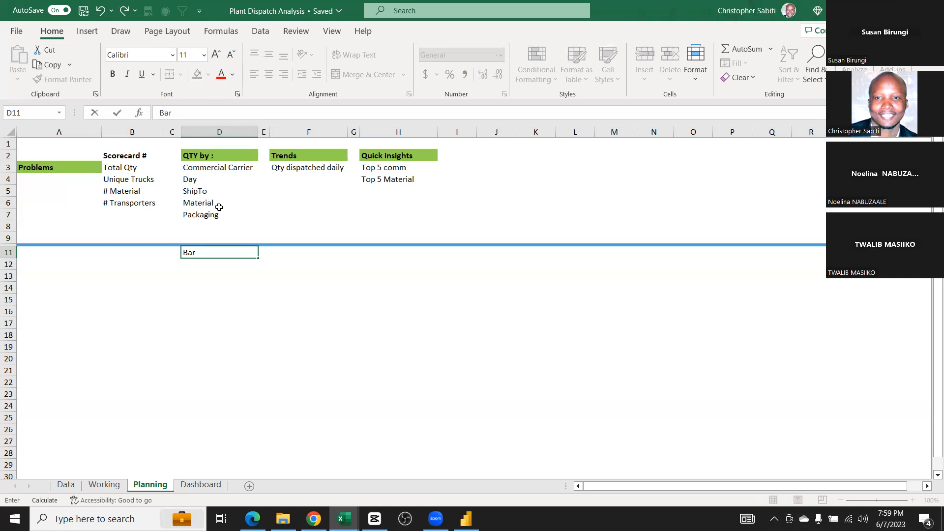
pyautogui.press('Return')
pyautogui.write('Table')
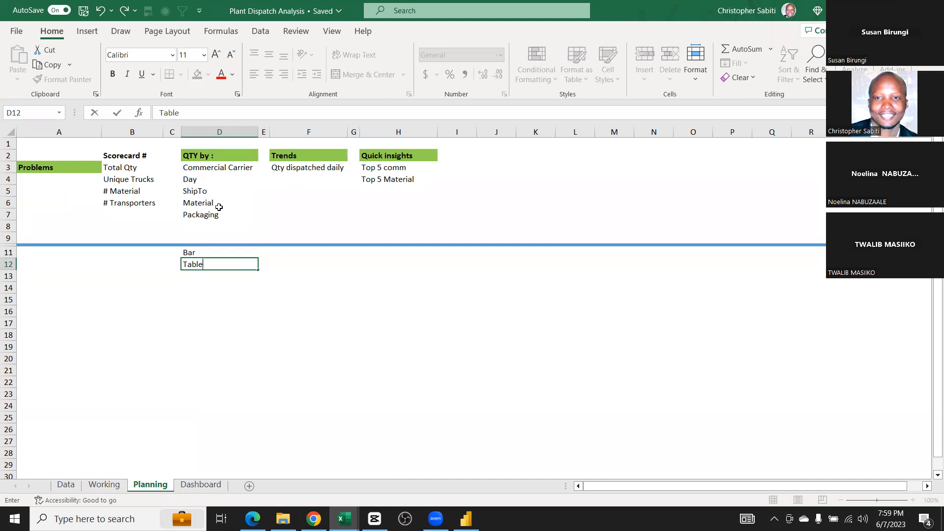
pyautogui.press('Return')
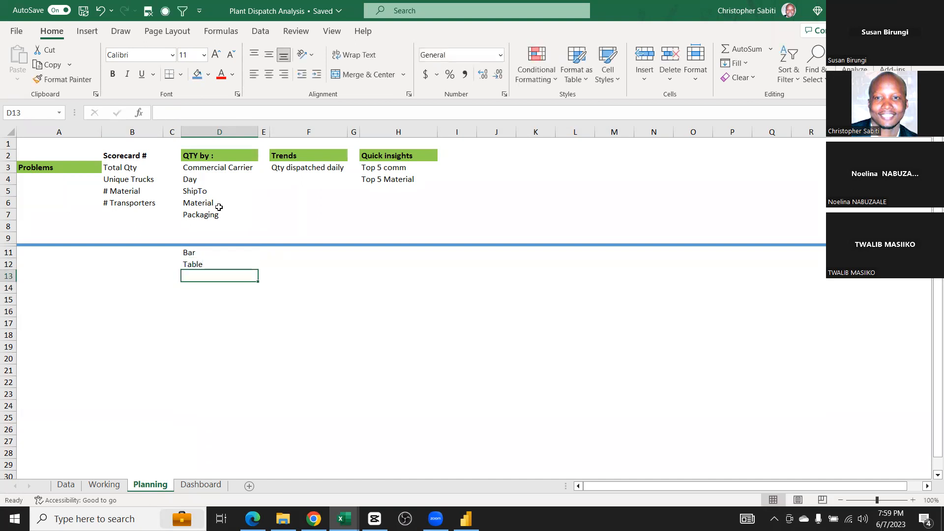
pyautogui.write('Column')
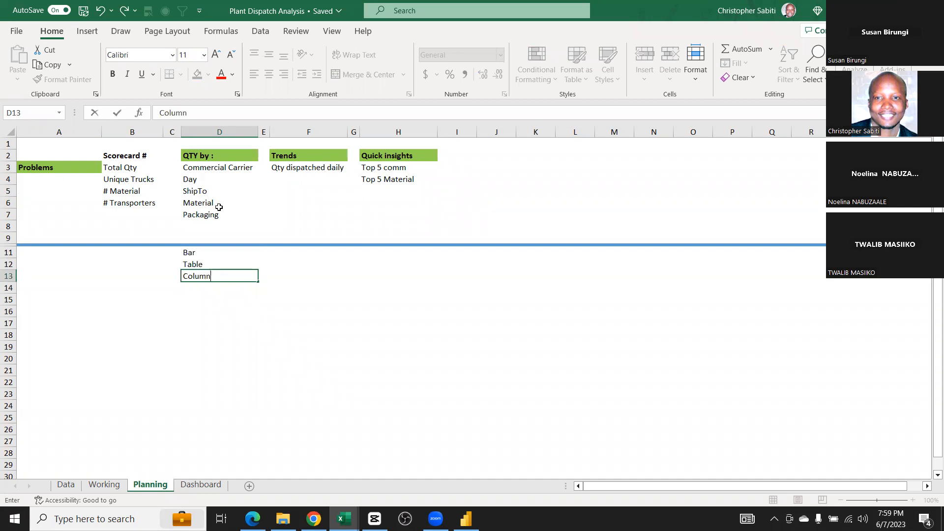
pyautogui.press('Return')
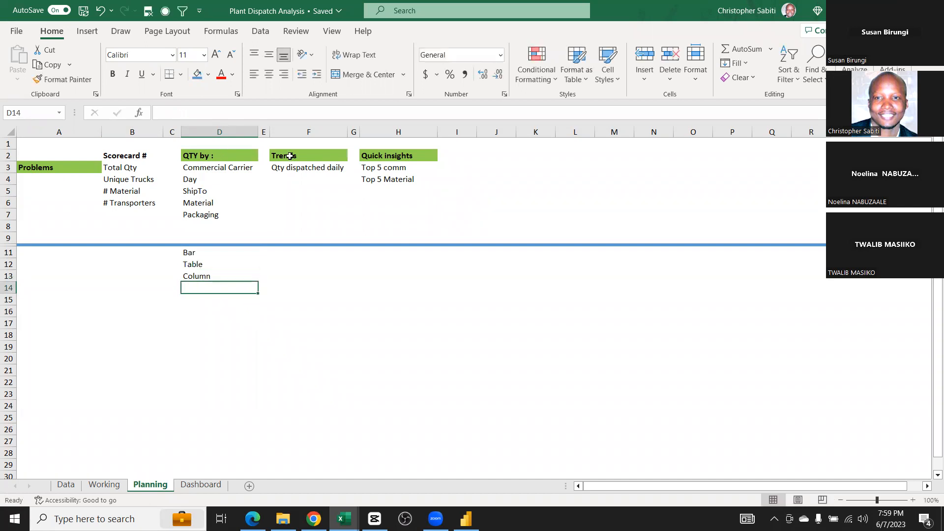
# Enter "Line" in F11 below the Trends section and "Scorecard" in B11 below the scorecard list
pyautogui.click(296, 255)
pyautogui.write('Line')
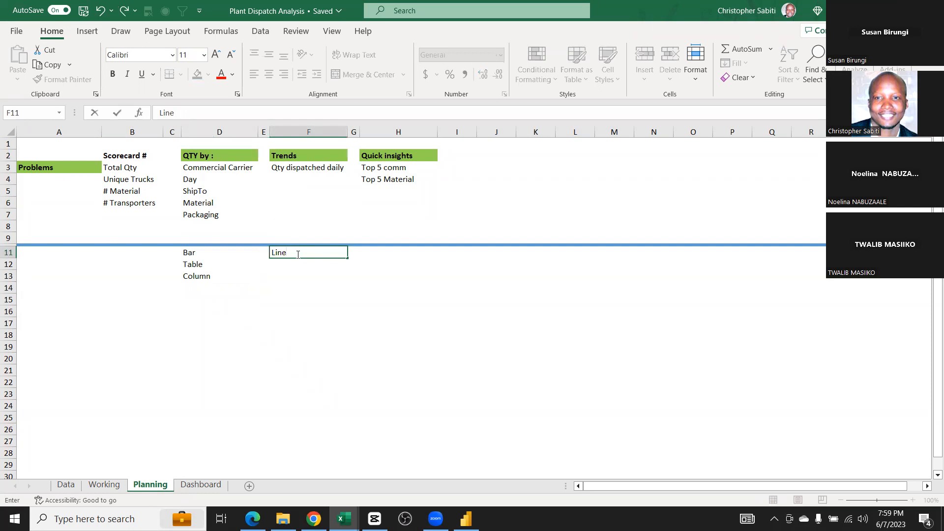
pyautogui.press('Return')
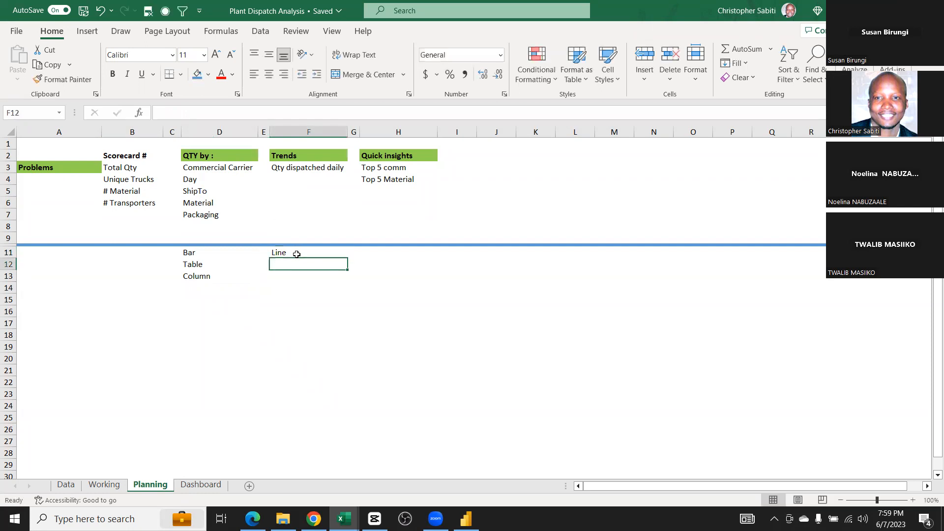
pyautogui.click(122, 254)
pyautogui.write('Scorecard')
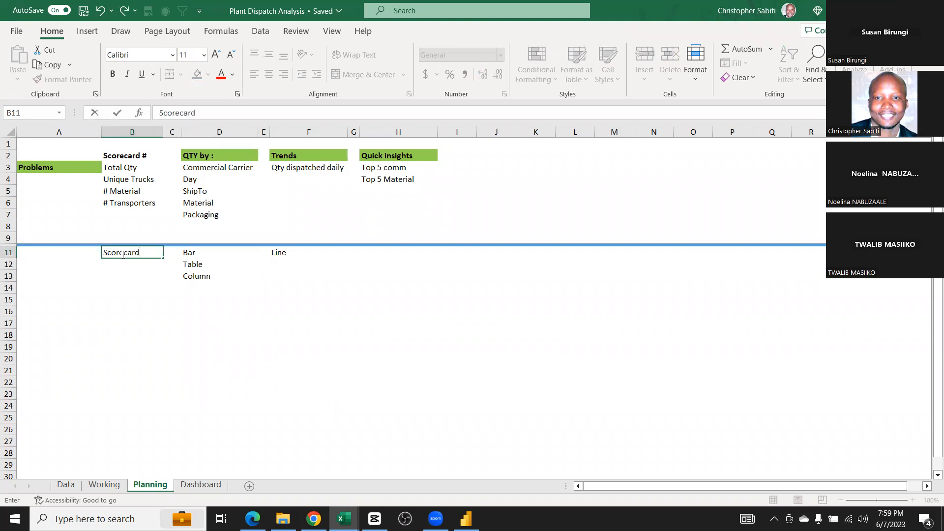
pyautogui.click(287, 359)
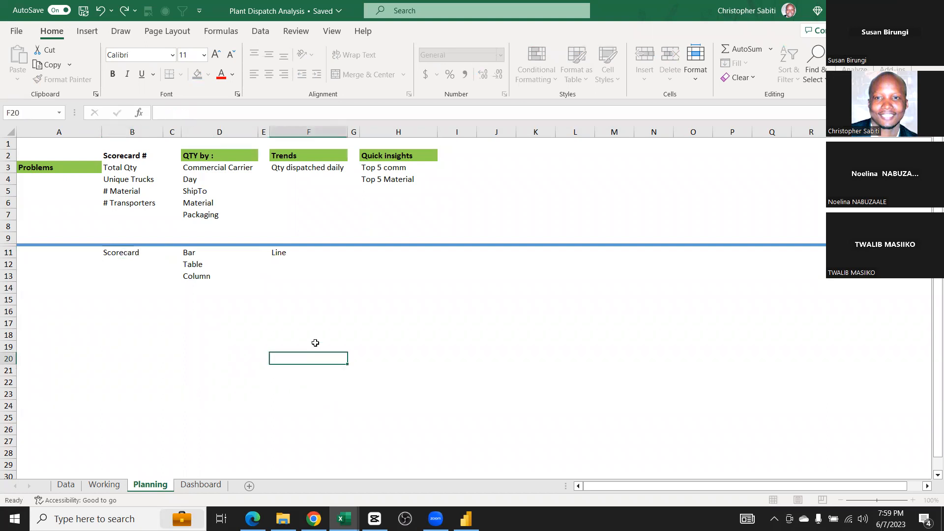
# Enter the visuals "Bar" in H11 and "Table" in H12 below the Quick insights section
pyautogui.moveTo(392, 168); pyautogui.dragTo(394, 183)
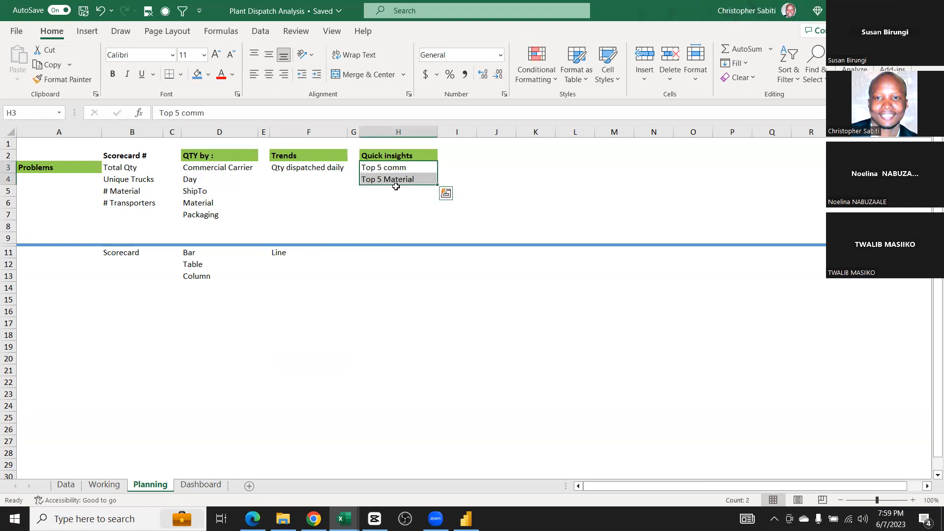
pyautogui.click(372, 256)
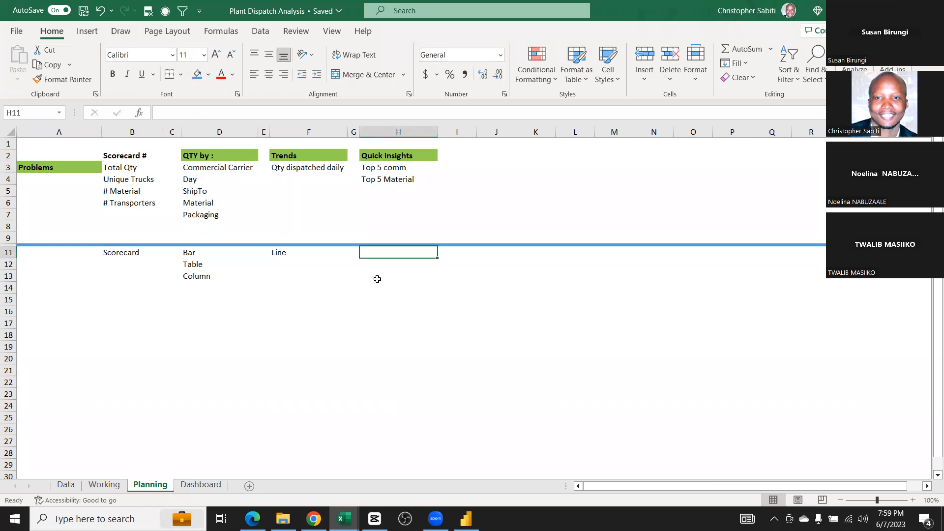
pyautogui.write('Bar')
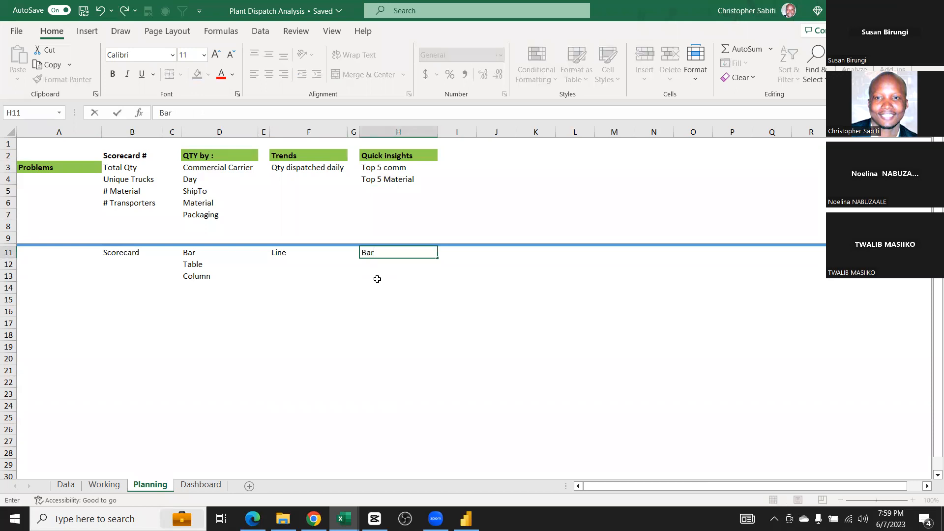
pyautogui.press('Return')
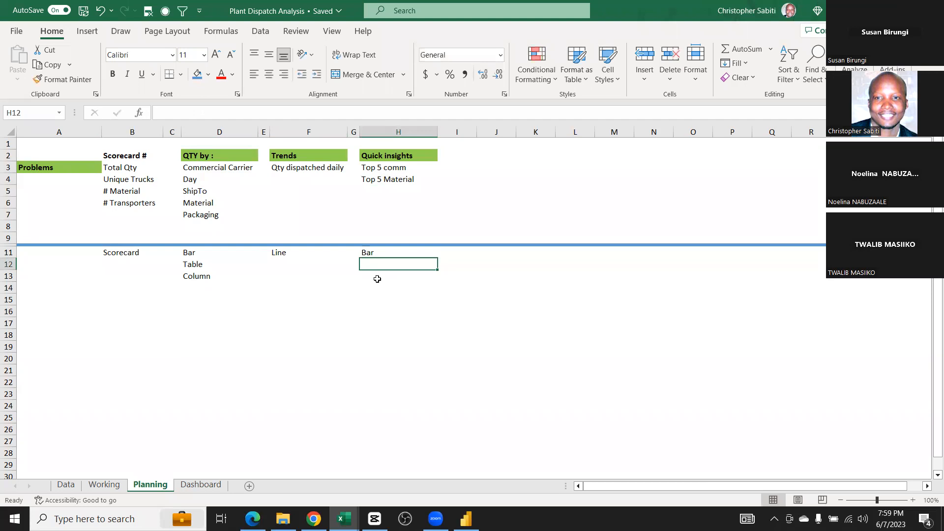
pyautogui.write('Table')
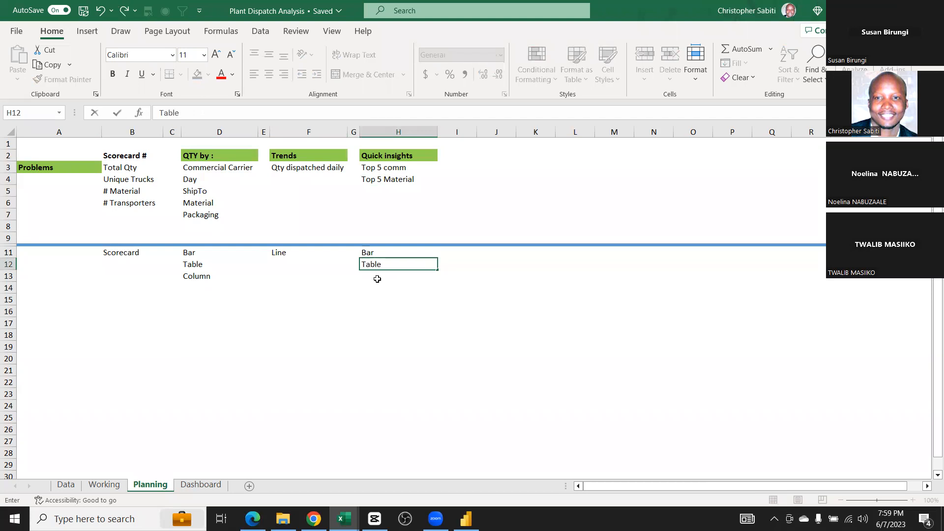
pyautogui.press('Return')
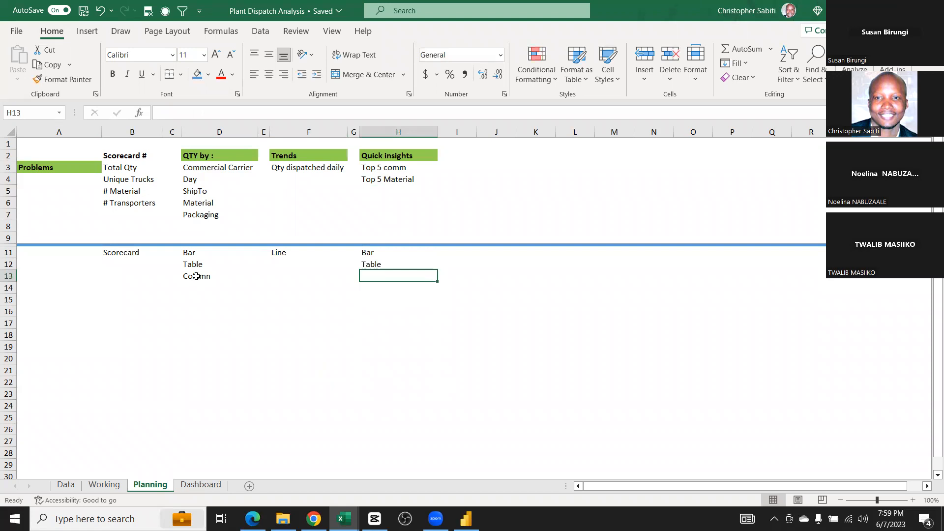
# Narrow column I to a thin spacer and add "Split of Package %" in H5 under Quick insights
pyautogui.click(475, 155)
pyautogui.moveTo(474, 133); pyautogui.dragTo(450, 133)
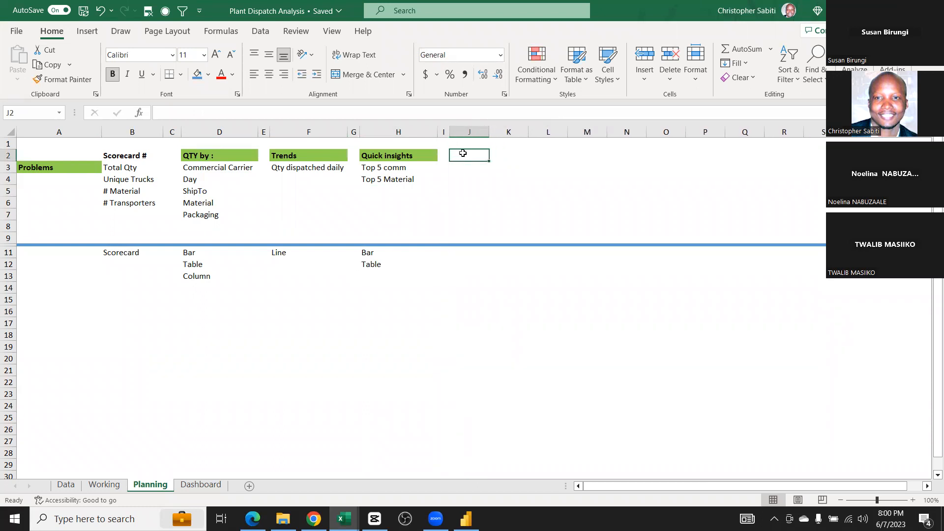
pyautogui.click(384, 190)
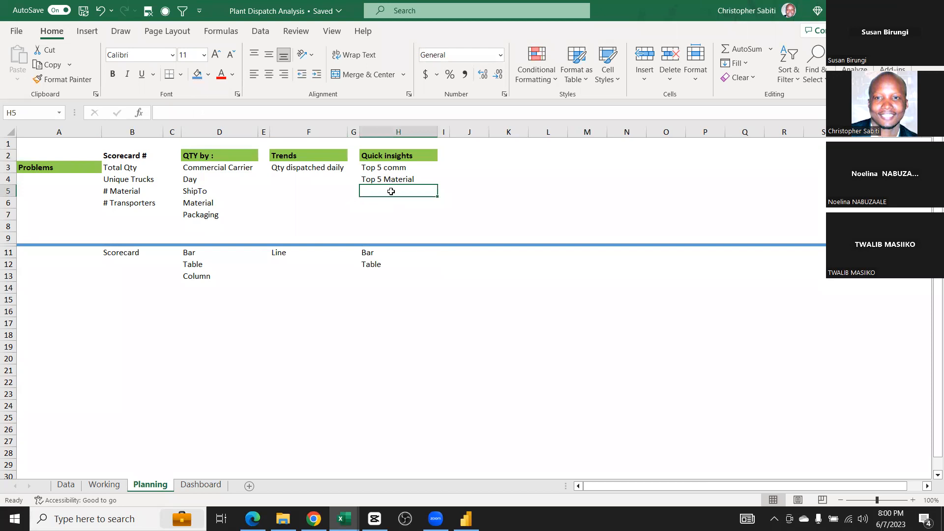
pyautogui.write('S')
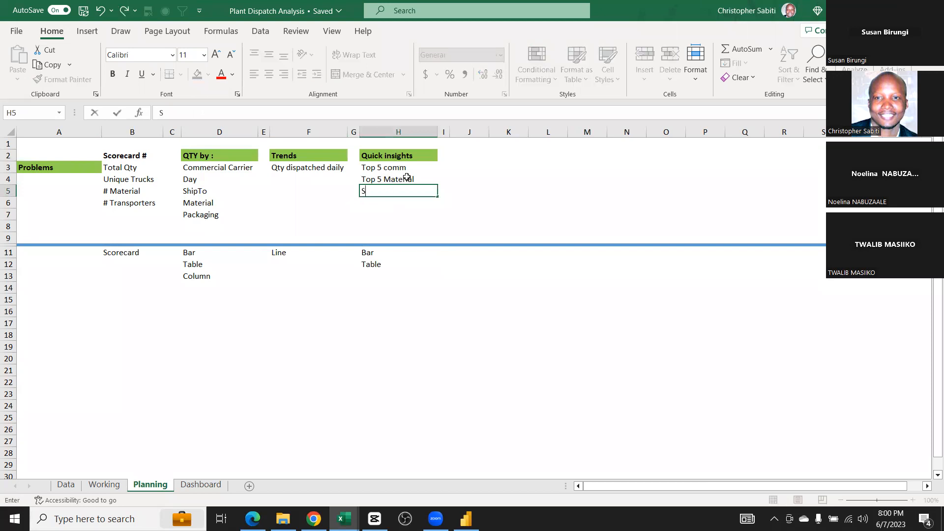
pyautogui.write('plit of Package')
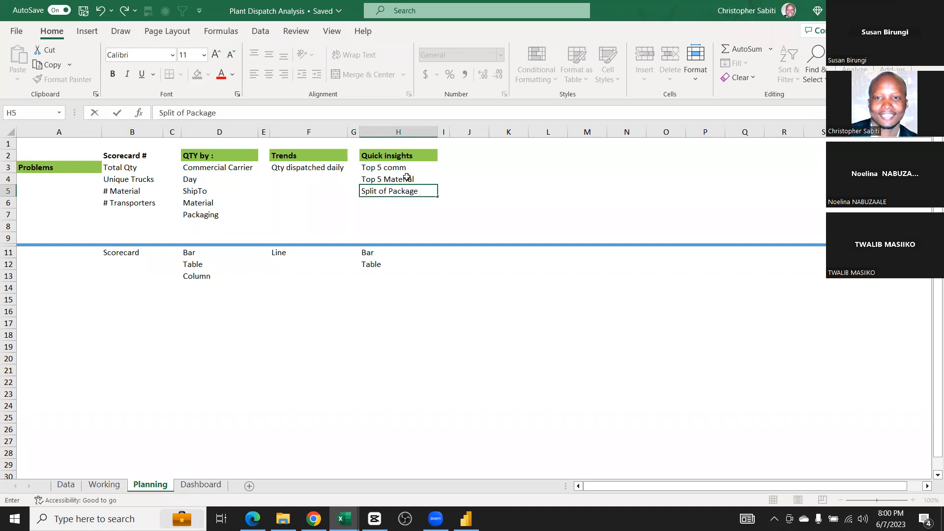
pyautogui.write(' %')
pyautogui.click(530, 249)
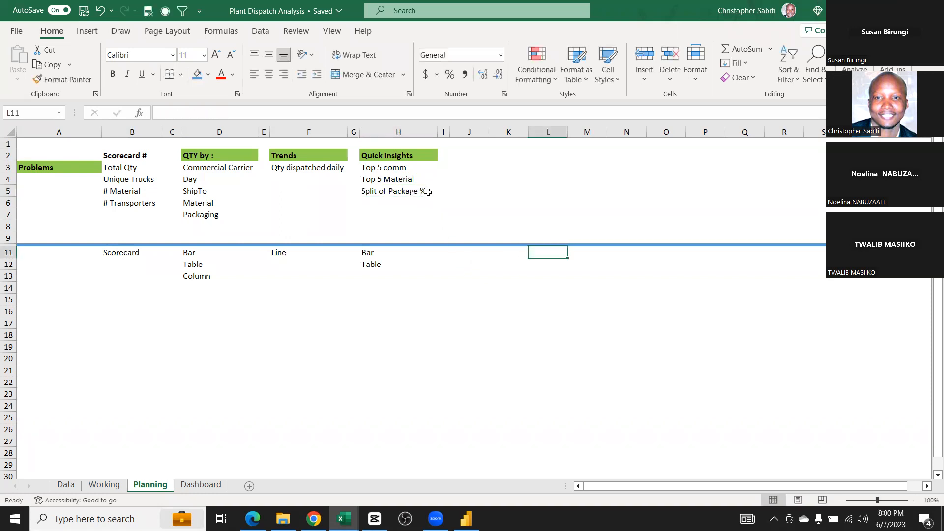
# Enter "Donut chart" in H13 below the Quick insights visuals
pyautogui.click(370, 277)
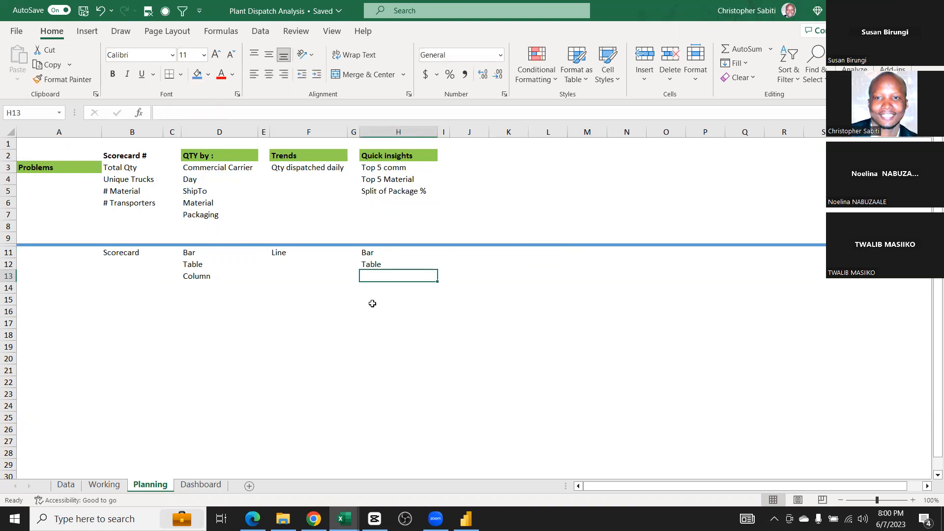
pyautogui.write('Do')
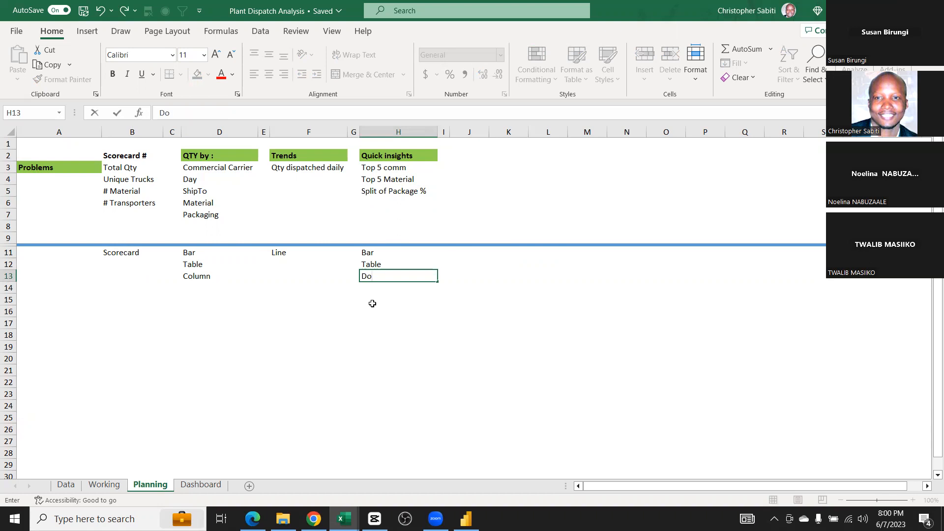
pyautogui.write('nut chart')
pyautogui.press('Return')
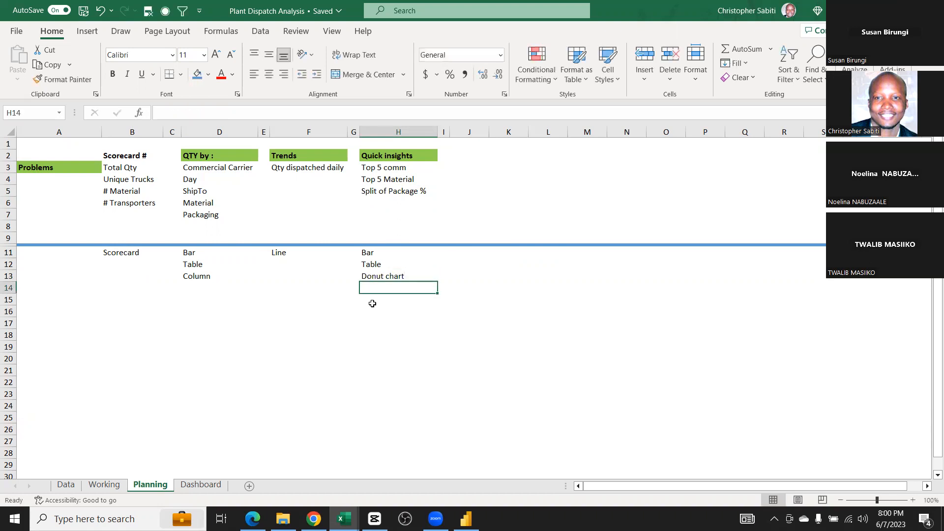
pyautogui.click(563, 345)
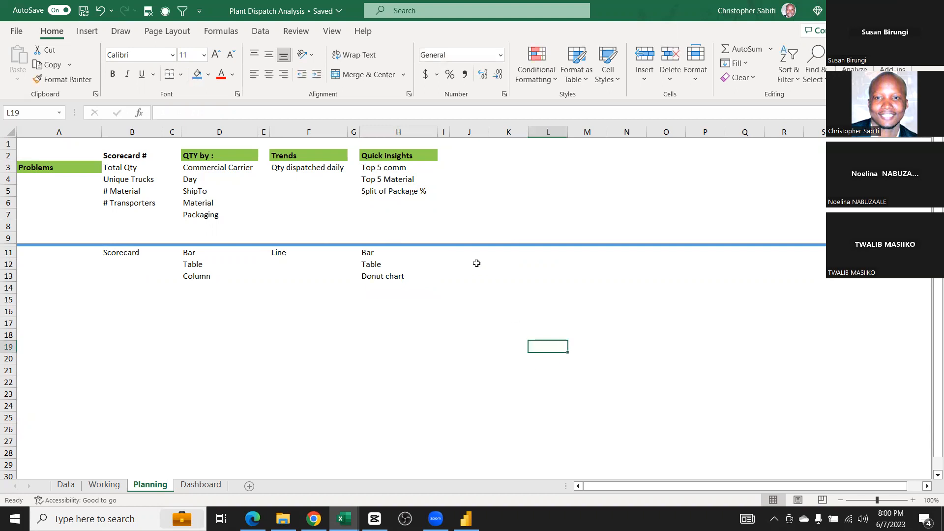
# Review the planned problems, visuals and scorecard list on the Planning sheet and return to the Data sheet
pyautogui.moveTo(64, 145); pyautogui.dragTo(129, 180)
pyautogui.moveTo(429, 208); pyautogui.dragTo(443, 290)
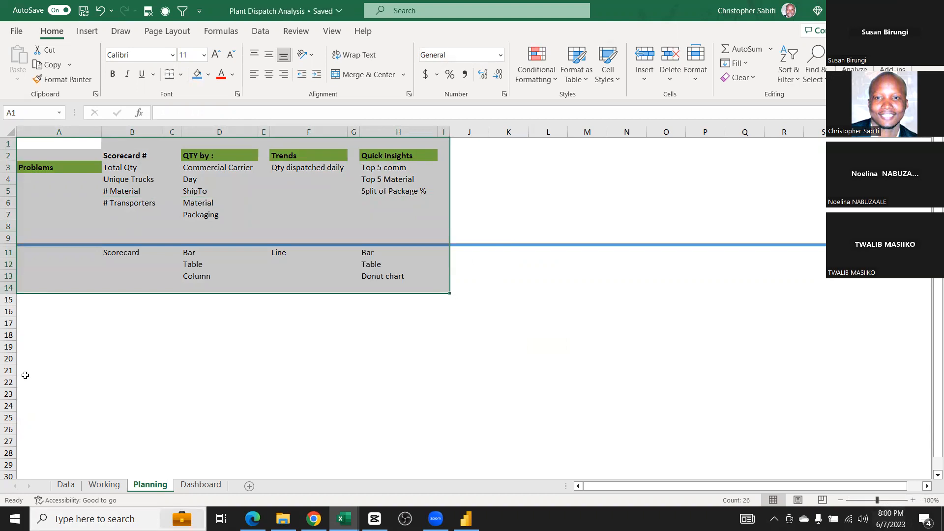
pyautogui.click(116, 489)
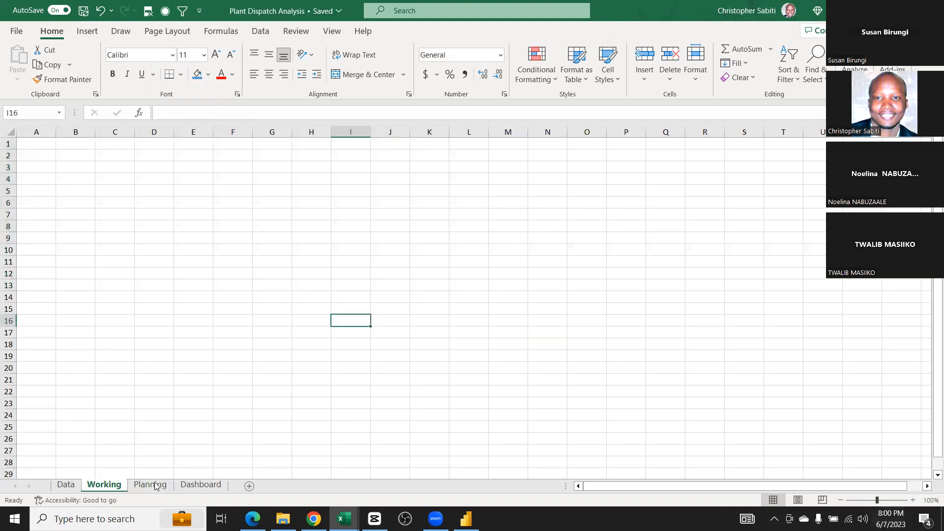
pyautogui.hotkey('ctrl', 'pagedown')
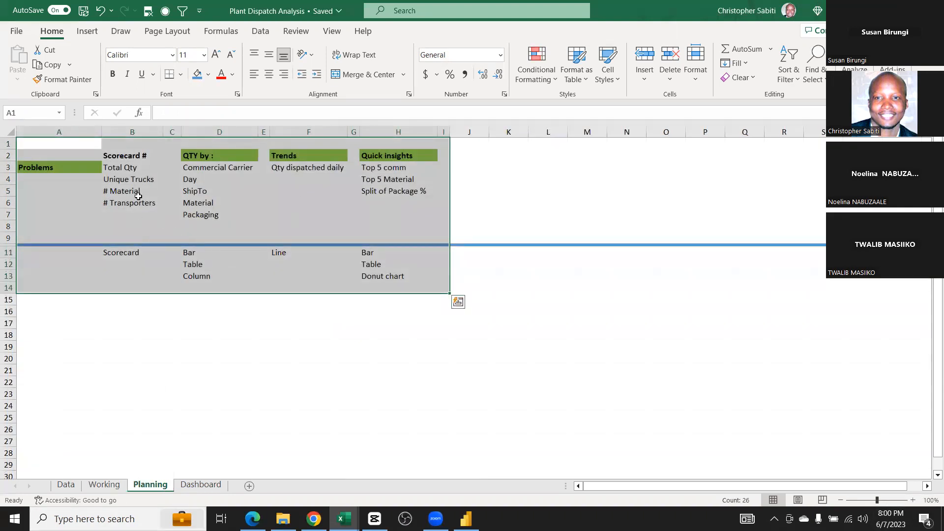
pyautogui.moveTo(113, 154); pyautogui.dragTo(135, 213)
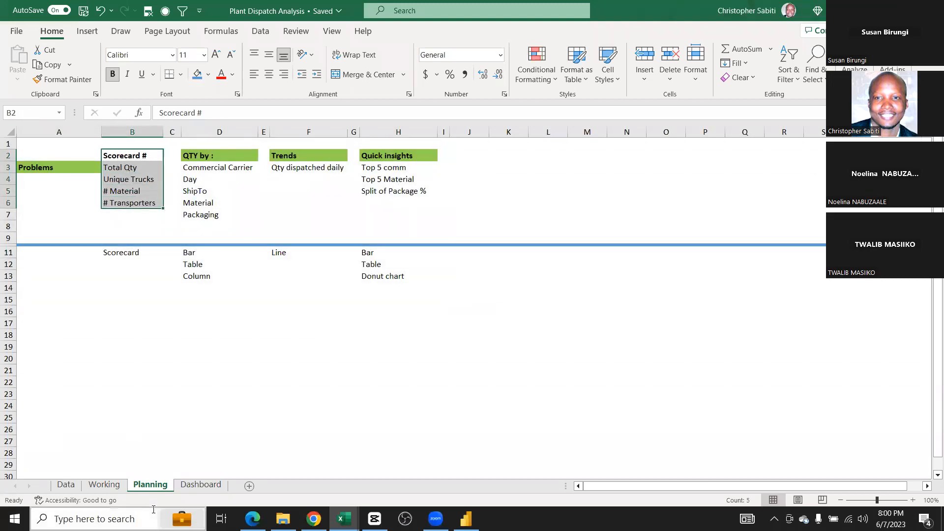
pyautogui.hotkey('ctrl', 'pageup')
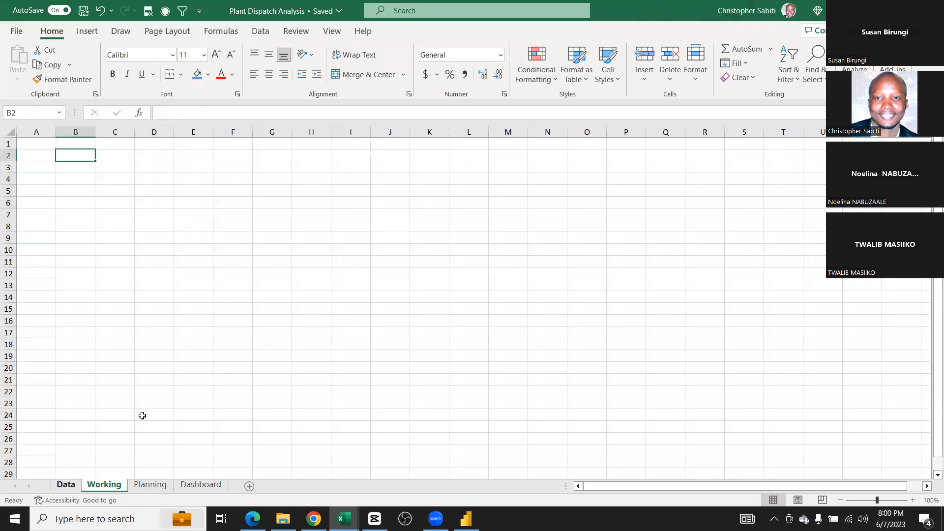
pyautogui.hotkey('ctrl', 'pageup')
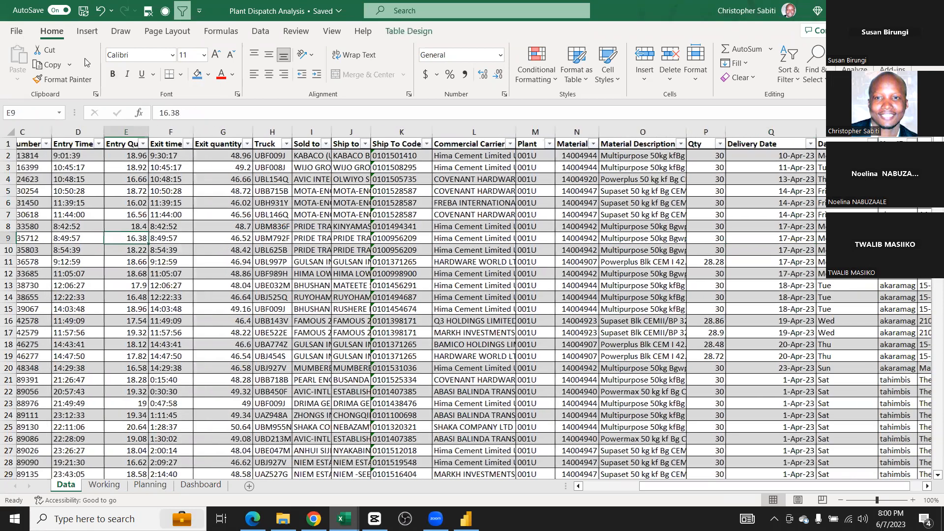
pyautogui.click(83, 38)
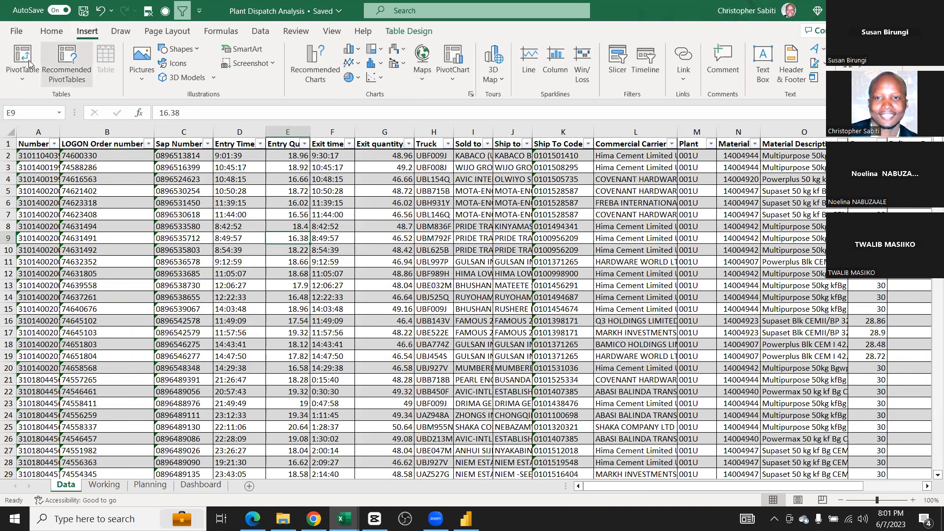
pyautogui.click(23, 72)
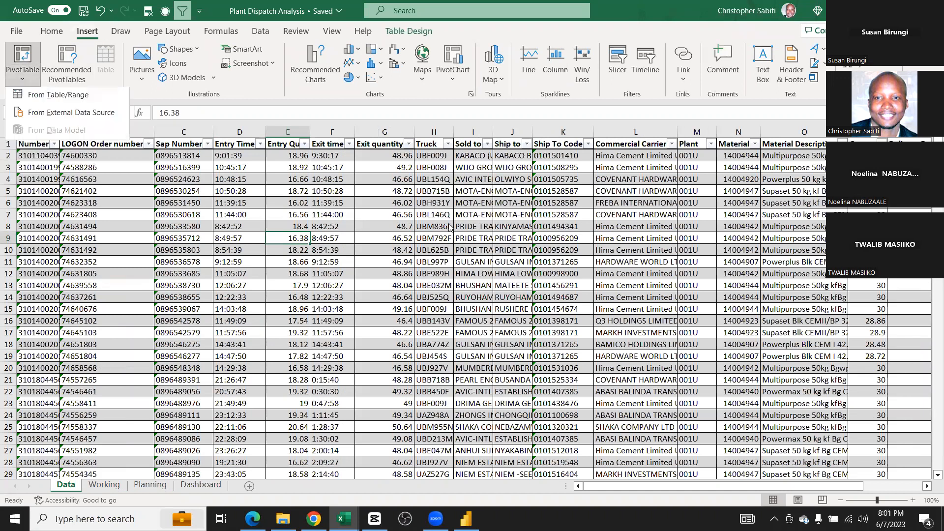
pyautogui.click(48, 94)
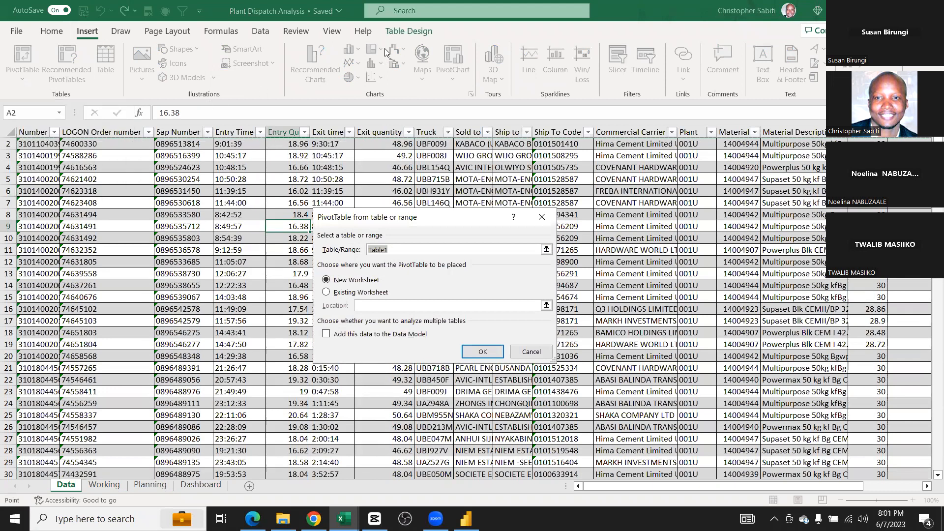
pyautogui.press('Escape')
# Rename the table on the Data sheet as "Data"
pyautogui.click(397, 36)
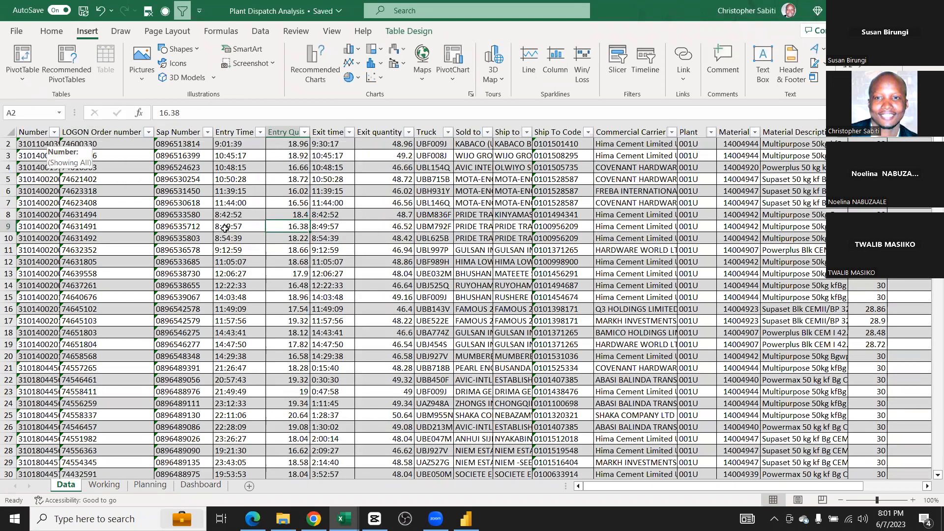
pyautogui.click(32, 64)
pyautogui.write('Data')
pyautogui.press('Return')
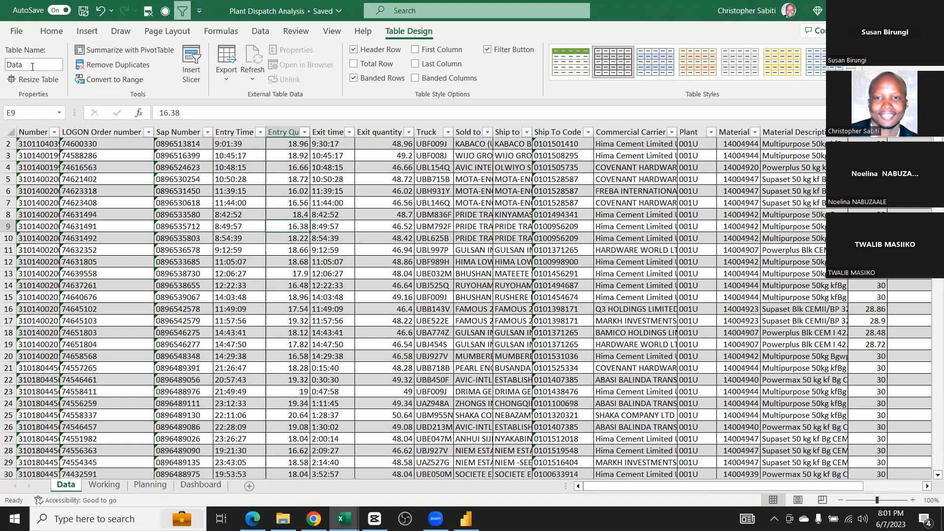
pyautogui.click(217, 273)
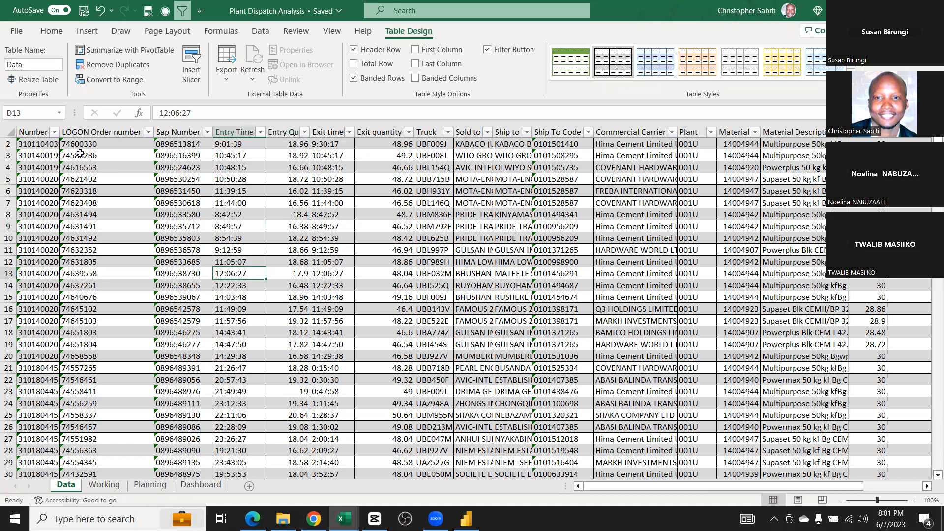
# Insert a PivotTable from the Data table at cell B2 of the Working sheet, adding the data to the Data Model
pyautogui.click(87, 31)
pyautogui.click(23, 57)
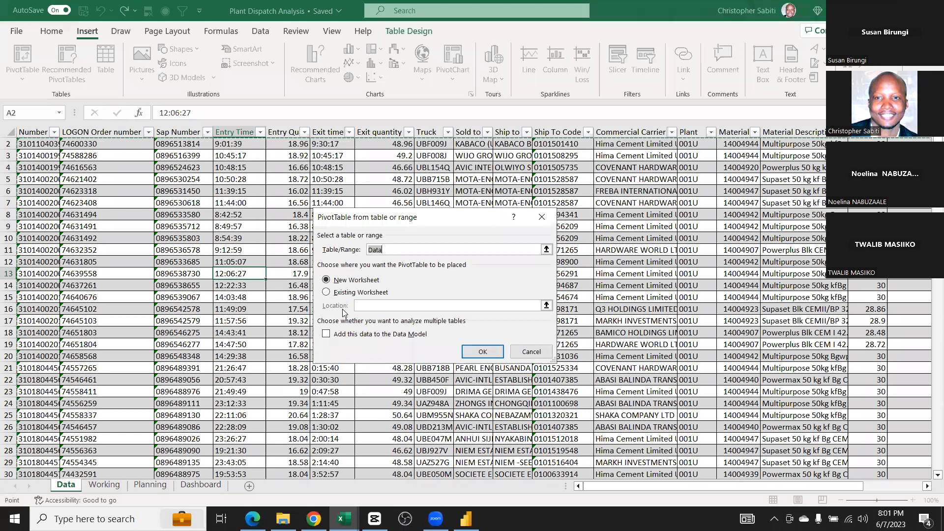
pyautogui.hotkey('alt', 'e')
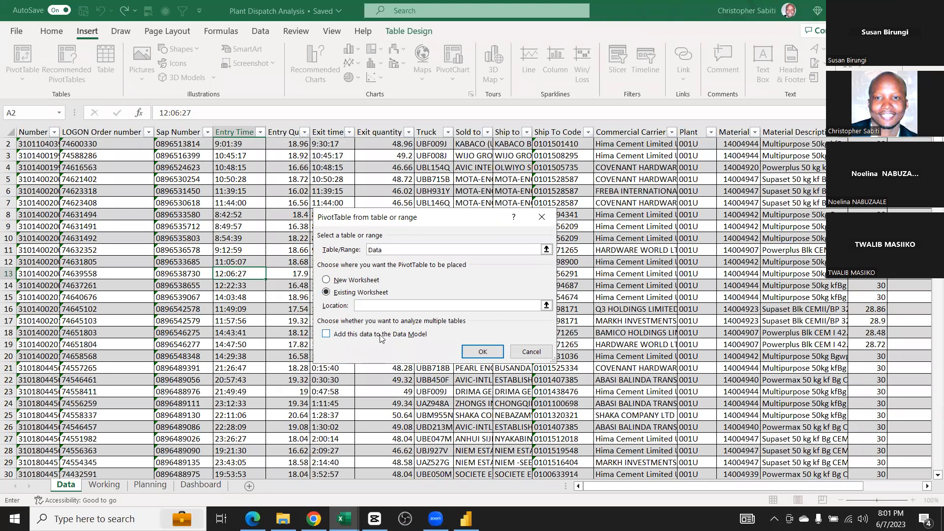
pyautogui.click(332, 335)
pyautogui.click(397, 305)
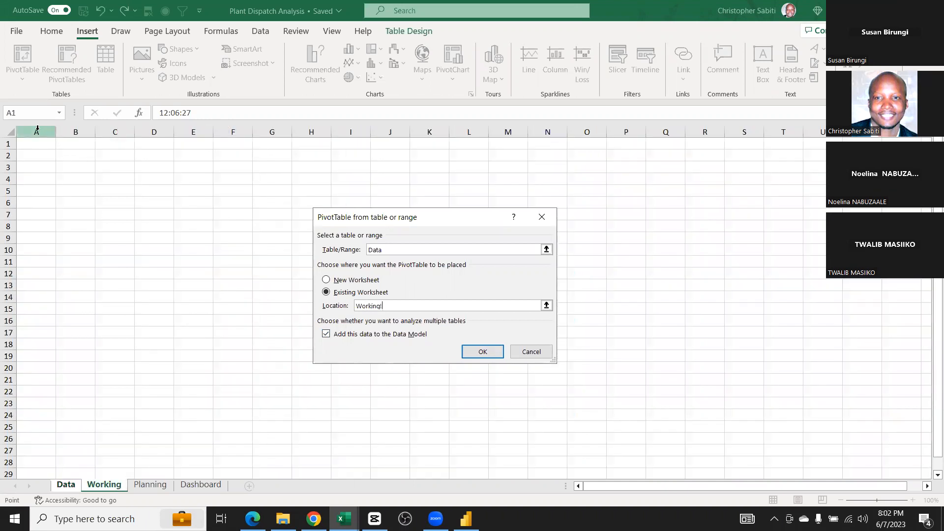
pyautogui.click(77, 156)
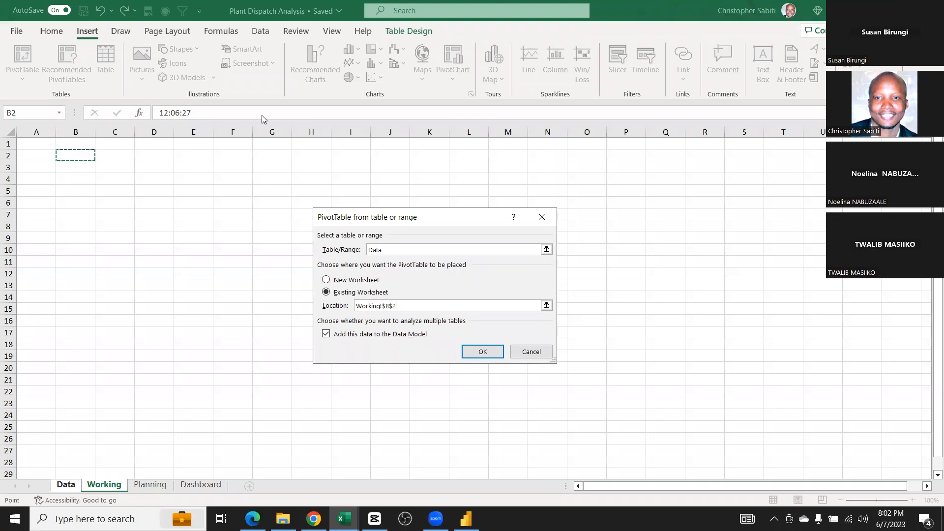
pyautogui.click(481, 353)
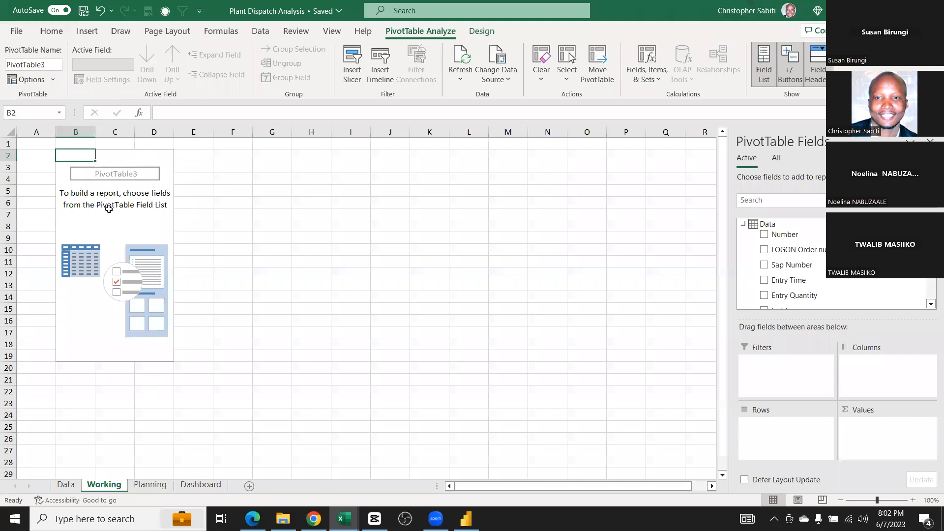
# Check the Total Qty item on the Planning sheet and add Qty as a summed value to the PivotTable on the Working sheet
pyautogui.hotkey('ctrl', 'pageup')
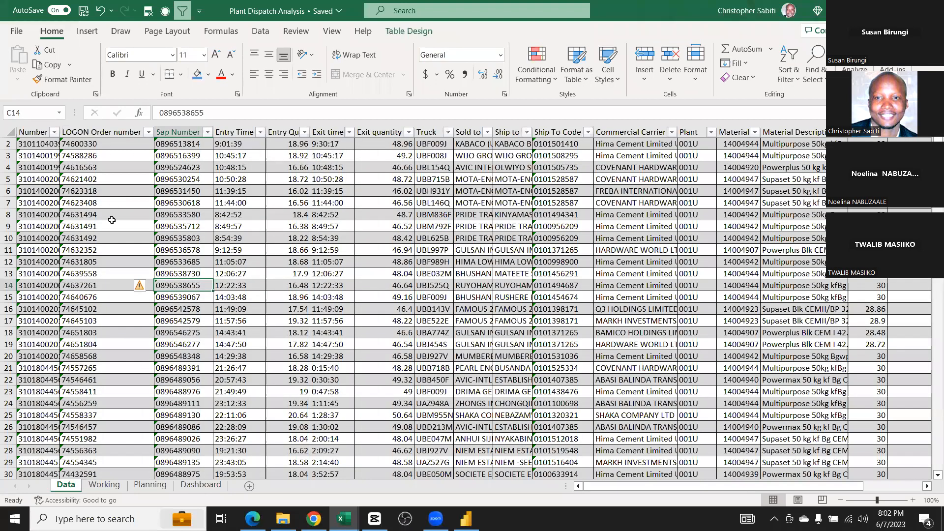
pyautogui.hotkey('ctrl', 'pagedown')
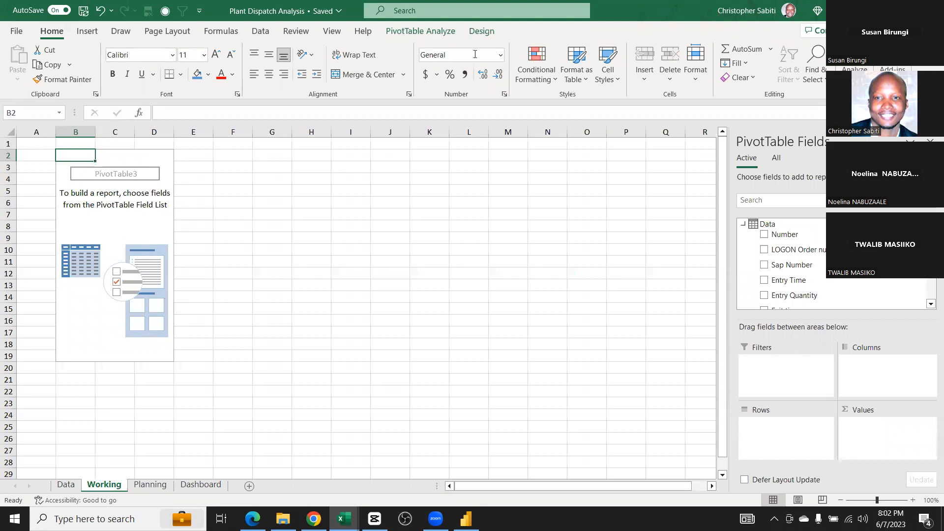
pyautogui.hotkey('ctrl', 'pagedown')
pyautogui.click(127, 168)
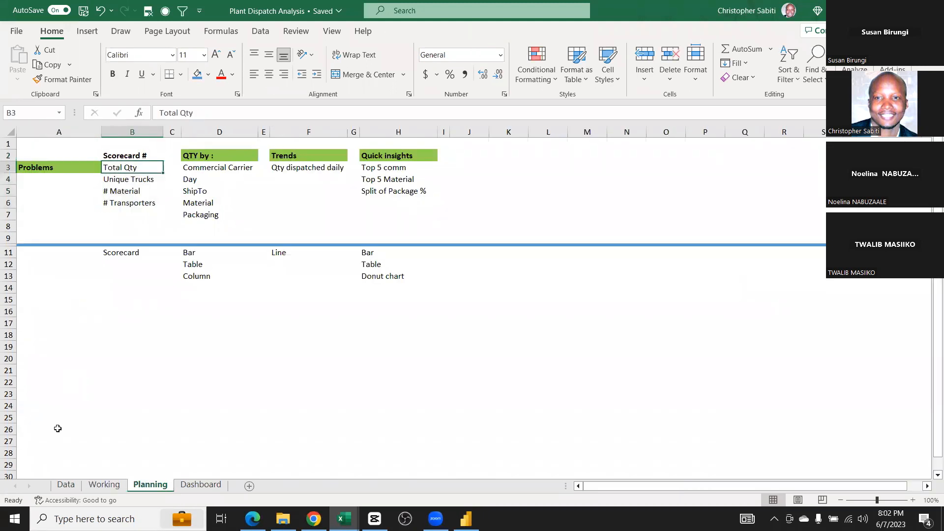
pyautogui.click(109, 486)
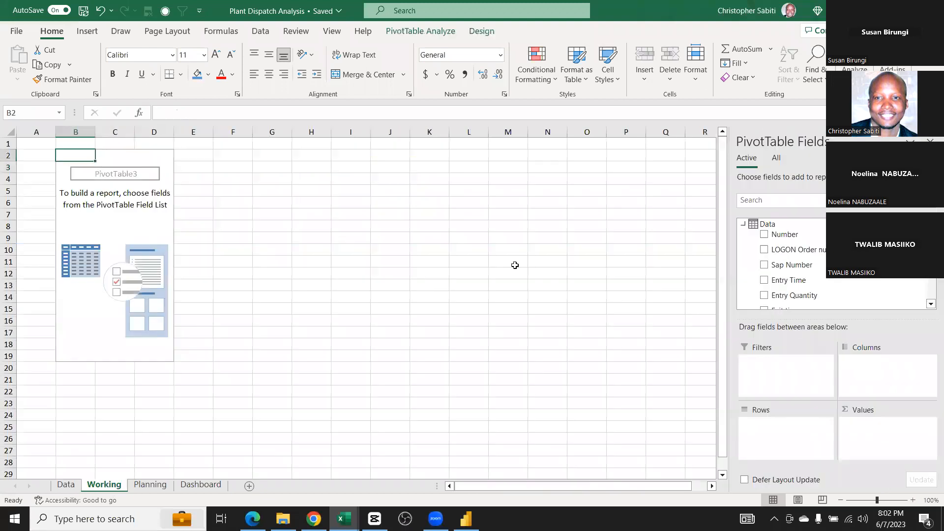
pyautogui.scroll(-2, 803, 268)
pyautogui.scroll(-3, 790, 268)
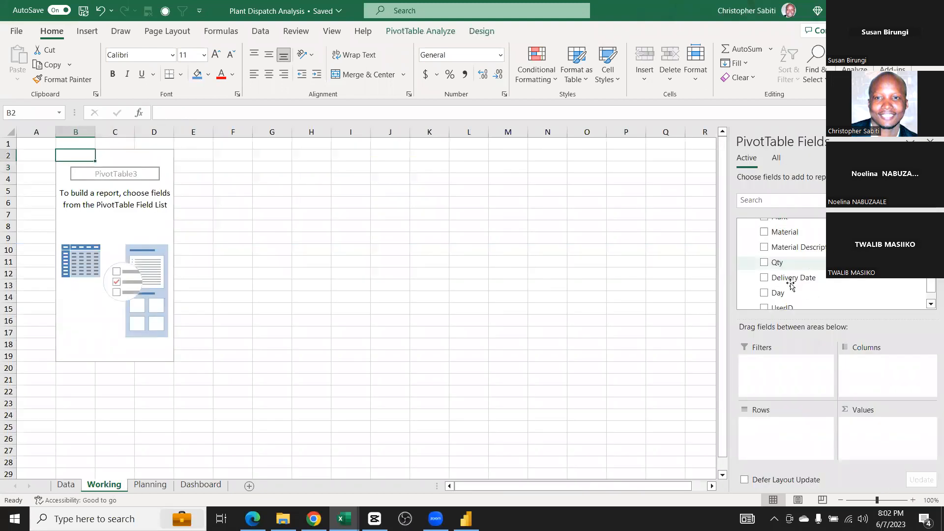
pyautogui.moveTo(777, 265); pyautogui.dragTo(858, 431)
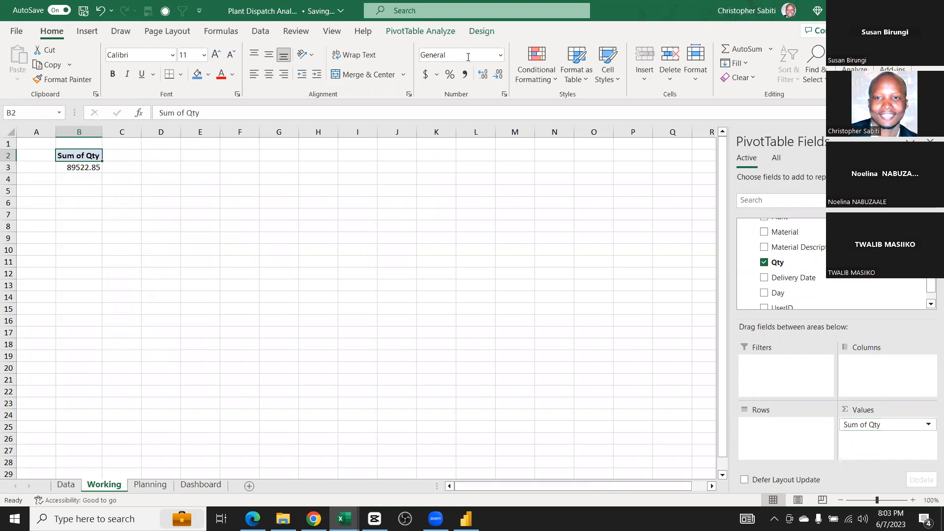
# Name the Sum of Qty PivotTable "TotalQty"
pyautogui.click(448, 35)
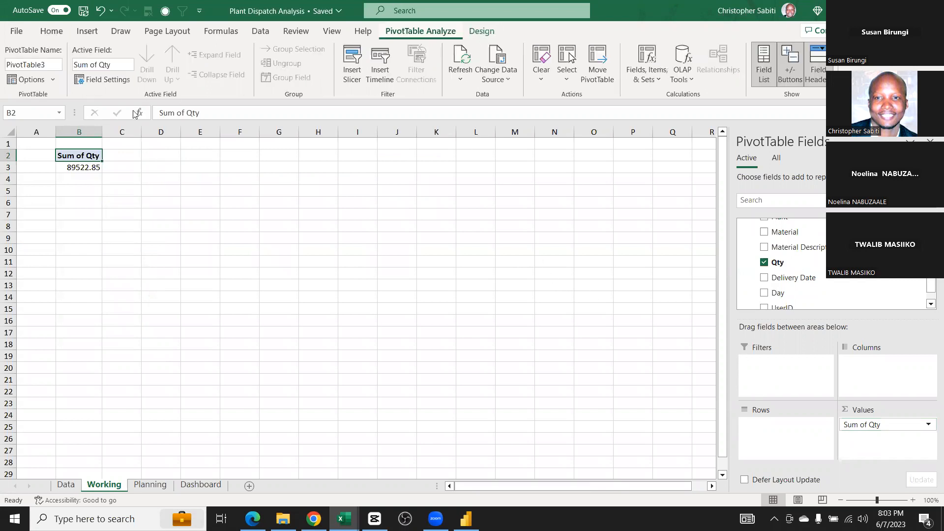
pyautogui.click(57, 64)
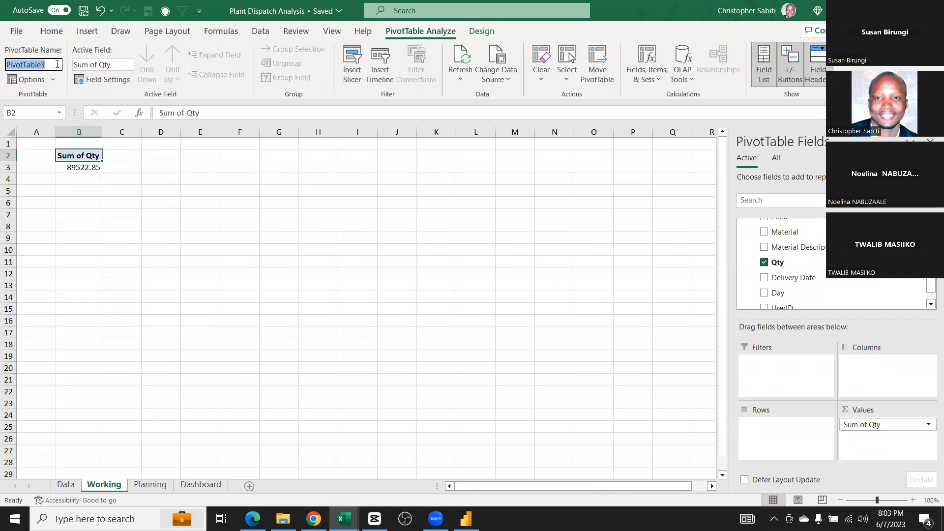
pyautogui.write('TotalQty')
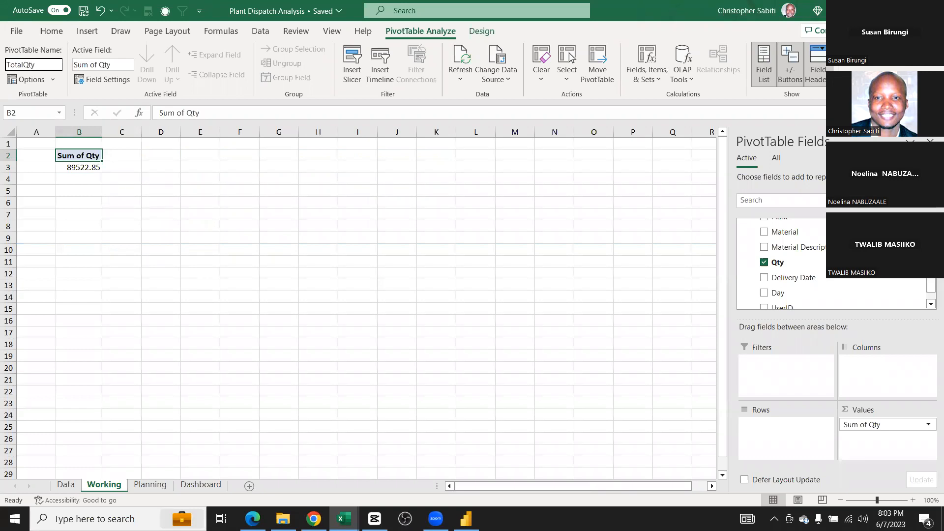
pyautogui.press('Return')
pyautogui.click(91, 168)
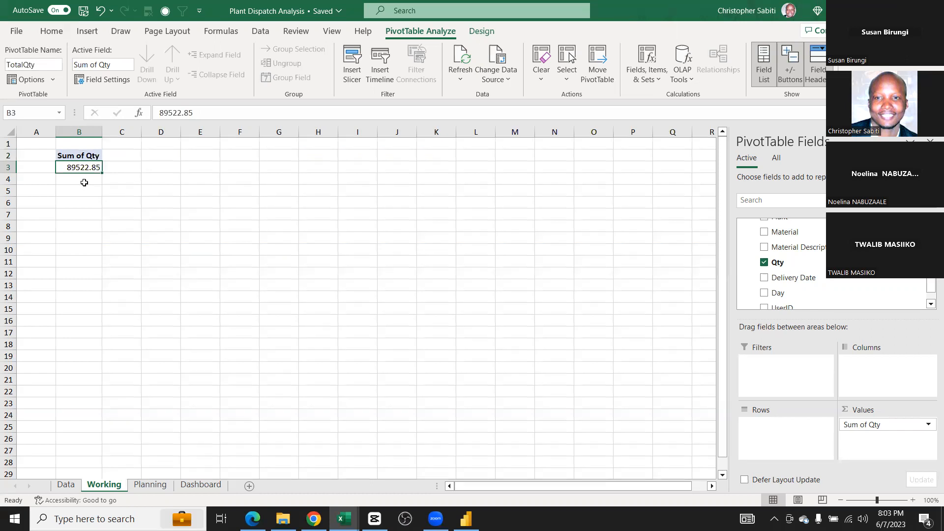
# Change the Grand Totals layout setting of the TotalQty PivotTable
pyautogui.moveTo(80, 156); pyautogui.dragTo(82, 169)
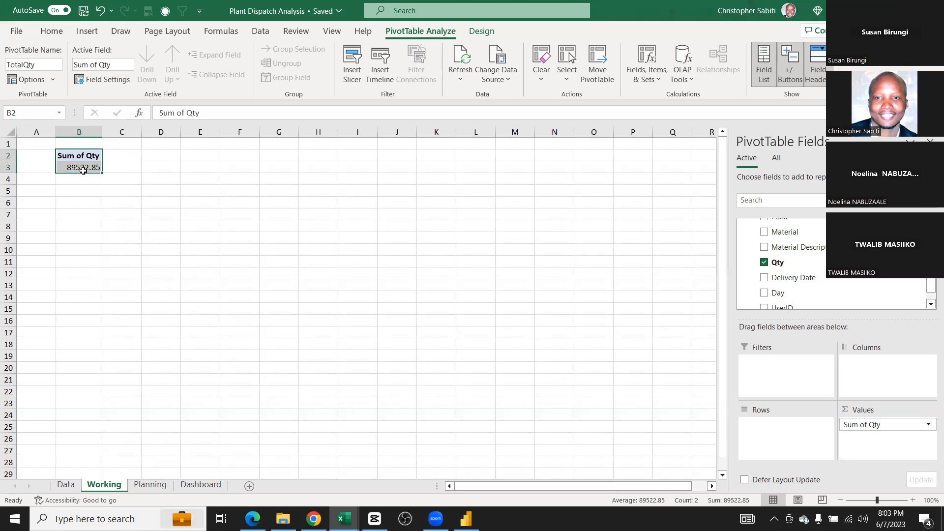
pyautogui.click(83, 169)
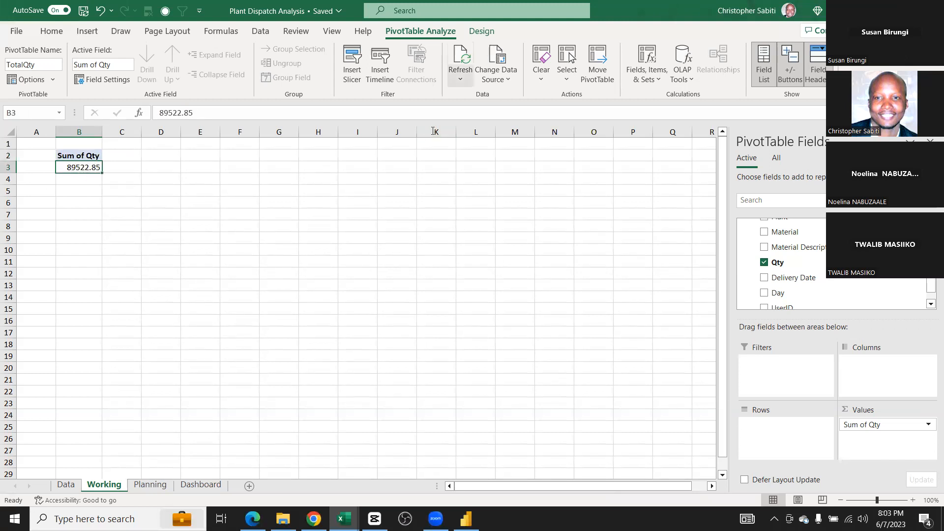
pyautogui.click(482, 31)
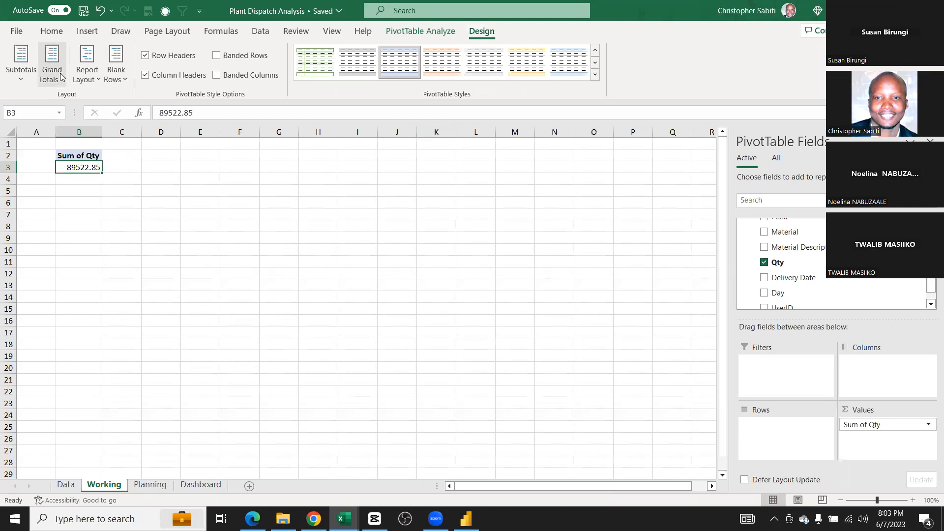
pyautogui.click(61, 77)
pyautogui.click(86, 101)
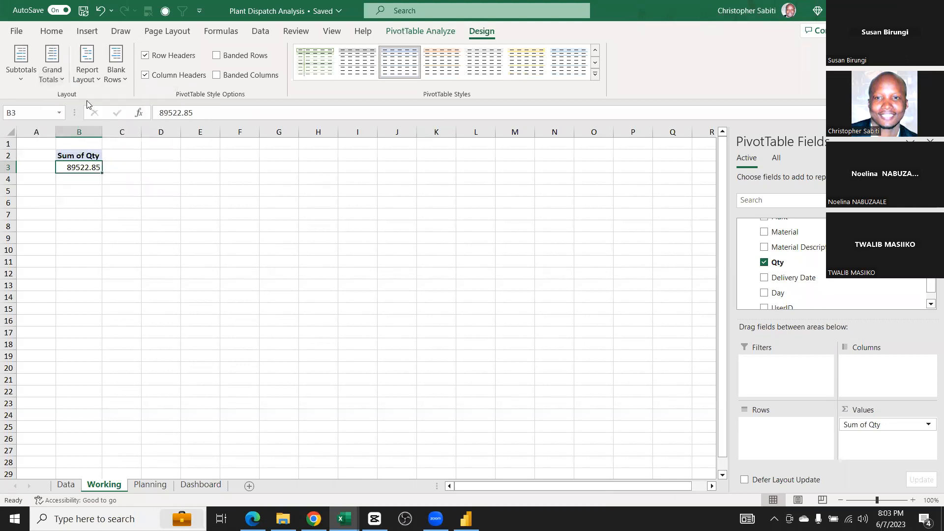
# Change the Subtotals and Report Layout settings of the TotalQty PivotTable
pyautogui.click(27, 80)
pyautogui.click(57, 110)
pyautogui.click(89, 74)
pyautogui.click(134, 165)
# Format the PivotTable's Qty value as Number with 2 decimal places and a 1000 separator
pyautogui.rightClick(83, 168)
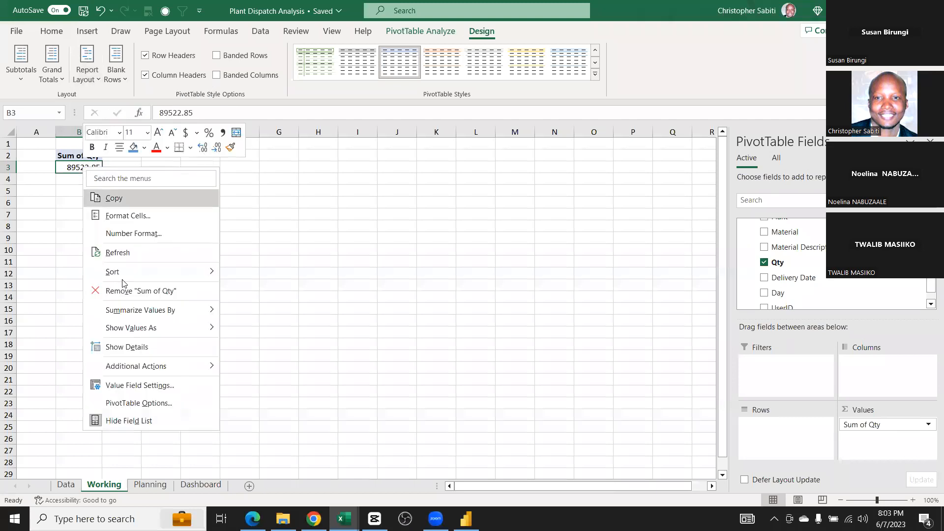
pyautogui.click(141, 235)
pyautogui.click(37, 139)
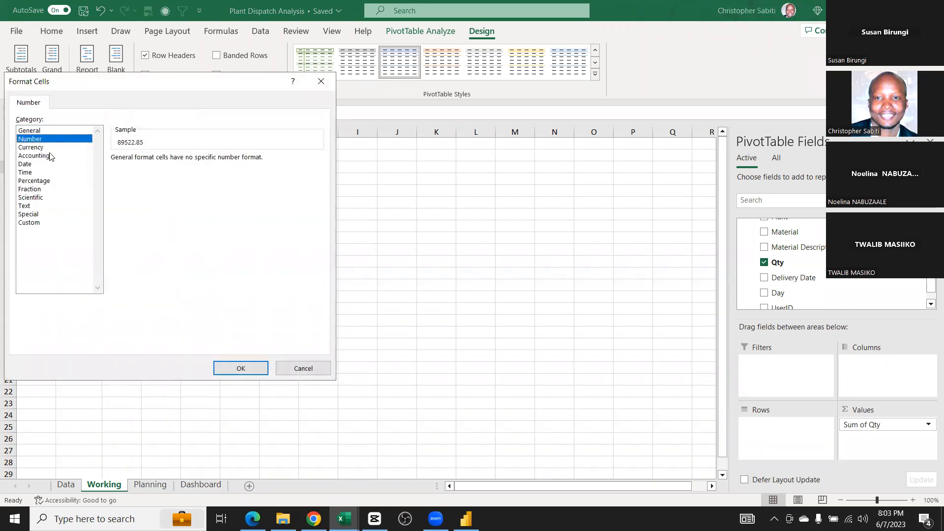
pyautogui.click(115, 174)
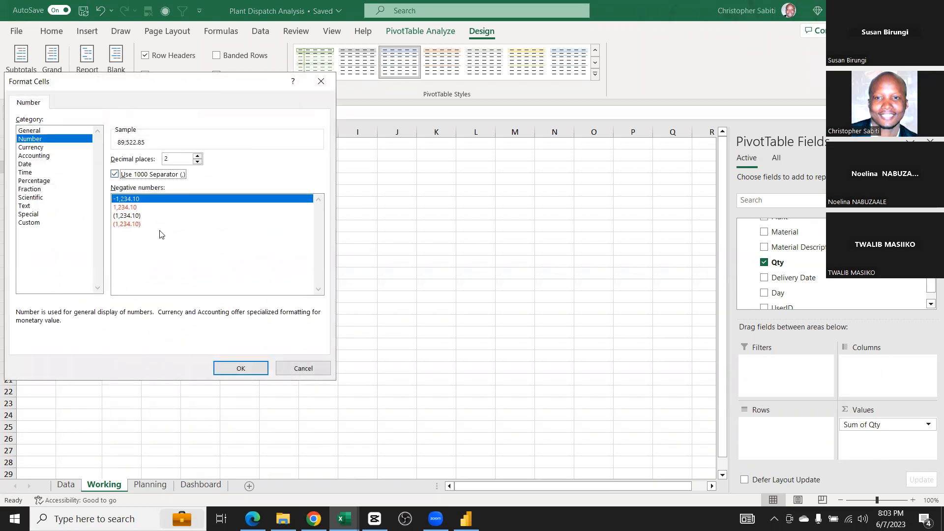
pyautogui.click(241, 367)
# Widen column B slightly and turn off autofitting of column widths on update for the TotalQty PivotTable
pyautogui.moveTo(103, 132); pyautogui.dragTo(113, 132)
pyautogui.rightClick(94, 166)
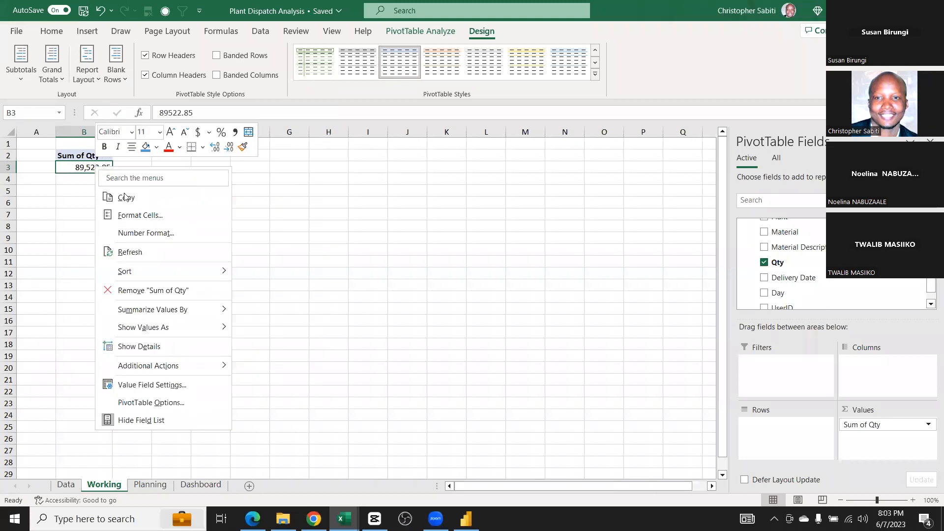
pyautogui.click(143, 403)
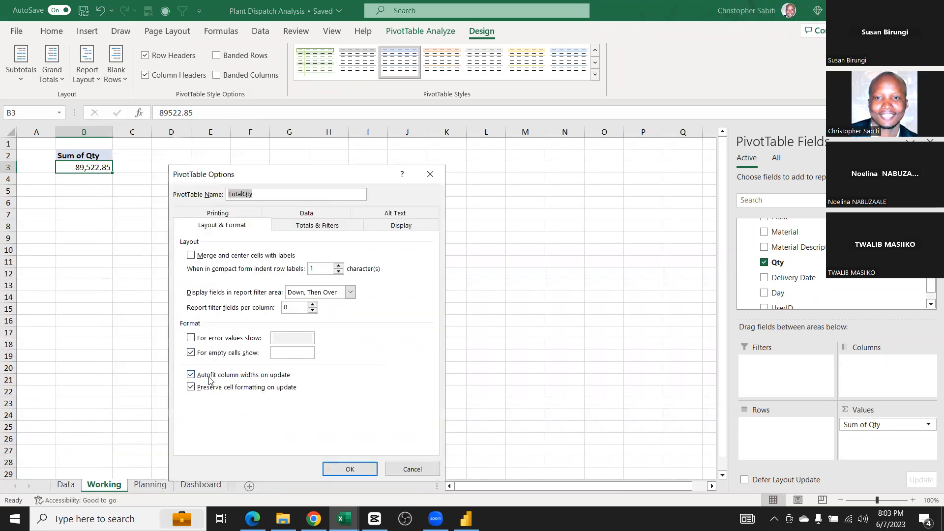
pyautogui.click(200, 379)
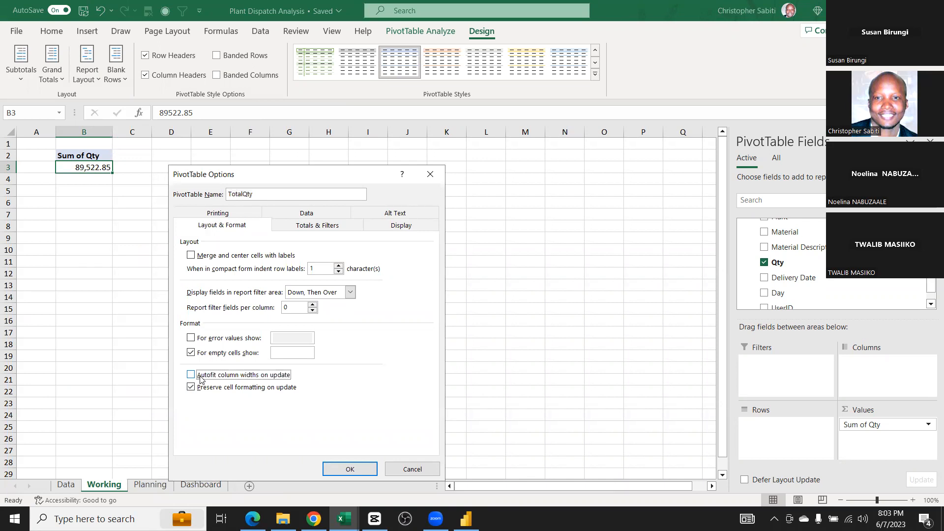
pyautogui.click(347, 468)
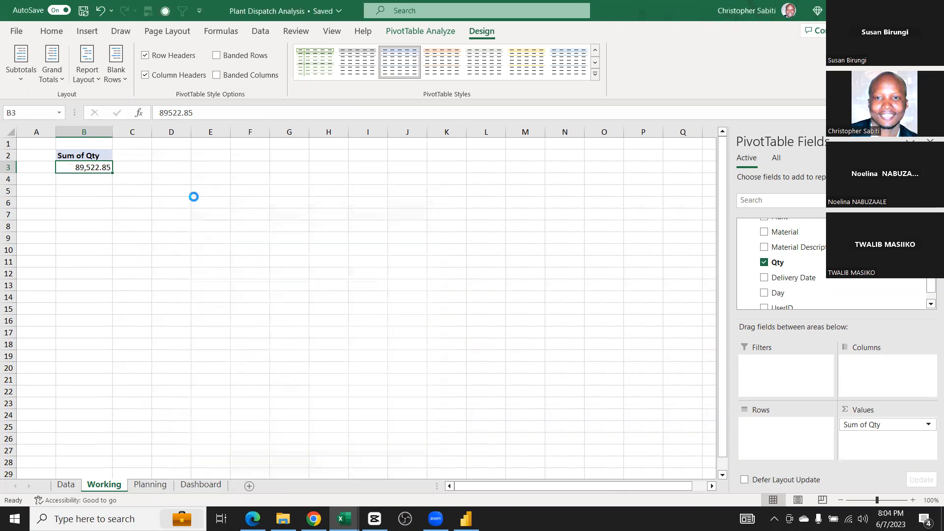
pyautogui.click(193, 198)
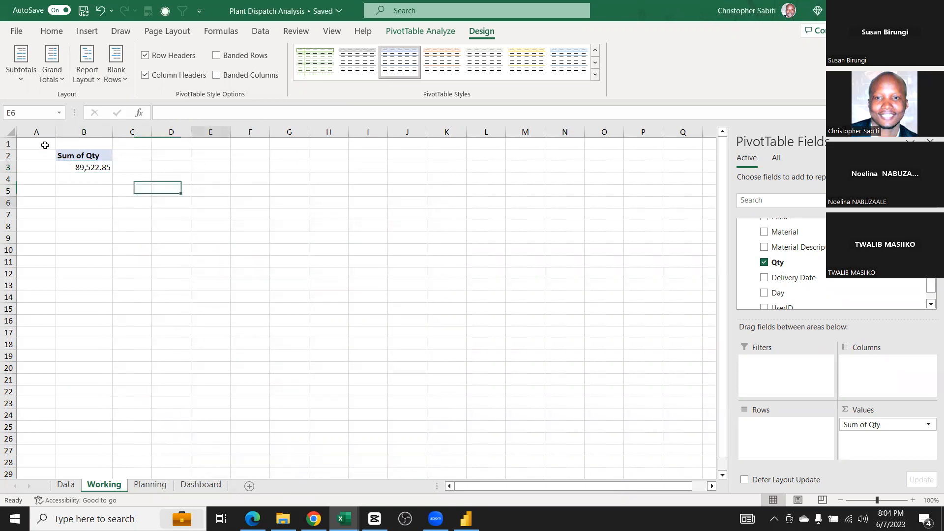
# Rename the PivotTable's value header in cell B2 to "Total QTY"
pyautogui.click(68, 156)
pyautogui.moveTo(159, 113); pyautogui.dragTo(206, 115)
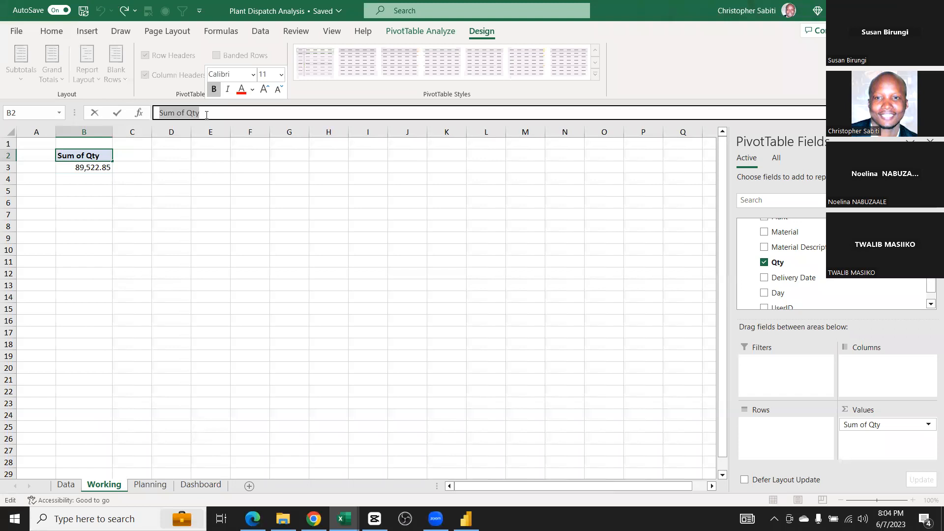
pyautogui.press('BackSpace')
pyautogui.write('Tota')
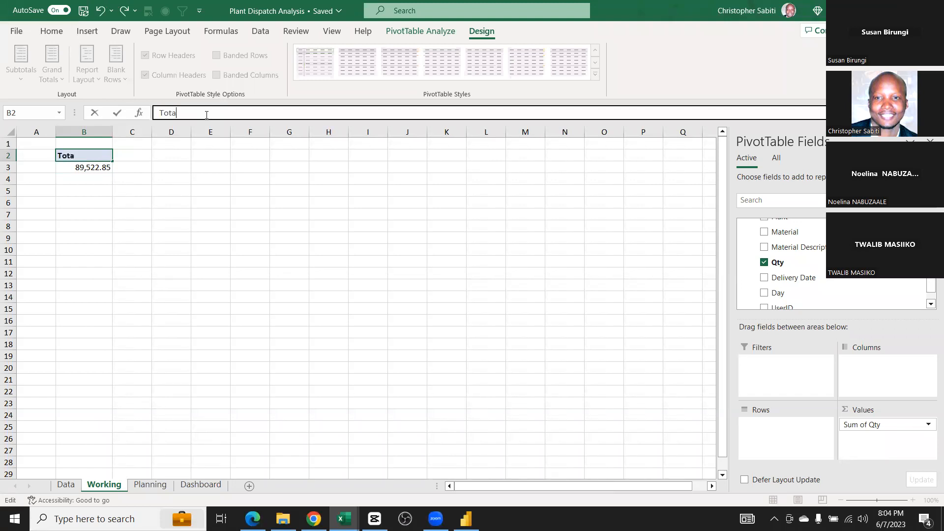
pyautogui.write('l QTY')
pyautogui.press('Return')
pyautogui.click(179, 260)
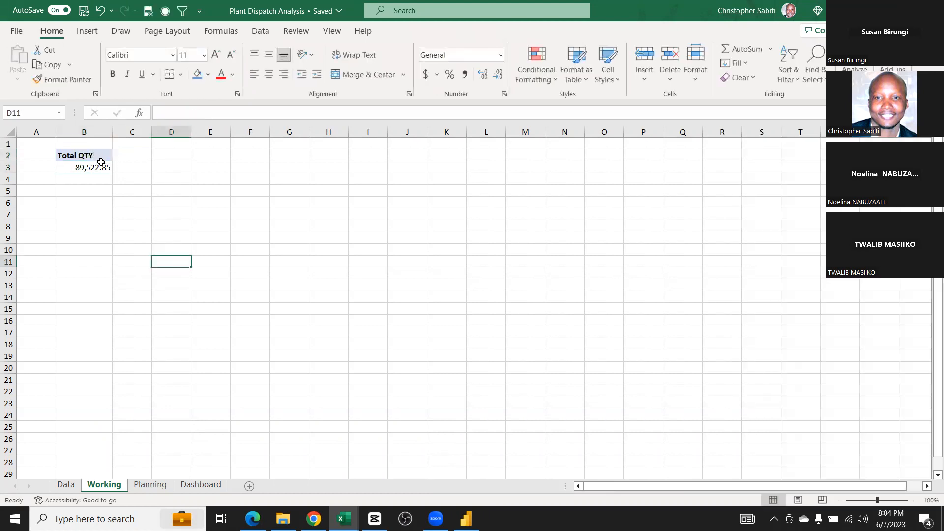
# Copy the Total QTY PivotTable to cell E2 and narrow the empty columns C and D between the two tables
pyautogui.moveTo(101, 162); pyautogui.dragTo(98, 168)
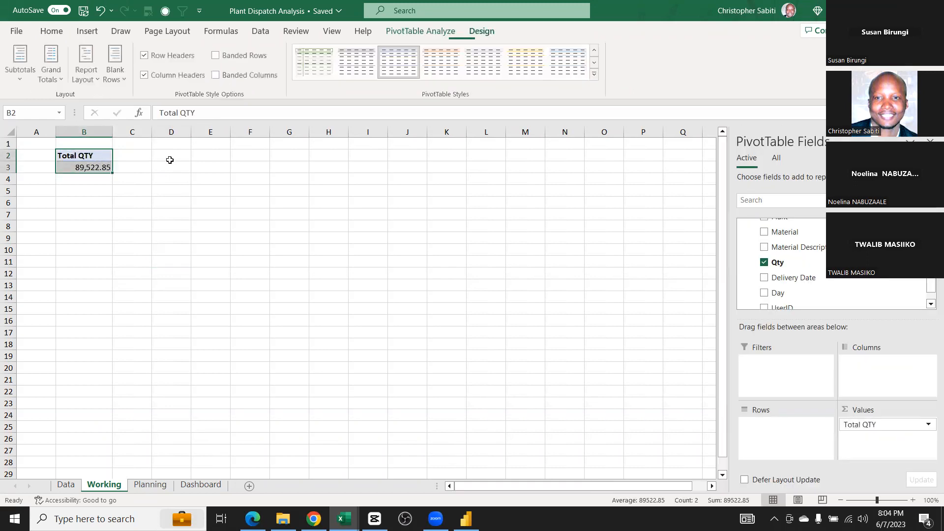
pyautogui.hotkey('ctrl', 'c')
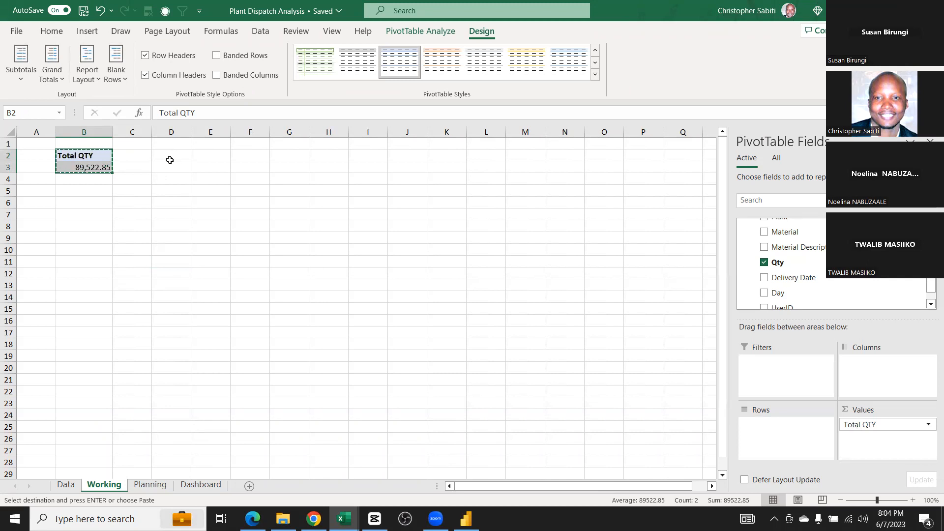
pyautogui.click(204, 159)
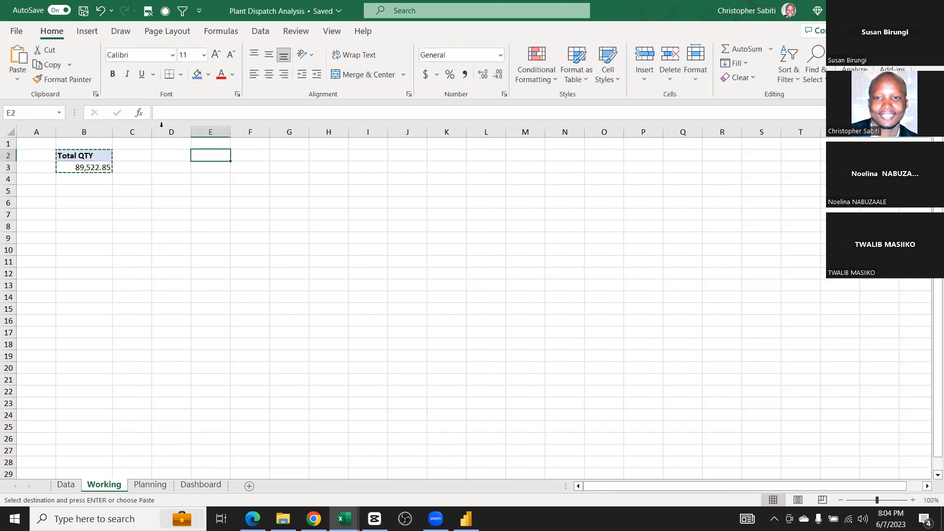
pyautogui.hotkey('ctrl', 'v')
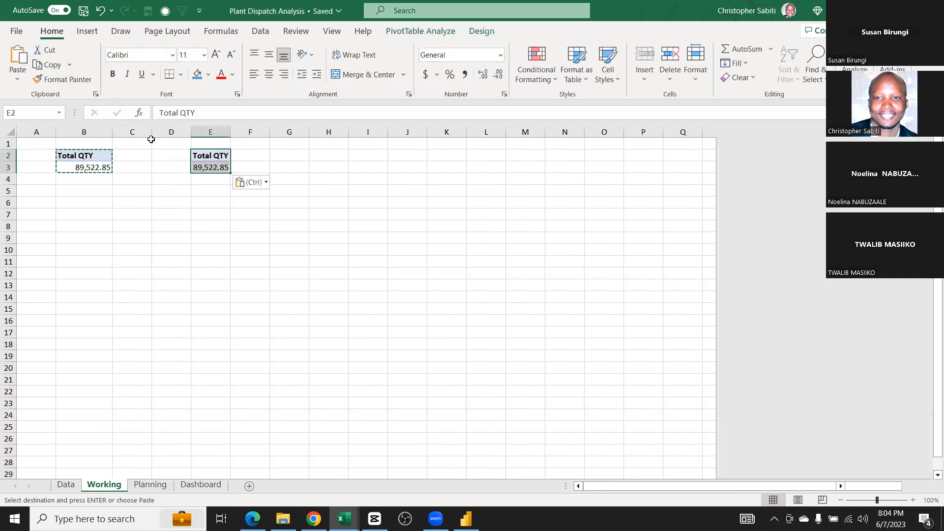
pyautogui.moveTo(154, 134); pyautogui.dragTo(124, 139)
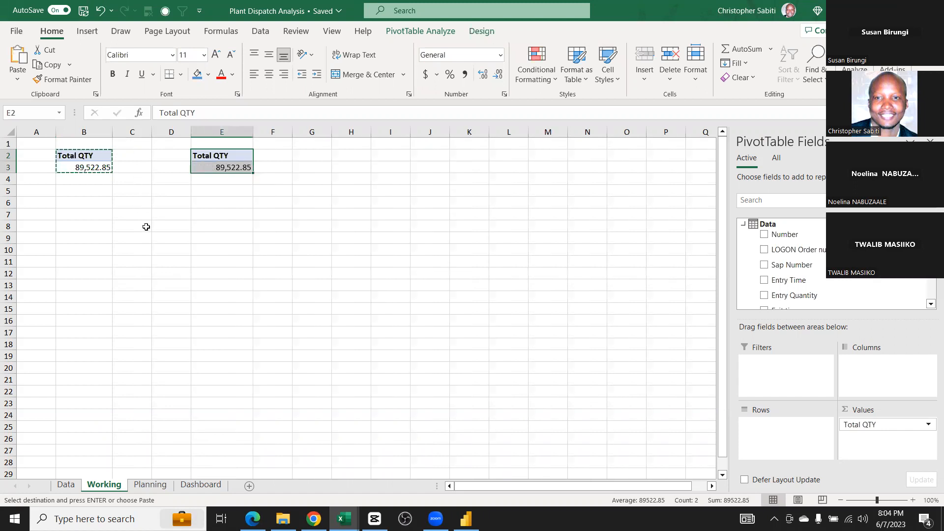
pyautogui.click(148, 233)
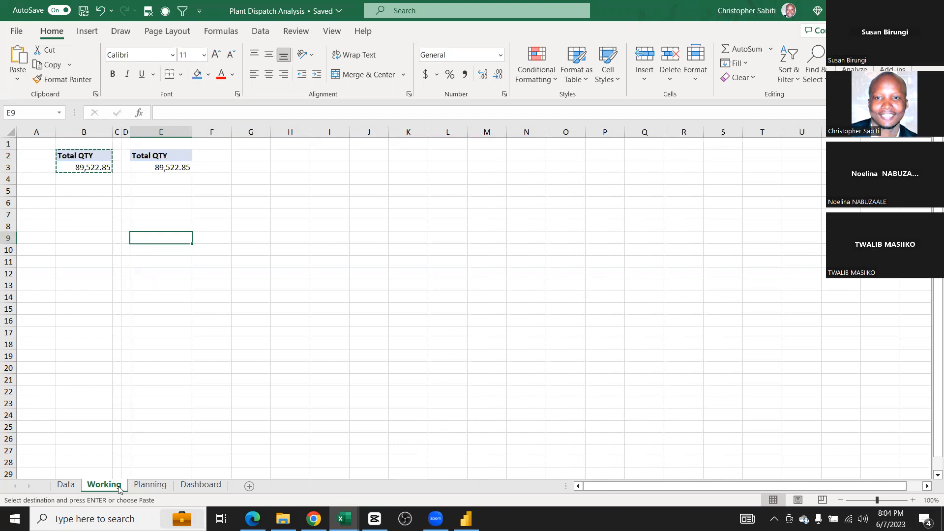
# Check the scorecard items on the Planning sheet for the measure needed in the copied PivotTable
pyautogui.click(162, 157)
pyautogui.click(150, 485)
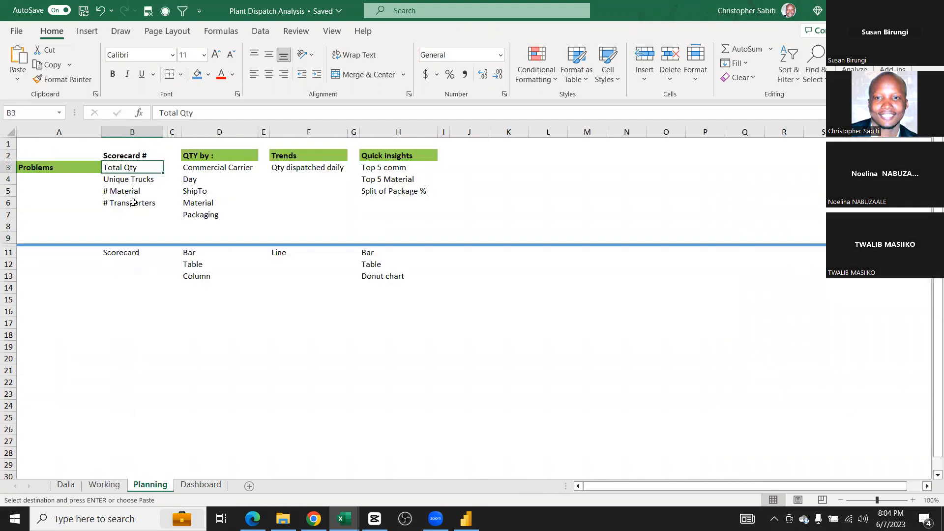
# In the Working sheet's second pivot table at E2, replace Total QTY with the Truck field as the value
pyautogui.press('Down')
pyautogui.hotkey('ctrl', 'pageup')
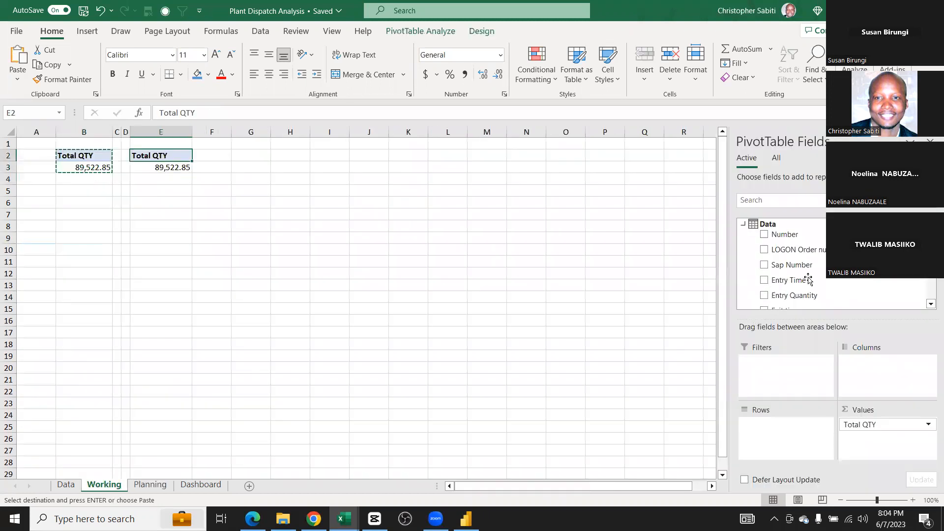
pyautogui.press('Down')
pyautogui.scroll(-3, 808, 279)
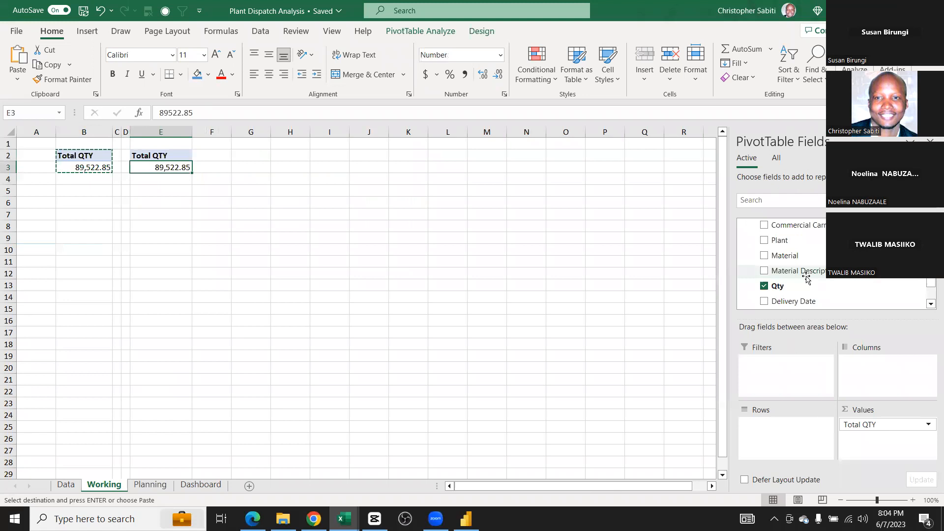
pyautogui.scroll(-3, 808, 279)
pyautogui.moveTo(782, 253); pyautogui.dragTo(552, 307)
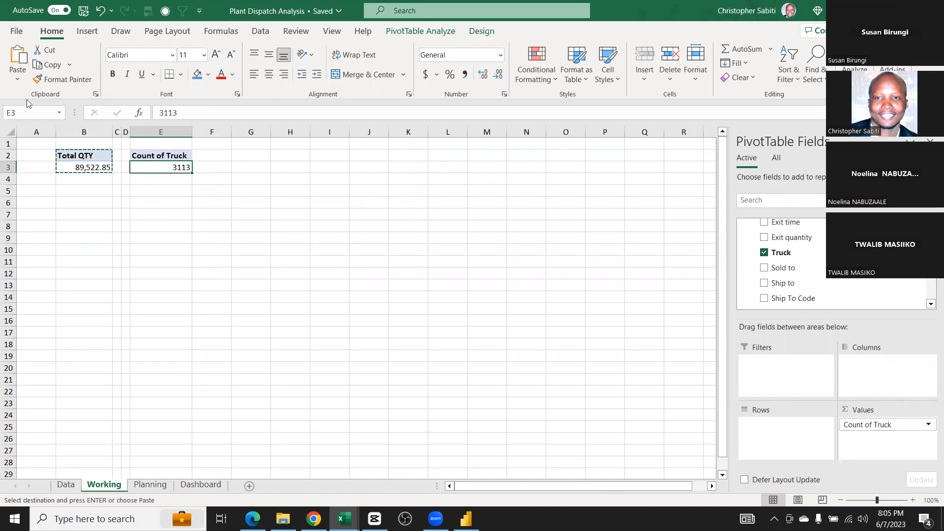
# Summarize the Truck value by Distinct Count and fit column E to its heading
pyautogui.doubleClick(169, 156)
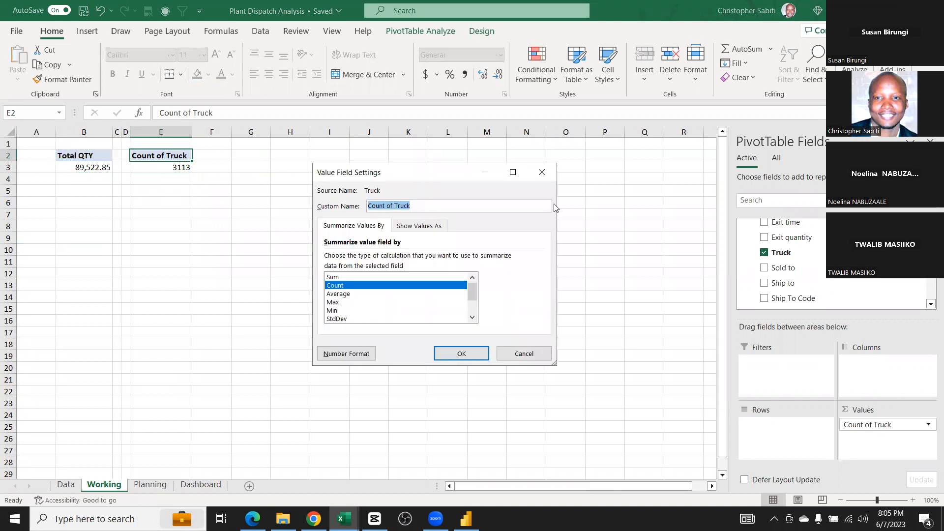
pyautogui.click(543, 175)
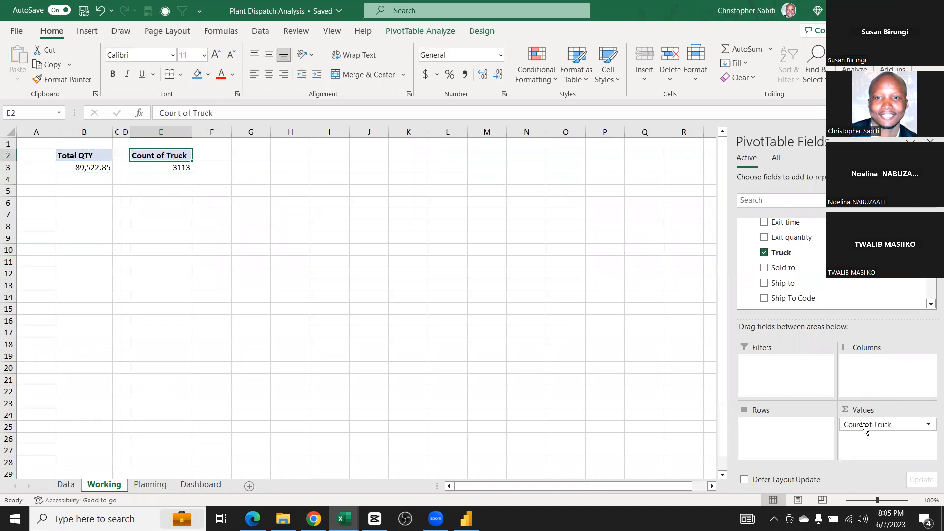
pyautogui.click(865, 426)
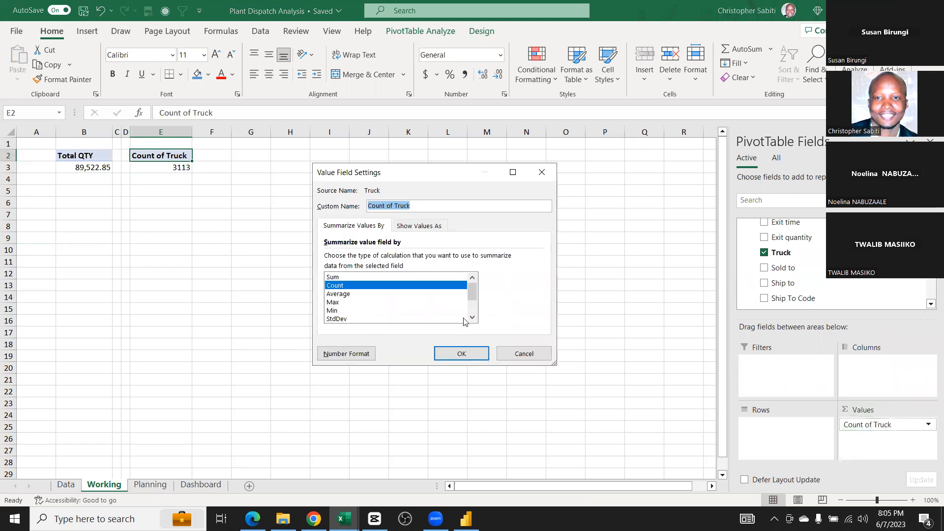
pyautogui.click(473, 311)
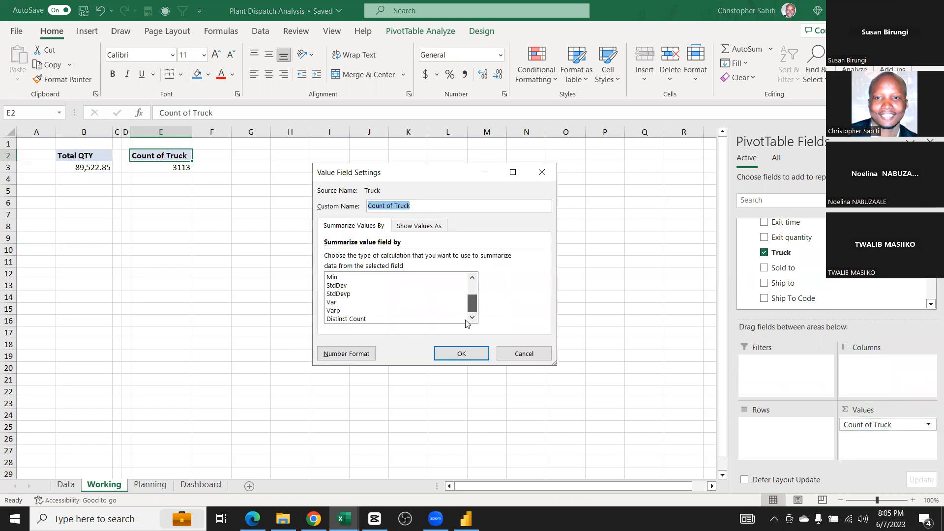
pyautogui.click(359, 319)
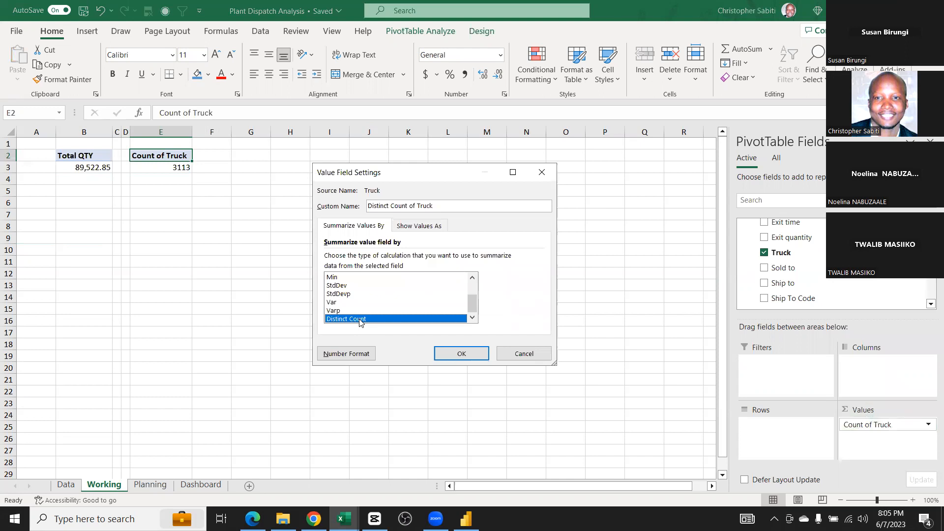
pyautogui.click(463, 354)
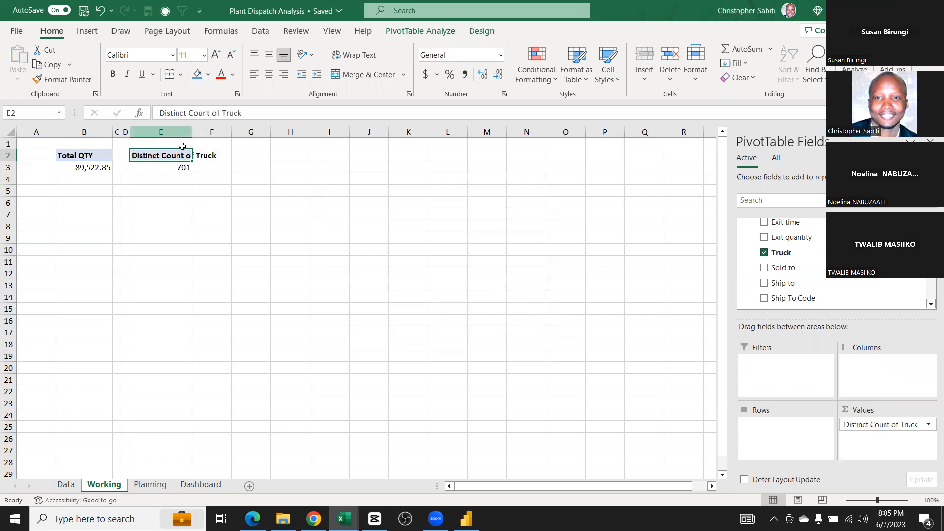
pyautogui.doubleClick(191, 131)
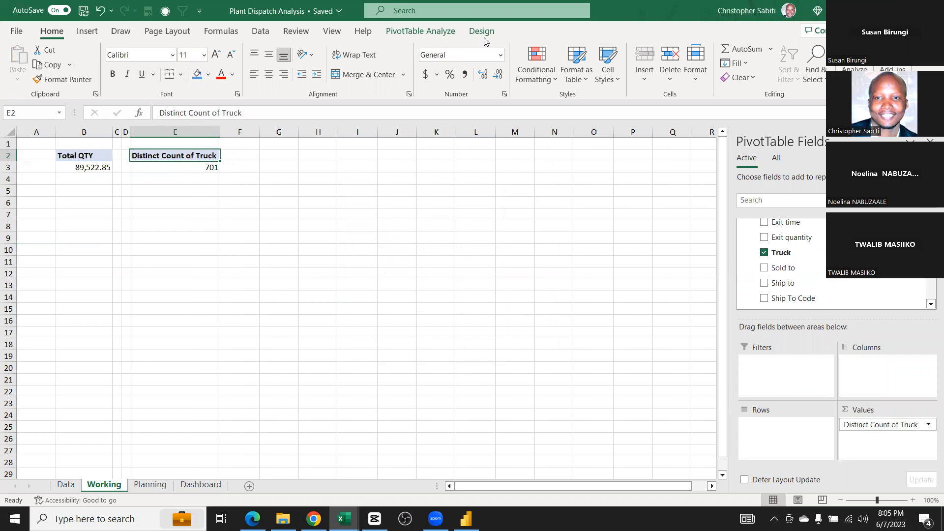
# Name the truck pivot table DTrucks
pyautogui.click(417, 33)
pyautogui.click(59, 64)
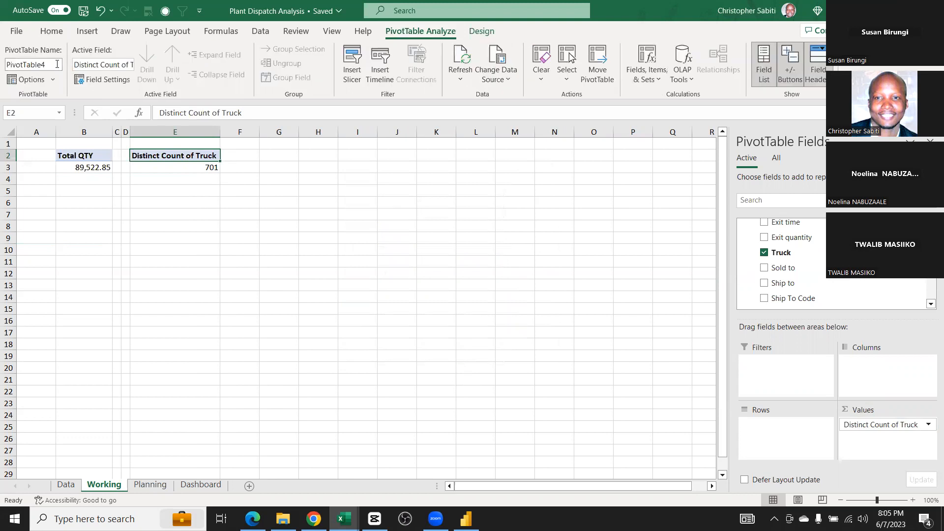
pyautogui.write('DTrucks')
pyautogui.press('Return')
pyautogui.click(265, 239)
# Copy the distinct truck count pivot table E2:E3 to cell H2
pyautogui.moveTo(190, 156); pyautogui.dragTo(200, 167)
pyautogui.hotkey('ctrl', 'c')
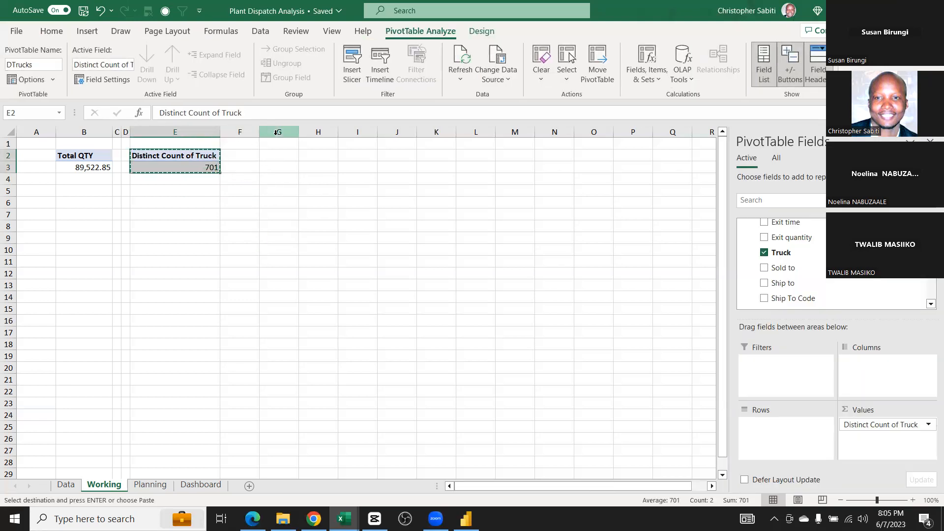
pyautogui.click(321, 154)
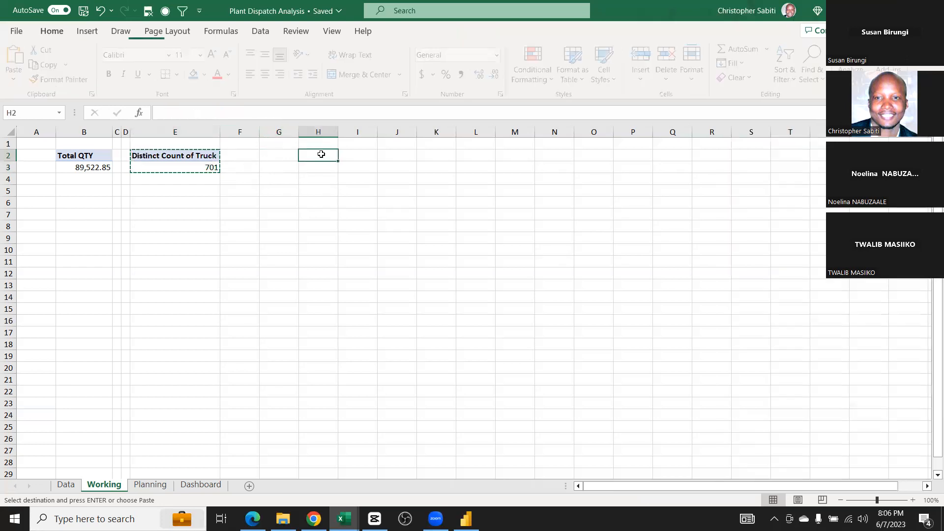
pyautogui.hotkey('ctrl', 'v')
# Narrow columns F and G to slim spacers and fit column H to the pasted pivot table's heading
pyautogui.moveTo(276, 131); pyautogui.dragTo(229, 132)
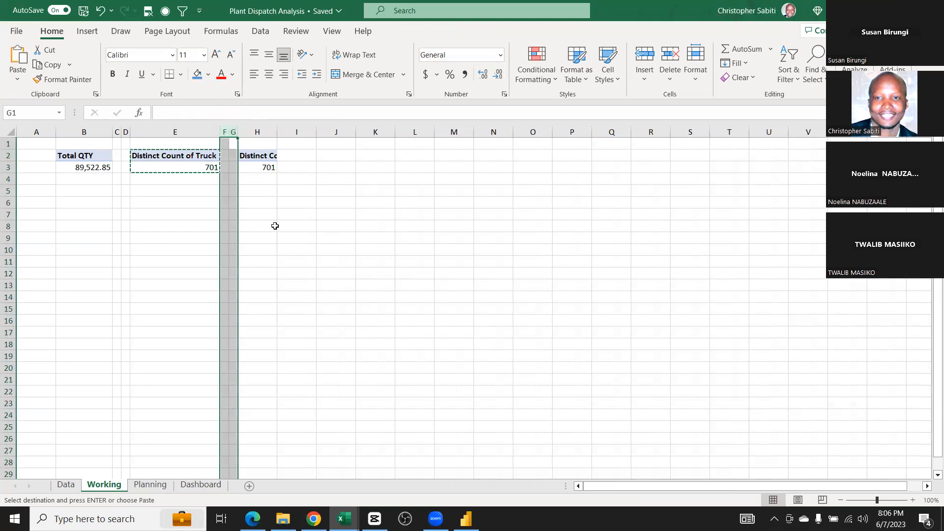
pyautogui.click(275, 226)
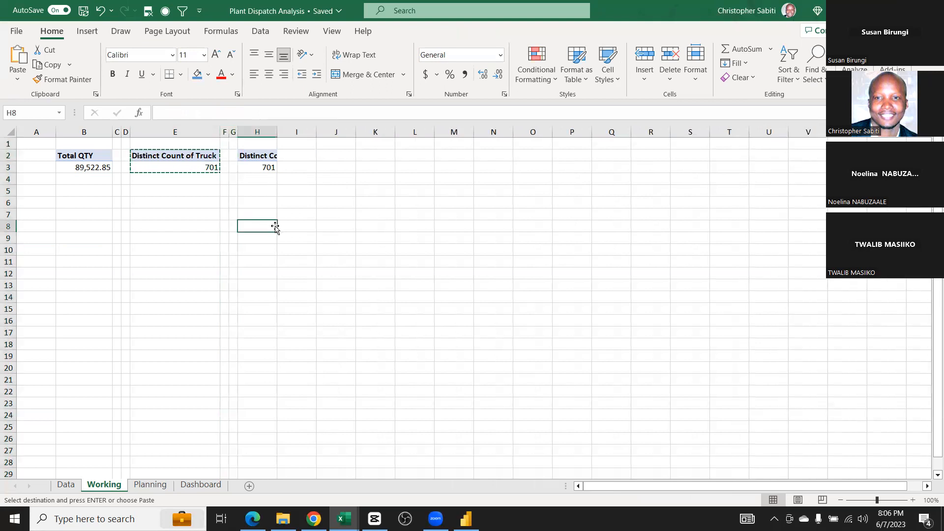
pyautogui.click(265, 170)
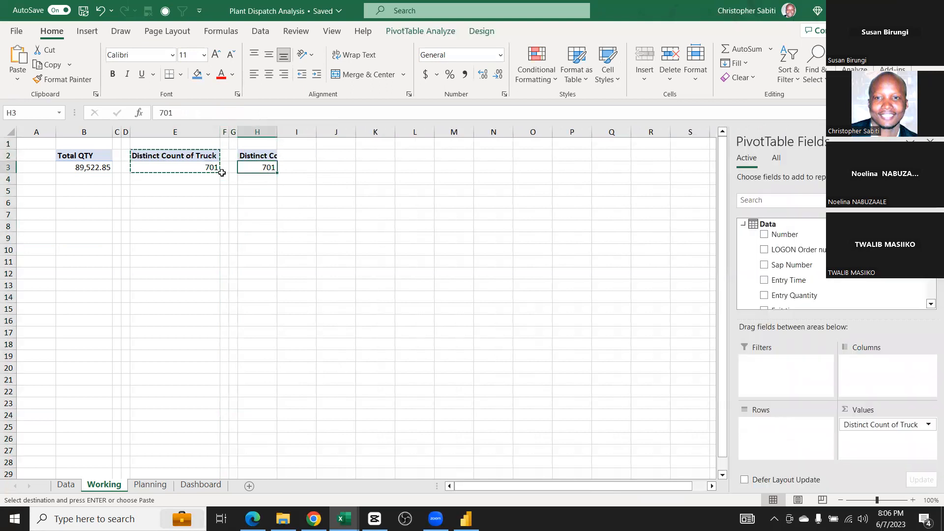
pyautogui.doubleClick(278, 133)
pyautogui.click(273, 132)
pyautogui.click(263, 166)
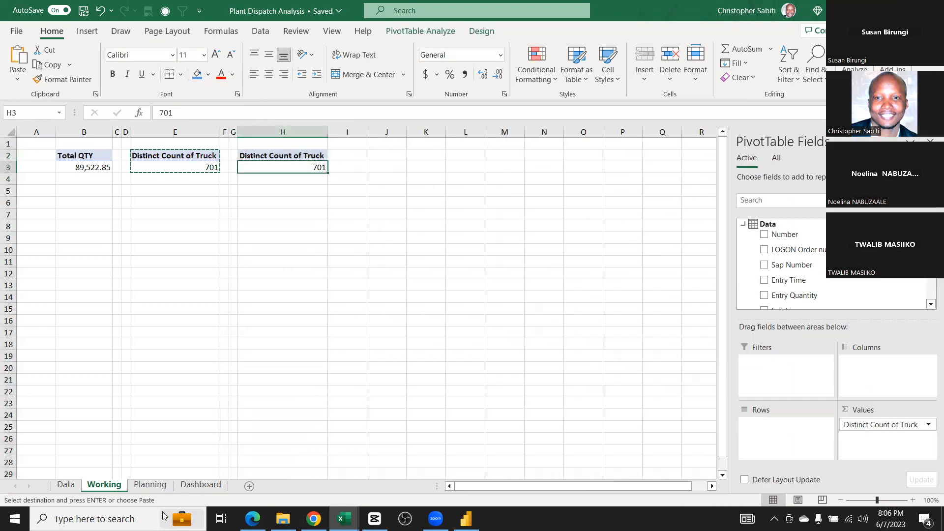
# Check the scorecard items on the Planning sheet and replace Truck with Material as the value of the H2 pivot table
pyautogui.click(150, 484)
pyautogui.click(121, 191)
pyautogui.click(130, 204)
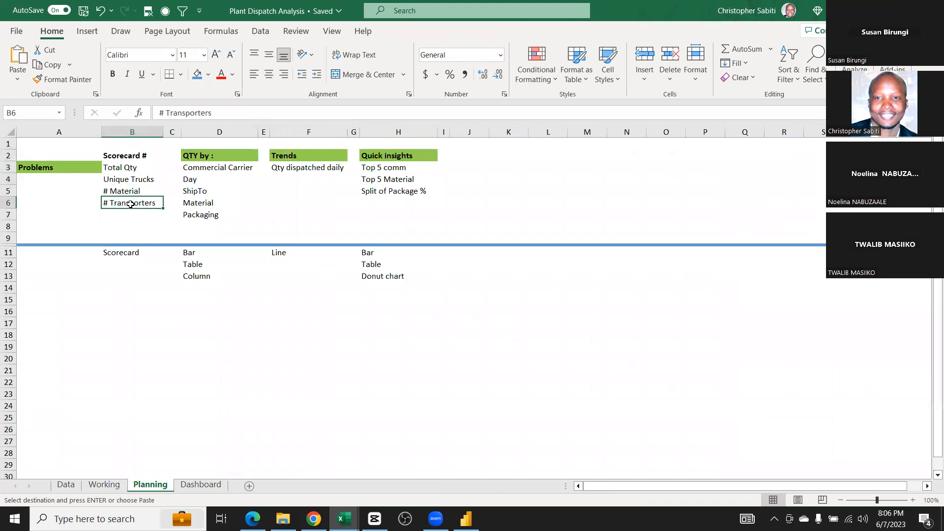
pyautogui.click(104, 484)
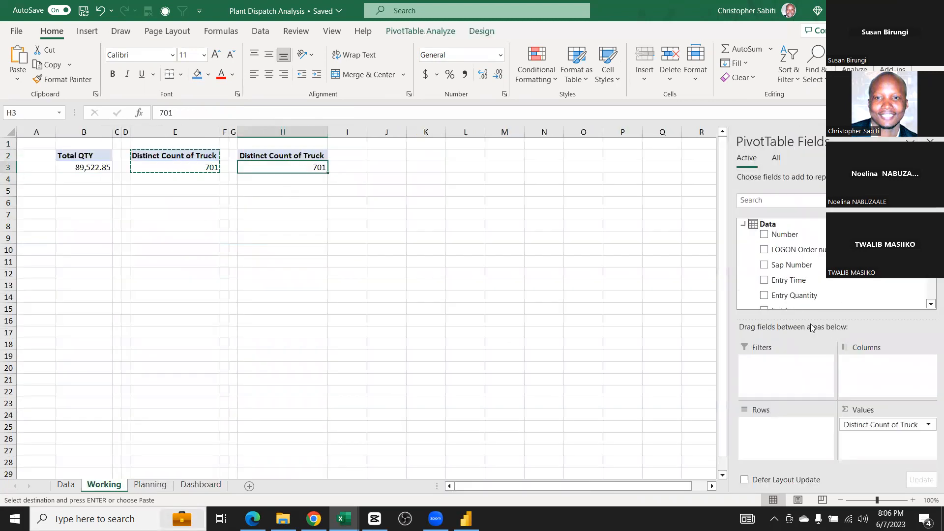
pyautogui.scroll(-4, 800, 277)
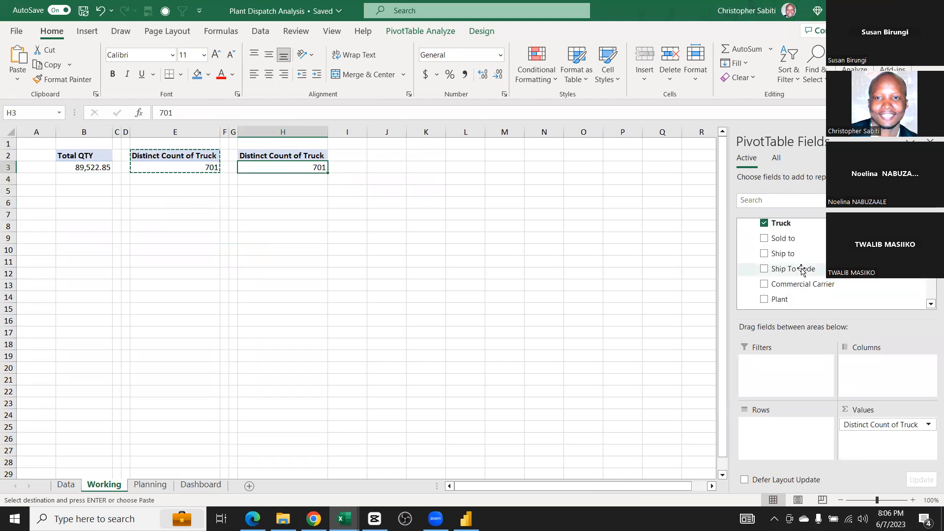
pyautogui.scroll(-2, 801, 271)
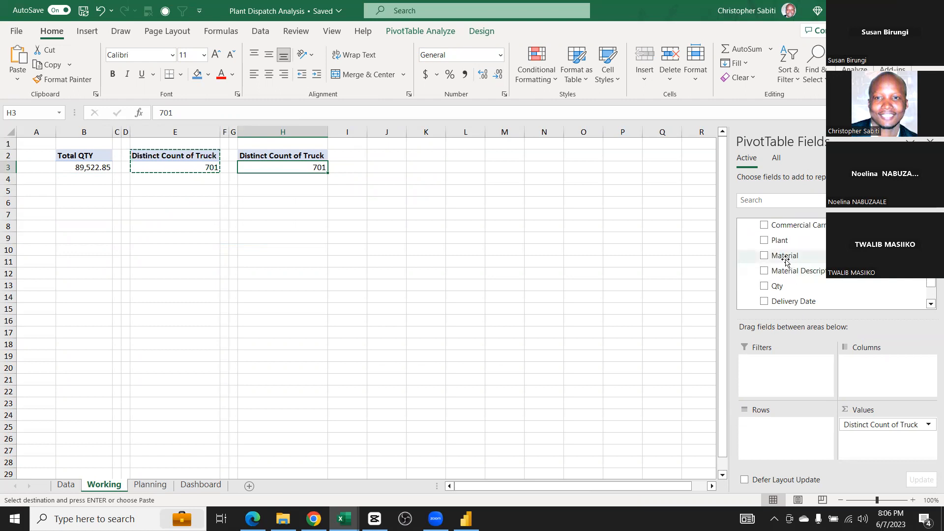
pyautogui.moveTo(785, 257); pyautogui.dragTo(513, 303)
# Summarize the Material value in the H2 pivot table by Distinct Count
pyautogui.doubleClick(279, 154)
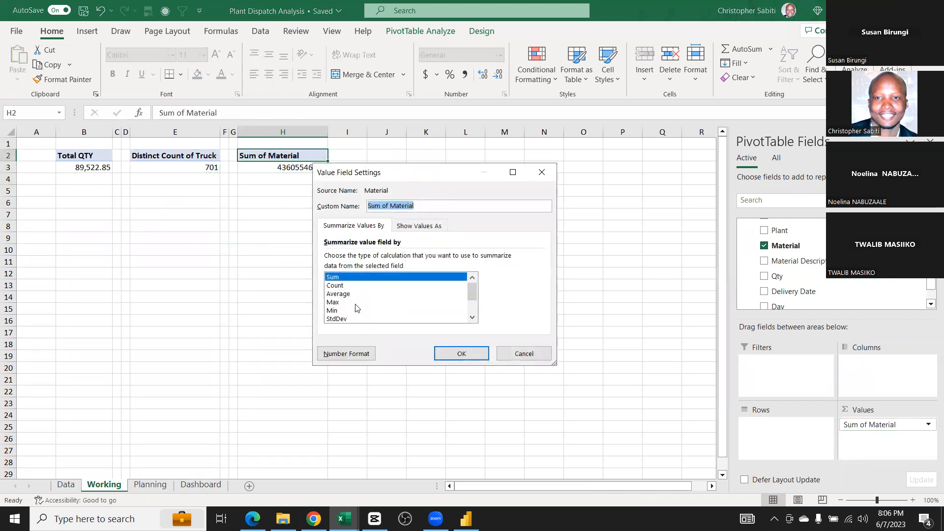
pyautogui.scroll(-2, 359, 311)
pyautogui.click(370, 319)
pyautogui.click(453, 354)
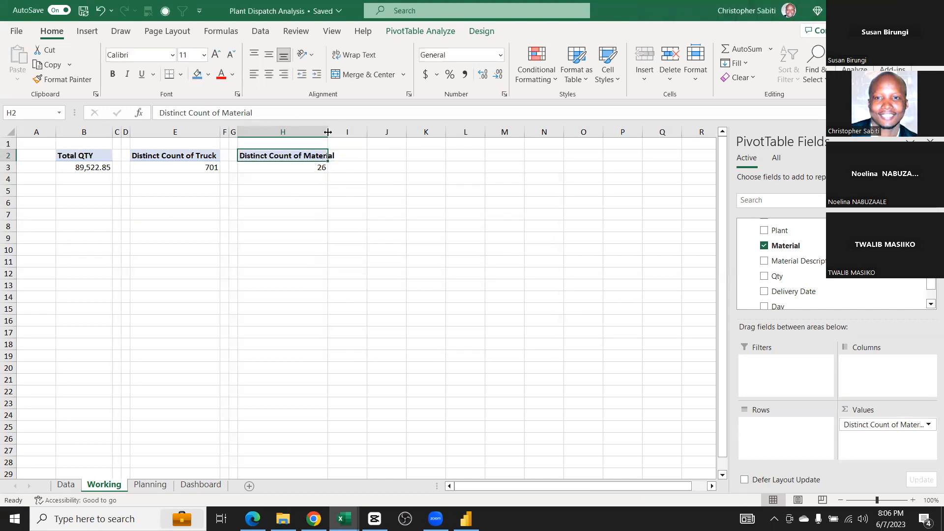
# Copy the distinct material count pivot table to J2, narrowing column I to a spacer and widening column H to fit its heading
pyautogui.moveTo(309, 157); pyautogui.dragTo(309, 163)
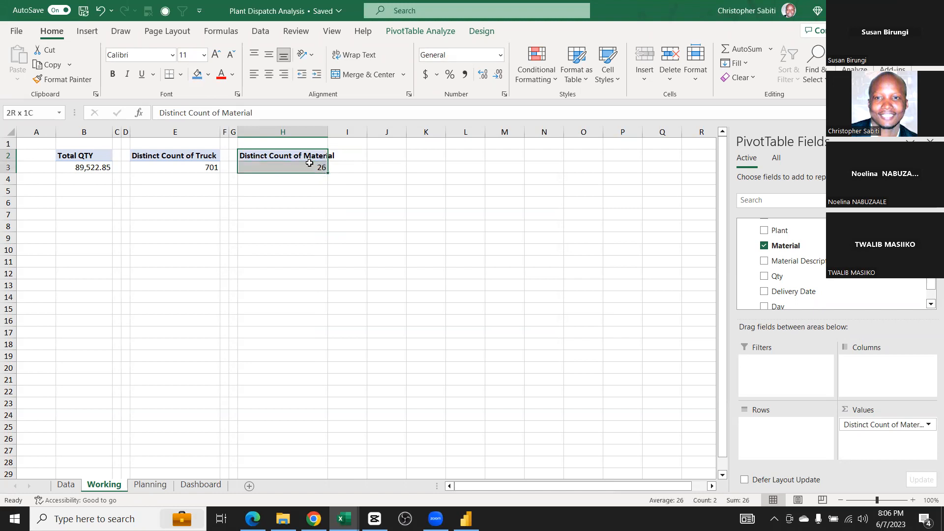
pyautogui.write('v')
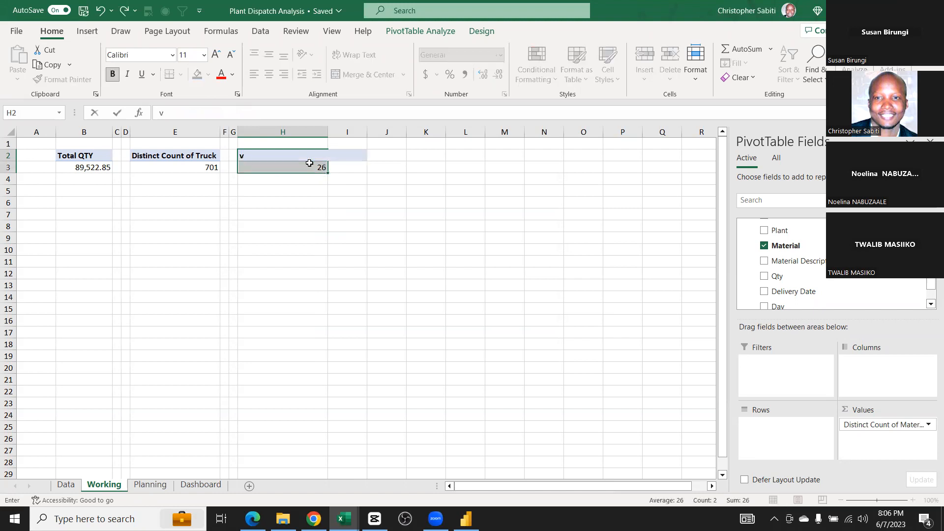
pyautogui.press('Escape')
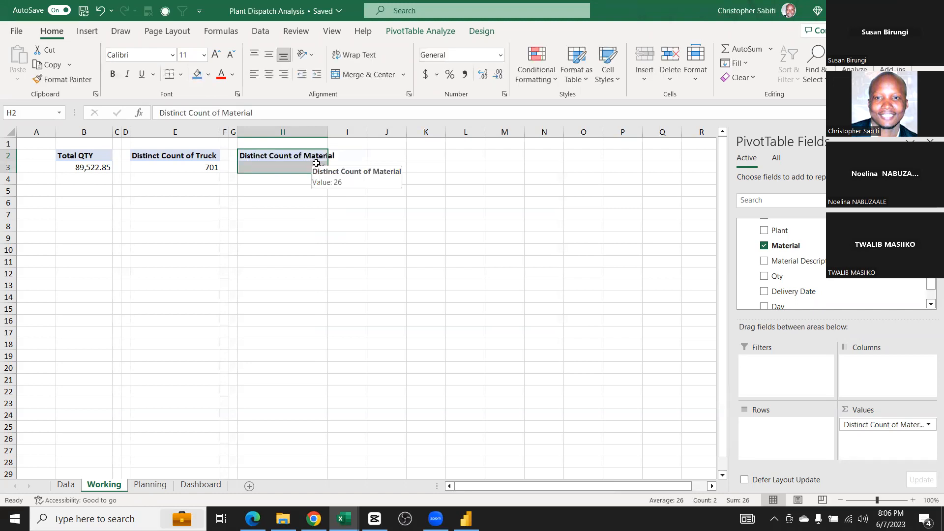
pyautogui.hotkey('ctrl', 'c')
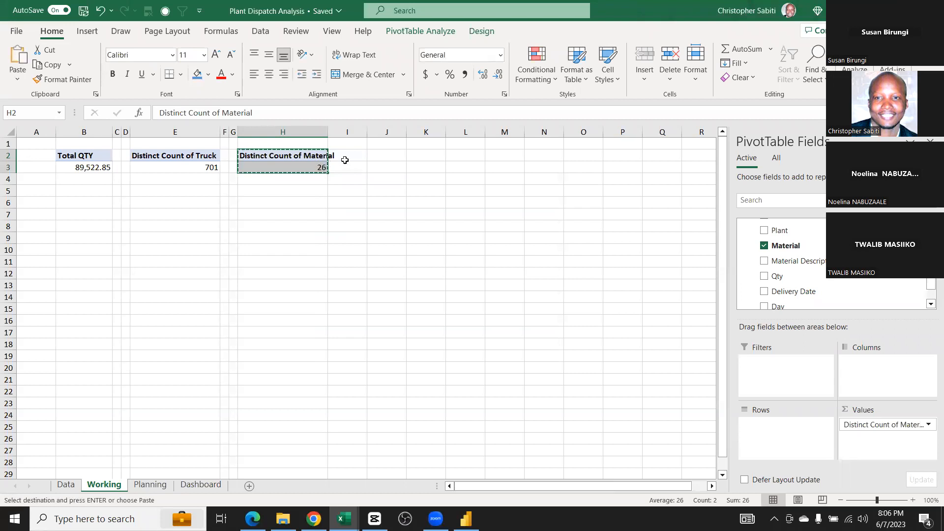
pyautogui.click(416, 155)
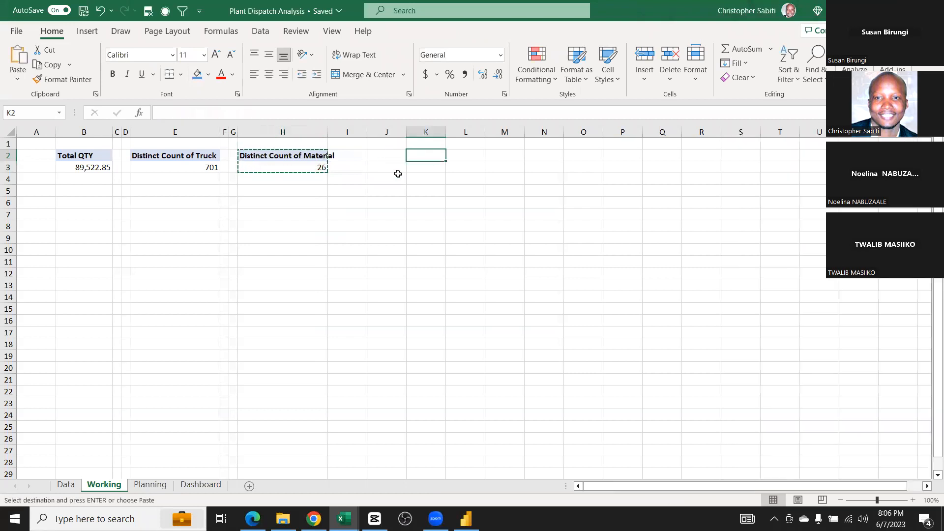
pyautogui.click(379, 156)
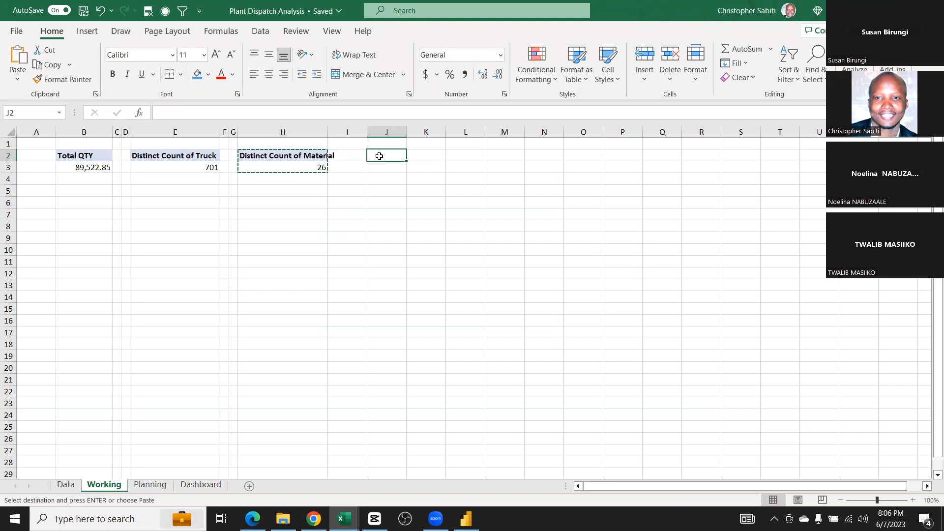
pyautogui.click(332, 153)
pyautogui.click(390, 160)
pyautogui.moveTo(367, 132); pyautogui.dragTo(338, 132)
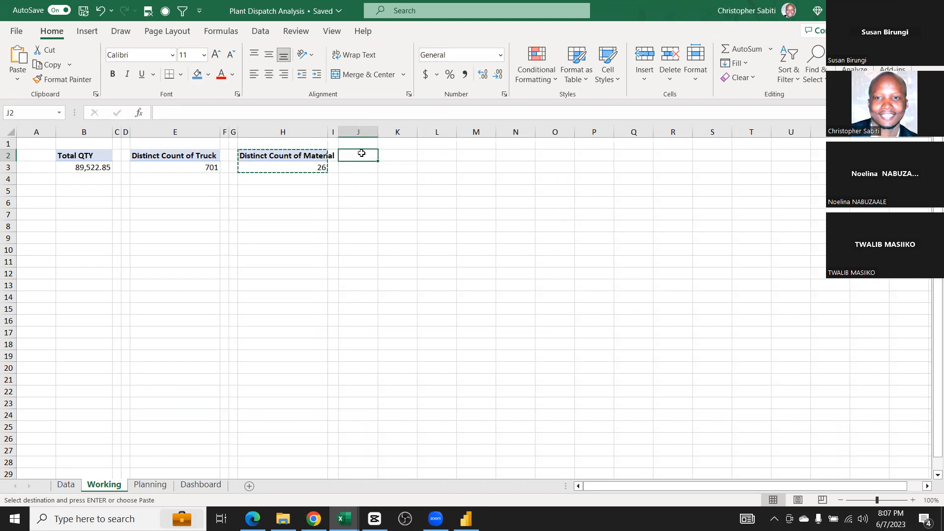
pyautogui.hotkey('ctrl', 'v')
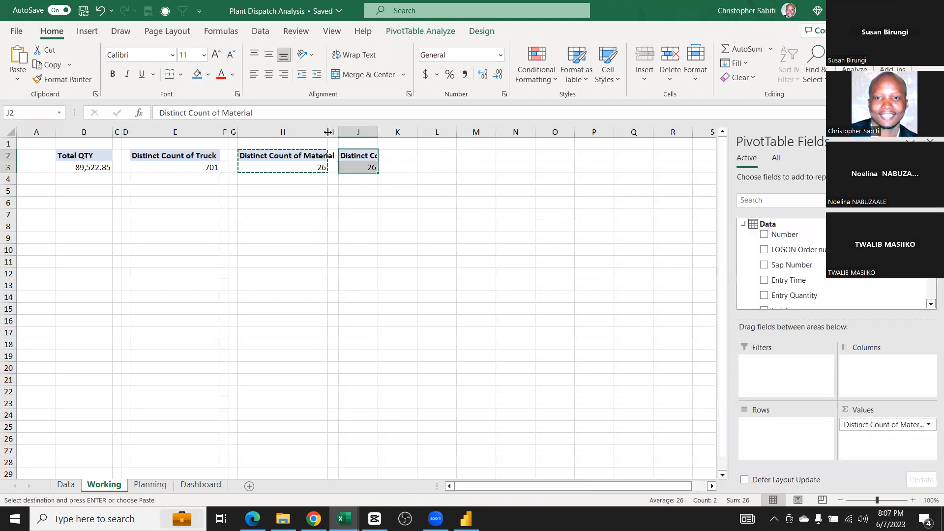
pyautogui.moveTo(328, 132); pyautogui.dragTo(338, 132)
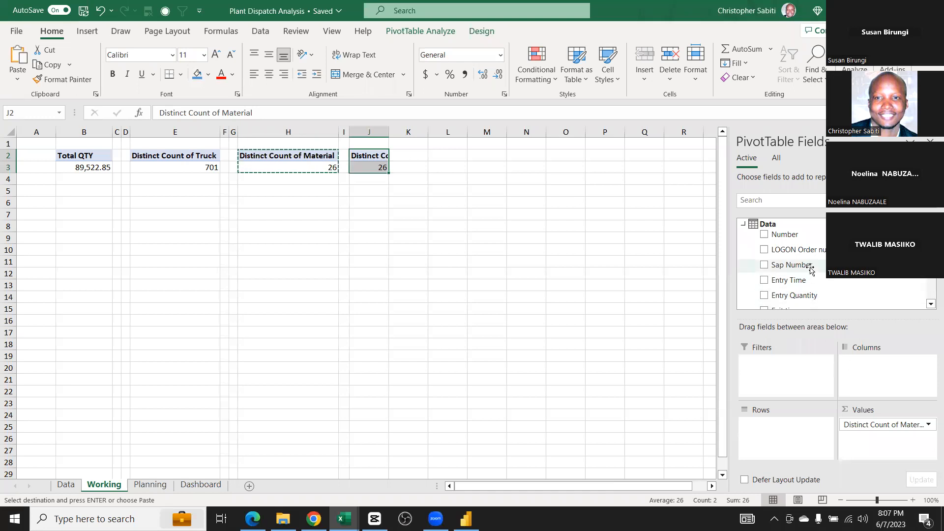
# Replace Material with Commercial Carrier as the value of the J2 pivot table and summarize it by Distinct Count
pyautogui.scroll(-3, 812, 268)
pyautogui.moveTo(811, 284); pyautogui.dragTo(885, 434)
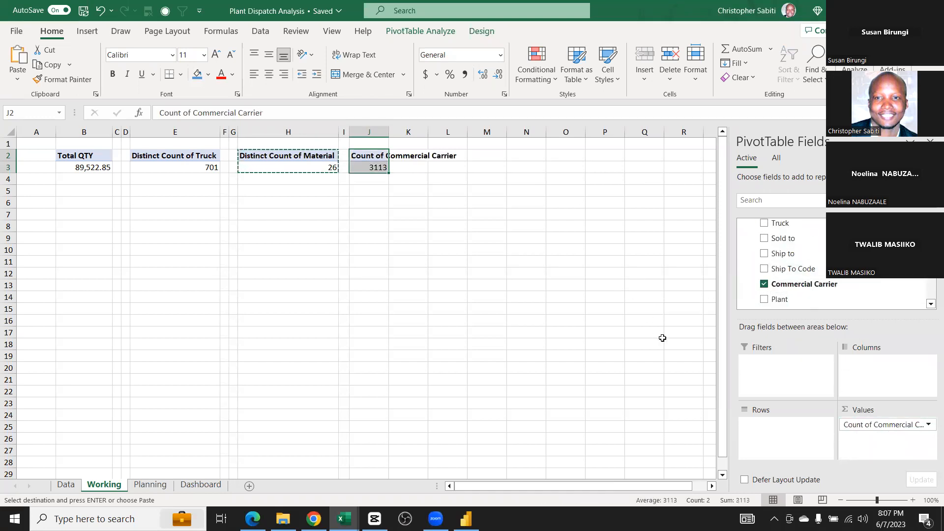
pyautogui.doubleClick(370, 158)
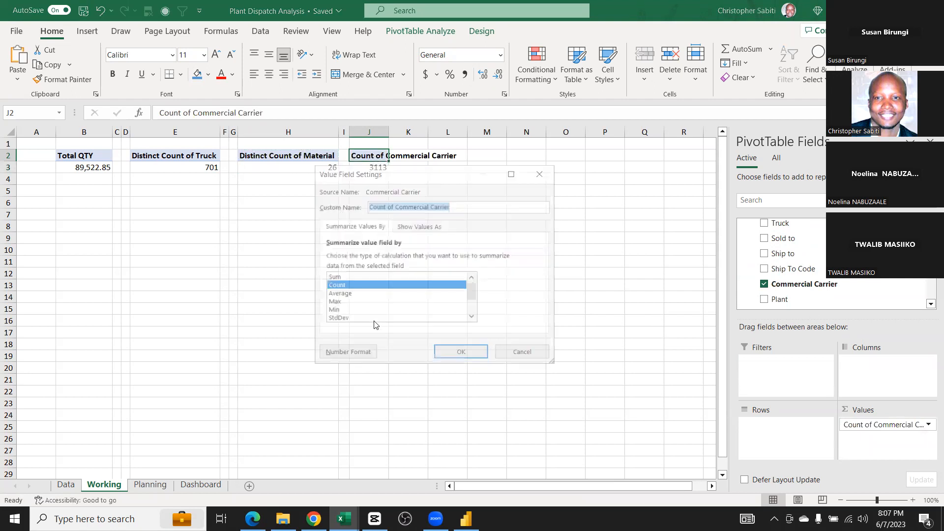
pyautogui.scroll(-2, 342, 300)
pyautogui.scroll(2, 342, 301)
pyautogui.scroll(-2, 343, 301)
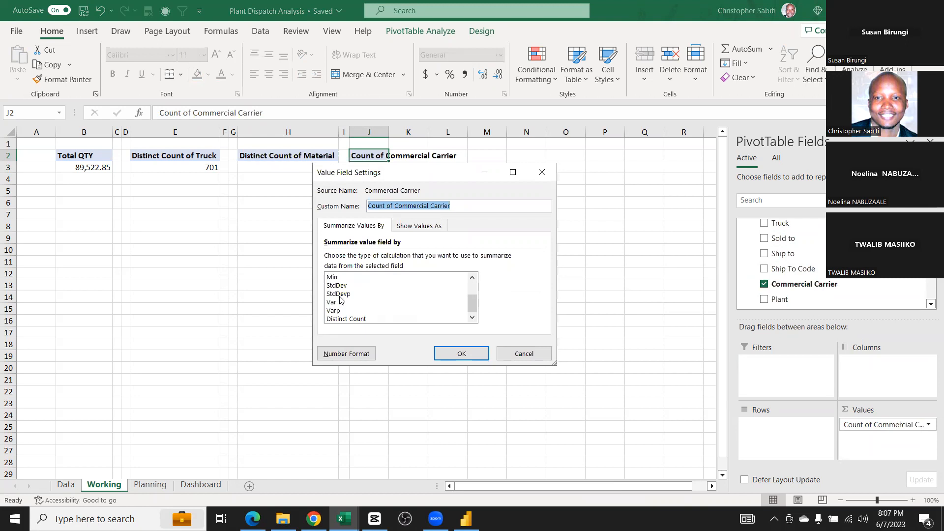
pyautogui.click(346, 318)
pyautogui.click(461, 351)
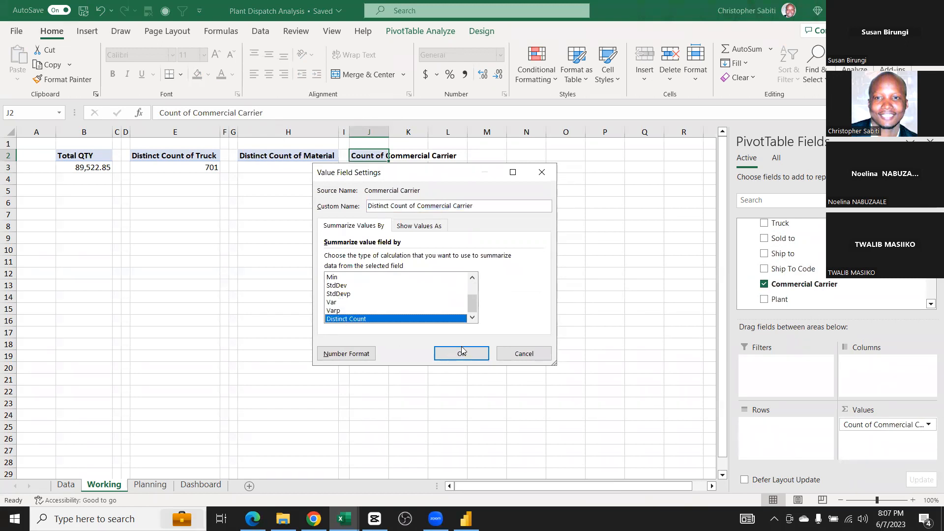
# Widen column J to slightly less than the full width of the Distinct Count of Commercial Carrier heading
pyautogui.doubleClick(387, 131)
pyautogui.moveTo(491, 134); pyautogui.dragTo(469, 133)
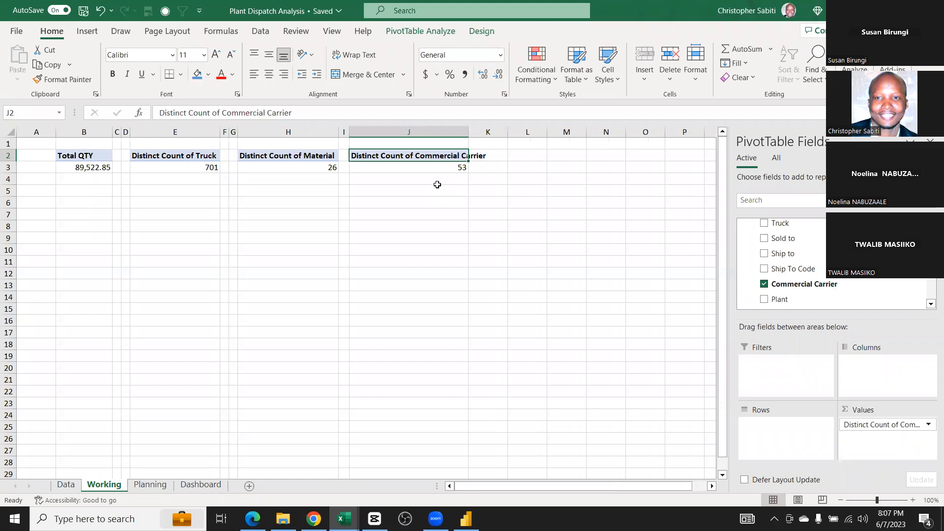
pyautogui.moveTo(433, 169)
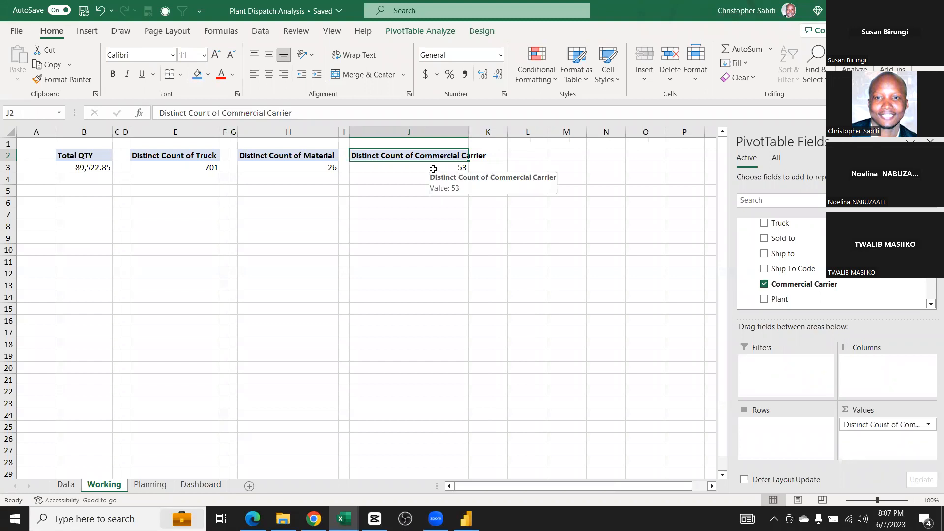
pyautogui.click(480, 203)
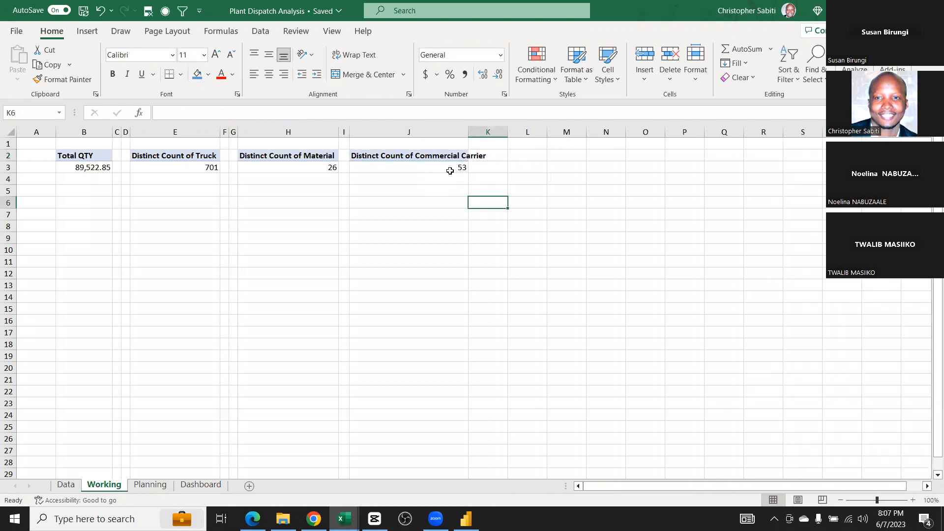
pyautogui.click(447, 147)
pyautogui.click(453, 152)
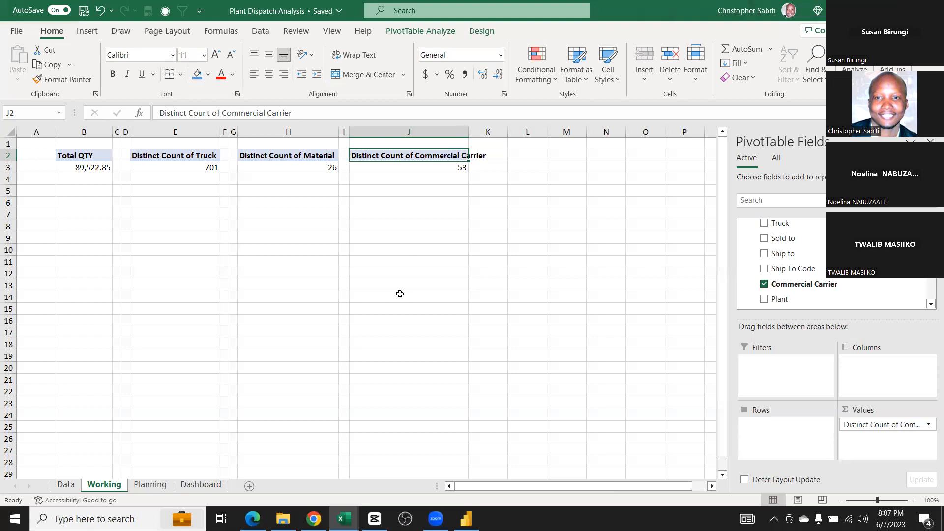
pyautogui.click(440, 215)
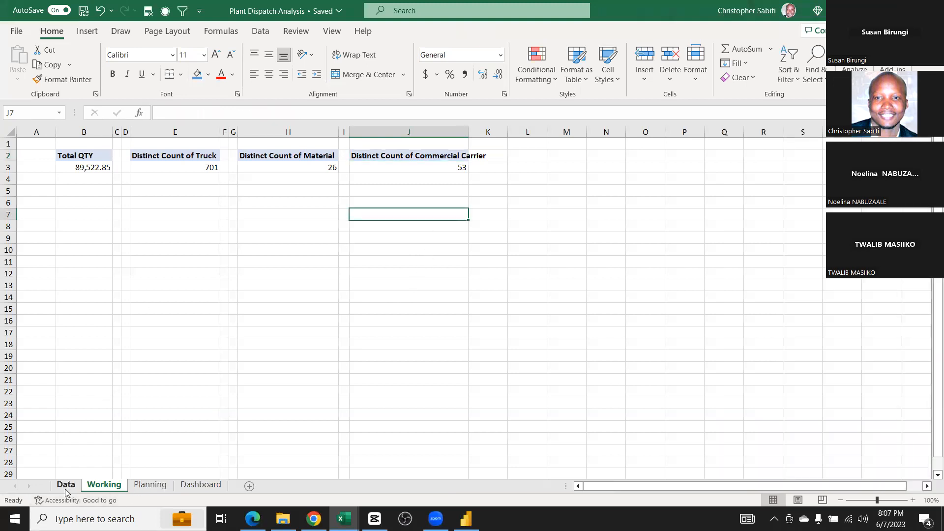
# Review the Scorecard and QTY by items on the Planning sheet, including Material and Packaging
pyautogui.hotkey('ctrl', 'pagedown')
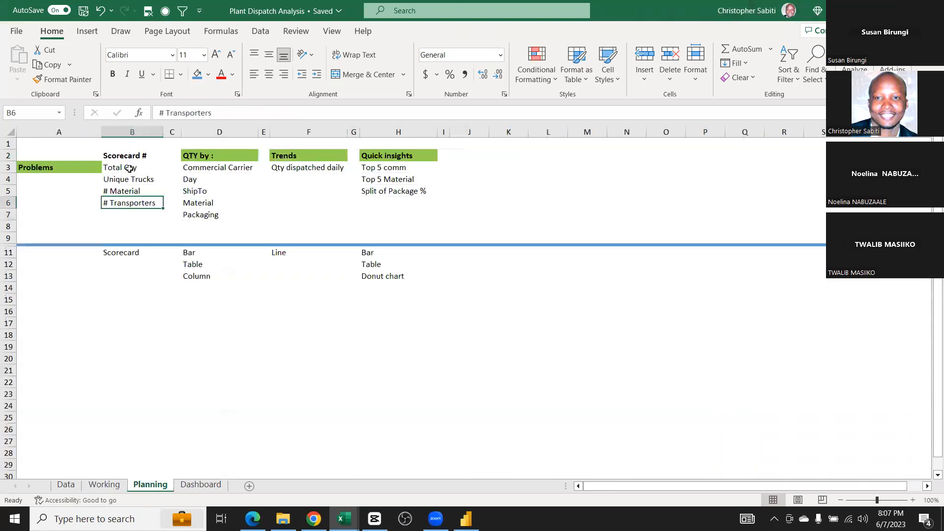
pyautogui.moveTo(127, 167); pyautogui.dragTo(131, 199)
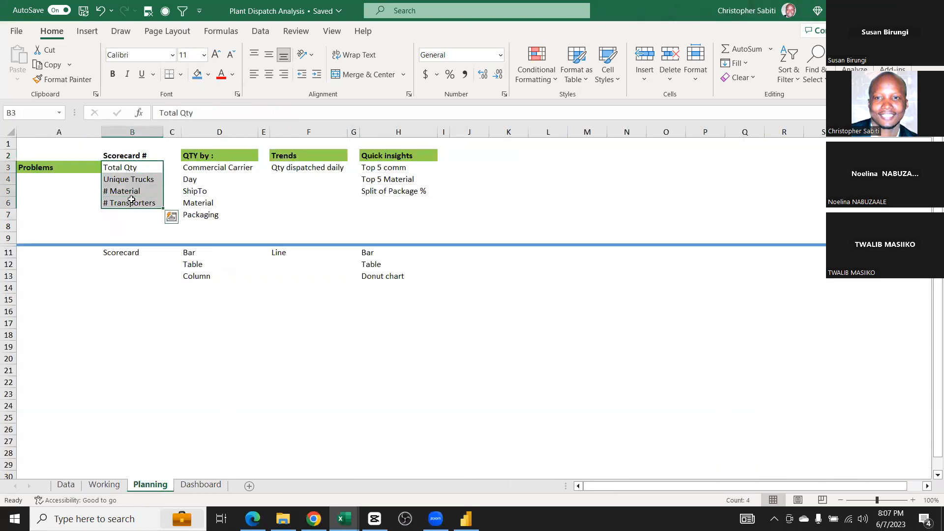
pyautogui.moveTo(196, 168); pyautogui.dragTo(211, 214)
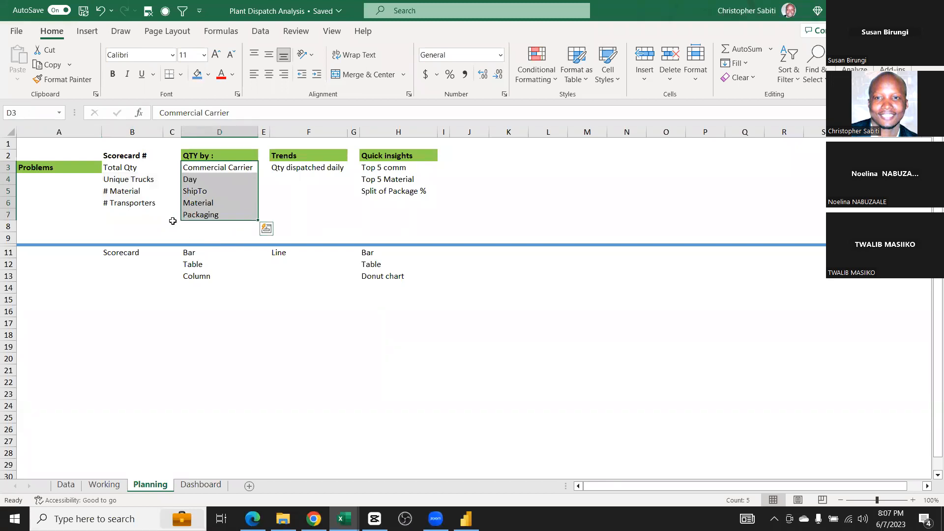
pyautogui.click(115, 190)
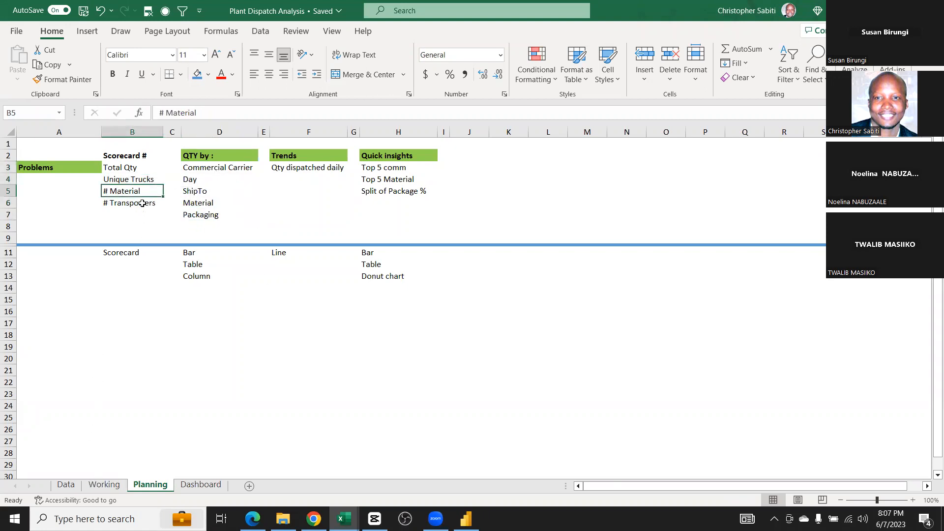
pyautogui.click(202, 215)
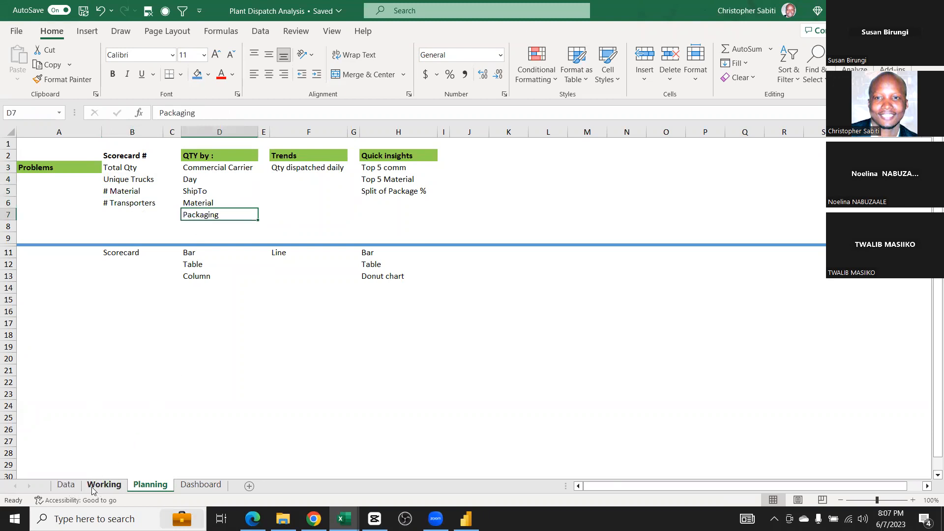
# Insert a blank table column between Material Description and Qty on the Data sheet
pyautogui.click(69, 488)
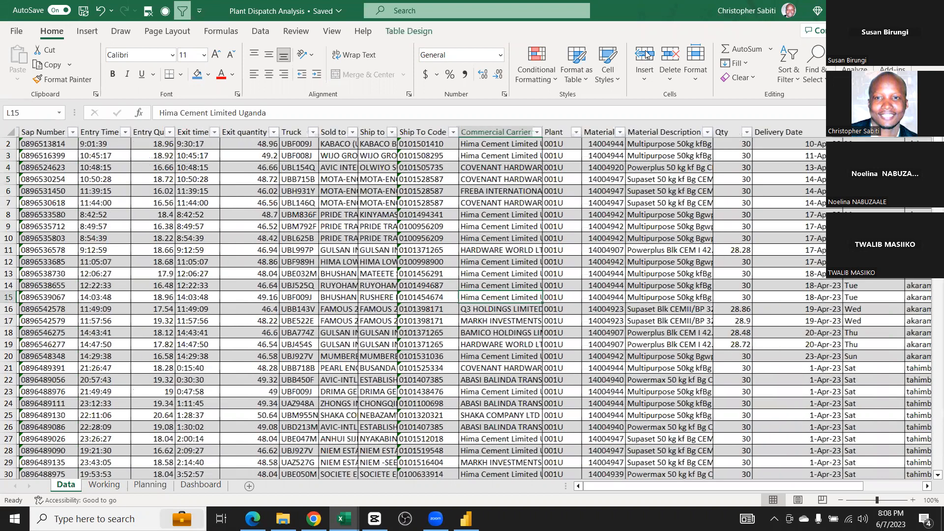
pyautogui.hscroll(5, 646, 55)
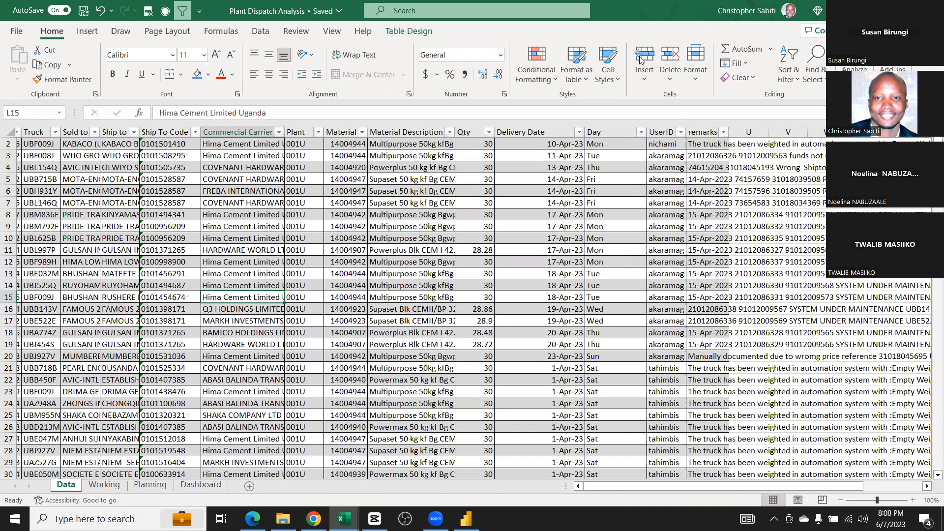
pyautogui.click(462, 131)
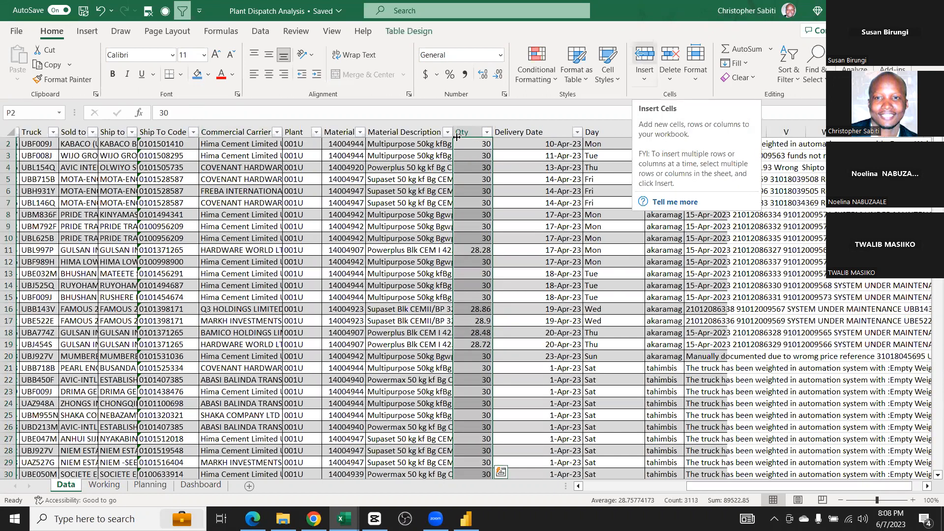
pyautogui.hotkey('ctrl', '+')
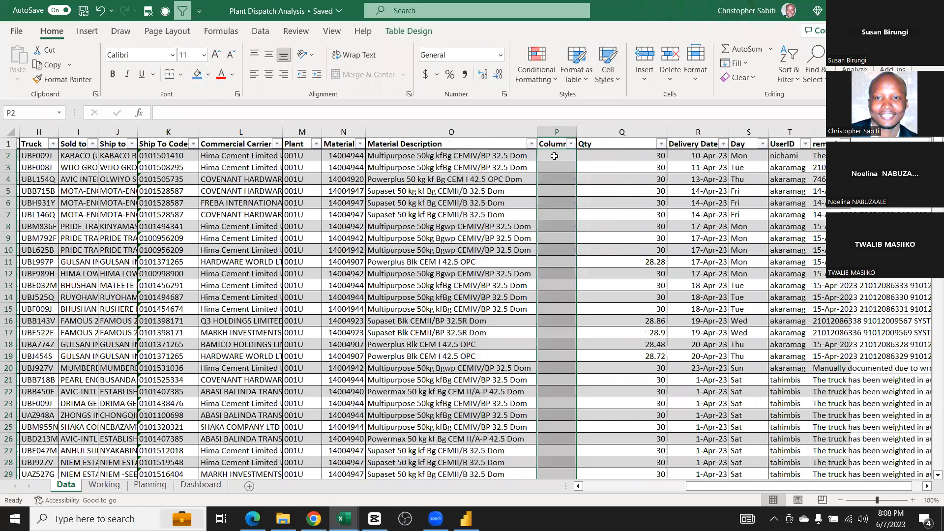
pyautogui.click(554, 156)
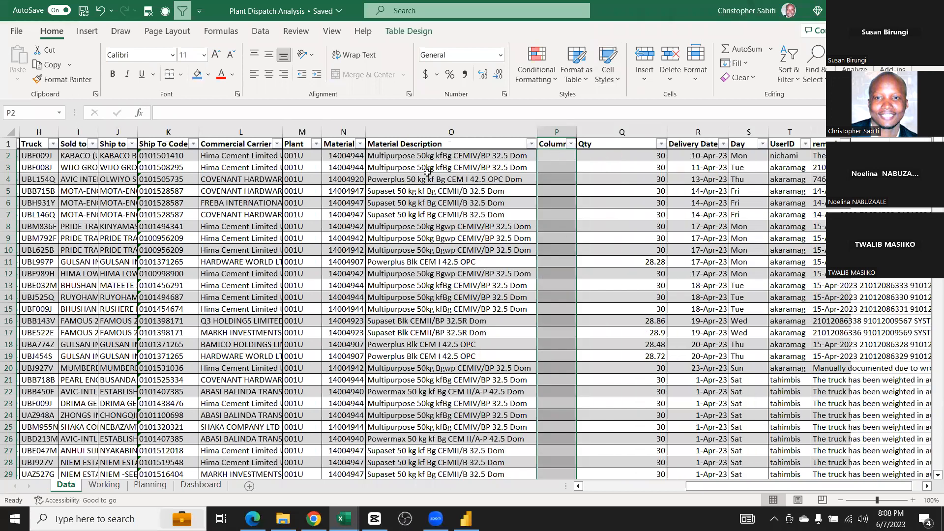
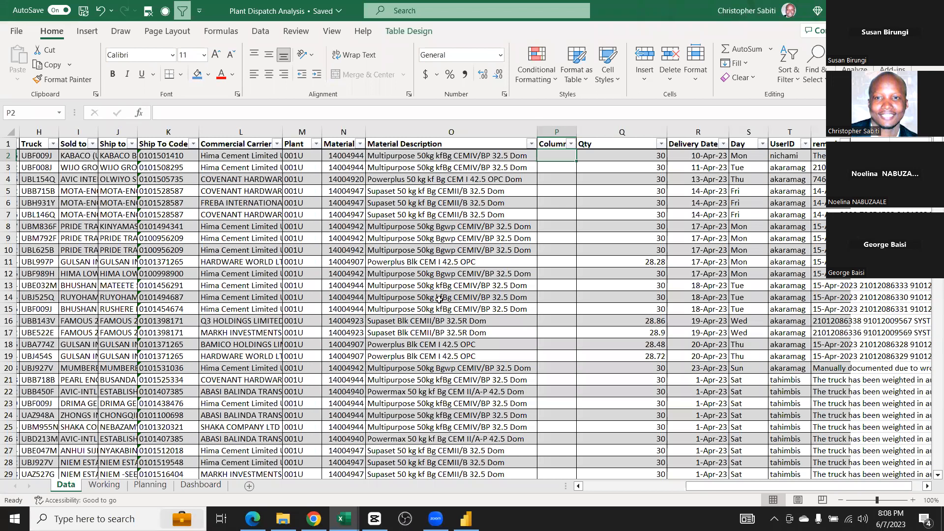
# Examine the Material Description entries on the Data sheet for text that identifies the packaging type
pyautogui.click(439, 276)
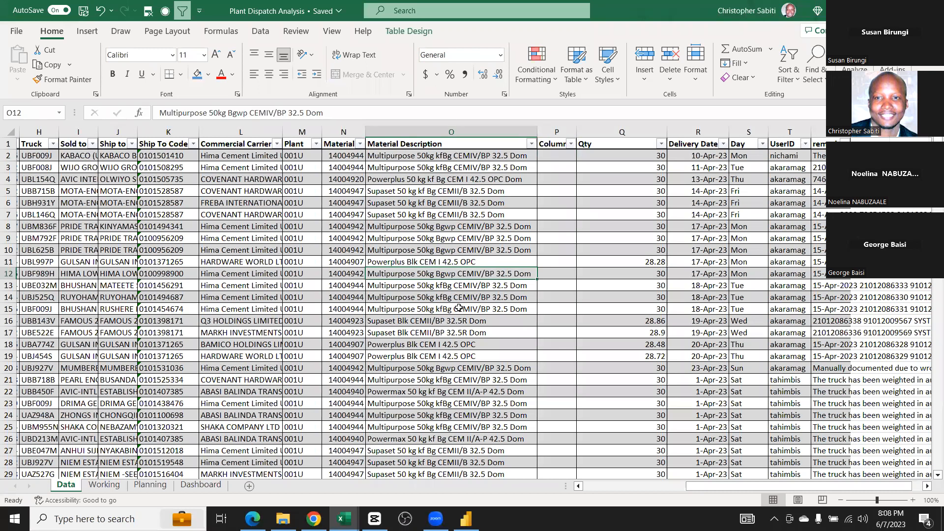
pyautogui.scroll(-1, 444, 244)
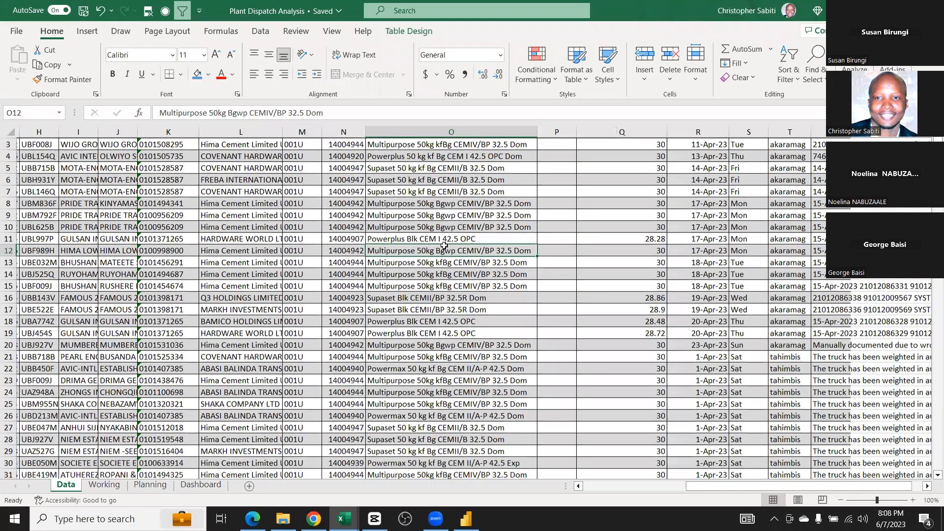
pyautogui.scroll(1, 444, 244)
pyautogui.click(458, 228)
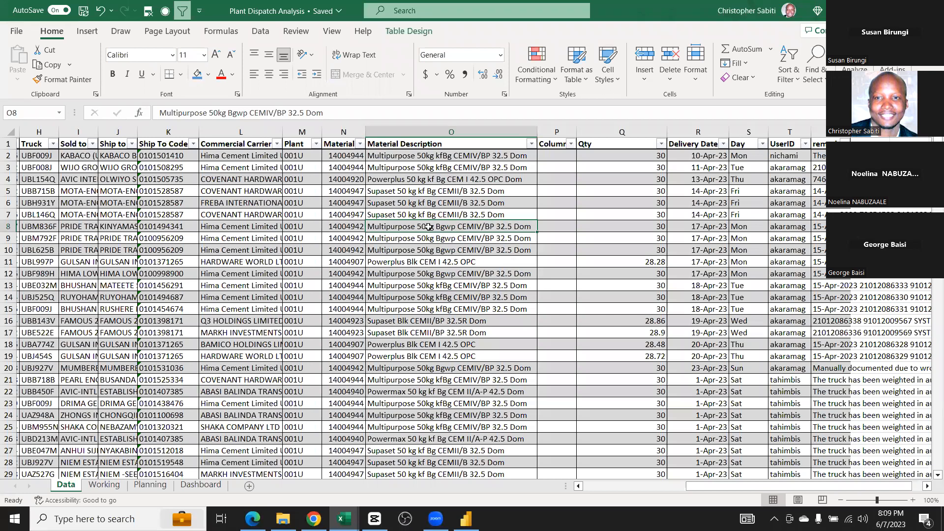
pyautogui.click(533, 202)
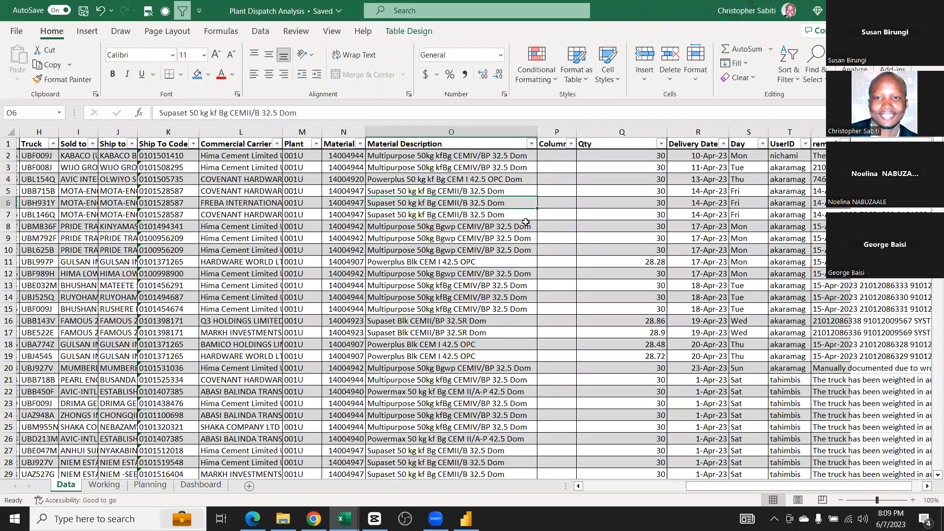
# Enter =SEARCH("kf",[@[Material Description]],1) in P2 to fill the new column with the position of "kf"
pyautogui.press('Right')
pyautogui.press('Up')
pyautogui.press('Up')
pyautogui.press('Up')
pyautogui.press('Up')
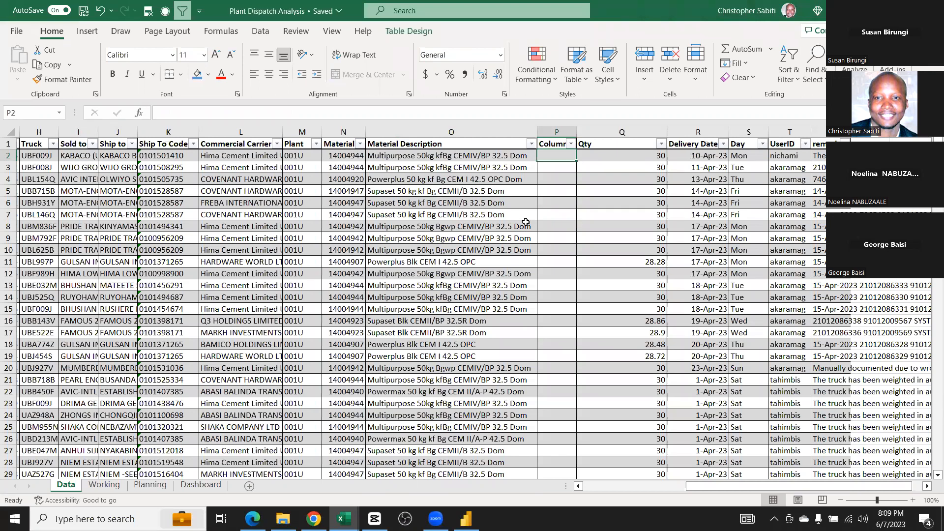
pyautogui.write('=')
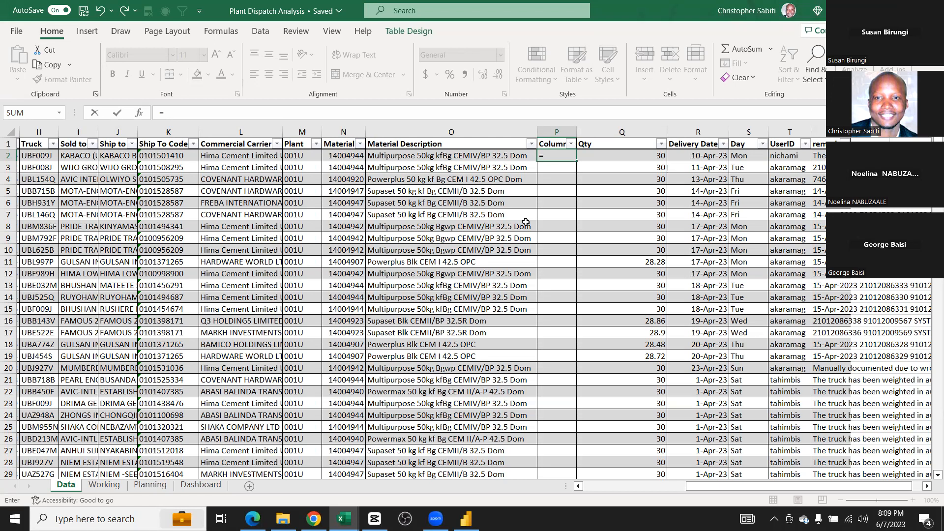
pyautogui.write('sear')
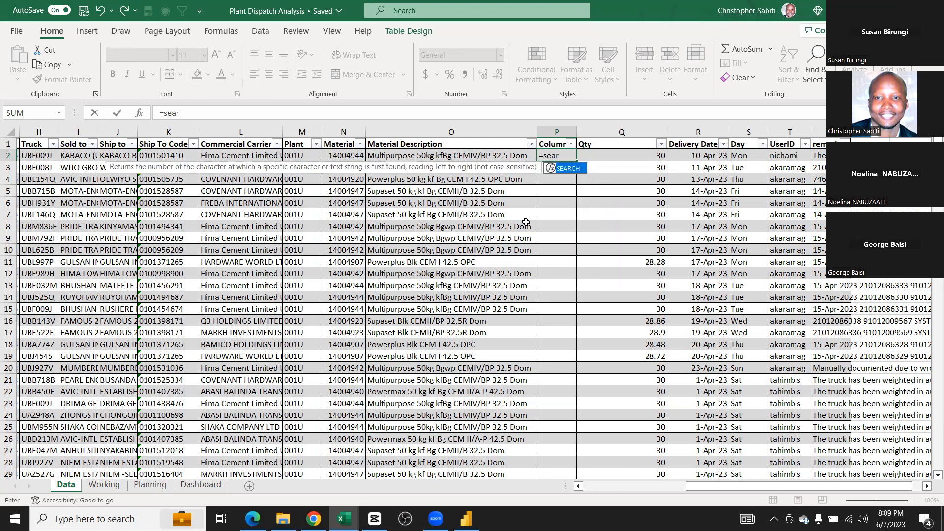
pyautogui.press('Tab')
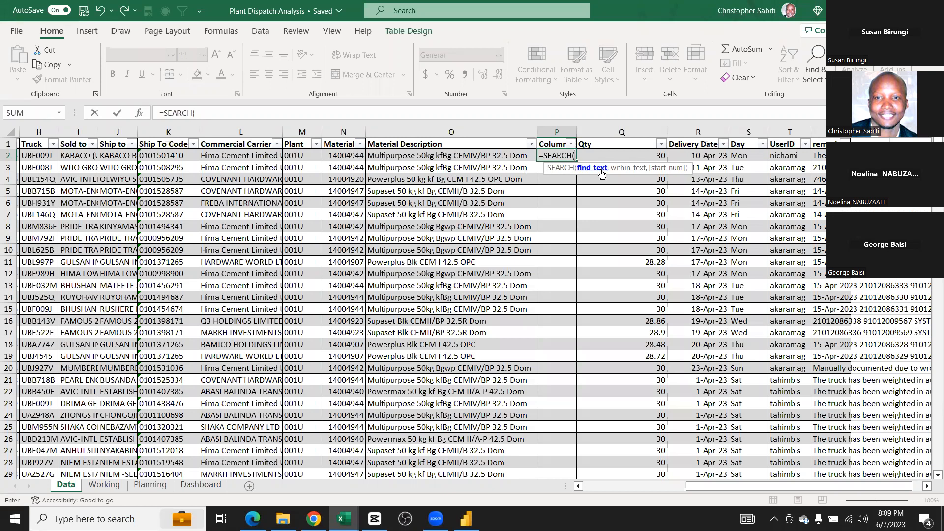
pyautogui.write('"kf')
pyautogui.write(',')
pyautogui.click(490, 156)
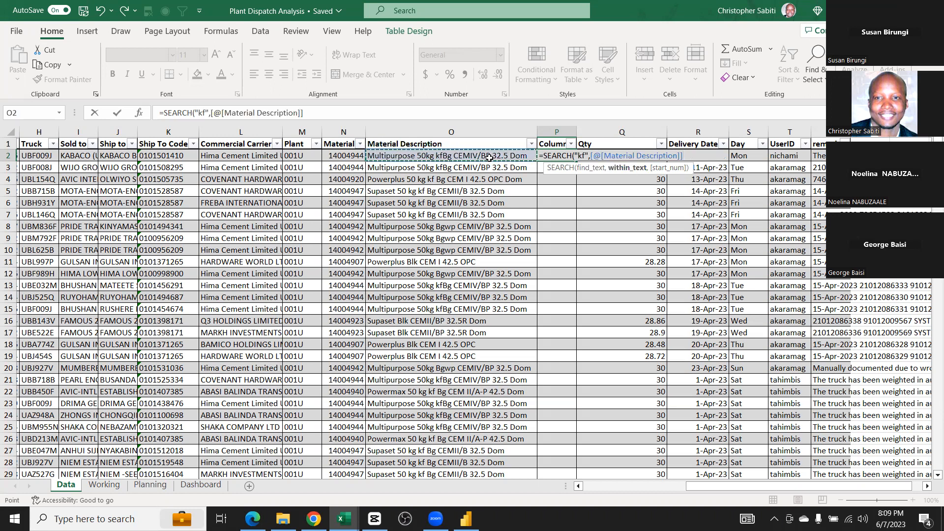
pyautogui.write(',')
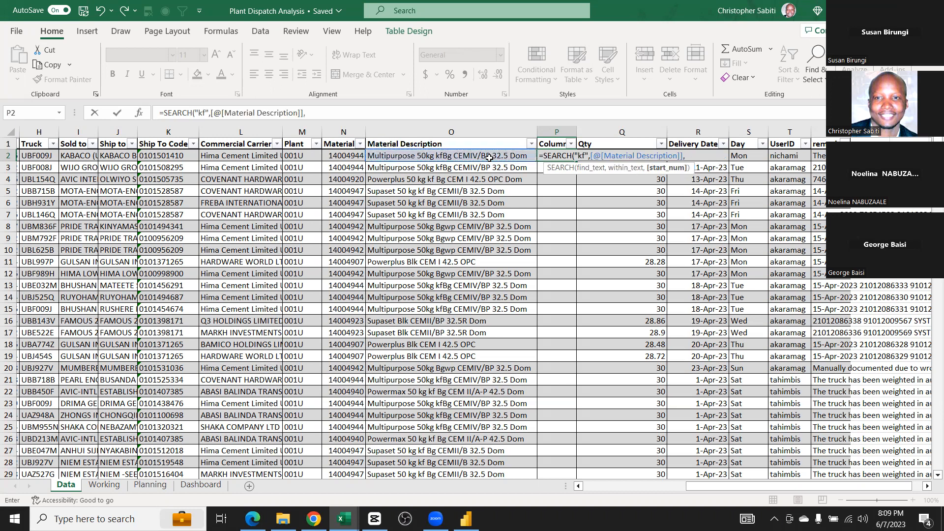
pyautogui.write('1)')
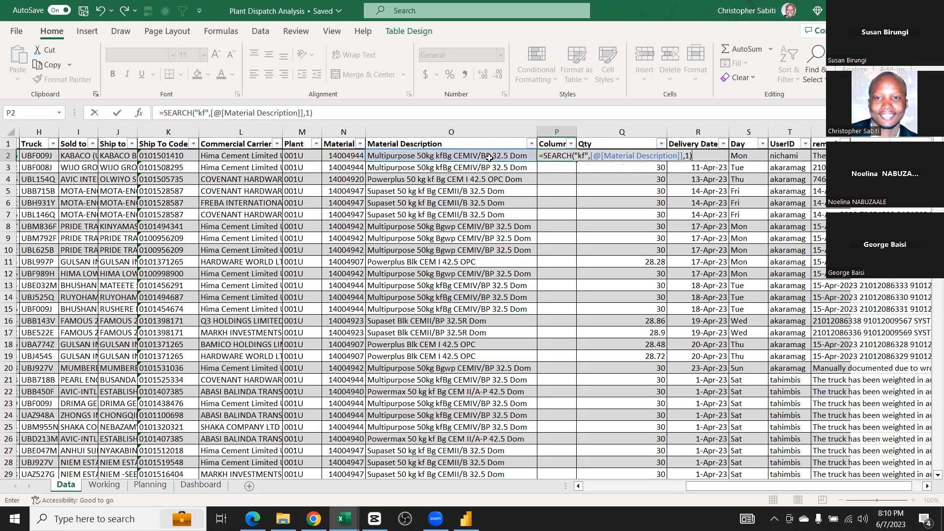
pyautogui.press('Return')
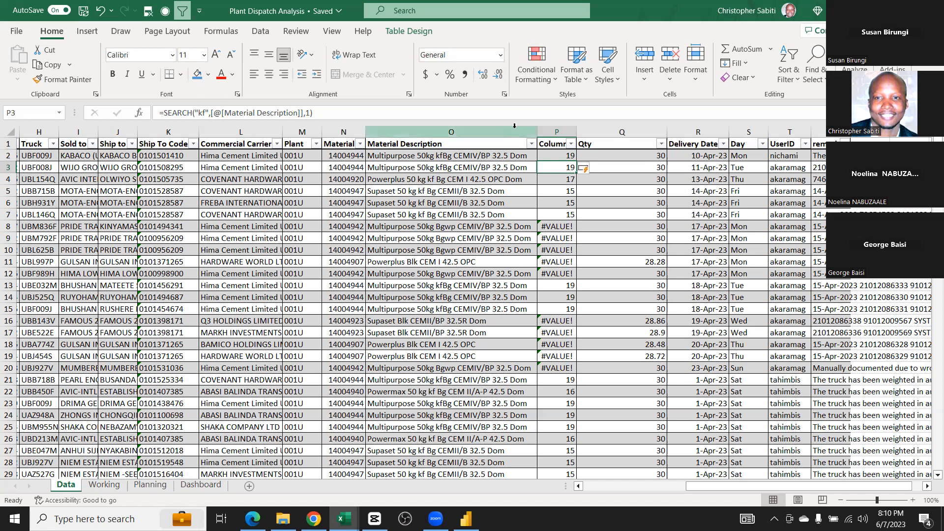
# Compare the SEARCH results down the new column with the material descriptions
pyautogui.scroll(-8, 564, 238)
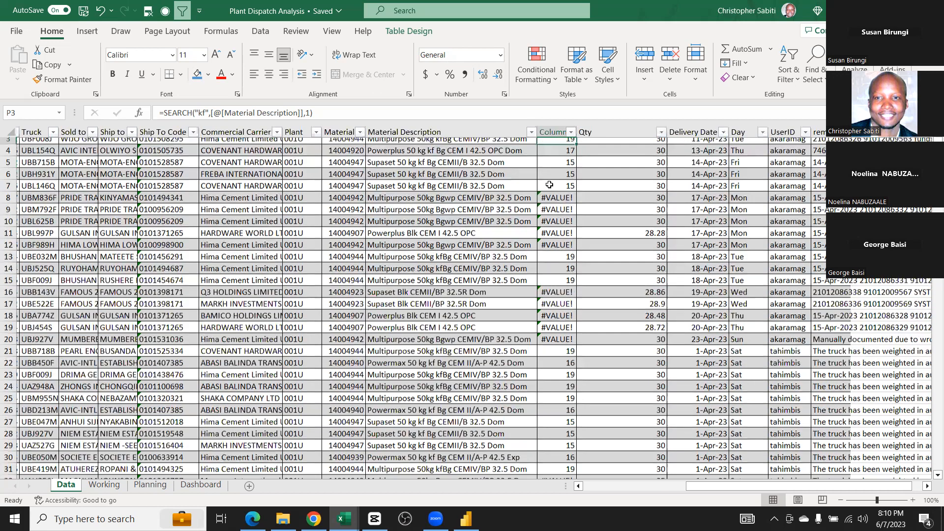
pyautogui.scroll(-1, 550, 180)
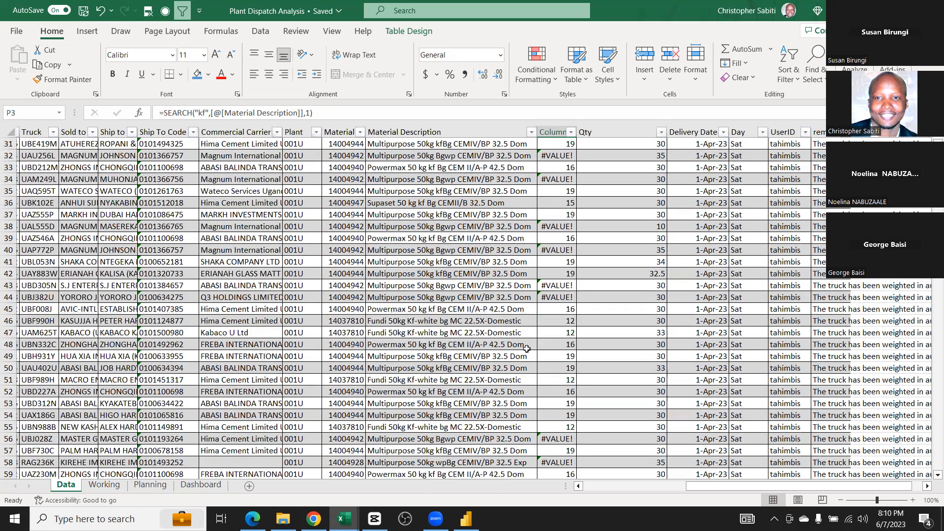
pyautogui.scroll(-2, 499, 298)
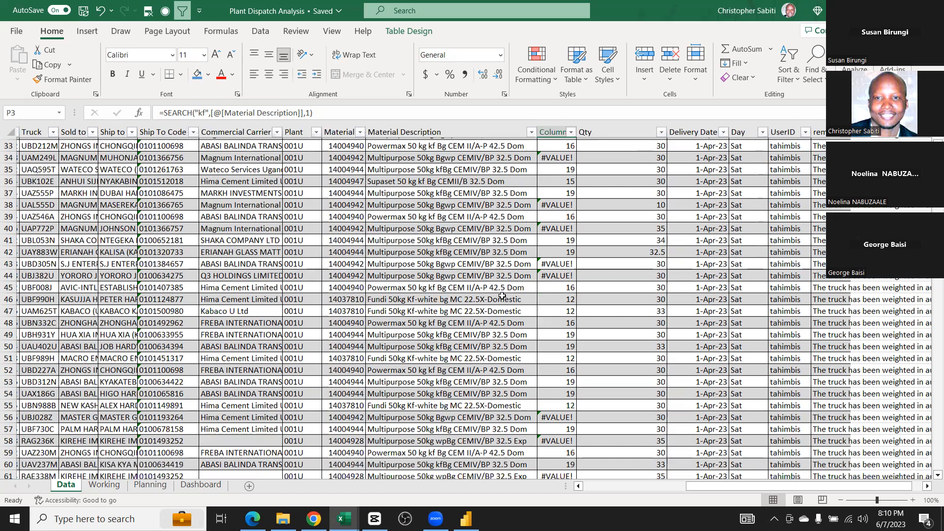
# Review more rows of SEARCH results against their material descriptions to see which packaging texts the "kf" search misses
pyautogui.scroll(-3, 508, 291)
pyautogui.scroll(-3, 508, 290)
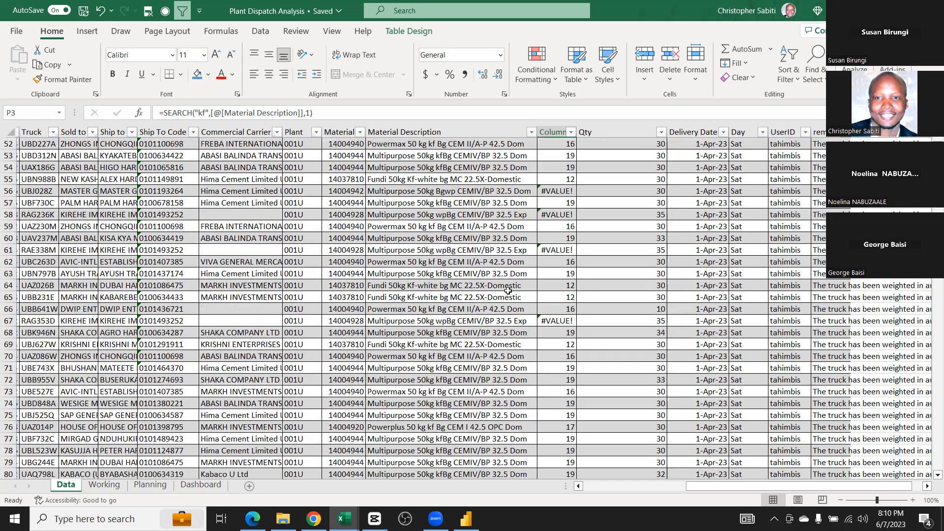
pyautogui.scroll(-9, 508, 290)
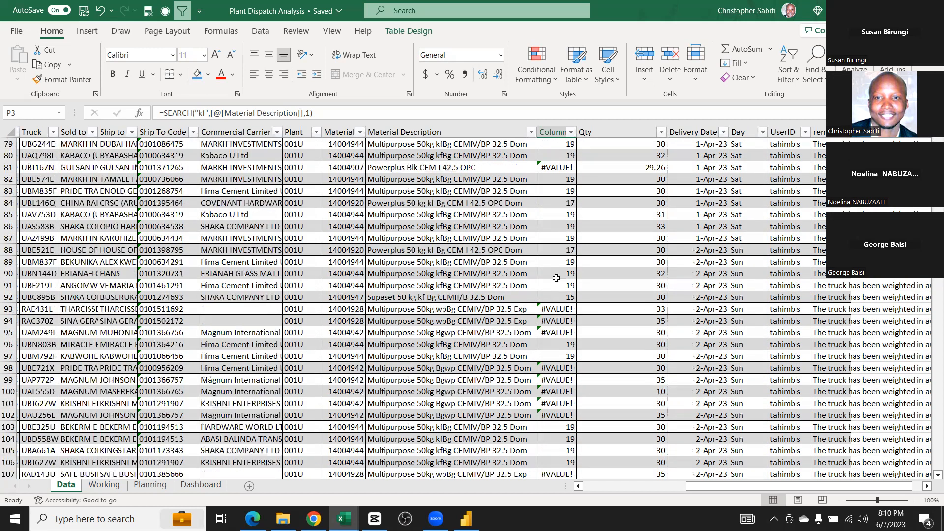
pyautogui.scroll(8, 563, 271)
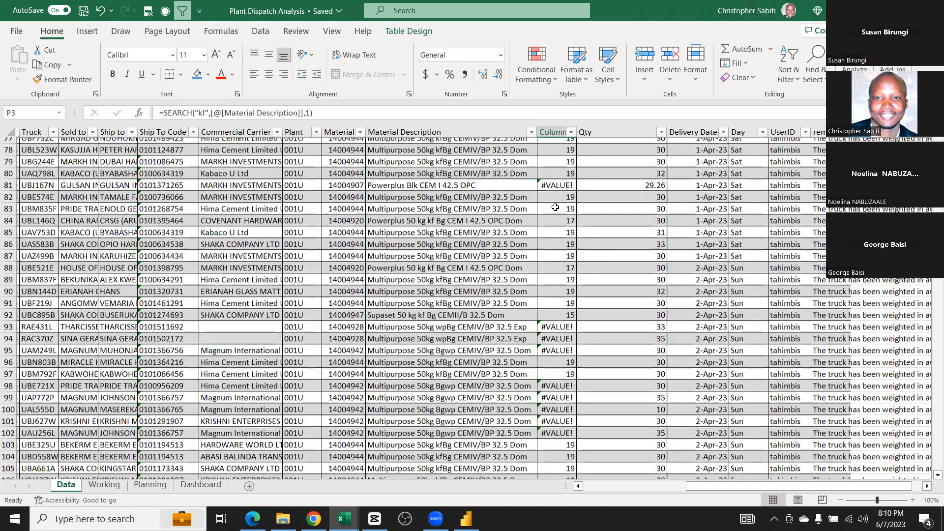
pyautogui.scroll(16, 574, 155)
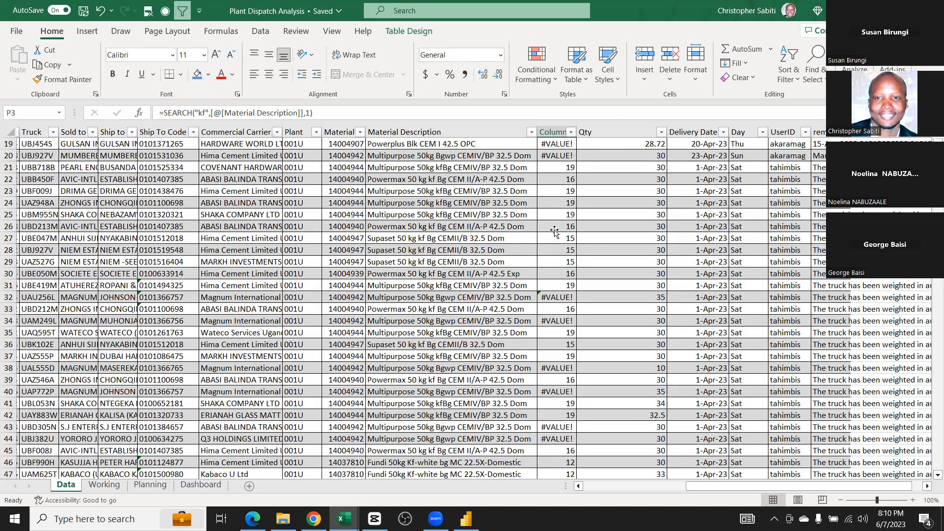
pyautogui.scroll(2, 555, 231)
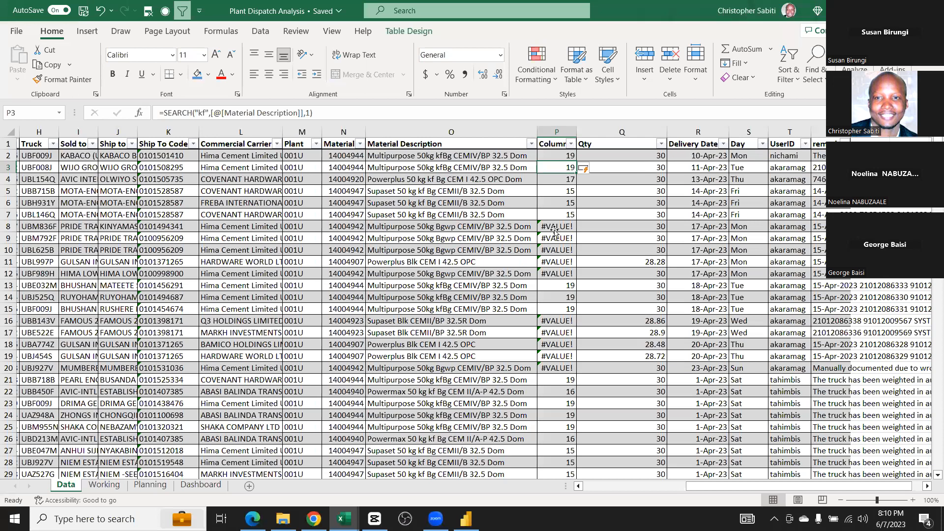
# Clear all the SEARCH formulas from the new column P of the Data sheet, keeping the column itself
pyautogui.click(555, 228)
pyautogui.click(561, 153)
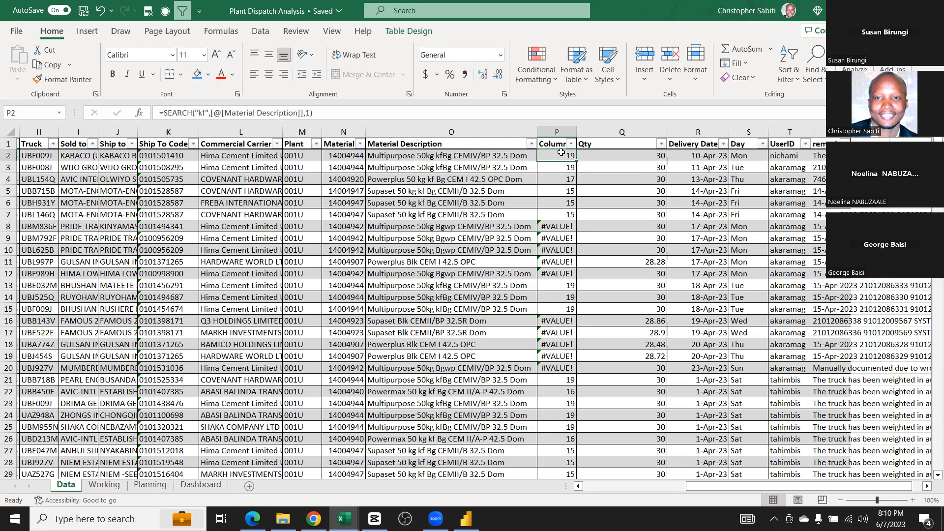
pyautogui.hotkey('ctrl', 'shift', 'Down')
pyautogui.press('Delete')
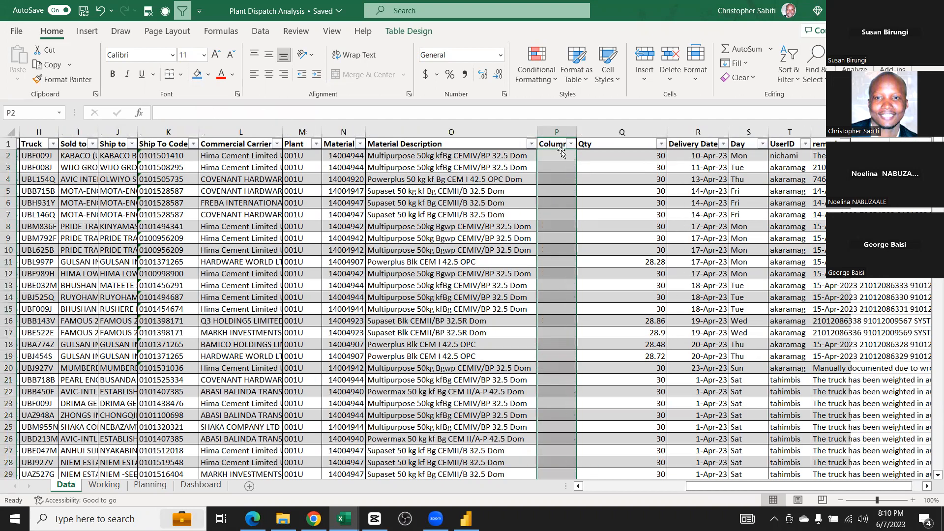
pyautogui.click(553, 164)
pyautogui.hotkey('ctrl', 'Up')
pyautogui.press('Down')
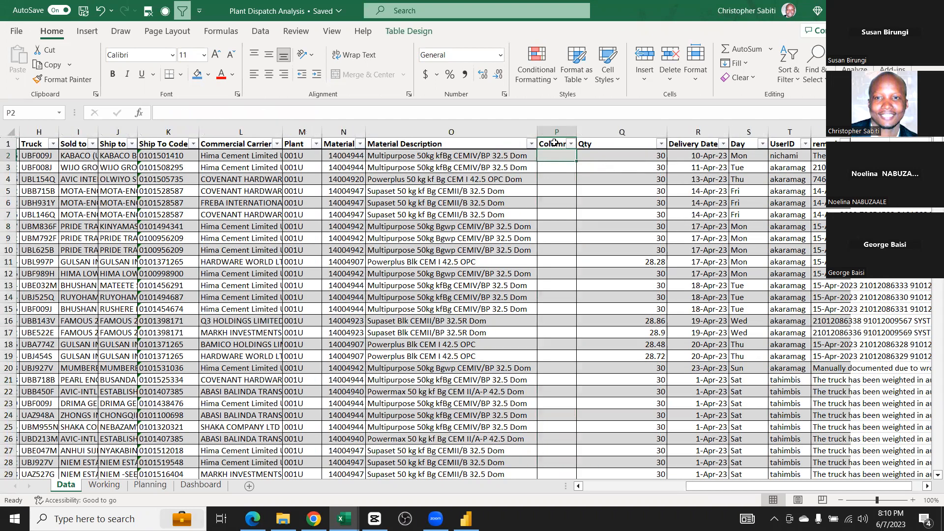
# Rename the header of column P as Package and fit the column width to its contents
pyautogui.click(554, 142)
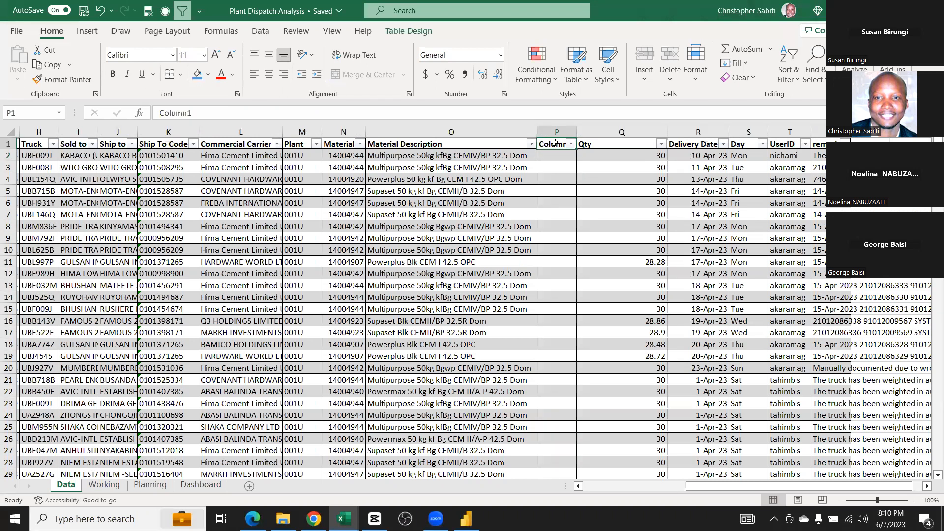
pyautogui.write('Package')
pyautogui.press('Return')
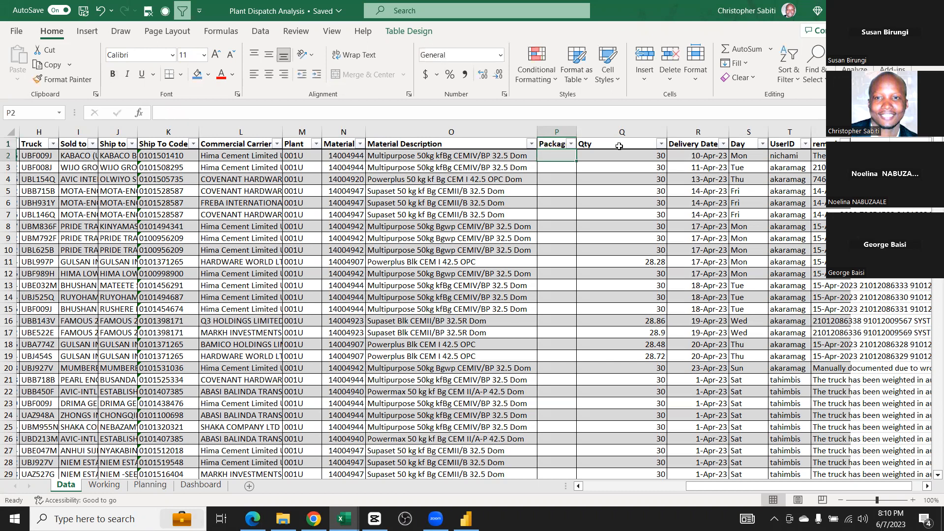
pyautogui.doubleClick(585, 135)
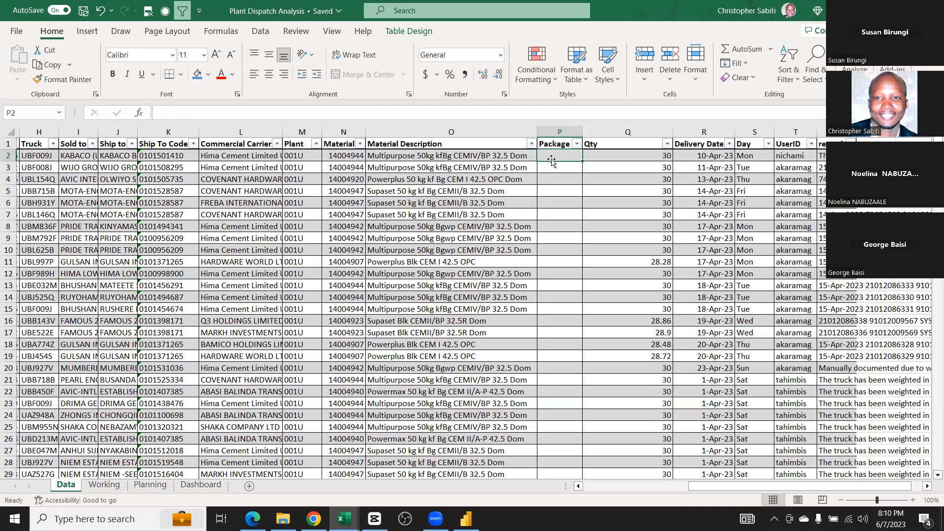
# Filter the Material Description column to the entries containing "kf"
pyautogui.click(490, 166)
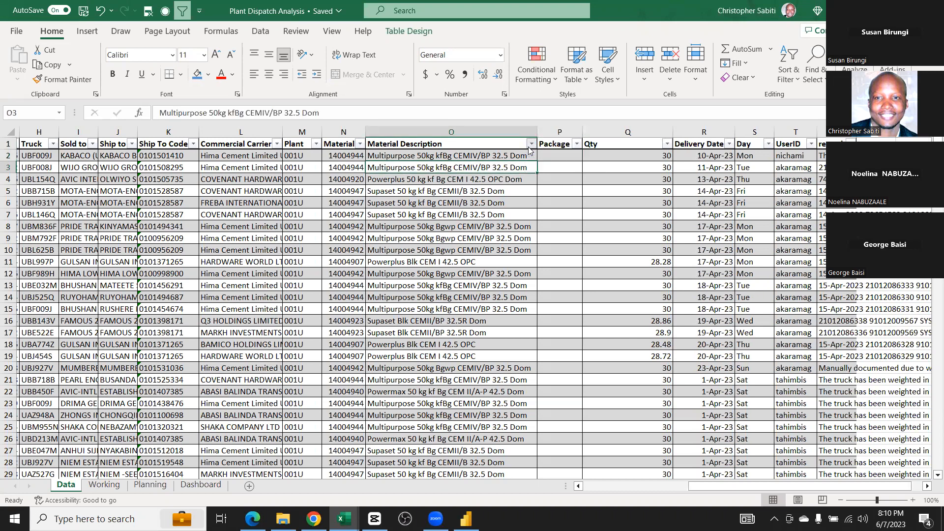
pyautogui.click(530, 143)
pyautogui.click(439, 274)
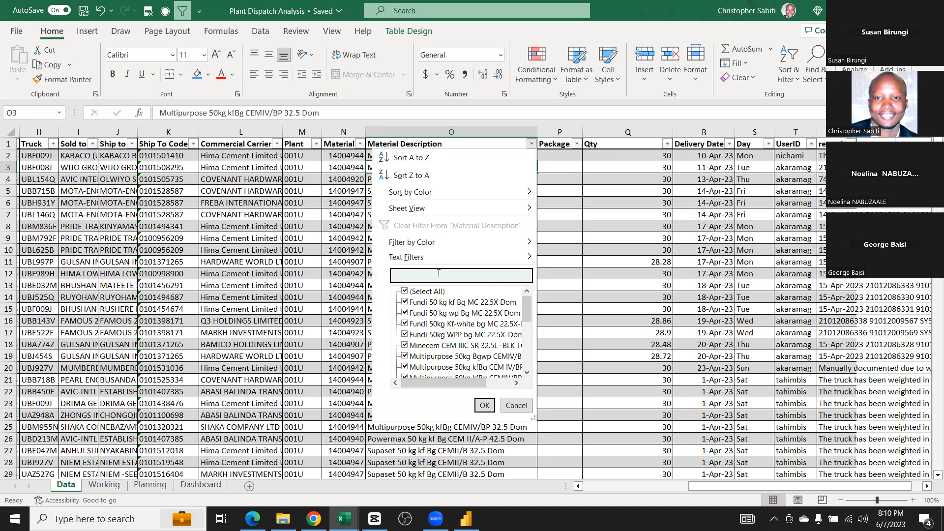
pyautogui.write('kf')
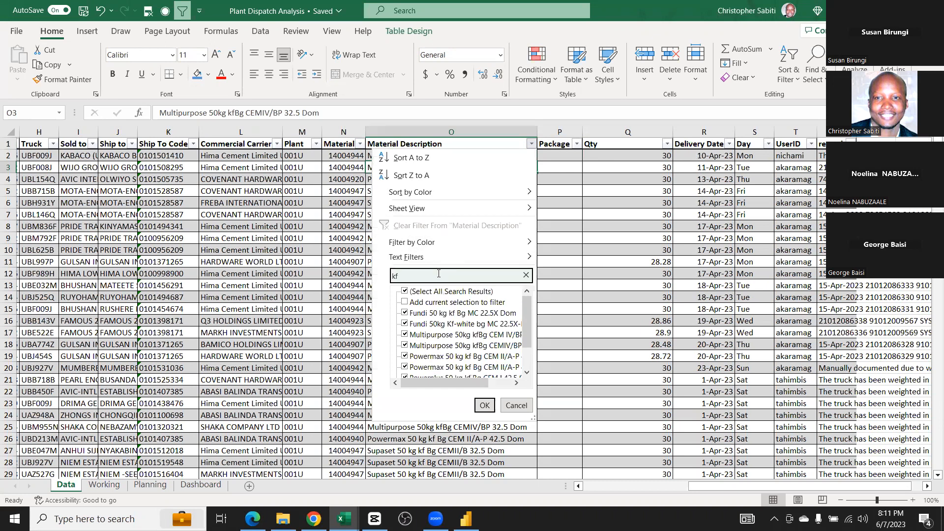
pyautogui.click(485, 405)
# Check the filtered "kf" rows and enter Kraft in the first Package cell, P2
pyautogui.scroll(-12, 482, 303)
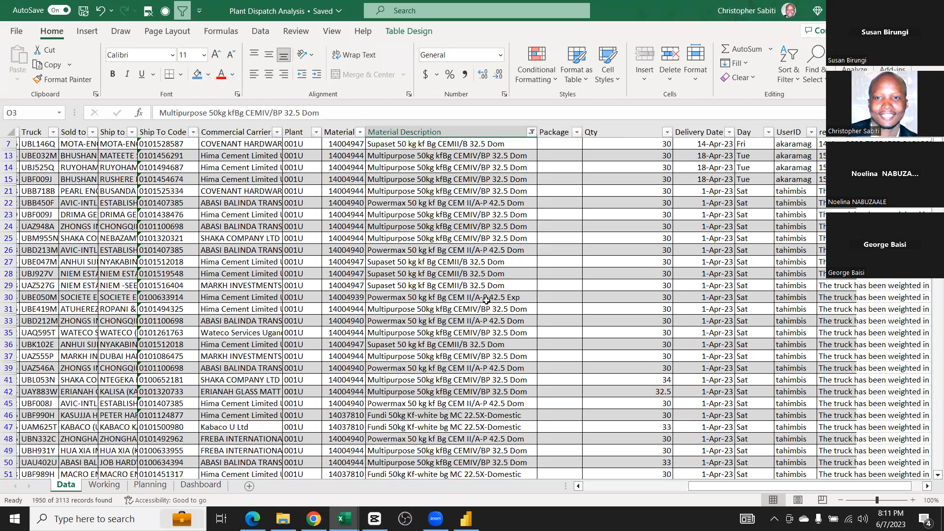
pyautogui.scroll(-8, 489, 296)
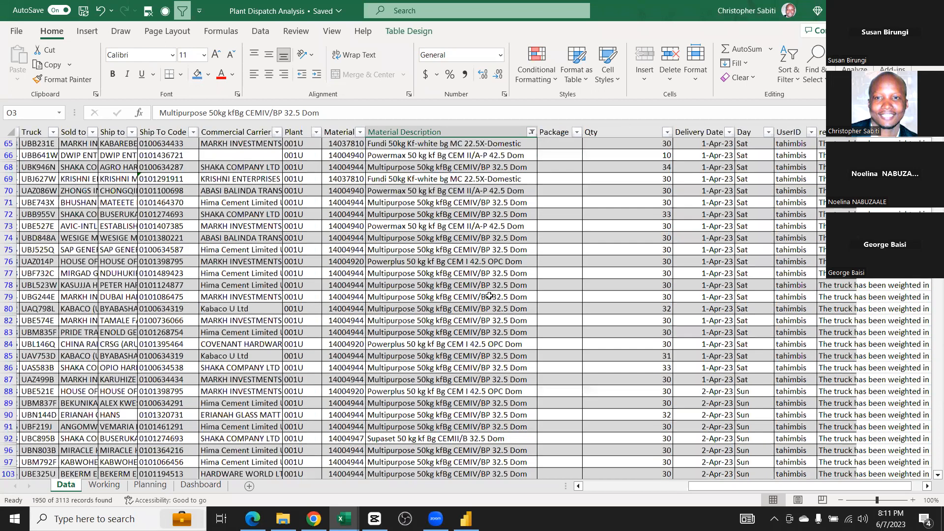
pyautogui.scroll(-8, 497, 290)
pyautogui.scroll(-8, 574, 158)
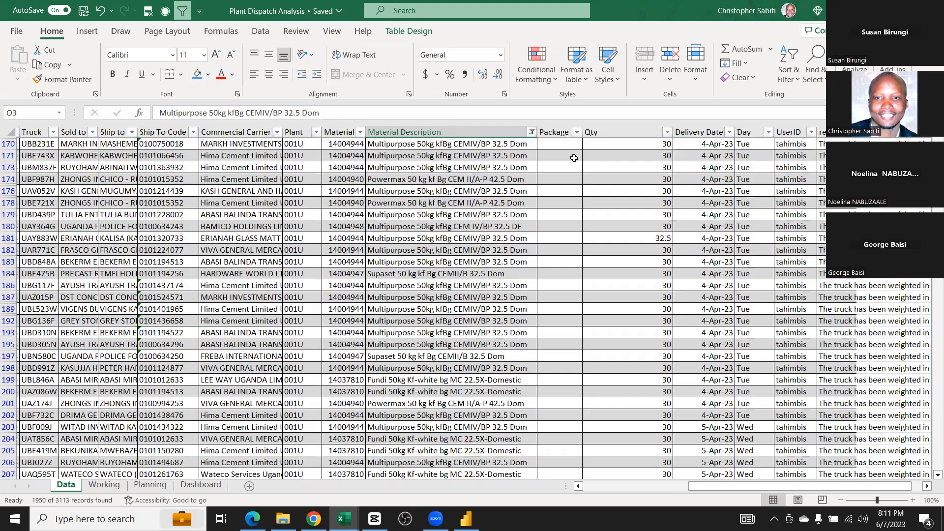
pyautogui.scroll(10, 574, 158)
pyautogui.scroll(20, 574, 158)
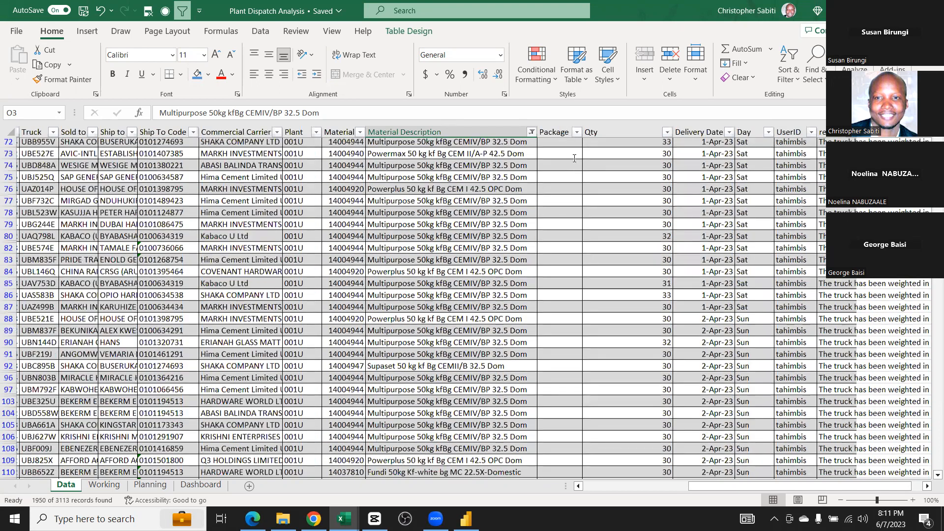
pyautogui.click(574, 158)
pyautogui.write('Krac')
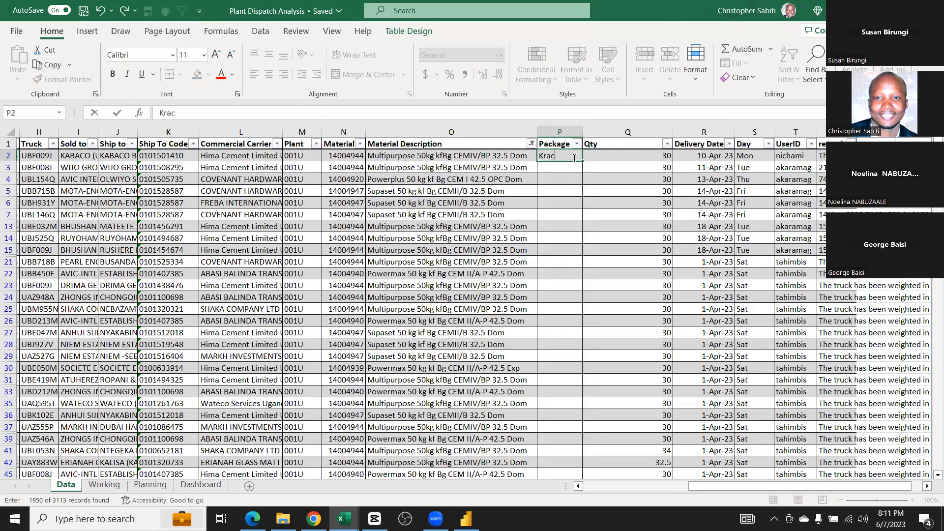
pyautogui.press('BackSpace')
pyautogui.write('ft')
pyautogui.hotkey('ctrl', 'Return')
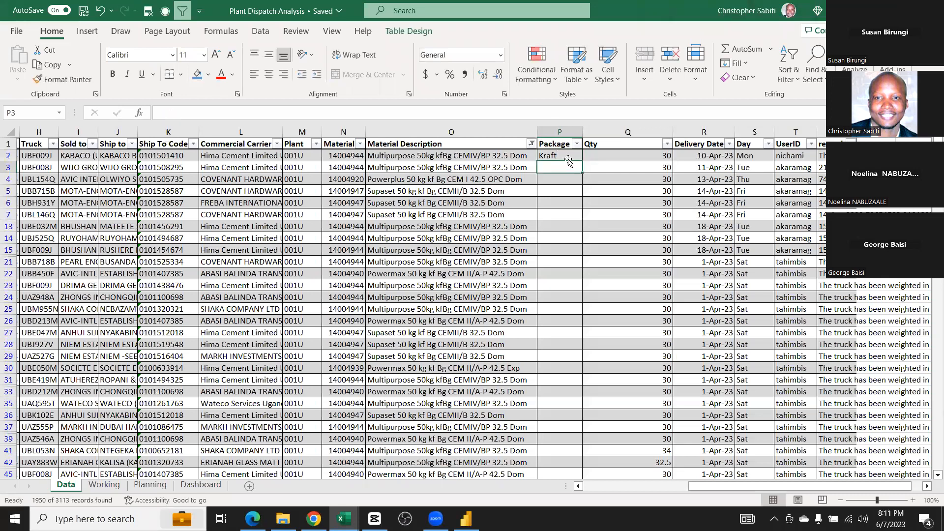
# Fill Kraft down the Package column for all filtered "kf" rows, through row 3114
pyautogui.scroll(-13, 564, 237)
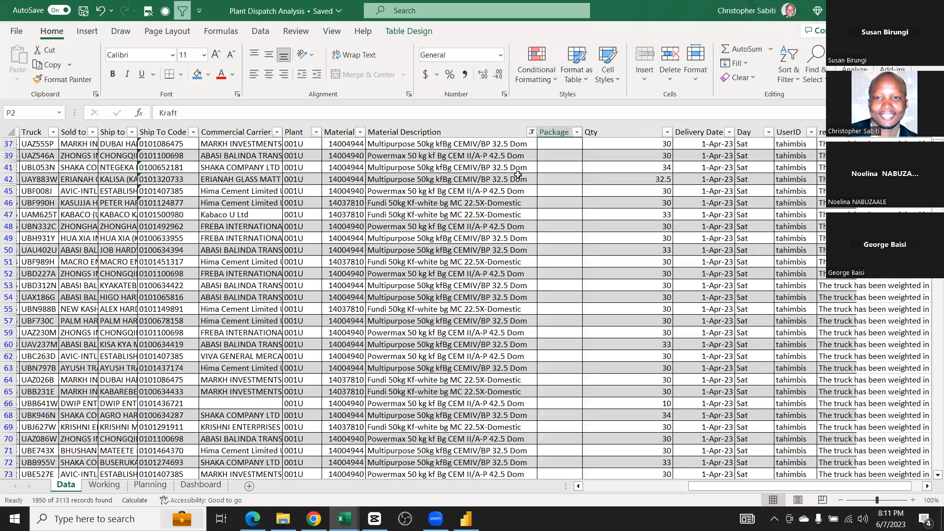
pyautogui.scroll(-7, 519, 177)
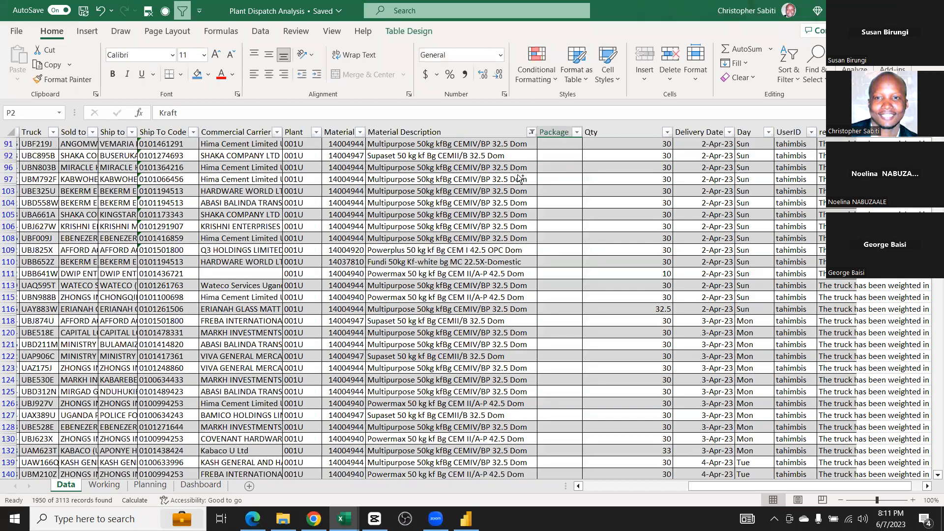
pyautogui.click(519, 179)
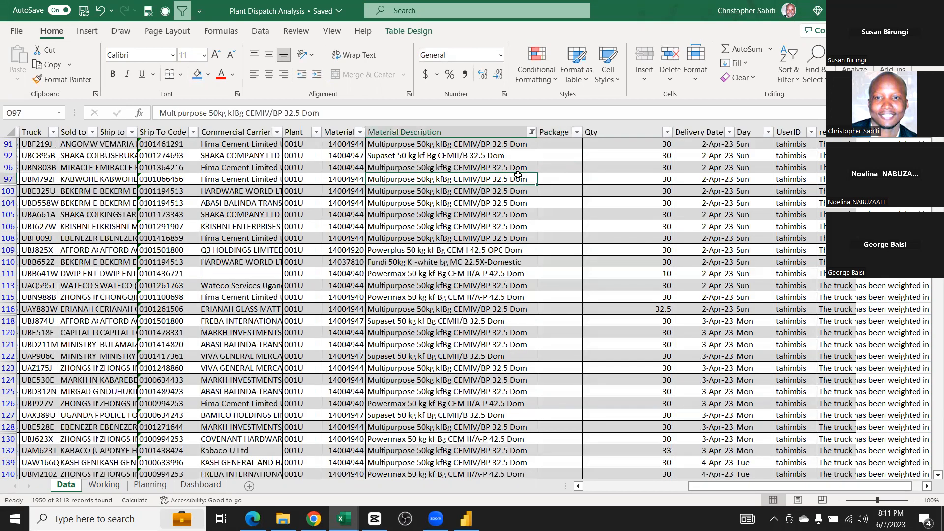
pyautogui.hotkey('ctrl', 'Down')
pyautogui.press('Right')
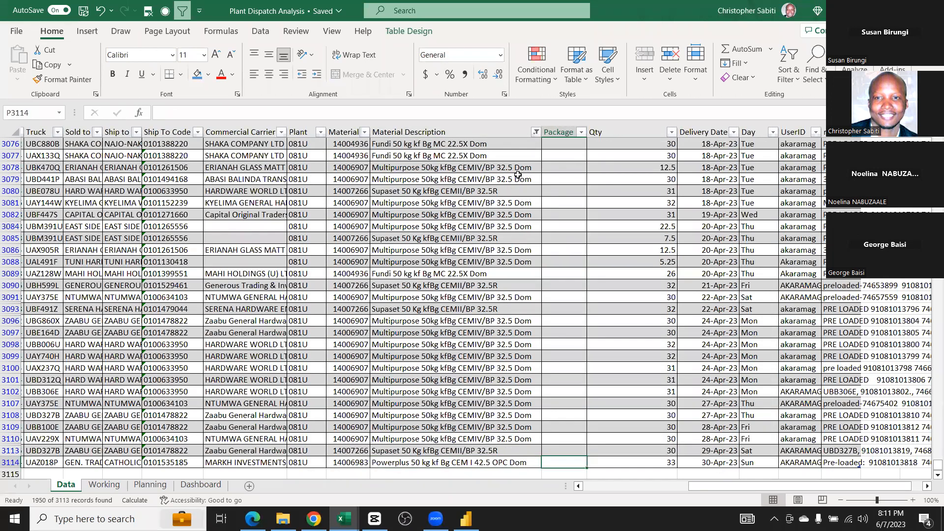
pyautogui.hotkey('ctrl', 'shift', 'Up')
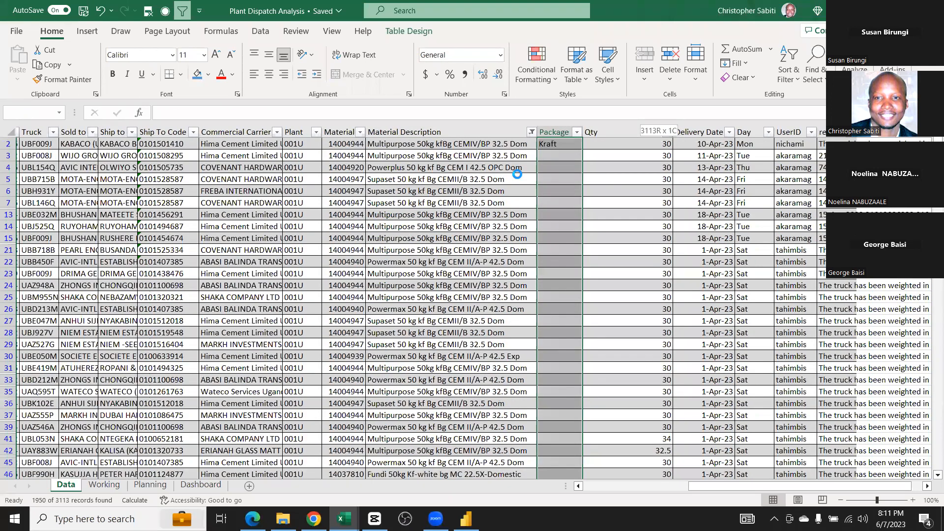
pyautogui.hotkey('ctrl', 'd')
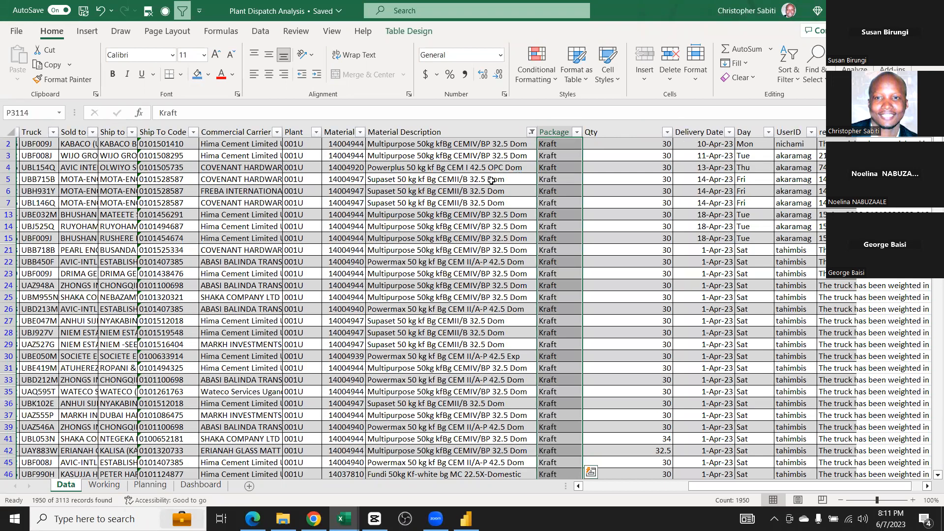
# Clear the filter from the Material Description column to show all records again
pyautogui.click(523, 222)
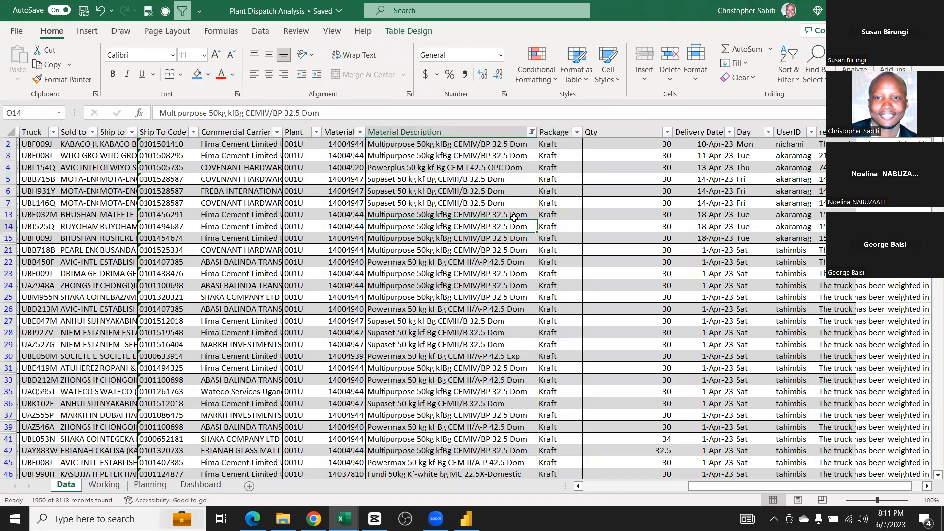
pyautogui.scroll(1, 402, 187)
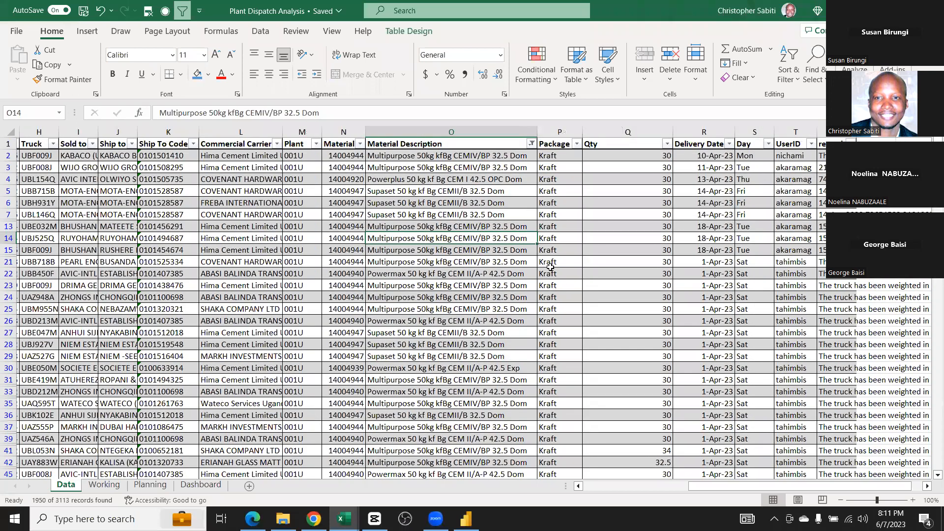
pyautogui.hotkey('alt', 'Down')
pyautogui.click(425, 226)
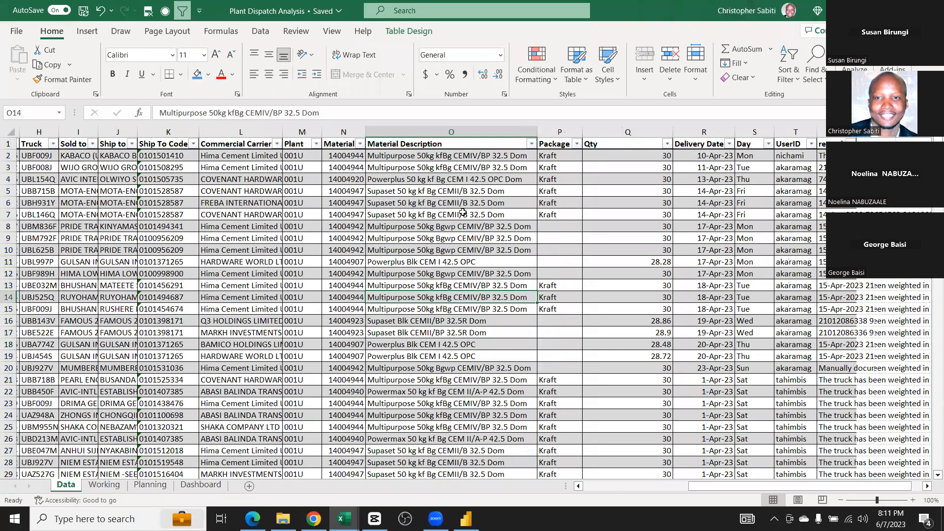
# Filter the Material Description column to the entries containing "wp"
pyautogui.click(456, 235)
pyautogui.press('Down')
pyautogui.hotkey('alt', 'Down')
pyautogui.click(416, 275)
pyautogui.write('wp')
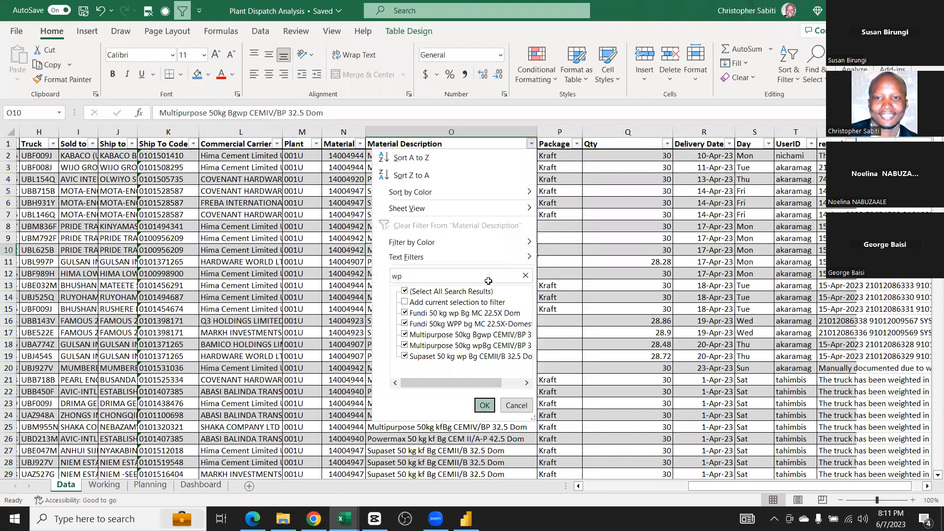
pyautogui.click(485, 405)
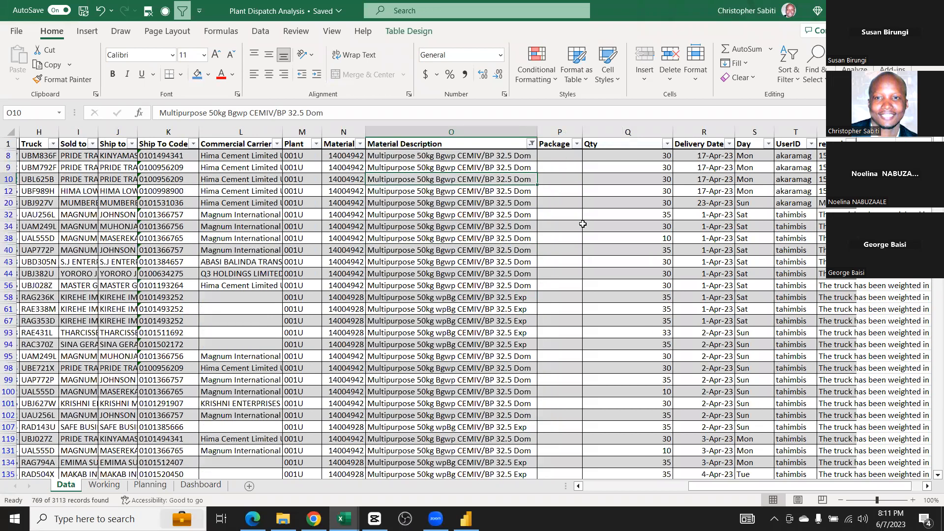
# Enter WPP in the Package cell of the first filtered "wp" row, P8
pyautogui.press('Up')
pyautogui.press('Up')
pyautogui.press('Right')
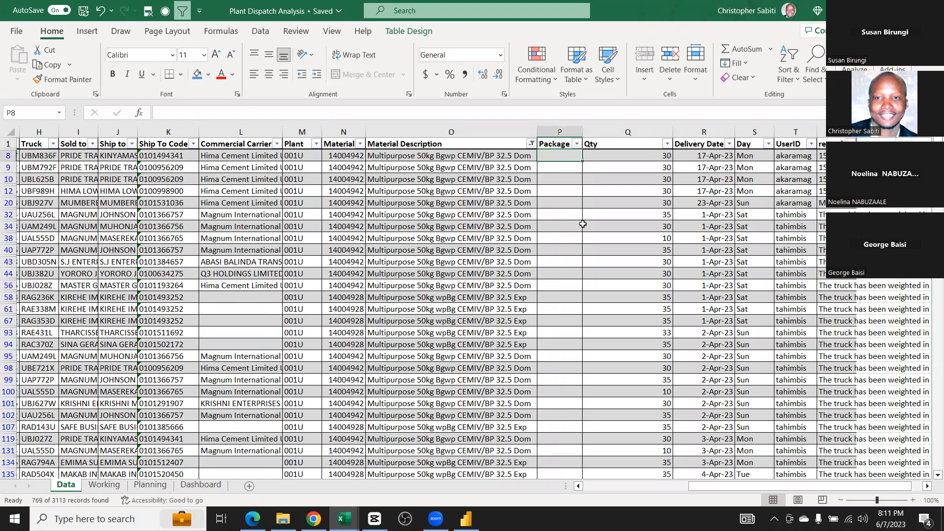
pyautogui.write('WPP')
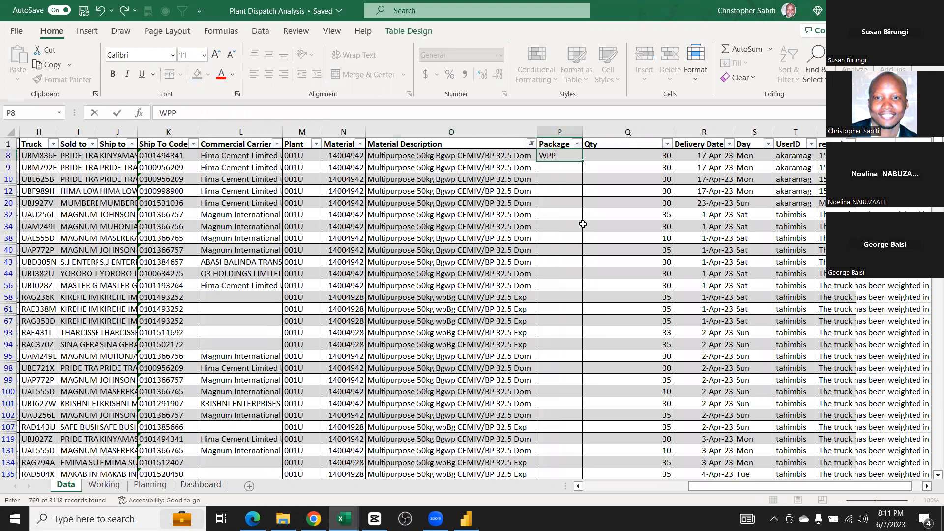
pyautogui.press('Return')
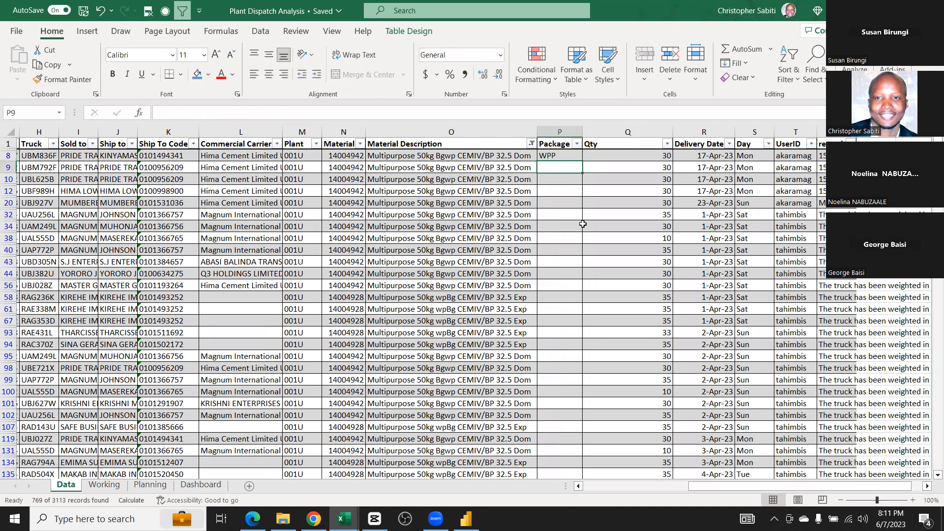
pyautogui.press('Up')
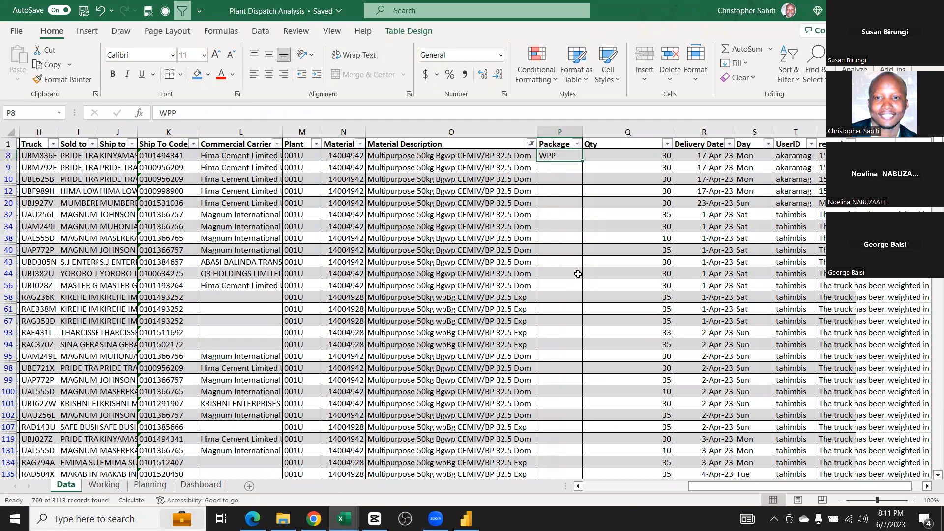
# Fill WPP down the Package column for all filtered "wp" rows, through row 3112
pyautogui.press('Left')
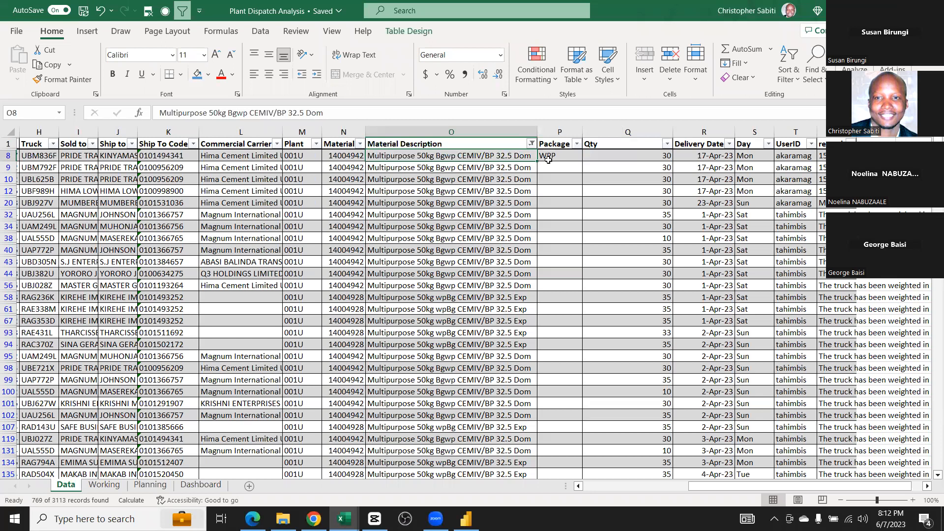
pyautogui.hotkey('ctrl', 'Down')
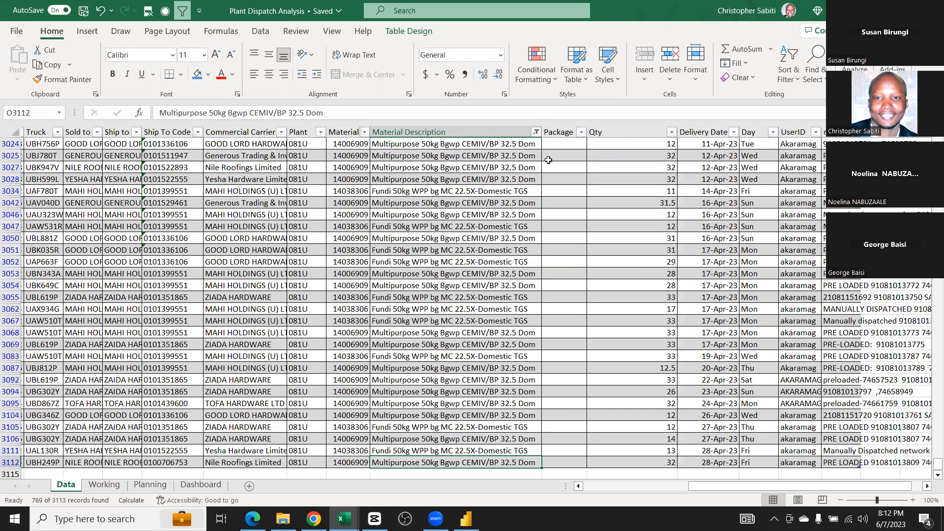
pyautogui.press('Right')
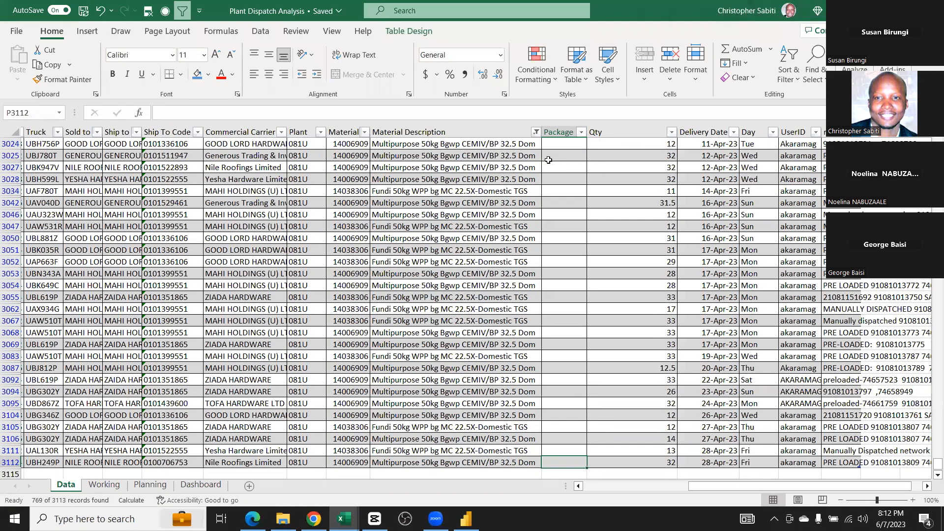
pyautogui.hotkey('ctrl', 'shift', 'Up')
pyautogui.hotkey('ctrl', 'shift', 'Up')
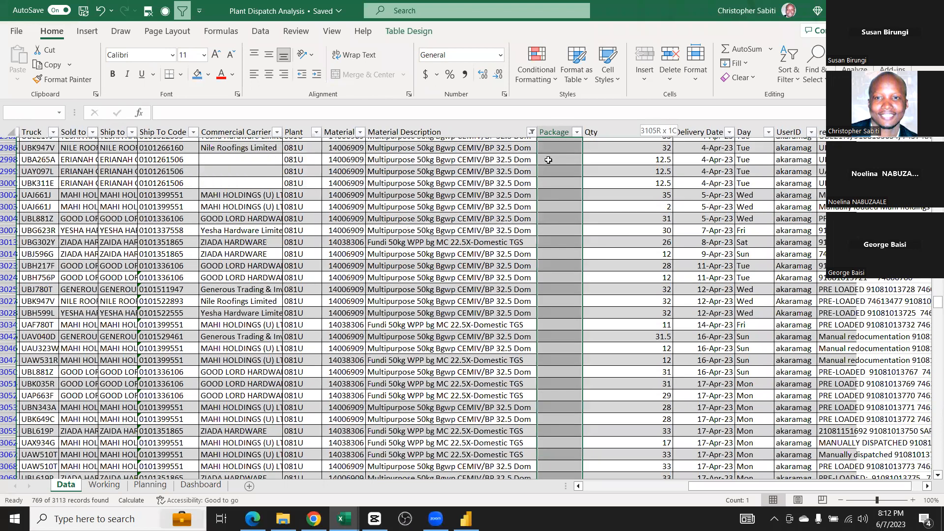
pyautogui.hotkey('ctrl', 'shift', 'Up')
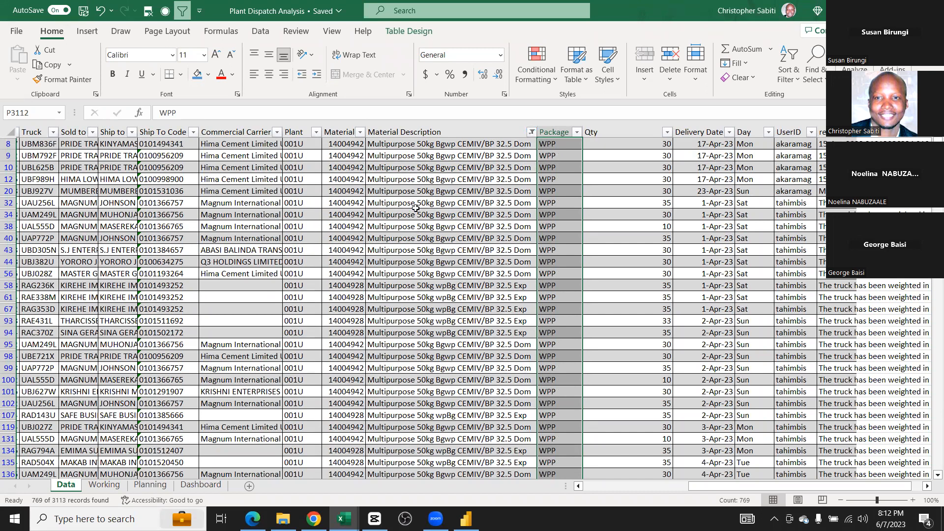
# Clear the "wp" filter from the Material Description column so every record is listed
pyautogui.click(534, 179)
pyautogui.click(531, 132)
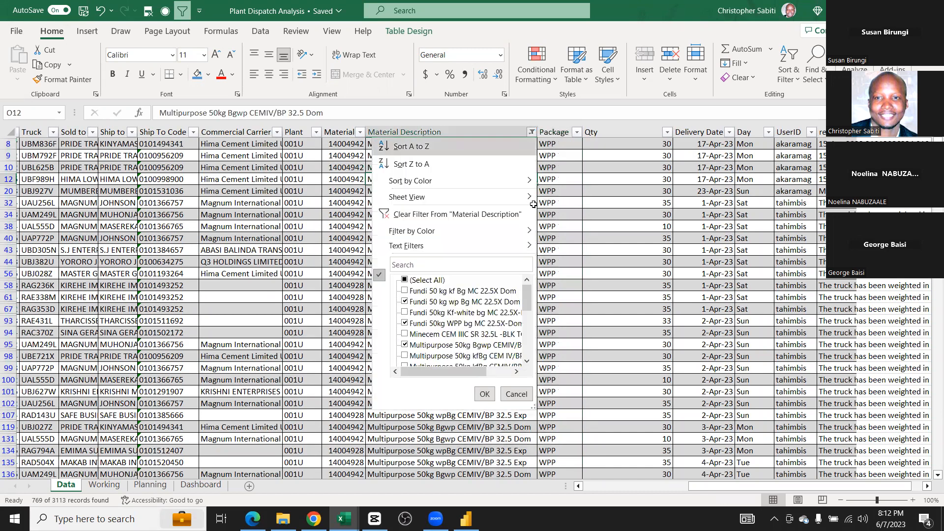
pyautogui.click(435, 214)
pyautogui.click(456, 242)
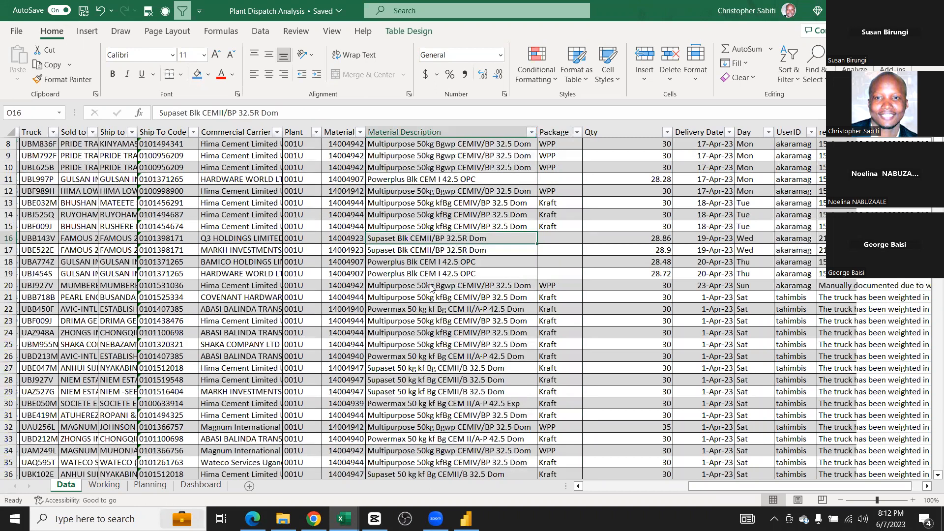
# Filter the Material Description column to the entries containing "blk"
pyautogui.click(551, 179)
pyautogui.press('Left')
pyautogui.hotkey('alt', 'Down')
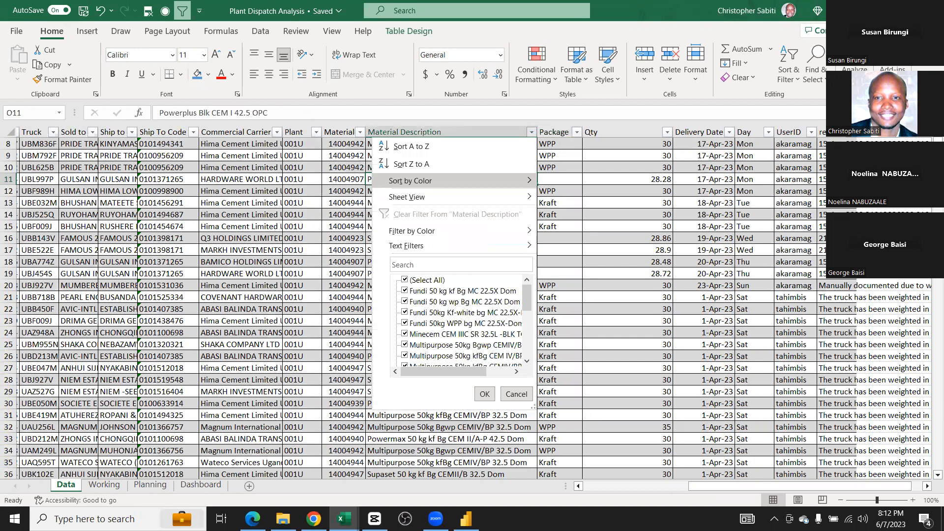
pyautogui.write('blk')
pyautogui.press('Return')
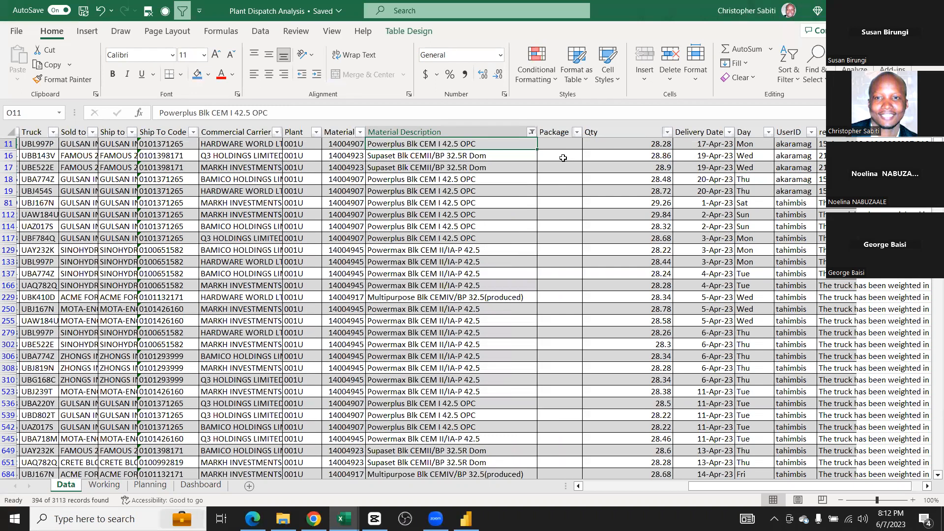
# Enter Bulk in the Package cell of the first filtered "blk" row, P11
pyautogui.press('Right')
pyautogui.write('Bu;')
pyautogui.write('lk')
pyautogui.press('Return')
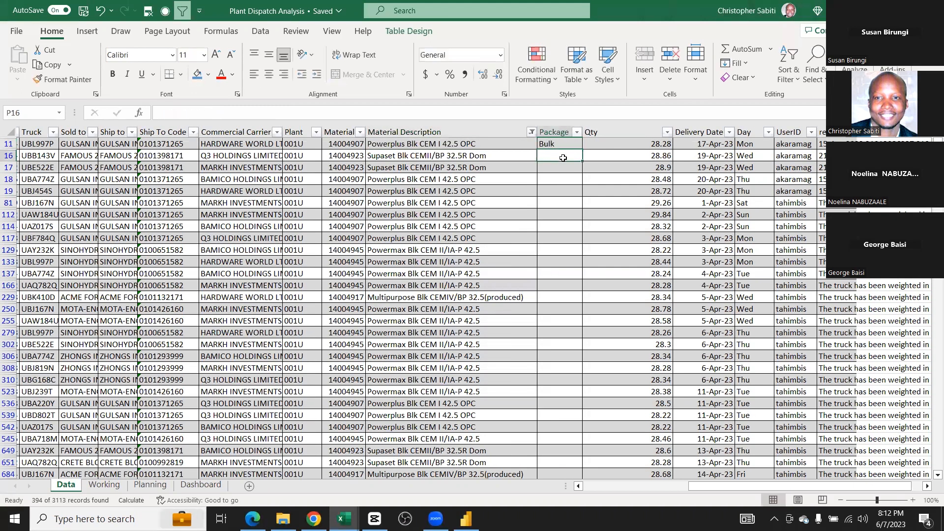
# Fill Bulk down the Package column for all filtered "blk" rows, through row 3103
pyautogui.press('Left')
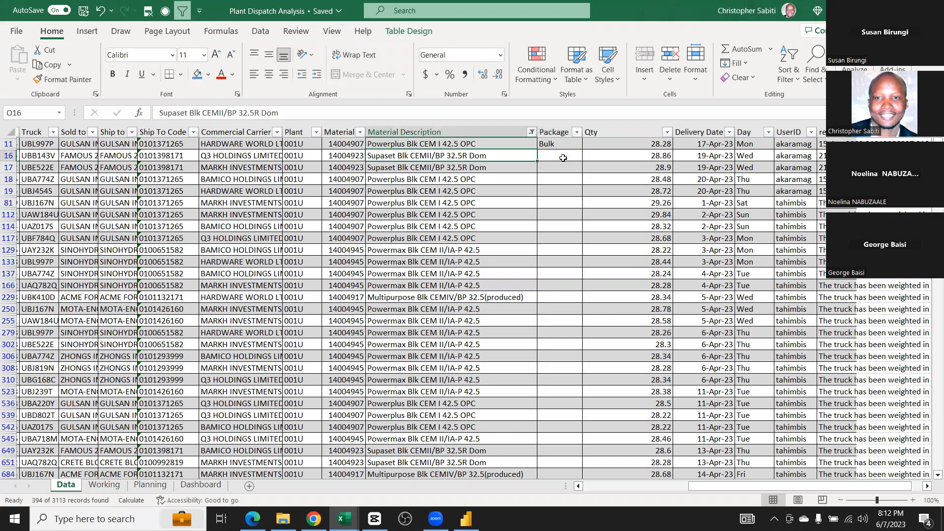
pyautogui.hotkey('ctrl', 'Down')
pyautogui.press('Right')
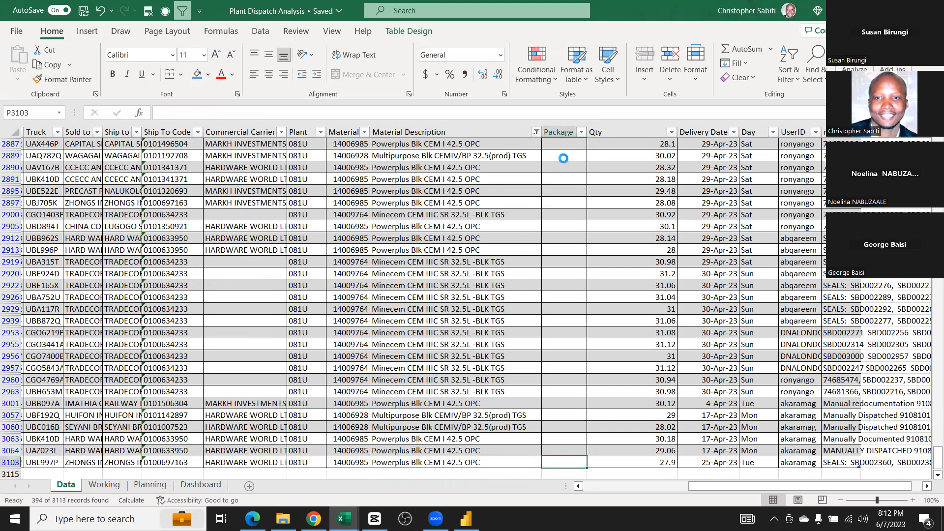
pyautogui.hotkey('ctrl', 'shift', 'Up')
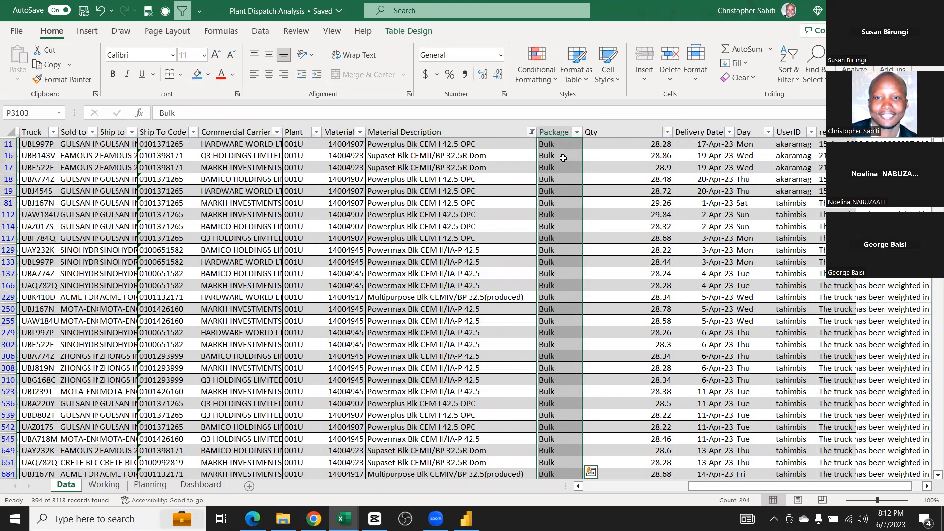
# Remove the "blk" filter from the Material Description column and return to the full list with its Package values
pyautogui.click(533, 158)
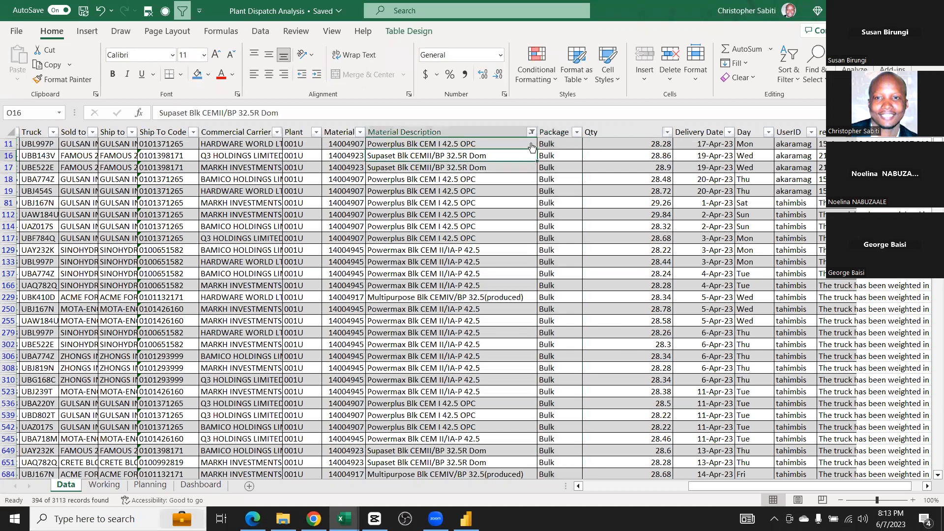
pyautogui.scroll(1, 470, 251)
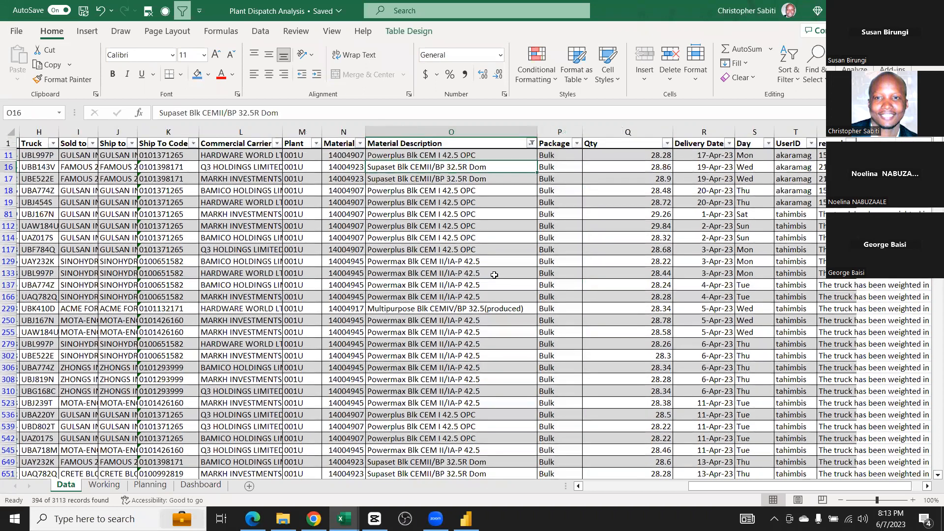
pyautogui.hotkey('alt', 'Down')
pyautogui.press('Escape')
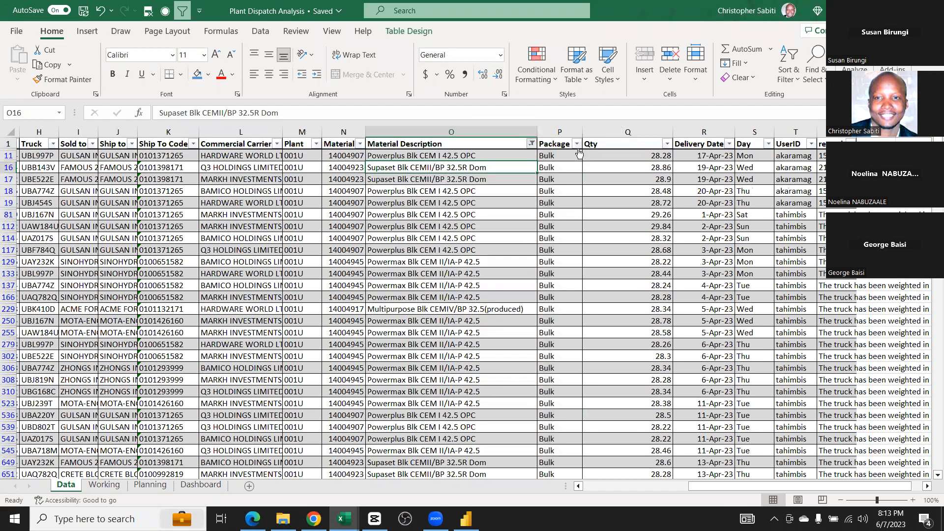
pyautogui.click(492, 274)
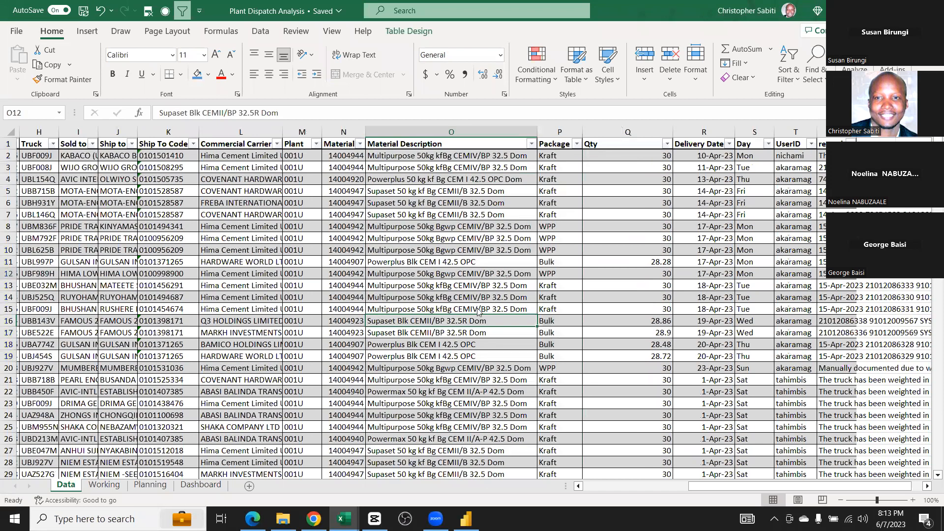
pyautogui.hotkey('alt', 'Down')
pyautogui.press('Escape')
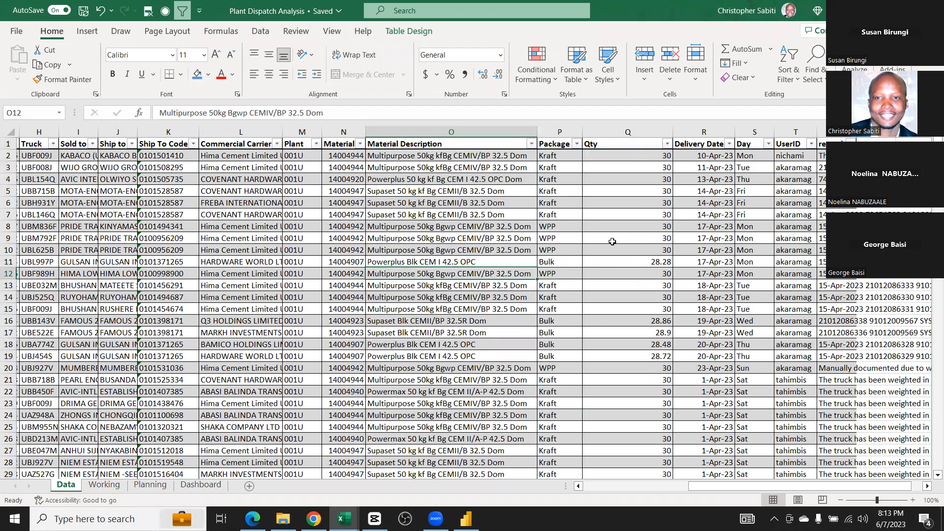
pyautogui.click(559, 187)
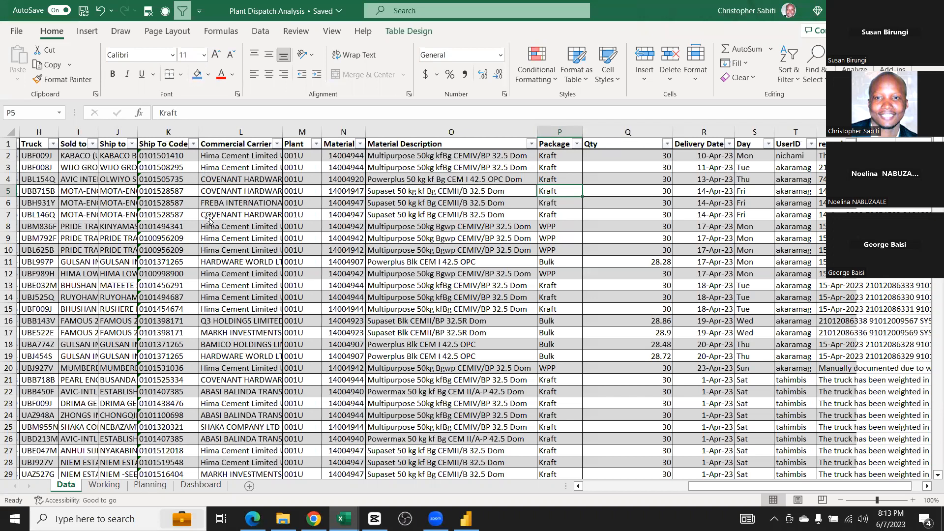
# Review the "QTY by" list in D2:D7 on the Planning sheet for the required breakdowns
pyautogui.hotkey('ctrl', 'pagedown')
pyautogui.hotkey('ctrl', 'pagedown')
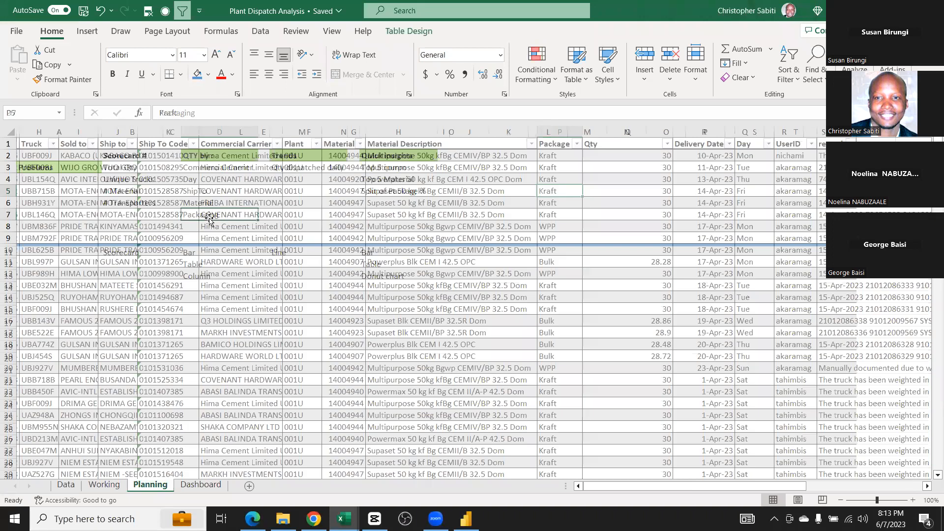
pyautogui.moveTo(215, 157); pyautogui.dragTo(213, 217)
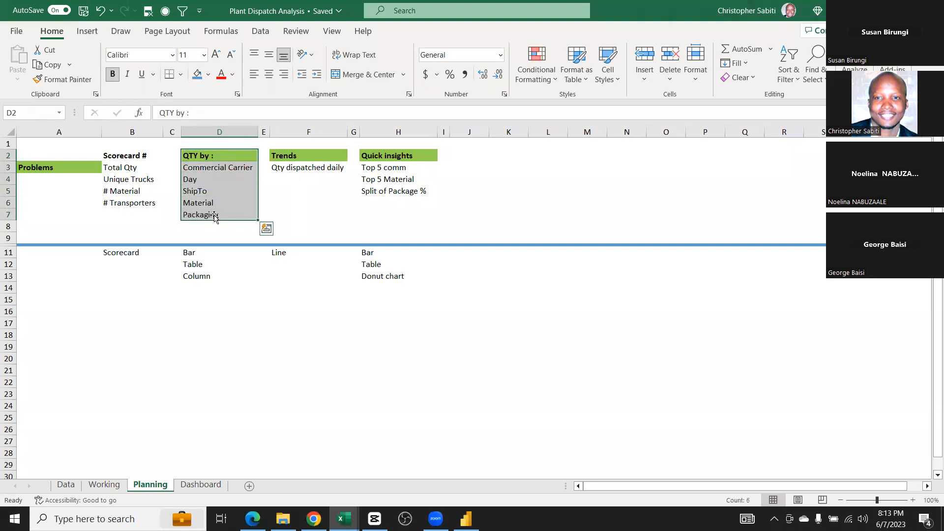
# On the Working sheet, shorten the commercial carrier pivot heading in J2 to "Distinct Count of Comm" and narrow column J to fit it
pyautogui.click(103, 485)
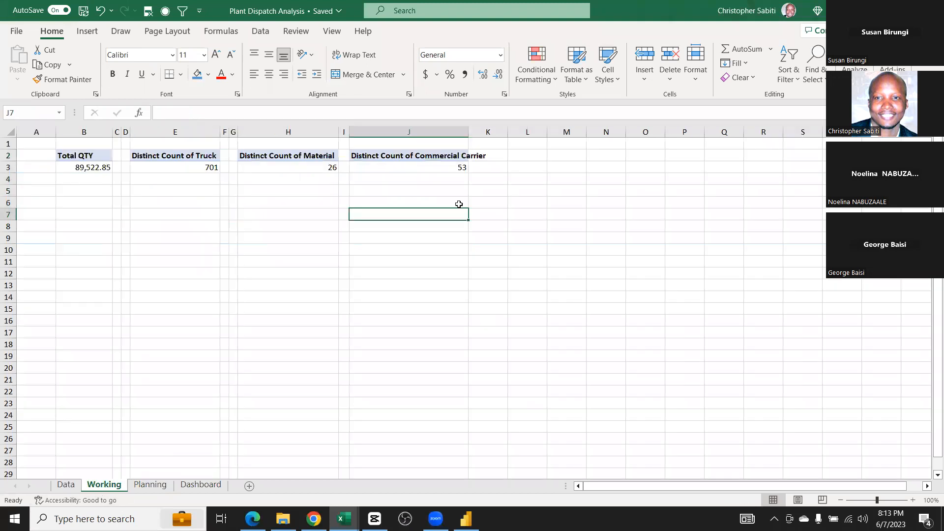
pyautogui.click(451, 152)
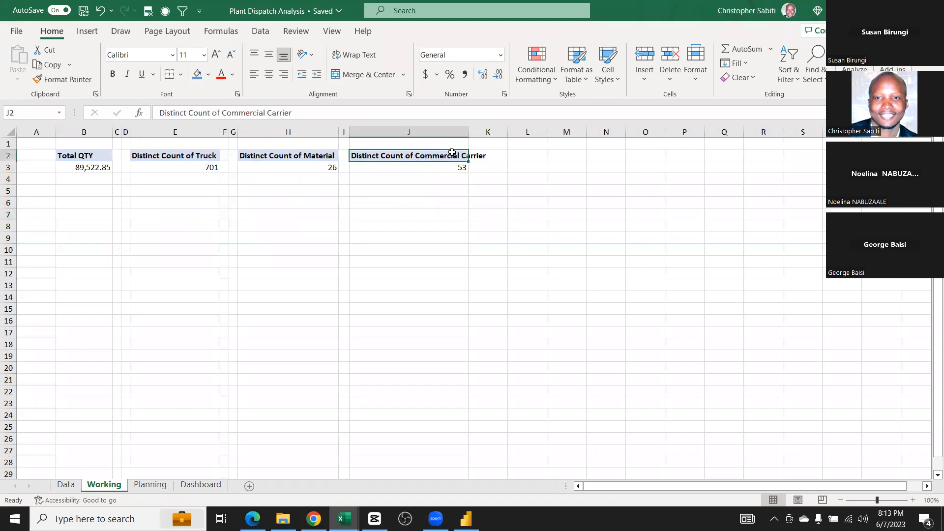
pyautogui.moveTo(293, 113); pyautogui.dragTo(244, 112)
pyautogui.press('BackSpace')
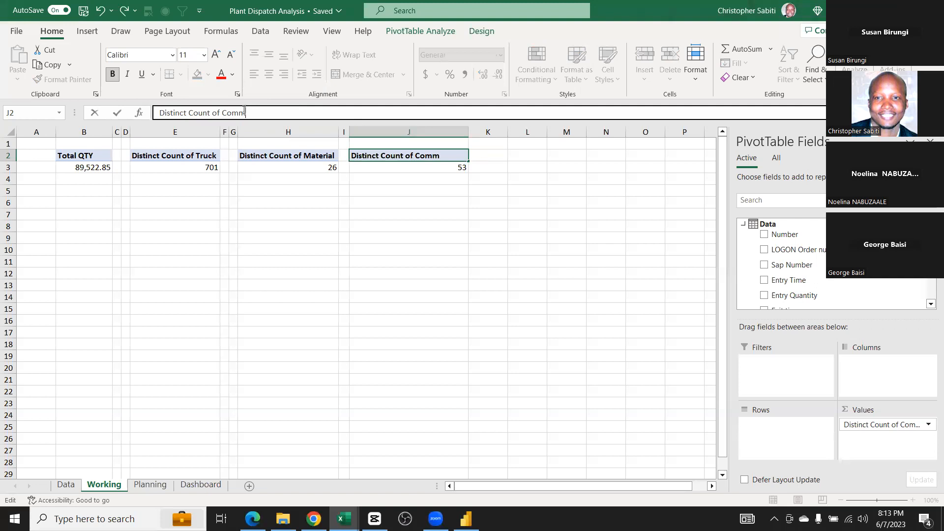
pyautogui.press('Return')
pyautogui.click(400, 201)
pyautogui.moveTo(470, 135); pyautogui.dragTo(444, 135)
# Rename the commercial carrier pivot heading in J2 to "#Comm"
pyautogui.click(423, 154)
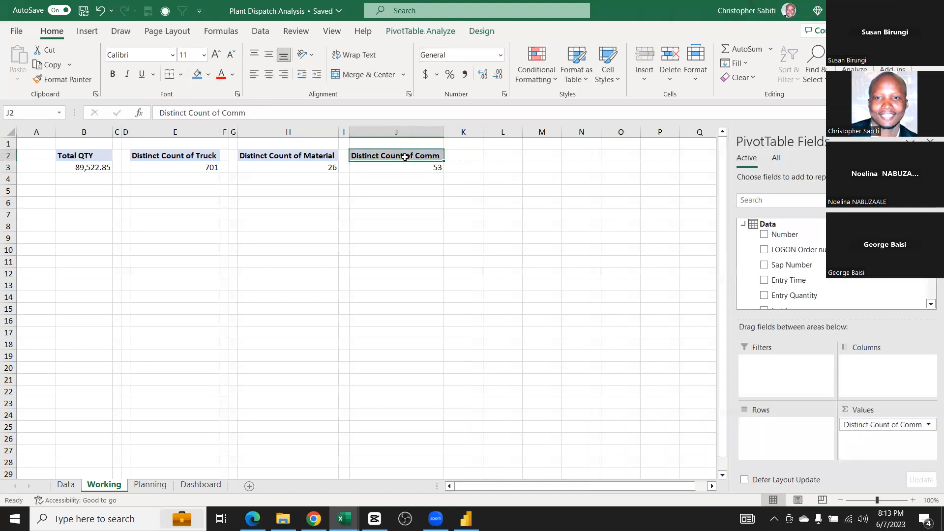
pyautogui.moveTo(223, 112); pyautogui.dragTo(146, 125)
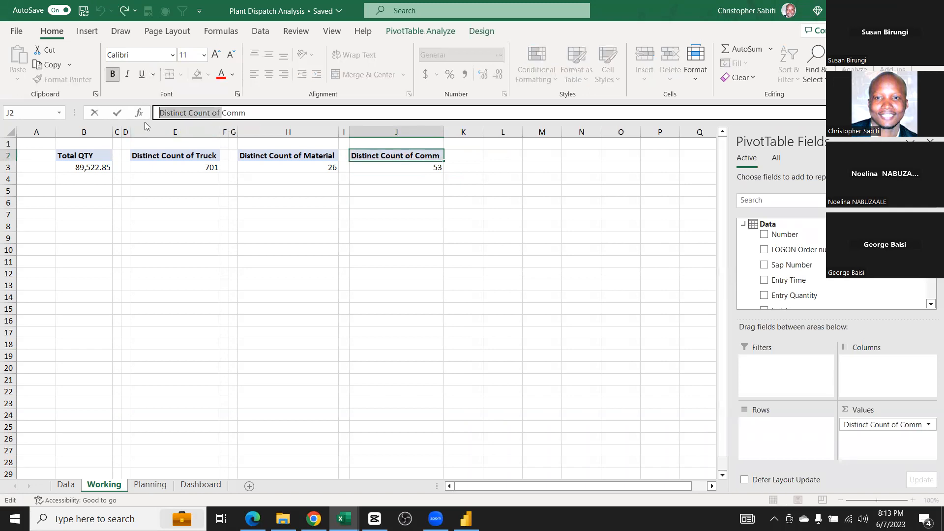
pyautogui.write('#')
pyautogui.press('Return')
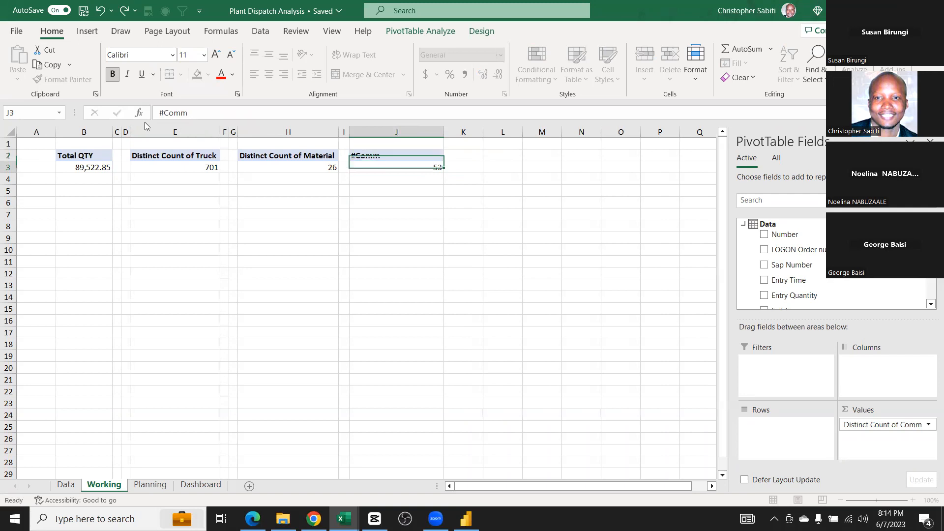
# Rename the material count pivot heading in H2 to "# Material"
pyautogui.click(252, 151)
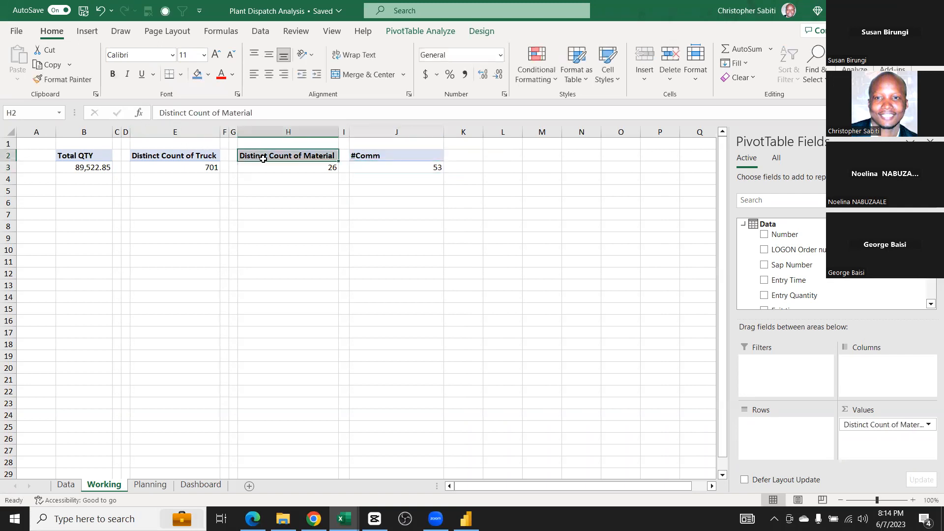
pyautogui.moveTo(222, 112); pyautogui.dragTo(163, 118)
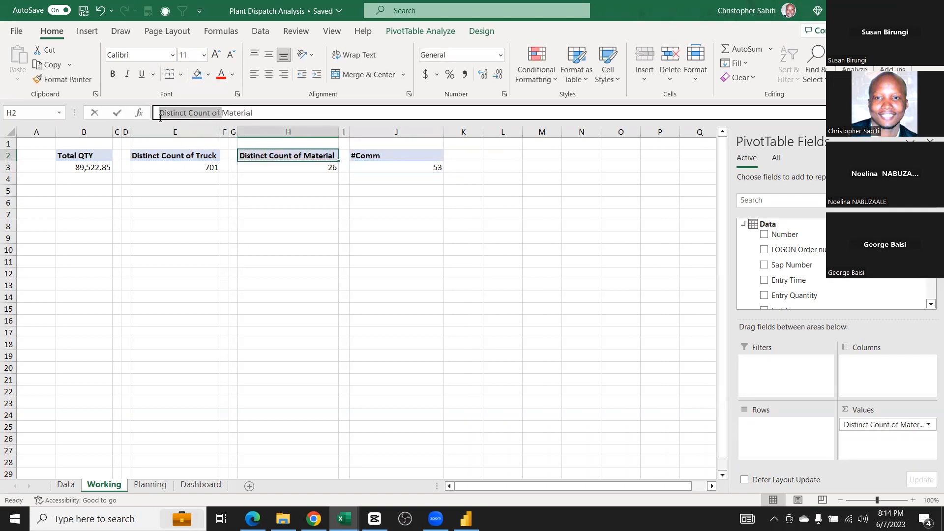
pyautogui.write('#')
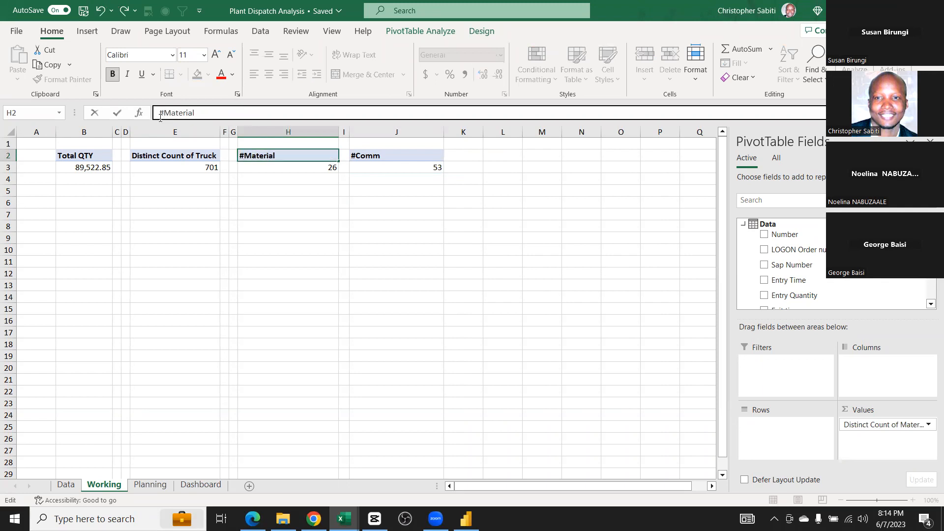
pyautogui.click(255, 234)
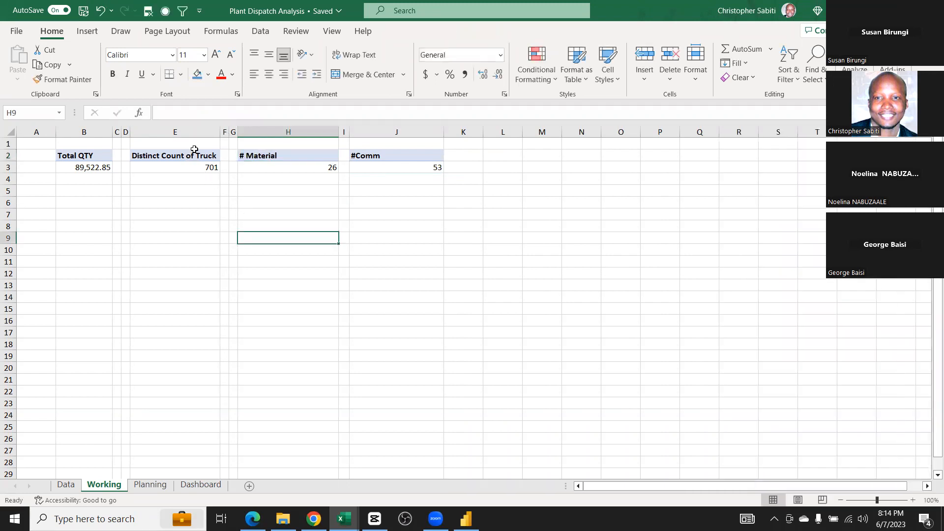
# Rename the truck count pivot heading in E2 to "# Truck" and fit columns E and H to their contents
pyautogui.click(194, 152)
pyautogui.moveTo(222, 113); pyautogui.dragTo(156, 111)
pyautogui.write('#')
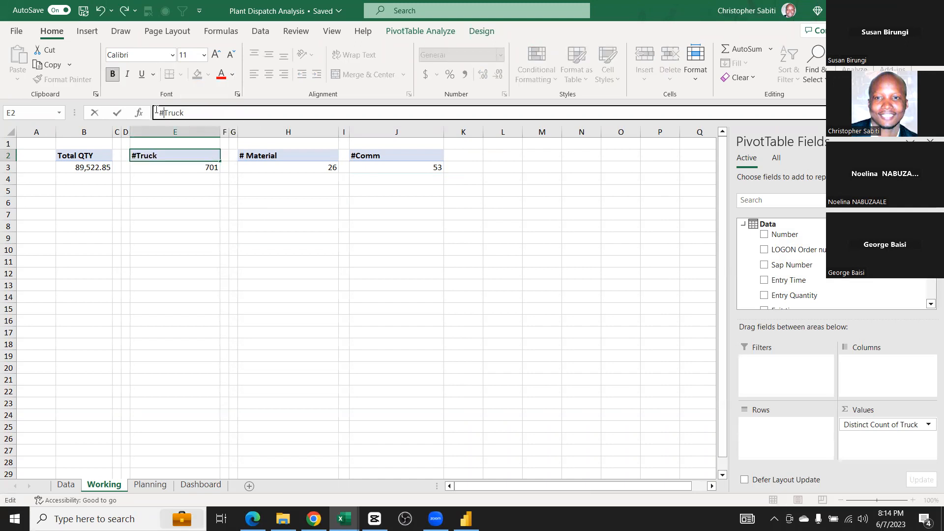
pyautogui.press('Return')
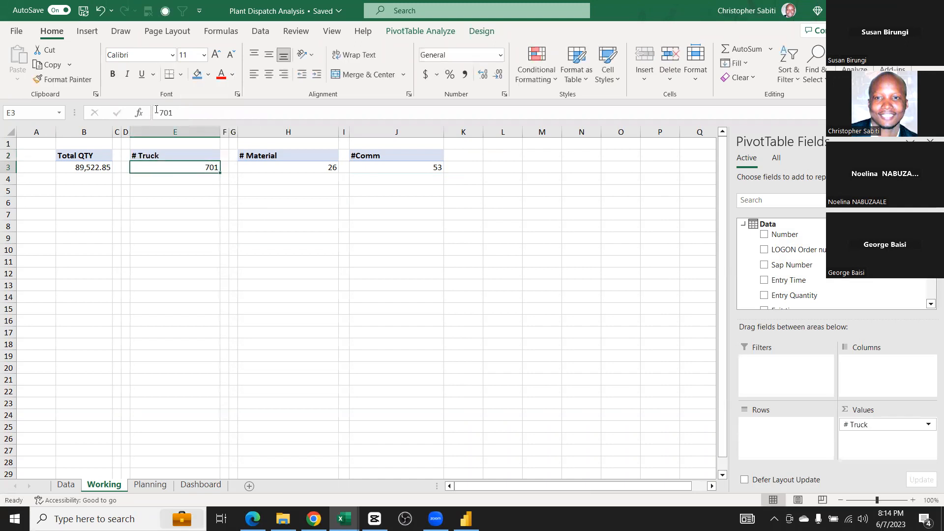
pyautogui.doubleClick(220, 132)
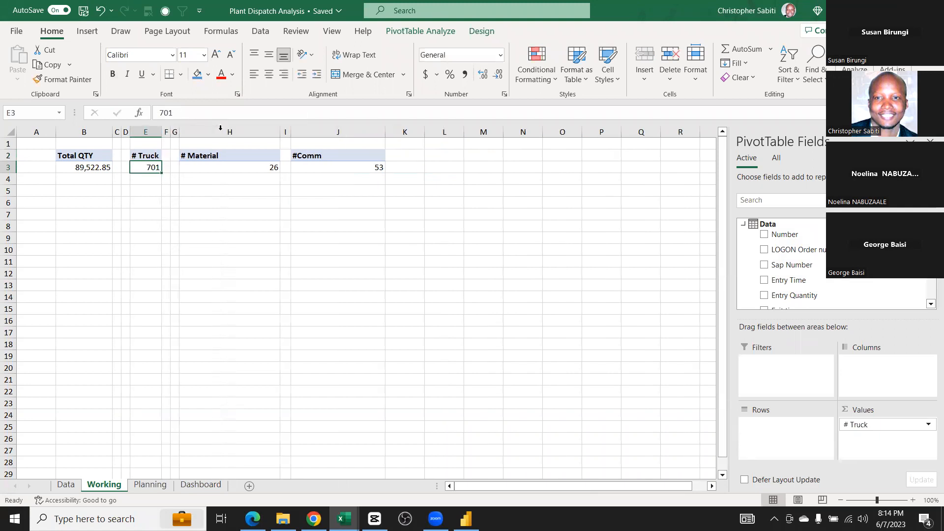
pyautogui.doubleClick(280, 132)
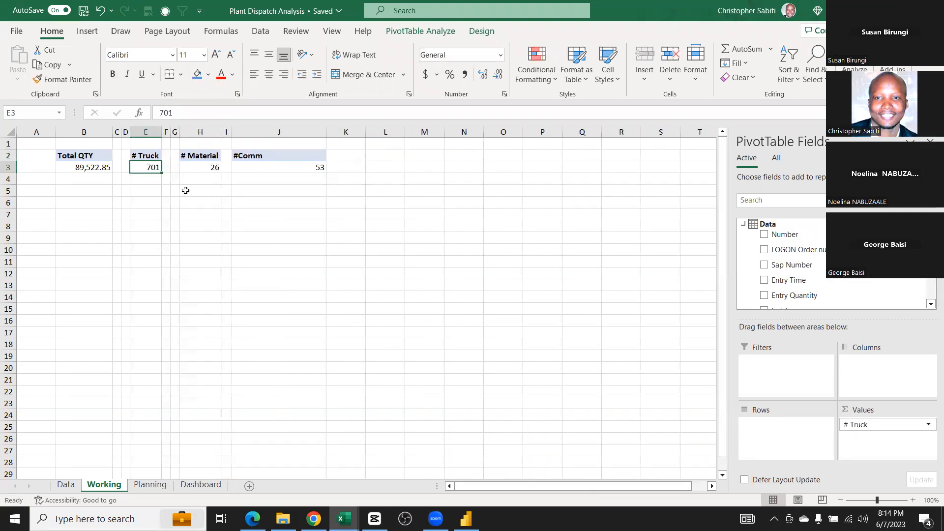
# Widen column E slightly and delete the empty spacer column G before the # Material pivot
pyautogui.moveTo(162, 132); pyautogui.dragTo(166, 132)
pyautogui.click(217, 226)
pyautogui.click(298, 228)
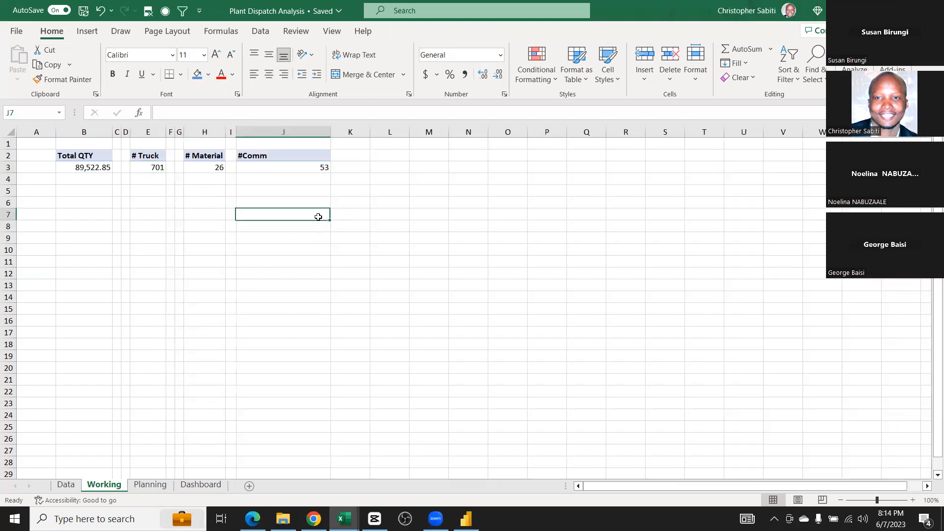
pyautogui.moveTo(179, 130); pyautogui.dragTo(180, 130)
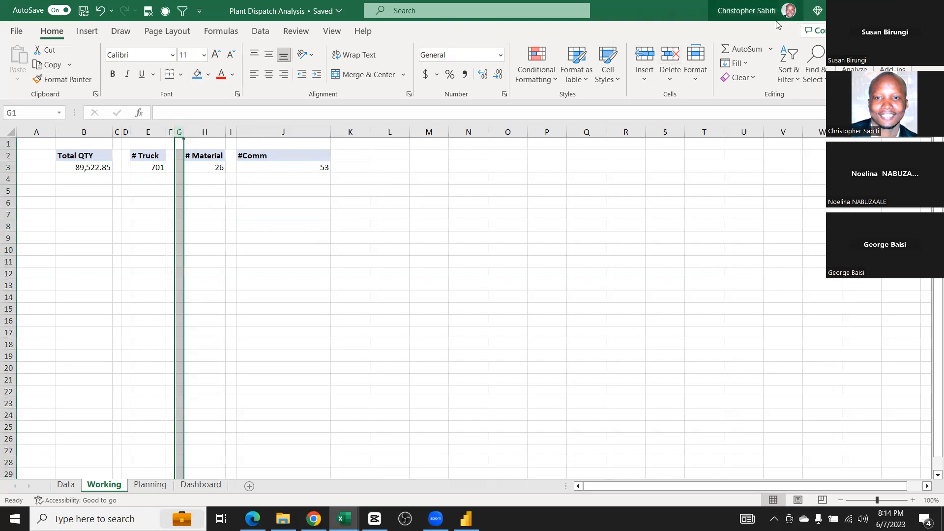
pyautogui.doubleClick(184, 132)
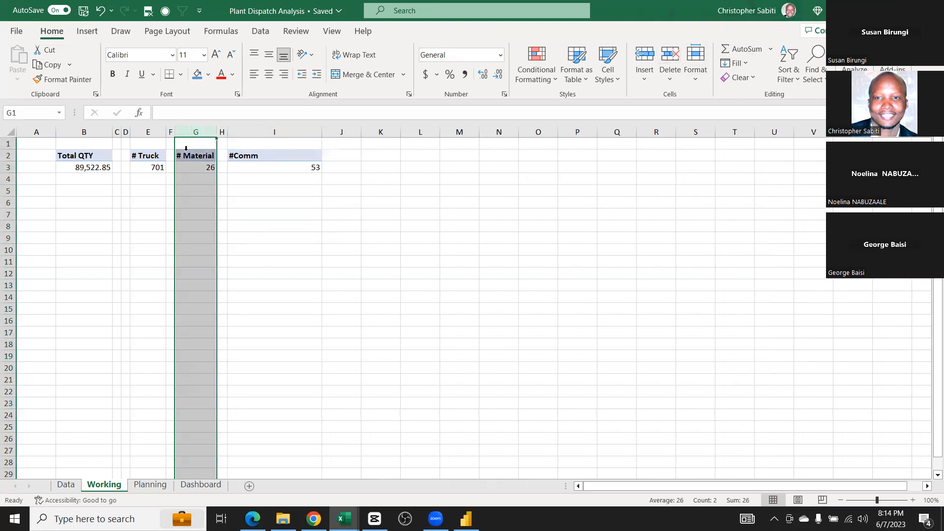
# Delete the empty spacer column D and fit the #Comm pivot's column to its contents
pyautogui.click(125, 132)
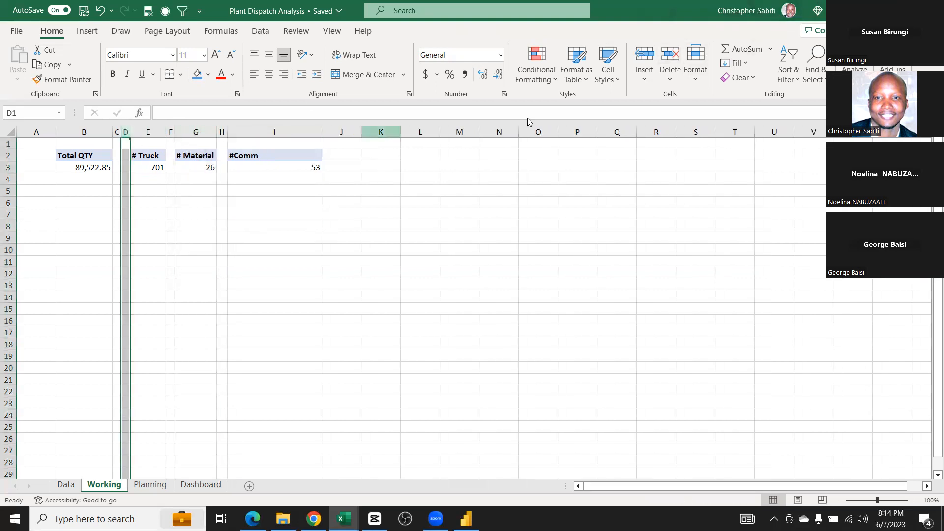
pyautogui.hotkey('ctrl', '-')
pyautogui.click(428, 253)
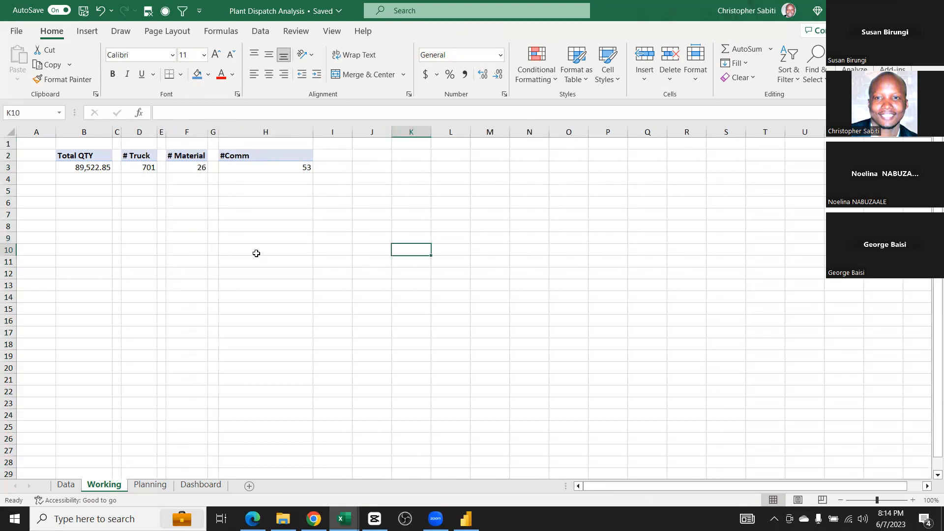
pyautogui.click(90, 166)
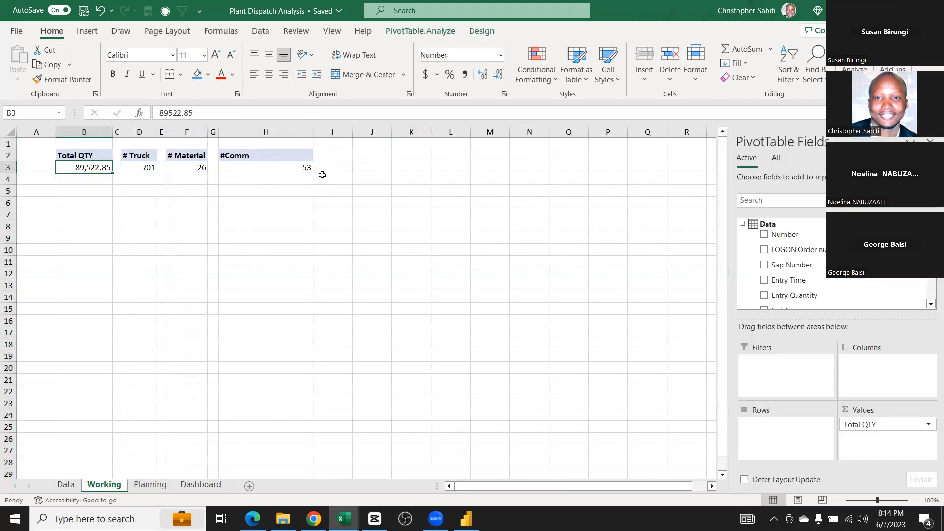
pyautogui.doubleClick(313, 132)
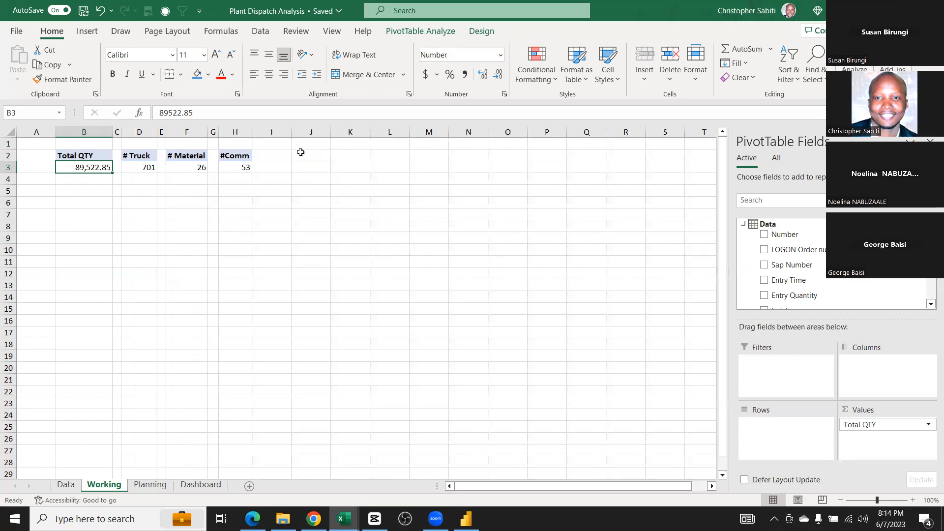
# Check the scorecard and quantity items on the Planning sheet, and enter the heading "Scorecard" in B1 of the Working sheet
pyautogui.click(149, 485)
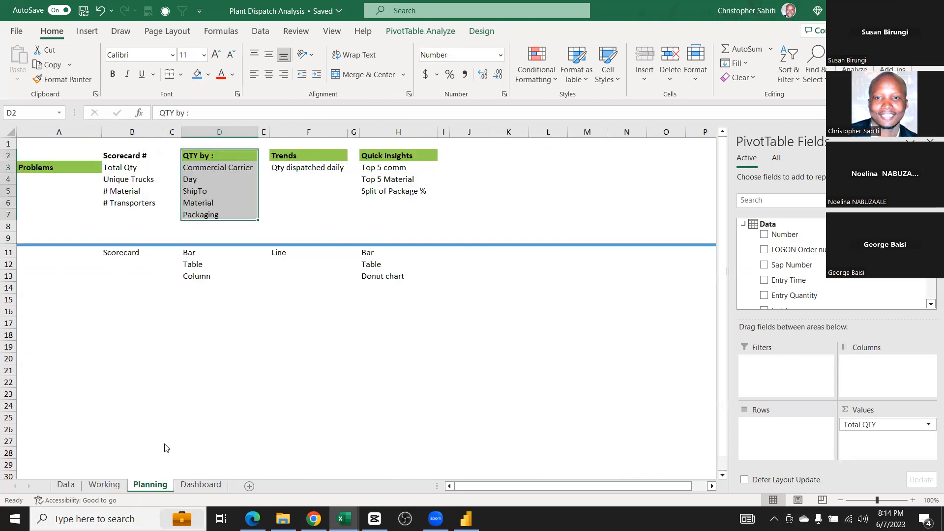
pyautogui.moveTo(125, 164); pyautogui.dragTo(119, 200)
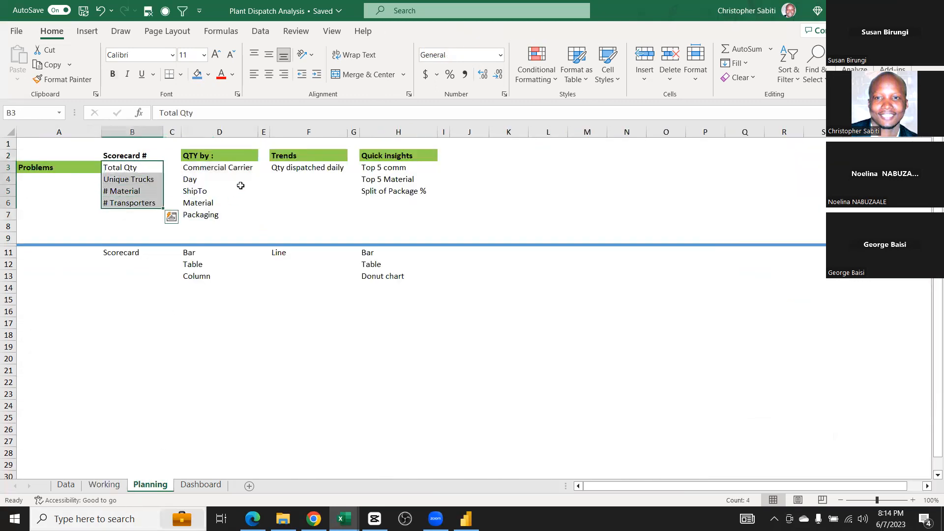
pyautogui.moveTo(210, 156); pyautogui.dragTo(206, 214)
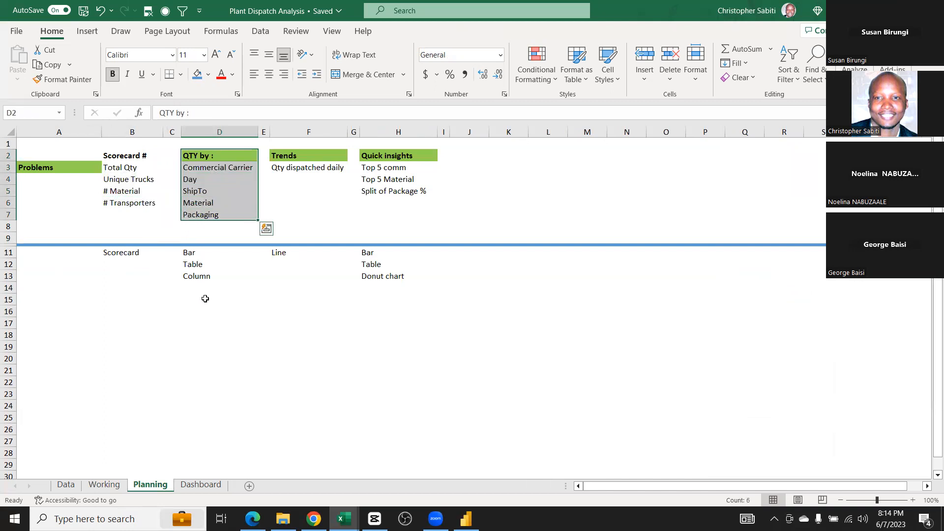
pyautogui.click(116, 486)
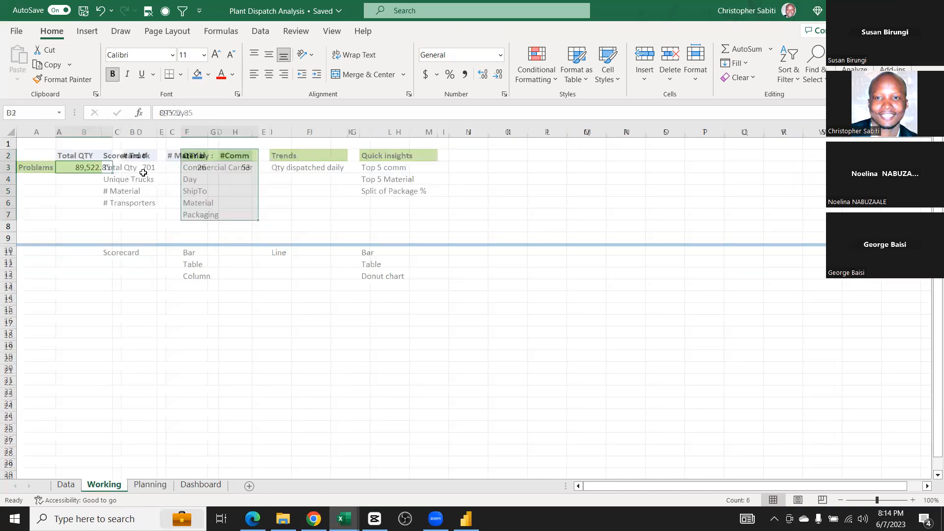
pyautogui.click(89, 143)
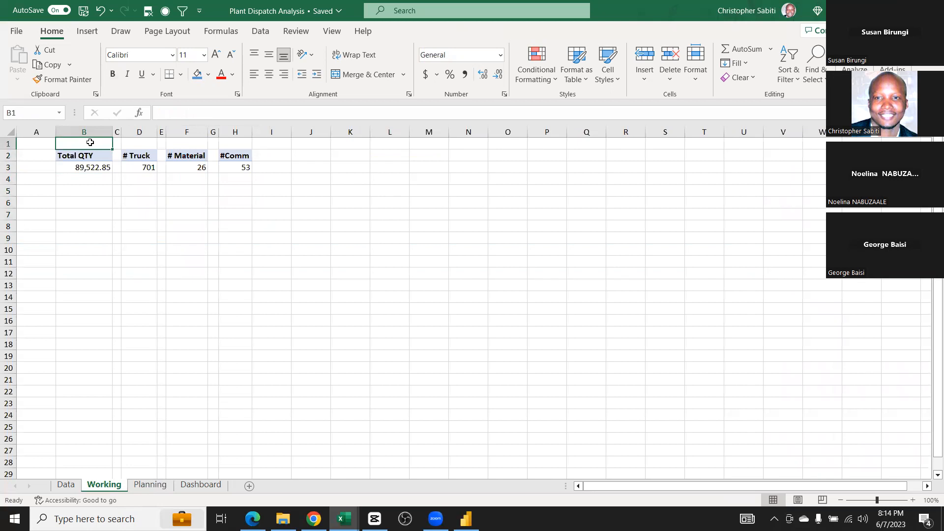
pyautogui.write('Scorec')
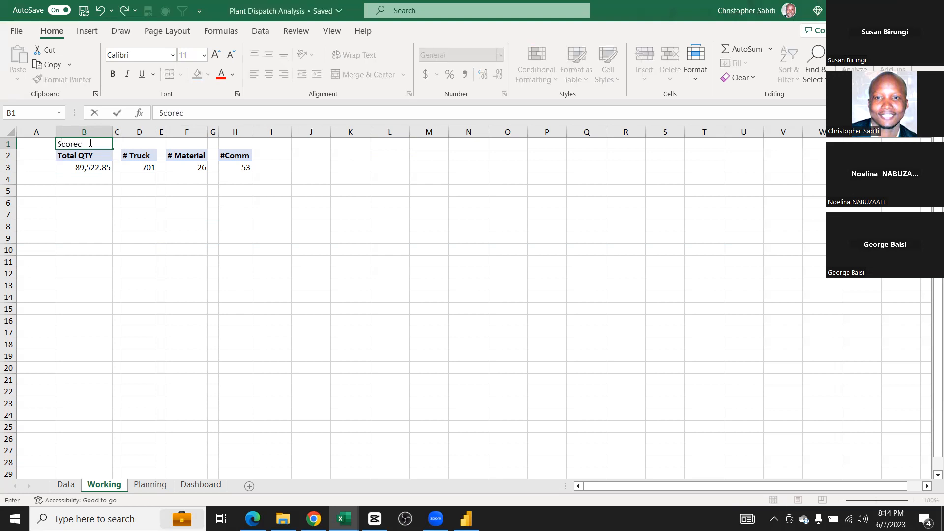
pyautogui.write('ard')
pyautogui.click(122, 221)
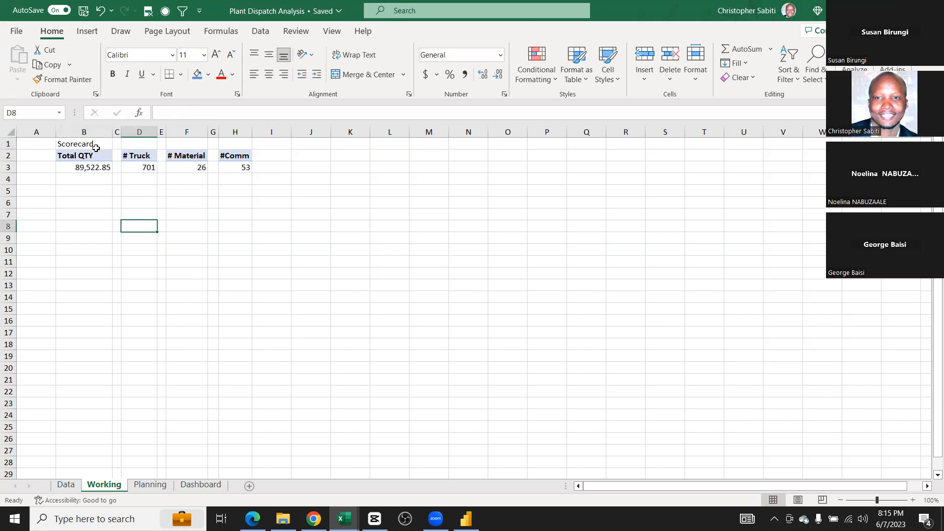
# Fill the Scorecard heading range B1:H1 with light orange
pyautogui.moveTo(93, 144); pyautogui.dragTo(232, 143)
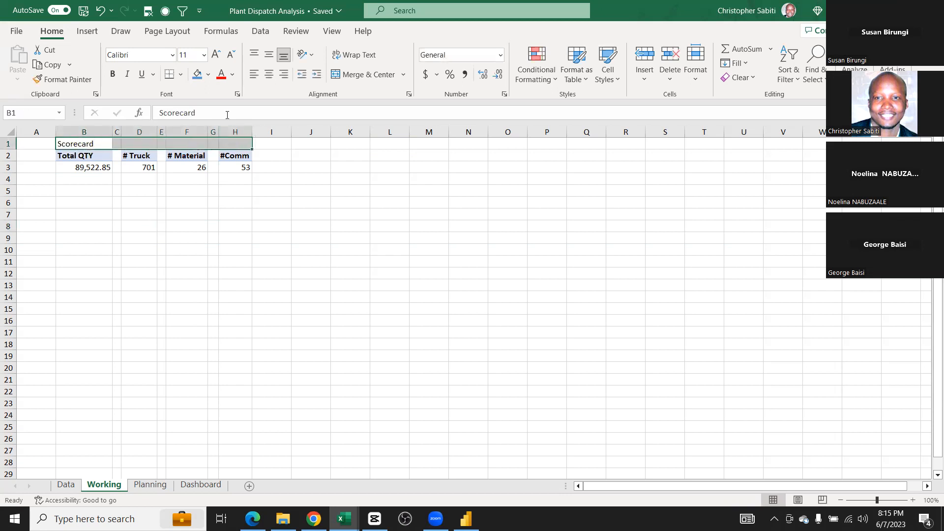
pyautogui.click(208, 74)
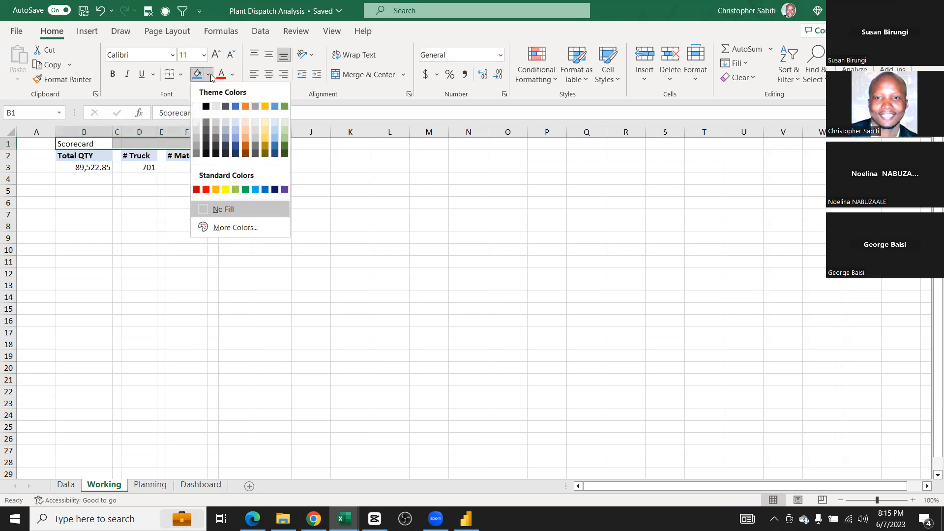
pyautogui.click(247, 120)
pyautogui.moveTo(213, 192); pyautogui.dragTo(214, 203)
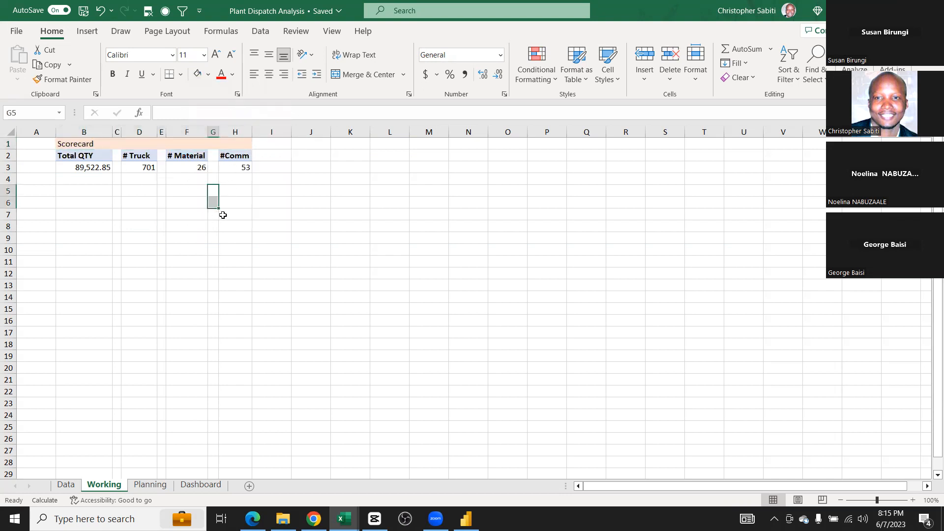
# Copy the #Comm pivot table to K2 and narrow columns I and J into spacers
pyautogui.moveTo(291, 132); pyautogui.dragTo(267, 132)
pyautogui.click(283, 145)
pyautogui.click(290, 159)
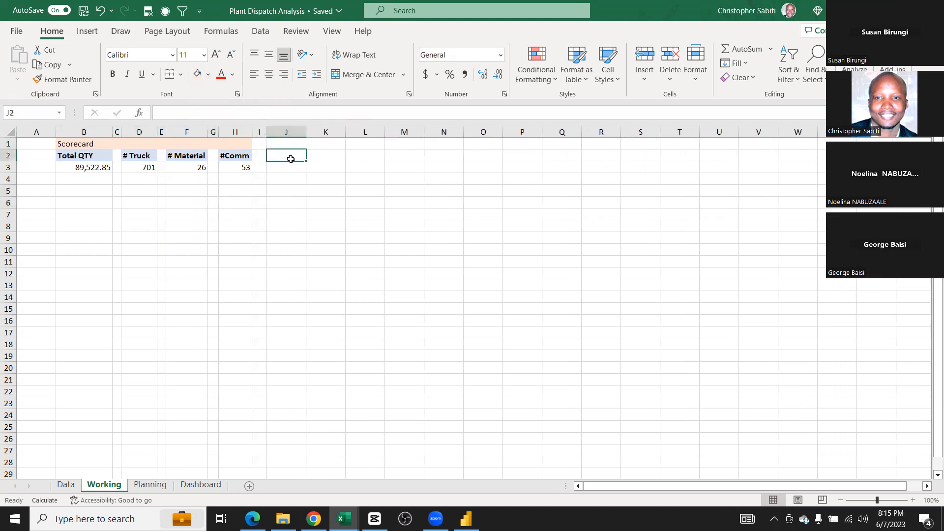
pyautogui.click(240, 160)
pyautogui.hotkey('ctrl', 'c')
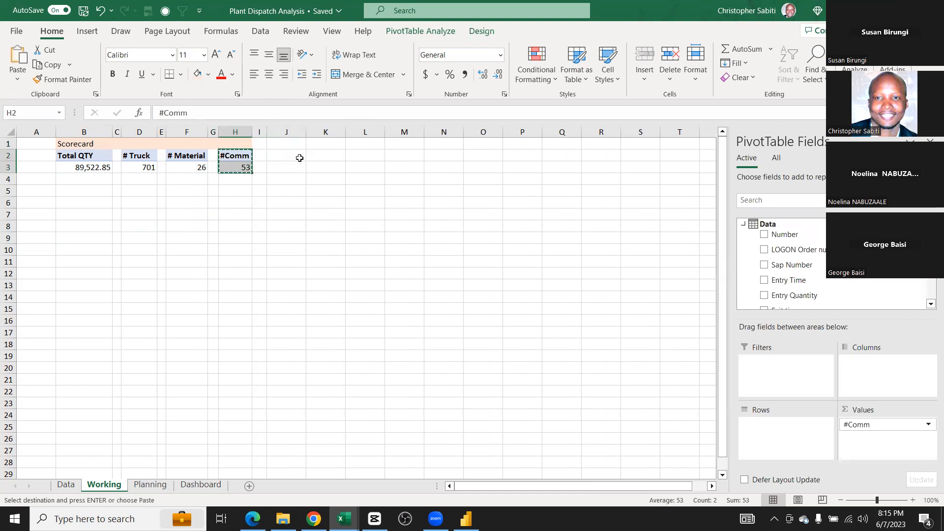
pyautogui.click(295, 161)
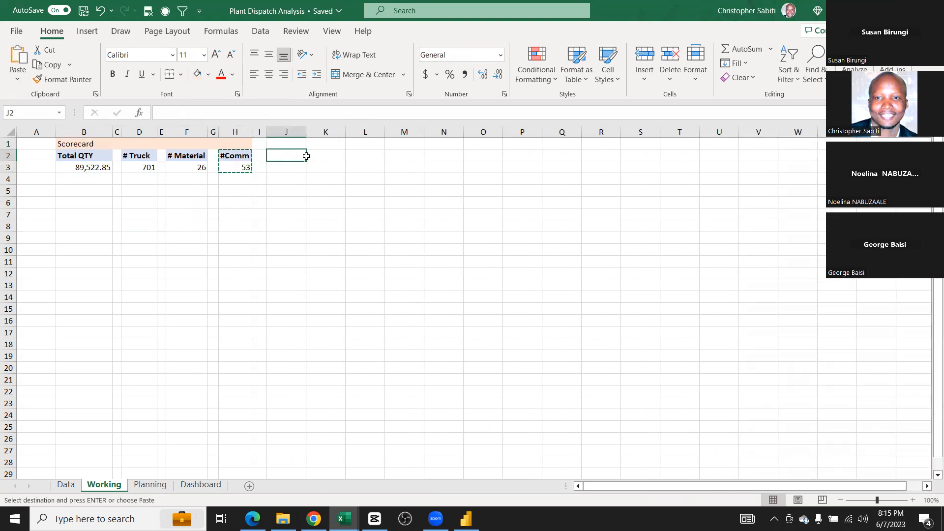
pyautogui.click(314, 162)
pyautogui.hotkey('ctrl', 'v')
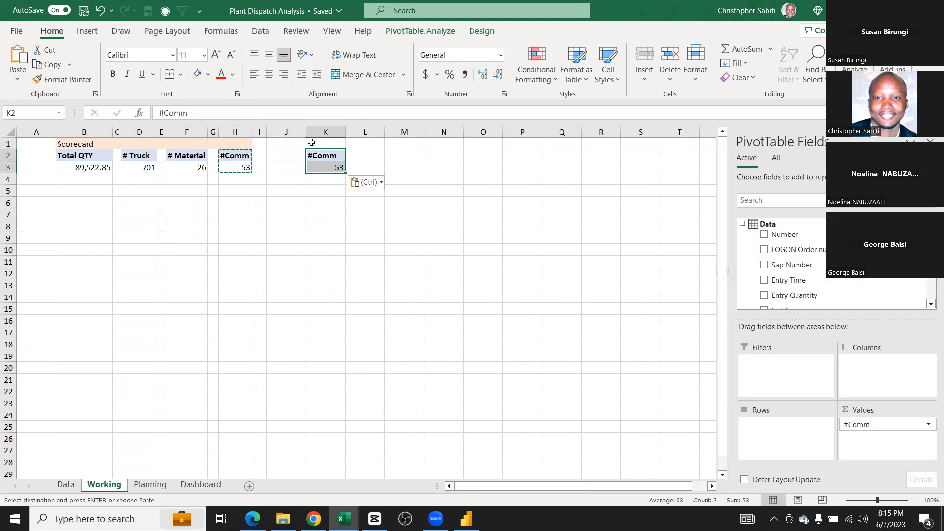
pyautogui.moveTo(305, 135); pyautogui.dragTo(278, 135)
pyautogui.click(298, 168)
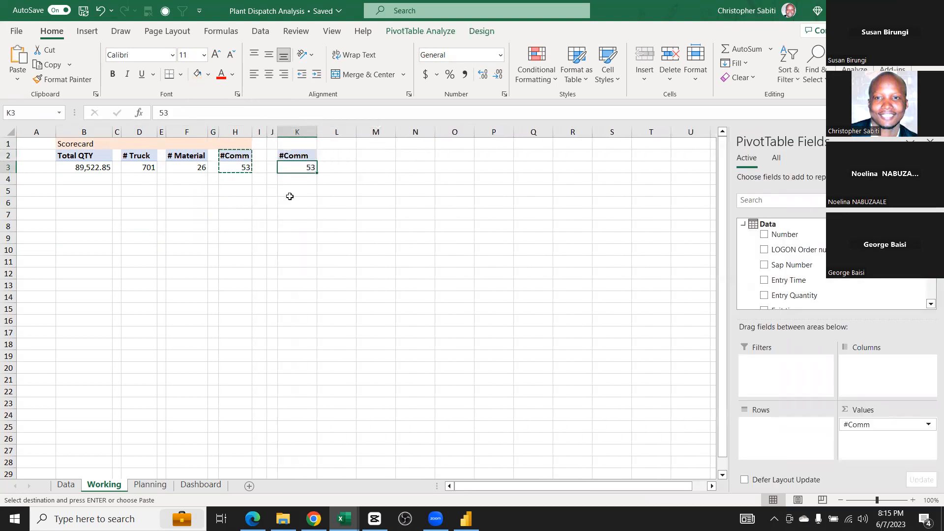
# Check the planned quantity breakdowns on the Planning sheet, and add Commercial Carrier to the rows of the copied pivot at K2
pyautogui.click(150, 485)
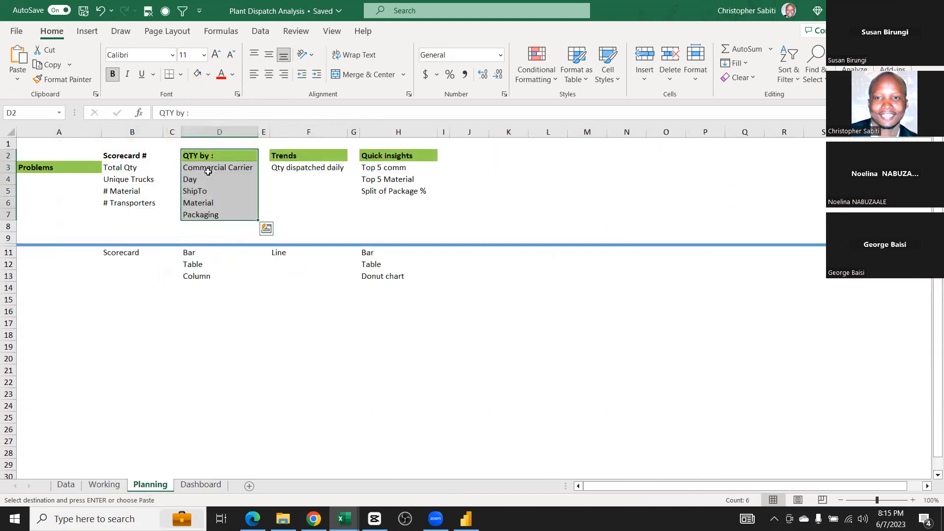
pyautogui.click(104, 485)
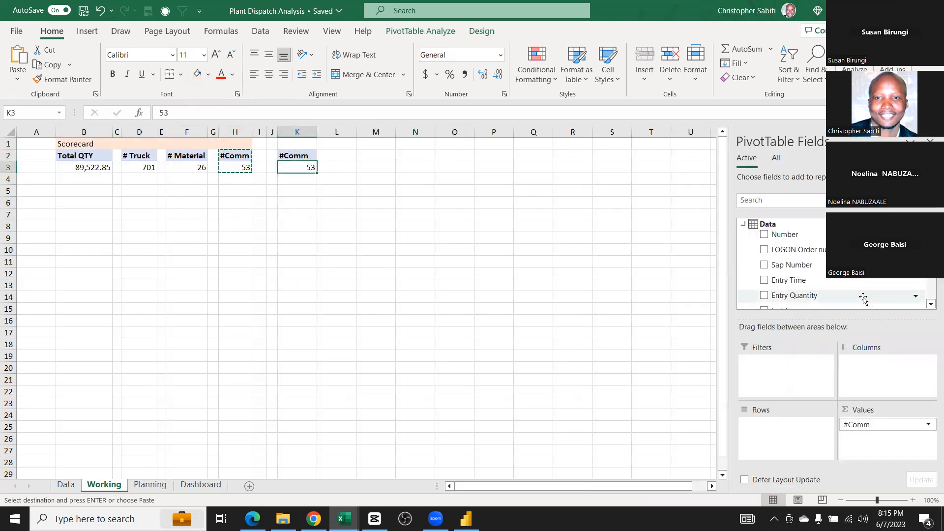
pyautogui.scroll(-2, 837, 285)
pyautogui.scroll(-1, 838, 286)
pyautogui.moveTo(825, 284); pyautogui.dragTo(791, 427)
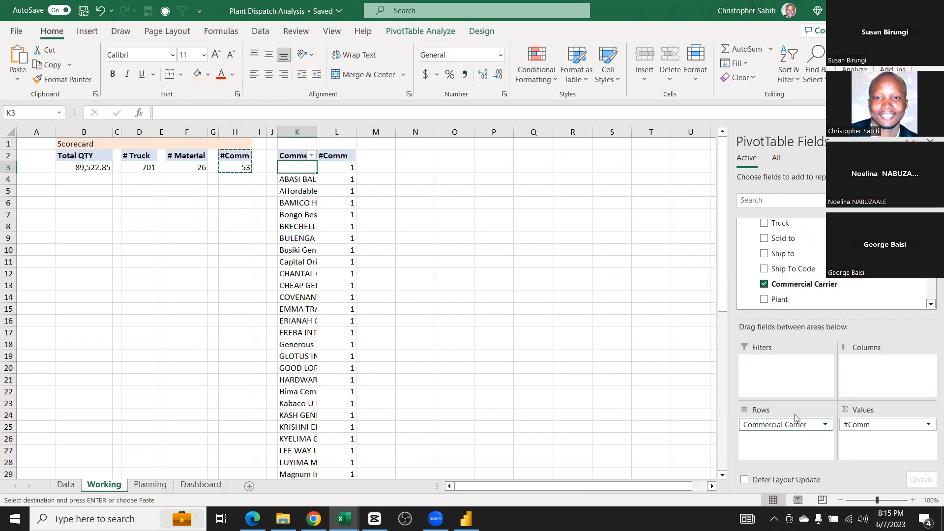
# Replace the #Comm value in the commercial carrier pivot with the sum of Qty
pyautogui.scroll(-1, 807, 285)
pyautogui.scroll(1, 808, 290)
pyautogui.moveTo(865, 424); pyautogui.dragTo(689, 371)
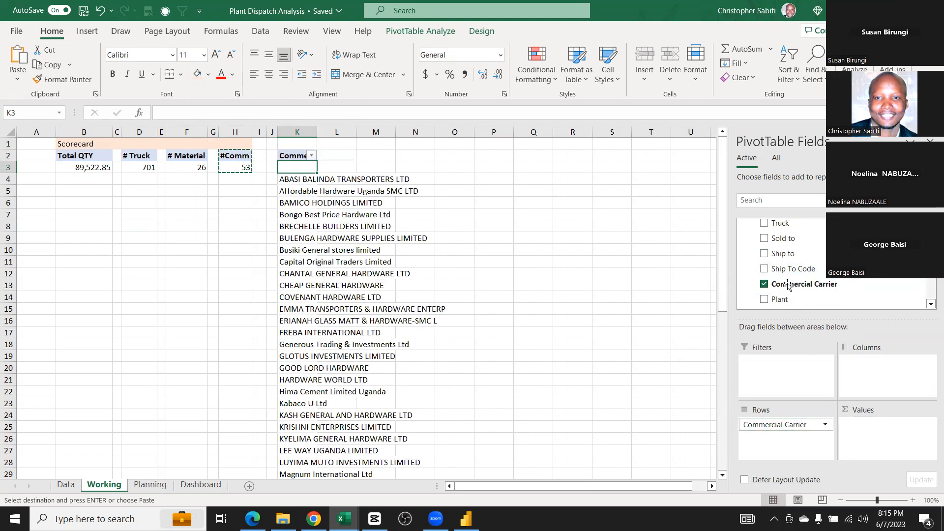
pyautogui.scroll(1, 796, 269)
pyautogui.scroll(4, 795, 270)
pyautogui.moveTo(782, 287); pyautogui.dragTo(877, 438)
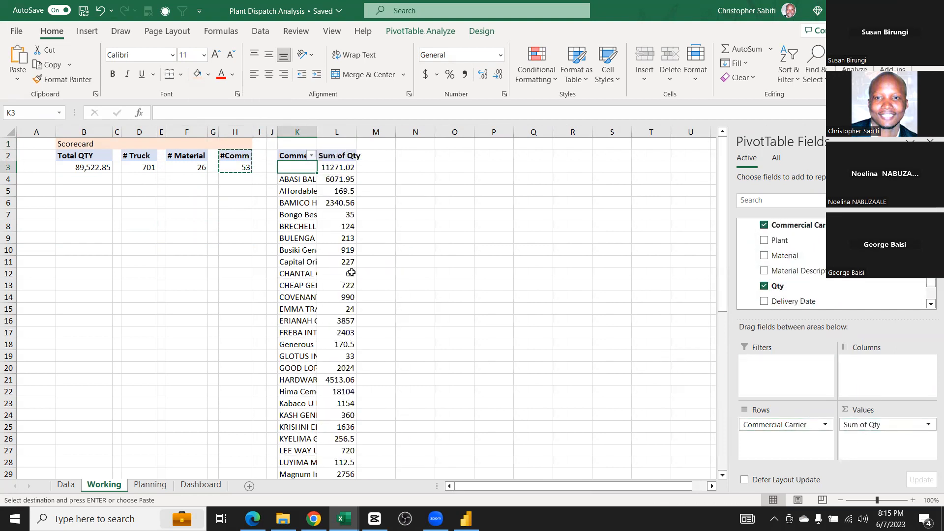
pyautogui.scroll(-13, 345, 266)
pyautogui.scroll(8, 340, 268)
pyautogui.scroll(5, 340, 268)
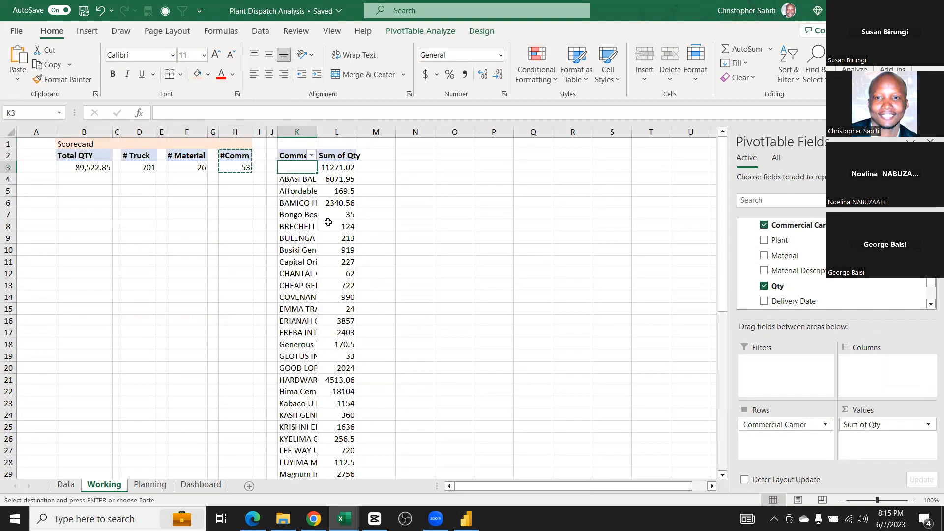
# Fit column K to the carrier names and label the blank carrier in K3 as "EXW"
pyautogui.doubleClick(317, 131)
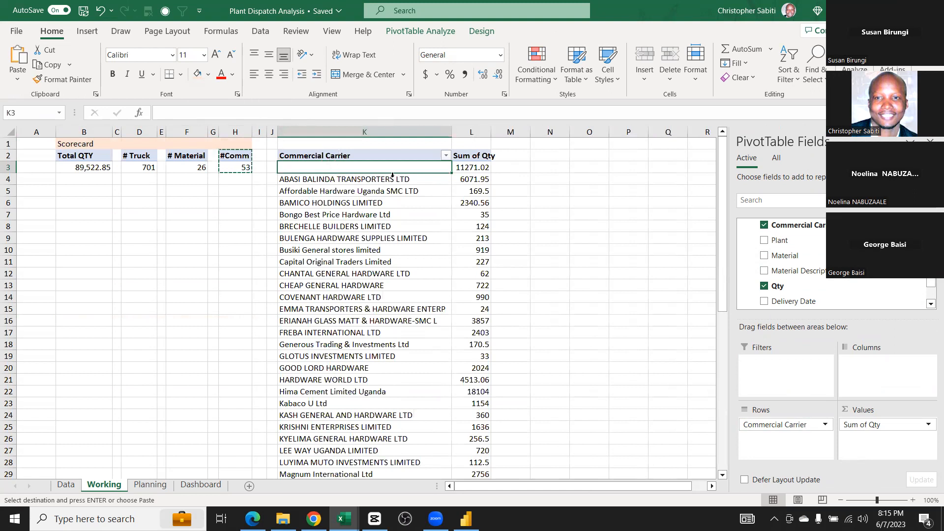
pyautogui.click(244, 114)
pyautogui.write('EXW')
pyautogui.press('Return')
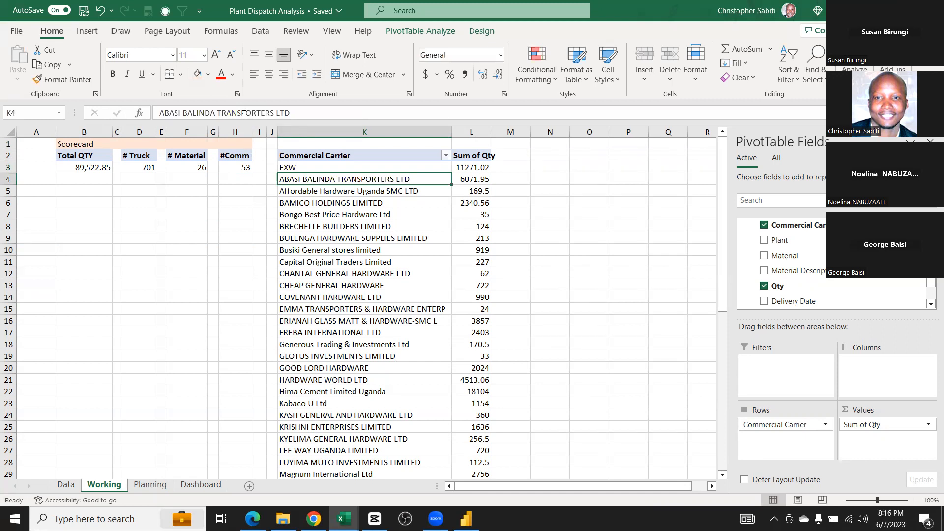
# Review the carrier quantities down to the last row, the Quick insights list on the Planning sheet, and the Data sheet
pyautogui.click(411, 256)
pyautogui.scroll(-13, 413, 260)
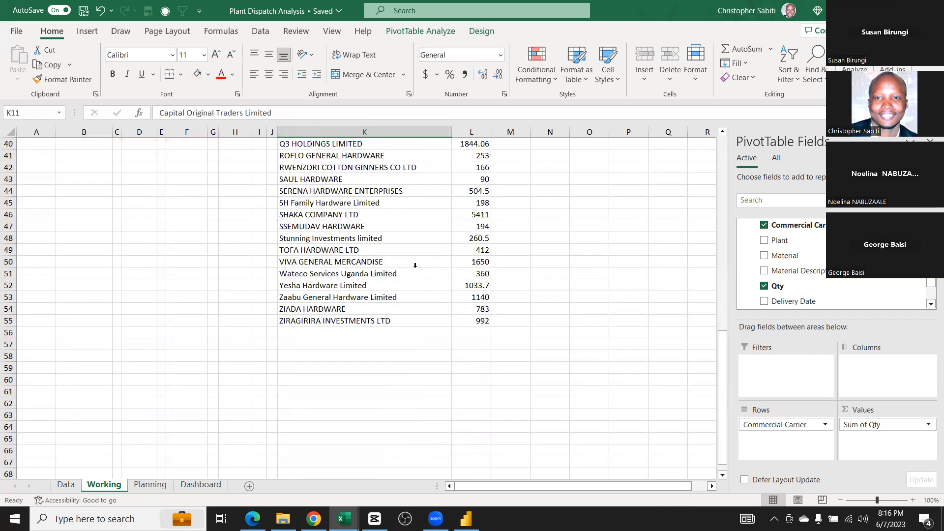
pyautogui.scroll(13, 414, 265)
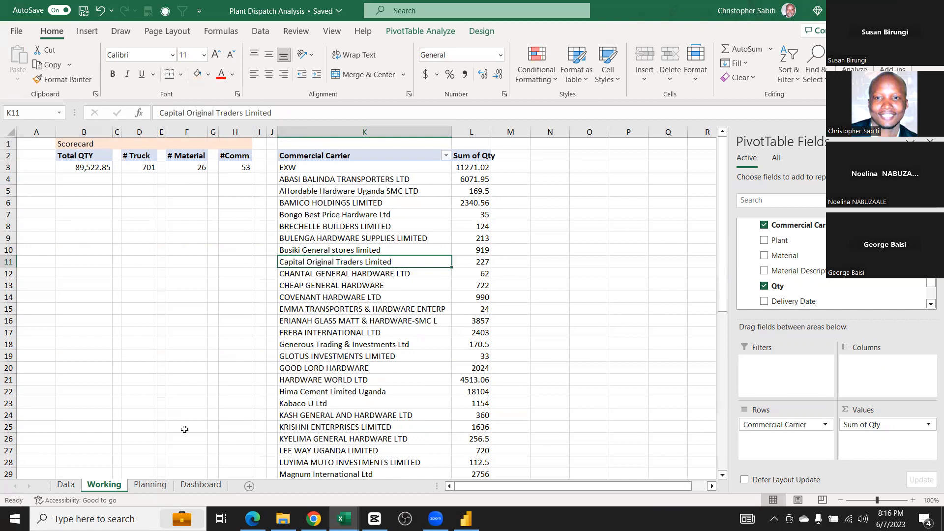
pyautogui.click(150, 485)
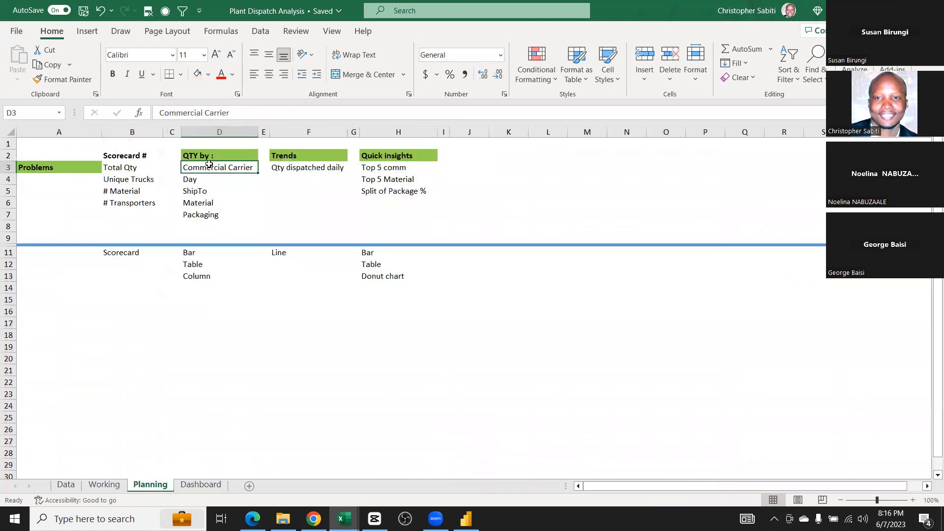
pyautogui.moveTo(394, 170); pyautogui.dragTo(411, 197)
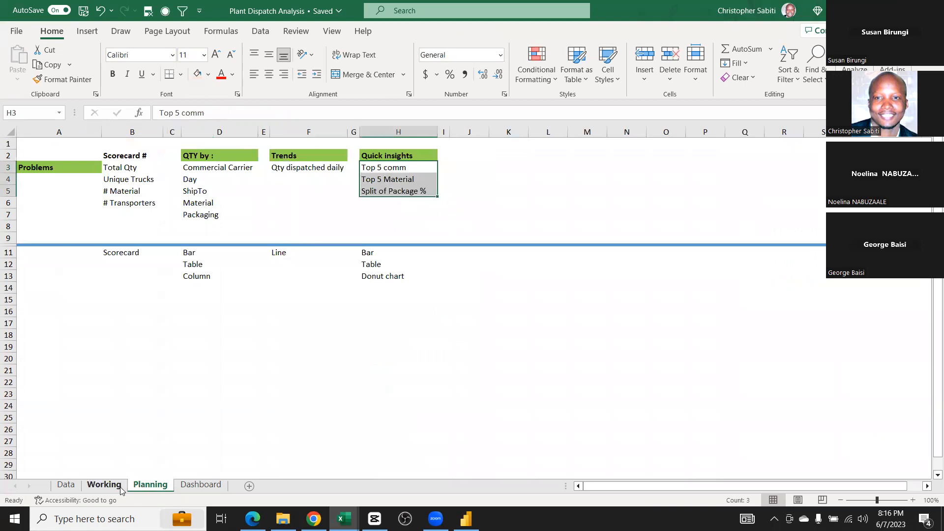
pyautogui.click(78, 486)
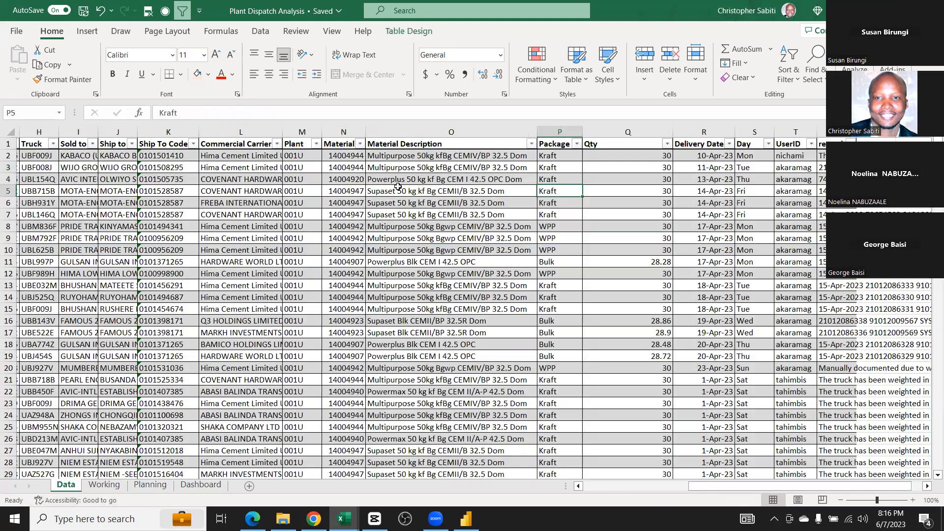
# Review the full carrier list and quantities in the commercial carrier pivot on the Working sheet
pyautogui.click(104, 485)
pyautogui.click(339, 186)
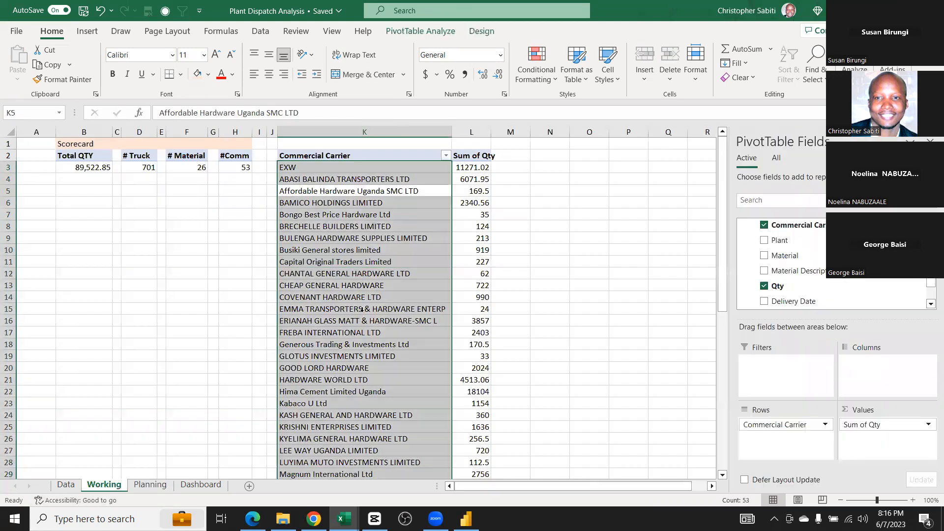
pyautogui.scroll(-7, 339, 348)
pyautogui.scroll(-4, 339, 348)
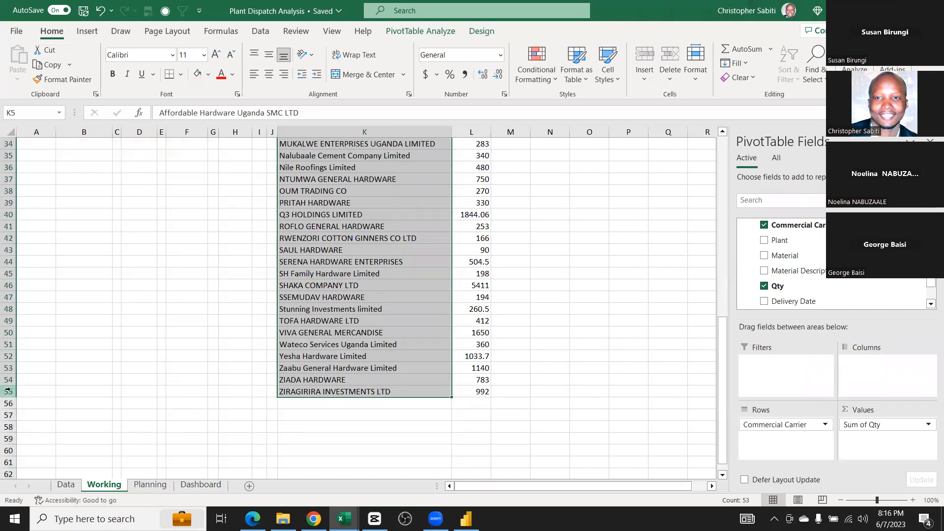
pyautogui.scroll(8, 366, 287)
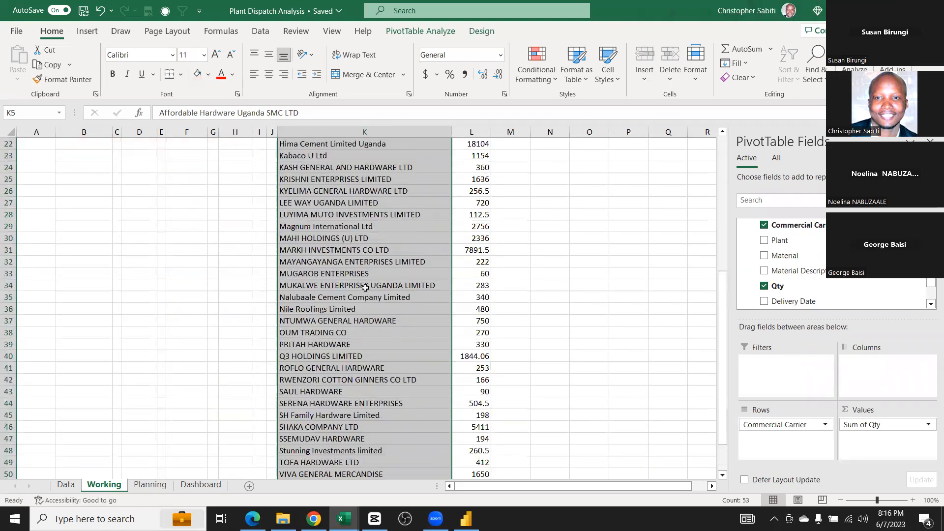
pyautogui.scroll(3, 366, 288)
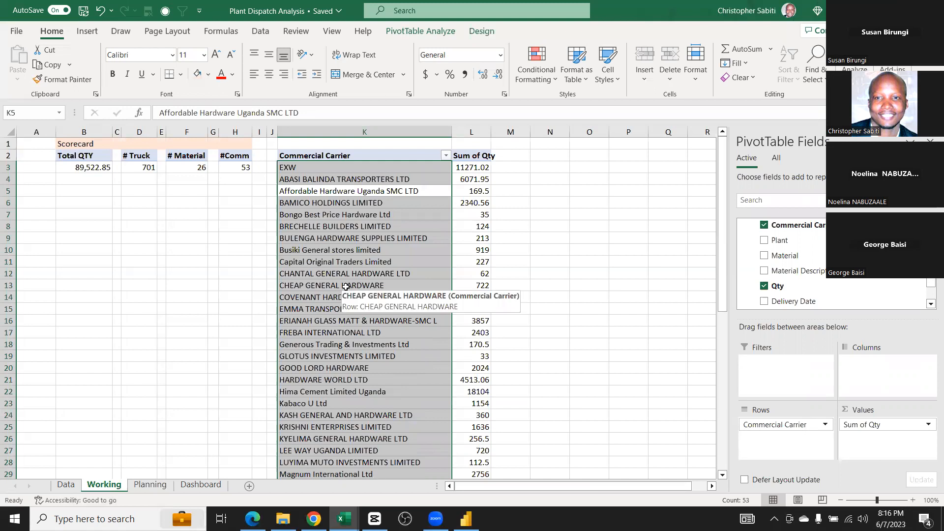
pyautogui.scroll(-16, 345, 286)
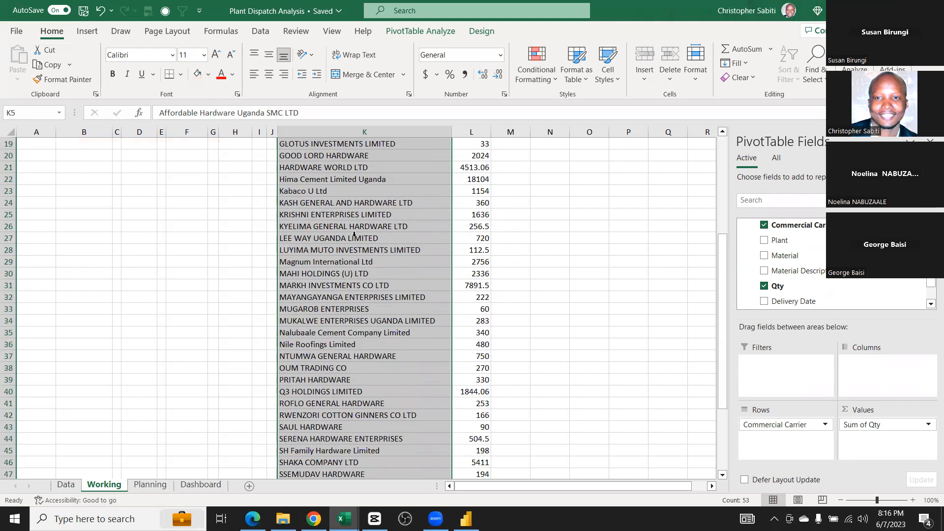
pyautogui.scroll(16, 360, 243)
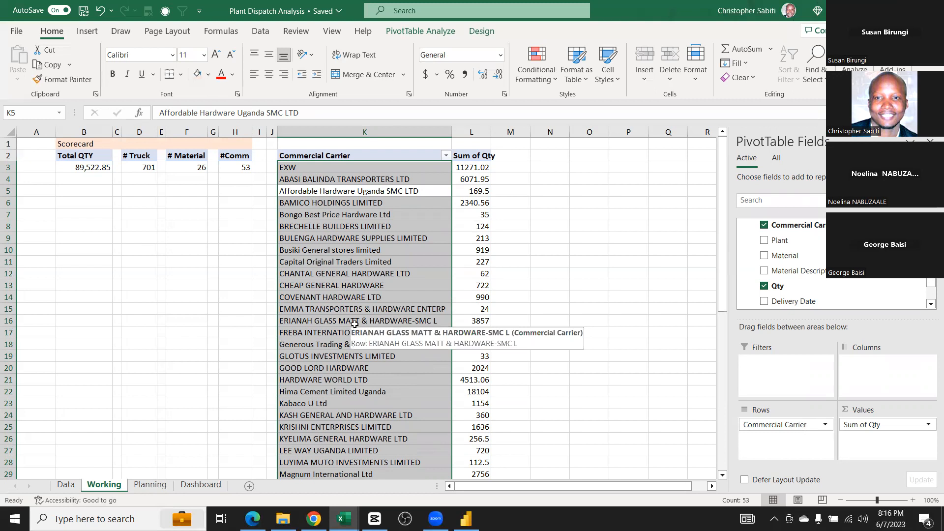
# Enter the note "Top 10" in D1 above the "QTY by :" heading on the Planning sheet
pyautogui.click(150, 484)
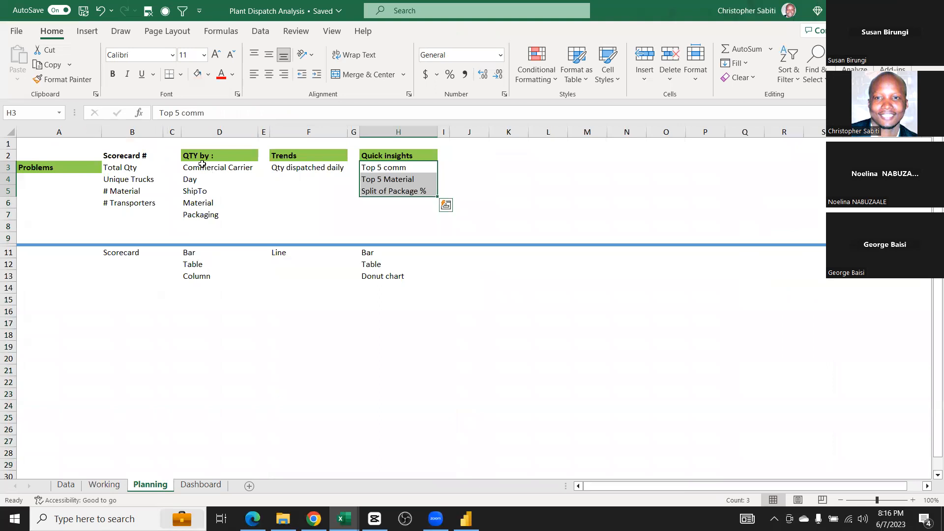
pyautogui.click(223, 155)
pyautogui.click(211, 142)
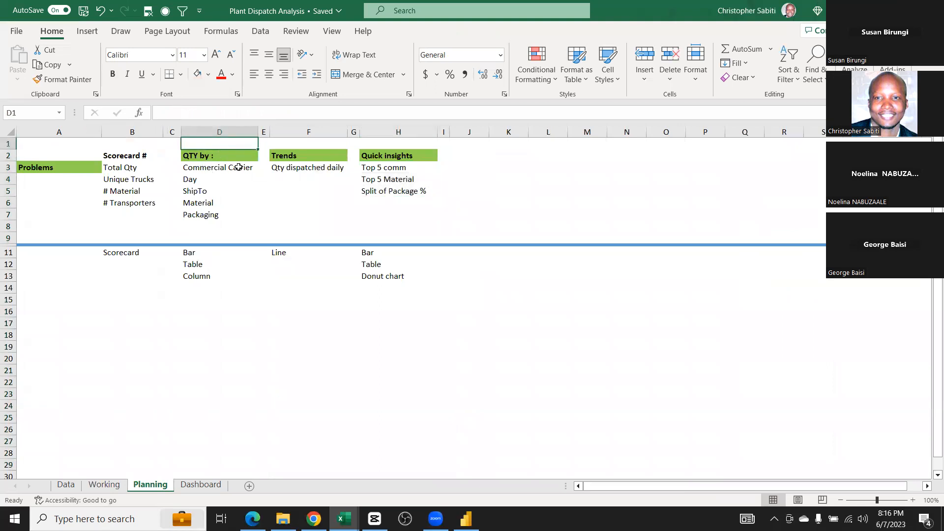
pyautogui.write('Top 10')
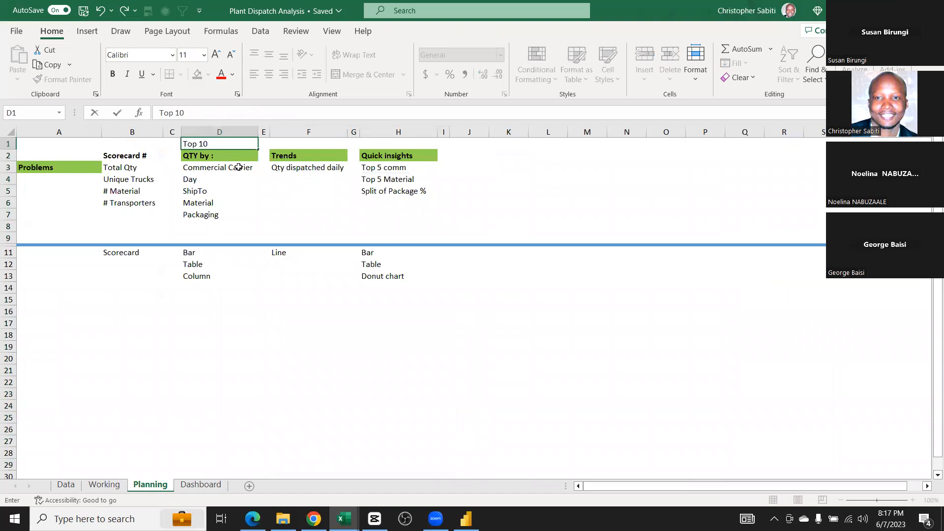
pyautogui.press('Return')
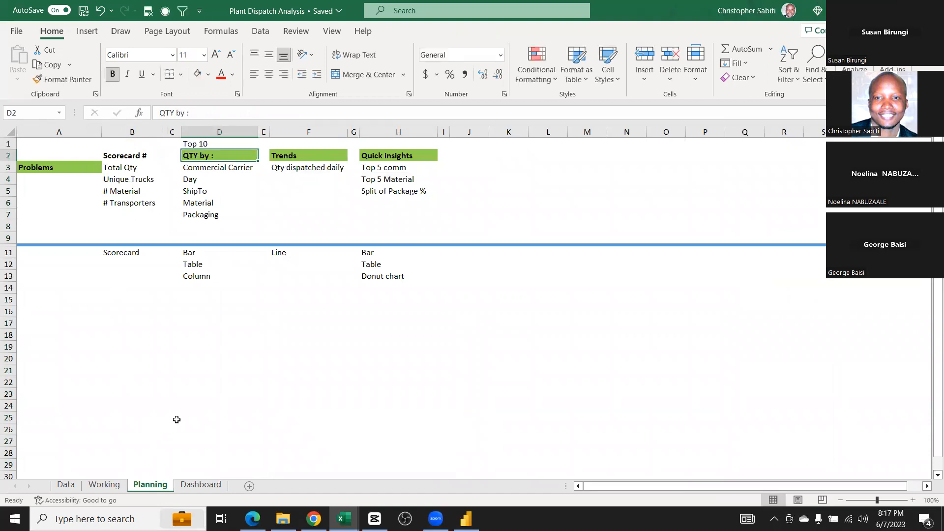
# Filter the commercial carrier pivot on the Working sheet to the top 10 items by Sum of Qty
pyautogui.click(115, 487)
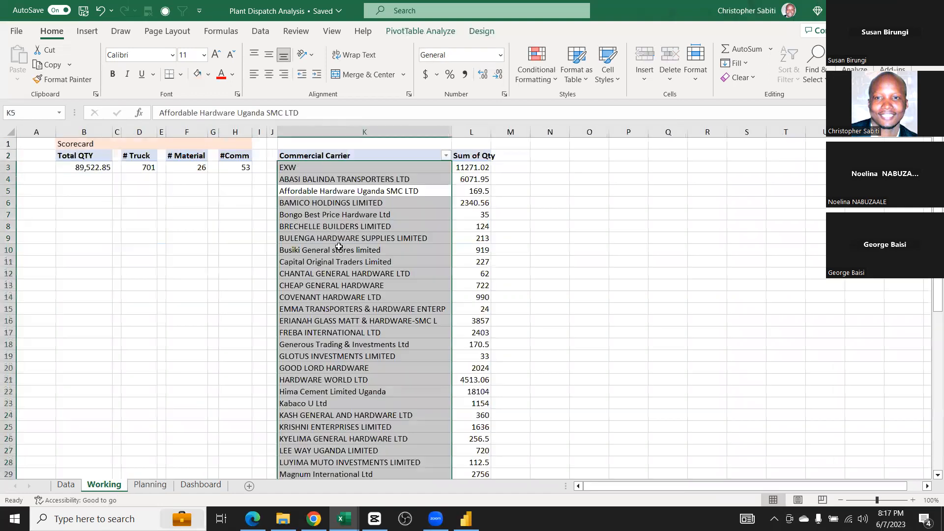
pyautogui.click(446, 156)
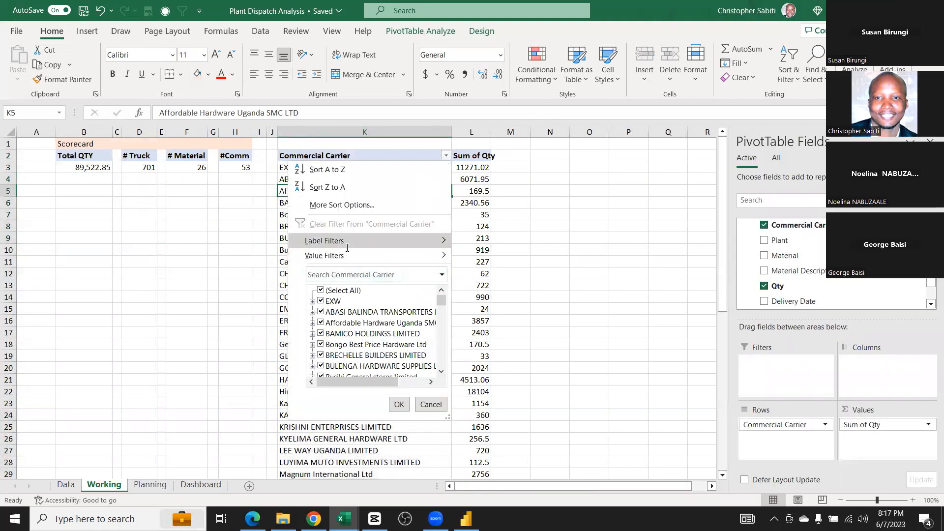
pyautogui.moveTo(346, 255)
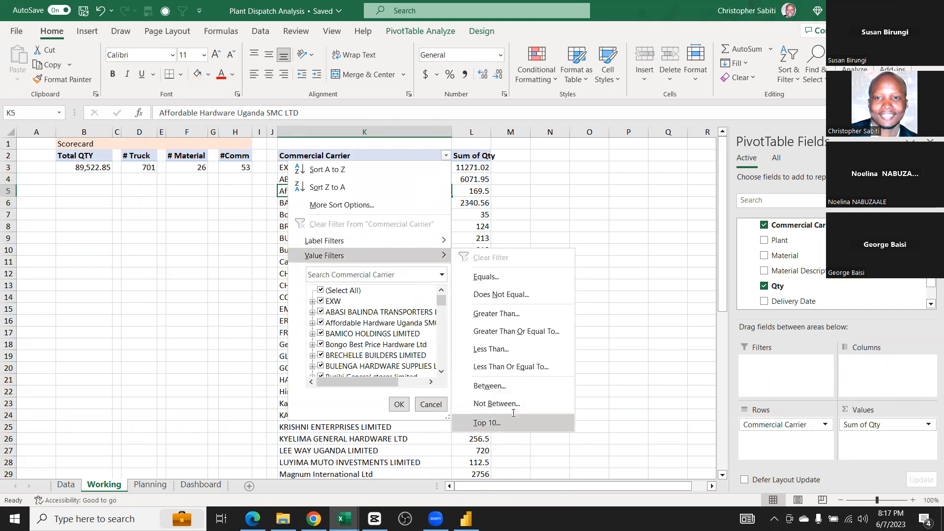
pyautogui.click(495, 423)
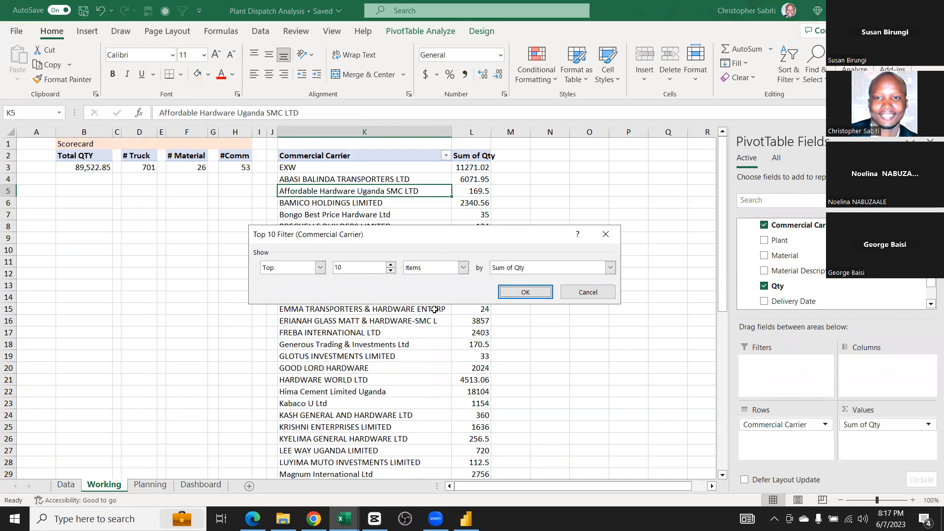
pyautogui.click(518, 292)
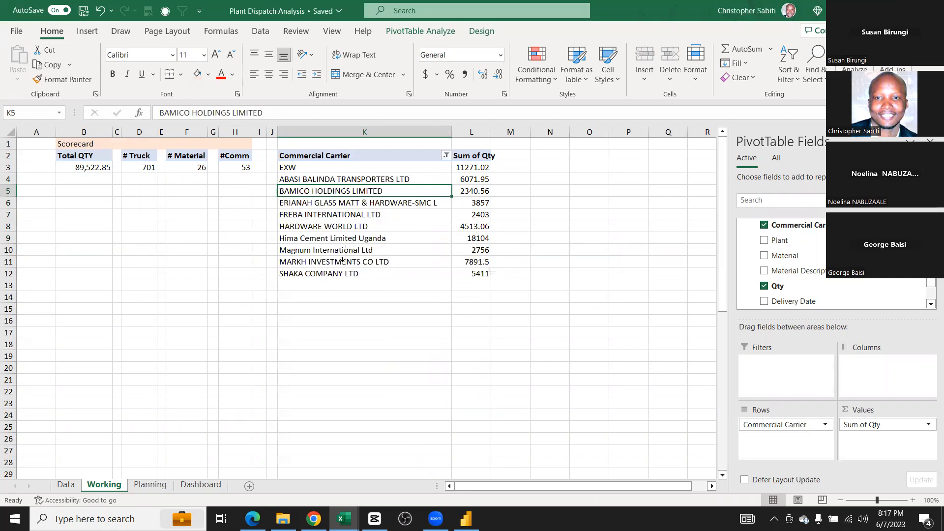
# Narrow column K to suit the filtered carrier names
pyautogui.moveTo(80, 165)
pyautogui.hscroll(5, 350, 226)
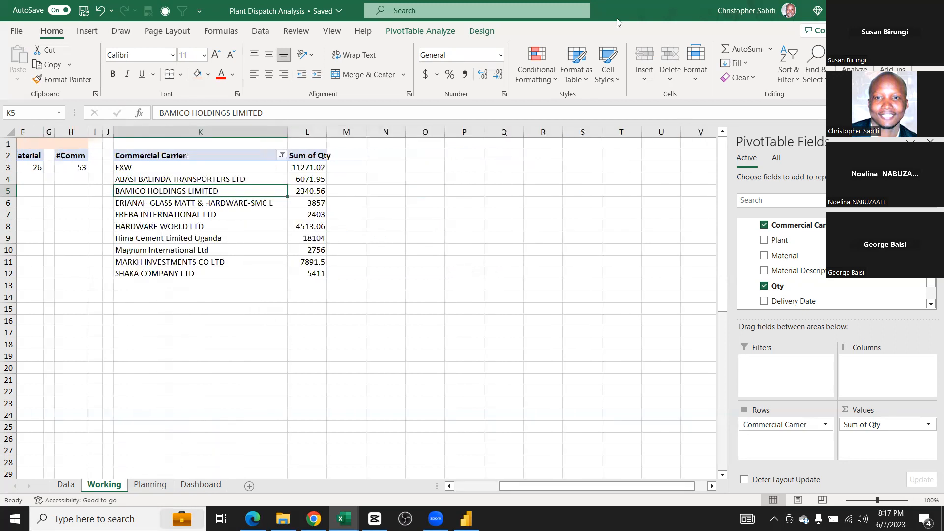
pyautogui.hscroll(-5, 182, 217)
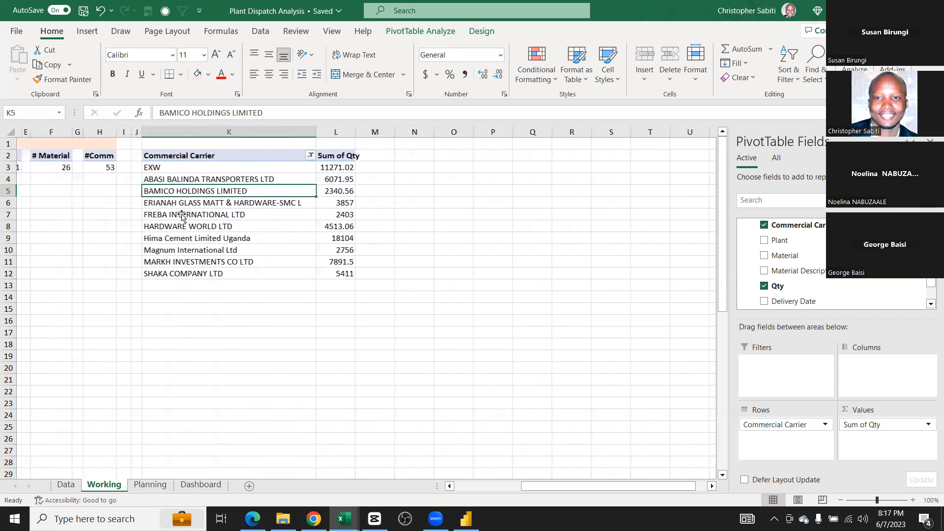
pyautogui.hscroll(-1, 268, 209)
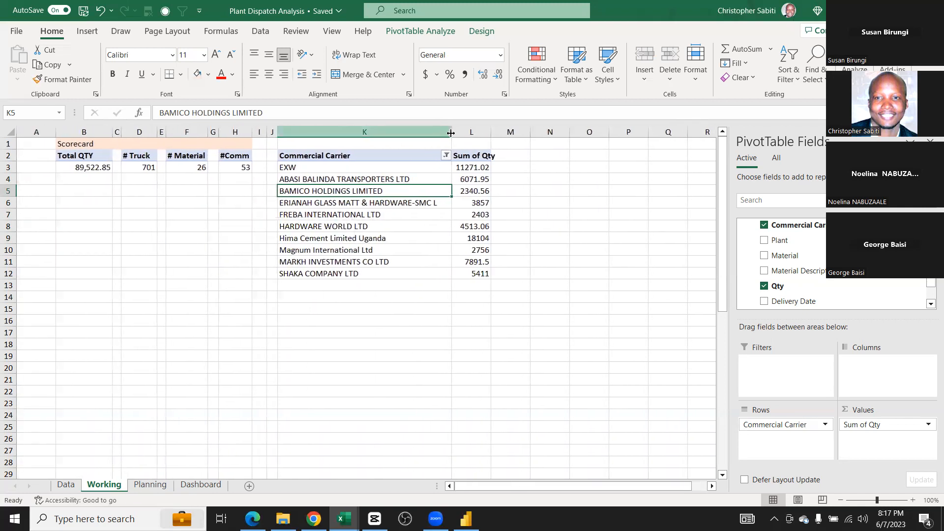
pyautogui.moveTo(452, 133); pyautogui.dragTo(441, 134)
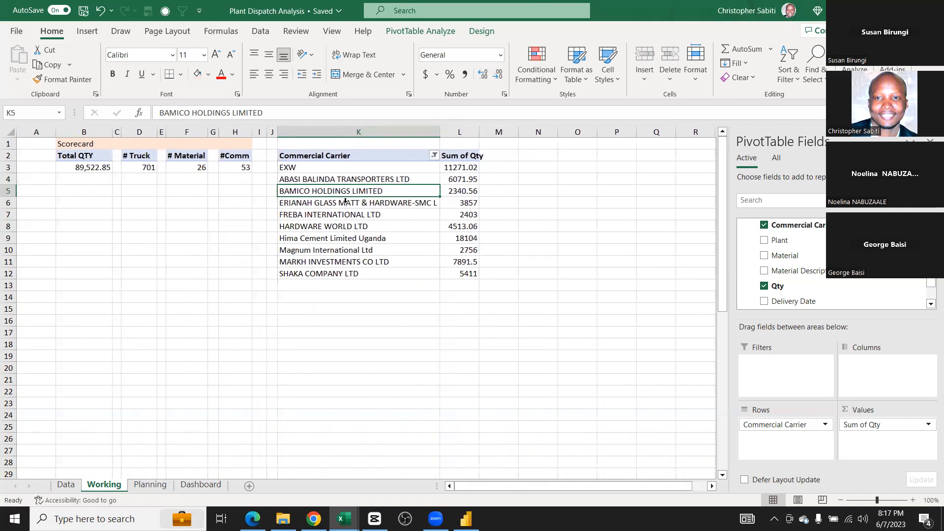
# Sort the commercial carrier pivot by Sum of Qty from largest to smallest
pyautogui.click(327, 162)
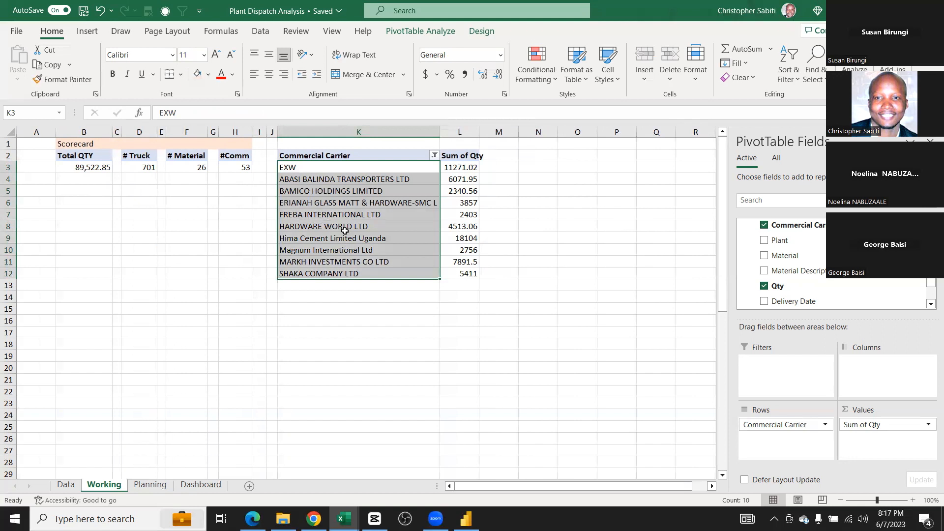
pyautogui.rightClick(456, 182)
pyautogui.moveTo(507, 285)
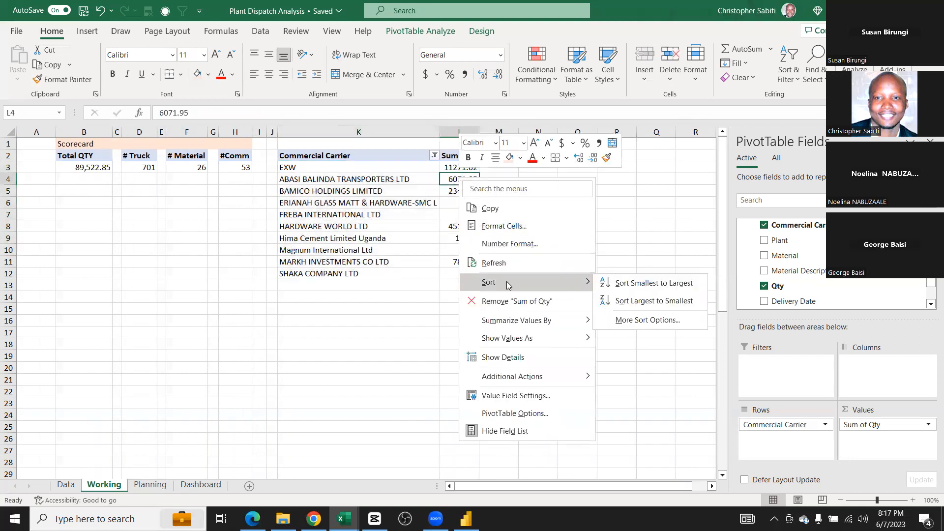
pyautogui.click(667, 301)
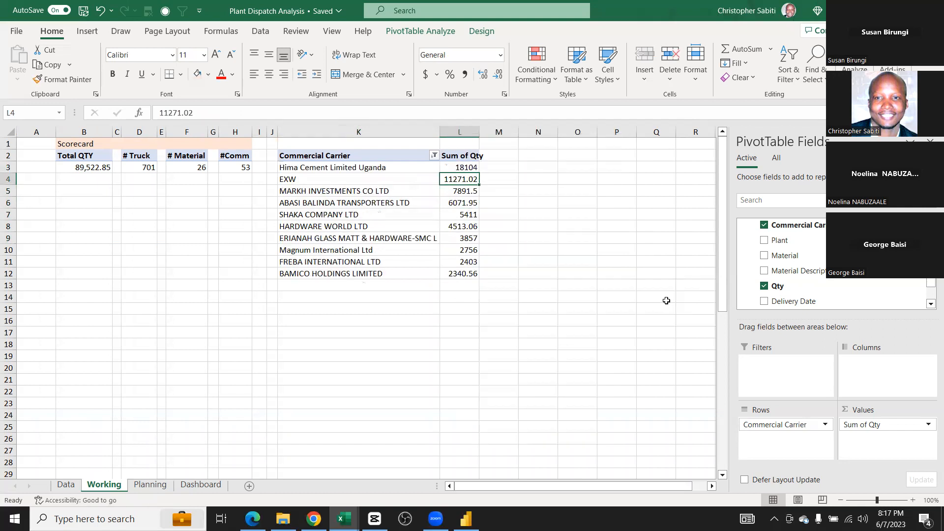
pyautogui.click(370, 237)
pyautogui.click(454, 204)
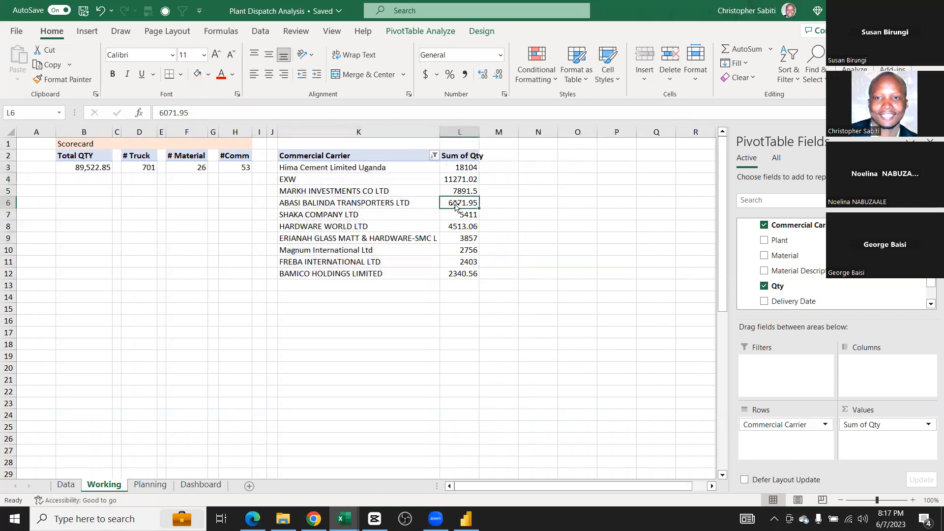
# Copy the whole commercial carrier pivot and paste it at N2
pyautogui.moveTo(366, 159); pyautogui.dragTo(457, 271)
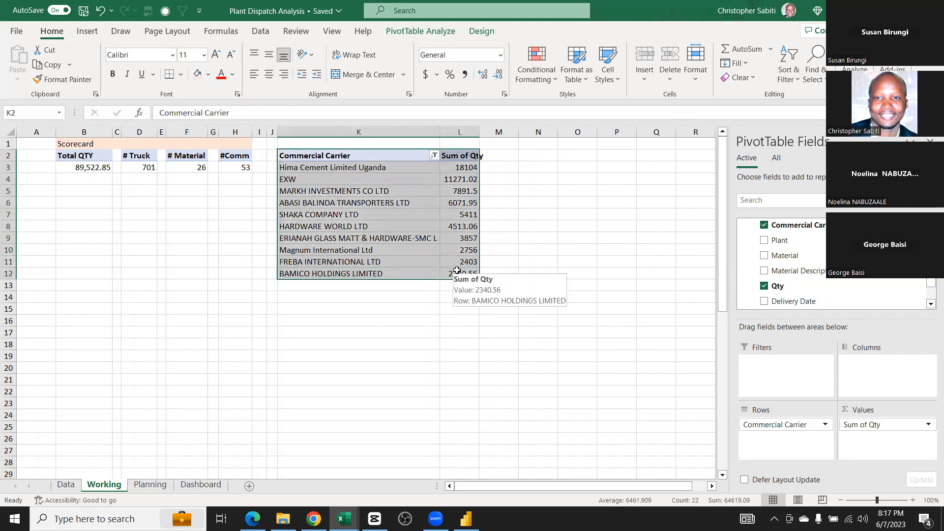
pyautogui.hotkey('ctrl', 'c')
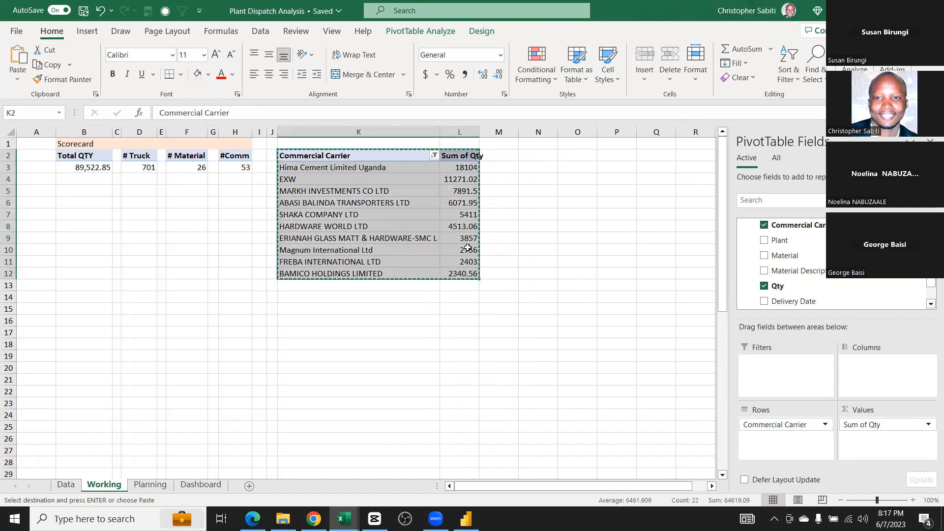
pyautogui.click(528, 154)
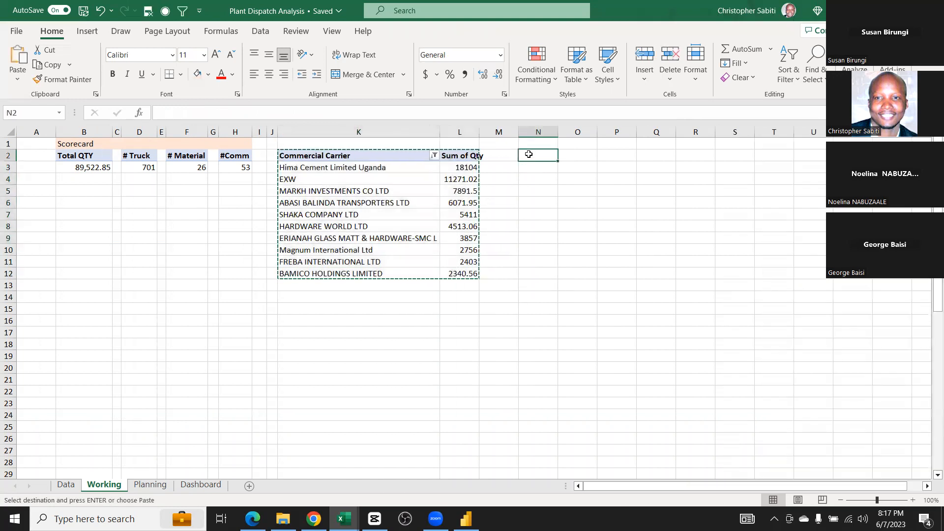
pyautogui.hotkey('ctrl', 'v')
# Check the next planned breakdown on the Planning sheet, and replace Commercial Carrier with Day in the rows of the pivot at N2
pyautogui.click(150, 486)
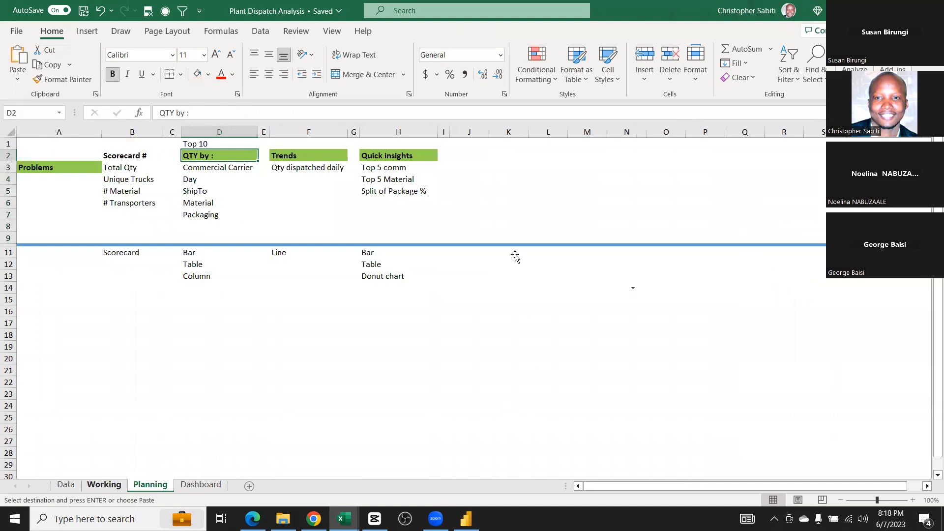
pyautogui.click(103, 485)
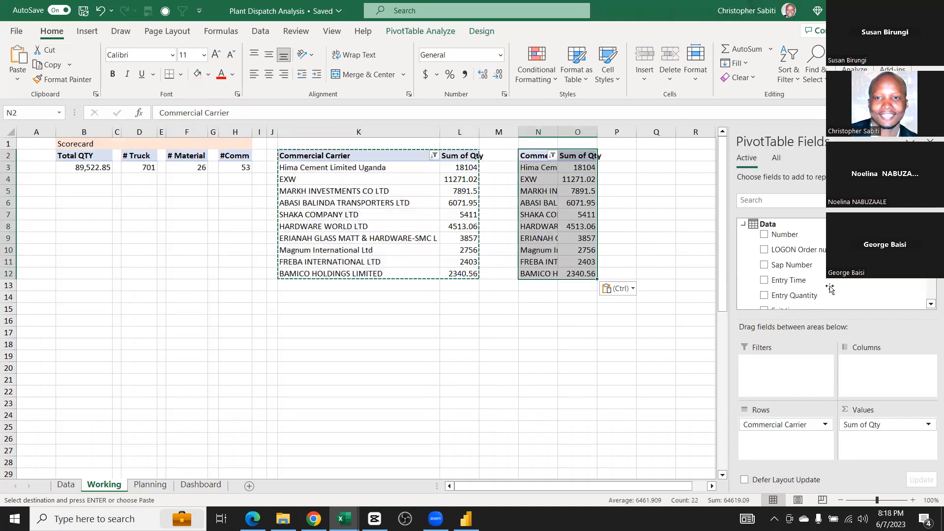
pyautogui.press('Down')
pyautogui.press('Down')
pyautogui.press('Down')
pyautogui.scroll(-4, 799, 270)
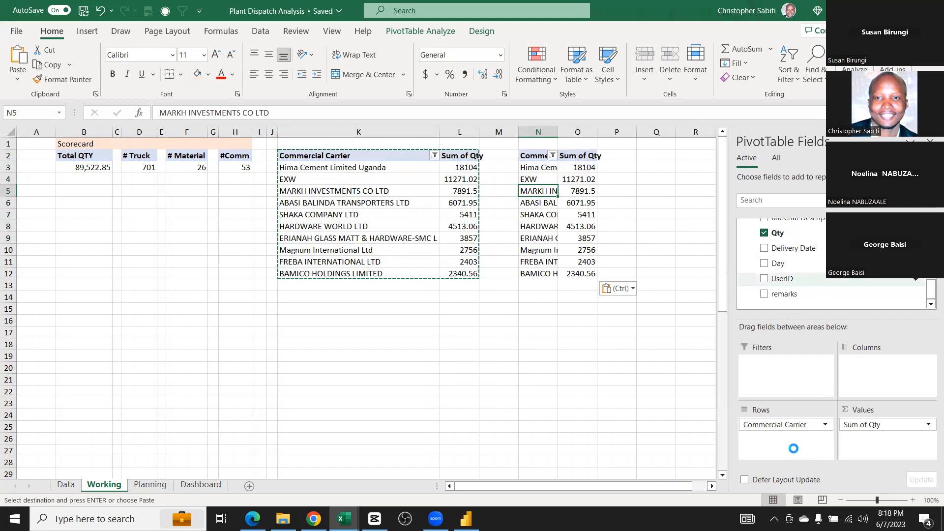
pyautogui.moveTo(793, 424); pyautogui.dragTo(555, 337)
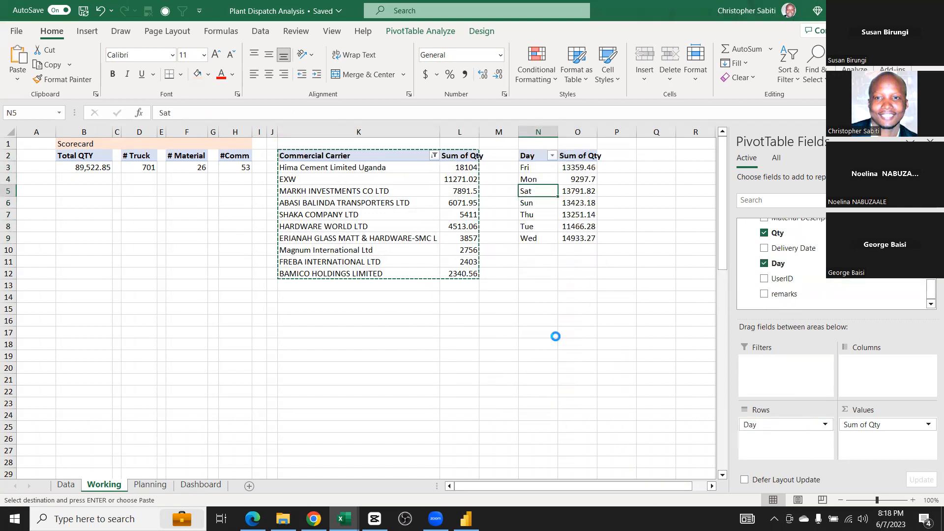
# Sort the Day labels in the pivot at N2 from A to Z
pyautogui.click(579, 167)
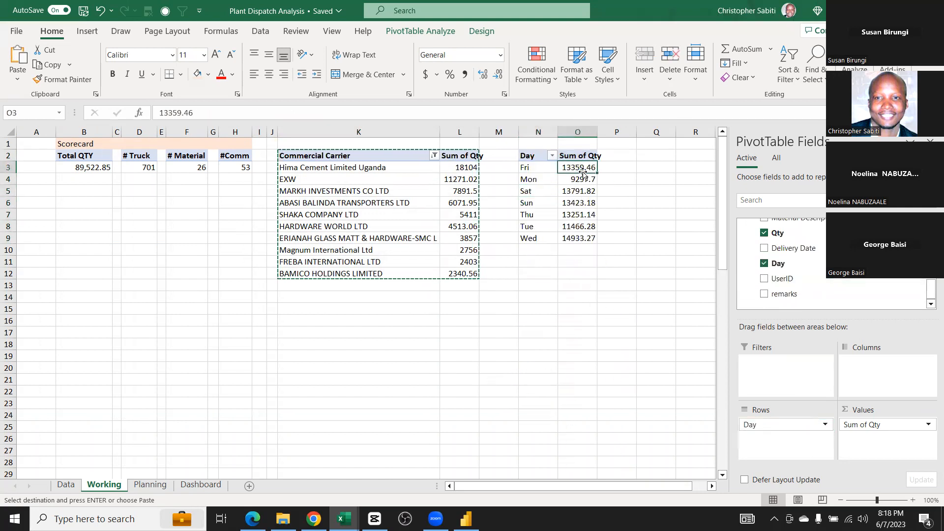
pyautogui.click(552, 156)
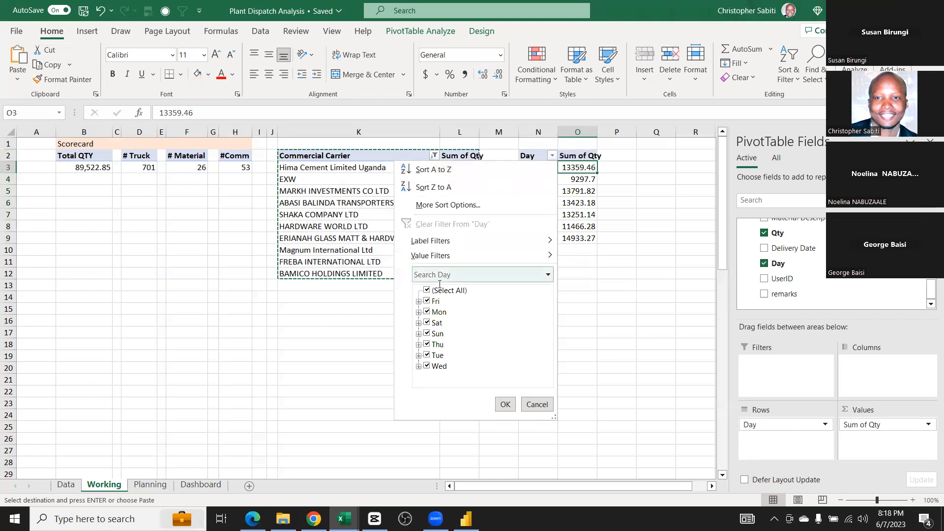
pyautogui.click(432, 170)
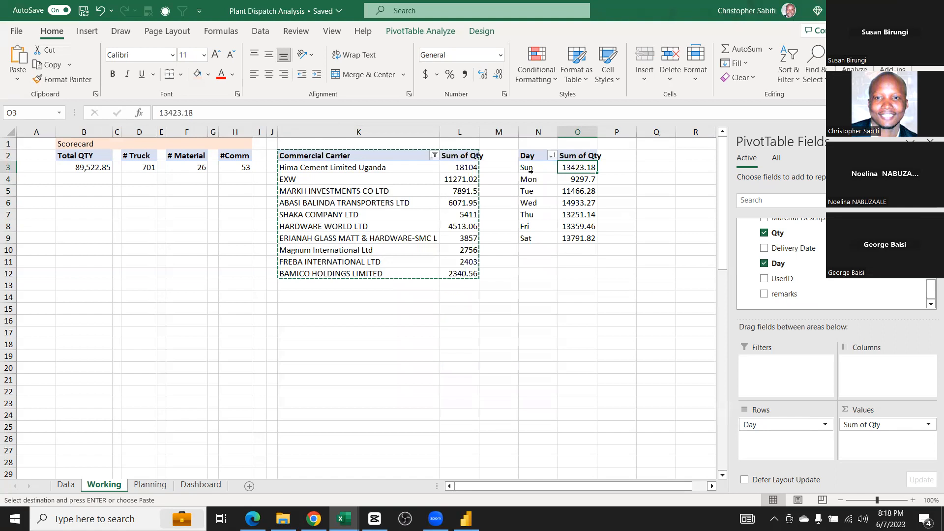
pyautogui.keyDown('ctrl'); pyautogui.click(543, 167); pyautogui.keyUp('ctrl')
pyautogui.click(552, 156)
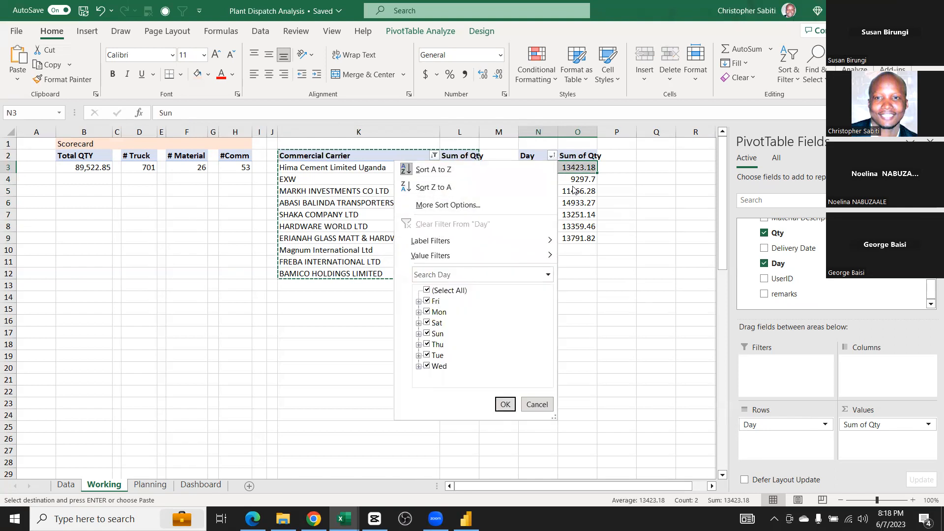
pyautogui.click(433, 170)
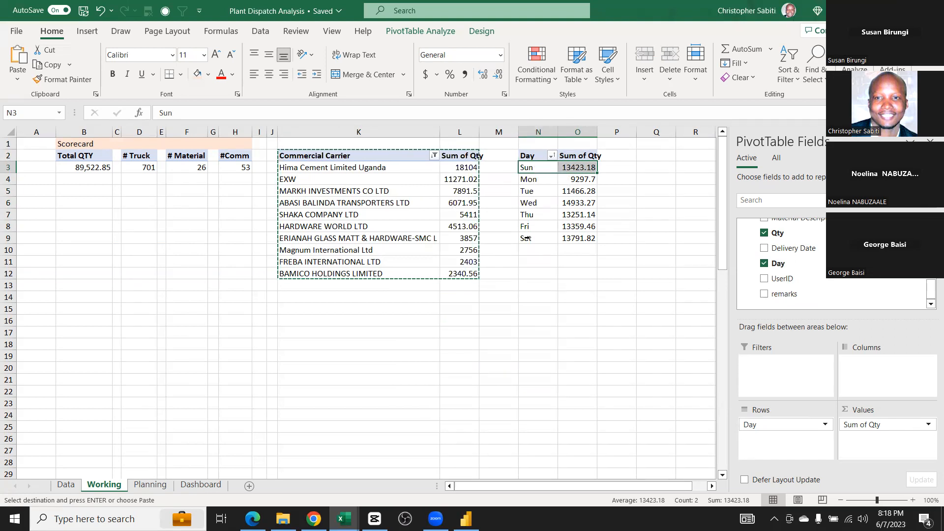
# Inspect the additional sort options for the Day labels in the pivot at N2, leaving the sort order as it is
pyautogui.click(566, 206)
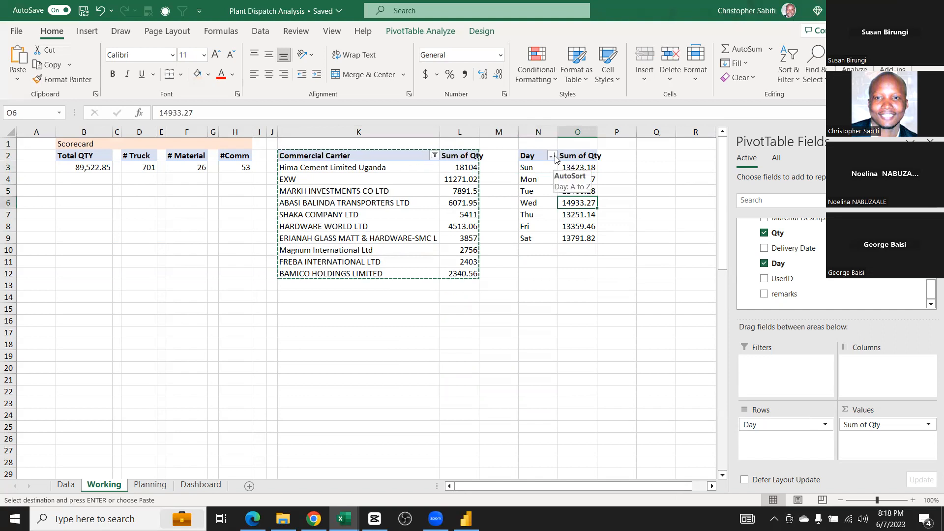
pyautogui.click(551, 156)
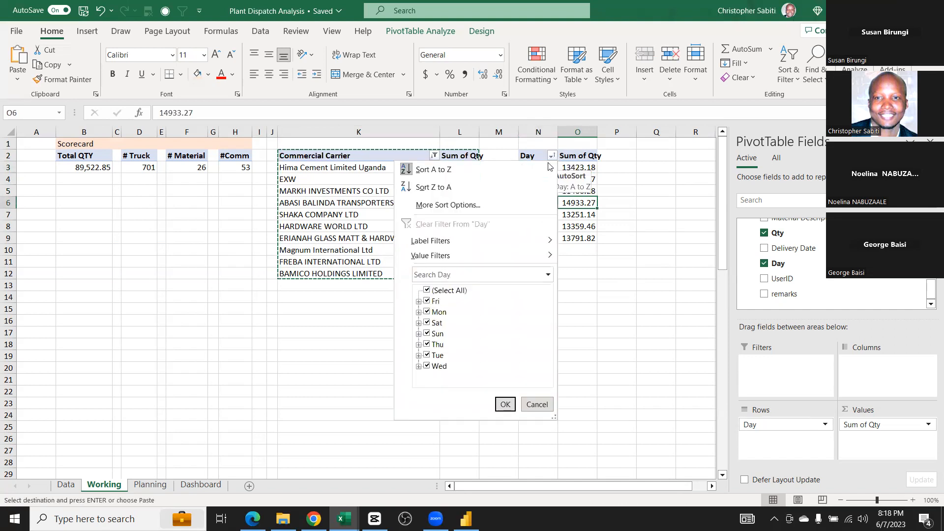
pyautogui.click(446, 204)
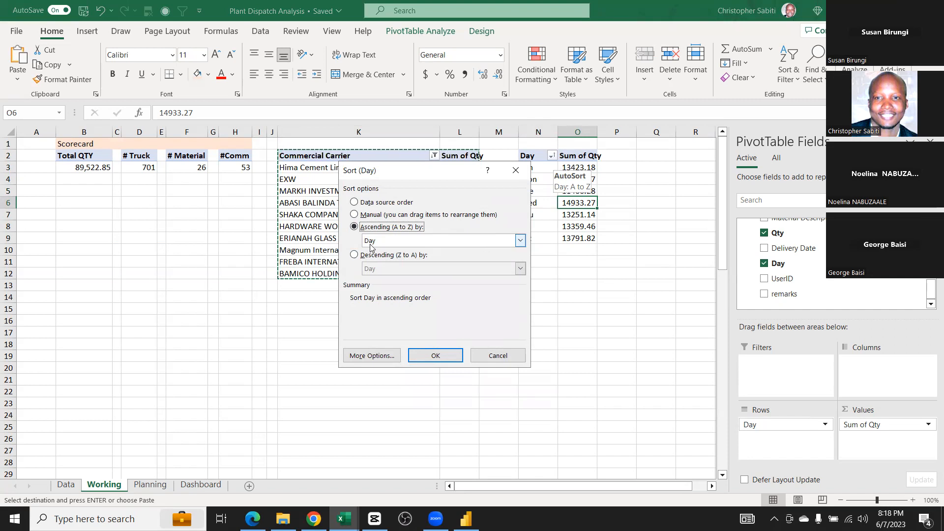
pyautogui.click(520, 240)
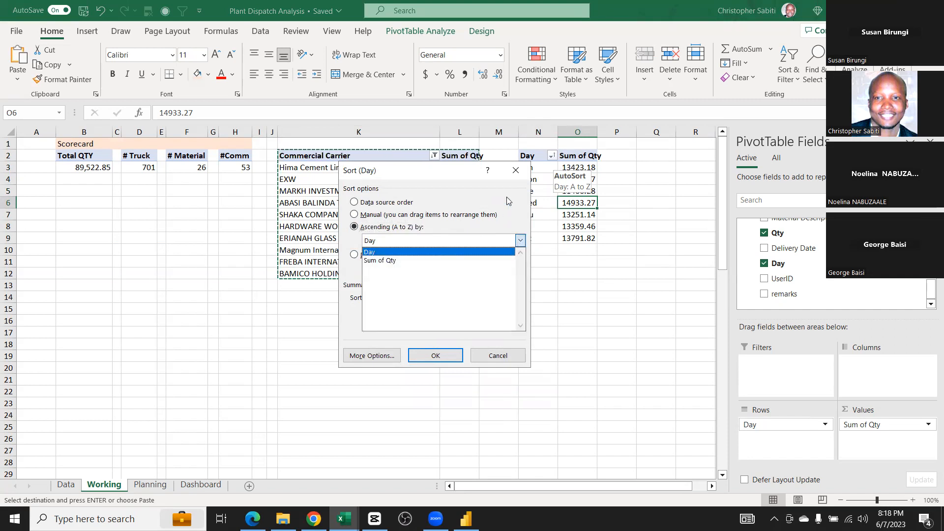
pyautogui.click(397, 240)
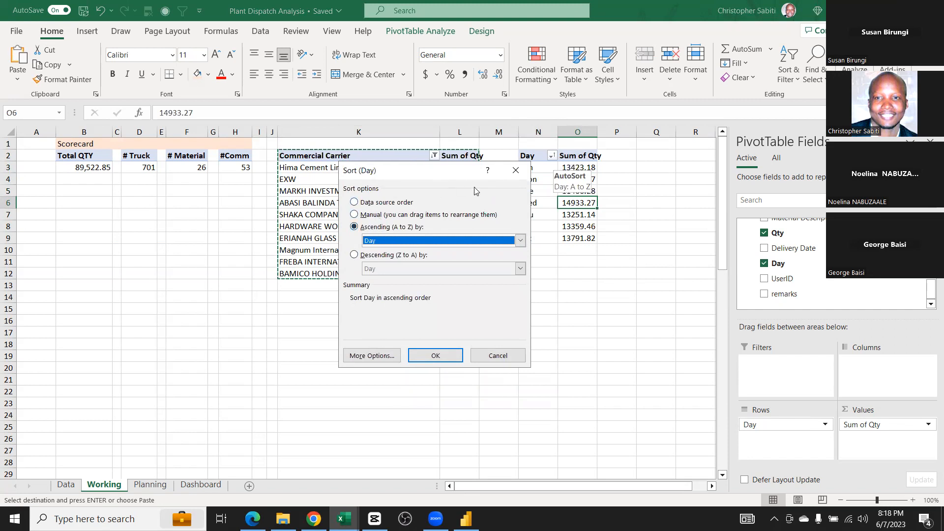
pyautogui.click(516, 170)
pyautogui.click(621, 297)
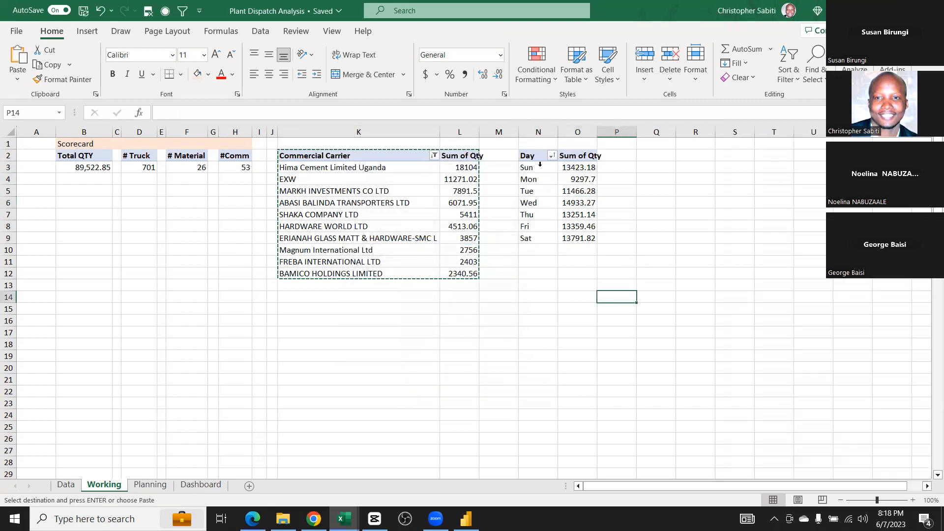
# Check the planned breakdowns on the Planning sheet, and copy the whole Day pivot on the Working sheet to Q2
pyautogui.click(150, 484)
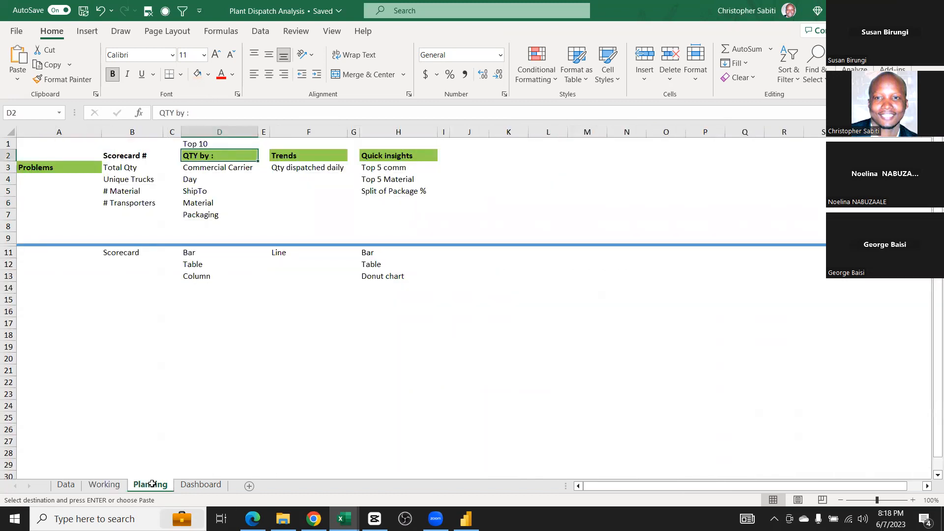
pyautogui.click(186, 484)
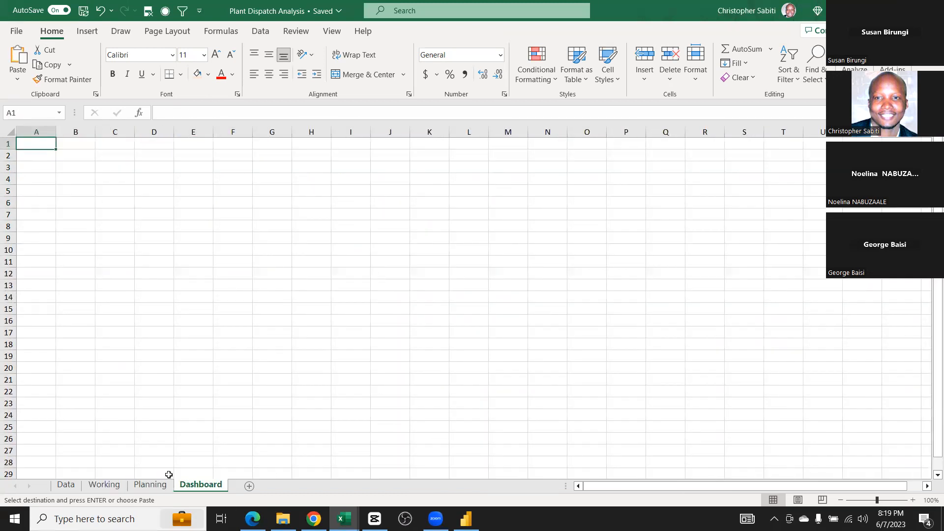
pyautogui.click(123, 484)
pyautogui.moveTo(527, 155); pyautogui.dragTo(566, 240)
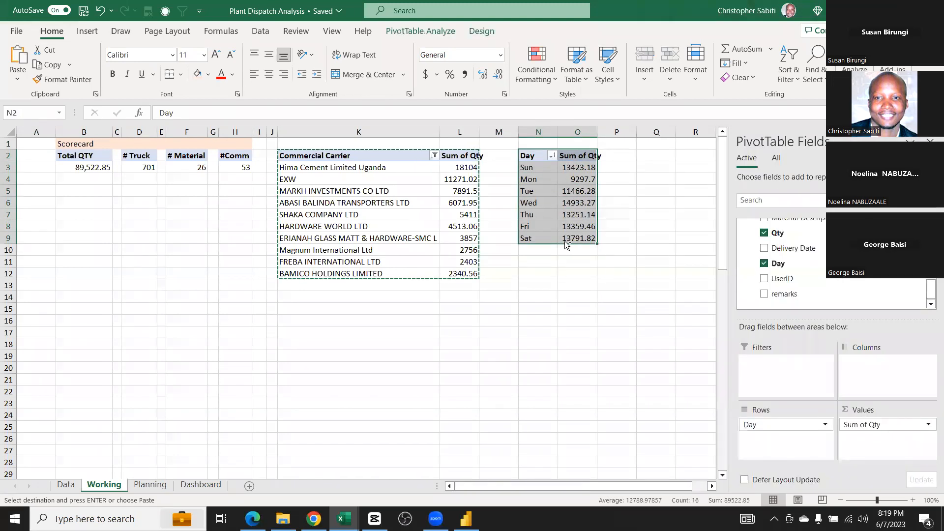
pyautogui.hotkey('ctrl', 'c')
pyautogui.hscroll(4, 554, 266)
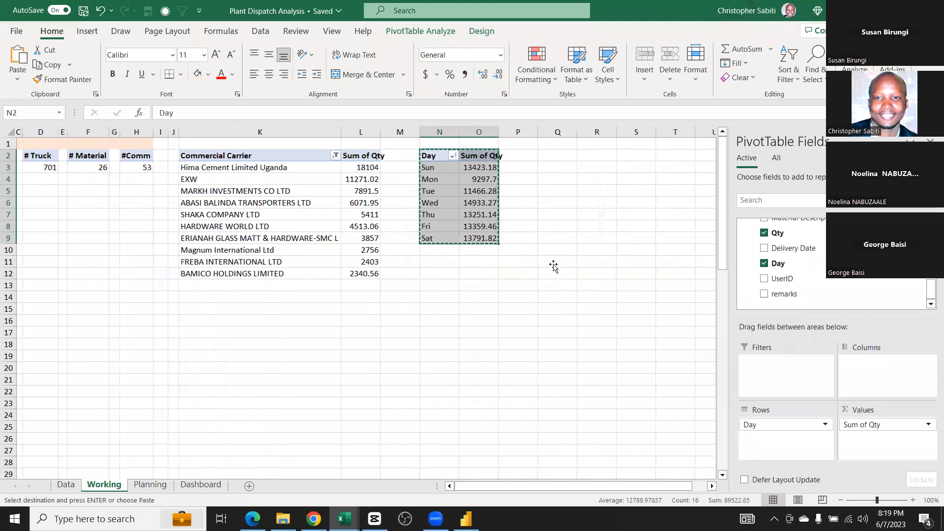
pyautogui.hscroll(1, 446, 156)
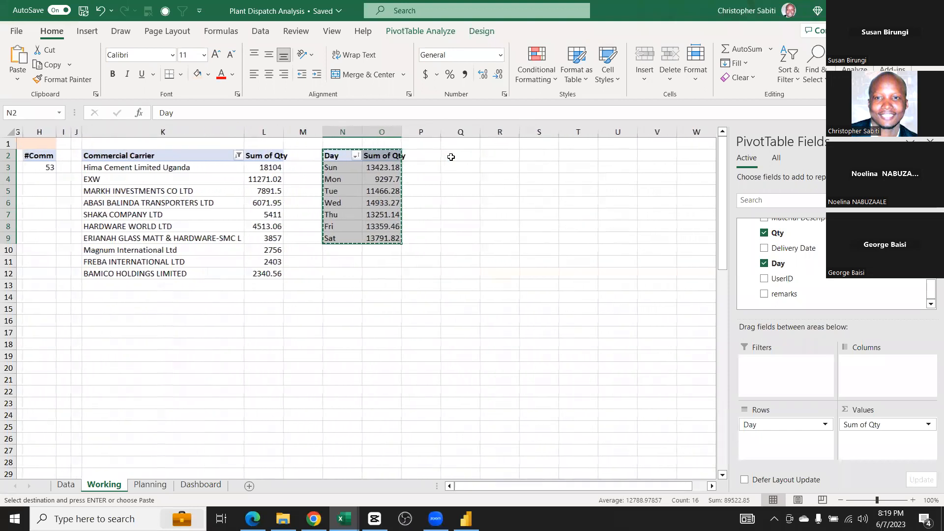
pyautogui.press('Left')
pyautogui.press('Left')
pyautogui.press('Right')
pyautogui.press('Right')
pyautogui.press('Right')
pyautogui.press('Right')
pyautogui.press('Right')
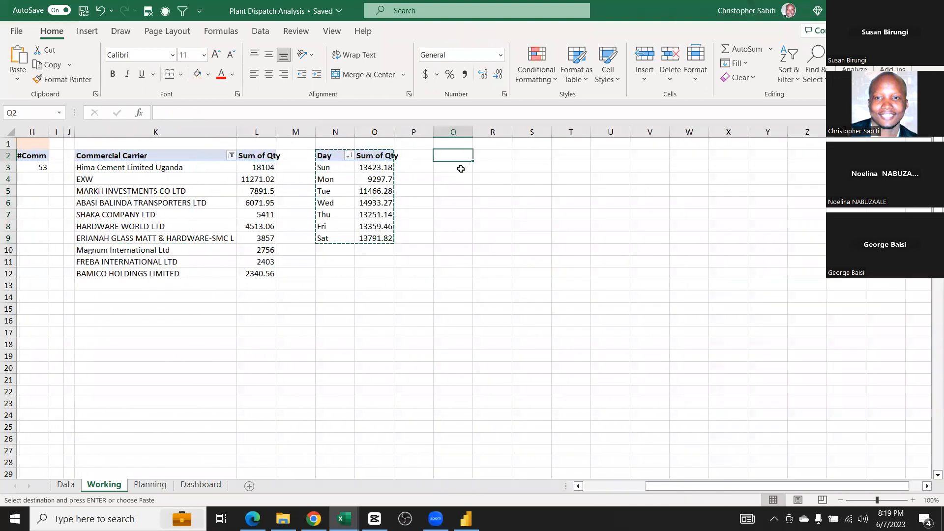
pyautogui.hotkey('ctrl', 'v')
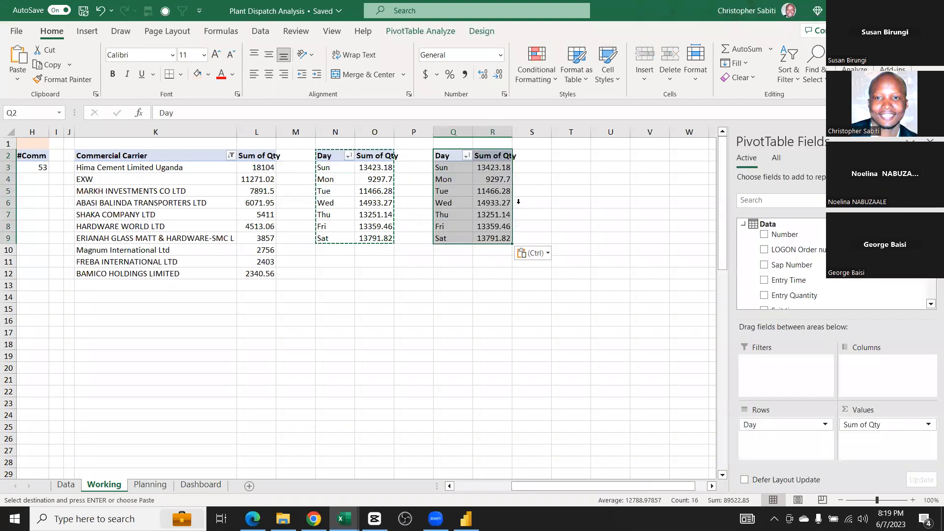
# Replace Day with Material Description in the rows of the pivot at Q2 and fit column Q to its contents
pyautogui.scroll(-5, 784, 269)
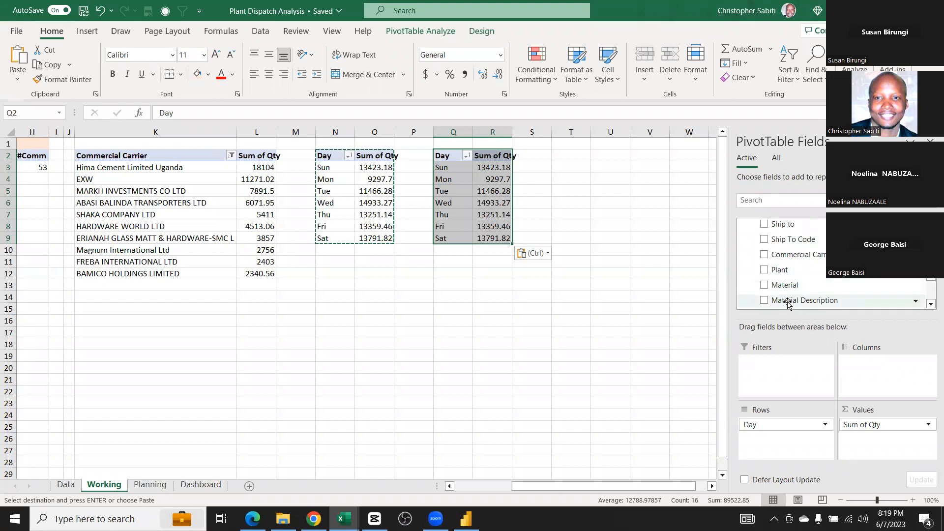
pyautogui.moveTo(801, 303); pyautogui.dragTo(584, 333)
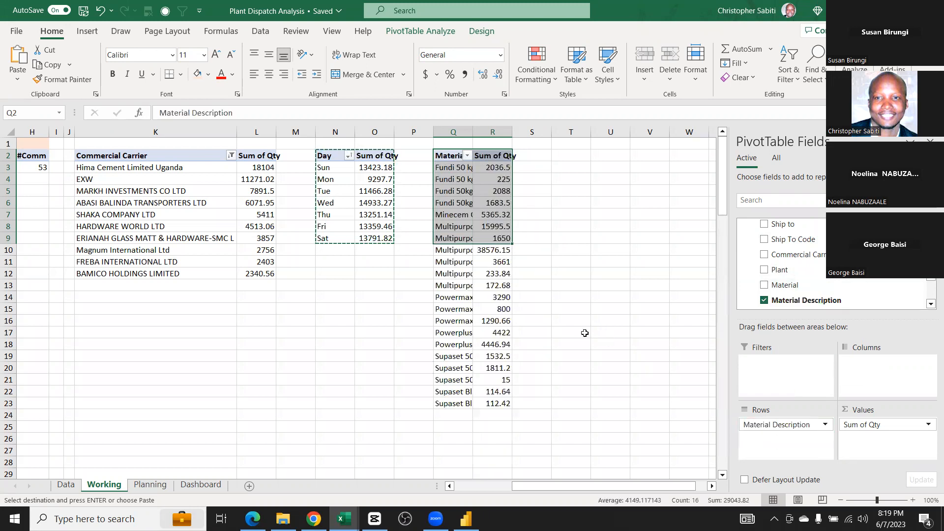
pyautogui.doubleClick(470, 130)
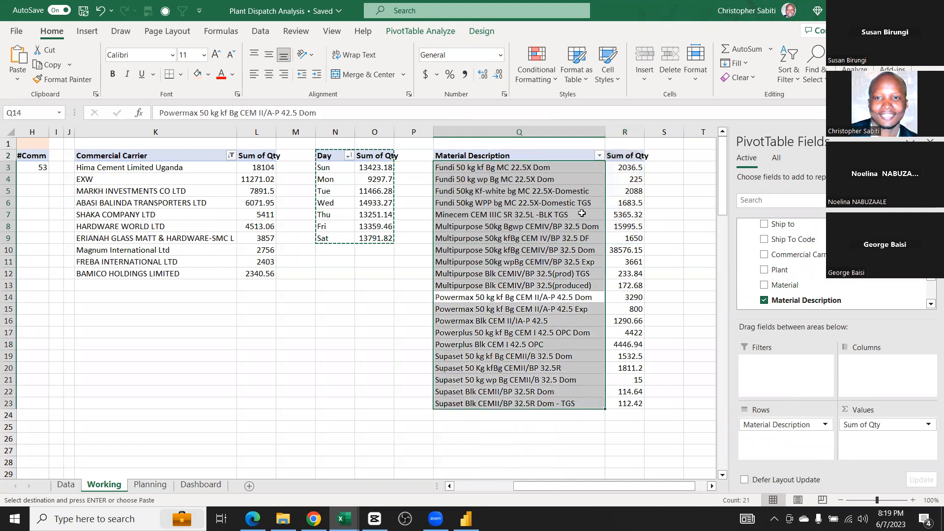
# Filter the Material Description pivot to the top 10 items by Sum of Qty
pyautogui.click(599, 155)
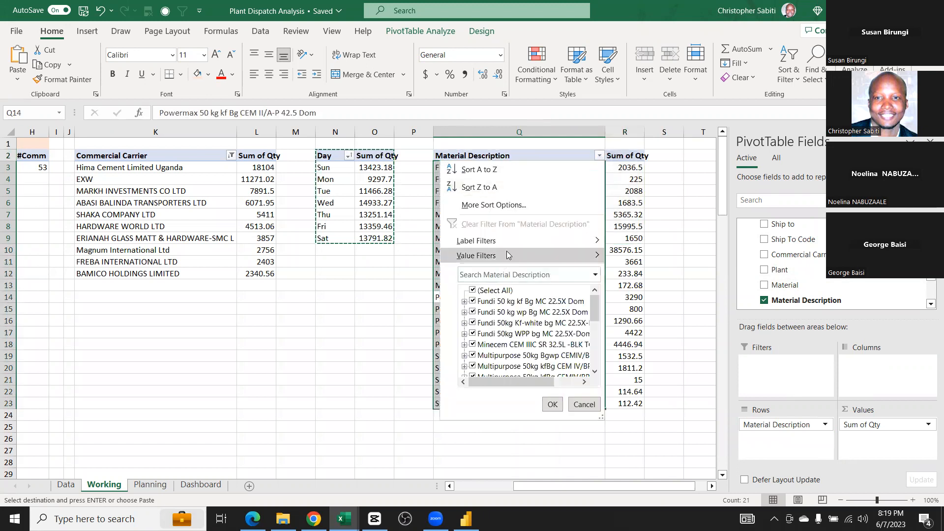
pyautogui.moveTo(508, 253)
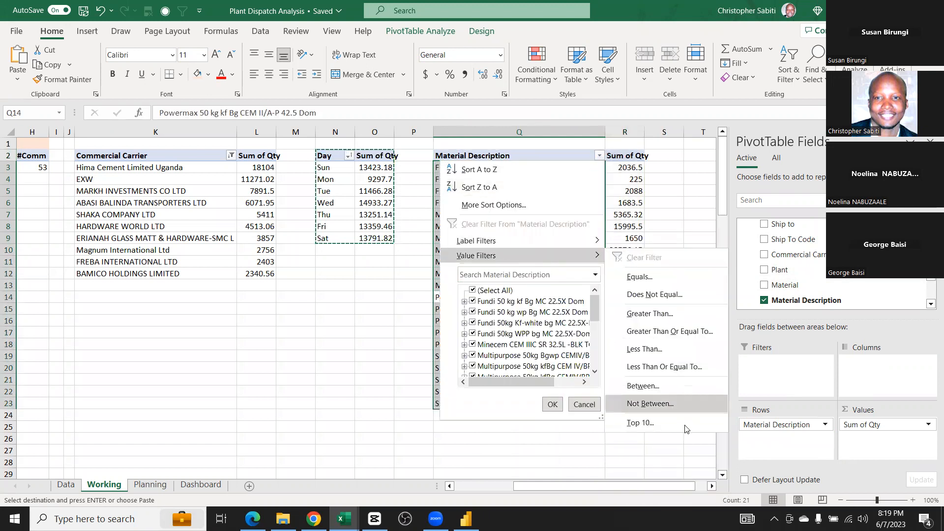
pyautogui.click(641, 422)
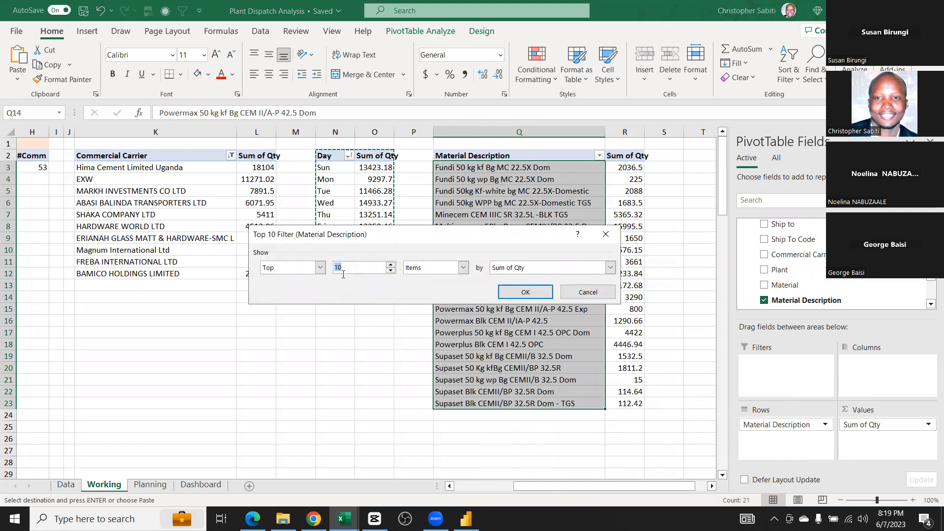
pyautogui.click(524, 292)
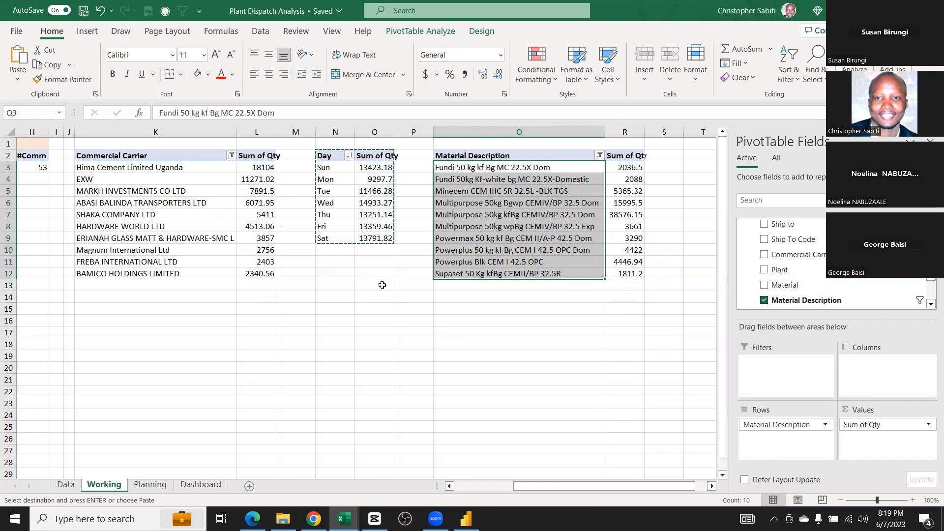
# Cancel the pending copy selection and widen column R slightly to fit the Sum of Qty header
pyautogui.hscroll(-6, 366, 291)
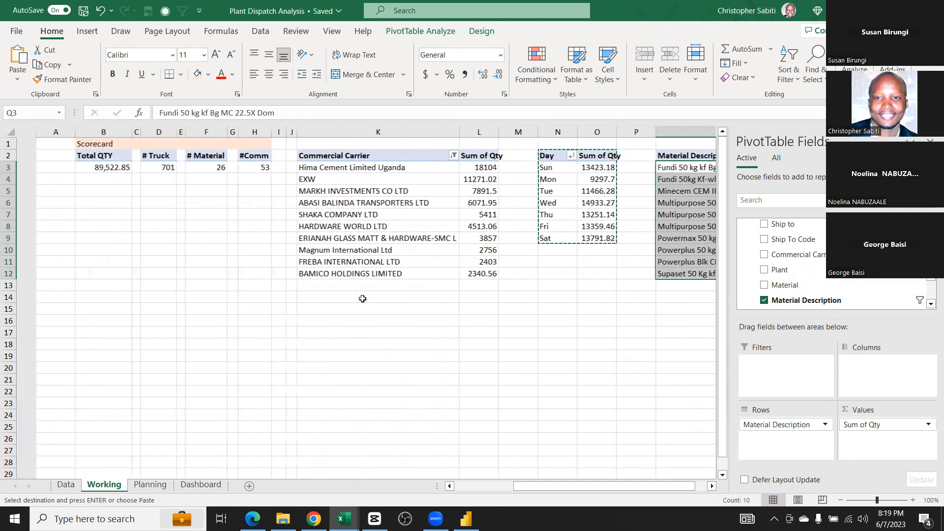
pyautogui.hotkey('ctrl', 'c')
pyautogui.hscroll(2, 363, 298)
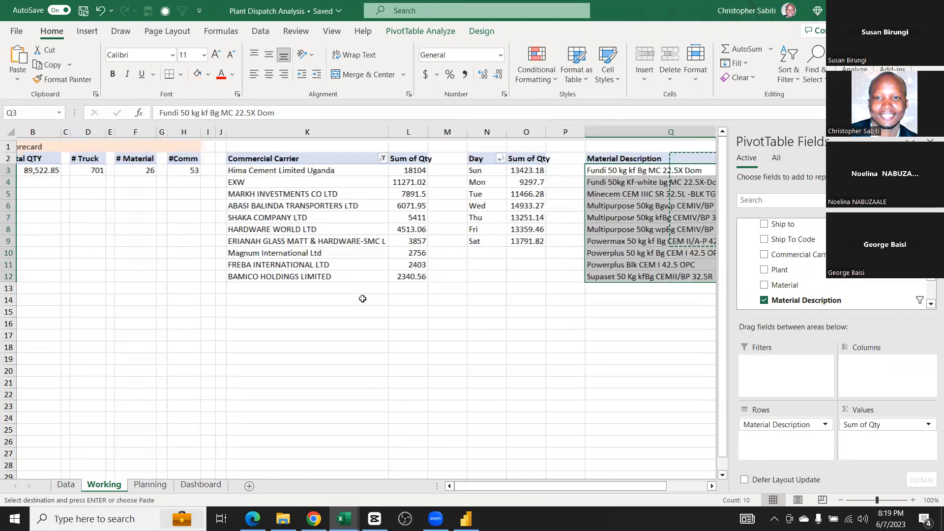
pyautogui.hscroll(2, 362, 299)
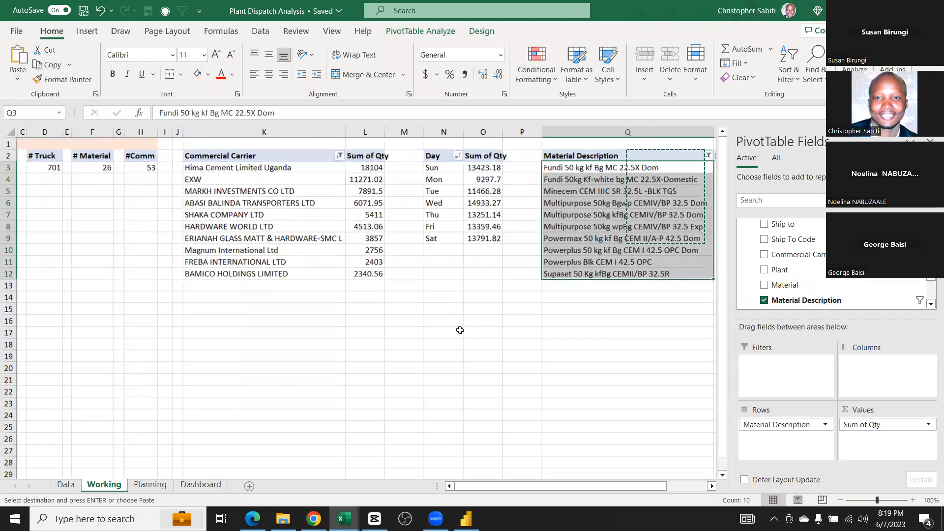
pyautogui.hscroll(5, 493, 320)
pyautogui.click(531, 309)
pyautogui.press('Escape')
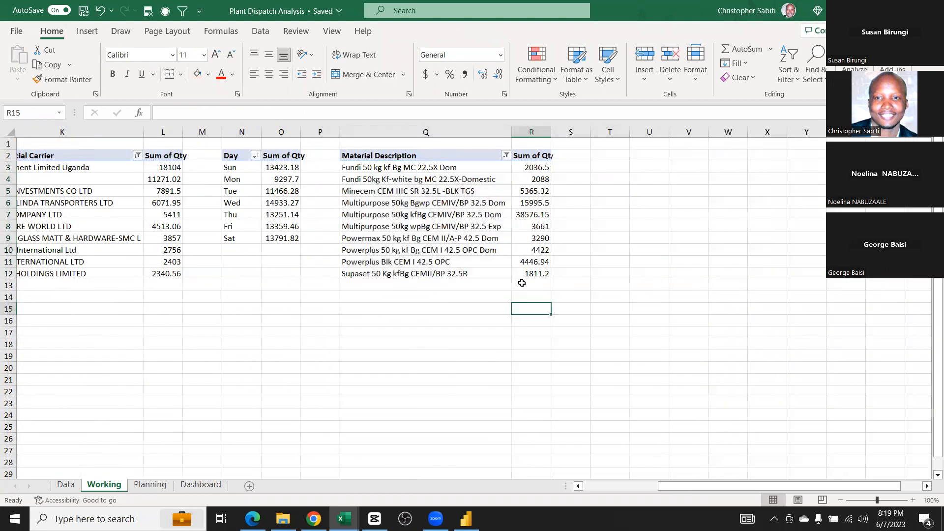
pyautogui.moveTo(548, 133); pyautogui.dragTo(556, 133)
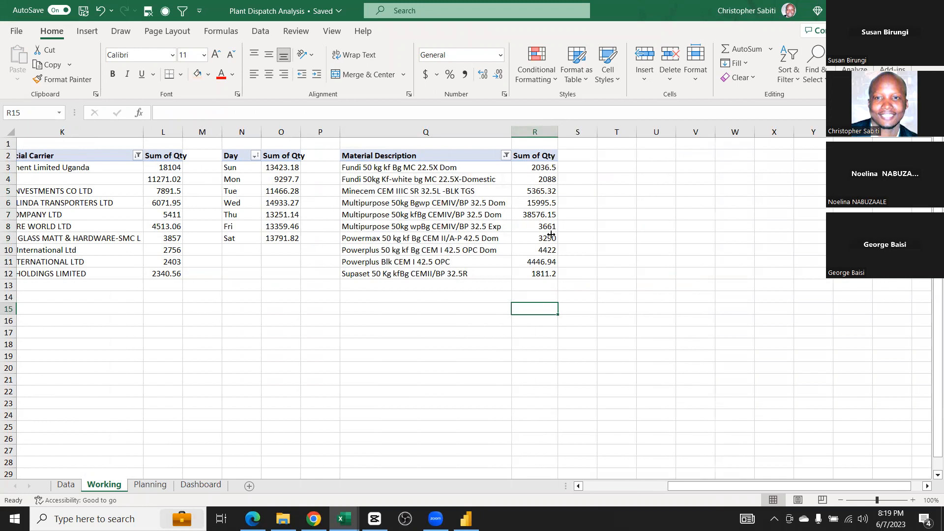
pyautogui.hscroll(1, 551, 234)
pyautogui.hscroll(1, 550, 235)
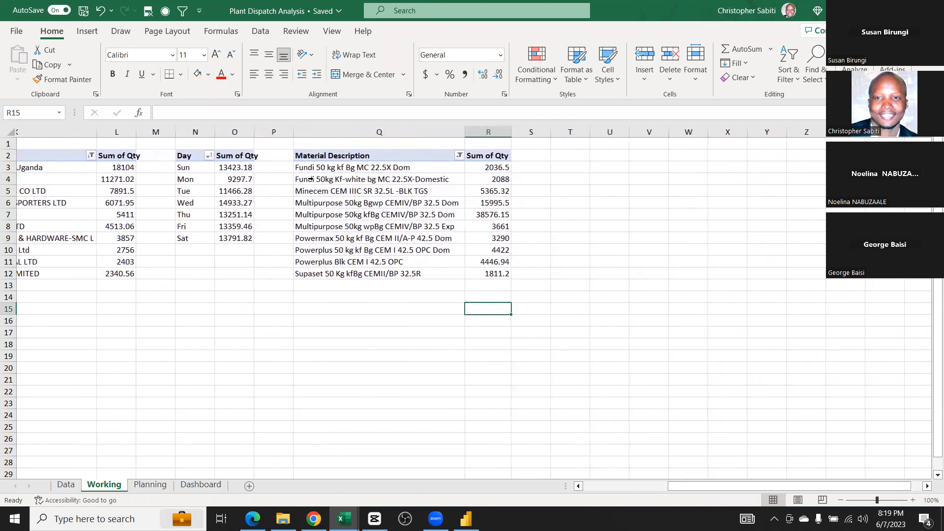
# Check the remaining ShipTo and Packaging breakdowns on the Planning sheet, and paste copies of the Material Description pivot at T2 and W2
pyautogui.click(150, 485)
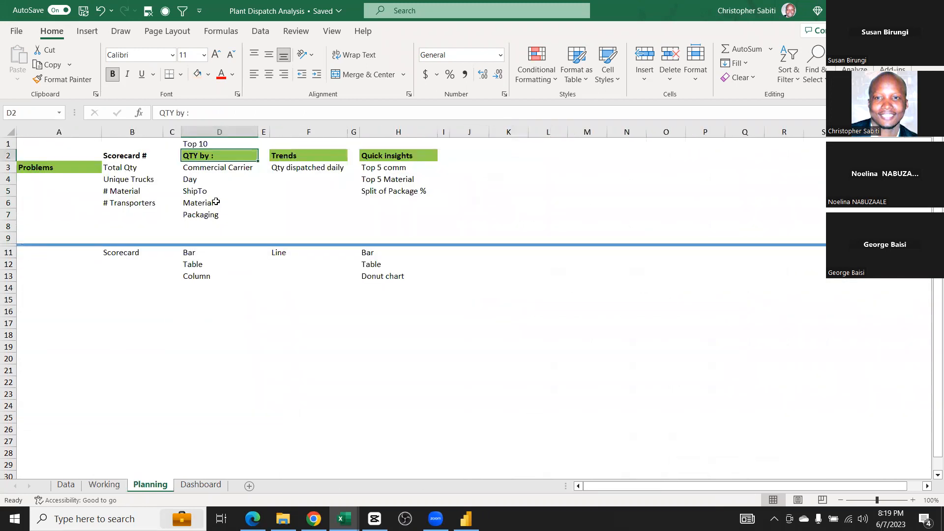
pyautogui.click(202, 193)
pyautogui.click(206, 213)
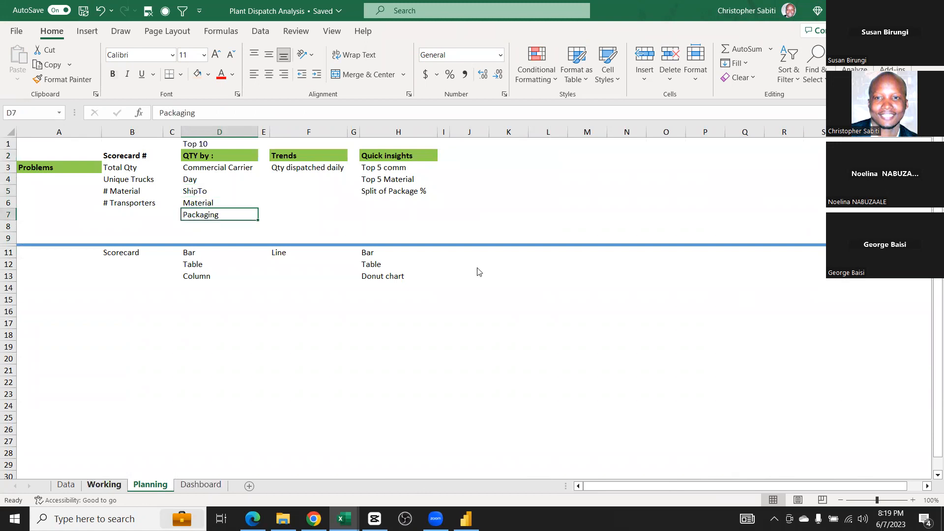
pyautogui.moveTo(314, 156); pyautogui.dragTo(472, 273)
pyautogui.moveTo(472, 273)
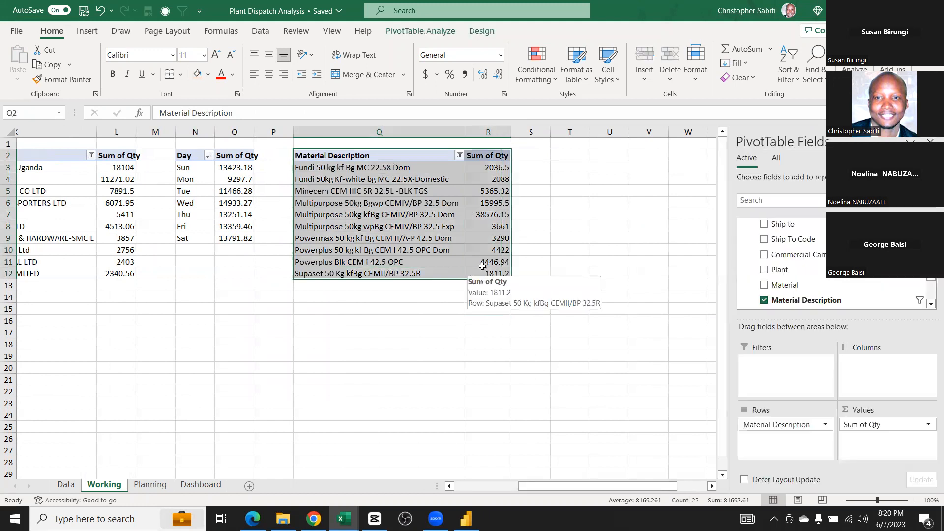
pyautogui.hotkey('ctrl', 'c')
pyautogui.click(566, 157)
pyautogui.hotkey('ctrl', 'v')
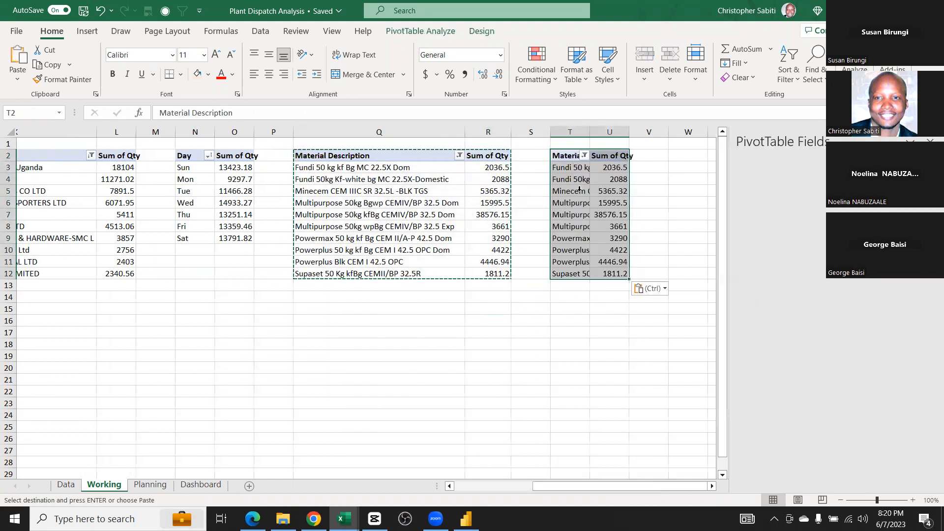
pyautogui.click(678, 157)
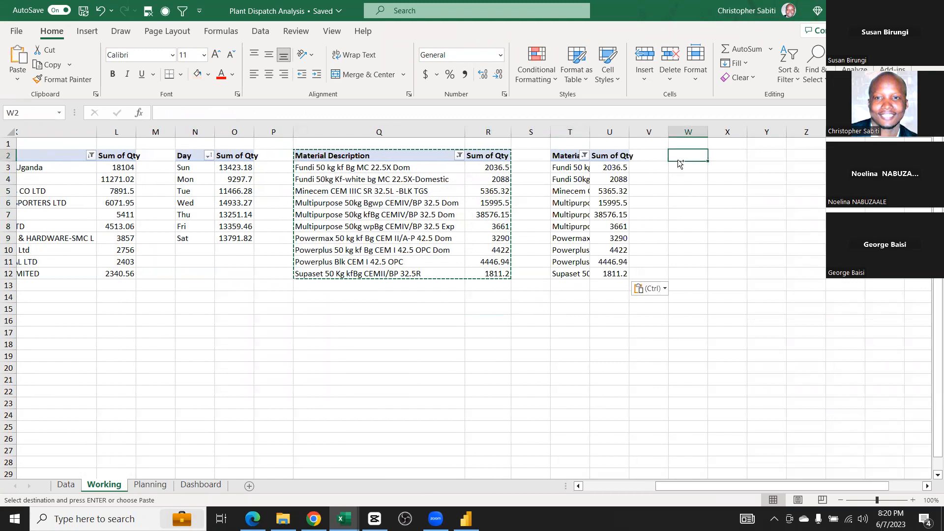
pyautogui.hotkey('ctrl', 'v')
# Look through the available fields for the pivot at T2 and refresh its data
pyautogui.click(568, 179)
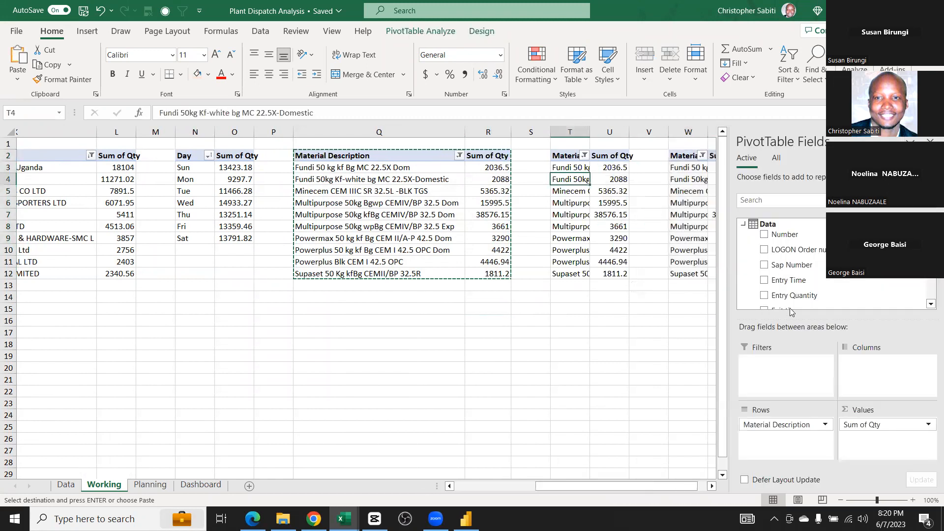
pyautogui.scroll(-5, 797, 285)
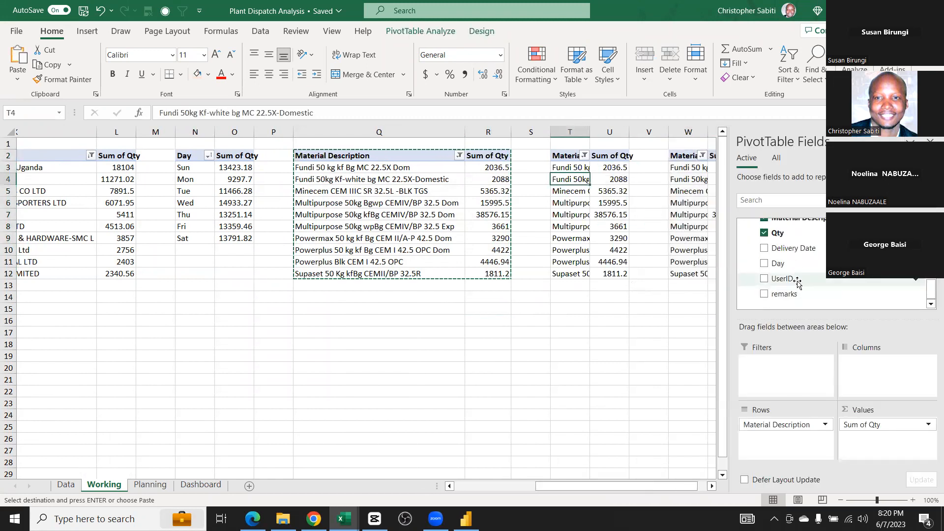
pyautogui.scroll(2, 797, 284)
pyautogui.scroll(-2, 797, 284)
pyautogui.scroll(4, 797, 281)
pyautogui.scroll(-2, 799, 263)
pyautogui.scroll(-2, 799, 263)
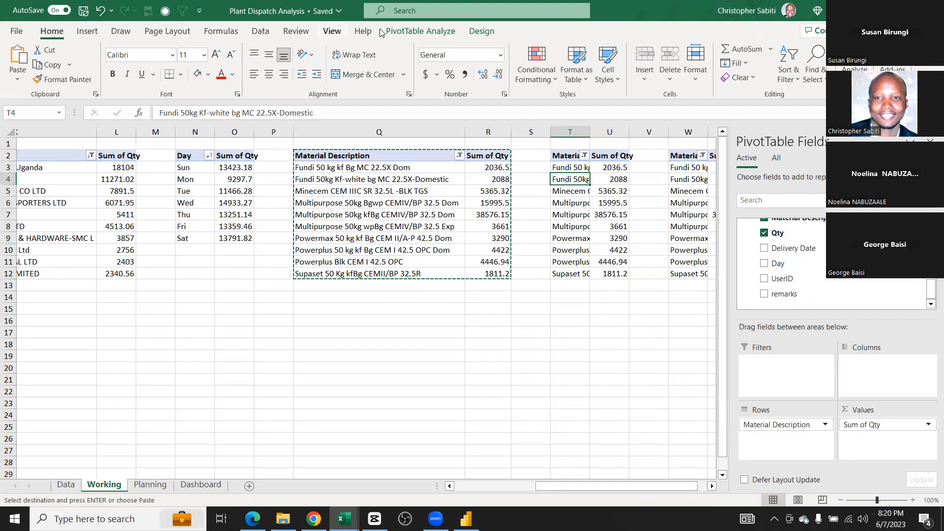
pyautogui.click(398, 32)
pyautogui.click(460, 59)
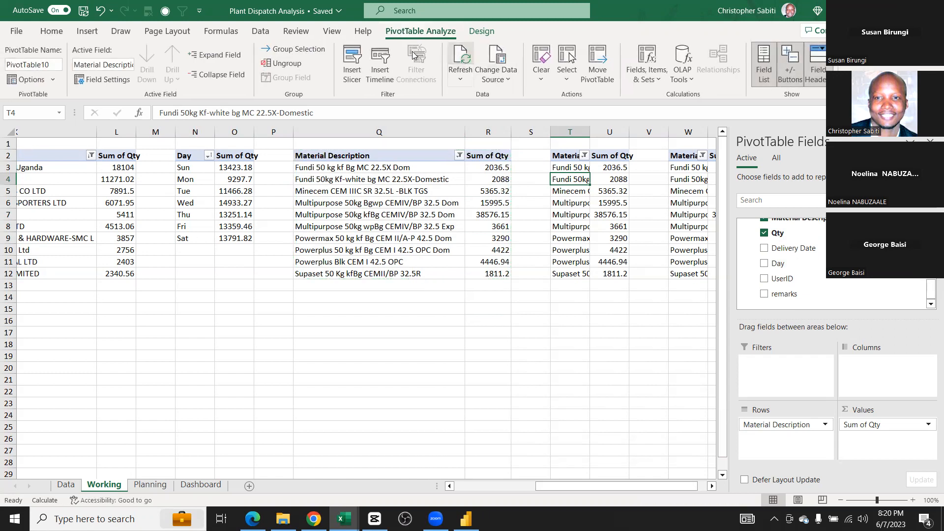
# Replace Material Description with Package as the row field of the pivot at T2
pyautogui.scroll(3, 796, 264)
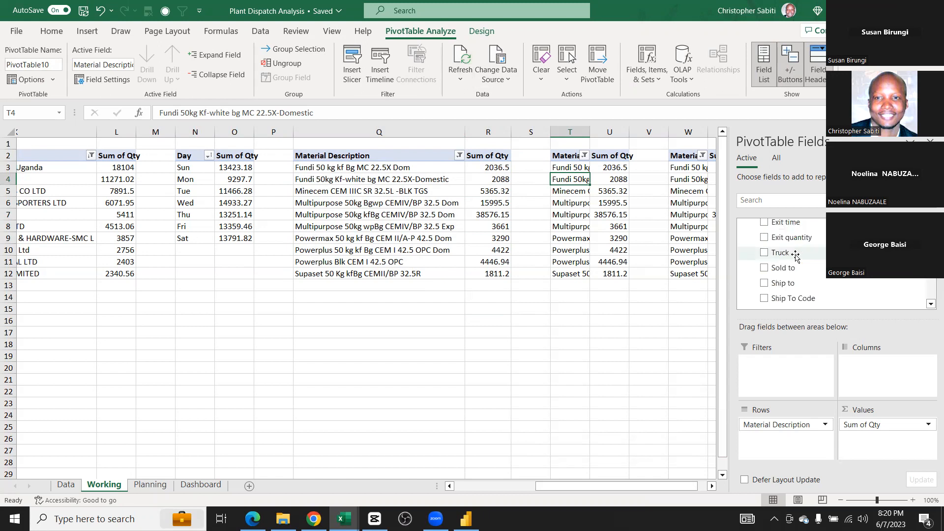
pyautogui.scroll(-2, 795, 264)
pyautogui.moveTo(785, 228); pyautogui.dragTo(513, 162)
# Sort the Package pivot by Sum of Qty from largest to smallest
pyautogui.click(512, 156)
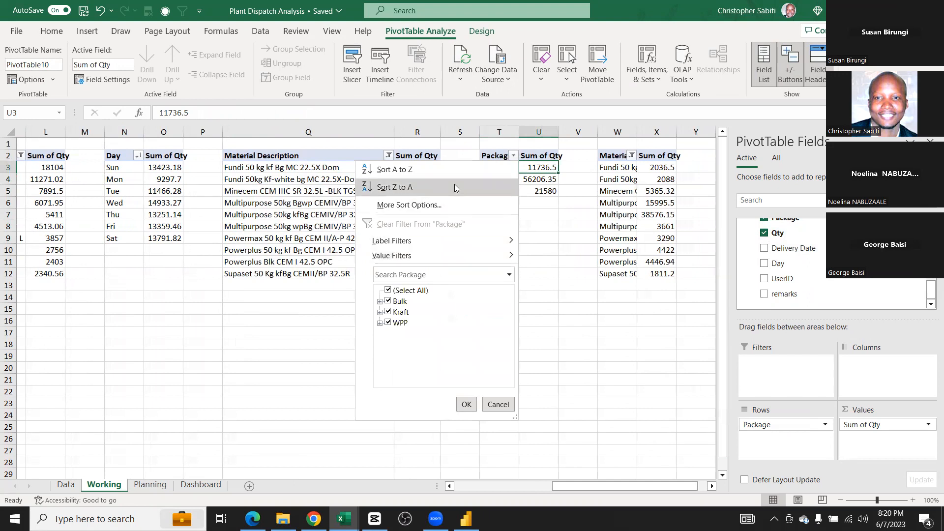
pyautogui.click(466, 404)
pyautogui.rightClick(534, 168)
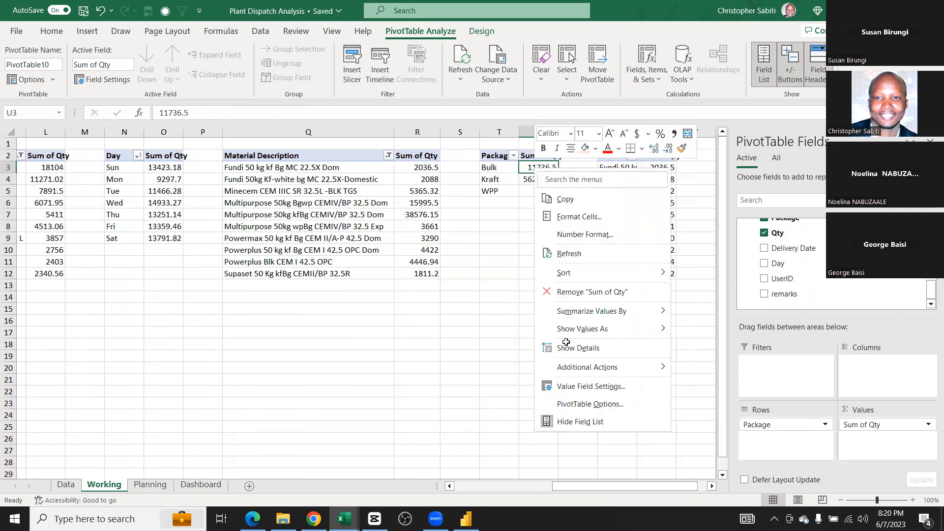
pyautogui.moveTo(576, 272)
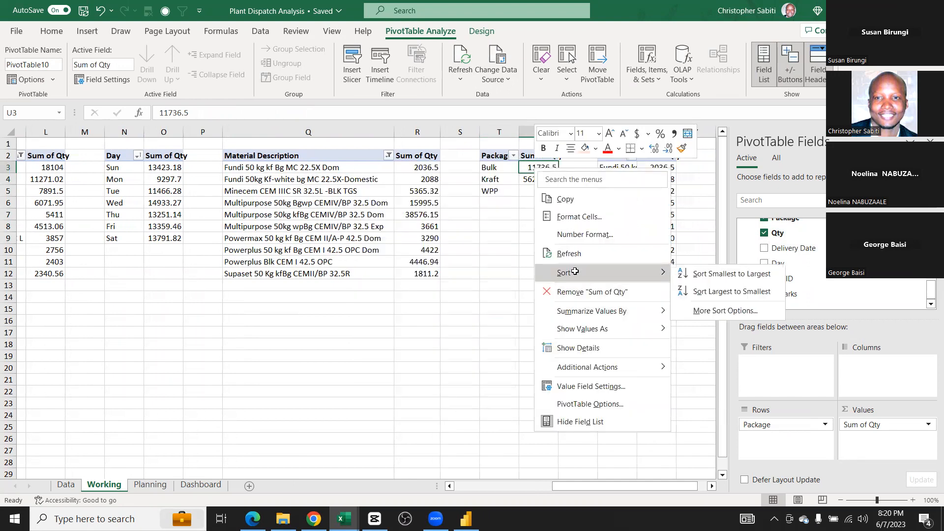
pyautogui.click(730, 291)
pyautogui.click(533, 285)
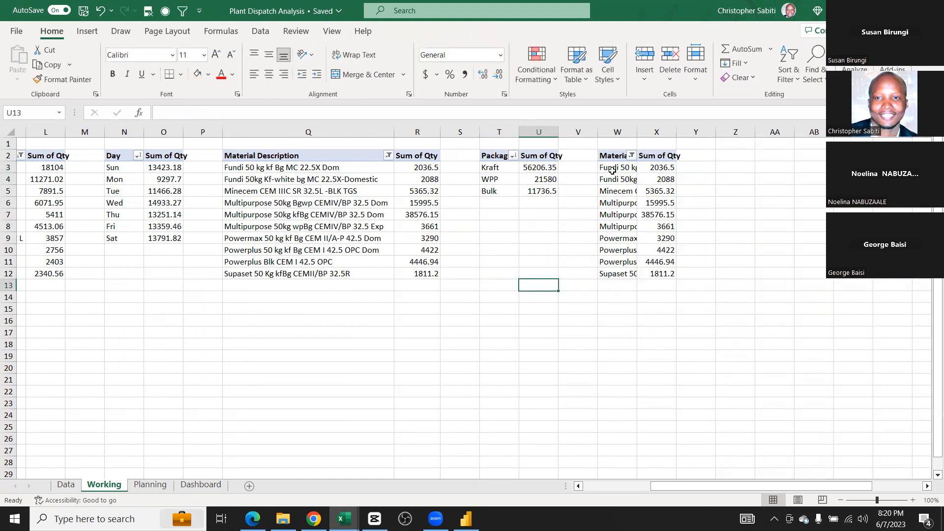
# Autofit column W and replace Material Description with Ship to as the row field of the pivot at W2
pyautogui.click(612, 170)
pyautogui.doubleClick(637, 132)
pyautogui.click(620, 192)
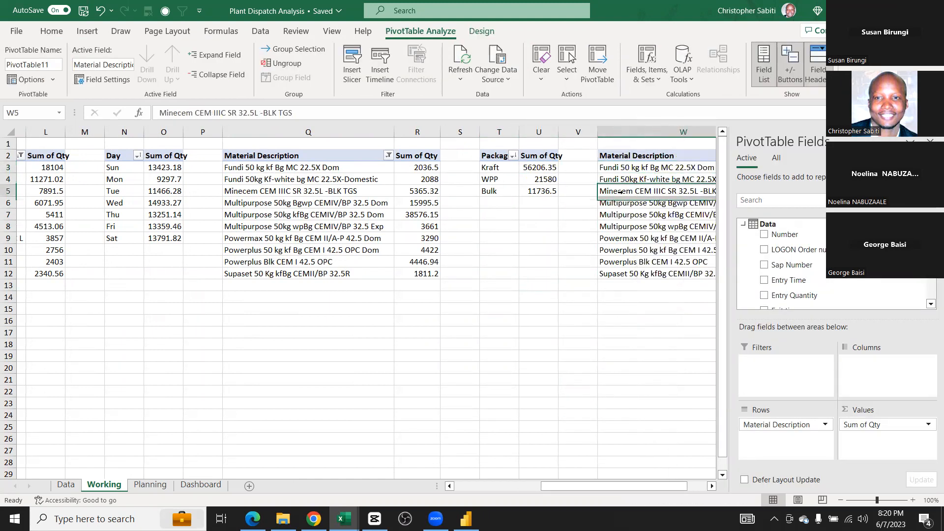
pyautogui.hscroll(3, 615, 202)
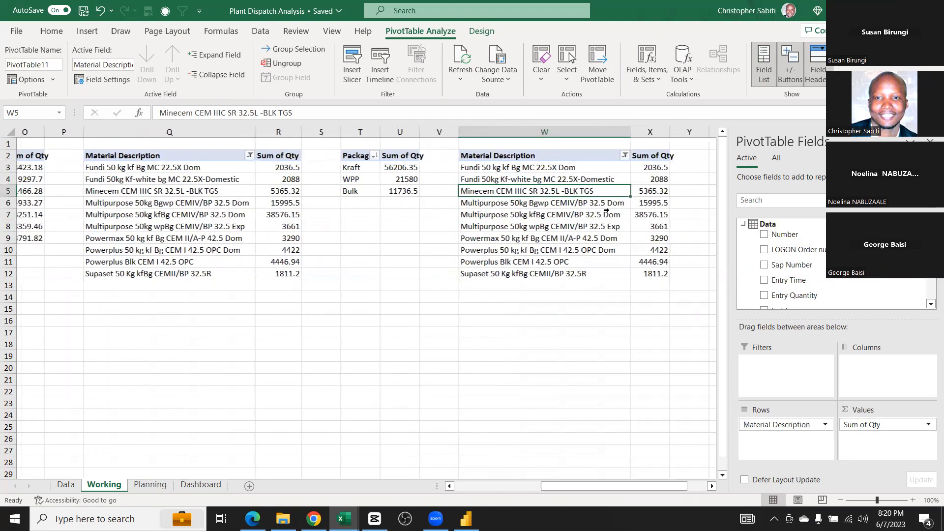
pyautogui.hscroll(1, 606, 211)
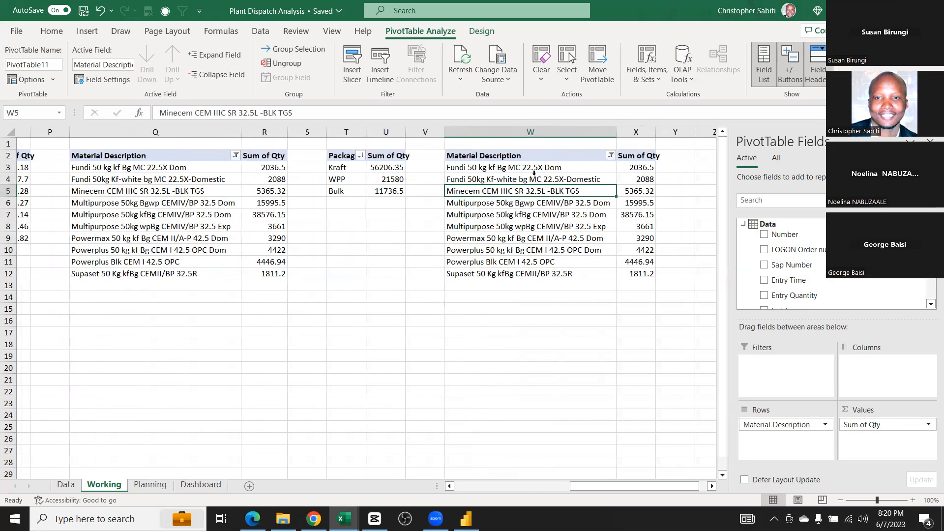
pyautogui.scroll(-3, 830, 292)
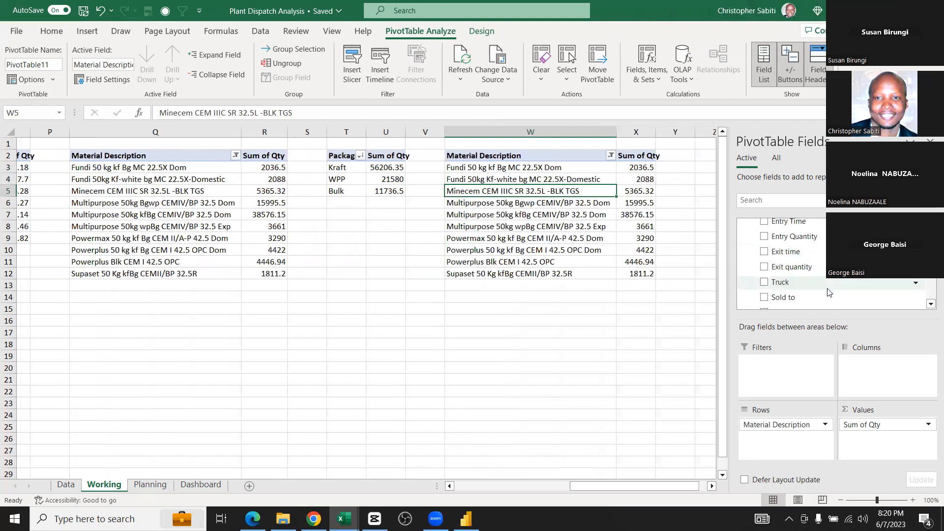
pyautogui.scroll(-1, 830, 292)
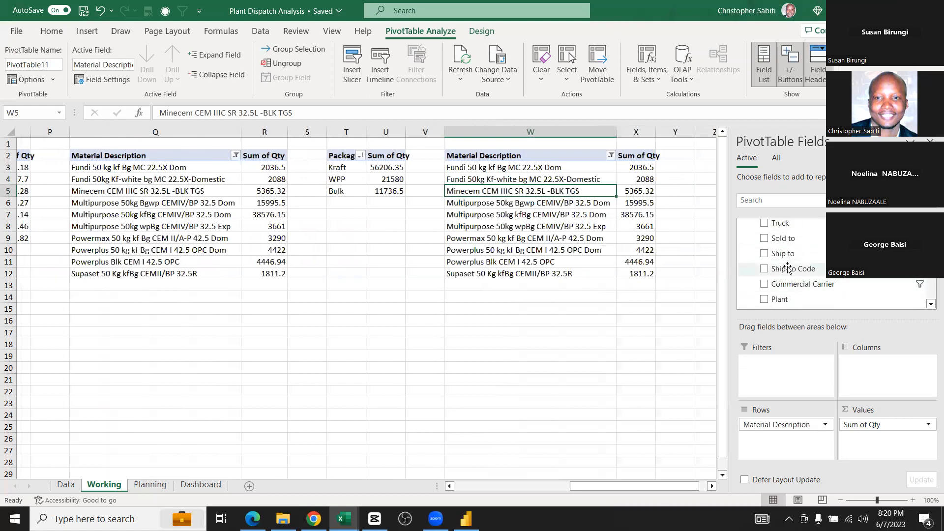
pyautogui.moveTo(784, 253); pyautogui.dragTo(616, 342)
# Filter the Ship to pivot to the top 10 items by Sum of Qty
pyautogui.click(526, 238)
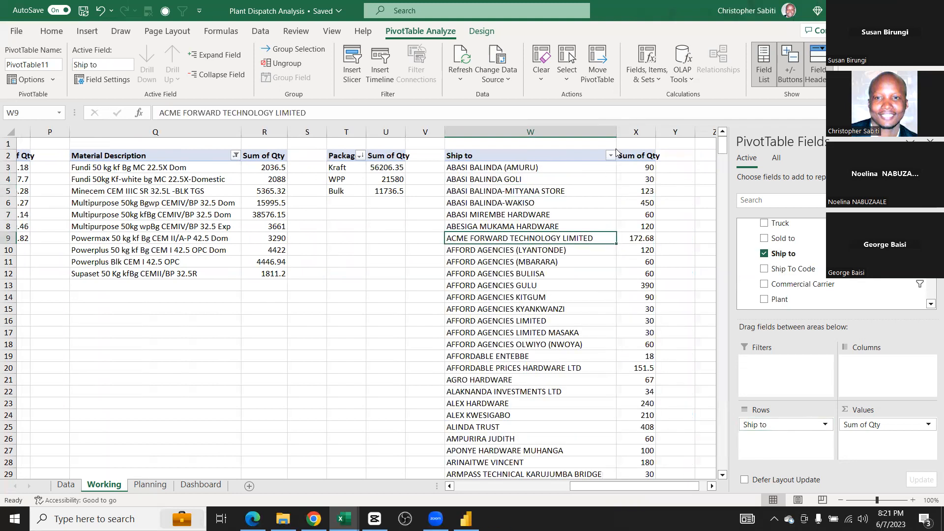
pyautogui.click(610, 156)
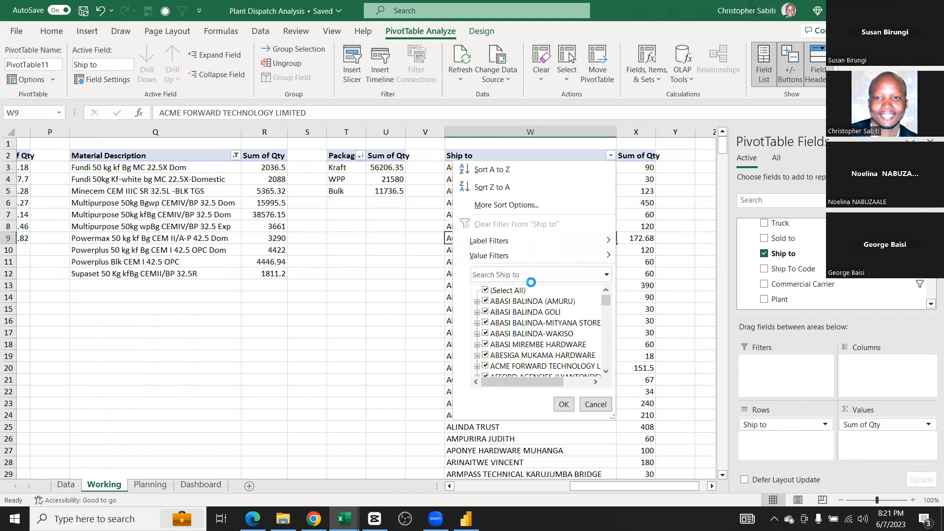
pyautogui.moveTo(522, 264)
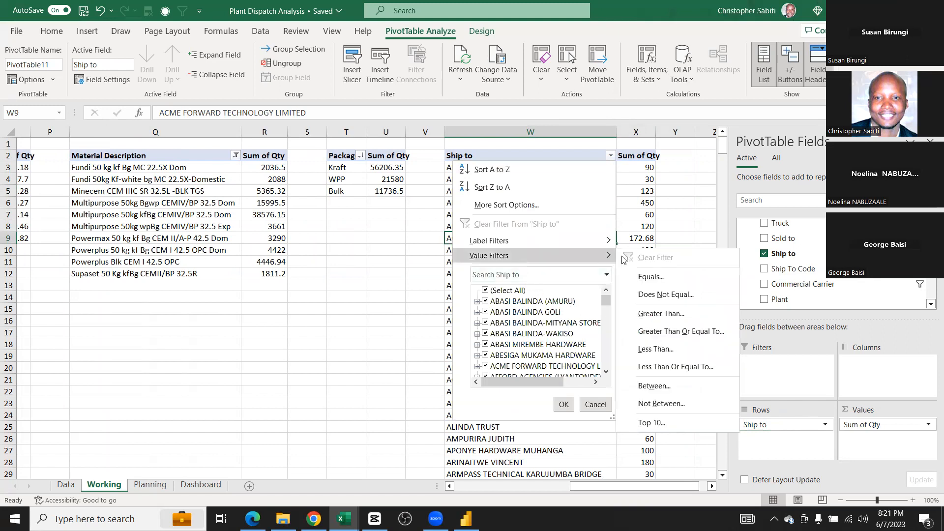
pyautogui.click(651, 423)
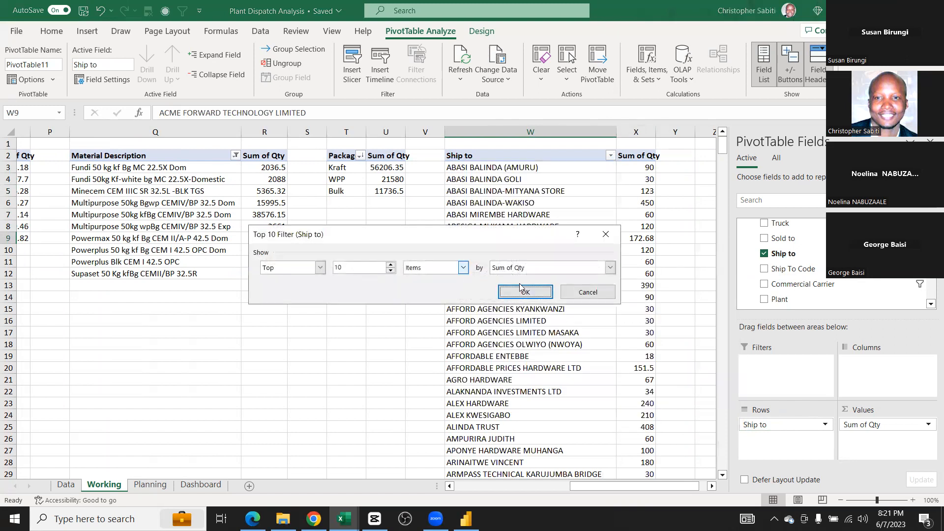
pyautogui.click(515, 270)
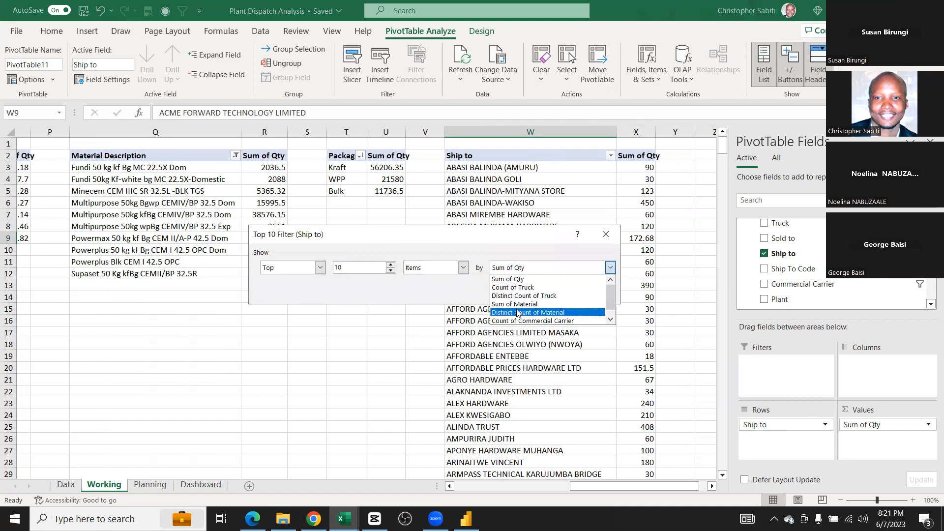
pyautogui.click(511, 281)
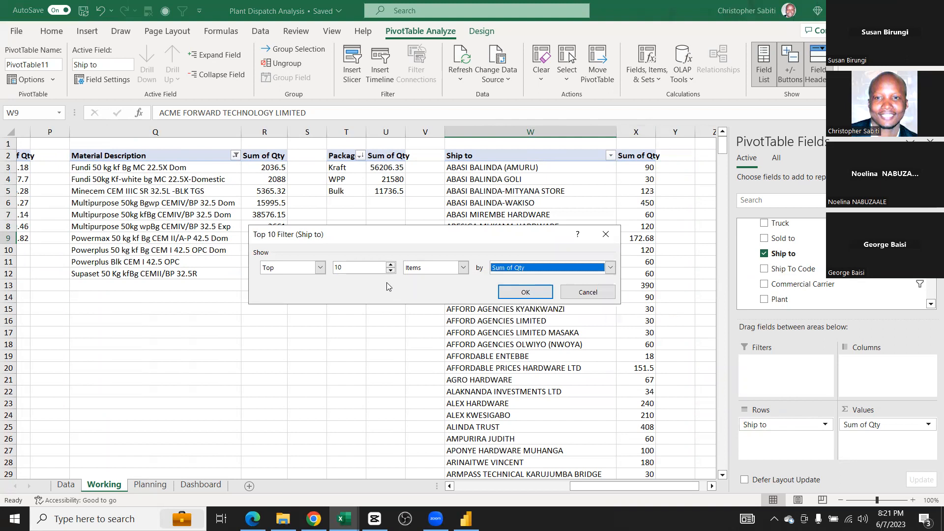
pyautogui.click(523, 295)
pyautogui.click(545, 309)
# Sort the Ship to pivot by Sum of Qty from largest to smallest
pyautogui.rightClick(635, 191)
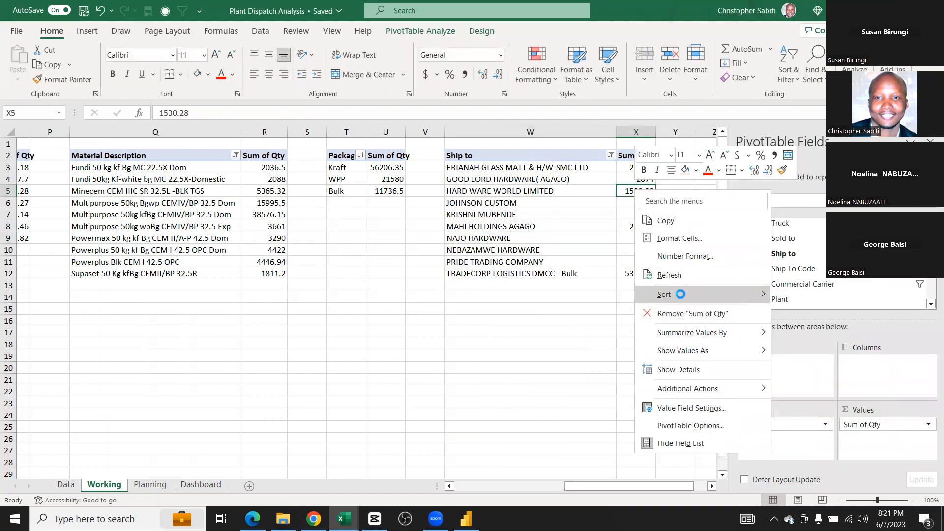
pyautogui.moveTo(712, 295)
pyautogui.click(832, 313)
pyautogui.click(590, 334)
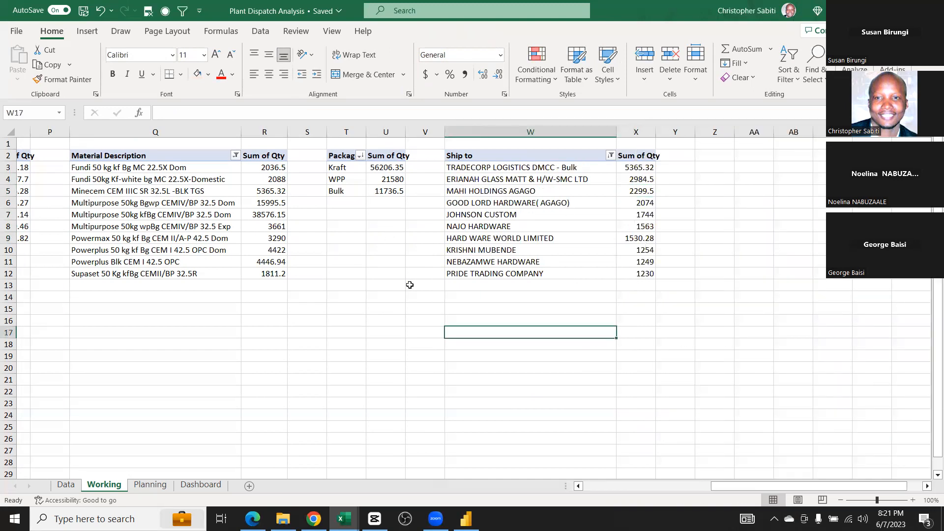
# Narrow the empty spacer columns V, S, P and M between the breakdown pivots
pyautogui.moveTo(445, 131); pyautogui.dragTo(419, 132)
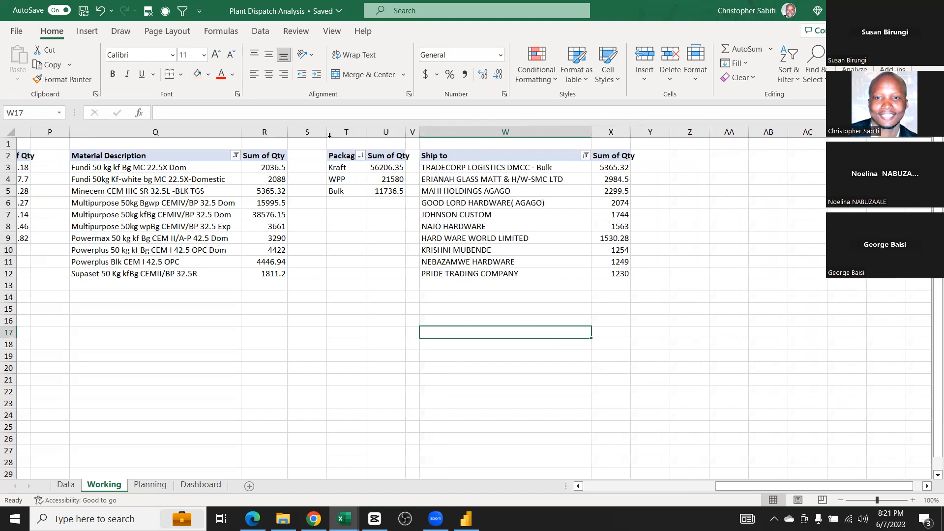
pyautogui.click(332, 144)
pyautogui.moveTo(327, 135); pyautogui.dragTo(298, 131)
pyautogui.click(326, 238)
pyautogui.click(332, 264)
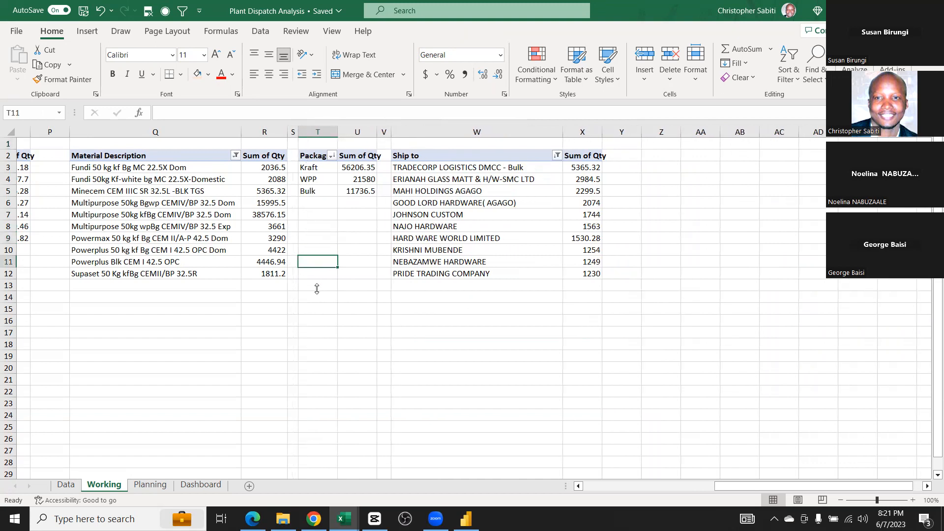
pyautogui.hscroll(-5, 316, 289)
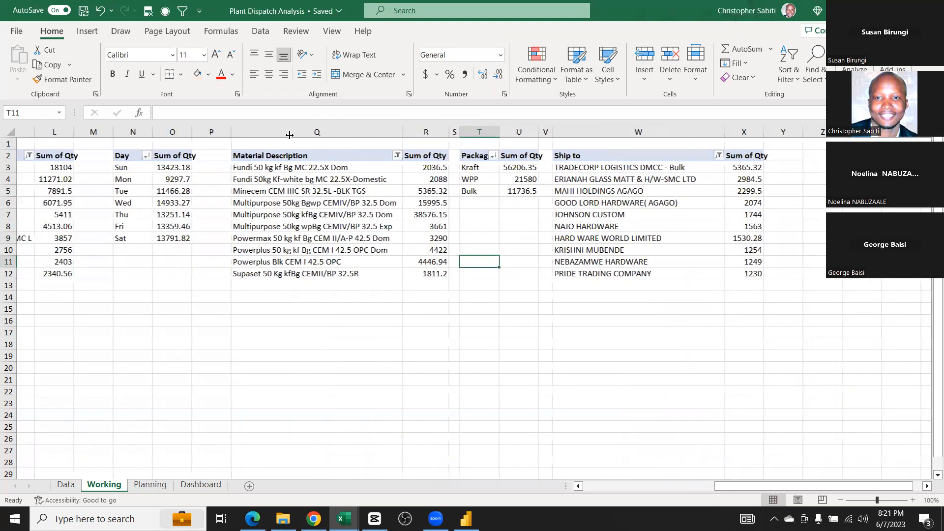
pyautogui.hscroll(-2, 290, 135)
pyautogui.moveTo(292, 132); pyautogui.dragTo(250, 131)
pyautogui.moveTo(174, 132); pyautogui.dragTo(149, 132)
pyautogui.click(189, 273)
# Review the scorecard and all breakdown pivots on the Working sheet and check them against the Planning sheet
pyautogui.hscroll(-6, 189, 274)
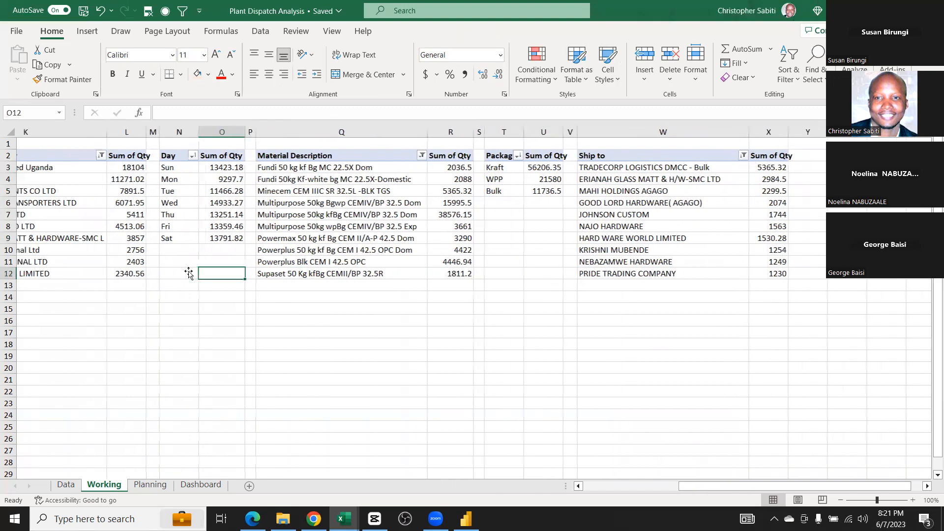
pyautogui.hscroll(-3, 188, 274)
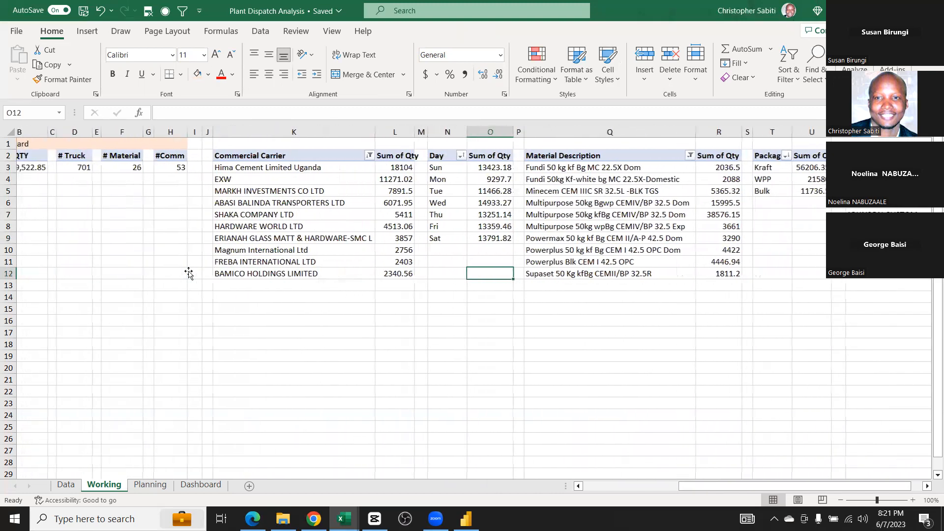
pyautogui.hscroll(5, 188, 271)
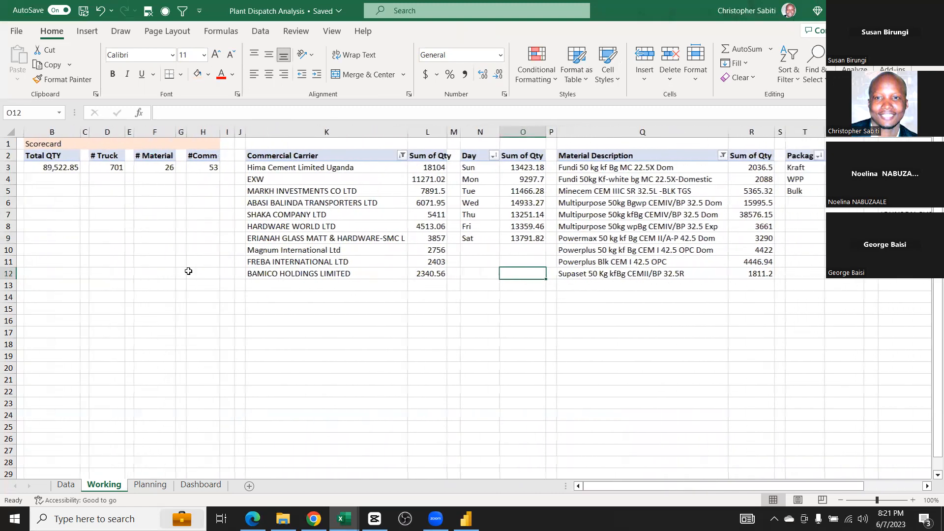
pyautogui.hscroll(4, 278, 287)
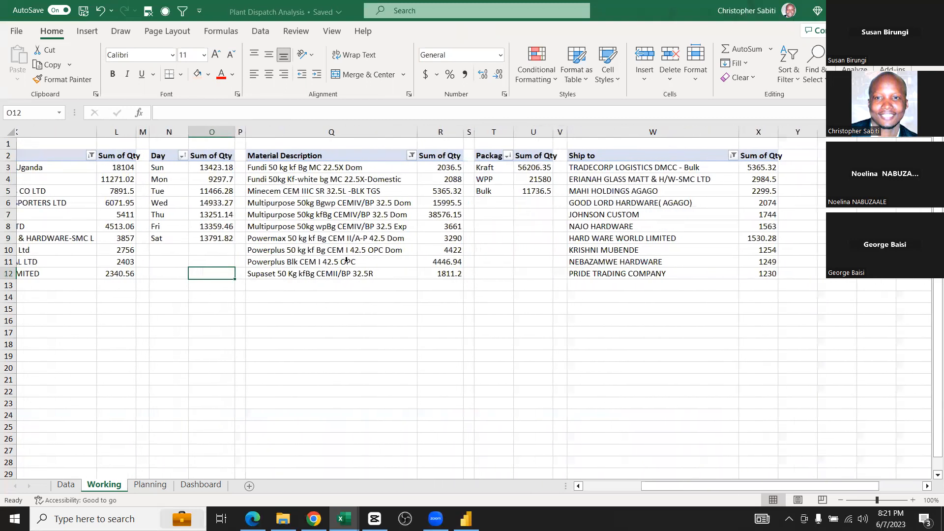
pyautogui.hscroll(-2, 309, 165)
pyautogui.hscroll(-3, 309, 165)
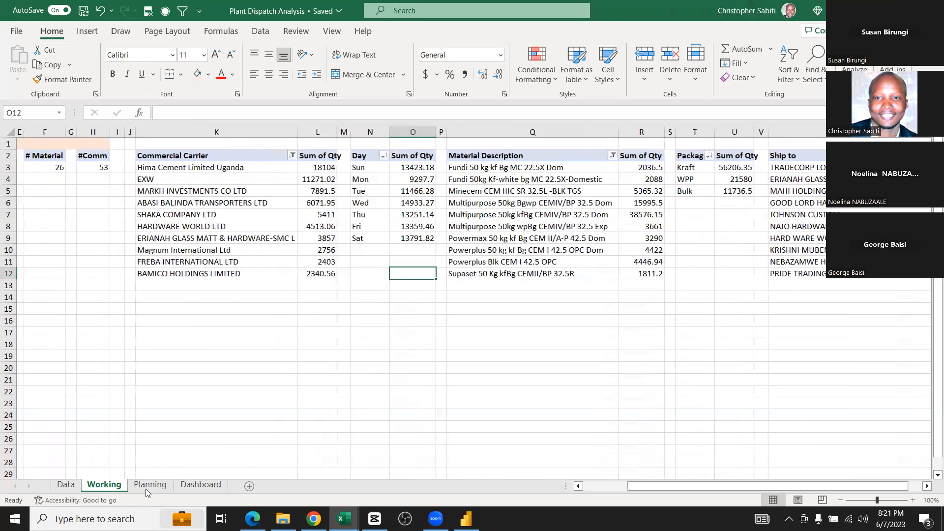
pyautogui.click(146, 489)
pyautogui.hotkey('ctrl', 'pageup')
# Enter the heading "Breakdown by QTY" in cell K1 above the Commercial Carrier pivot
pyautogui.click(219, 143)
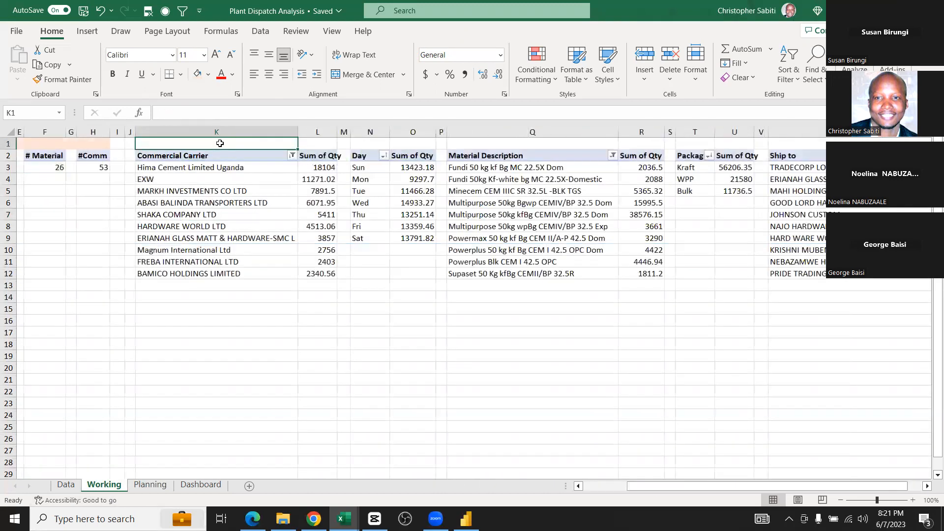
pyautogui.write('Brea')
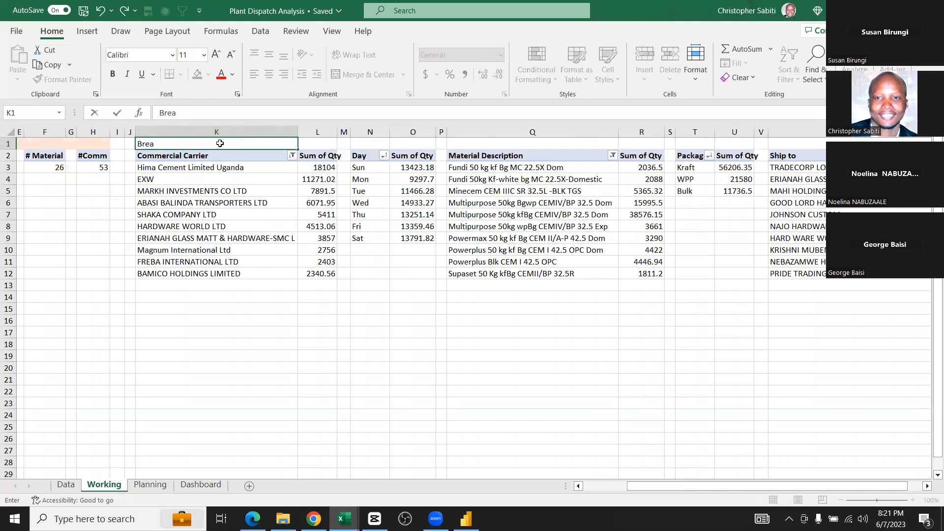
pyautogui.write('kdown by QTY')
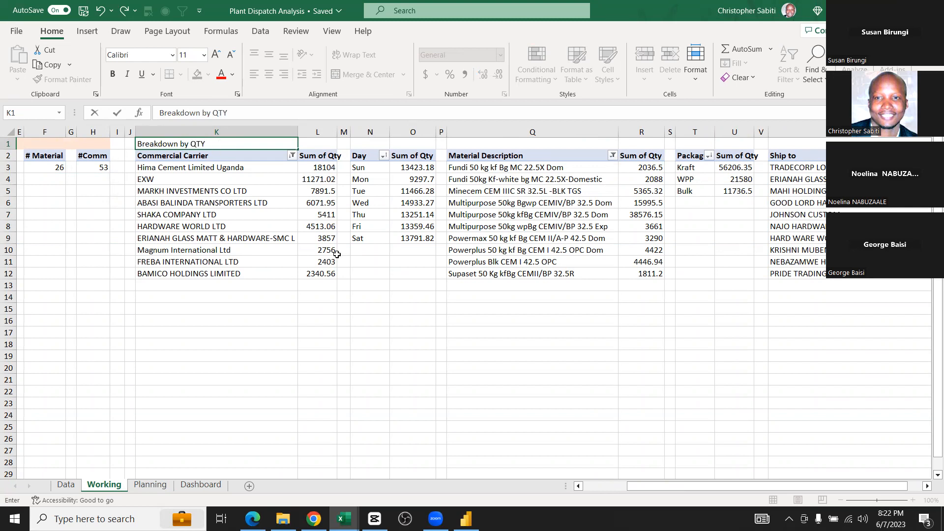
pyautogui.click(336, 254)
# Format the Breakdown by QTY heading range K1:X1 with a blue fill and bold white text
pyautogui.click(207, 143)
pyautogui.moveTo(553, 168); pyautogui.dragTo(539, 144)
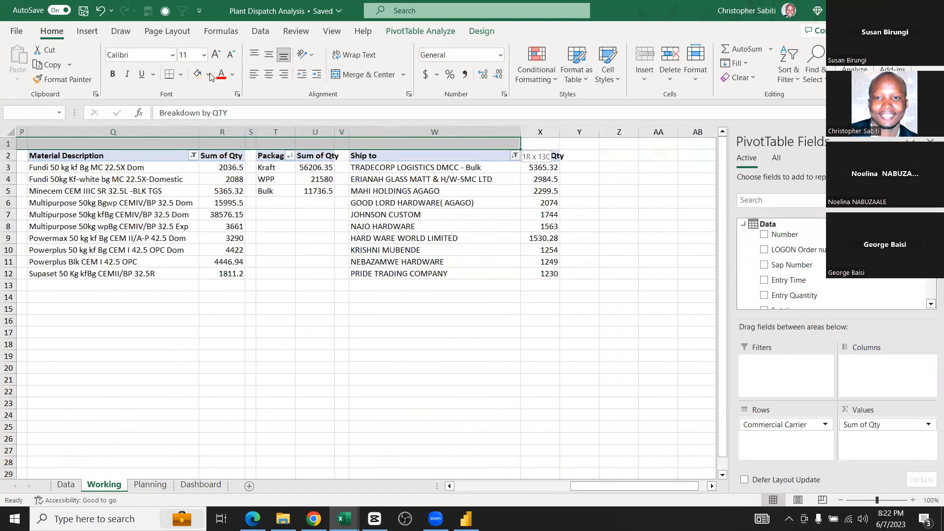
pyautogui.click(208, 74)
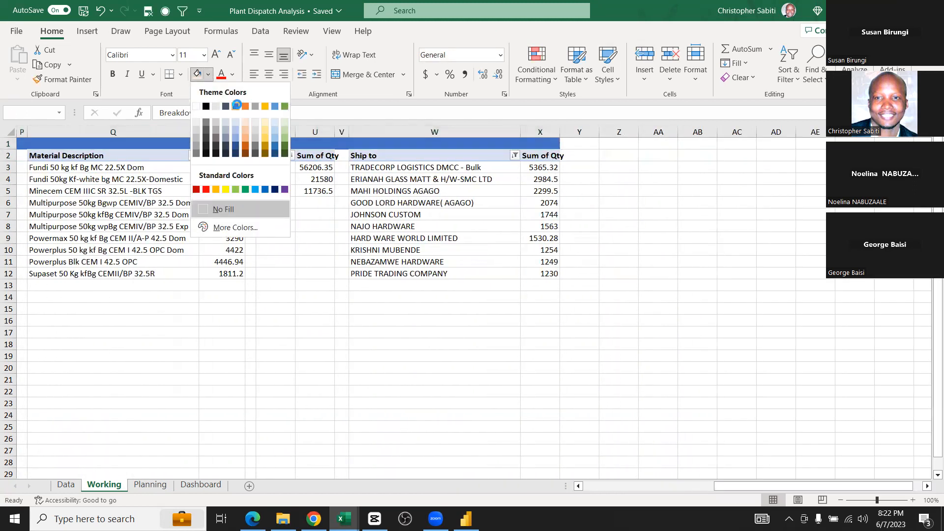
pyautogui.click(236, 106)
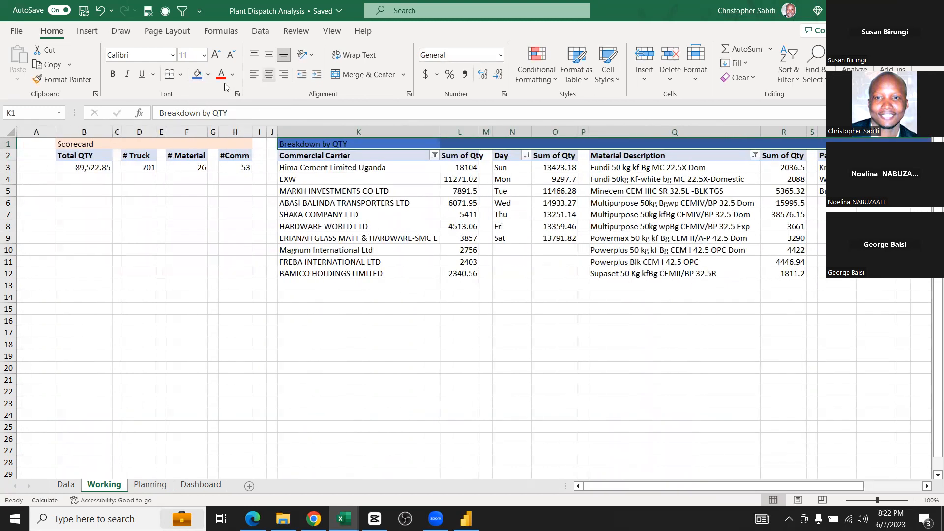
pyautogui.click(232, 74)
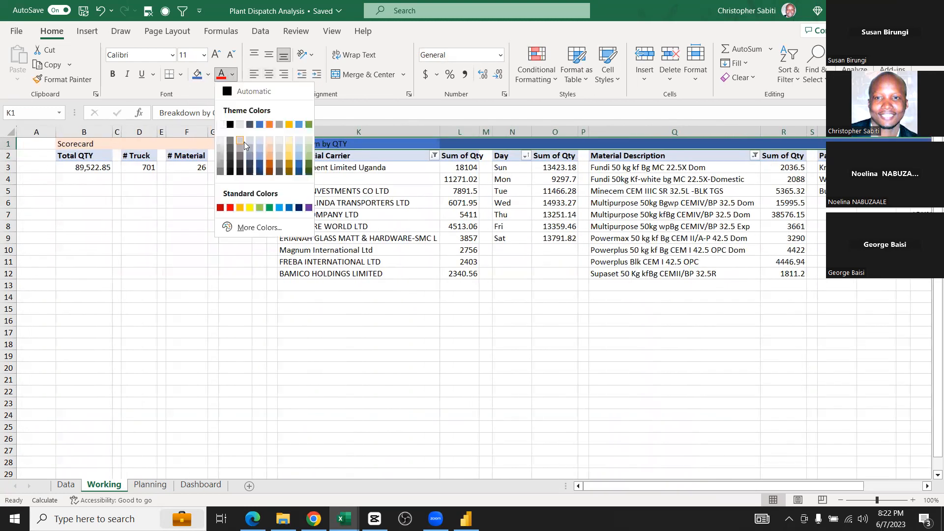
pyautogui.click(220, 125)
pyautogui.hotkey('ctrl', 'b')
pyautogui.click(423, 274)
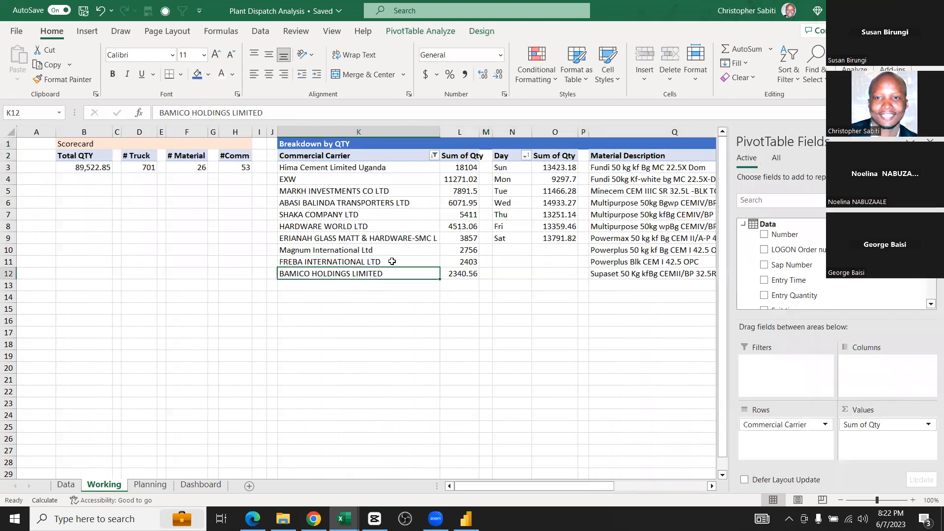
# Format the Scorecard heading range B1:H1 with a near-black fill and bold white text
pyautogui.moveTo(87, 144); pyautogui.dragTo(227, 143)
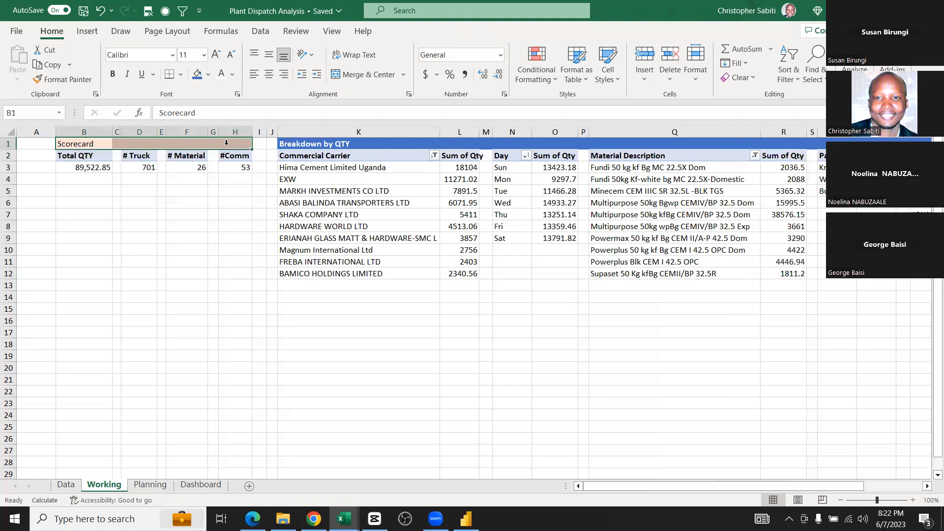
pyautogui.hotkey('ctrl', 'b')
pyautogui.click(208, 74)
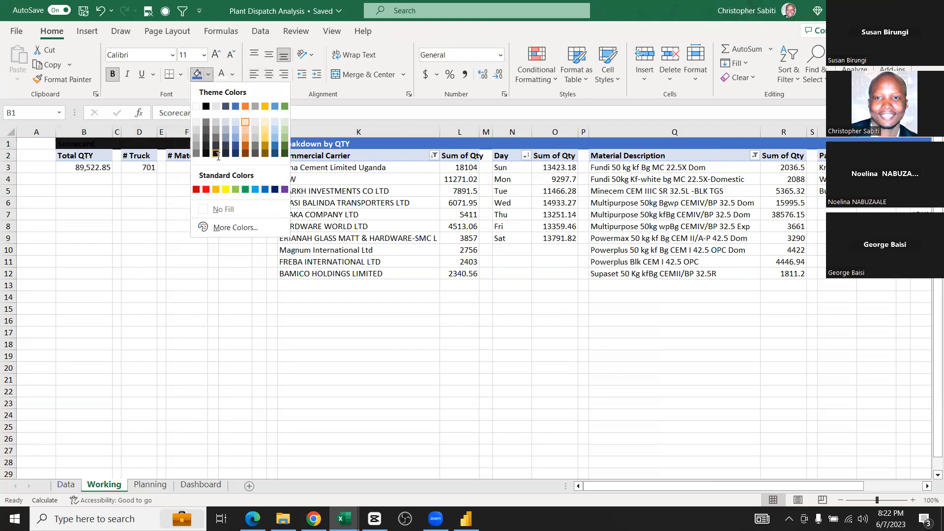
pyautogui.click(217, 154)
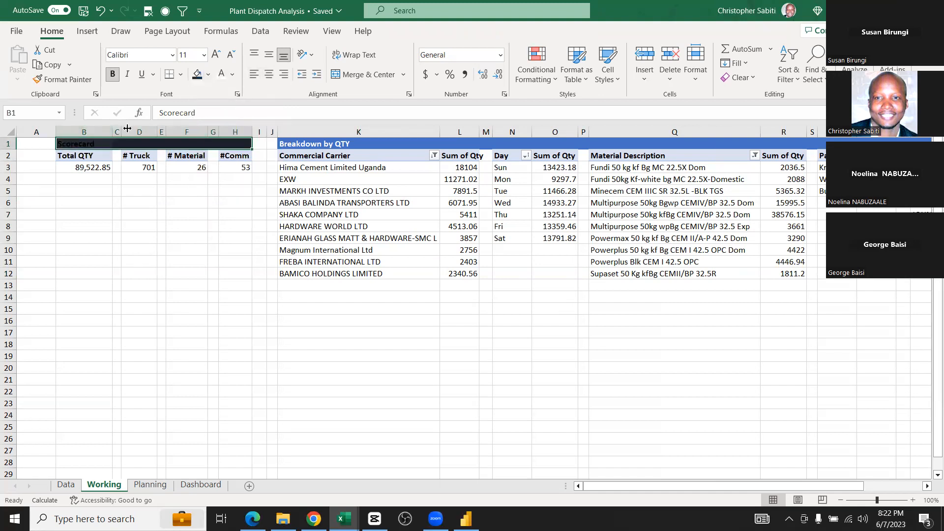
pyautogui.click(222, 75)
pyautogui.click(176, 265)
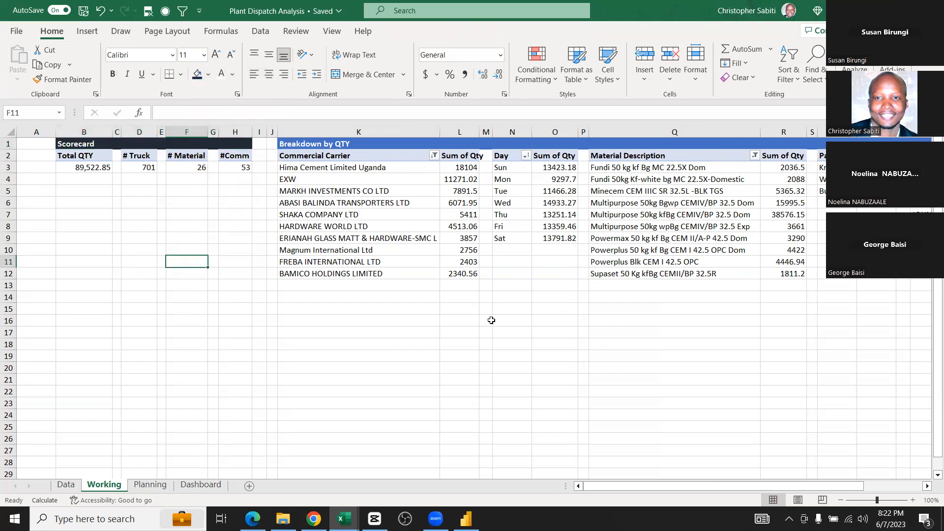
# Review the Breakdown by QTY pivots and check the Trends requirement on the Planning sheet against the Working sheet
pyautogui.hscroll(6, 493, 334)
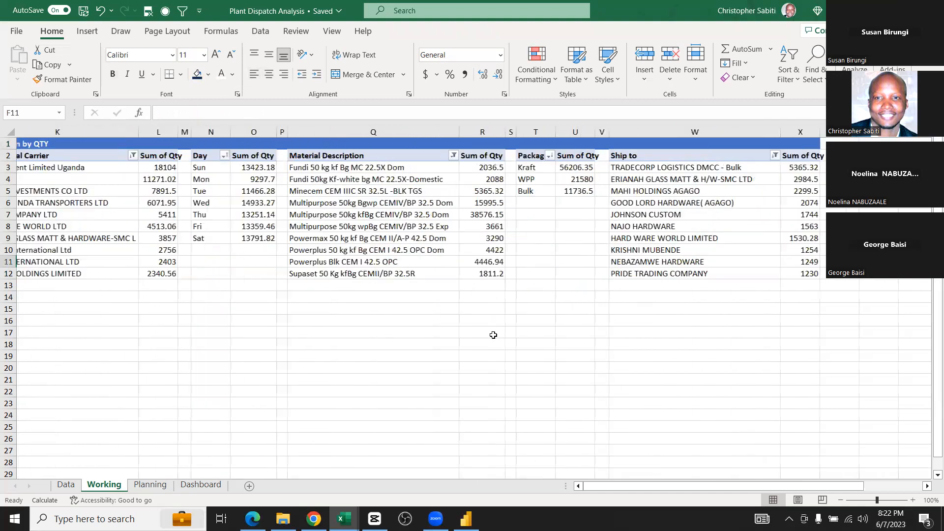
pyautogui.hscroll(2, 450, 322)
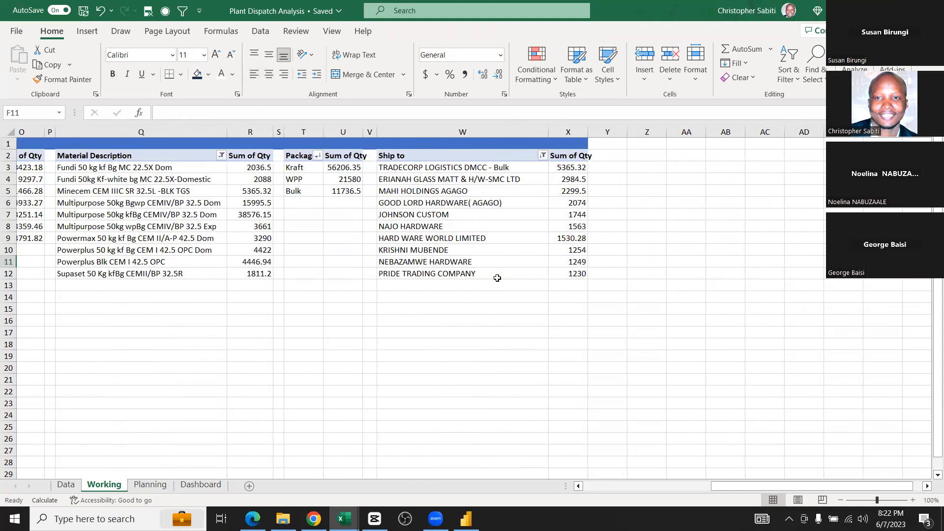
pyautogui.hscroll(2, 497, 278)
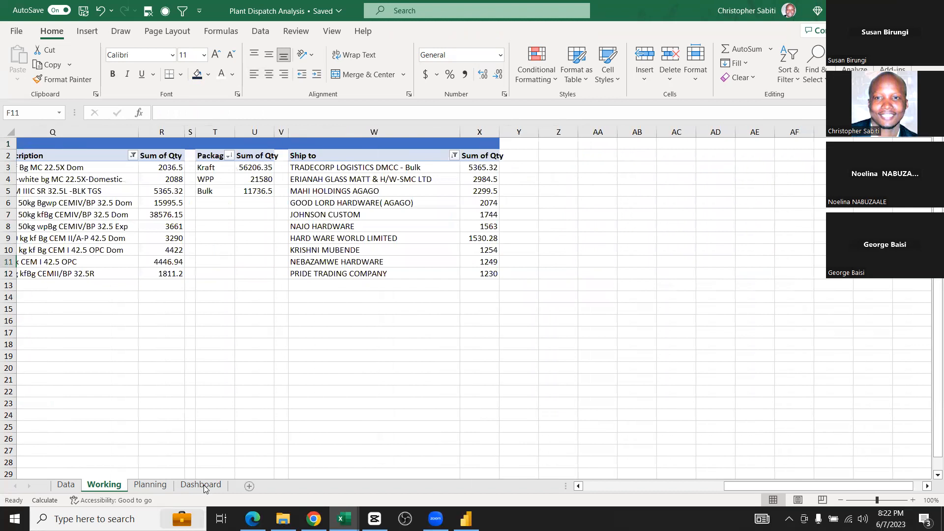
pyautogui.click(138, 486)
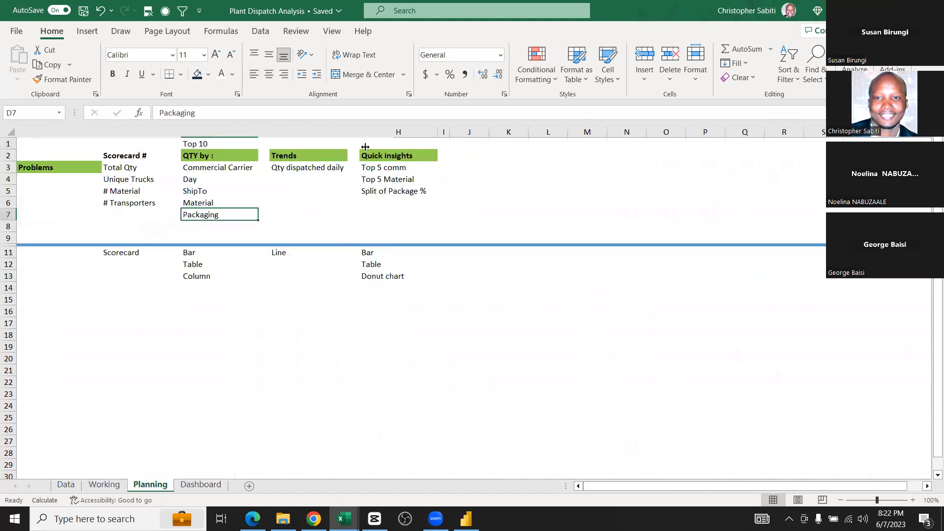
pyautogui.click(305, 168)
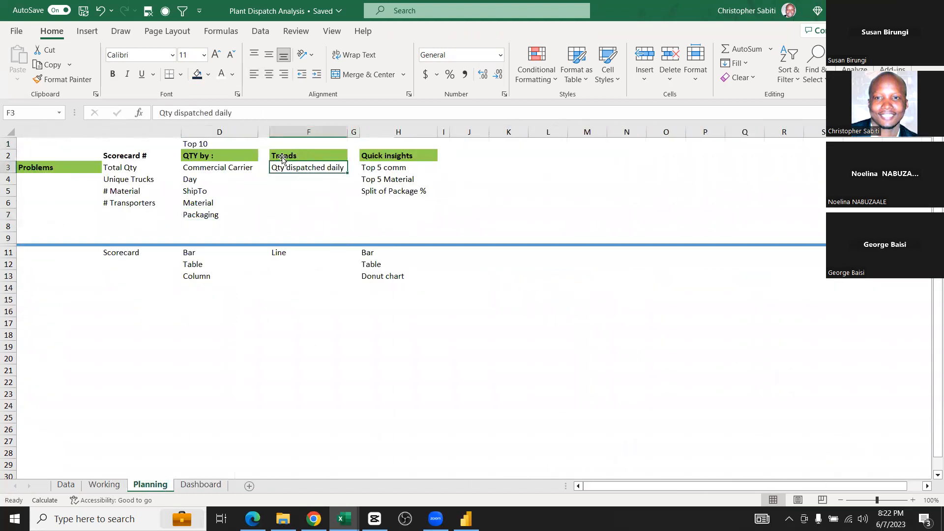
pyautogui.moveTo(298, 156); pyautogui.dragTo(309, 162)
pyautogui.click(312, 167)
pyautogui.click(116, 485)
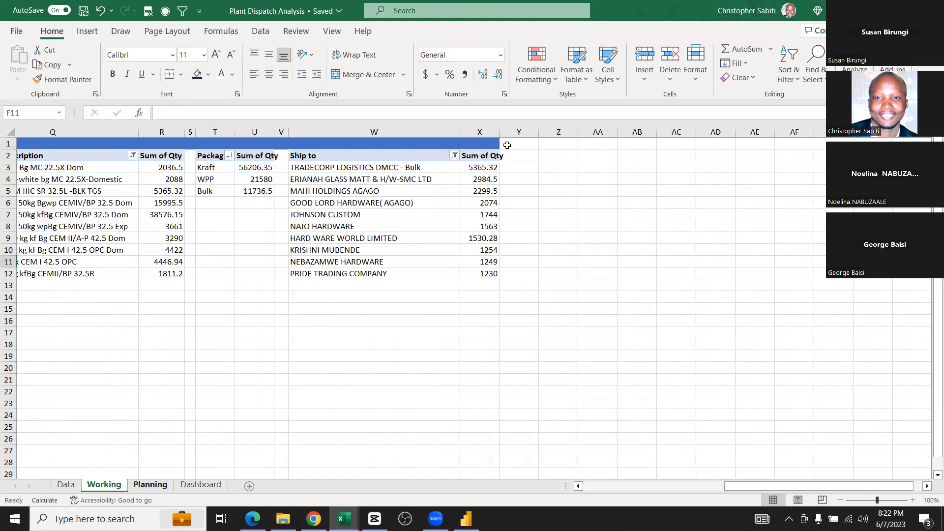
# Copy the Ship to pivot W2:X12 to cell AA2 and narrow the spacer columns Y and Z before it
pyautogui.click(344, 161)
pyautogui.moveTo(344, 157); pyautogui.dragTo(472, 273)
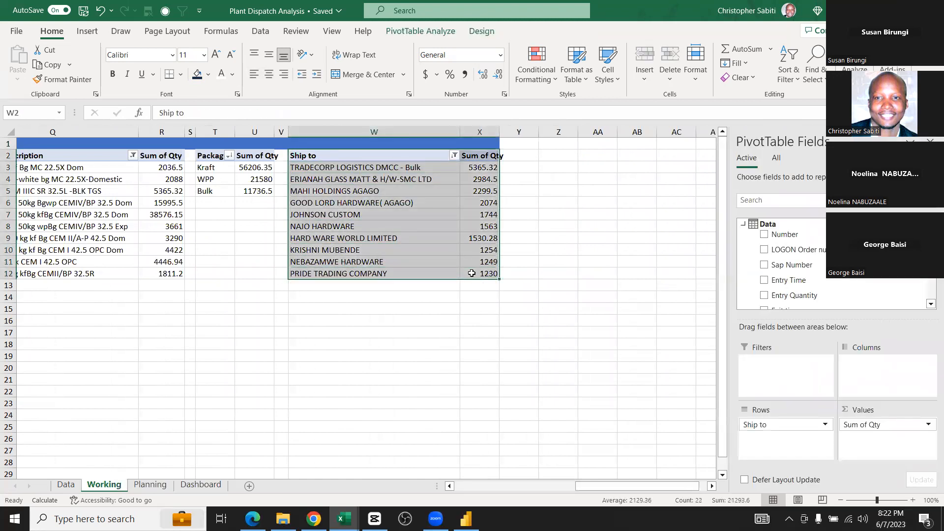
pyautogui.hotkey('ctrl', 'c')
pyautogui.click(569, 154)
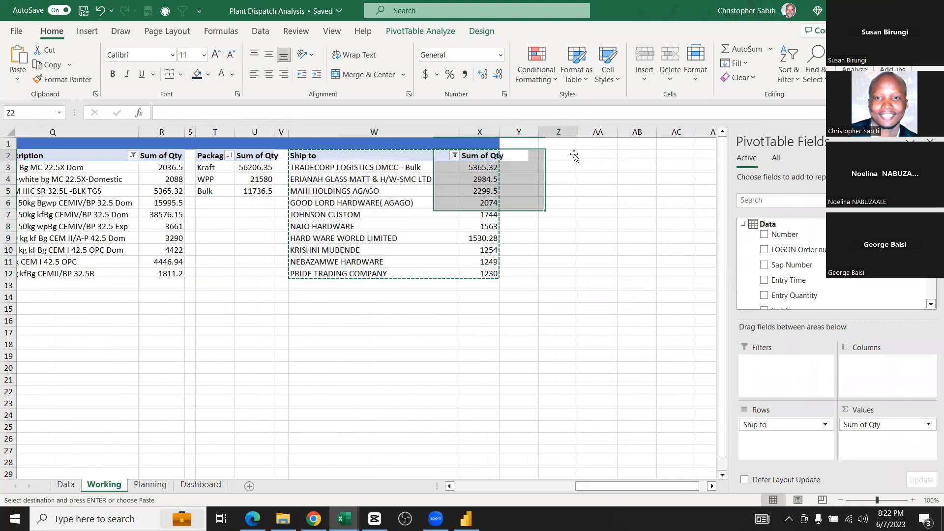
pyautogui.moveTo(561, 132); pyautogui.dragTo(515, 133)
pyautogui.click(543, 179)
pyautogui.click(541, 153)
pyautogui.hotkey('ctrl', 'v')
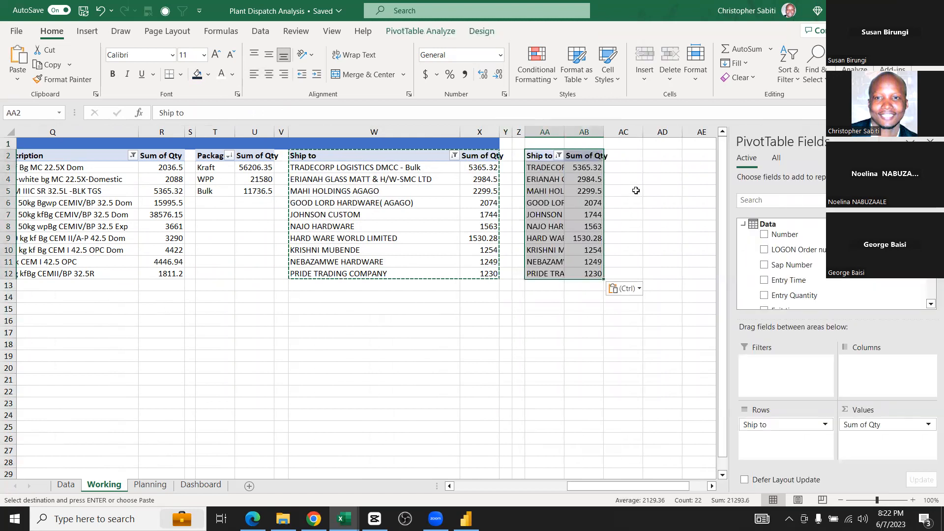
pyautogui.hscroll(4, 562, 213)
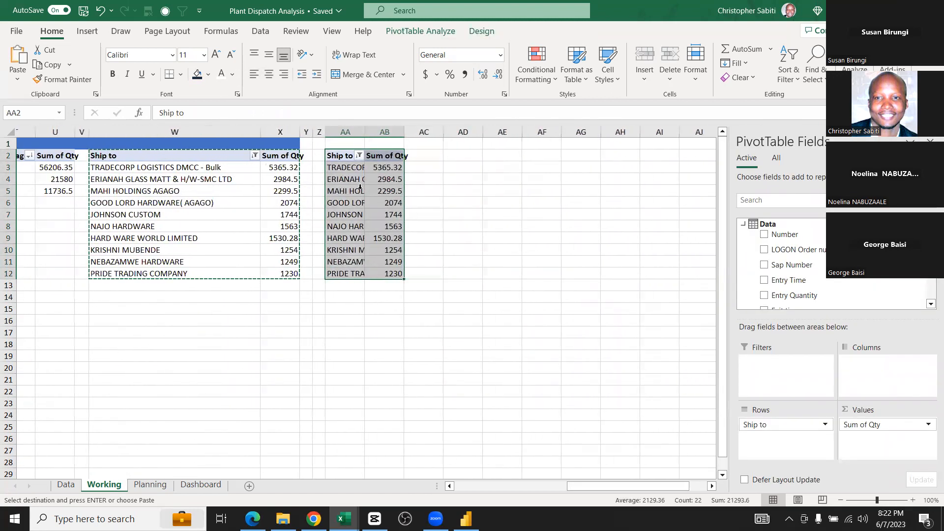
pyautogui.press('Escape')
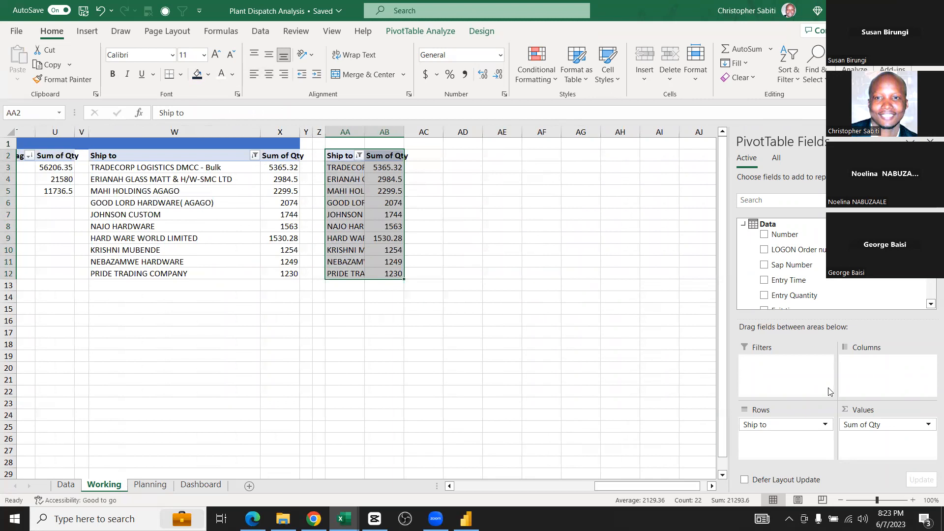
# Replace Ship to with Delivery Date as the row field of the copied pivot and autofit column AA
pyautogui.scroll(-5, 794, 275)
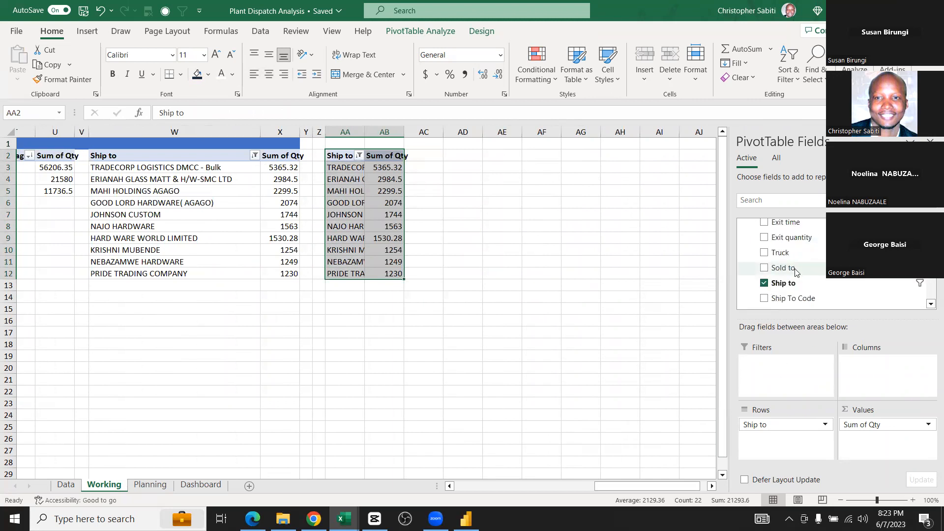
pyautogui.scroll(-4, 796, 283)
pyautogui.moveTo(789, 290); pyautogui.dragTo(776, 437)
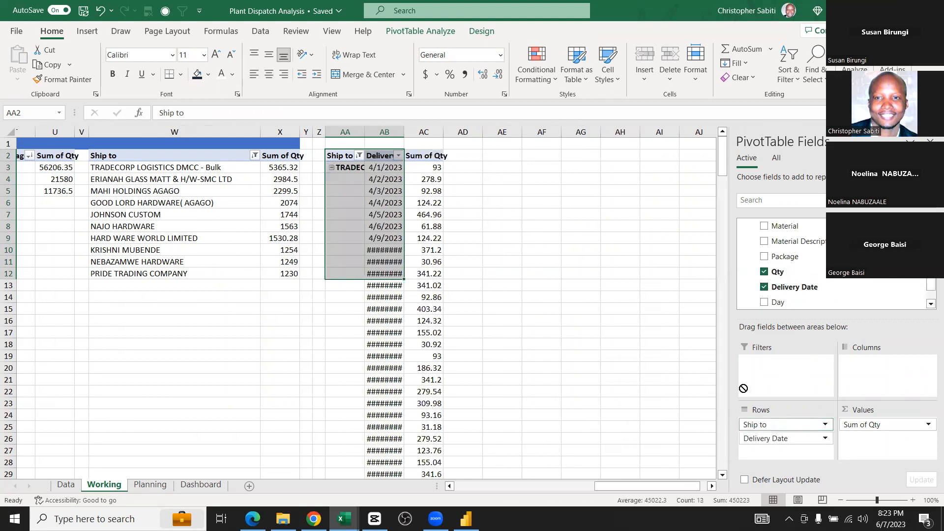
pyautogui.moveTo(744, 388); pyautogui.dragTo(613, 297)
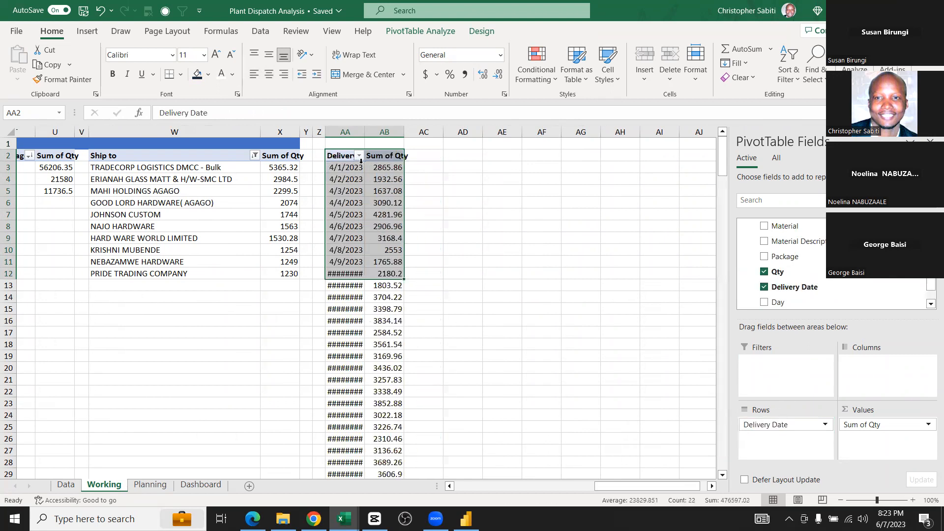
pyautogui.doubleClick(366, 133)
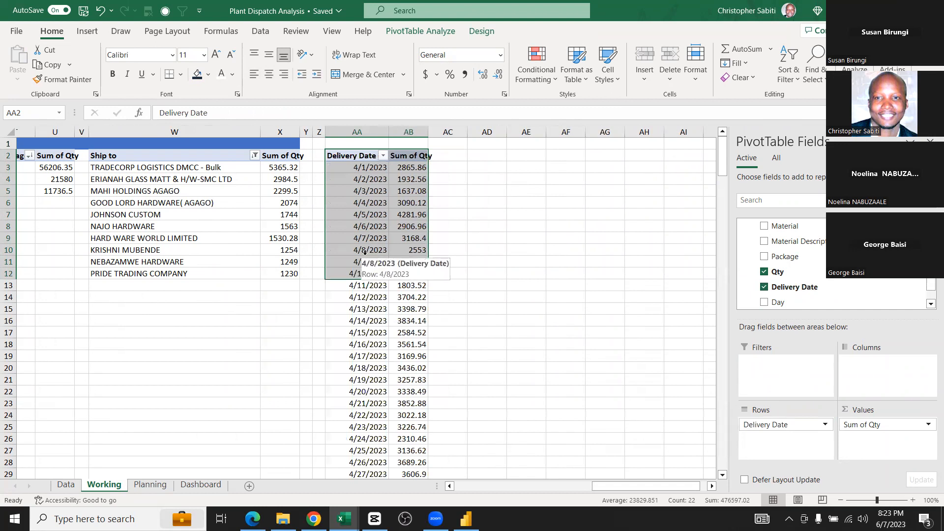
# Group the Delivery Date field of the pivot at AA2 by Days only and look through the daily rows
pyautogui.click(349, 202)
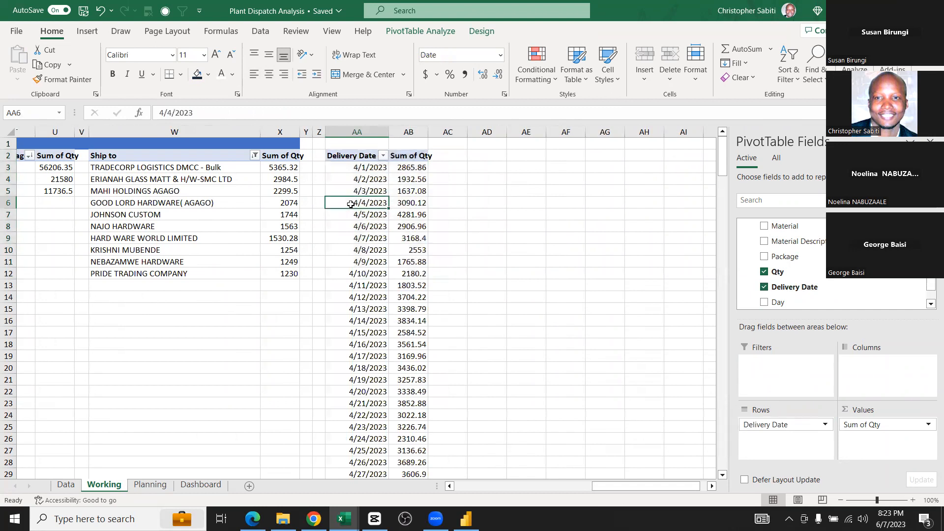
pyautogui.click(824, 425)
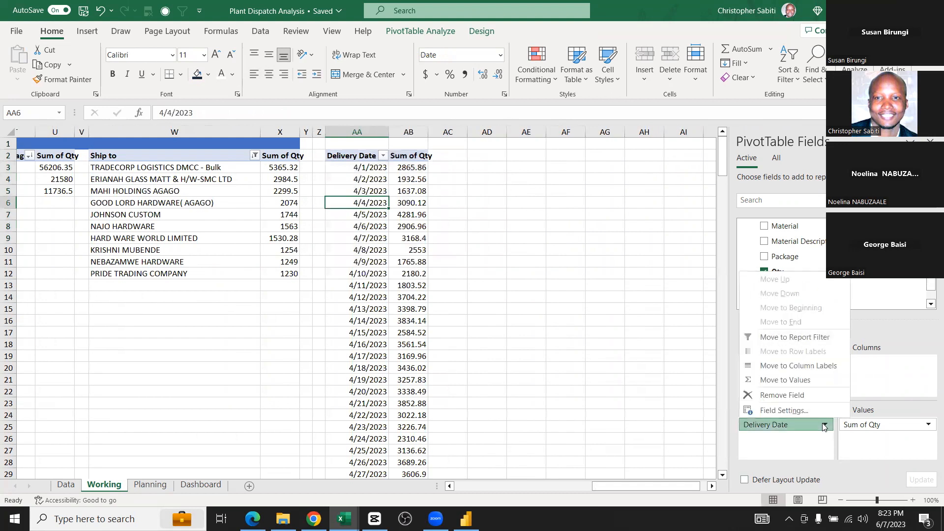
pyautogui.click(364, 264)
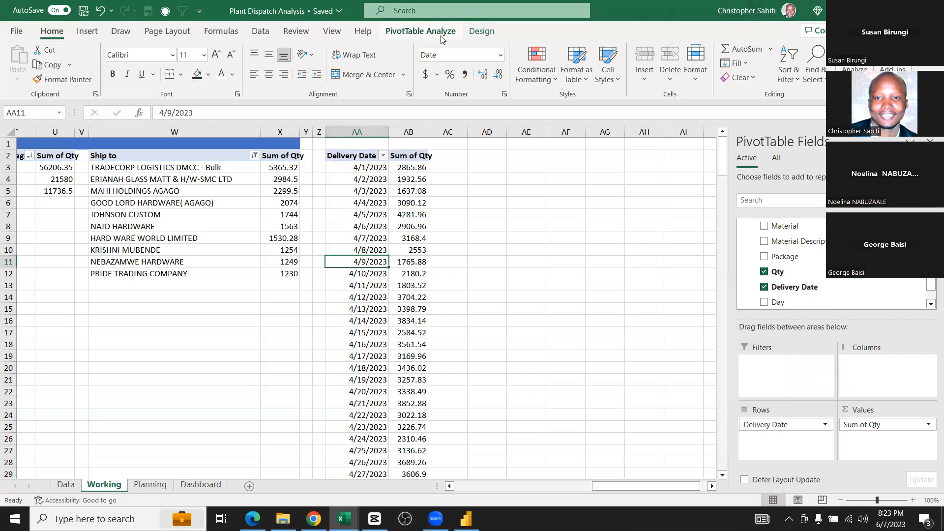
pyautogui.click(425, 33)
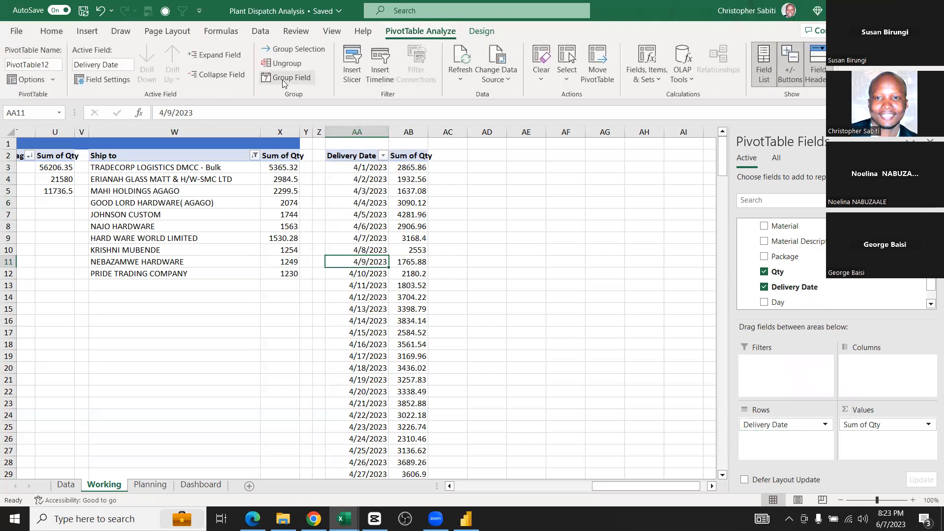
pyautogui.click(286, 77)
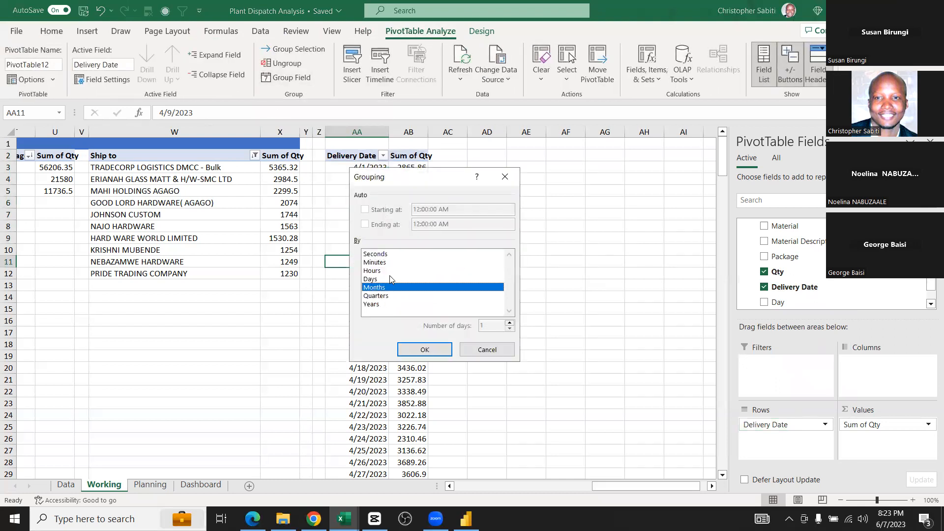
pyautogui.click(377, 279)
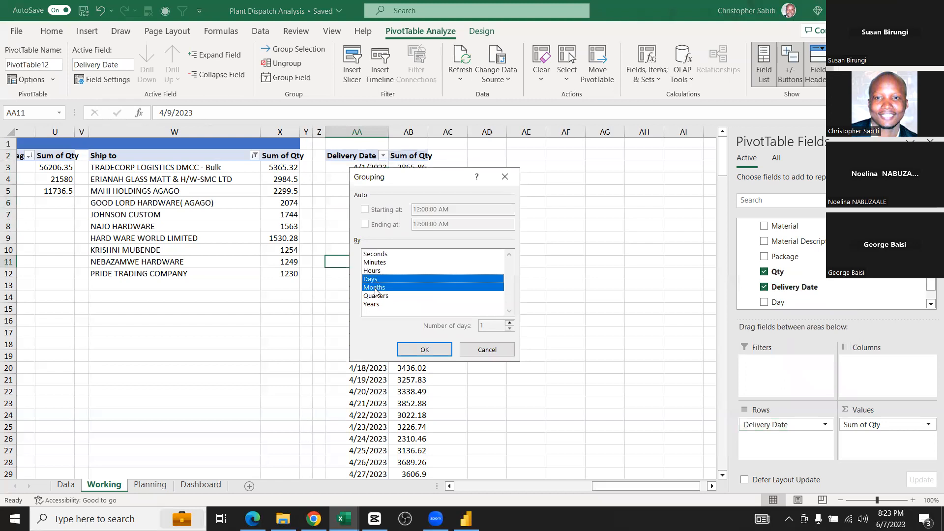
pyautogui.click(376, 288)
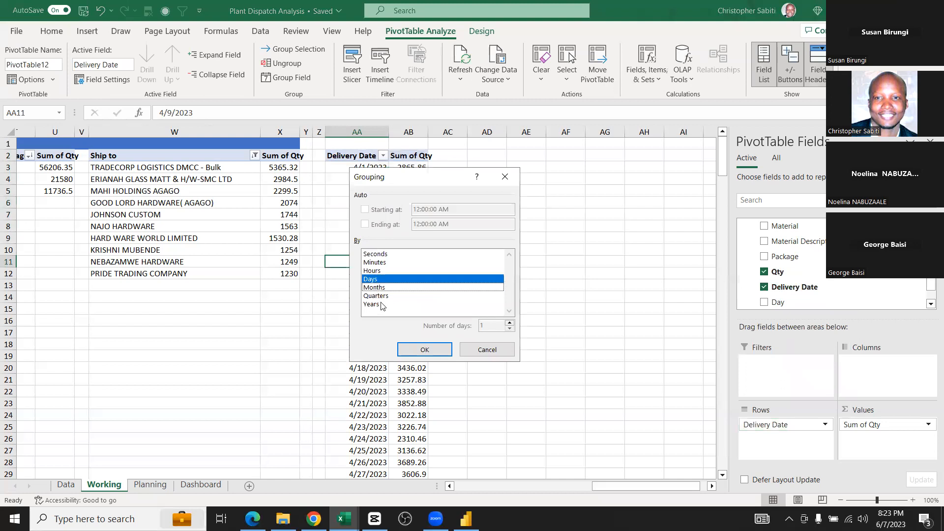
pyautogui.click(421, 350)
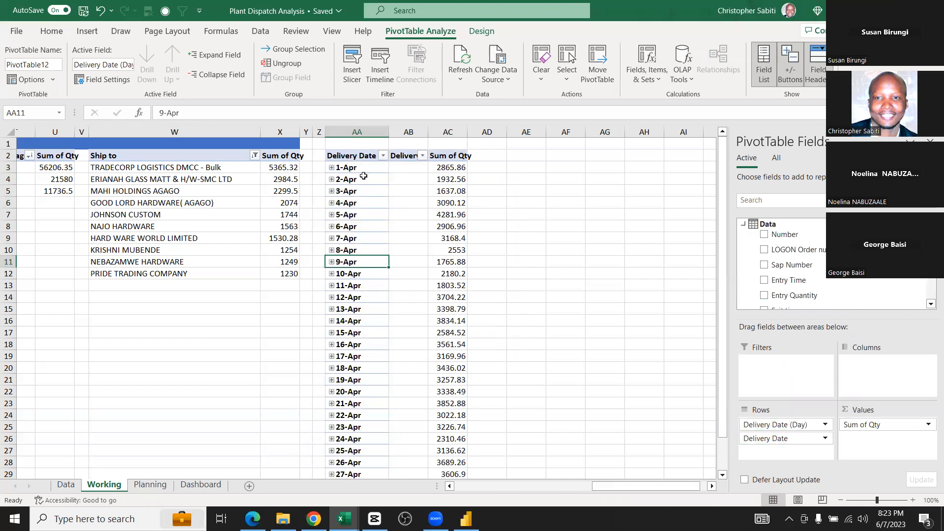
pyautogui.scroll(-5, 364, 385)
pyautogui.scroll(4, 364, 384)
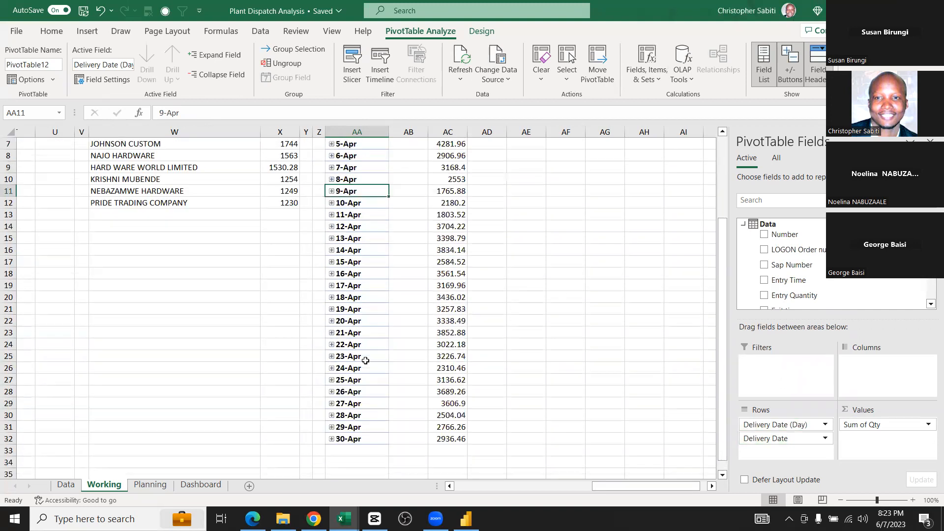
pyautogui.scroll(1, 366, 361)
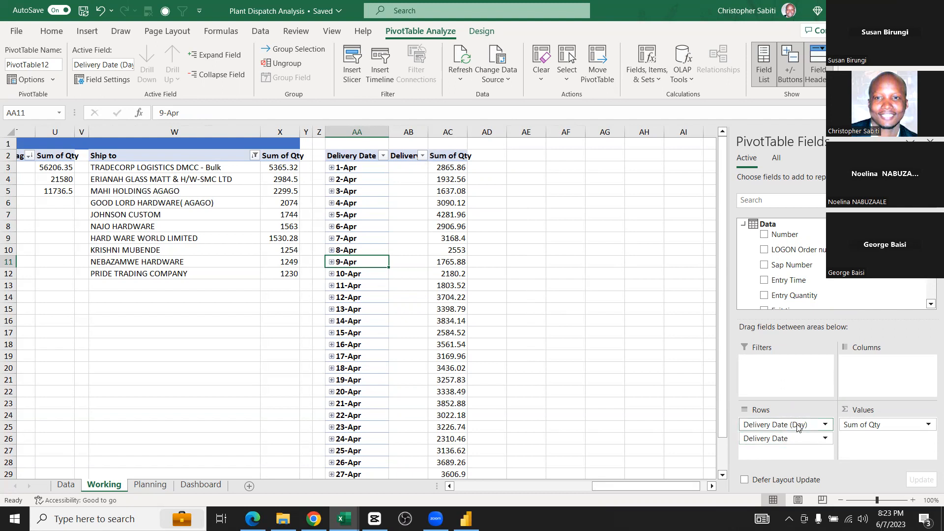
# Remove the ungrouped Delivery Date field from the pivot rows, keeping Delivery Date (Day), and narrow column AA
pyautogui.moveTo(783, 445); pyautogui.dragTo(677, 377)
pyautogui.click(354, 215)
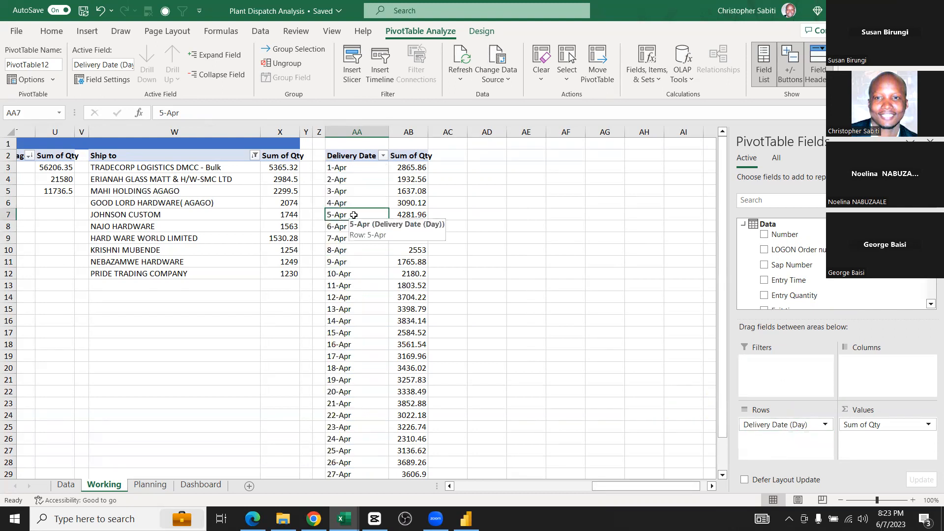
pyautogui.moveTo(388, 133); pyautogui.dragTo(370, 134)
pyautogui.scroll(-2, 374, 332)
pyautogui.scroll(2, 362, 331)
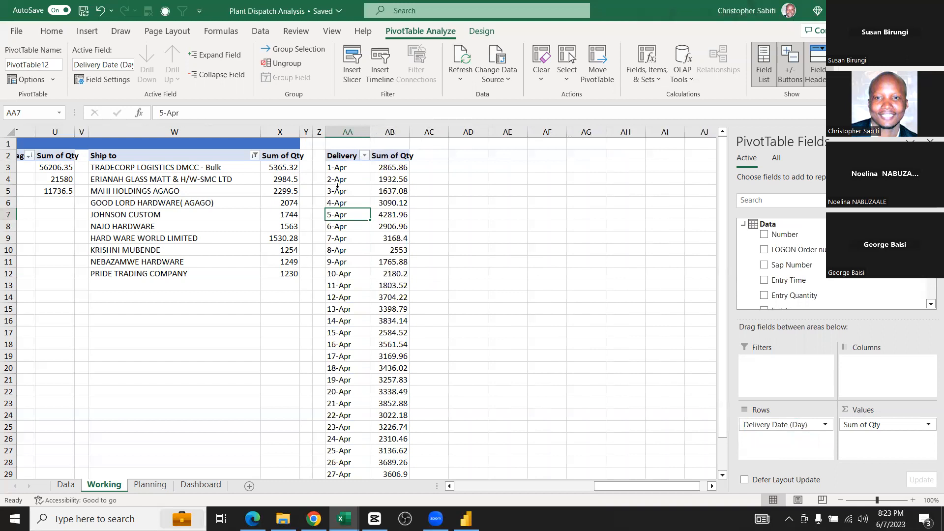
# Add "Distinct Truck" in cell F4 under Trends on the Planning sheet and return to the Working sheet
pyautogui.click(145, 485)
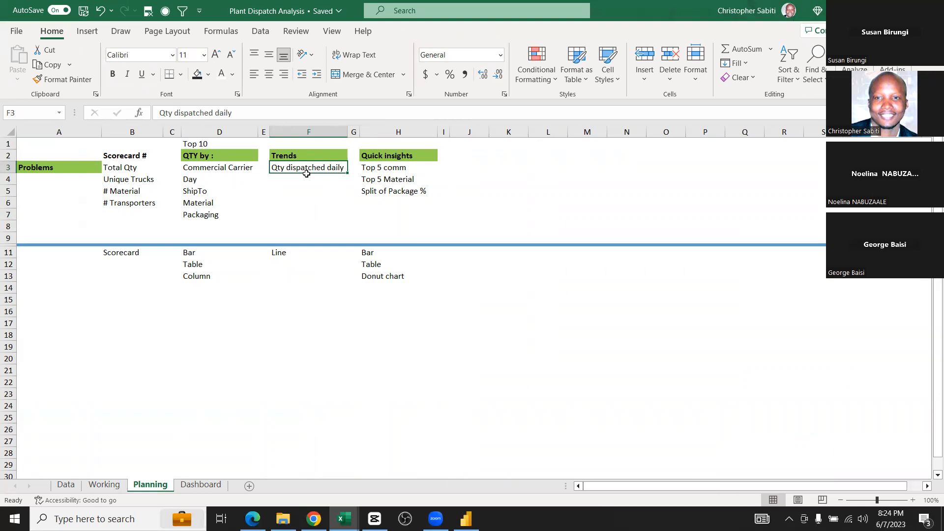
pyautogui.click(307, 176)
pyautogui.write('Distinct Truck')
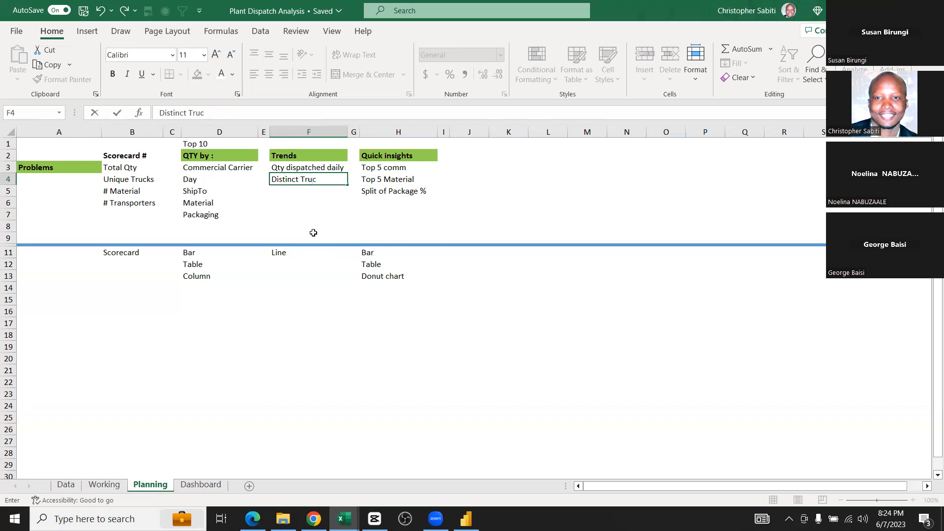
pyautogui.press('Return')
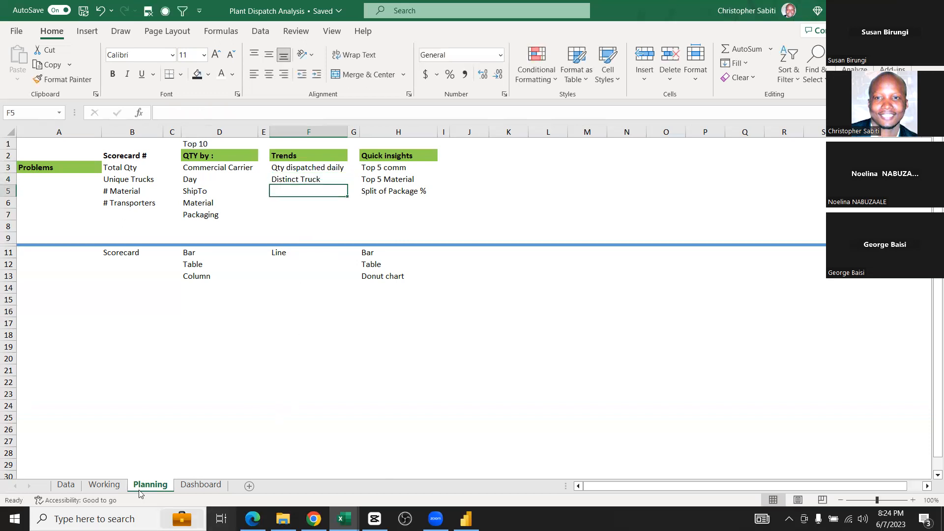
pyautogui.hotkey('ctrl', 'pageup')
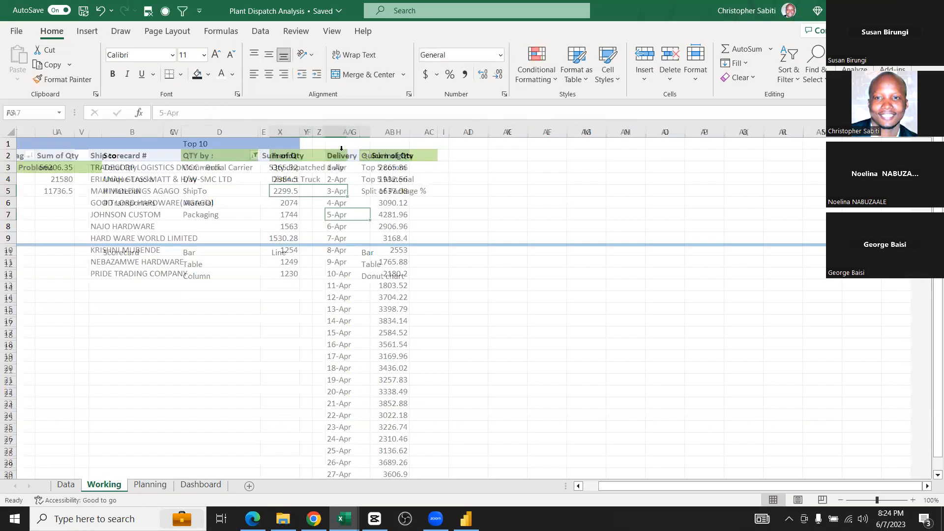
pyautogui.moveTo(369, 156); pyautogui.dragTo(370, 169)
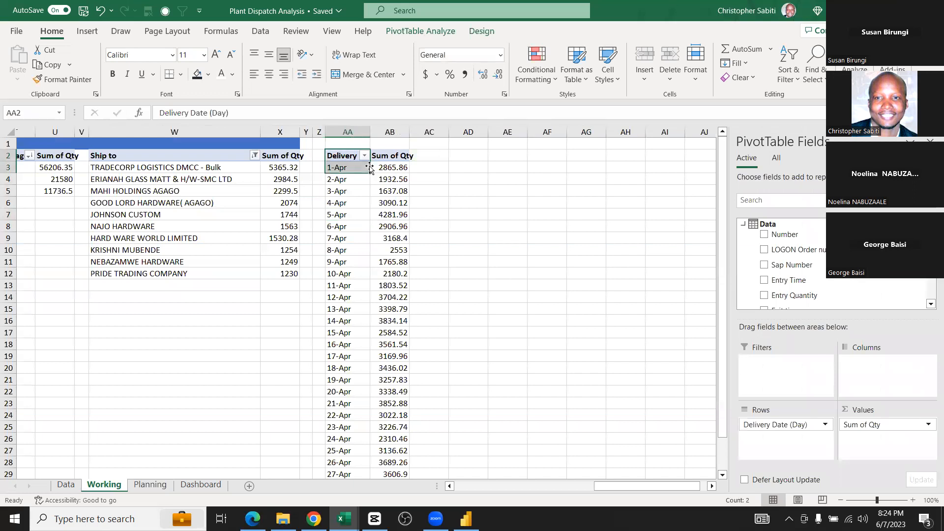
pyautogui.click(356, 146)
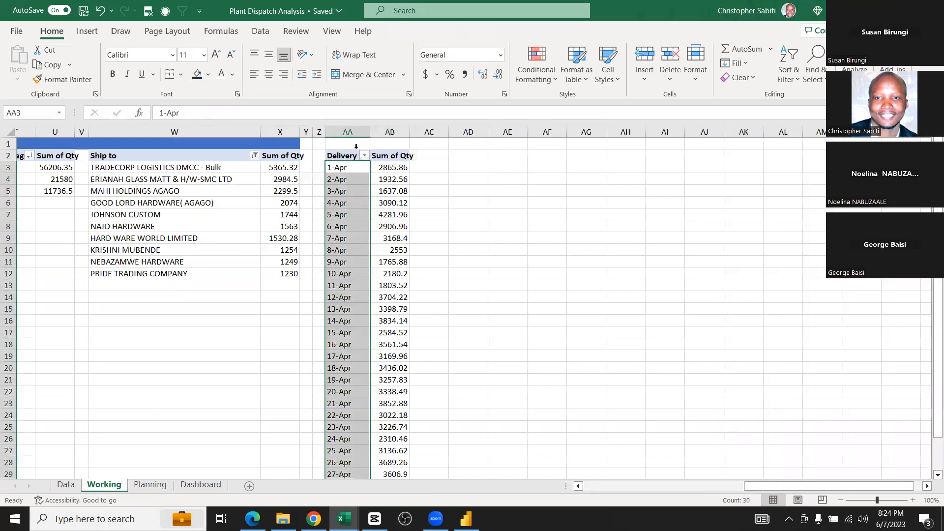
pyautogui.hotkey('ctrl', 'c')
pyautogui.click(471, 156)
pyautogui.hotkey('ctrl', 'v')
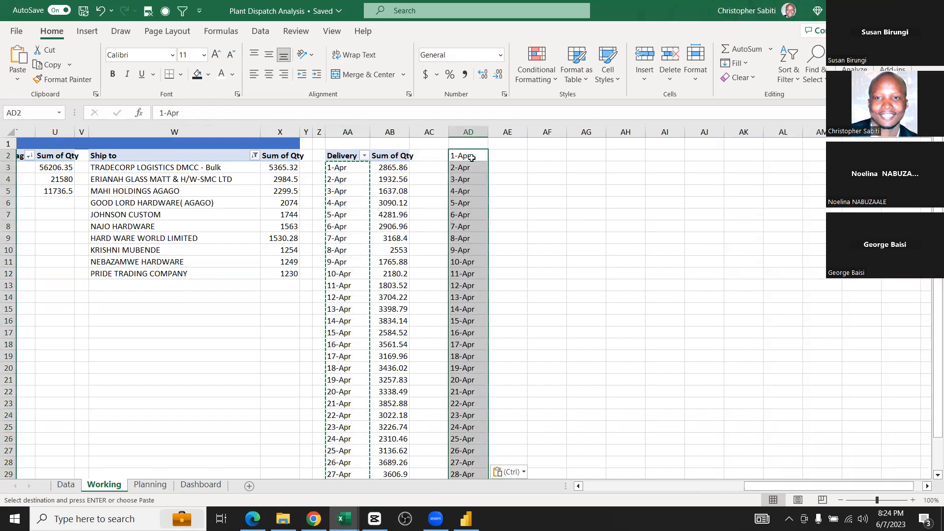
pyautogui.hotkey('ctrl', 'z')
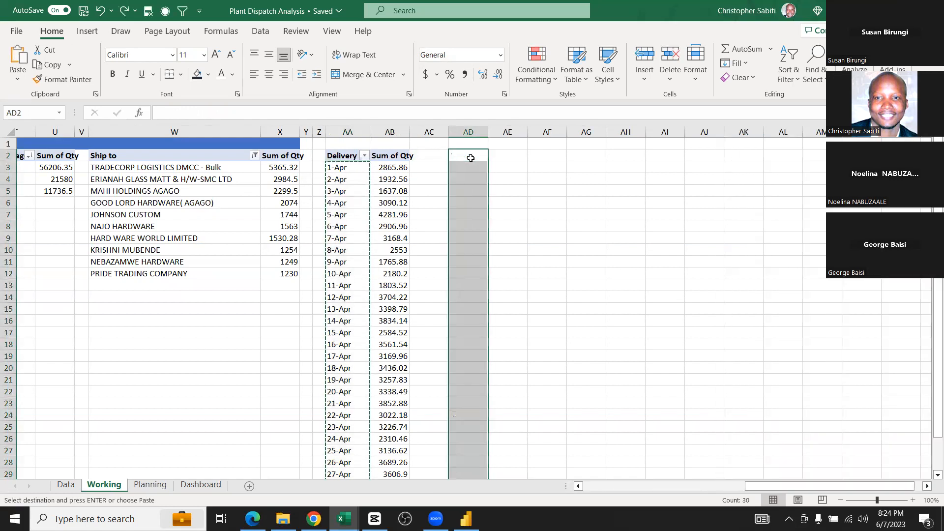
# Copy the daily Sum of Qty pivot in columns AA:AB to column AD and select a date inside the copy
pyautogui.moveTo(348, 132); pyautogui.dragTo(395, 140)
pyautogui.hotkey('ctrl', 'c')
pyautogui.click(461, 132)
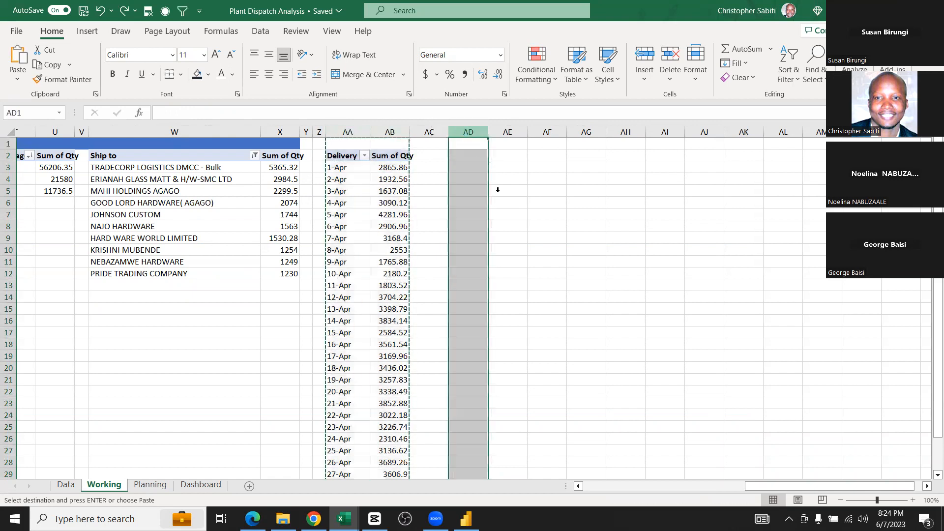
pyautogui.hotkey('ctrl', 'v')
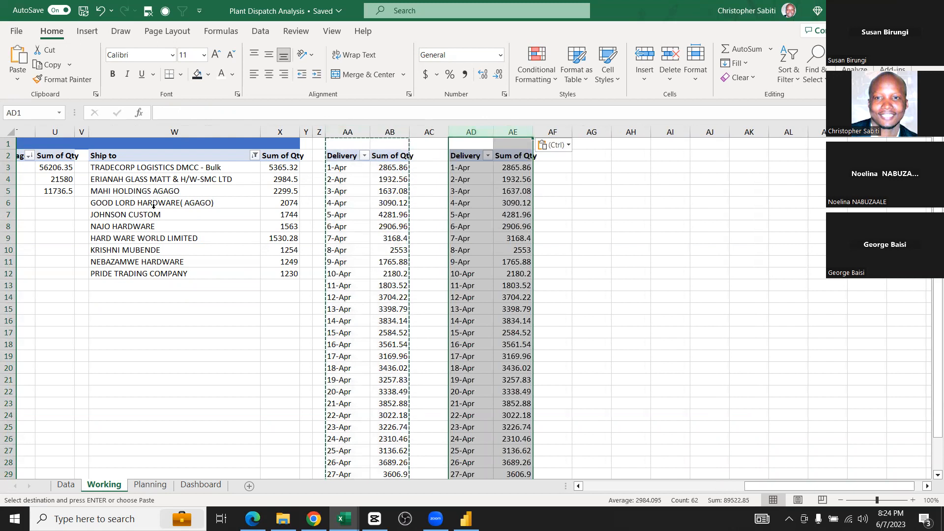
pyautogui.click(472, 190)
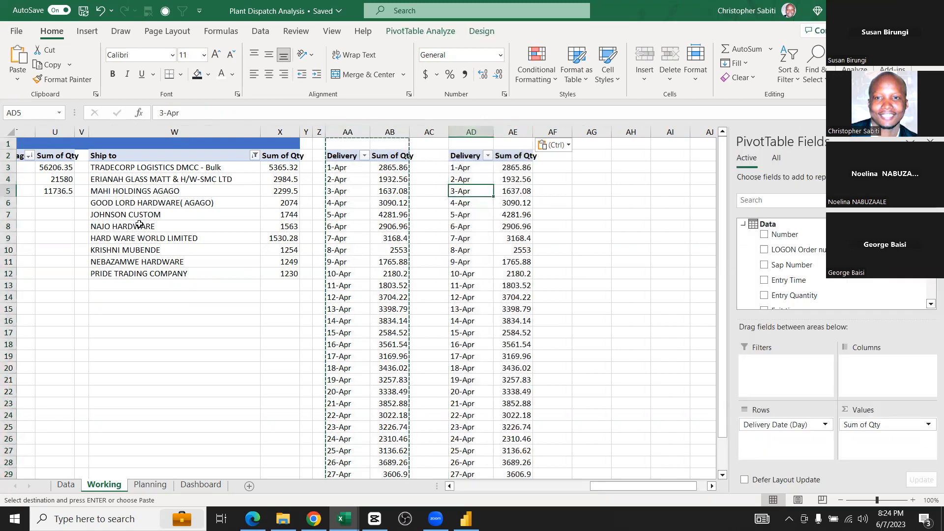
pyautogui.hscroll(-10, 139, 224)
pyautogui.moveTo(84, 203); pyautogui.dragTo(230, 431)
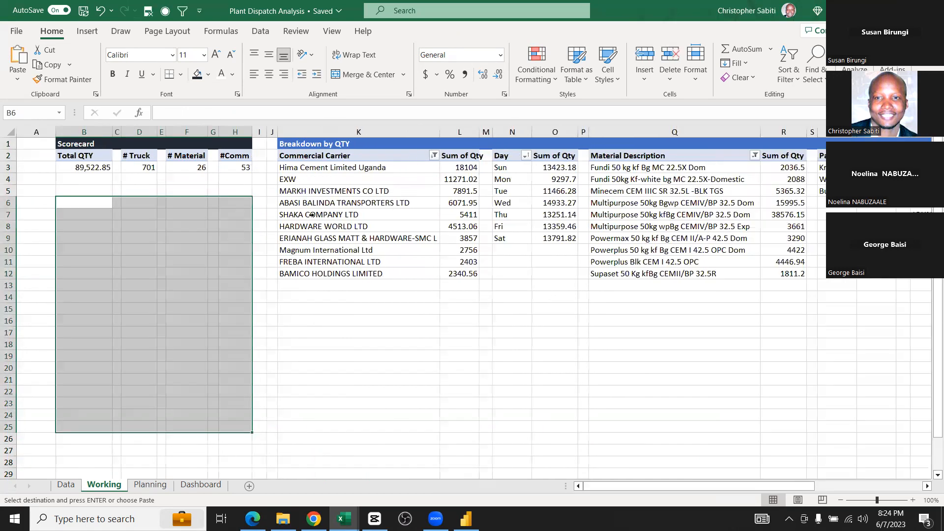
pyautogui.click(81, 224)
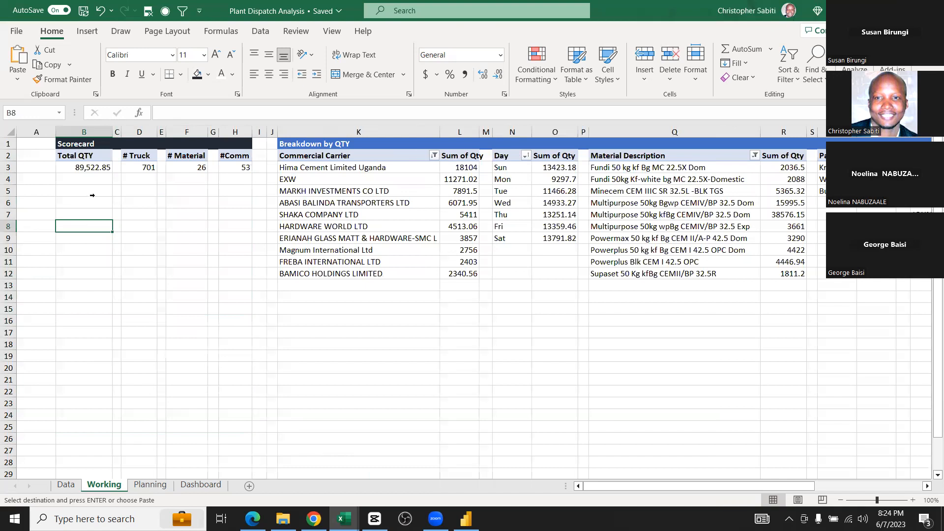
# Review the scorecard and quantity breakdown pivot tables on the Working sheet, across to the two delivery-date tables
pyautogui.click(84, 168)
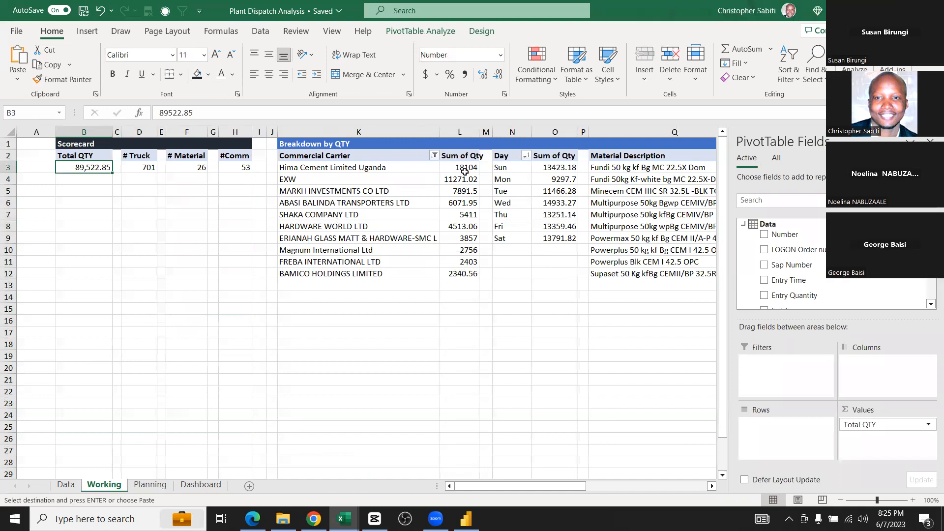
pyautogui.click(484, 131)
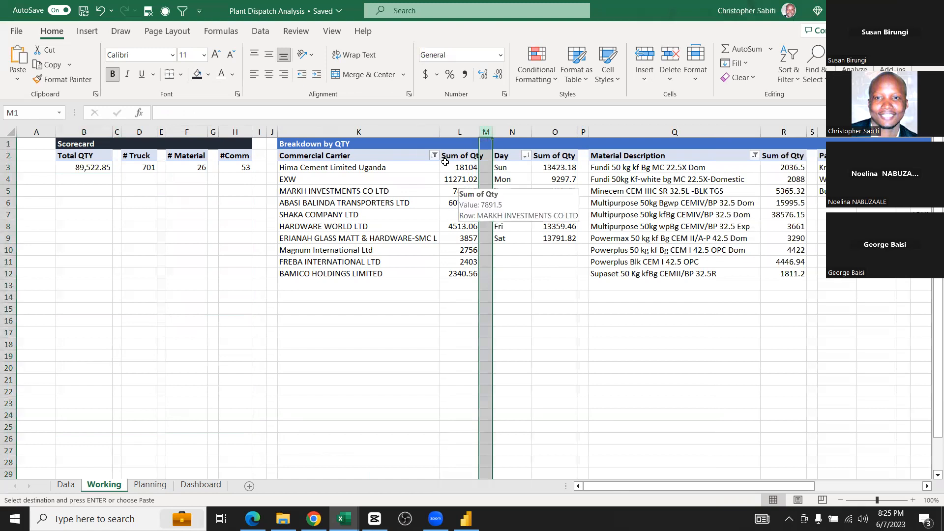
pyautogui.click(452, 177)
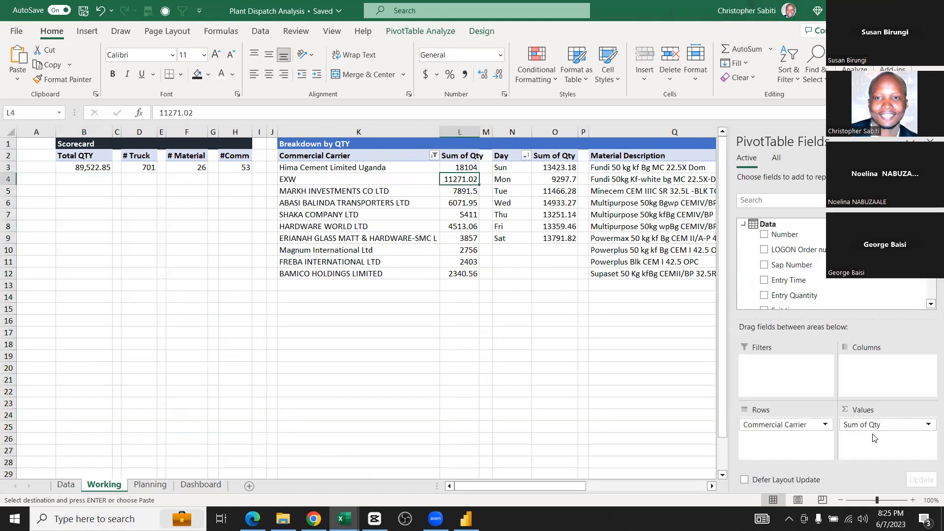
pyautogui.moveTo(484, 156); pyautogui.dragTo(484, 281)
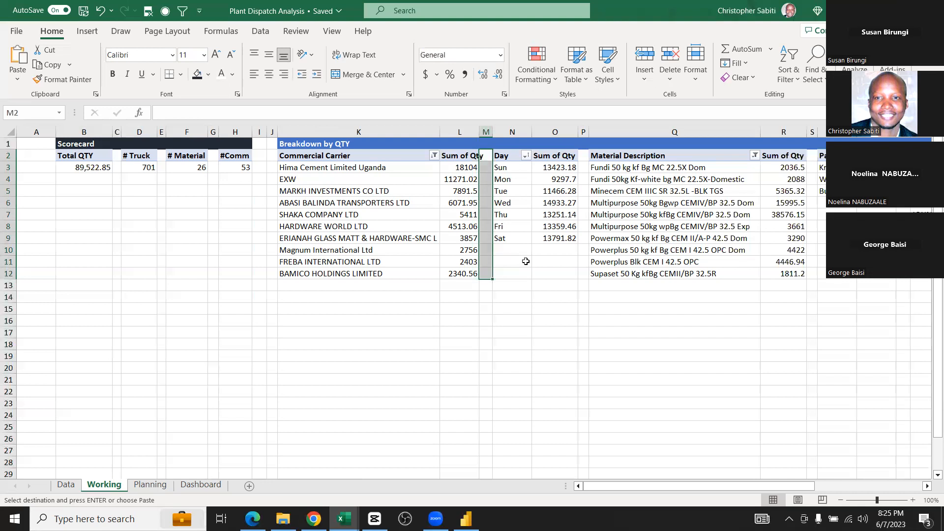
pyautogui.hscroll(10, 523, 255)
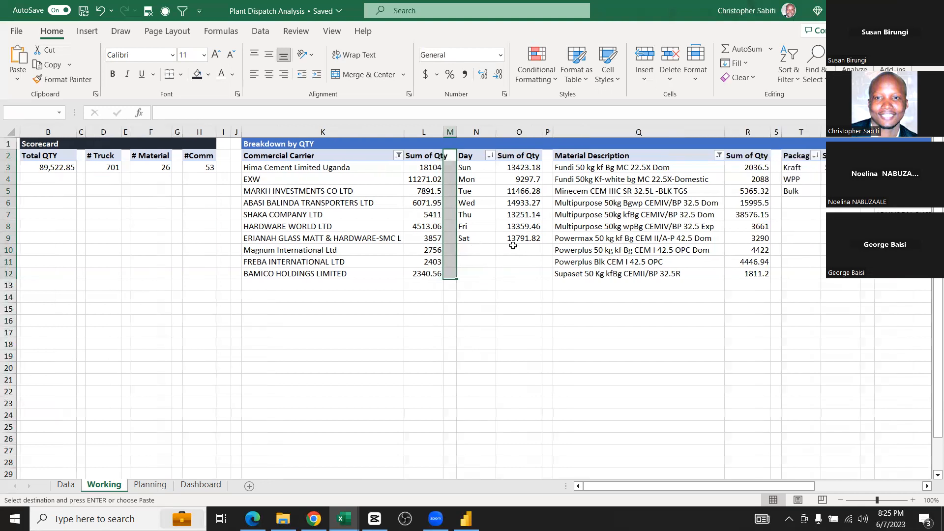
pyautogui.hscroll(7, 513, 246)
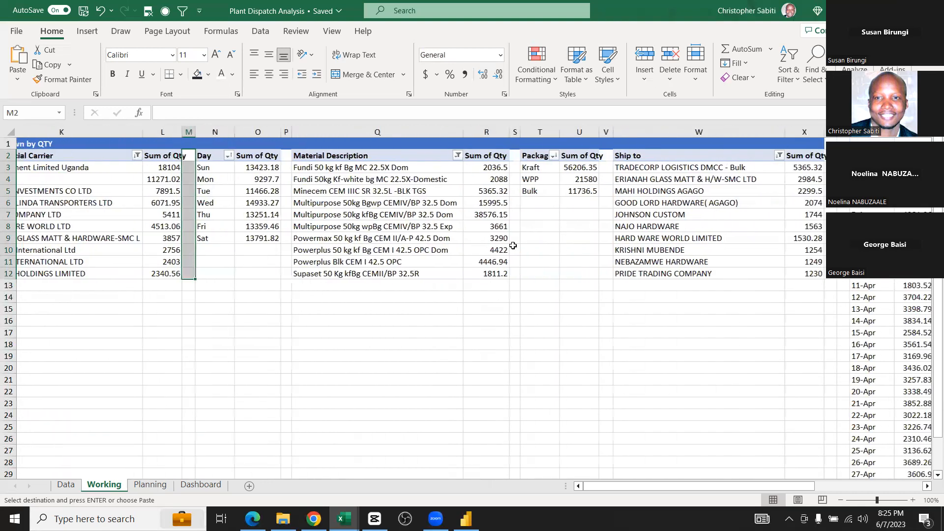
pyautogui.hscroll(15, 414, 141)
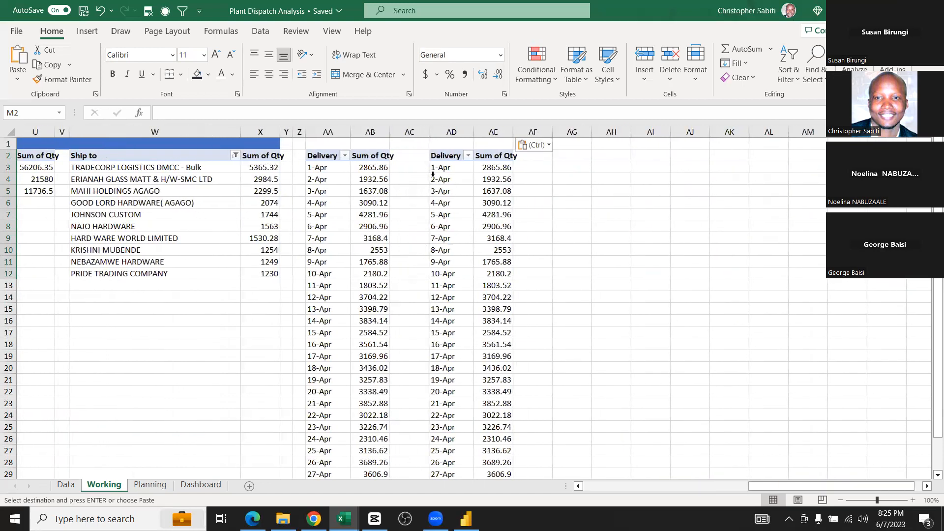
# Narrow spacer column AC between the two delivery-date pivot tables and fit column AE to its content
pyautogui.moveTo(429, 132); pyautogui.dragTo(407, 132)
pyautogui.click(429, 151)
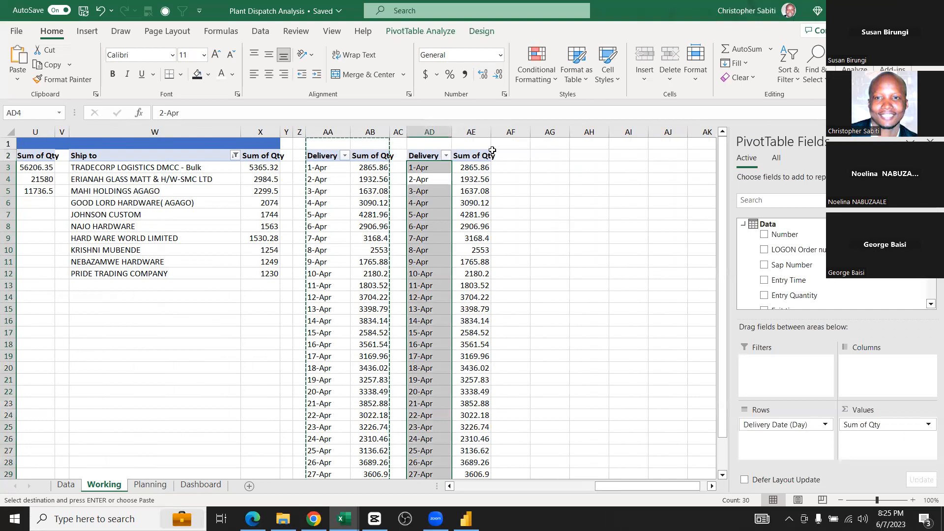
pyautogui.click(471, 203)
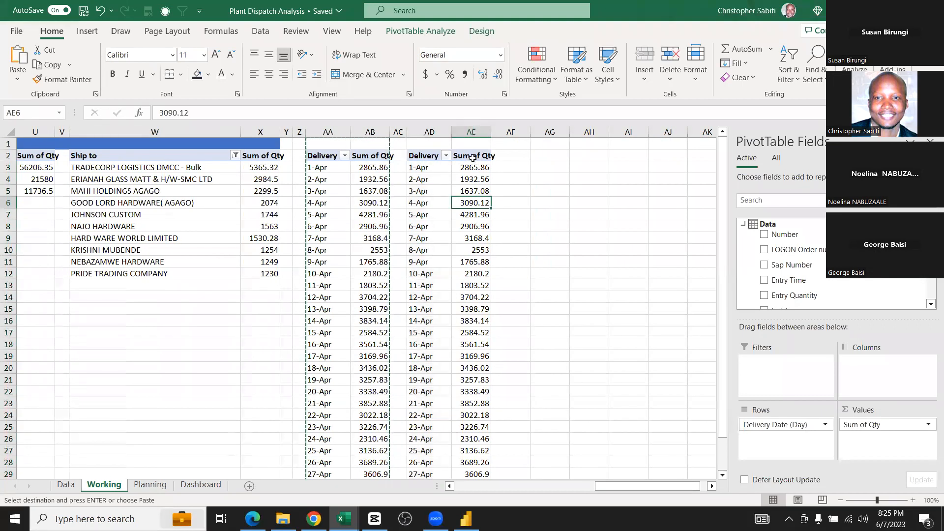
pyautogui.doubleClick(491, 132)
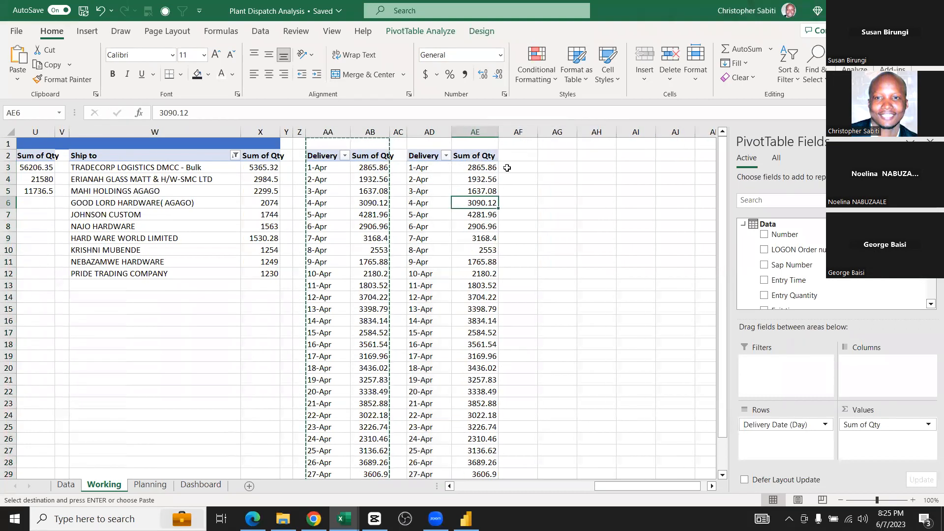
# Replace the quantity value in the second delivery-date pivot table with the Truck field
pyautogui.scroll(-2, 796, 271)
pyautogui.scroll(-4, 798, 274)
pyautogui.moveTo(781, 252); pyautogui.dragTo(583, 218)
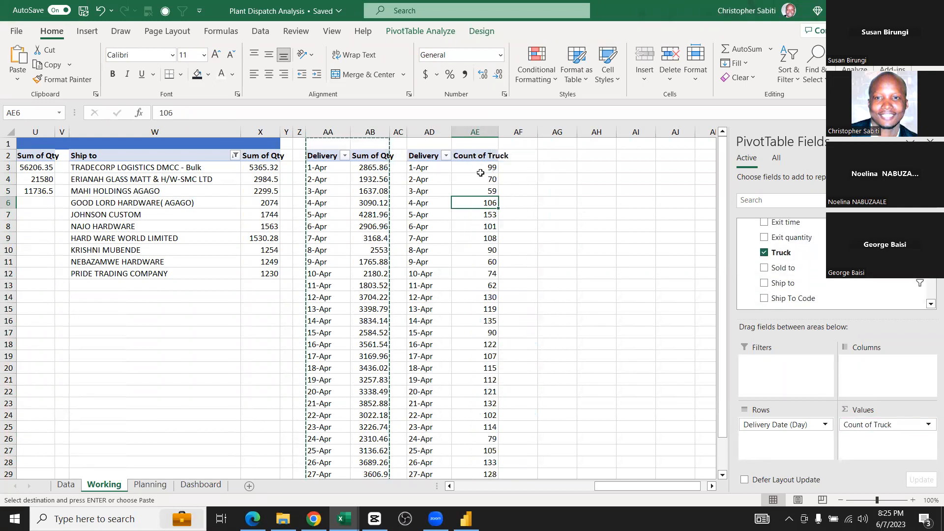
# Summarize the Truck values in the second delivery-date pivot table by Distinct Count
pyautogui.doubleClick(479, 158)
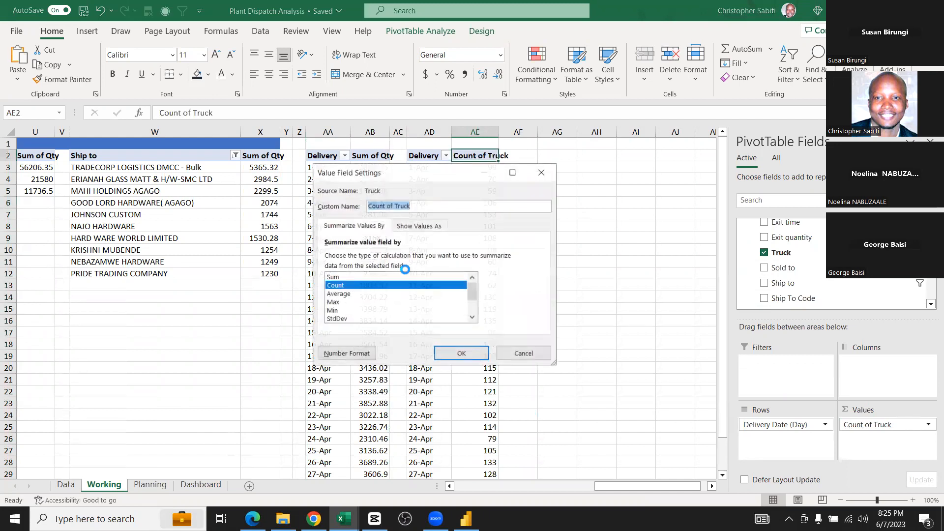
pyautogui.scroll(-2, 354, 305)
pyautogui.click(346, 319)
pyautogui.click(462, 354)
pyautogui.click(483, 206)
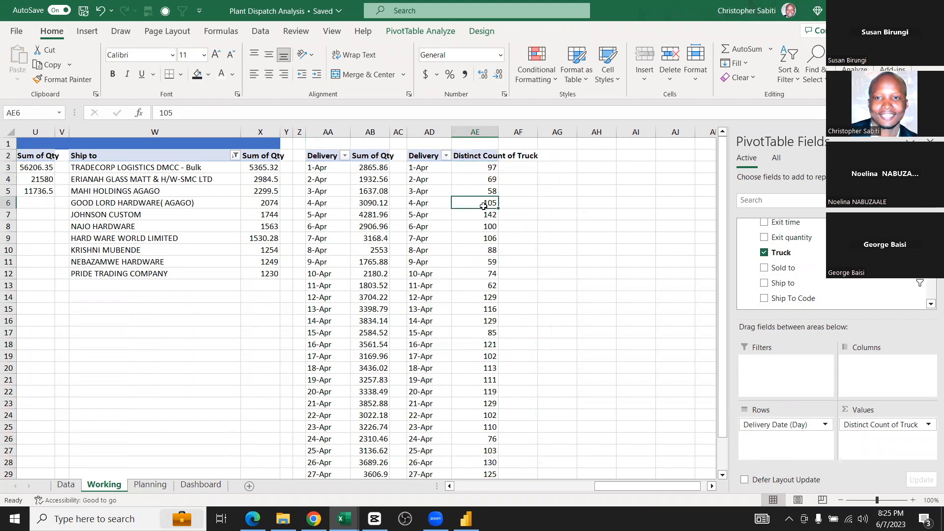
# Check the distinct truck counts per delivery date and slightly widen column AE
pyautogui.scroll(-6, 479, 302)
pyautogui.scroll(5, 479, 302)
pyautogui.click(473, 285)
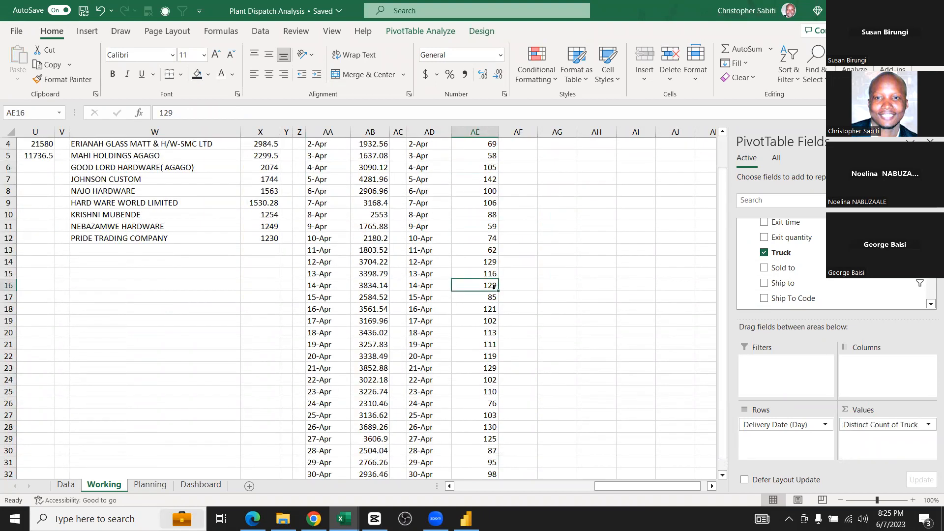
pyautogui.scroll(3, 486, 261)
pyautogui.click(485, 169)
pyautogui.moveTo(498, 136)
pyautogui.mouseDown()
pyautogui.moveTo(531, 135)
pyautogui.moveTo(505, 136)
pyautogui.mouseUp()
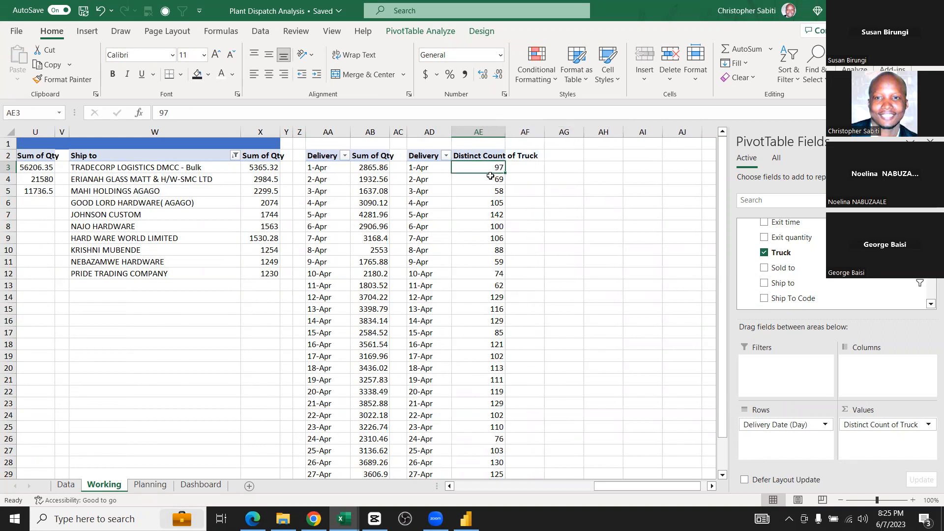
pyautogui.click(474, 156)
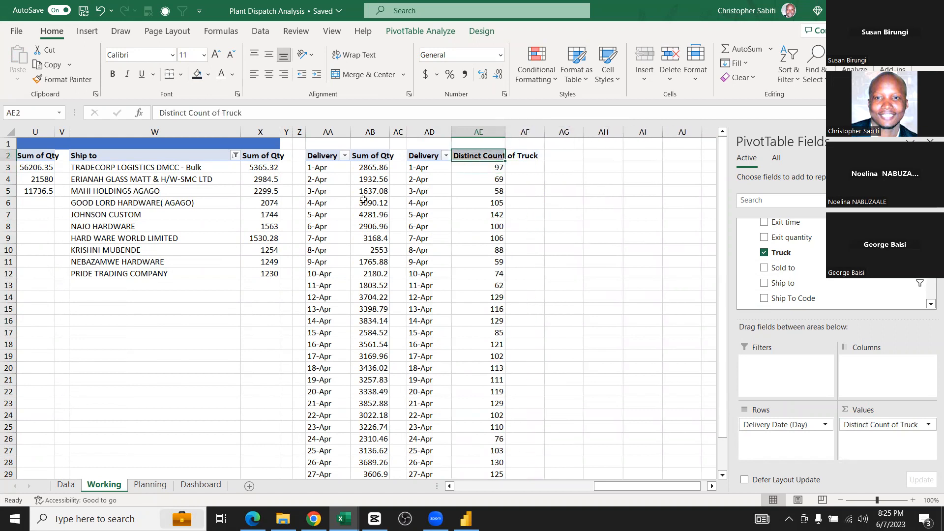
pyautogui.click(439, 251)
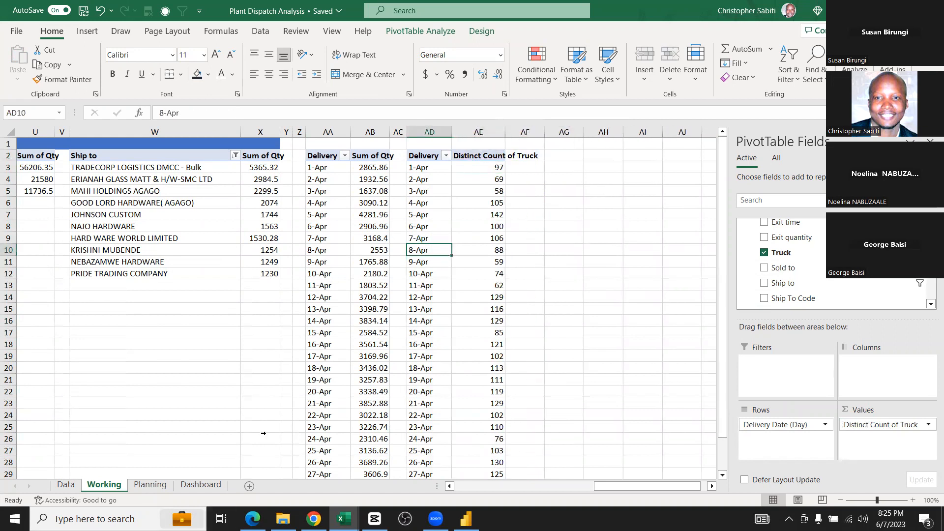
# Fill cells AA1:AE1 above the delivery-date pivot tables with standard green and enter the heading "Trends"
pyautogui.moveTo(324, 145); pyautogui.dragTo(470, 143)
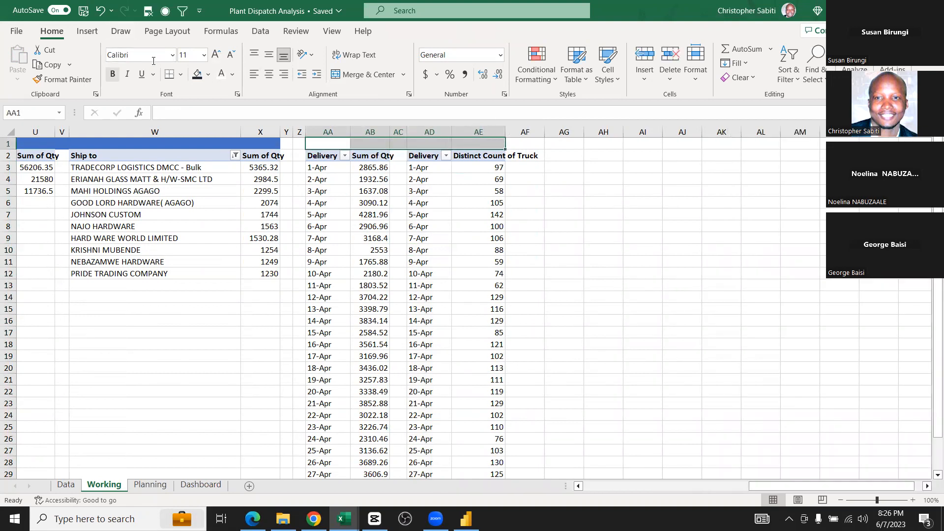
pyautogui.click(207, 75)
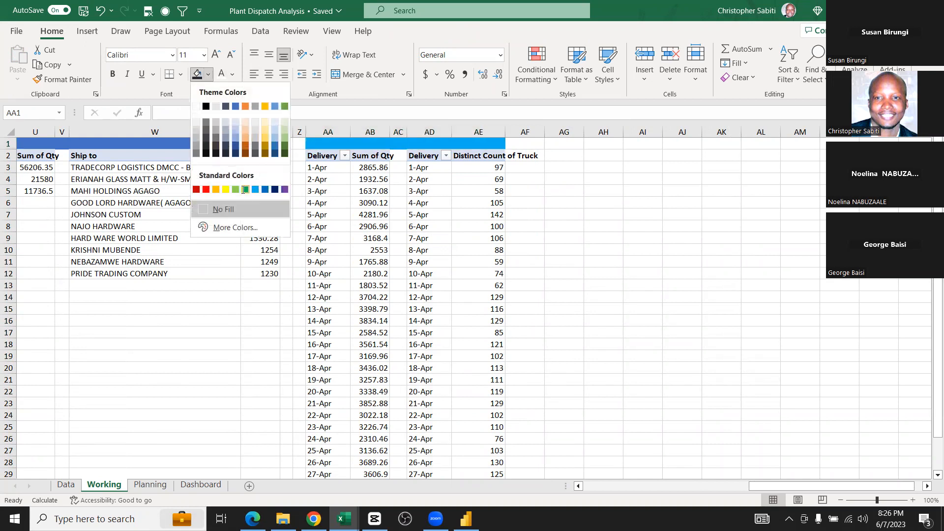
pyautogui.click(245, 190)
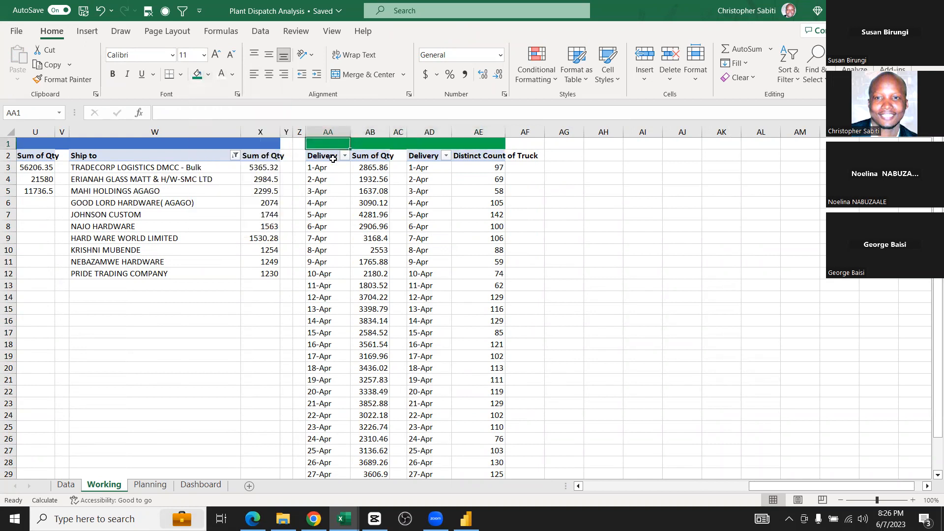
pyautogui.write('Trends')
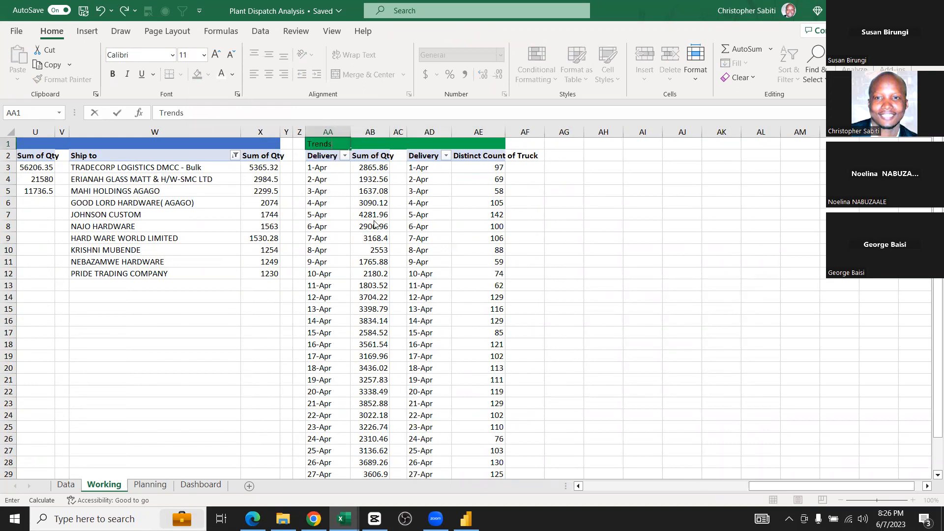
pyautogui.click(373, 224)
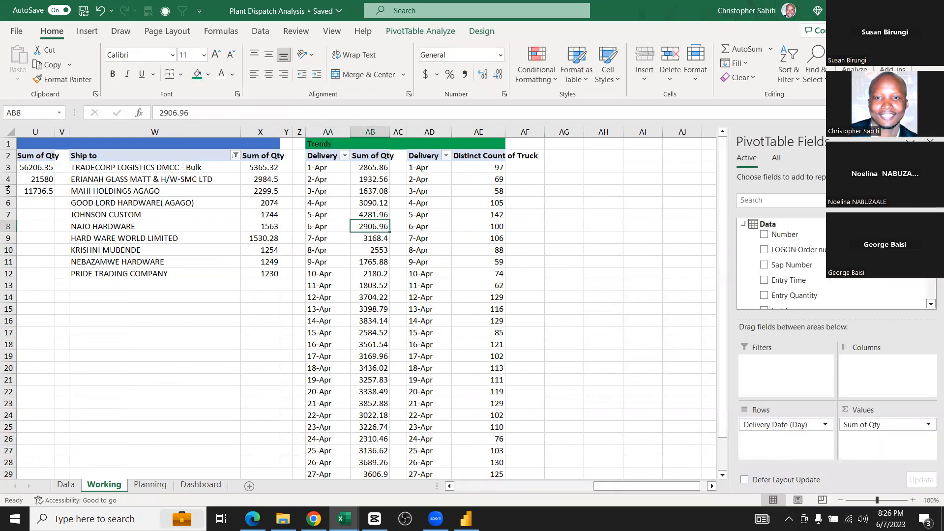
# Format the row 1 section headings in bold, with the Trends heading in white text
pyautogui.click(8, 144)
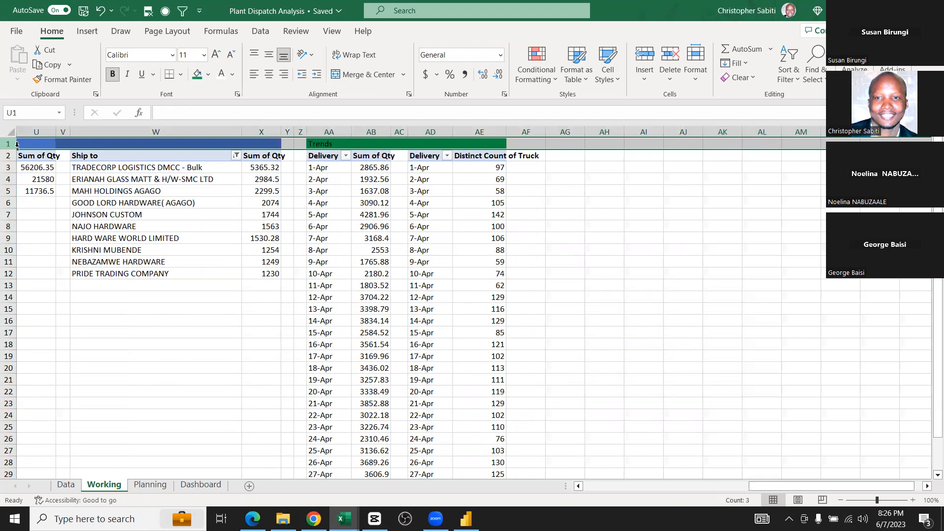
pyautogui.click(113, 74)
pyautogui.click(372, 238)
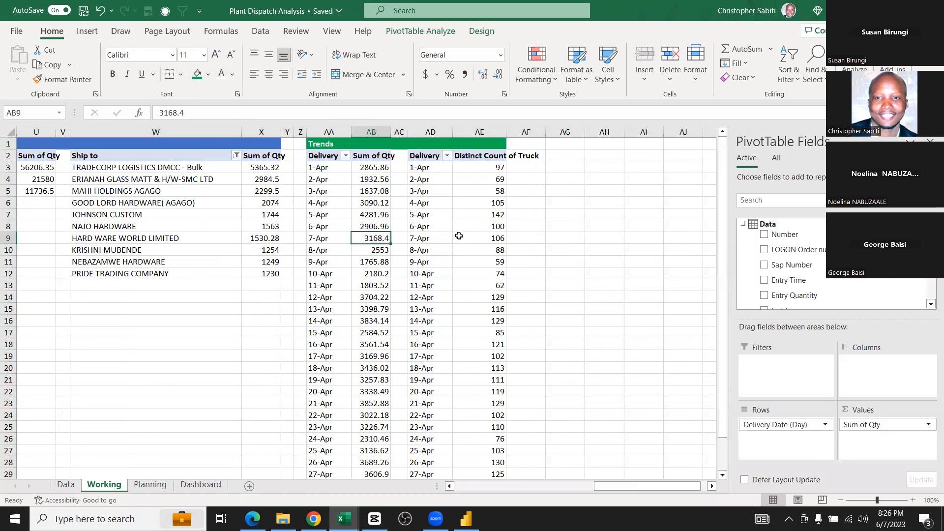
# Look over the quantity breakdown tables and the value headers of the two Trends pivot tables
pyautogui.hscroll(-6, 447, 255)
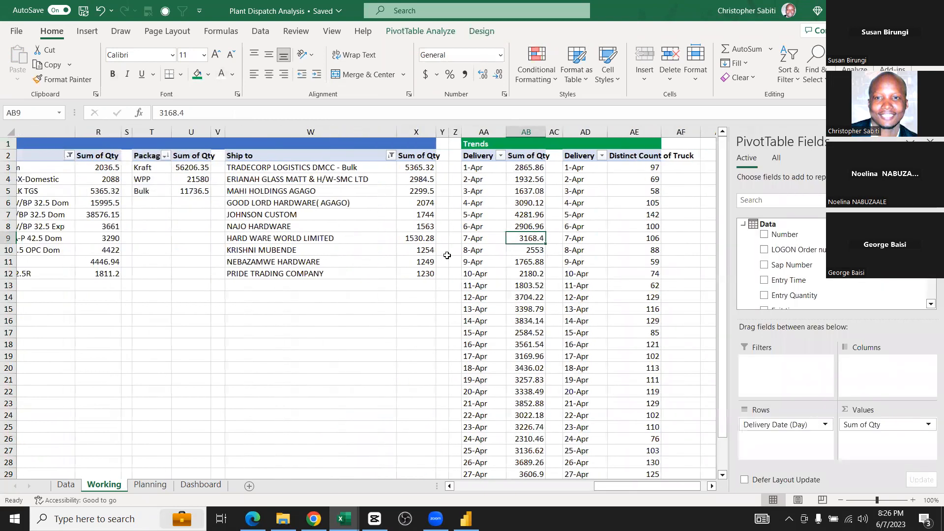
pyautogui.hscroll(-3, 373, 217)
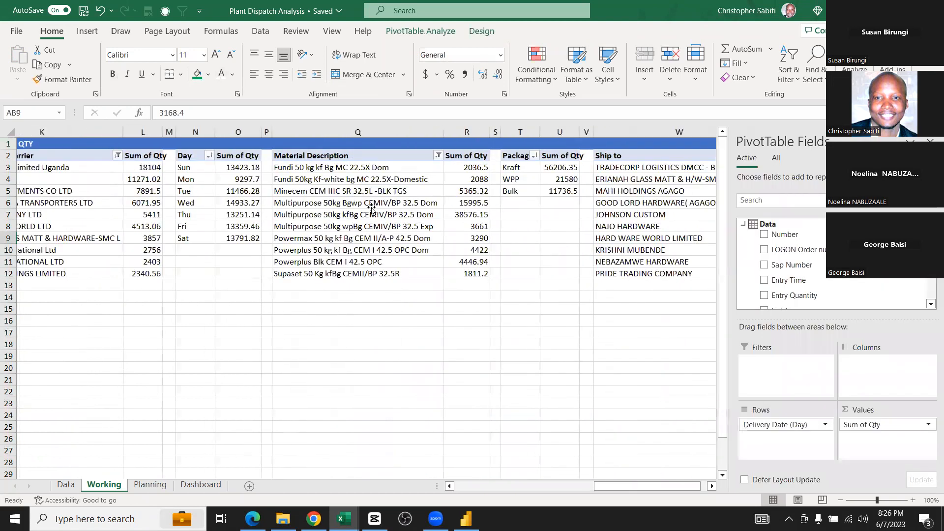
pyautogui.hscroll(10, 317, 167)
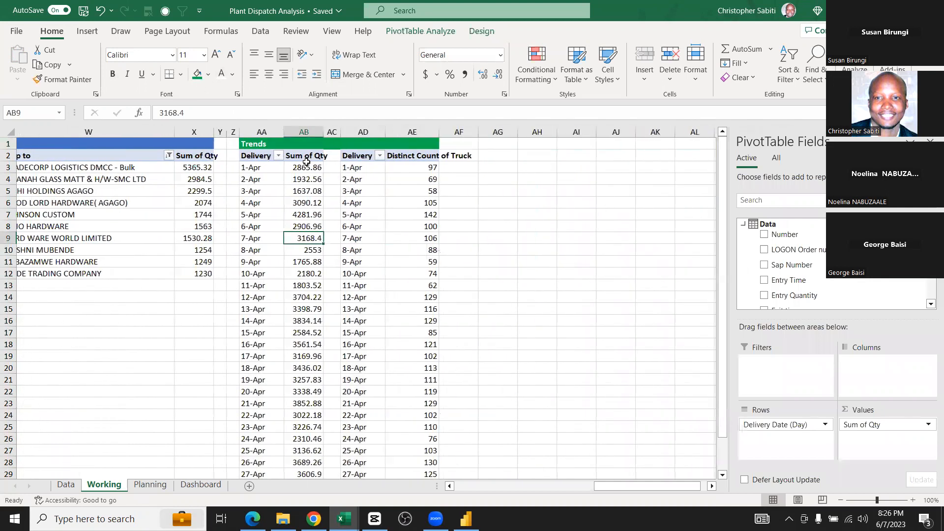
pyautogui.hscroll(1, 306, 161)
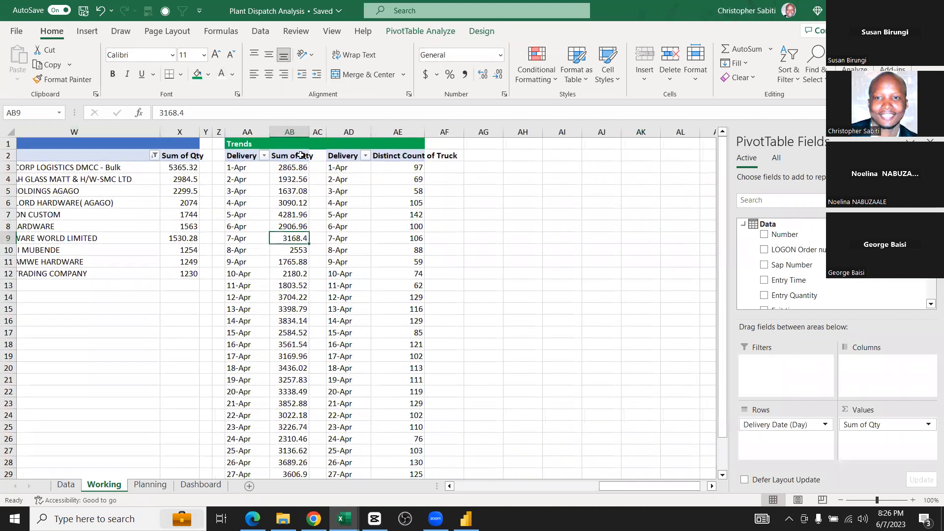
pyautogui.click(397, 155)
pyautogui.click(300, 156)
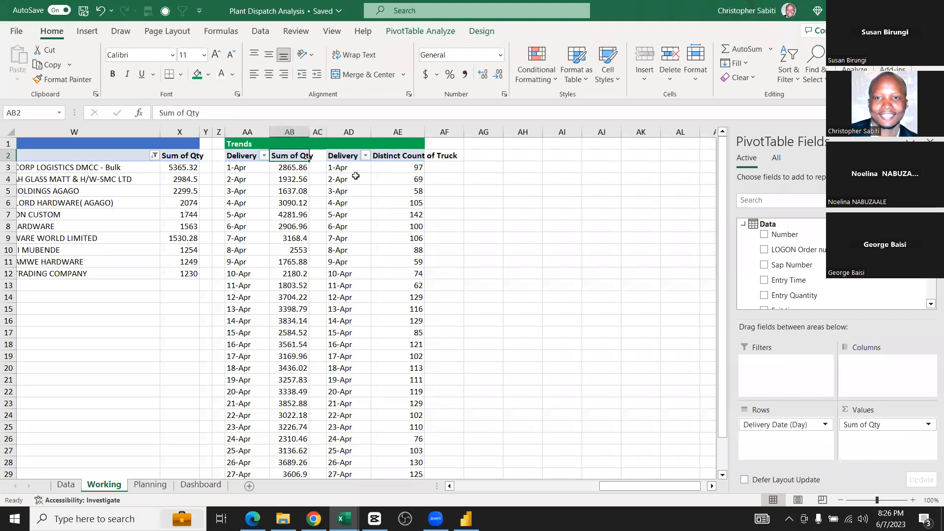
pyautogui.click(406, 170)
pyautogui.click(399, 155)
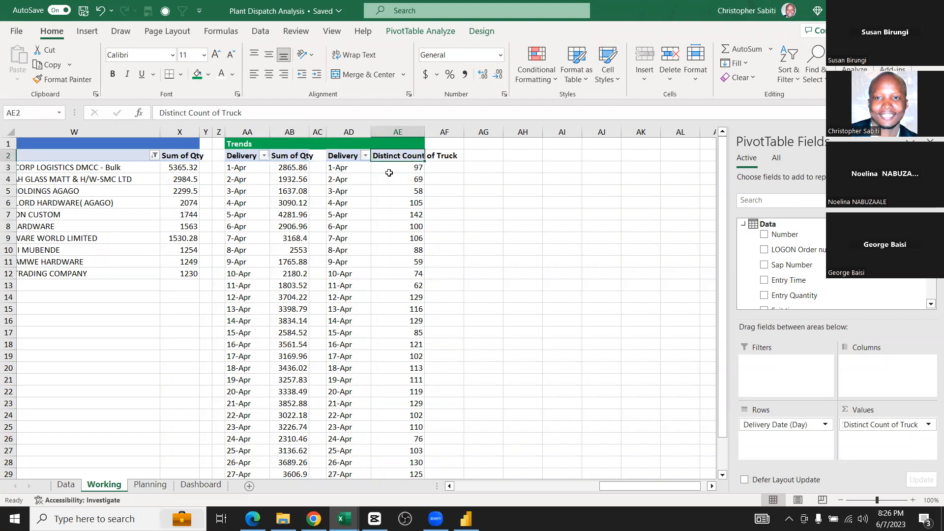
pyautogui.write('@')
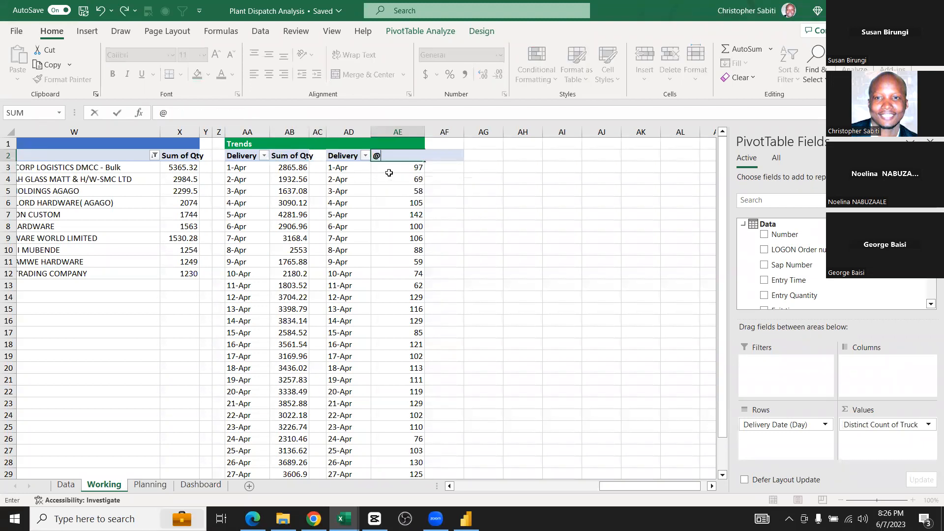
pyautogui.press('BackSpace')
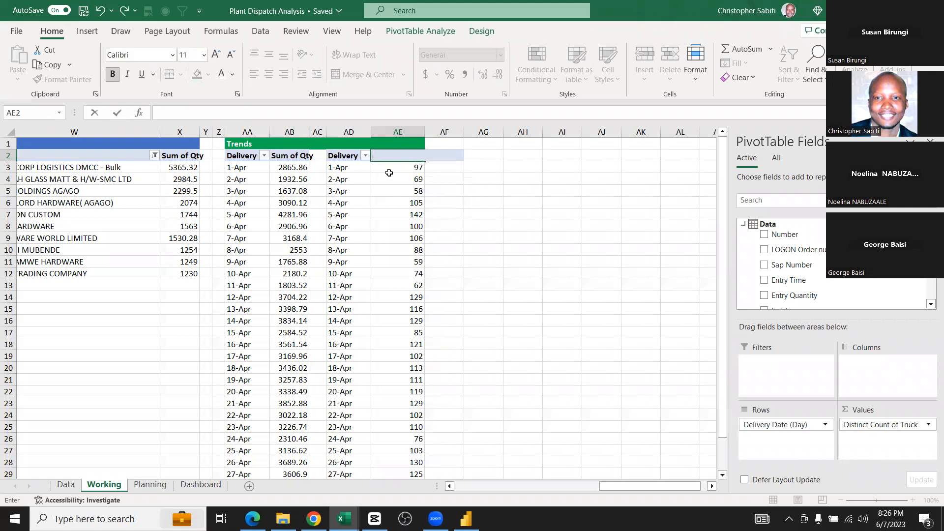
pyautogui.press('Escape')
# Rename the distinct truck count header in cell AE2 to "# Truck"
pyautogui.moveTo(220, 113); pyautogui.dragTo(132, 114)
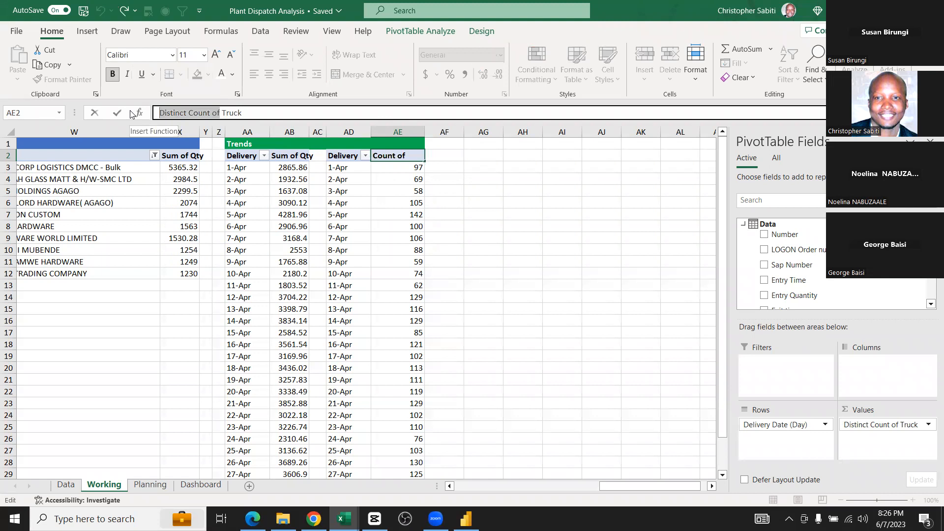
pyautogui.write('#')
pyautogui.press('Return')
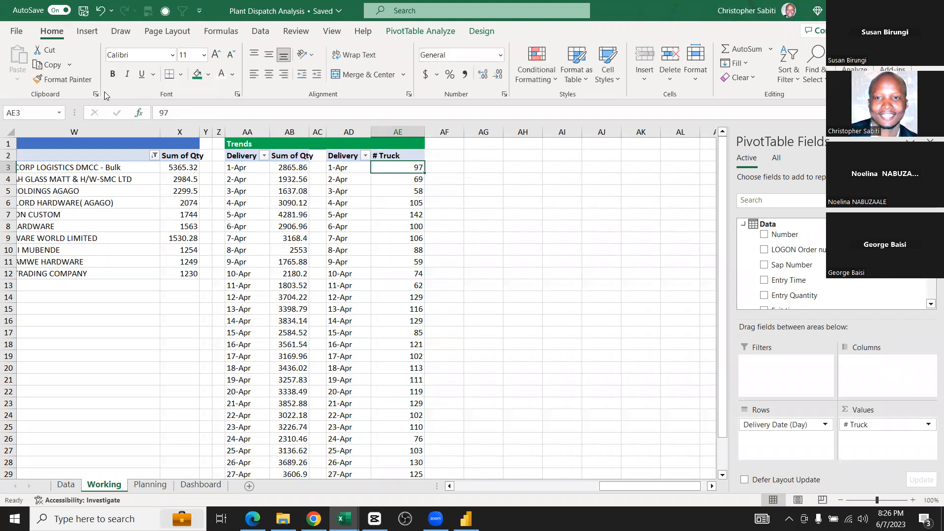
# On the Planning sheet, colour the Quick insights entries "Top 5 comm" and "Top 5 Material" red
pyautogui.click(294, 155)
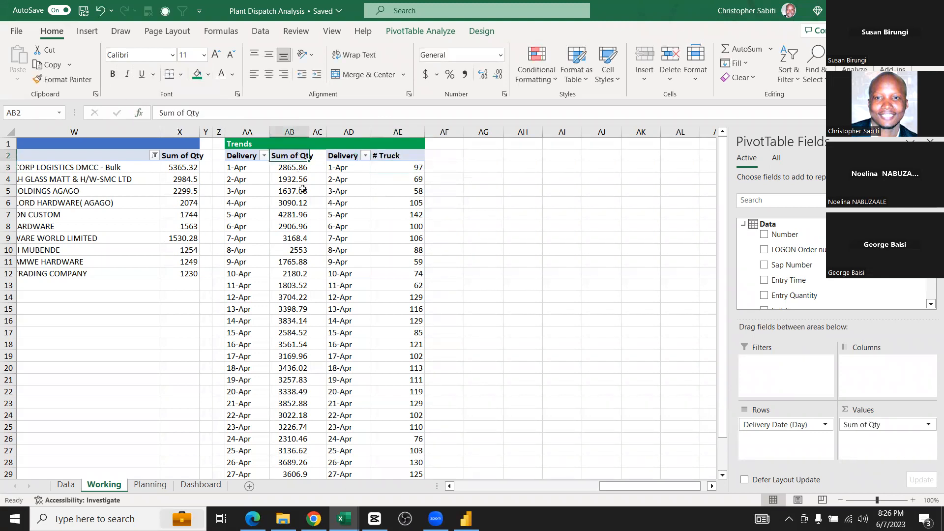
pyautogui.hscroll(2, 360, 229)
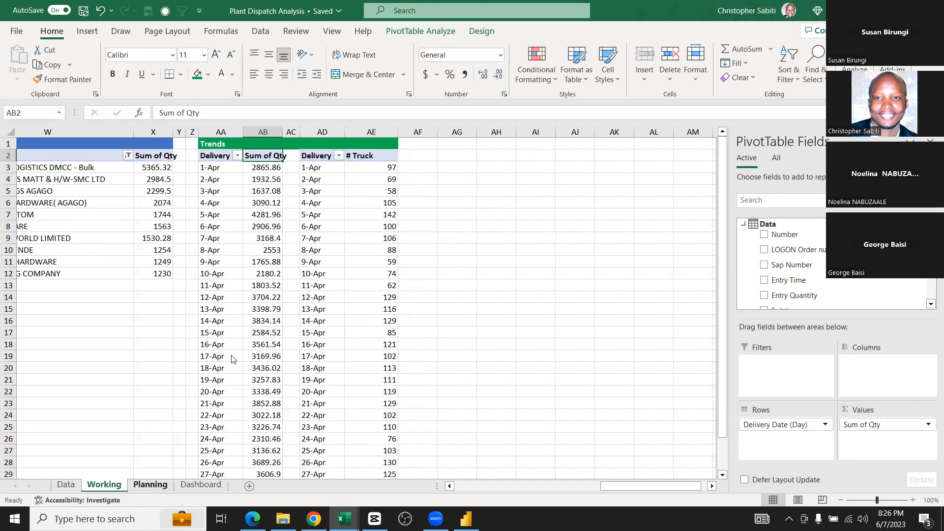
pyautogui.click(151, 485)
pyautogui.moveTo(393, 161); pyautogui.dragTo(412, 192)
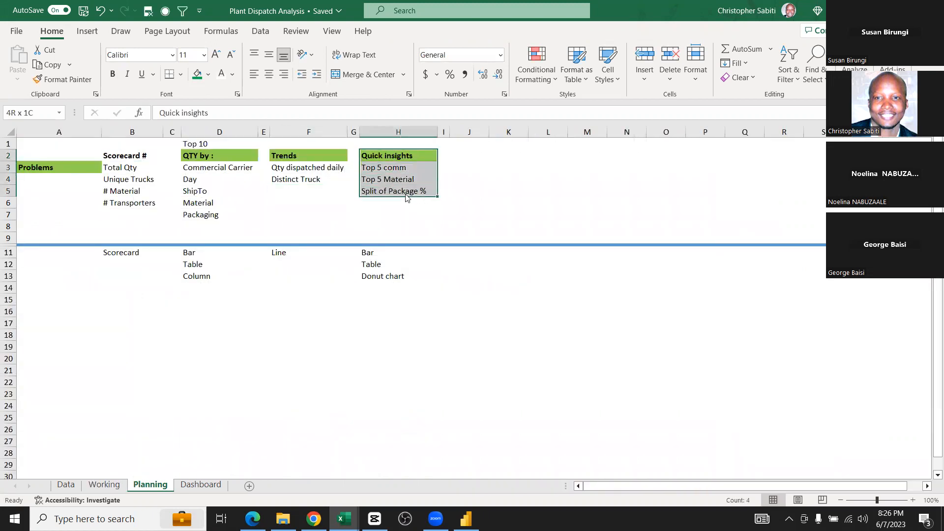
pyautogui.click(410, 168)
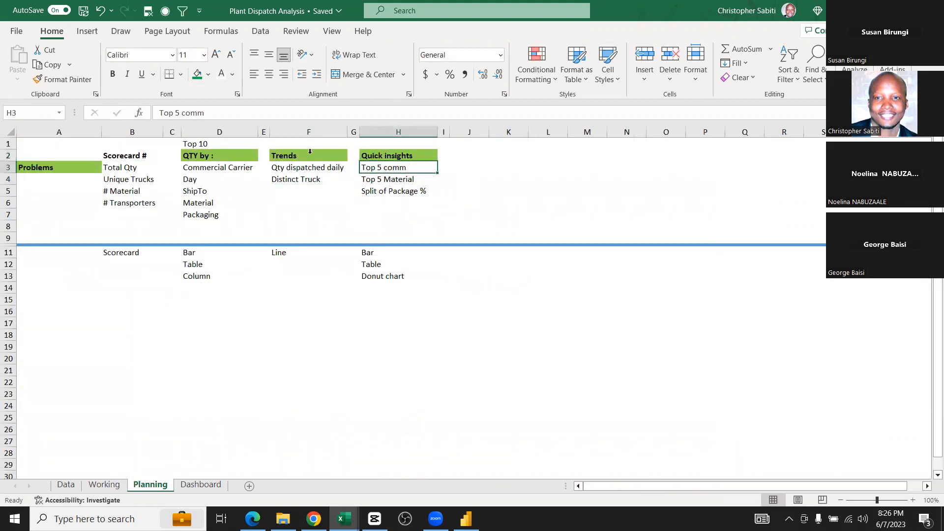
pyautogui.click(232, 74)
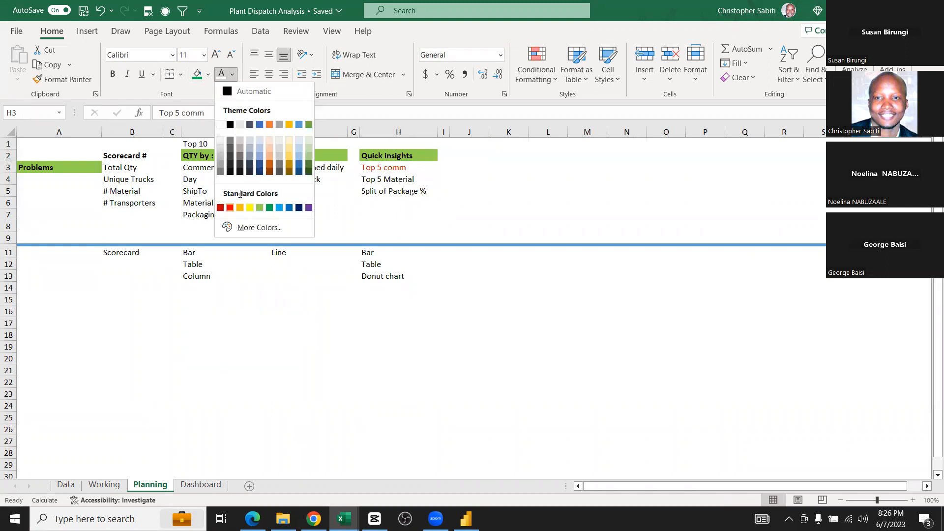
pyautogui.click(230, 207)
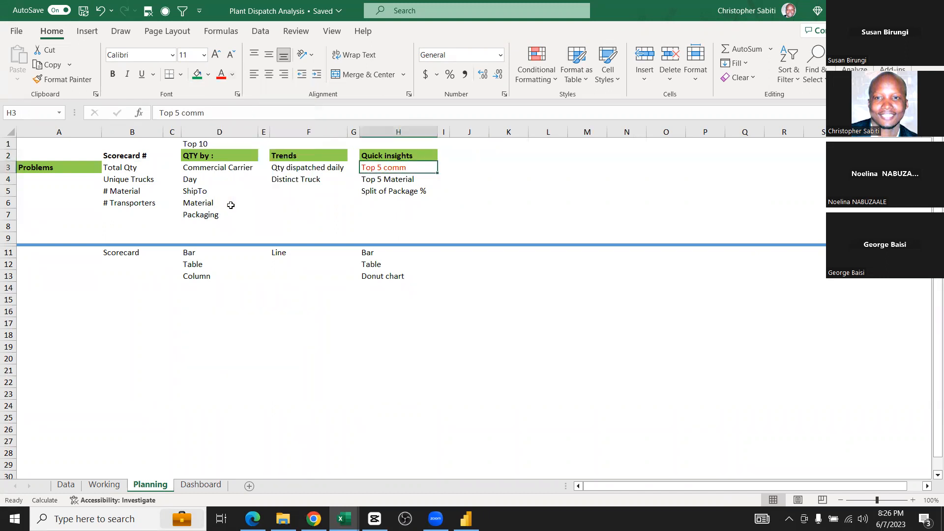
pyautogui.click(236, 166)
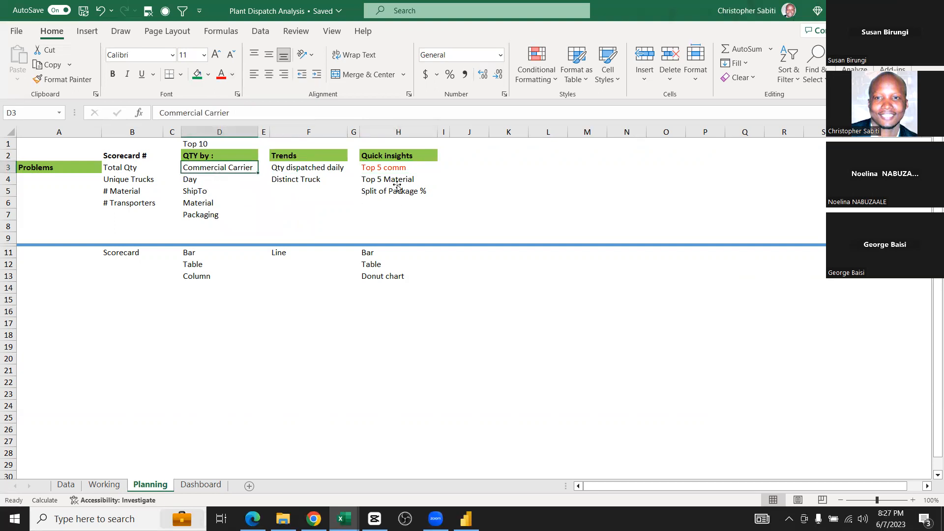
pyautogui.click(396, 189)
pyautogui.click(379, 180)
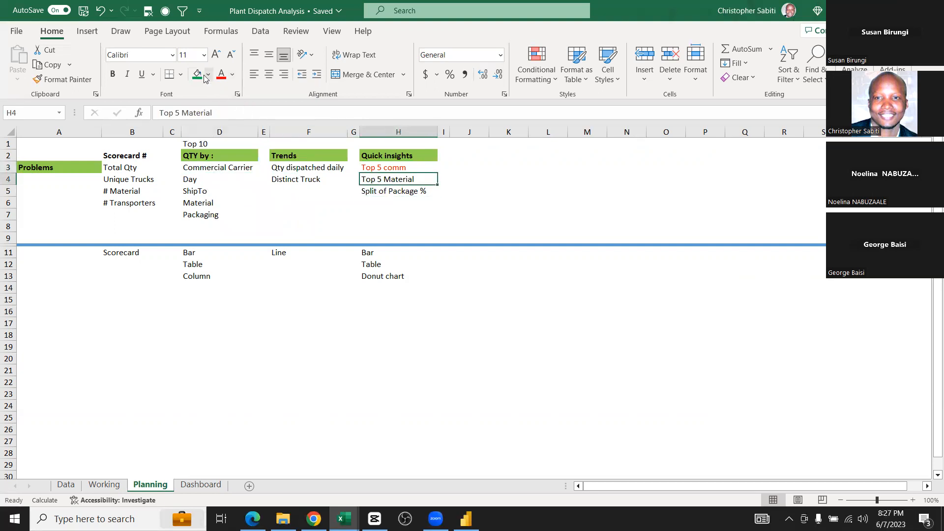
pyautogui.click(221, 74)
pyautogui.click(389, 197)
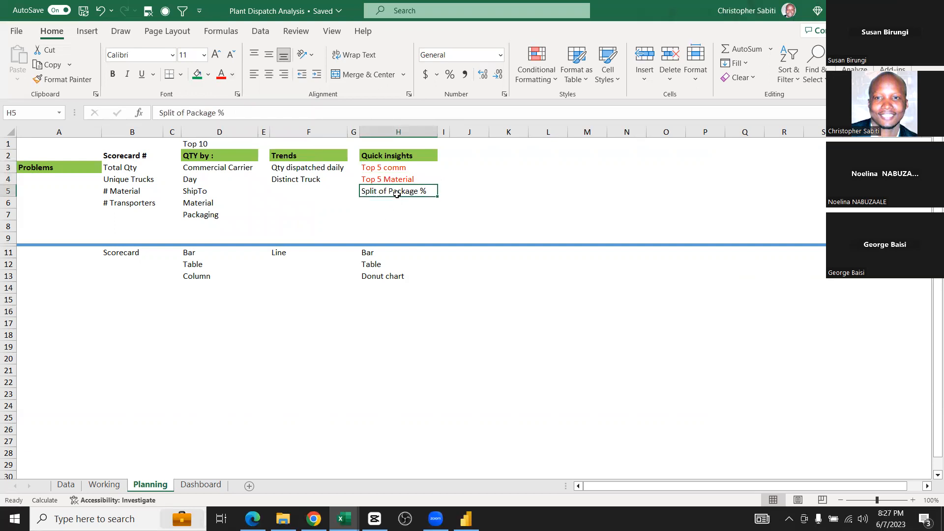
# Copy the Package quantity pivot table on the Working sheet to cell AG2, beside the Trends tables, and fit column AH's width
pyautogui.click(104, 485)
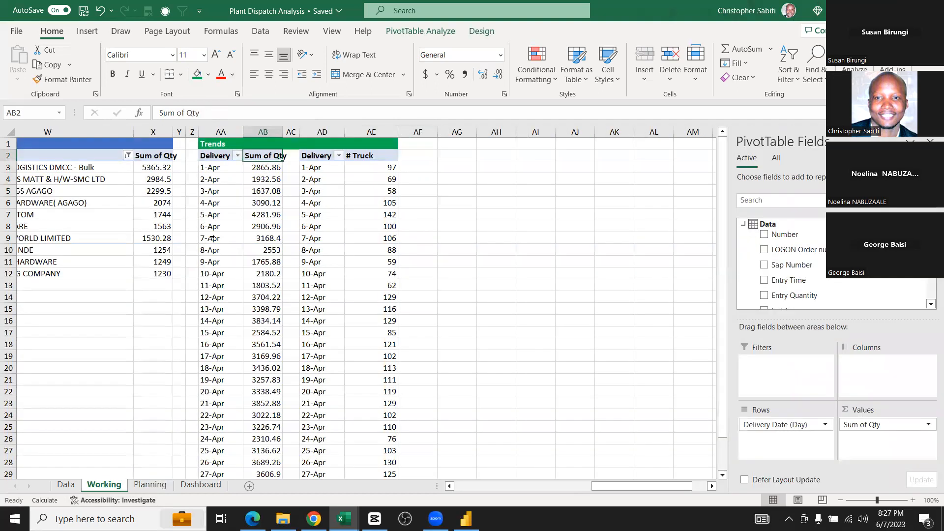
pyautogui.hscroll(-5, 211, 238)
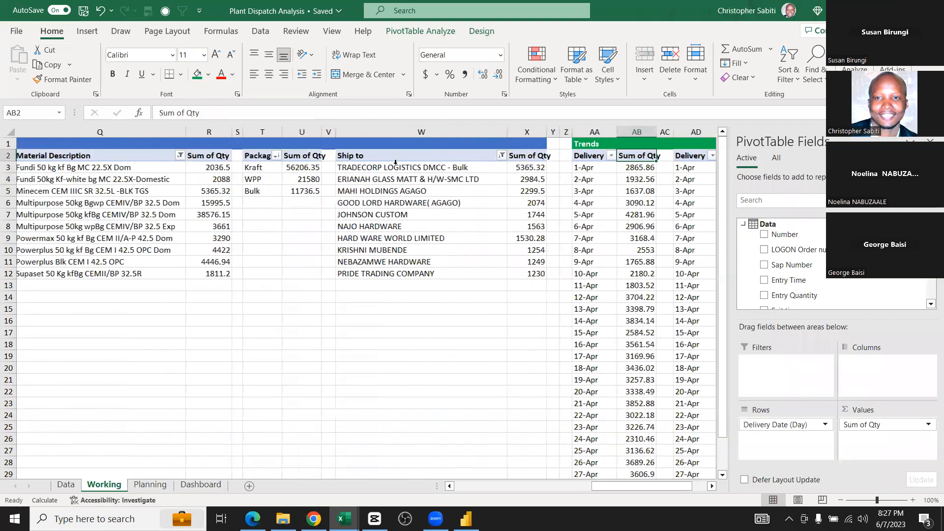
pyautogui.hscroll(-3, 395, 162)
pyautogui.moveTo(368, 157); pyautogui.dragTo(404, 187)
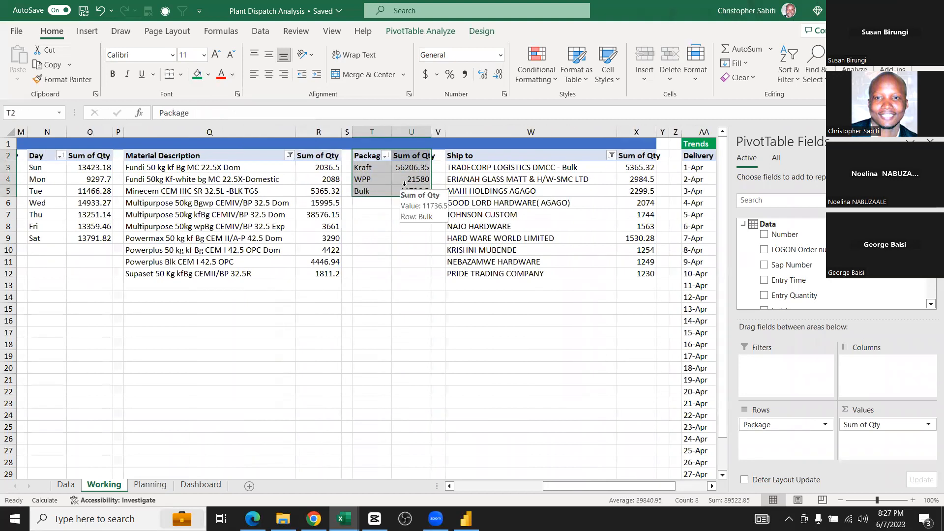
pyautogui.hotkey('ctrl', 'c')
pyautogui.hscroll(5, 404, 183)
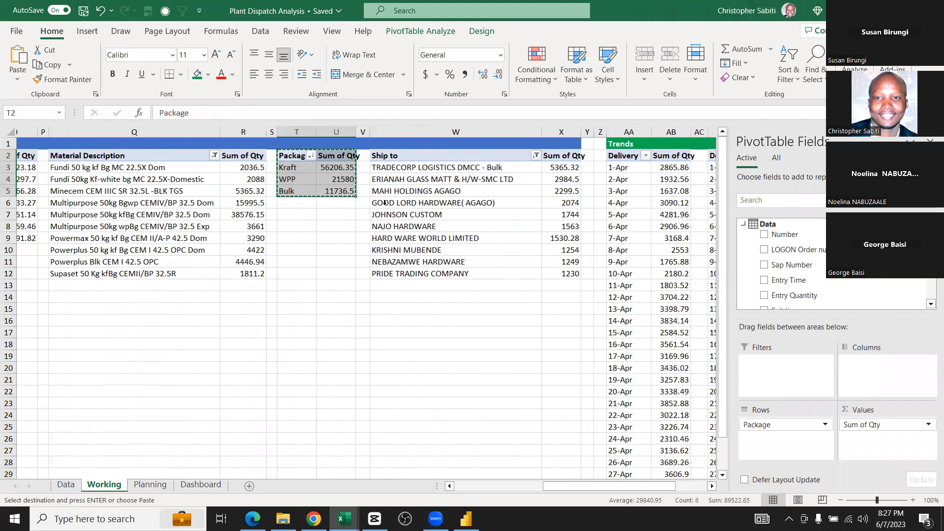
pyautogui.hscroll(10, 208, 157)
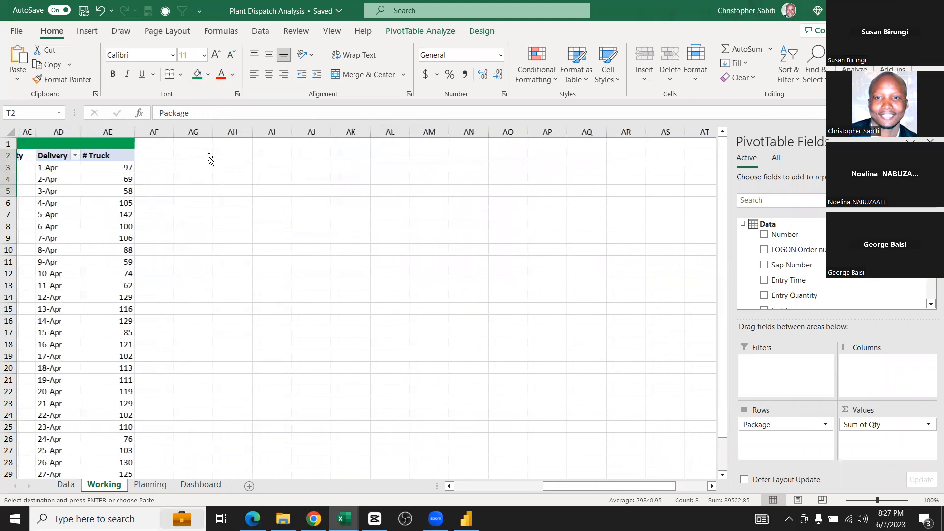
pyautogui.click(206, 156)
pyautogui.hotkey('ctrl', 'v')
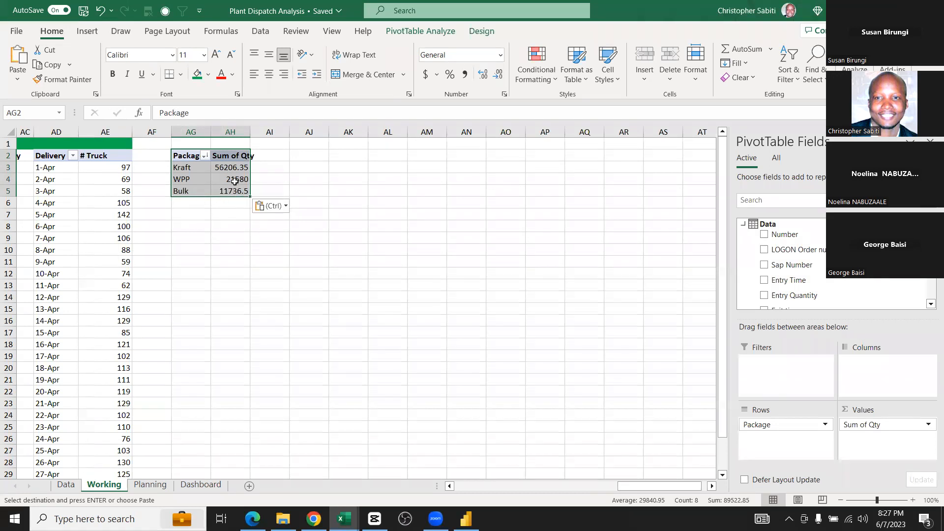
pyautogui.doubleClick(250, 132)
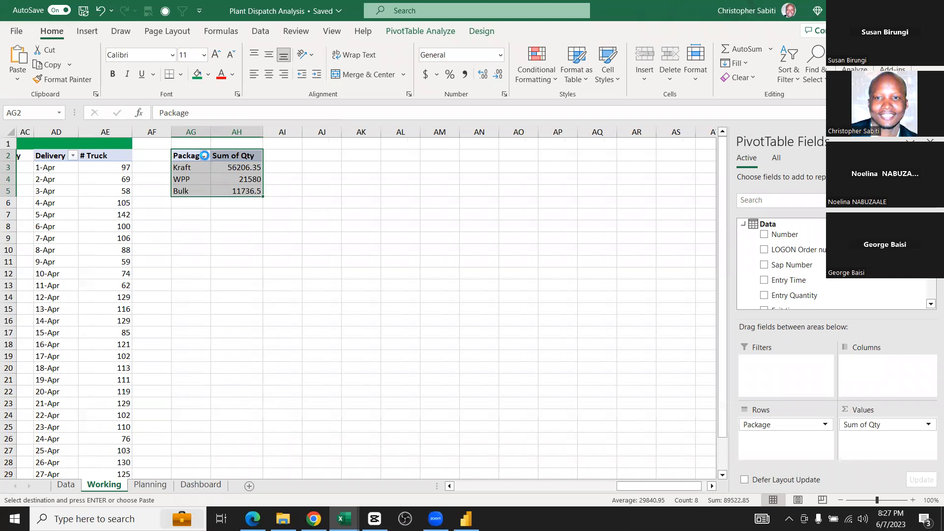
# Filter the copied package pivot table at AG2 to exclude Bulk
pyautogui.click(204, 156)
pyautogui.moveTo(164, 246)
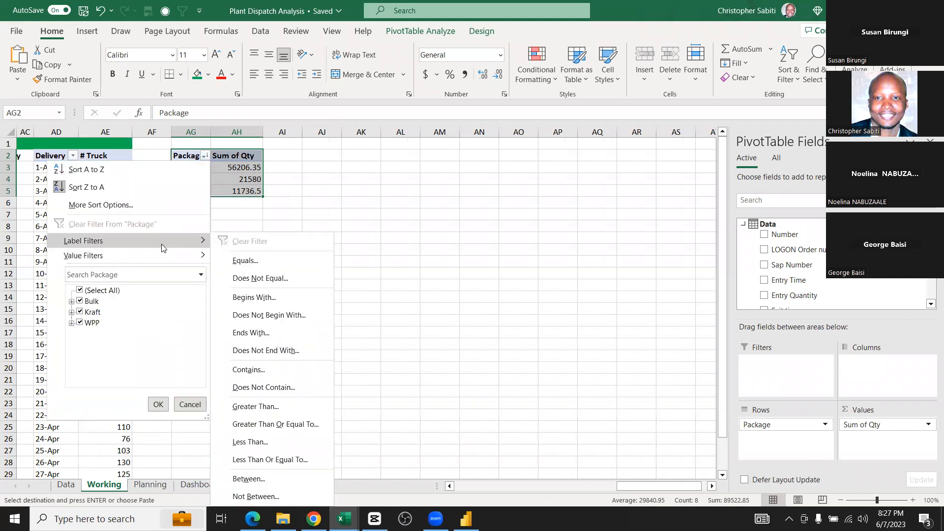
pyautogui.click(79, 302)
pyautogui.click(157, 404)
pyautogui.click(362, 238)
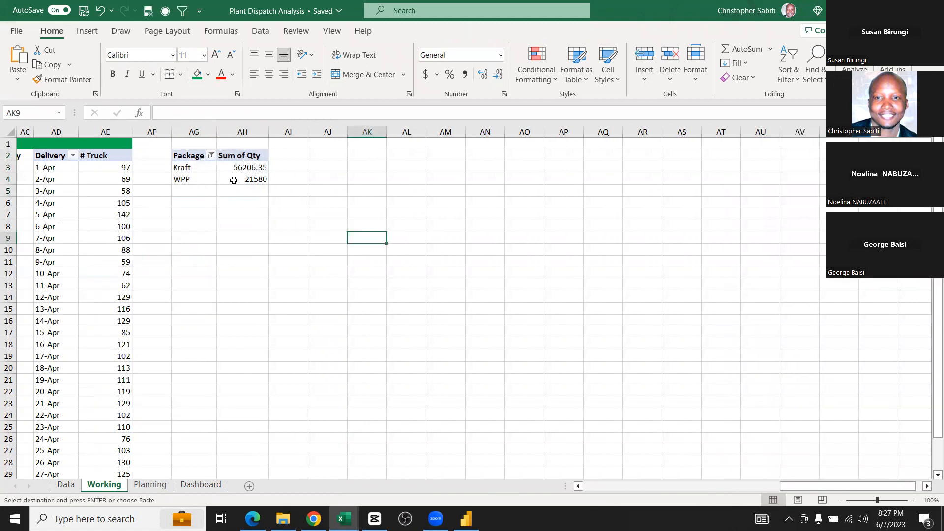
pyautogui.moveTo(251, 169); pyautogui.dragTo(256, 179)
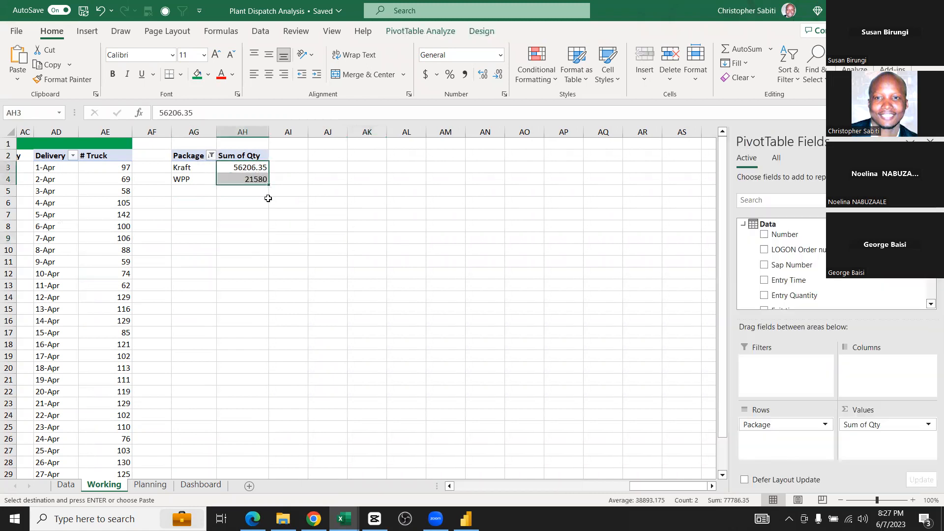
pyautogui.click(239, 171)
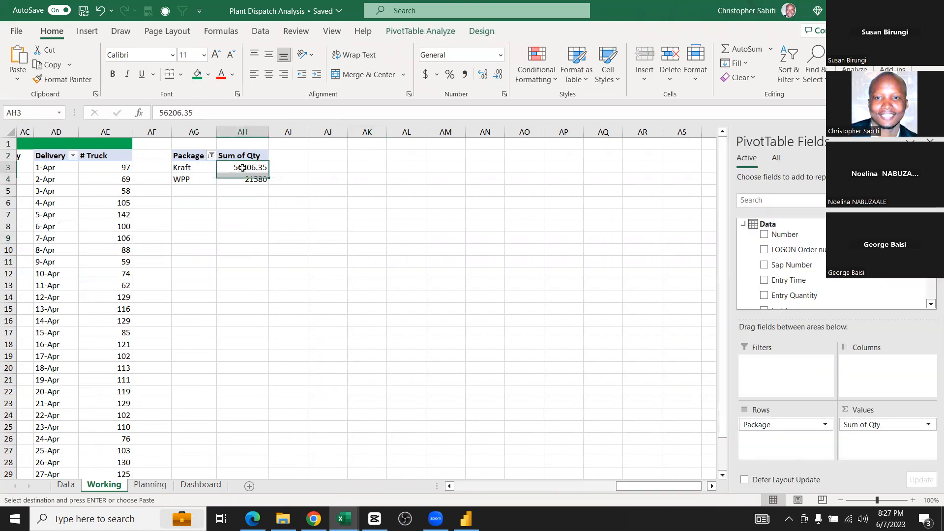
pyautogui.click(239, 156)
pyautogui.doubleClick(240, 156)
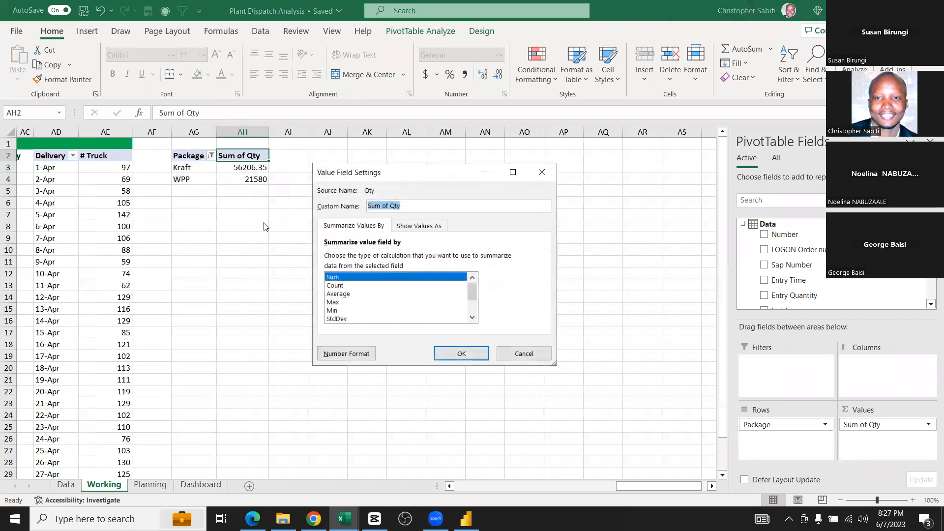
pyautogui.scroll(-2, 348, 317)
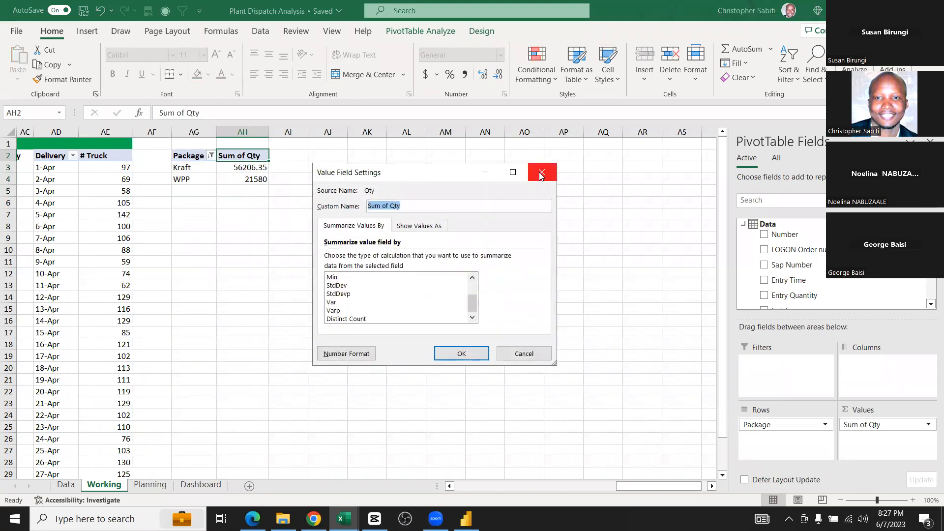
pyautogui.click(541, 172)
# Show the Sum of Qty values in the copied package pivot table as % of Grand Total
pyautogui.rightClick(251, 170)
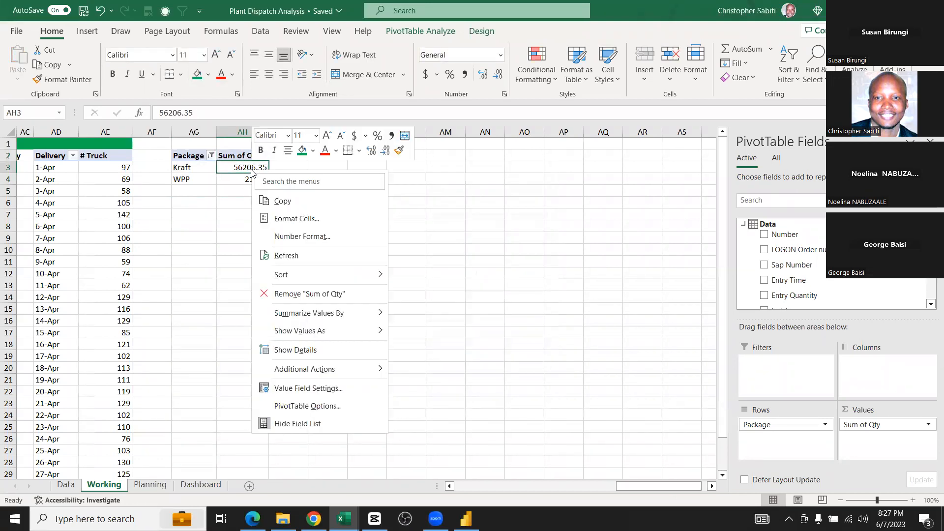
pyautogui.moveTo(303, 337)
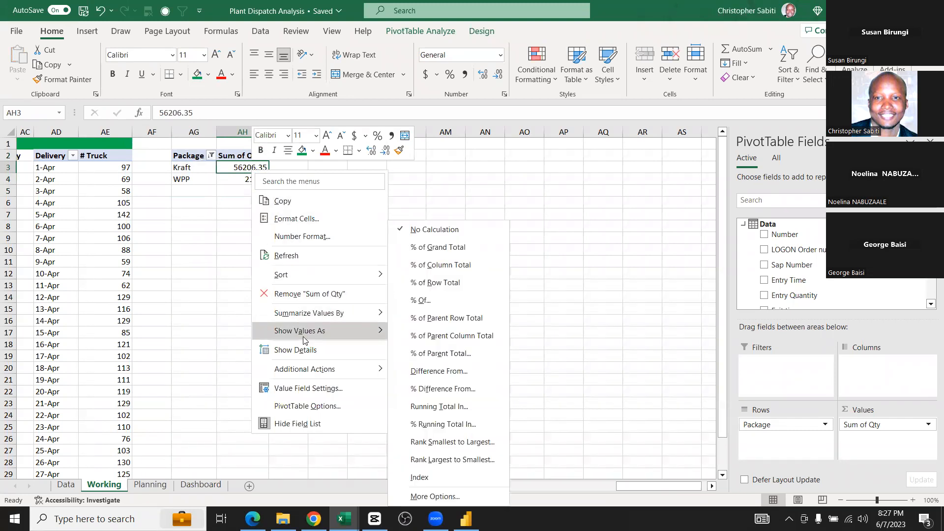
pyautogui.click(429, 248)
pyautogui.click(288, 240)
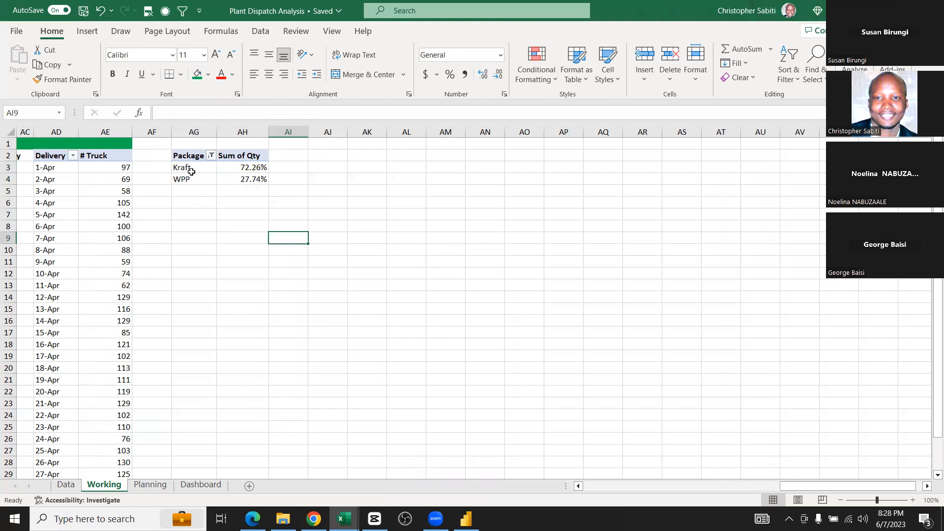
pyautogui.moveTo(212, 167); pyautogui.dragTo(252, 178)
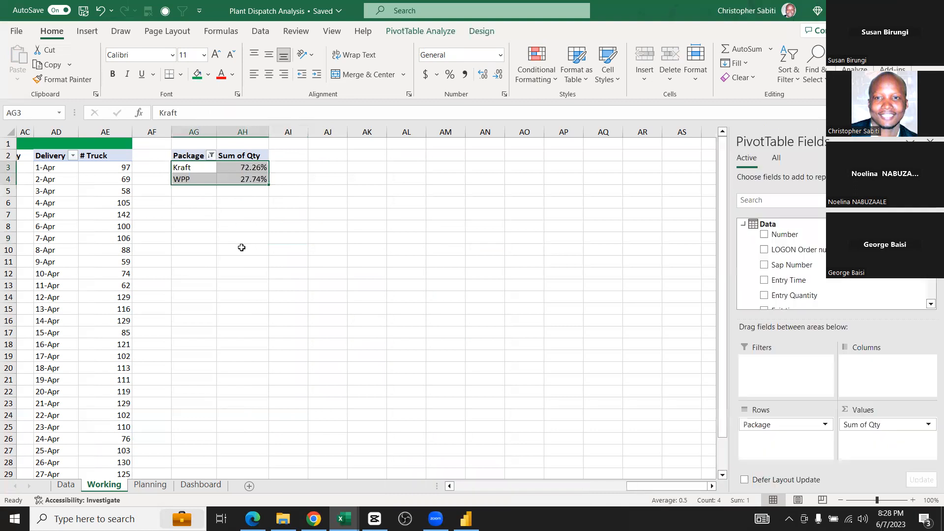
pyautogui.click(237, 287)
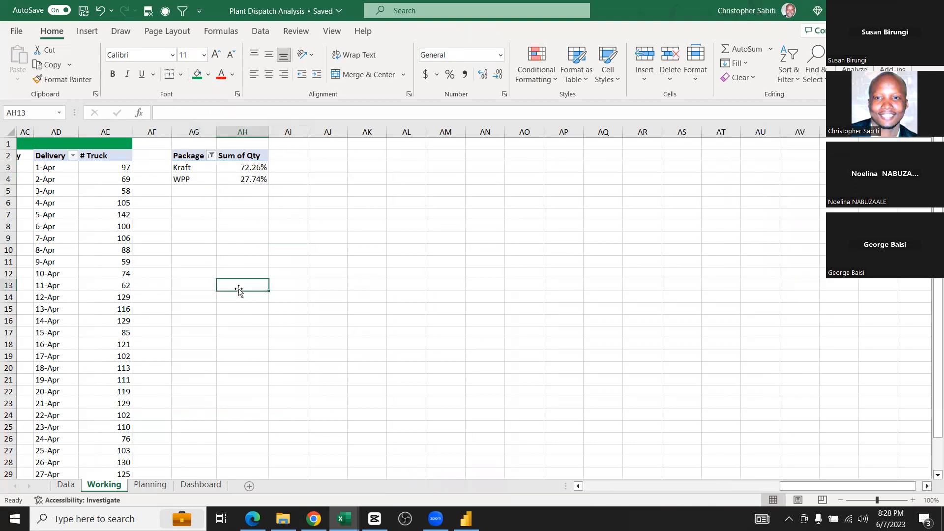
# Add the entry "Split by Plant %" in cell H6 under Quick insights on the Planning sheet
pyautogui.click(146, 487)
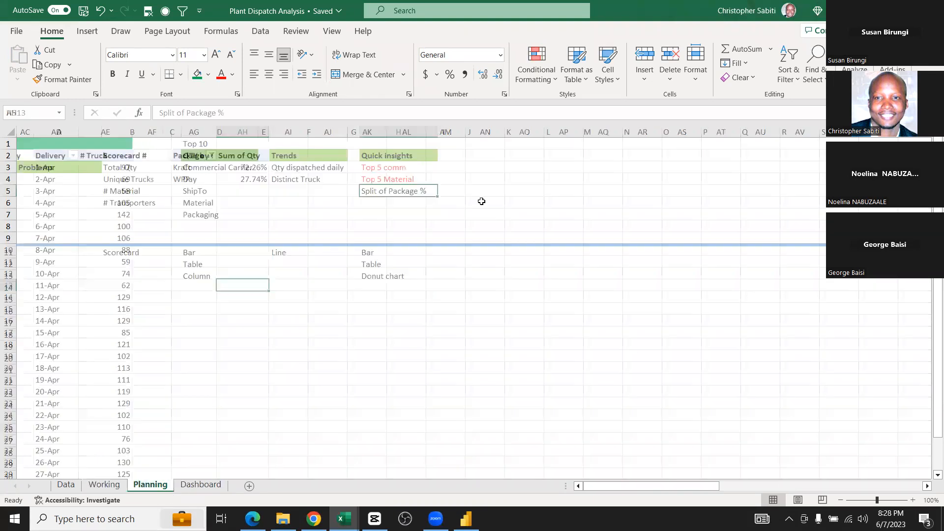
pyautogui.click(397, 205)
pyautogui.write('Spl')
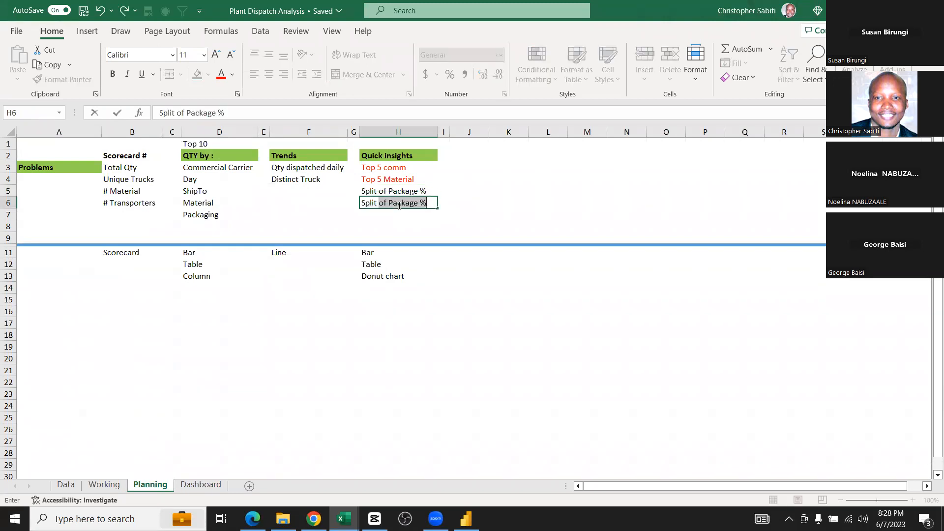
pyautogui.write('it by ')
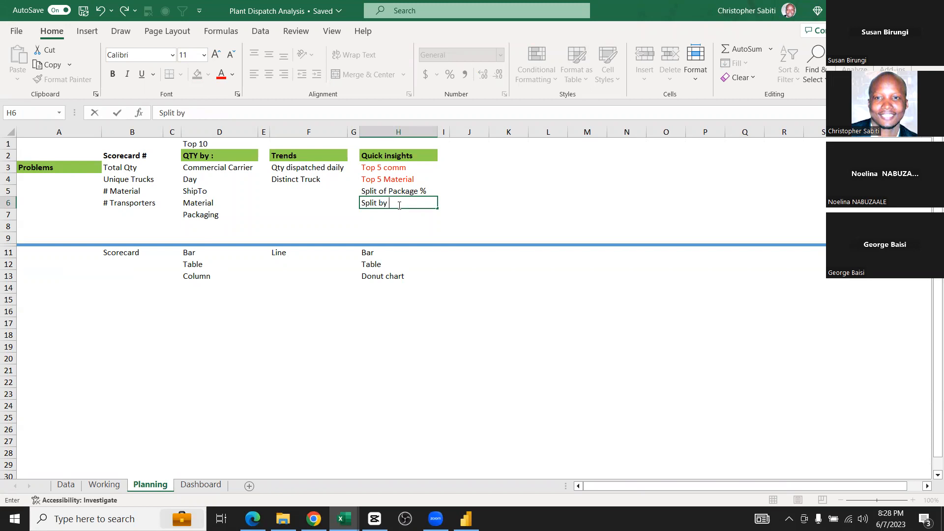
pyautogui.write('Plant %')
pyautogui.press('Return')
pyautogui.click(398, 204)
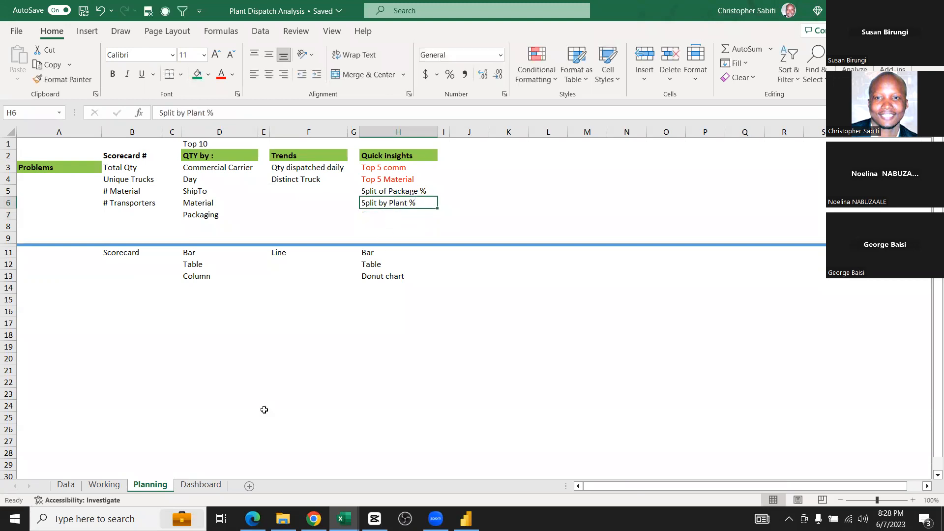
# Copy the package percentage pivot table at AG2 on the Working sheet to cell AJ2
pyautogui.click(104, 485)
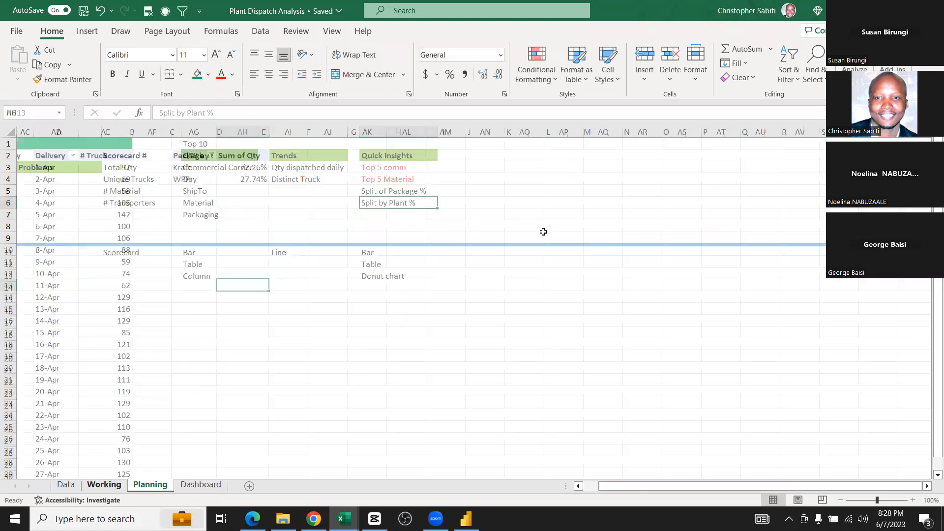
pyautogui.moveTo(196, 155); pyautogui.dragTo(258, 181)
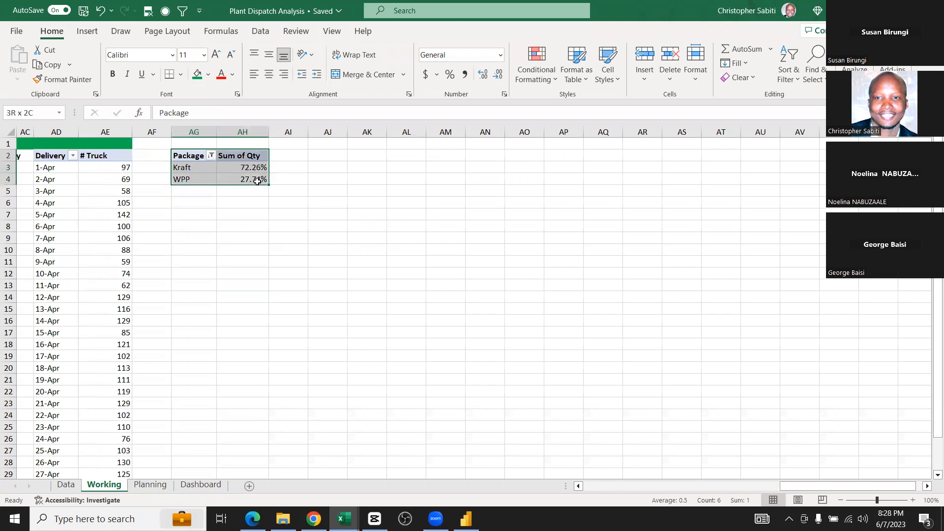
pyautogui.hotkey('ctrl', 'c')
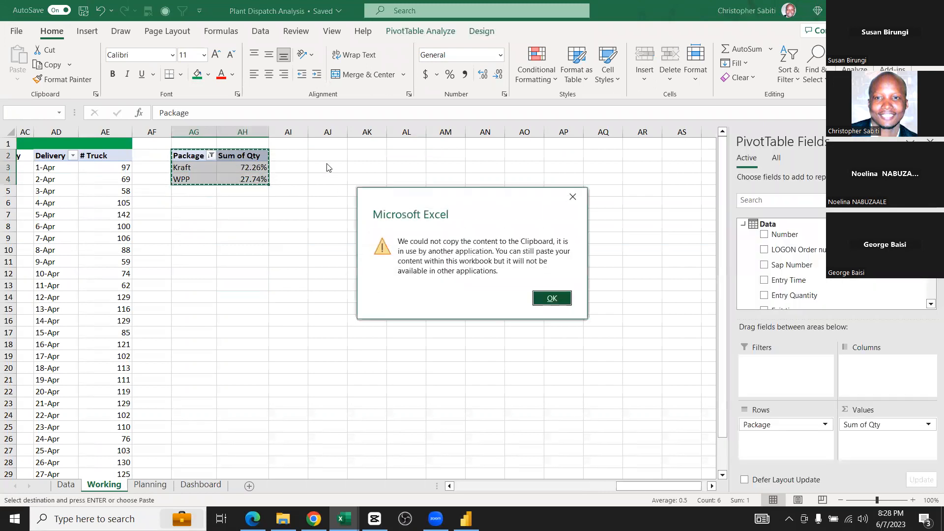
pyautogui.press('Return')
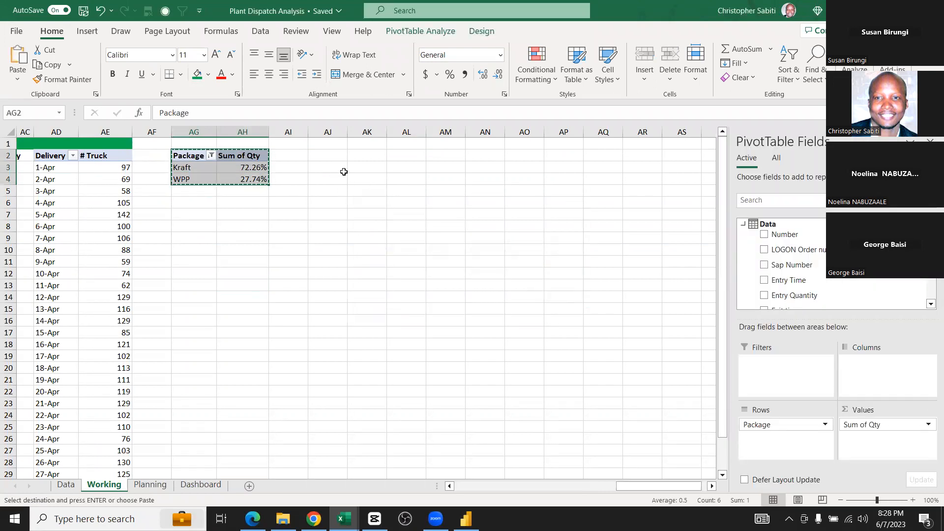
pyautogui.click(331, 156)
pyautogui.hotkey('ctrl', 'v')
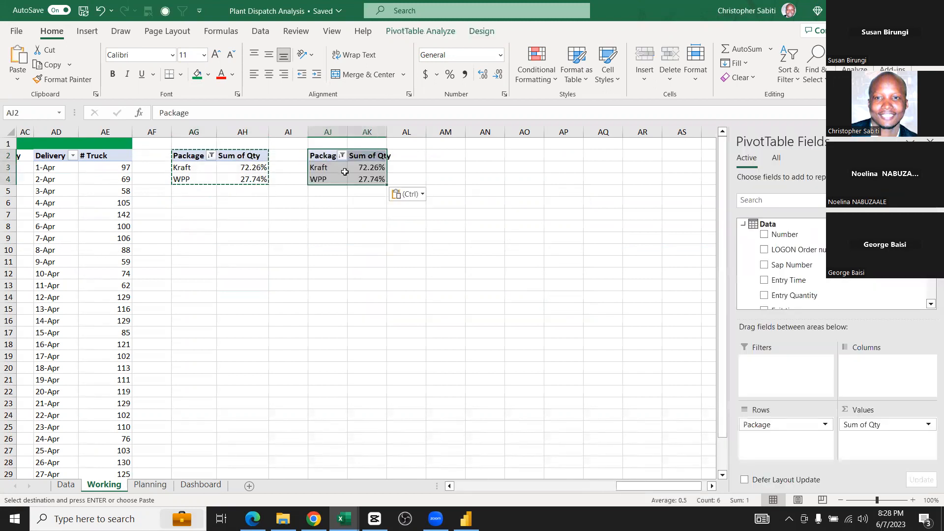
# Replace Package with Plant as the row field of the copied pivot table at AJ2, and widen column AK to fit its header
pyautogui.moveTo(755, 426); pyautogui.dragTo(607, 348)
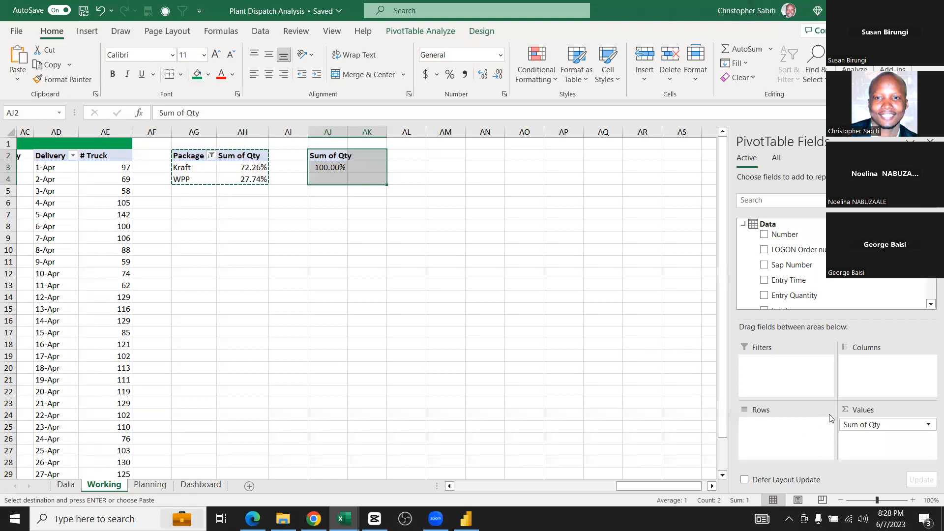
pyautogui.scroll(-5, 804, 285)
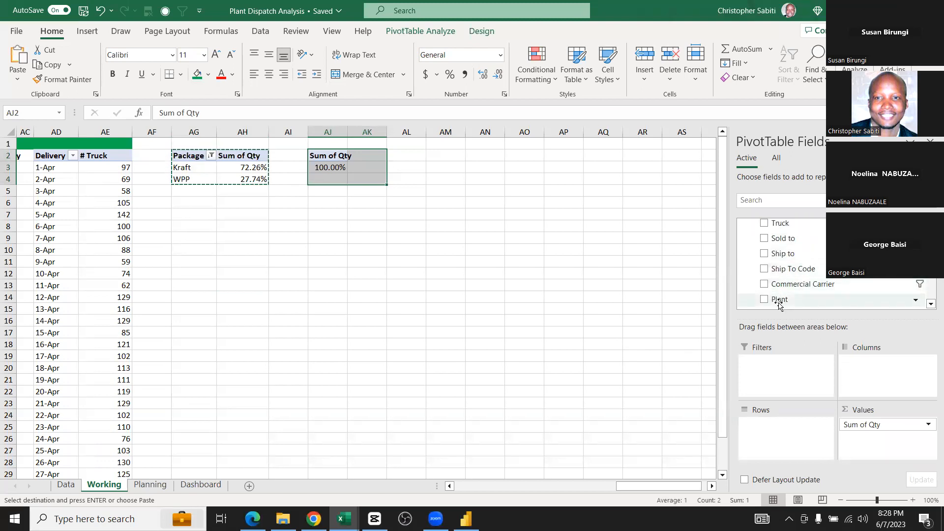
pyautogui.moveTo(785, 299); pyautogui.dragTo(771, 430)
pyautogui.click(432, 200)
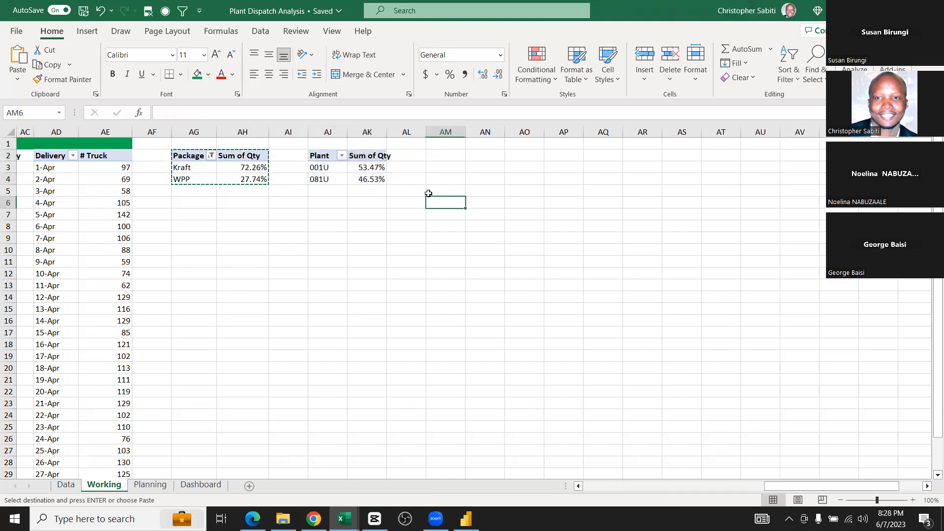
pyautogui.moveTo(387, 131); pyautogui.dragTo(393, 132)
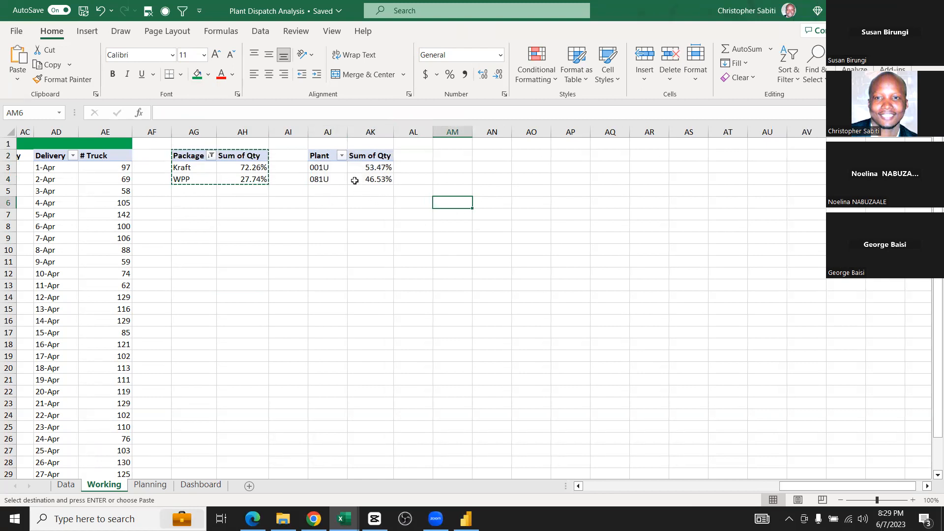
# Fill the header band AG1:AK1 above the two percentage pivot tables with purple and title it "Pie charts" in AG1
pyautogui.moveTo(193, 144); pyautogui.dragTo(363, 148)
pyautogui.click(208, 73)
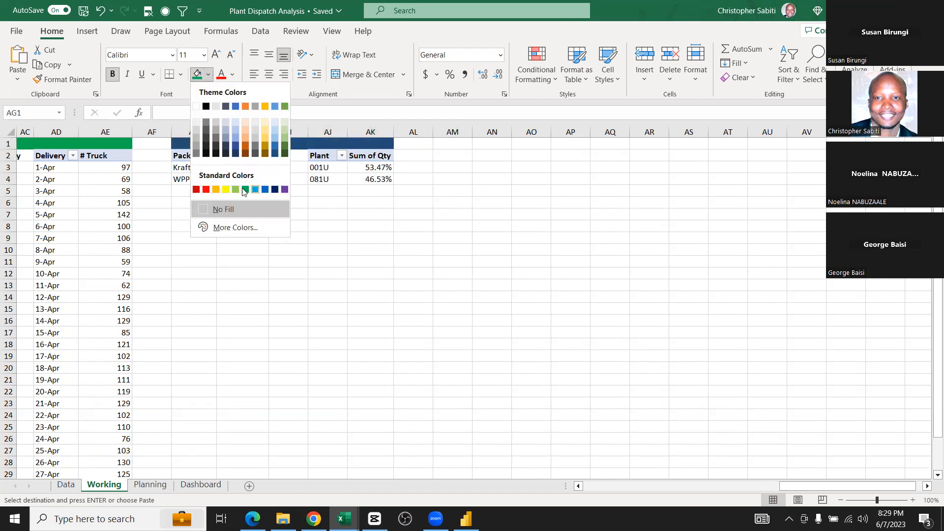
pyautogui.click(284, 189)
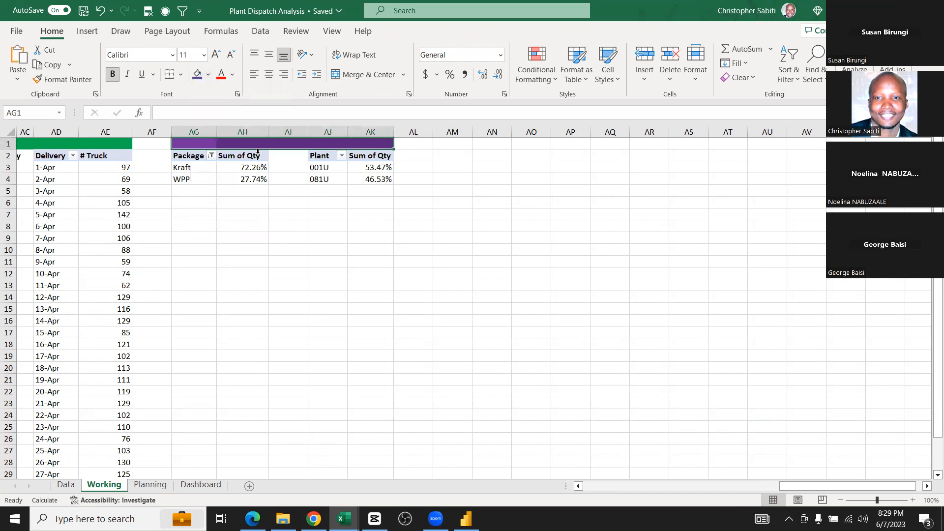
pyautogui.click(211, 144)
pyautogui.write('Plant')
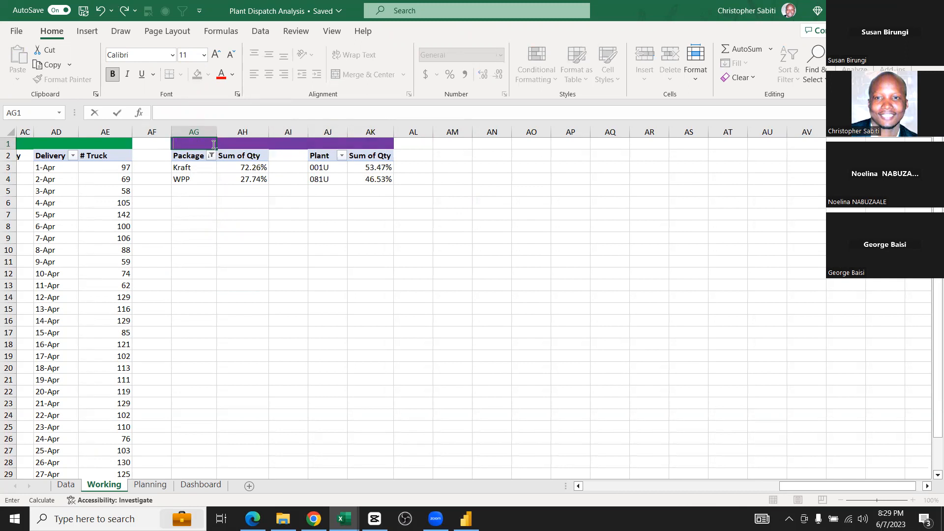
pyautogui.write('Pie charts')
pyautogui.press('Return')
pyautogui.click(177, 191)
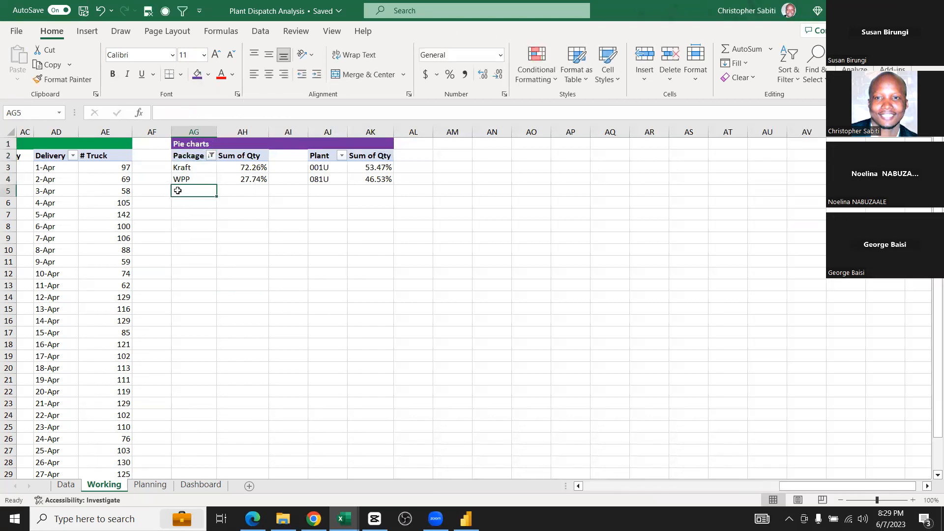
pyautogui.hscroll(-10, 177, 191)
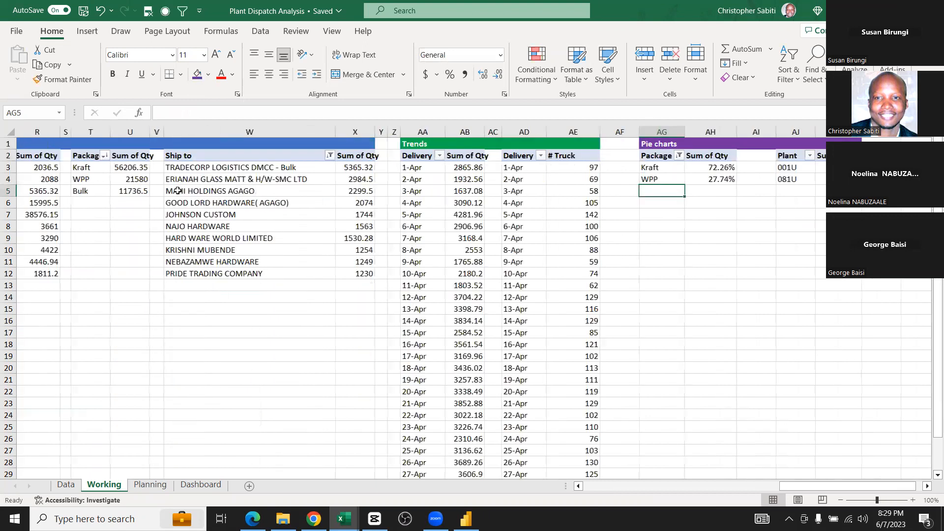
pyautogui.hscroll(-6, 177, 190)
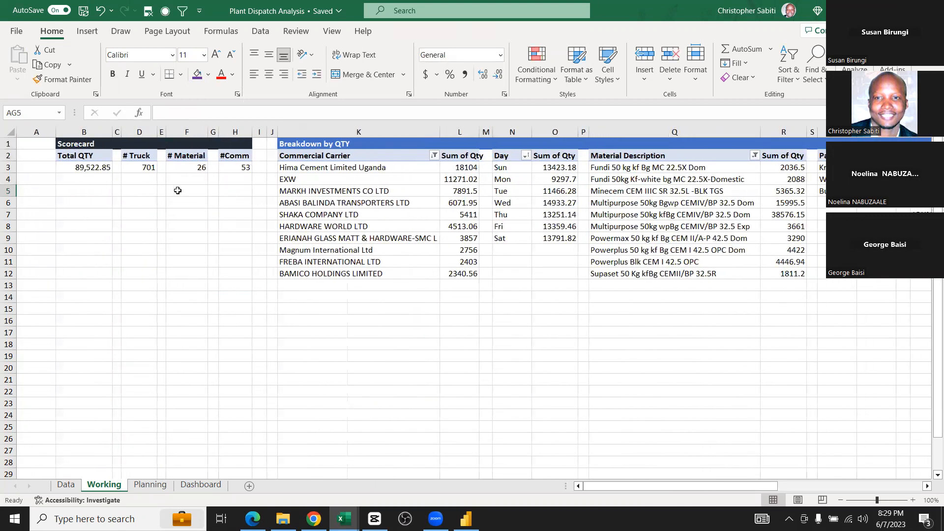
pyautogui.hscroll(5, 177, 191)
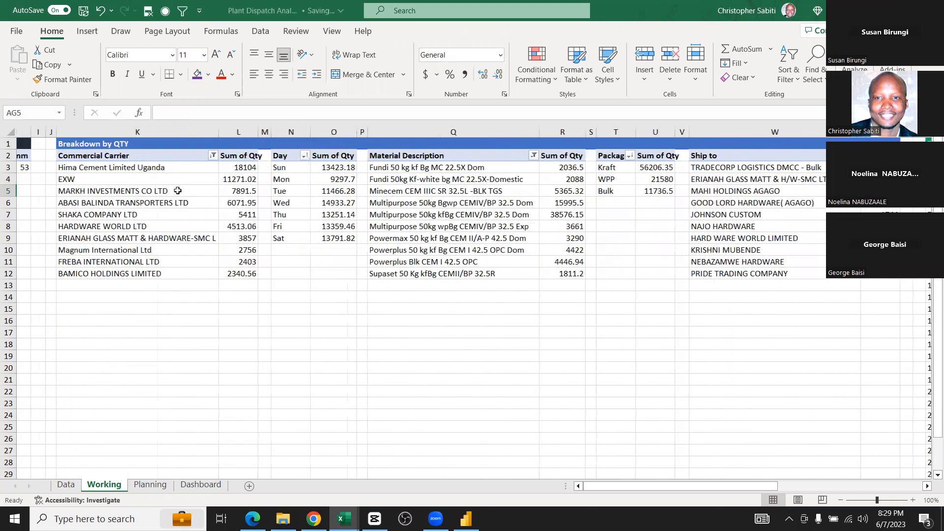
pyautogui.hscroll(8, 178, 191)
# Name the # Material pivot table in the Scorecard section after its header text, removing the space after the # sign
pyautogui.hscroll(-13, 155, 181)
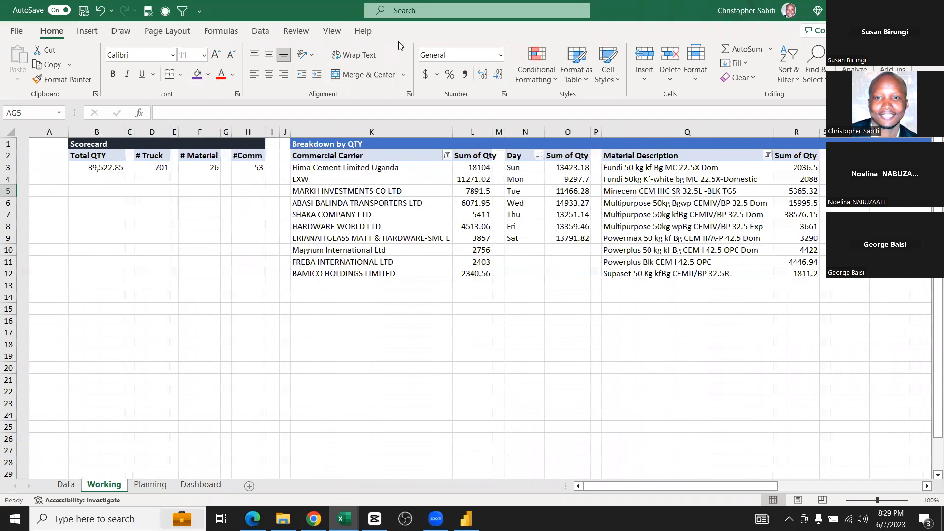
pyautogui.click(148, 156)
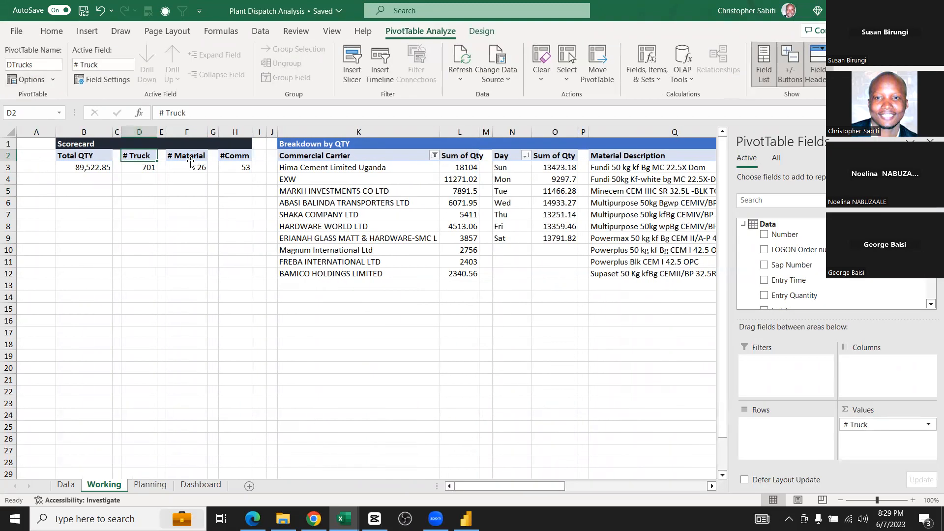
pyautogui.click(192, 166)
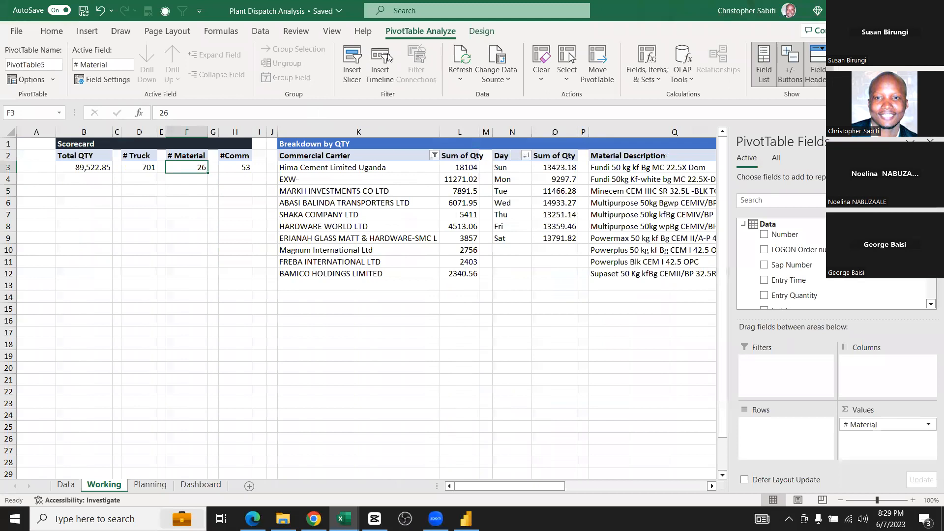
pyautogui.click(187, 155)
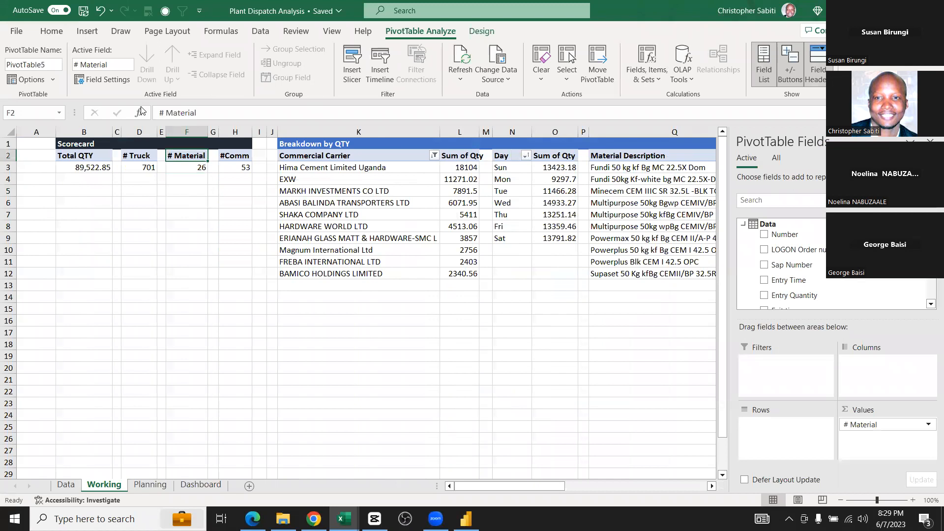
pyautogui.moveTo(198, 113); pyautogui.dragTo(147, 110)
pyautogui.hotkey('ctrl', 'c')
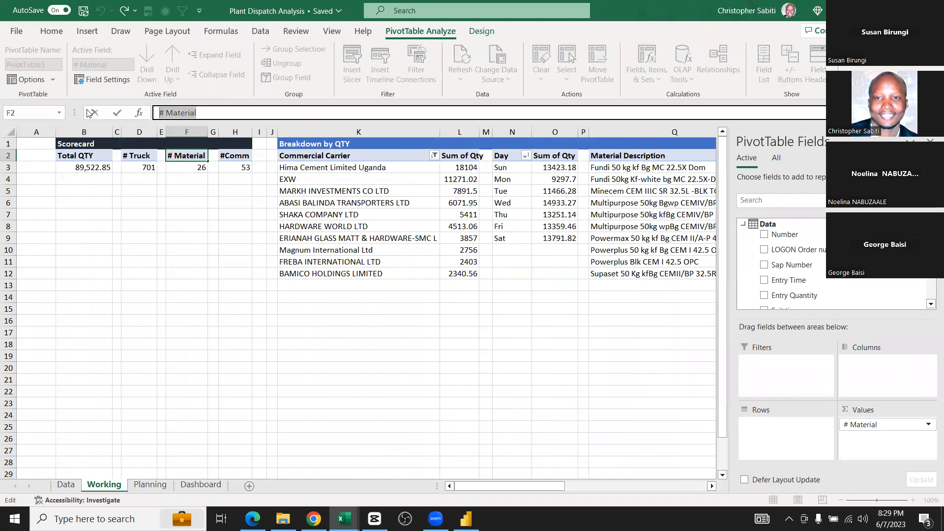
pyautogui.press('Escape')
pyautogui.click(195, 167)
pyautogui.click(58, 64)
pyautogui.hotkey('ctrl', 'v')
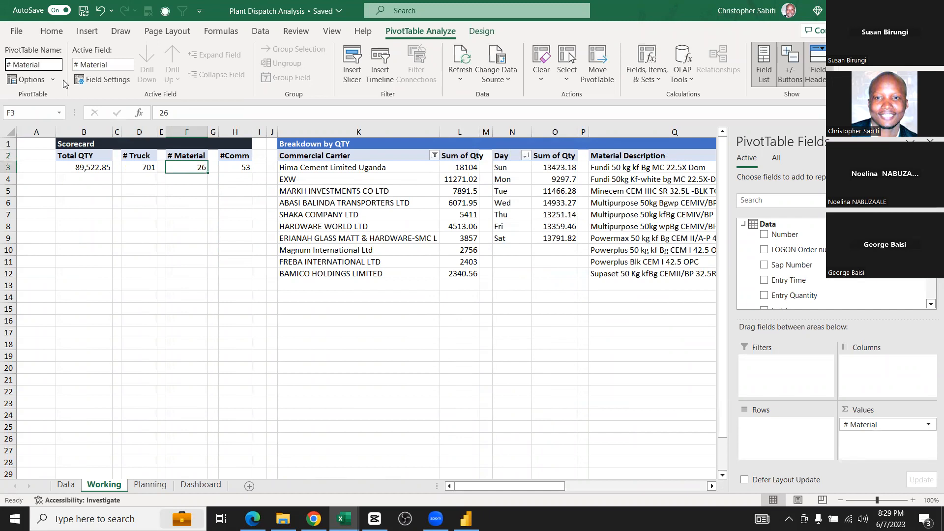
pyautogui.click(13, 66)
pyautogui.click(16, 63)
pyautogui.press('BackSpace')
pyautogui.press('Return')
# Name the commercial carrier count pivot table at H2 in the Scorecard section "#Comm", and check the neighbouring scorecard tables' names
pyautogui.click(225, 158)
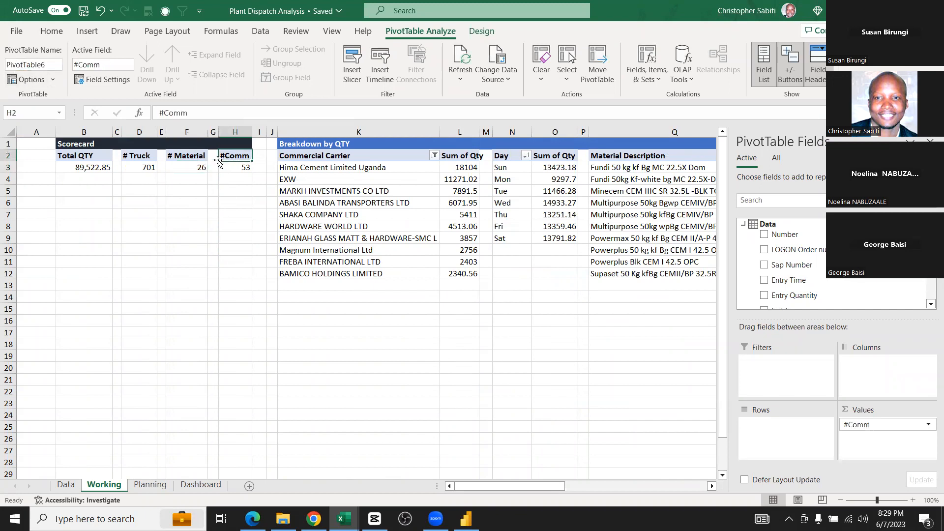
pyautogui.click(53, 66)
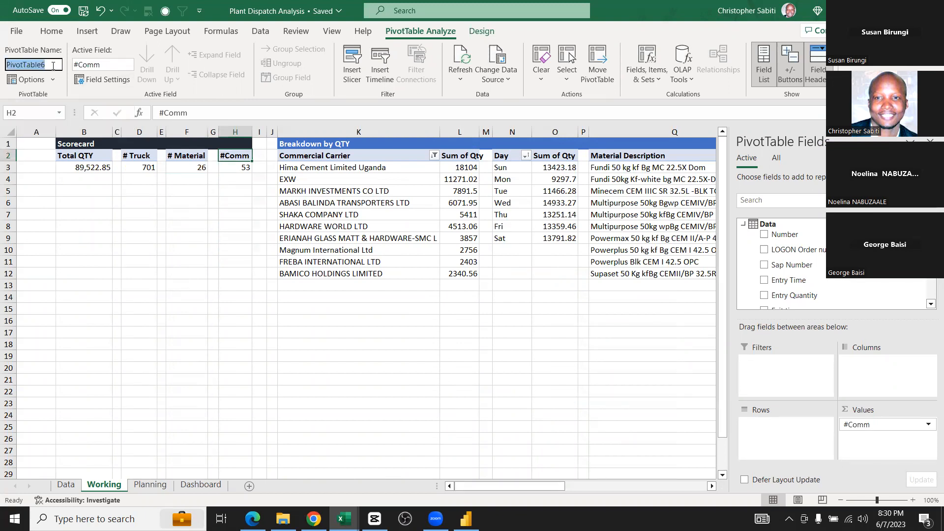
pyautogui.write('#Comm')
pyautogui.press('Return')
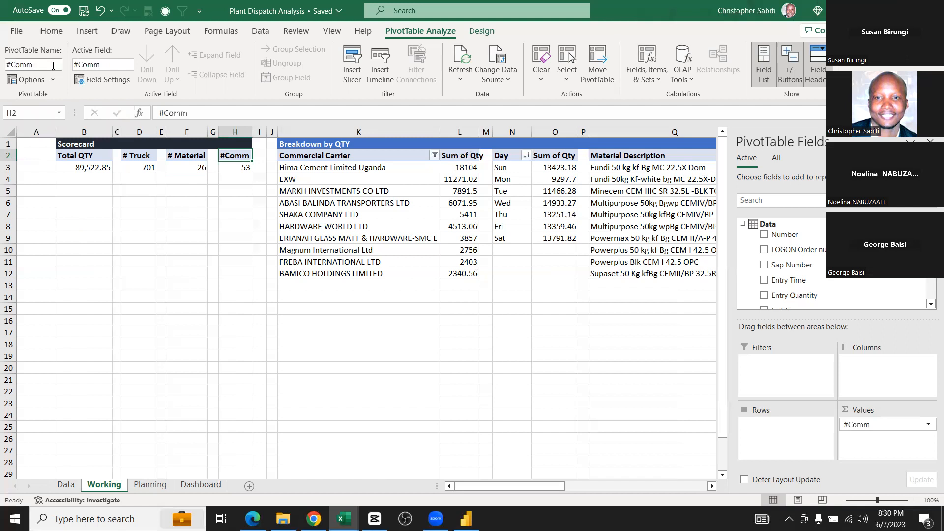
pyautogui.click(88, 156)
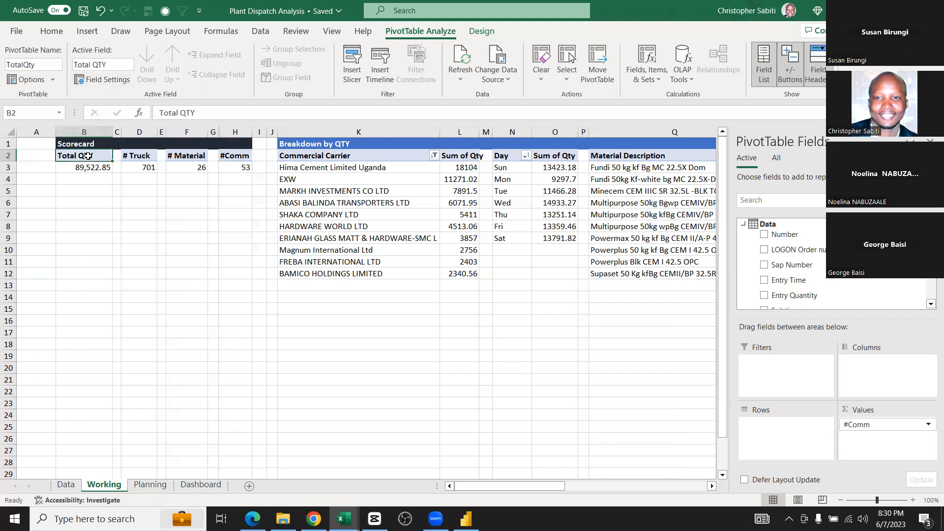
pyautogui.click(145, 155)
# Name the Commercial Carrier pivot table under Breakdown by QTY "BrkComm"
pyautogui.click(338, 179)
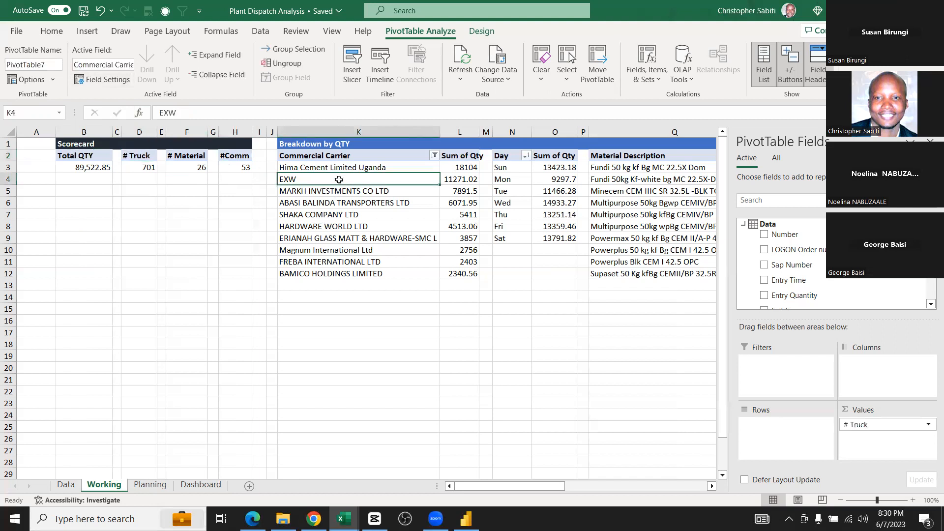
pyautogui.click(348, 195)
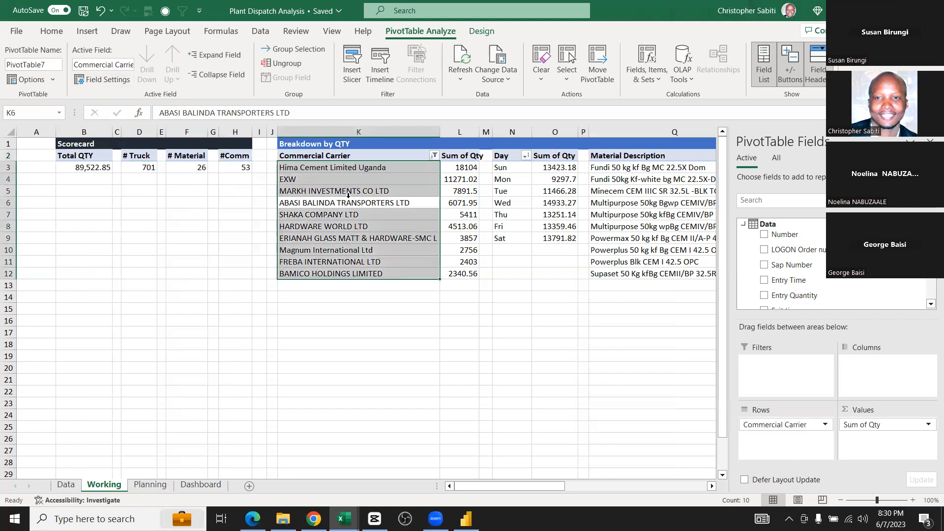
pyautogui.click(339, 170)
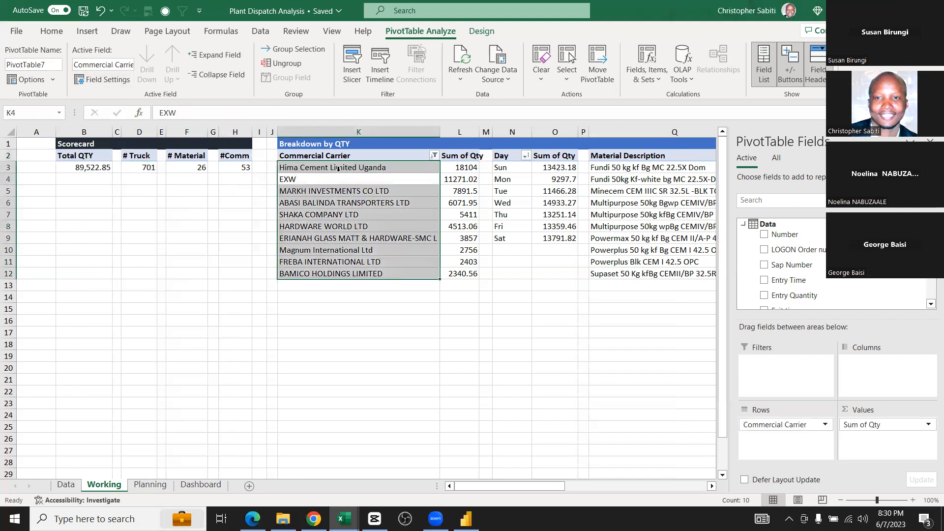
pyautogui.click(43, 63)
pyautogui.write('BrkComm')
pyautogui.press('Return')
# Name the Day pivot table under Breakdown by QTY "BrkDay"
pyautogui.click(516, 185)
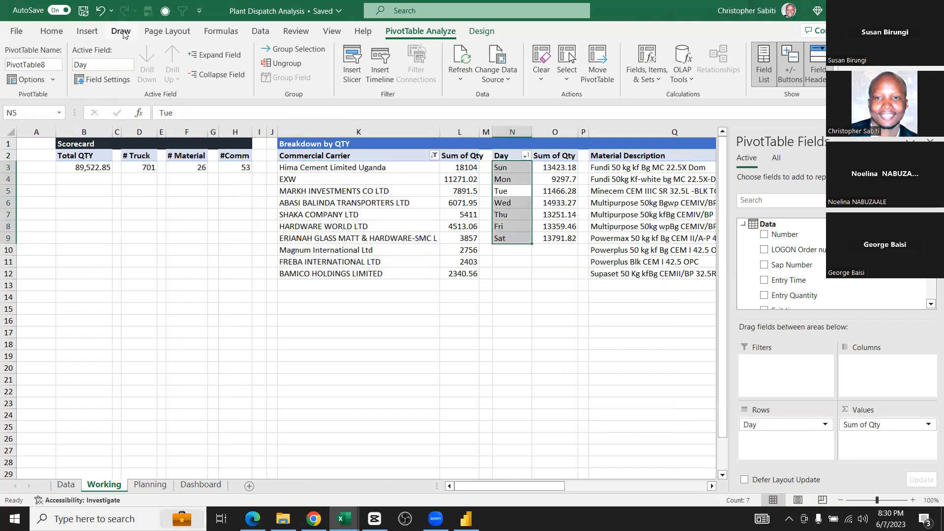
pyautogui.click(56, 61)
pyautogui.write('B')
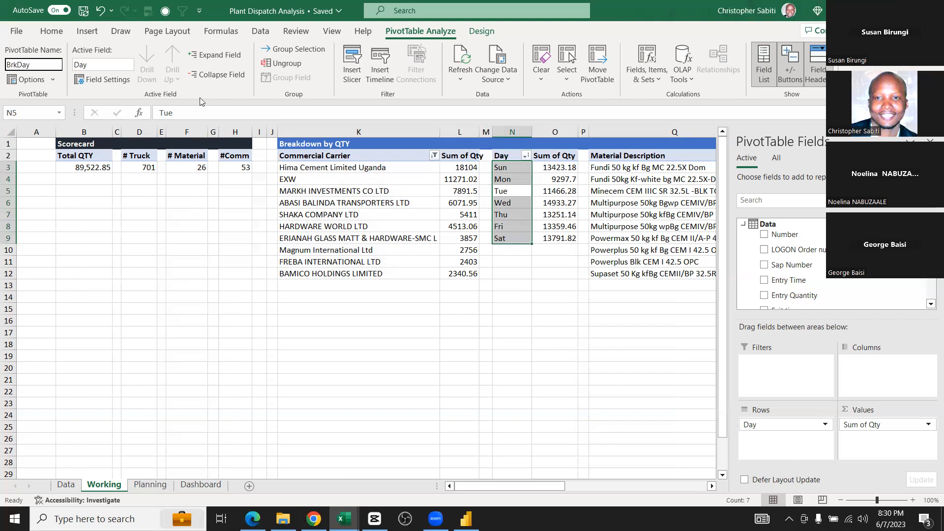
pyautogui.write('rkDay')
# Name the Material Description pivot table under Breakdown by QTY "BrkMaterial"
pyautogui.click(650, 209)
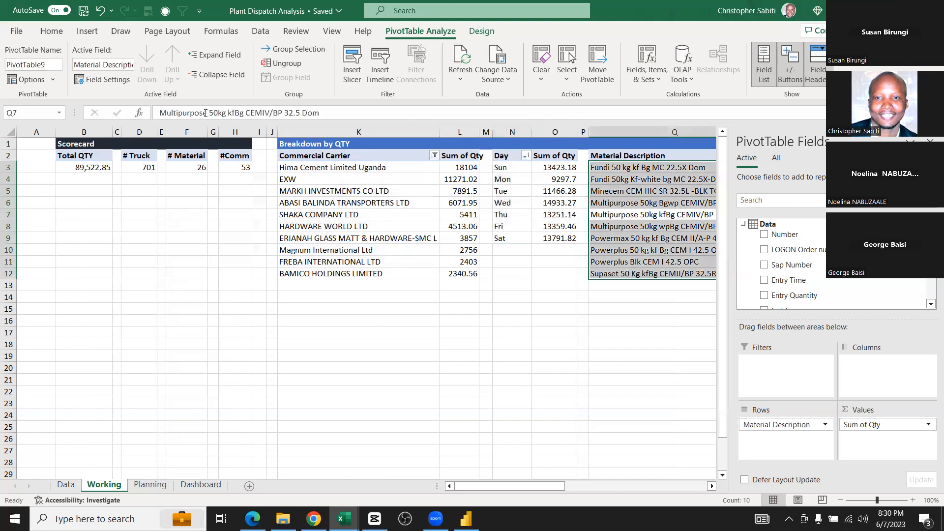
pyautogui.click(45, 64)
pyautogui.write('Br')
pyautogui.press('Return')
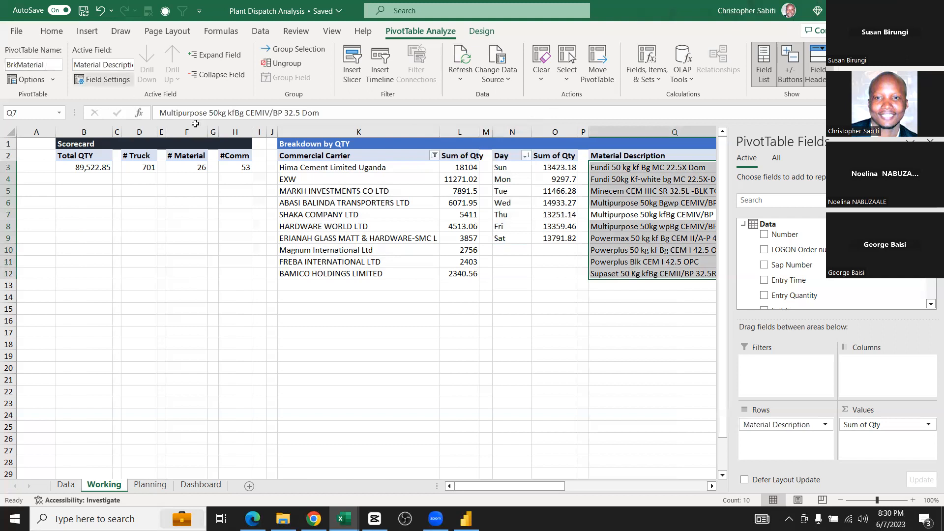
# Name the Package pivot table under Breakdown by QTY "BrkPackage"
pyautogui.hscroll(1, 554, 185)
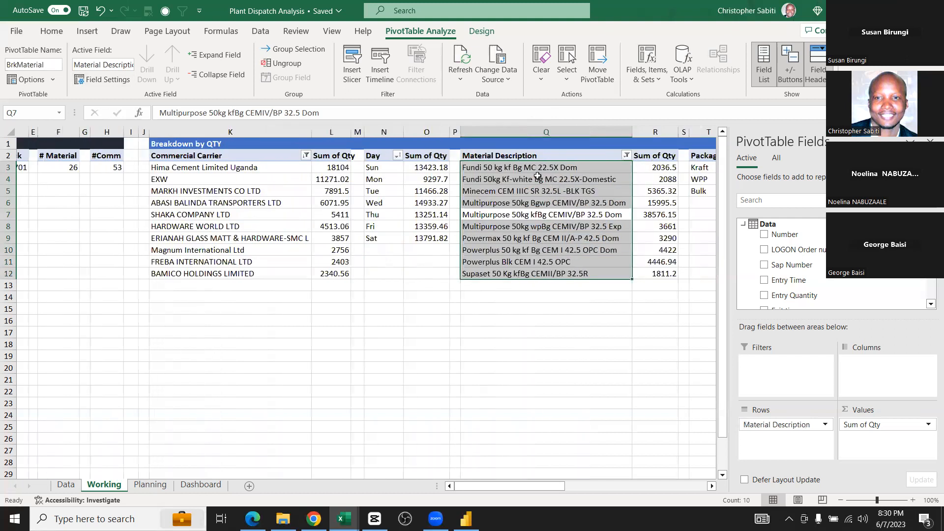
pyautogui.hscroll(3, 538, 176)
pyautogui.click(543, 179)
pyautogui.click(34, 64)
pyautogui.write('Br')
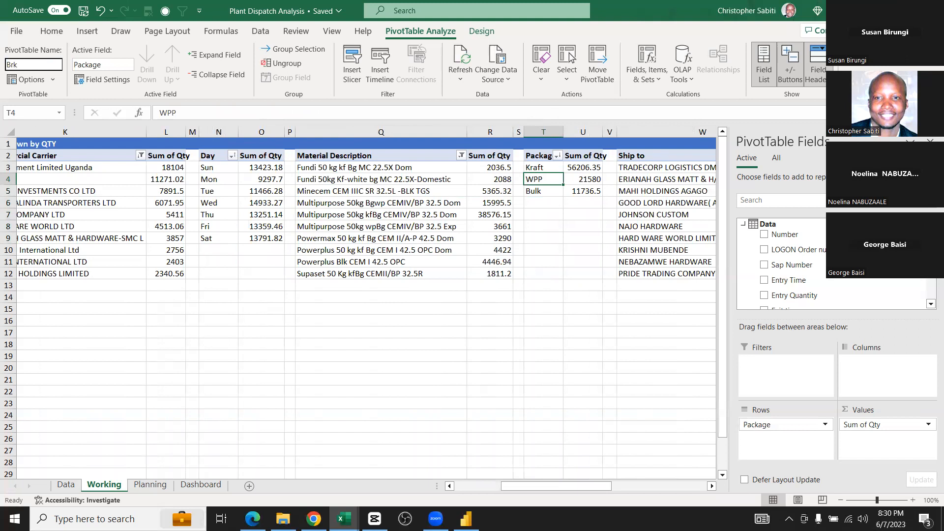
pyautogui.write('kPackage')
pyautogui.press('Return')
# Name the Ship to pivot table under Breakdown by QTY "BrkShipTo"
pyautogui.hscroll(3, 414, 177)
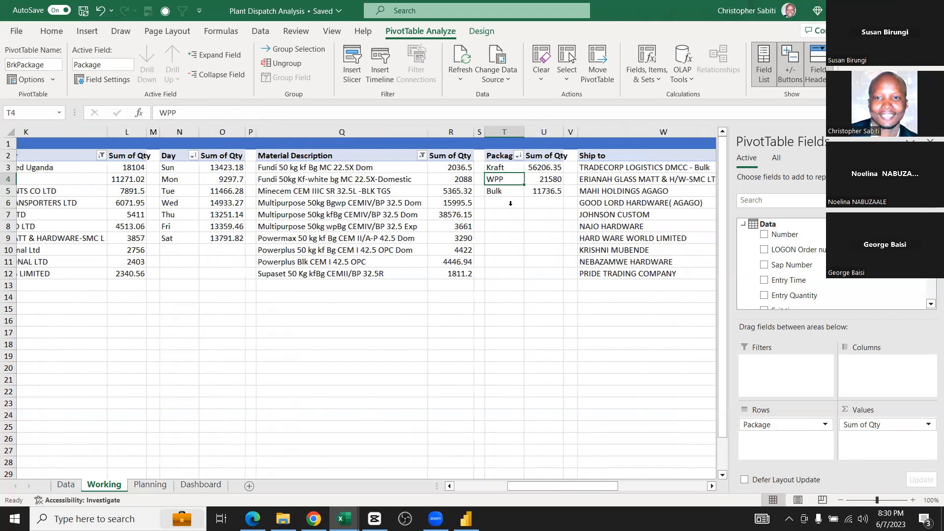
pyautogui.hscroll(5, 414, 177)
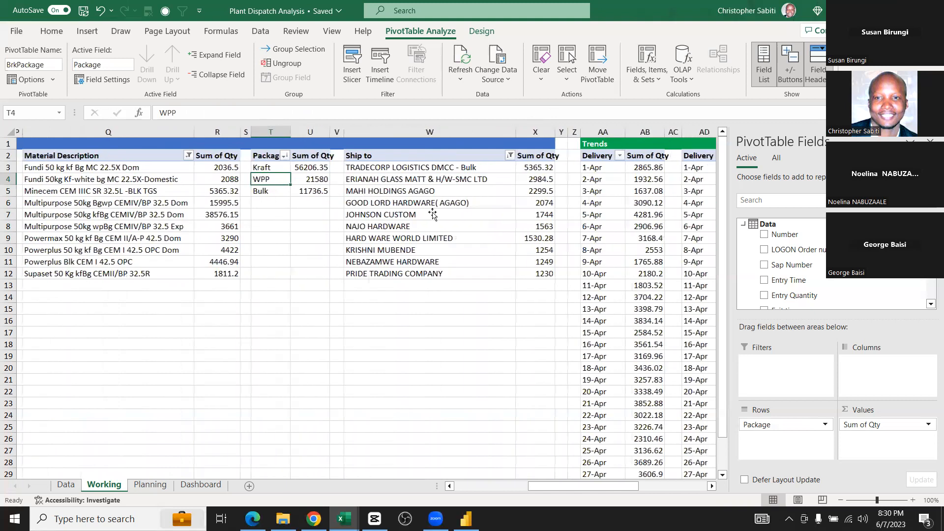
pyautogui.hscroll(2, 432, 212)
pyautogui.press('Right')
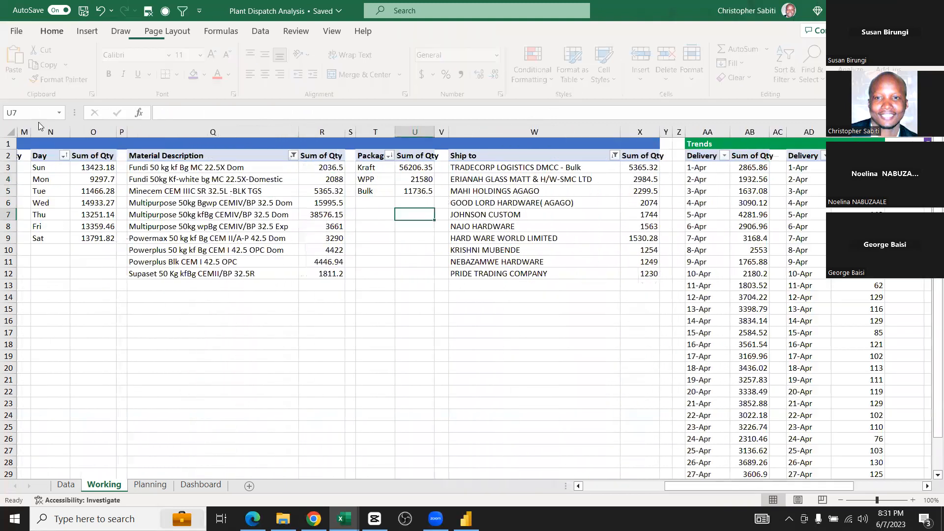
pyautogui.click(196, 202)
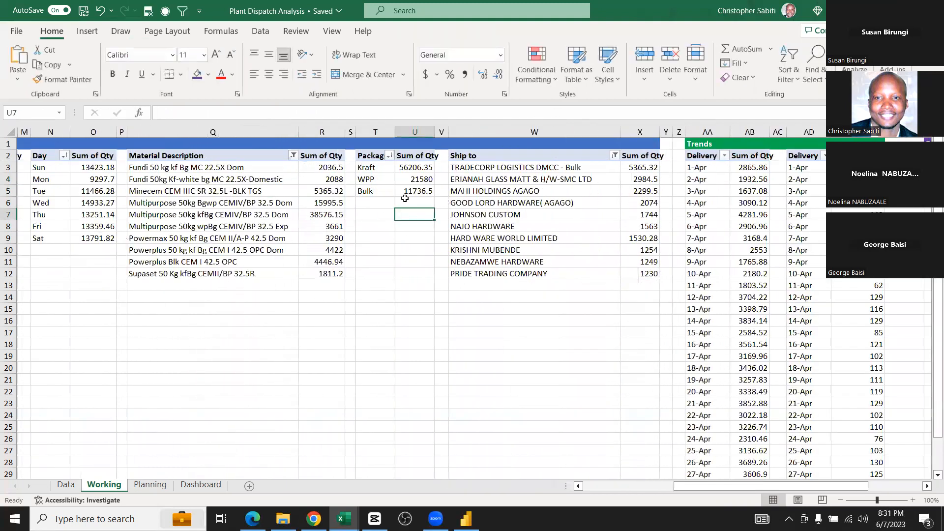
pyautogui.click(495, 190)
pyautogui.doubleClick(49, 64)
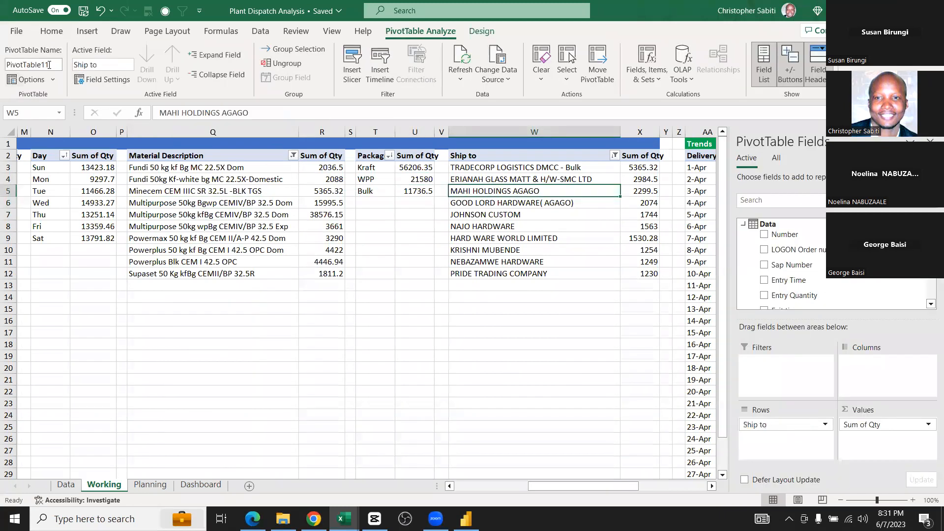
pyautogui.write('B')
pyautogui.press('Return')
pyautogui.click(557, 208)
pyautogui.click(561, 205)
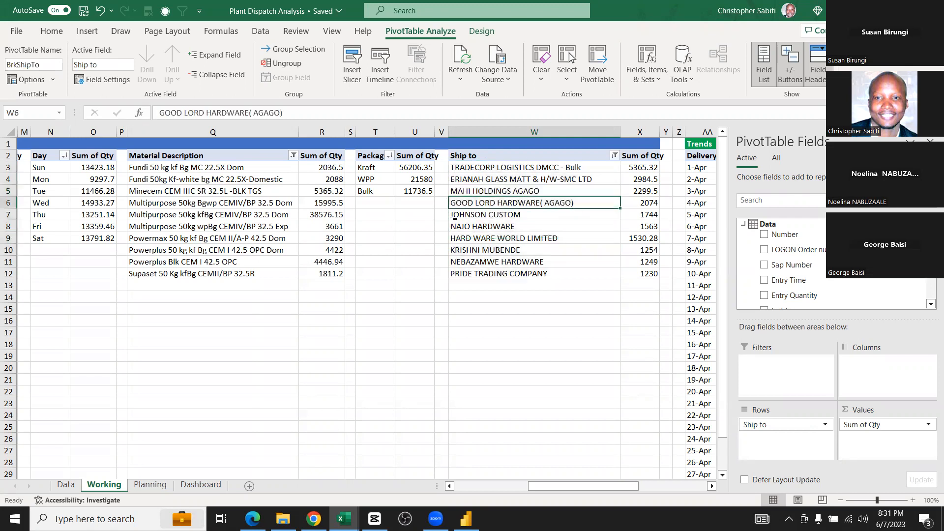
# Name the daily delivery quantity pivot table in the Trends section "TrdQty"
pyautogui.hscroll(3, 537, 181)
pyautogui.hscroll(1, 537, 180)
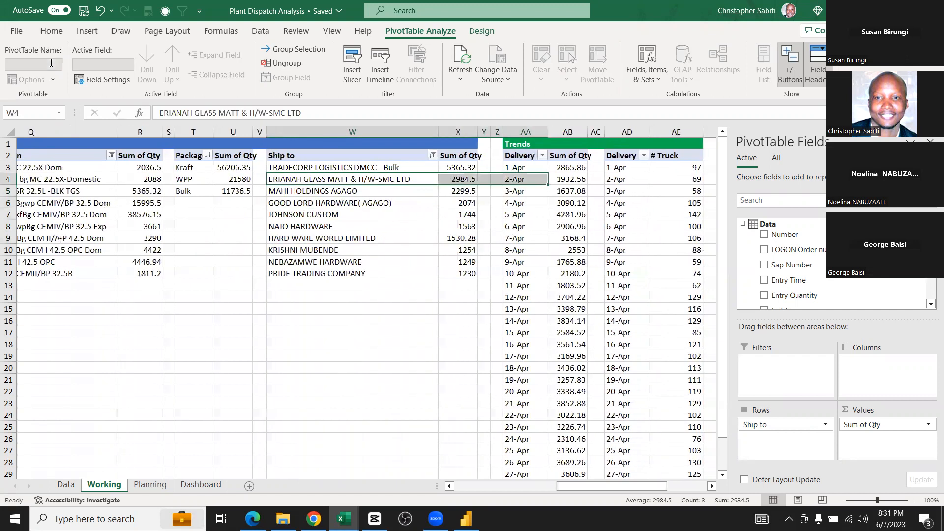
pyautogui.click(52, 63)
pyautogui.write('Trd')
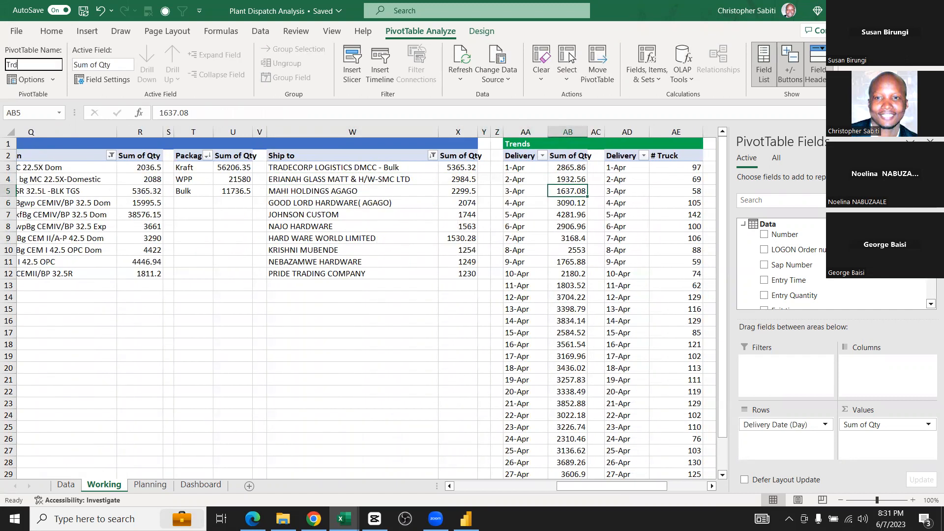
pyautogui.write('Qty')
pyautogui.press('Return')
# Name the daily truck count pivot table in the Trends section "Trd#Trucks"
pyautogui.click(664, 191)
pyautogui.click(34, 61)
pyautogui.write('Trucks')
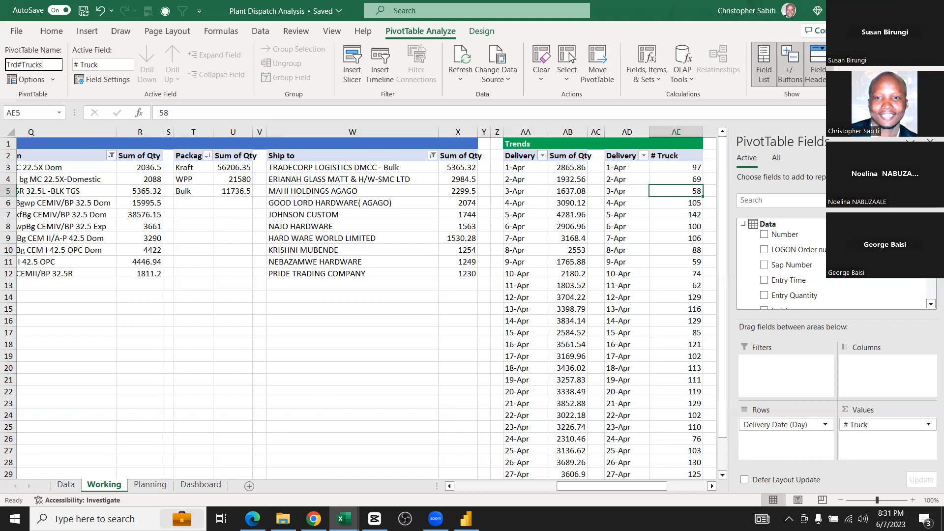
pyautogui.press('Return')
pyautogui.rightClick(102, 156)
pyautogui.click(333, 337)
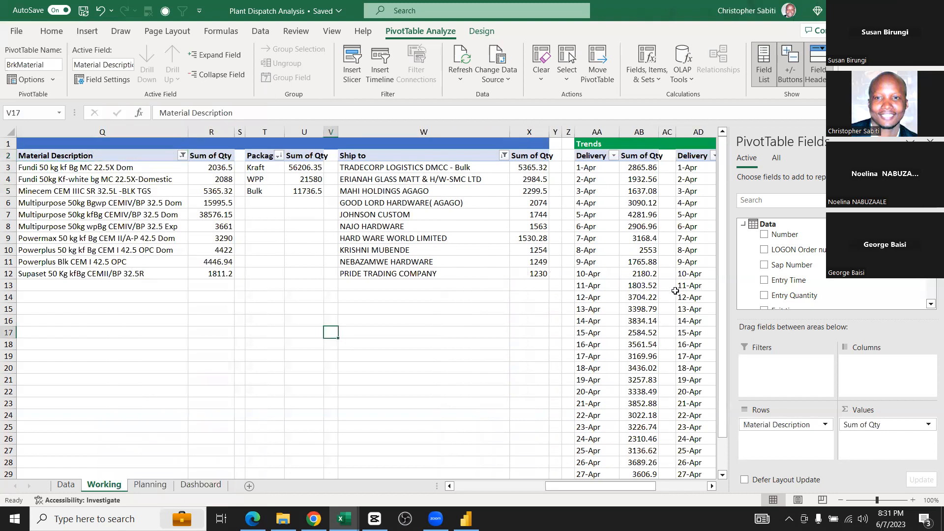
pyautogui.hscroll(4, 672, 291)
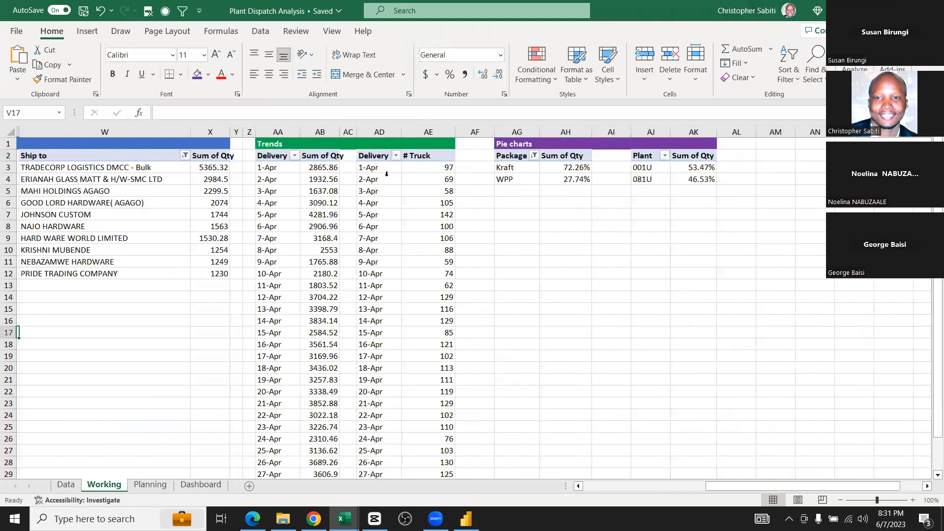
pyautogui.hscroll(2, 381, 171)
pyautogui.click(391, 169)
pyautogui.click(470, 265)
pyautogui.click(417, 203)
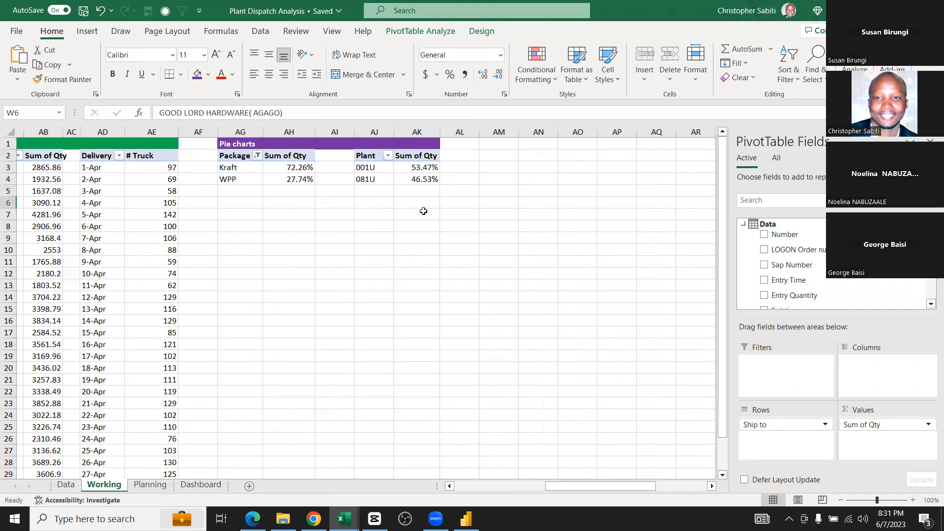
pyautogui.click(423, 211)
pyautogui.click(424, 207)
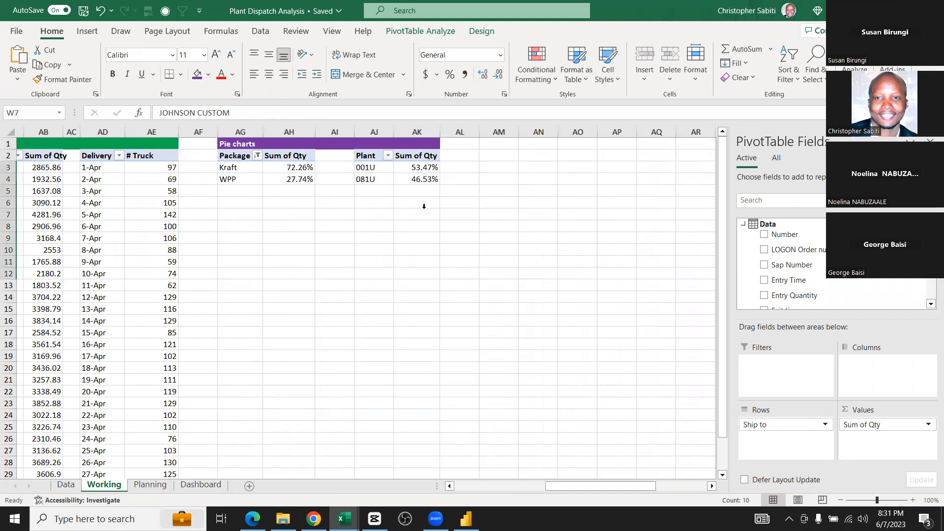
pyautogui.click(392, 274)
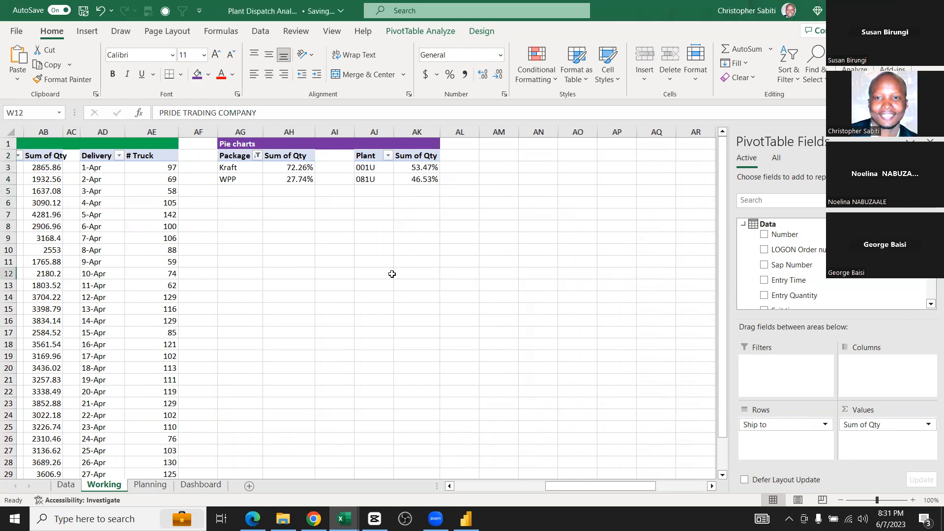
pyautogui.press('F2')
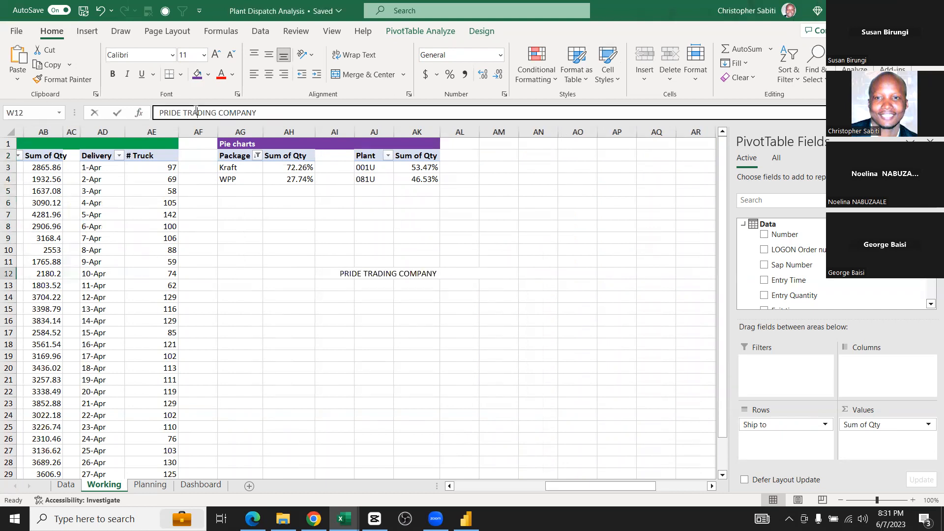
pyautogui.press('Escape')
pyautogui.click(324, 216)
pyautogui.click(388, 169)
pyautogui.click(401, 181)
pyautogui.click(393, 252)
pyautogui.click(150, 485)
pyautogui.click(104, 484)
pyautogui.click(247, 167)
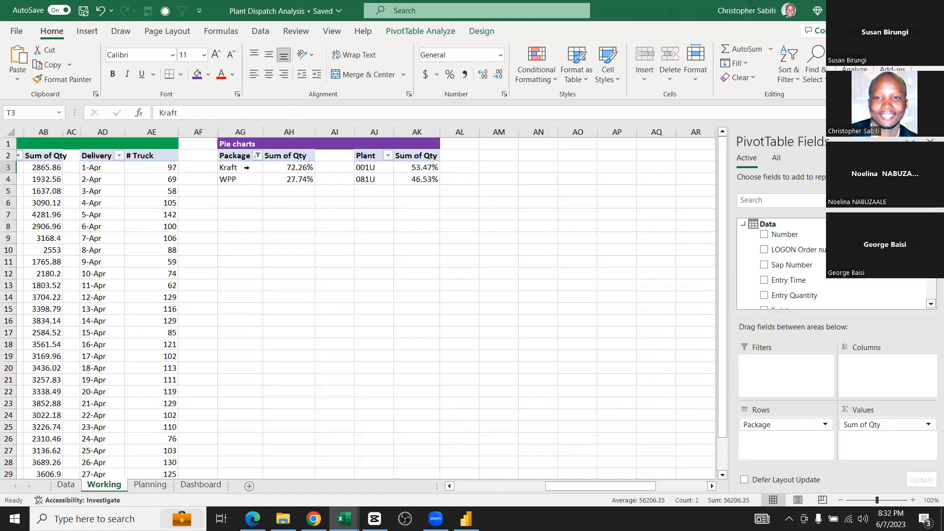
pyautogui.hscroll(-5, 256, 254)
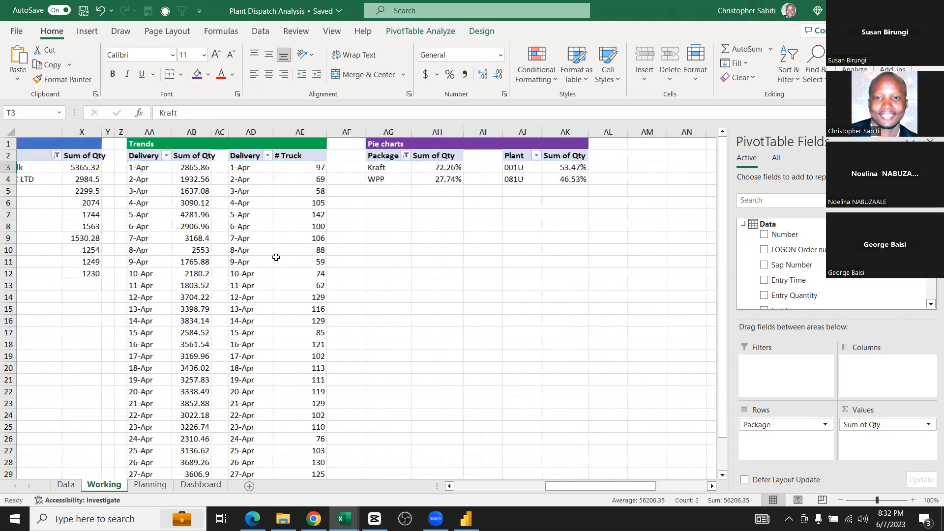
pyautogui.hscroll(-3, 275, 257)
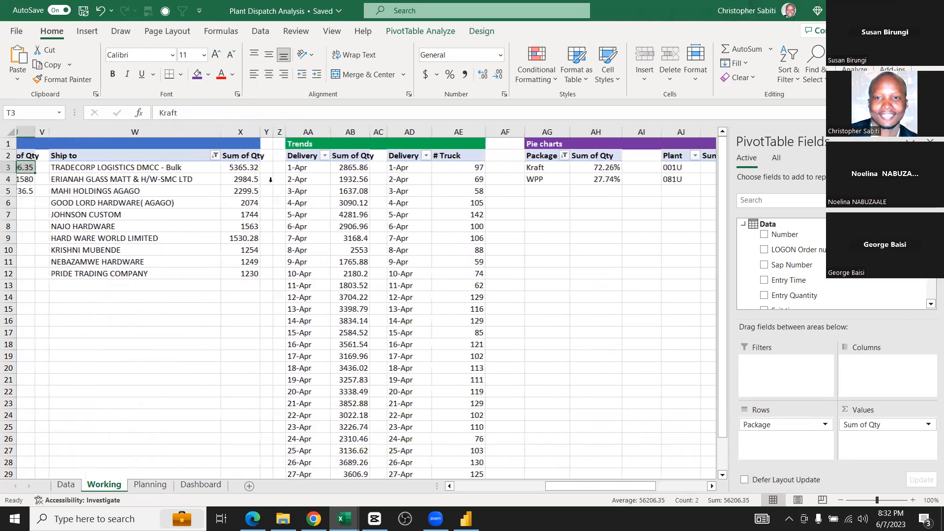
pyautogui.hscroll(-3, 322, 300)
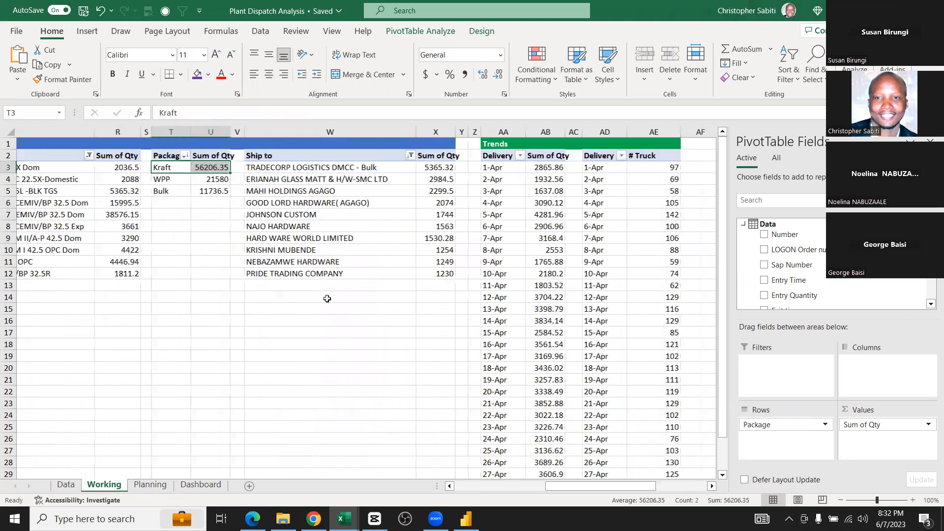
# Name the Package percentage pivot table in the Pie charts section "PiePackage"
pyautogui.click(290, 179)
pyautogui.hscroll(5, 588, 214)
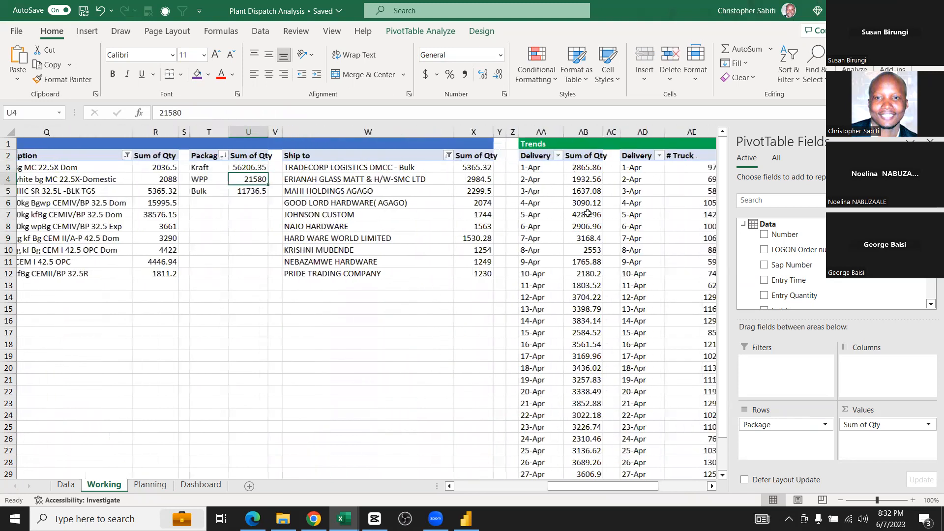
pyautogui.click(576, 168)
pyautogui.hscroll(3, 586, 224)
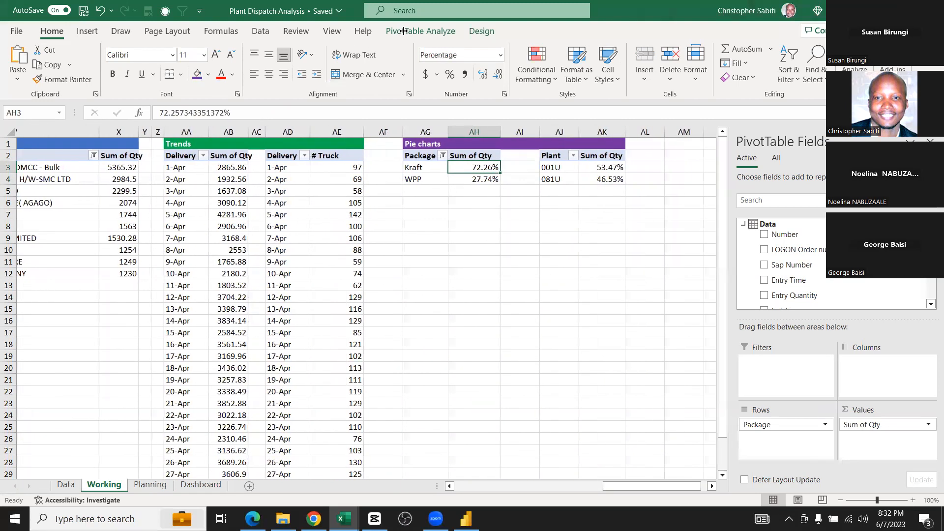
pyautogui.click(420, 31)
pyautogui.click(52, 64)
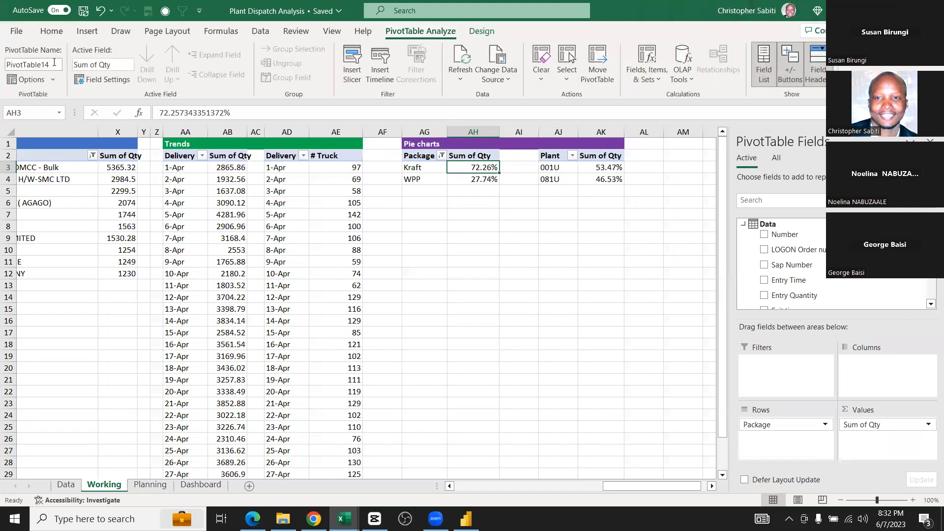
pyautogui.write('Pie')
# Name the Plant percentage pivot table in the Pie charts section "PiePlant", and check the names of the neighbouring pivot tables
pyautogui.click(600, 168)
pyautogui.click(51, 66)
pyautogui.write('Pie')
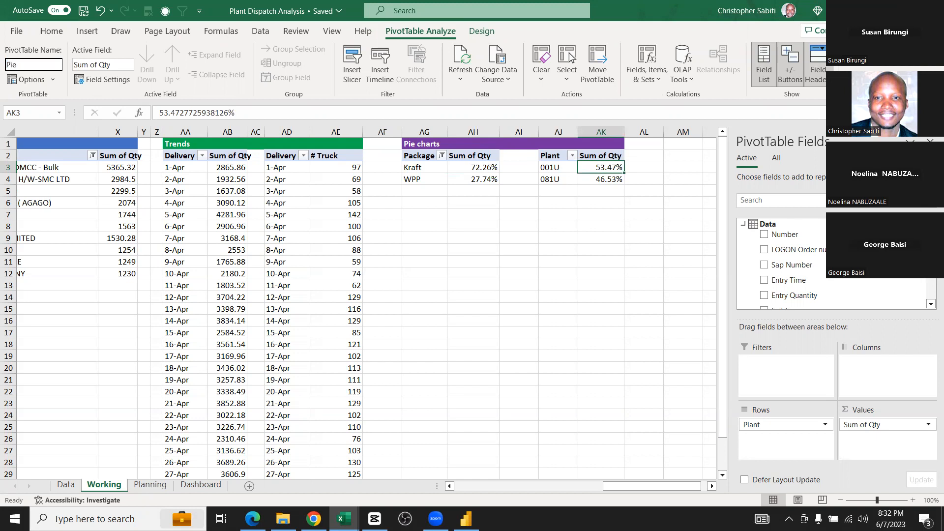
pyautogui.write('Plant')
pyautogui.press('Return')
pyautogui.click(200, 208)
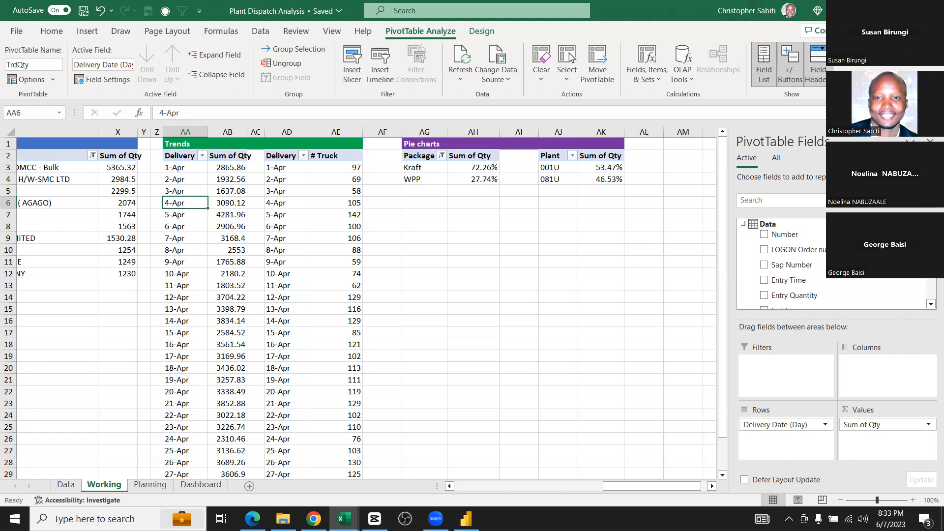
pyautogui.click(479, 167)
pyautogui.click(558, 167)
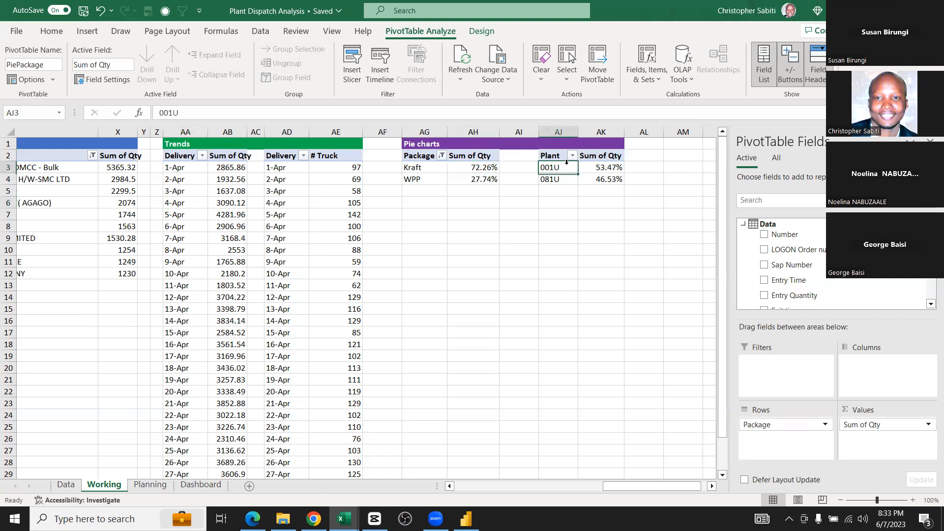
pyautogui.click(592, 168)
# Hide the gridlines on the Working sheet and look over its pivot tables
pyautogui.hscroll(-1, 619, 238)
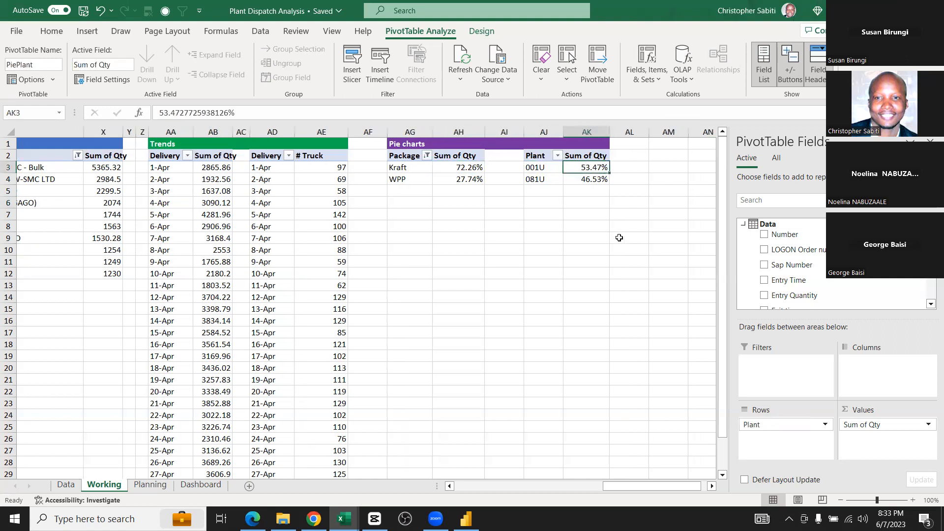
pyautogui.hscroll(-3, 619, 238)
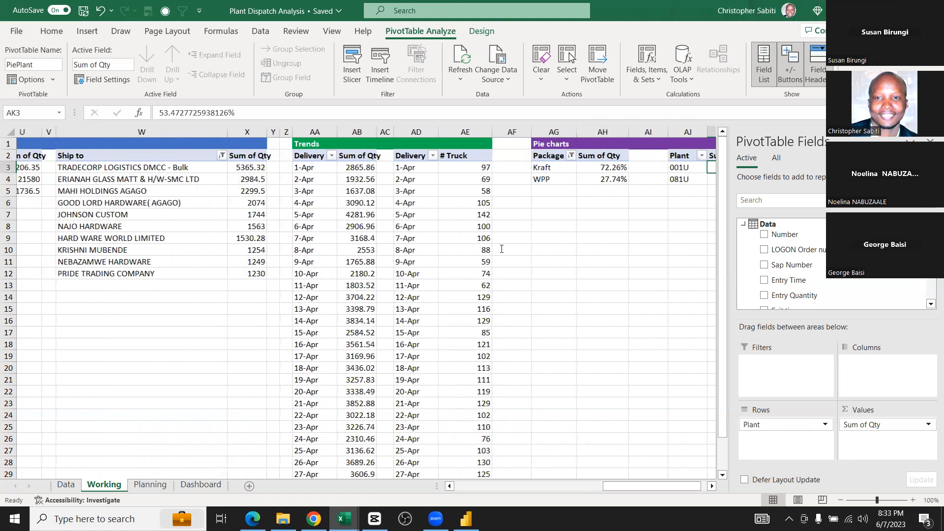
pyautogui.hscroll(-3, 313, 326)
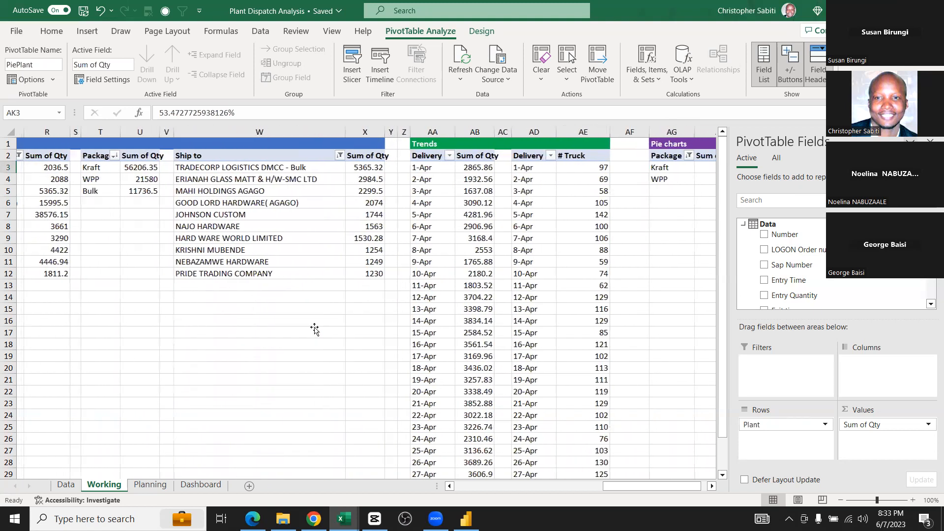
pyautogui.click(315, 330)
pyautogui.hscroll(-2, 312, 327)
pyautogui.hscroll(-5, 326, 301)
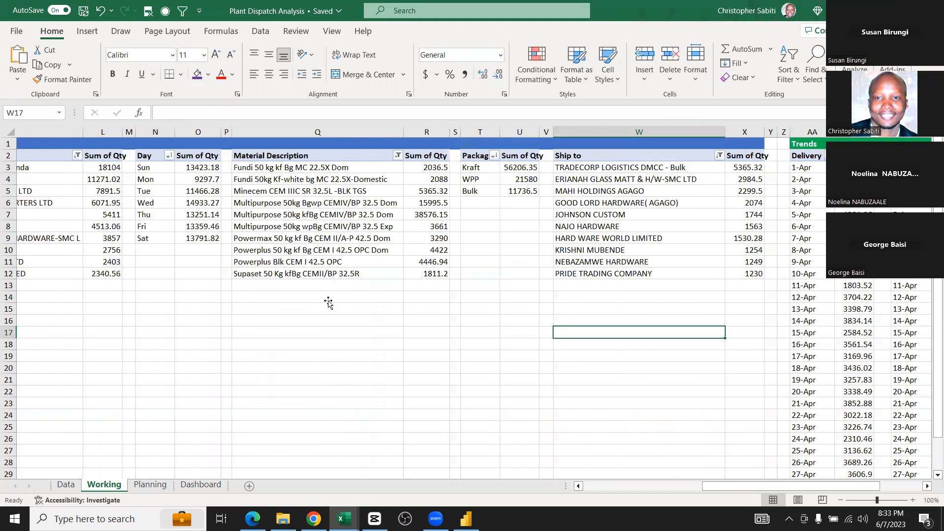
pyautogui.click(335, 297)
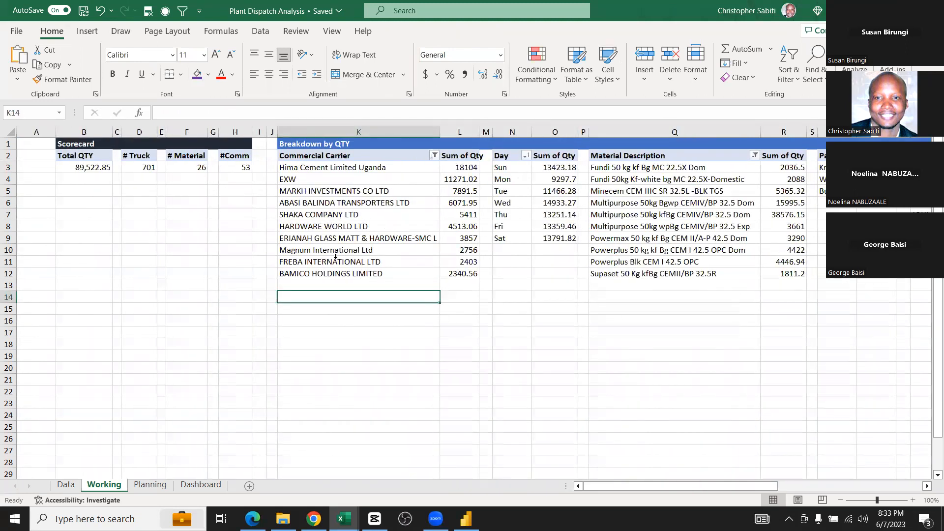
pyautogui.click(331, 32)
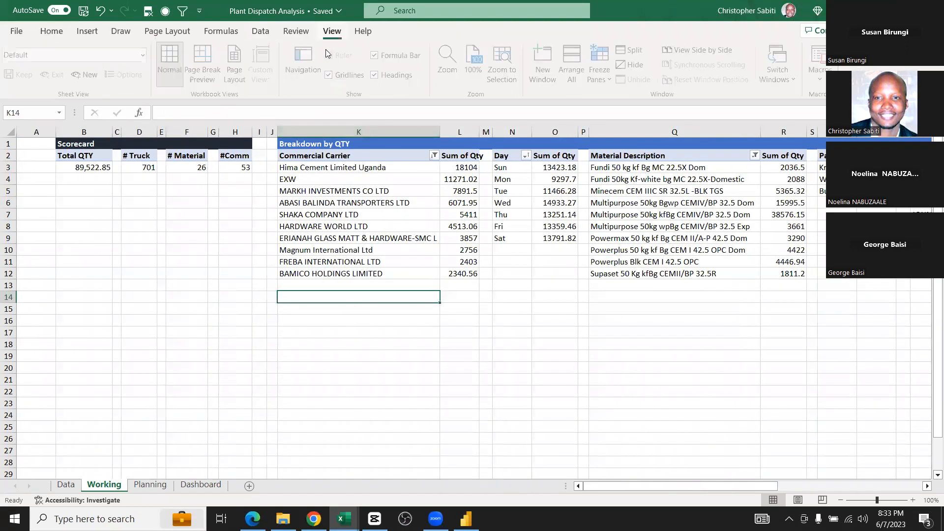
pyautogui.click(331, 75)
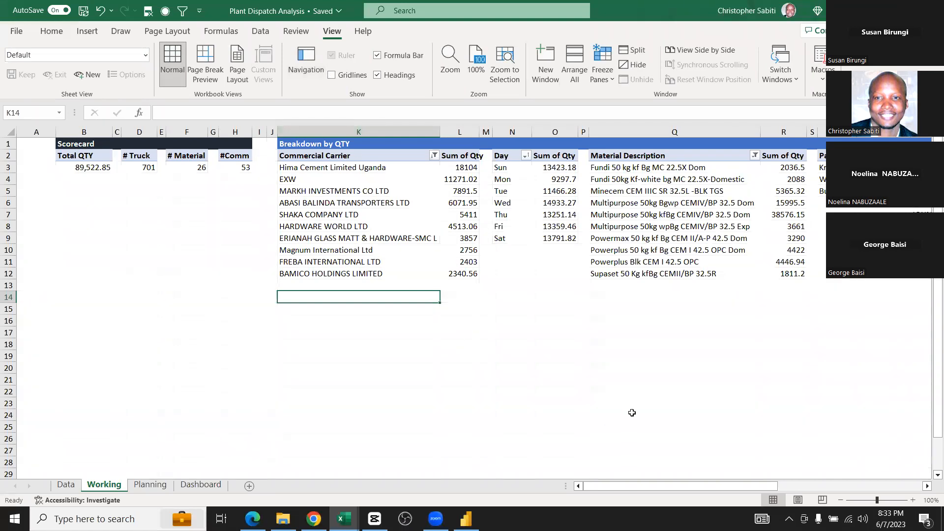
pyautogui.click(606, 418)
pyautogui.hscroll(5, 477, 184)
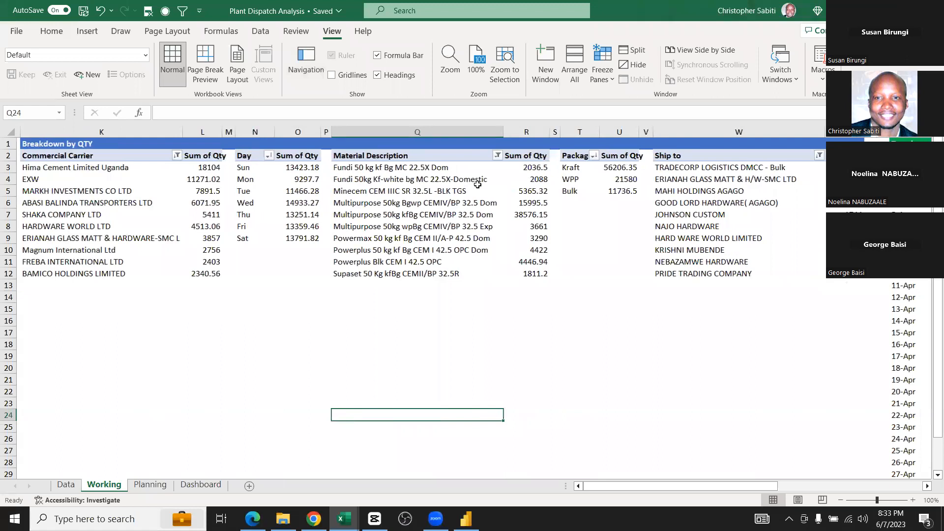
# Fill the narrow column I between the Scorecard and Breakdown by QTY sections with the lightest gold theme colour
pyautogui.hscroll(2, 477, 184)
pyautogui.hscroll(-5, 478, 184)
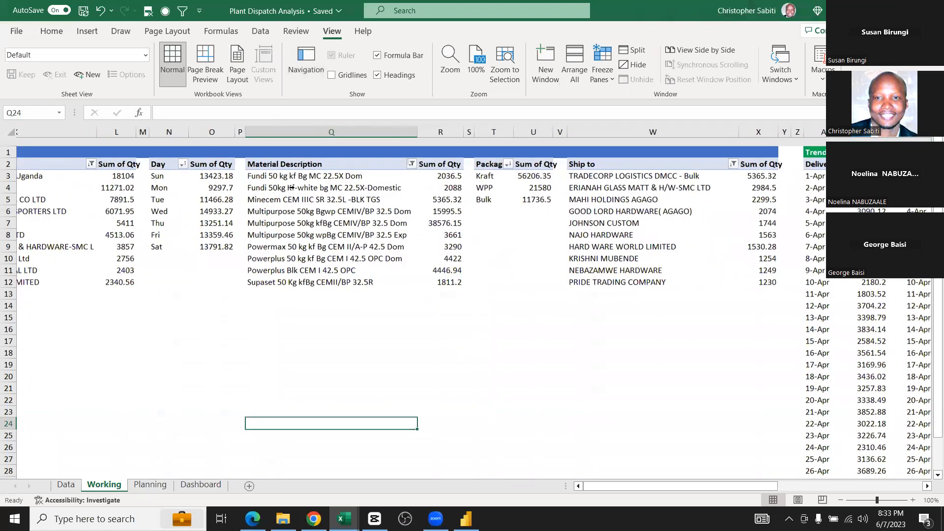
pyautogui.hscroll(-2, 258, 128)
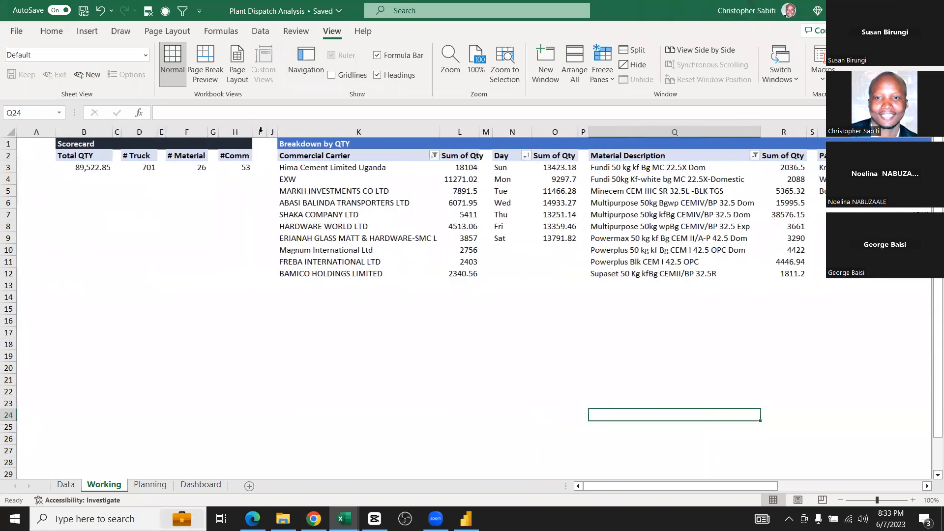
pyautogui.click(261, 131)
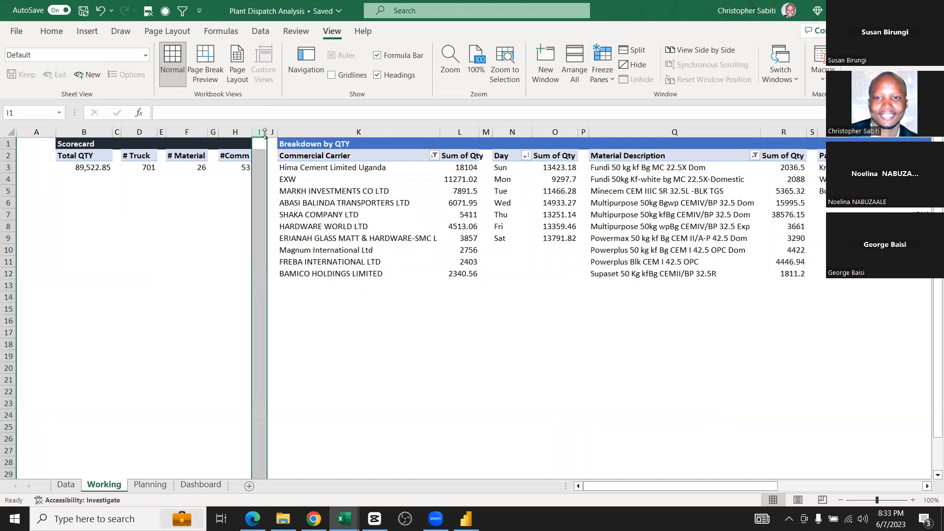
pyautogui.click(50, 32)
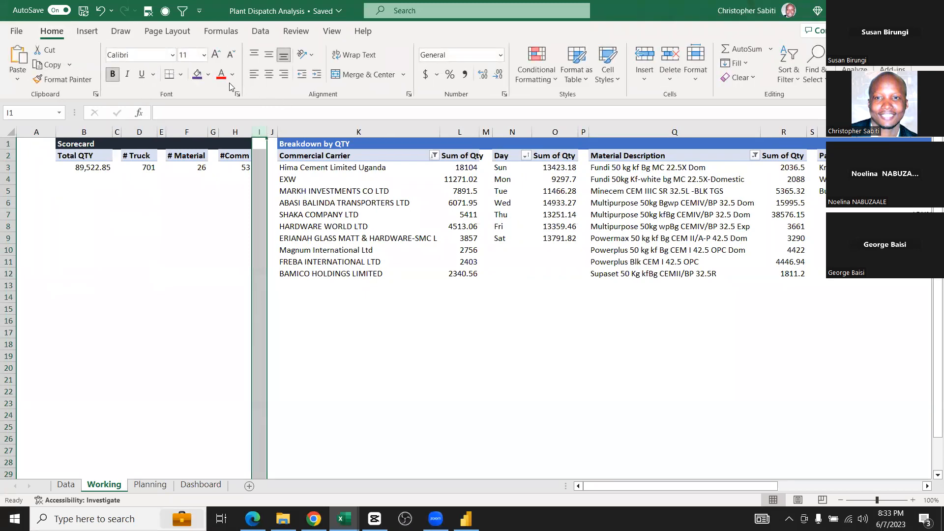
pyautogui.click(208, 74)
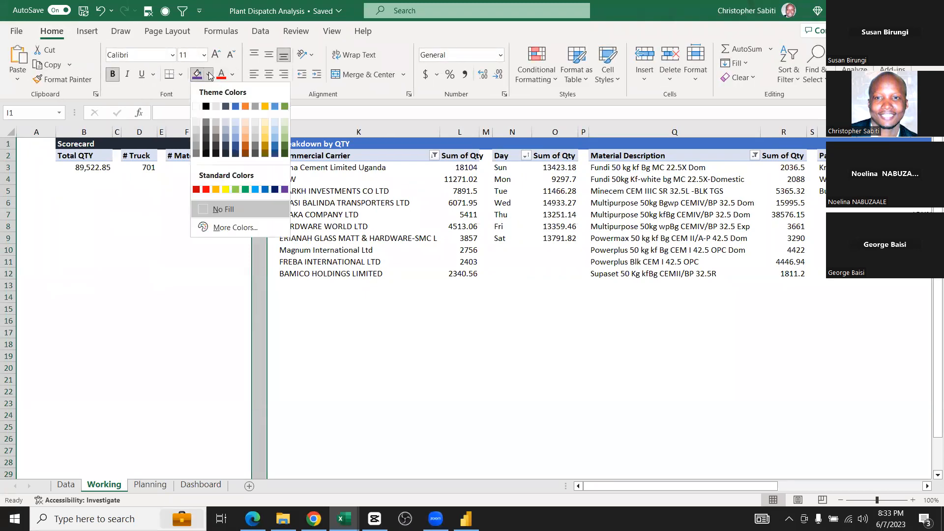
pyautogui.click(265, 122)
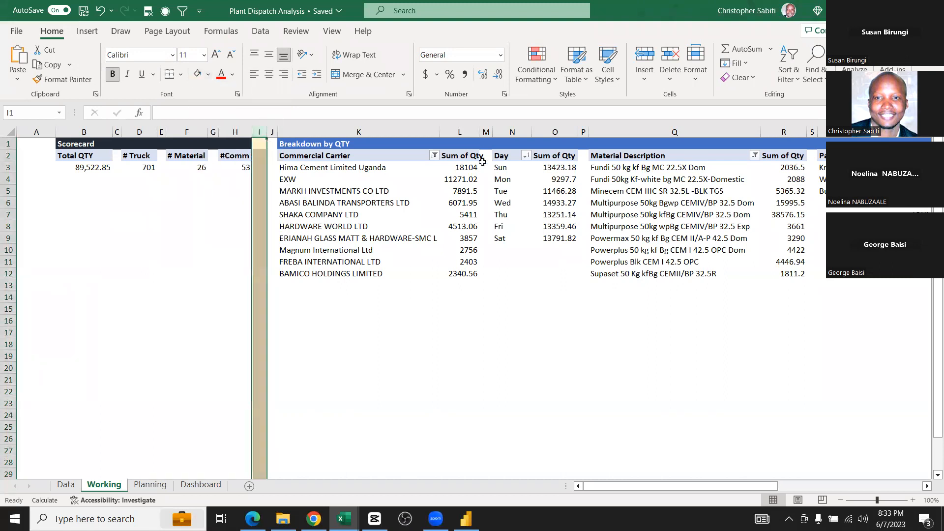
# Copy column I's format onto separator columns M, P, S, V and Y around the Breakdown by QTY pivot tables
pyautogui.click(486, 132)
pyautogui.click(259, 131)
pyautogui.click(66, 81)
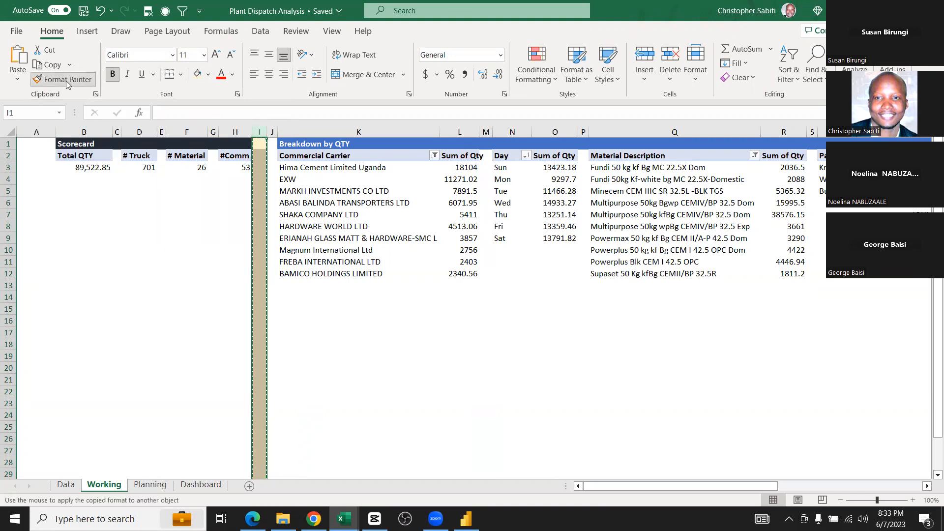
pyautogui.click(484, 132)
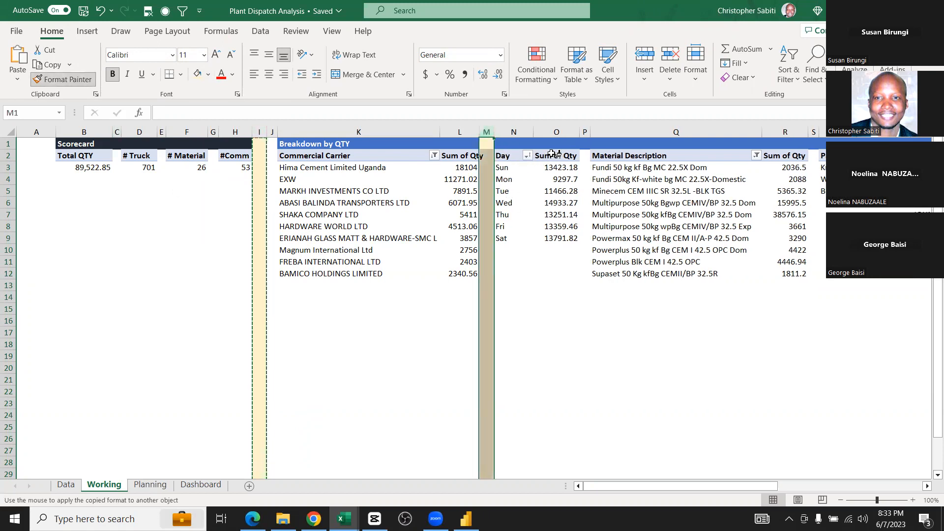
pyautogui.click(585, 132)
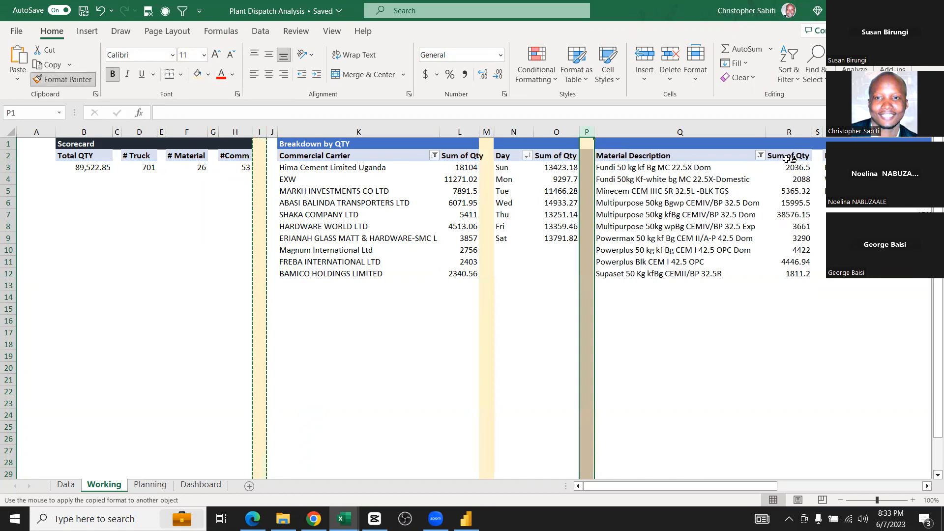
pyautogui.click(818, 133)
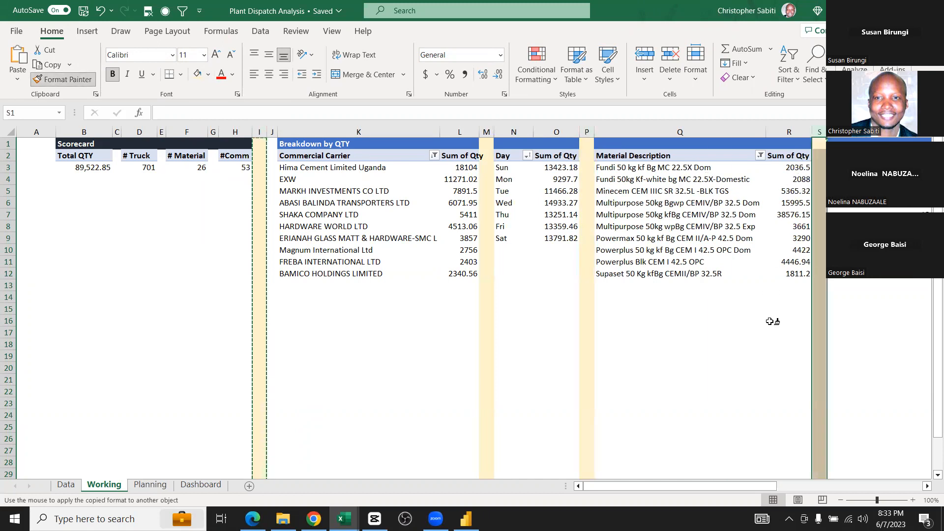
pyautogui.scroll(-1, 771, 319)
pyautogui.hscroll(2, 770, 318)
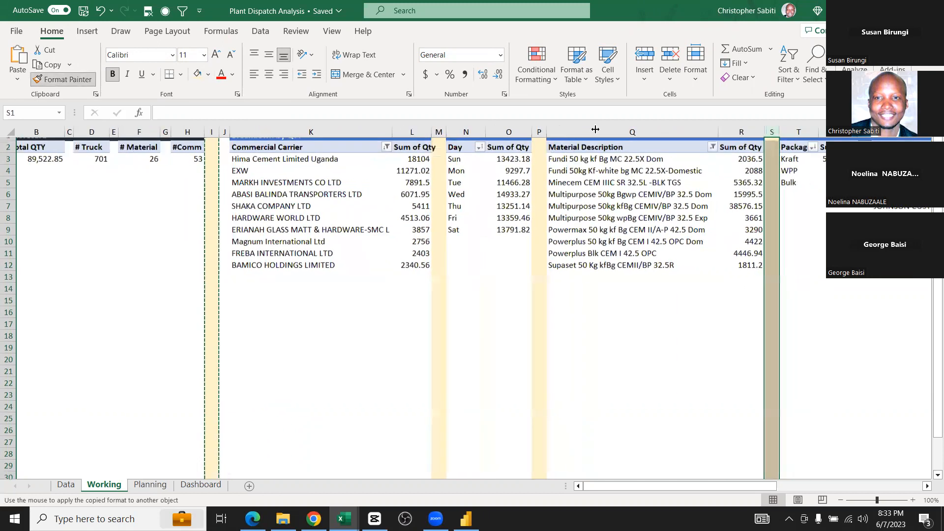
pyautogui.hscroll(6, 595, 130)
pyautogui.scroll(1, 595, 129)
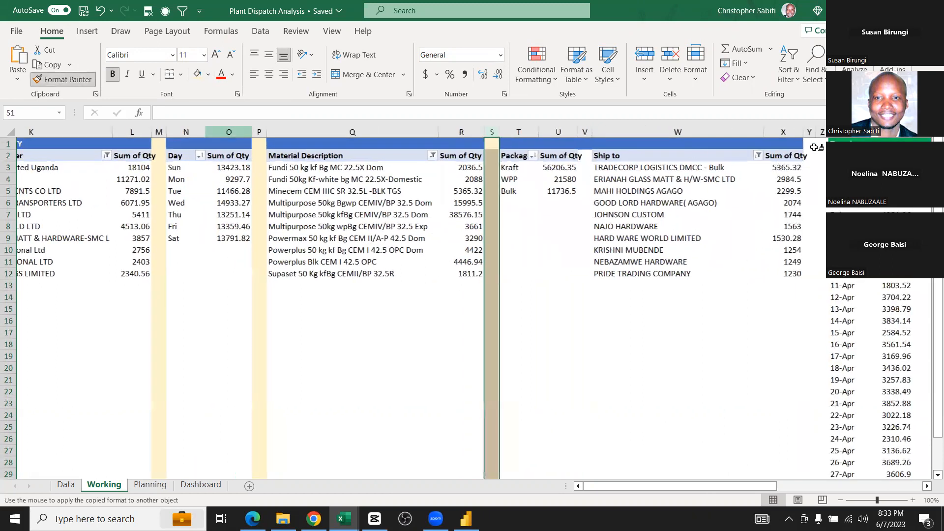
pyautogui.click(803, 132)
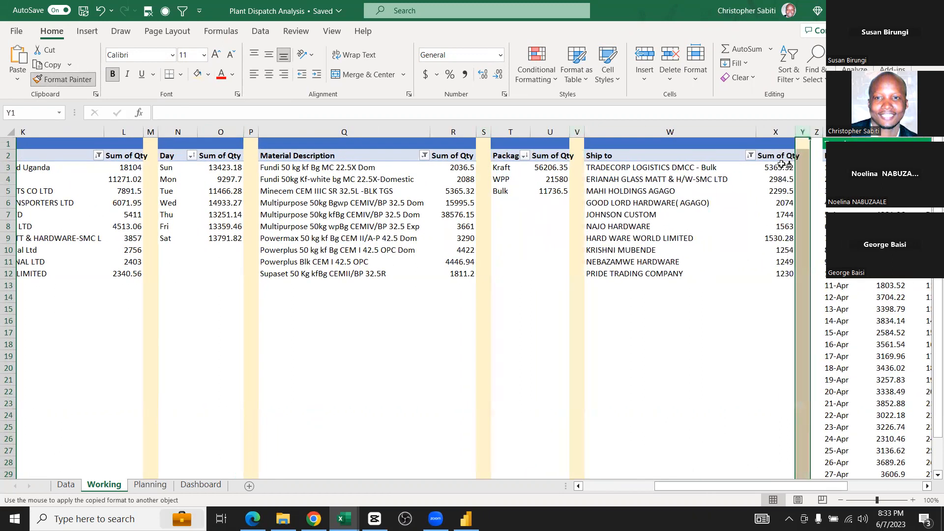
# Apply the same separator format to columns AC, AF and AI in the Trends and Pie charts sections
pyautogui.hscroll(5, 609, 160)
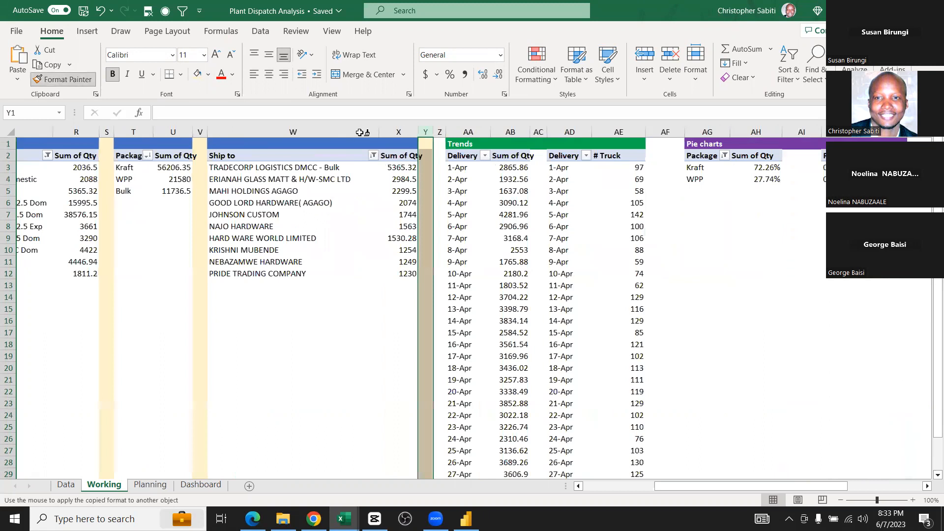
pyautogui.hscroll(3, 362, 132)
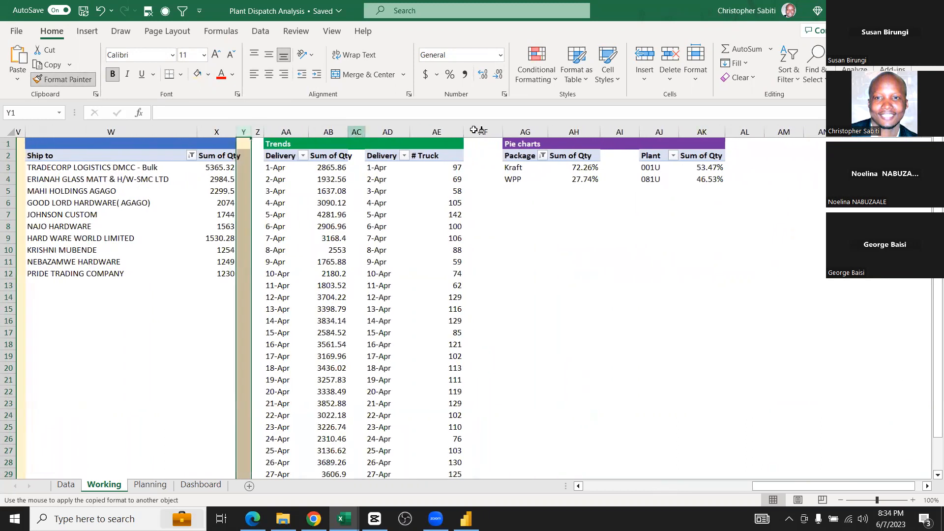
pyautogui.click(357, 131)
pyautogui.click(468, 132)
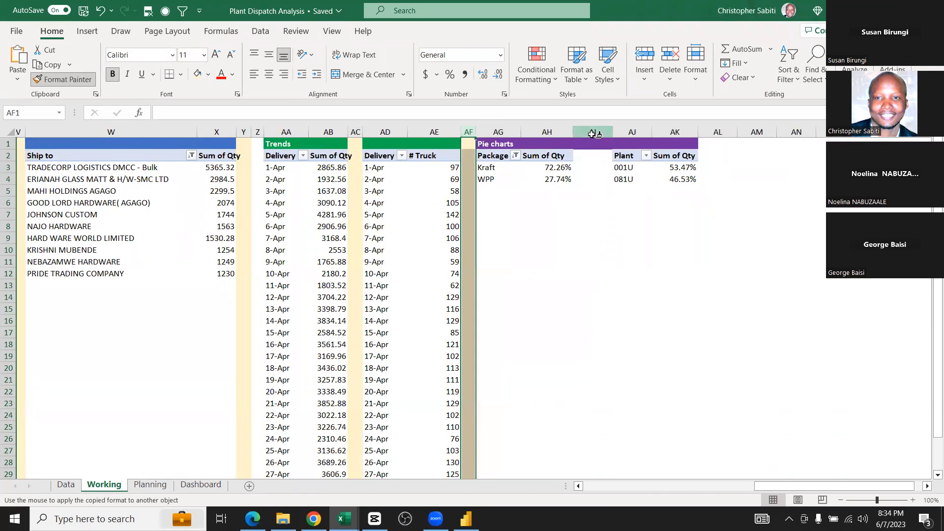
pyautogui.click(594, 133)
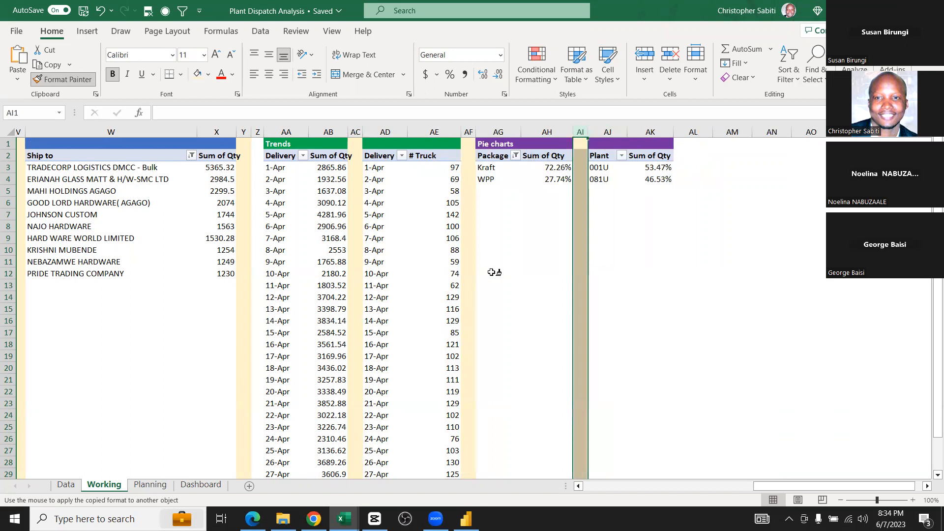
# Apply the same separator format to columns C, E, G and A around the Scorecard pivot tables, and stop format copying
pyautogui.hscroll(-3, 445, 299)
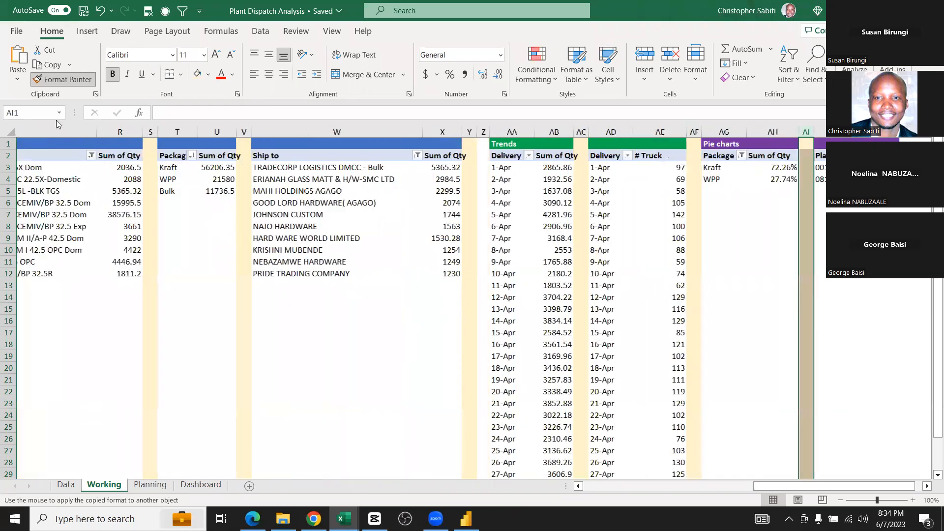
pyautogui.hscroll(-8, 118, 131)
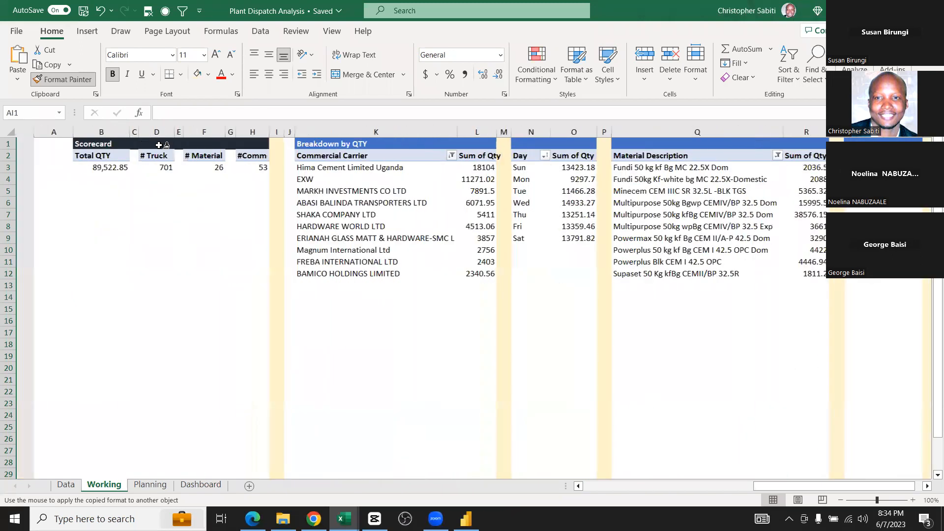
pyautogui.click(120, 132)
pyautogui.click(170, 132)
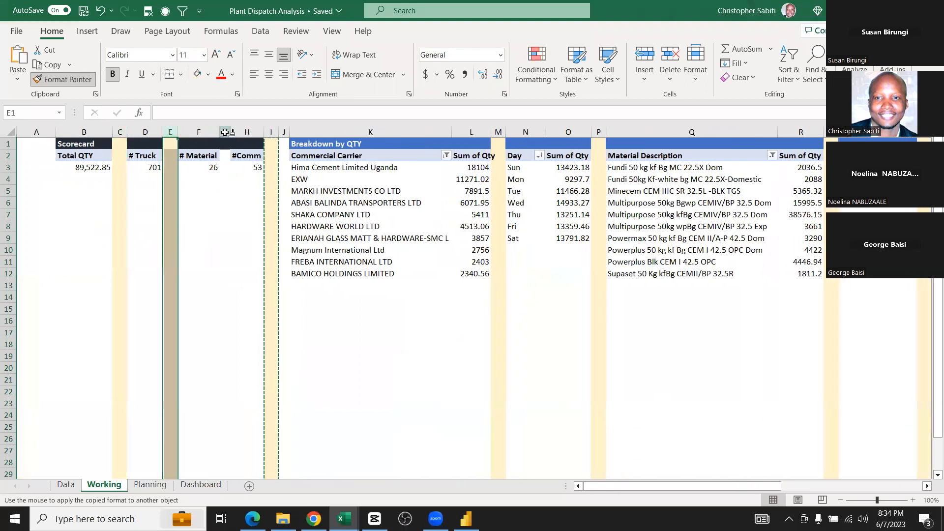
pyautogui.click(226, 132)
pyautogui.click(36, 133)
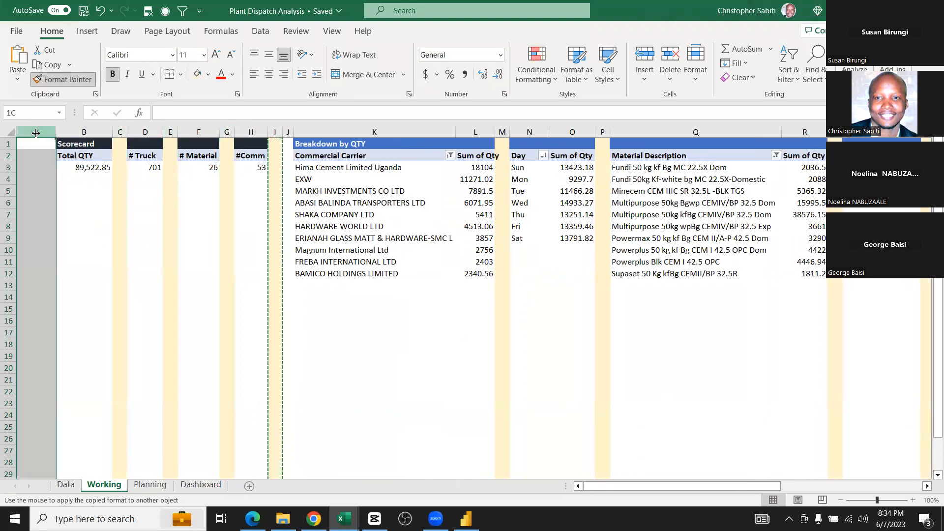
pyautogui.press('Escape')
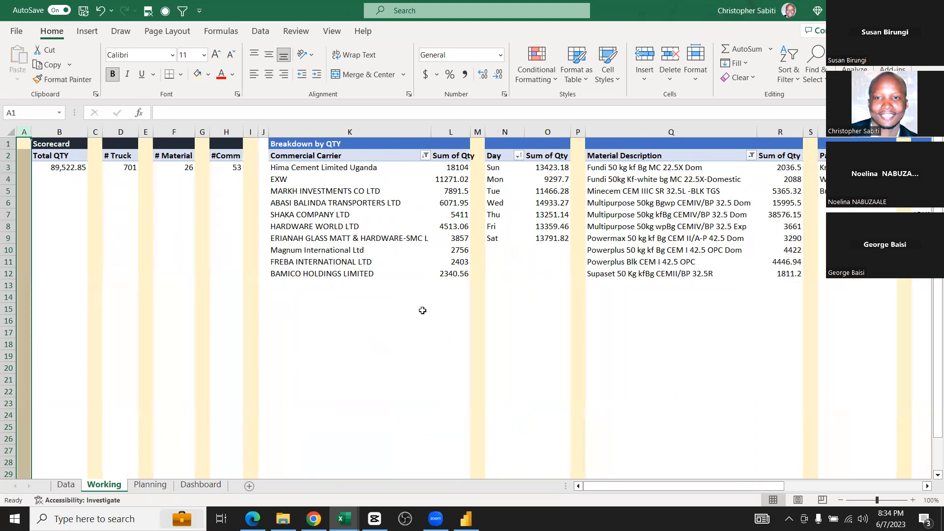
# Look over the coloured separator columns down and across the Working sheet, from the Scorecard to the Pie charts section
pyautogui.click(422, 308)
pyautogui.scroll(-5, 435, 307)
pyautogui.scroll(5, 452, 290)
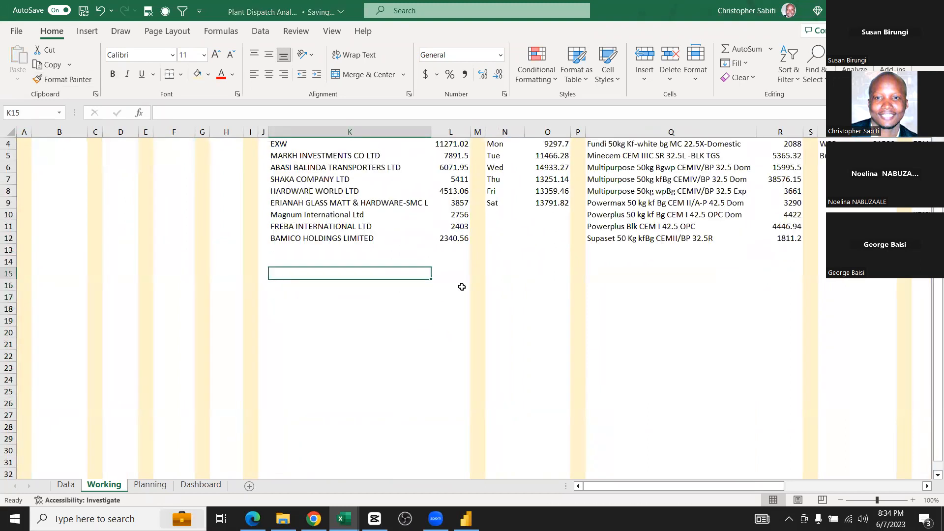
pyautogui.scroll(-15, 521, 324)
pyautogui.scroll(15, 539, 310)
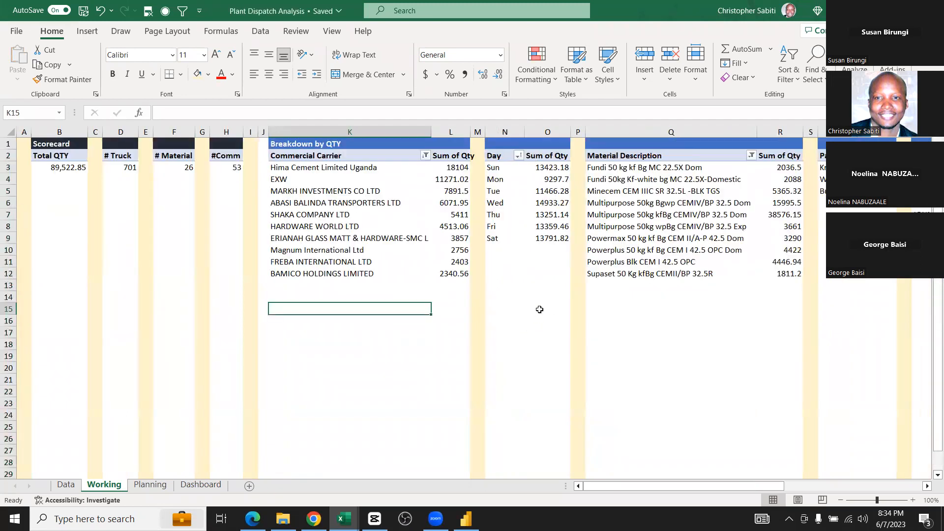
pyautogui.hscroll(5, 553, 309)
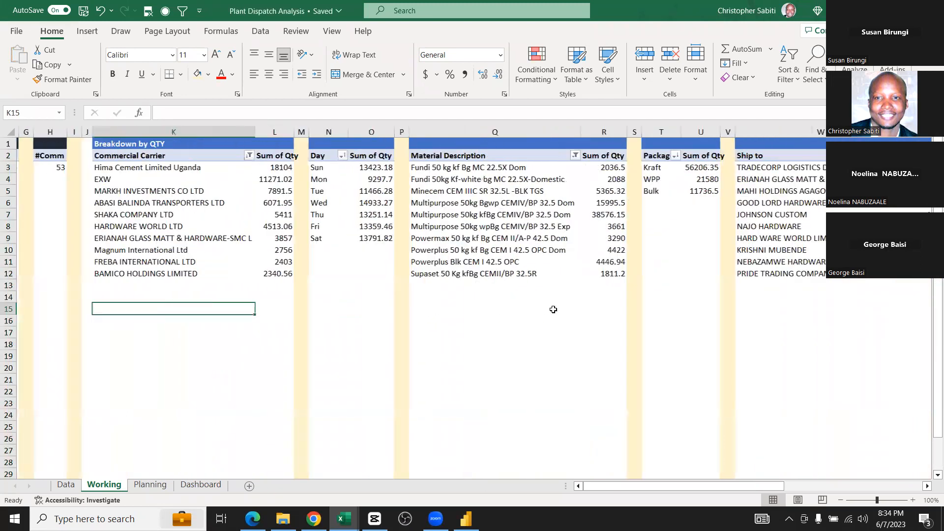
pyautogui.hscroll(12, 553, 309)
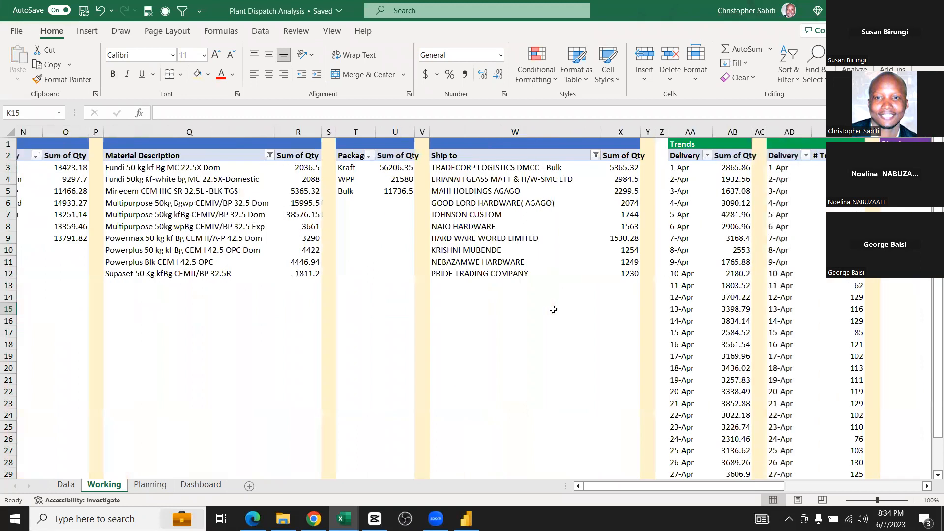
pyautogui.hscroll(-15, 197, 496)
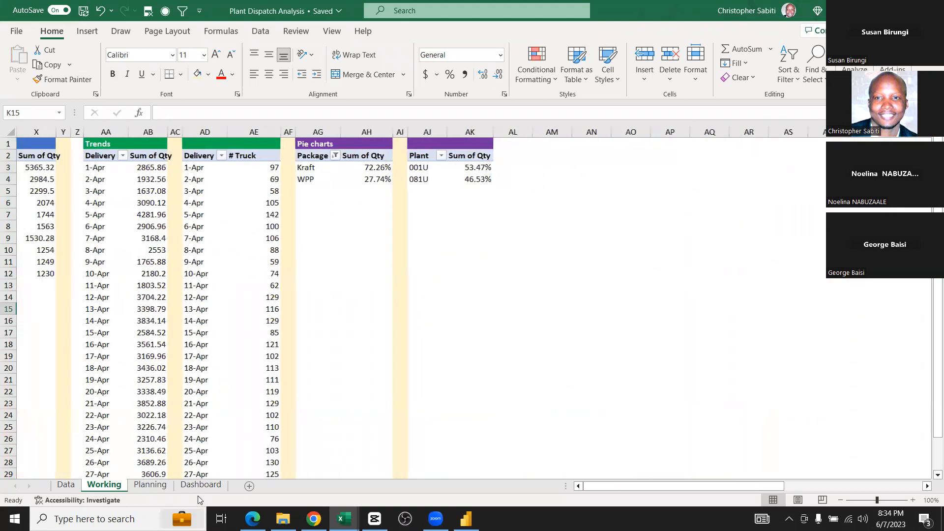
# Glance at the Dashboard sheet, return to Working and review its pivot tables from Scorecard through Trends and Pie charts
pyautogui.click(225, 486)
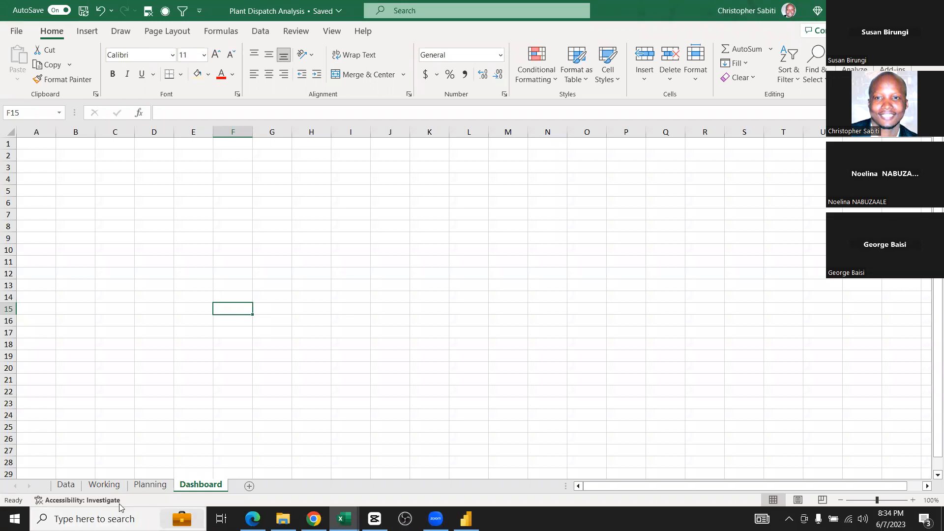
pyautogui.click(104, 485)
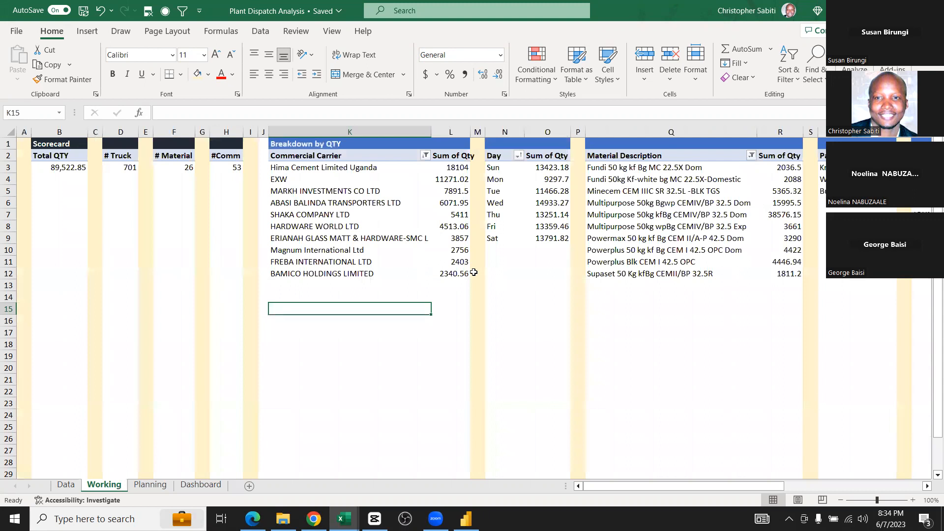
pyautogui.hscroll(3, 475, 276)
pyautogui.hscroll(1, 475, 277)
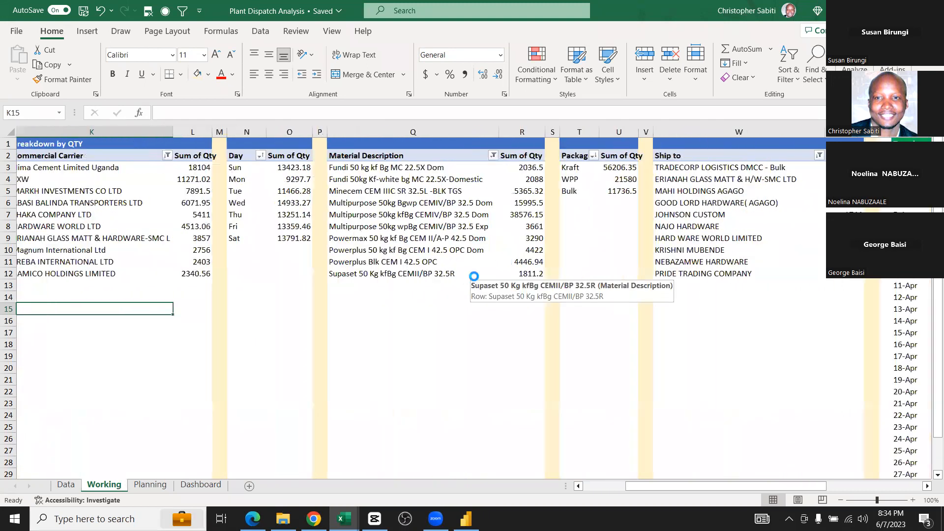
pyautogui.hscroll(6, 474, 277)
pyautogui.hscroll(3, 475, 277)
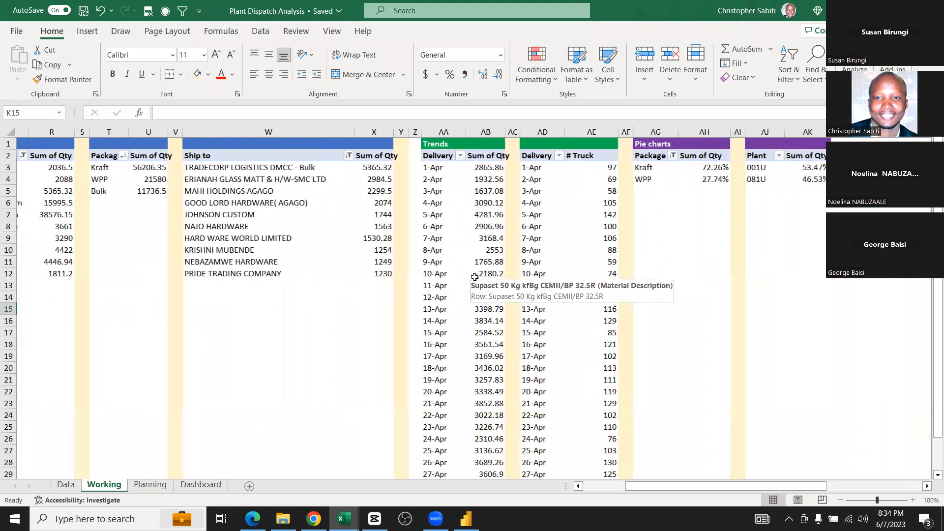
pyautogui.hscroll(1, 474, 277)
pyautogui.hscroll(1, 475, 277)
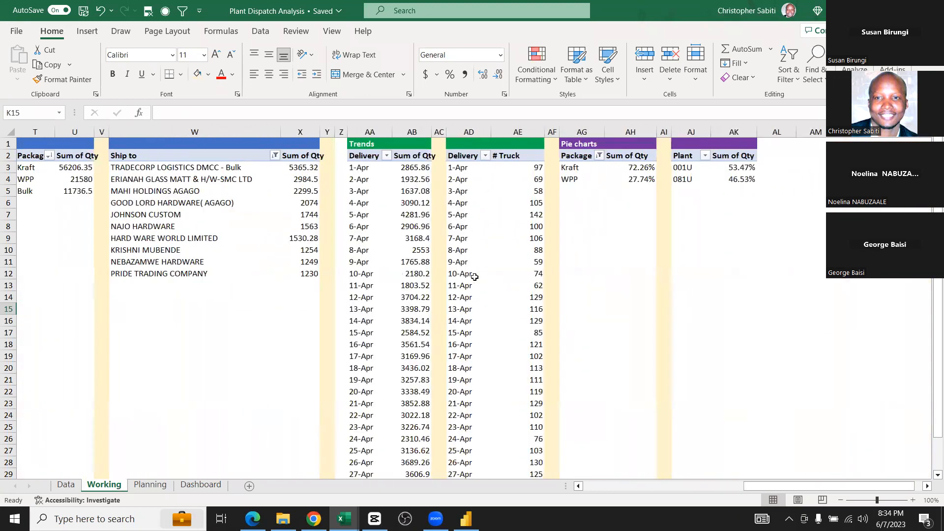
pyautogui.hscroll(-4, 473, 274)
pyautogui.hscroll(-8, 190, 297)
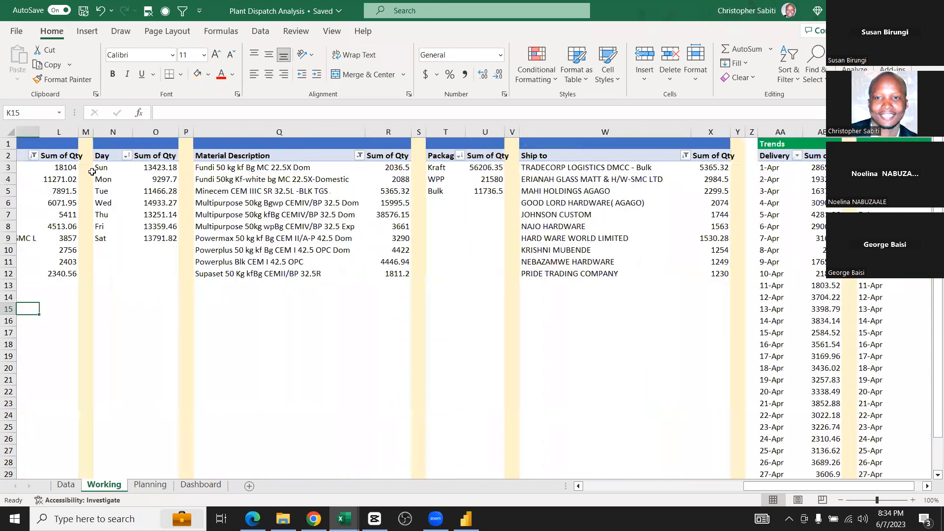
pyautogui.hscroll(1, 465, 275)
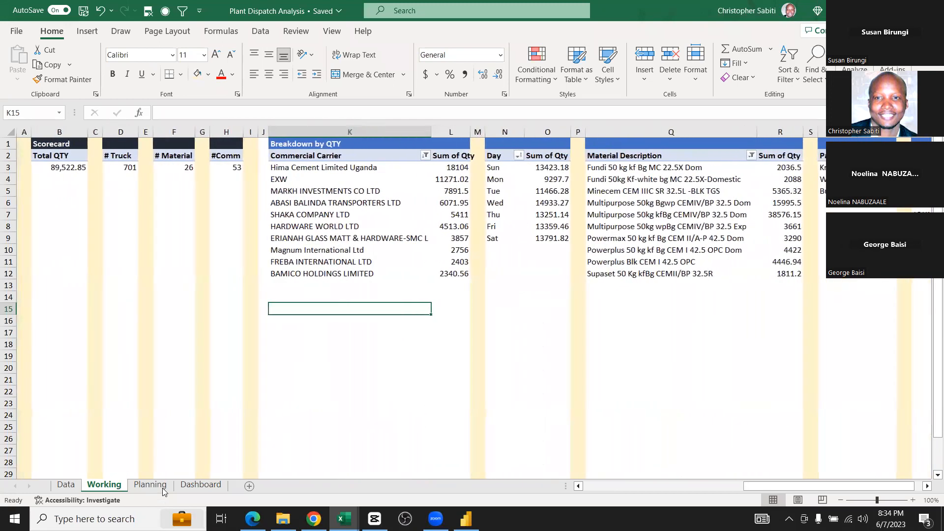
# Open the Dashboard sheet and select cell G9
pyautogui.click(200, 485)
pyautogui.click(264, 235)
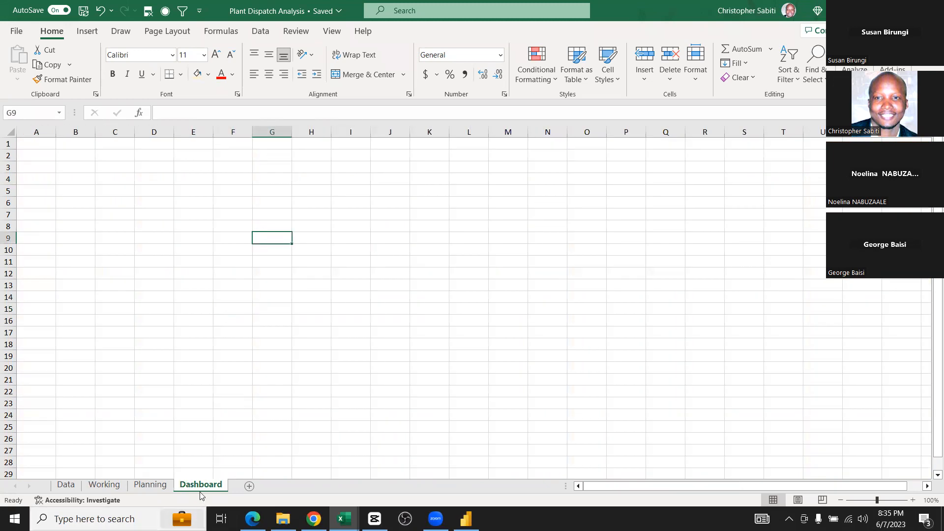
# Set the Dashboard sheet's zoom level to 70%
pyautogui.click(841, 499)
pyautogui.click(841, 499)
pyautogui.click(841, 499)
pyautogui.click(840, 500)
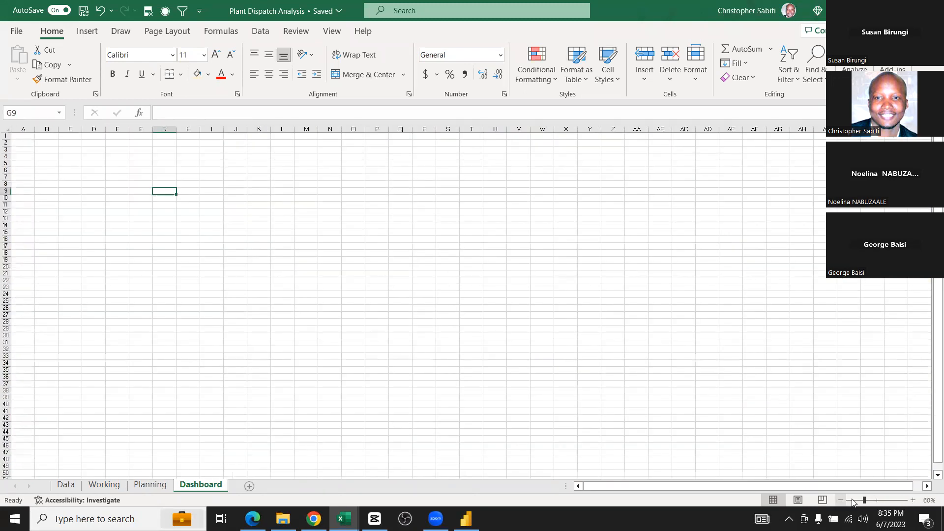
pyautogui.click(912, 500)
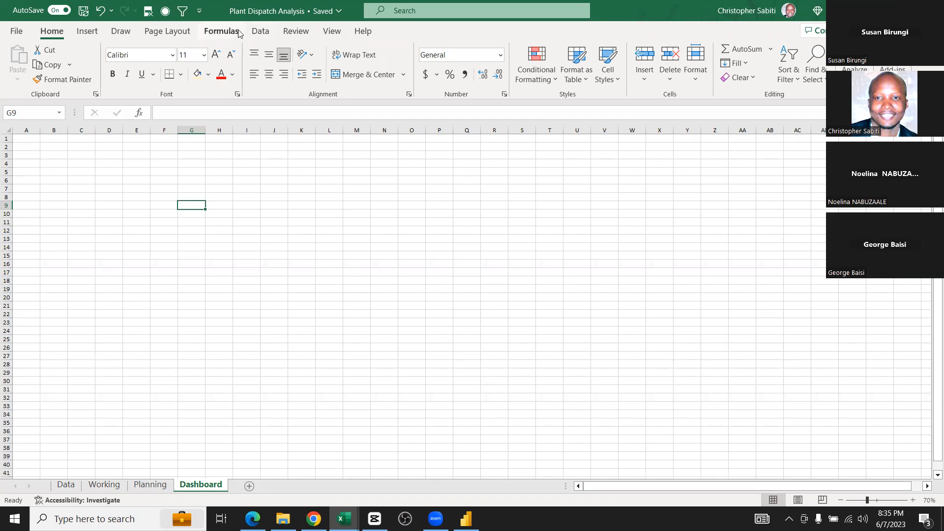
# Hide the gridlines on the Dashboard sheet
pyautogui.click(262, 33)
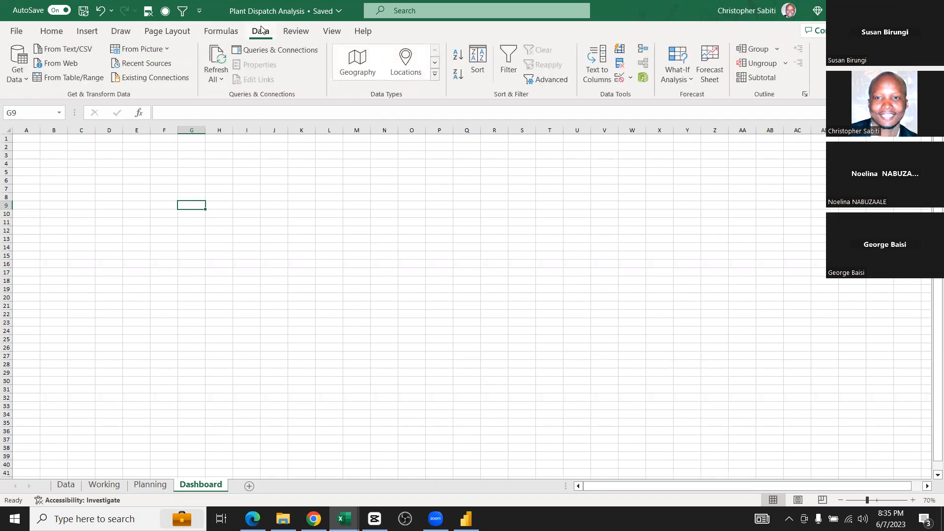
pyautogui.click(331, 31)
pyautogui.click(332, 75)
pyautogui.click(329, 213)
pyautogui.scroll(-6, 217, 269)
pyautogui.scroll(6, 218, 269)
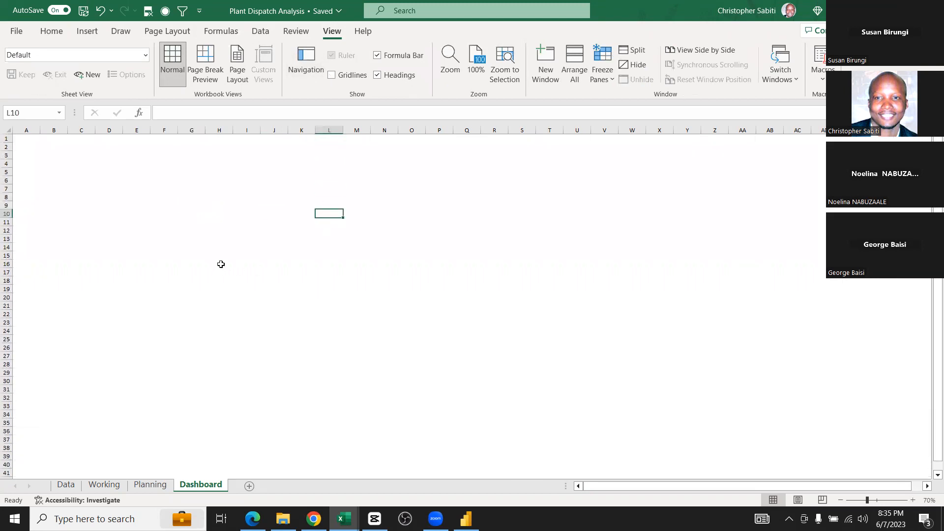
pyautogui.click(8, 128)
pyautogui.click(75, 203)
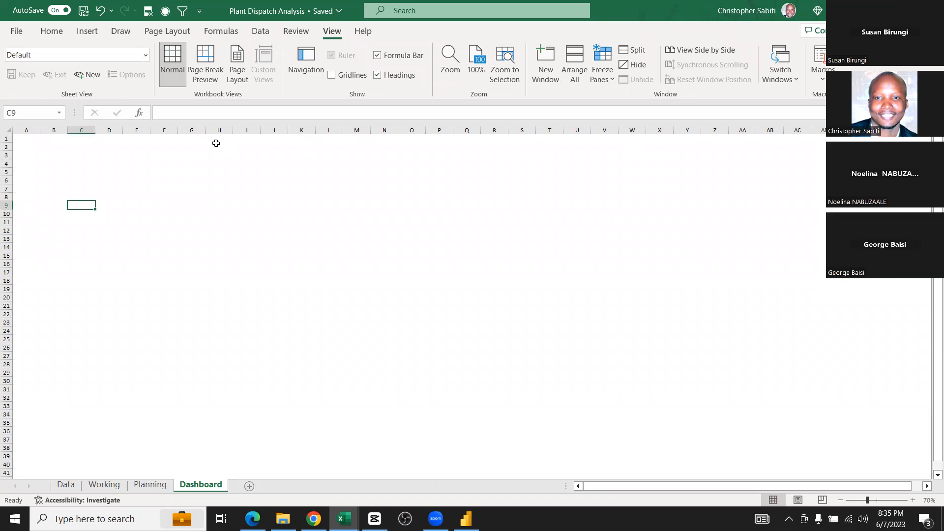
pyautogui.rightClick(28, 131)
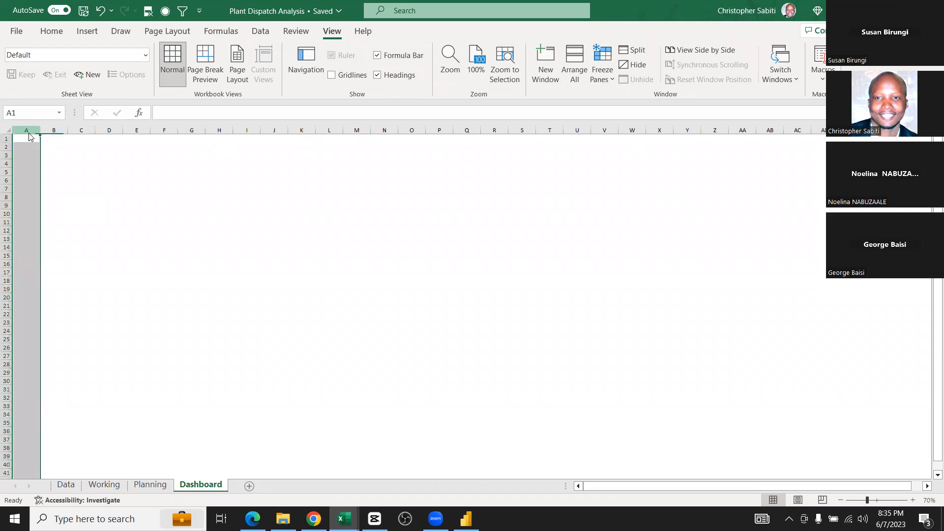
pyautogui.press('Escape')
pyautogui.click(249, 180)
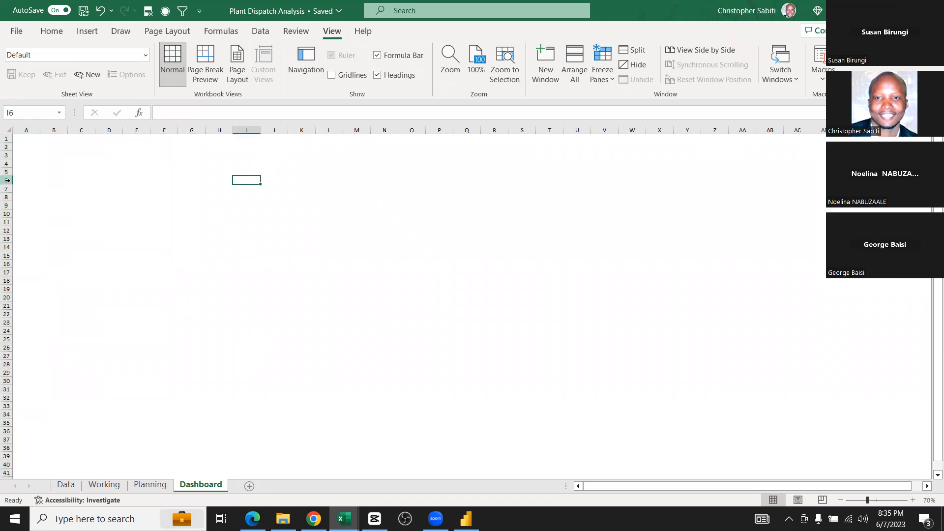
pyautogui.rightClick(6, 172)
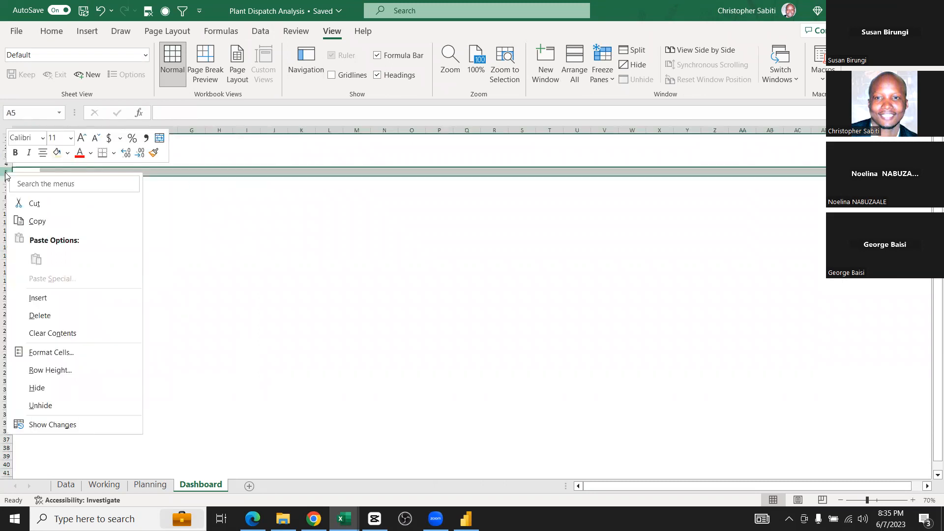
pyautogui.press('Escape')
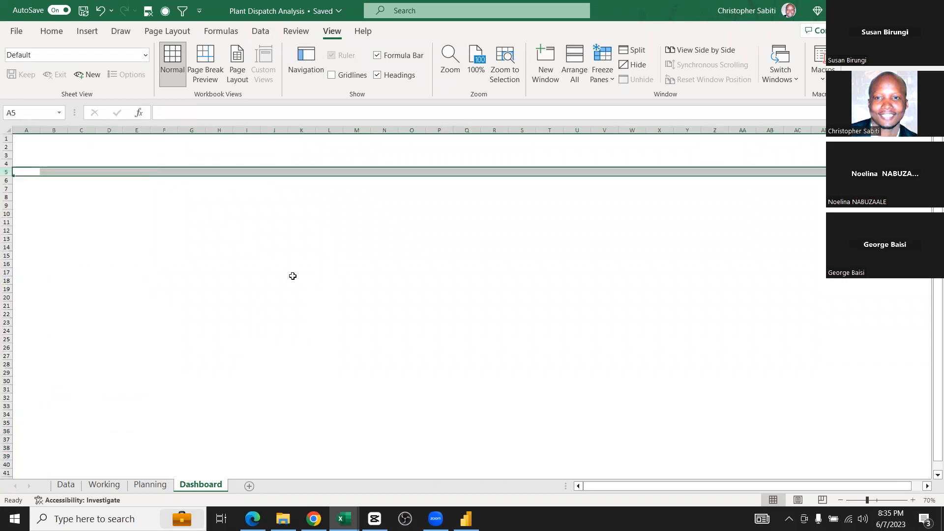
pyautogui.click(168, 253)
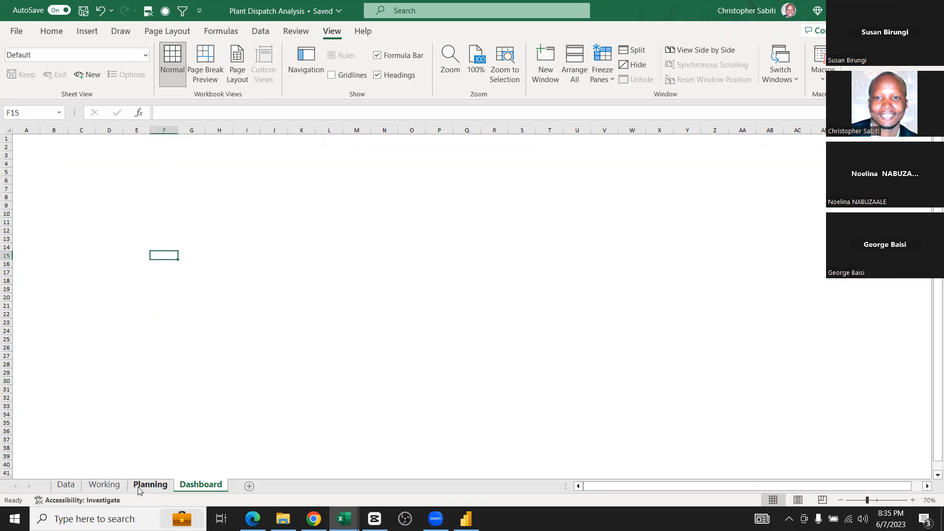
# Glance at the Working sheet, then enter the heading Slicers in cell A18 of the Planning sheet
pyautogui.click(104, 486)
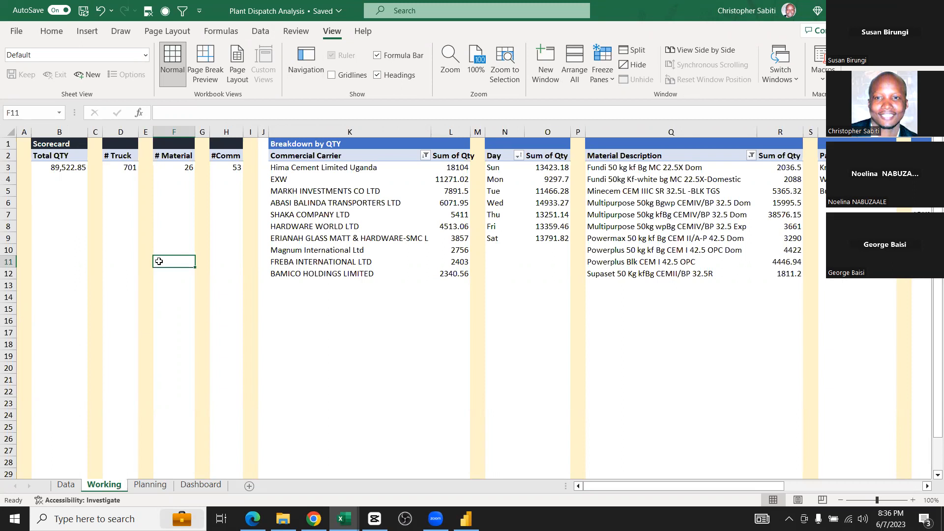
pyautogui.click(162, 485)
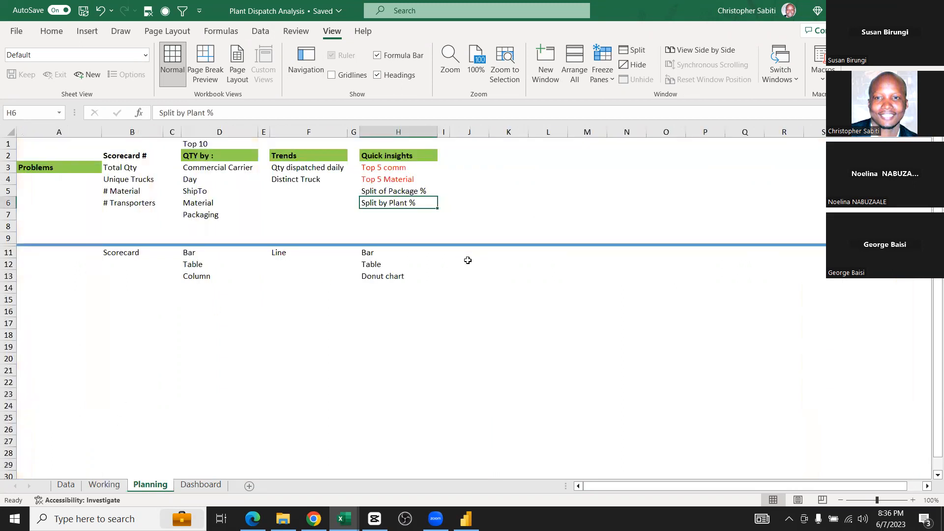
pyautogui.click(505, 155)
pyautogui.click(65, 333)
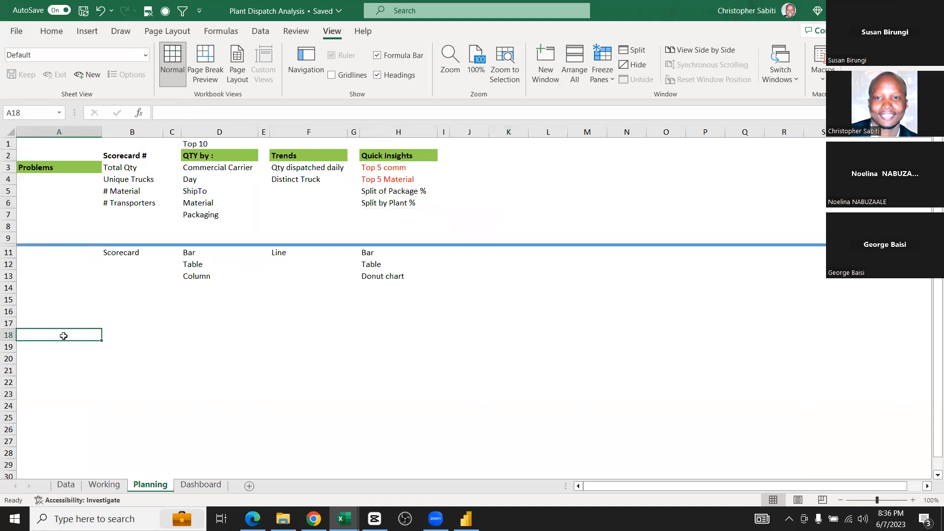
pyautogui.write('Slicers')
pyautogui.press('Return')
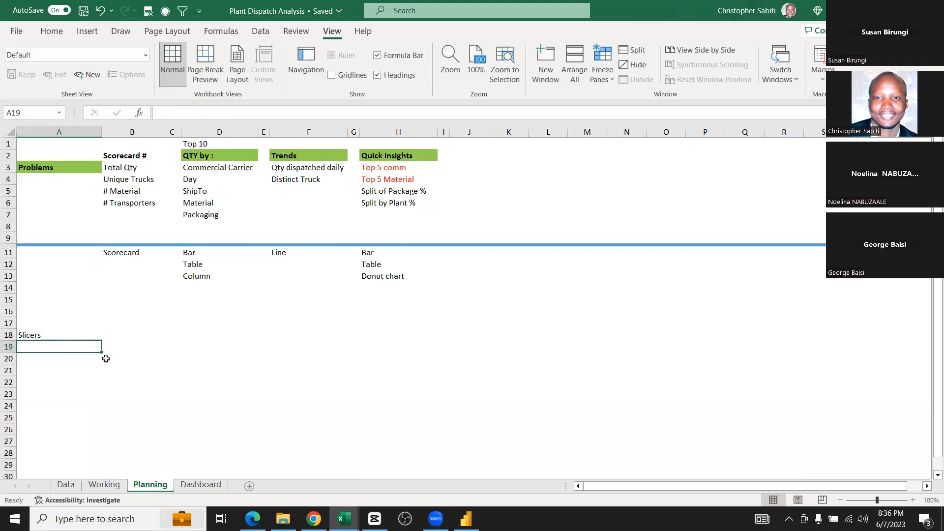
# List Plant and Package in cells A19 and A20 beneath the Slicers heading
pyautogui.click(36, 336)
pyautogui.click(33, 351)
pyautogui.write('Plant')
pyautogui.press('Return')
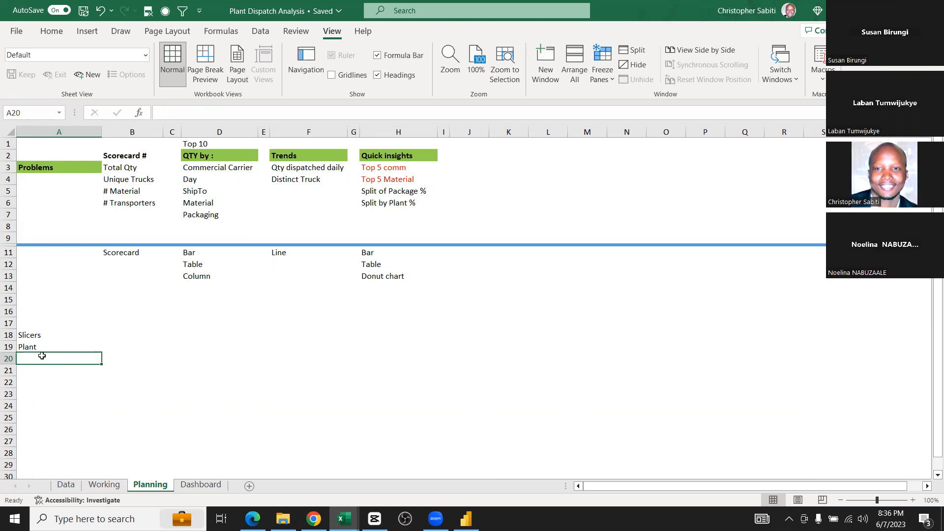
pyautogui.write('Package')
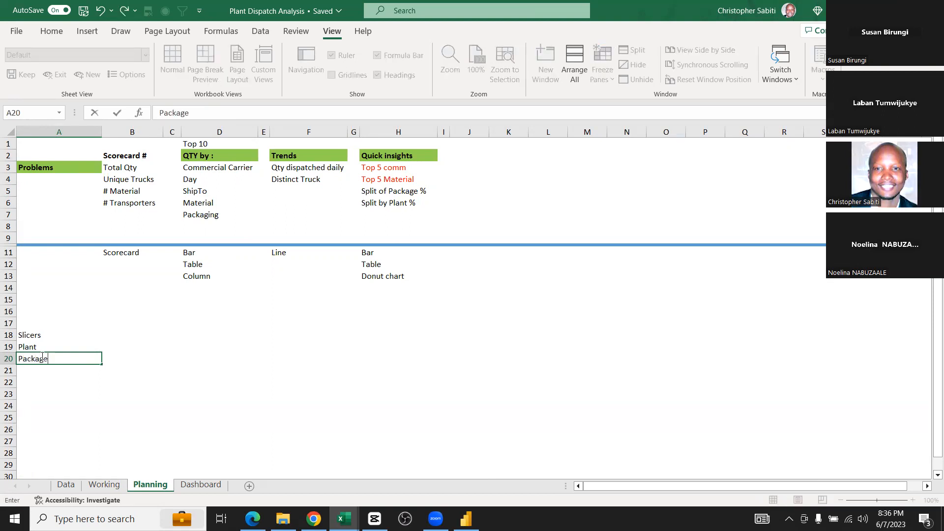
pyautogui.press('Return')
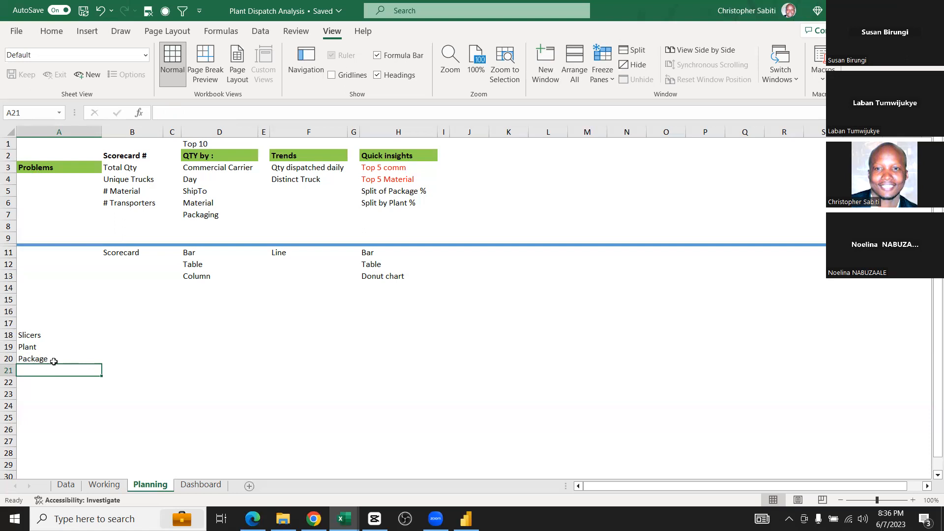
# Copy the formatting of the Problems cell A3 onto the Slicers heading in A18
pyautogui.click(100, 335)
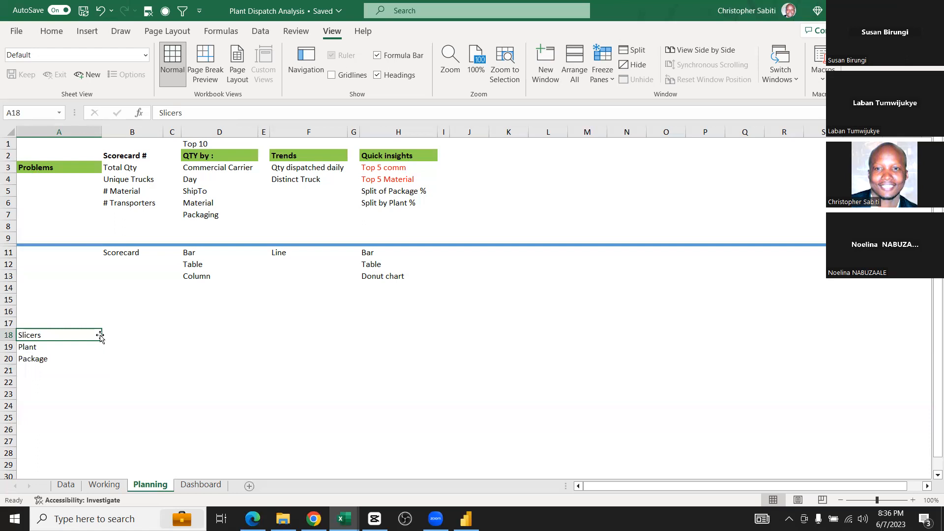
pyautogui.click(35, 370)
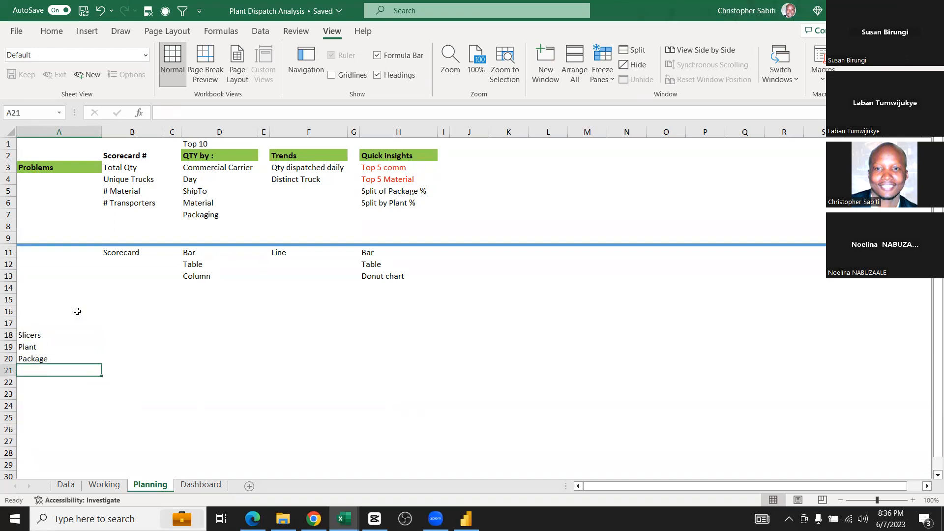
pyautogui.click(61, 165)
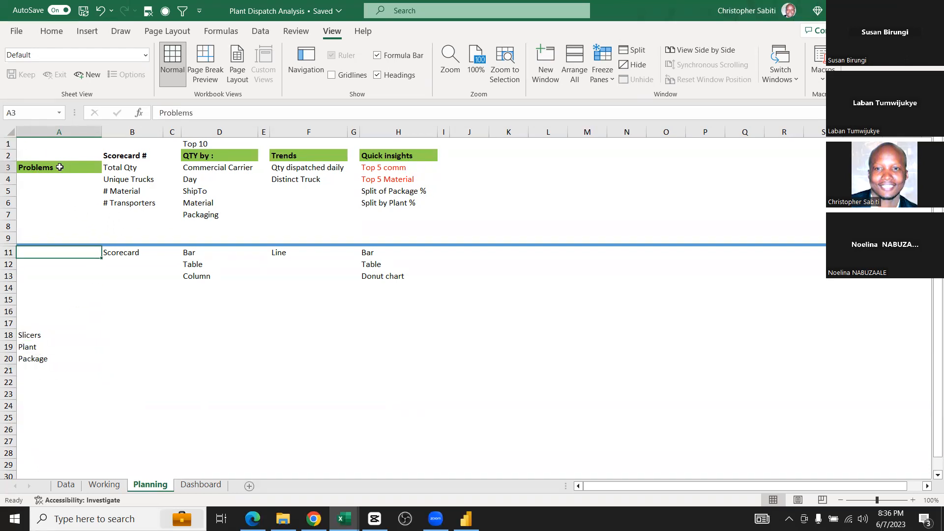
pyautogui.click(50, 33)
pyautogui.click(63, 79)
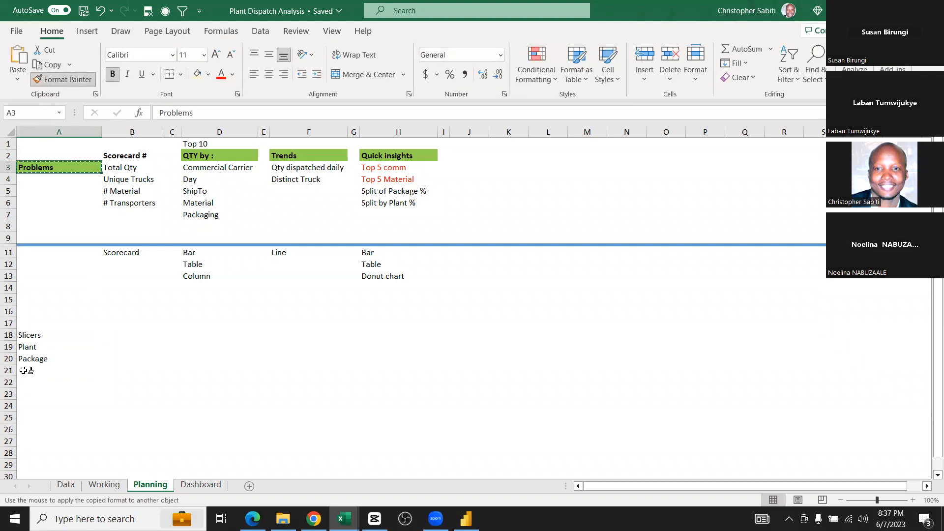
pyautogui.click(38, 337)
# Add Days to the slicer list in cell A21
pyautogui.click(49, 374)
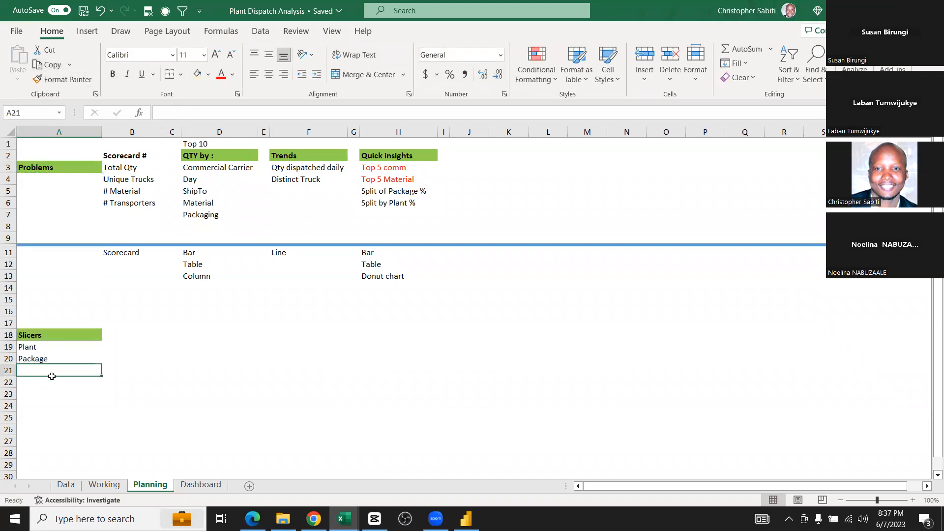
pyautogui.write('Days')
pyautogui.press('Return')
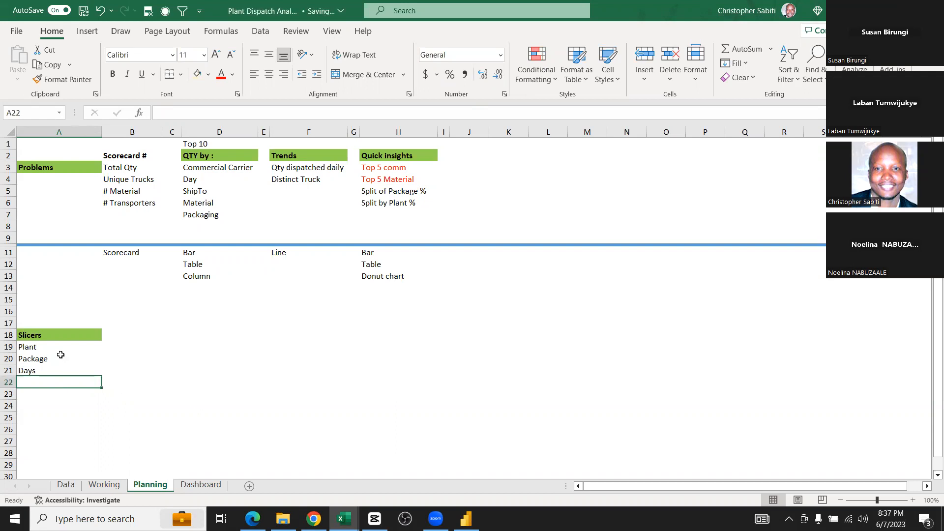
pyautogui.click(187, 331)
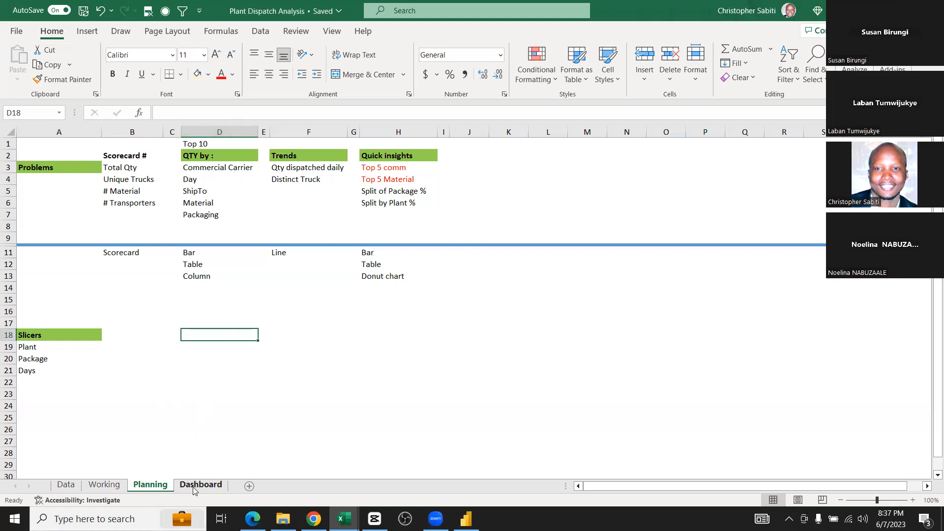
# Review the Working pivot tables, the Data sheet and the planned Scorecard items in Planning cells B3:B6
pyautogui.click(108, 486)
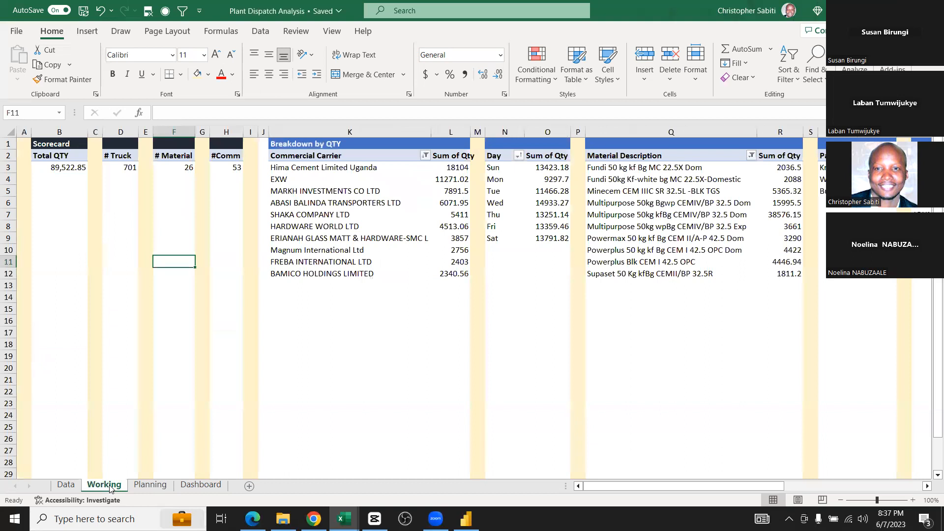
pyautogui.moveTo(461, 180)
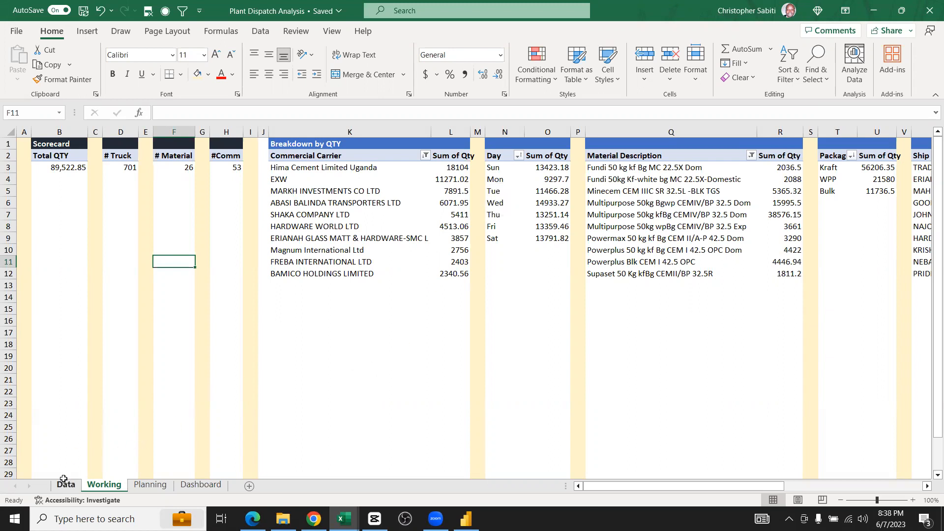
pyautogui.click(67, 486)
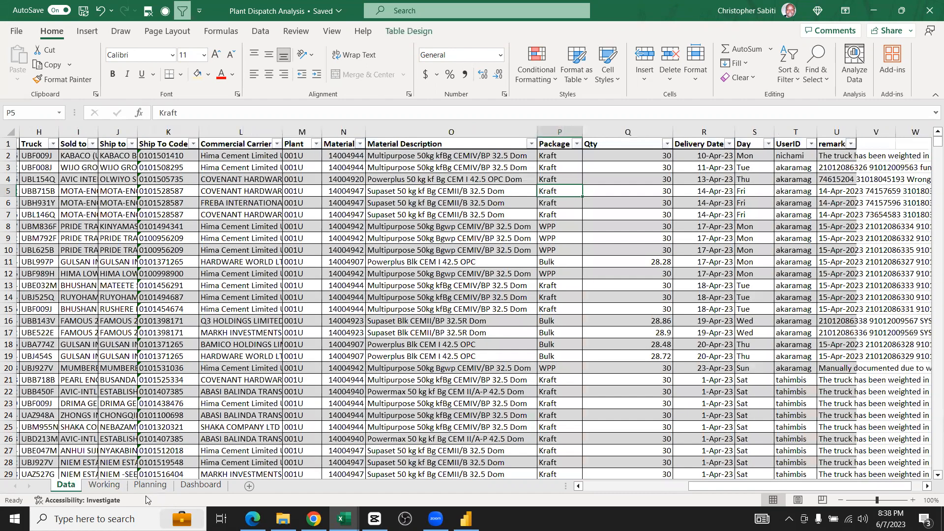
pyautogui.click(147, 486)
pyautogui.moveTo(125, 169); pyautogui.dragTo(143, 203)
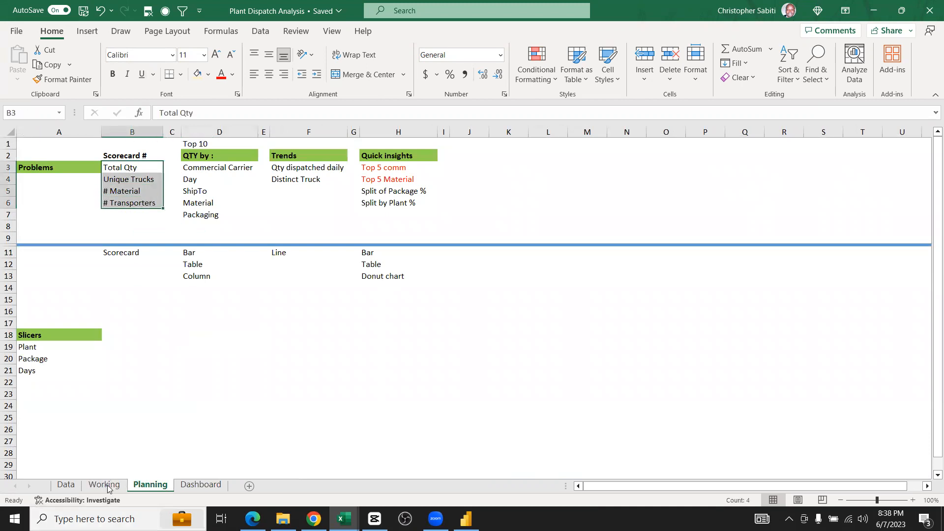
pyautogui.click(133, 476)
# Draw a rounded rectangle banner about 0.92" high and 21.56" wide across rows 1 to 5 of Dashboard, and nudge it against the sheet's top edge
pyautogui.click(200, 485)
pyautogui.click(215, 196)
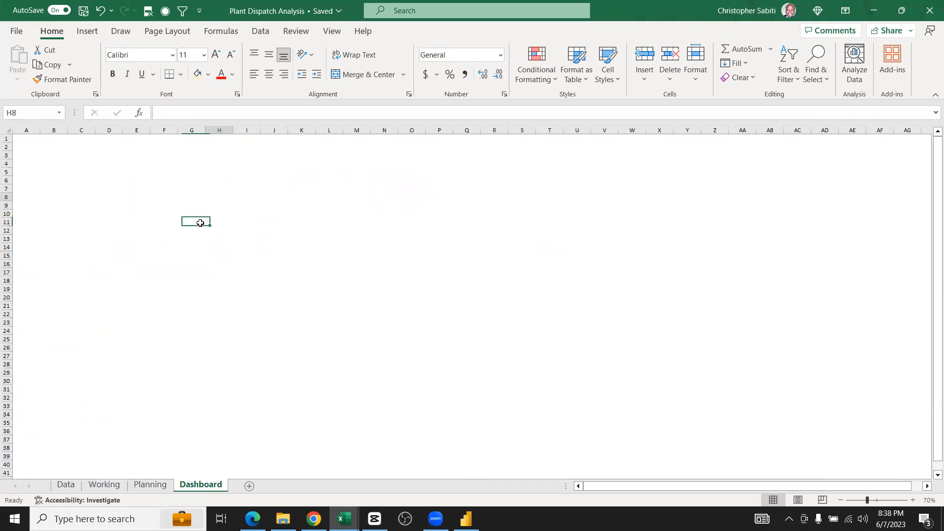
pyautogui.click(91, 31)
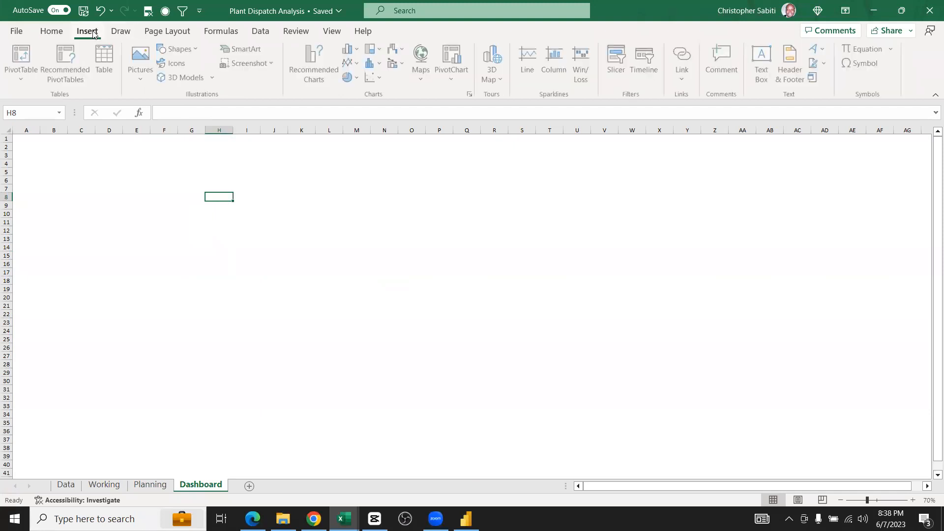
pyautogui.click(199, 49)
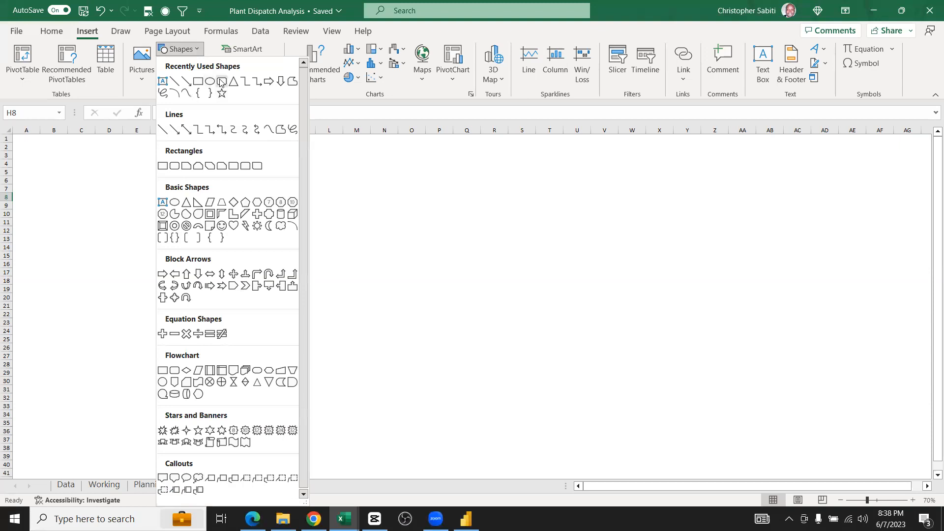
pyautogui.click(221, 82)
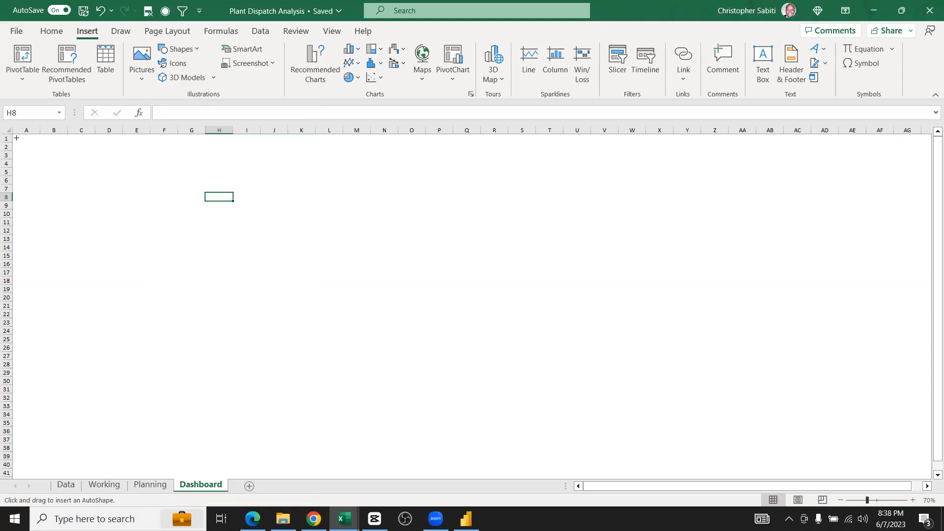
pyautogui.moveTo(16, 137); pyautogui.dragTo(907, 175)
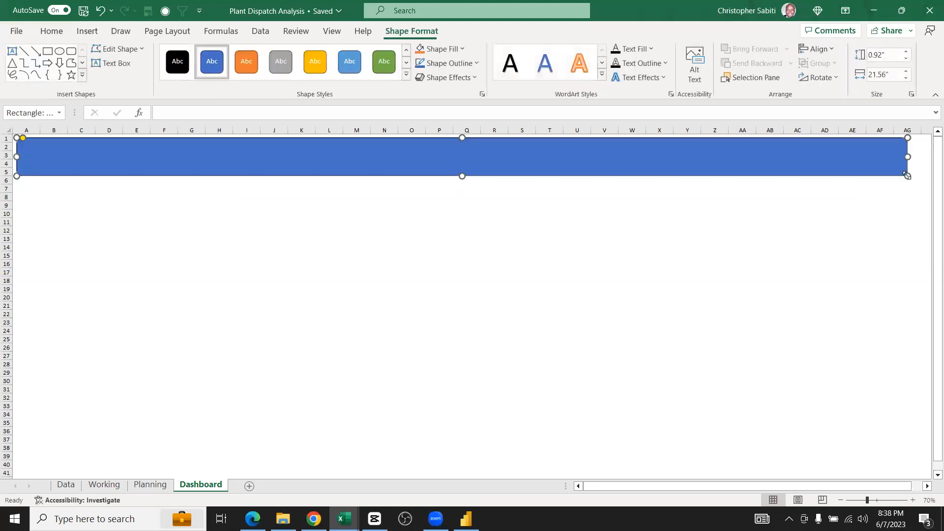
pyautogui.moveTo(898, 141); pyautogui.dragTo(899, 140)
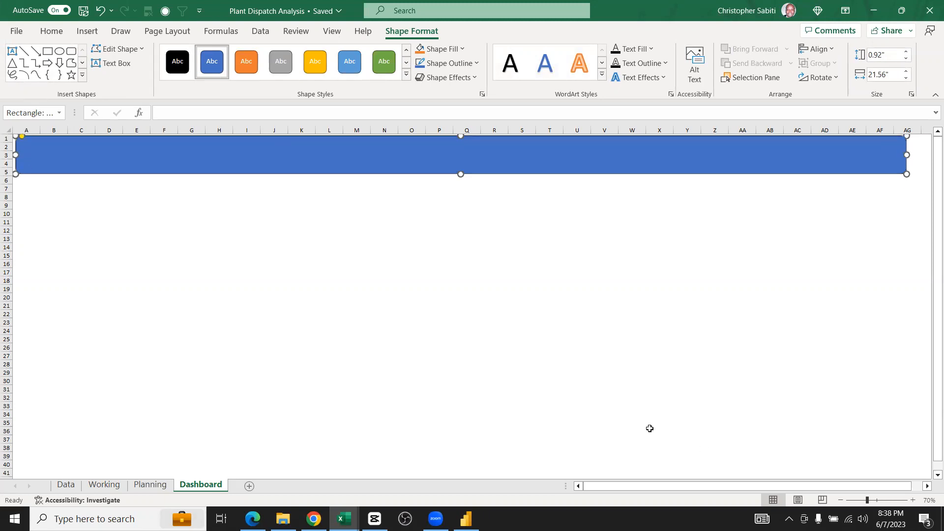
# Fill every cell of the Dashboard sheet with a light gray background
pyautogui.click(8, 131)
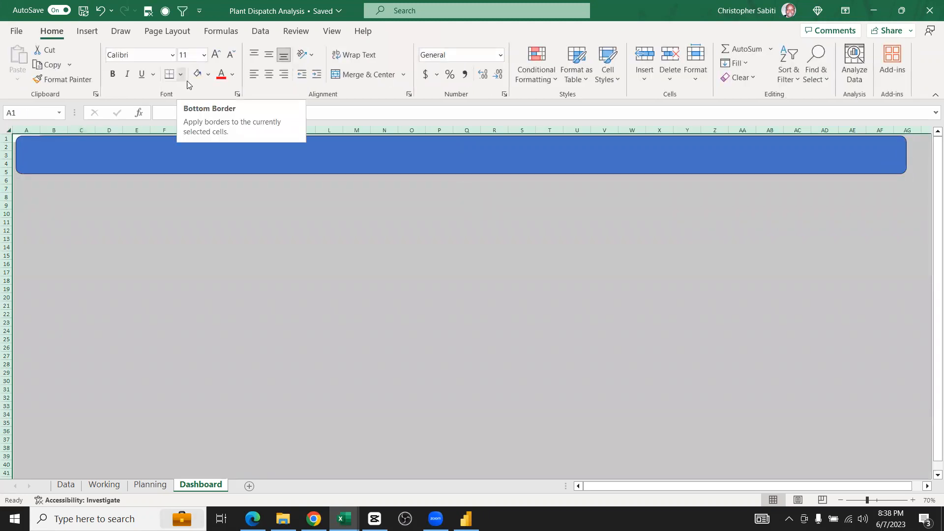
pyautogui.click(209, 74)
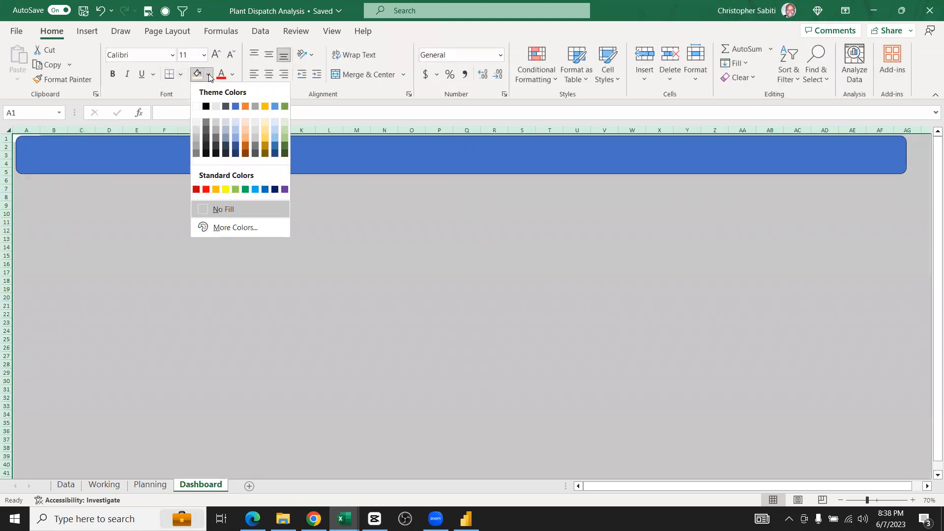
pyautogui.click(197, 128)
pyautogui.click(243, 267)
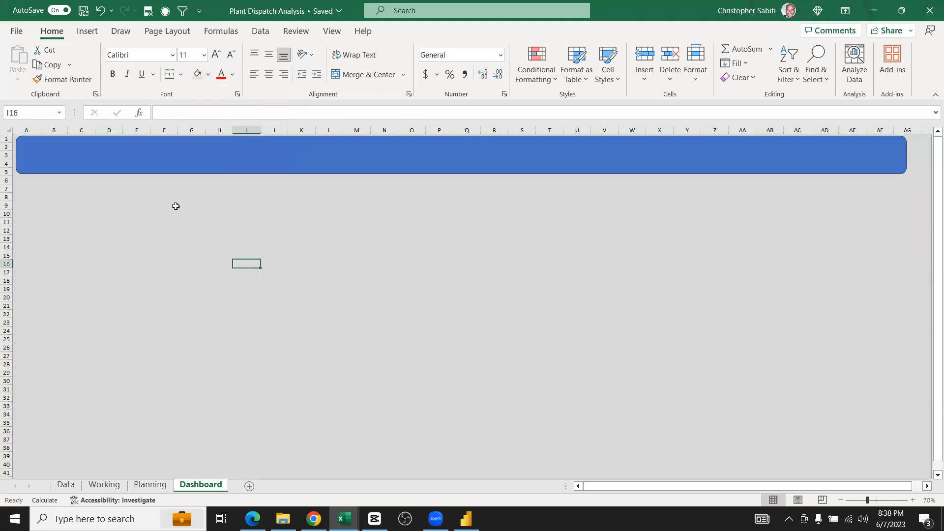
pyautogui.click(175, 172)
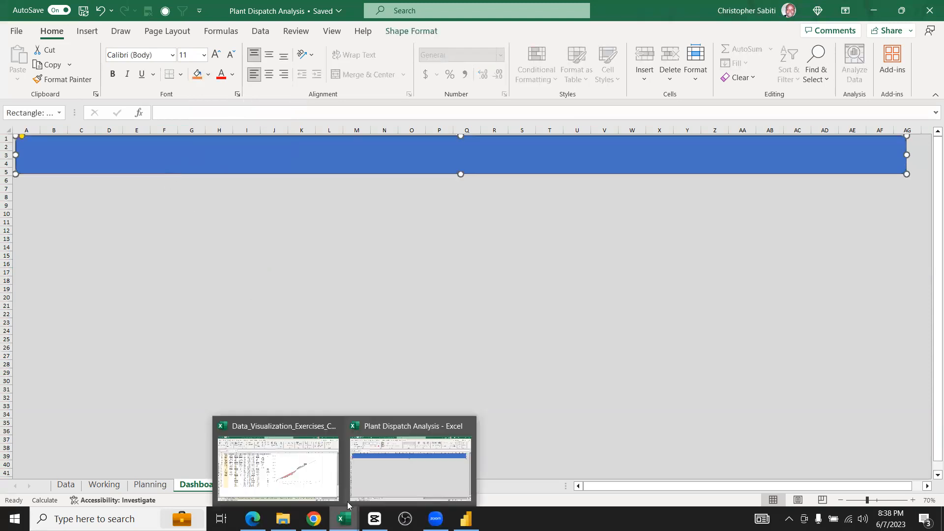
# Switch to the course spreadsheet in Chrome and copy the logo from the header of its Attendance sheet
pyautogui.moveTo(313, 519)
pyautogui.click(370, 462)
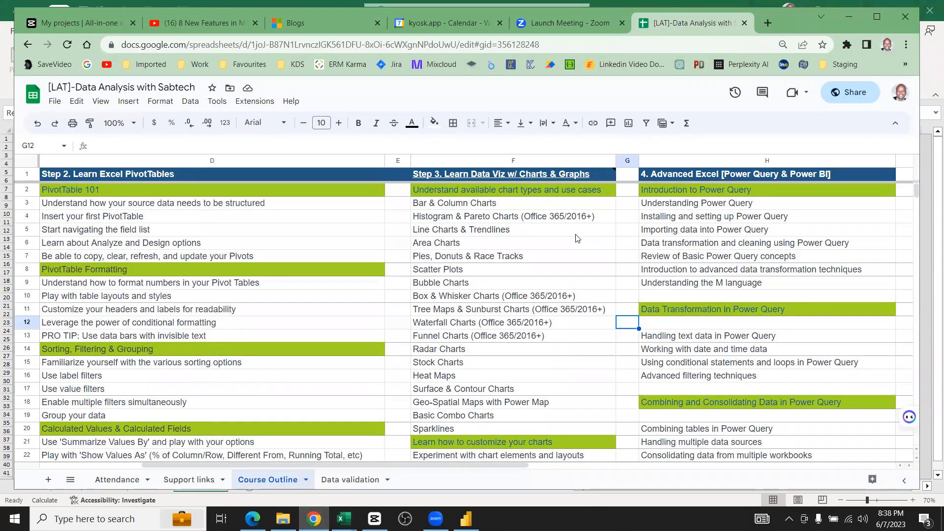
pyautogui.scroll(-5, 577, 238)
pyautogui.scroll(5, 747, 266)
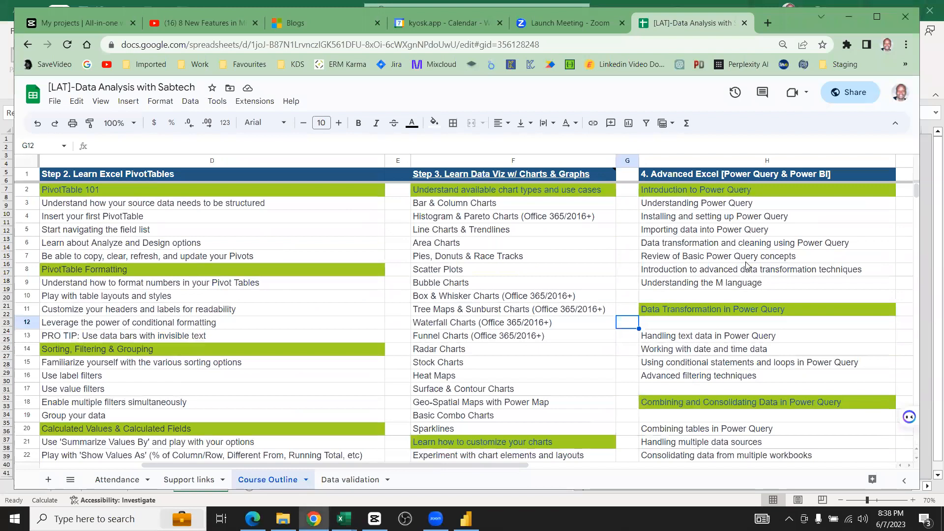
pyautogui.hscroll(10, 124, 479)
pyautogui.hscroll(-10, 124, 479)
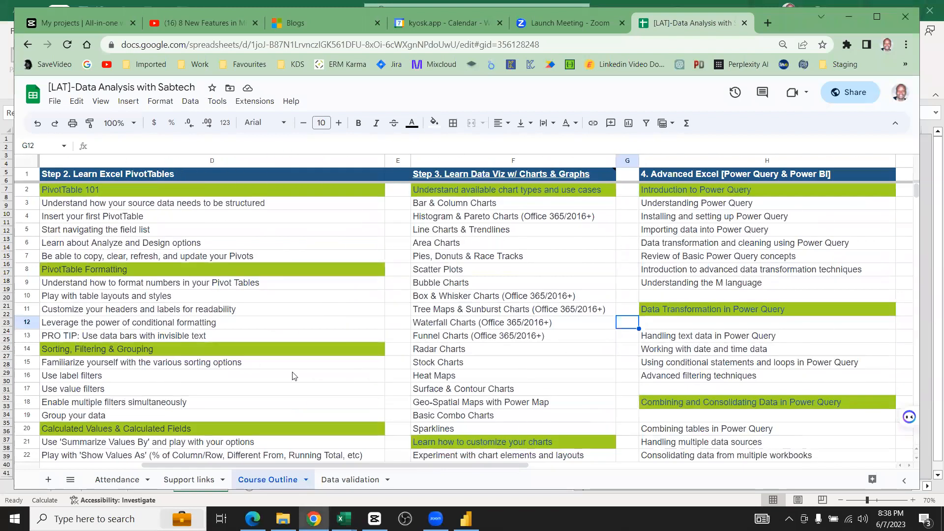
pyautogui.hscroll(-4, 294, 376)
pyautogui.click(118, 479)
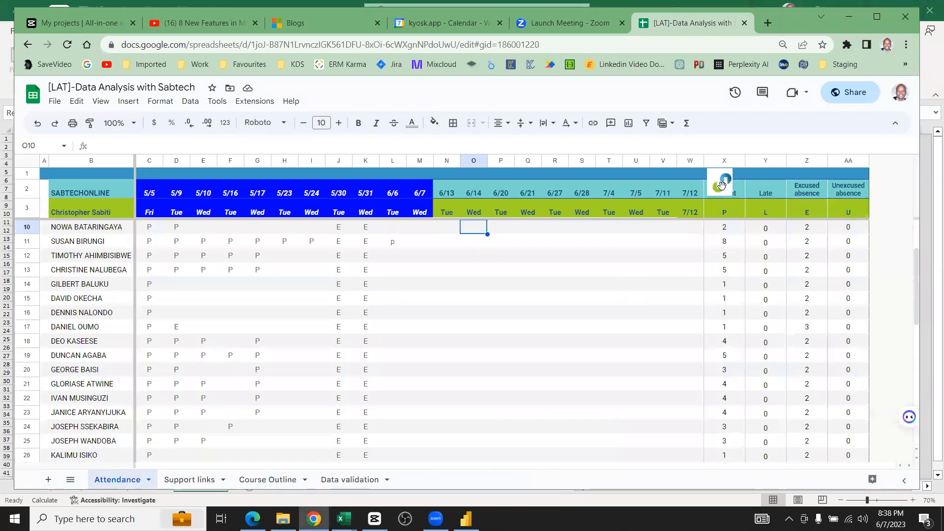
pyautogui.scroll(2, 722, 185)
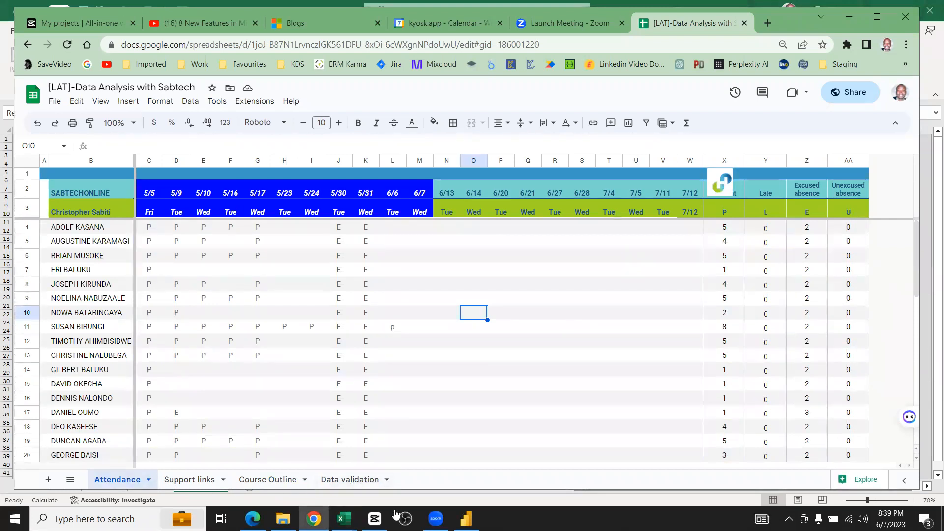
# Switch back to Excel, paste the logo at Dashboard cell O14, and place it enlarged below the banner
pyautogui.click(343, 518)
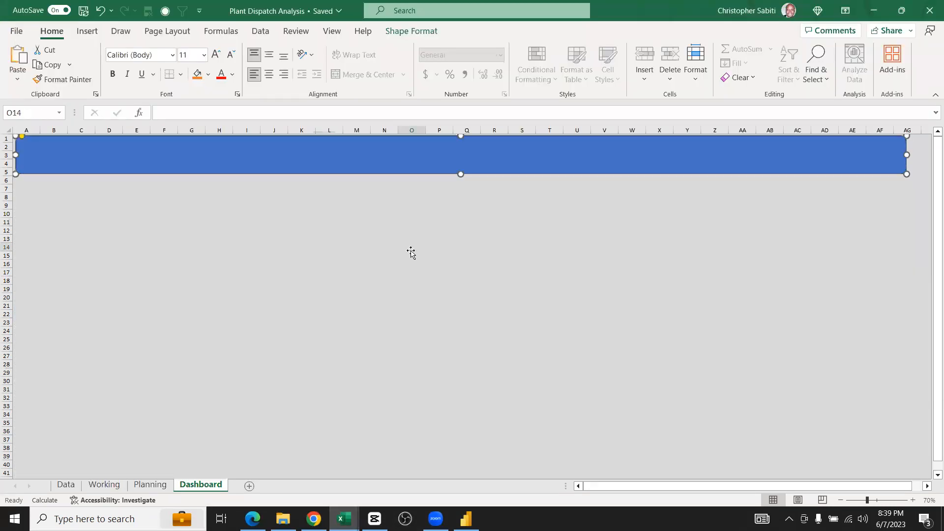
pyautogui.click(411, 249)
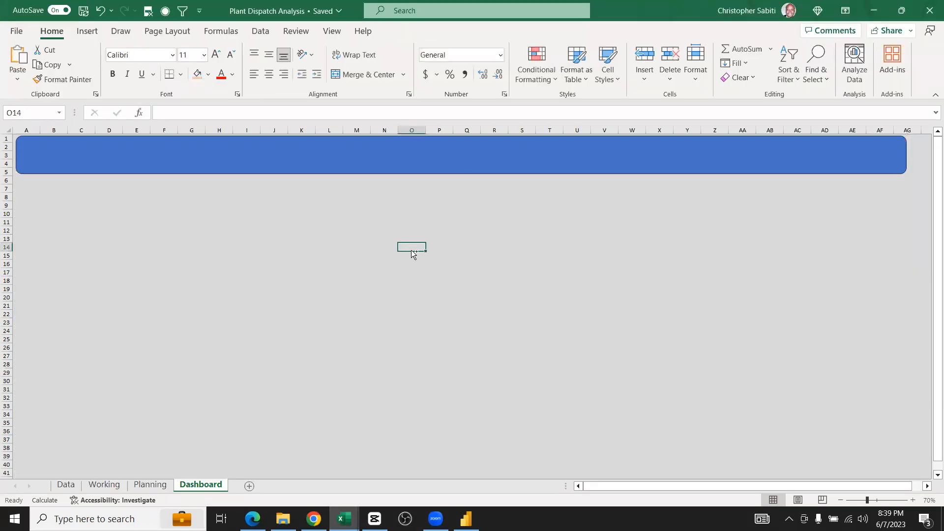
pyautogui.hotkey('ctrl', 'v')
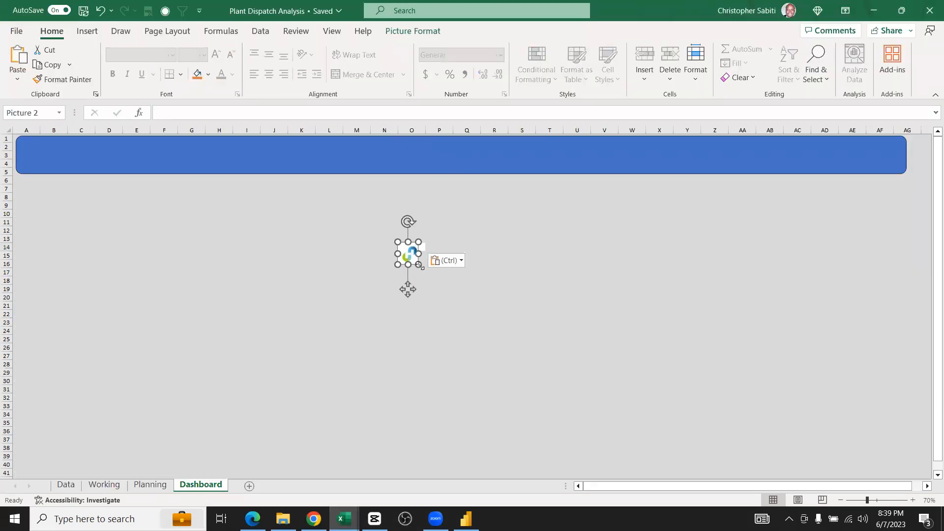
pyautogui.moveTo(481, 251); pyautogui.dragTo(520, 207)
# Change the header banner's fill from solid to a gradient fill
pyautogui.click(343, 152)
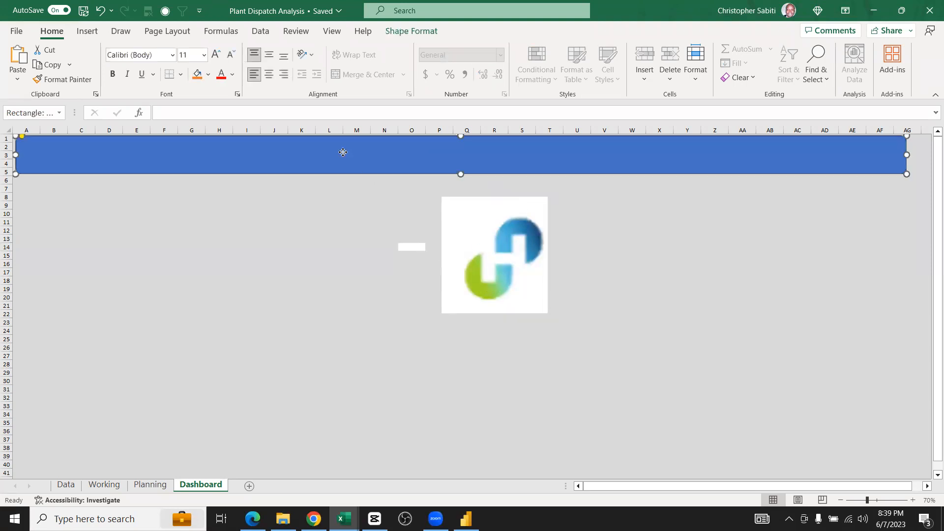
pyautogui.click(416, 155)
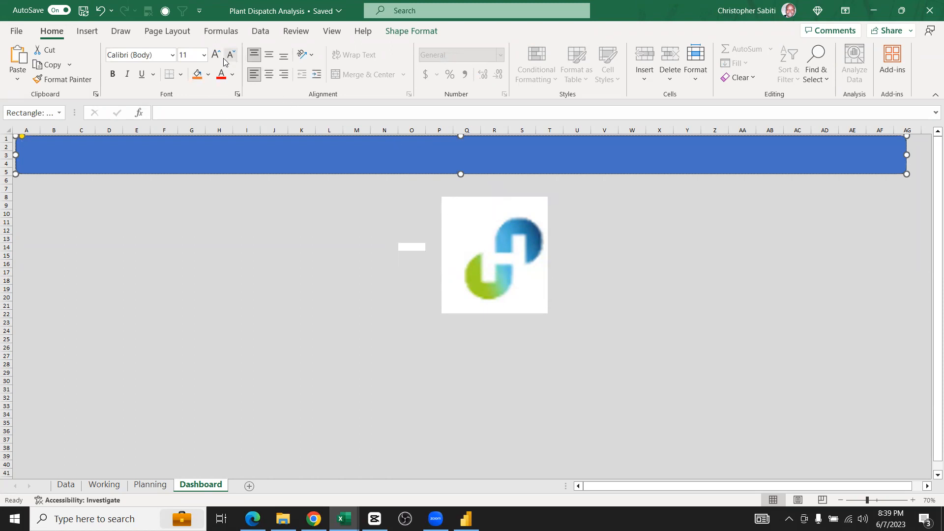
pyautogui.click(405, 31)
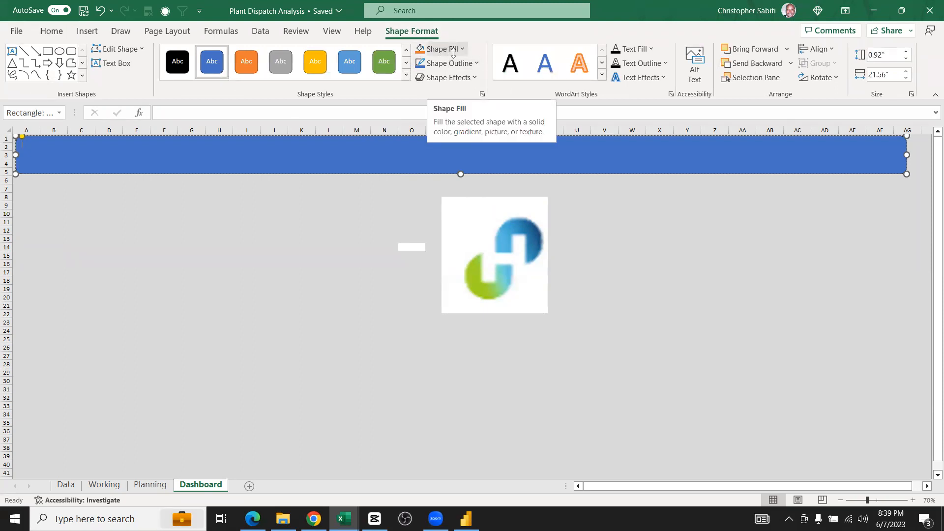
pyautogui.click(459, 48)
pyautogui.moveTo(450, 255)
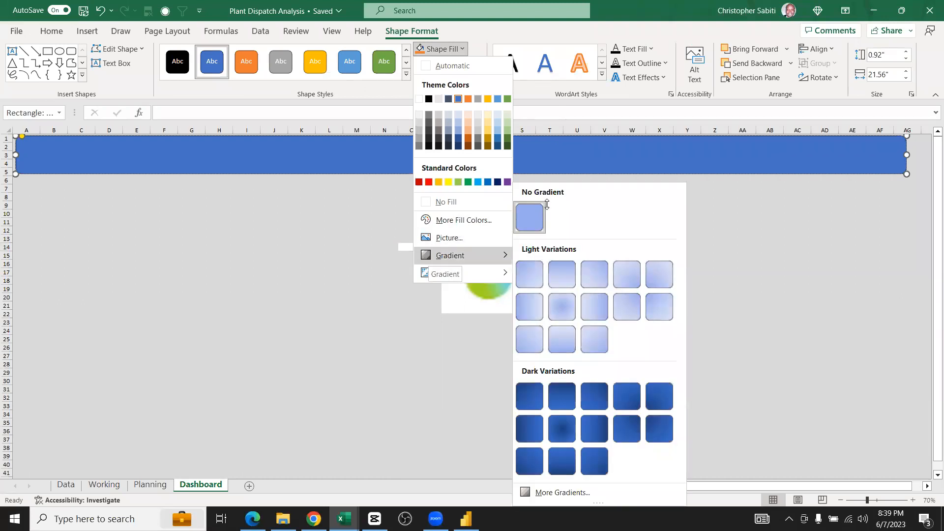
pyautogui.rightClick(551, 160)
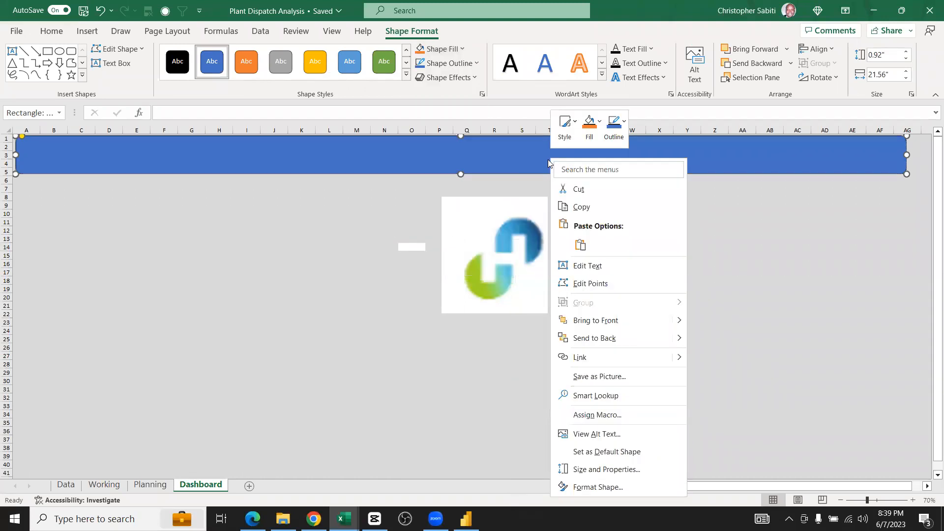
pyautogui.click(602, 486)
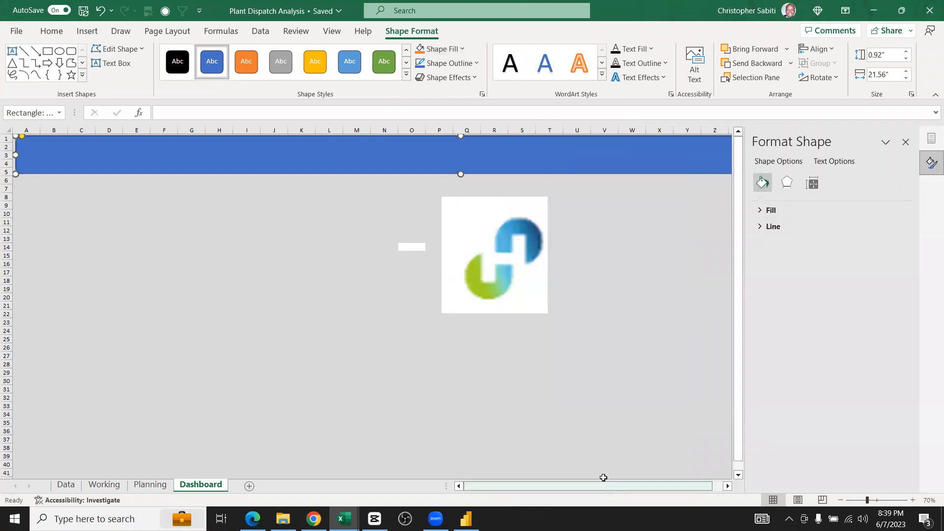
pyautogui.click(768, 210)
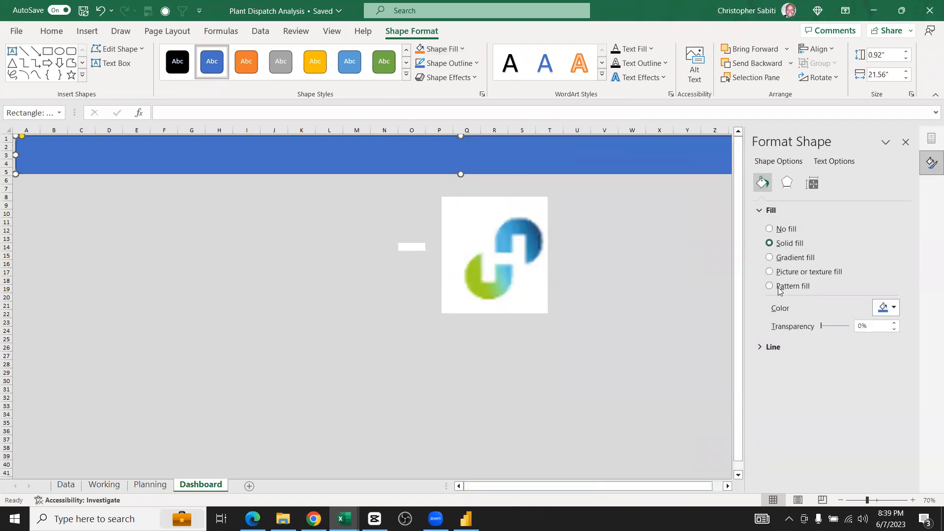
pyautogui.click(773, 258)
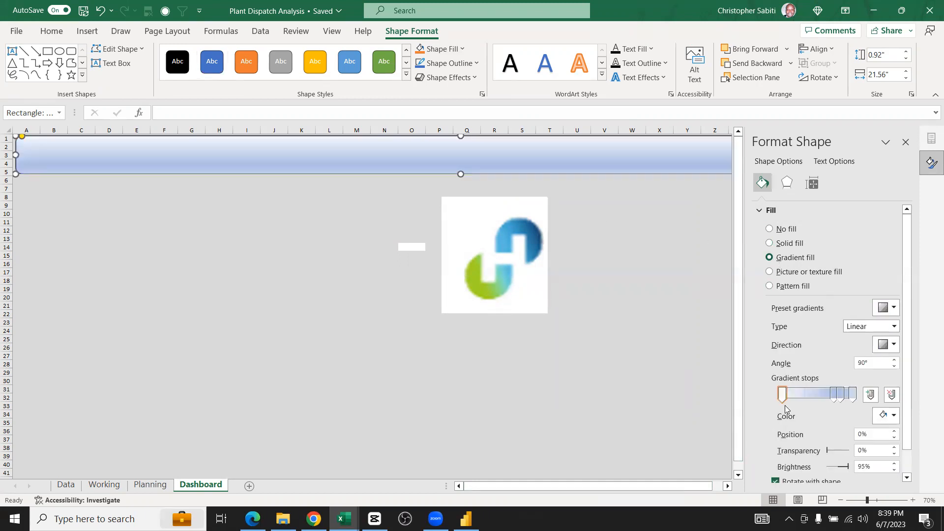
# Remove the two middle stops from the banner's gradient, keeping only the start and end stops
pyautogui.click(832, 395)
pyautogui.click(838, 393)
pyautogui.press('Delete')
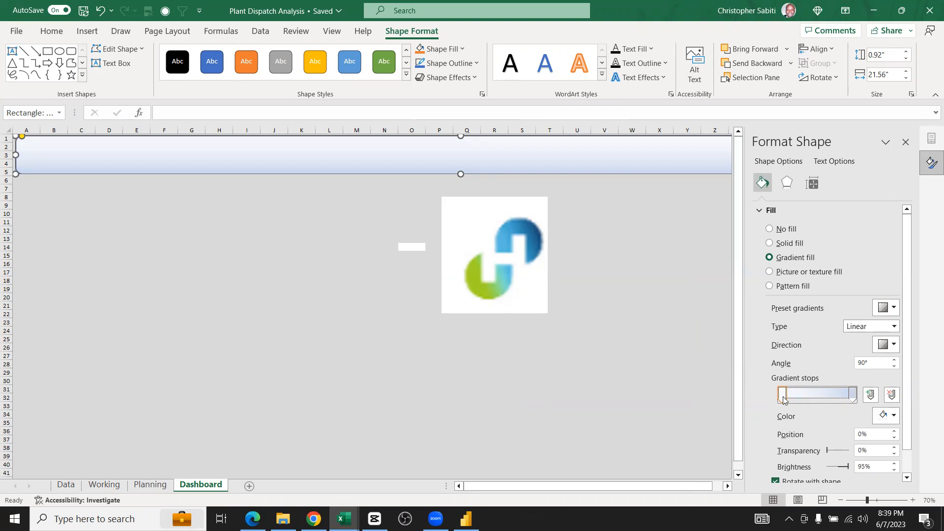
# Set the banner gradient's first stop, at 0%, to the custom lime green #9BDF03
pyautogui.click(886, 420)
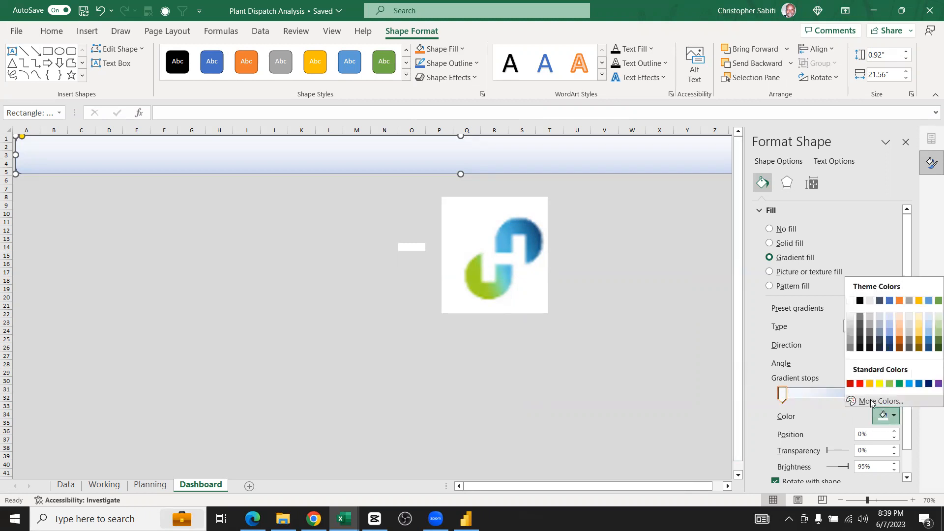
pyautogui.click(871, 402)
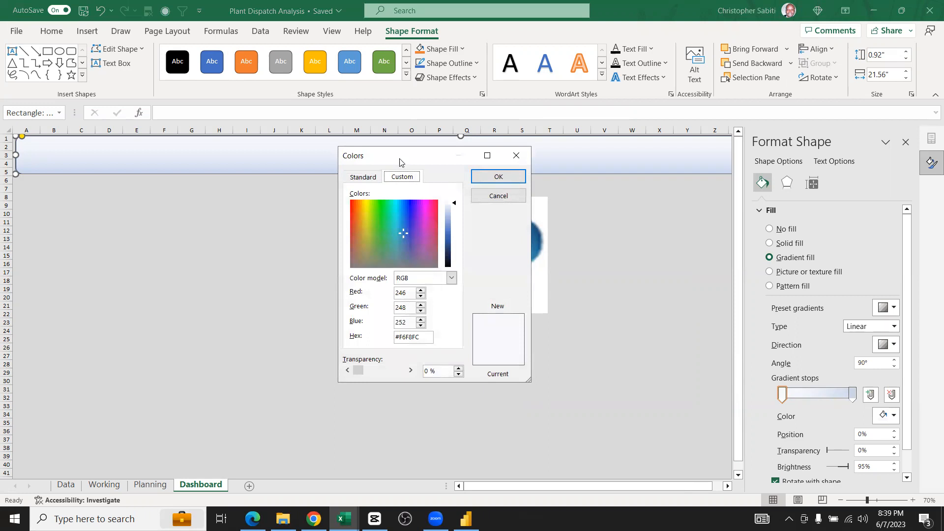
pyautogui.moveTo(399, 161); pyautogui.dragTo(211, 194)
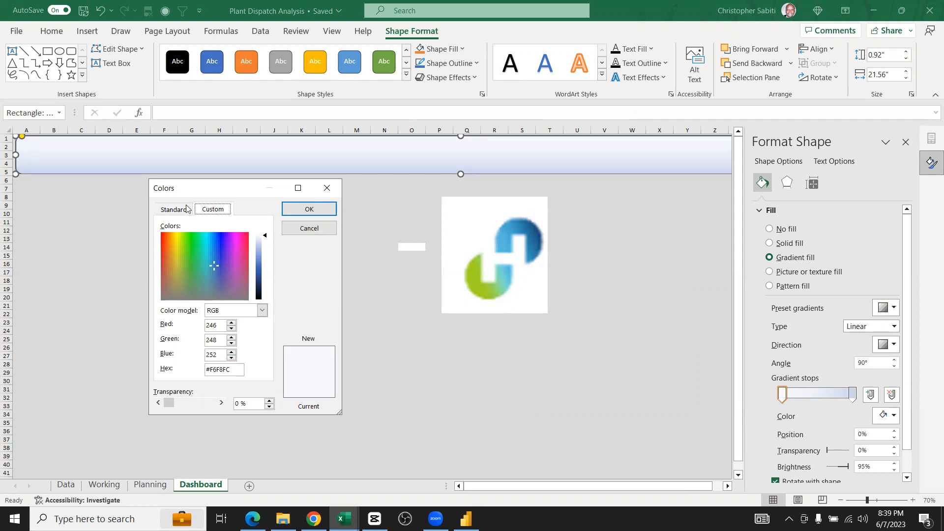
pyautogui.click(172, 210)
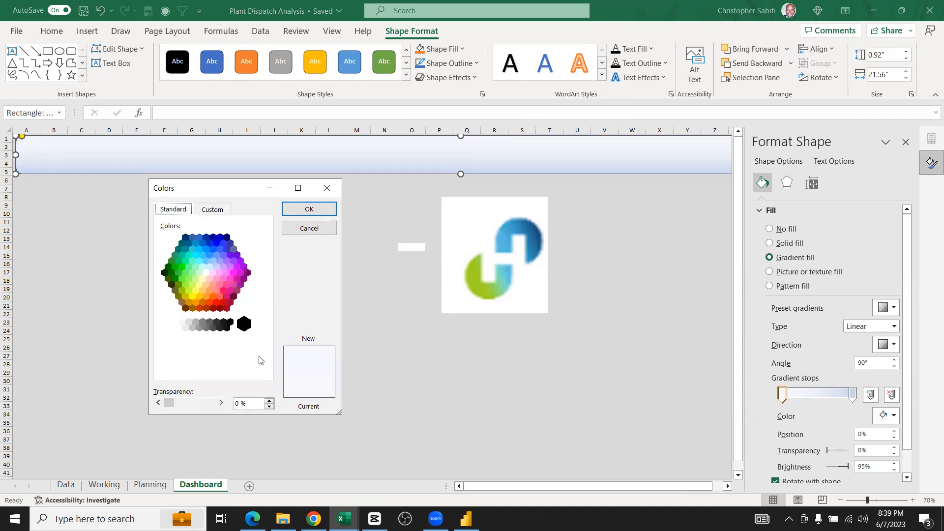
pyautogui.click(213, 210)
pyautogui.click(180, 235)
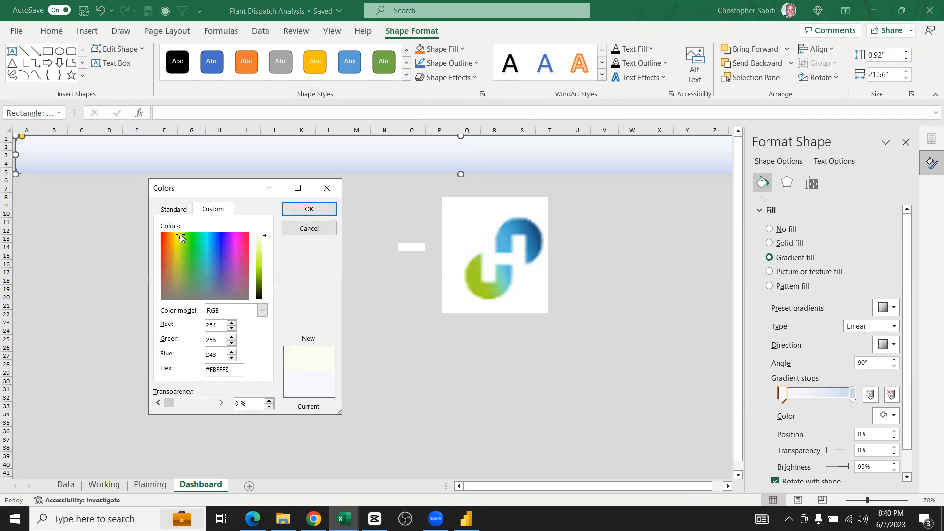
pyautogui.click(261, 264)
pyautogui.moveTo(260, 262); pyautogui.dragTo(258, 270)
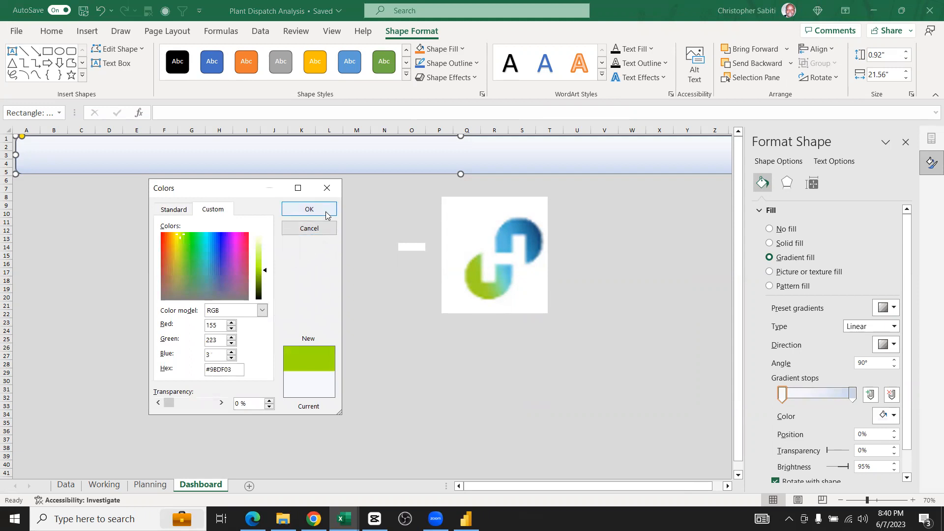
pyautogui.click(310, 208)
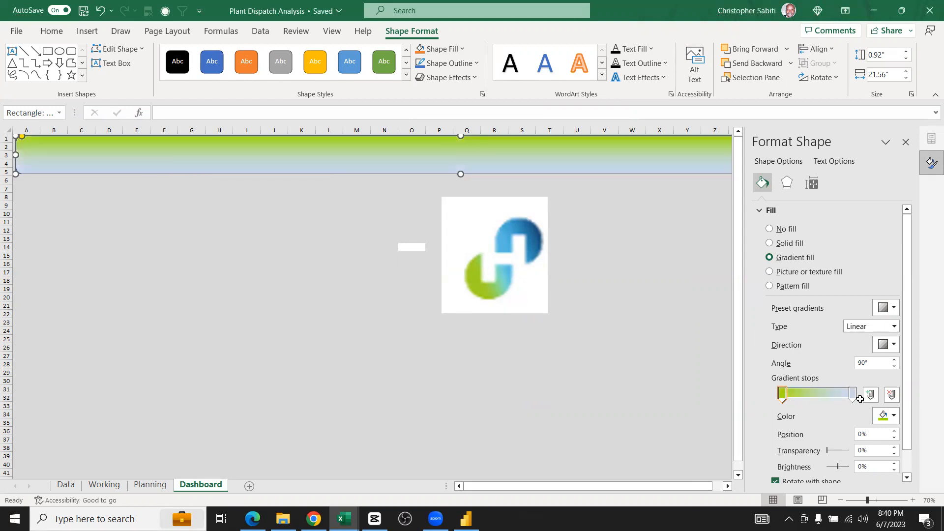
# Make the banner's linear gradient run horizontally at a 0° angle, with green at the left end
pyautogui.click(892, 325)
pyautogui.click(892, 325)
pyautogui.click(887, 344)
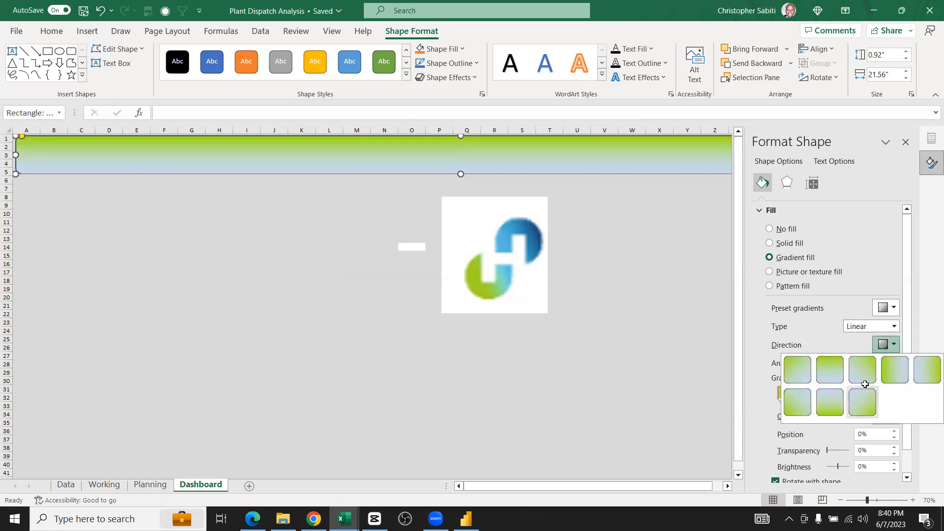
pyautogui.click(888, 373)
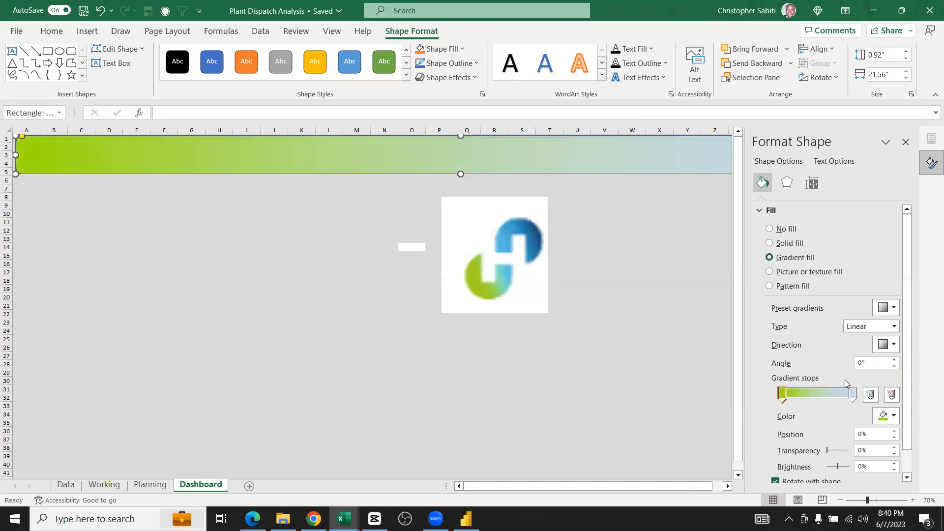
# Set the gradient's end stop, at 100%, to the theme blue with 40% brightness, and finish formatting the banner
pyautogui.click(852, 396)
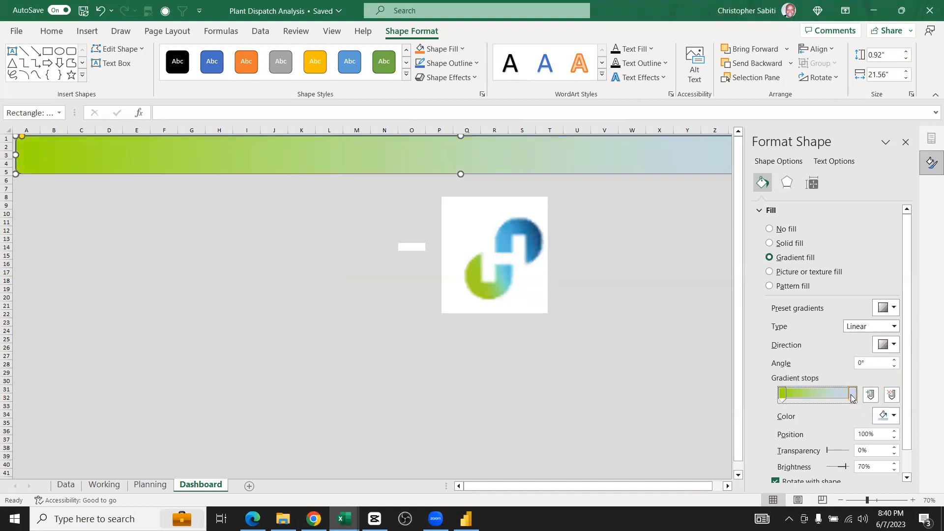
pyautogui.click(888, 415)
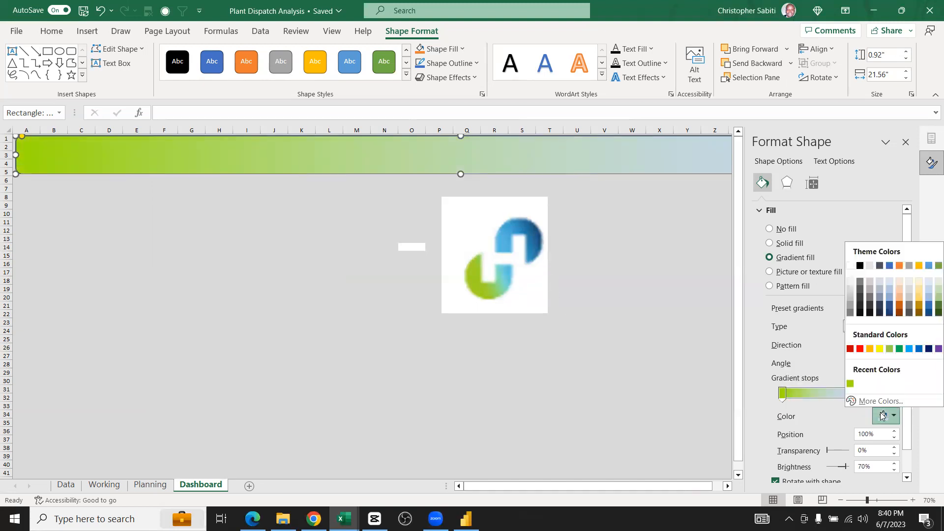
pyautogui.click(891, 296)
pyautogui.click(655, 248)
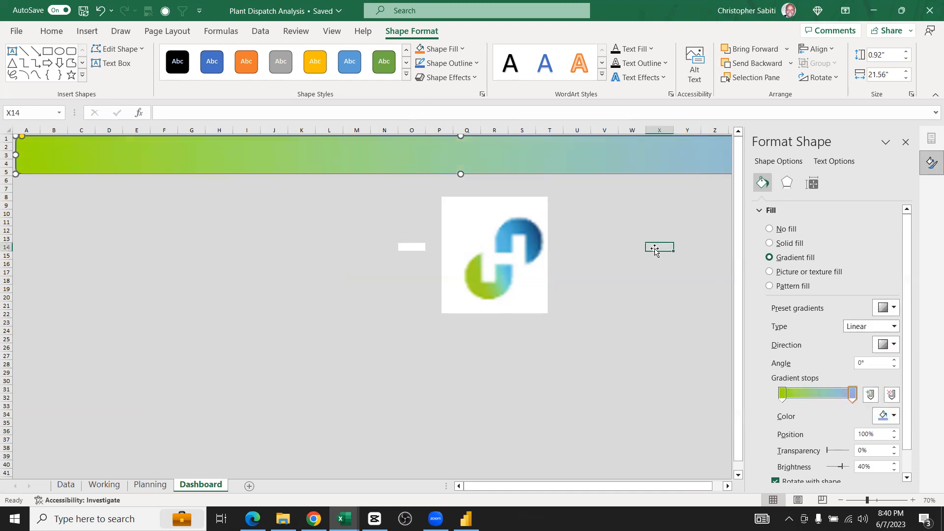
pyautogui.click(905, 142)
# Delete the enlarged logo picture from the Dashboard sheet
pyautogui.click(526, 273)
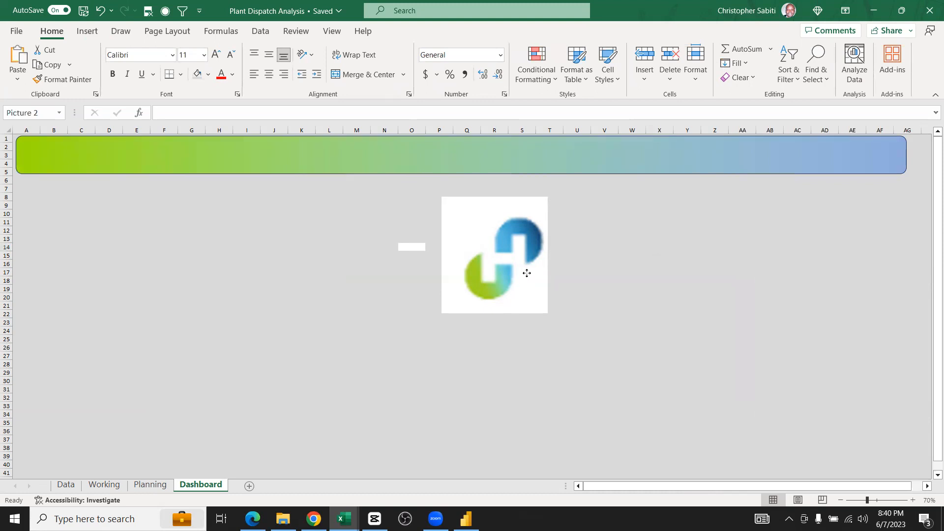
pyautogui.press('Delete')
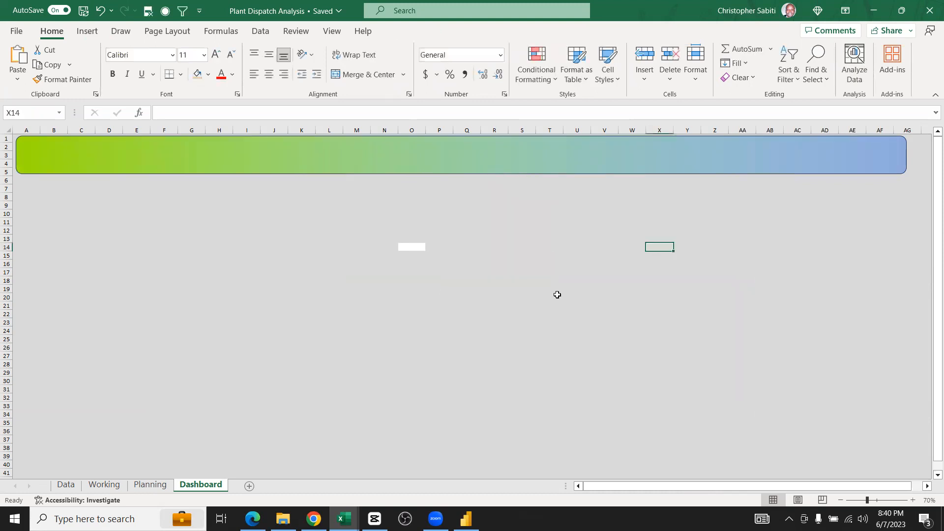
# Give the stray white cell O14 the same gray fill as its neighbours by working on the range O12:O15
pyautogui.click(416, 248)
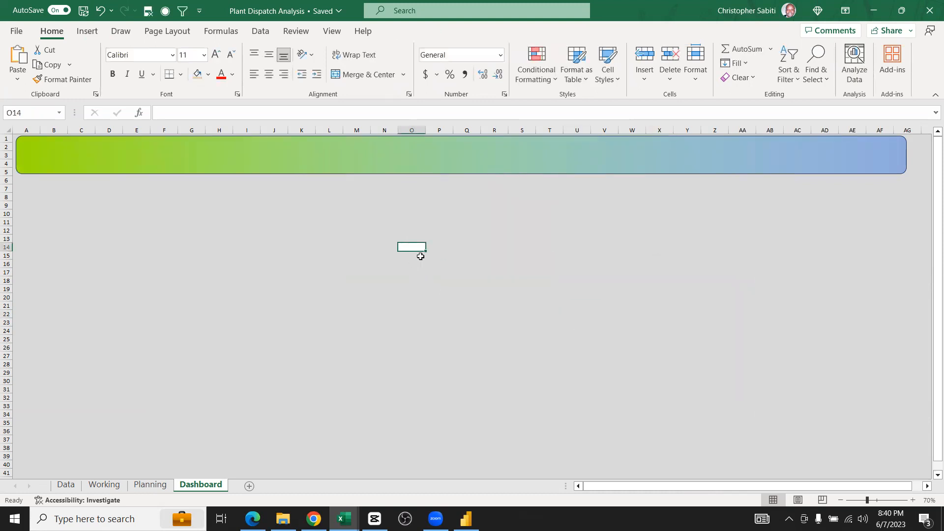
pyautogui.moveTo(411, 231); pyautogui.dragTo(420, 263)
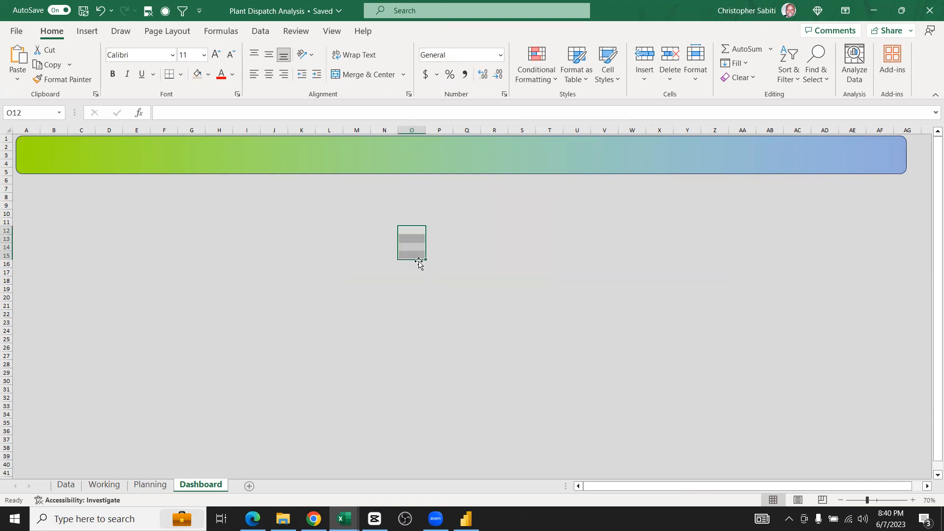
pyautogui.click(492, 281)
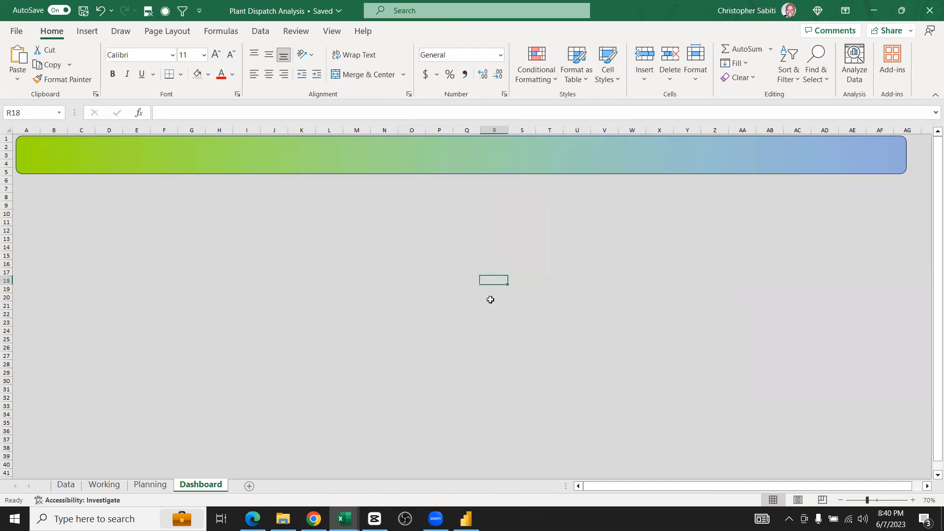
# Enter the title "PLANT PERFOMANCE ANALYSIS" in the gradient header banner
pyautogui.click(313, 155)
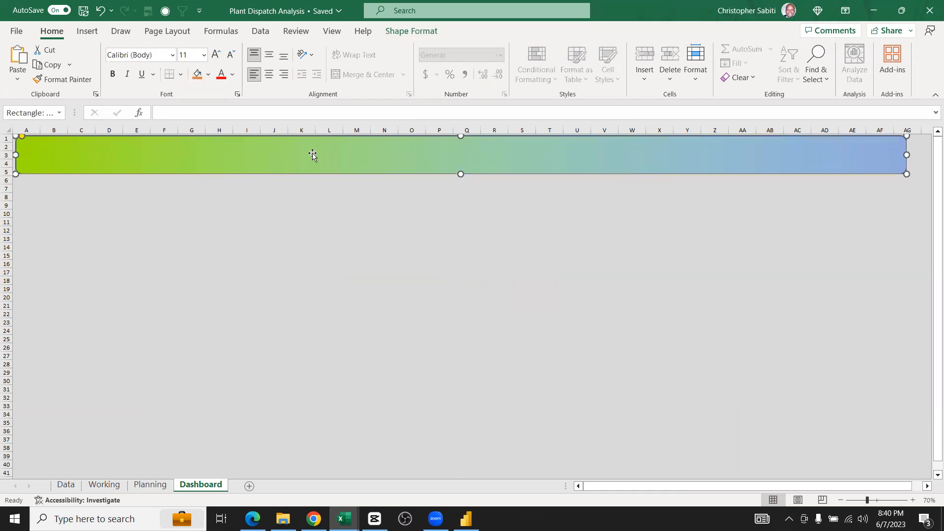
pyautogui.click(251, 247)
pyautogui.doubleClick(244, 161)
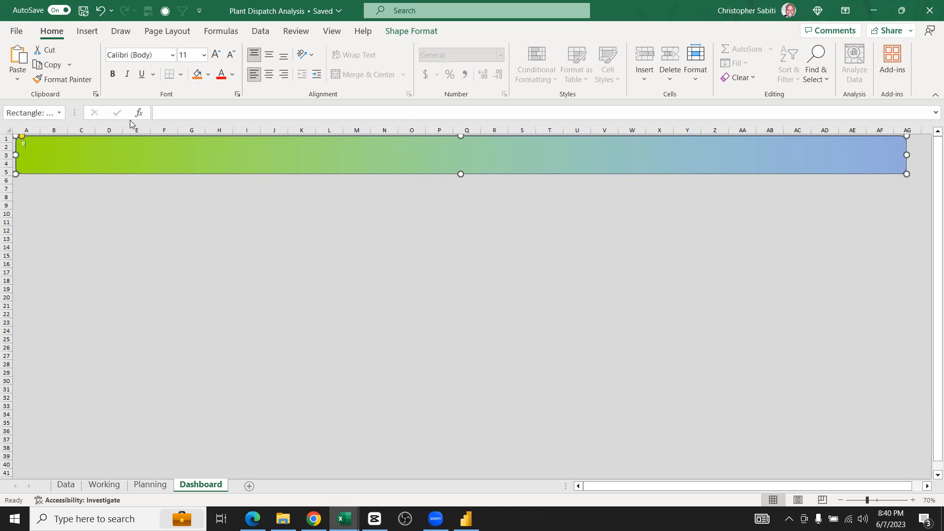
pyautogui.write('NT PERFOMANCE ANAL')
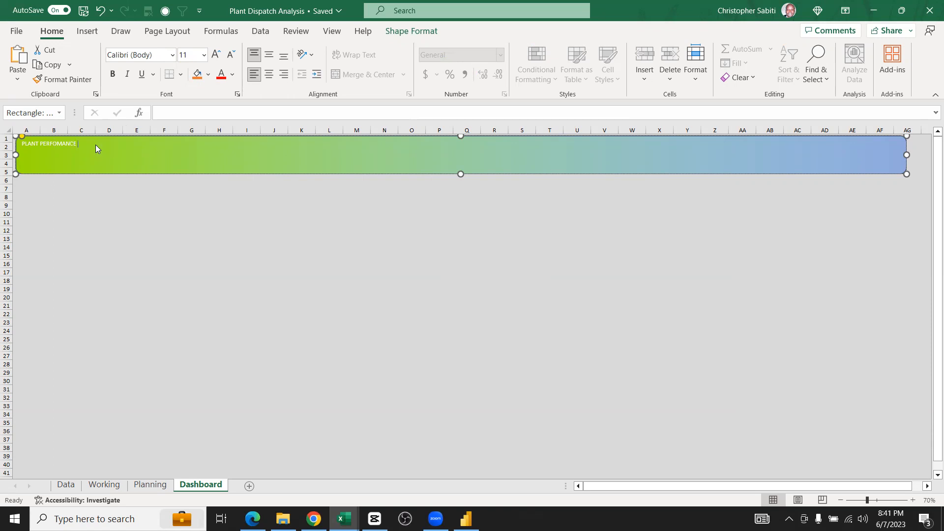
pyautogui.write('YSIS')
pyautogui.click(109, 197)
# Try the banner title at font sizes 80 and 65, and settle on size 45
pyautogui.click(78, 160)
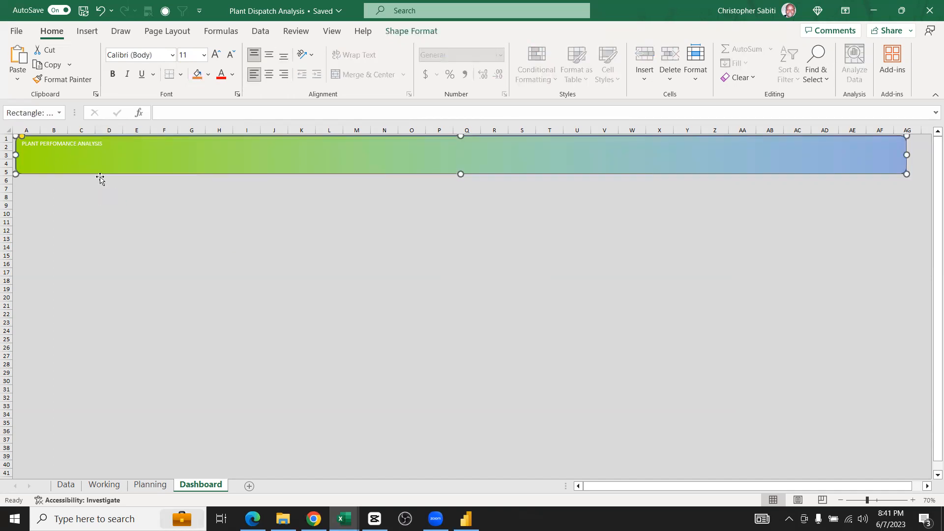
pyautogui.click(195, 52)
pyautogui.press('Return')
pyautogui.click(190, 59)
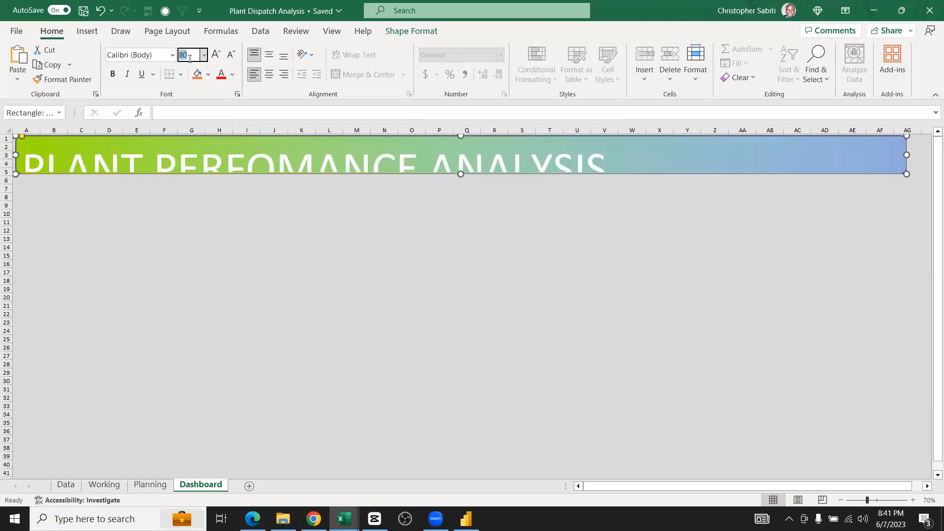
pyautogui.write('65')
pyautogui.press('Return')
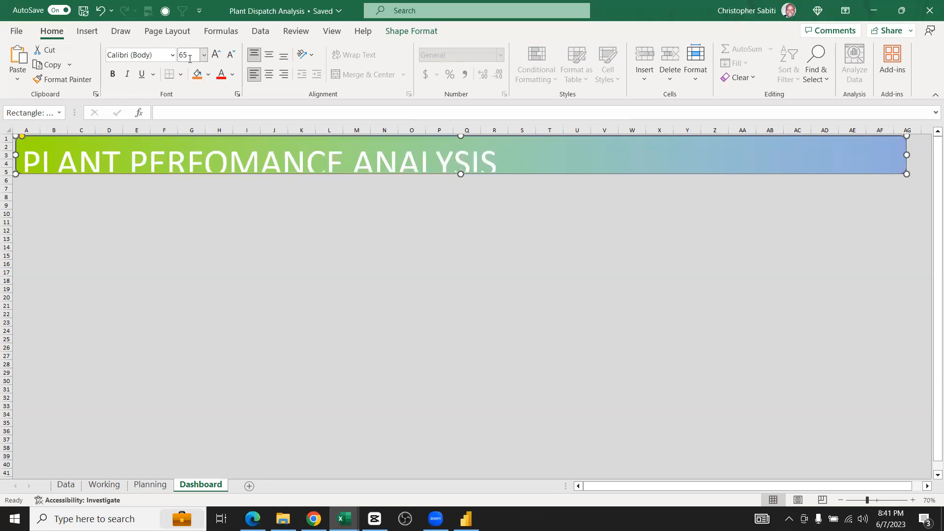
pyautogui.click(192, 57)
pyautogui.write('45')
pyautogui.press('Return')
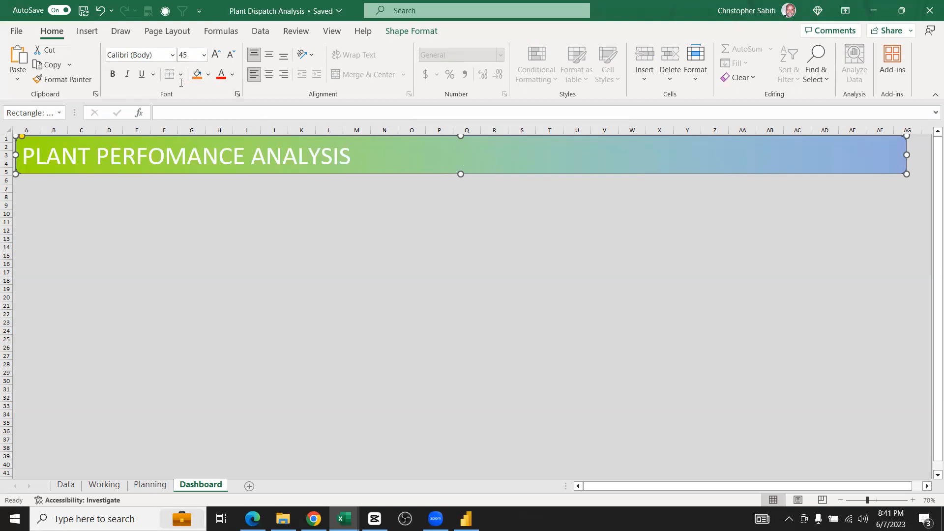
# Make the banner title bold and center it horizontally and vertically within the banner
pyautogui.click(112, 74)
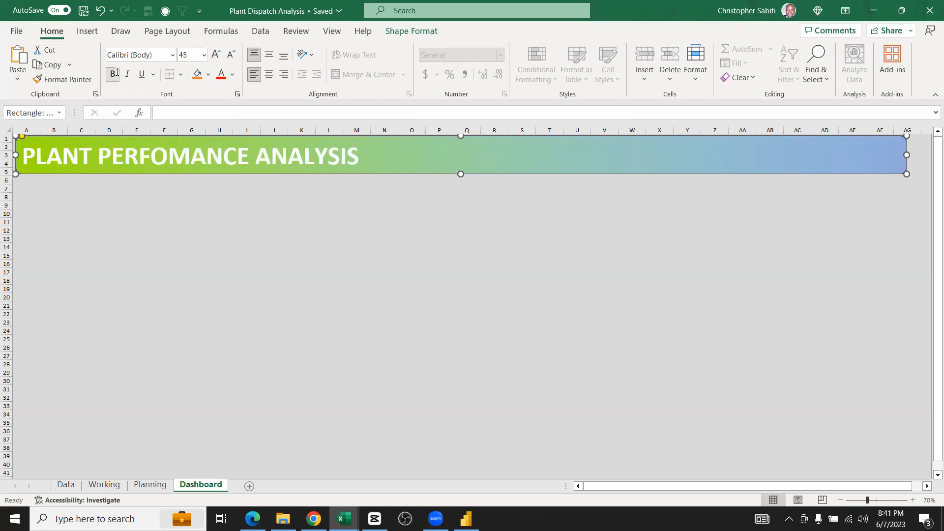
pyautogui.click(269, 73)
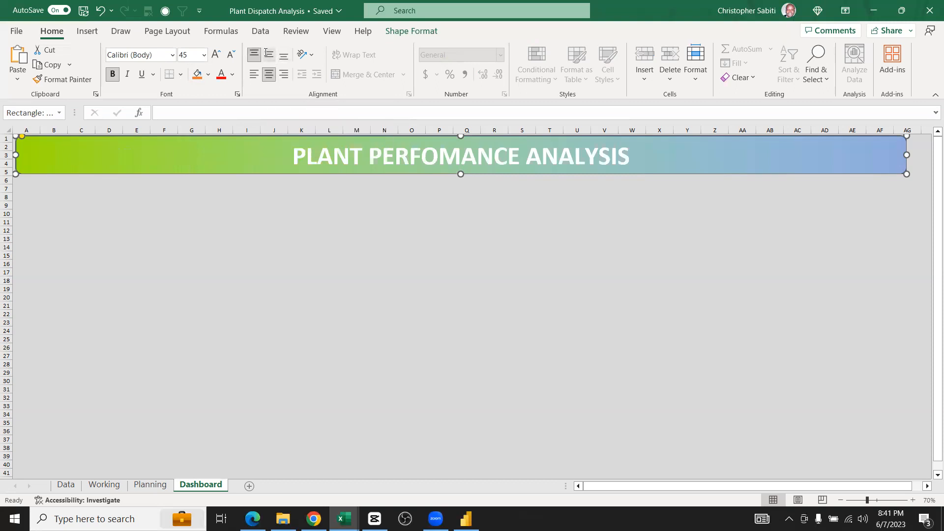
pyautogui.click(268, 54)
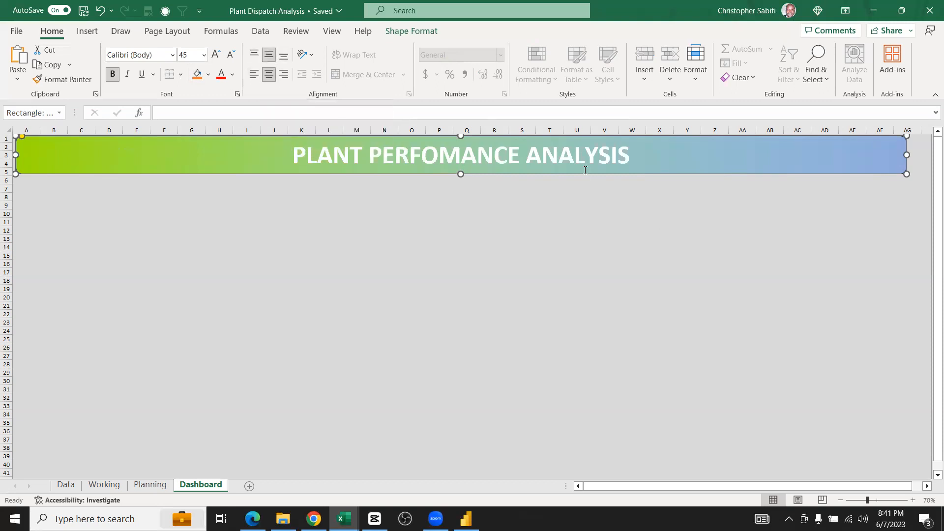
# Enlarge the banner title to font size 54 and deselect the banner
pyautogui.click(214, 53)
pyautogui.click(215, 54)
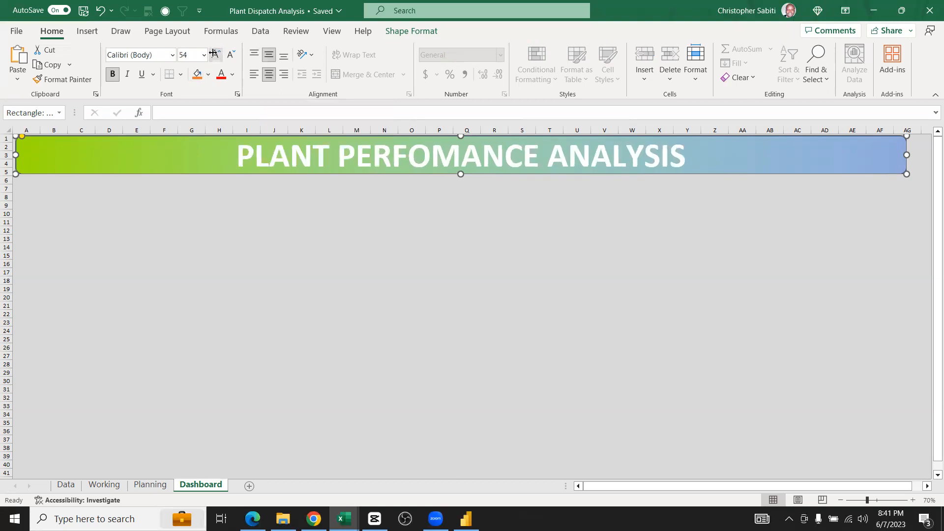
pyautogui.click(303, 289)
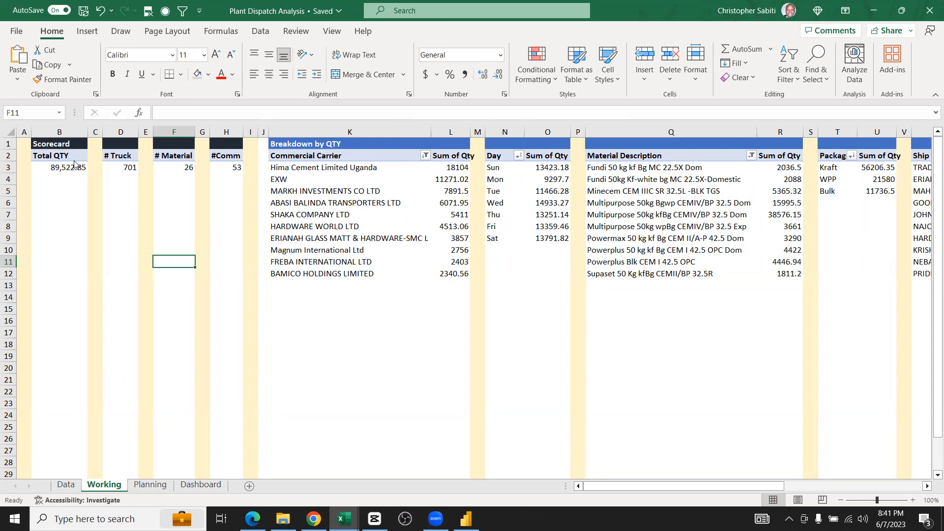
# On the Working sheet, select the Total QTY pivot table to bring up its field list
pyautogui.click(74, 161)
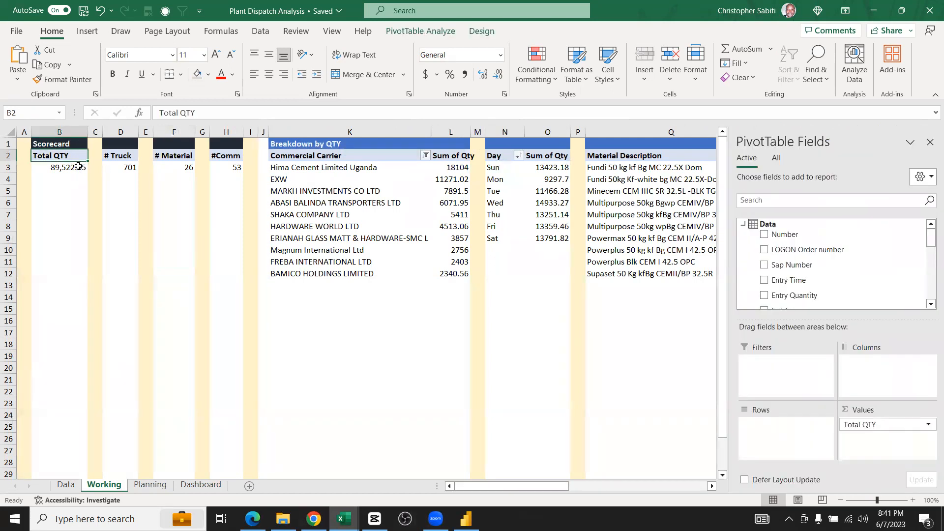
pyautogui.scroll(-1, 800, 238)
pyautogui.scroll(1, 800, 249)
pyautogui.scroll(-1, 799, 265)
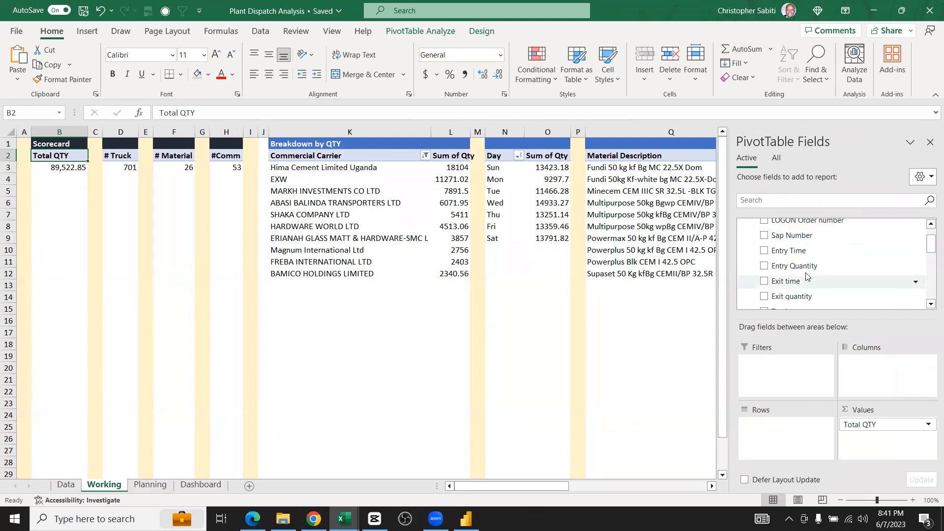
pyautogui.scroll(2, 799, 275)
pyautogui.rightClick(769, 229)
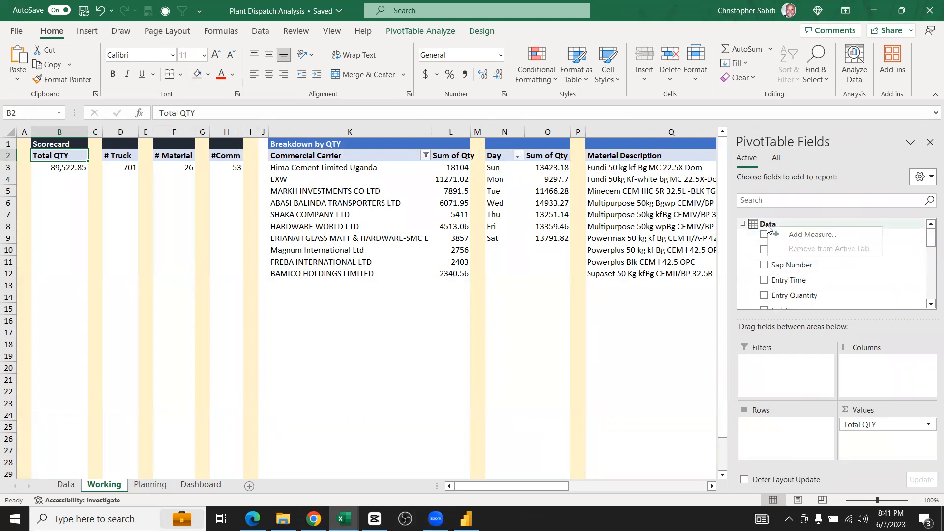
pyautogui.click(571, 122)
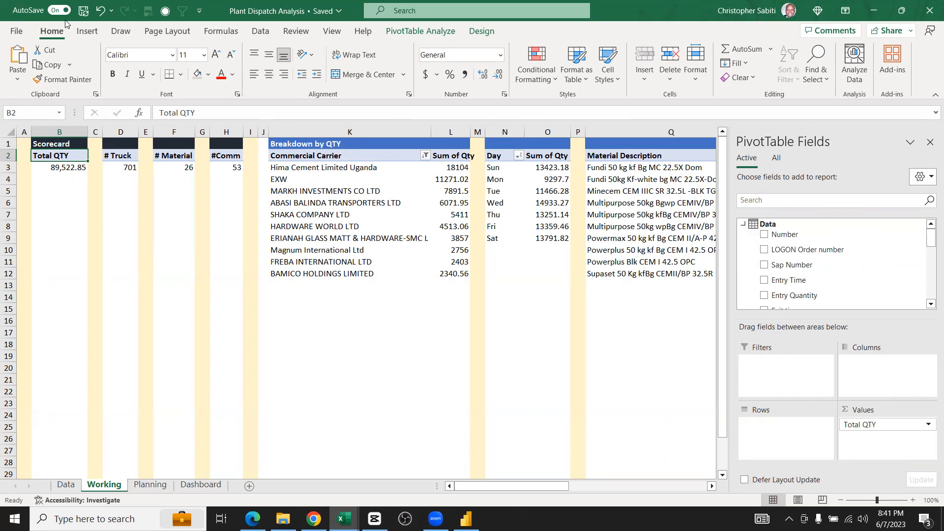
pyautogui.click(440, 32)
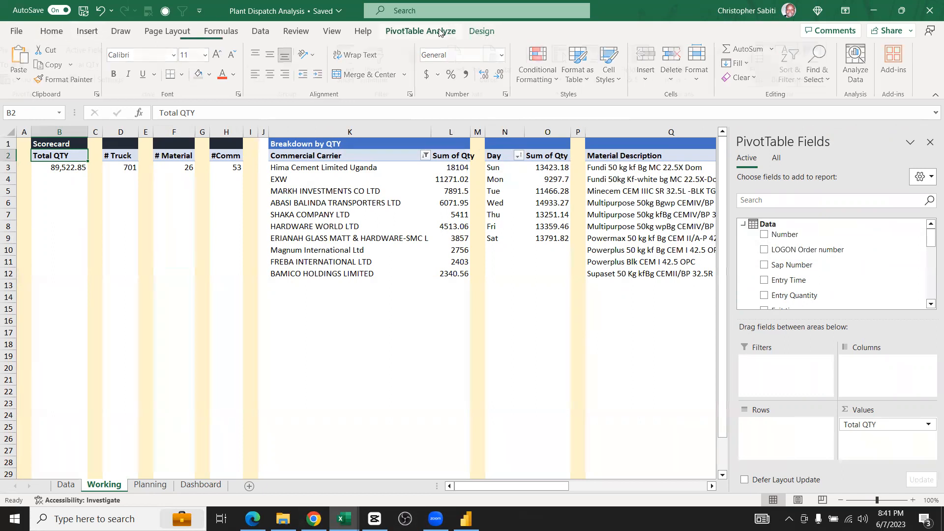
pyautogui.click(475, 32)
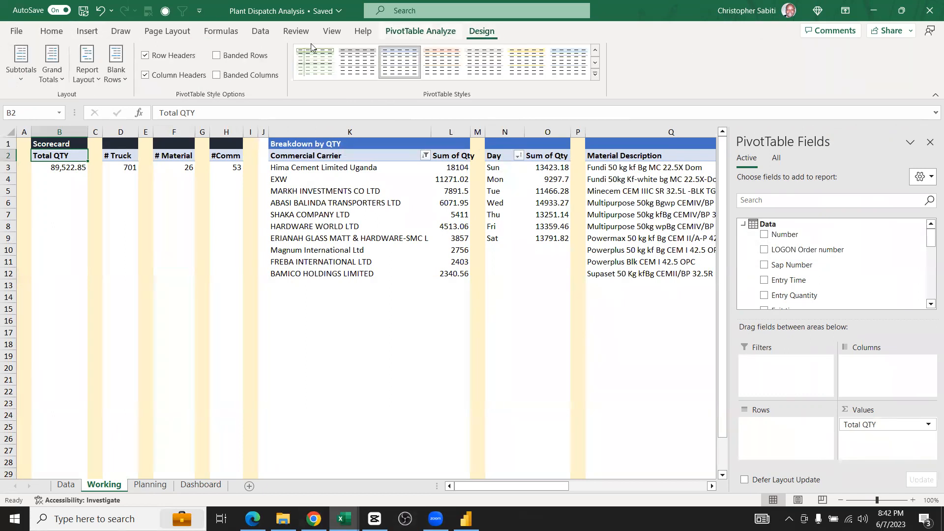
pyautogui.click(396, 31)
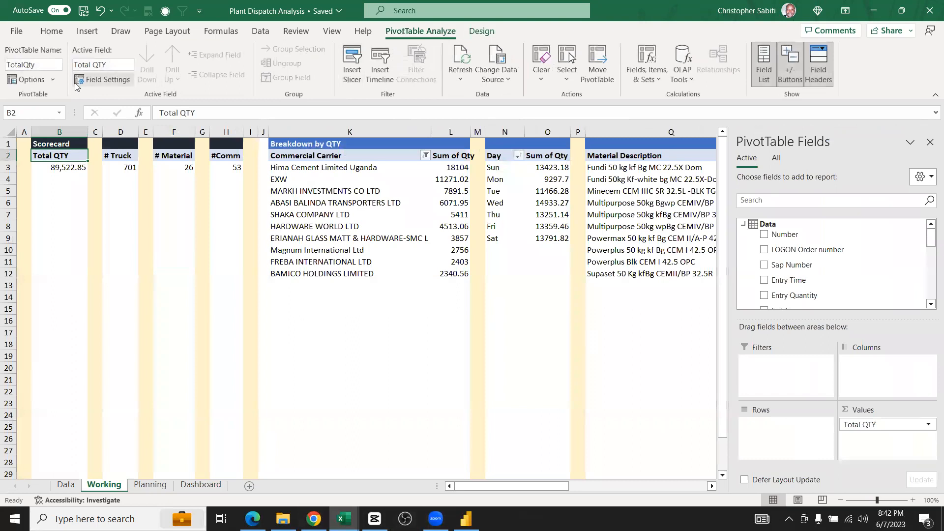
# Add a slicer for the Plant field from the Total QTY pivot table
pyautogui.scroll(-2, 791, 280)
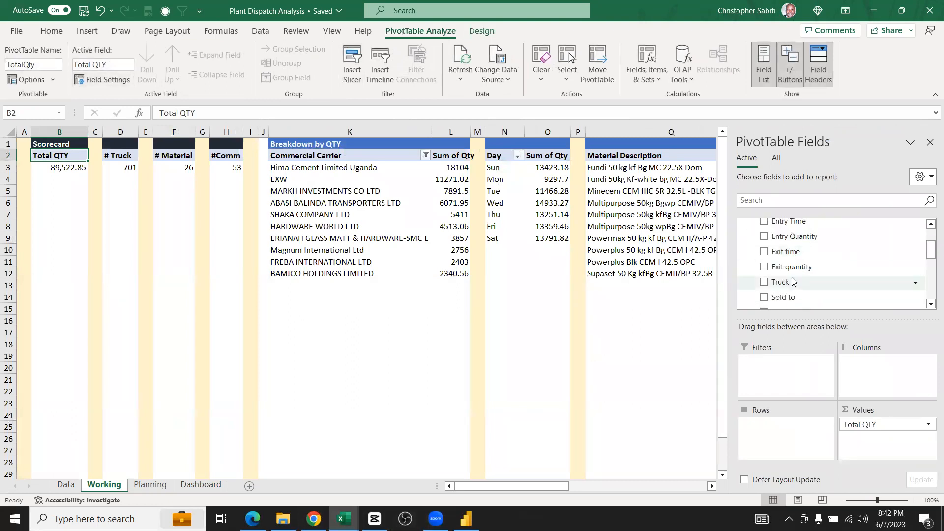
pyautogui.scroll(-2, 797, 279)
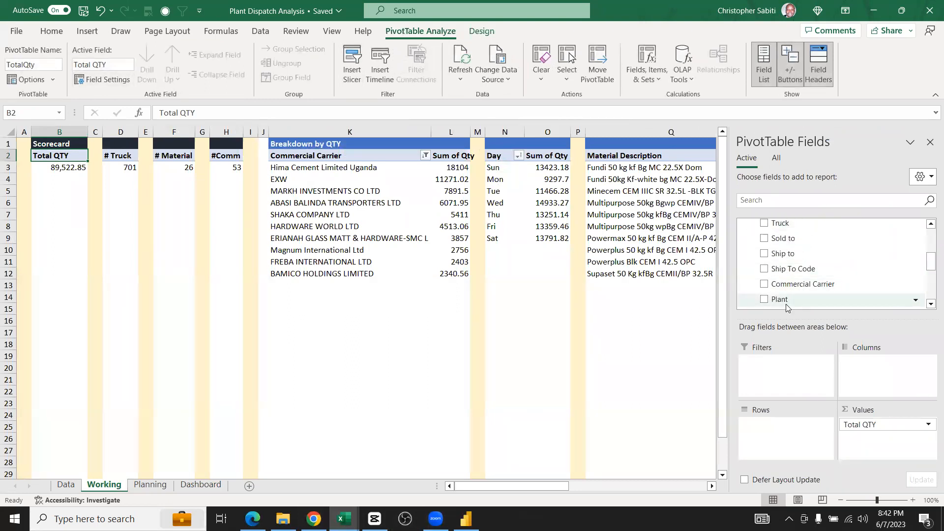
pyautogui.rightClick(787, 301)
pyautogui.click(828, 372)
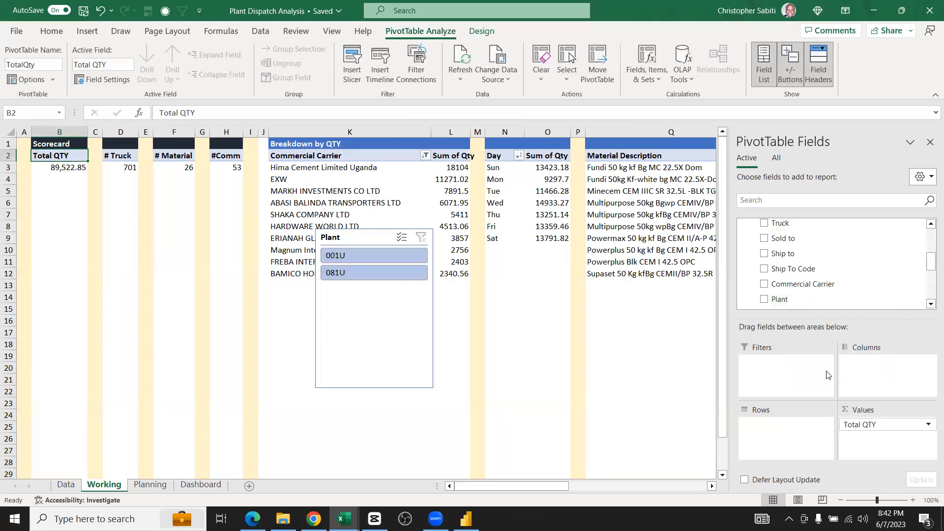
# Add a slicer for the Package field and place it beside the Plant slicer
pyautogui.scroll(-2, 803, 281)
pyautogui.scroll(2, 803, 281)
pyautogui.scroll(-2, 802, 281)
pyautogui.scroll(1, 801, 280)
pyautogui.scroll(2, 800, 280)
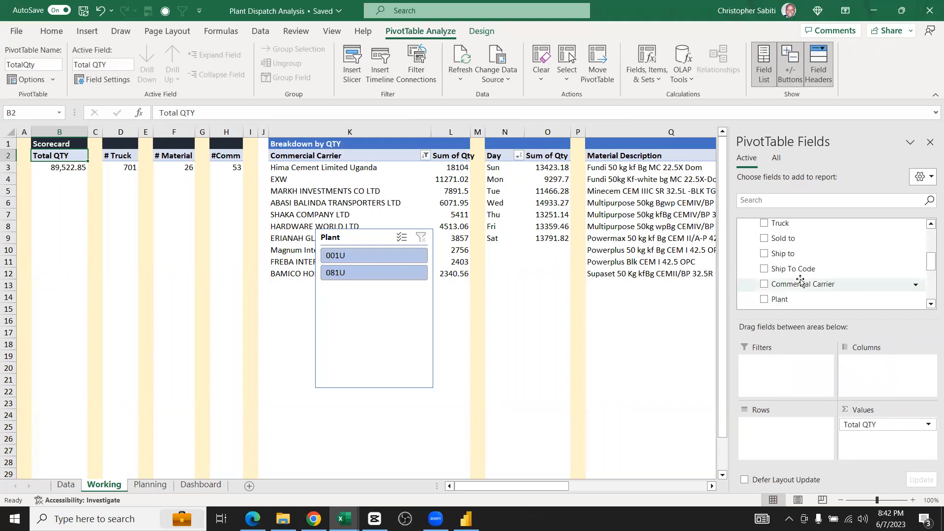
pyautogui.scroll(1, 801, 281)
pyautogui.scroll(-3, 804, 270)
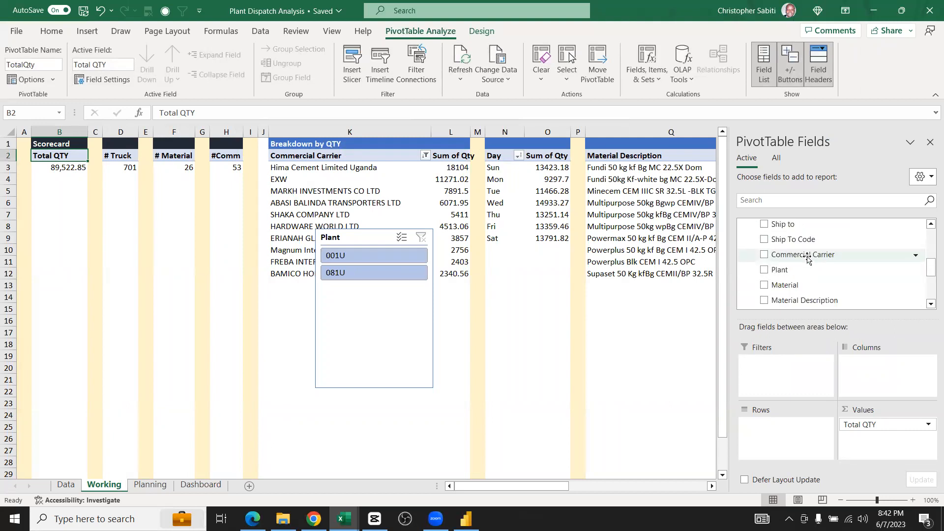
pyautogui.scroll(-1, 792, 271)
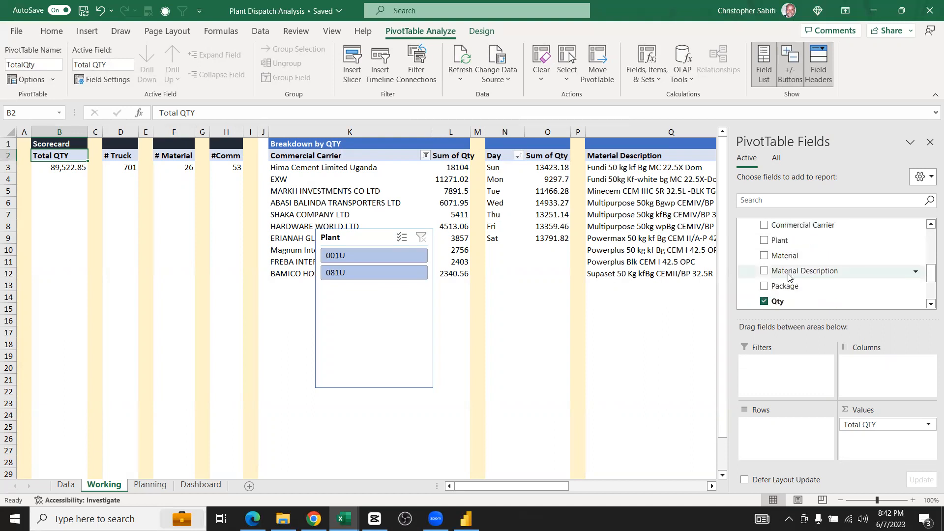
pyautogui.rightClick(790, 286)
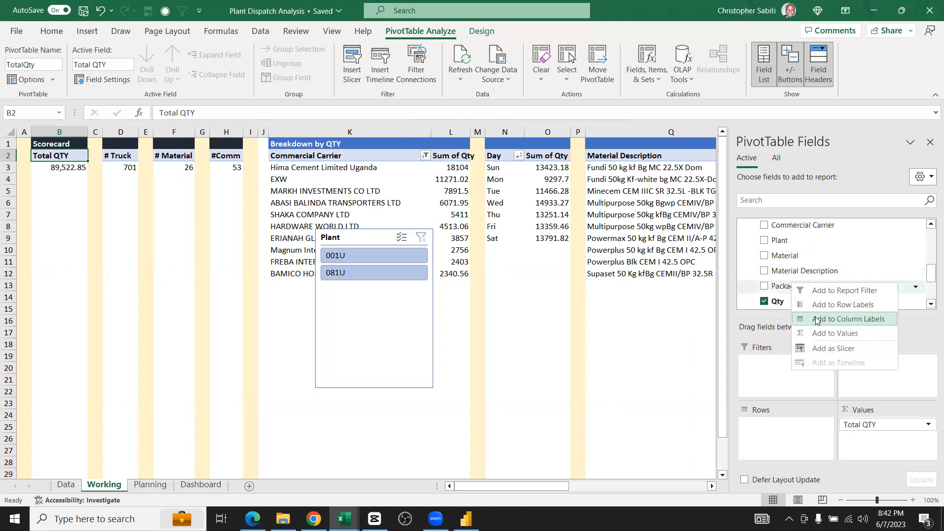
pyautogui.click(825, 345)
pyautogui.moveTo(357, 242); pyautogui.dragTo(237, 272)
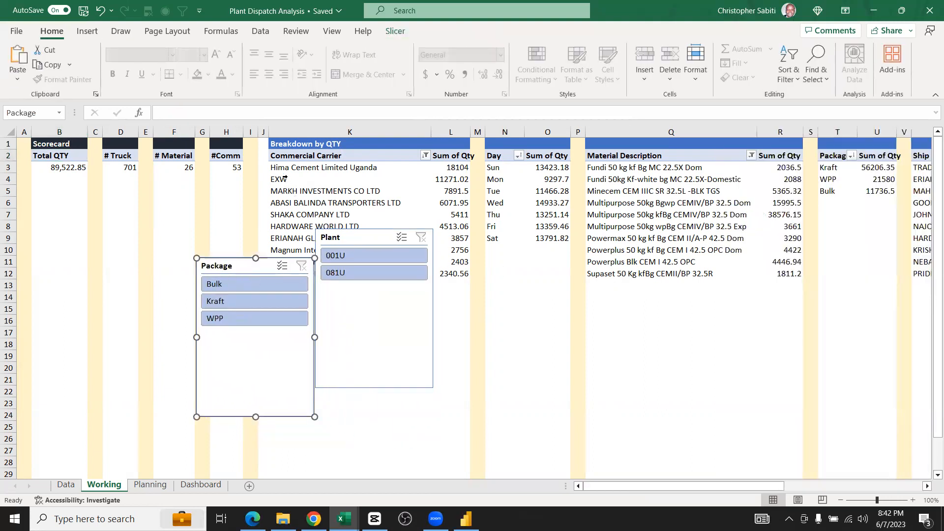
# Add a slicer for the Day field from the Trends pivot table of delivery date and quantity
pyautogui.moveTo(285, 178); pyautogui.dragTo(452, 179)
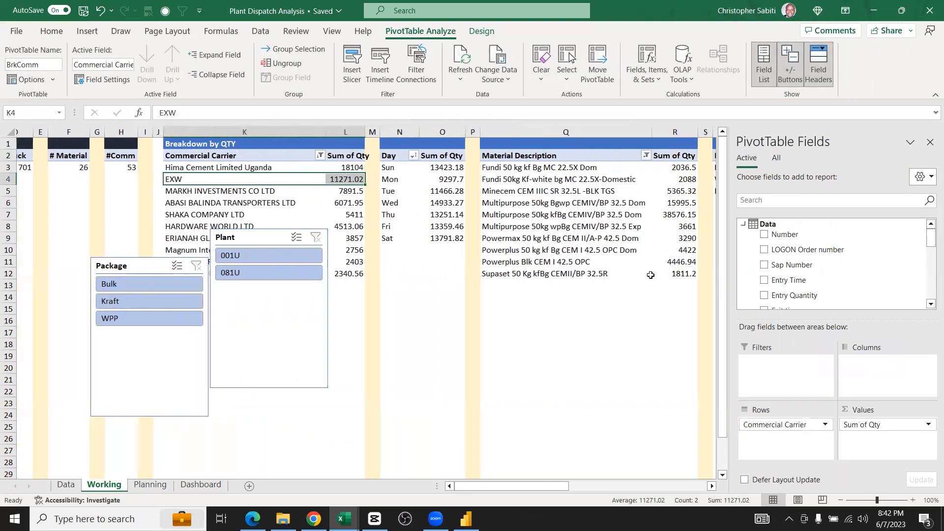
pyautogui.hscroll(4, 651, 275)
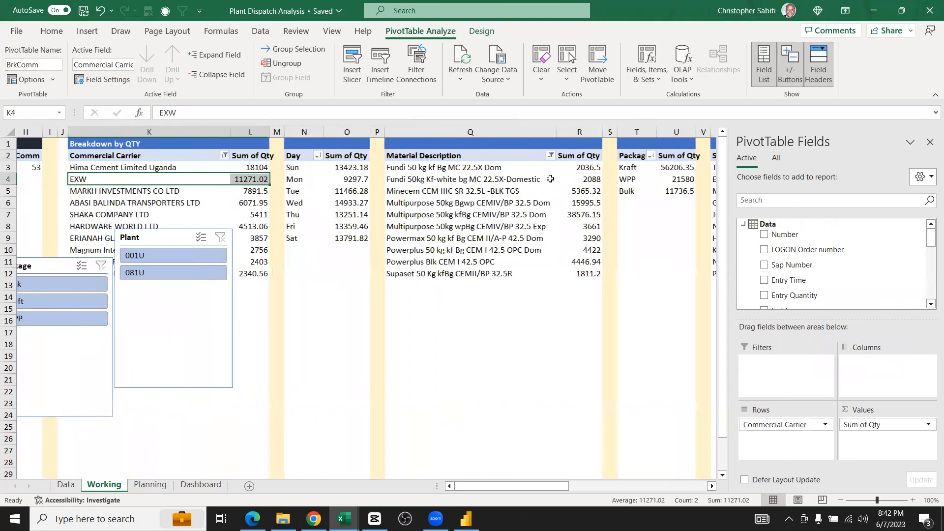
pyautogui.hscroll(6, 550, 179)
pyautogui.hscroll(3, 645, 376)
pyautogui.hscroll(2, 797, 431)
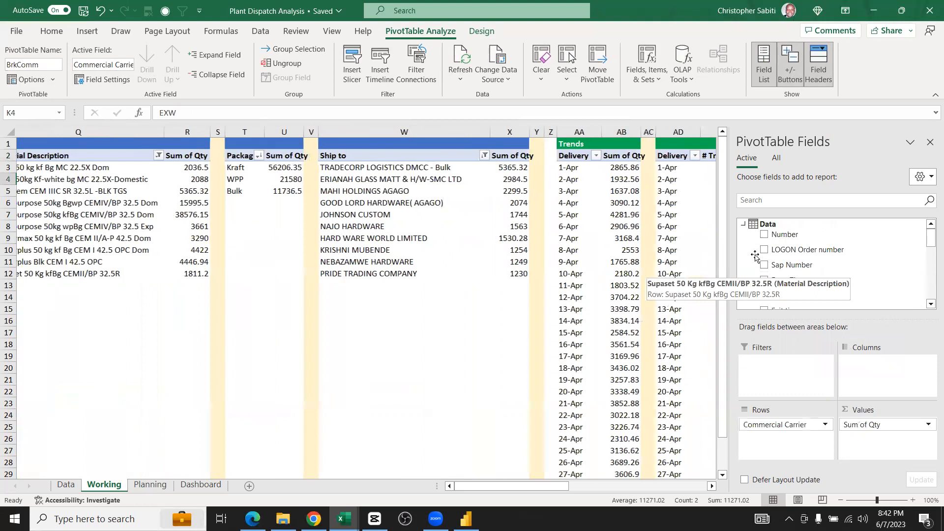
pyautogui.click(560, 203)
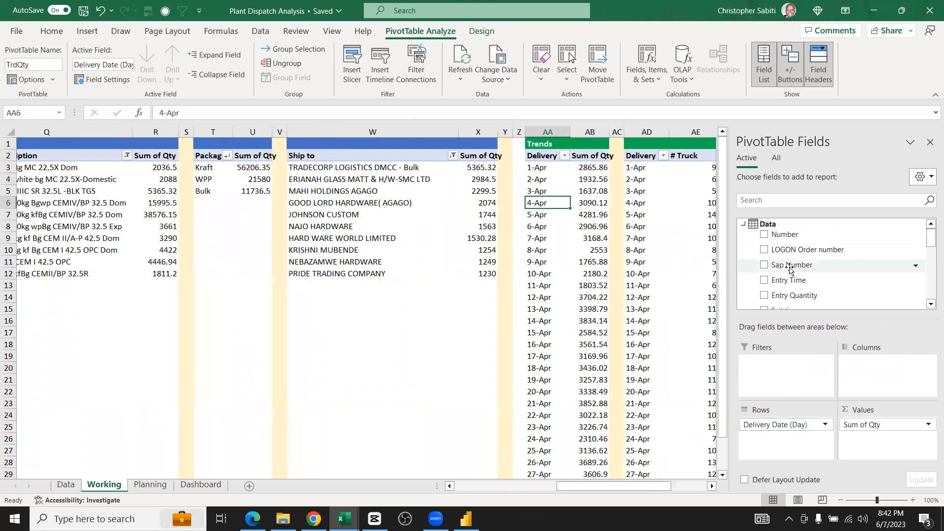
pyautogui.scroll(-6, 790, 270)
pyautogui.scroll(1, 784, 278)
pyautogui.rightClick(780, 278)
pyautogui.click(826, 344)
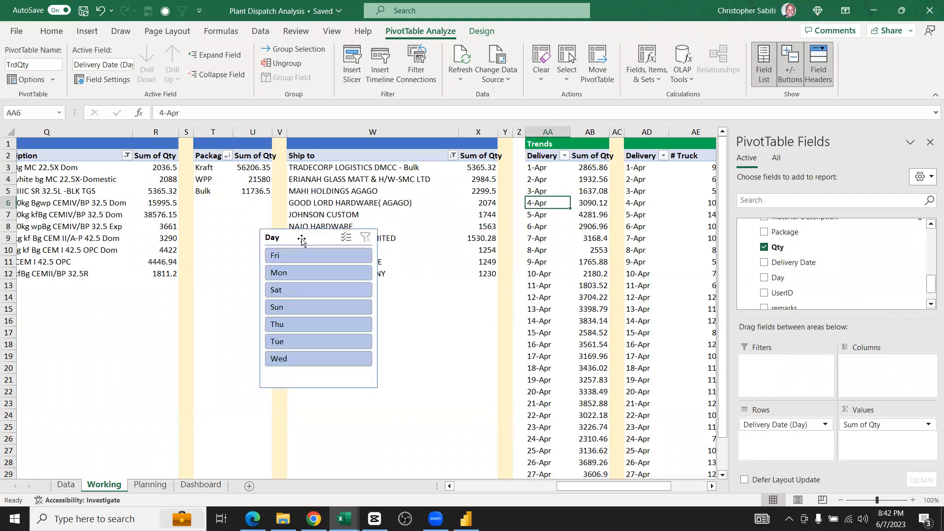
# Arrange the Package, Plant and Day slicers side by side in a row across the Scorecard and Breakdown by QTY area
pyautogui.hotkey('ctrl', 'x')
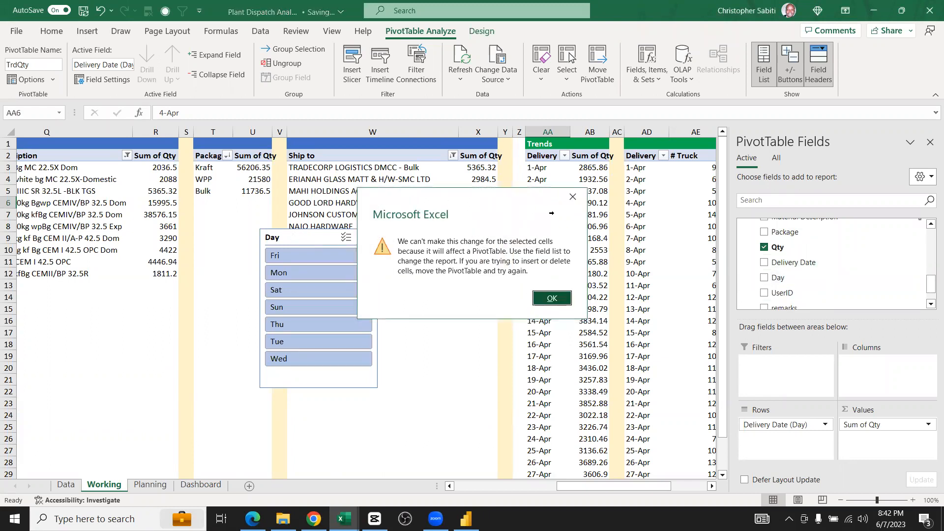
pyautogui.click(551, 298)
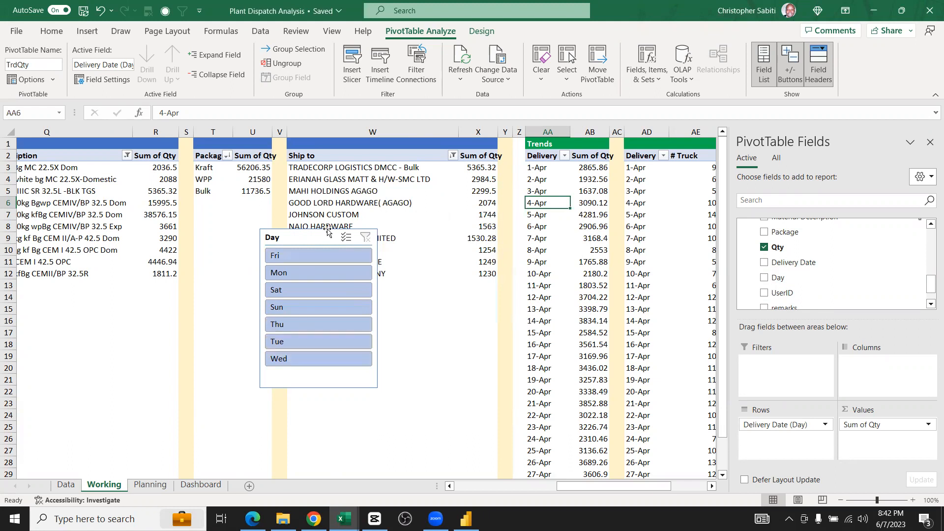
pyautogui.moveTo(304, 241); pyautogui.dragTo(66, 213)
pyautogui.moveTo(5, 195); pyautogui.dragTo(86, 277)
pyautogui.hscroll(-3, 863, 357)
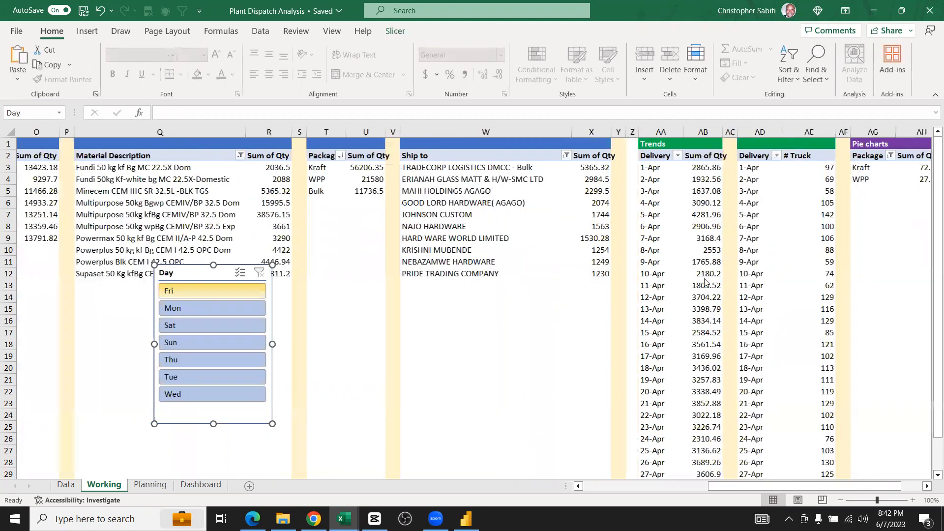
pyautogui.hscroll(-10, 703, 275)
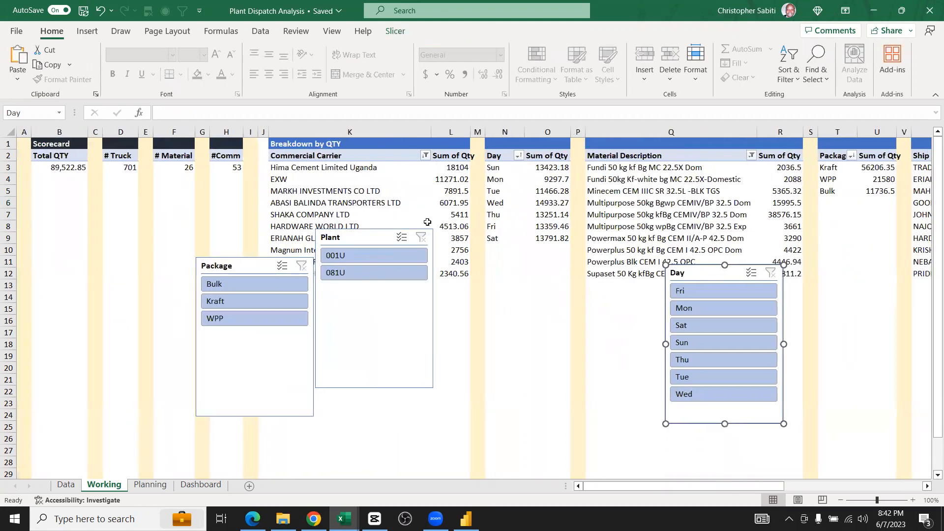
pyautogui.moveTo(345, 237); pyautogui.dragTo(356, 267)
pyautogui.moveTo(248, 262)
pyautogui.mouseDown()
pyautogui.moveTo(281, 269)
pyautogui.moveTo(244, 248)
pyautogui.mouseUp()
pyautogui.click(361, 271)
pyautogui.moveTo(361, 270); pyautogui.dragTo(396, 256)
pyautogui.moveTo(708, 277); pyautogui.dragTo(546, 254)
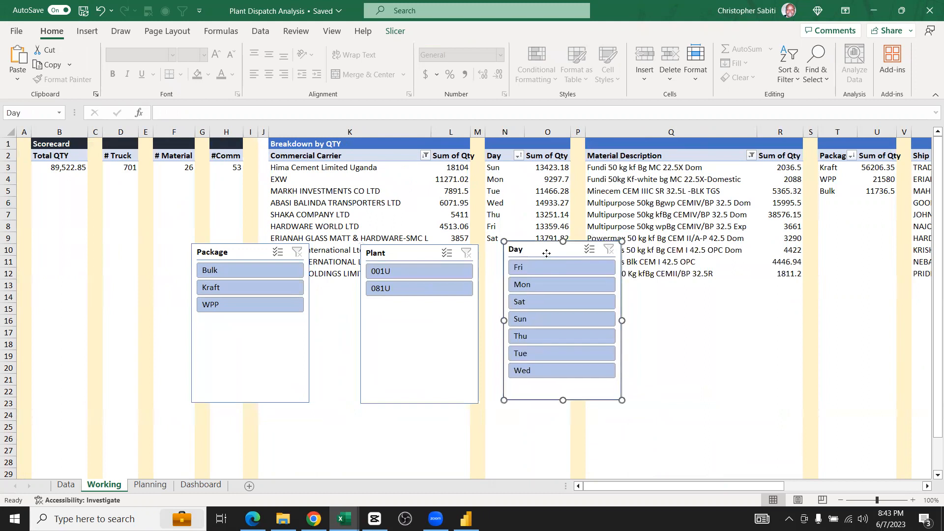
# In the Package slicer's report connections, link it to the #Comm, #Material, BrkComm and BrkDay pivot tables
pyautogui.click(242, 255)
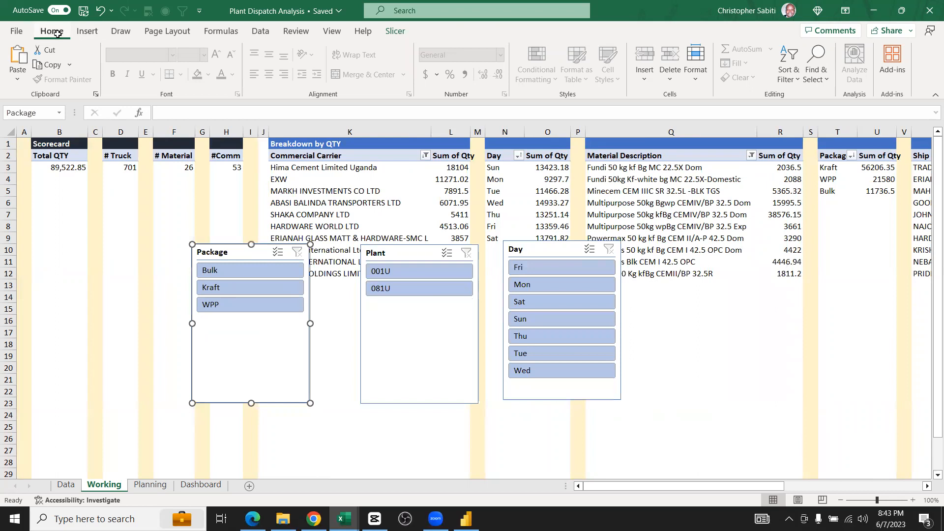
pyautogui.click(396, 32)
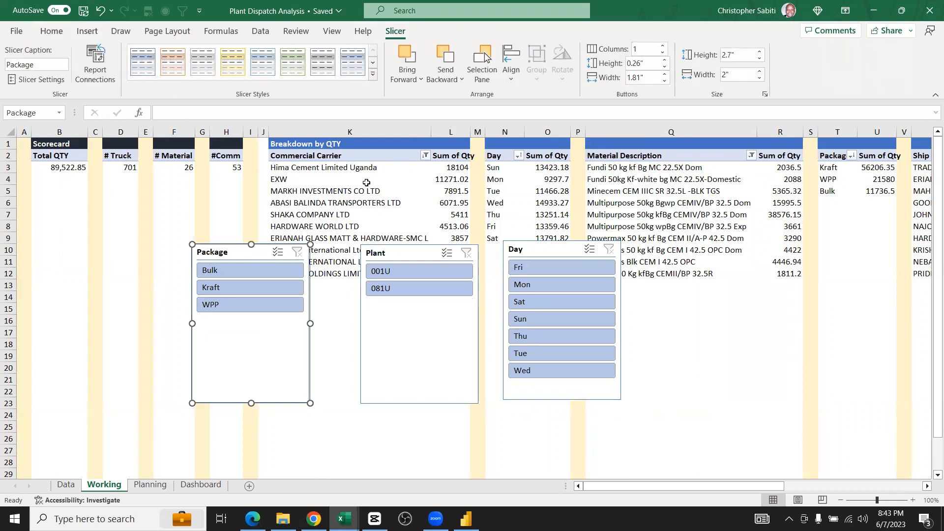
pyautogui.click(95, 63)
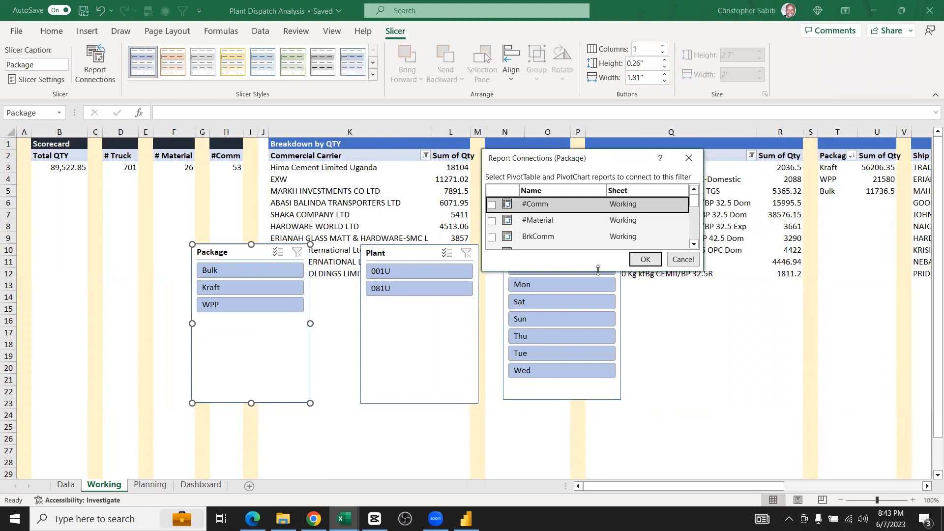
pyautogui.moveTo(598, 270); pyautogui.dragTo(597, 458)
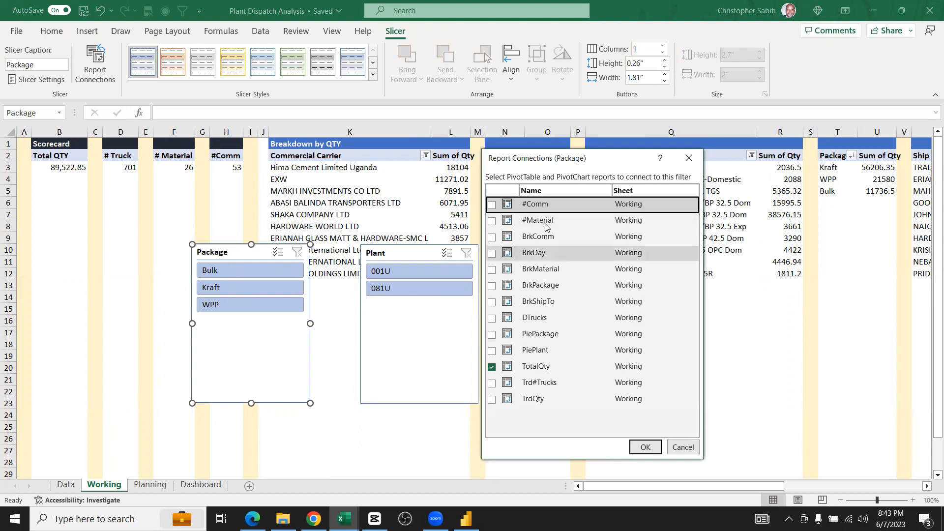
pyautogui.click(492, 204)
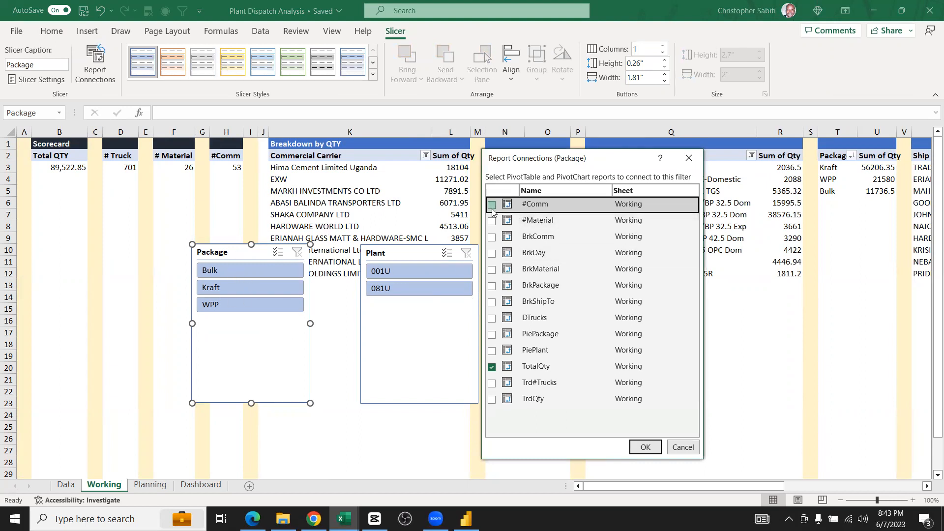
pyautogui.click(491, 221)
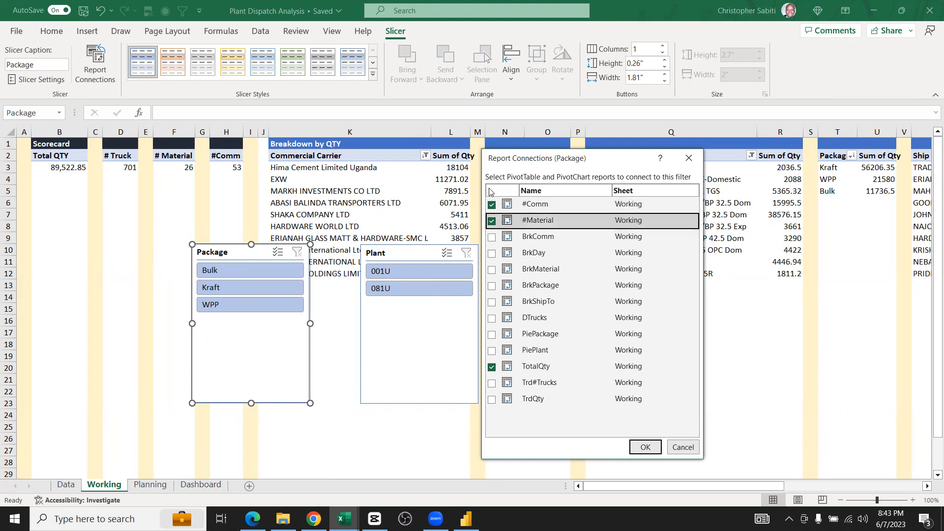
pyautogui.click(491, 237)
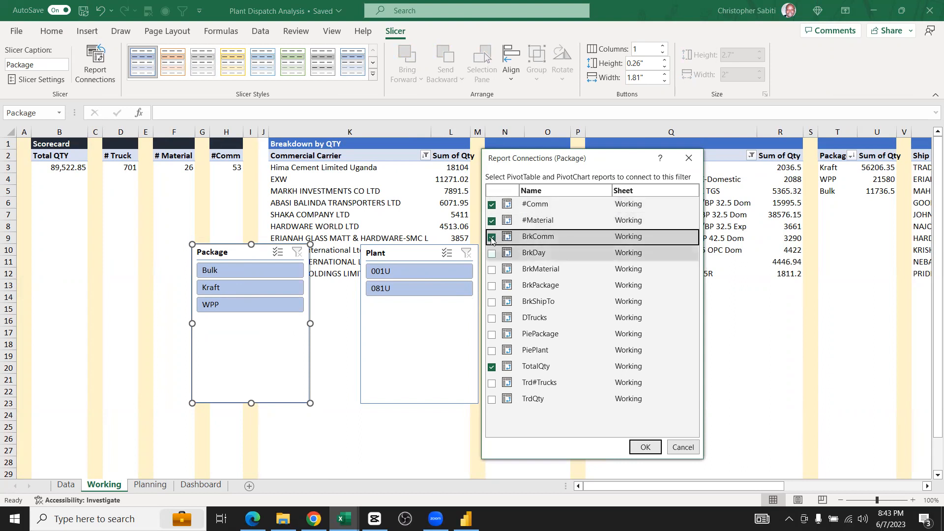
pyautogui.click(492, 253)
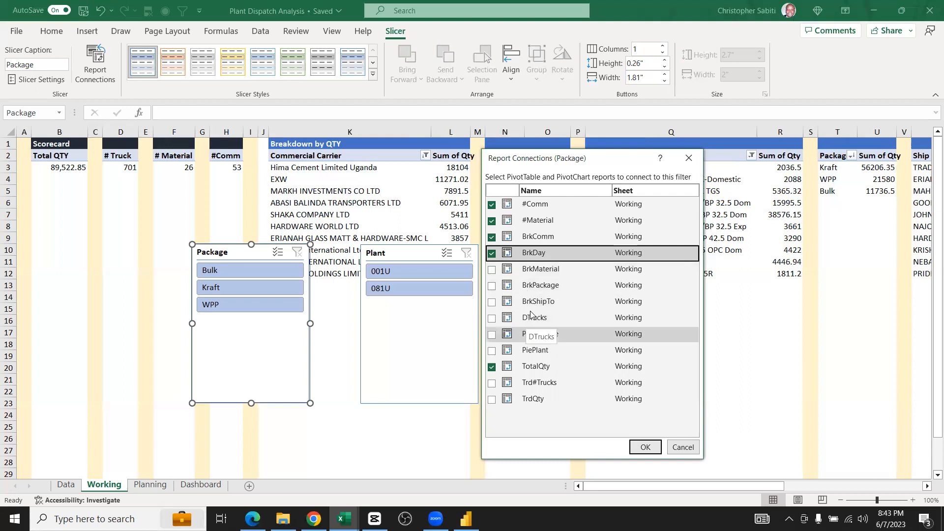
# Also connect the Package slicer to BrkShipTo, DTrucks, PiePlant, Trd#Trucks and TrdQty, and apply the report connections
pyautogui.click(491, 302)
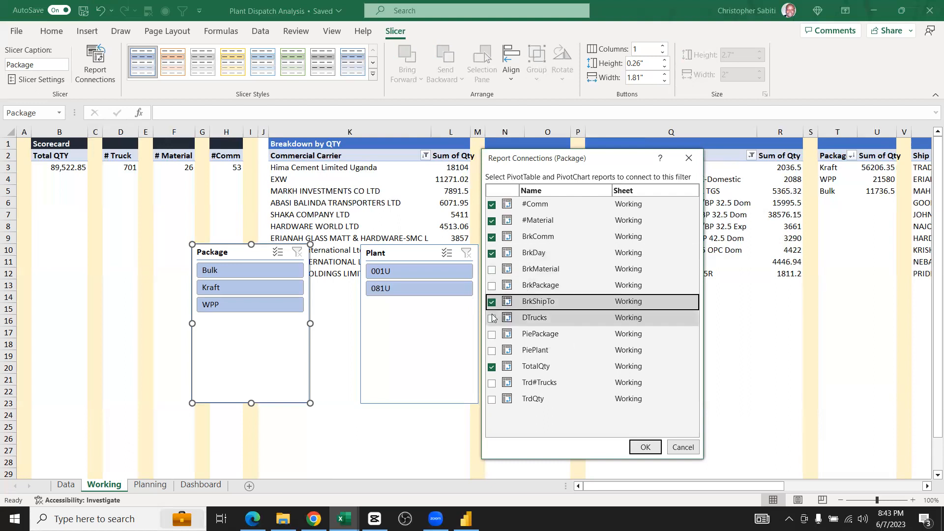
pyautogui.click(491, 318)
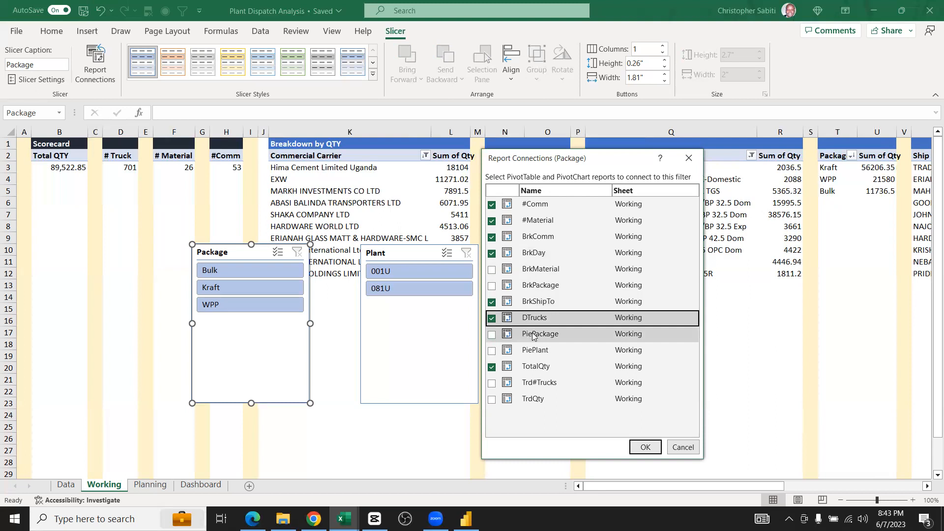
pyautogui.click(491, 351)
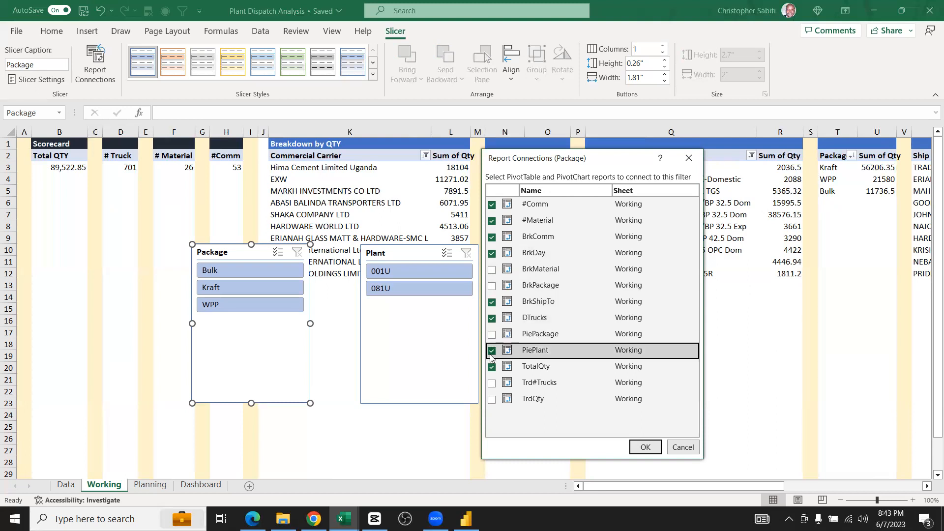
pyautogui.click(493, 384)
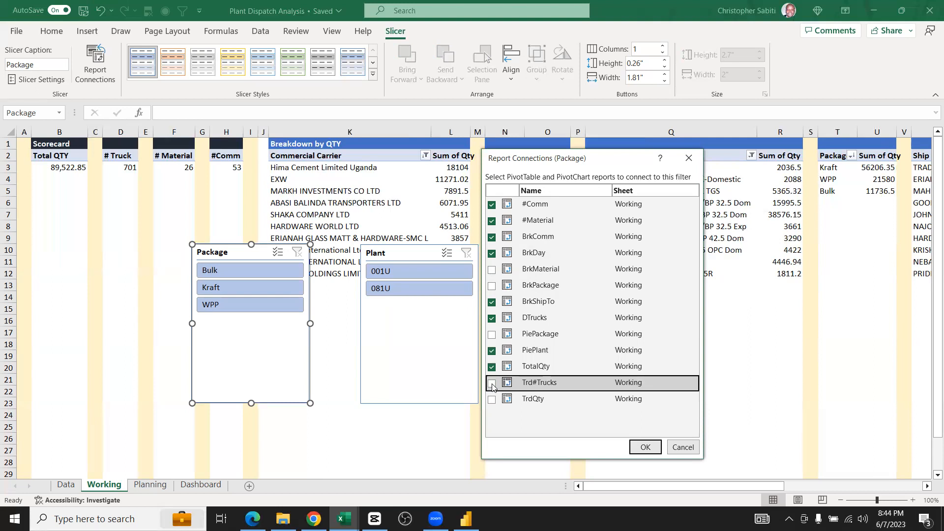
pyautogui.click(492, 384)
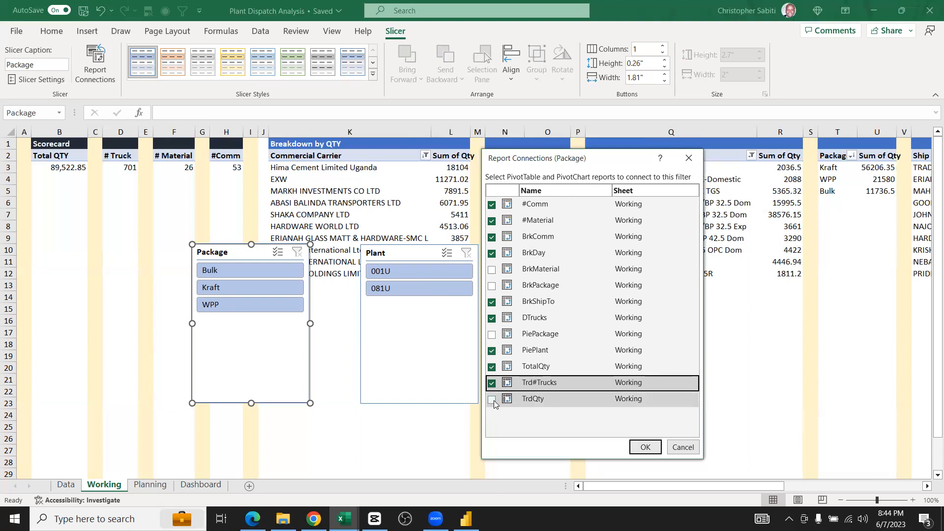
pyautogui.click(492, 399)
pyautogui.click(644, 446)
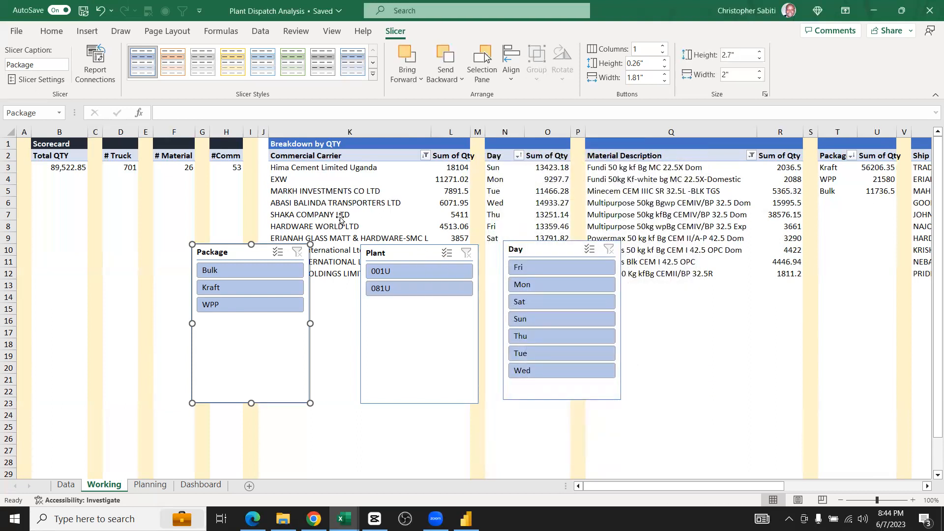
# Review which pivot tables are linked in the Package slicer's report connections
pyautogui.click(95, 61)
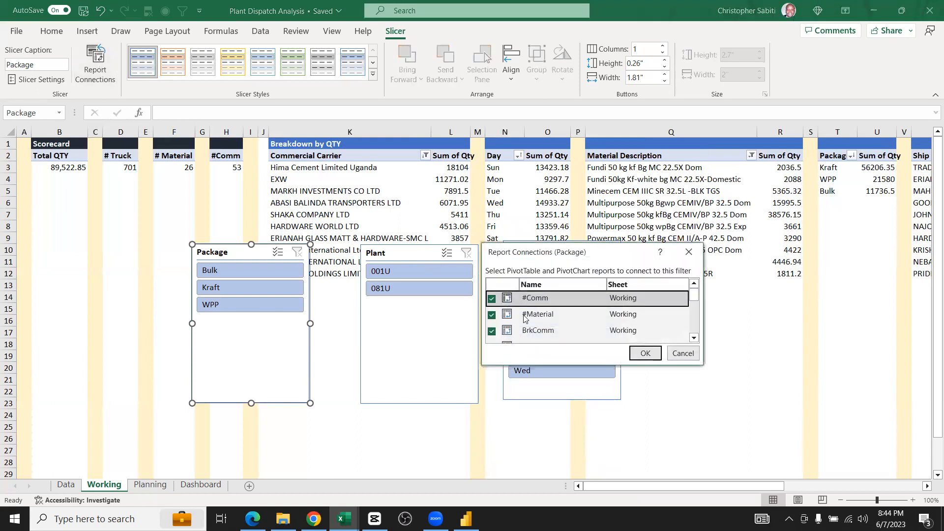
pyautogui.click(688, 252)
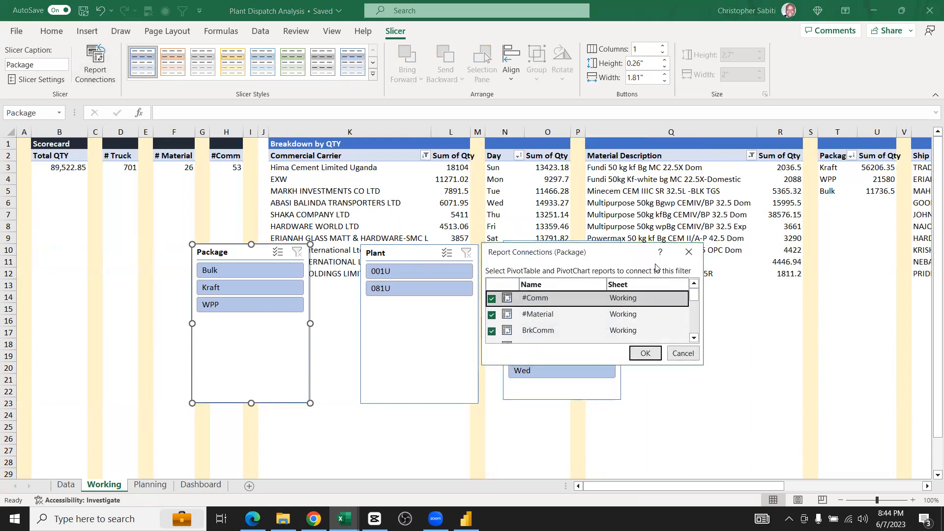
pyautogui.click(95, 69)
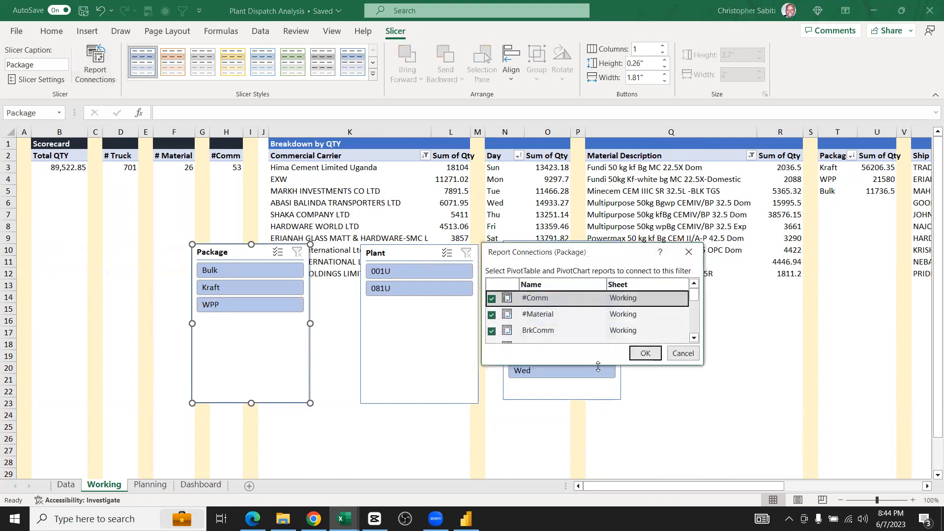
pyautogui.moveTo(598, 366); pyautogui.dragTo(612, 506)
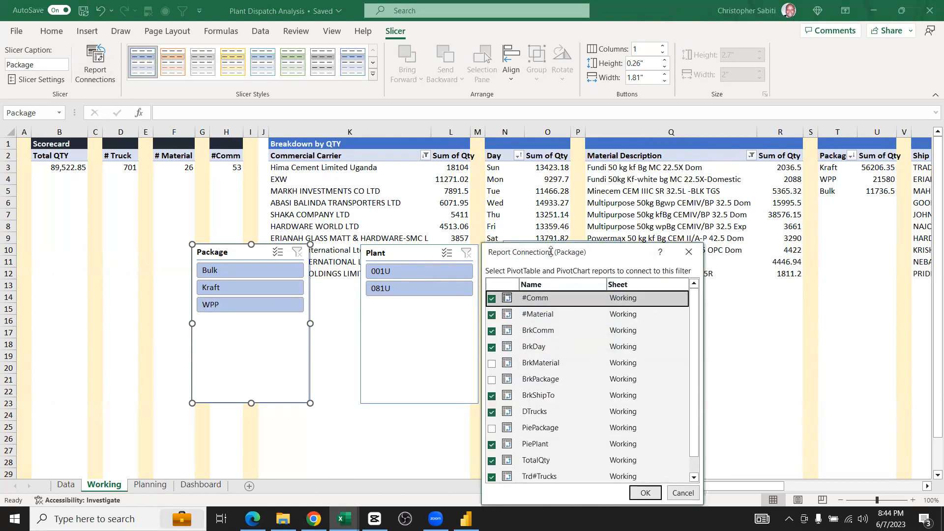
pyautogui.moveTo(550, 250); pyautogui.dragTo(436, 177)
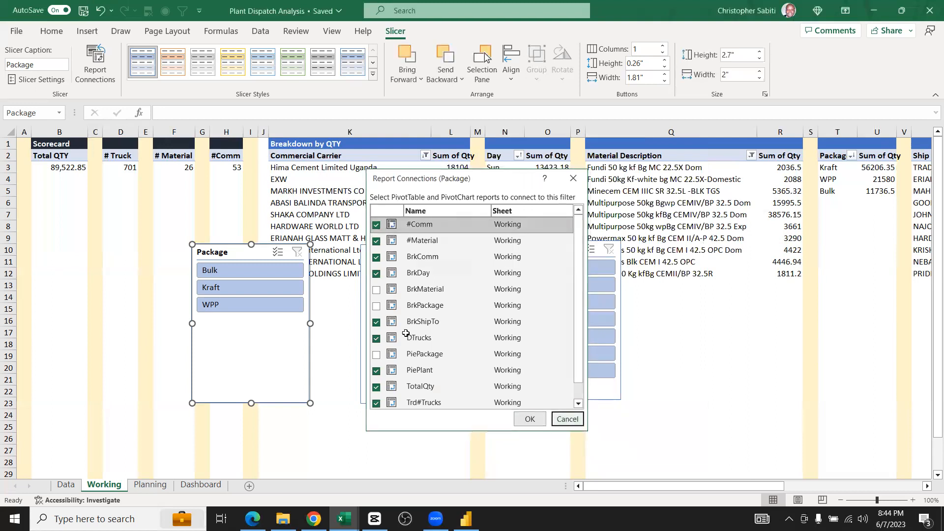
# In the Plant slicer's report connections, link it to the #Comm, #Material, BrkComm, TrdQty and Trd#Trucks pivot tables
pyautogui.click(409, 337)
pyautogui.click(95, 64)
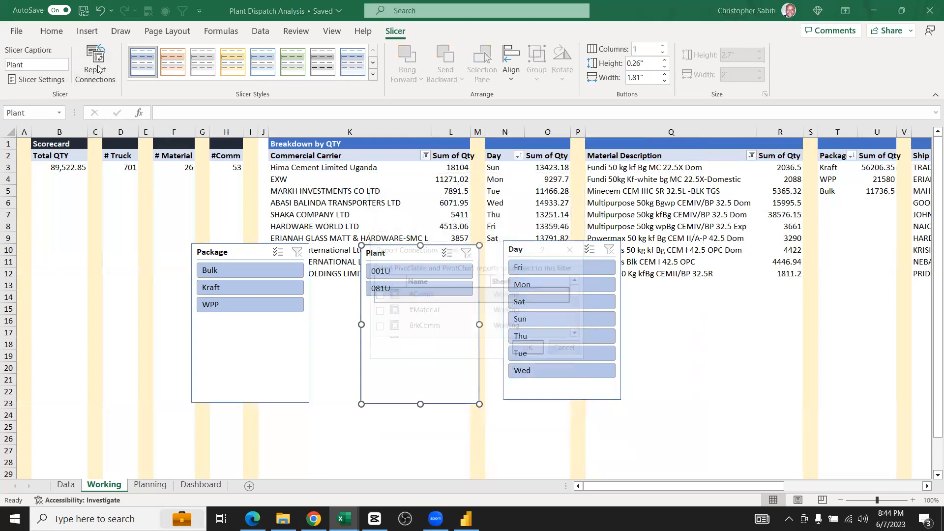
pyautogui.moveTo(464, 362); pyautogui.dragTo(464, 527)
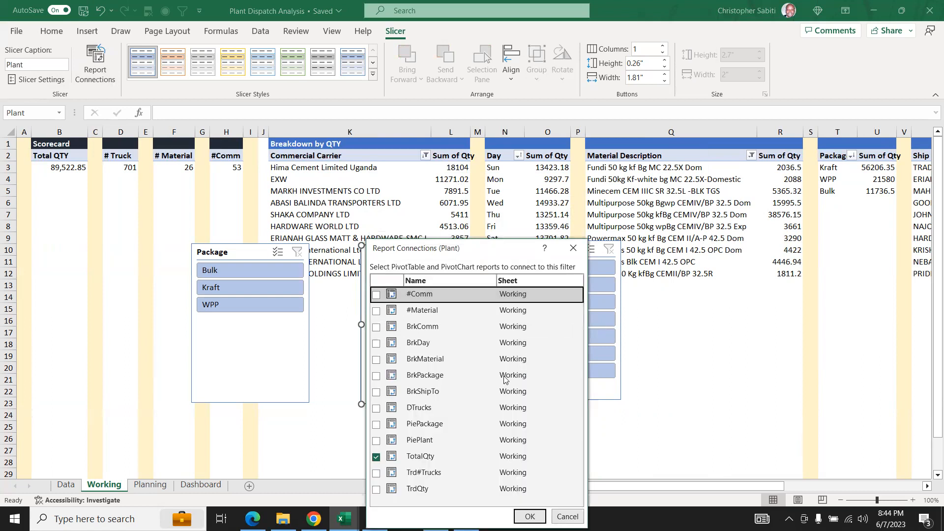
pyautogui.moveTo(502, 247); pyautogui.dragTo(685, 161)
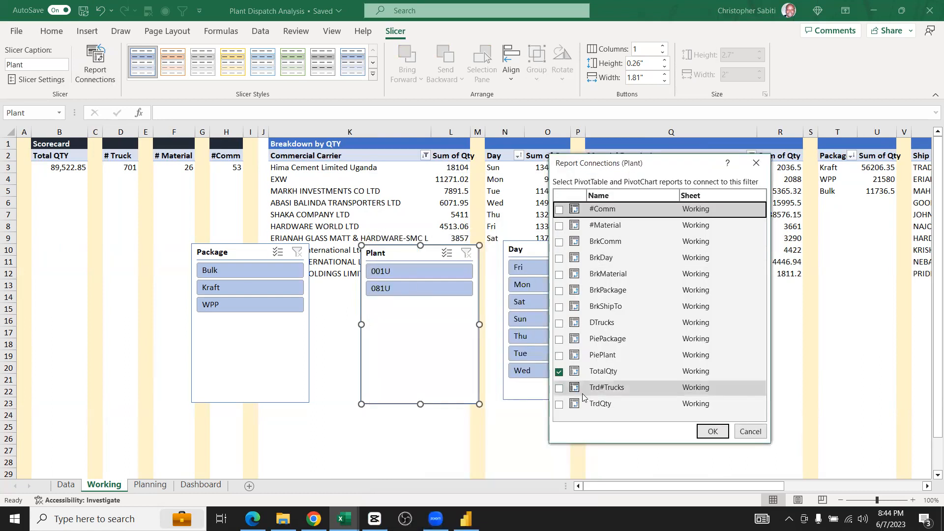
pyautogui.click(559, 213)
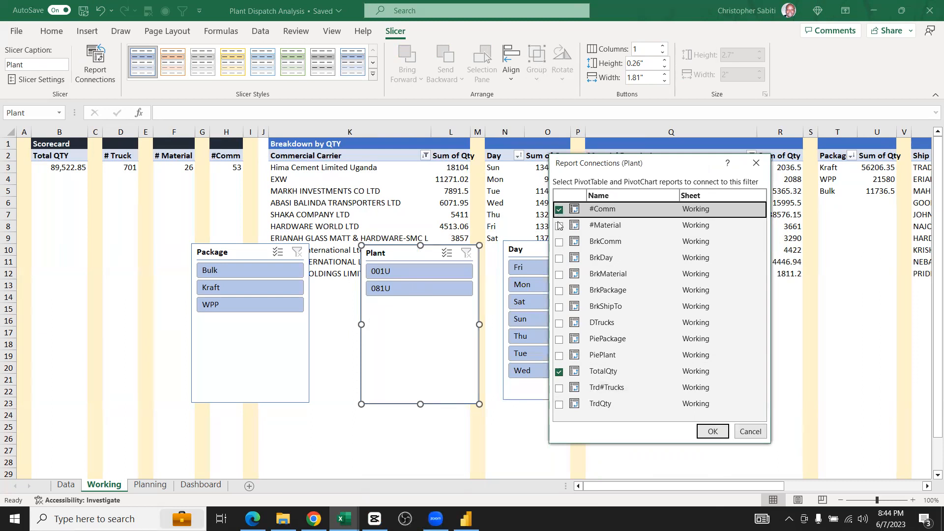
pyautogui.click(559, 241)
pyautogui.click(559, 225)
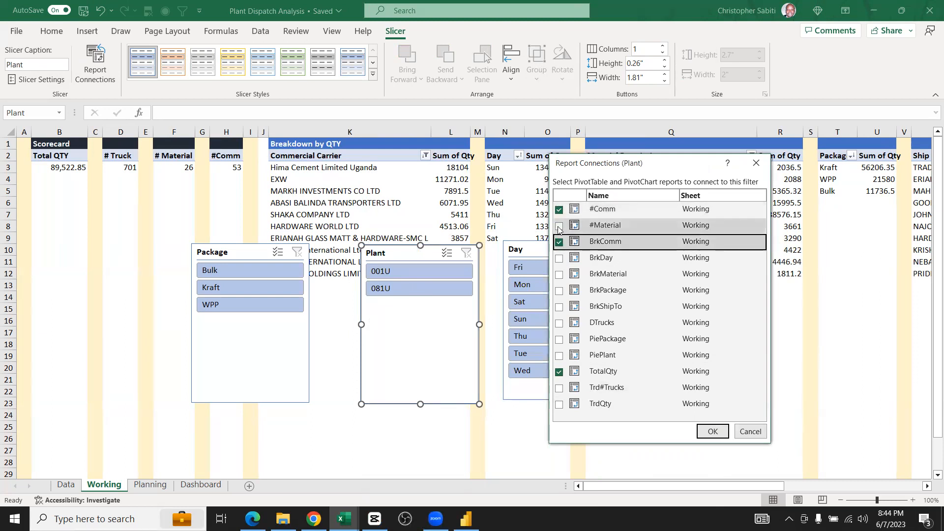
pyautogui.click(559, 404)
pyautogui.click(560, 387)
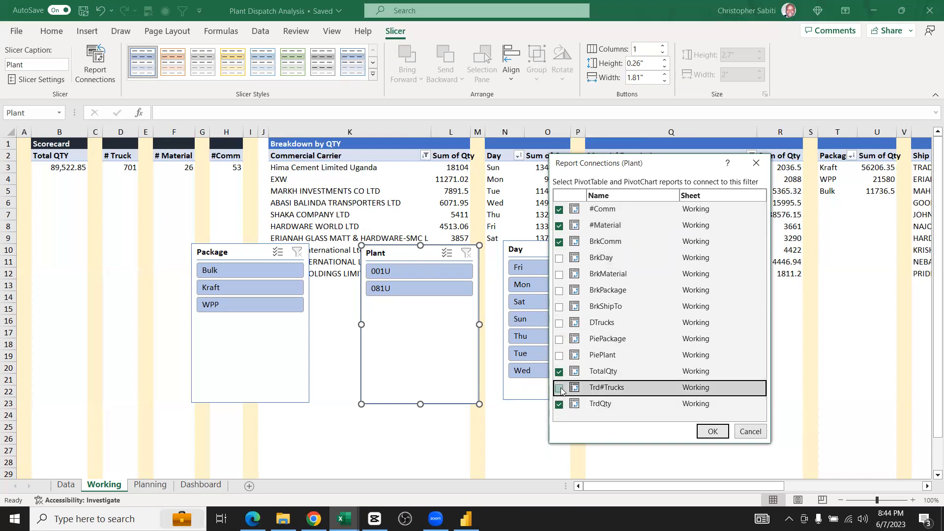
# Also connect the Plant slicer to PiePackage, DTrucks, BrkShipTo, BrkPackage, BrkMaterial and BrkDay, and apply the report connections
pyautogui.click(559, 339)
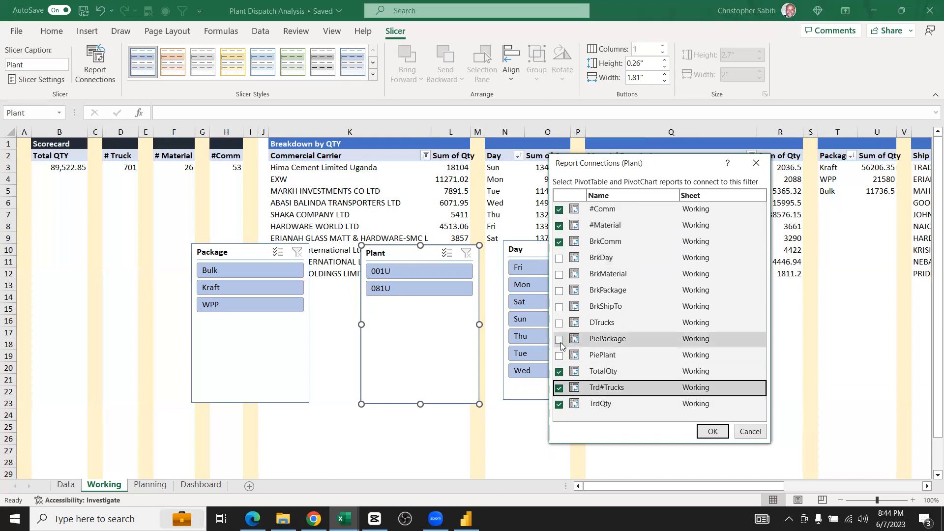
pyautogui.click(559, 323)
pyautogui.click(559, 307)
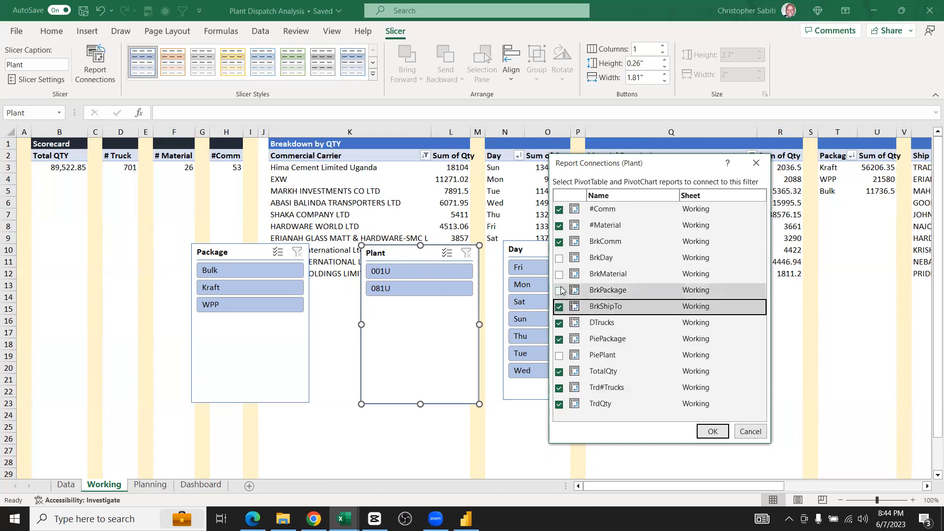
pyautogui.click(559, 290)
pyautogui.click(559, 275)
pyautogui.click(559, 259)
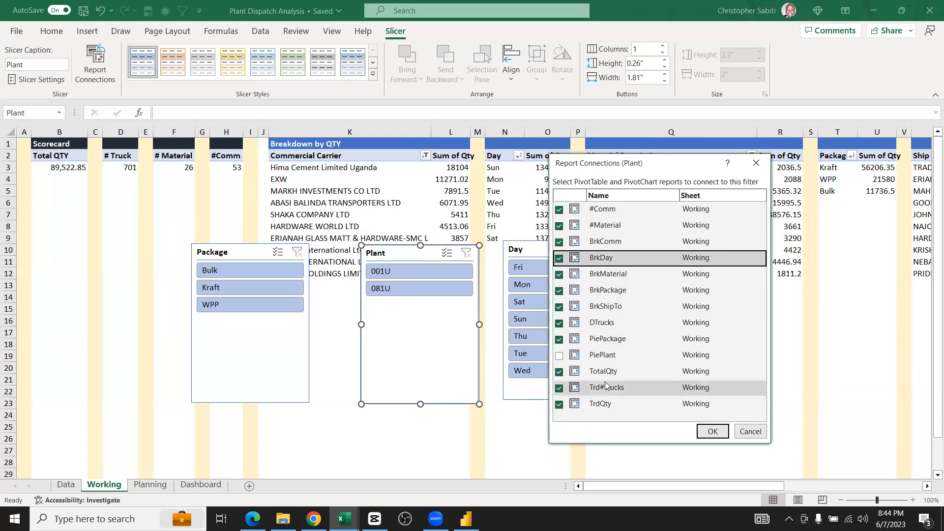
pyautogui.click(712, 431)
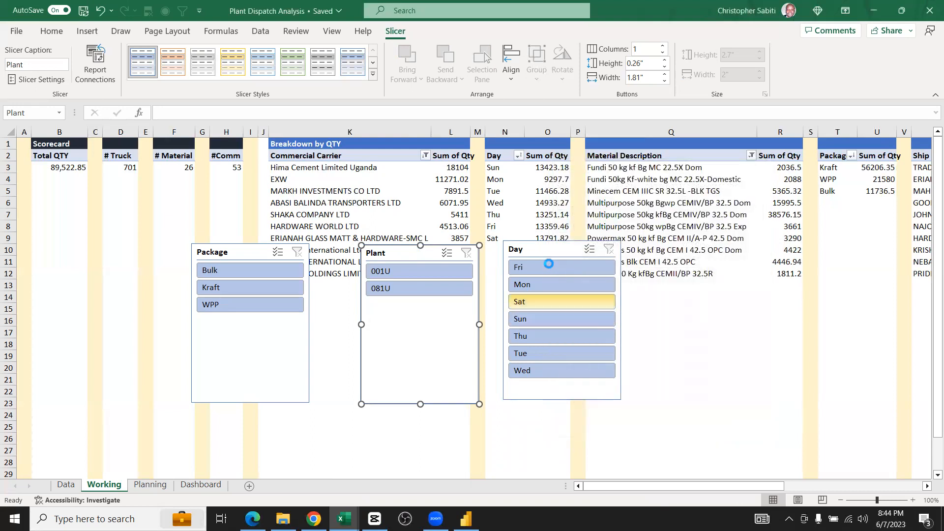
# In the Day slicer's report connections, link it to the TrdQty, Trd#Trucks, TotalQty, PiePlant, PiePackage and DTrucks pivot tables
pyautogui.click(548, 250)
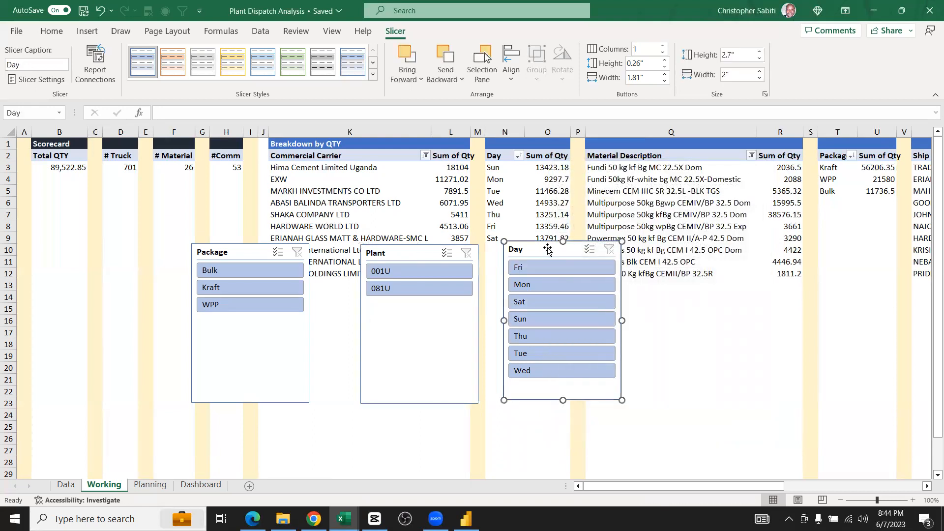
pyautogui.click(97, 58)
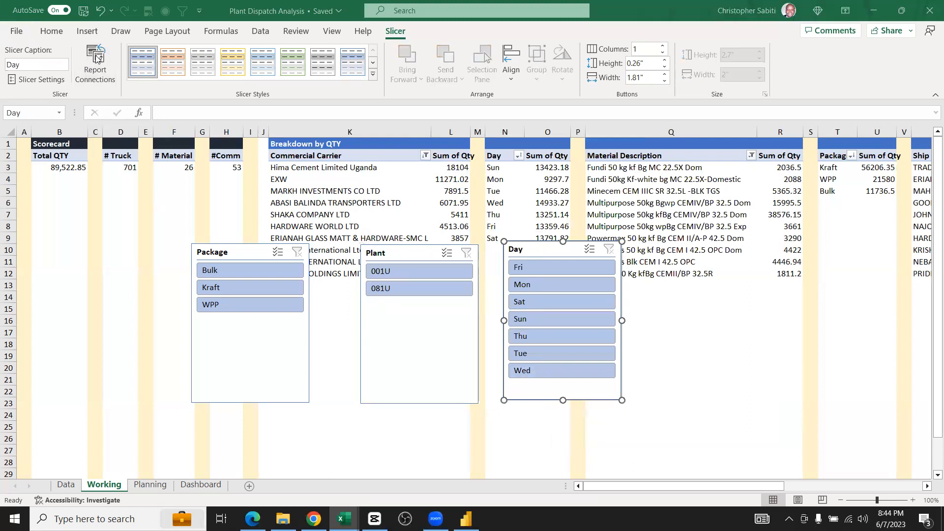
pyautogui.moveTo(628, 250); pyautogui.dragTo(356, 167)
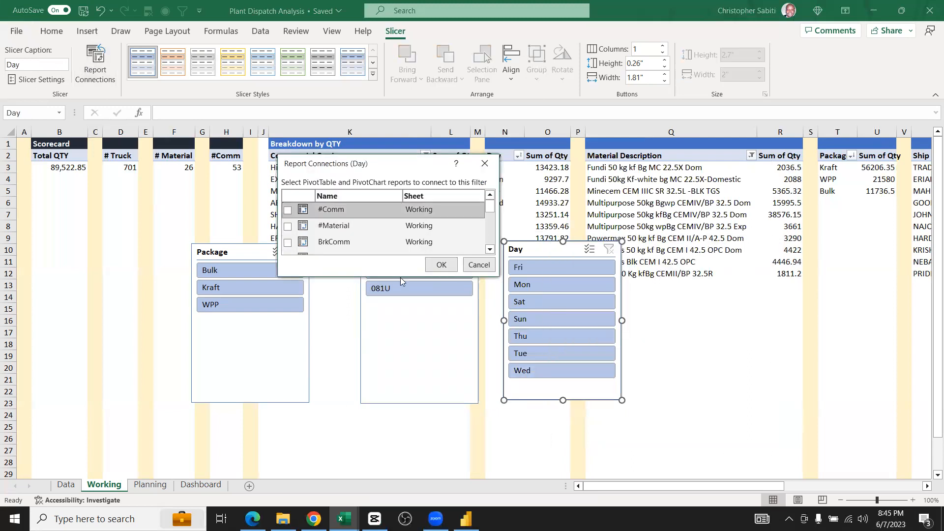
pyautogui.moveTo(400, 277); pyautogui.dragTo(369, 457)
pyautogui.click(288, 389)
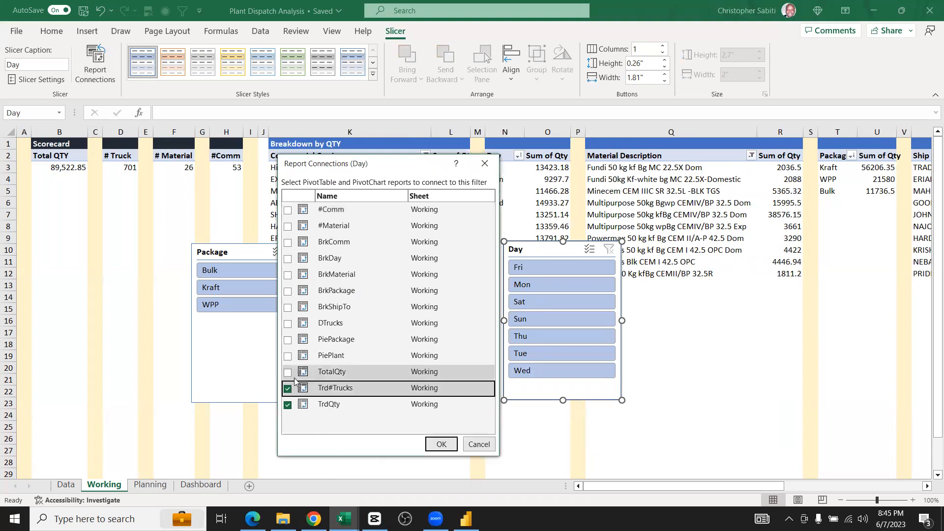
pyautogui.click(289, 373)
pyautogui.click(288, 357)
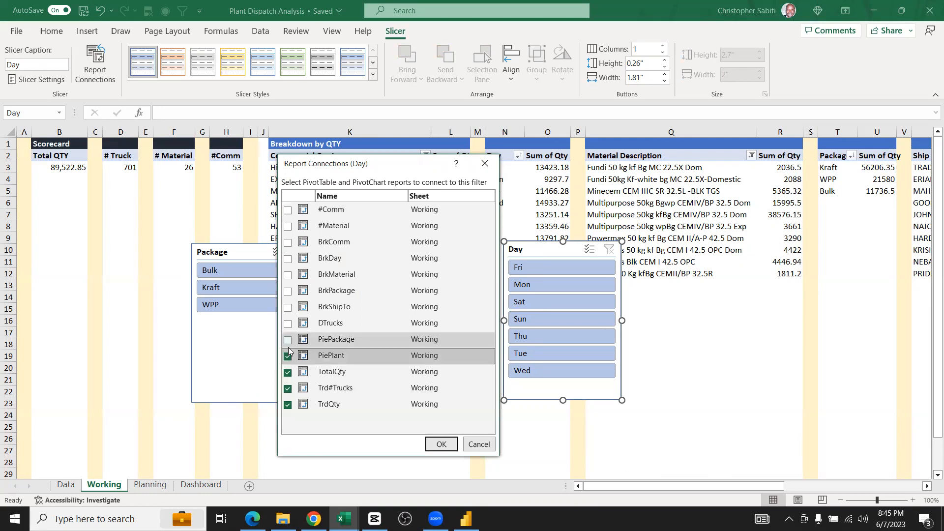
pyautogui.click(288, 340)
pyautogui.click(288, 323)
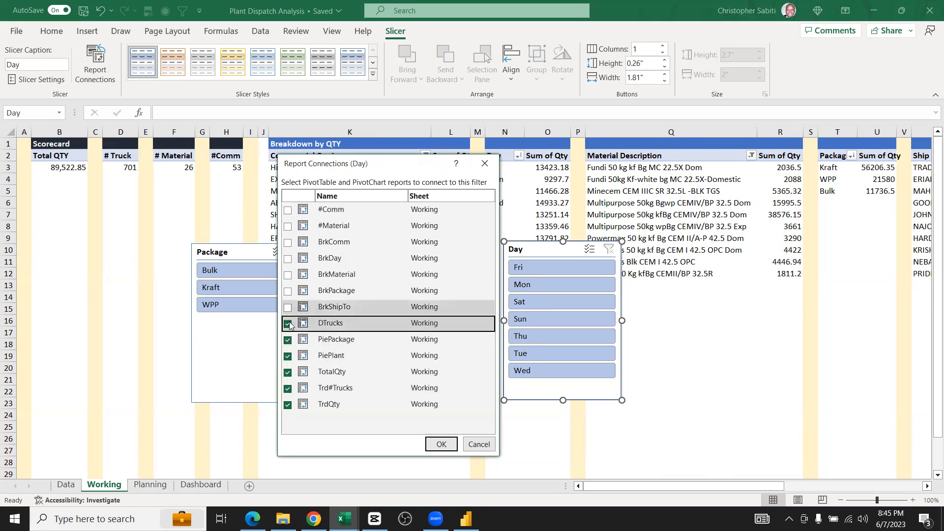
# Also connect the Day slicer to BrkShipTo, BrkPackage, BrkMaterial, BrkComm, #Material and #Comm, leaving out BrkDay, and apply the report connections
pyautogui.click(289, 309)
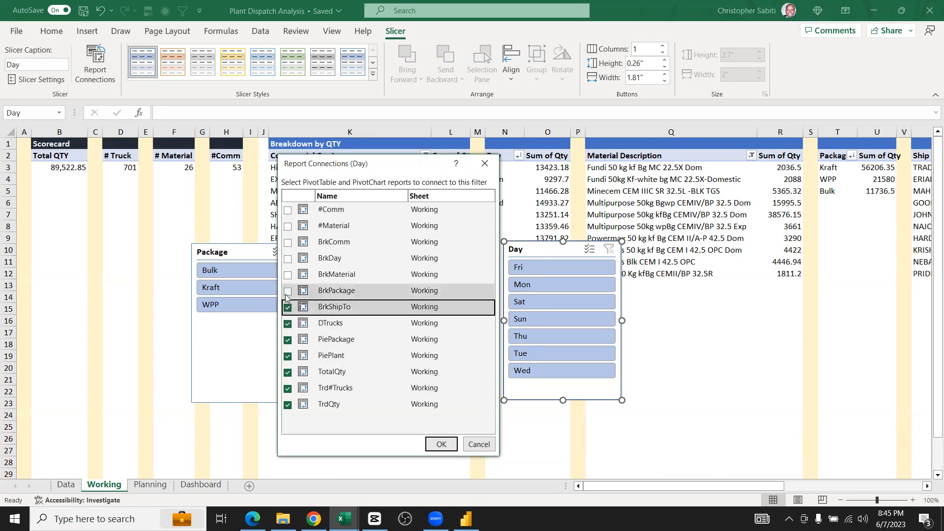
pyautogui.click(288, 292)
pyautogui.click(287, 279)
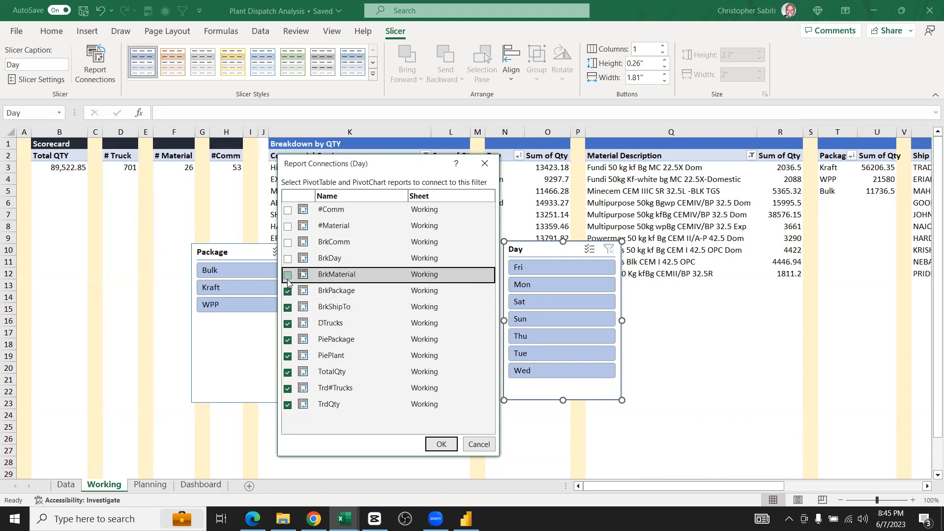
pyautogui.click(287, 245)
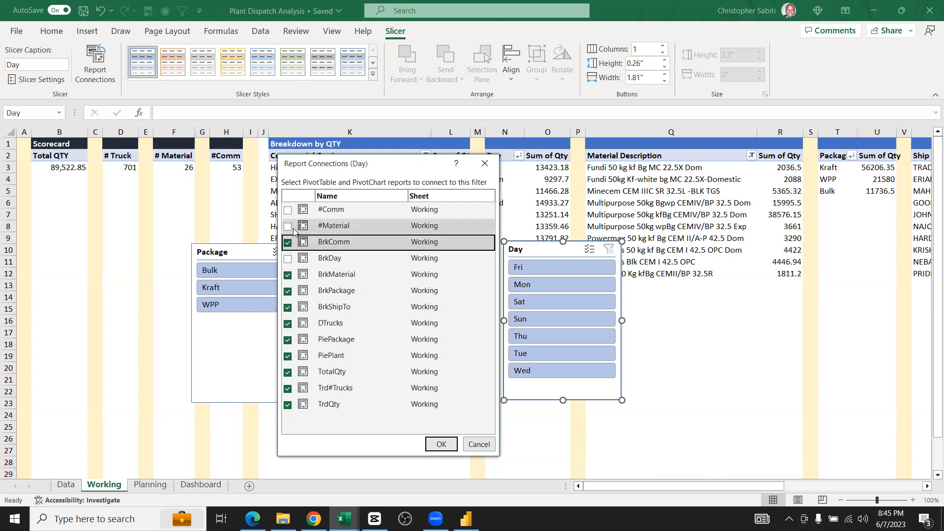
pyautogui.click(288, 226)
pyautogui.click(288, 210)
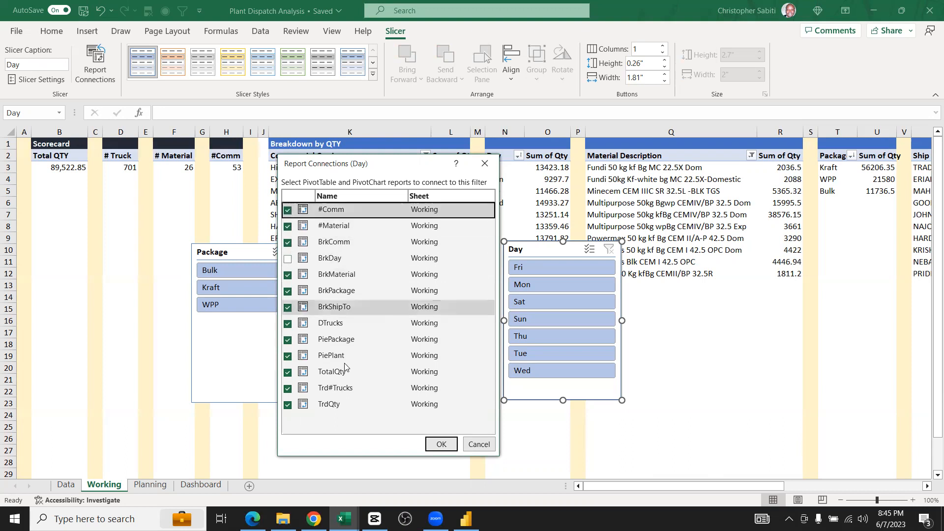
pyautogui.click(442, 445)
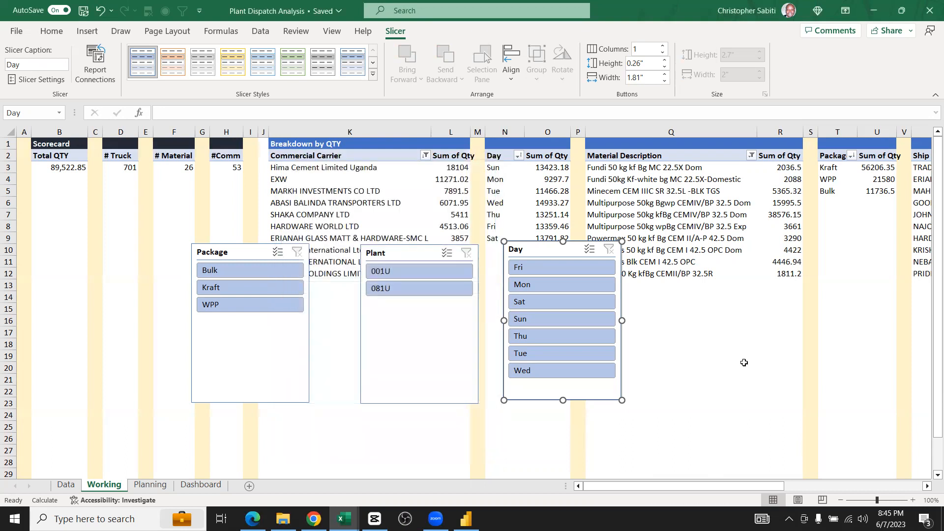
# Move the Package, Plant and Day slicers together from the Working sheet to the Dashboard sheet by cutting and pasting them
pyautogui.click(744, 362)
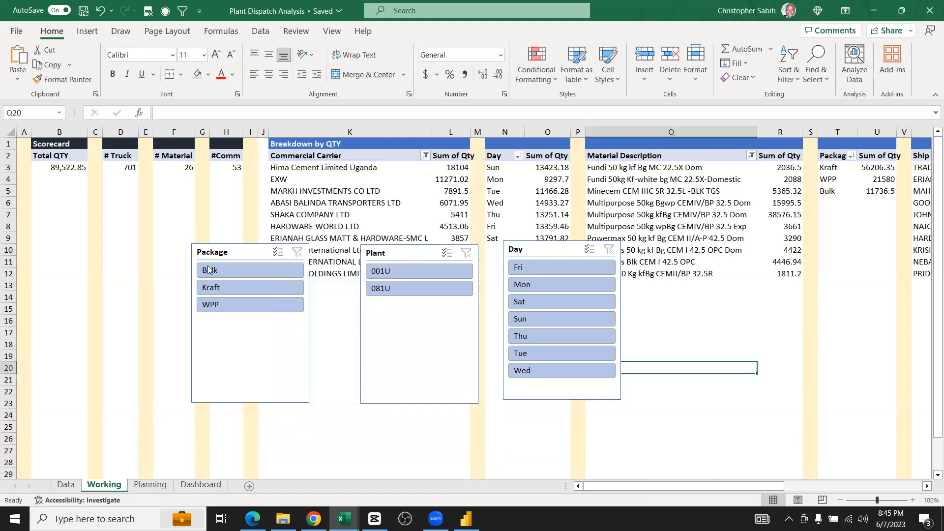
pyautogui.click(223, 252)
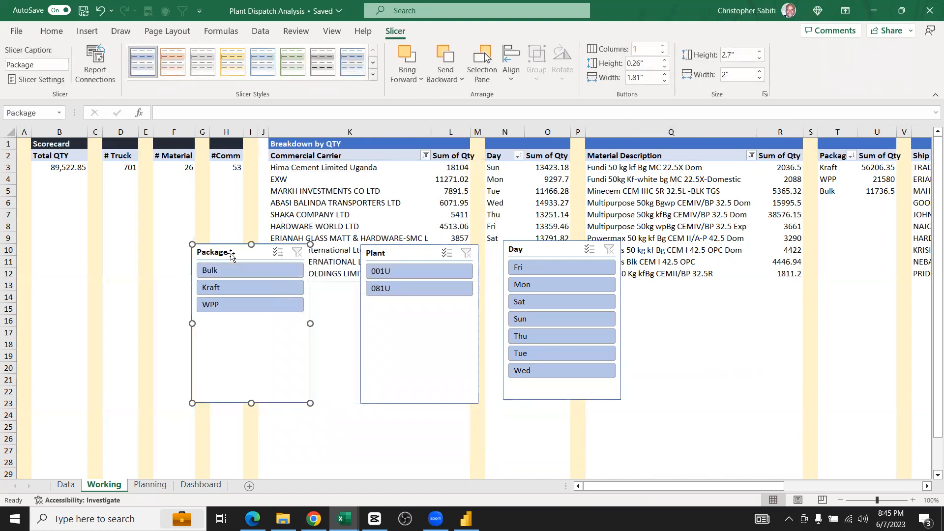
pyautogui.keyDown('ctrl'); pyautogui.click(377, 256); pyautogui.keyUp('ctrl')
pyautogui.keyDown('ctrl'); pyautogui.click(554, 248); pyautogui.keyUp('ctrl')
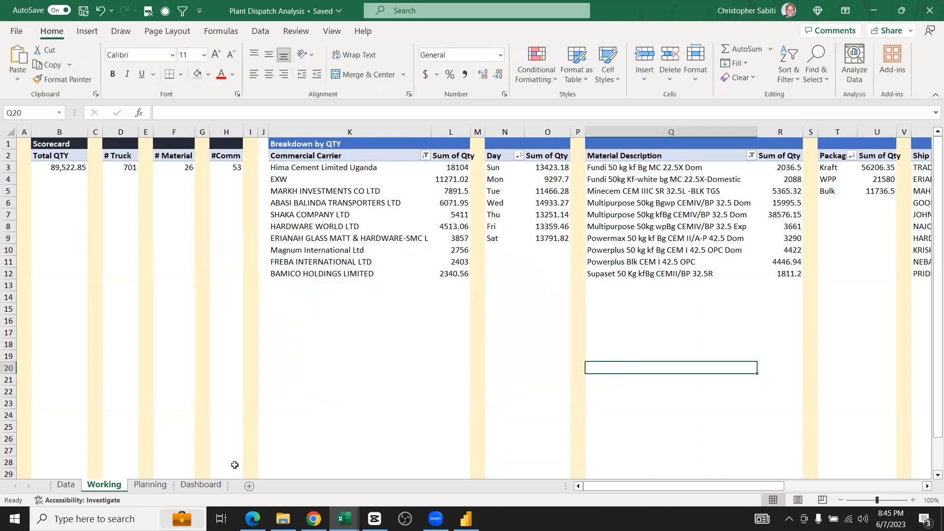
pyautogui.click(194, 484)
pyautogui.hotkey('ctrl', 'v')
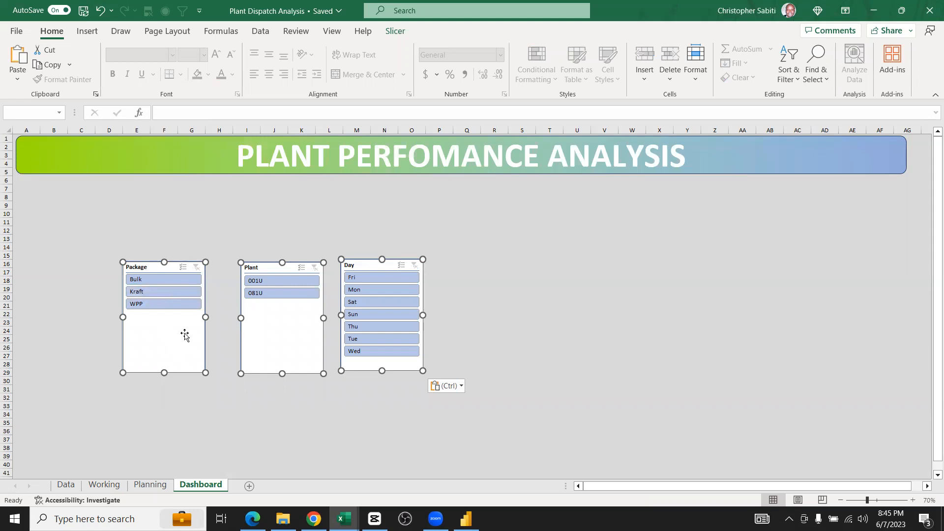
pyautogui.click(404, 32)
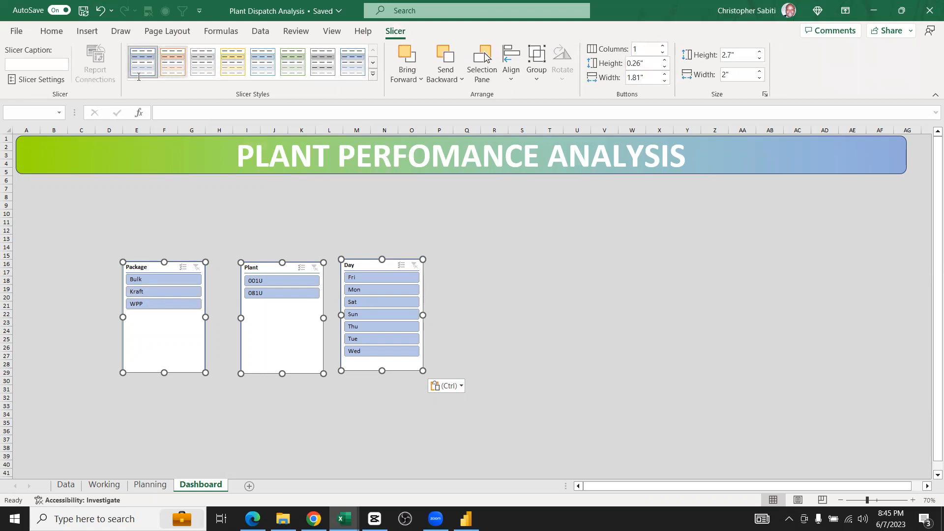
pyautogui.click(373, 74)
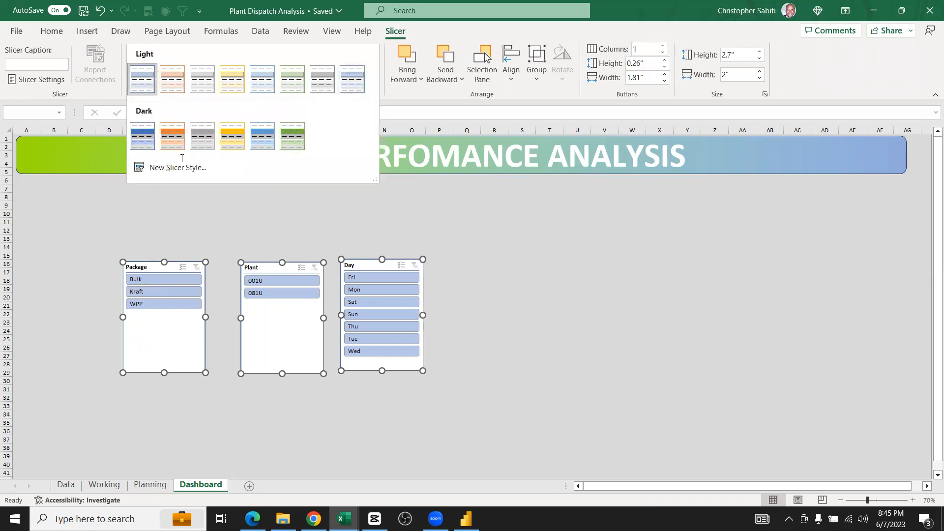
pyautogui.click(177, 167)
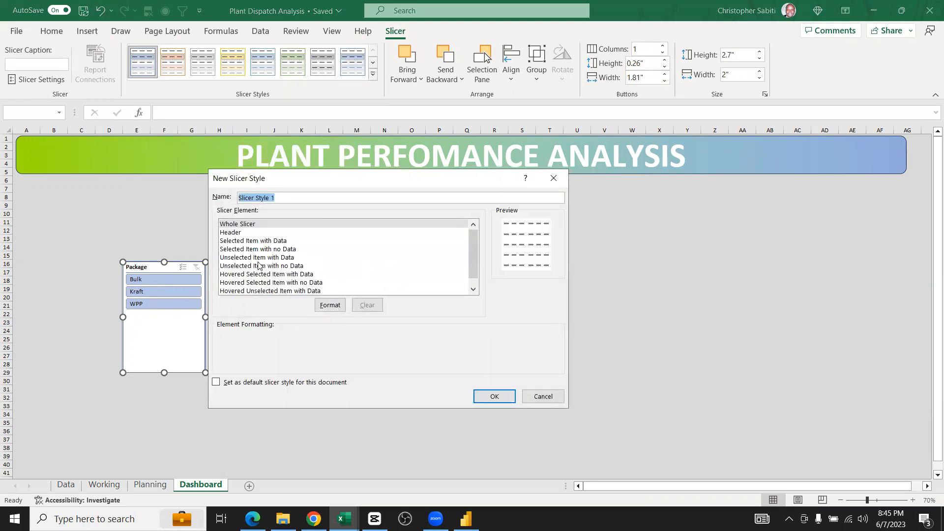
pyautogui.scroll(-1, 259, 266)
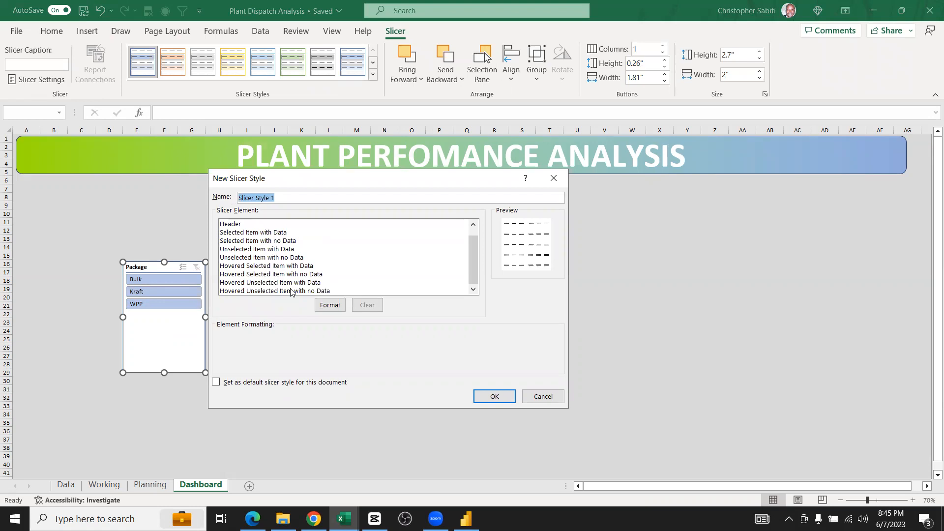
pyautogui.click(554, 179)
pyautogui.press('Escape')
# Shorten the Package and Plant slicers to fit their items and stack them in the sheet's first columns, directly below the title banner
pyautogui.click(165, 371)
pyautogui.moveTo(163, 372); pyautogui.dragTo(165, 317)
pyautogui.moveTo(138, 261); pyautogui.dragTo(35, 176)
pyautogui.click(301, 344)
pyautogui.moveTo(281, 374); pyautogui.dragTo(283, 304)
pyautogui.moveTo(261, 270); pyautogui.dragTo(40, 247)
# Move the Day slicer directly beneath the Plant slicer, aligned with the other two slicers
pyautogui.click(379, 262)
pyautogui.moveTo(375, 267); pyautogui.dragTo(195, 273)
pyautogui.moveTo(106, 287); pyautogui.dragTo(48, 291)
pyautogui.click(237, 265)
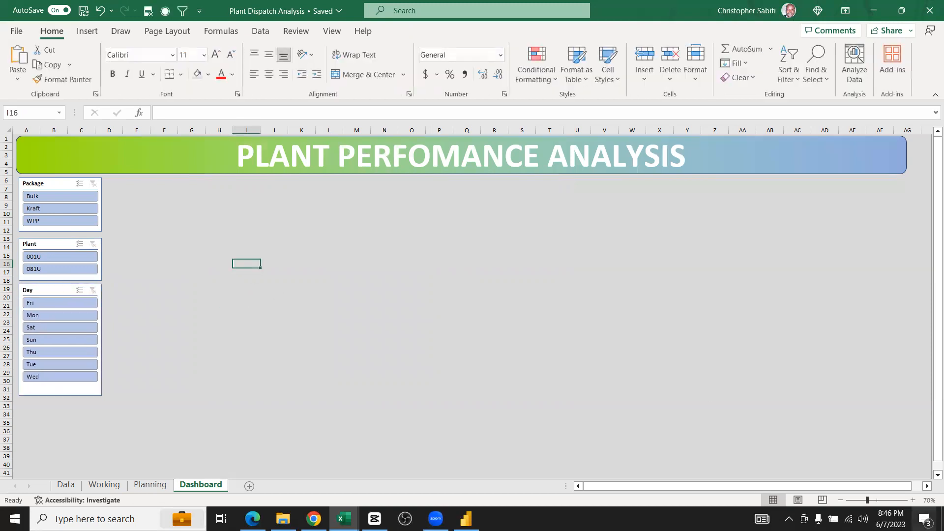
pyautogui.click(913, 500)
pyautogui.click(912, 500)
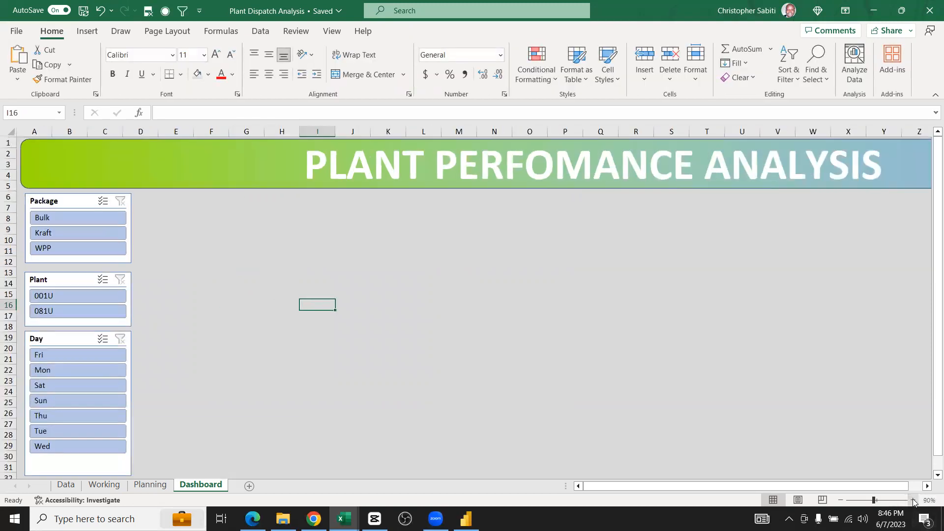
pyautogui.click(840, 501)
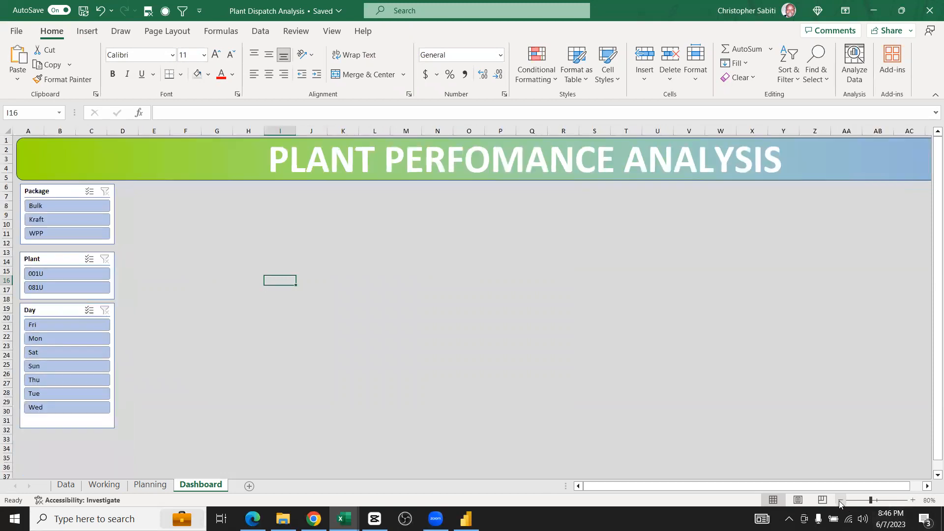
pyautogui.click(840, 501)
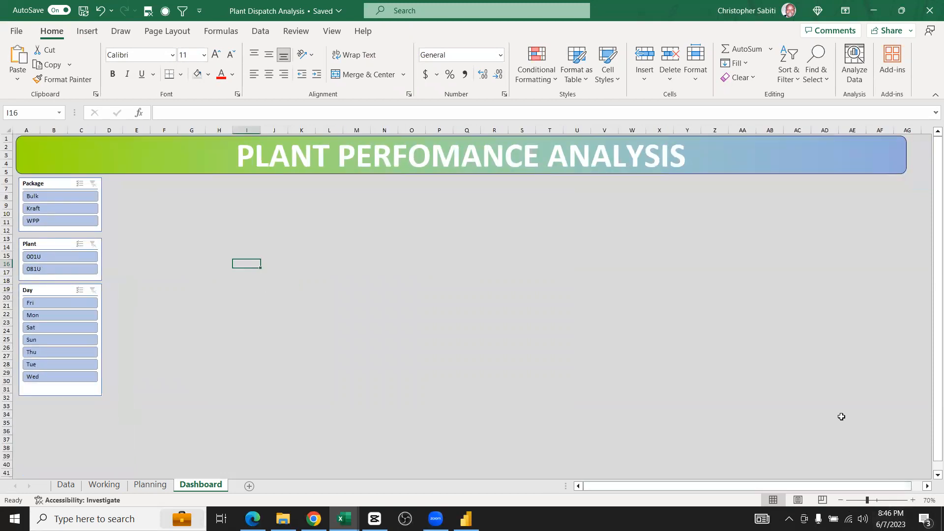
pyautogui.click(472, 285)
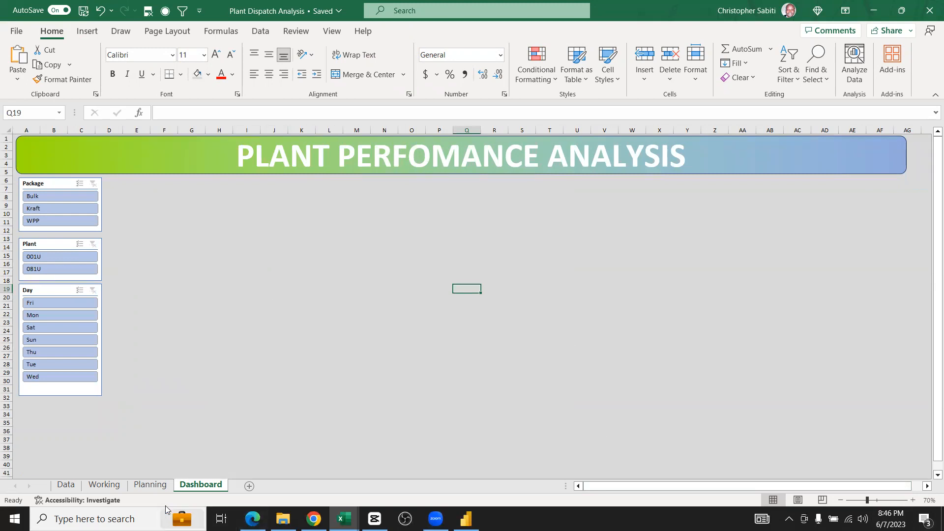
# Review the planned scorecard items in B3:B6 of the Planning sheet and look at the Working sheet
pyautogui.click(155, 486)
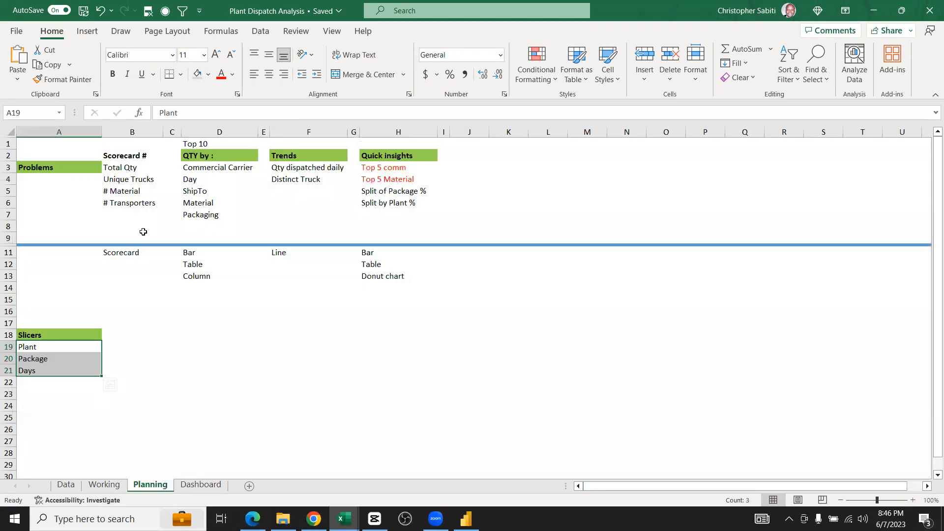
pyautogui.moveTo(130, 169); pyautogui.dragTo(131, 206)
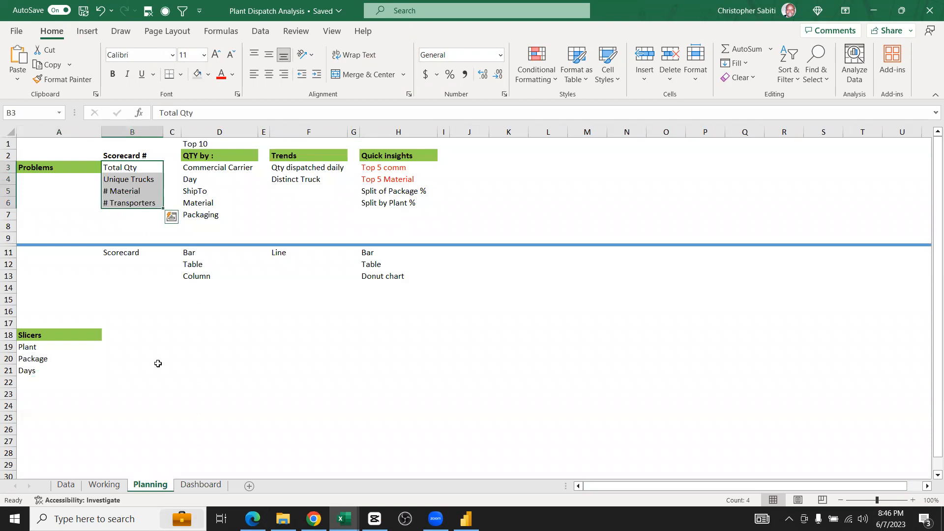
pyautogui.click(107, 484)
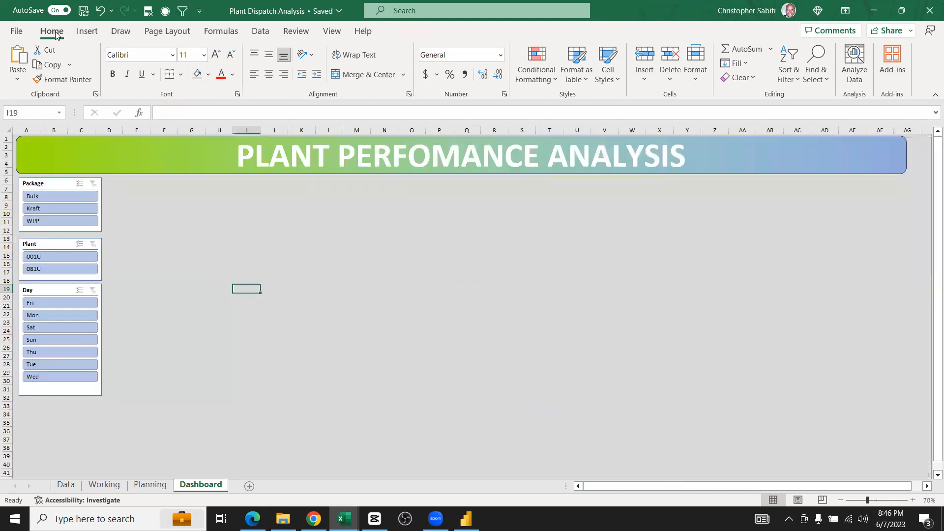
# Draw a rounded rectangle about 1" high and 2.27" wide on the Dashboard sheet, beside the Package slicer
pyautogui.click(85, 32)
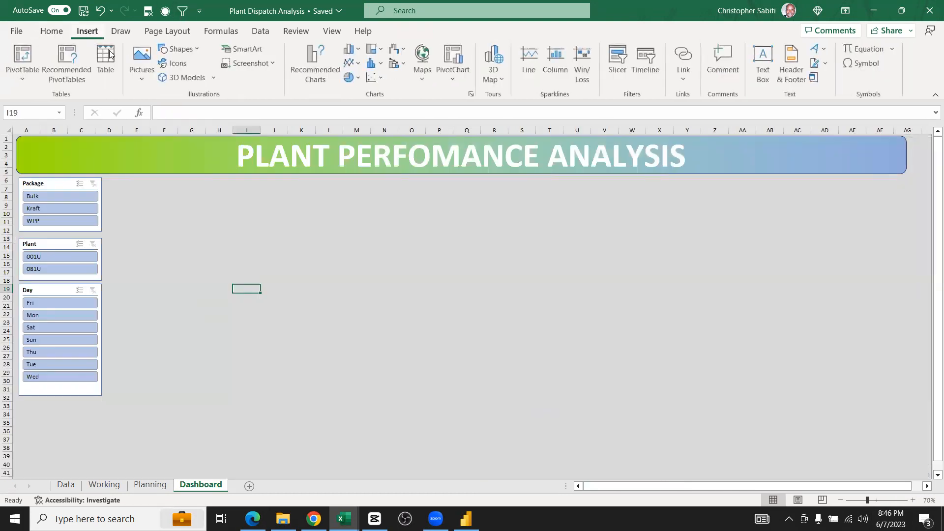
pyautogui.click(193, 49)
pyautogui.click(219, 83)
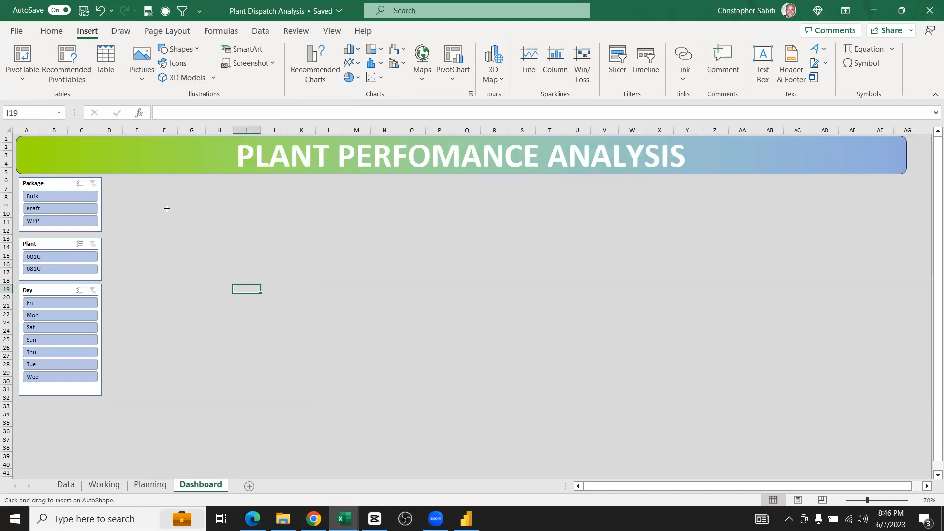
pyautogui.moveTo(193, 203); pyautogui.dragTo(249, 233)
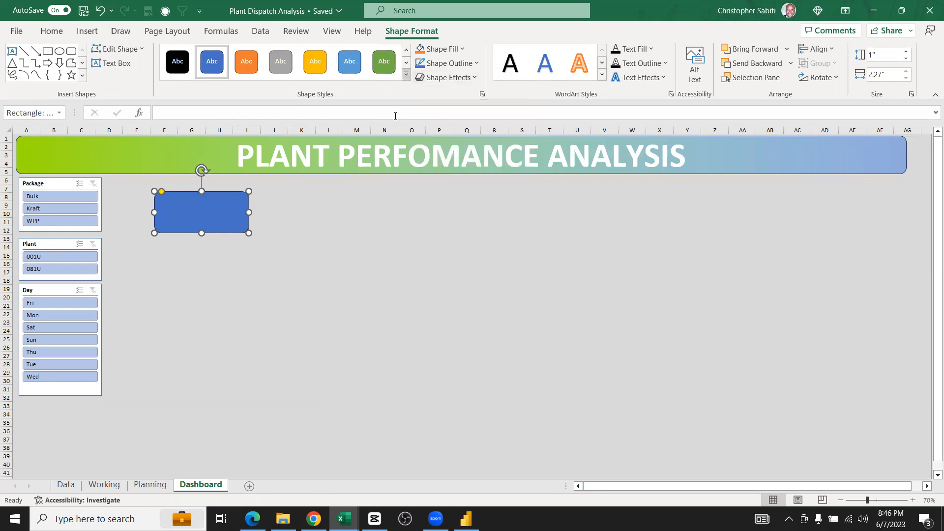
# Fill the rounded rectangle with a pale blue theme color and give it a light blue glow
pyautogui.click(407, 75)
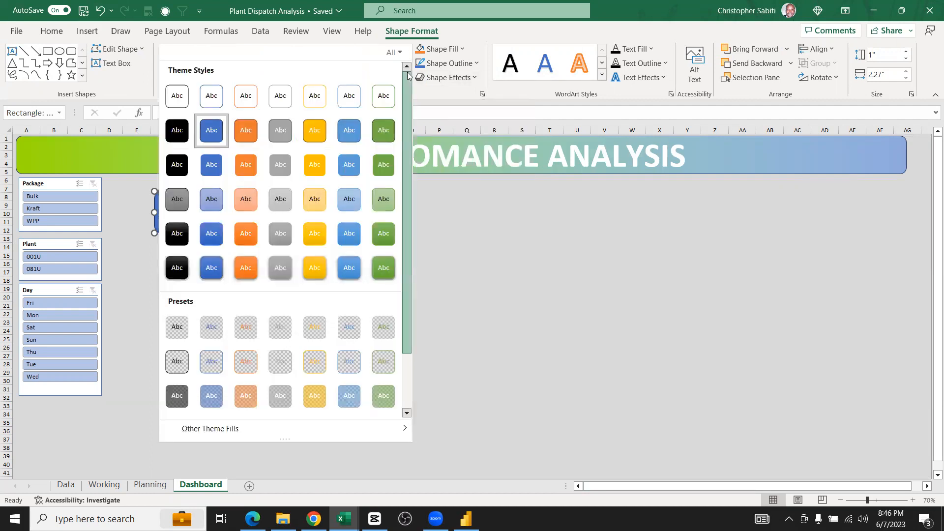
pyautogui.click(462, 39)
pyautogui.click(463, 49)
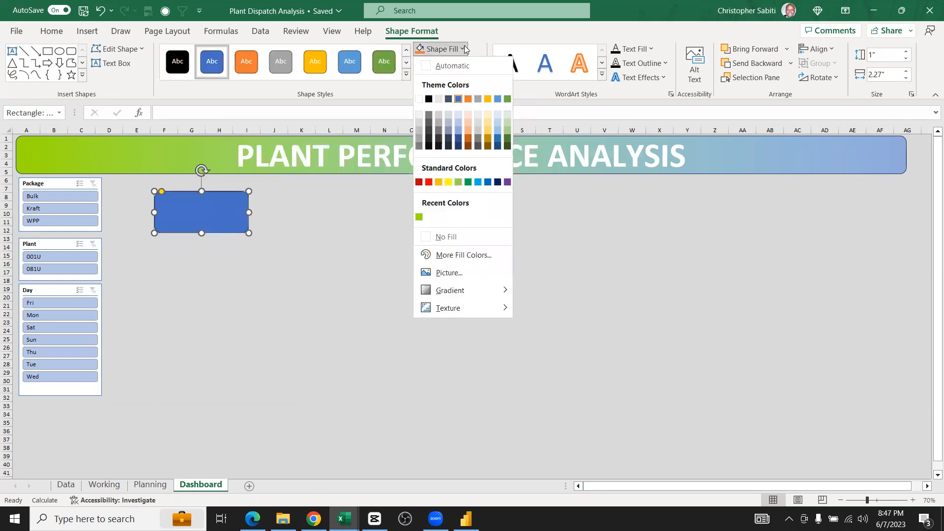
pyautogui.click(457, 117)
pyautogui.click(444, 78)
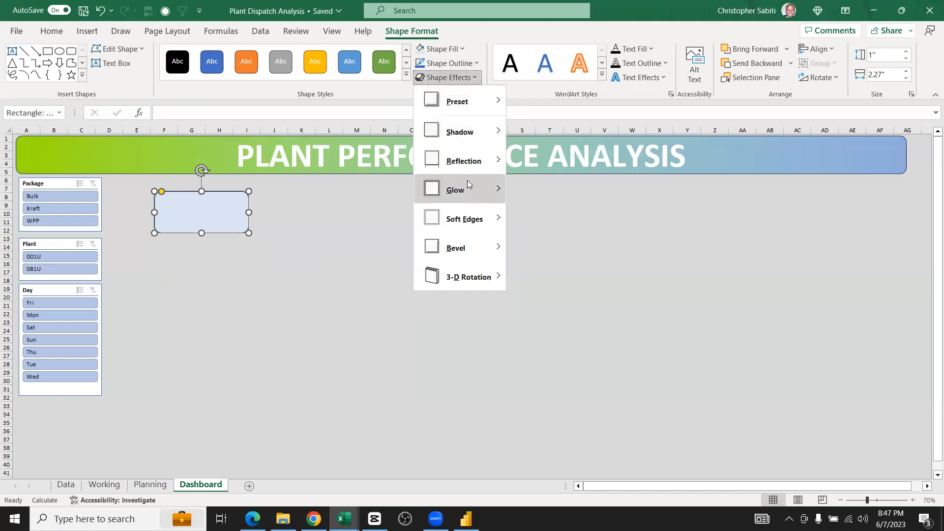
pyautogui.moveTo(466, 184)
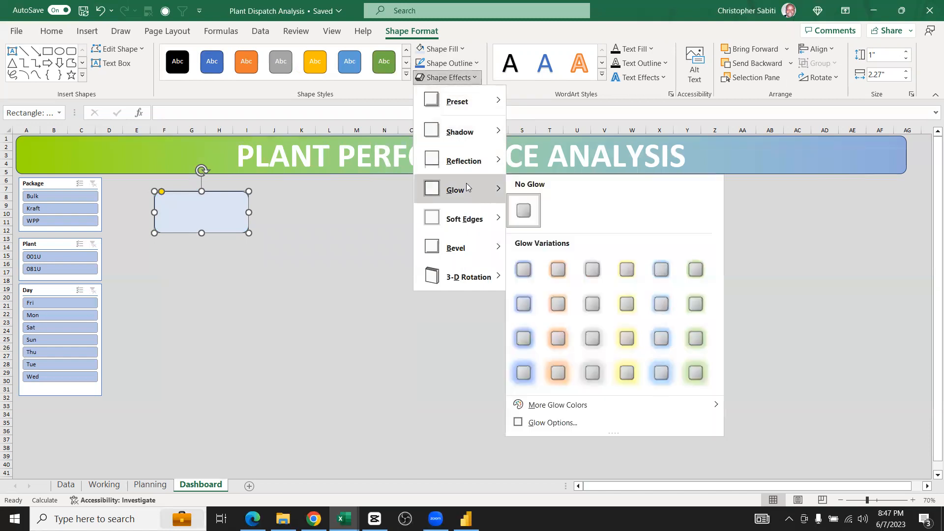
pyautogui.click(657, 307)
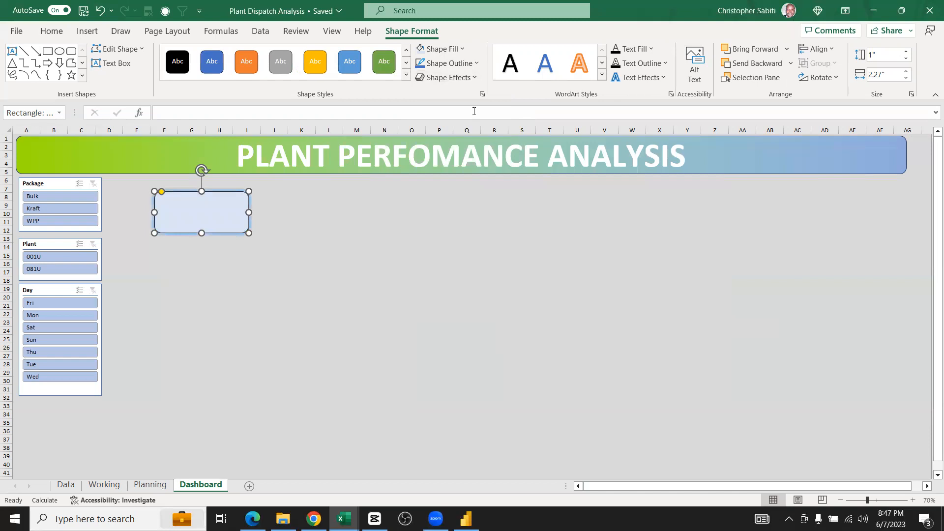
pyautogui.click(446, 77)
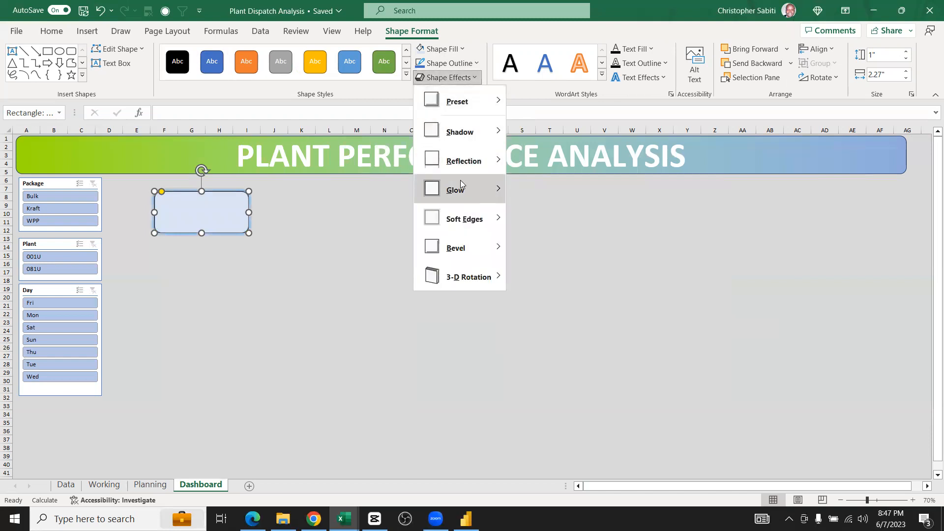
pyautogui.moveTo(469, 131)
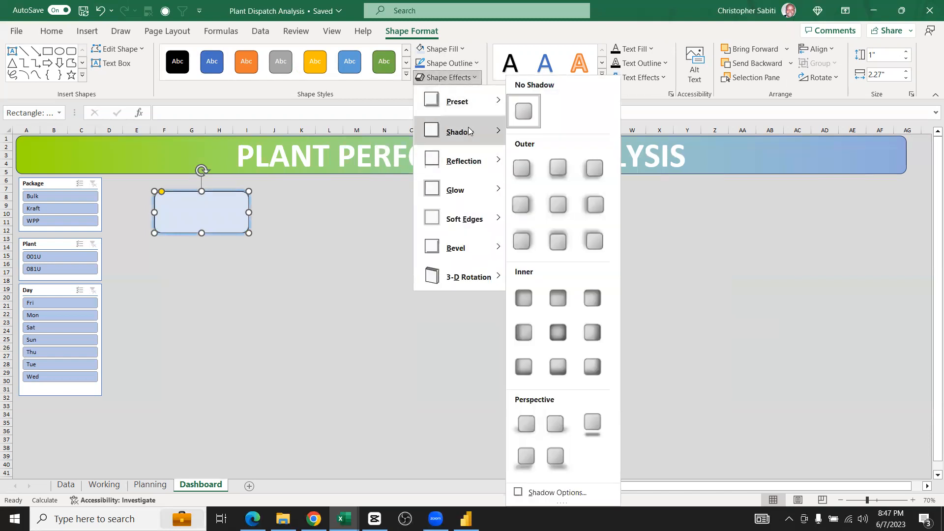
pyautogui.click(448, 63)
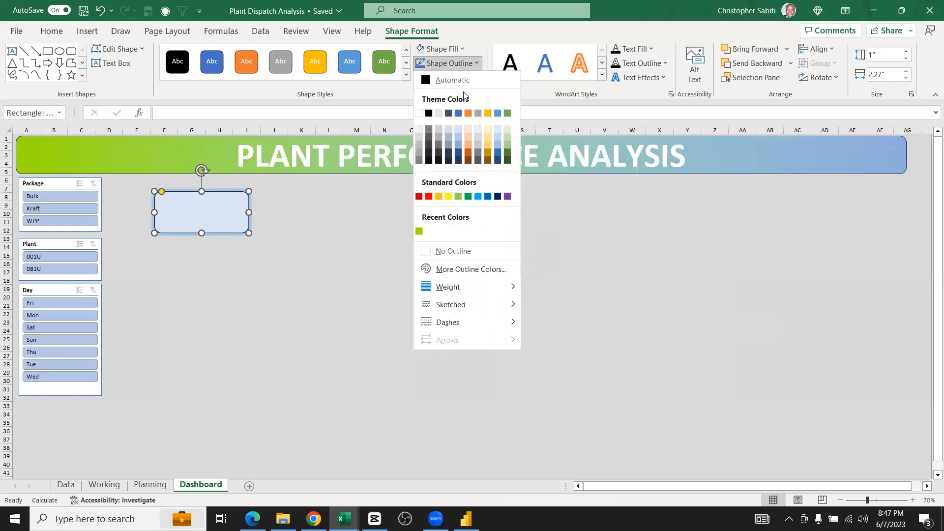
pyautogui.click(237, 251)
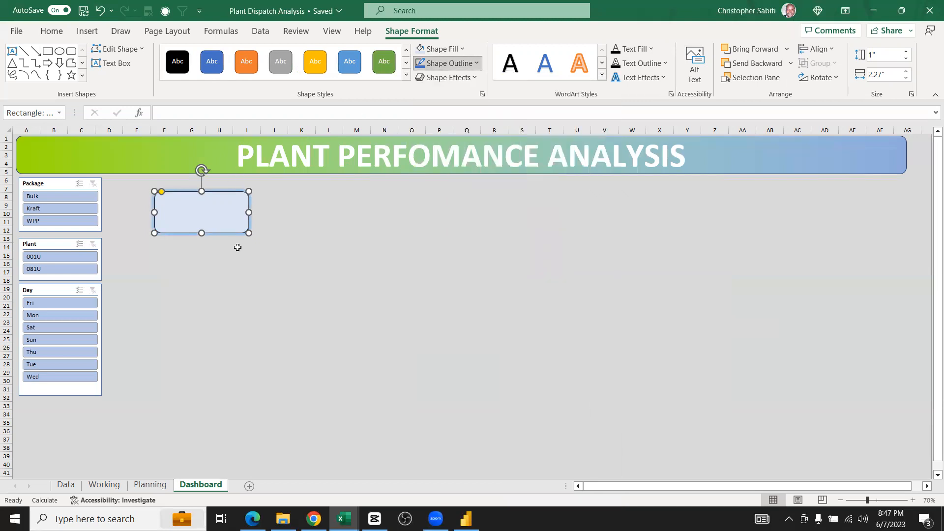
# Move the rounded rectangle closer to the Package slicer, just below the title banner
pyautogui.click(273, 303)
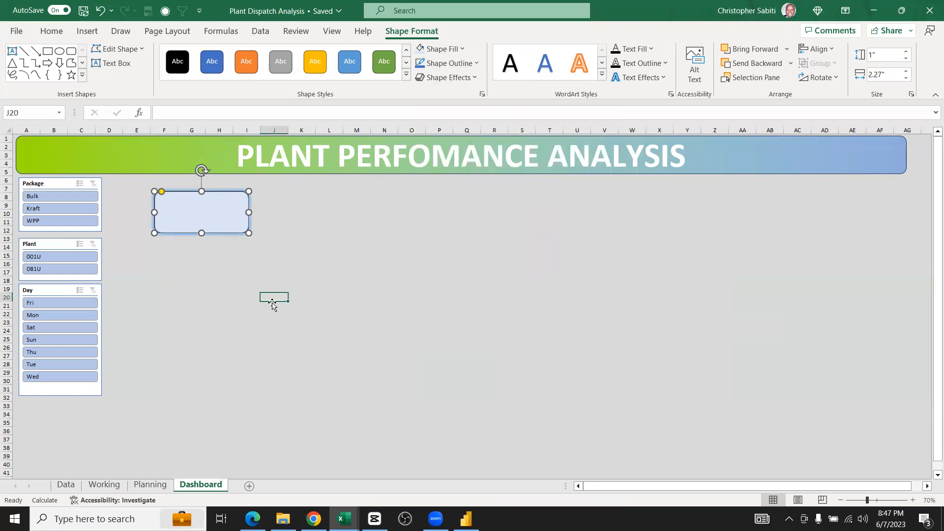
pyautogui.click(228, 207)
pyautogui.moveTo(227, 207); pyautogui.dragTo(200, 192)
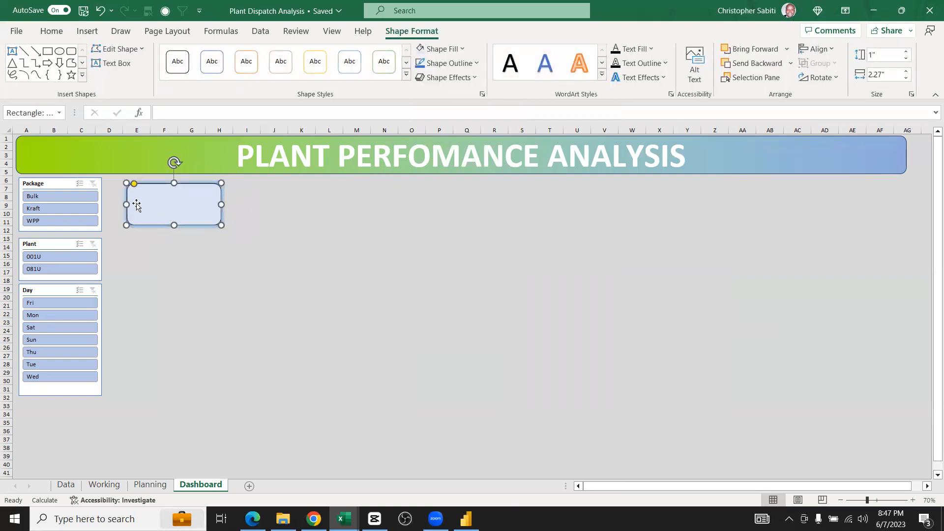
# Add an empty text box to the dashboard beside the rounded rectangle
pyautogui.click(113, 63)
pyautogui.moveTo(248, 200); pyautogui.dragTo(325, 251)
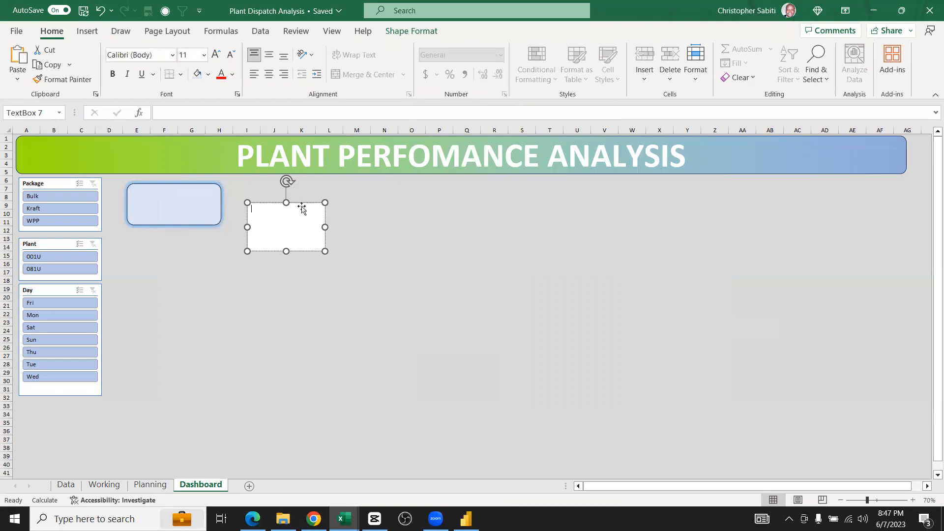
pyautogui.click(410, 253)
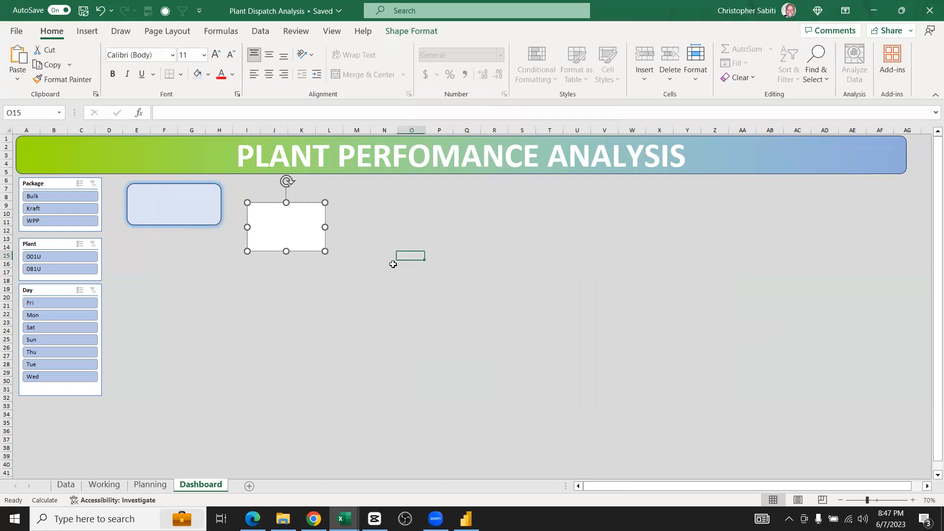
pyautogui.click(288, 226)
pyautogui.click(366, 235)
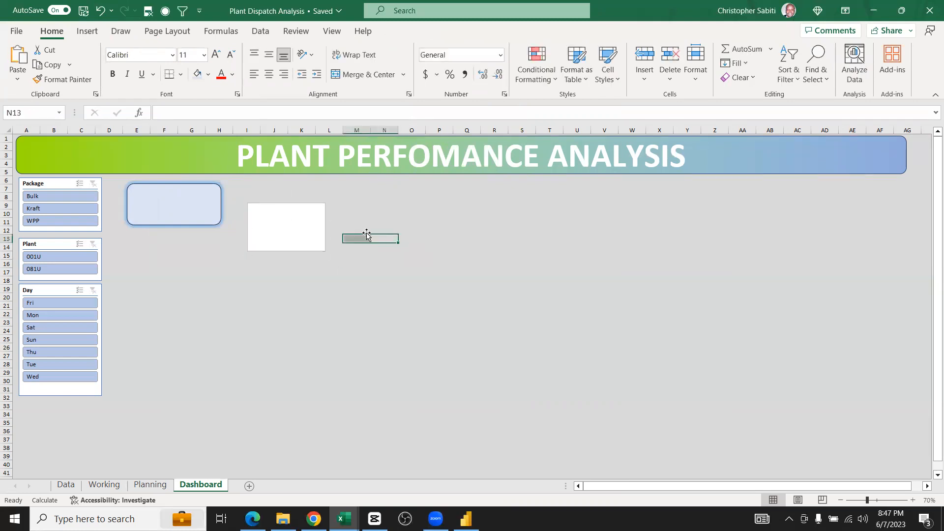
# Try to link the empty text box to the Total QTY pivot value on the Working sheet with a GETPIVOTDATA formula
pyautogui.click(295, 216)
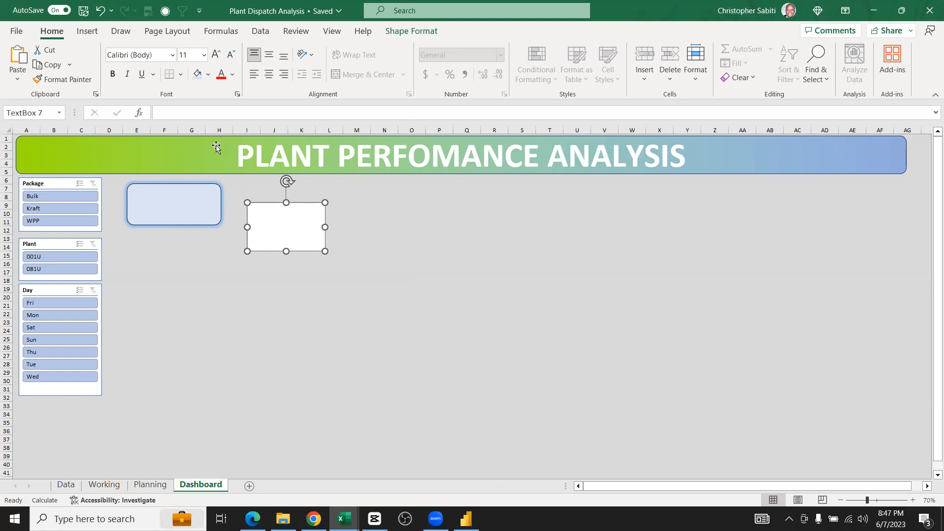
pyautogui.click(184, 111)
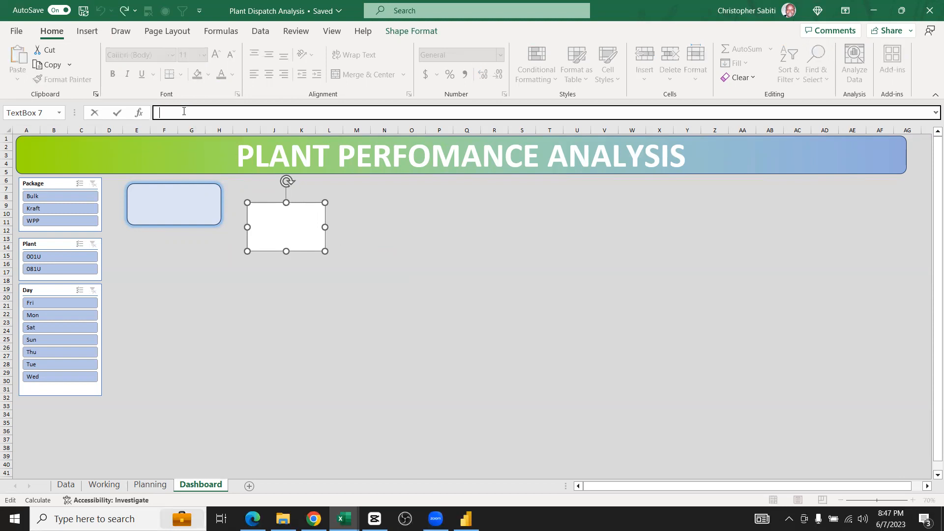
pyautogui.write('=')
pyautogui.click(104, 485)
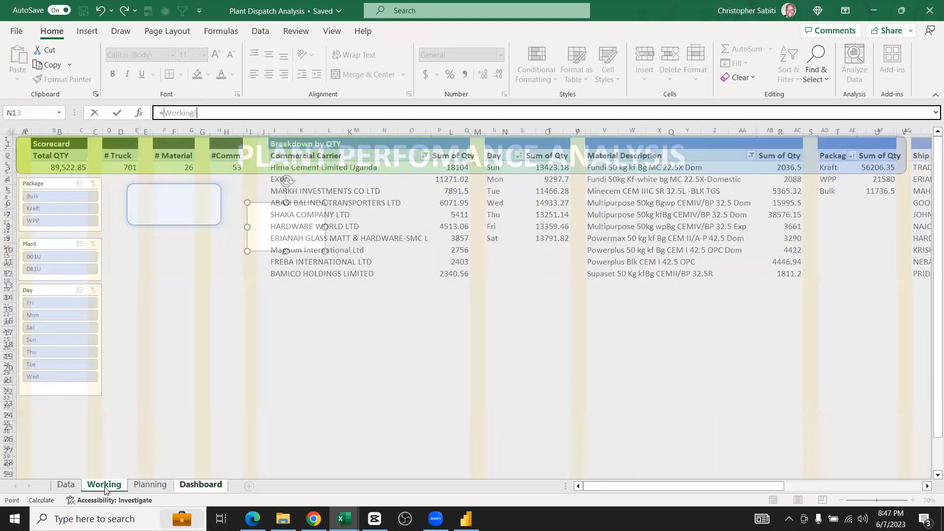
pyautogui.click(61, 168)
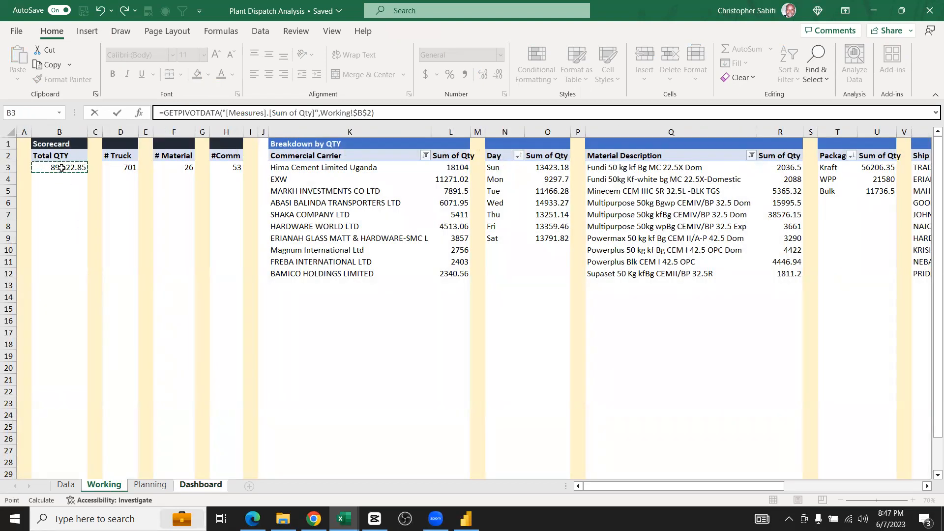
pyautogui.press('Return')
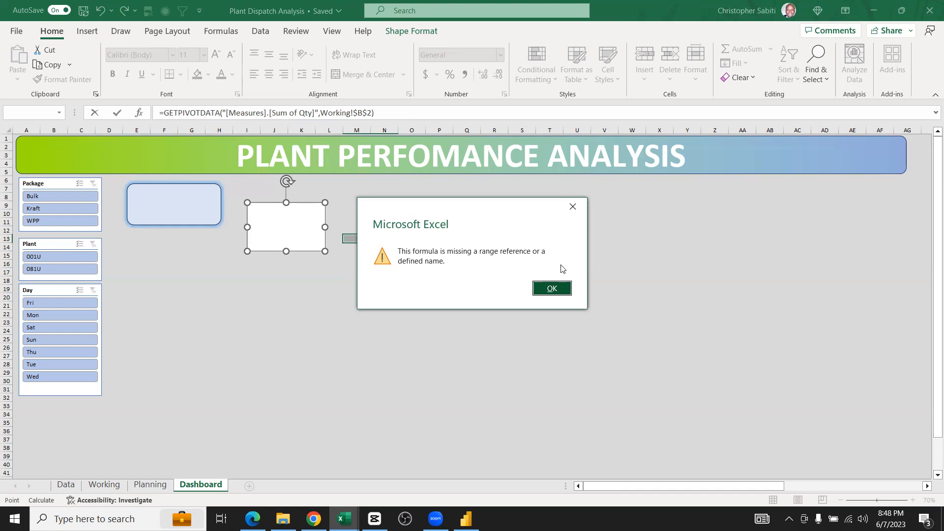
pyautogui.click(572, 206)
# Replace the text box's formula with the direct cell reference =Working!B3
pyautogui.click(270, 113)
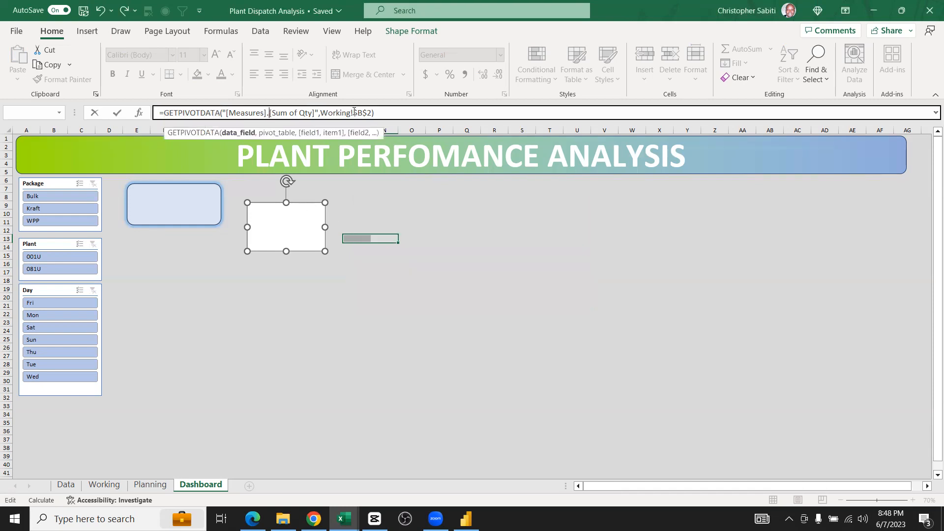
pyautogui.moveTo(377, 113); pyautogui.dragTo(160, 91)
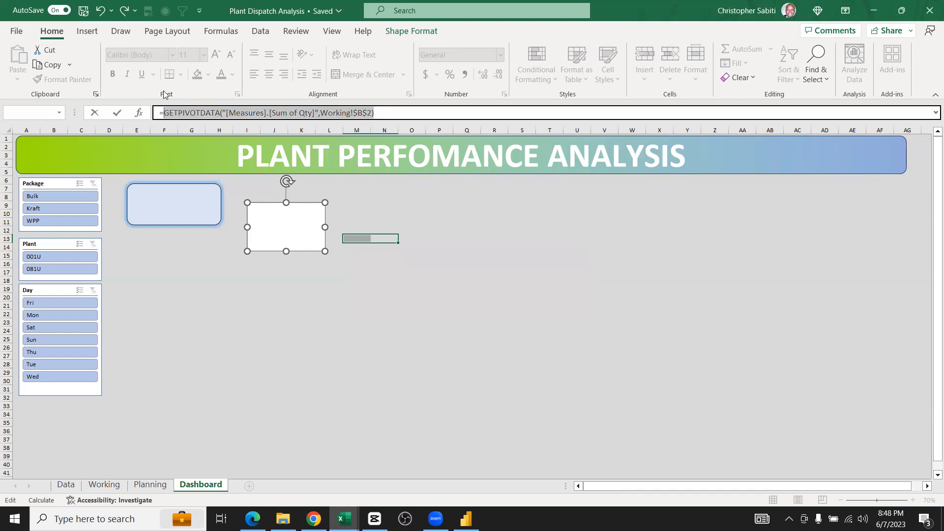
pyautogui.press('BackSpace')
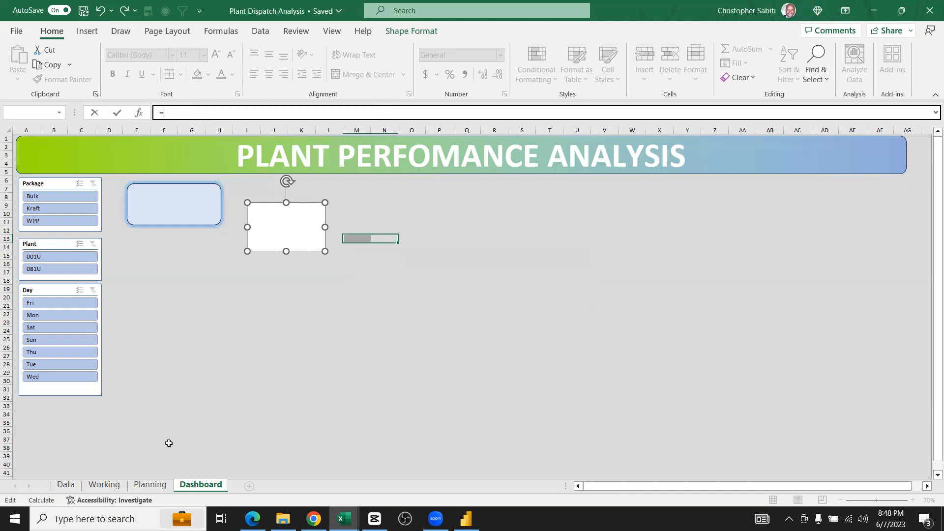
pyautogui.click(110, 486)
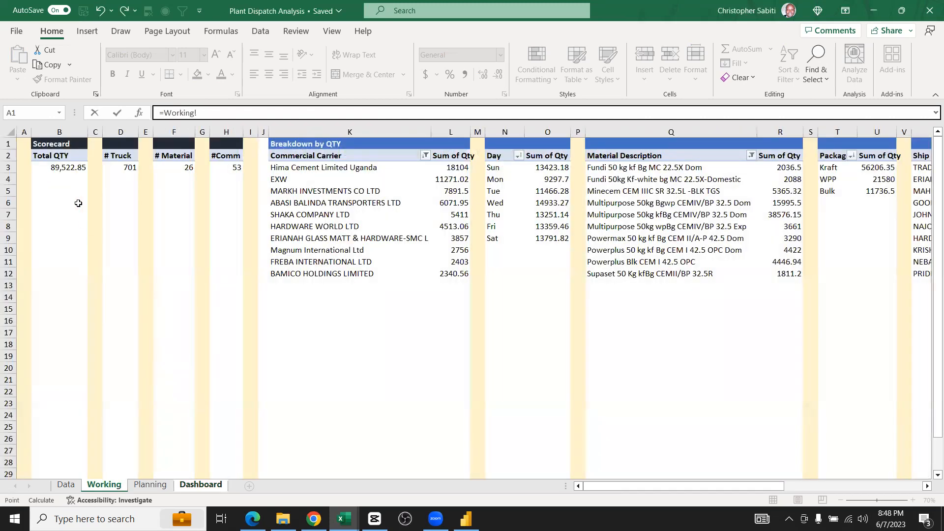
pyautogui.click(58, 182)
pyautogui.click(210, 118)
pyautogui.press('BackSpace')
pyautogui.press('Return')
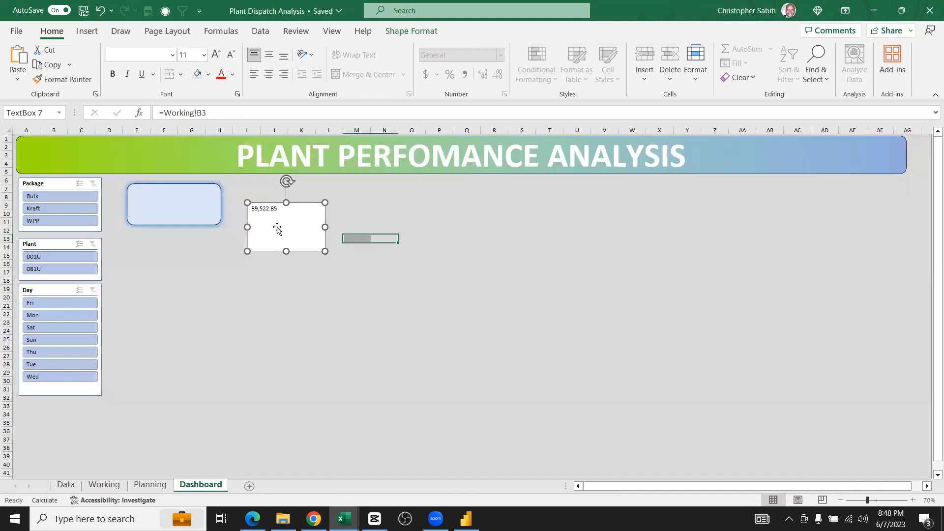
# Make the linked total bold at font size 20 and shrink its text box to about 0.48" high and 1.39" wide
pyautogui.click(365, 219)
pyautogui.click(314, 213)
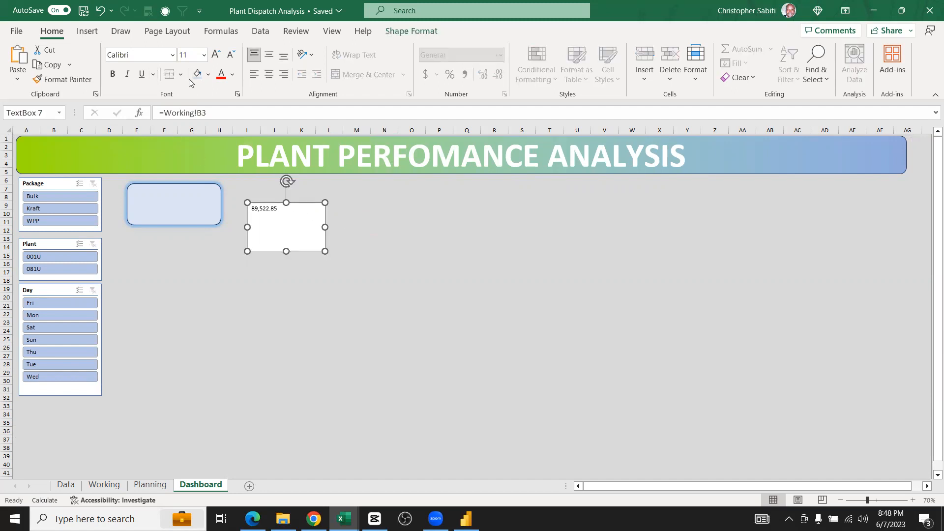
pyautogui.click(215, 54)
pyautogui.click(215, 54)
pyautogui.click(216, 54)
pyautogui.click(215, 54)
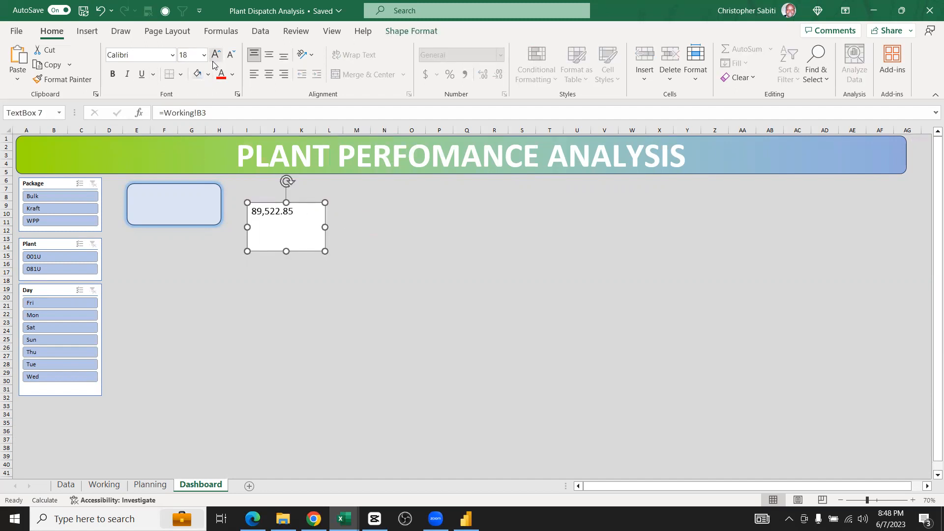
pyautogui.click(112, 74)
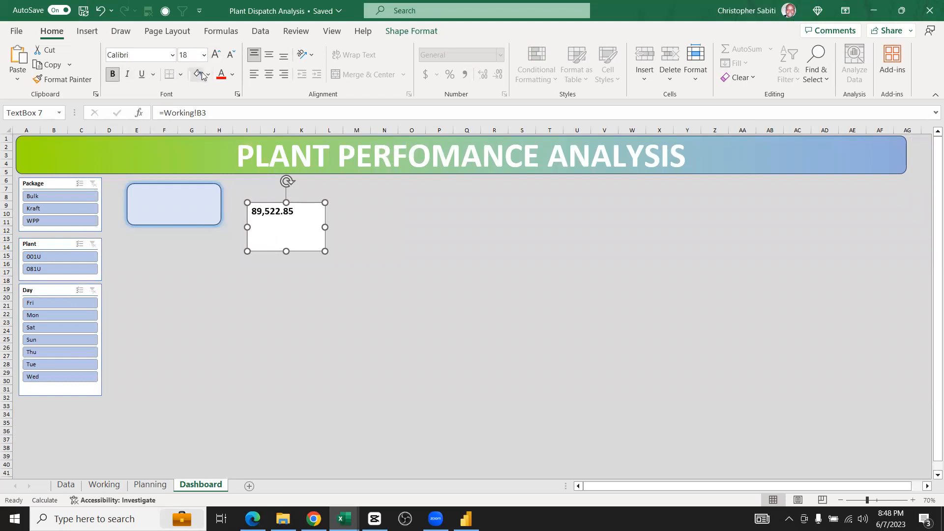
pyautogui.click(216, 55)
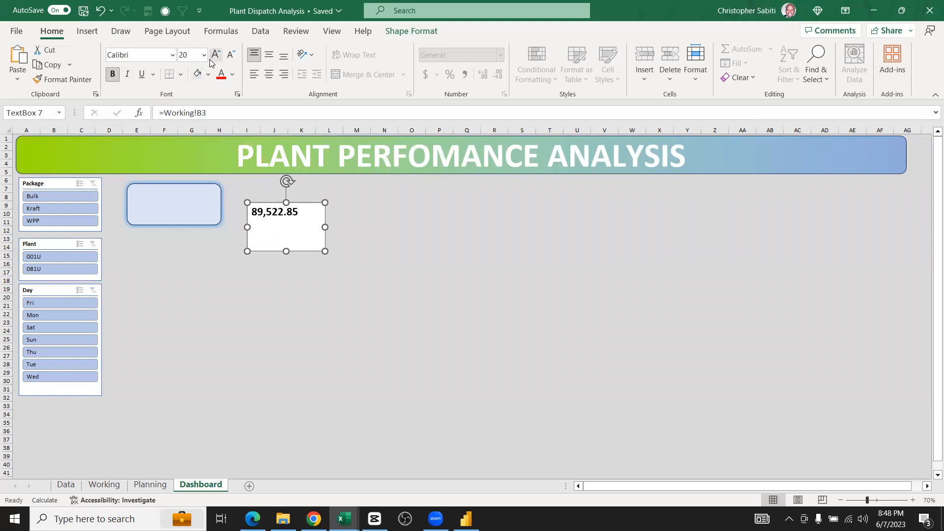
pyautogui.moveTo(324, 251); pyautogui.dragTo(305, 224)
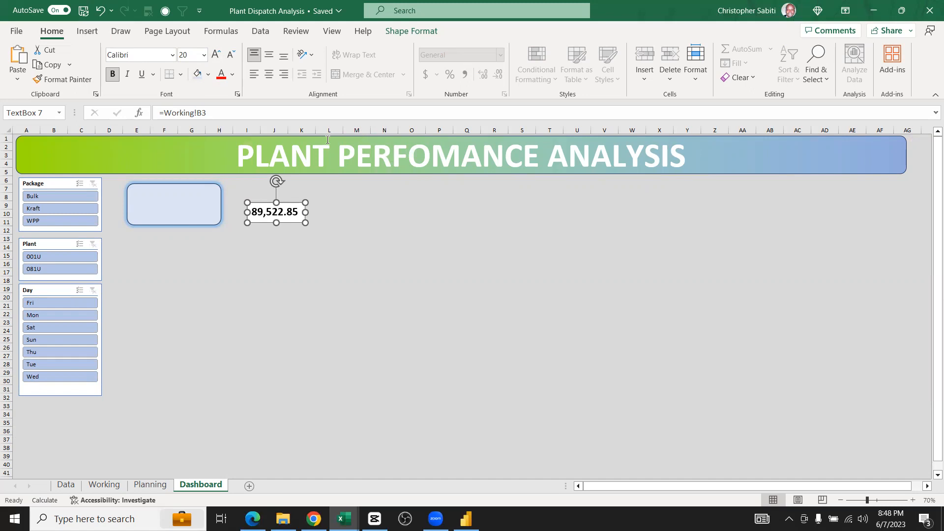
# Remove the fill and outline from the linked total's text box
pyautogui.click(434, 34)
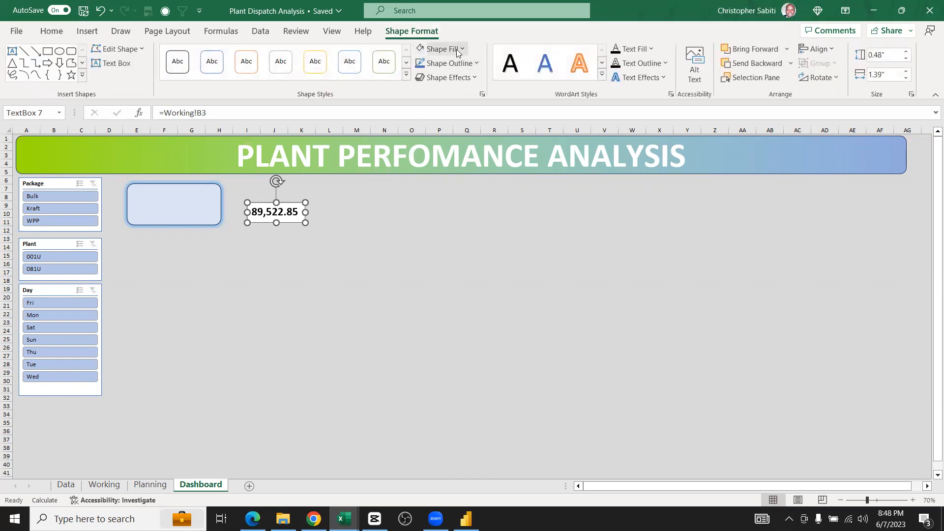
pyautogui.click(458, 50)
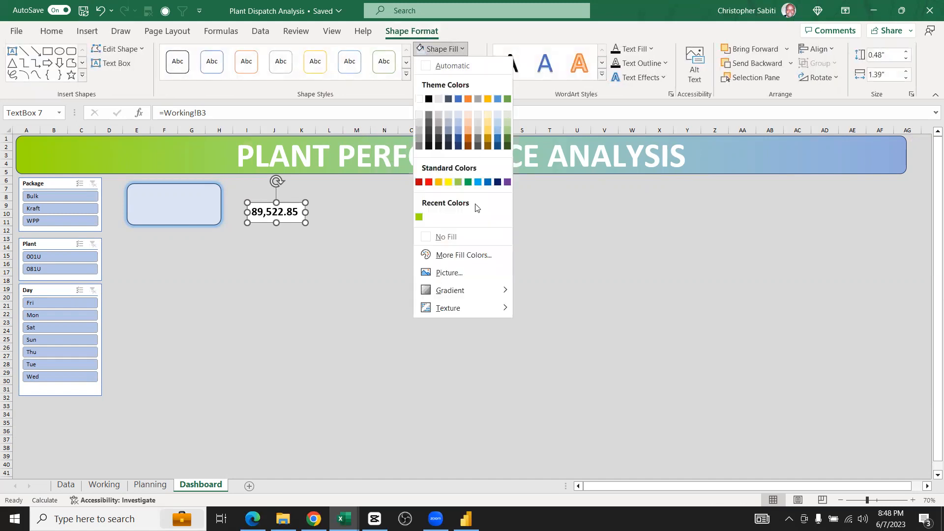
pyautogui.click(446, 236)
pyautogui.click(354, 230)
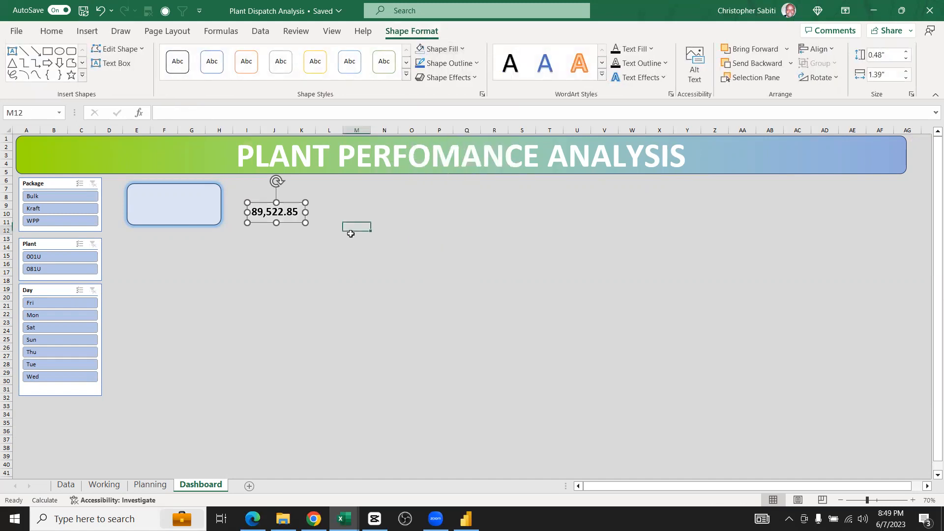
pyautogui.click(276, 219)
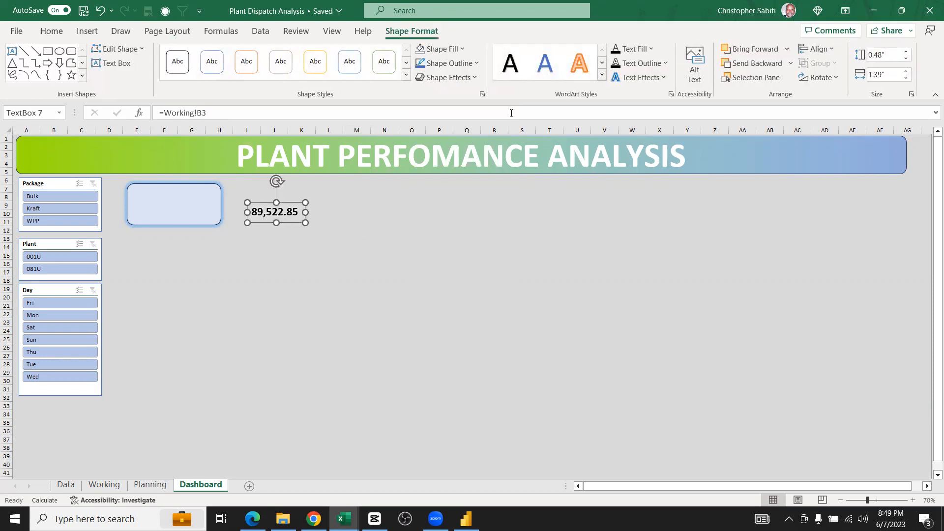
pyautogui.click(448, 63)
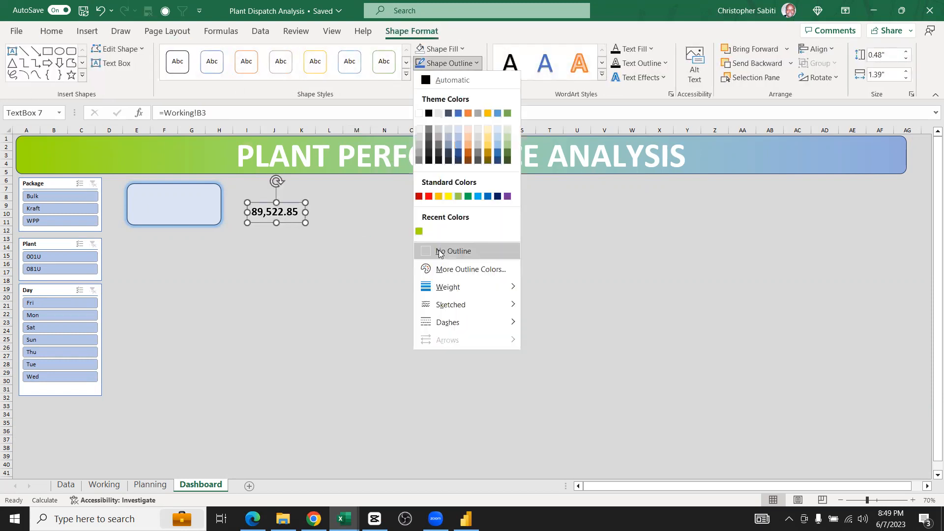
pyautogui.click(439, 252)
pyautogui.click(328, 238)
# Move the linked total onto the pale blue rounded rectangle and set its font size to 24
pyautogui.click(295, 223)
pyautogui.moveTo(295, 223); pyautogui.dragTo(195, 208)
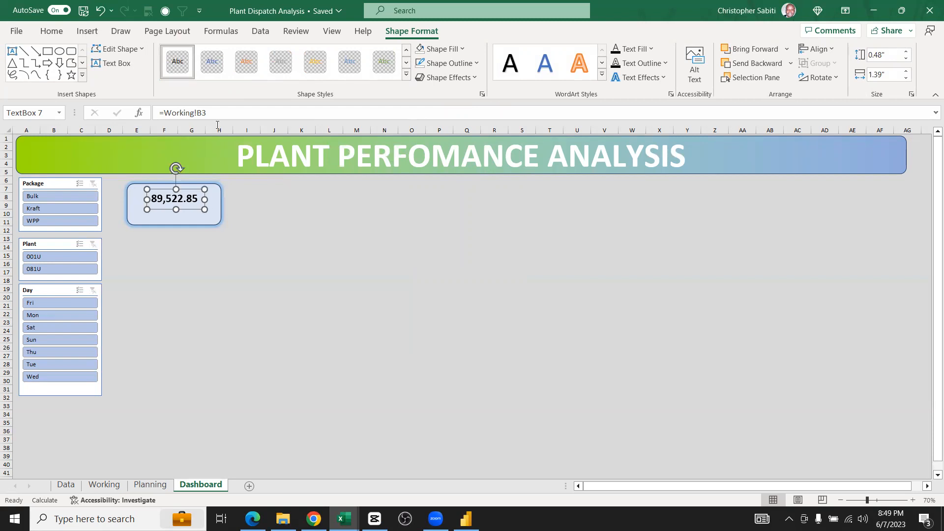
pyautogui.click(52, 31)
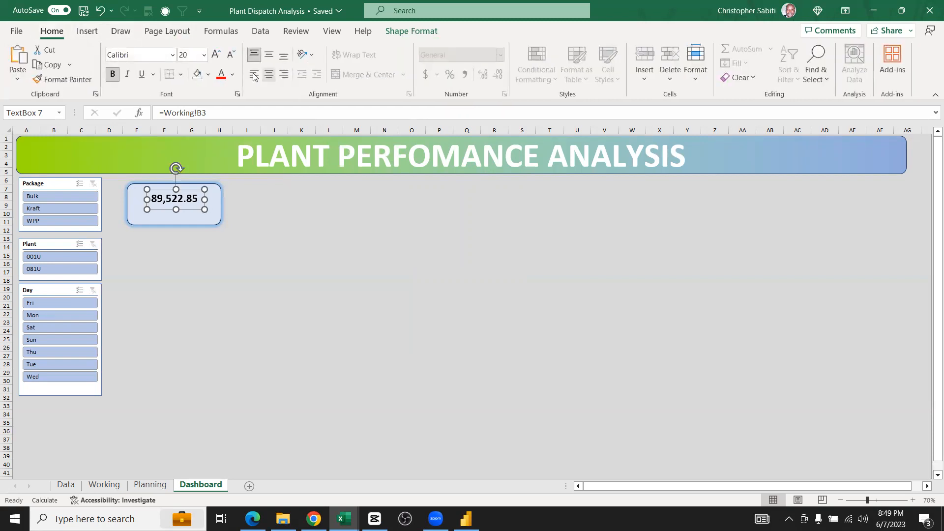
pyautogui.click(215, 54)
pyautogui.click(215, 54)
pyautogui.click(215, 54)
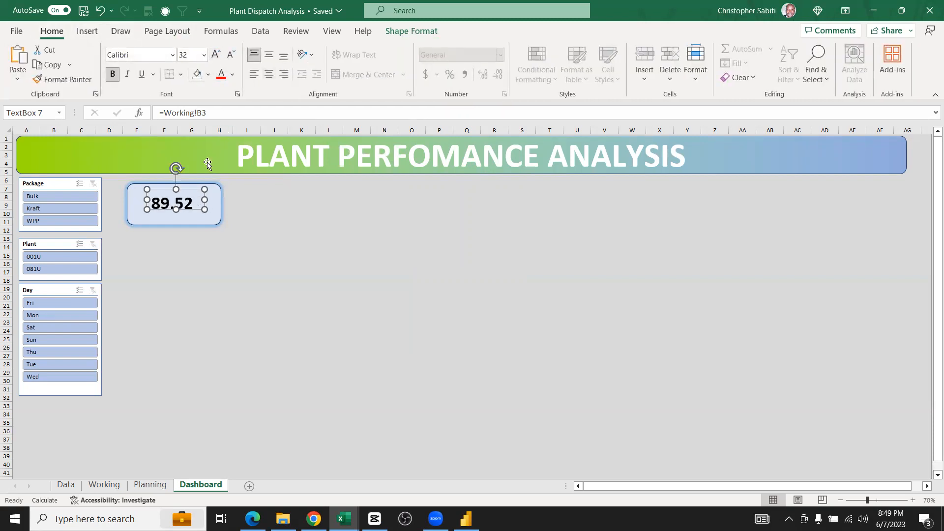
pyautogui.click(231, 56)
pyautogui.click(231, 55)
# Widen the total's text box to the full width of the rounded rectangle and center its text horizontally
pyautogui.moveTo(205, 210); pyautogui.dragTo(221, 209)
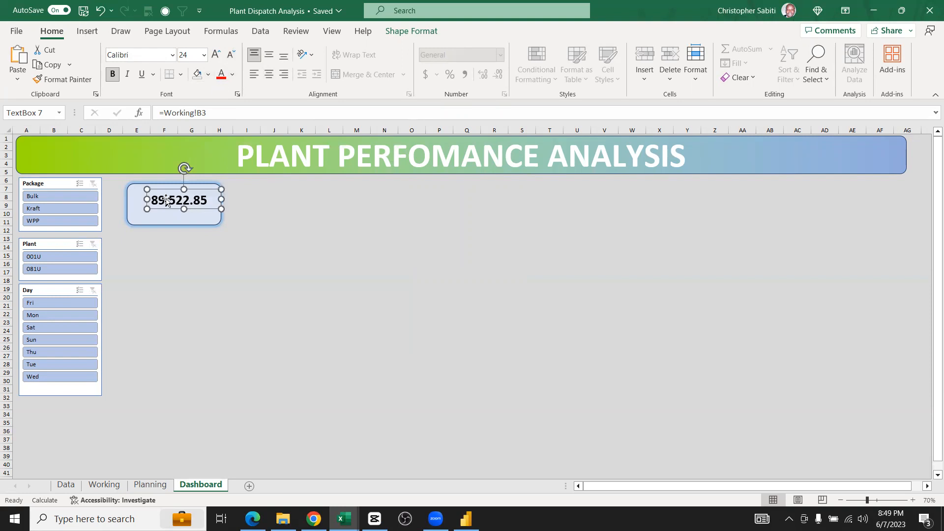
pyautogui.moveTo(145, 197); pyautogui.dragTo(127, 197)
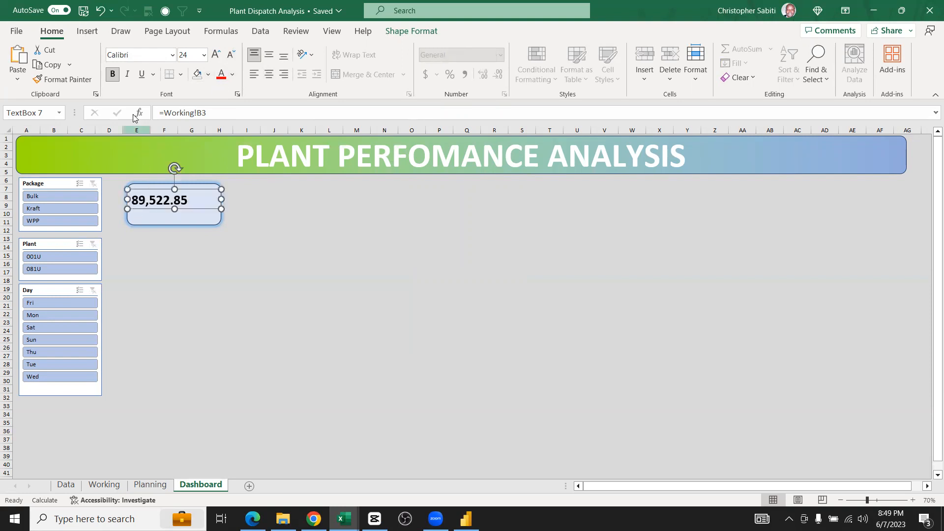
pyautogui.click(269, 74)
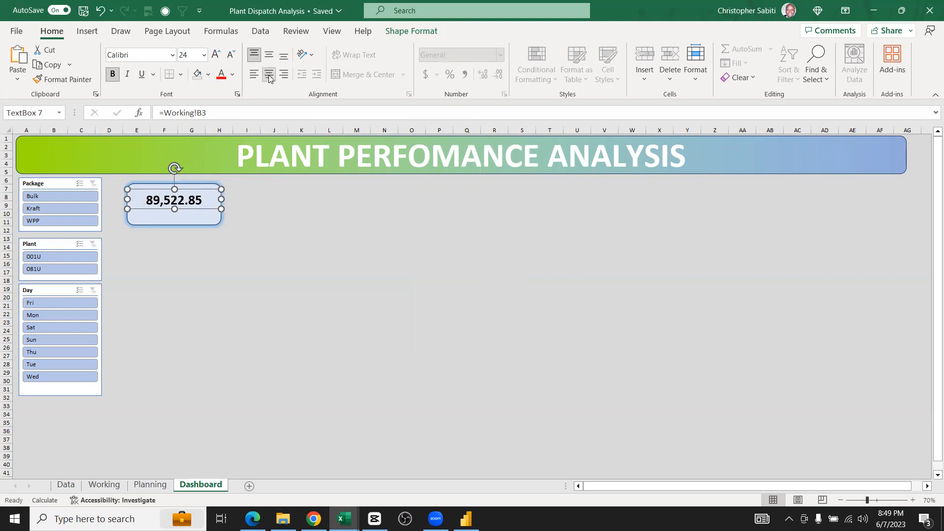
pyautogui.click(256, 229)
# Duplicate the total's text box and place the copy directly below the original inside the rounded rectangle
pyautogui.click(165, 207)
pyautogui.hotkey('ctrl', 'd')
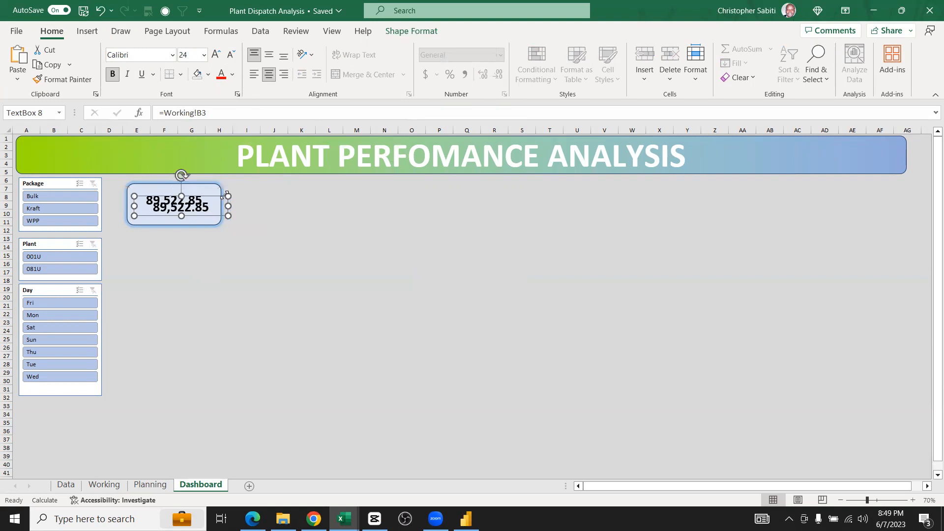
pyautogui.moveTo(213, 197); pyautogui.dragTo(206, 204)
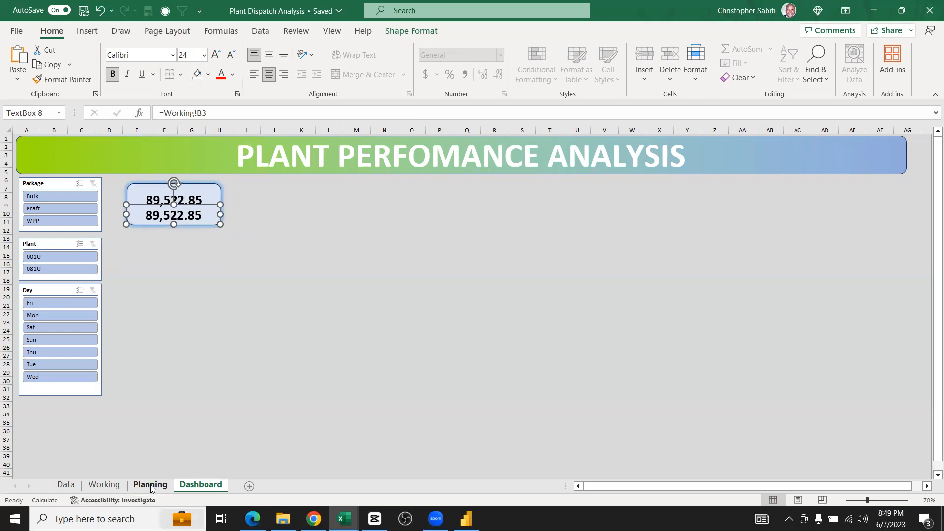
# Try to replace the lower text box's cell link with the literal text "Total Qty"
pyautogui.click(105, 485)
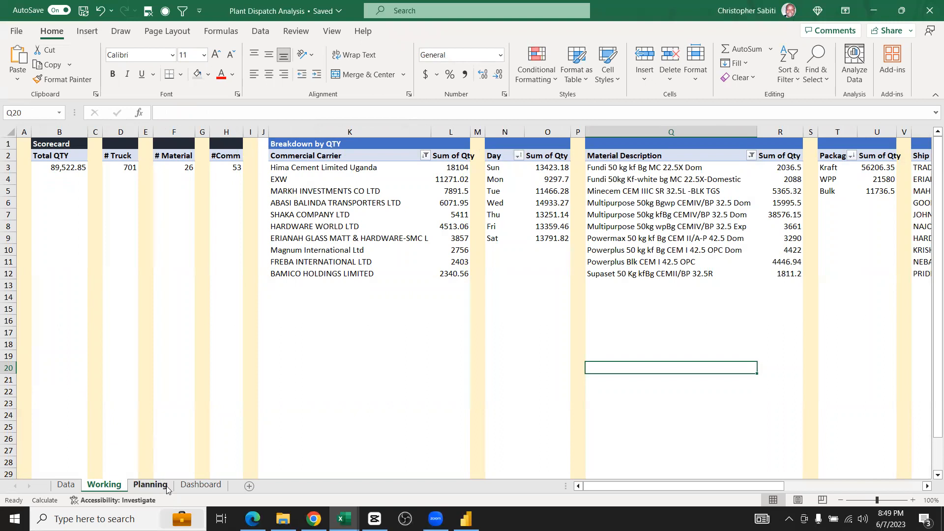
pyautogui.click(201, 485)
pyautogui.moveTo(207, 113); pyautogui.dragTo(159, 115)
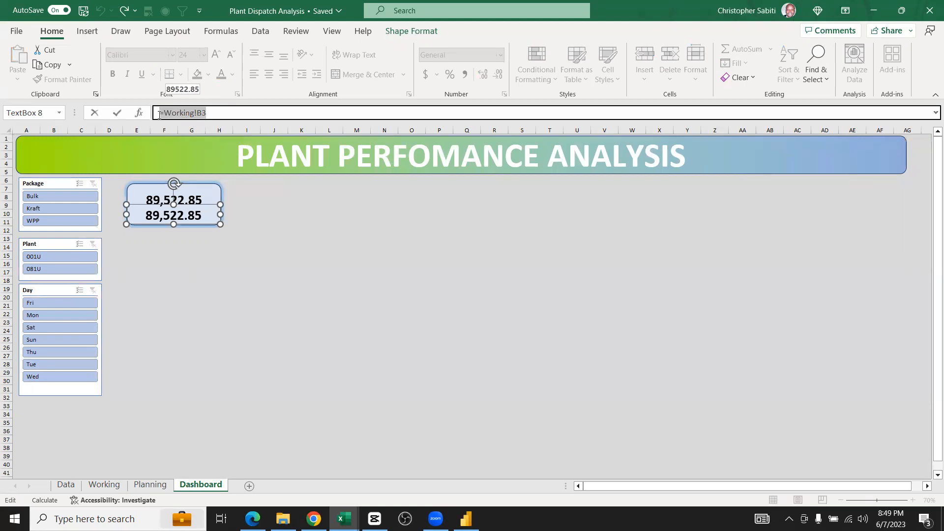
pyautogui.press('BackSpace')
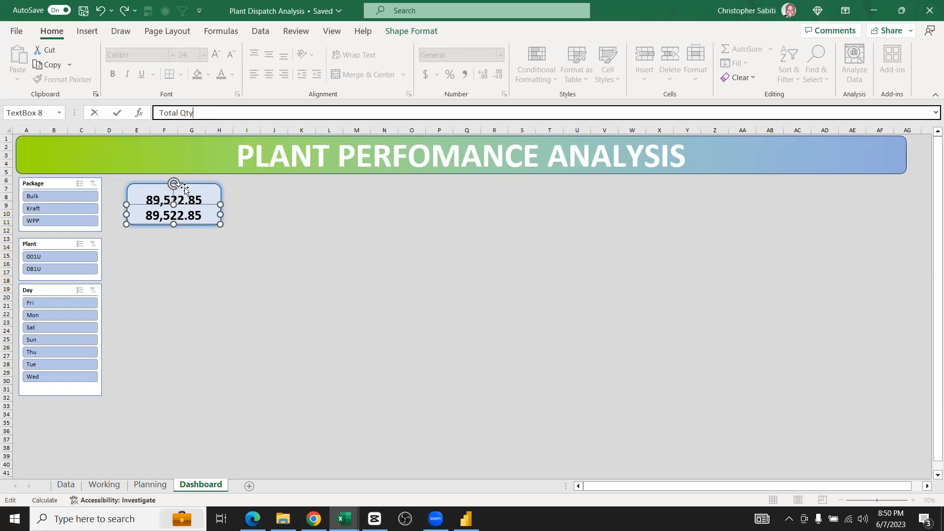
pyautogui.click(201, 154)
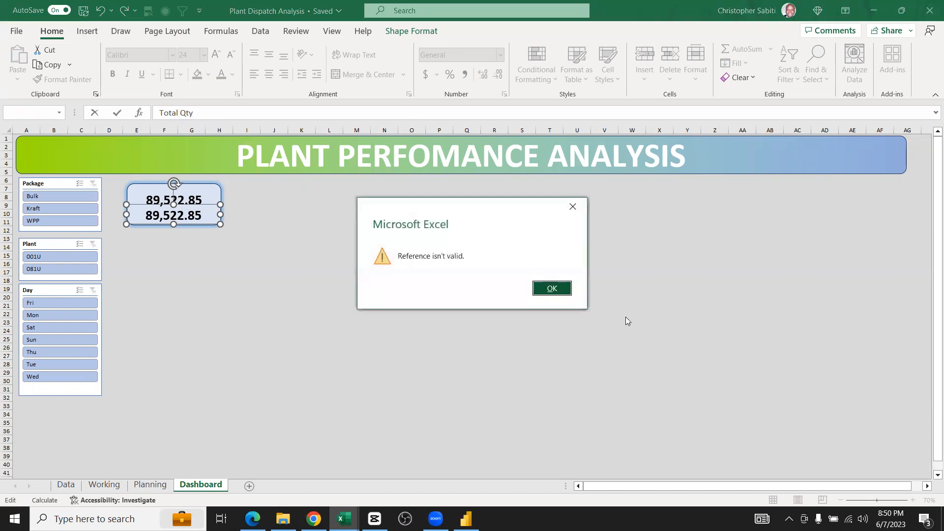
pyautogui.click(552, 288)
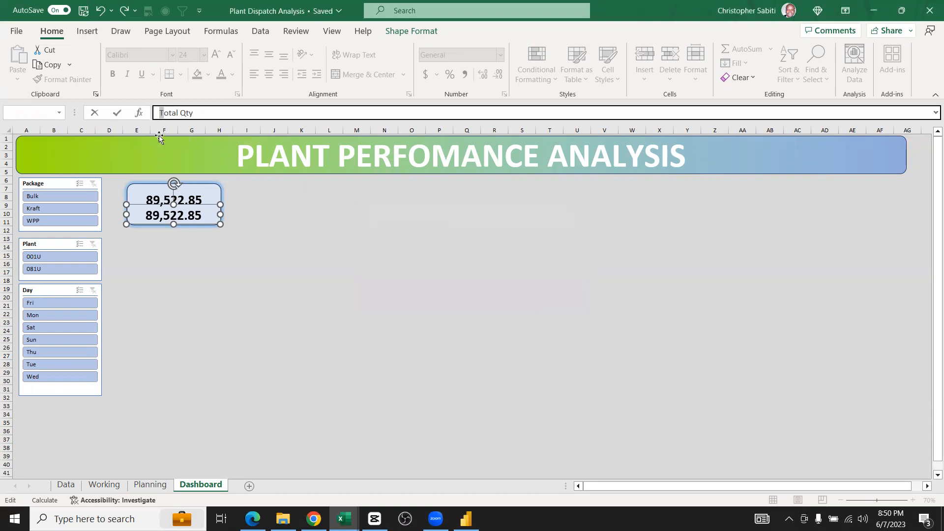
pyautogui.write('="')
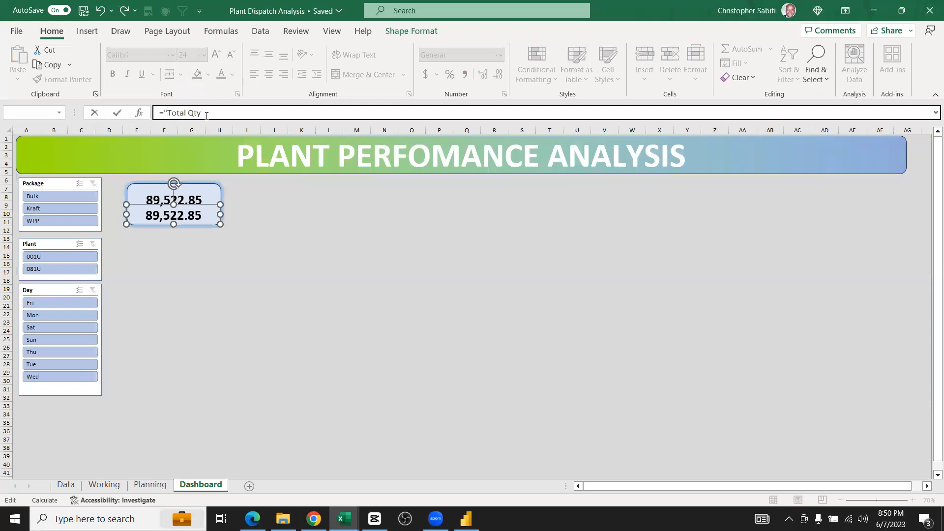
pyautogui.press('Return')
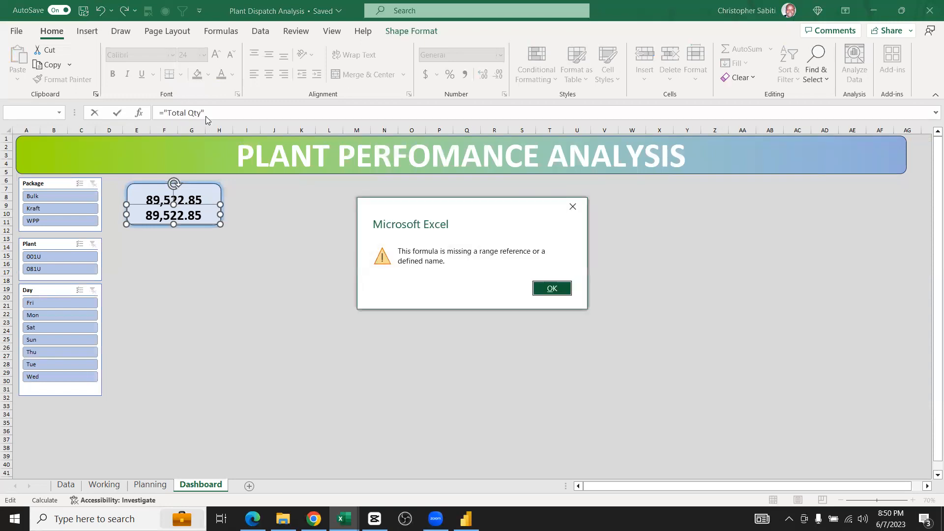
pyautogui.press('Escape')
pyautogui.press('Escape')
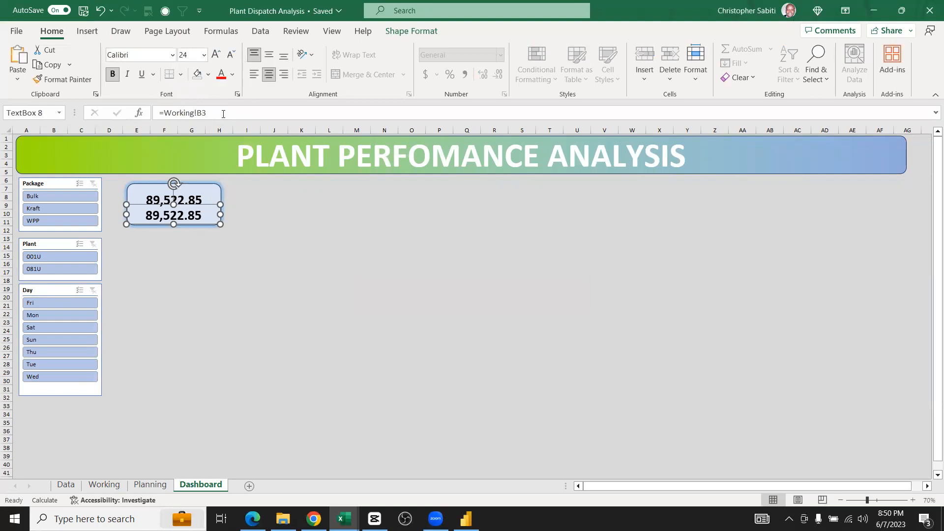
# Link the lower text box to cell B2 of the Working sheet so it serves as the total's label
pyautogui.click(206, 113)
pyautogui.press('BackSpace')
pyautogui.write('2')
pyautogui.press('Return')
# Set the Total QTY label's font size to 16 and nudge it up closer to the total
pyautogui.click(217, 54)
pyautogui.click(217, 55)
pyautogui.click(216, 55)
pyautogui.click(208, 211)
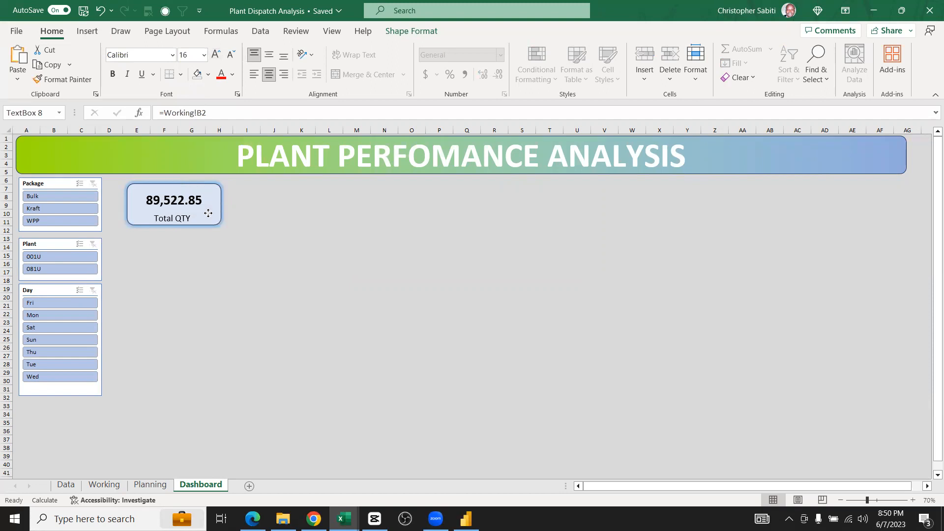
pyautogui.click(206, 211)
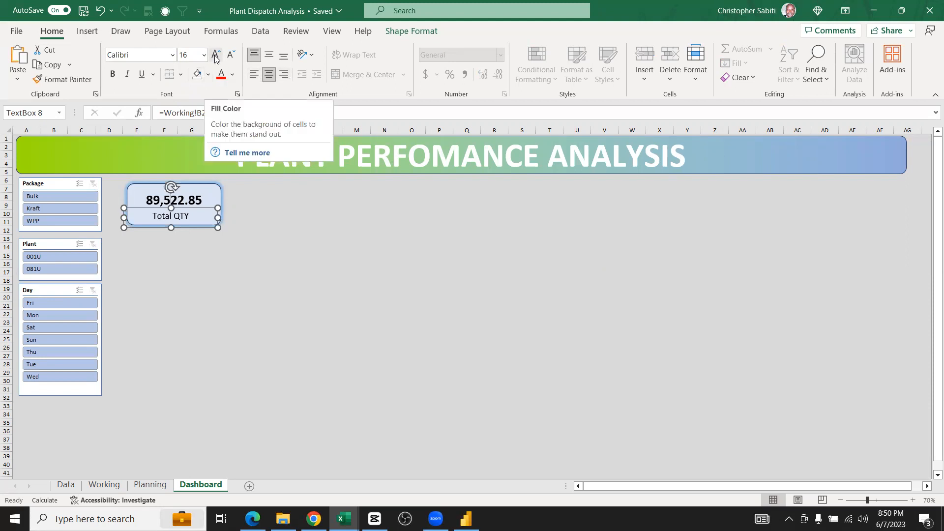
# Try a white font color on the Total QTY label and restore the automatic color
pyautogui.click(232, 73)
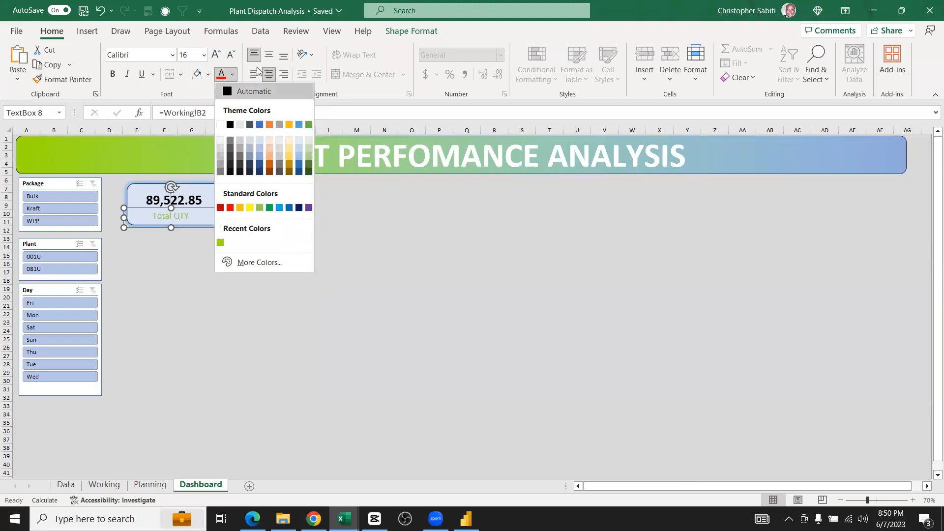
pyautogui.click(220, 124)
pyautogui.click(212, 73)
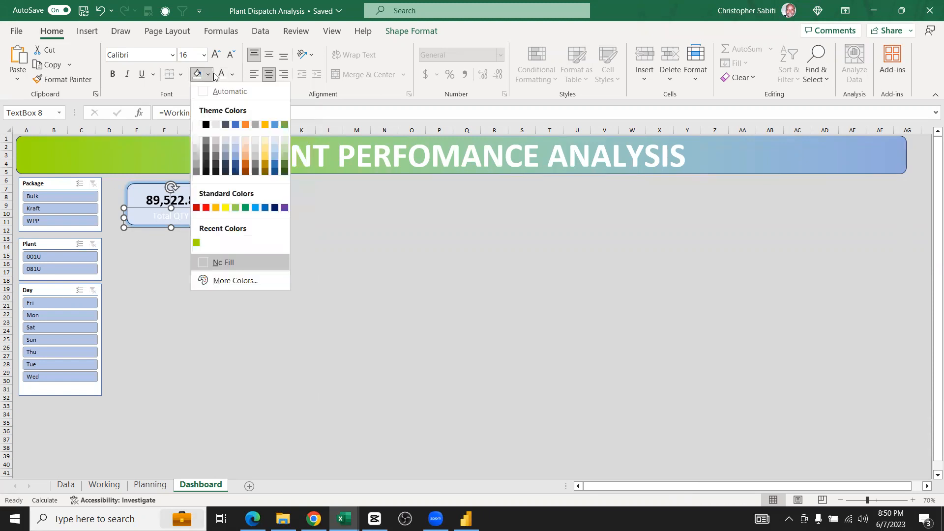
pyautogui.click(232, 74)
pyautogui.click(232, 74)
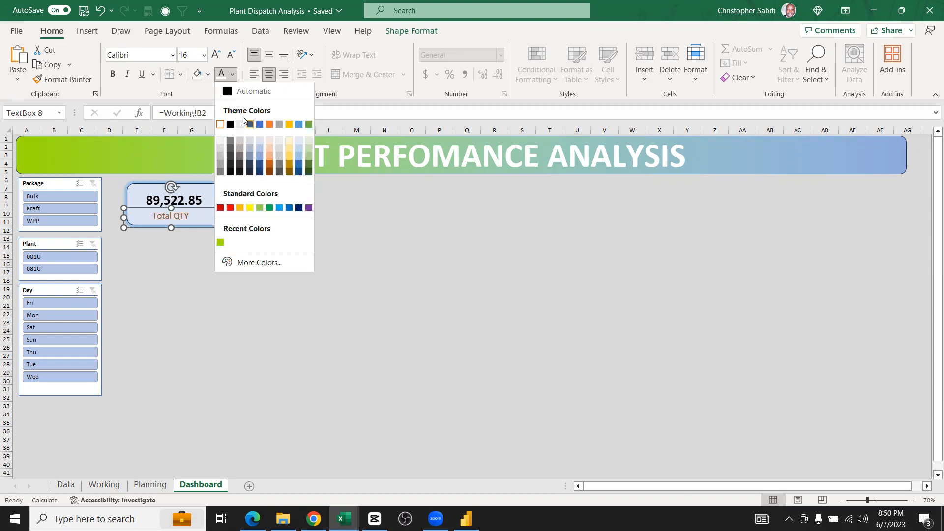
pyautogui.click(229, 91)
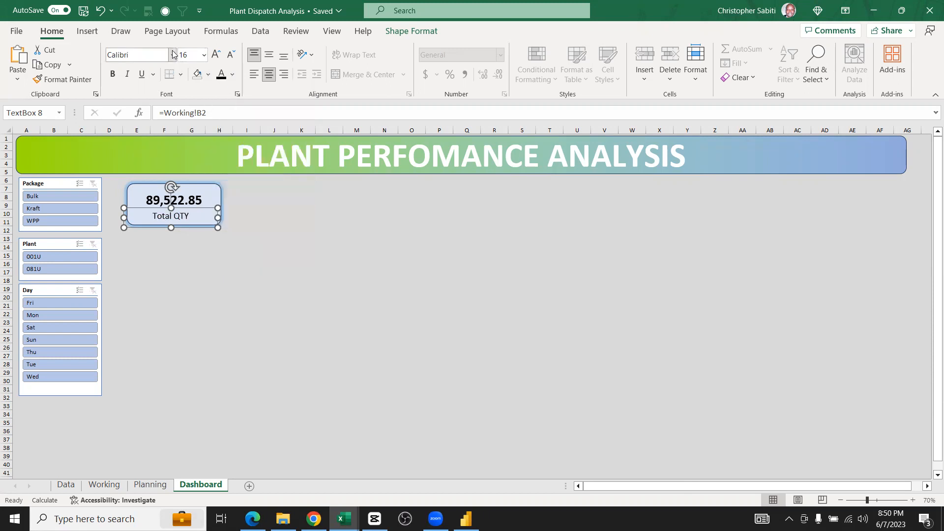
pyautogui.click(217, 256)
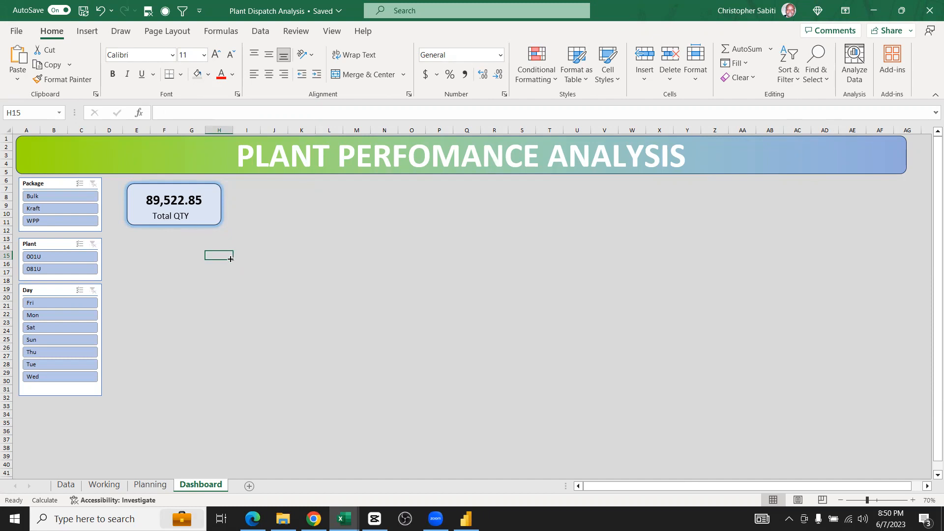
pyautogui.click(189, 256)
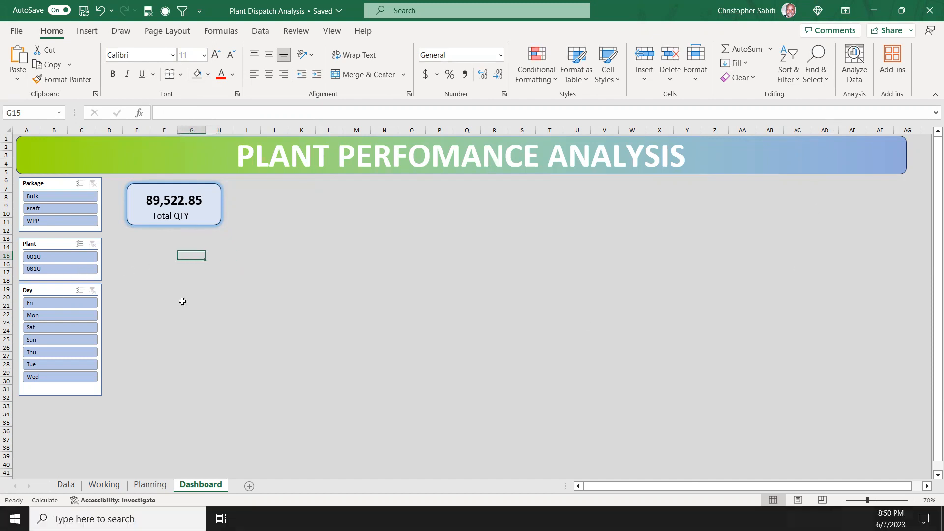
# Test the Total QTY card by filtering to Bulk, plant 001U and Mon, and clear all three slicer filters
pyautogui.click(38, 195)
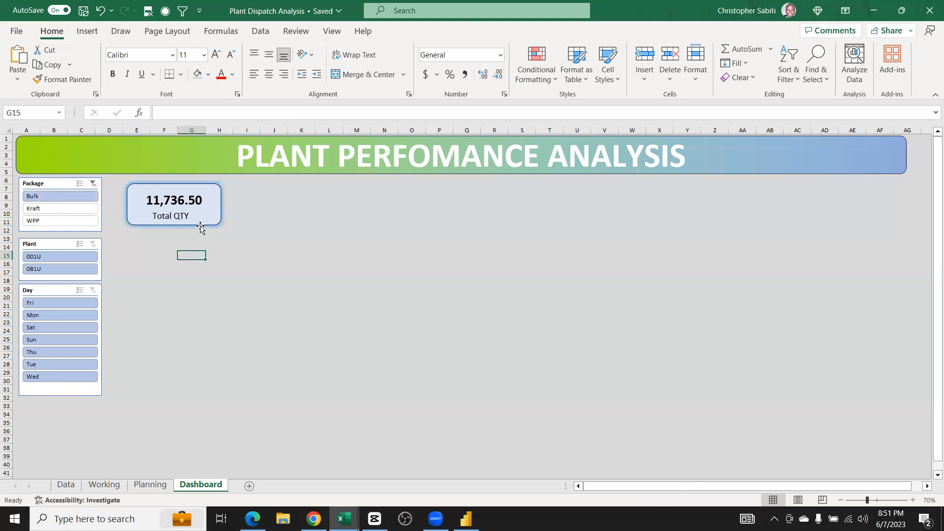
pyautogui.click(46, 260)
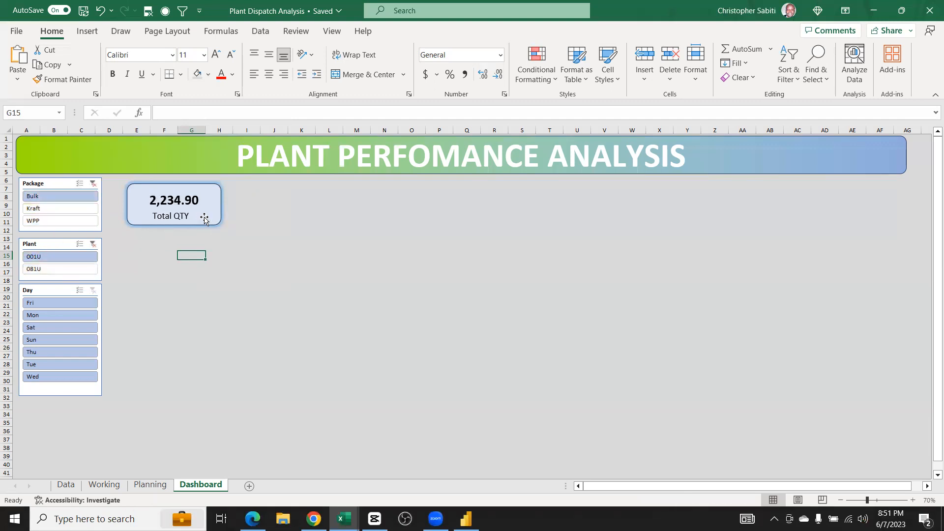
pyautogui.click(42, 315)
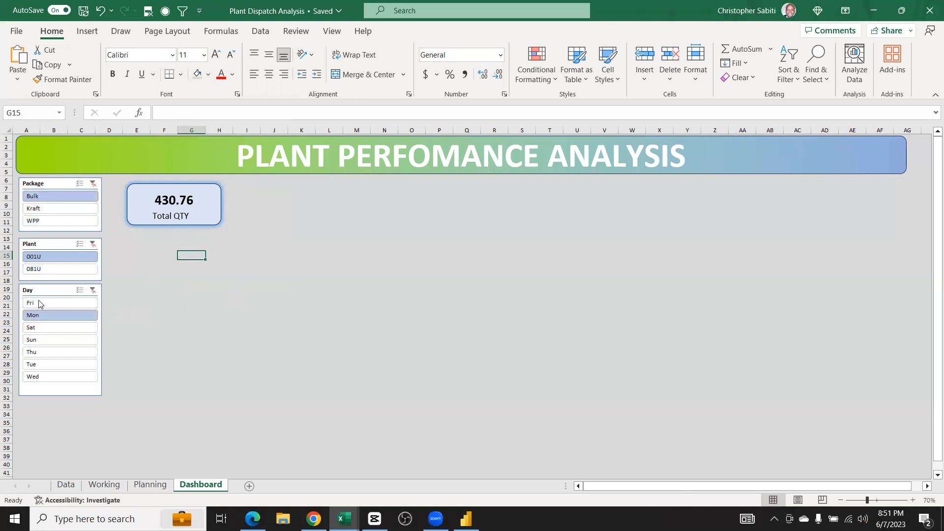
pyautogui.click(93, 290)
pyautogui.click(93, 243)
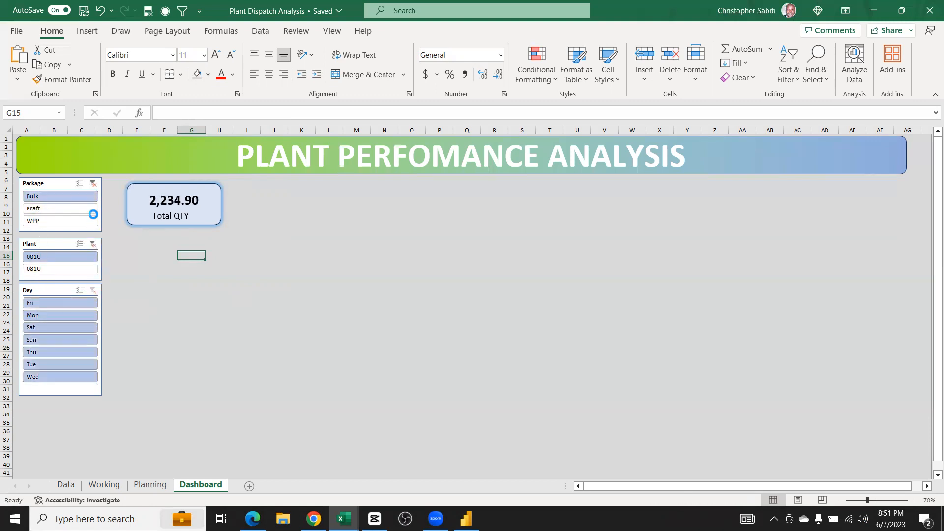
pyautogui.click(92, 184)
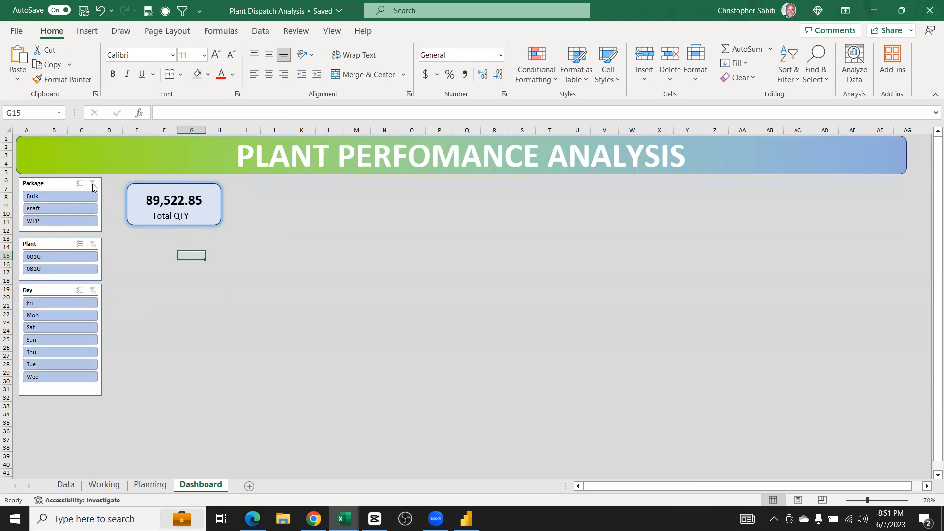
# Try moving the Total QTY card's pieces individually beside the card and undo each move
pyautogui.click(230, 238)
pyautogui.click(194, 214)
pyautogui.click(192, 282)
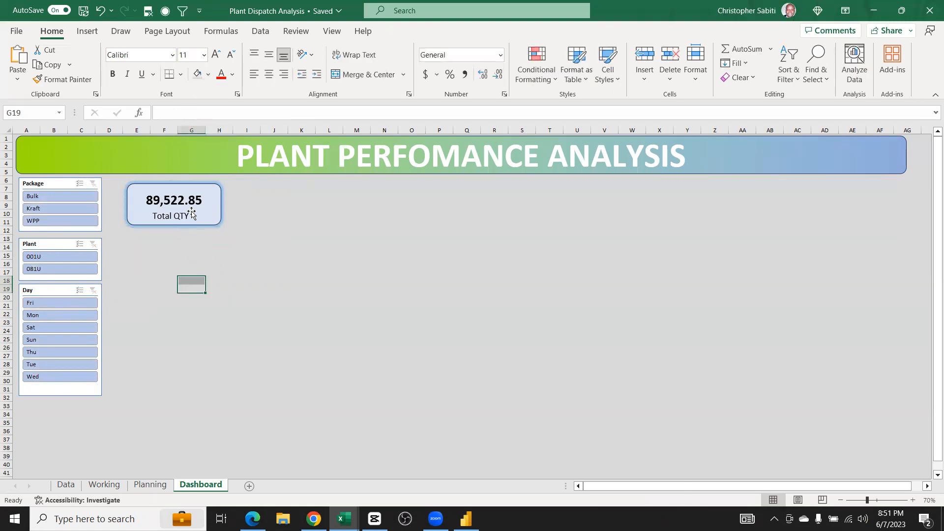
pyautogui.click(211, 217)
pyautogui.moveTo(211, 216); pyautogui.dragTo(268, 215)
pyautogui.click(212, 188)
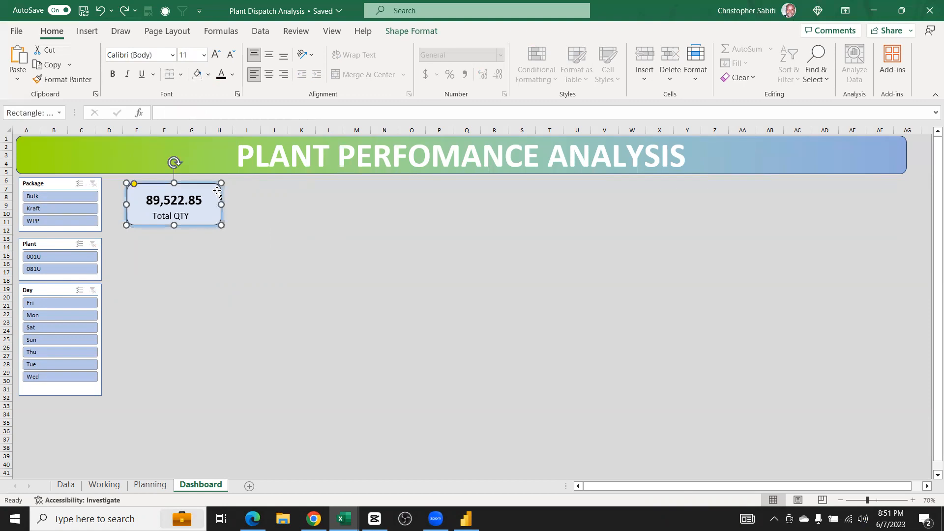
pyautogui.moveTo(218, 191); pyautogui.dragTo(368, 206)
pyautogui.hotkey('ctrl', 'z')
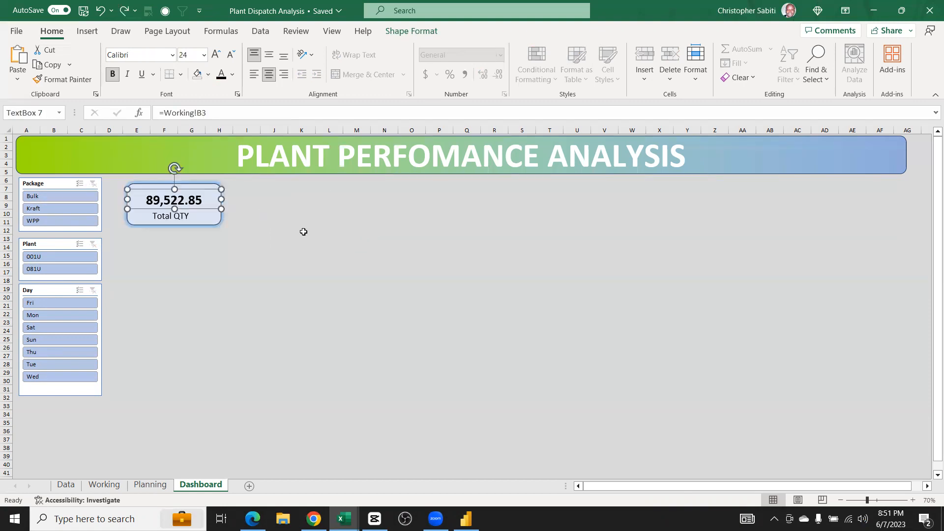
pyautogui.click(197, 188)
pyautogui.moveTo(197, 187); pyautogui.dragTo(319, 182)
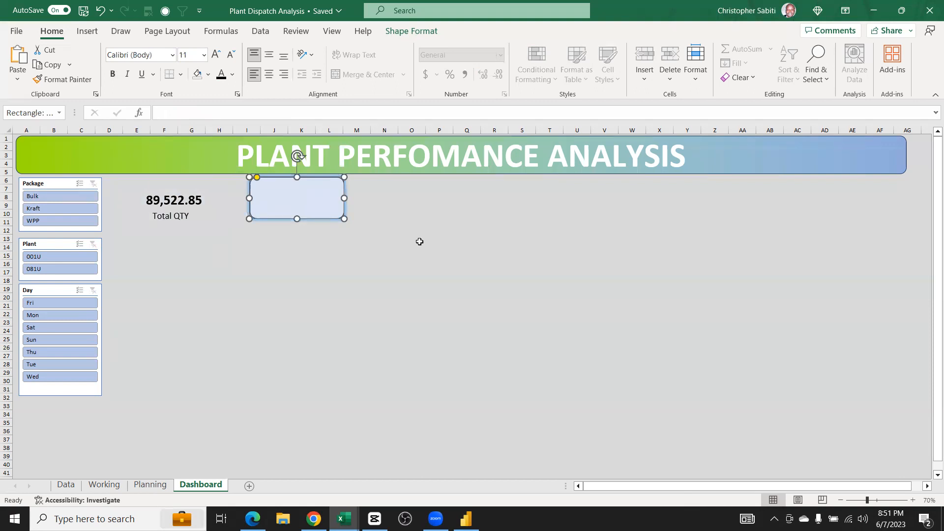
pyautogui.hotkey('ctrl', 'z')
pyautogui.click(318, 256)
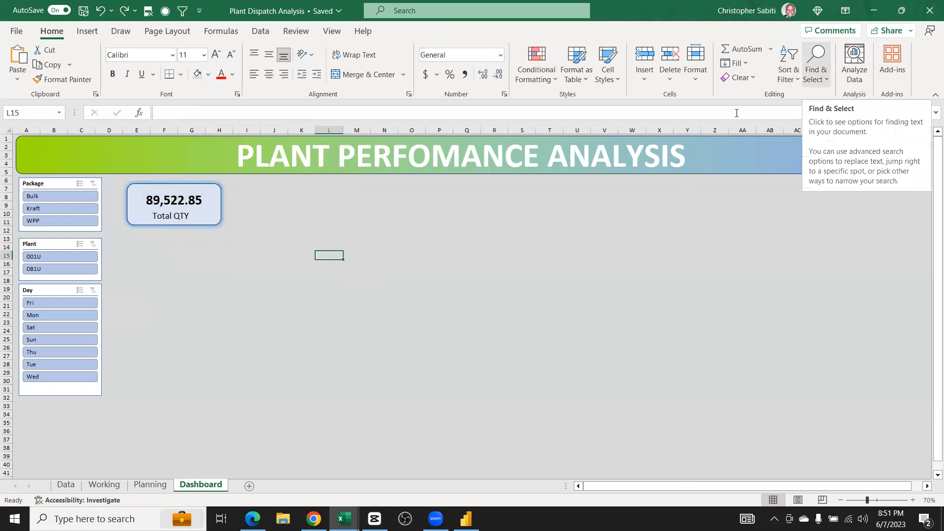
# Select the rounded rectangle and both text boxes of the Total QTY card with Select Objects and group them
pyautogui.click(816, 64)
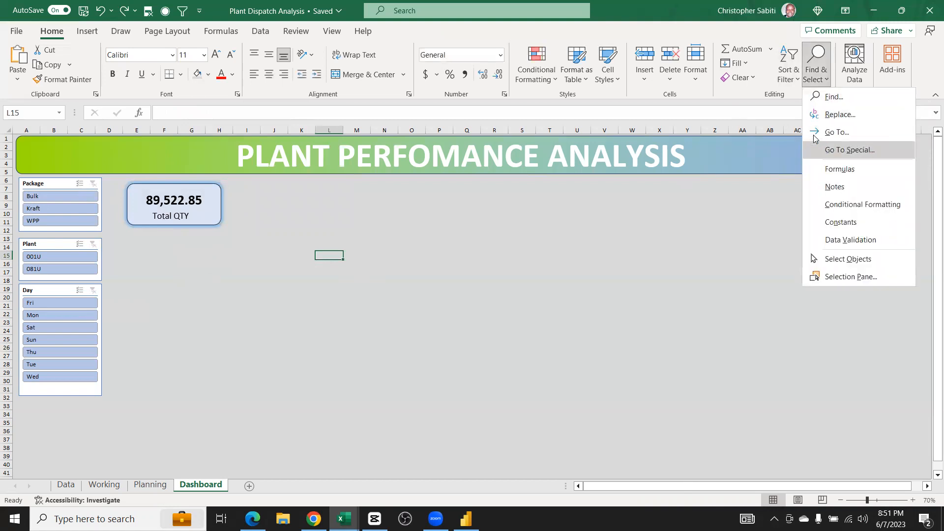
pyautogui.click(834, 261)
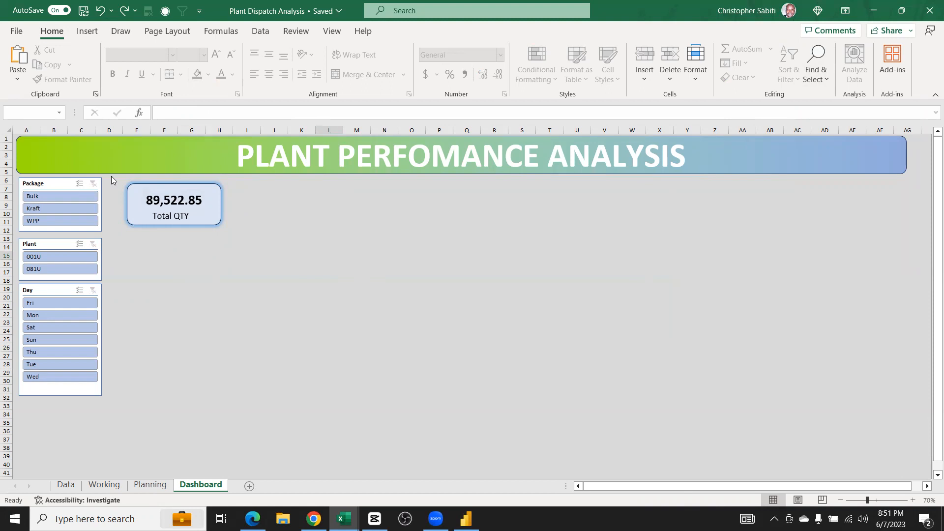
pyautogui.moveTo(111, 176)
pyautogui.mouseDown()
pyautogui.moveTo(116, 183)
pyautogui.moveTo(110, 177)
pyautogui.mouseUp()
pyautogui.moveTo(237, 240); pyautogui.dragTo(113, 178)
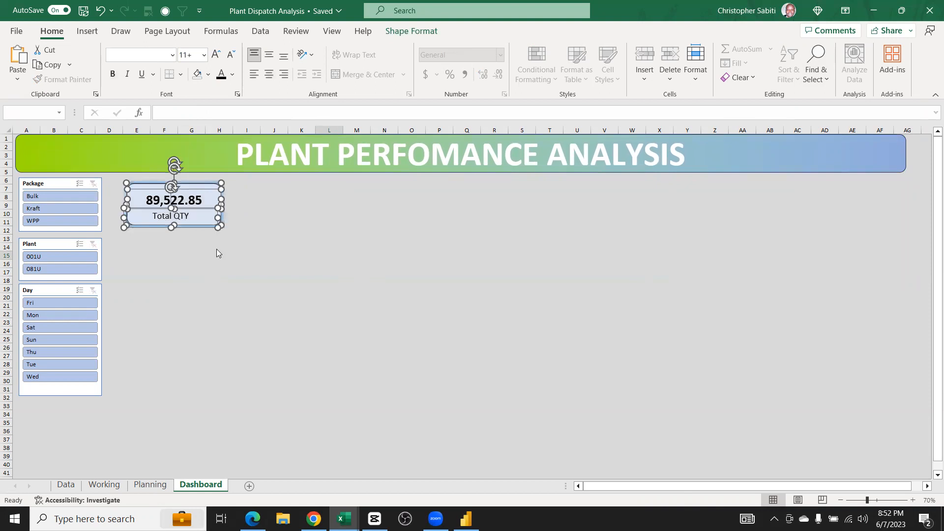
pyautogui.press('Escape')
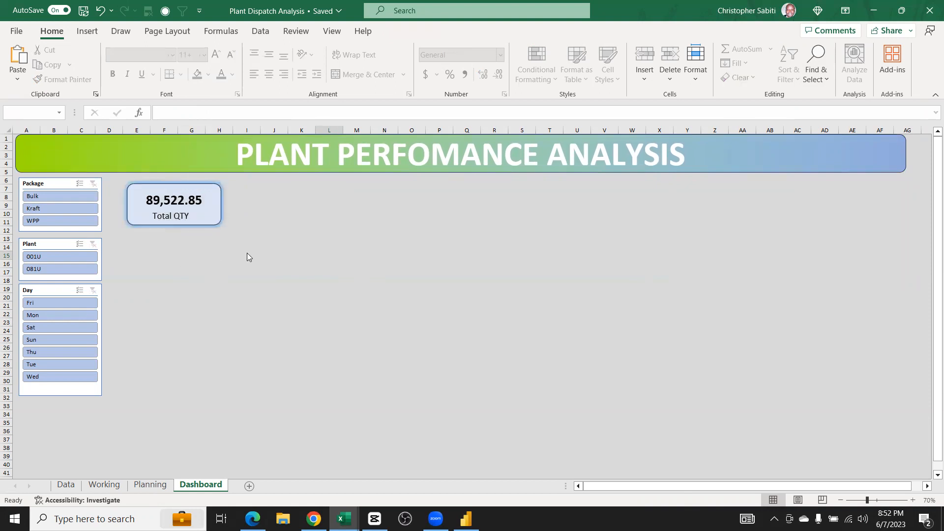
pyautogui.moveTo(246, 243); pyautogui.dragTo(107, 176)
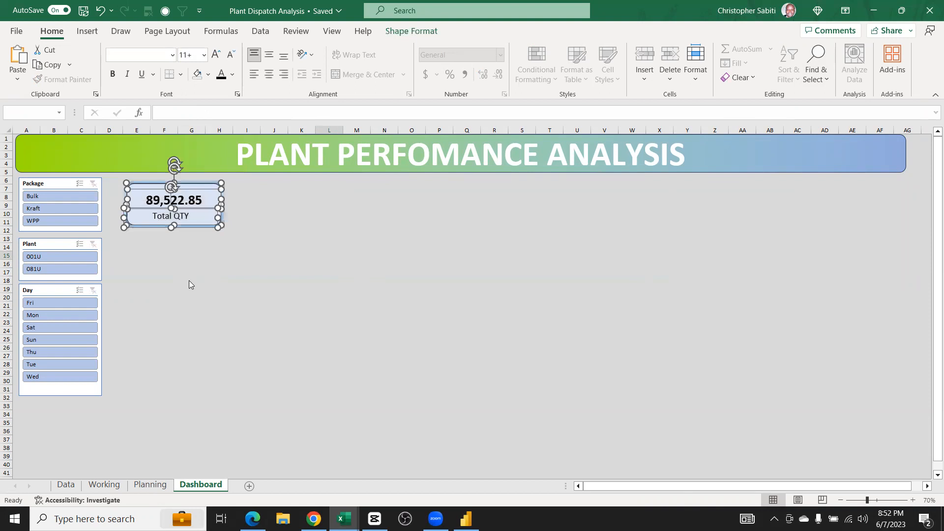
pyautogui.rightClick(221, 207)
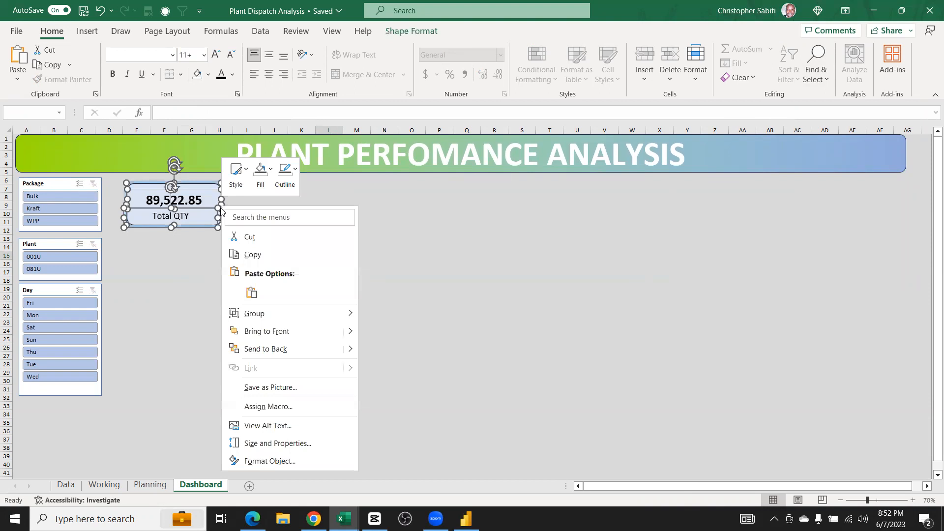
pyautogui.moveTo(347, 314)
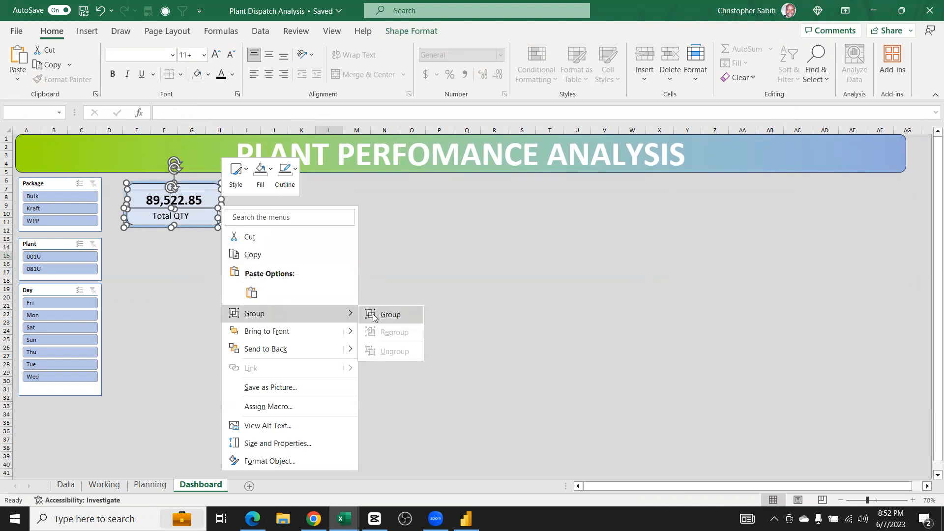
pyautogui.click(389, 315)
# Nudge the grouped Total QTY card slightly up and to the right as one unit
pyautogui.click(336, 270)
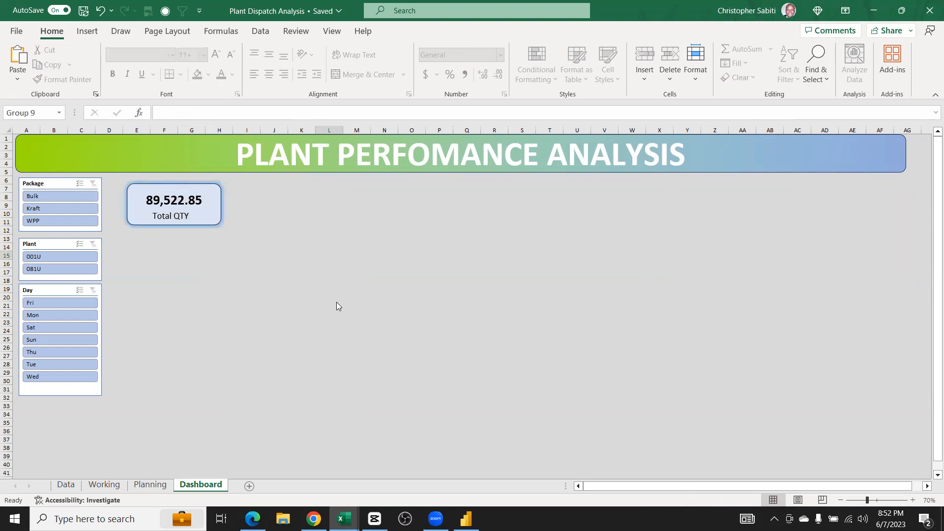
pyautogui.click(207, 221)
pyautogui.moveTo(207, 222)
pyautogui.mouseDown()
pyautogui.moveTo(660, 281)
pyautogui.moveTo(230, 238)
pyautogui.moveTo(600, 227)
pyautogui.moveTo(574, 209)
pyautogui.moveTo(323, 225)
pyautogui.moveTo(212, 208)
pyautogui.mouseUp()
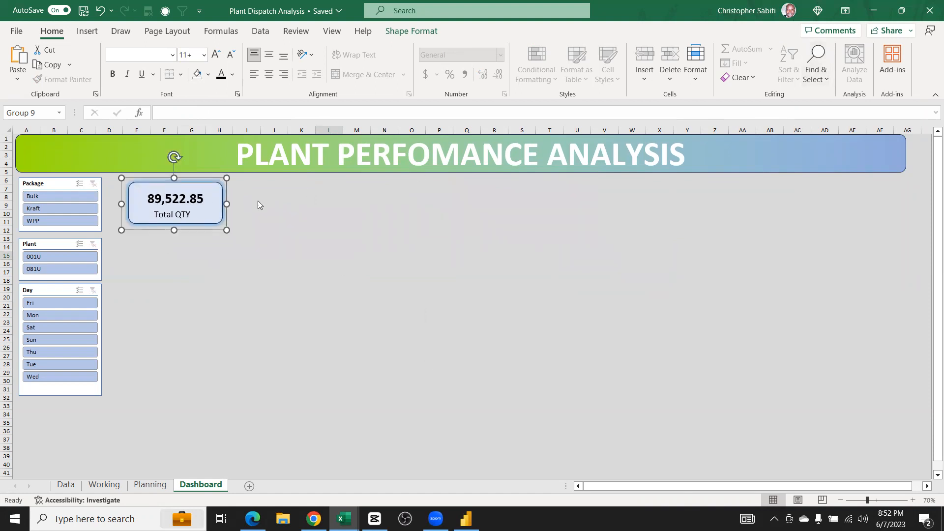
# Try duplicating the Total QTY card's rounded rectangle inside the group and undo the duplicate
pyautogui.click(215, 187)
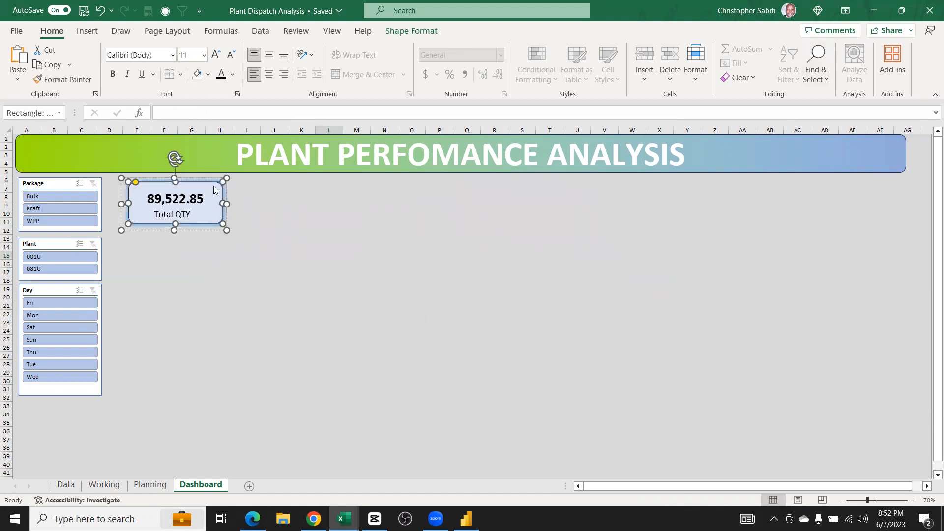
pyautogui.hotkey('ctrl', 'd')
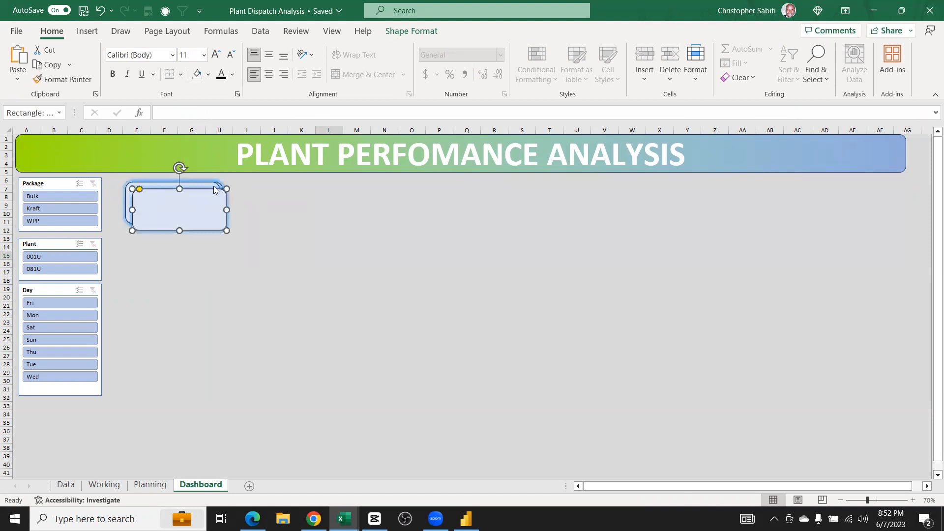
pyautogui.hotkey('ctrl', 'z')
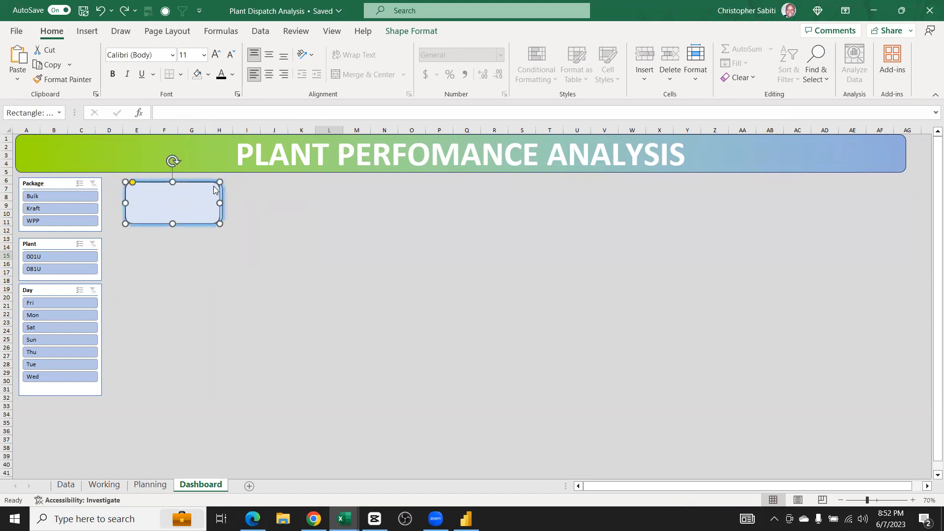
pyautogui.hotkey('ctrl', 'z')
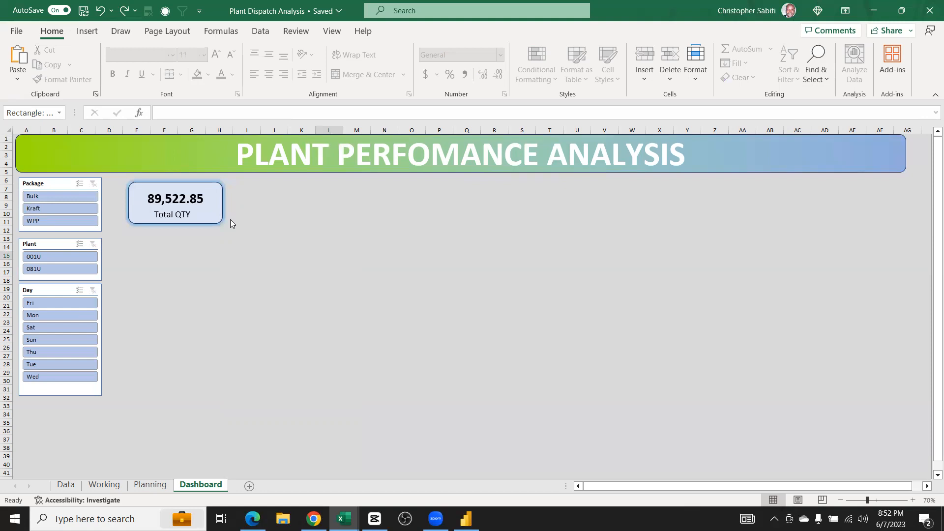
# Turn off Select Objects mode so cells can be selected again
pyautogui.click(816, 71)
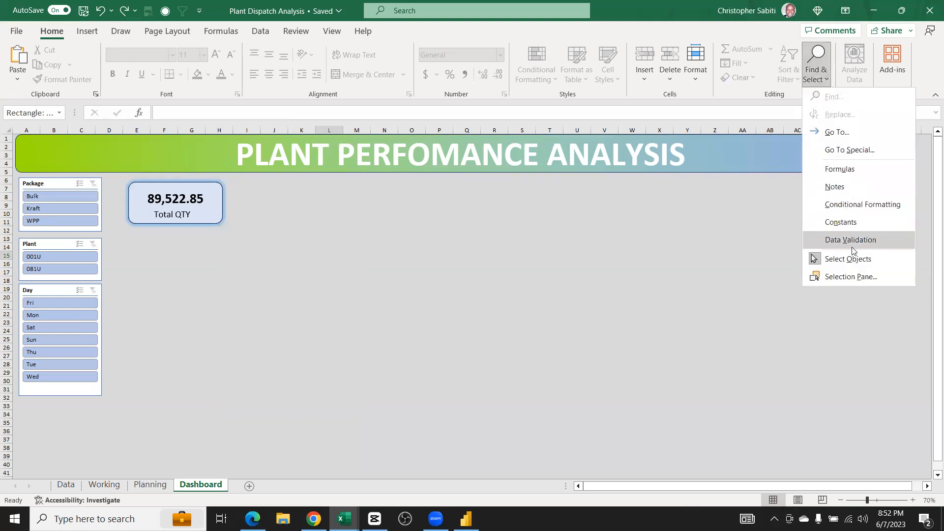
pyautogui.click(443, 223)
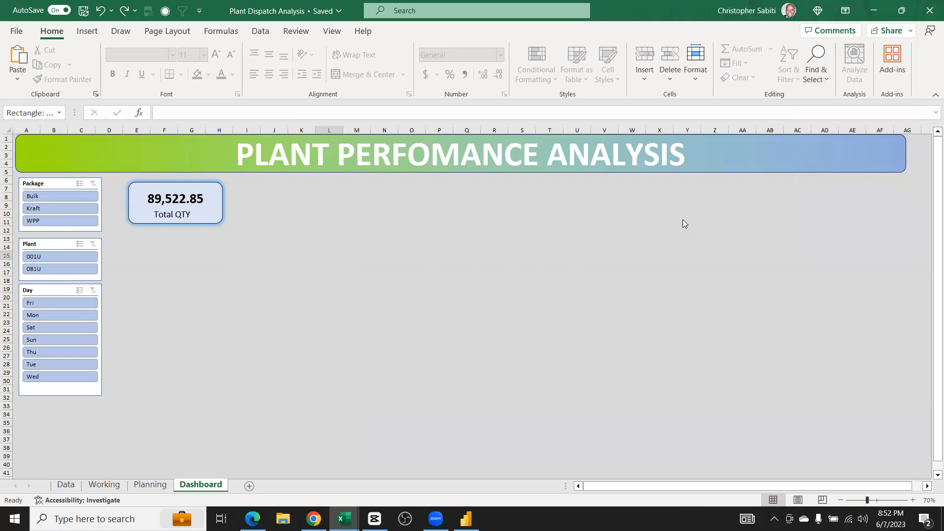
pyautogui.click(816, 71)
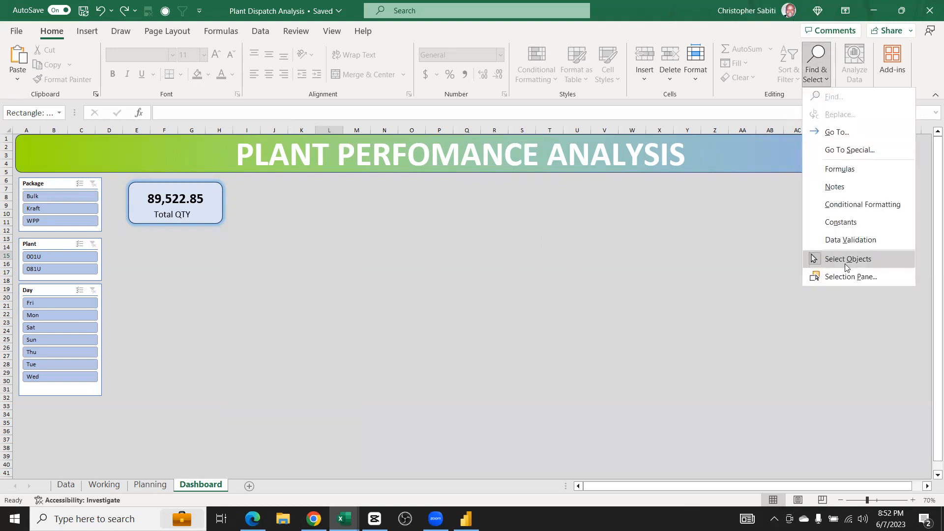
pyautogui.click(848, 260)
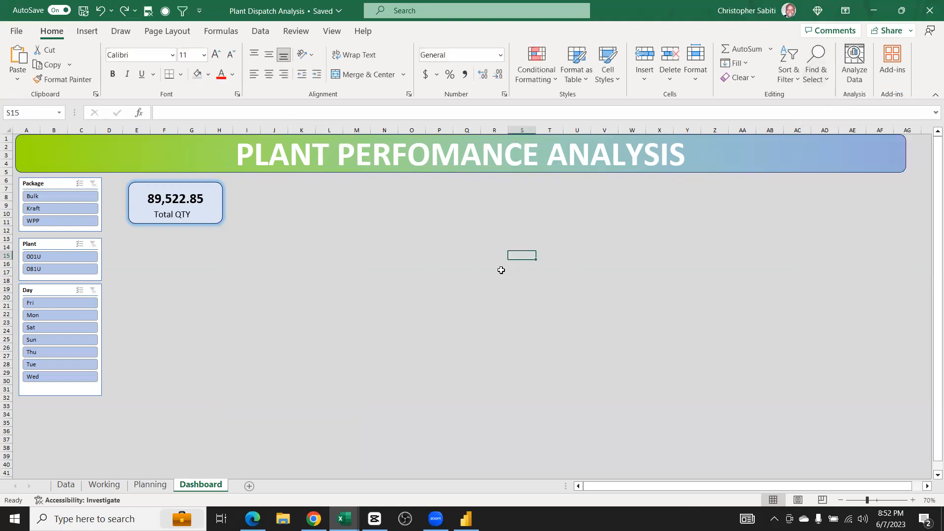
# Copy the grouped Total QTY card and place three copies in a row beside the original beneath the title banner
pyautogui.click(219, 217)
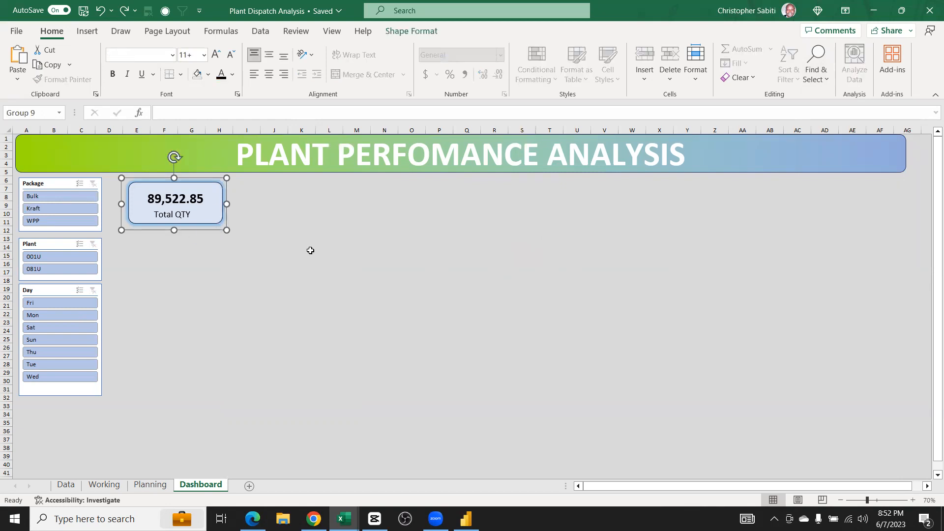
pyautogui.hotkey('ctrl', 'c')
pyautogui.click(388, 222)
pyautogui.hotkey('ctrl', 'v')
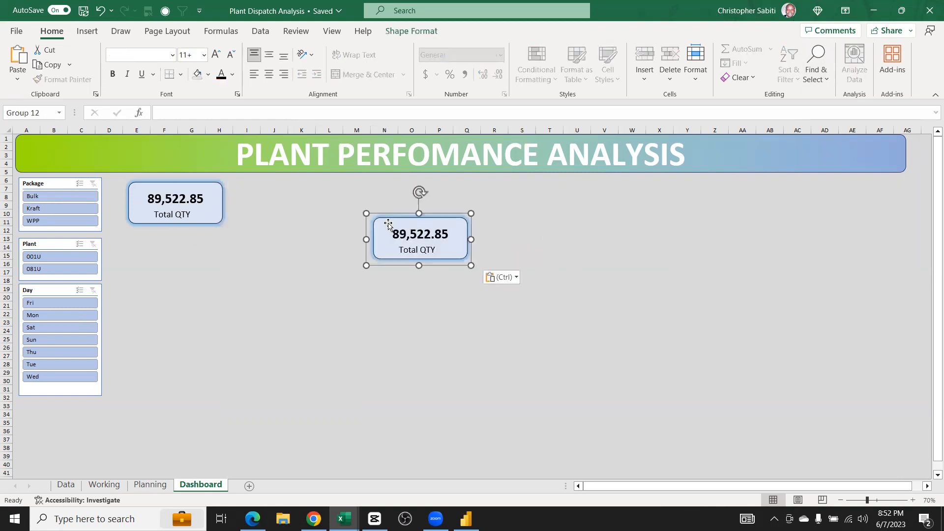
pyautogui.moveTo(435, 216); pyautogui.dragTo(604, 191)
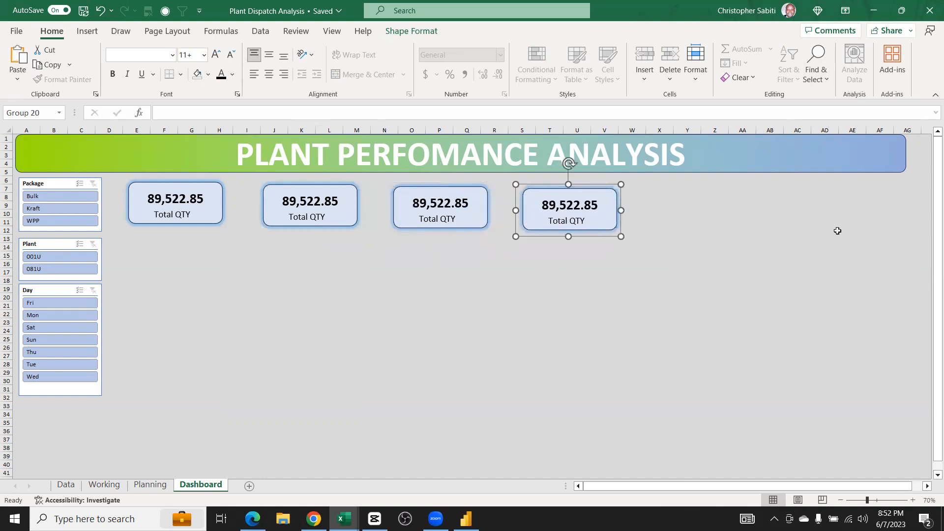
pyautogui.moveTo(598, 191); pyautogui.dragTo(601, 190)
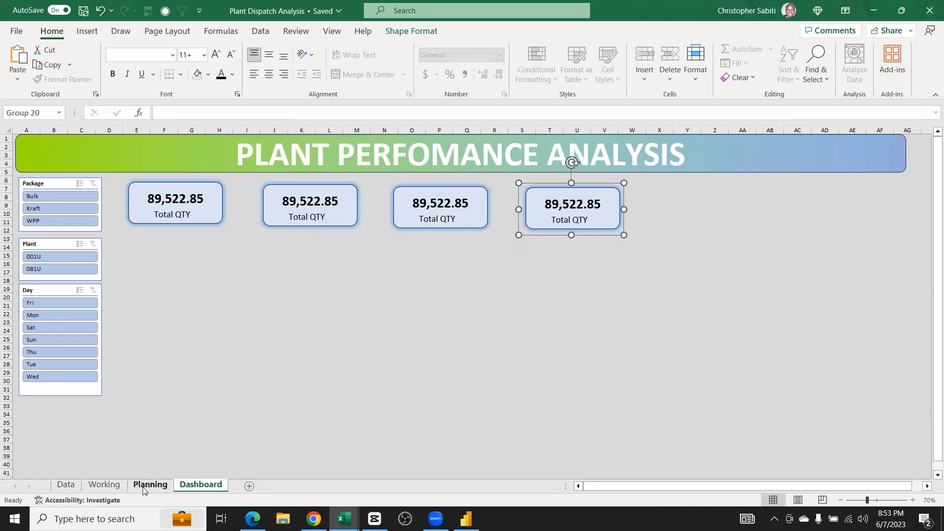
# On the Working sheet, rename the #Comm pivot header in H2 to "#Transpoer" and autofit column H
pyautogui.click(150, 485)
pyautogui.click(104, 484)
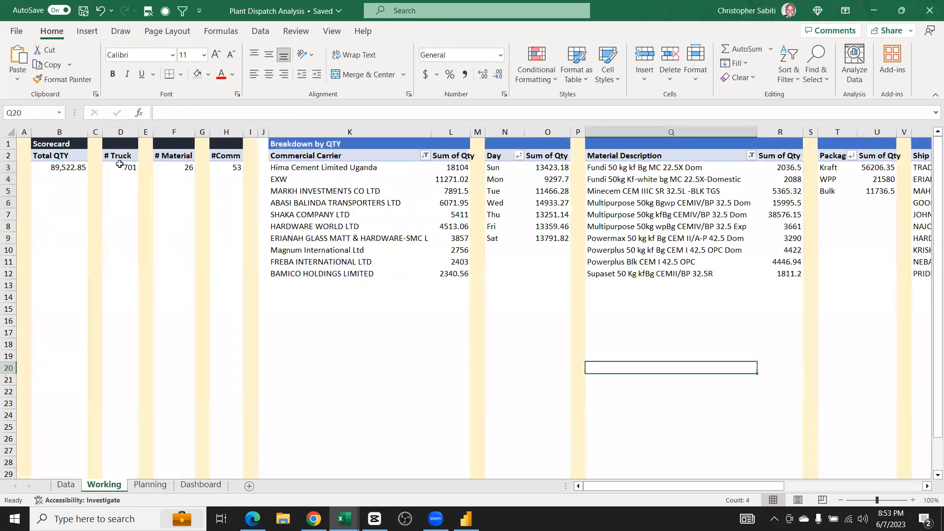
pyautogui.click(121, 158)
pyautogui.click(174, 156)
pyautogui.click(221, 157)
pyautogui.click(200, 113)
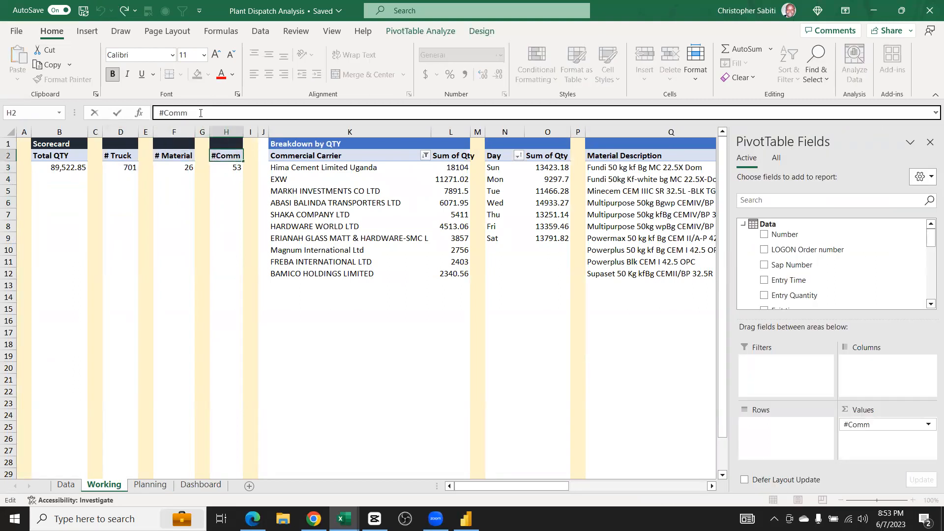
pyautogui.press('BackSpace')
pyautogui.press('BackSpace')
pyautogui.press('BackSpace')
pyautogui.write('Transpo')
pyautogui.press('Return')
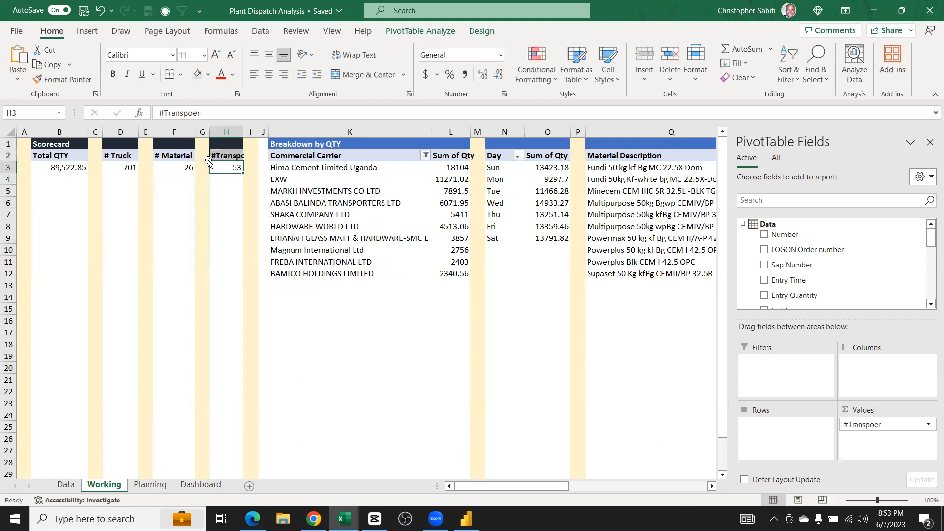
pyautogui.doubleClick(244, 132)
# Correct the header in H2 to "#Transpoter" and widen column H slightly to fit it
pyautogui.click(242, 157)
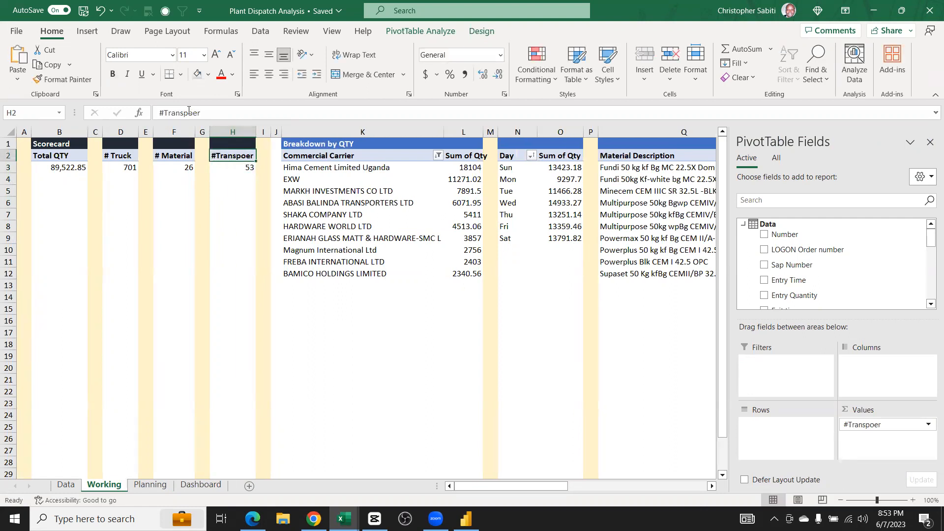
pyautogui.click(190, 113)
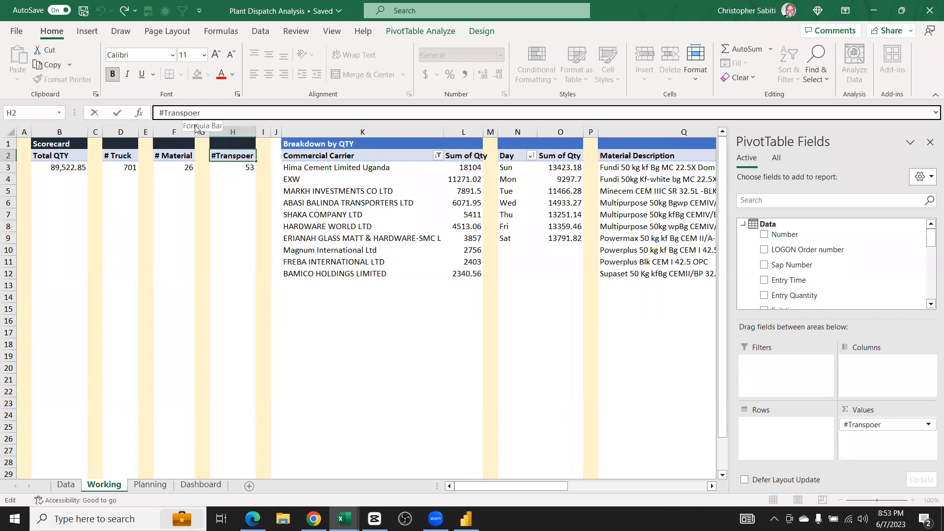
pyautogui.write('t')
pyautogui.press('Return')
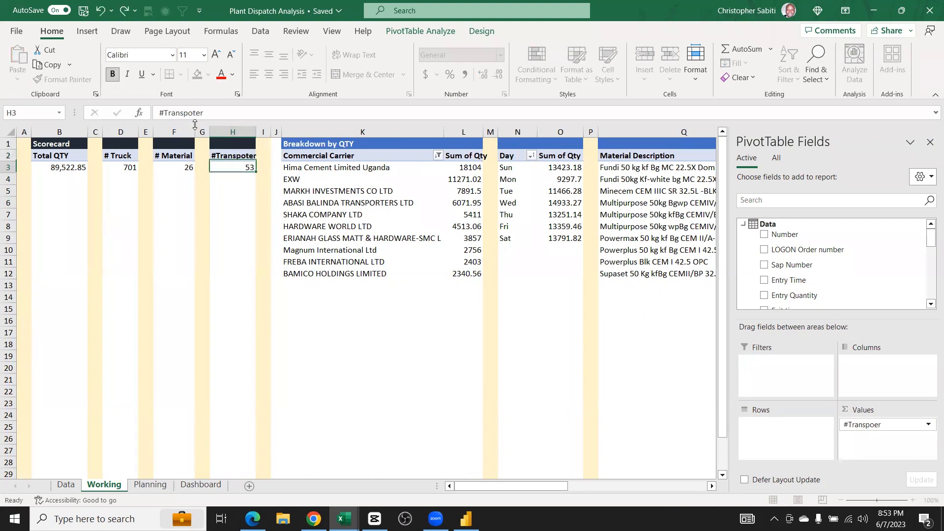
pyautogui.click(177, 227)
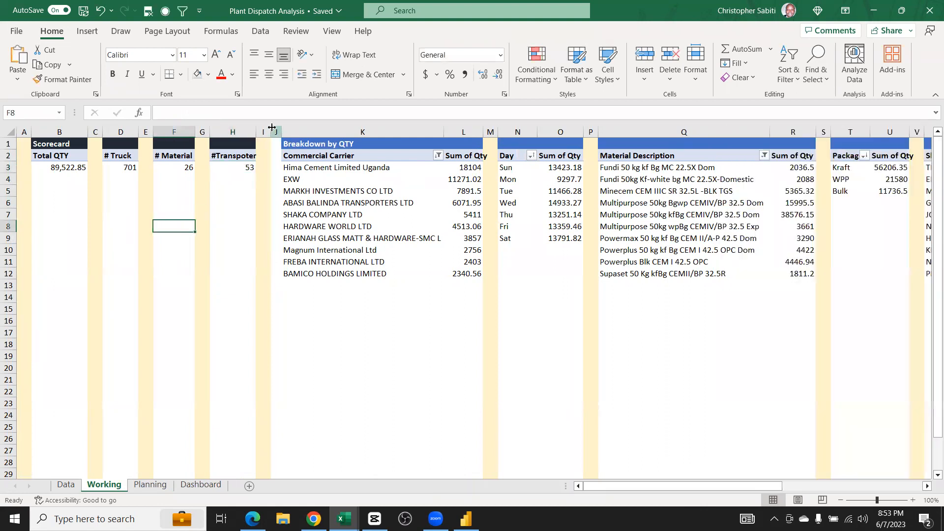
pyautogui.moveTo(255, 132); pyautogui.dragTo(259, 132)
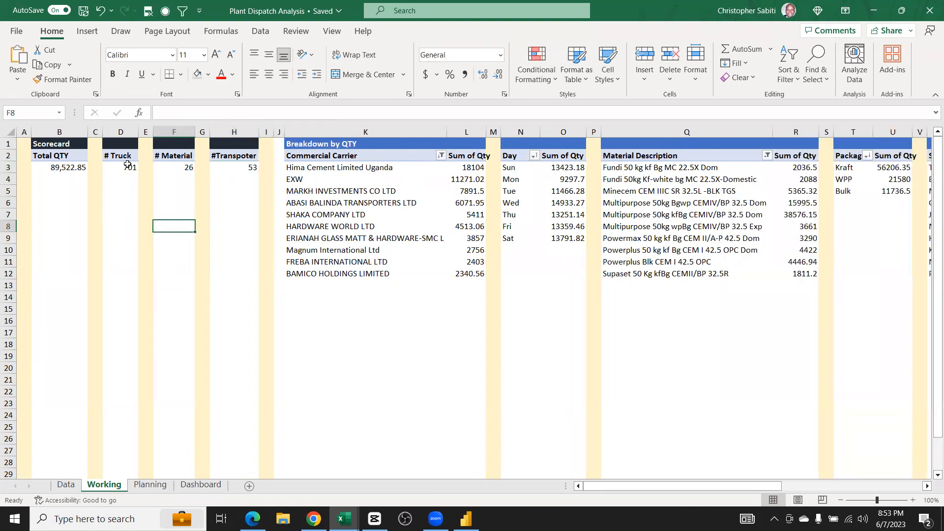
# Link the value text box of the second dashboard card to the truck count with =Working!D3
pyautogui.click(120, 157)
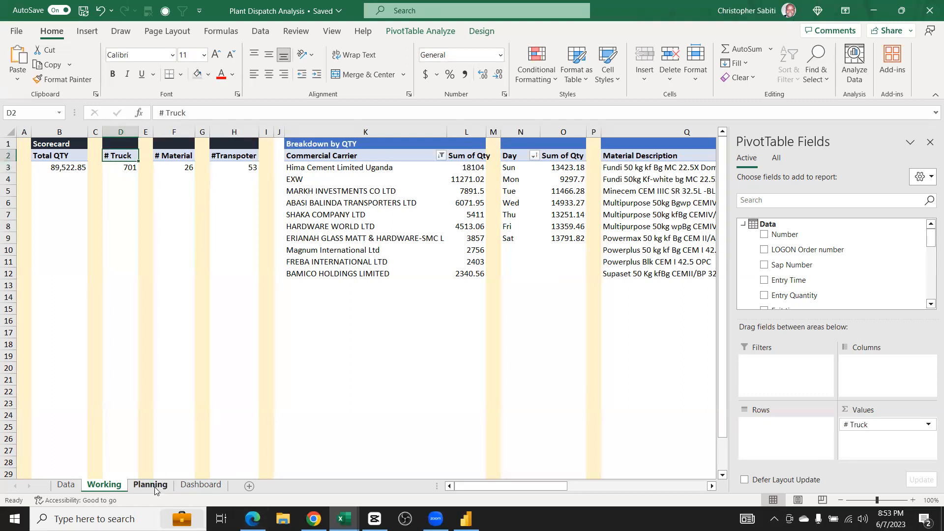
pyautogui.click(155, 491)
pyautogui.click(194, 486)
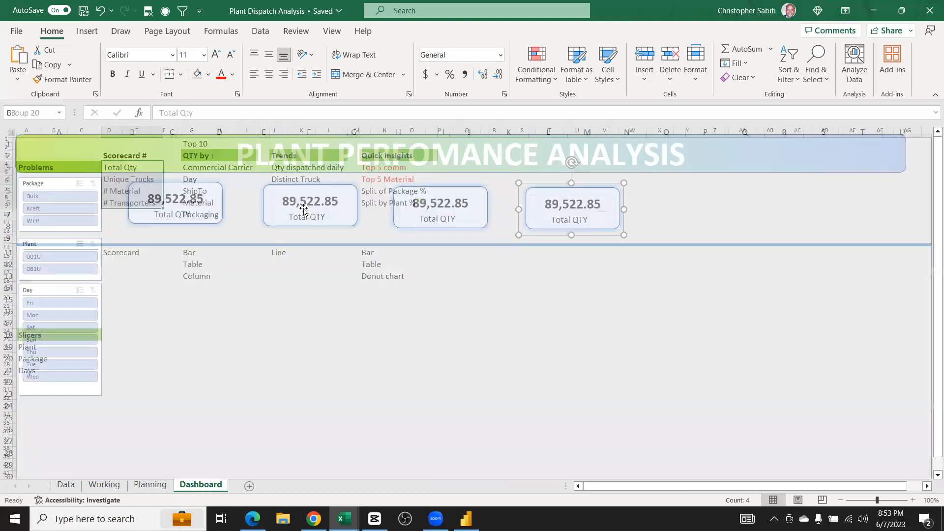
pyautogui.click(310, 209)
pyautogui.click(311, 204)
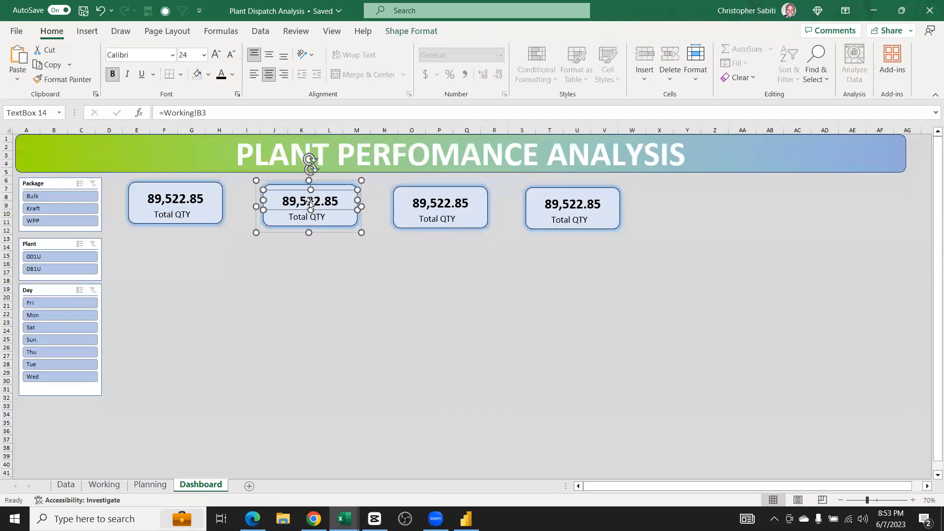
pyautogui.click(200, 113)
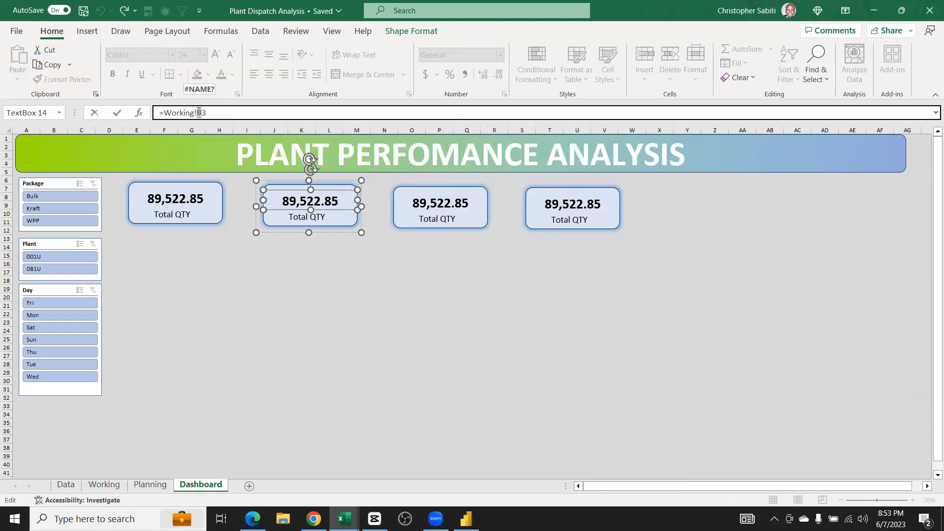
pyautogui.write('d')
pyautogui.press('Return')
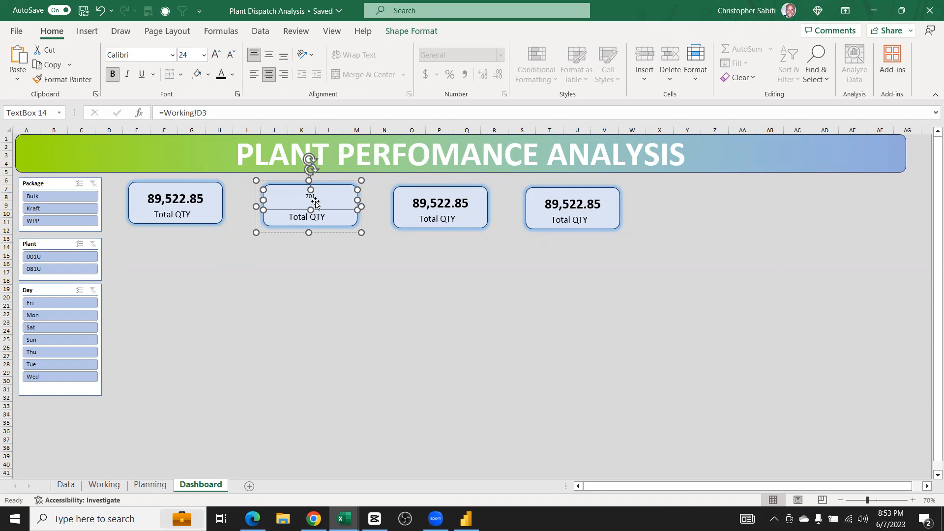
# Link the label text box of the second card to the # Truck header with =Working!D2
pyautogui.click(314, 223)
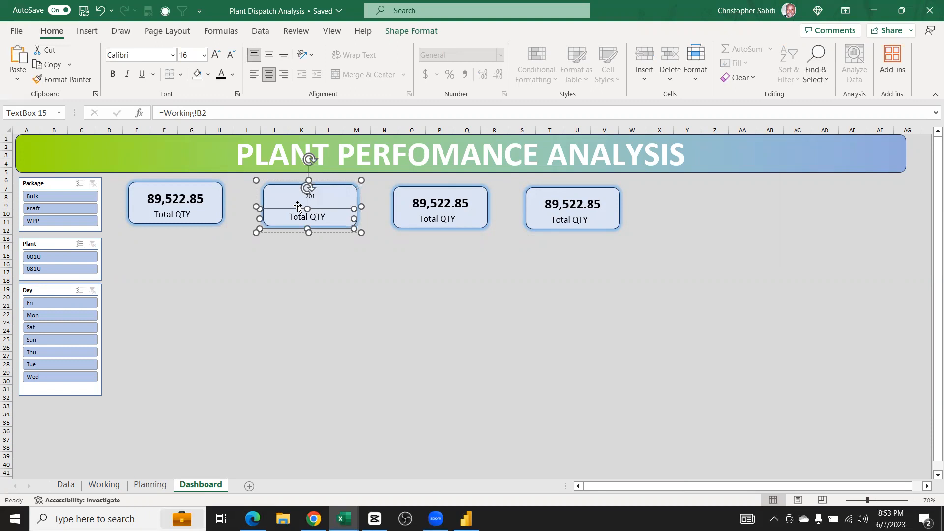
pyautogui.click(201, 112)
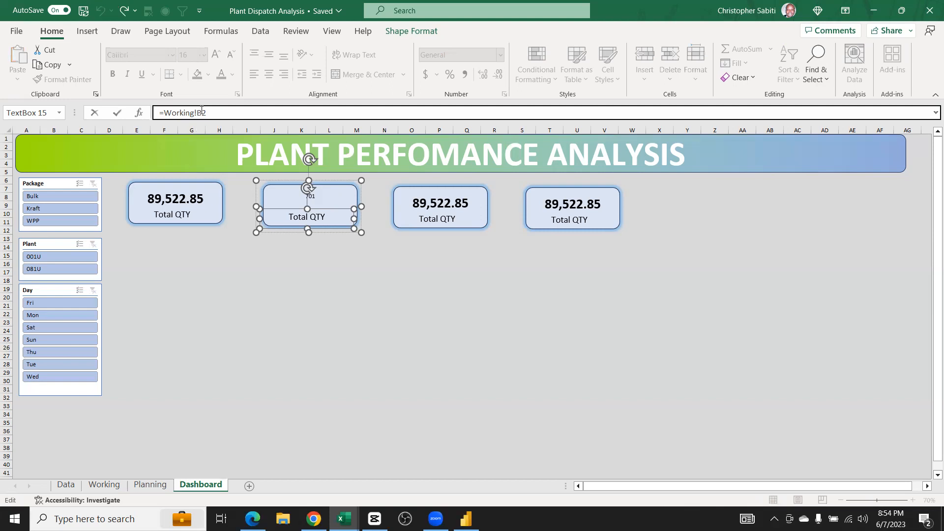
pyautogui.press('BackSpace')
pyautogui.write('D')
pyautogui.press('Return')
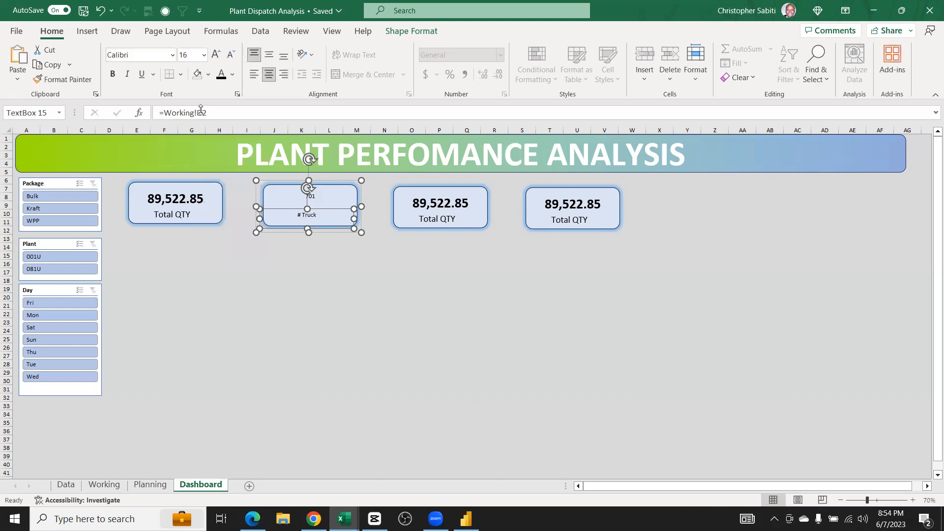
# Move the Planning sheet ahead of the Working sheet so that Working sits beside Dashboard
pyautogui.click(429, 199)
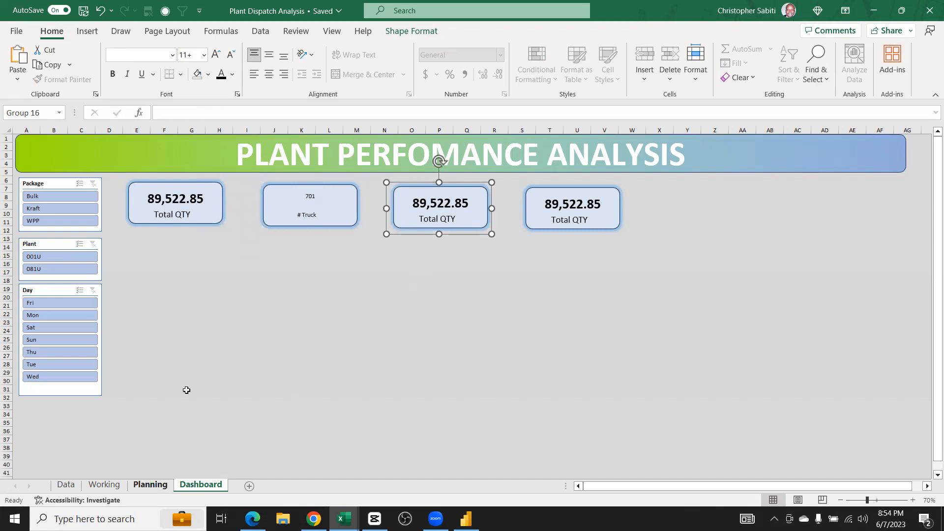
pyautogui.click(150, 484)
pyautogui.click(105, 484)
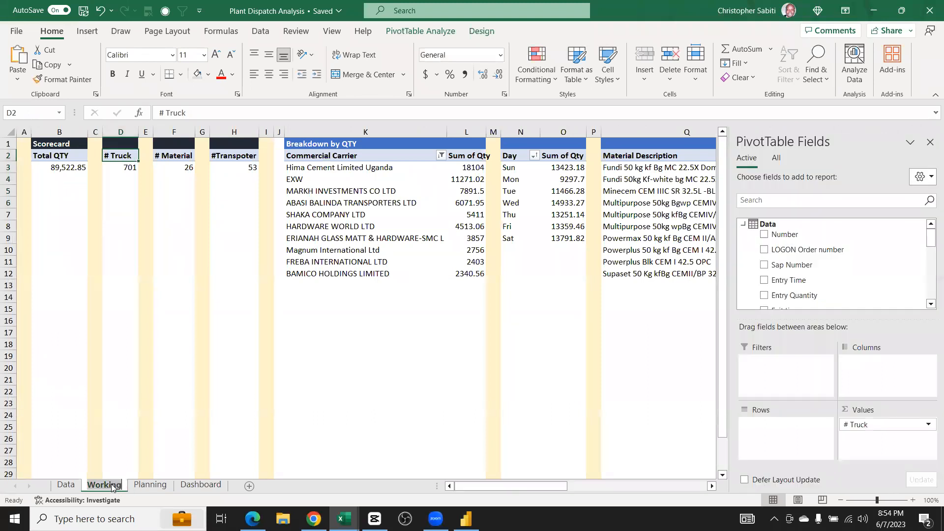
pyautogui.click(165, 485)
pyautogui.hotkey('ctrl', 'pageup')
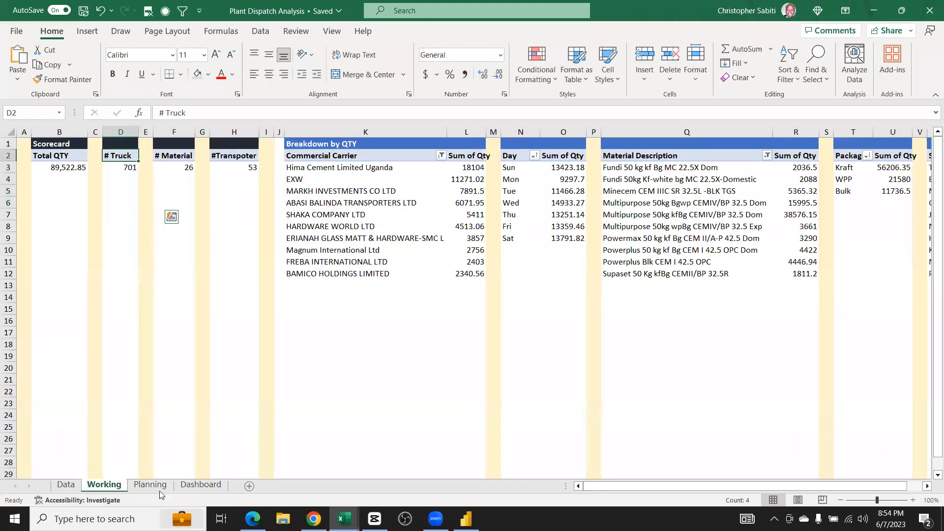
pyautogui.moveTo(149, 484); pyautogui.dragTo(92, 484)
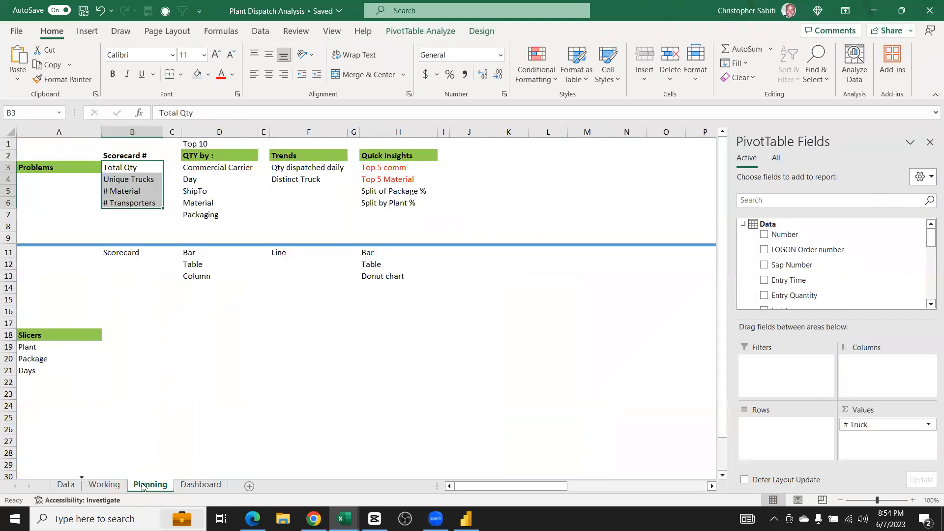
pyautogui.hotkey('ctrl', 'pagedown')
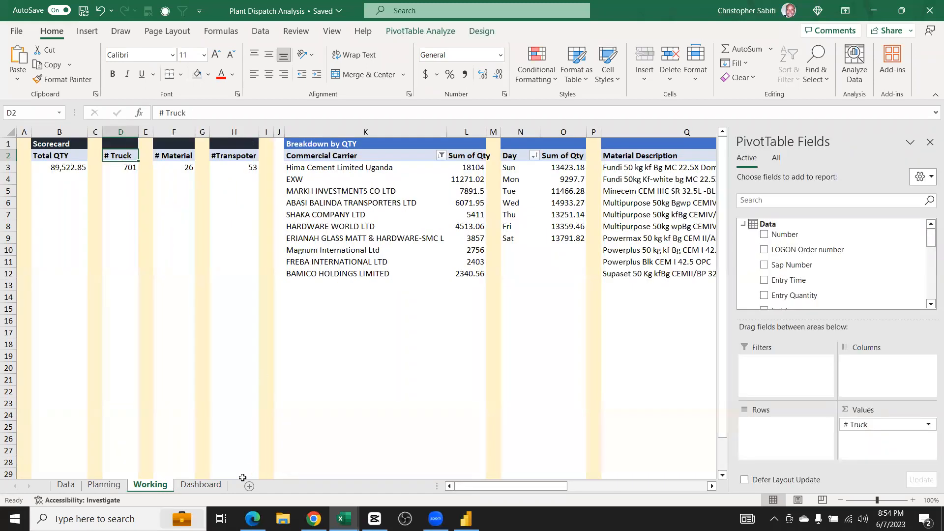
# On the Dashboard sheet, link the value text box of the third card to the material count with =Working!F3
pyautogui.click(200, 485)
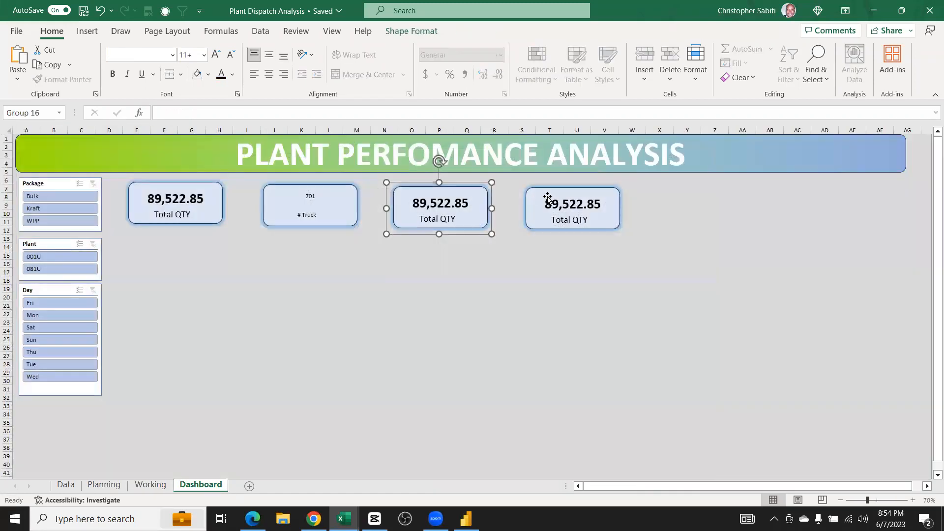
pyautogui.click(456, 206)
pyautogui.click(202, 113)
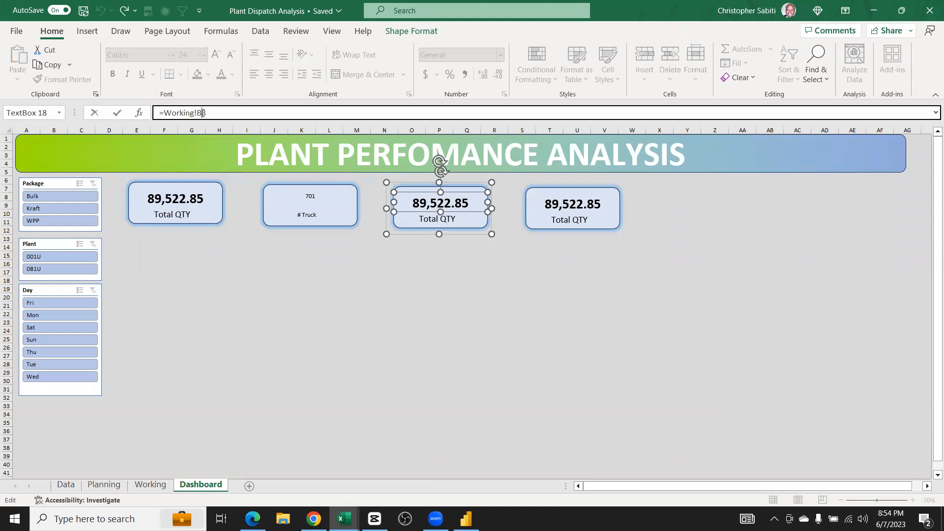
pyautogui.press('BackSpace')
pyautogui.write('F')
pyautogui.press('Return')
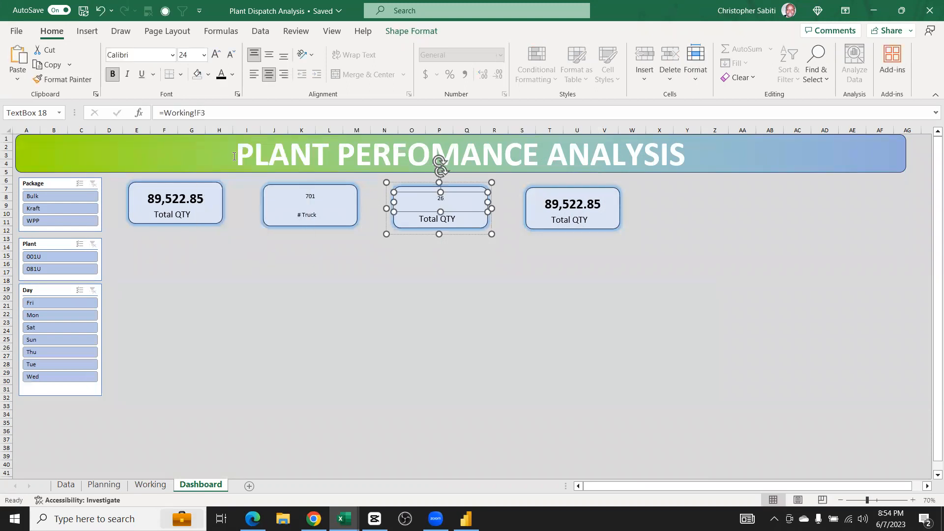
# Link the label text box of the third card to the # Material header with =Working!F2
pyautogui.click(435, 220)
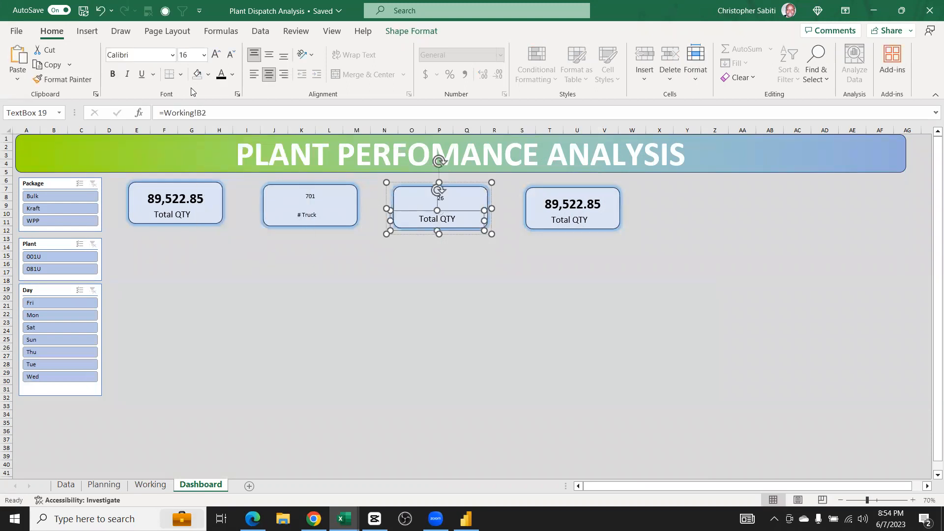
pyautogui.click(202, 112)
pyautogui.press('BackSpace')
pyautogui.write('F')
pyautogui.press('Return')
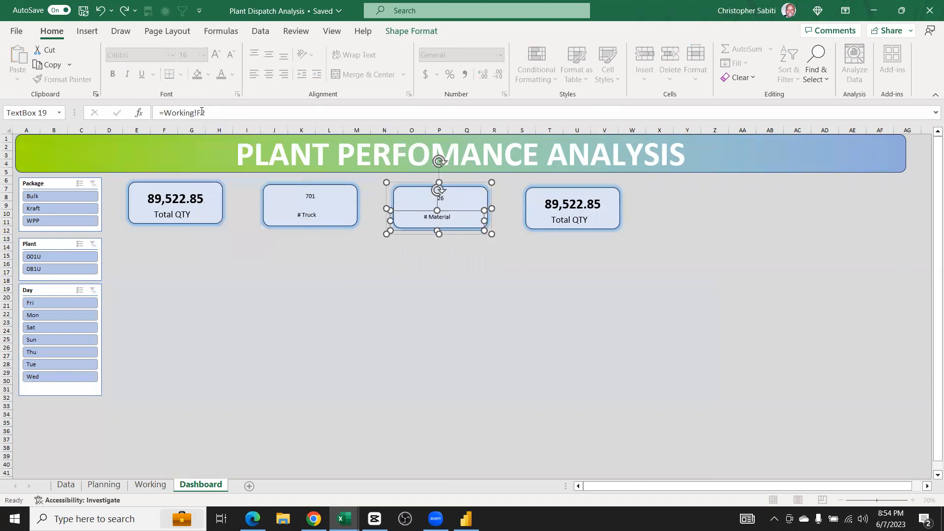
# Link the value text box of the fourth card to the transporter count with =Working!H3
pyautogui.click(554, 206)
pyautogui.click(554, 206)
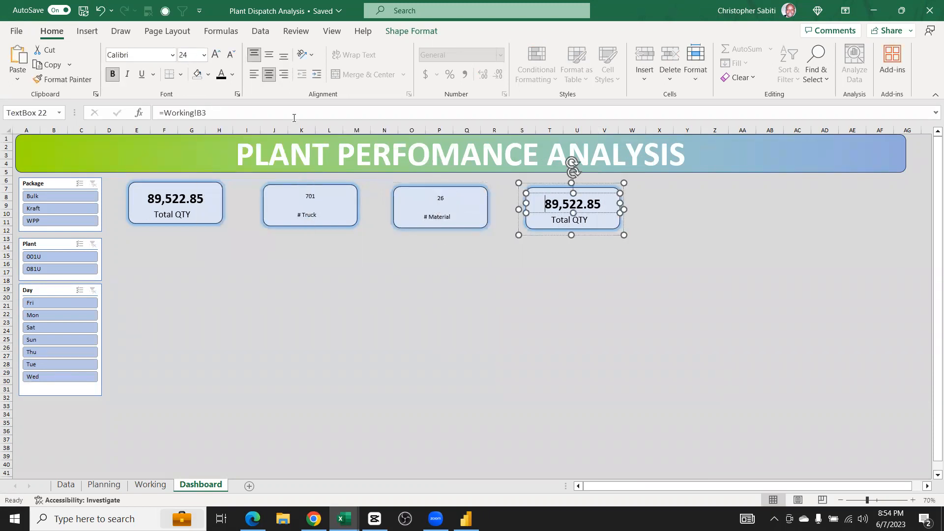
pyautogui.click(200, 113)
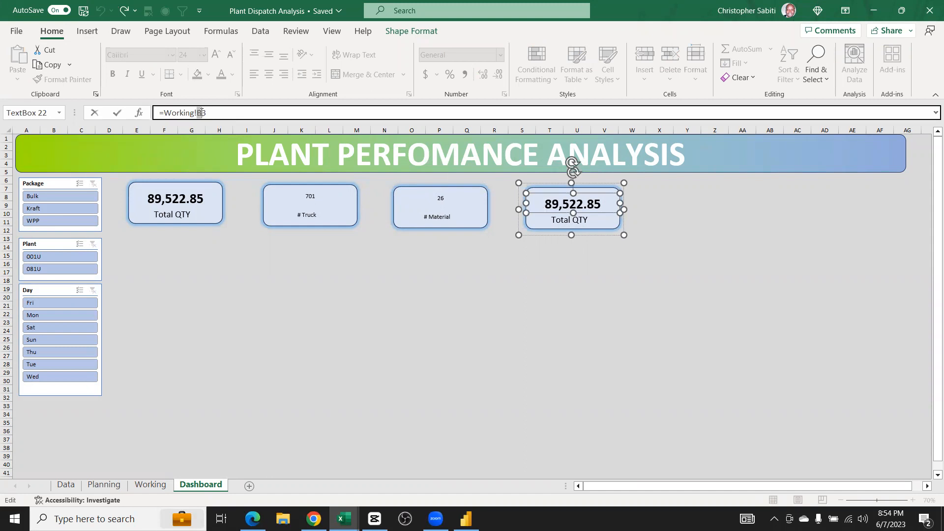
pyautogui.write('H')
pyautogui.press('Return')
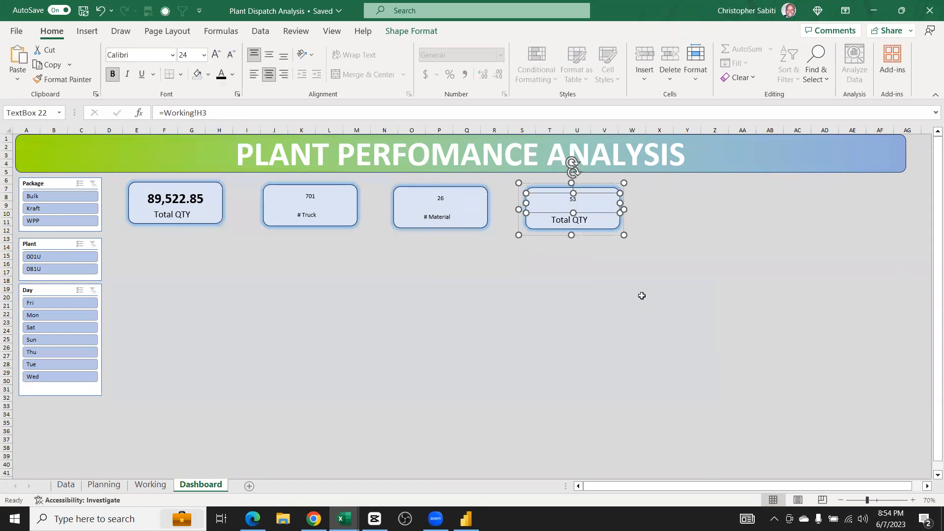
# Link the label text box of the fourth card to the #Transpoter header with =Working!H2
pyautogui.click(593, 216)
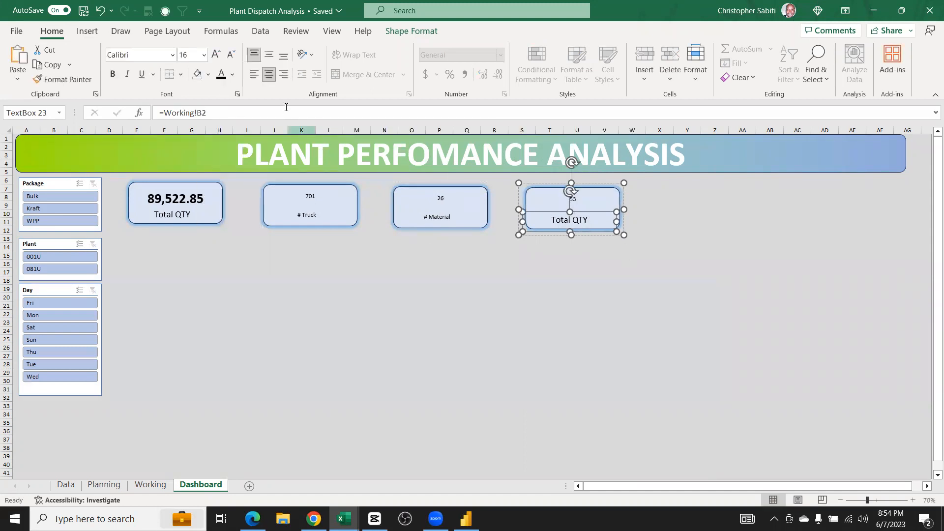
pyautogui.click(200, 113)
pyautogui.press('BackSpace')
pyautogui.write('H')
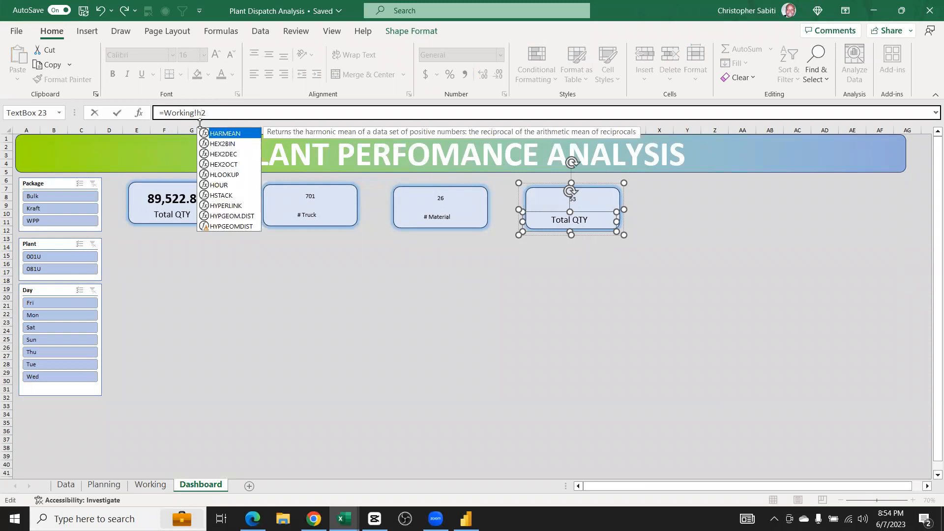
pyautogui.press('Return')
pyautogui.click(298, 245)
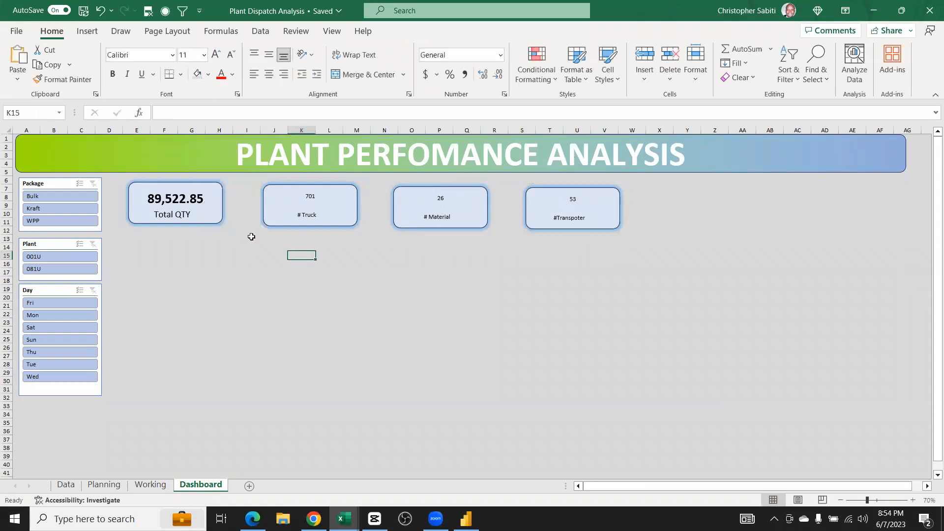
# Try to copy the Total QTY value's formatting to the # Truck card with Format Painter and undo it
pyautogui.click(172, 205)
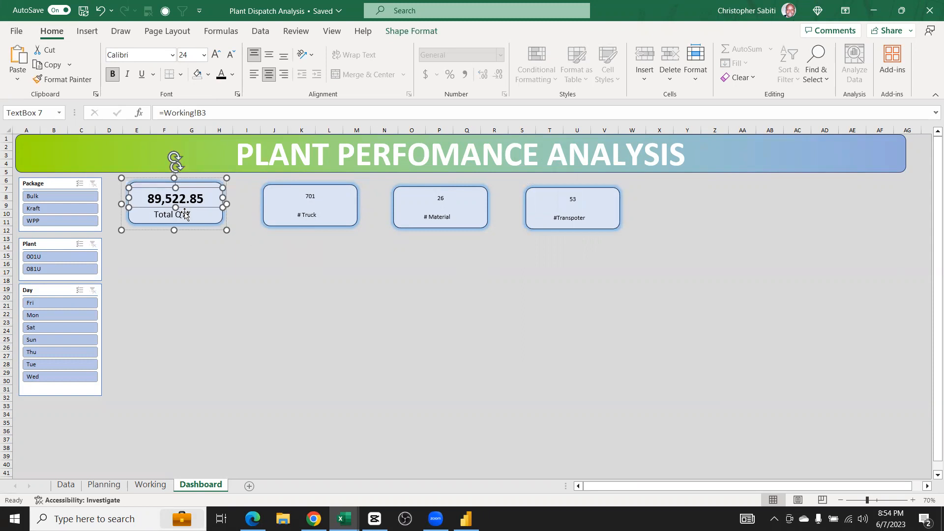
pyautogui.click(195, 260)
pyautogui.click(184, 204)
pyautogui.click(64, 80)
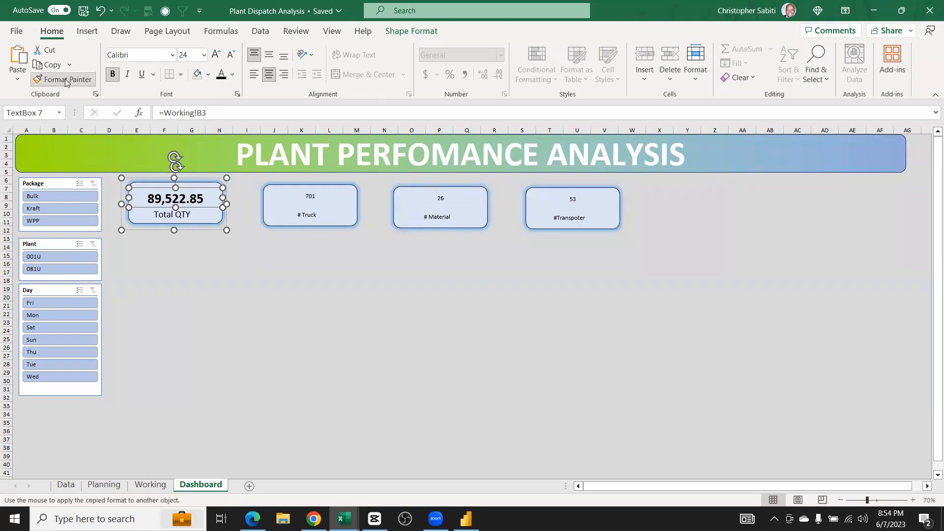
pyautogui.click(310, 197)
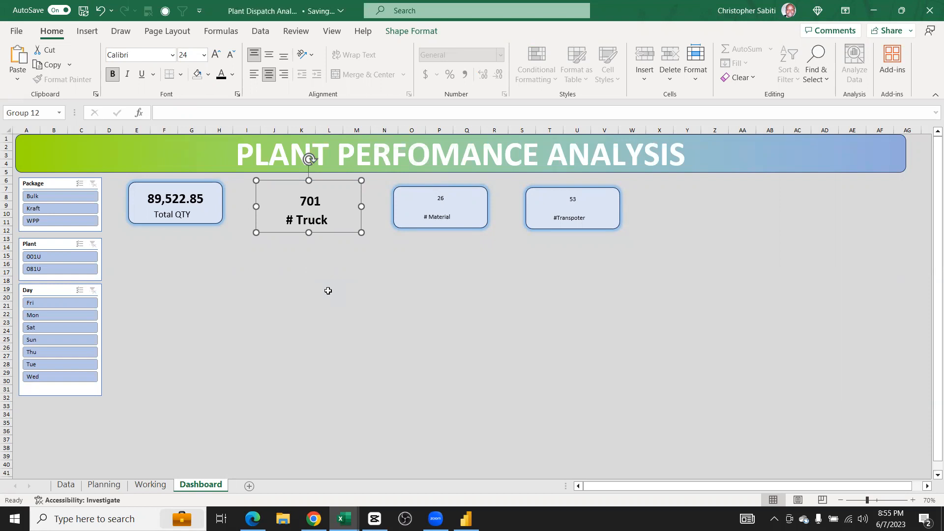
pyautogui.hotkey('ctrl', 'z')
pyautogui.click(339, 338)
# Match the value in the # Truck card to the Total QTY value by setting its font to size 24 and bold
pyautogui.click(306, 211)
pyautogui.click(309, 200)
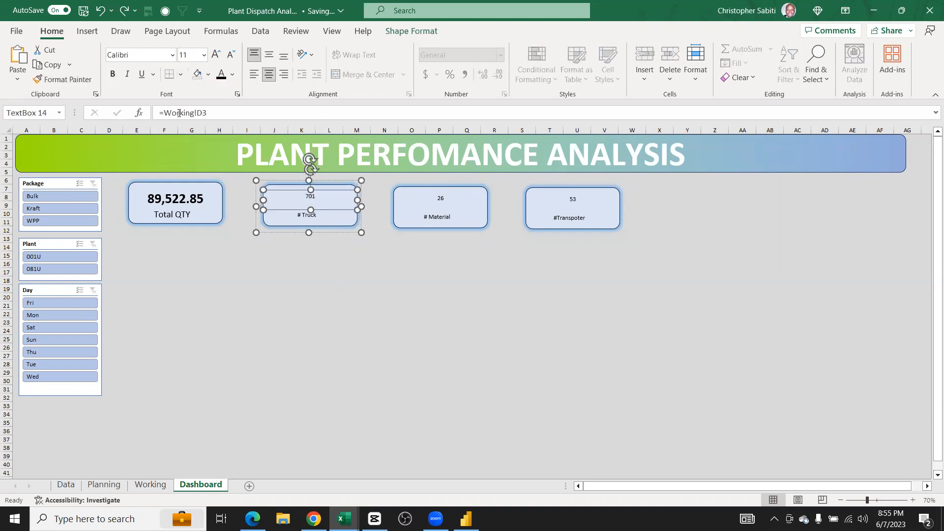
pyautogui.click(173, 199)
pyautogui.click(176, 199)
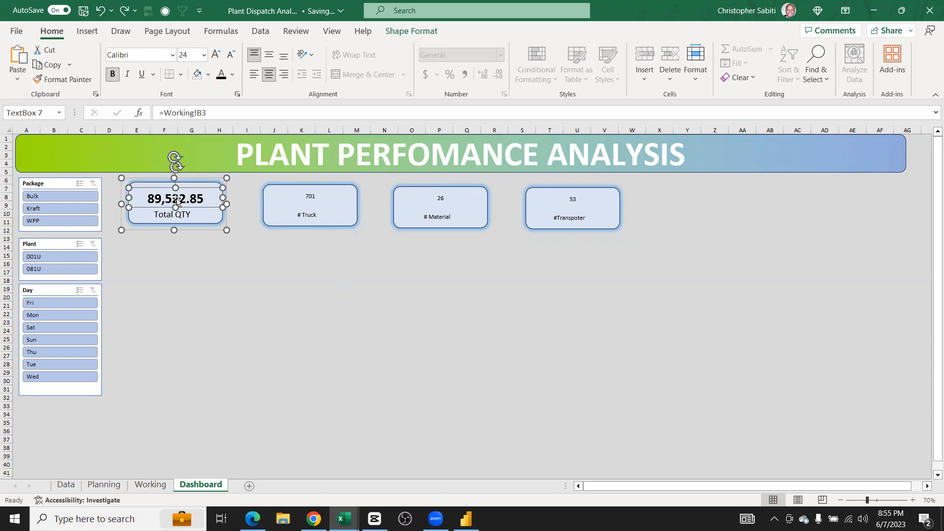
pyautogui.click(294, 193)
pyautogui.click(311, 199)
pyautogui.click(189, 56)
pyautogui.write('2')
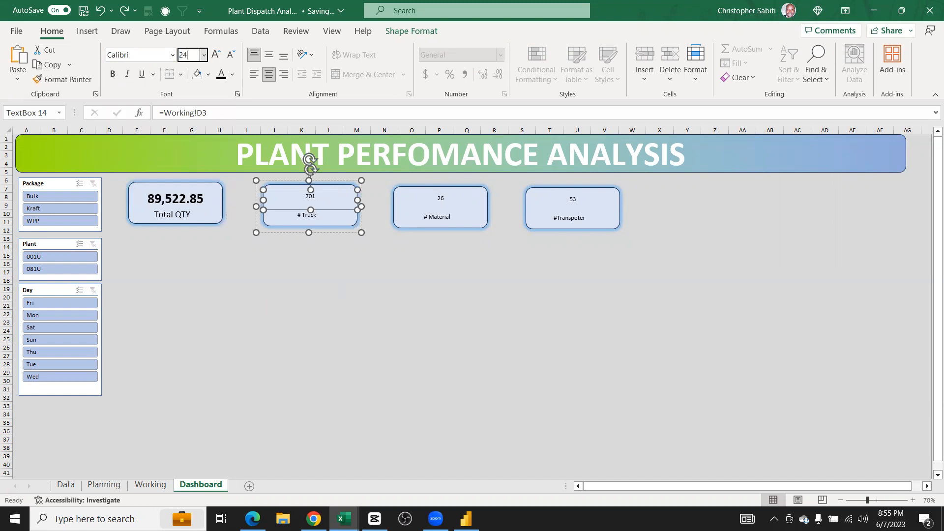
pyautogui.press('Return')
pyautogui.click(112, 73)
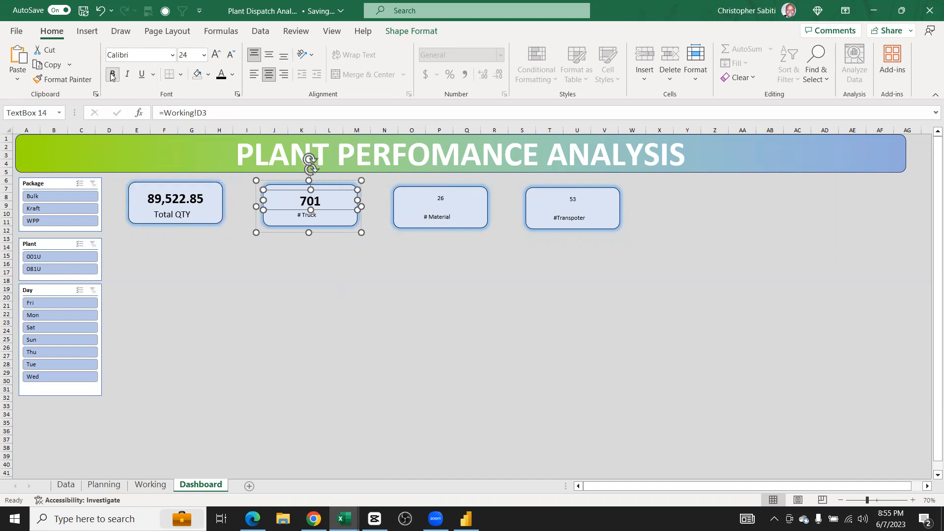
# Set the value in the # Material card to font size 24 and bold
pyautogui.click(435, 201)
pyautogui.click(437, 203)
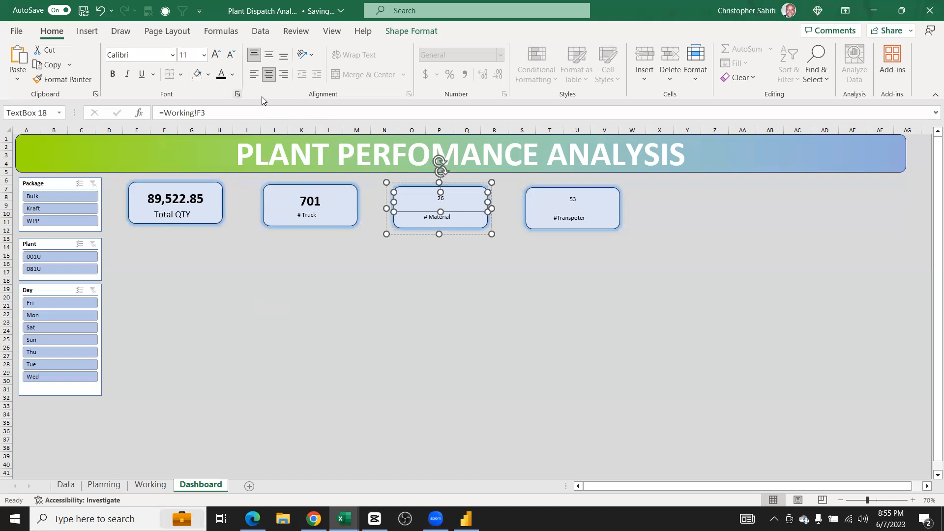
pyautogui.click(199, 56)
pyautogui.write('24')
pyautogui.press('Return')
pyautogui.hotkey('ctrl', 'b')
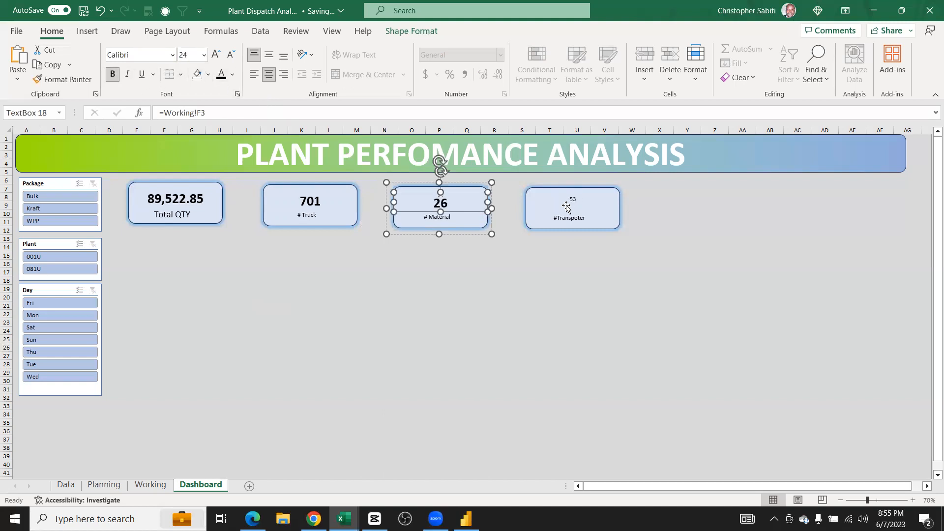
# Set the value in the #Transpoter card to font size 24 and bold
pyautogui.click(578, 206)
pyautogui.click(573, 200)
pyautogui.click(193, 54)
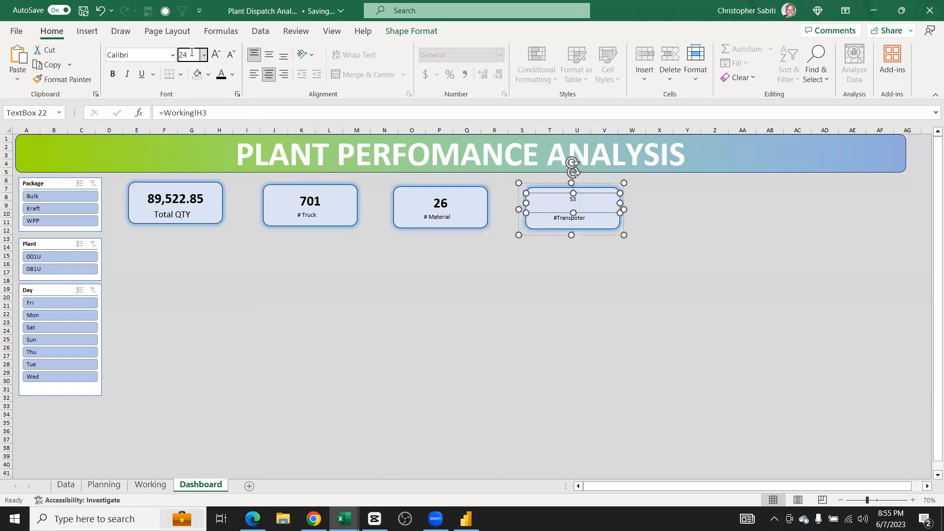
pyautogui.write('24')
pyautogui.press('Return')
pyautogui.click(176, 219)
pyautogui.click(176, 220)
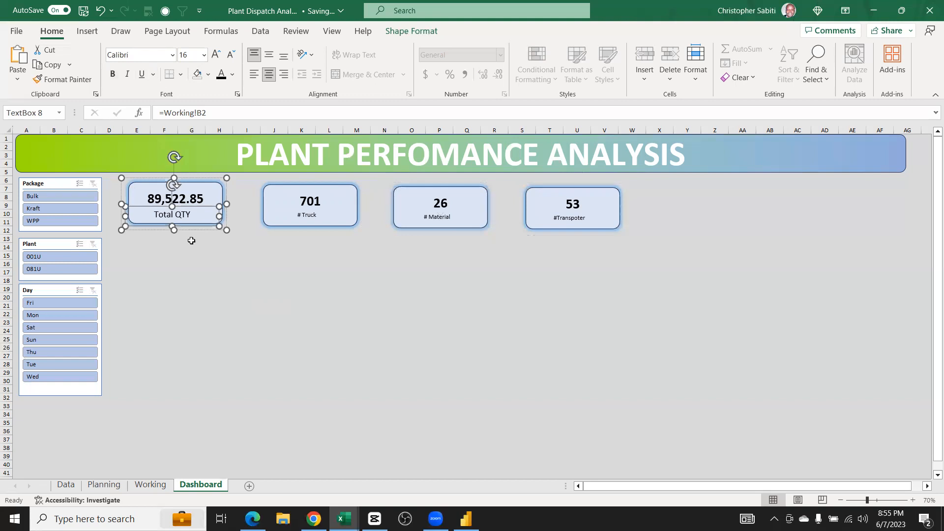
pyautogui.click(305, 215)
pyautogui.click(306, 215)
pyautogui.click(199, 54)
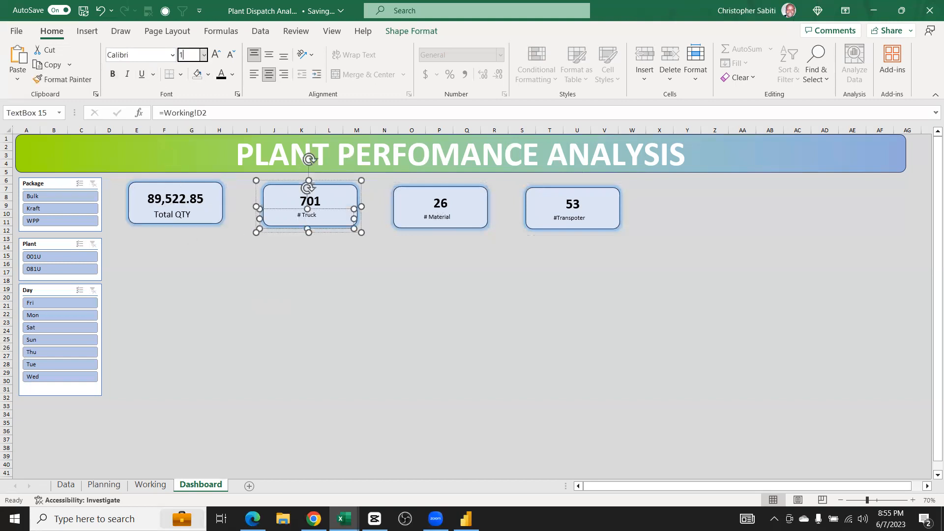
pyautogui.press('Return')
pyautogui.hotkey('ctrl', 'z')
pyautogui.click(327, 286)
# Set the # Truck label in the second card to font size 16
pyautogui.click(308, 215)
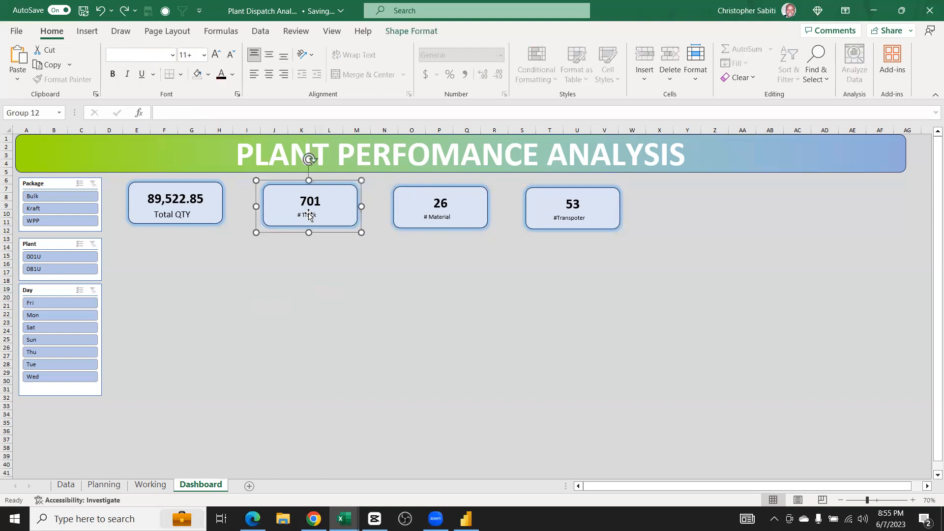
pyautogui.click(308, 215)
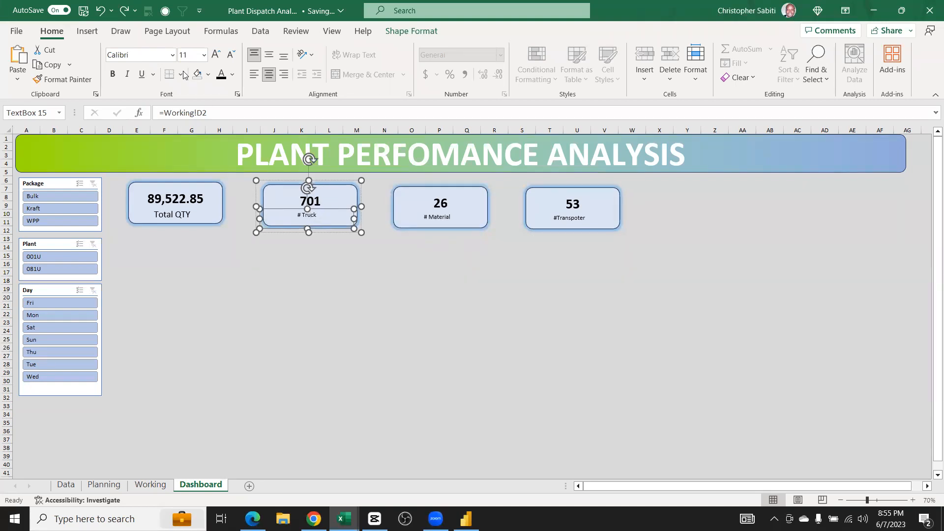
pyautogui.click(192, 55)
pyautogui.write('16')
pyautogui.press('Return')
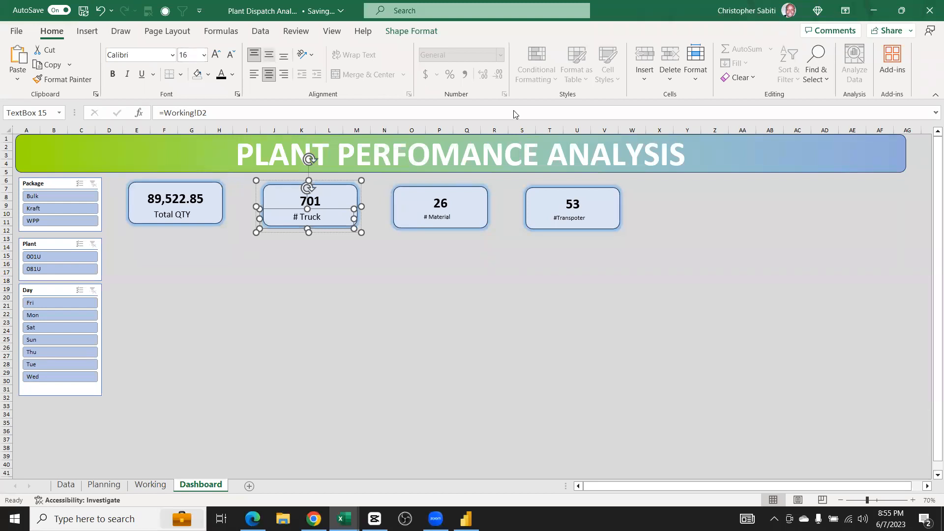
# Increase the font size of the # Material label in the third card to 16
pyautogui.click(440, 220)
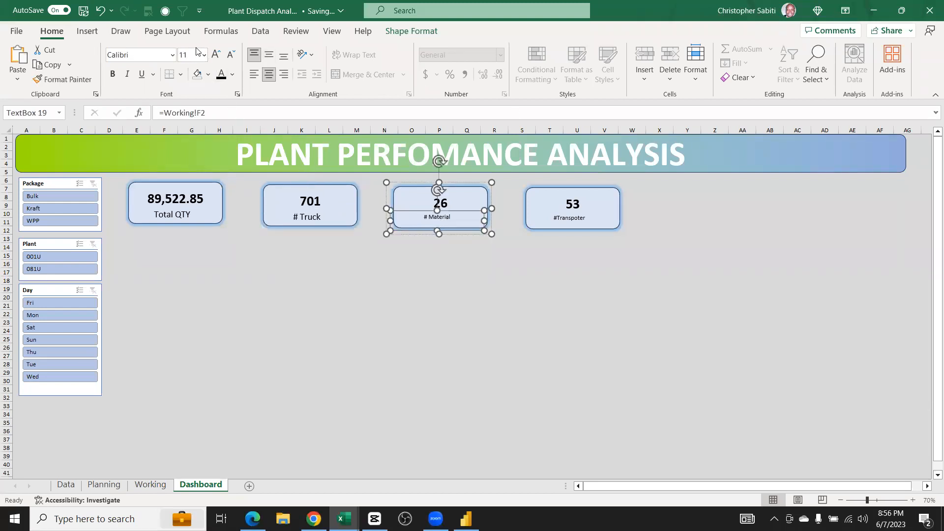
pyautogui.click(216, 54)
pyautogui.click(217, 54)
pyautogui.click(216, 54)
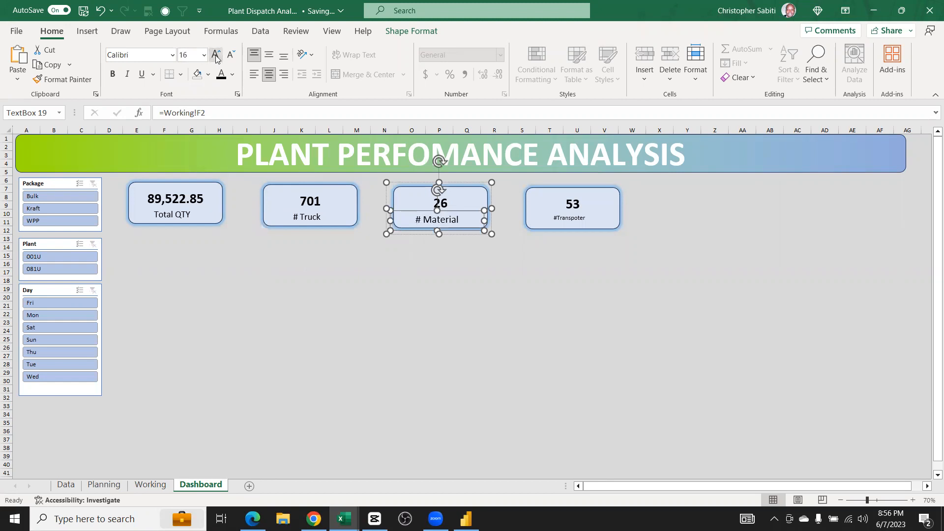
# Increase the font size of the #Transpoter label in the fourth card to match the # Material label
pyautogui.click(572, 218)
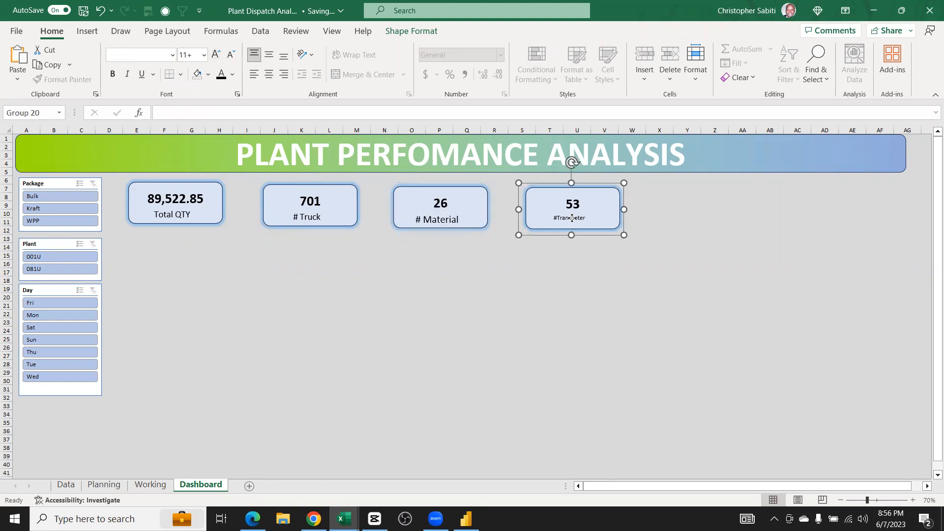
pyautogui.click(571, 218)
pyautogui.click(216, 54)
pyautogui.click(217, 54)
pyautogui.click(216, 54)
pyautogui.click(413, 338)
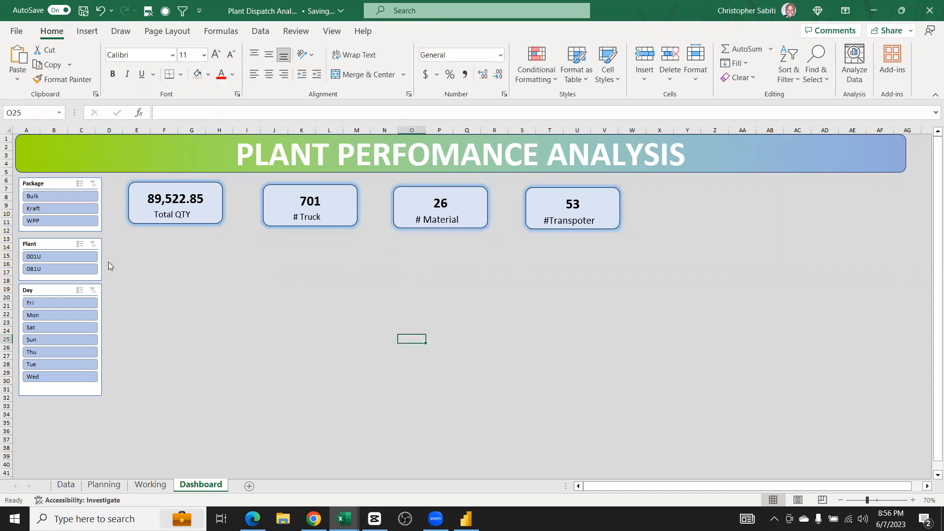
# Test the scorecards by filtering the Plant slicer to 001U and to 081U, and clear the filter
pyautogui.click(35, 258)
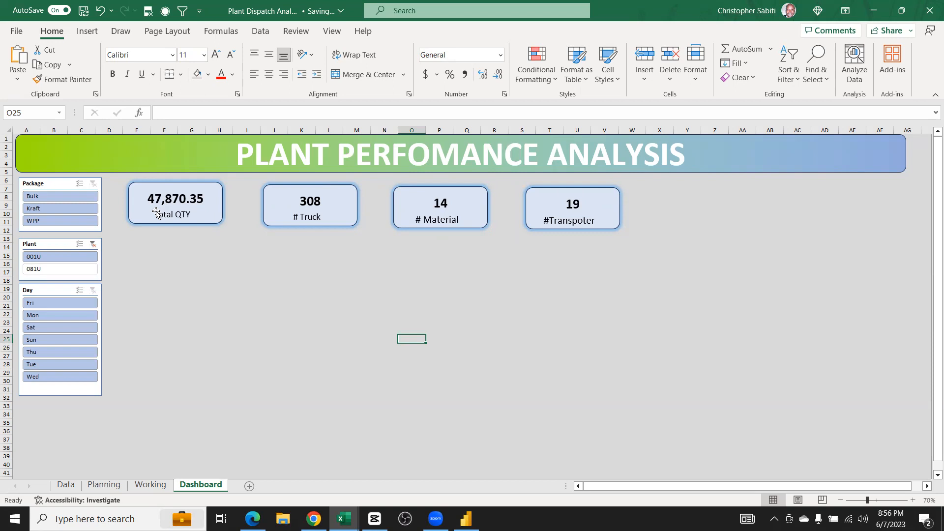
pyautogui.click(56, 270)
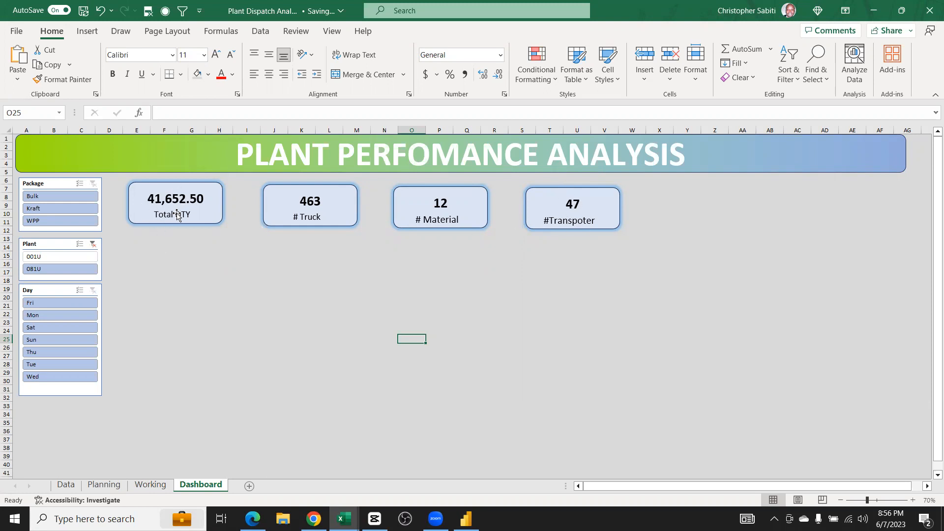
pyautogui.click(92, 244)
pyautogui.click(191, 289)
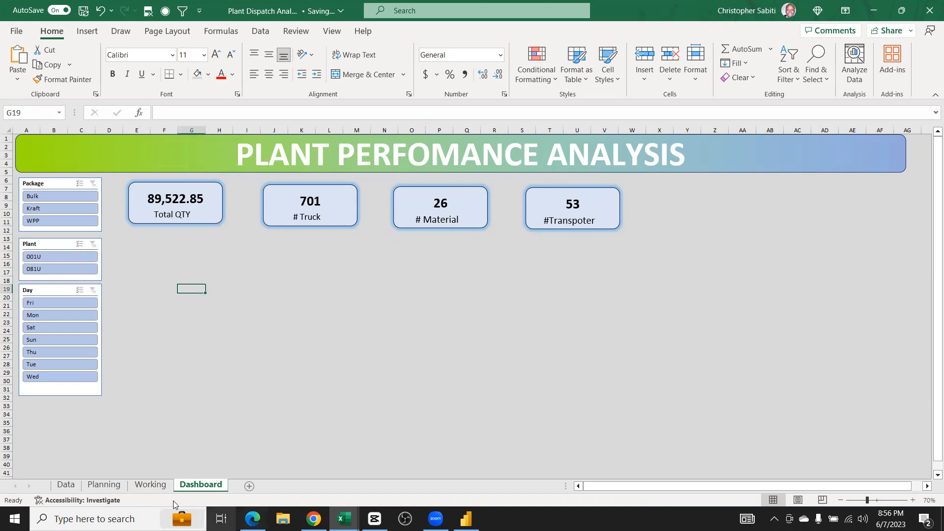
# Insert a 2-D clustered bar PivotChart from the Commercial Carrier pivot on the Working sheet and move it lower over the table
pyautogui.click(148, 489)
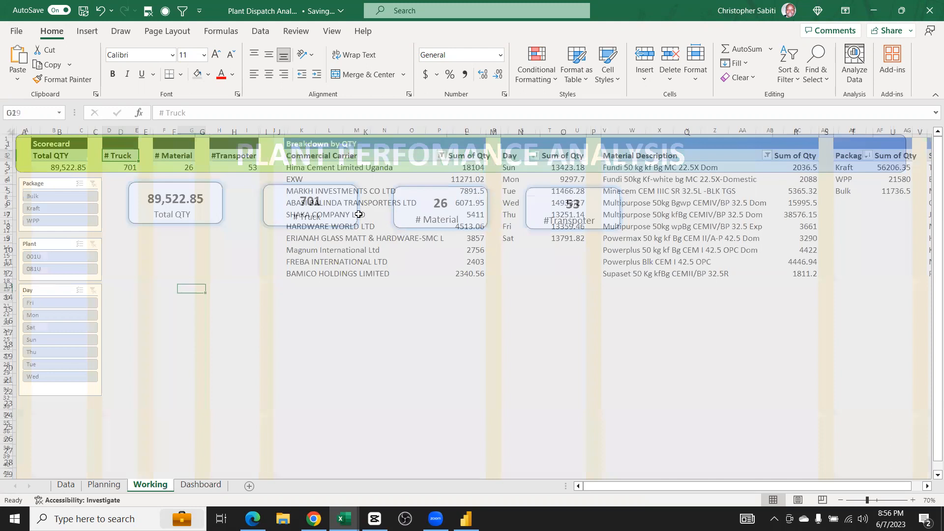
pyautogui.moveTo(505, 489); pyautogui.dragTo(553, 487)
pyautogui.hscroll(-3, 228, 235)
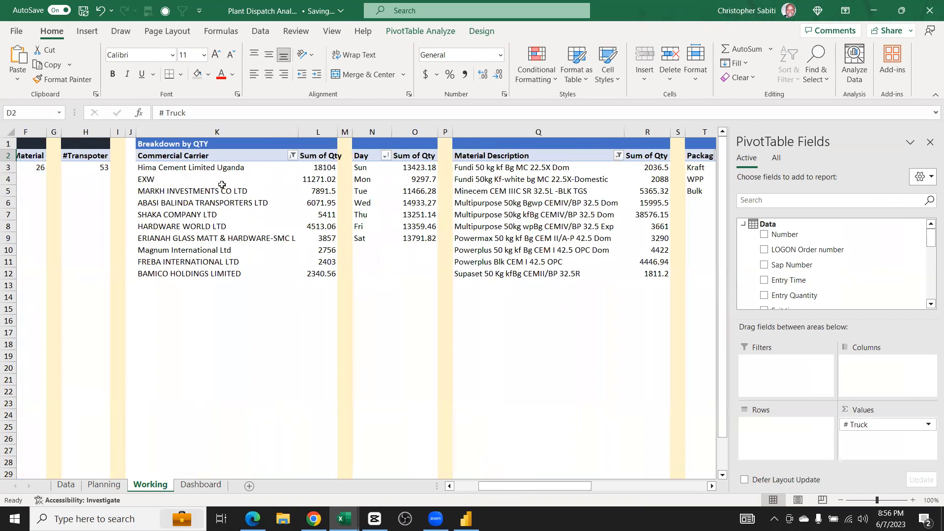
pyautogui.click(177, 159)
pyautogui.moveTo(205, 164); pyautogui.dragTo(317, 276)
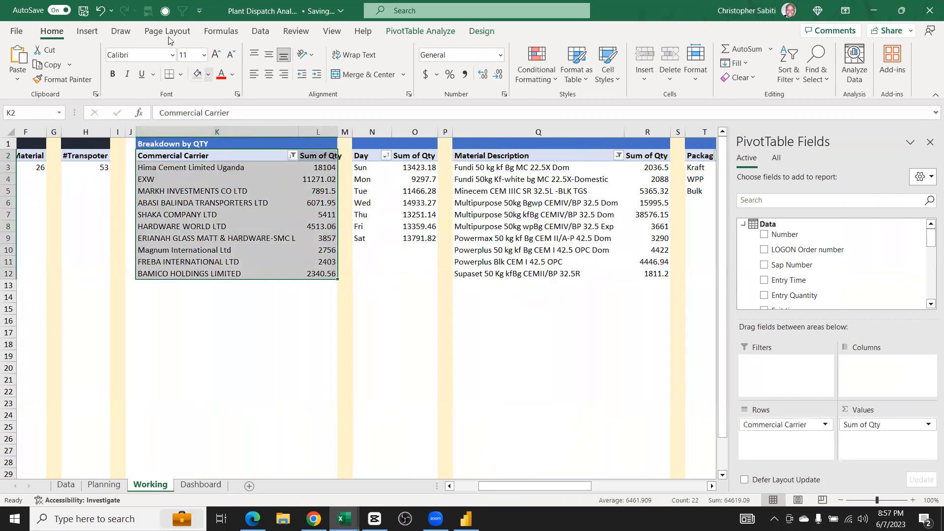
pyautogui.click(88, 32)
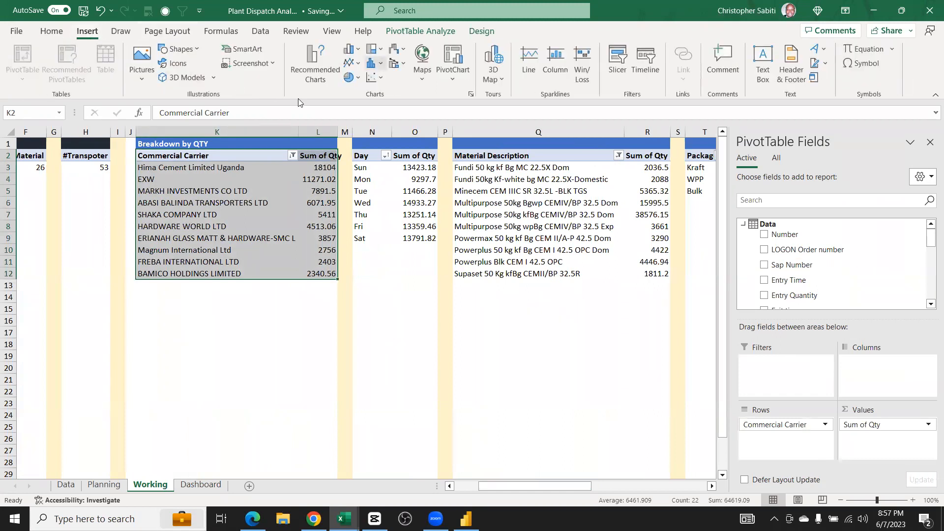
pyautogui.click(359, 55)
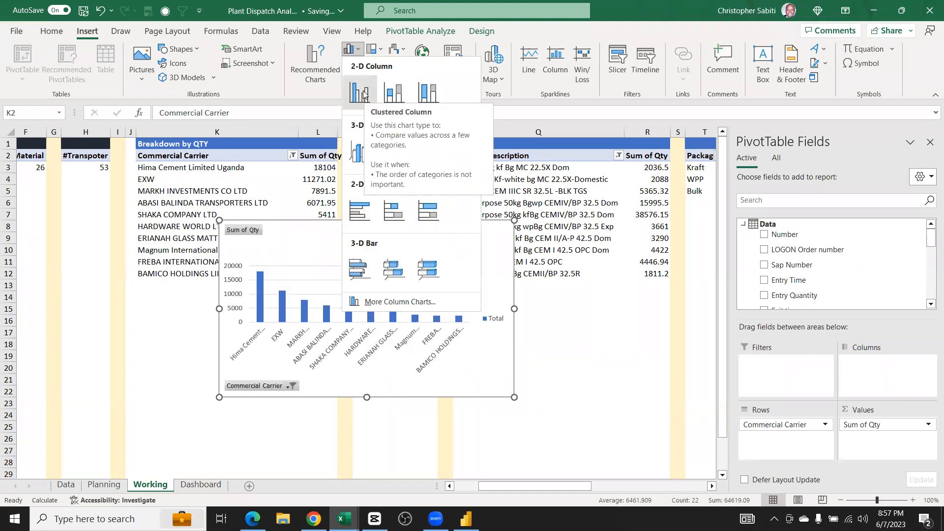
pyautogui.click(359, 213)
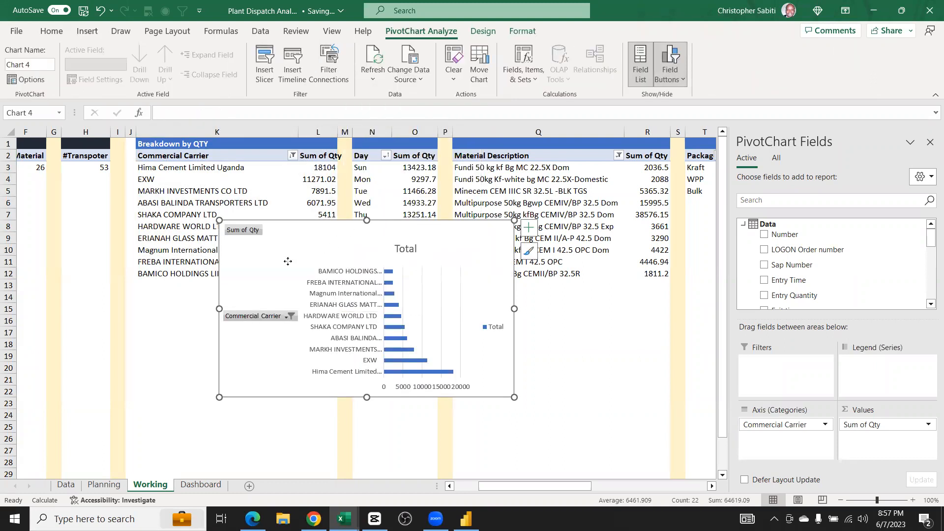
pyautogui.moveTo(345, 234); pyautogui.dragTo(251, 274)
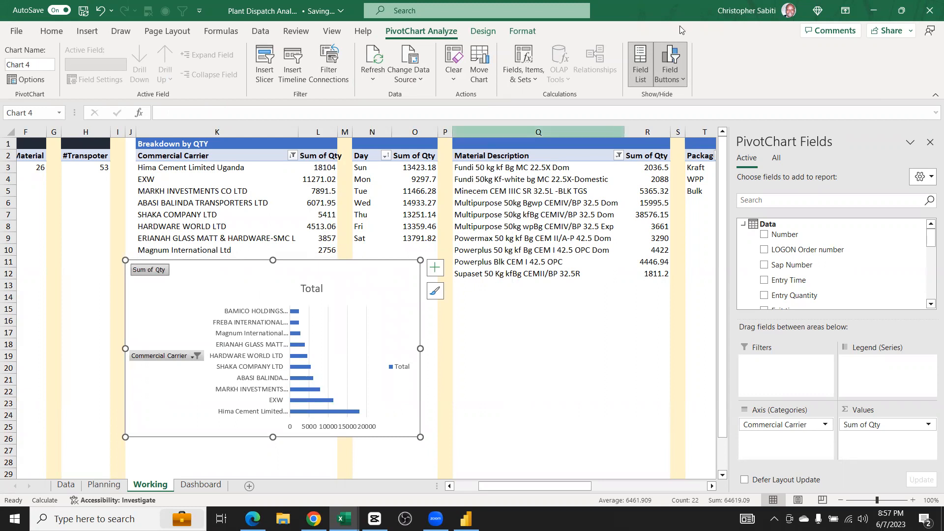
# Hide all field buttons on the Commercial Carrier chart and delete its legend
pyautogui.click(673, 59)
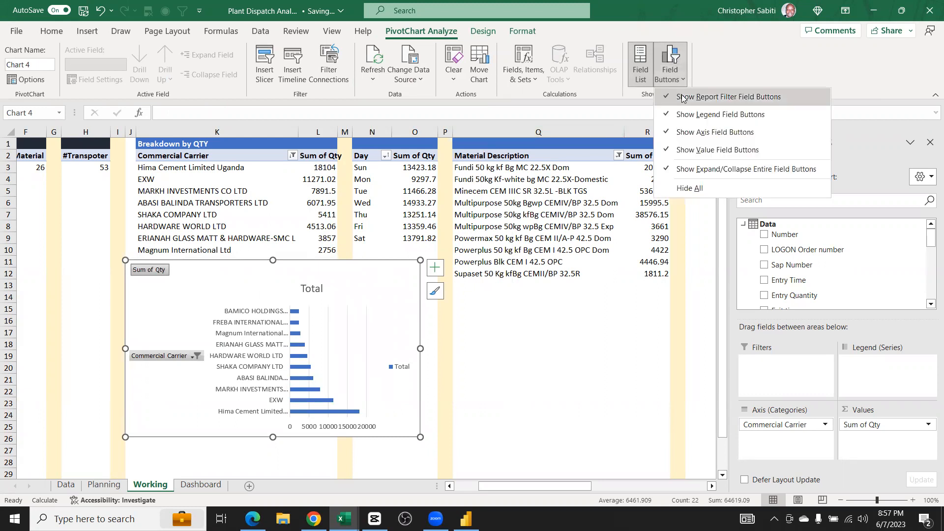
pyautogui.click(667, 57)
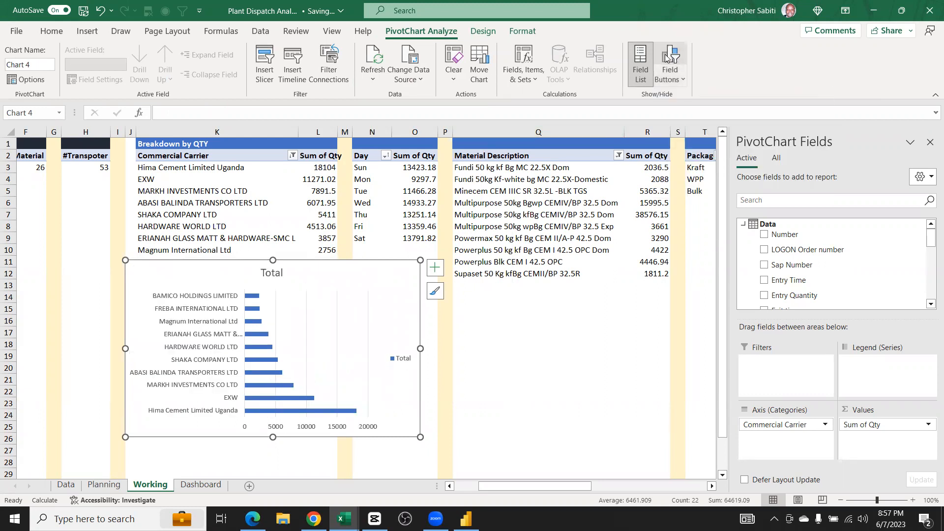
pyautogui.click(254, 298)
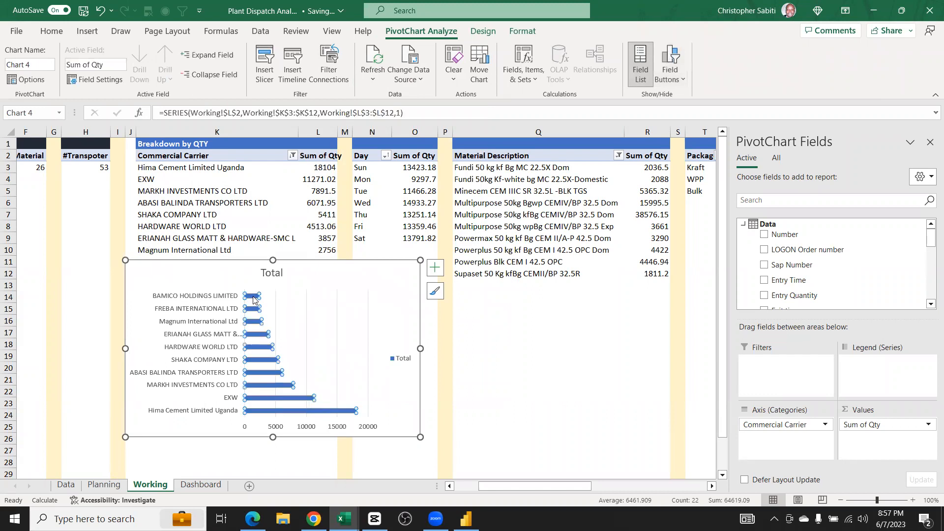
pyautogui.click(400, 360)
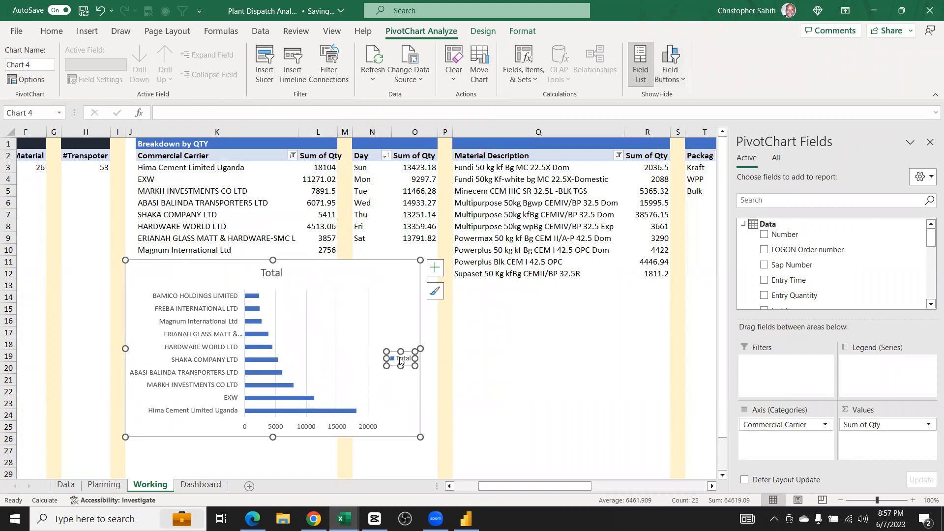
pyautogui.press('Delete')
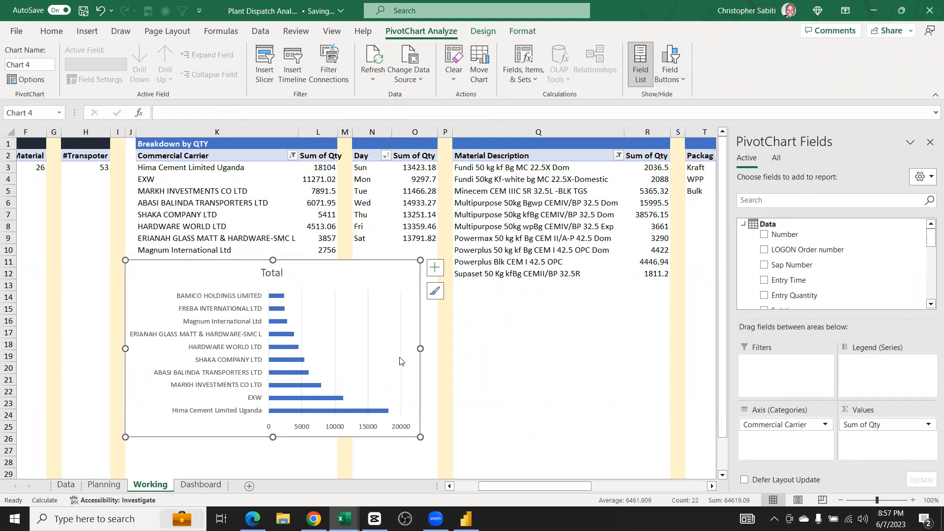
# Delete the horizontal value axis of the Commercial Carrier chart and make the chart taller by extending its upper edge
pyautogui.click(370, 430)
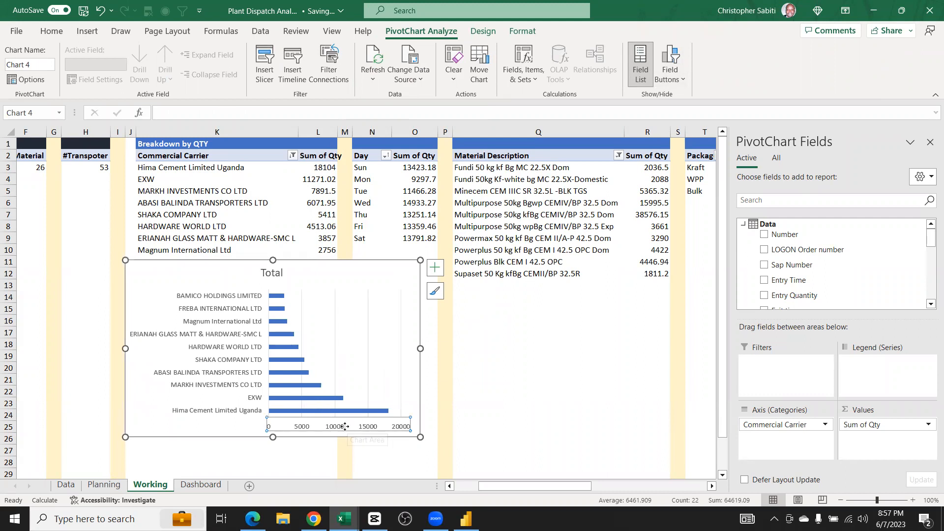
pyautogui.press('Delete')
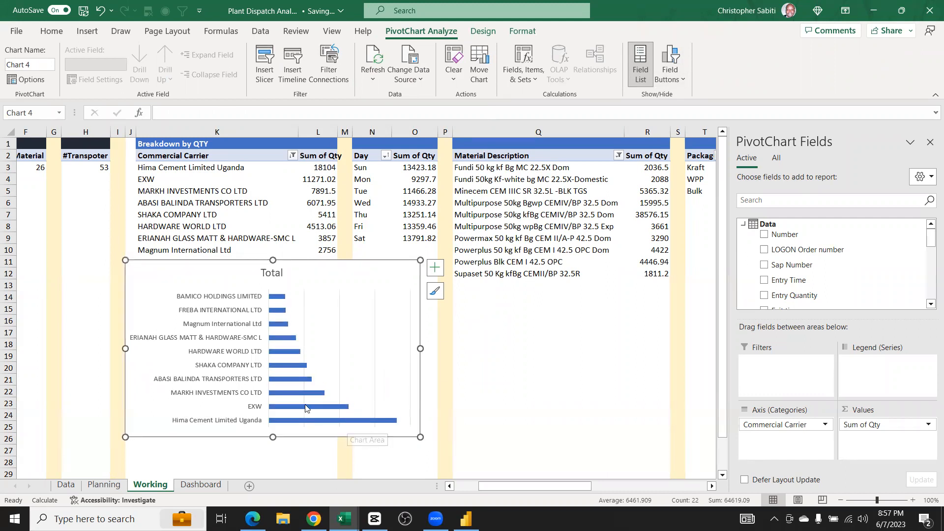
pyautogui.click(305, 421)
pyautogui.moveTo(273, 260); pyautogui.dragTo(273, 213)
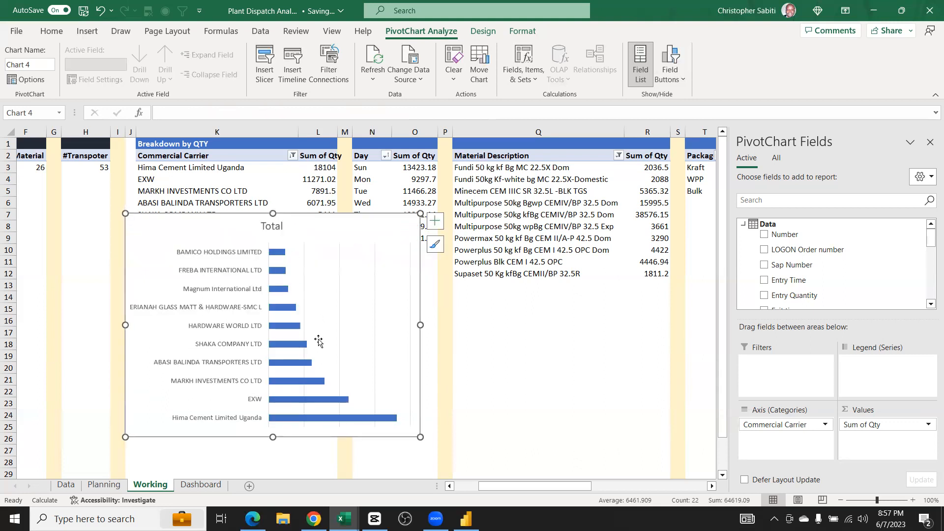
# Set the gap width of the Commercial Carrier chart's bars to 63%
pyautogui.click(289, 347)
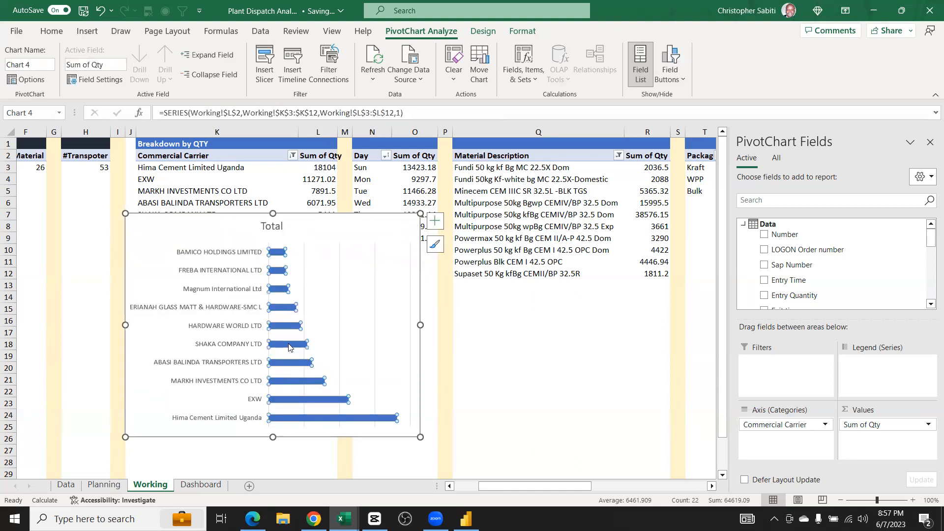
pyautogui.rightClick(288, 328)
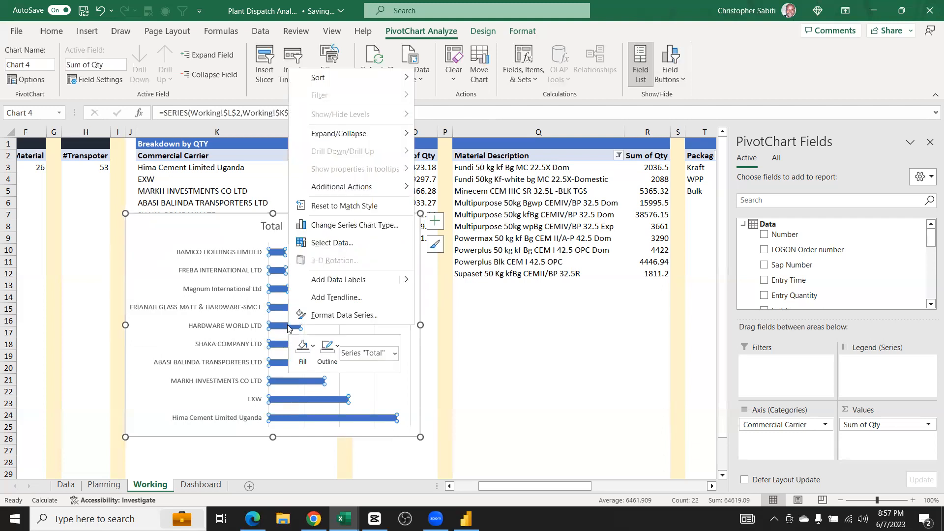
pyautogui.click(353, 316)
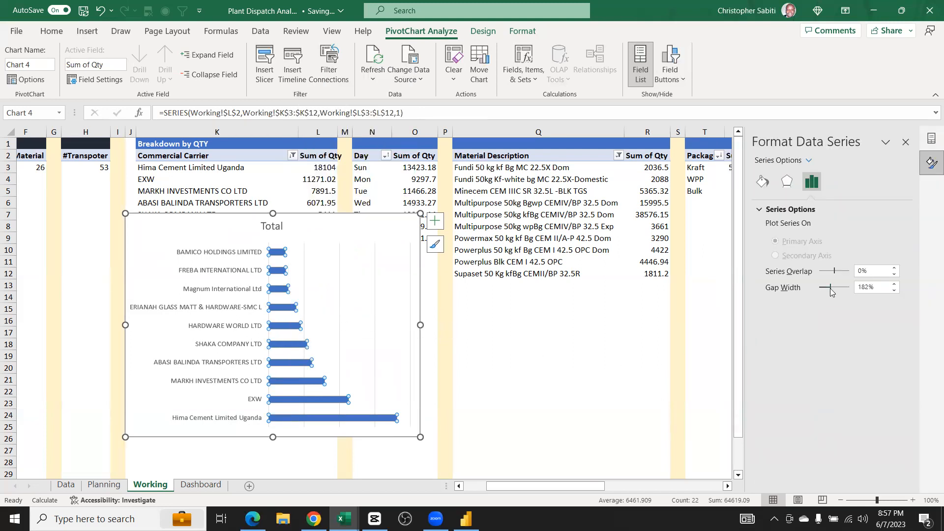
pyautogui.moveTo(831, 291)
pyautogui.mouseDown()
pyautogui.moveTo(839, 291)
pyautogui.moveTo(822, 289)
pyautogui.mouseUp()
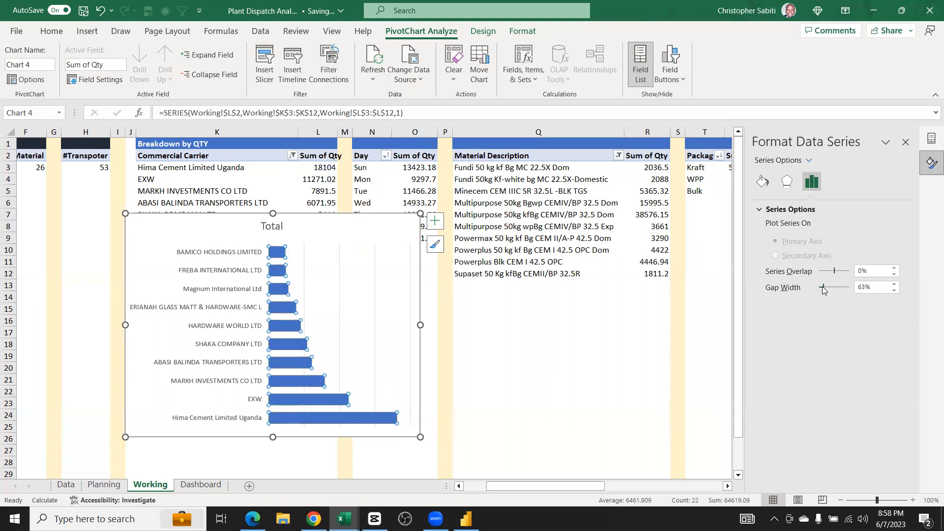
pyautogui.click(334, 348)
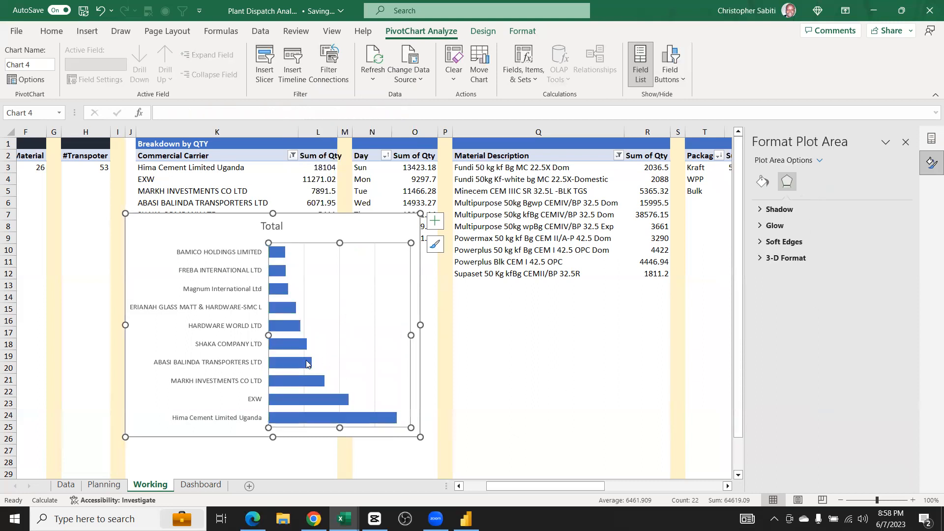
# Add data labels to the bars of the Commercial Carrier chart
pyautogui.click(306, 363)
pyautogui.click(435, 221)
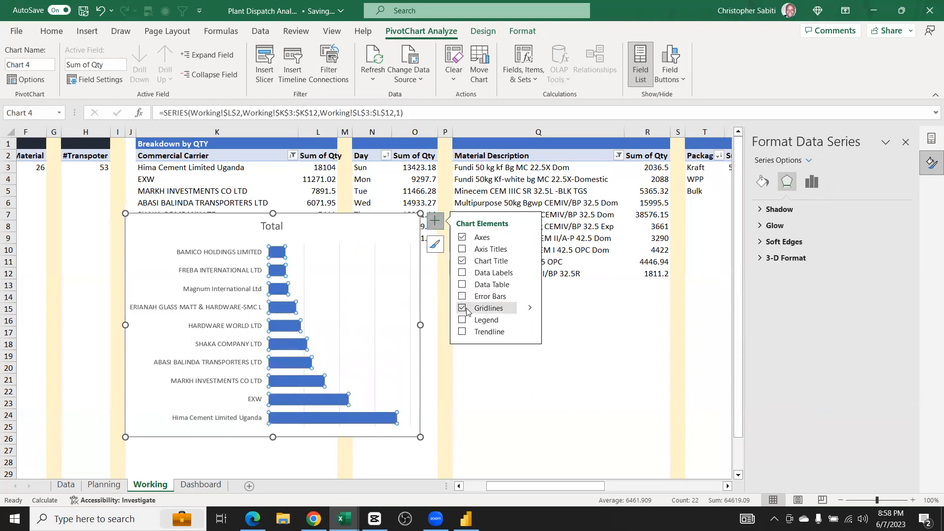
pyautogui.click(463, 274)
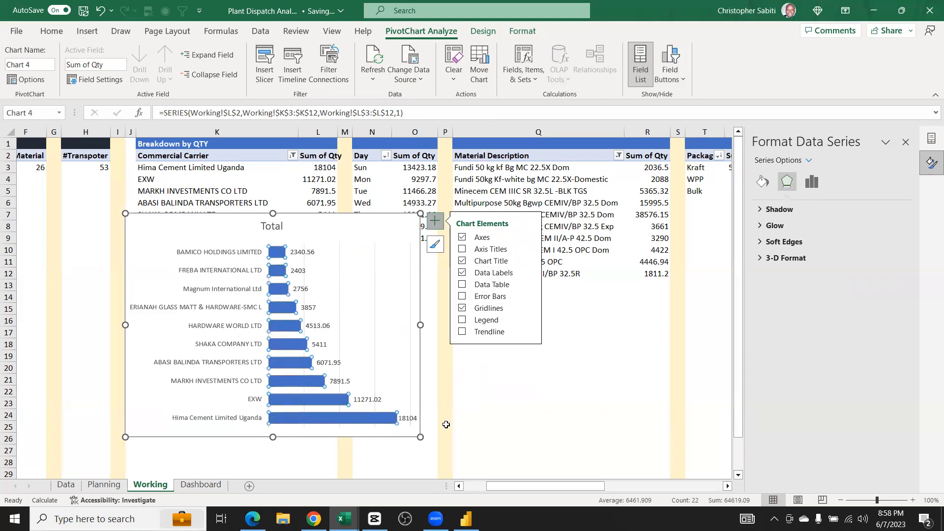
# Open the number format settings of the carrier chart's data labels and unlink the format from the source
pyautogui.click(318, 325)
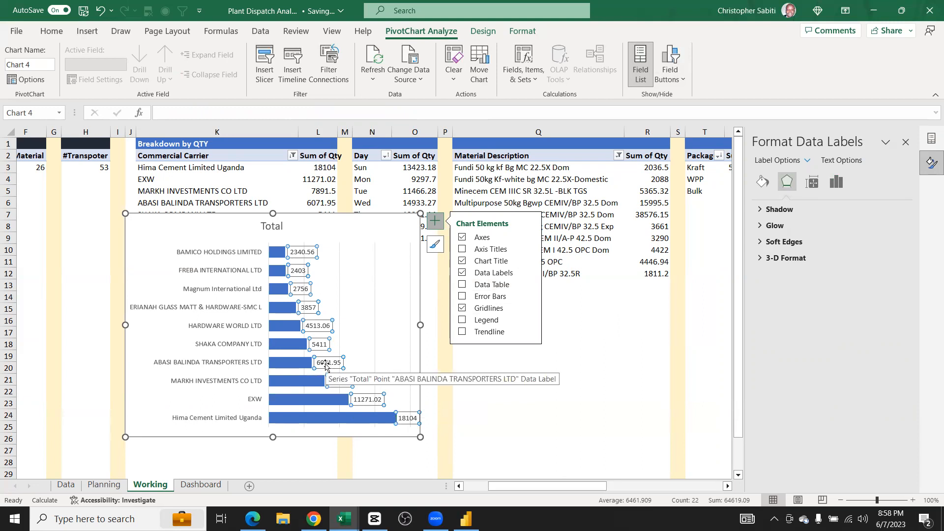
pyautogui.rightClick(325, 366)
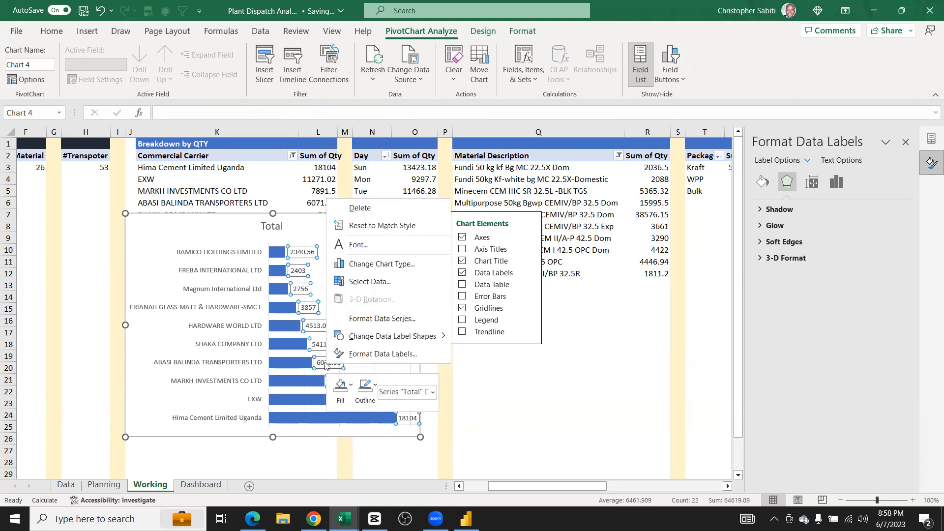
pyautogui.click(373, 354)
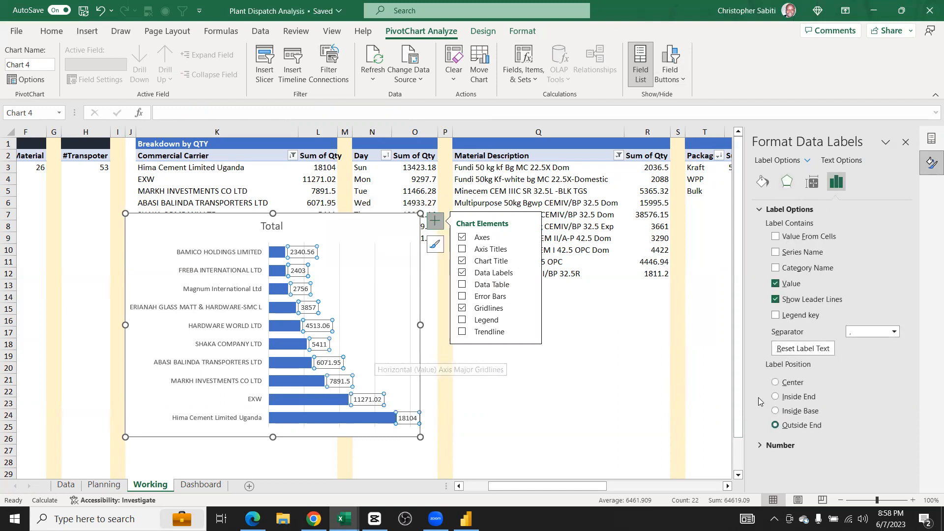
pyautogui.click(783, 446)
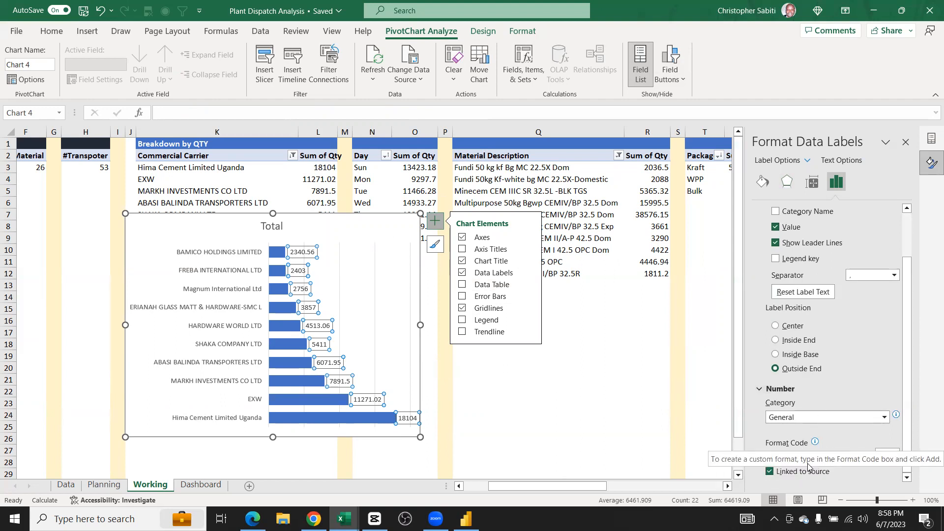
pyautogui.click(810, 459)
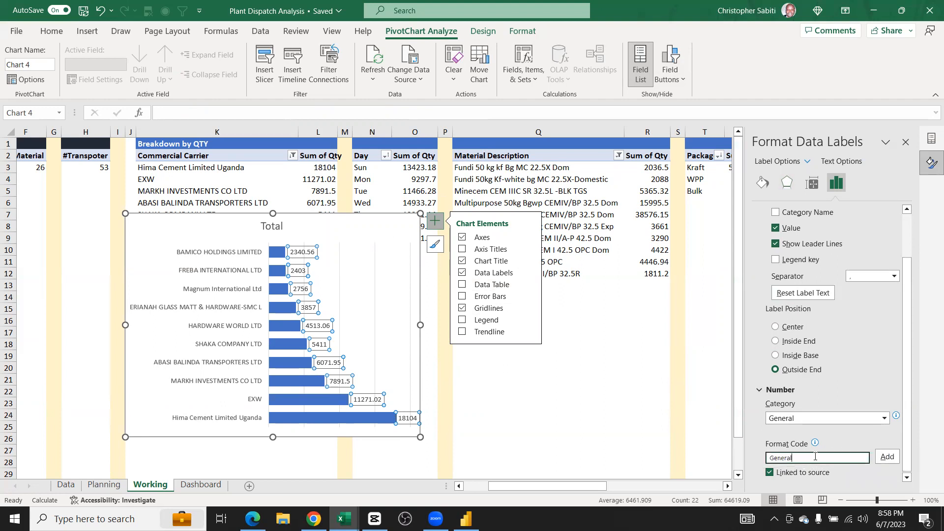
pyautogui.click(787, 472)
pyautogui.click(804, 459)
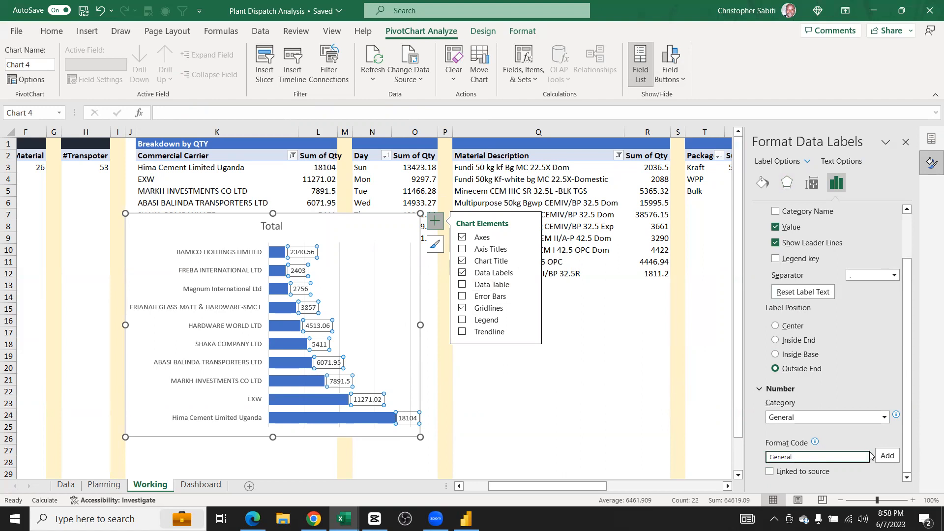
# Set the data labels' number category to Custom with the type $#,##0
pyautogui.click(884, 417)
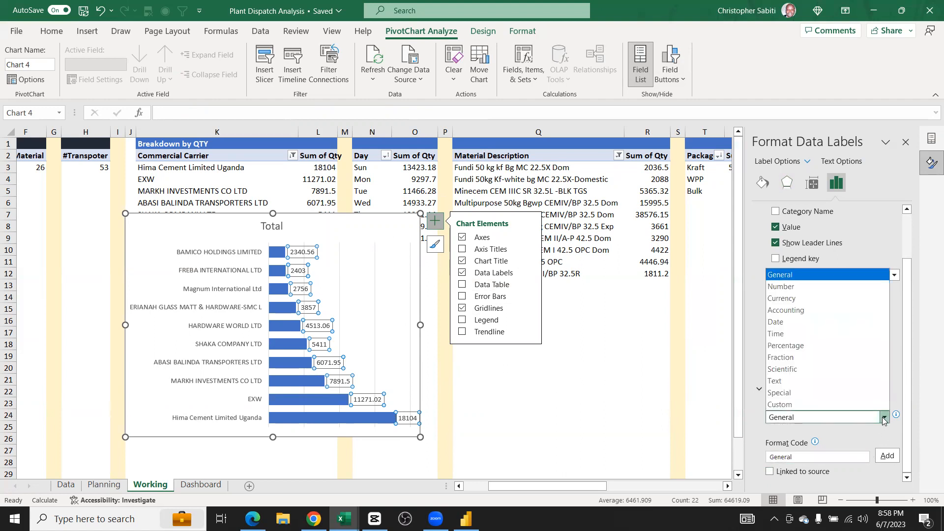
pyautogui.click(792, 412)
pyautogui.scroll(-1, 792, 433)
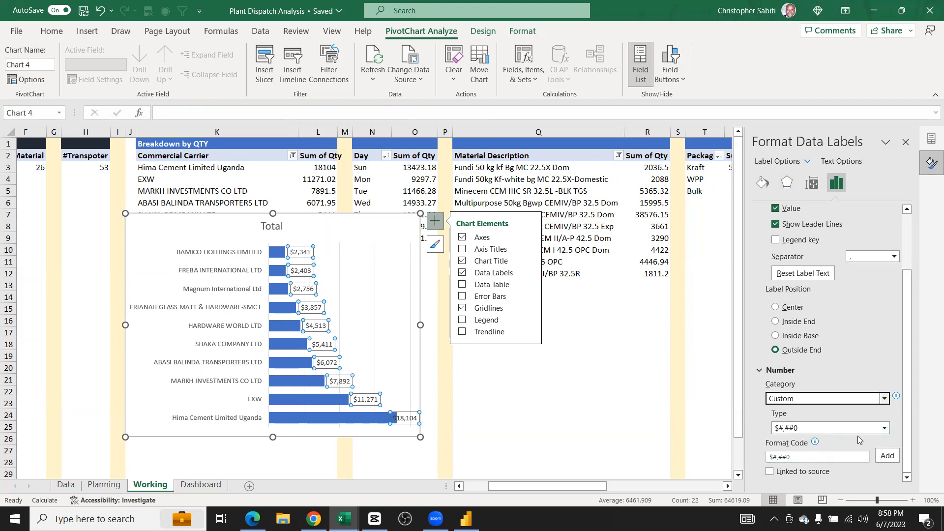
pyautogui.click(885, 428)
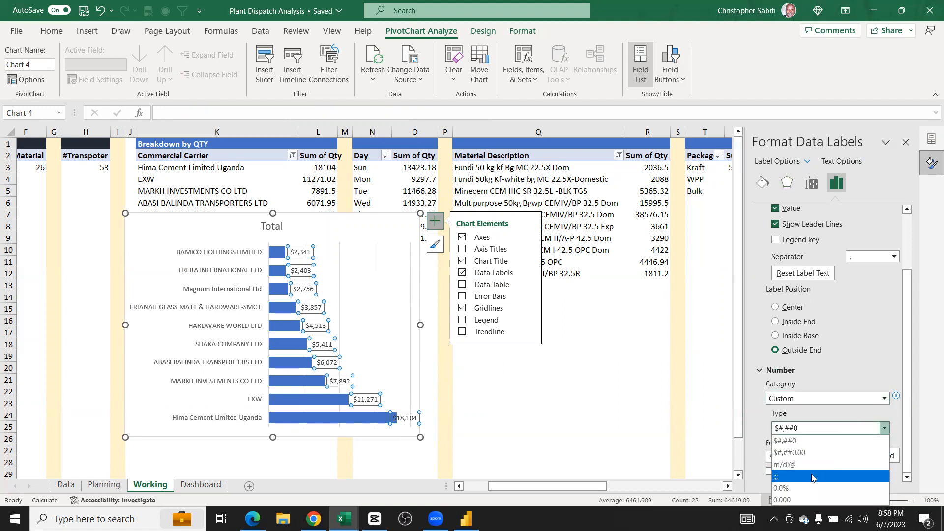
pyautogui.click(809, 440)
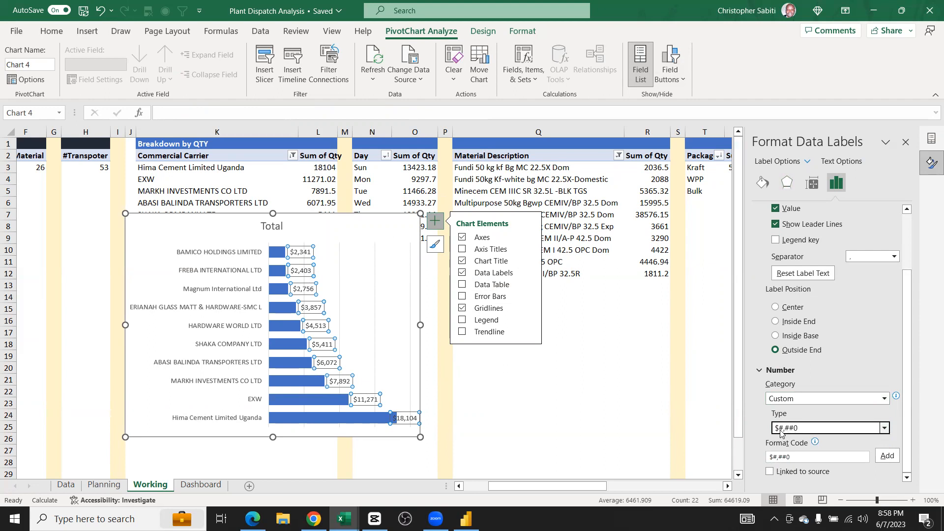
# Replace the data labels' format code with #.00,,"K" and add it as a custom format
pyautogui.click(774, 457)
pyautogui.press('BackSpace')
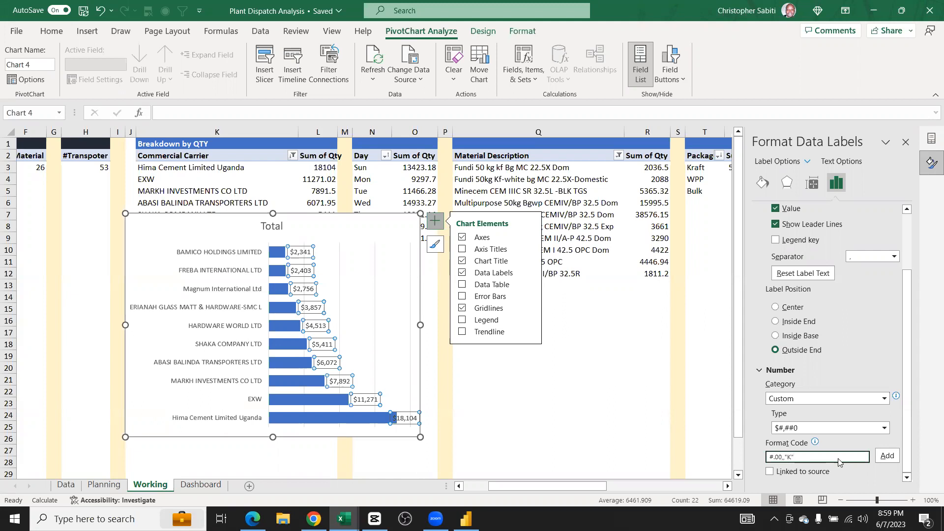
pyautogui.click(887, 455)
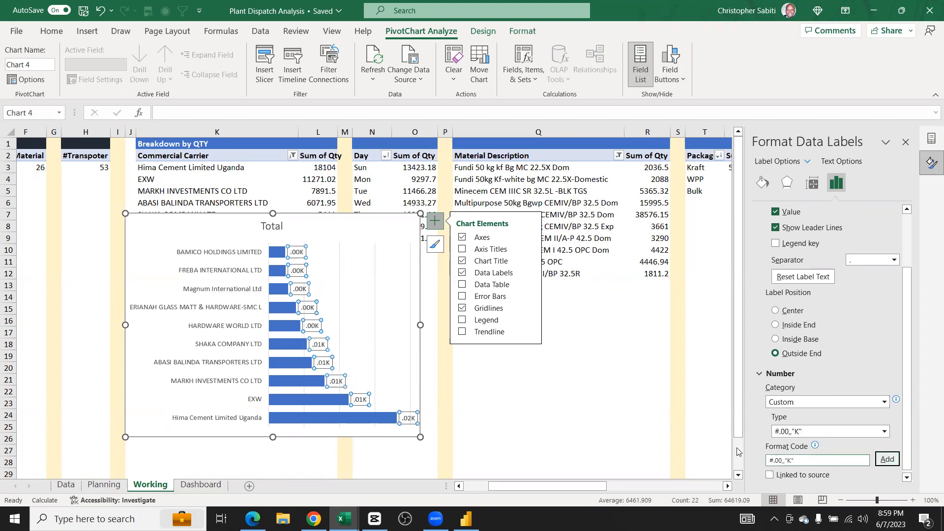
# Change the carrier chart data labels' format code to #.#0,,"K" and add it as a custom format
pyautogui.click(783, 436)
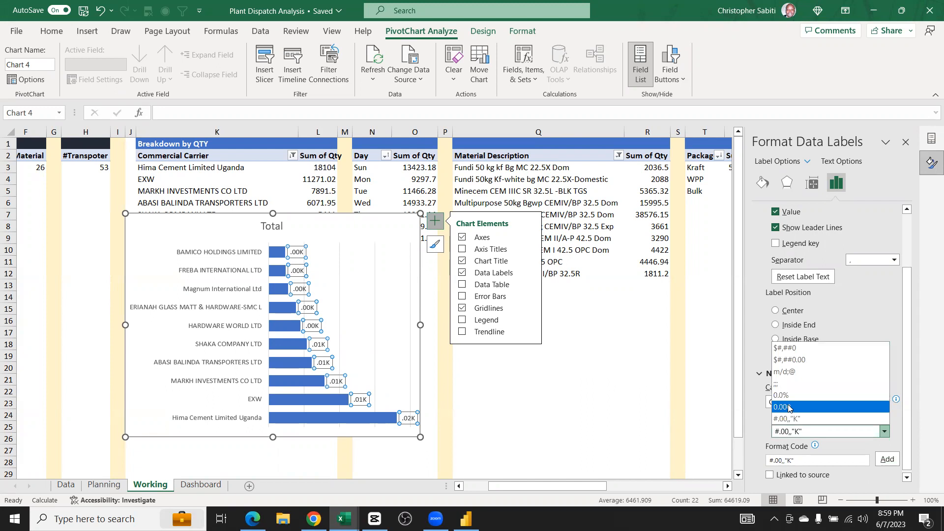
pyautogui.click(793, 435)
pyautogui.click(784, 458)
pyautogui.click(777, 460)
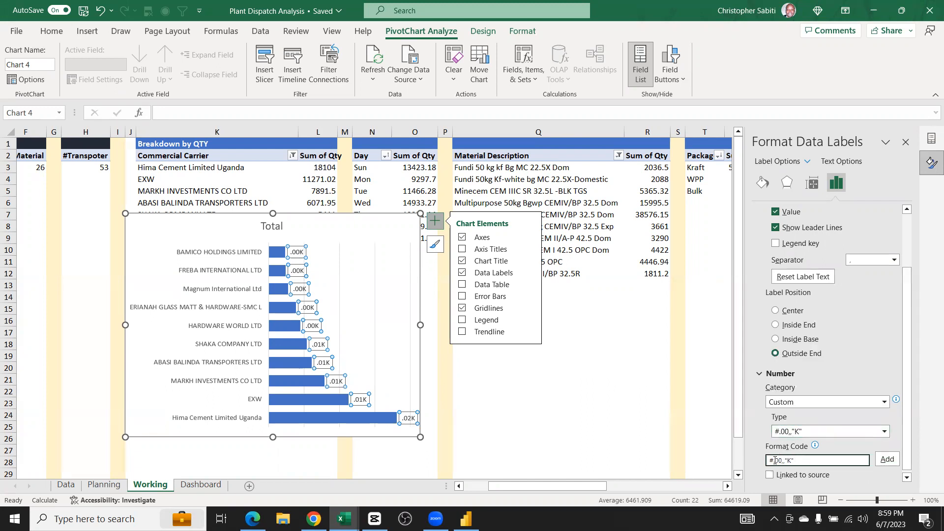
pyautogui.press('Delete')
pyautogui.write('#')
pyautogui.click(887, 459)
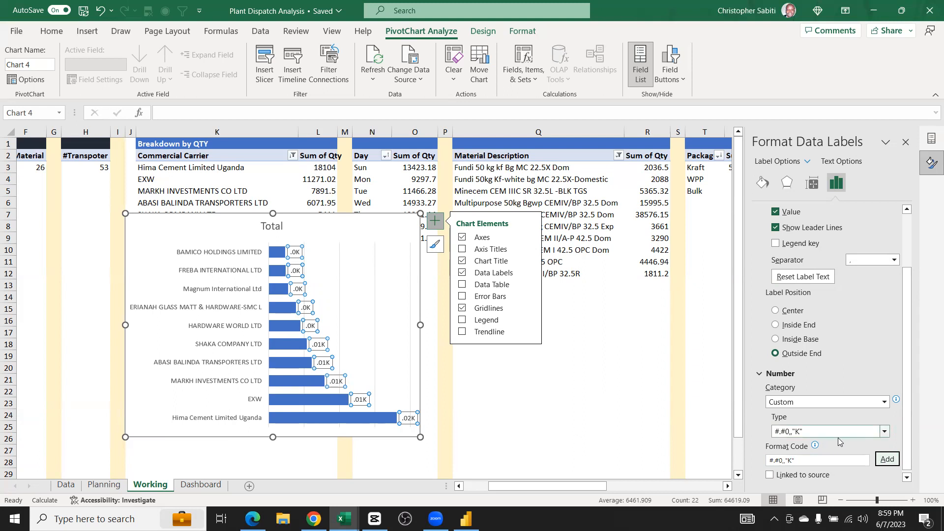
# Remove one comma from the data labels' format code so it reads #.#0,"K" and add it
pyautogui.click(785, 460)
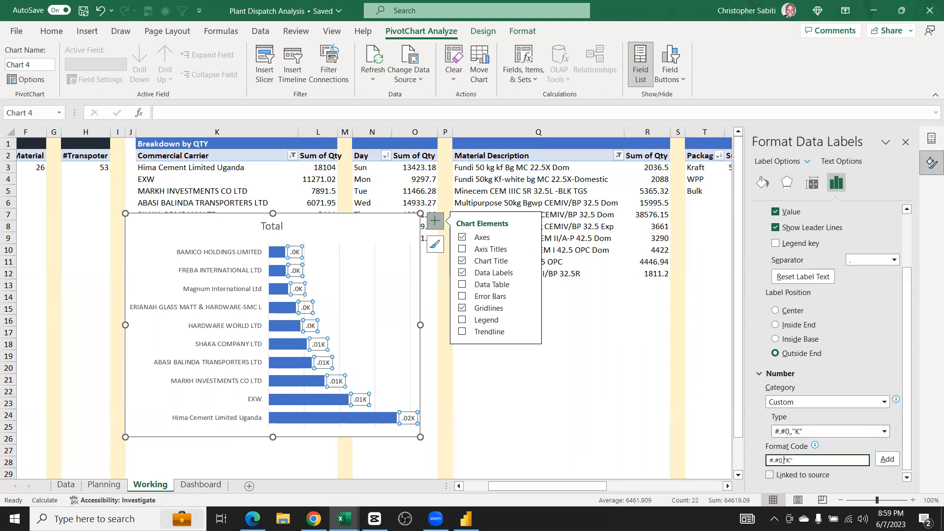
pyautogui.click(887, 459)
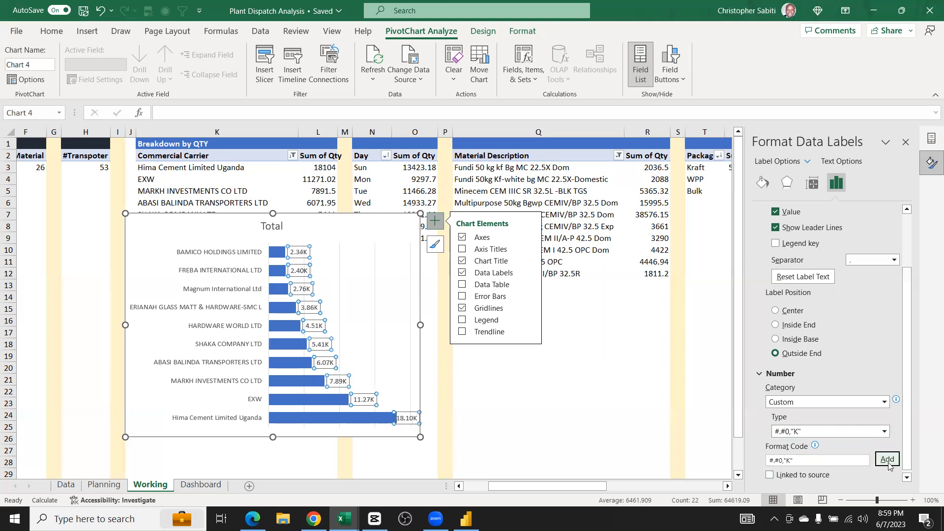
pyautogui.click(435, 381)
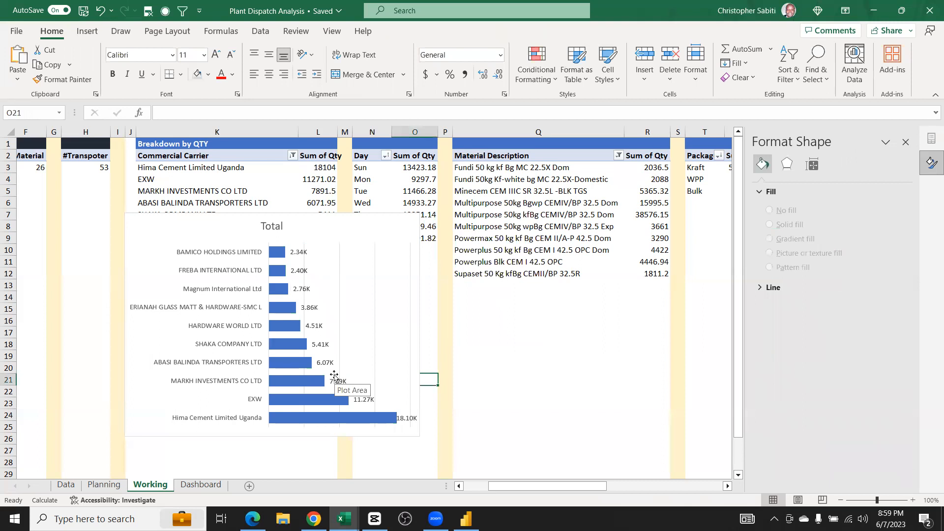
# Move the carrier chart's title to the chart's upper-left corner and change its text to "Top 10 Transporters"
pyautogui.click(277, 223)
pyautogui.moveTo(275, 217); pyautogui.dragTo(152, 221)
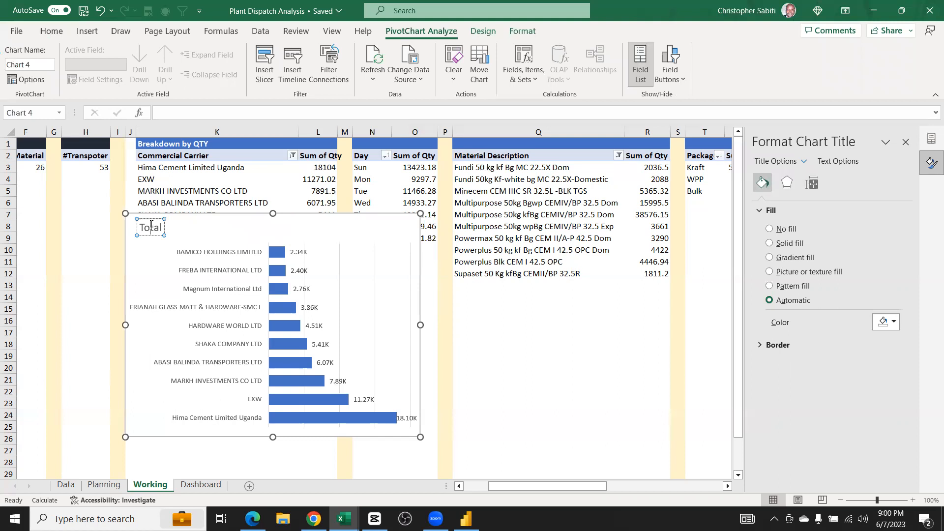
pyautogui.doubleClick(151, 227)
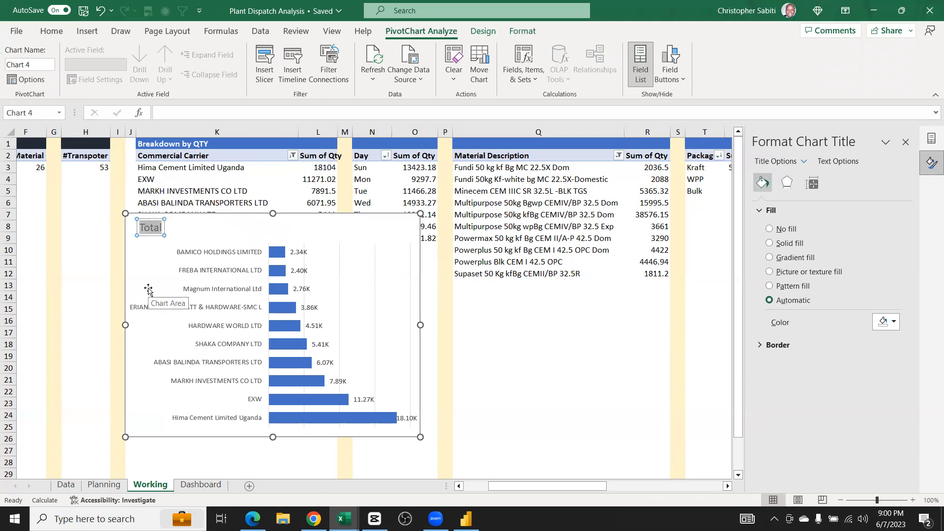
pyautogui.write('Top 10')
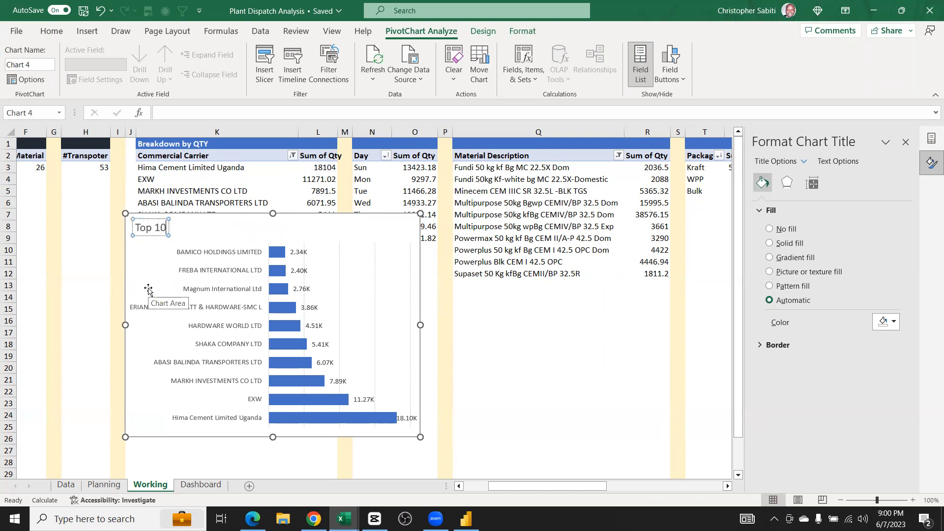
pyautogui.write(' Tra')
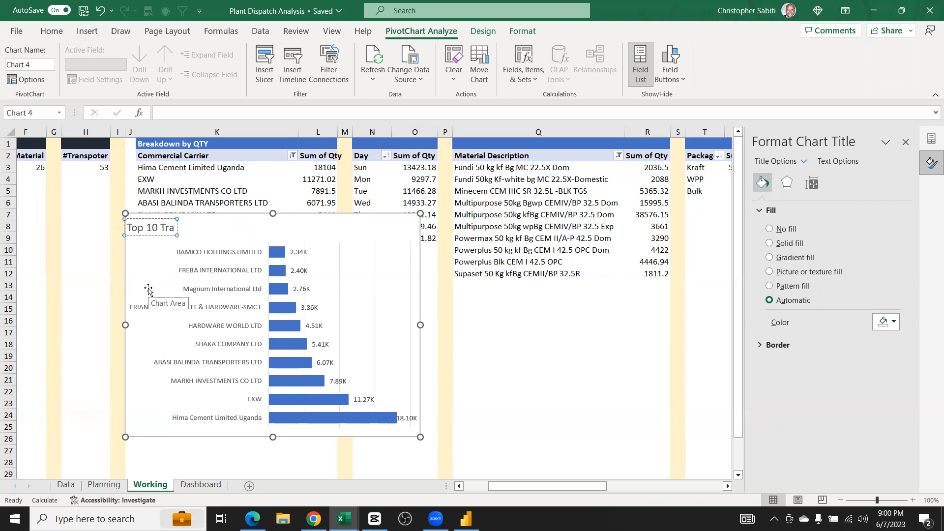
pyautogui.write('nsporters')
pyautogui.click(388, 249)
pyautogui.click(209, 228)
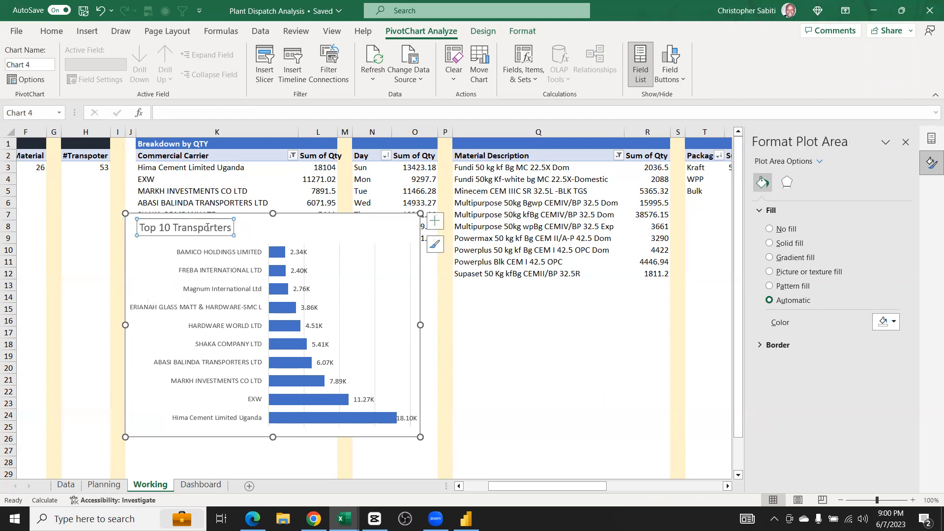
pyautogui.click(338, 288)
pyautogui.click(340, 296)
pyautogui.click(341, 296)
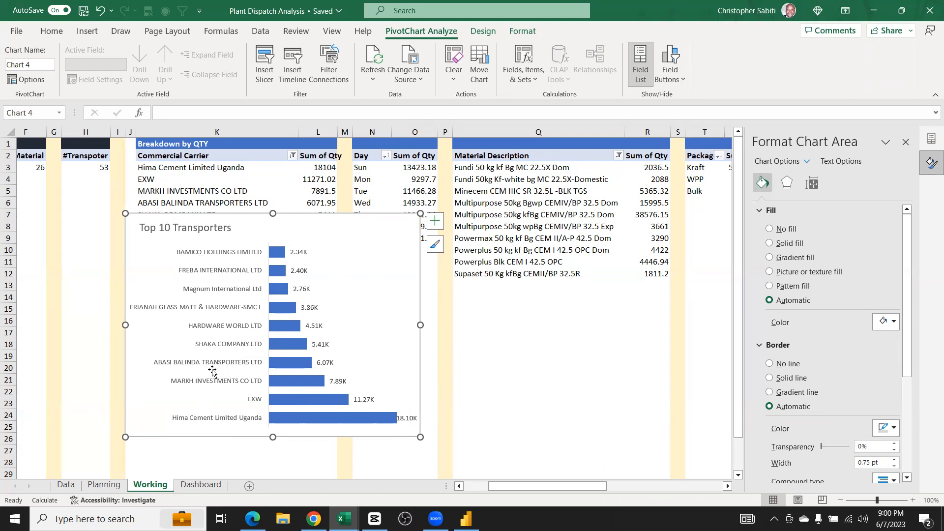
# Narrow the Top 10 Transporters chart and move it clear of the Commercial Carrier pivot table, over columns N to Q
pyautogui.click(178, 314)
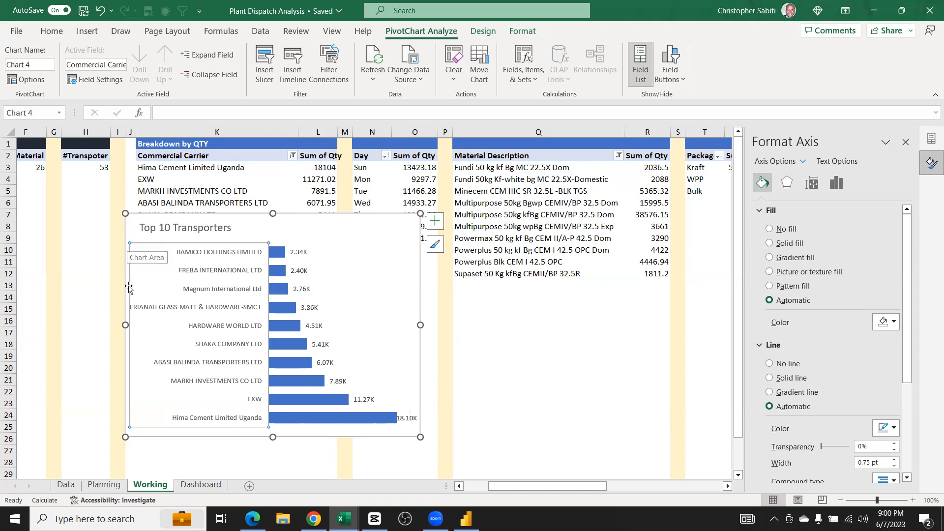
pyautogui.moveTo(129, 324); pyautogui.dragTo(175, 324)
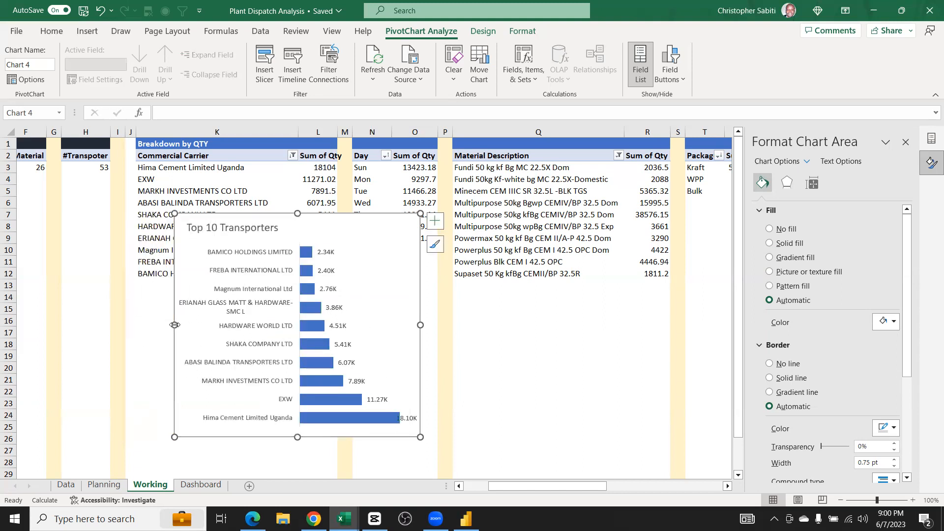
pyautogui.moveTo(315, 221); pyautogui.dragTo(270, 230)
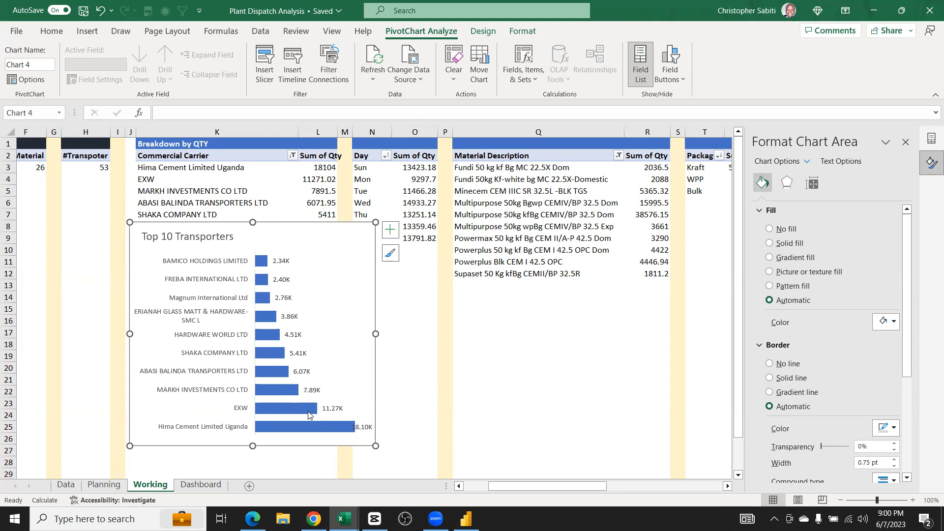
pyautogui.moveTo(278, 235); pyautogui.dragTo(538, 133)
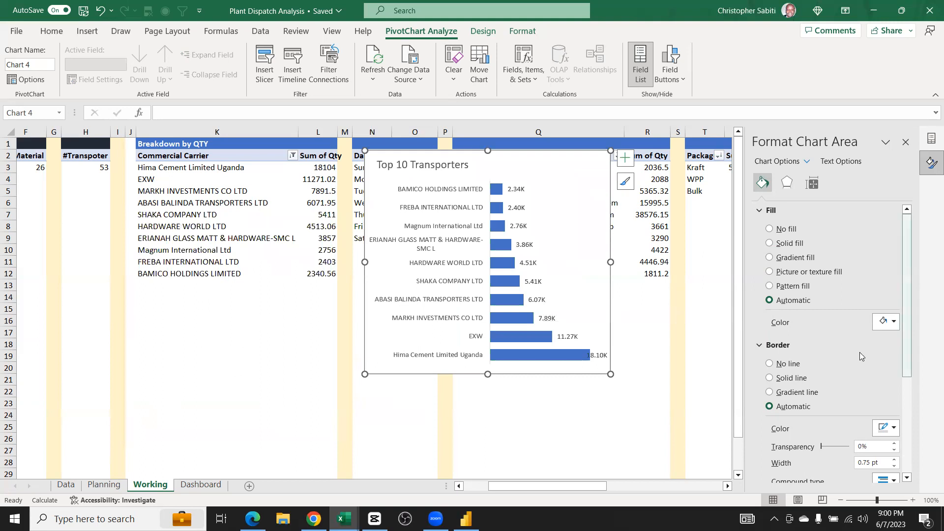
# Examine the fill and line formatting options of the transporters chart's carrier axis
pyautogui.scroll(-3, 860, 357)
pyautogui.click(371, 289)
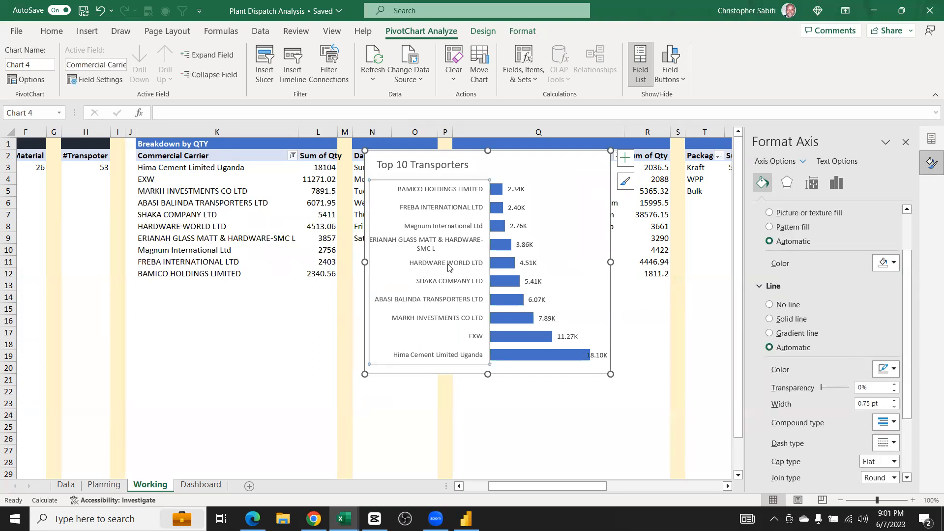
pyautogui.scroll(-2, 782, 331)
pyautogui.scroll(-3, 783, 331)
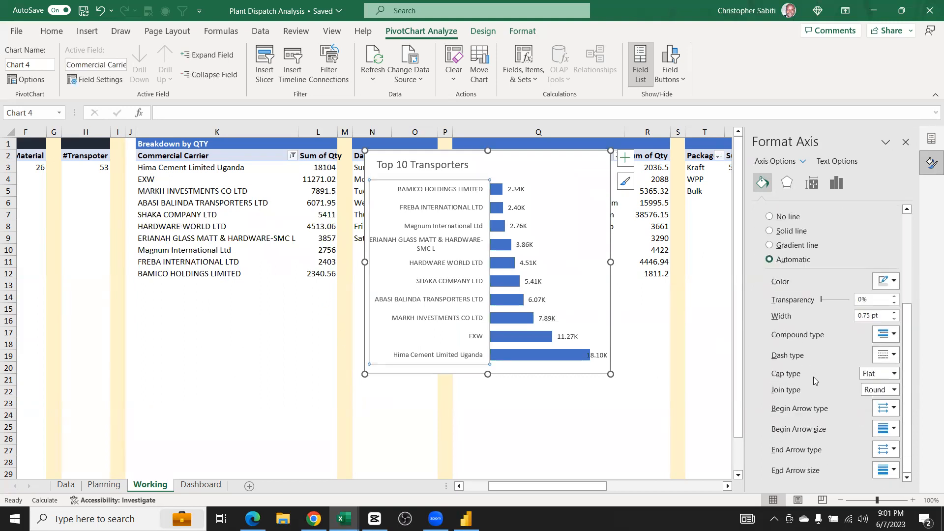
pyautogui.scroll(3, 773, 347)
pyautogui.scroll(-3, 787, 339)
pyautogui.scroll(4, 824, 429)
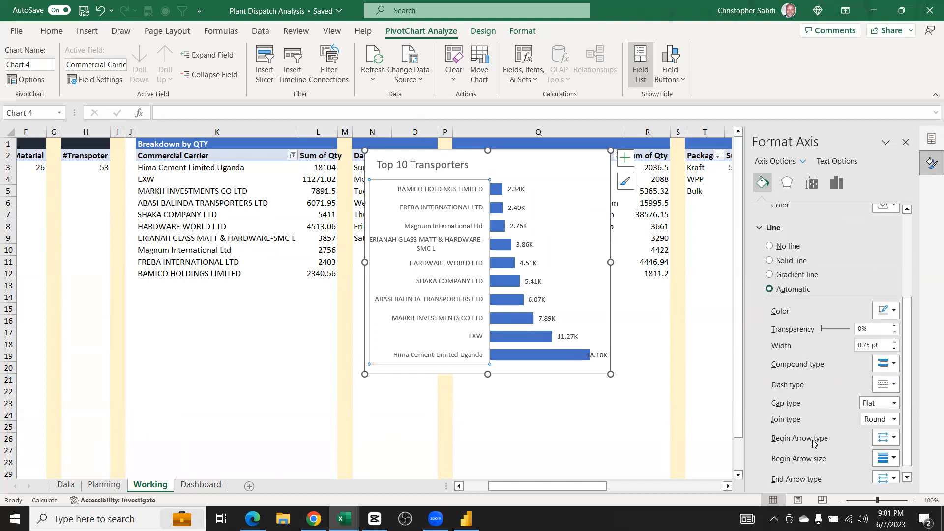
pyautogui.scroll(-4, 808, 415)
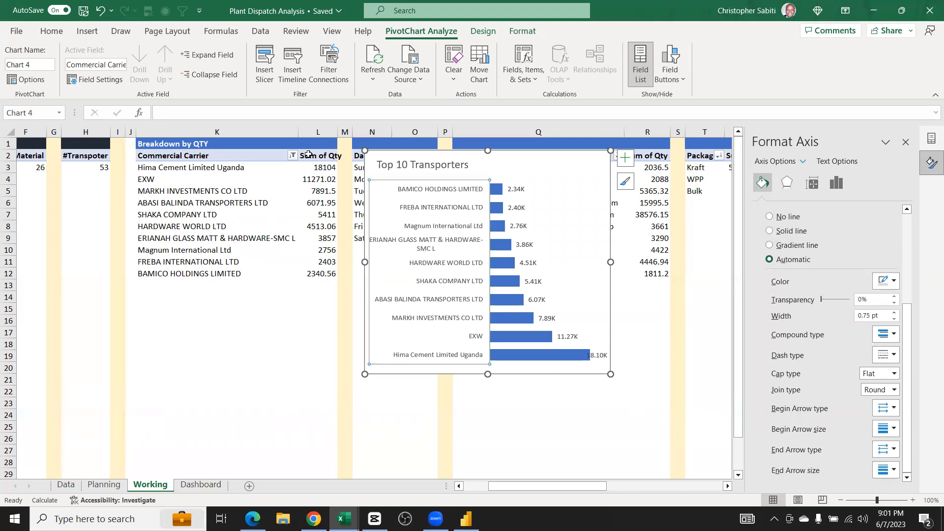
# Sort the Commercial Carrier pivot table by Sum of Qty from smallest to largest
pyautogui.click(292, 156)
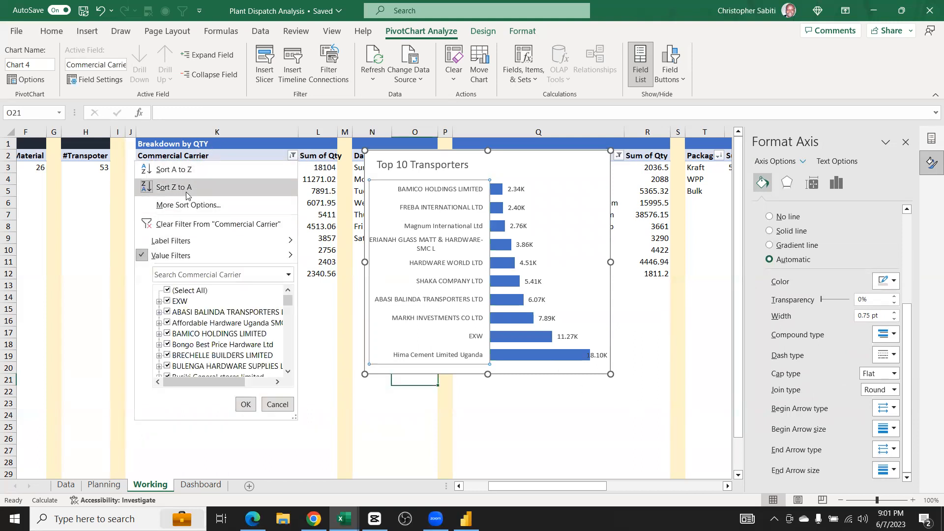
pyautogui.click(181, 169)
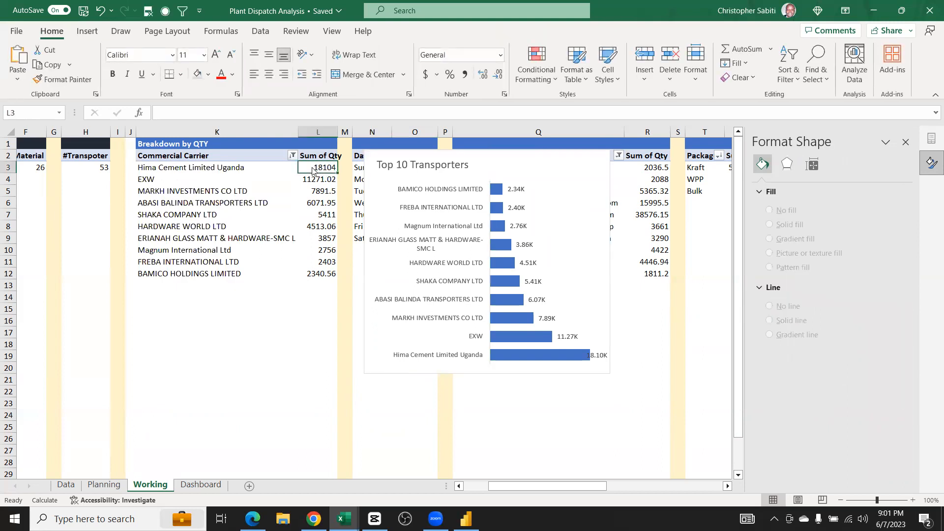
pyautogui.rightClick(318, 167)
pyautogui.moveTo(373, 271)
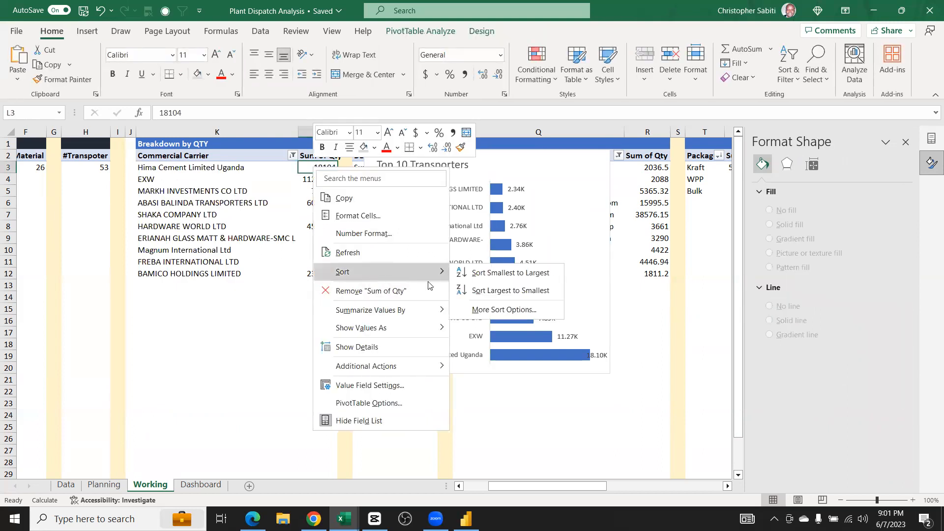
pyautogui.click(500, 277)
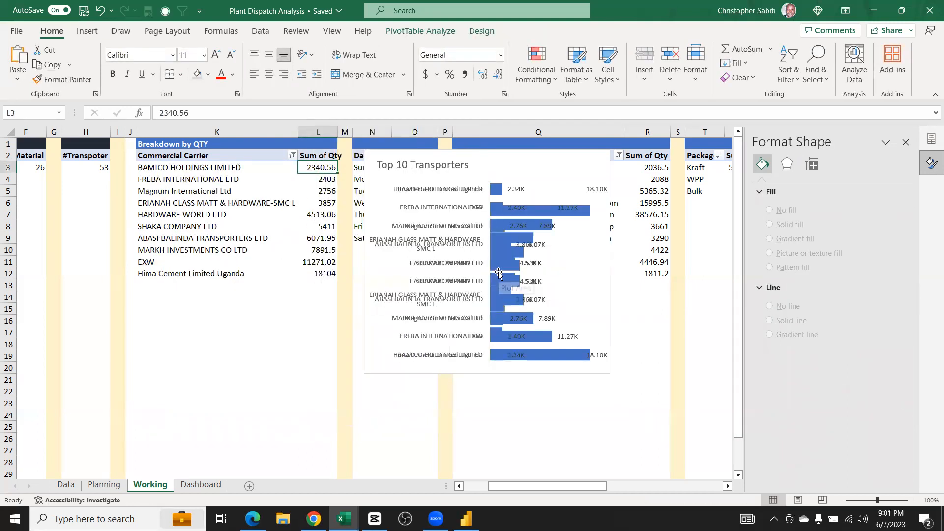
# Cut the Top 10 Transporters chart to the Dashboard sheet and place it below the Total QTY scorecard, beside the slicers
pyautogui.click(535, 165)
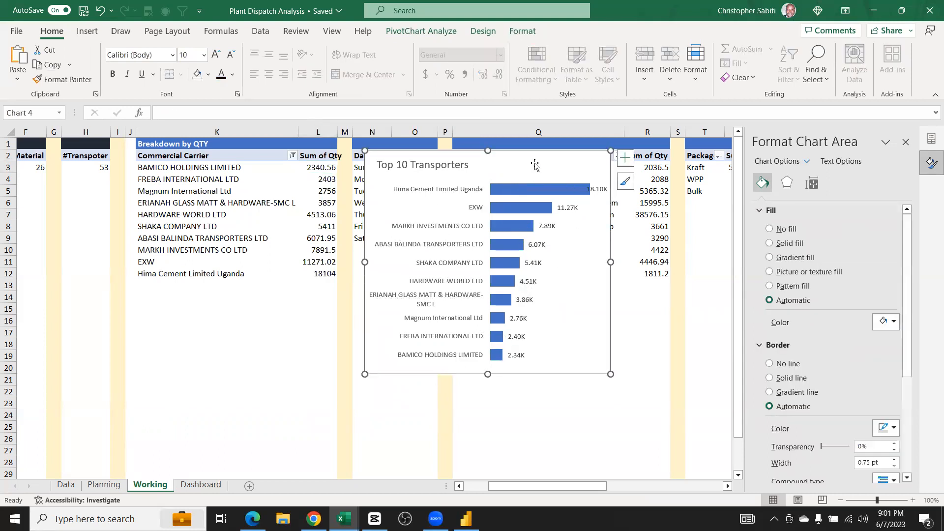
pyautogui.hotkey('ctrl', 'x')
pyautogui.click(200, 485)
pyautogui.click(268, 308)
pyautogui.hotkey('ctrl', 'v')
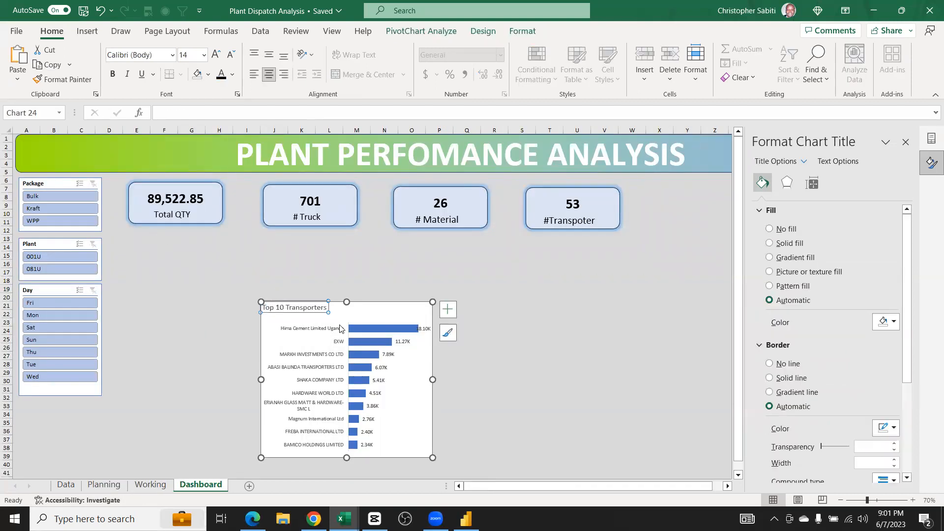
pyautogui.moveTo(313, 309); pyautogui.dragTo(316, 315)
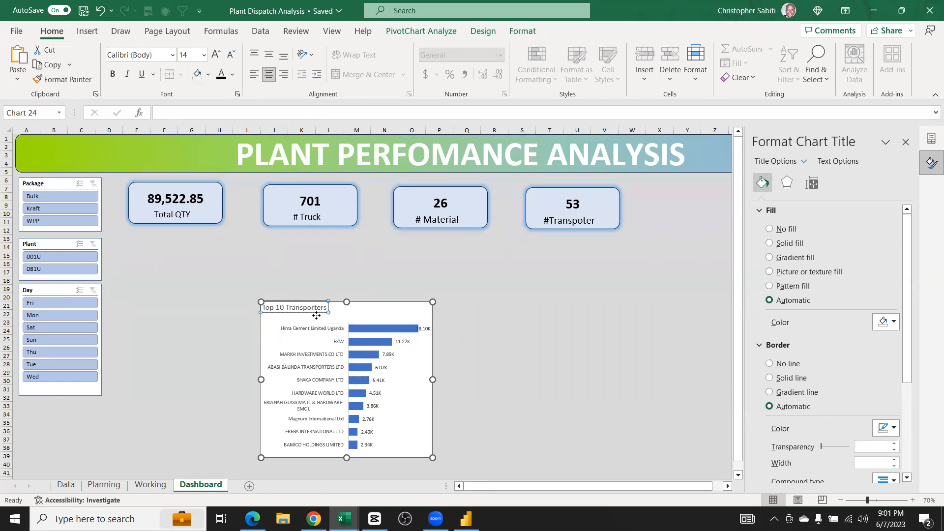
pyautogui.moveTo(375, 312); pyautogui.dragTo(232, 246)
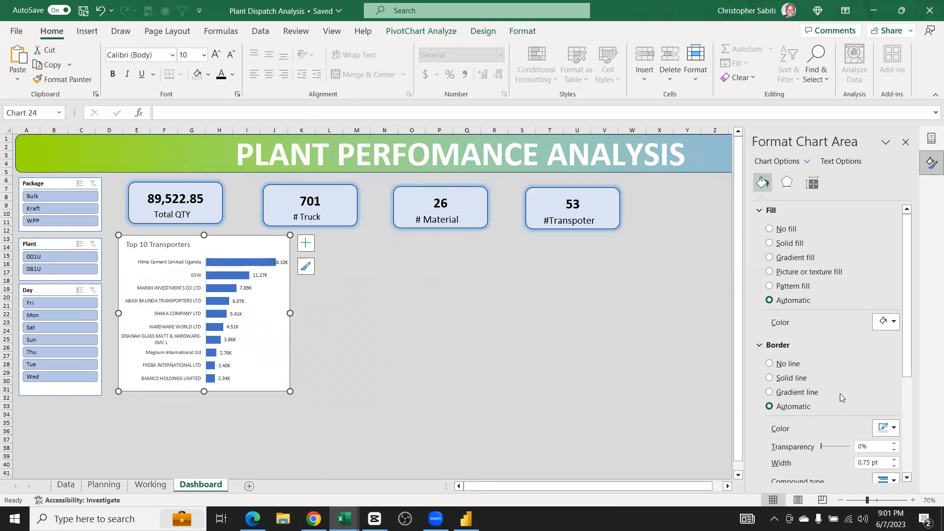
# Set the transporters chart's border cap type to Round and enable rounded corners
pyautogui.scroll(-2, 836, 396)
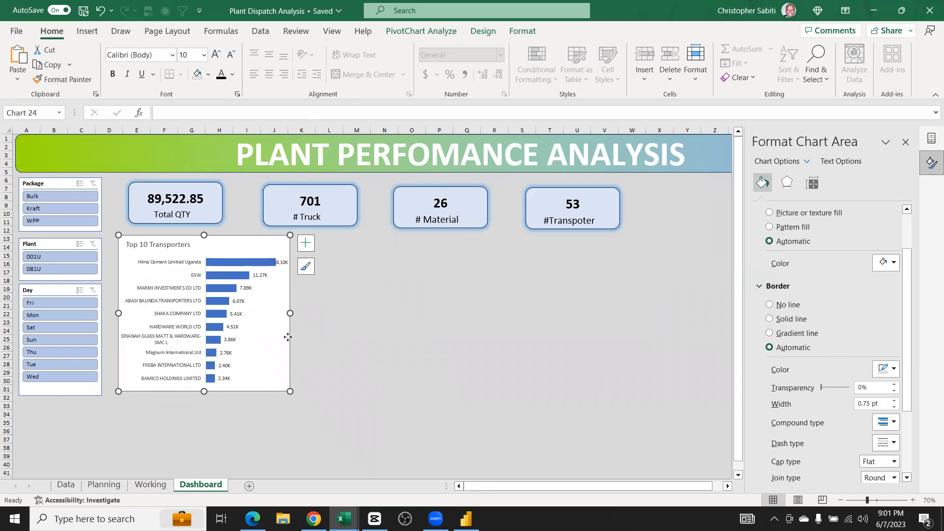
pyautogui.scroll(-2, 831, 332)
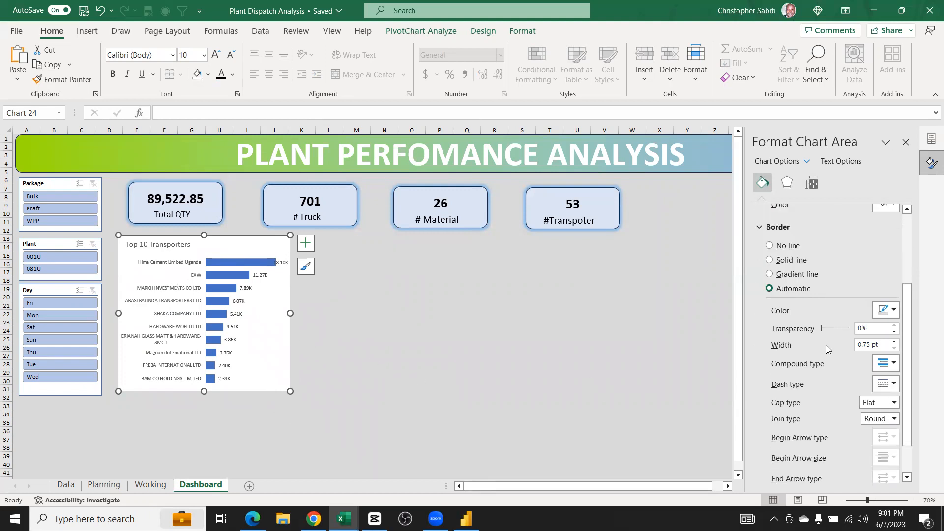
pyautogui.scroll(-1, 798, 415)
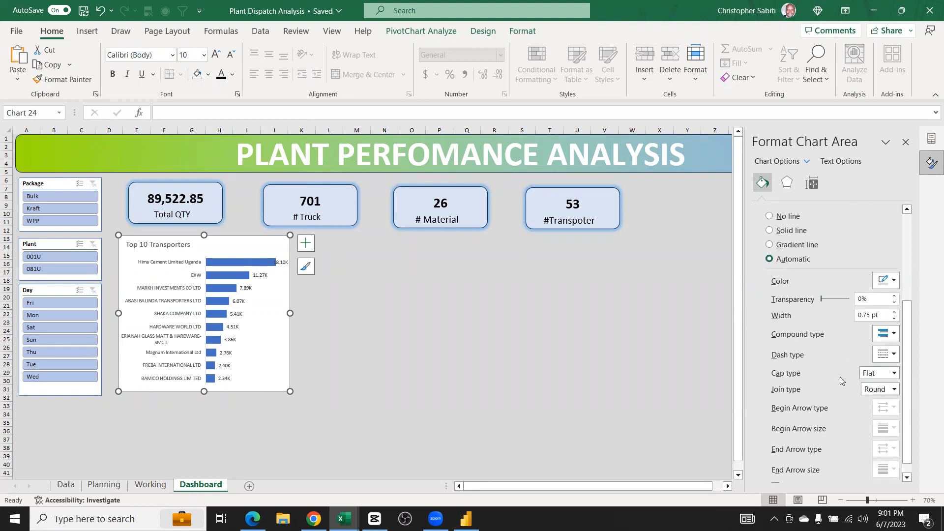
pyautogui.click(894, 373)
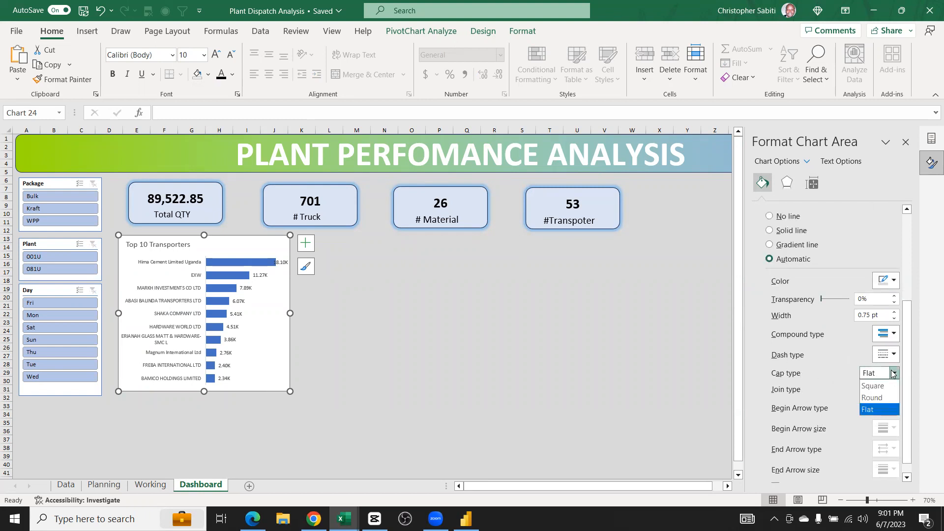
pyautogui.click(871, 398)
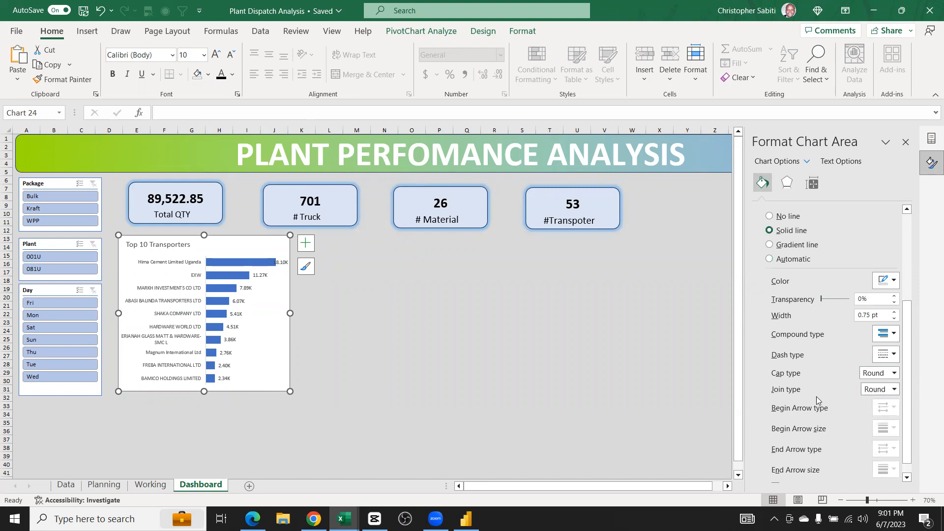
pyautogui.scroll(-1, 818, 399)
pyautogui.click(791, 473)
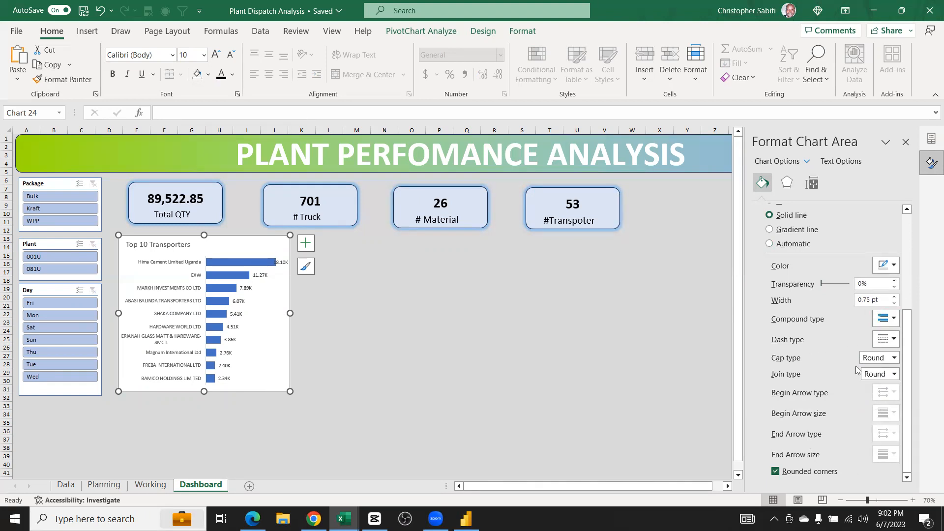
pyautogui.click(372, 333)
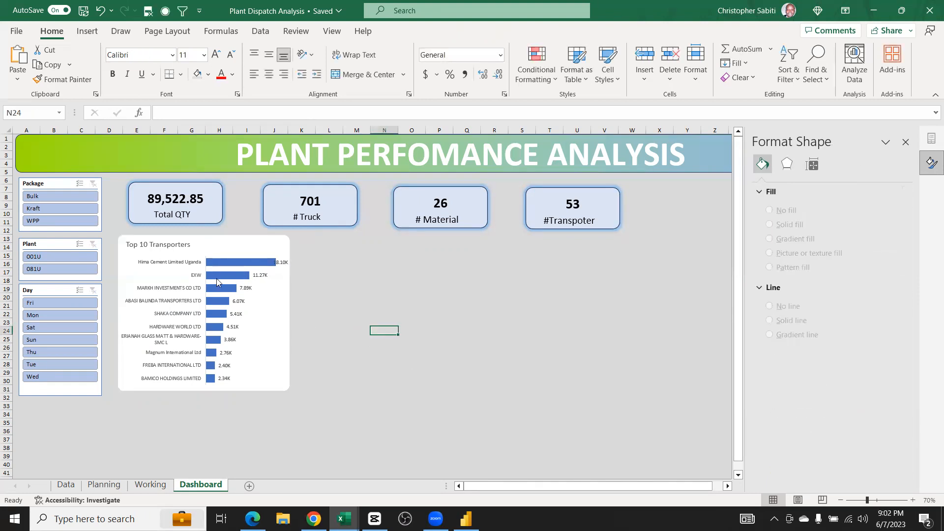
# Set the Top 10 Transporters chart's solid border color to the recently used lime green
pyautogui.click(270, 326)
pyautogui.click(310, 337)
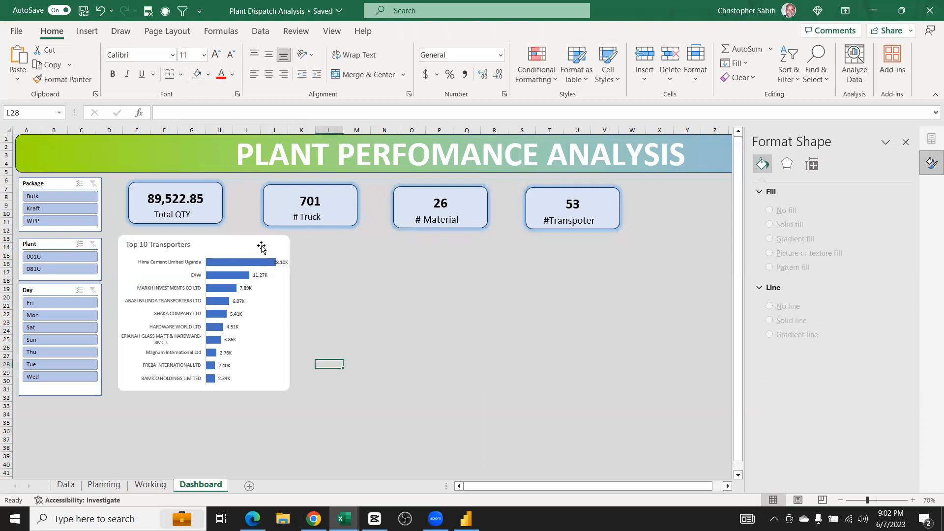
pyautogui.click(261, 245)
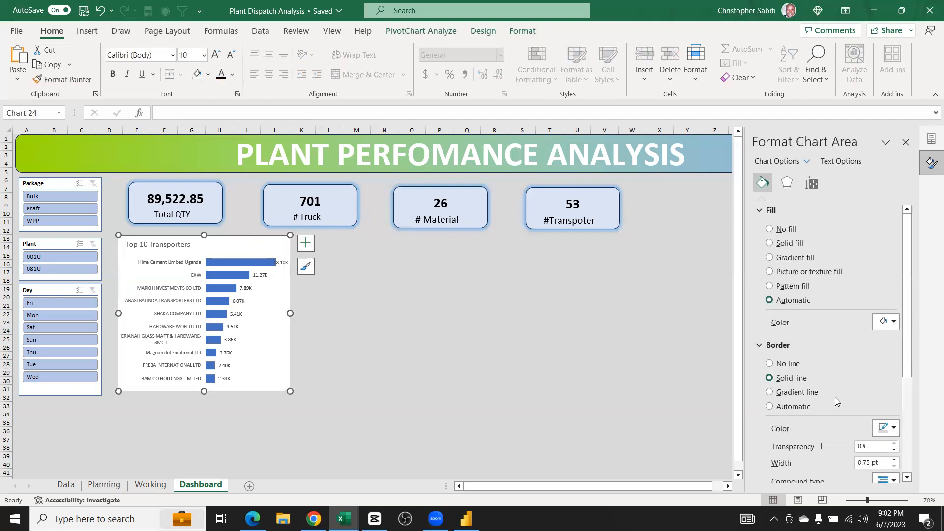
pyautogui.click(886, 428)
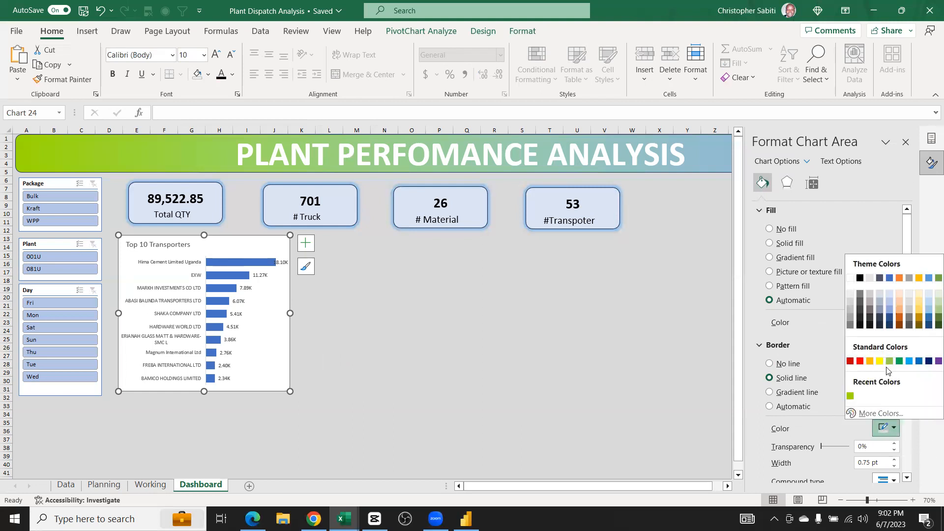
pyautogui.click(850, 396)
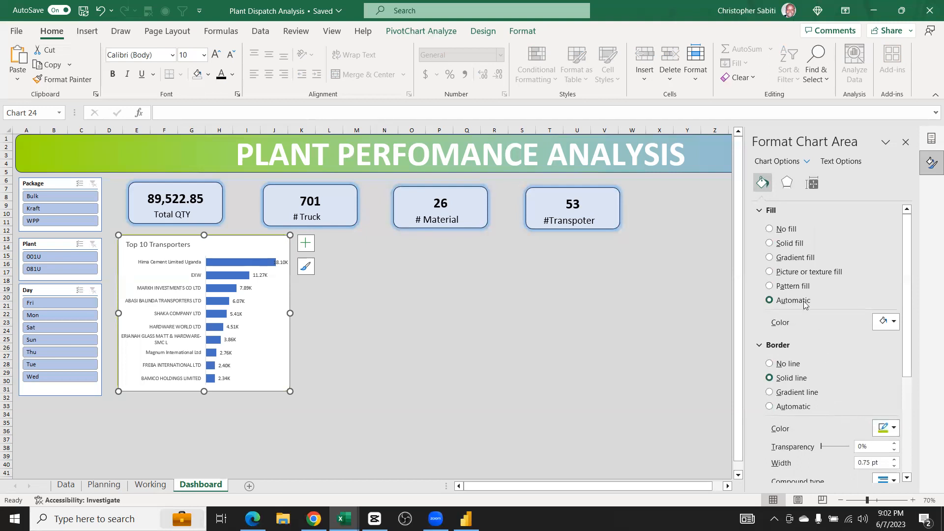
# Give the Top 10 Transporters chart area a solid white fill with 36% transparency
pyautogui.click(770, 229)
pyautogui.click(381, 297)
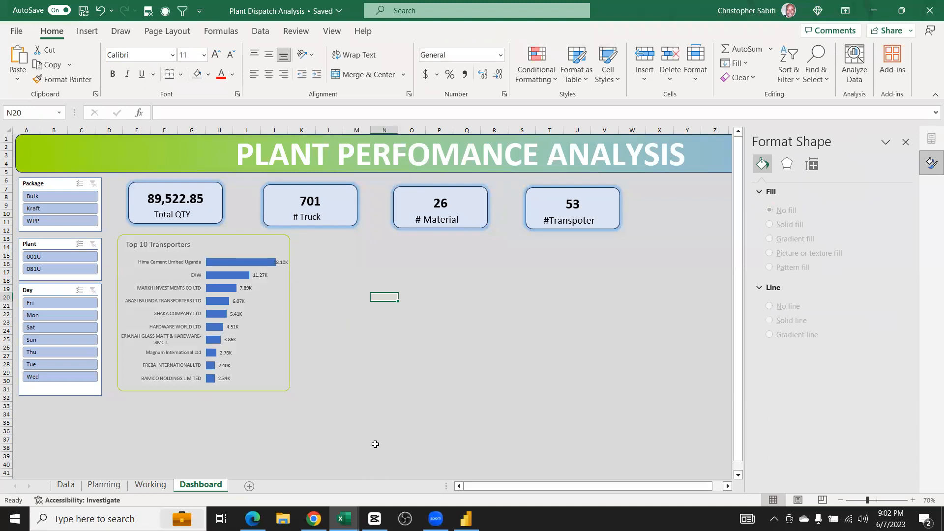
pyautogui.click(261, 348)
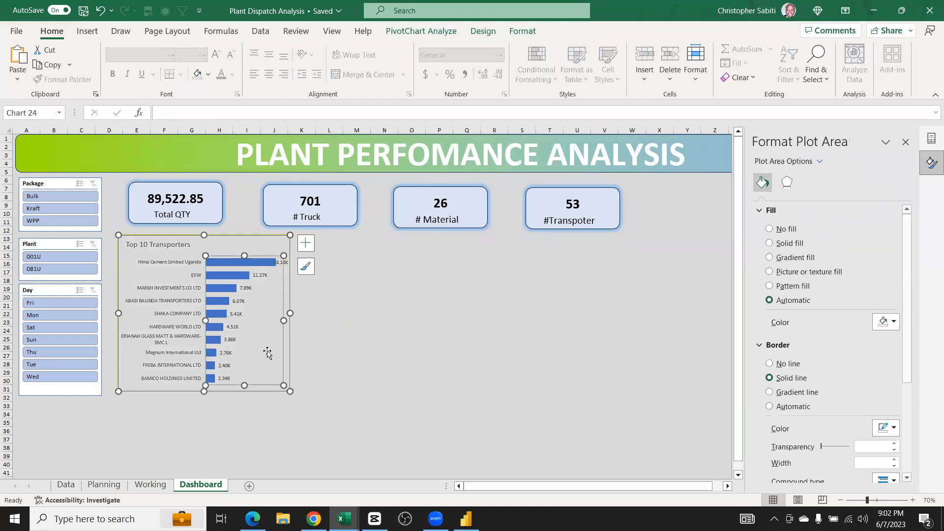
pyautogui.click(249, 248)
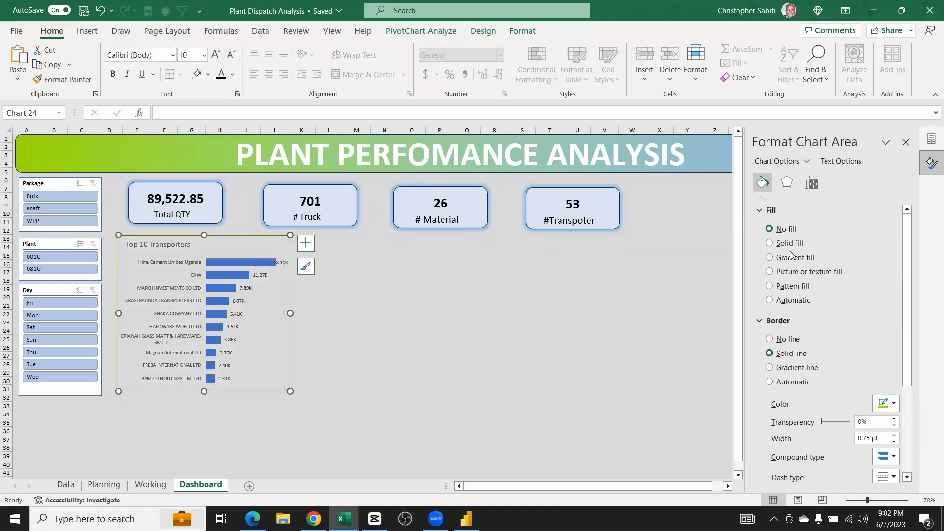
pyautogui.click(770, 243)
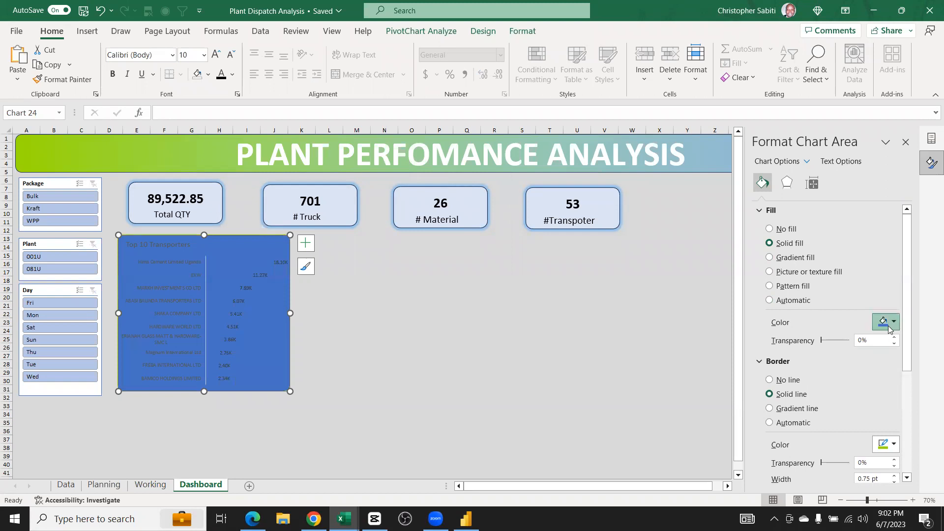
pyautogui.click(890, 322)
pyautogui.click(850, 354)
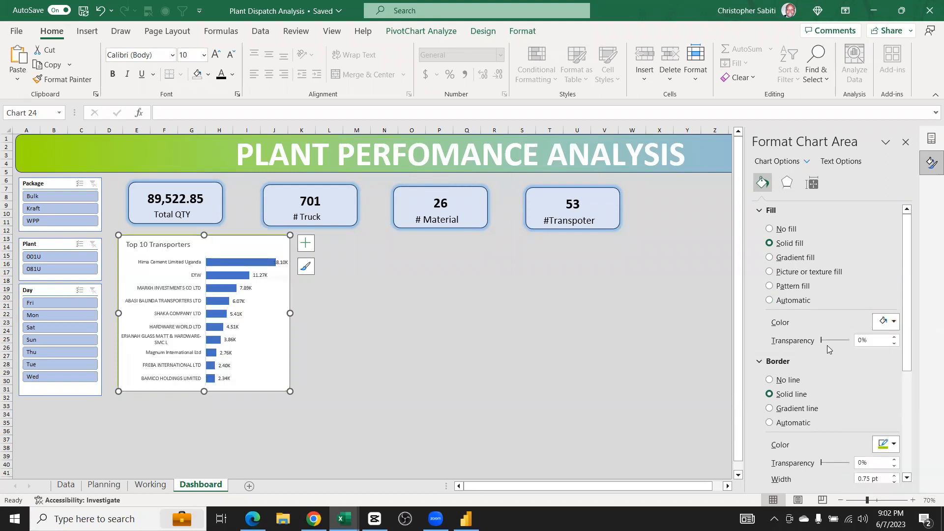
pyautogui.moveTo(822, 341); pyautogui.dragTo(832, 344)
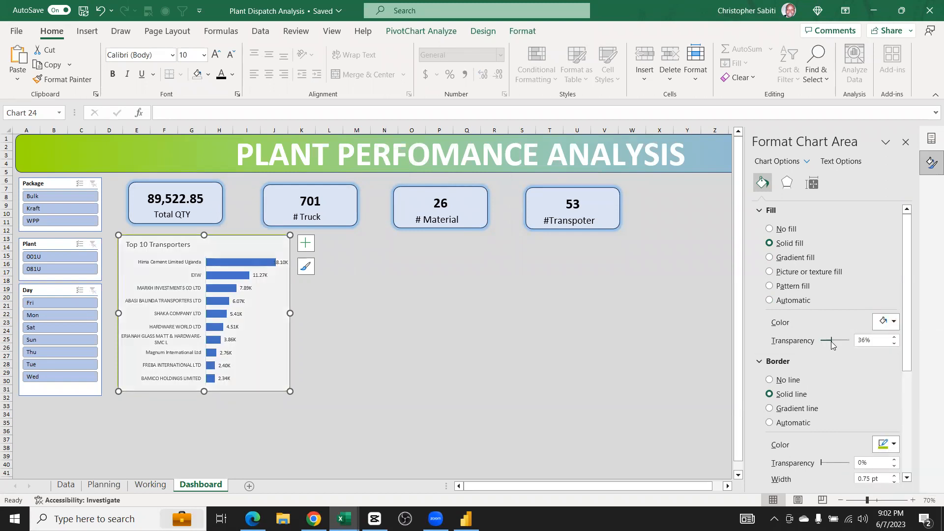
pyautogui.click(462, 315)
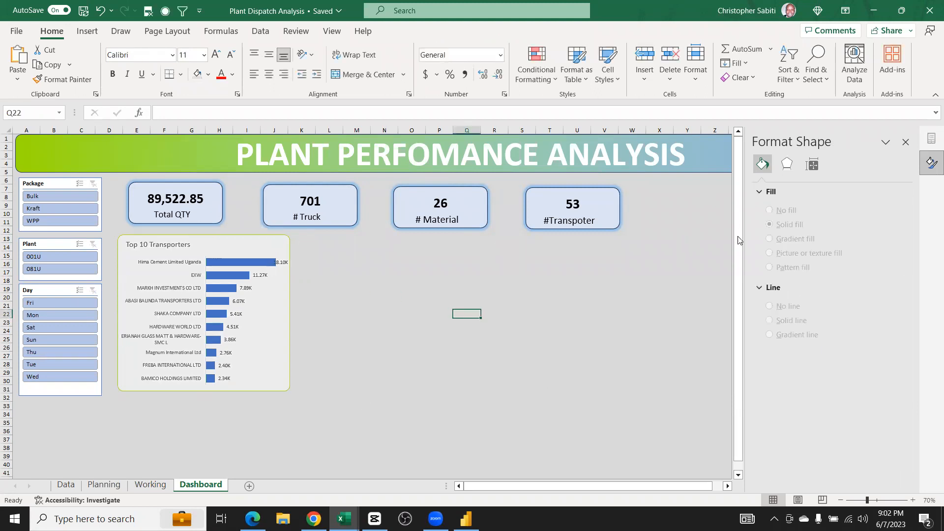
# Close the formatting pane and collapse the ribbon to enlarge the dashboard view, with the sheet zoomed to 80%
pyautogui.click(905, 142)
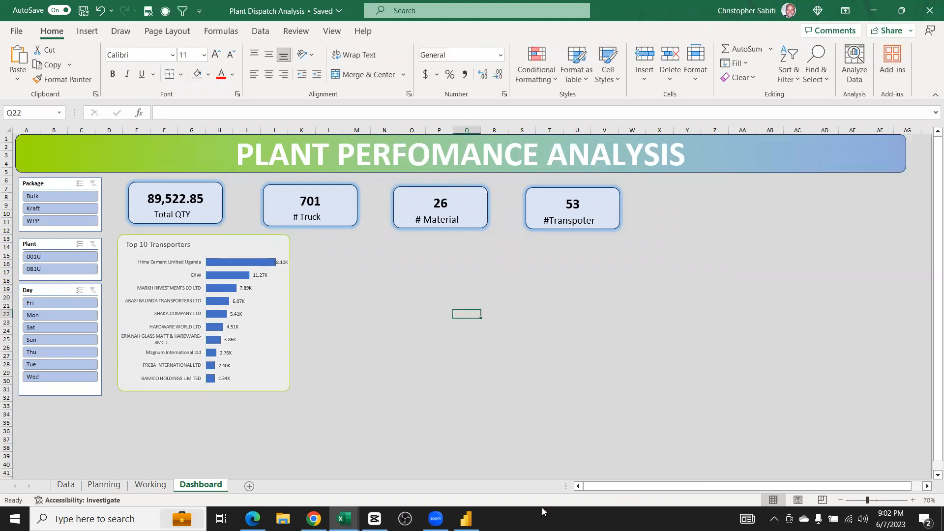
pyautogui.click(878, 500)
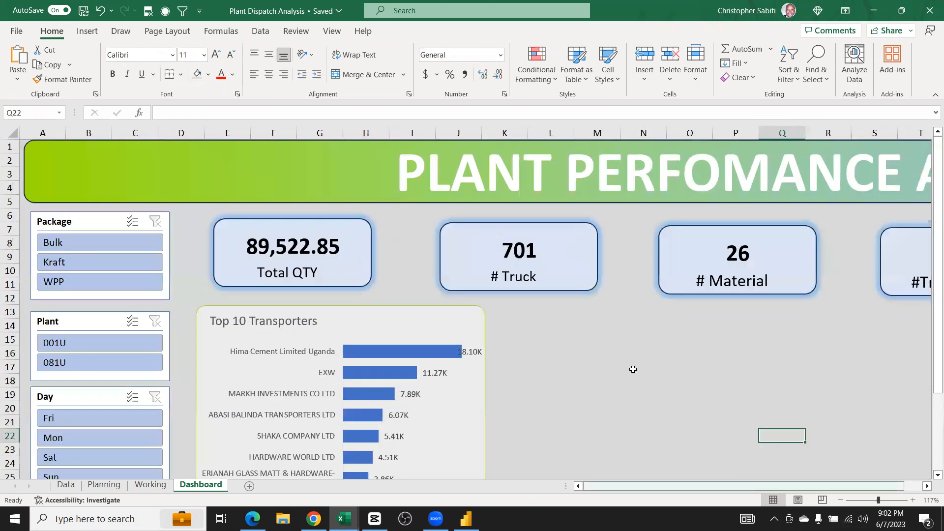
pyautogui.scroll(-3, 631, 369)
pyautogui.scroll(1, 631, 369)
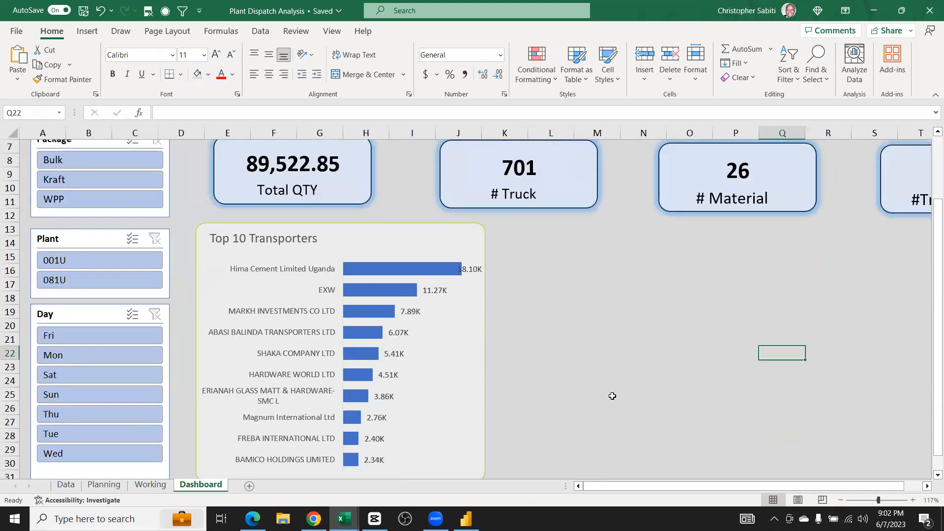
pyautogui.click(840, 500)
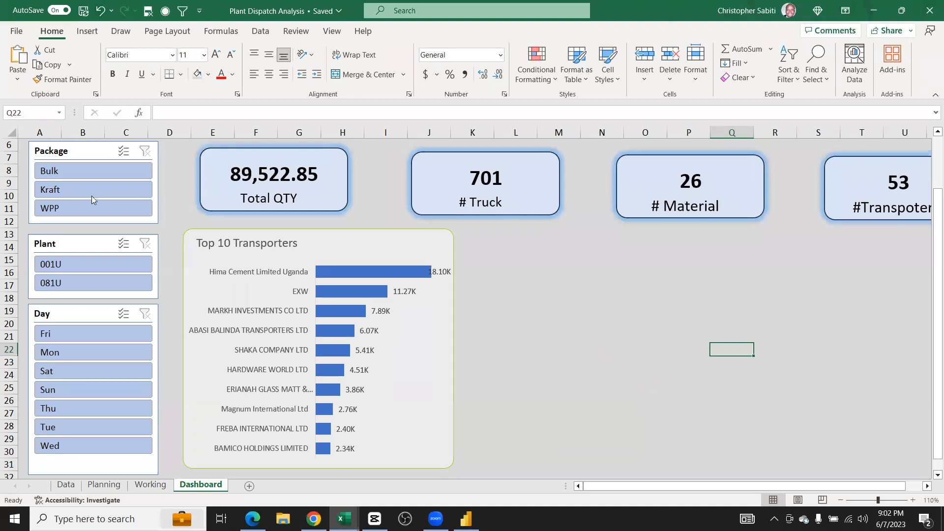
pyautogui.doubleClick(53, 32)
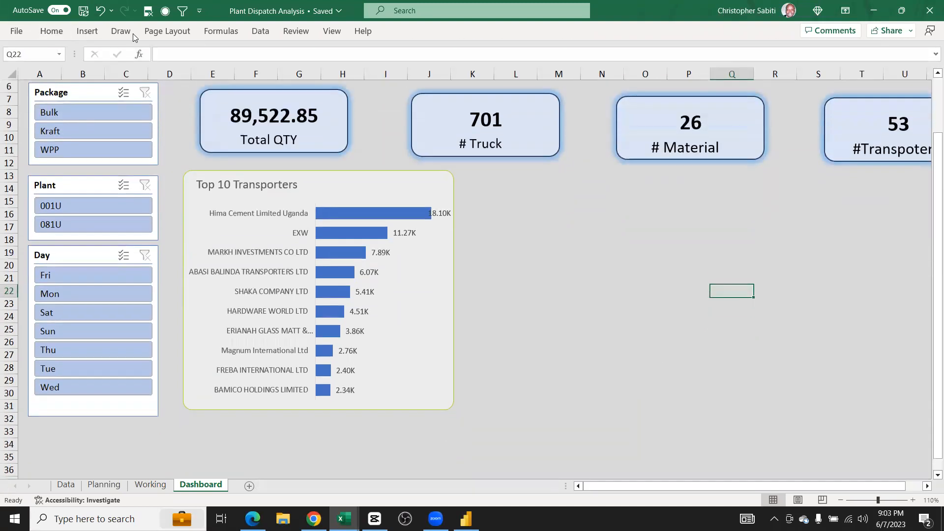
pyautogui.scroll(1, 383, 256)
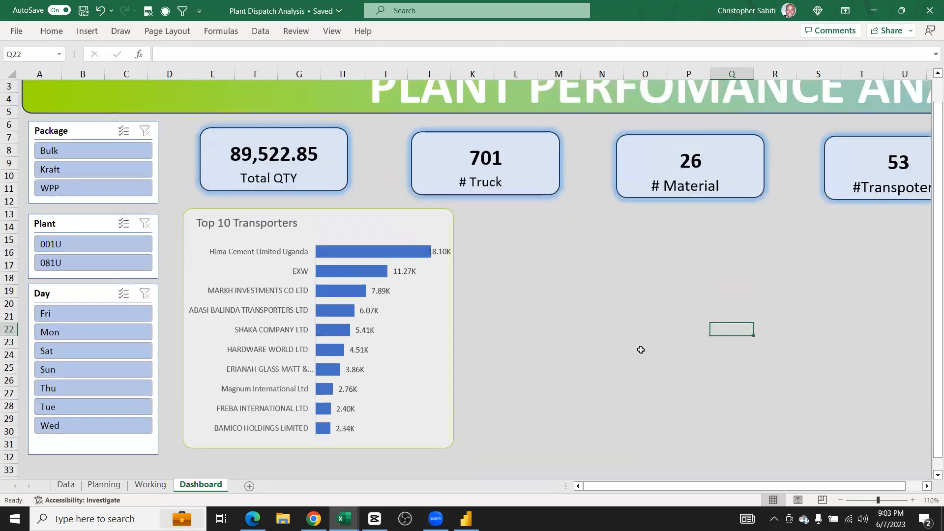
pyautogui.click(840, 500)
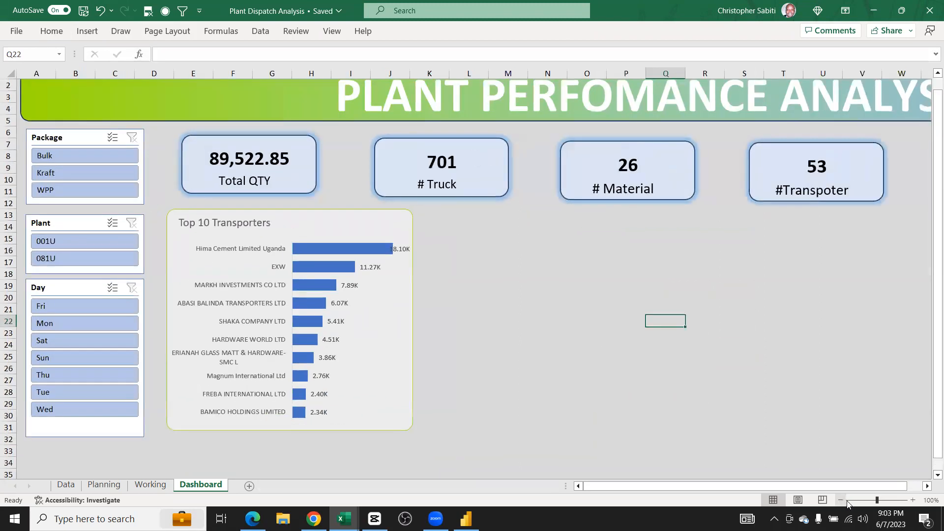
pyautogui.click(840, 500)
pyautogui.click(840, 500)
pyautogui.click(658, 259)
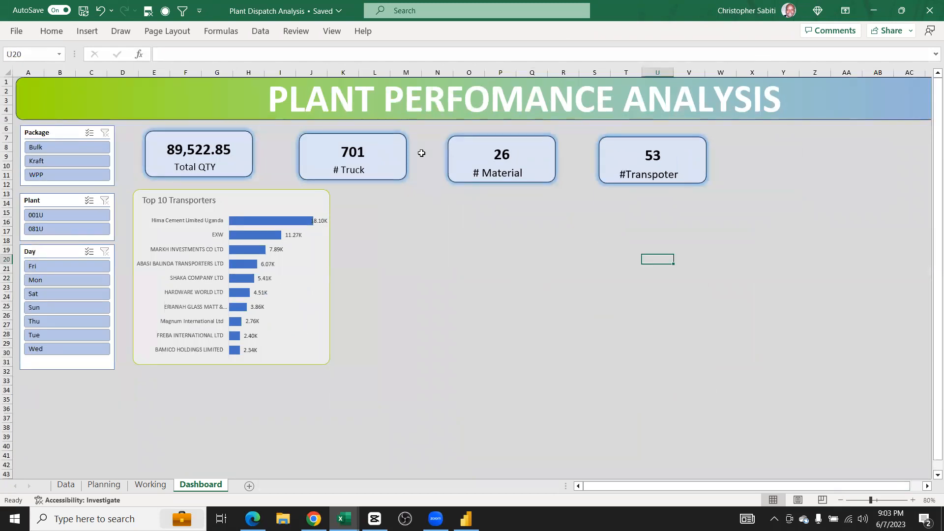
# Test the slicers by filtering the dashboard to plant 001U and package Bulk, and clear both filters
pyautogui.click(394, 289)
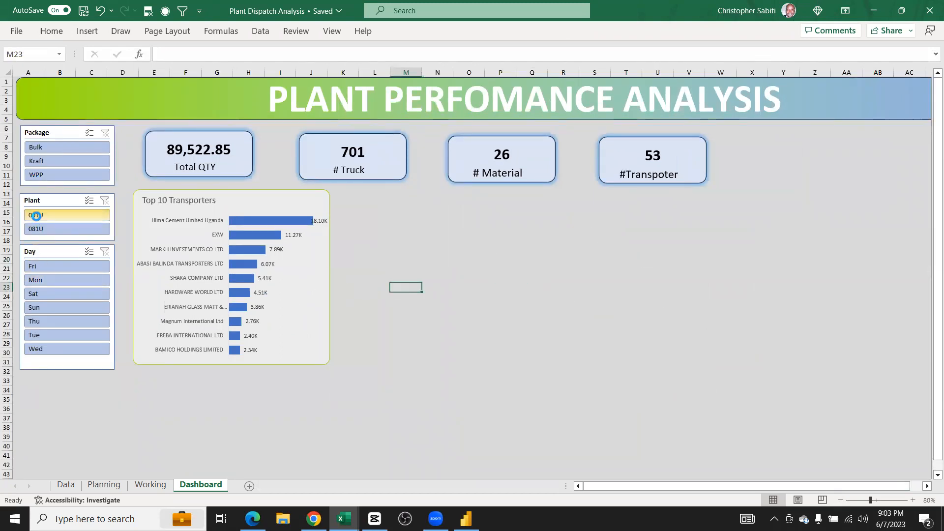
pyautogui.click(36, 215)
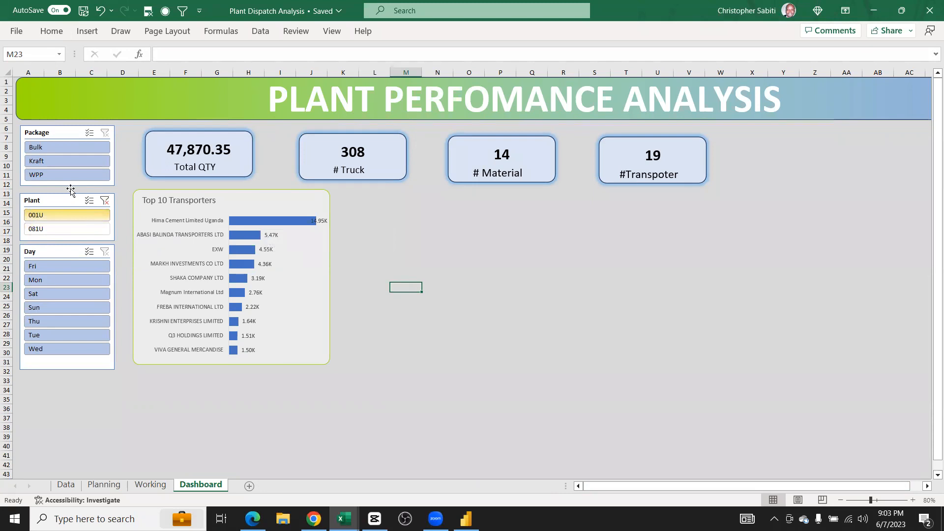
pyautogui.click(43, 147)
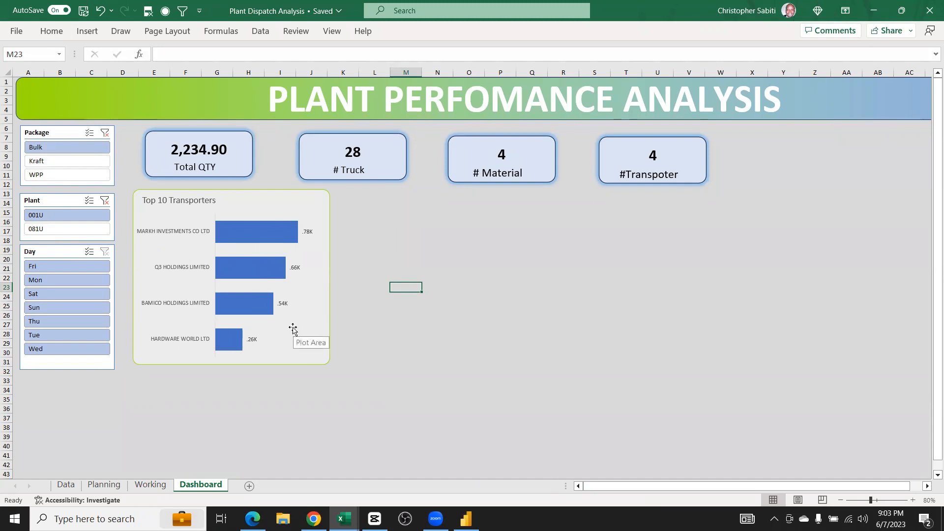
pyautogui.click(103, 200)
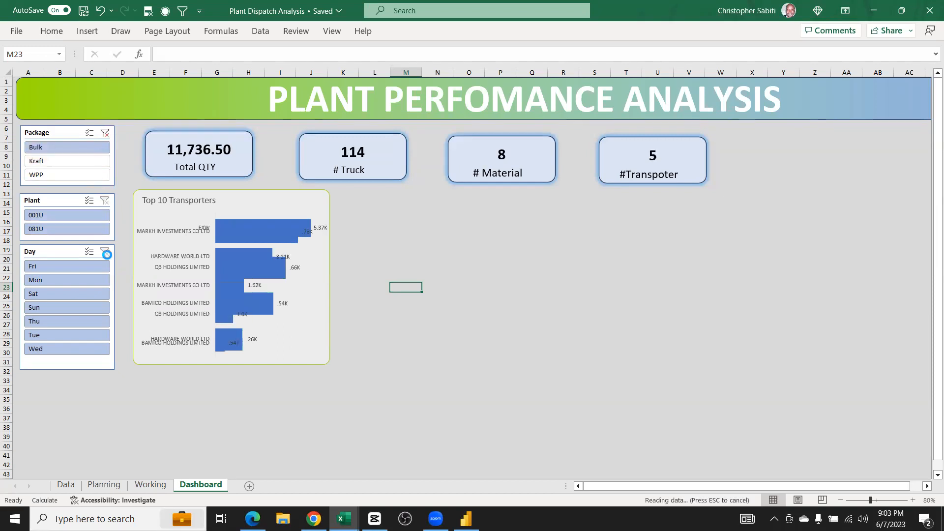
pyautogui.click(396, 361)
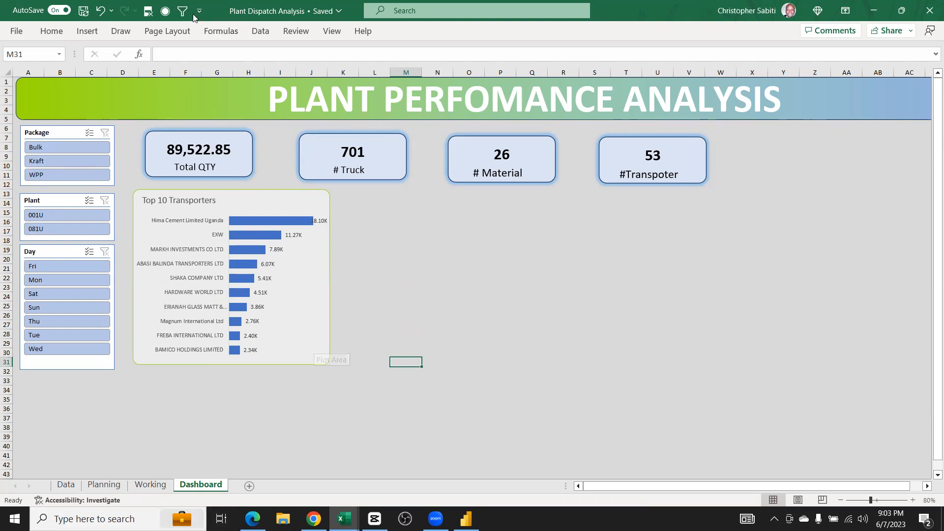
# Insert a 2-D clustered column chart from the Day pivot table on the Working sheet
pyautogui.click(84, 33)
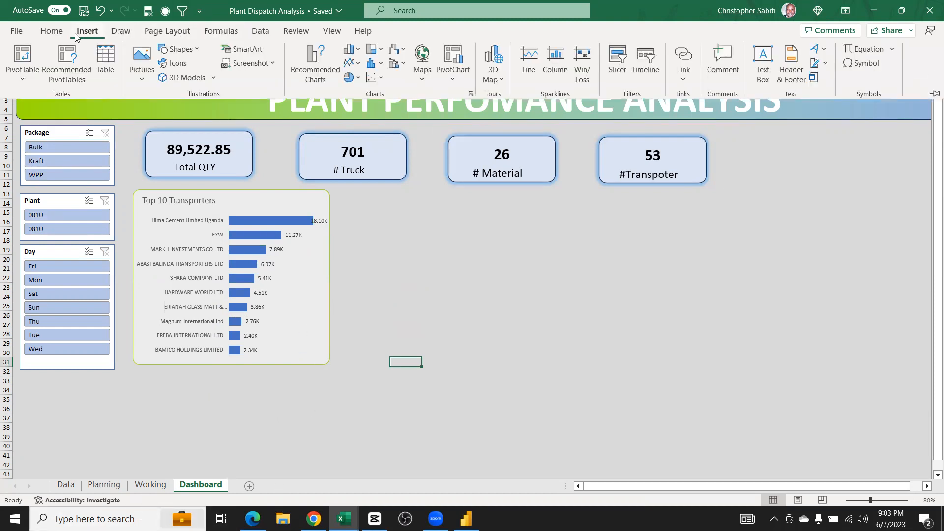
pyautogui.click(152, 484)
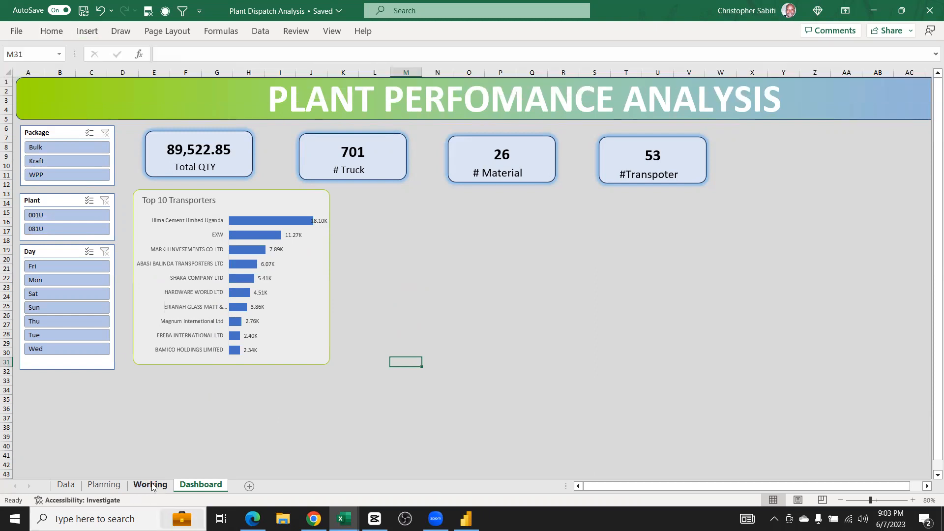
pyautogui.click(151, 485)
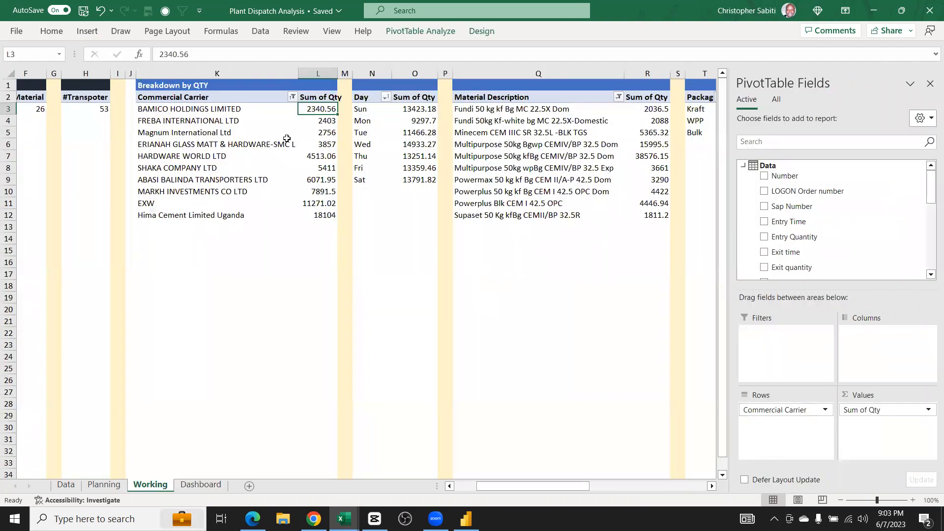
pyautogui.moveTo(367, 98); pyautogui.dragTo(416, 181)
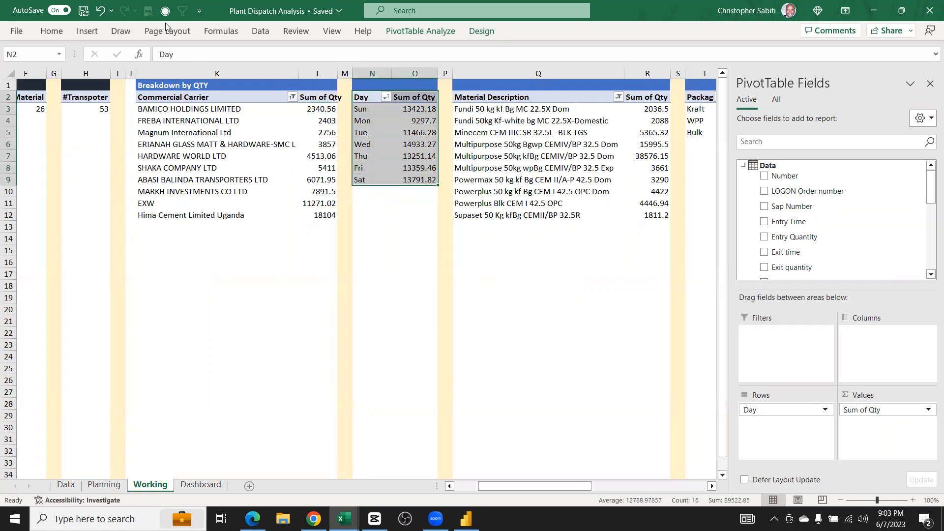
pyautogui.click(88, 32)
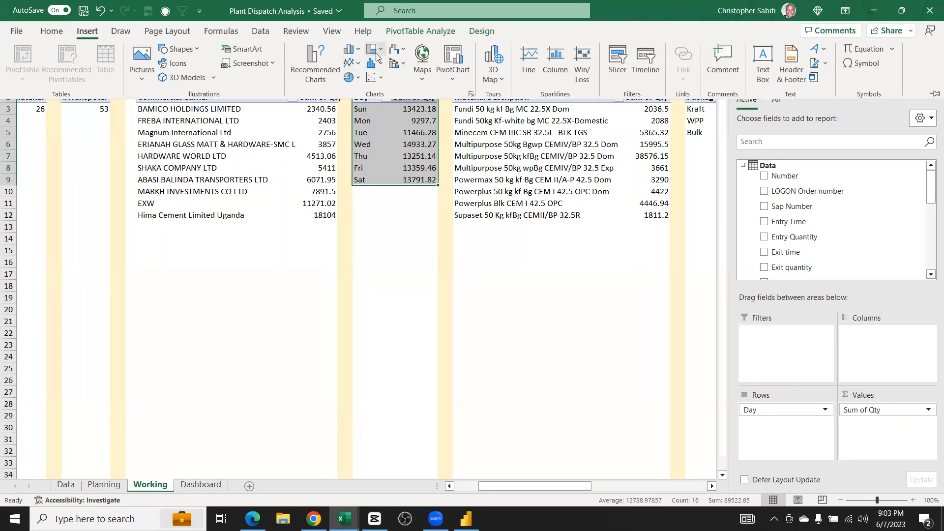
pyautogui.click(350, 49)
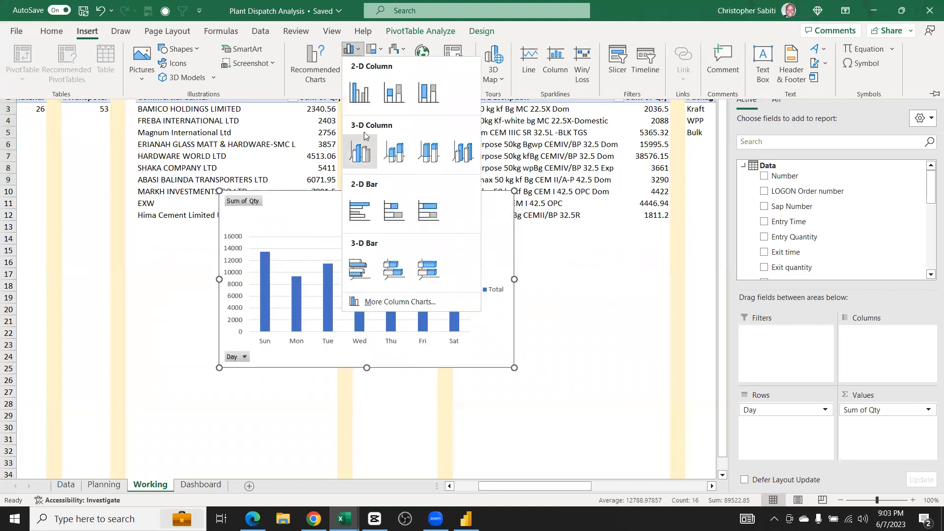
pyautogui.click(359, 97)
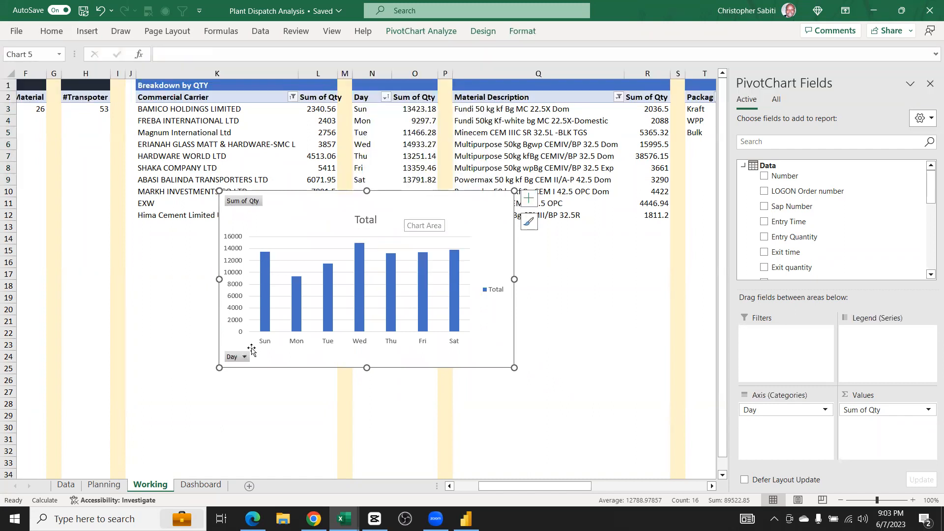
# Hide all field buttons on the new daily quantity column chart
pyautogui.click(243, 356)
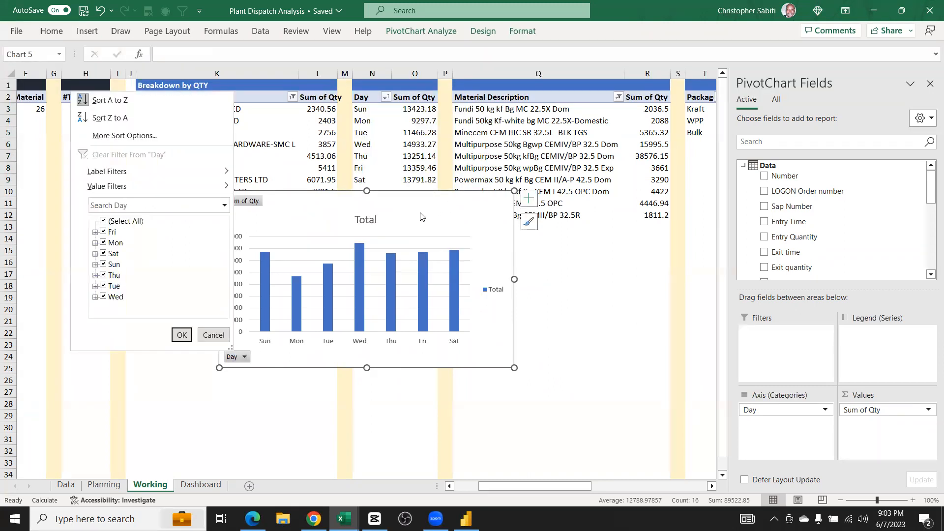
pyautogui.press('Escape')
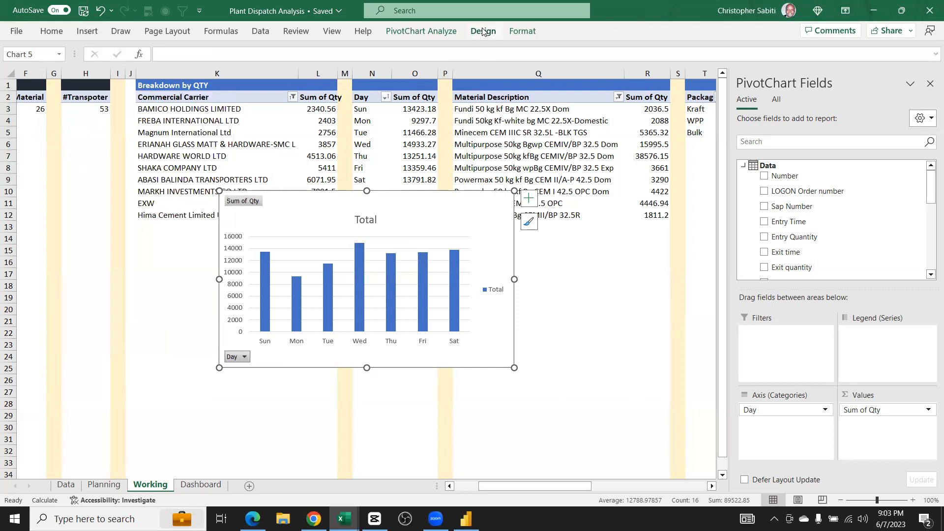
pyautogui.click(520, 31)
pyautogui.doubleClick(520, 31)
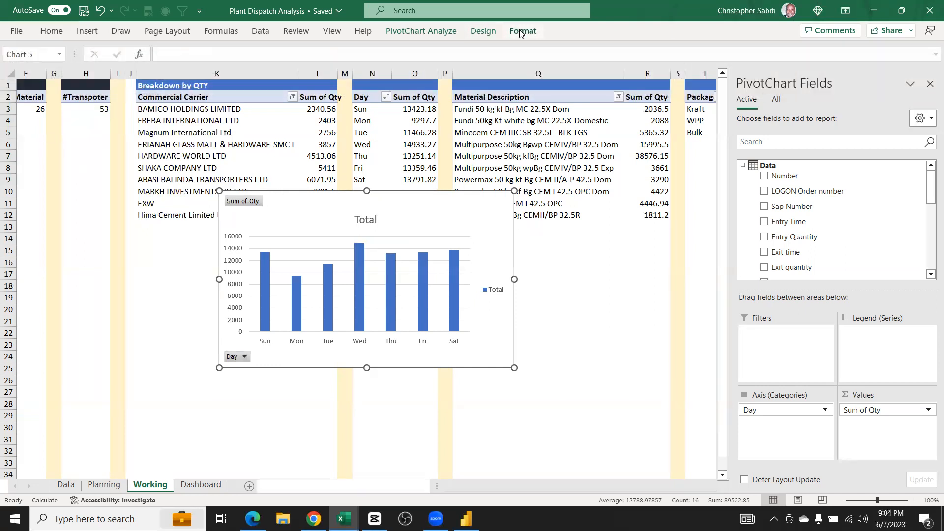
pyautogui.click(443, 32)
pyautogui.click(674, 55)
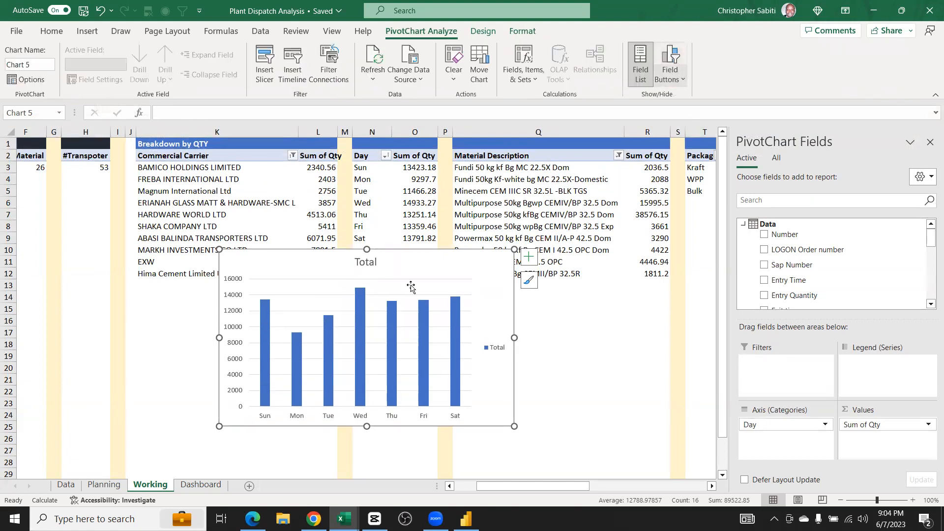
# Set the gap width of the columns in the daily quantity chart to 93%
pyautogui.click(425, 370)
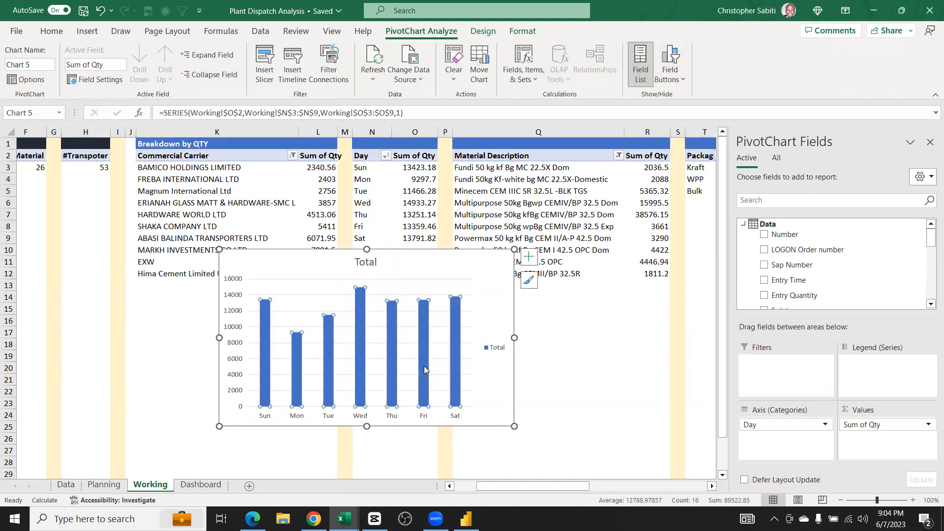
pyautogui.rightClick(450, 373)
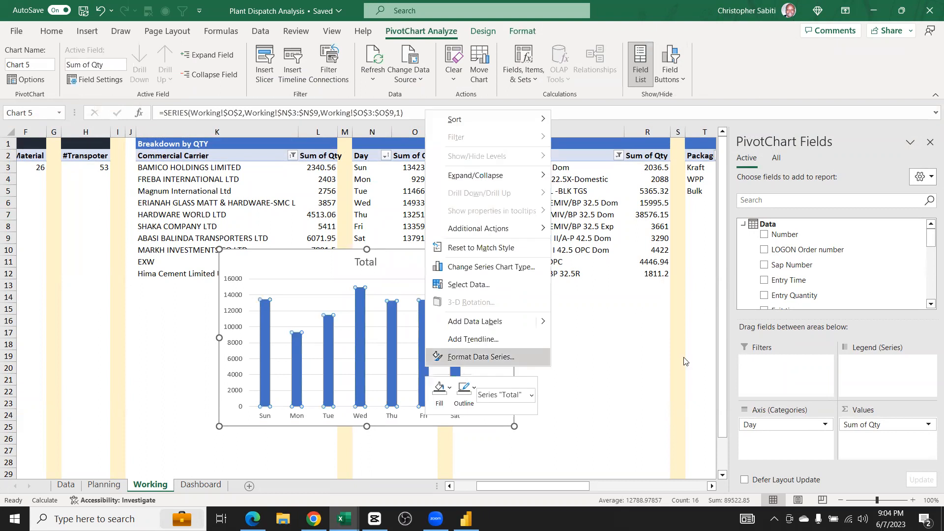
pyautogui.press('Return')
pyautogui.moveTo(835, 292); pyautogui.dragTo(824, 296)
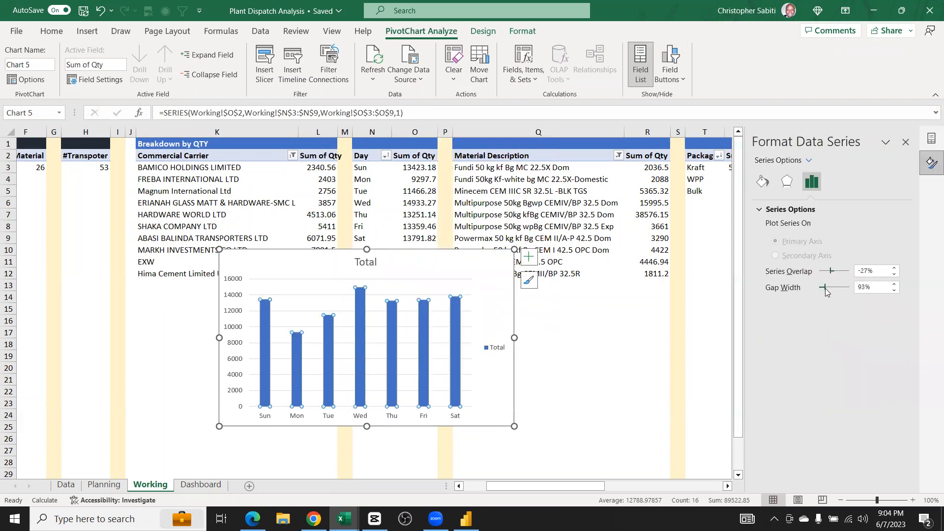
# Remove the gridlines from the daily quantity chart and add data labels to its columns
pyautogui.click(444, 283)
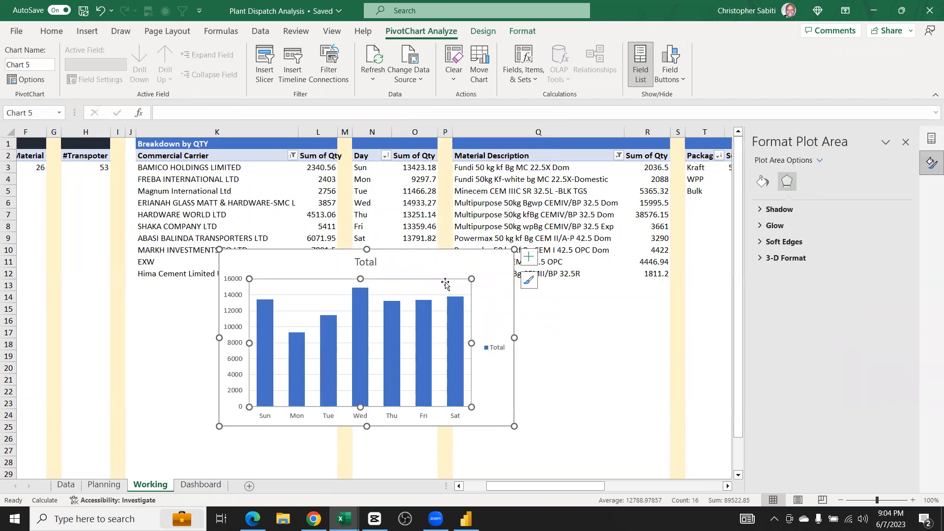
pyautogui.click(436, 295)
pyautogui.click(489, 273)
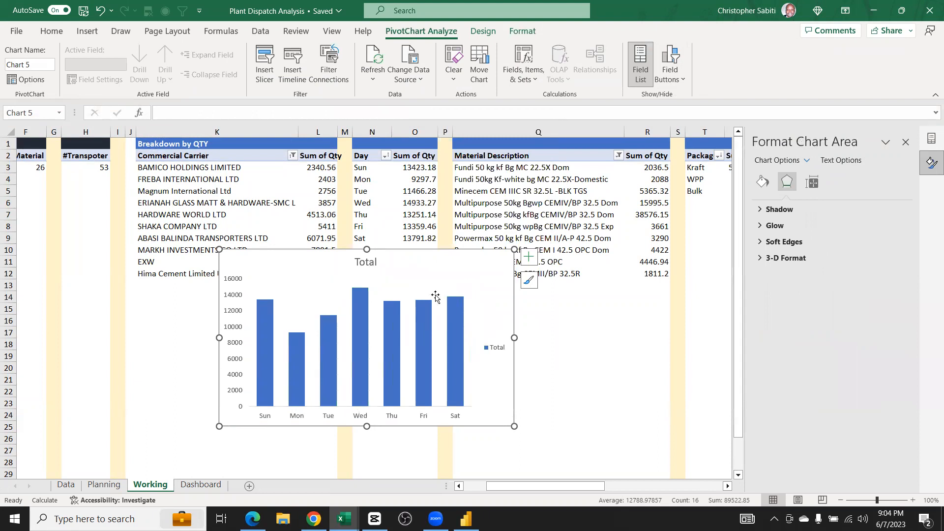
pyautogui.click(529, 256)
pyautogui.click(557, 309)
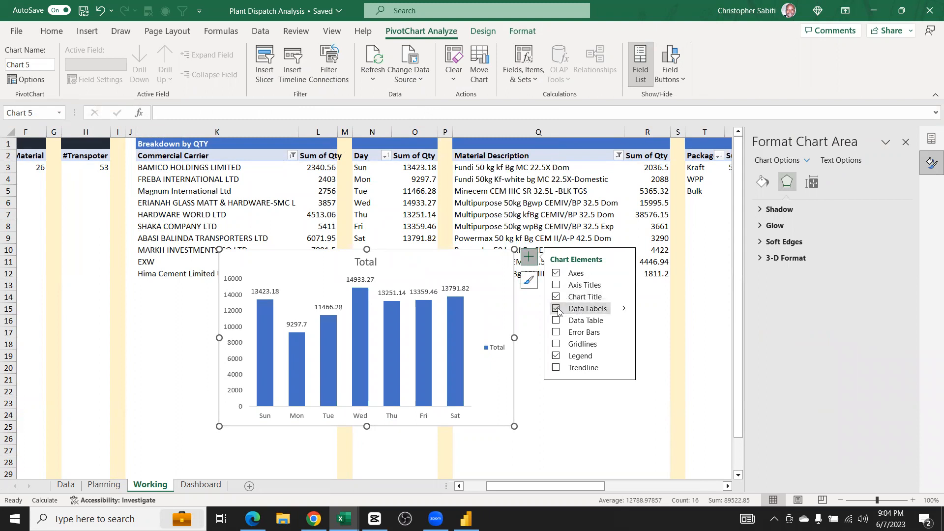
# Format the daily chart's data labels with the custom number format #.#0,"K" to show quantities in thousands
pyautogui.click(456, 289)
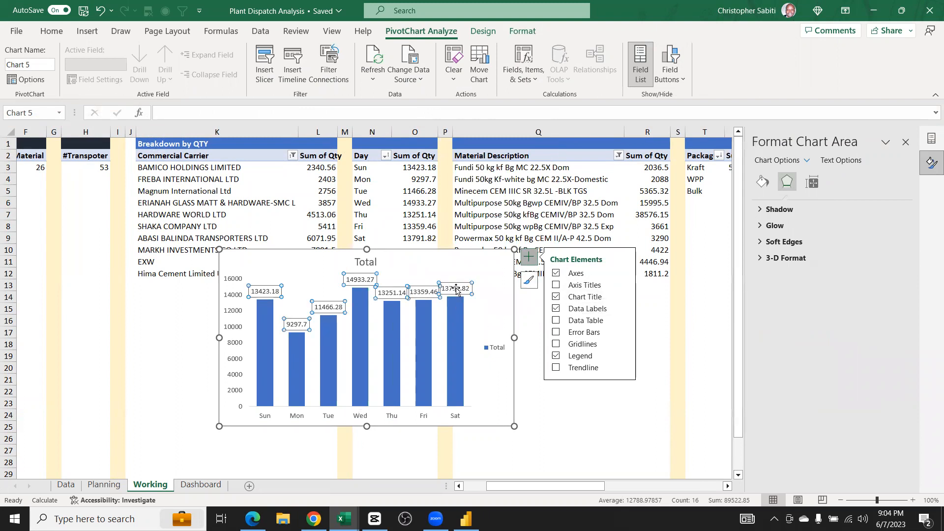
pyautogui.rightClick(456, 290)
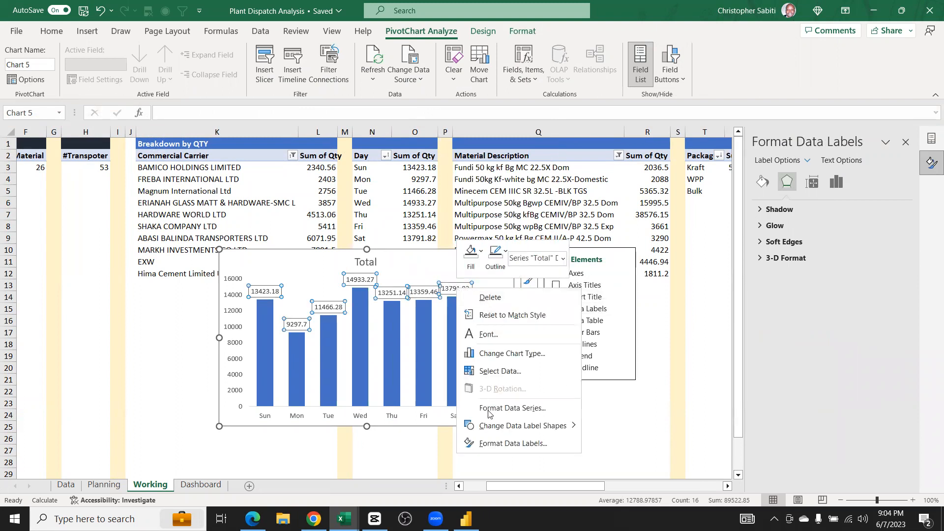
pyautogui.click(503, 445)
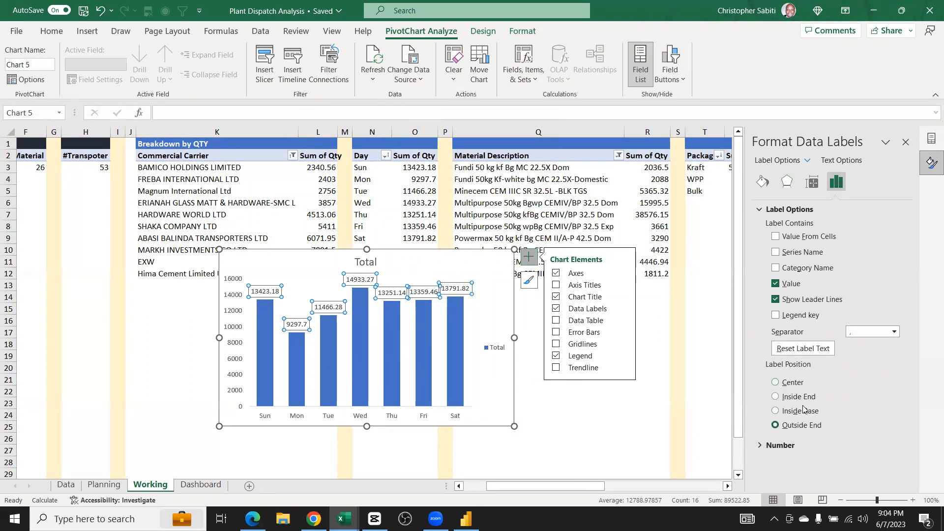
pyautogui.click(780, 445)
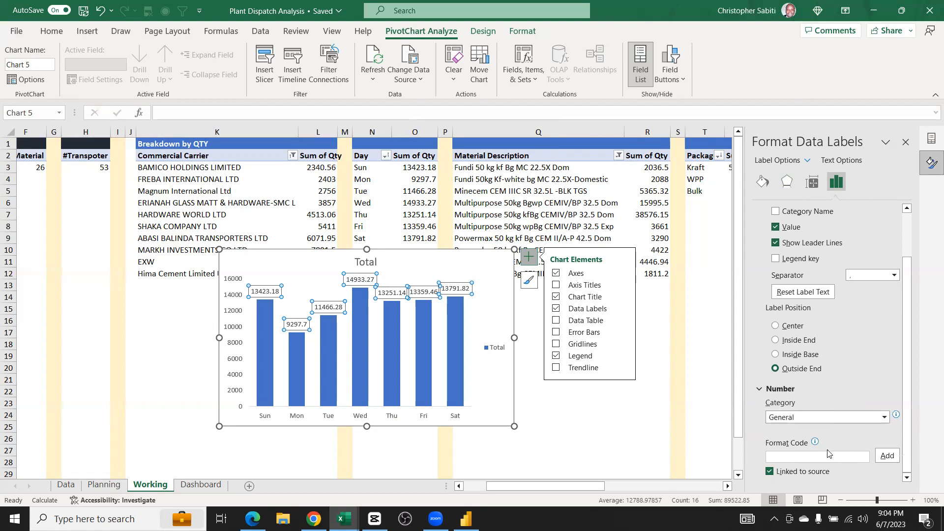
pyautogui.click(806, 417)
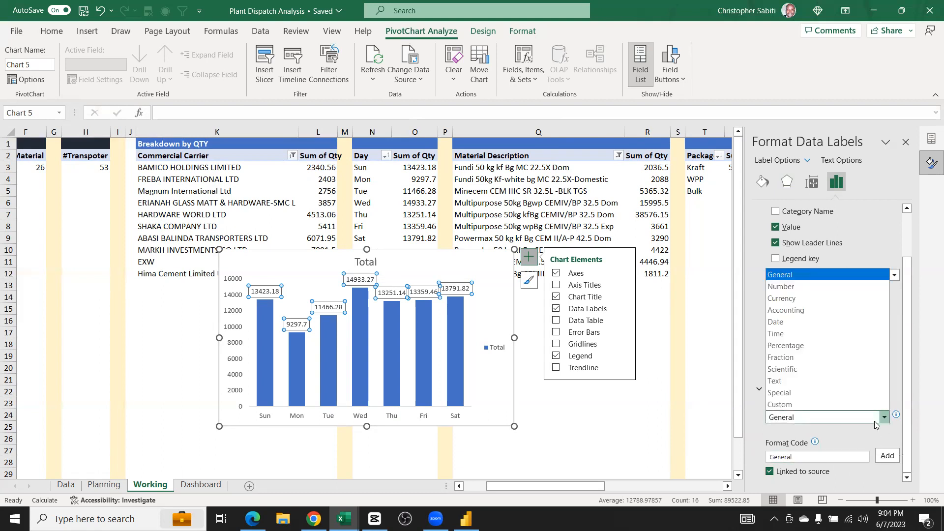
pyautogui.click(788, 405)
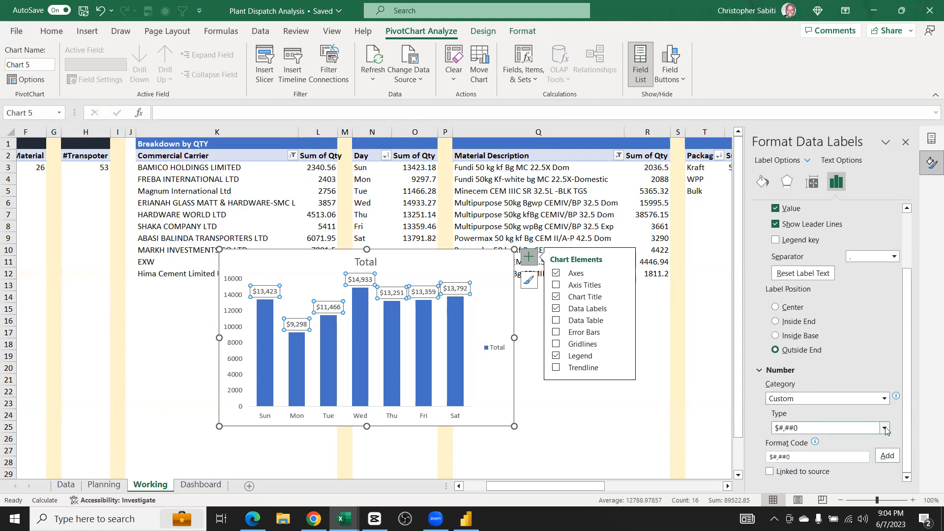
pyautogui.click(885, 428)
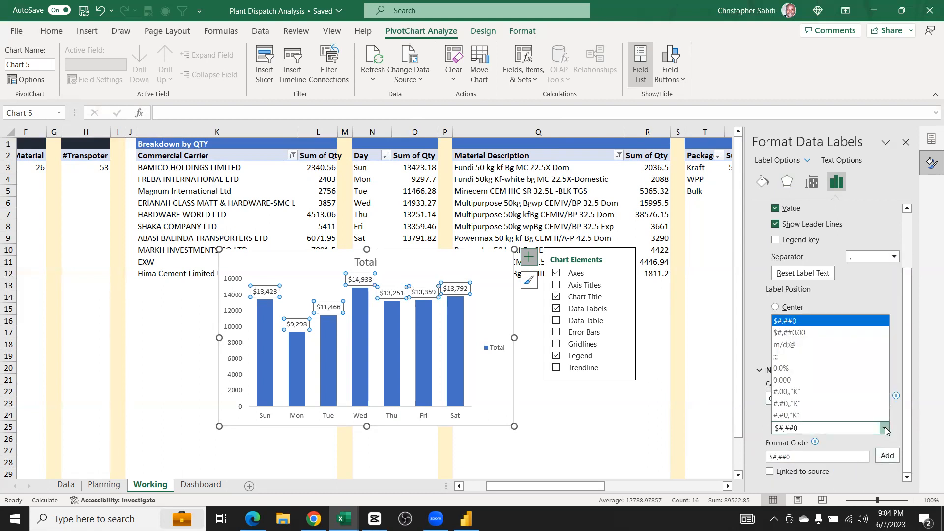
pyautogui.click(790, 416)
pyautogui.click(558, 438)
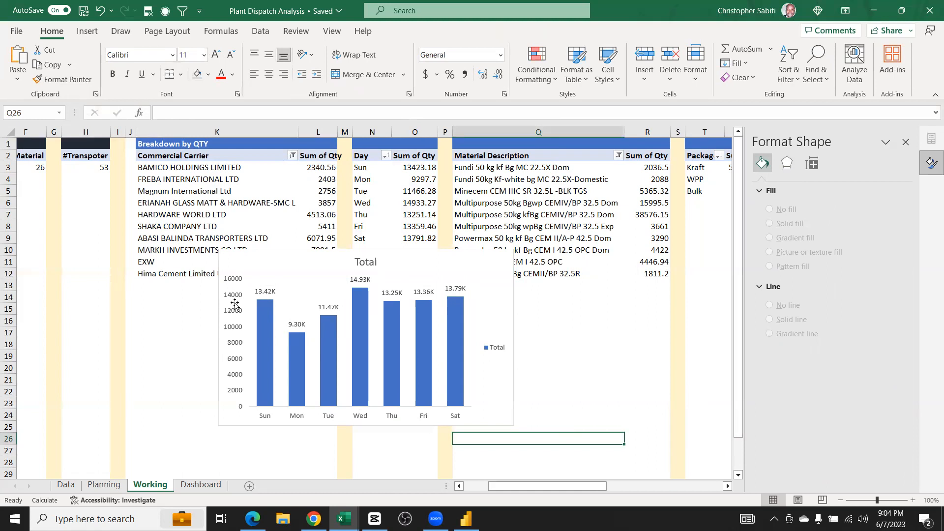
# Delete the vertical axis and the legend from the daily quantity chart
pyautogui.click(235, 305)
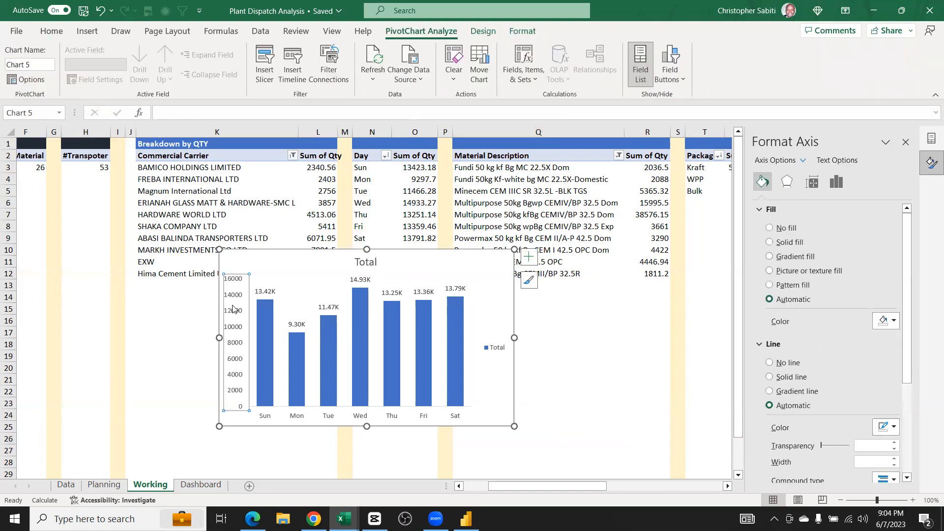
pyautogui.press('Delete')
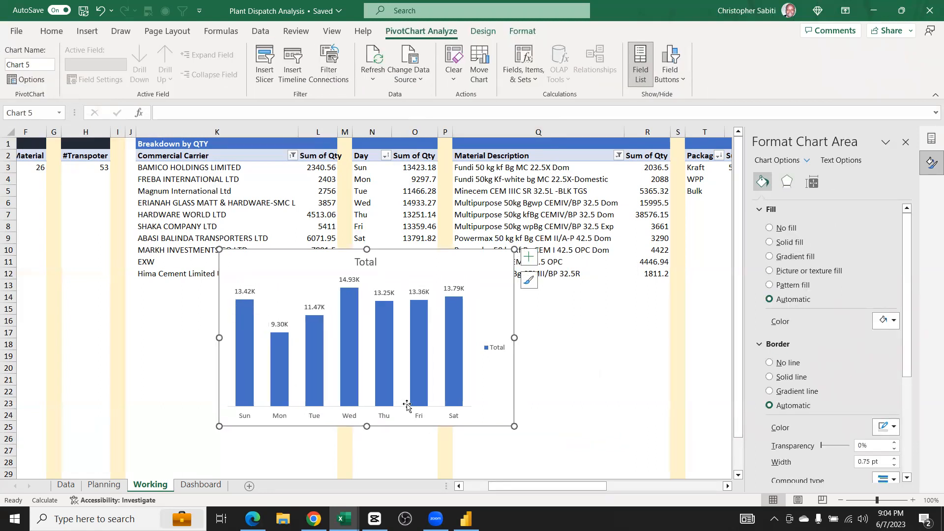
pyautogui.click(496, 349)
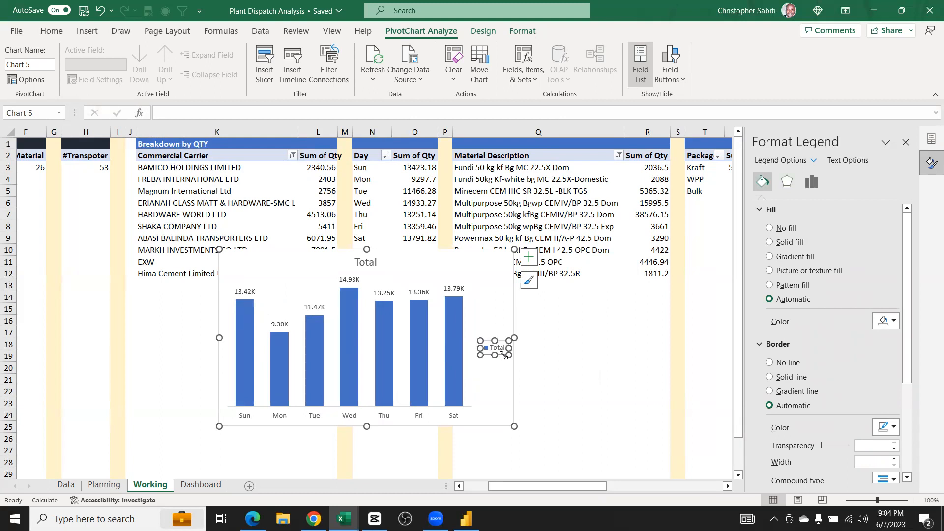
pyautogui.press('Delete')
# Move the chart title to the chart's upper-left corner and set the column gap width to 30%
pyautogui.click(372, 264)
pyautogui.moveTo(366, 268); pyautogui.dragTo(243, 269)
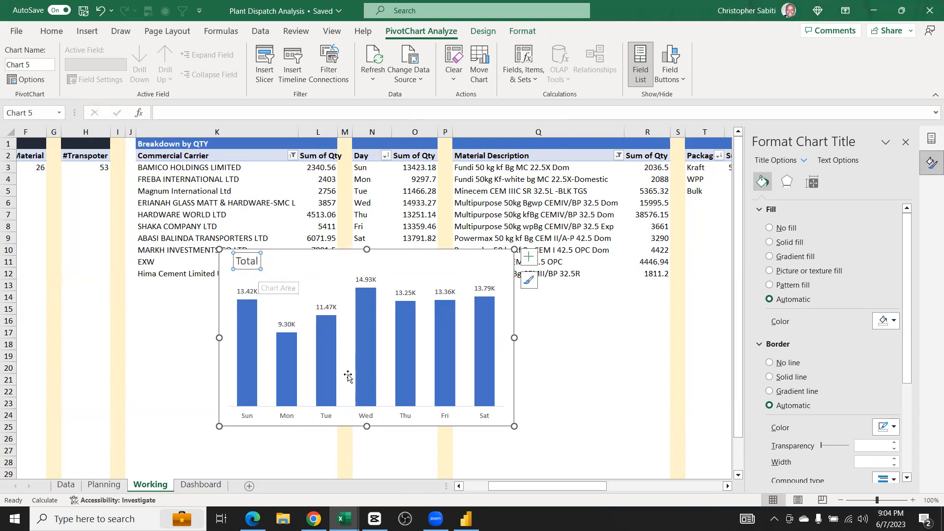
pyautogui.click(247, 381)
pyautogui.click(812, 182)
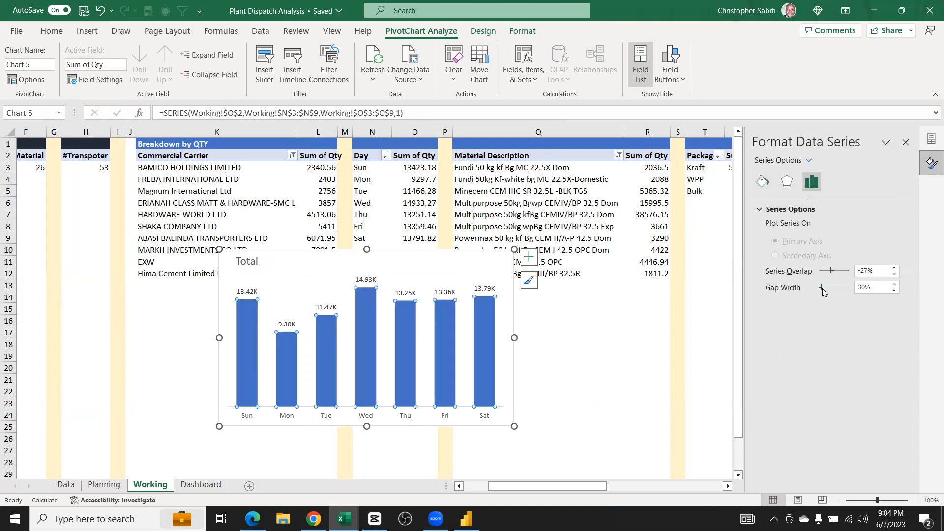
pyautogui.click(594, 383)
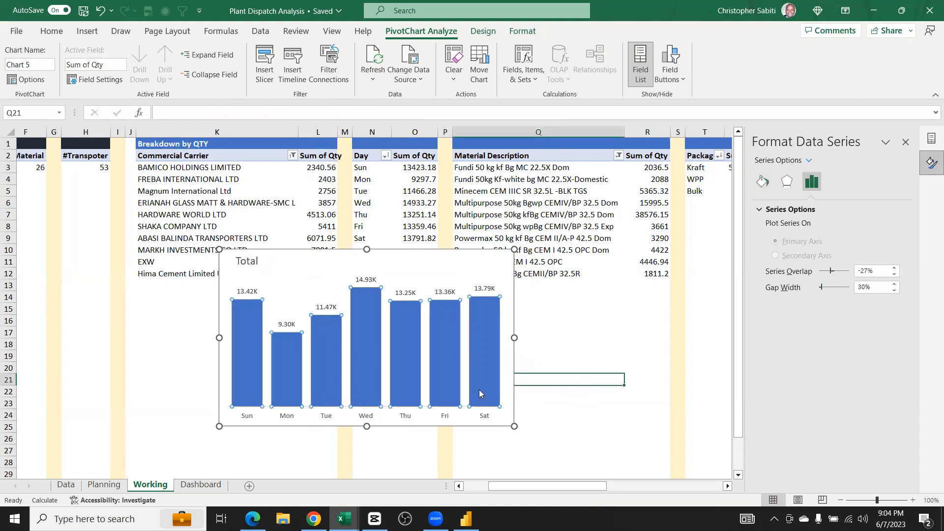
# Move the daily quantity chart from the Working sheet to the Dashboard, placing it just right of the Top 10 Transporters chart
pyautogui.click(441, 266)
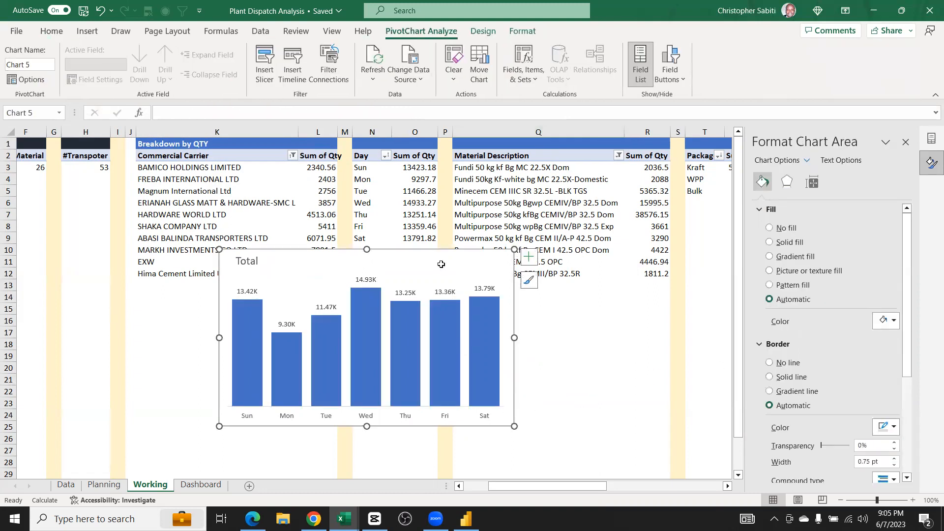
pyautogui.hotkey('ctrl', 'x')
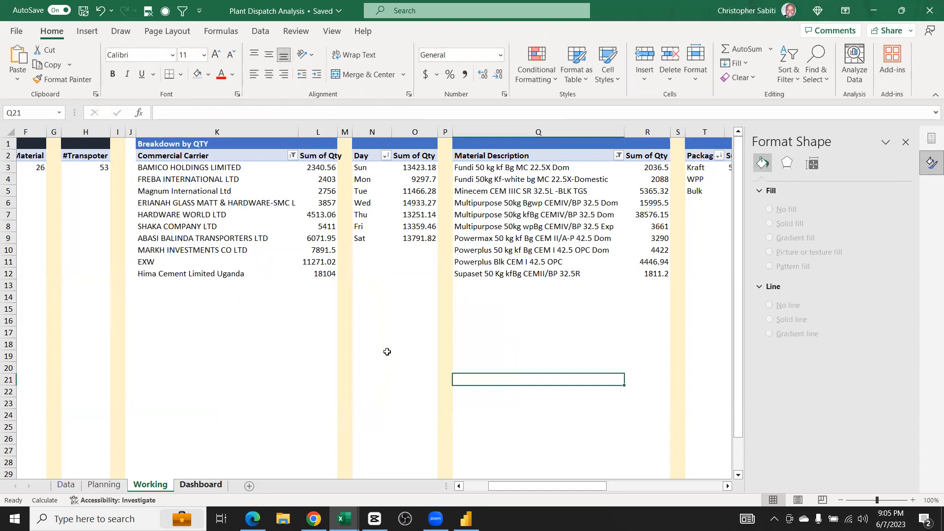
pyautogui.hotkey('ctrl', 'pagedown')
pyautogui.hotkey('ctrl', 'v')
pyautogui.moveTo(479, 357); pyautogui.dragTo(427, 262)
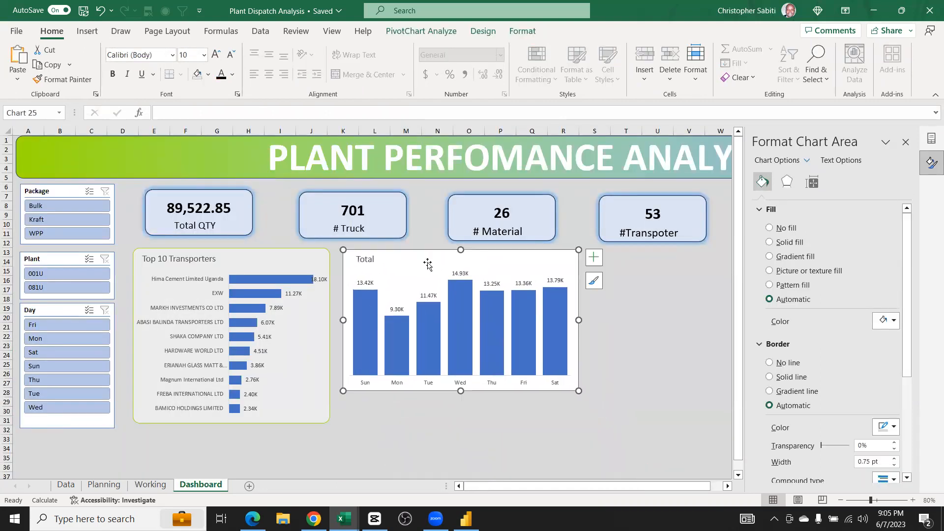
# Try to copy the Top 10 Transporters chart's formatting onto the daily quantity chart with Format Painter
pyautogui.click(307, 414)
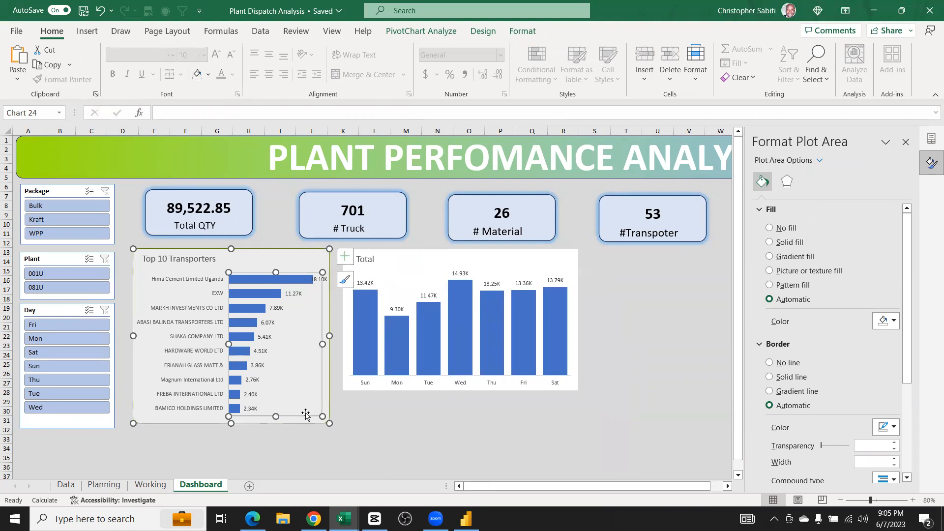
pyautogui.click(273, 425)
pyautogui.click(64, 79)
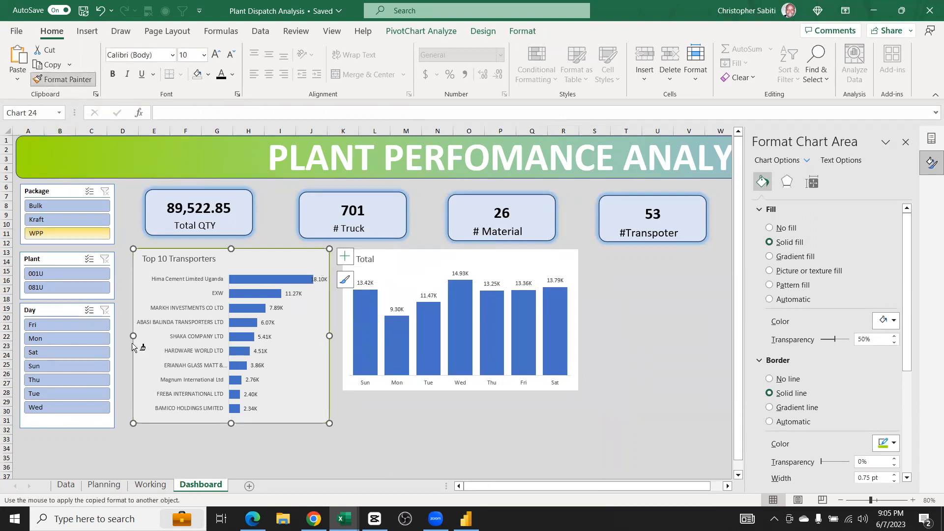
pyautogui.click(407, 264)
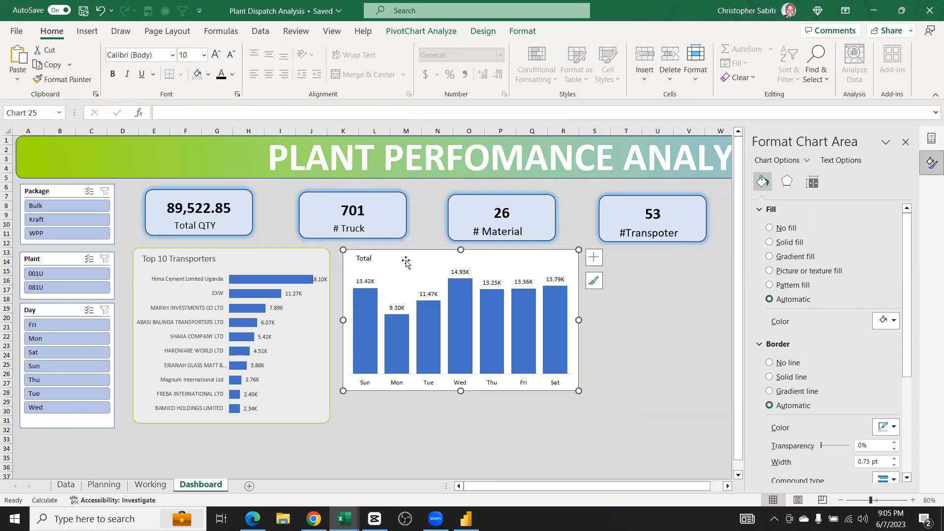
pyautogui.click(276, 414)
pyautogui.click(69, 80)
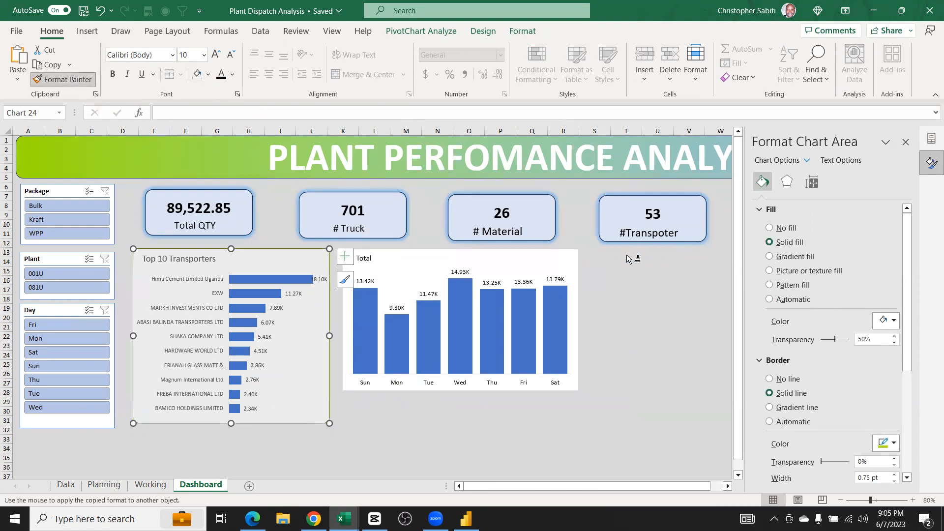
pyautogui.click(564, 256)
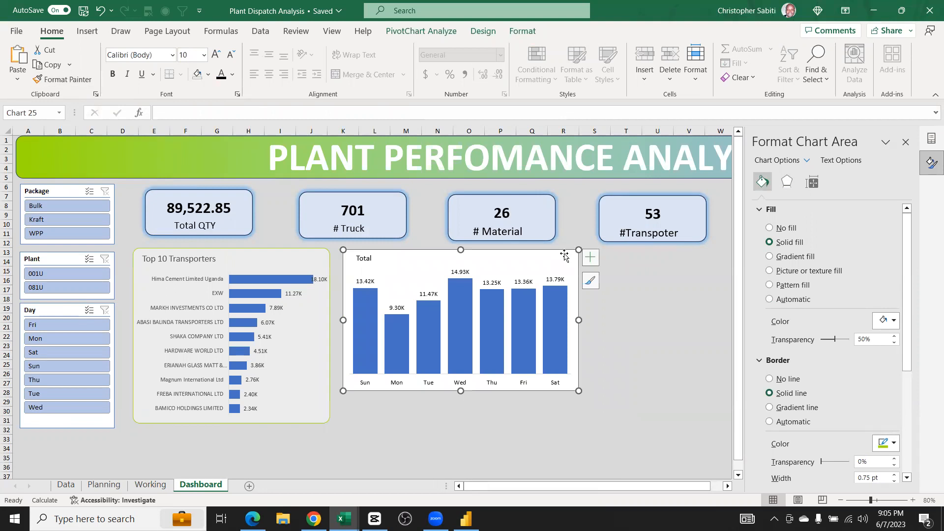
pyautogui.click(622, 423)
# Give the daily quantity chart a solid fill with 56% transparency and rounded corners, and close the formatting pane
pyautogui.click(437, 264)
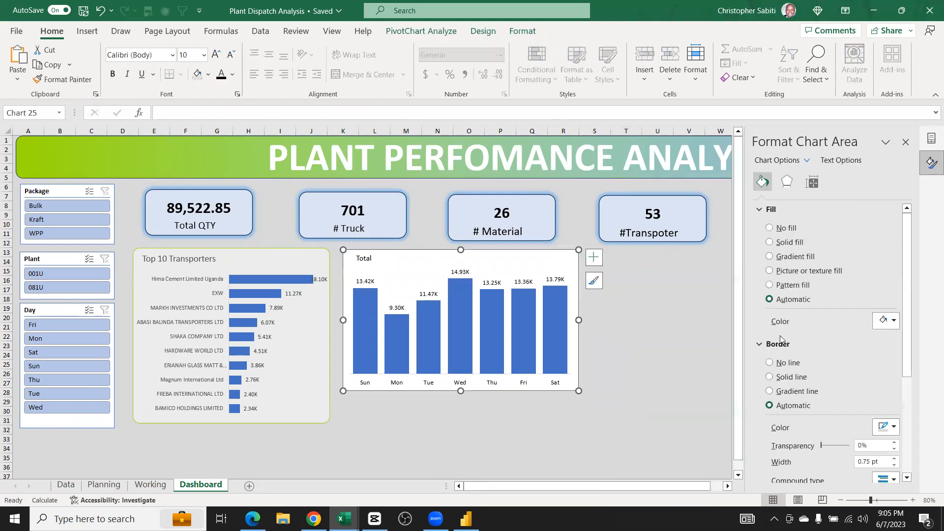
pyautogui.click(780, 241)
pyautogui.moveTo(822, 339); pyautogui.dragTo(840, 346)
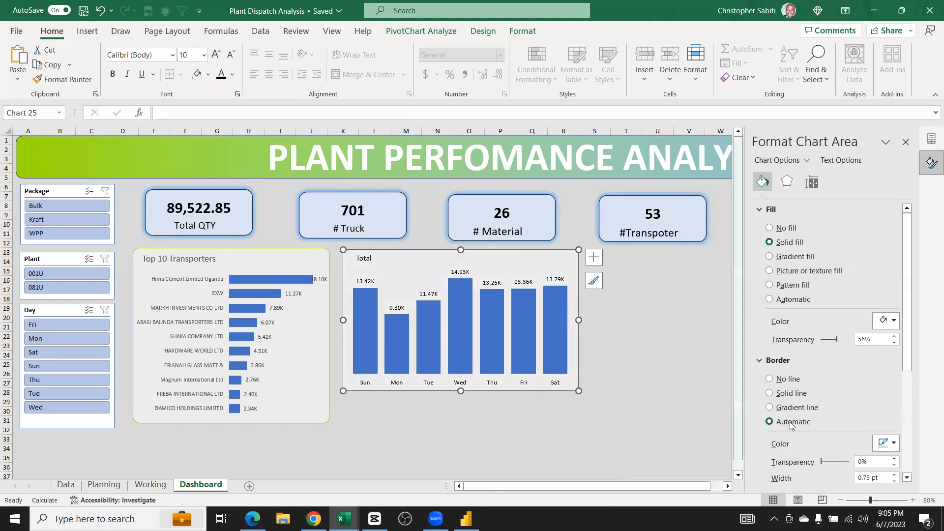
pyautogui.scroll(-1, 852, 402)
pyautogui.scroll(-5, 852, 402)
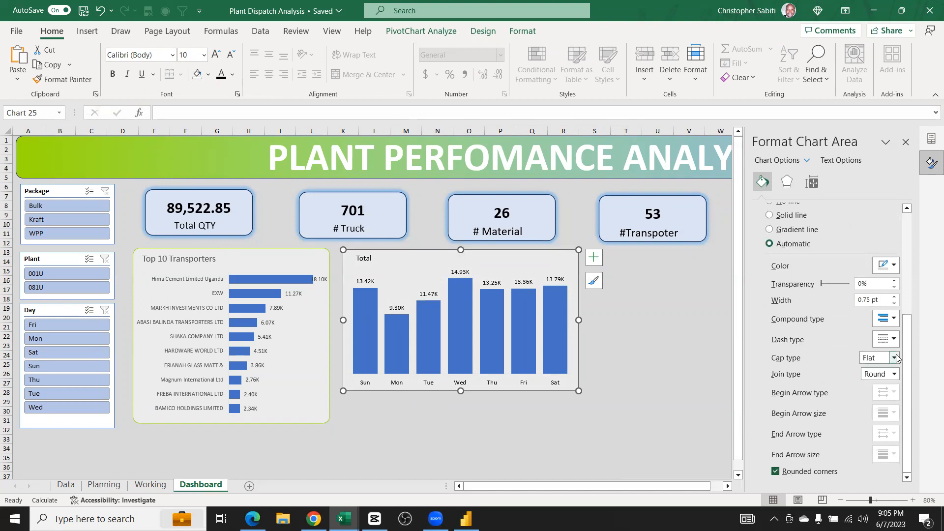
pyautogui.click(616, 323)
pyautogui.click(640, 372)
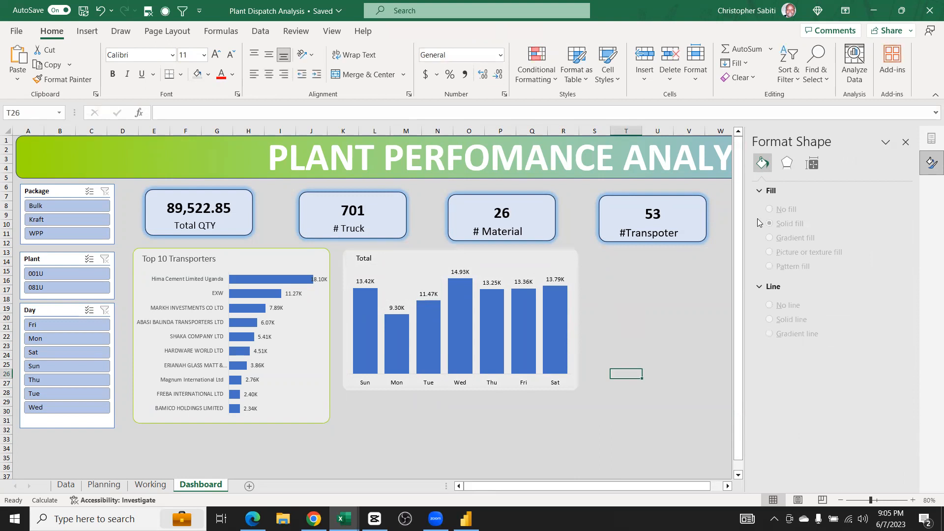
pyautogui.click(905, 142)
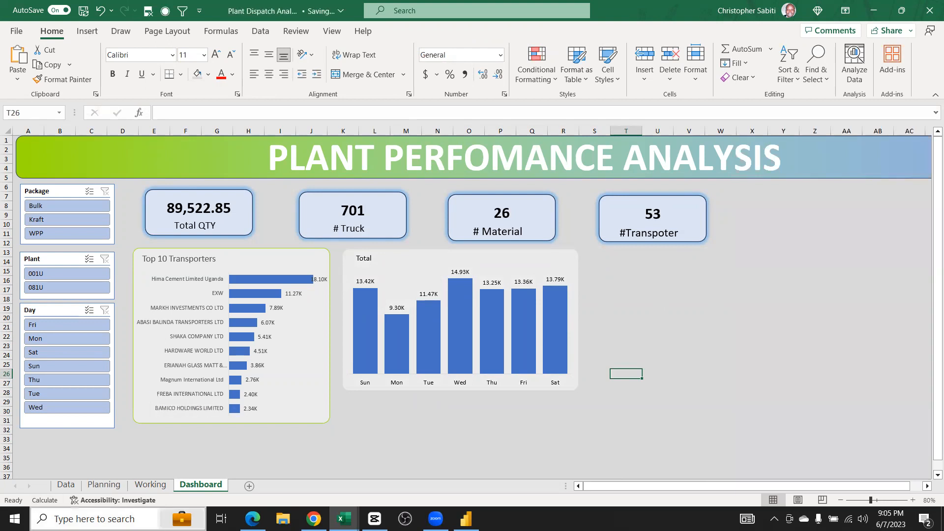
# Open the Data sheet and select the range H2:M13 to examine the source records
pyautogui.click(63, 484)
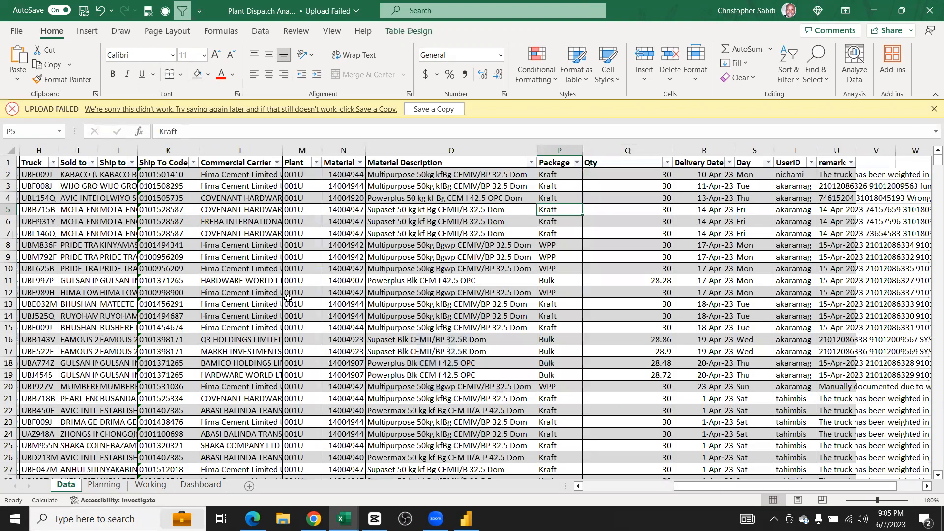
pyautogui.moveTo(38, 174); pyautogui.dragTo(287, 299)
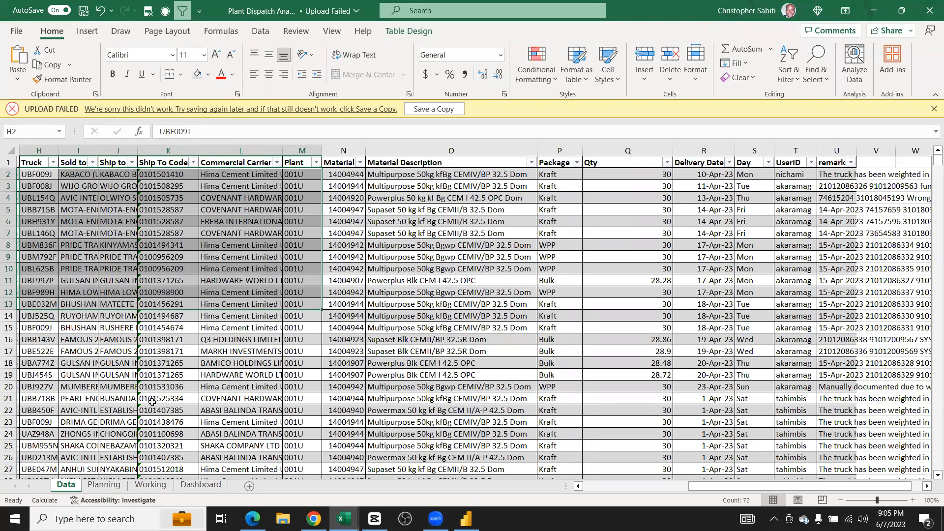
# Examine the dispatch records further down the Data sheet and return to the Dashboard sheet
pyautogui.scroll(-2, 42, 365)
pyautogui.scroll(-5, 42, 364)
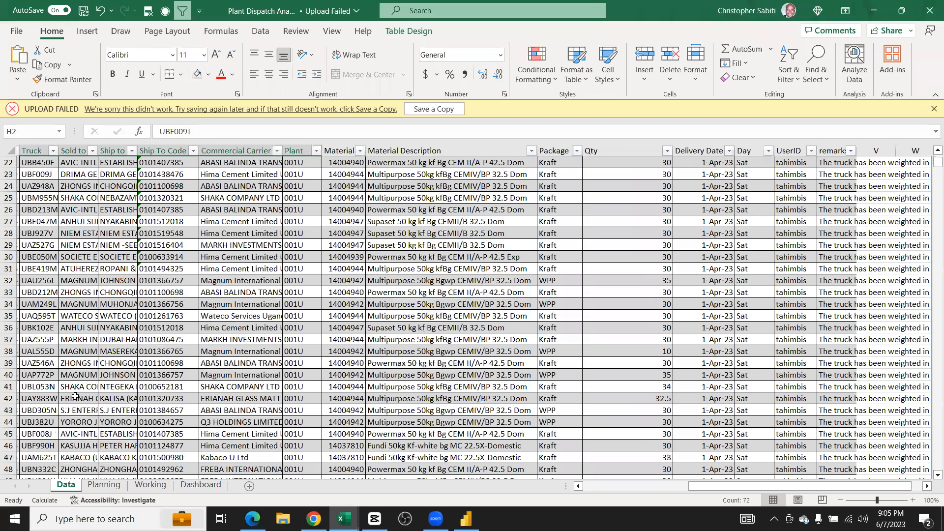
pyautogui.scroll(-5, 75, 397)
pyautogui.click(40, 363)
pyautogui.scroll(-6, 39, 362)
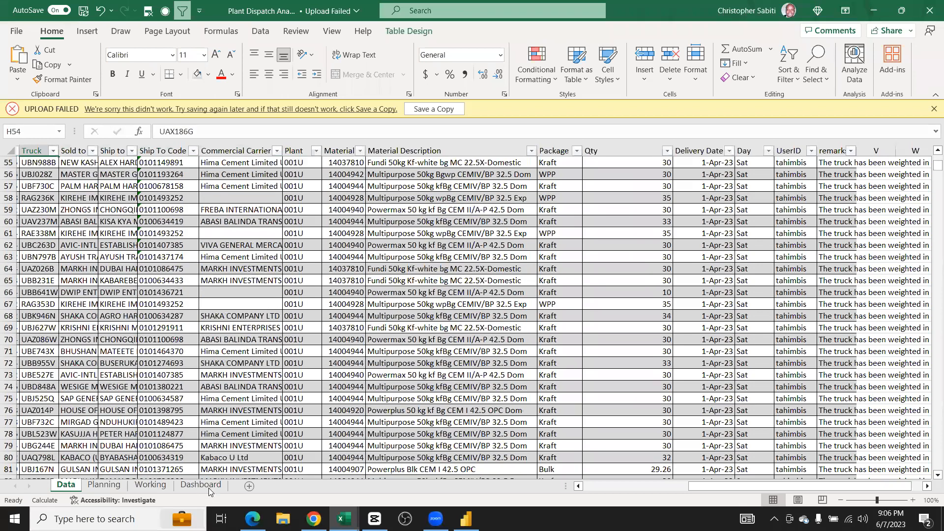
pyautogui.click(200, 485)
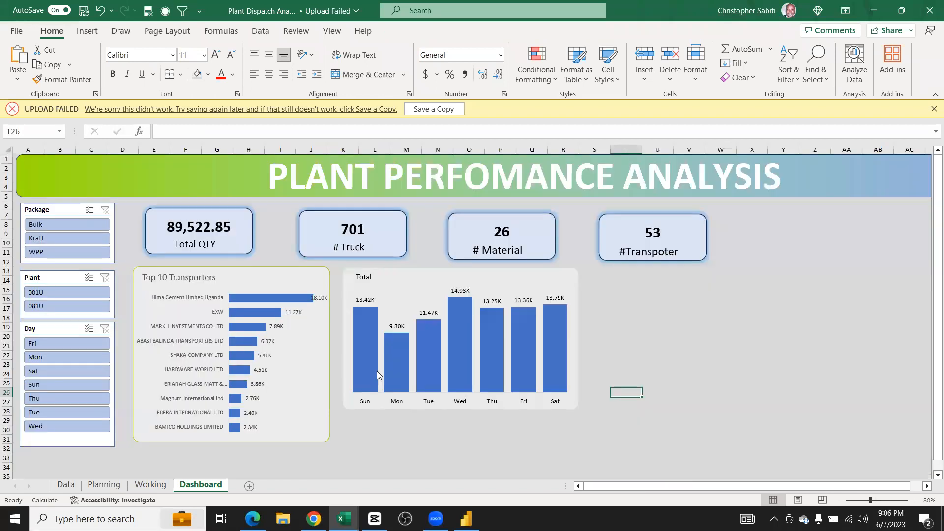
pyautogui.click(656, 348)
pyautogui.moveTo(494, 353)
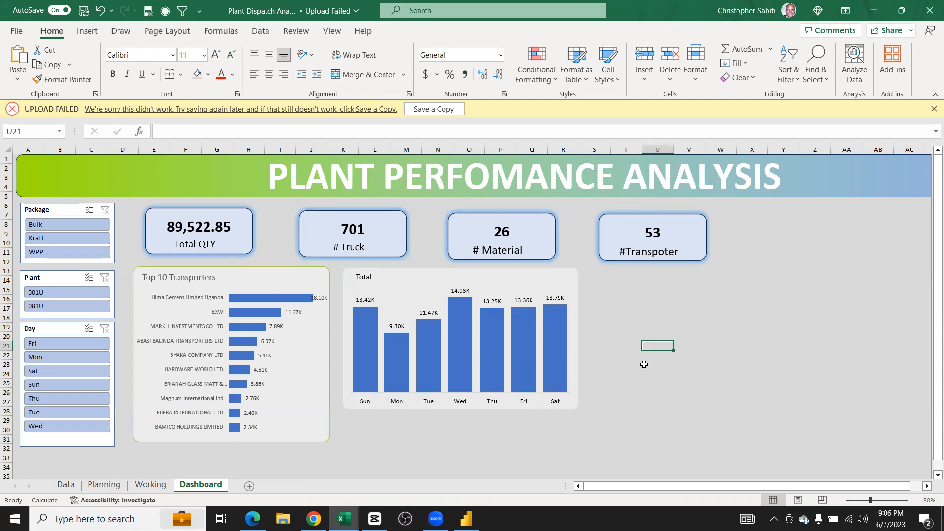
pyautogui.rightClick(623, 401)
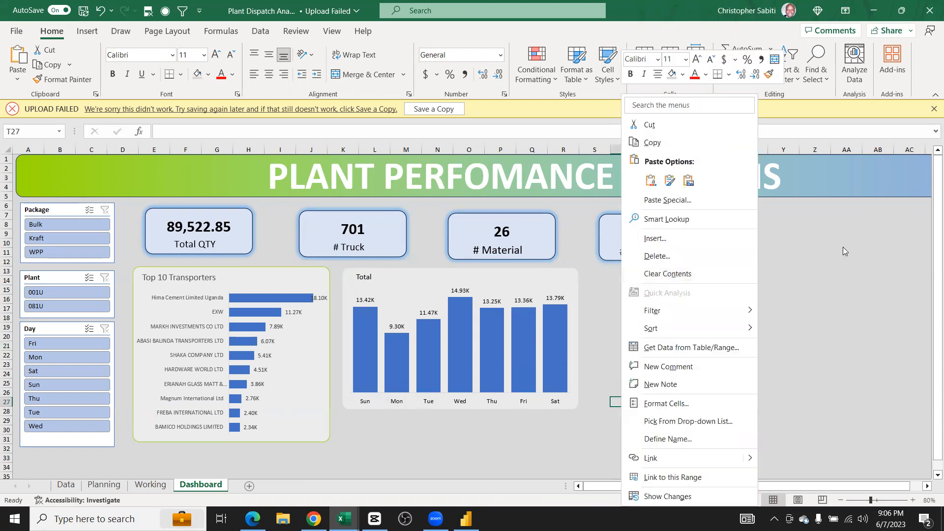
pyautogui.click(842, 247)
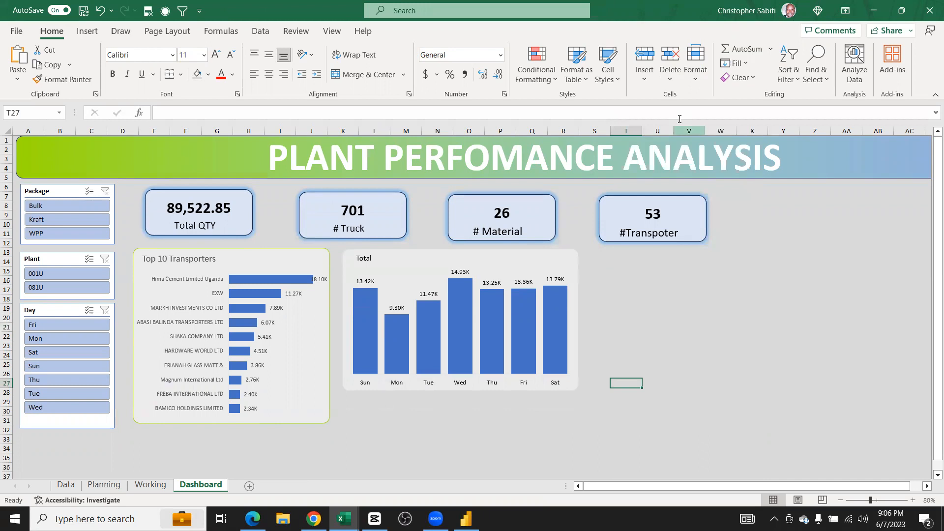
pyautogui.click(696, 331)
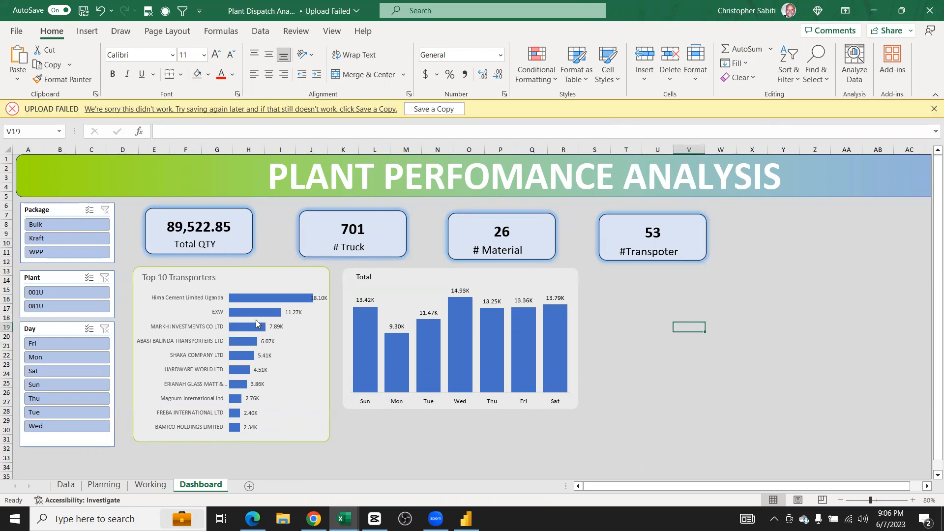
pyautogui.click(622, 311)
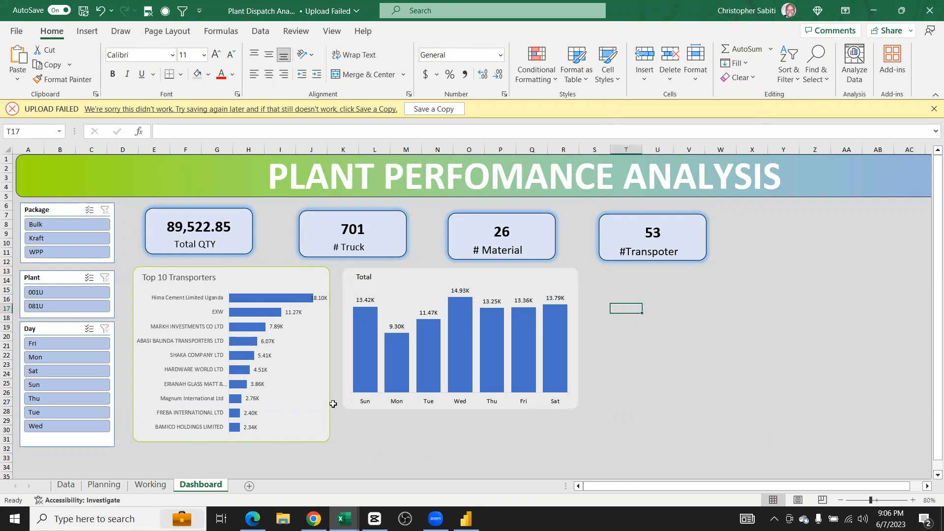
pyautogui.moveTo(515, 364)
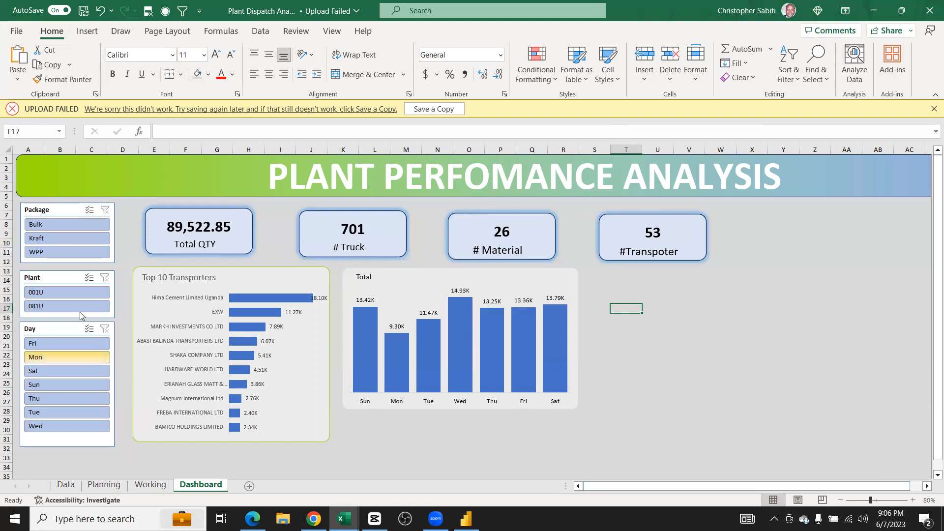
pyautogui.moveTo(554, 331)
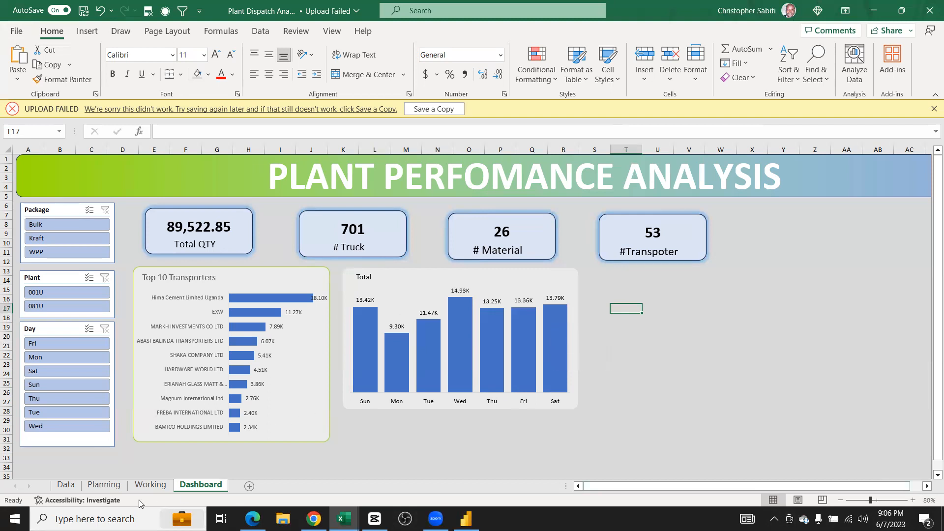
# Review the planned quantity breakdowns, trends and quick insights in D2:H8 of the Planning sheet
pyautogui.hotkey('ctrl', 'pageup')
pyautogui.hotkey('ctrl', 'pageup')
pyautogui.moveTo(189, 174); pyautogui.dragTo(380, 240)
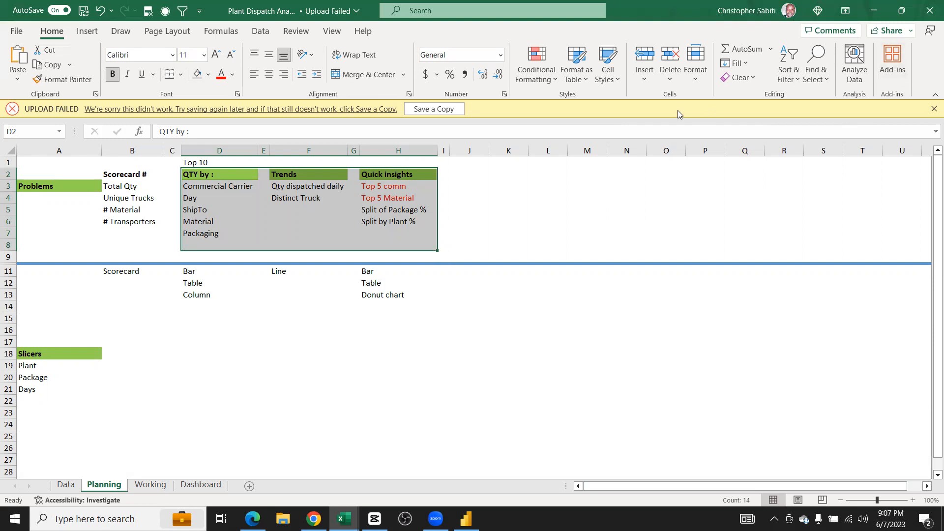
pyautogui.click(487, 235)
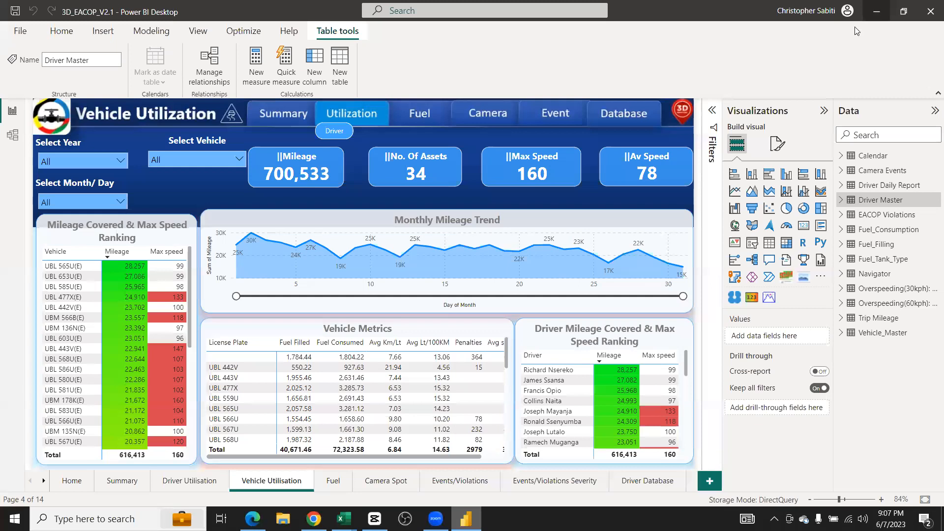
# Switch from the Power BI report back to the Excel Dashboard and filter it by plant 081U with packages Bulk, Kraft and finally WPP
pyautogui.click(877, 11)
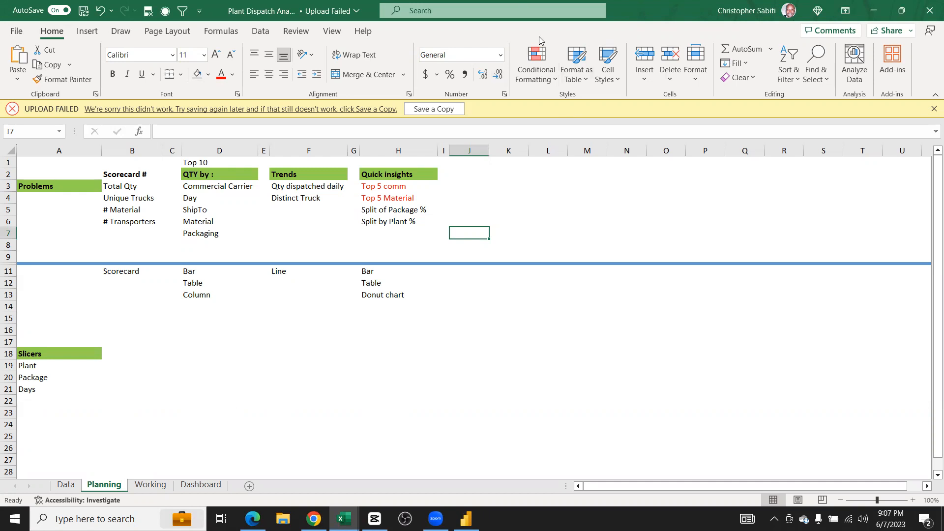
pyautogui.click(211, 484)
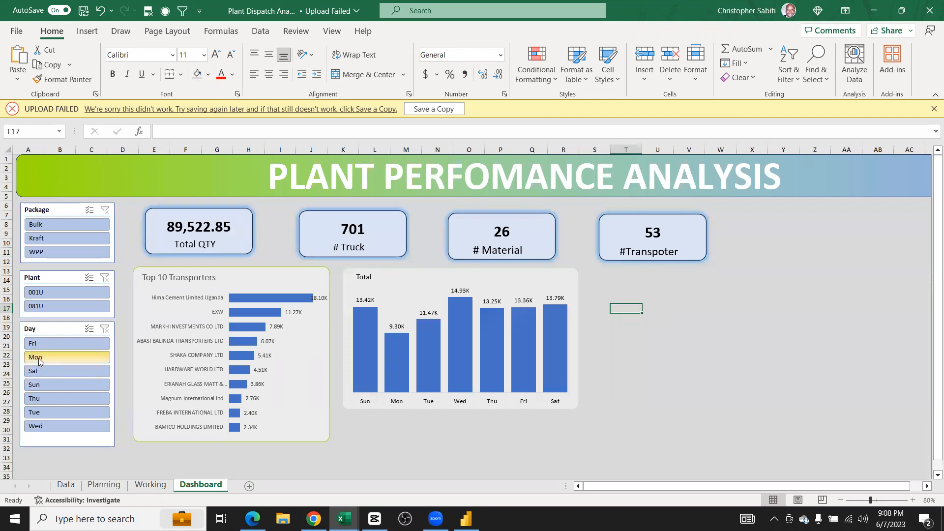
pyautogui.click(45, 308)
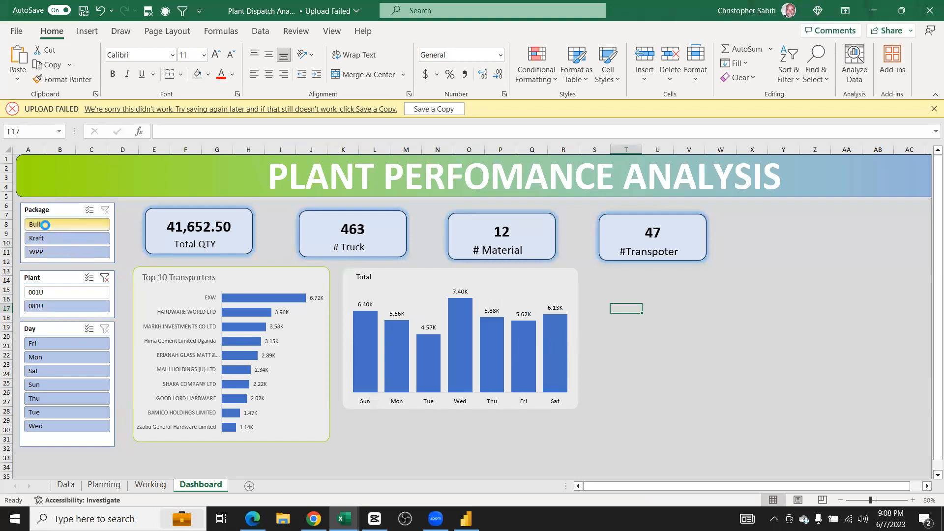
pyautogui.click(51, 225)
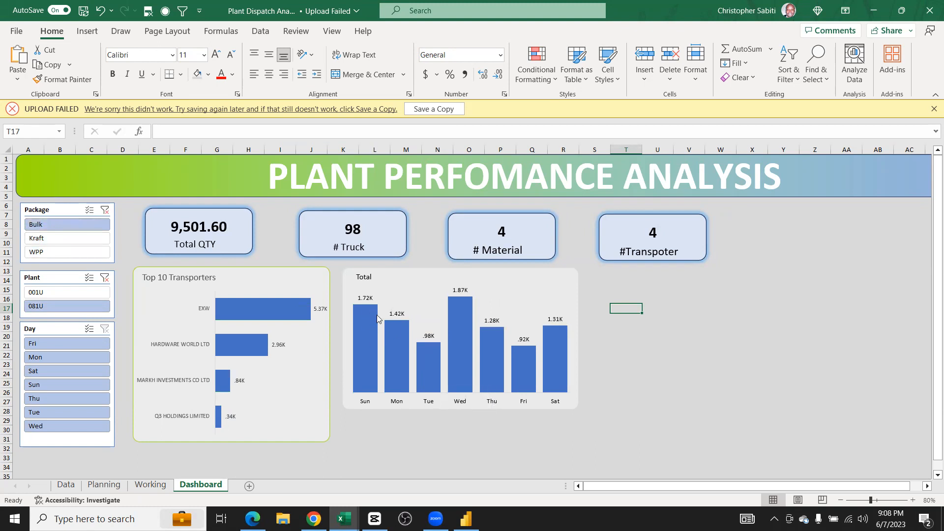
pyautogui.click(54, 237)
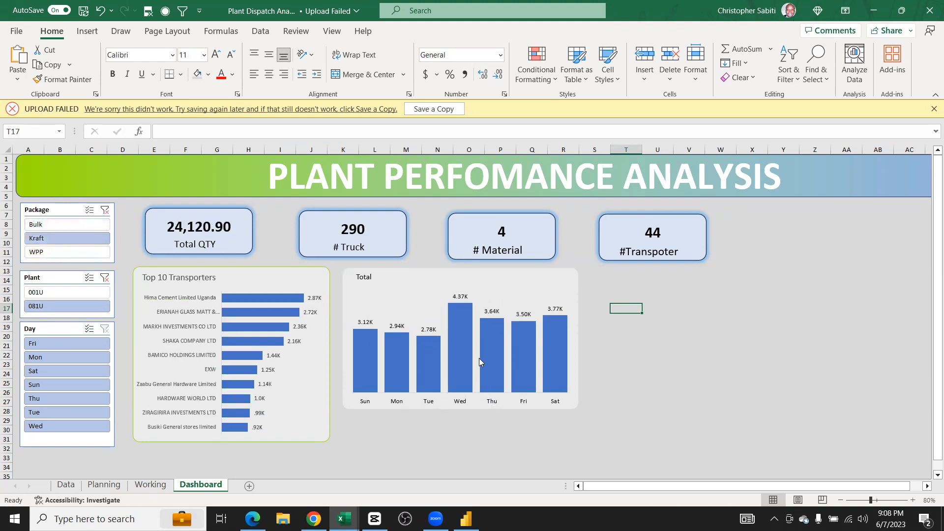
pyautogui.click(84, 252)
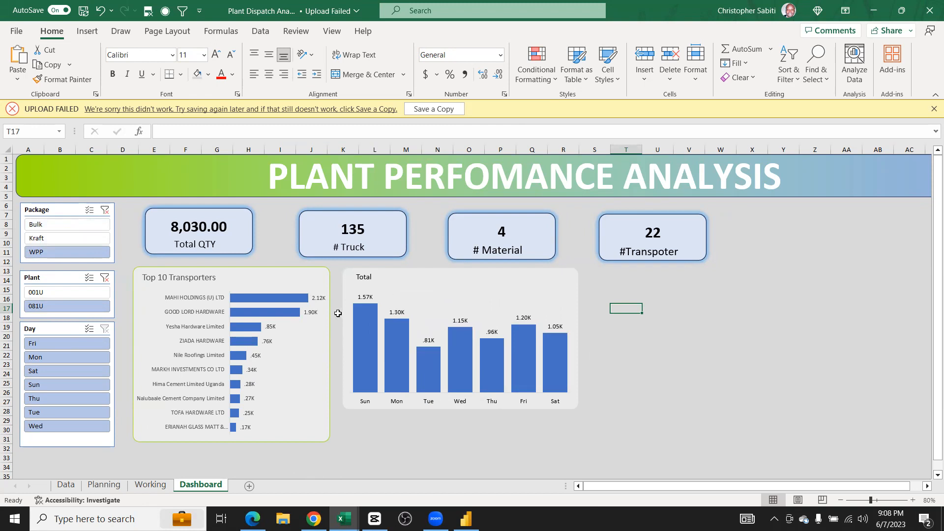
# Shrink the Top 10 Transporters chart and the daily quantity chart, and move the daily chart close beside the transporters chart
pyautogui.click(326, 276)
pyautogui.moveTo(330, 267); pyautogui.dragTo(307, 279)
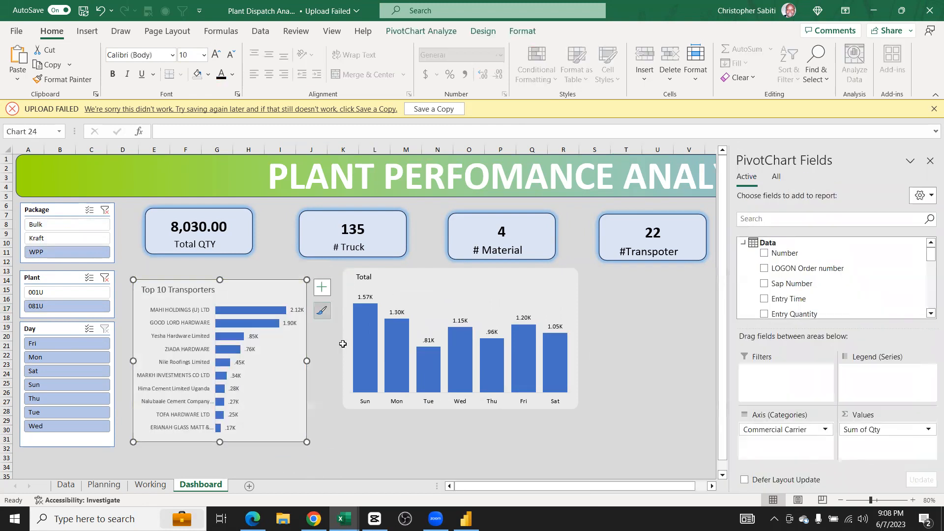
pyautogui.click(484, 270)
pyautogui.moveTo(579, 270); pyautogui.dragTo(520, 294)
pyautogui.moveTo(460, 317); pyautogui.dragTo(435, 293)
pyautogui.click(534, 348)
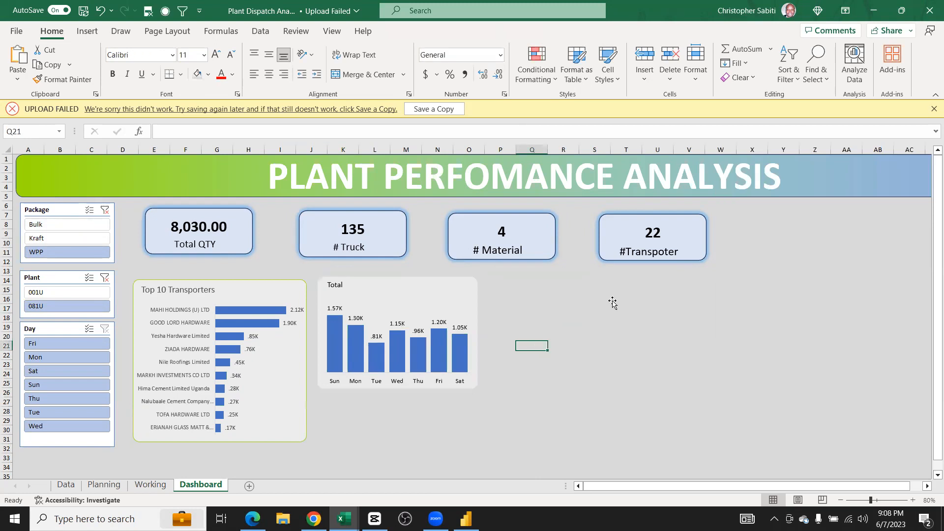
pyautogui.click(452, 285)
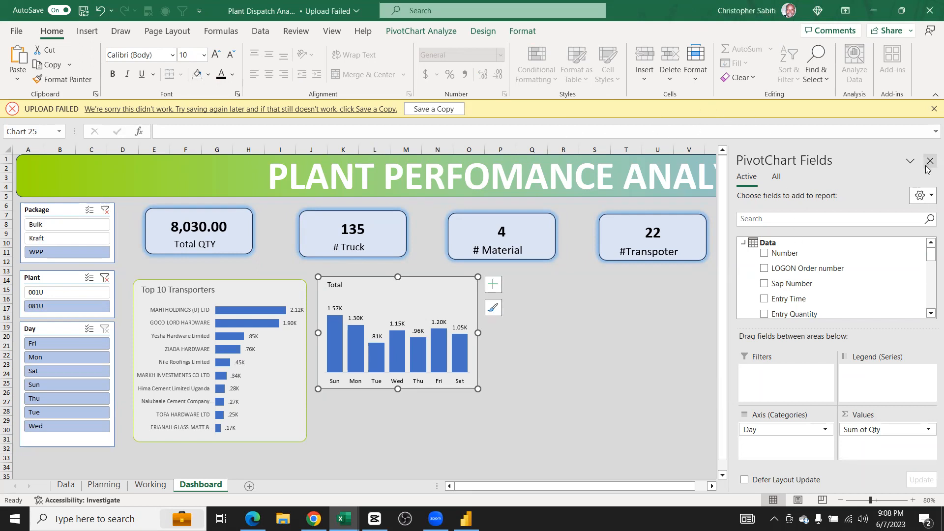
pyautogui.click(595, 335)
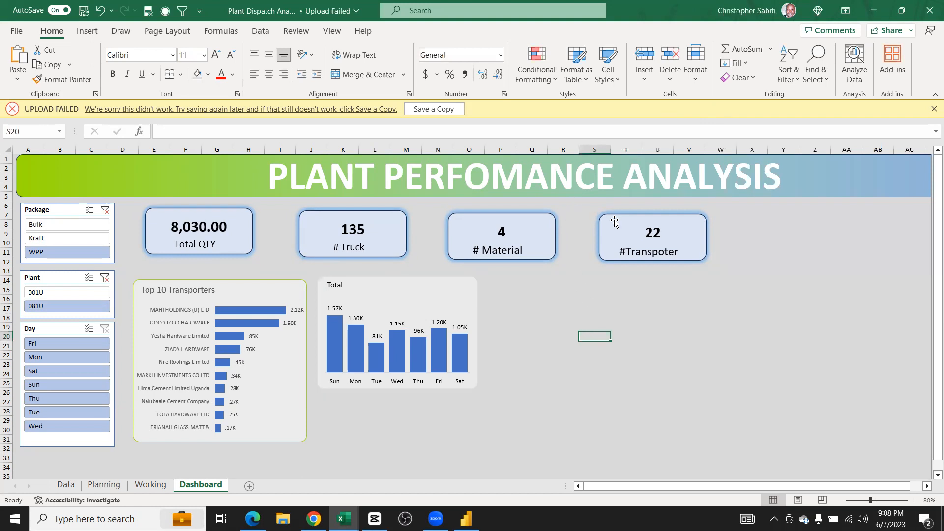
pyautogui.click(584, 296)
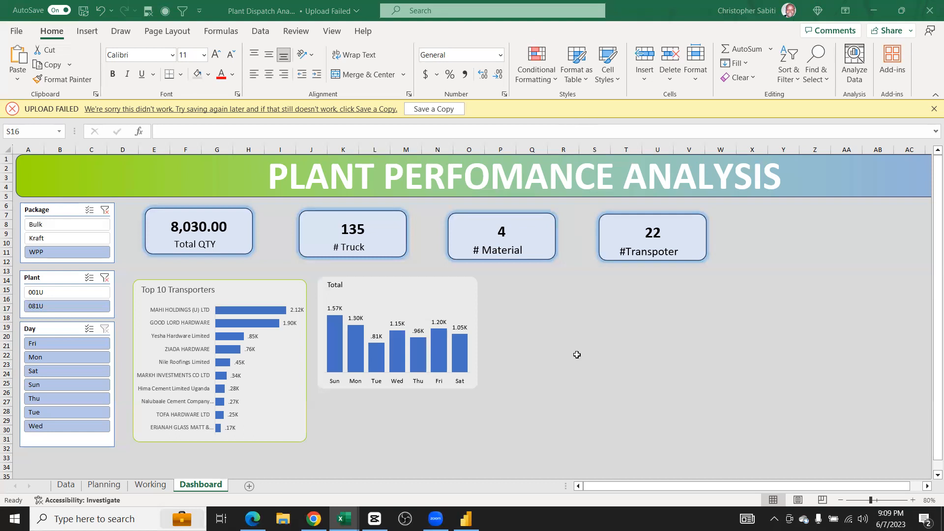
pyautogui.click(594, 299)
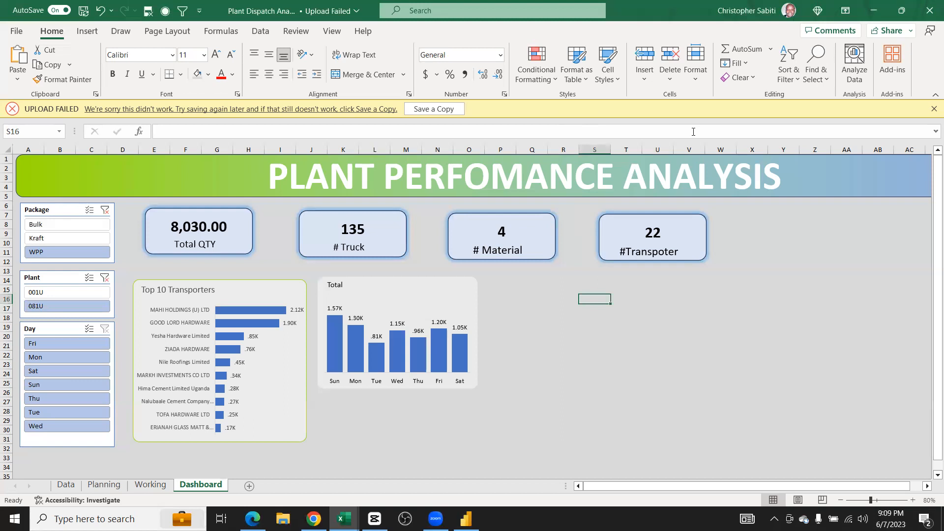